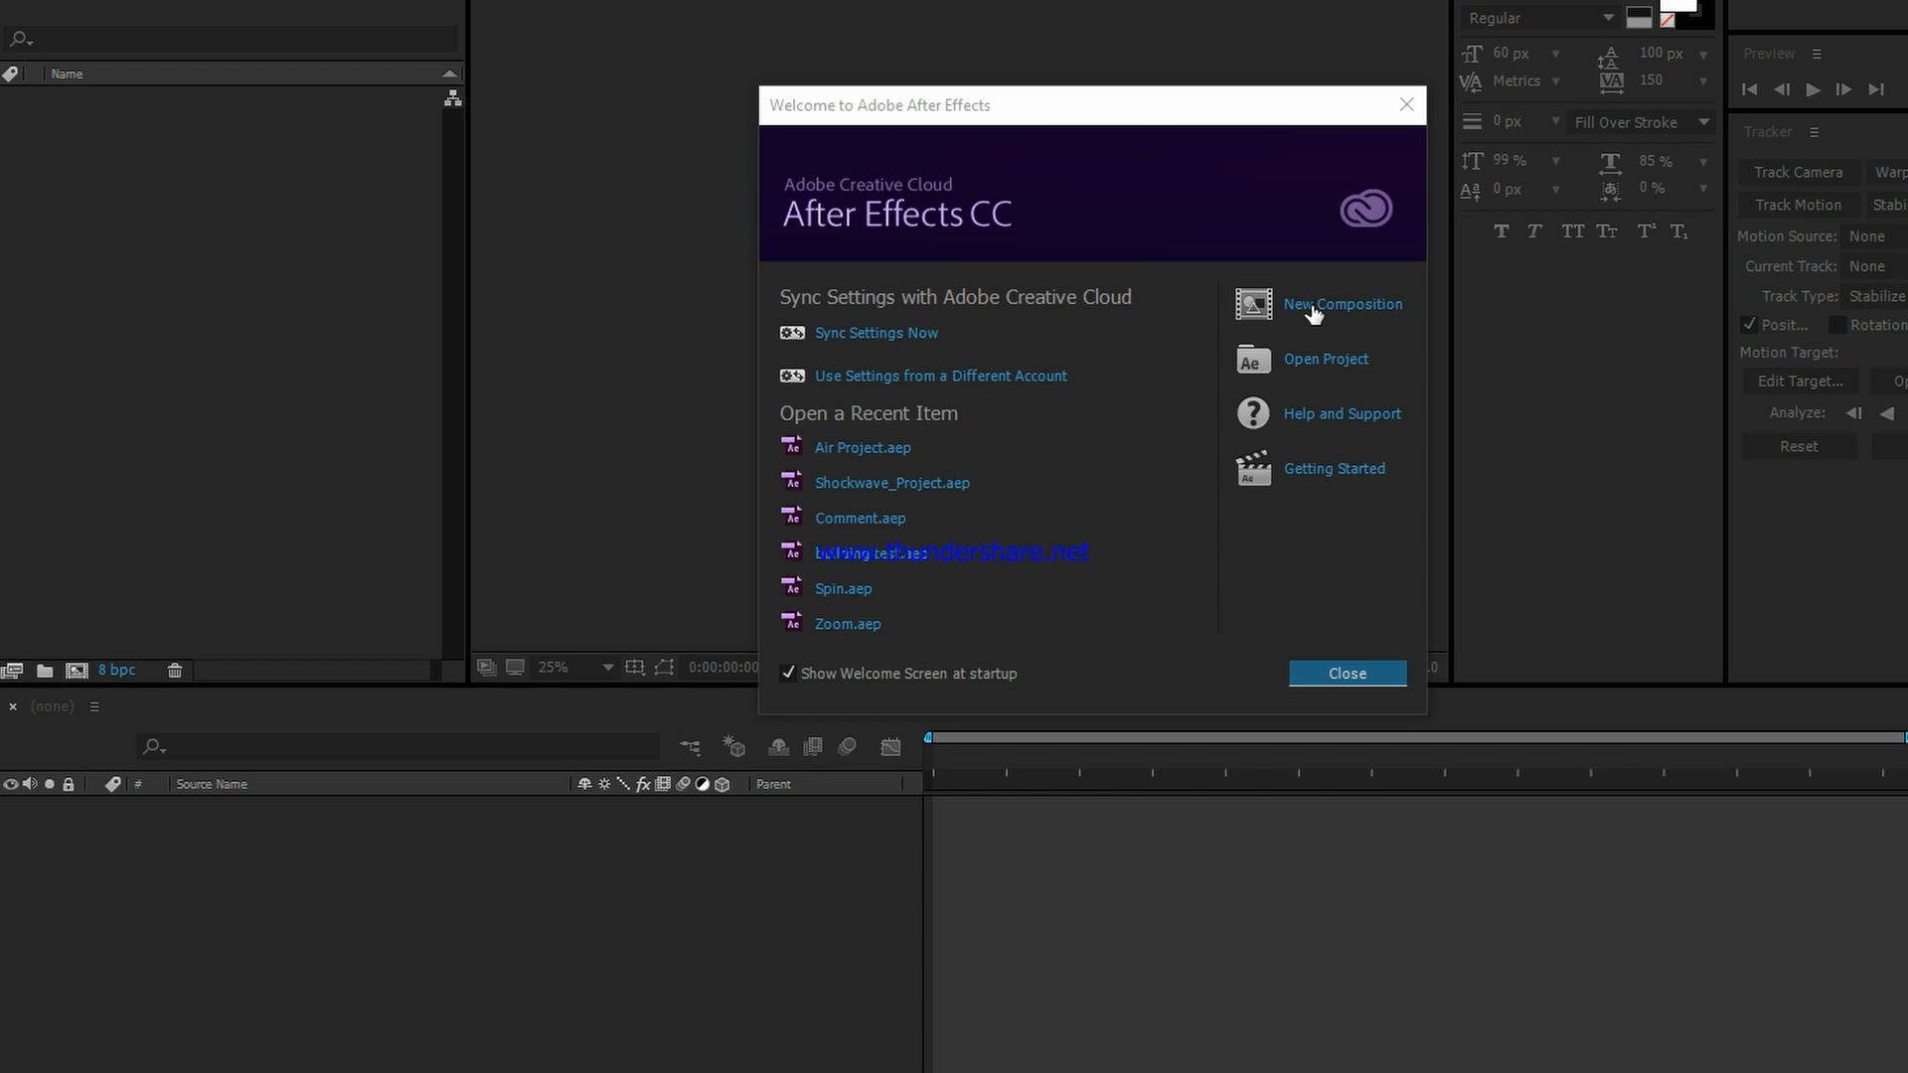
# Step: Create a new composition named Comp 1 with the HDTV 1080 24 preset and a duration of 0:00:10:20
pyautogui.click(1314, 314)
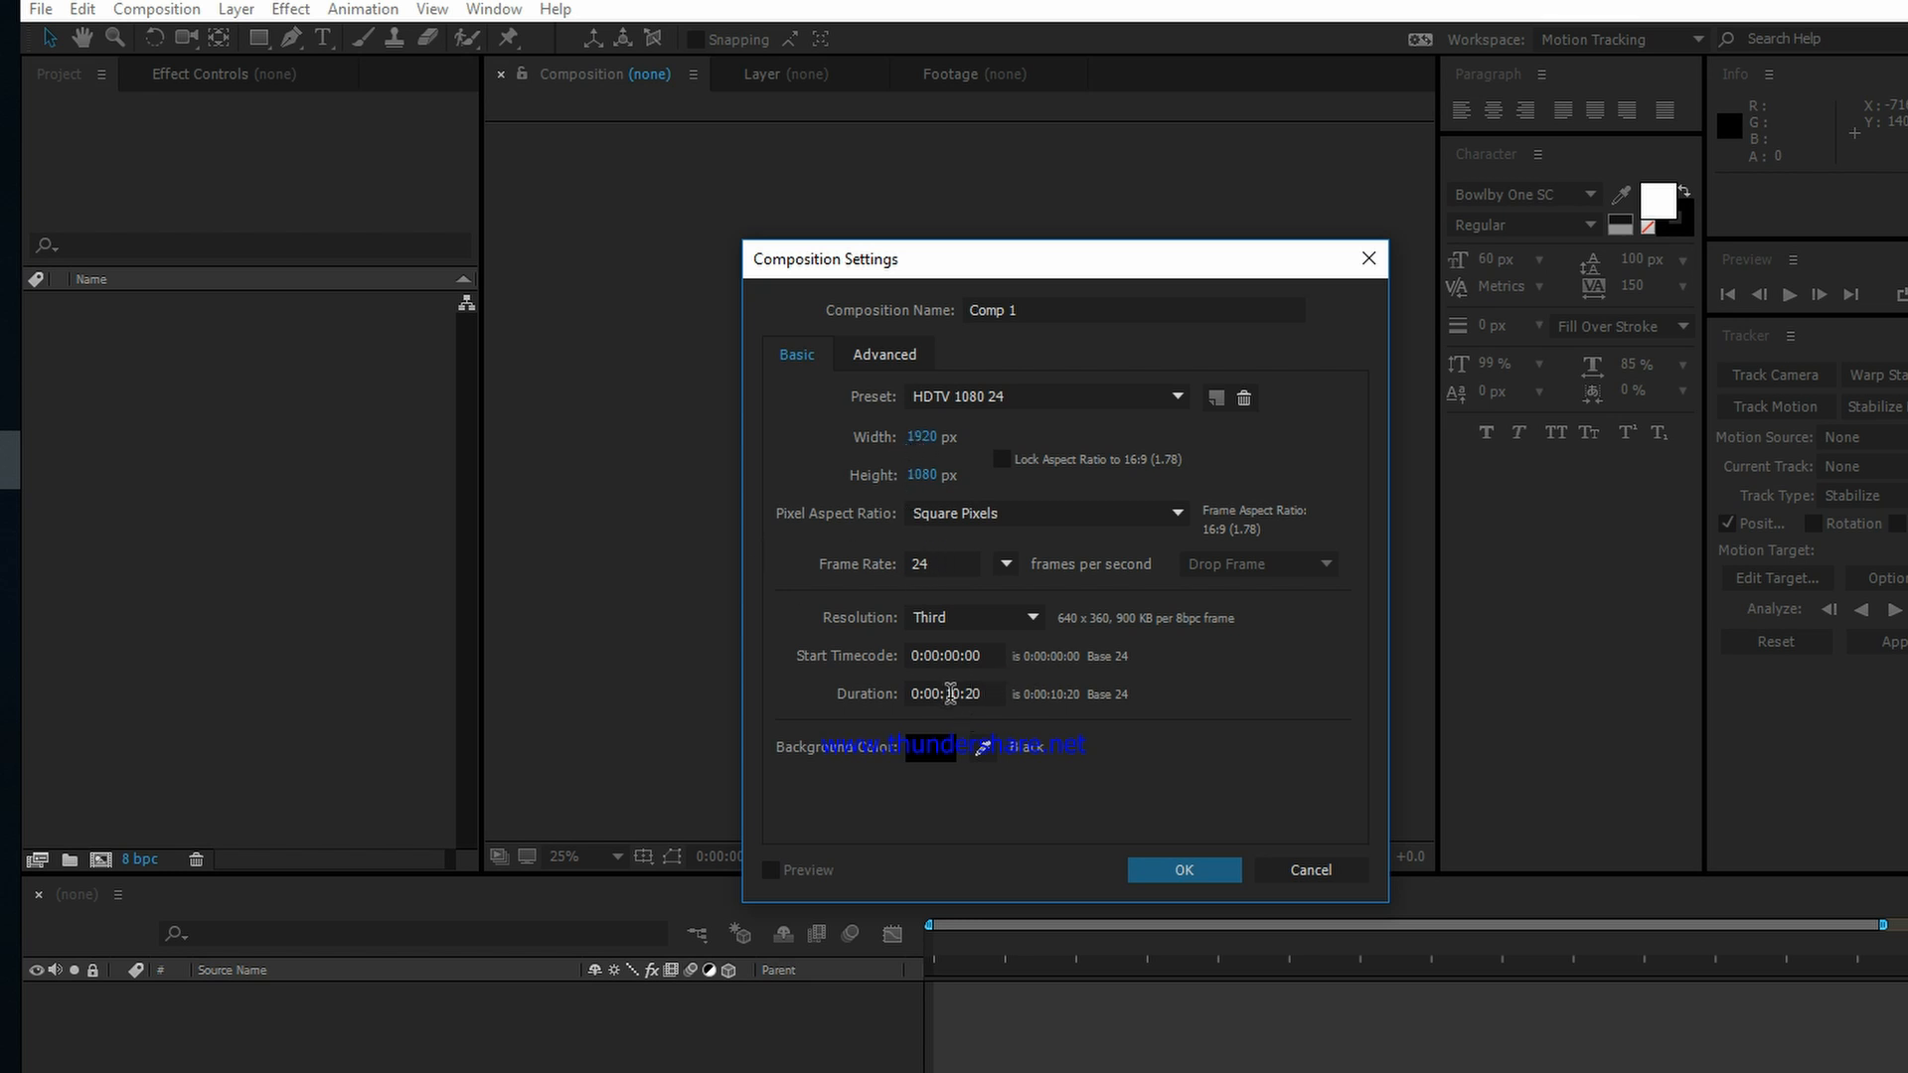
pyautogui.click(1175, 866)
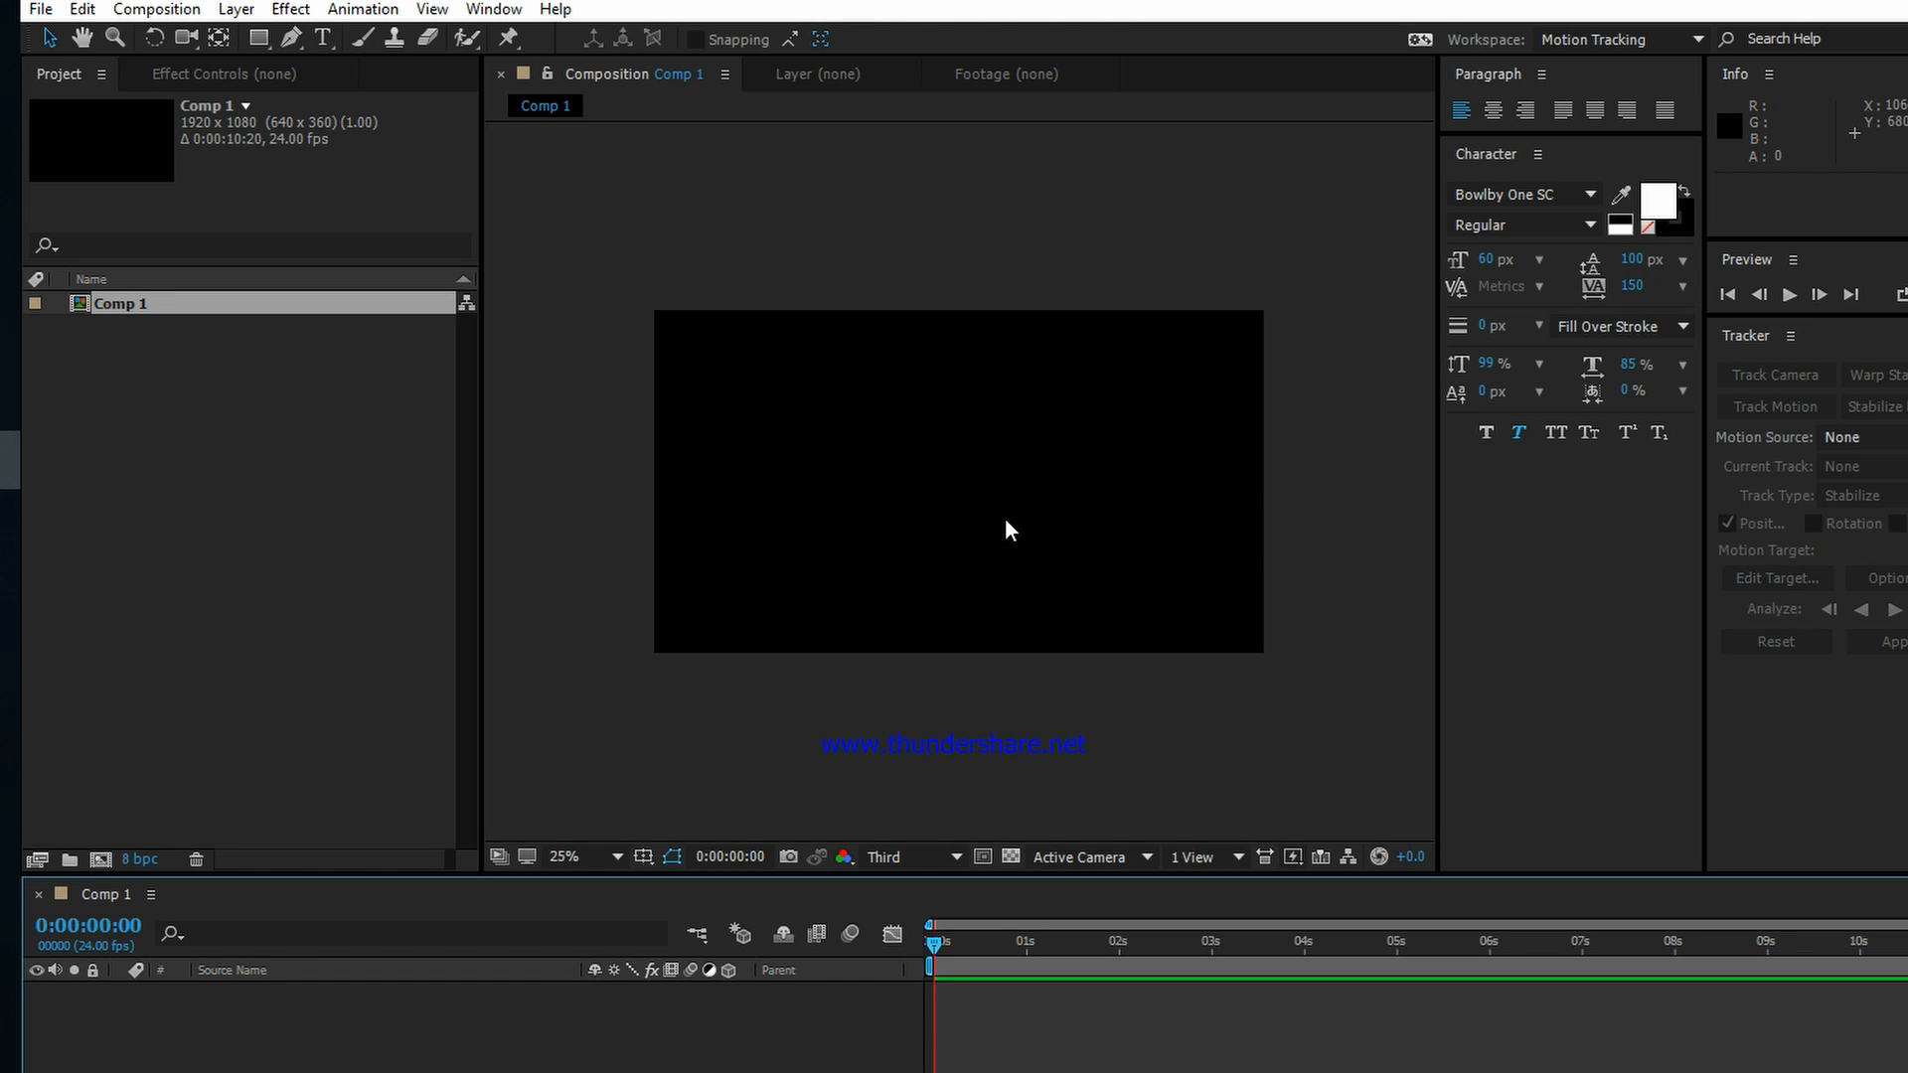
pyautogui.scroll(-1, 826, 474)
pyautogui.scroll(1, 827, 474)
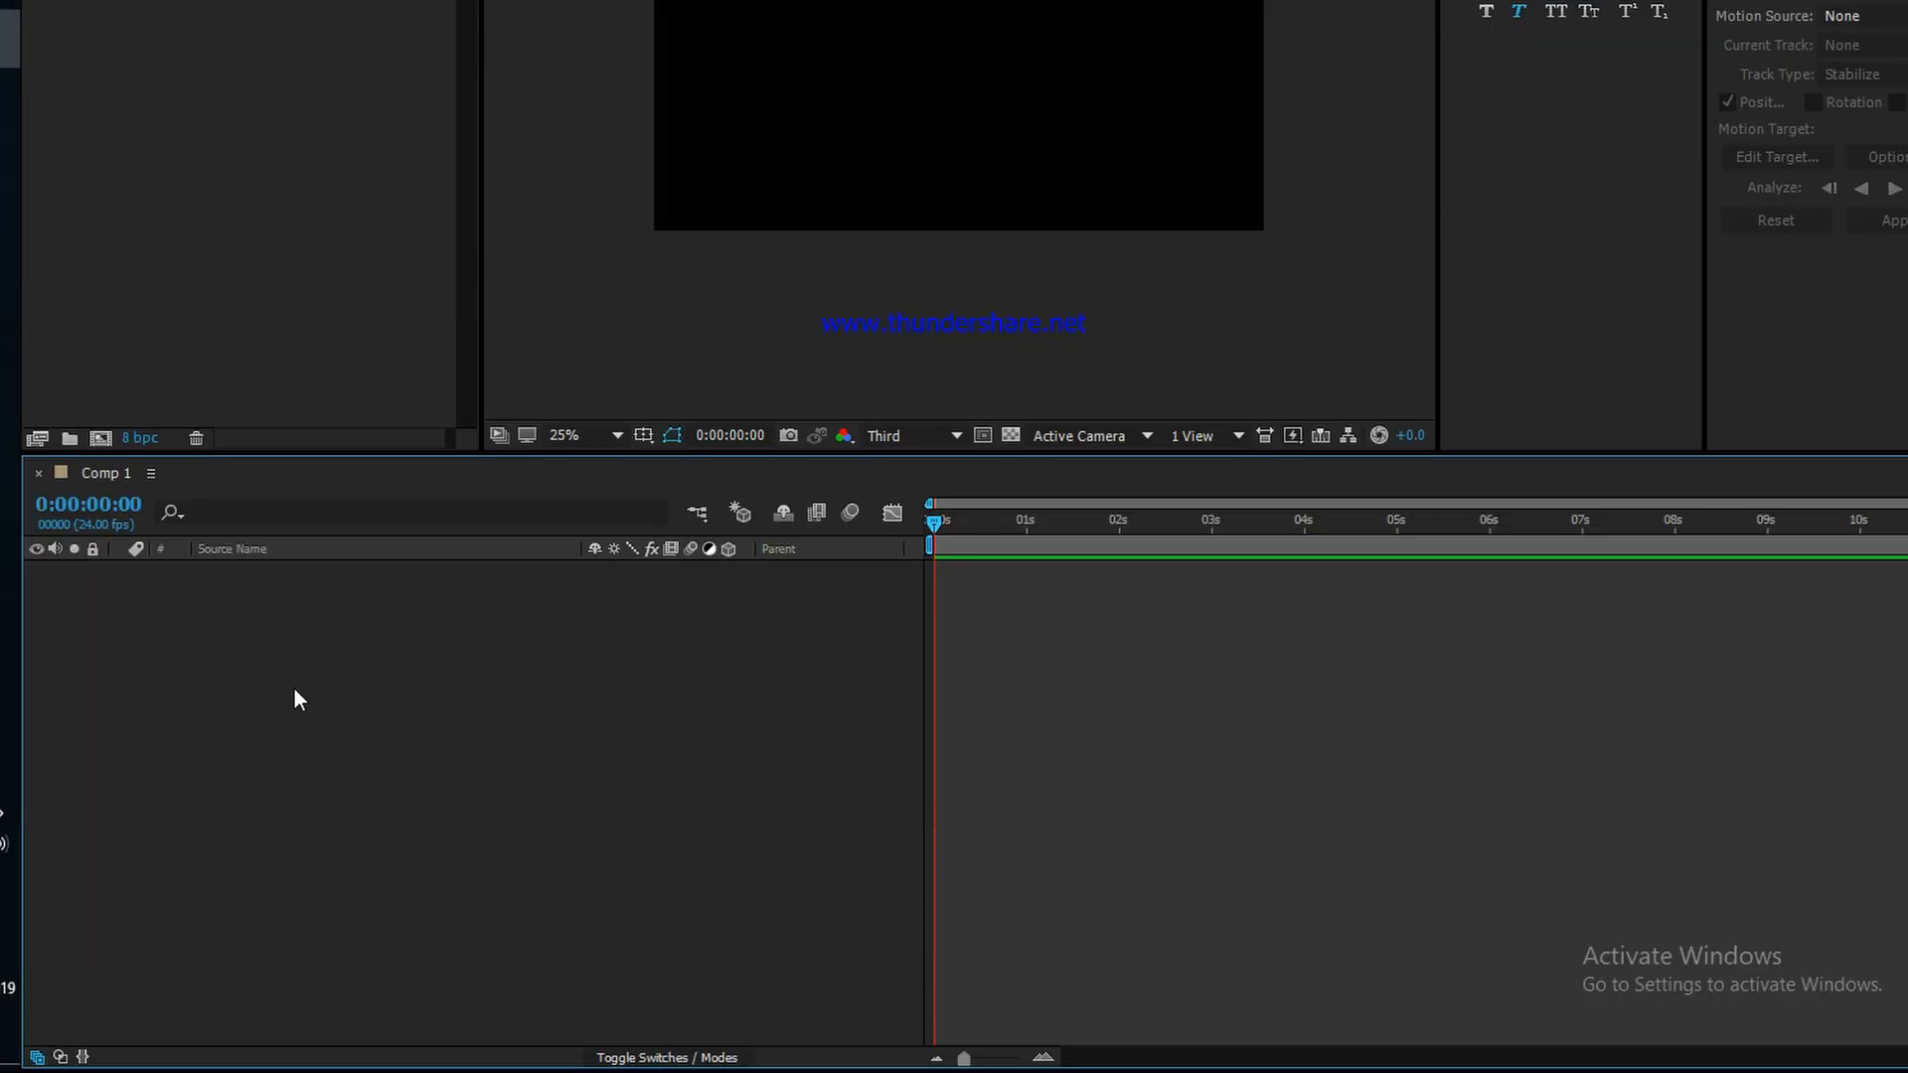
# Step: Add a new solid layer with the default settings to Comp 1
pyautogui.rightClick(295, 643)
pyautogui.moveTo(386, 658)
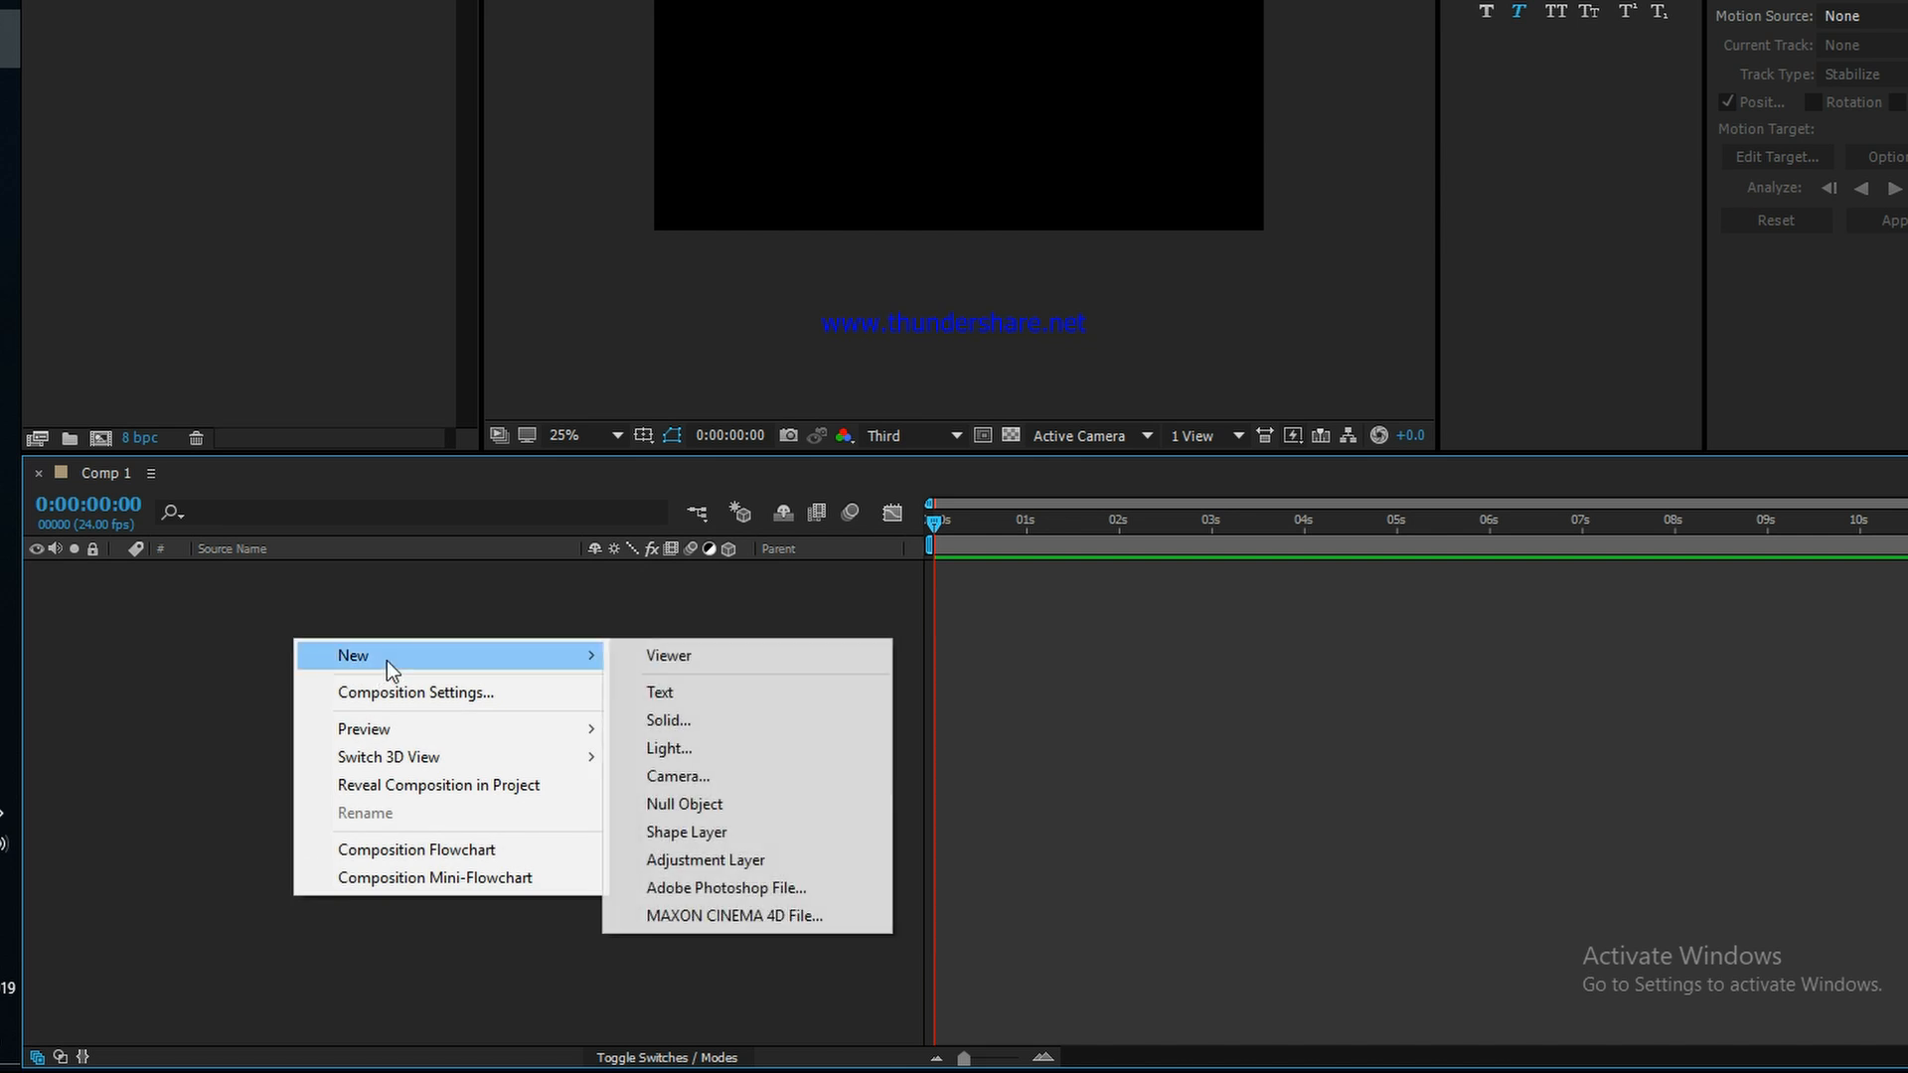
pyautogui.click(687, 726)
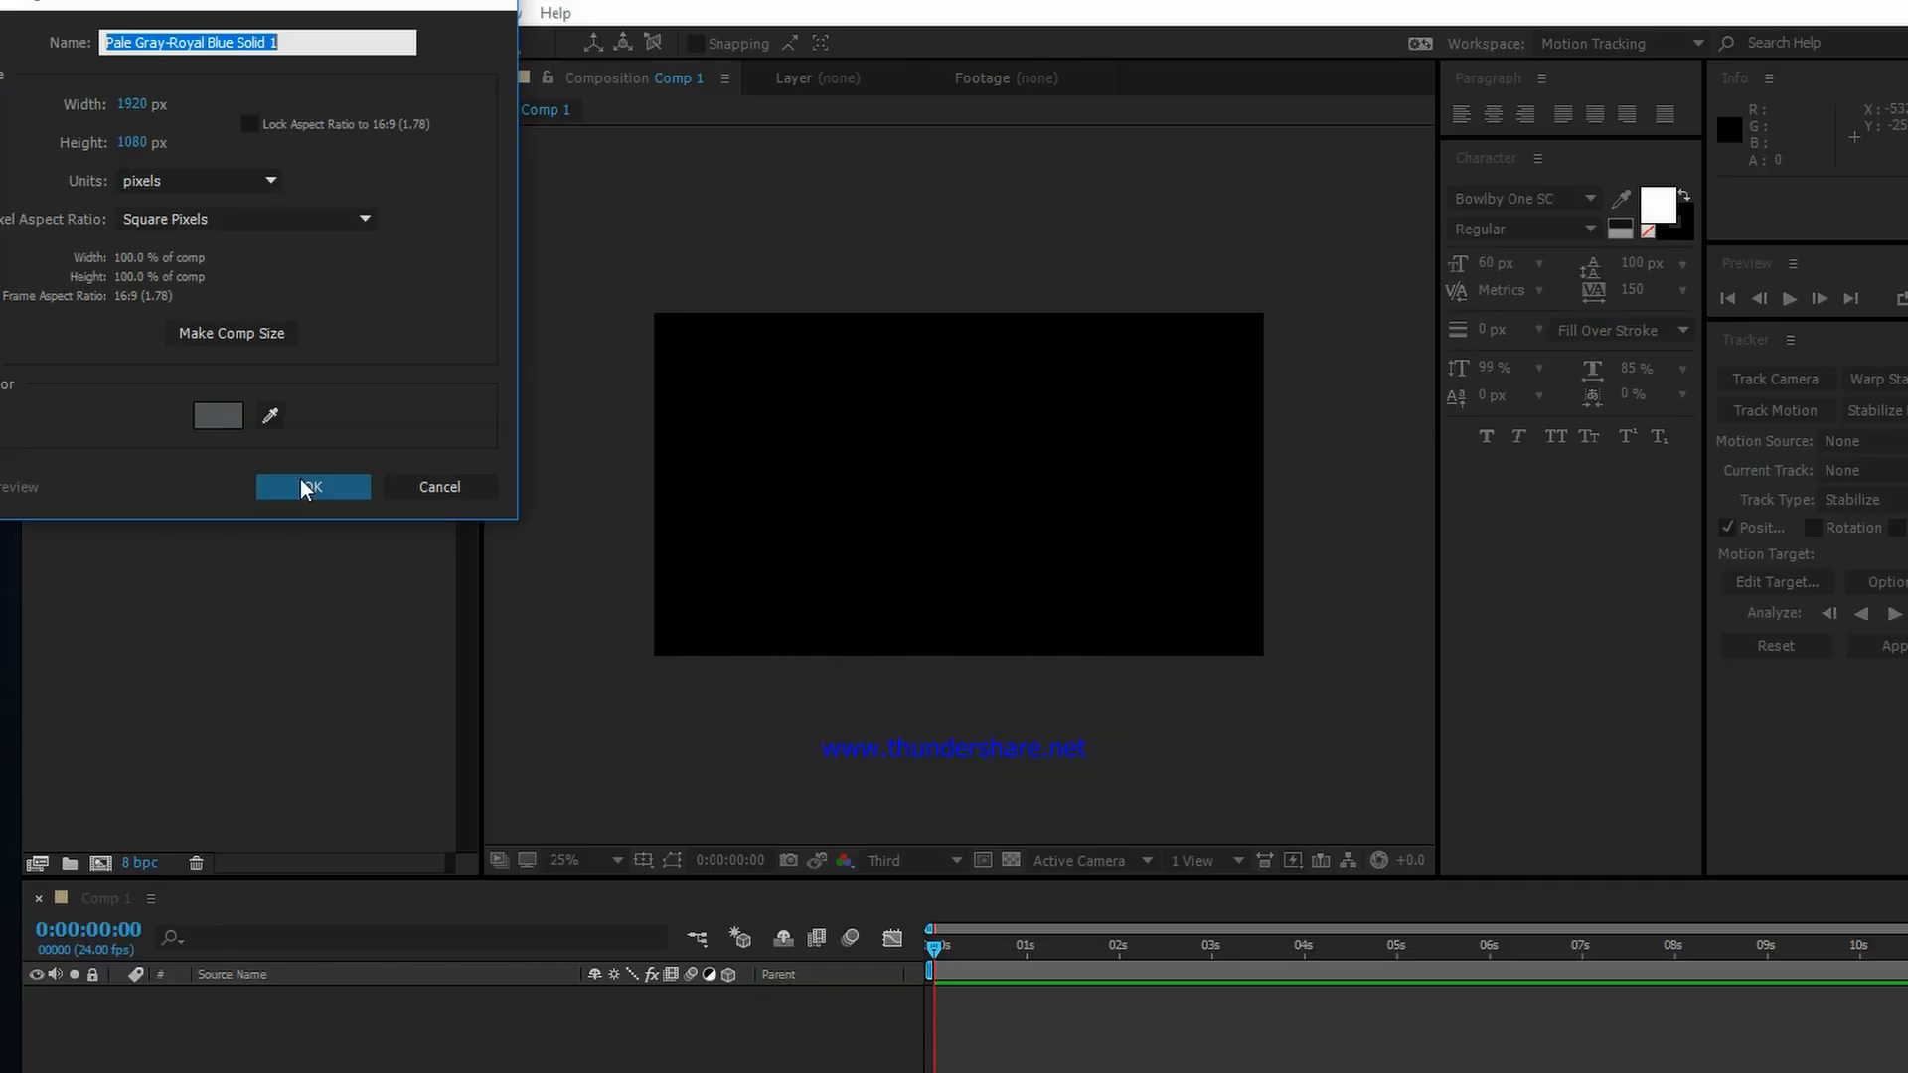
pyautogui.click(300, 485)
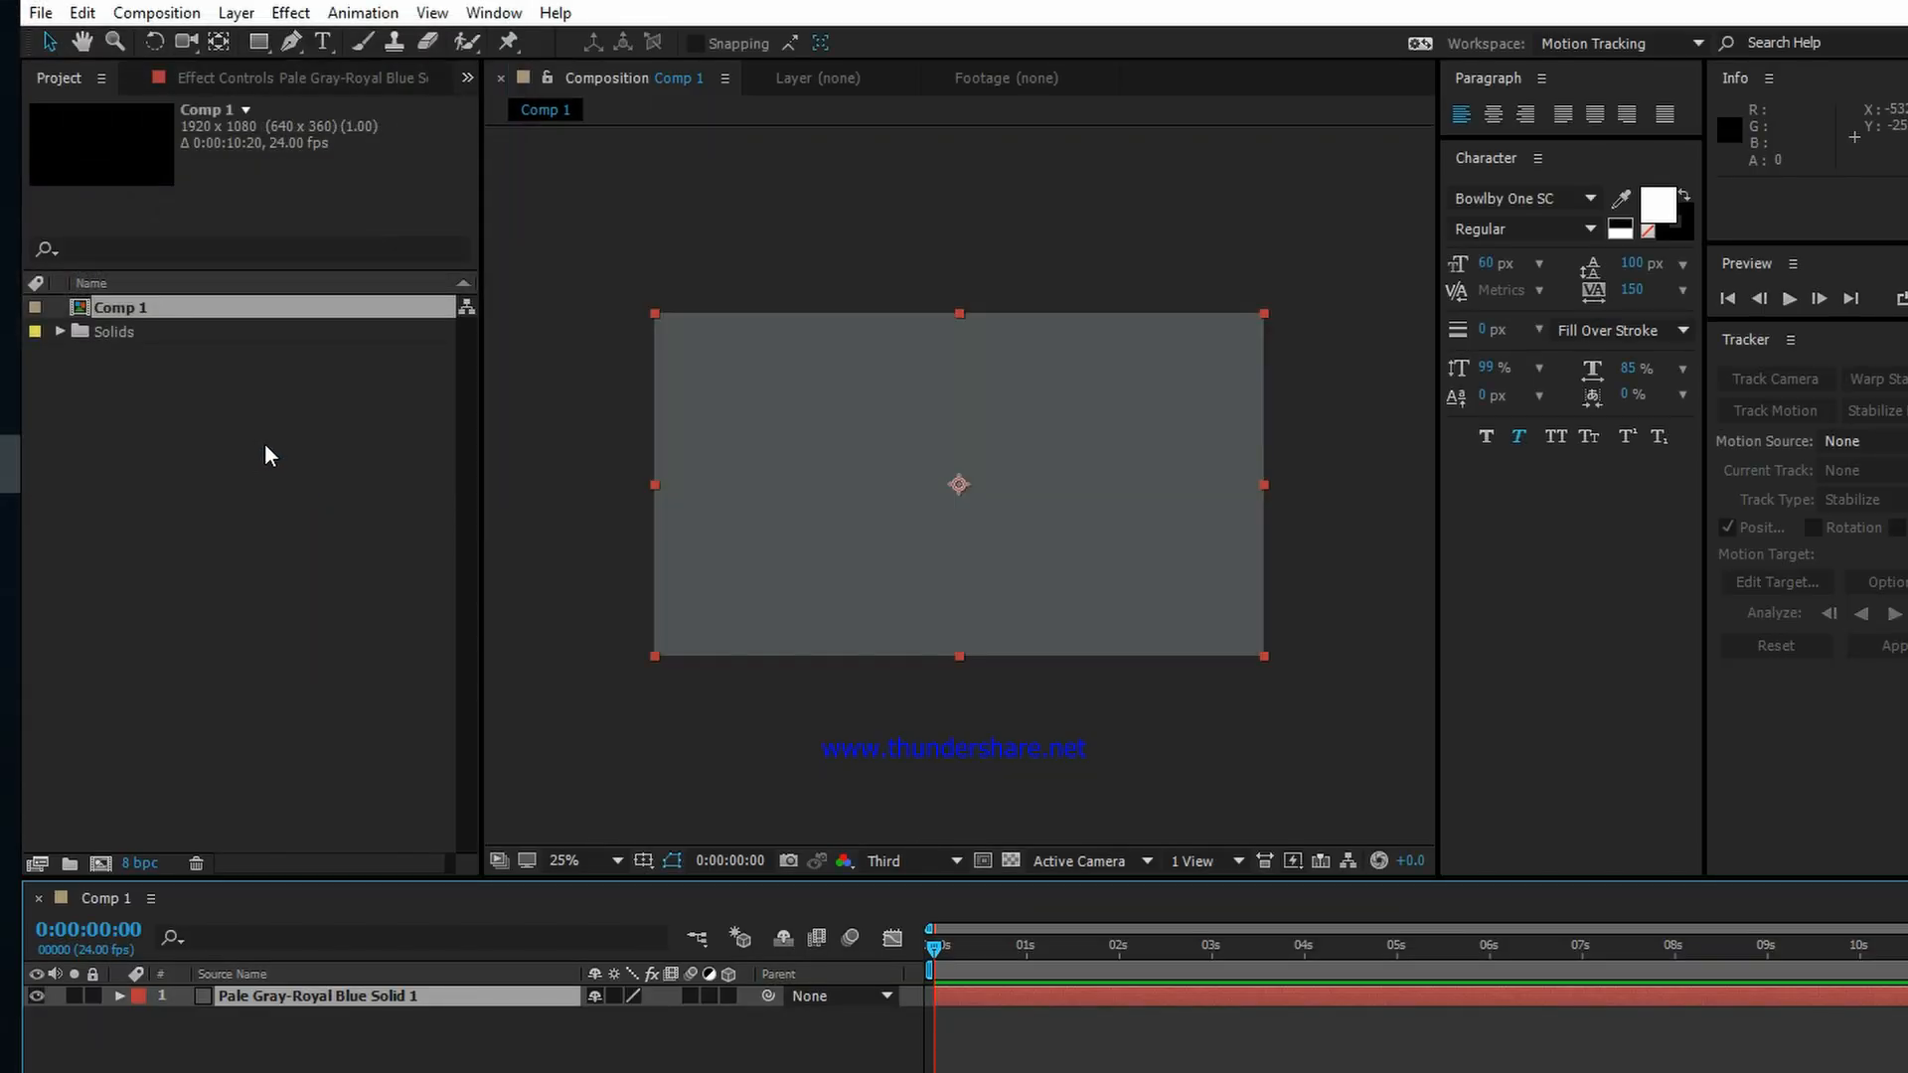
# Step: Import 1444.mov into the project from the drive-download-20190416T074233Z-001 folder in File Explorer and scrub through its footage
pyautogui.click(221, 504)
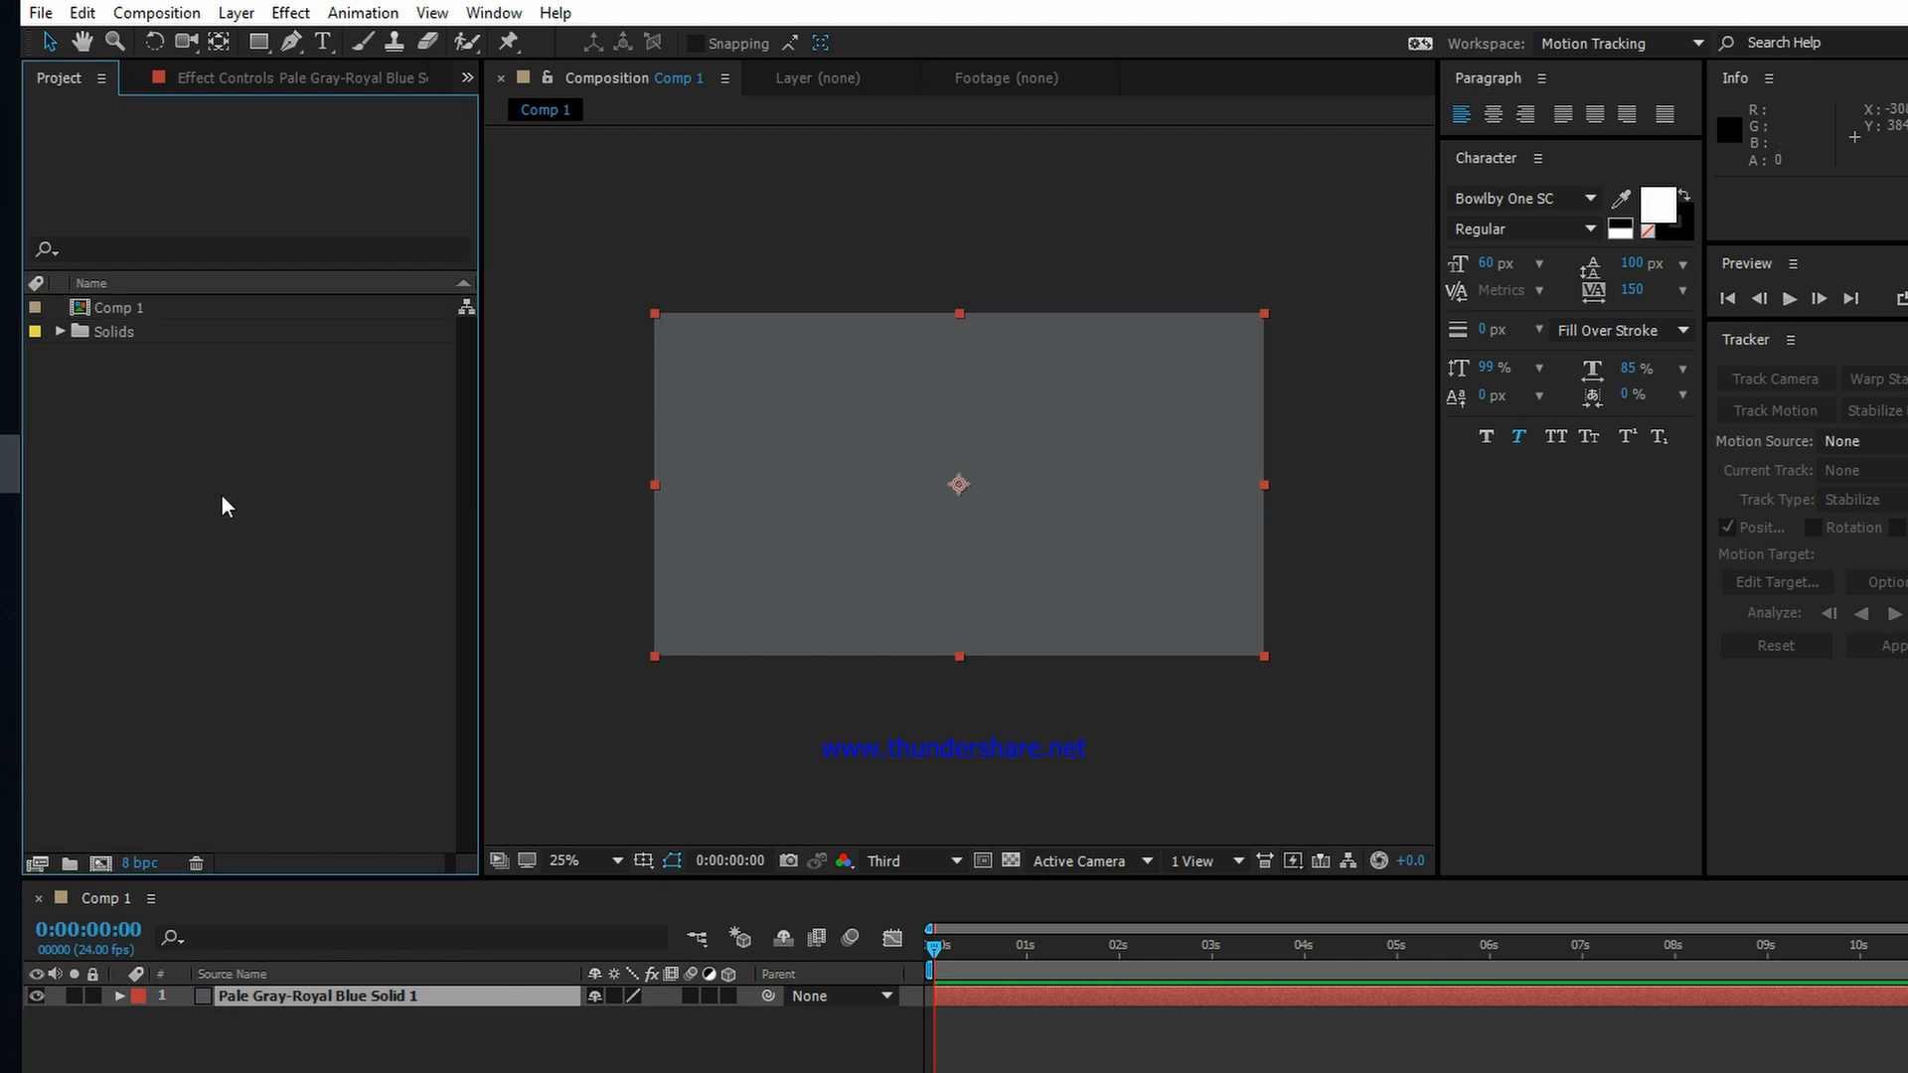
pyautogui.hotkey('alt', 'Tab')
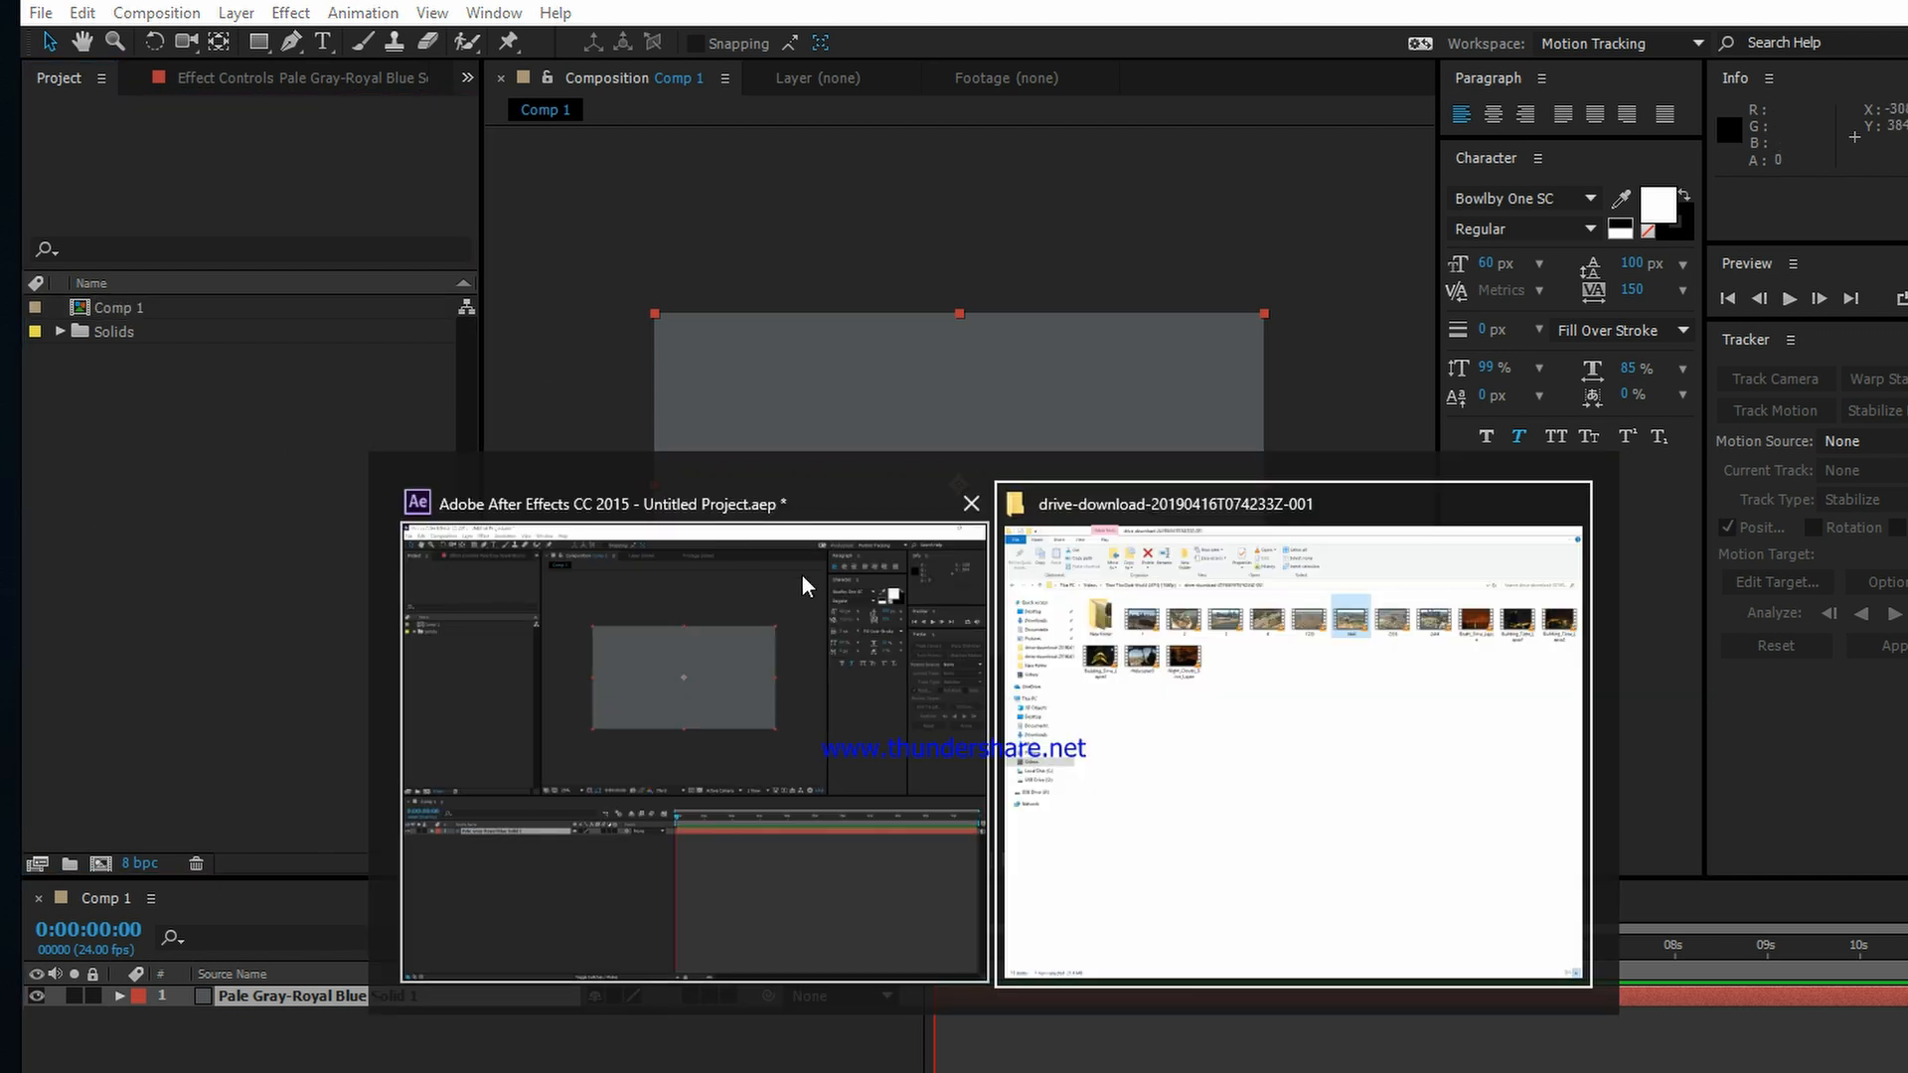
pyautogui.click(1235, 732)
pyautogui.moveTo(1198, 256); pyautogui.dragTo(10, 437)
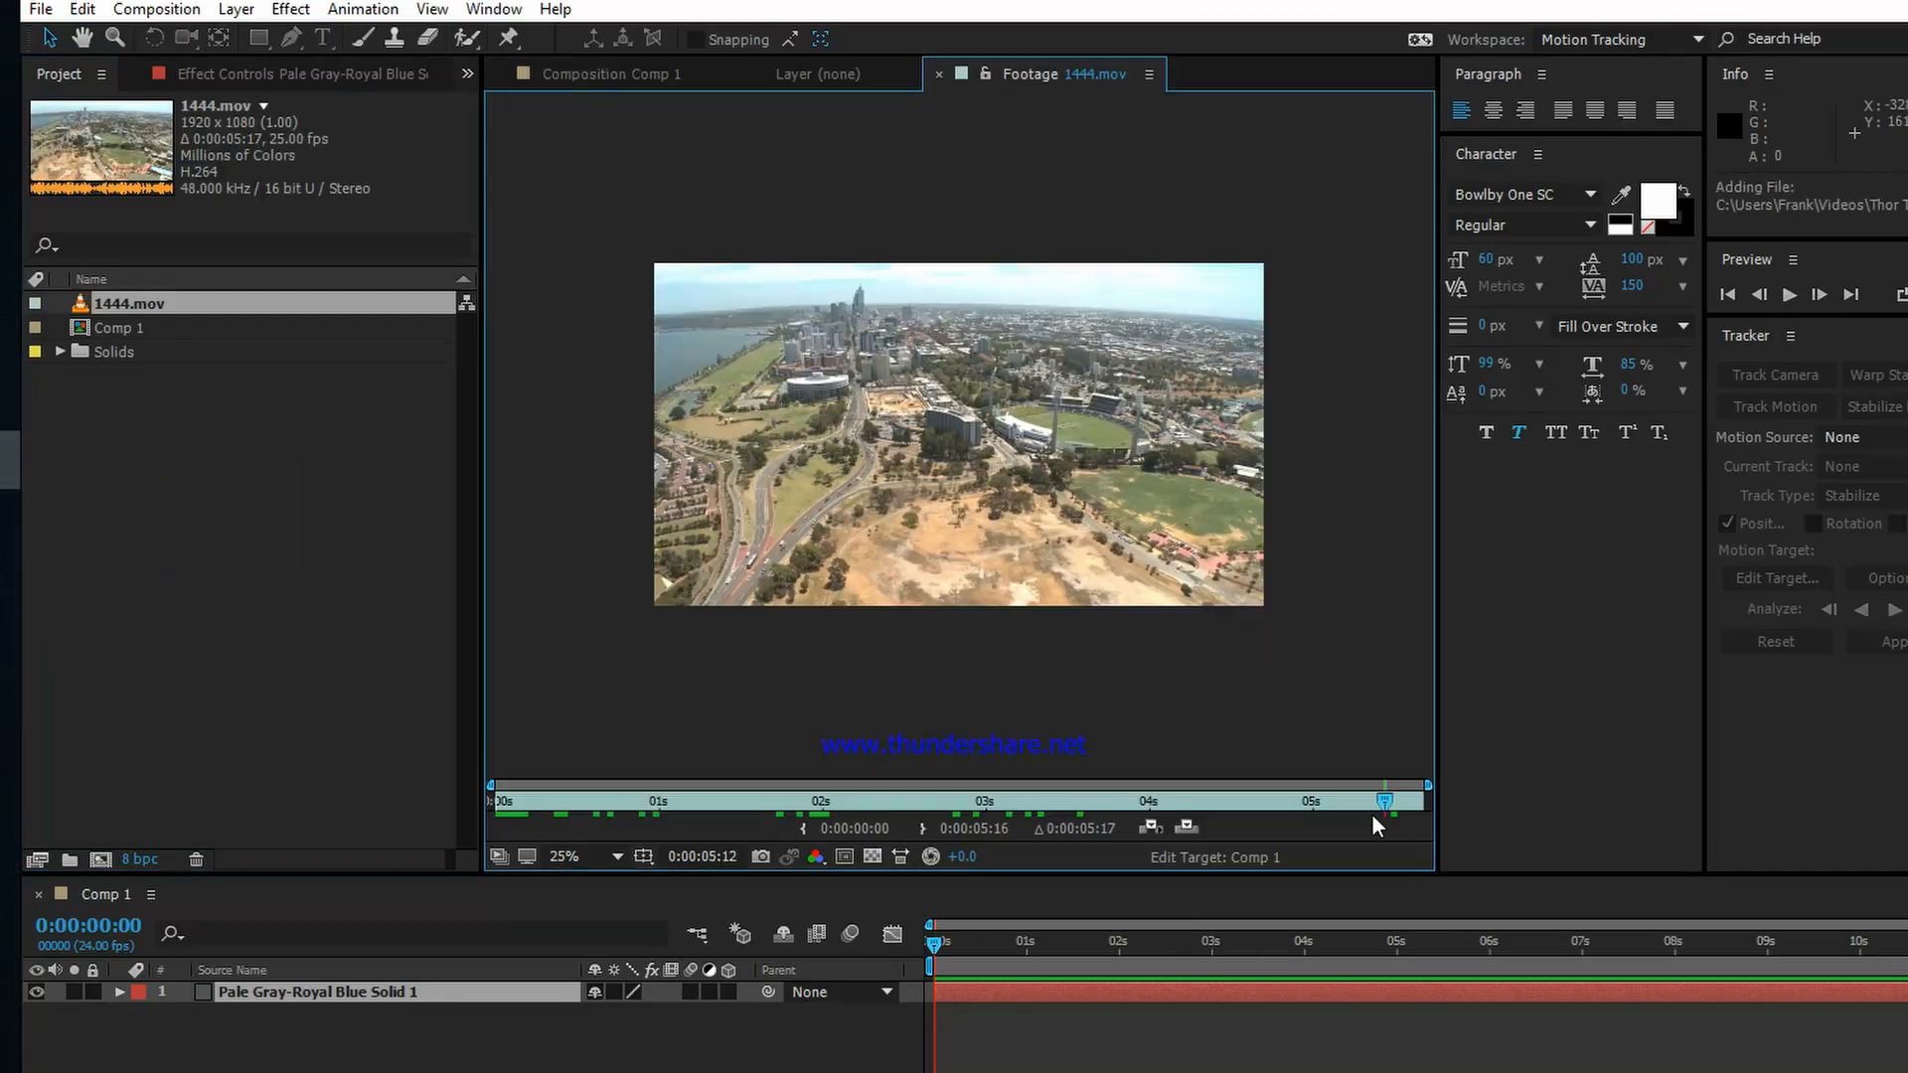
pyautogui.moveTo(1373, 812); pyautogui.dragTo(1070, 785)
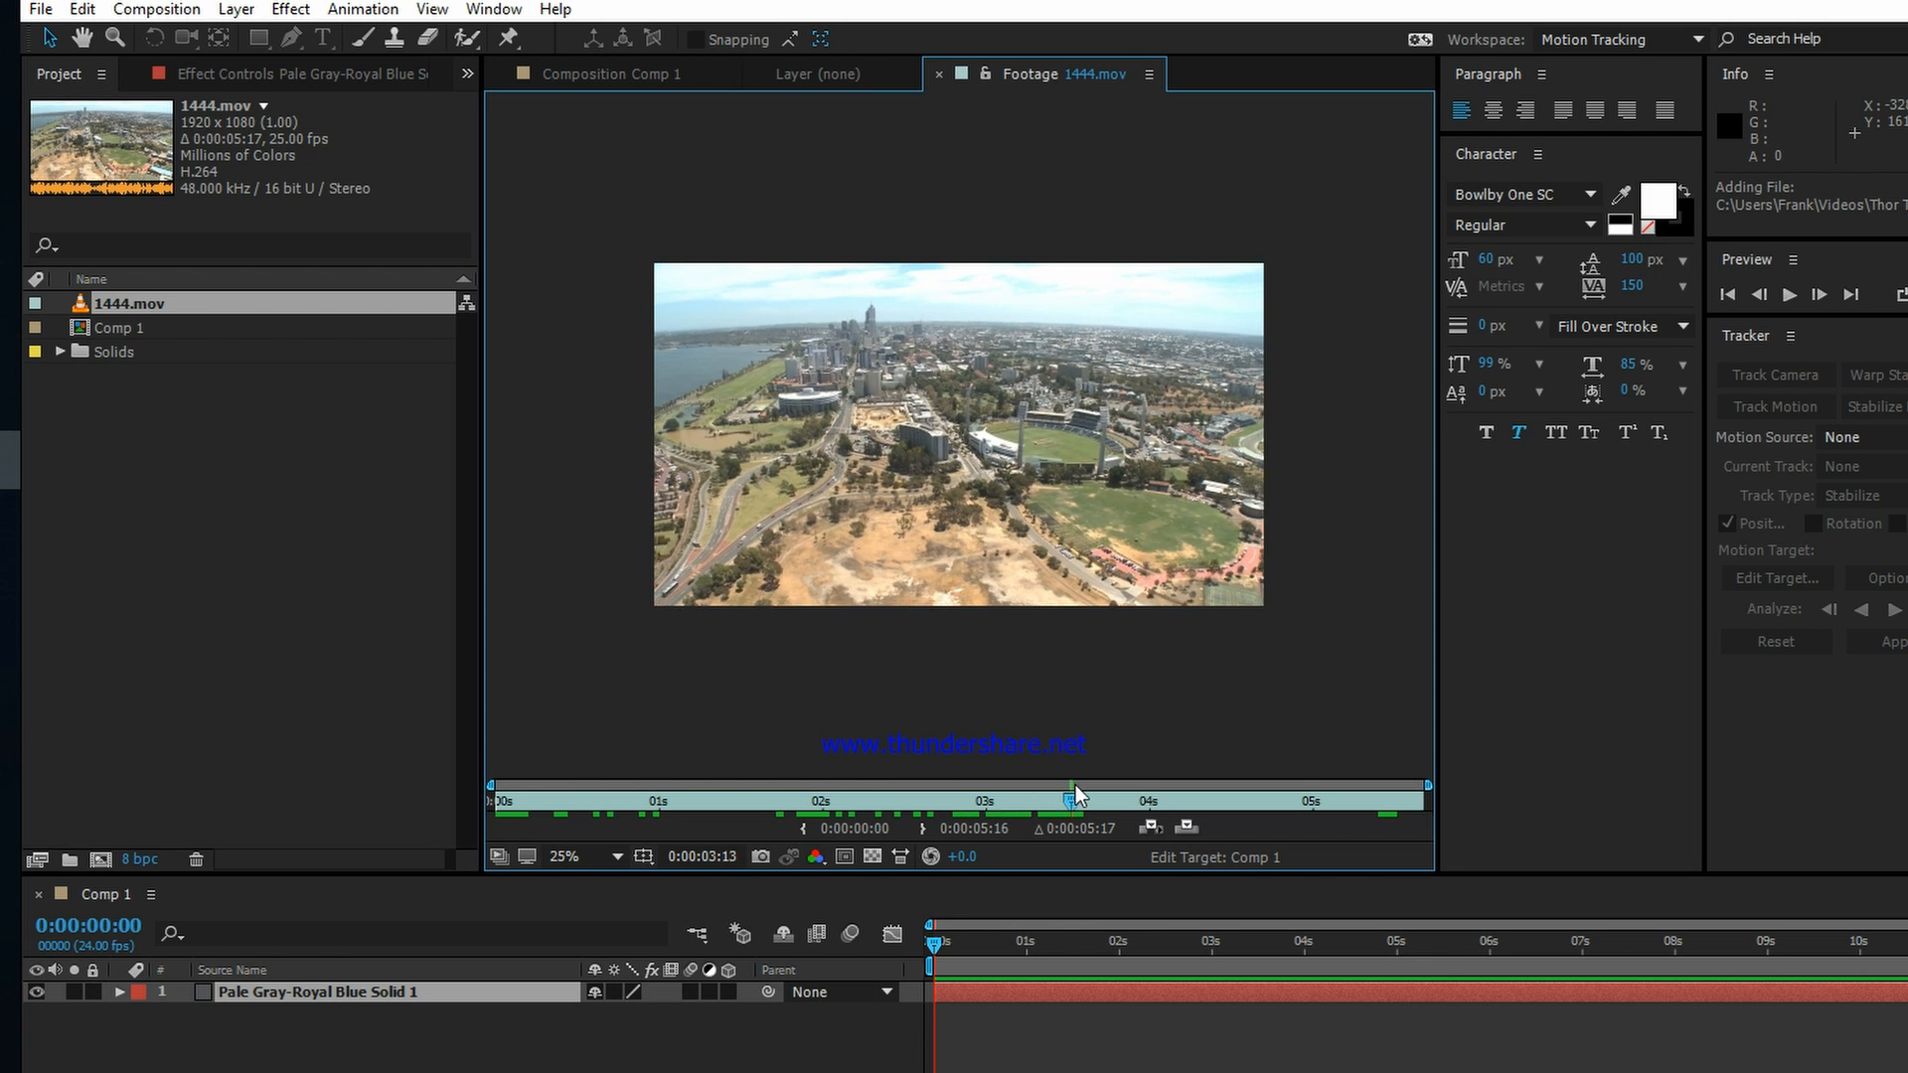
pyautogui.scroll(2, 1059, 532)
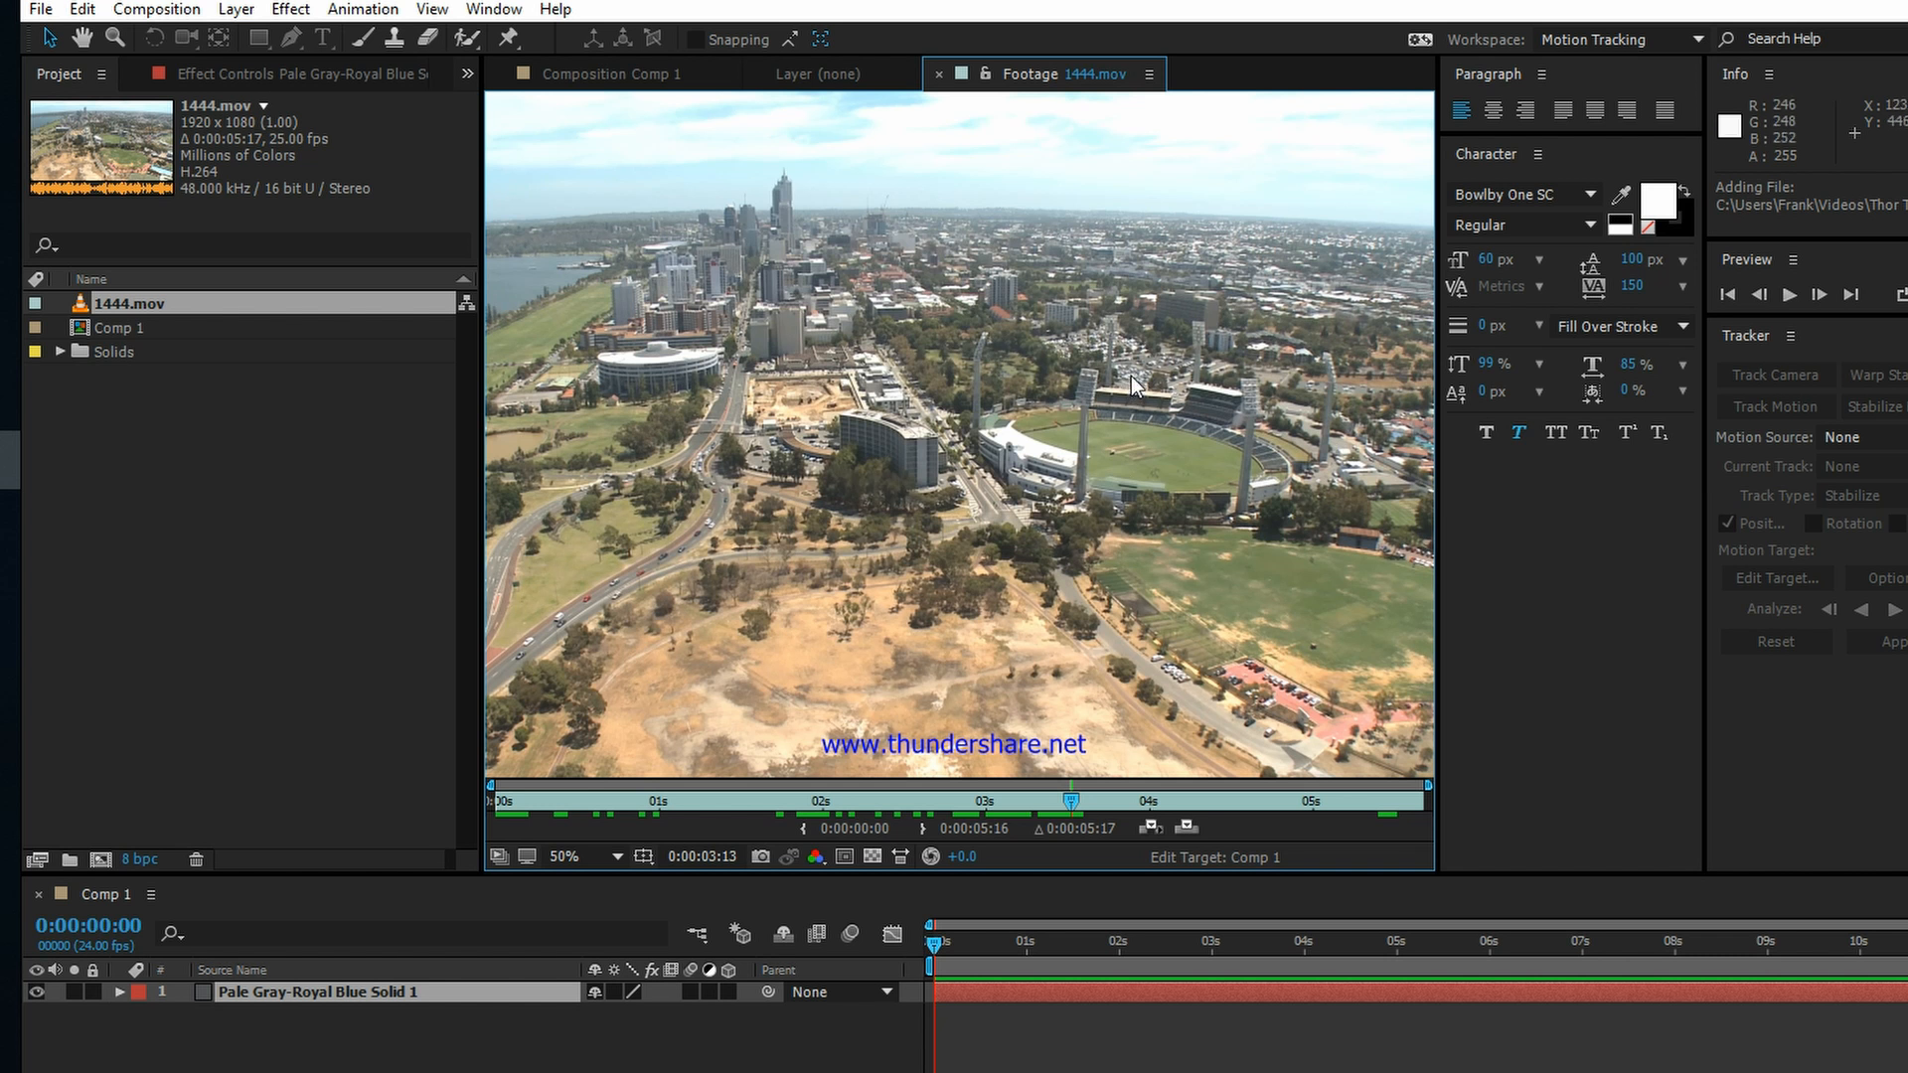
pyautogui.press(',')
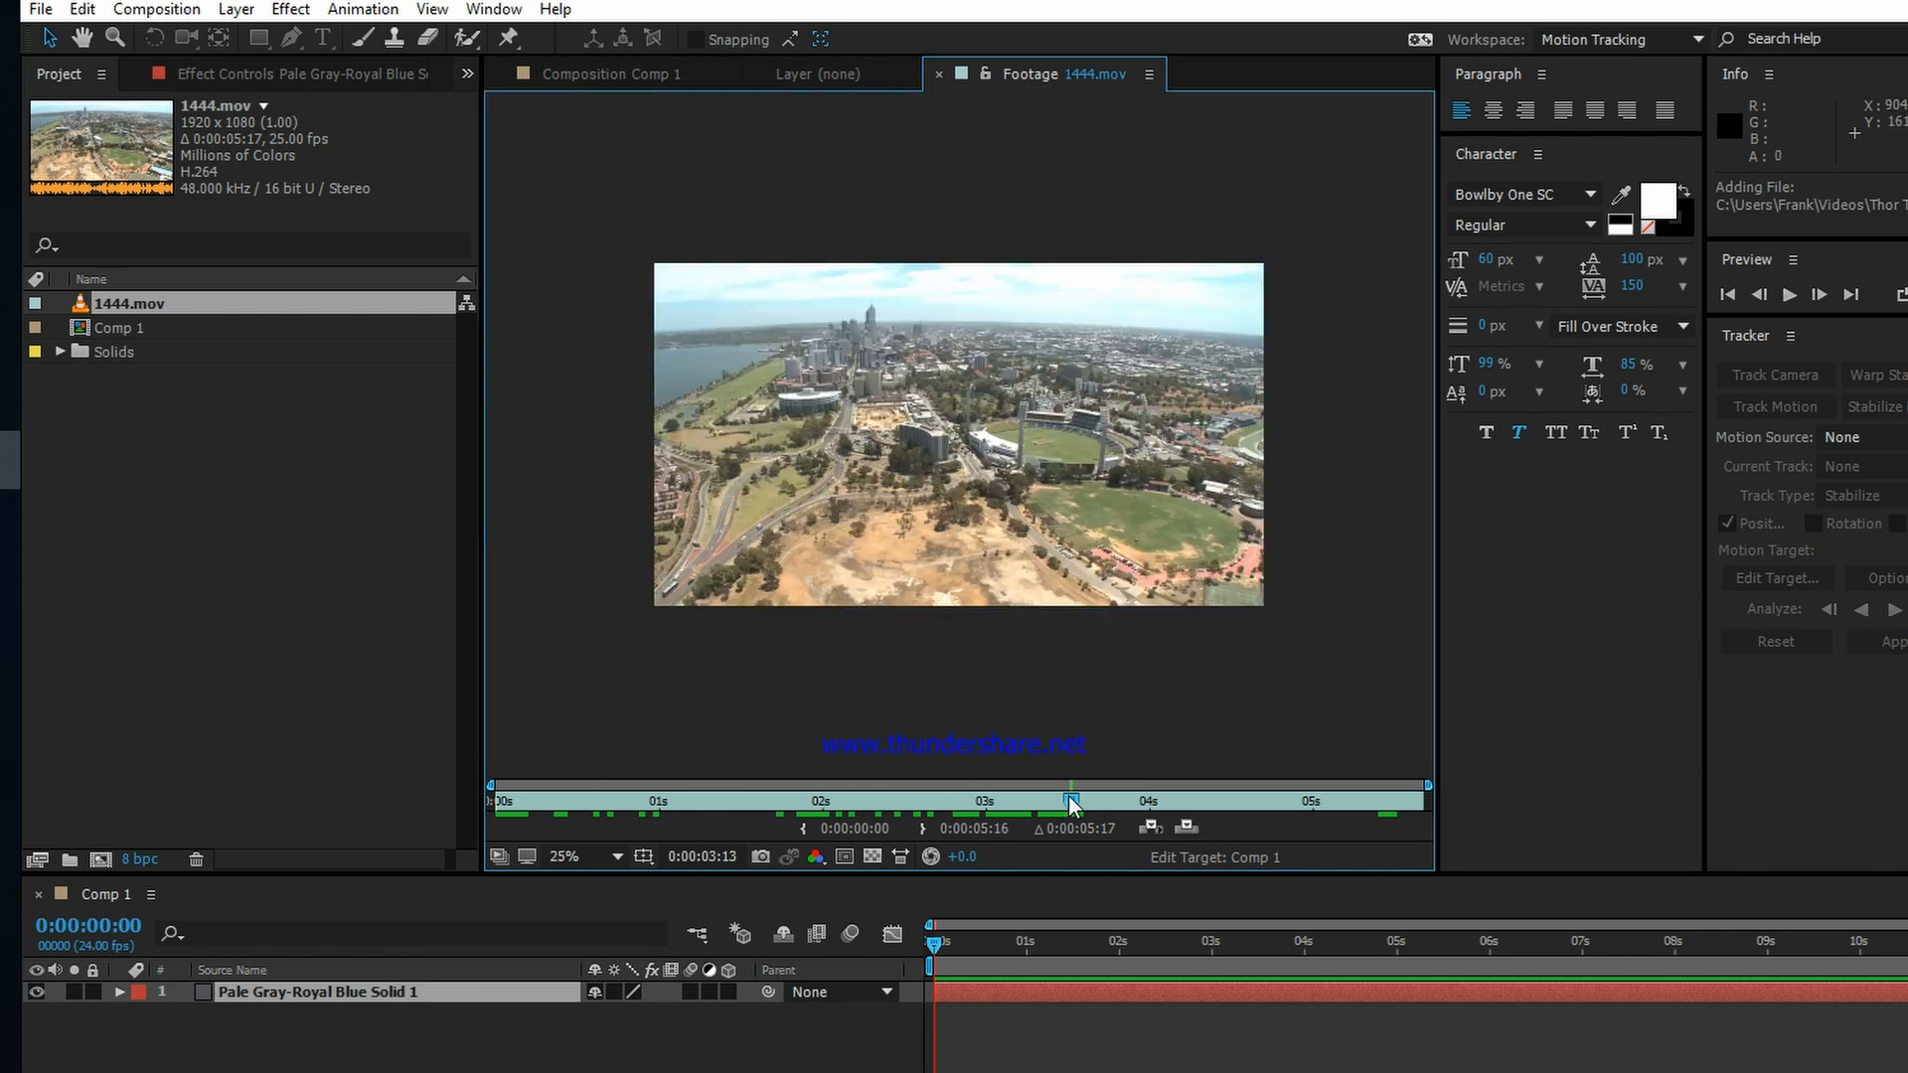
pyautogui.moveTo(1069, 797); pyautogui.dragTo(469, 789)
# Step: Create a new composition from the imported 1444.mov clip and keep it open in the timeline
pyautogui.click(153, 312)
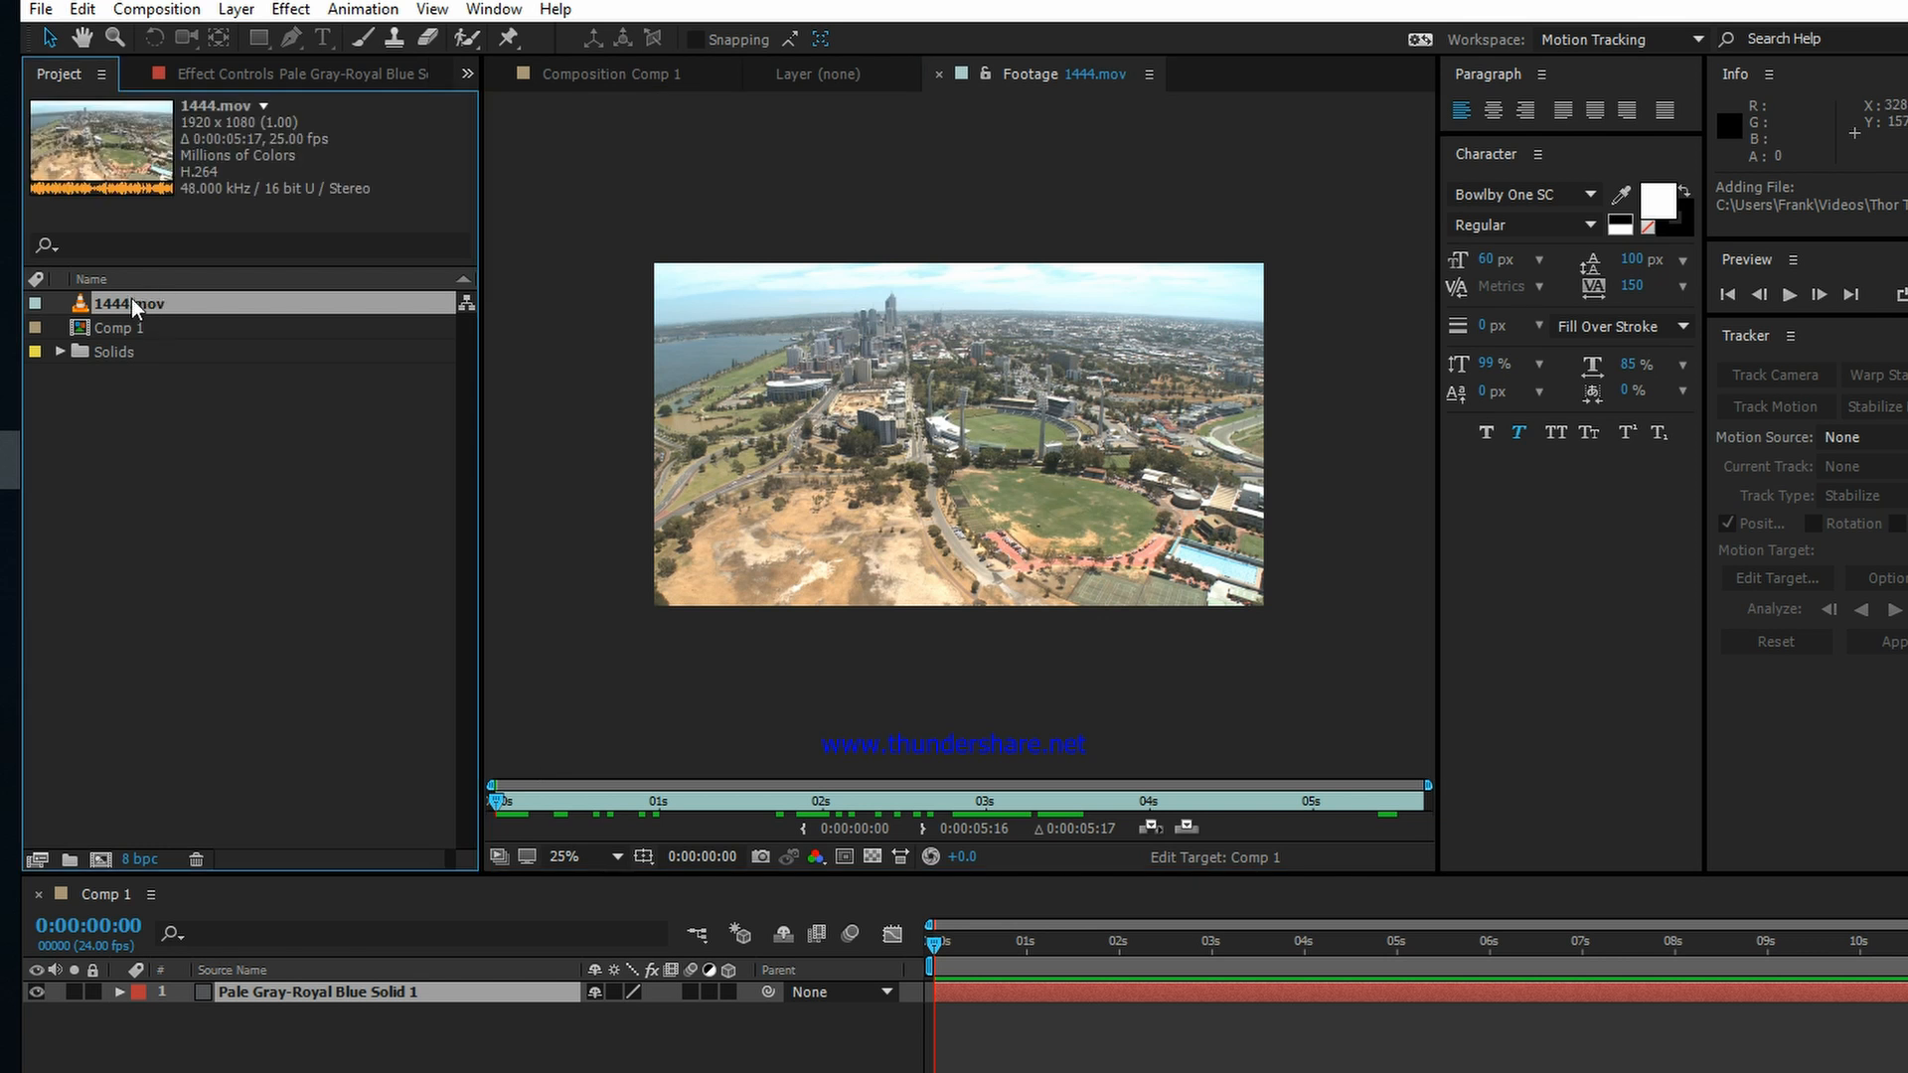
pyautogui.moveTo(131, 298); pyautogui.dragTo(99, 854)
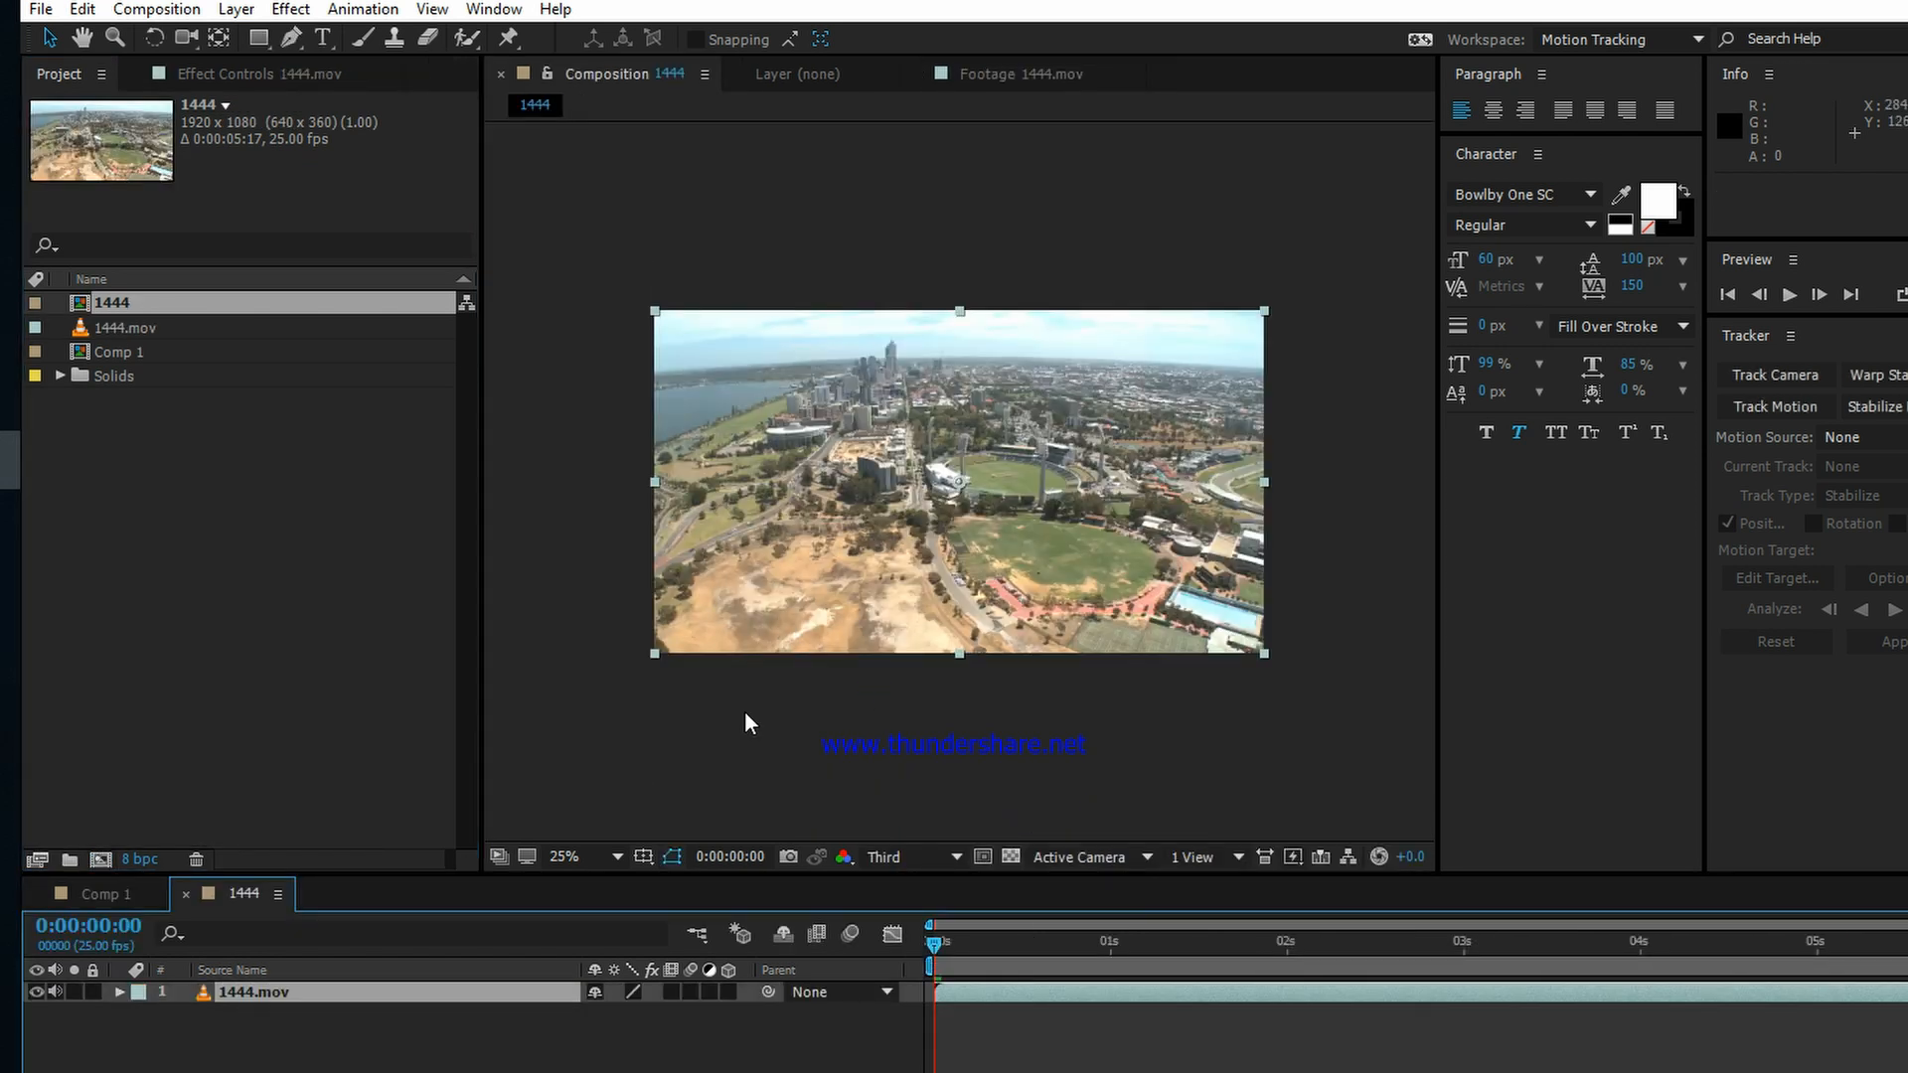
pyautogui.click(128, 888)
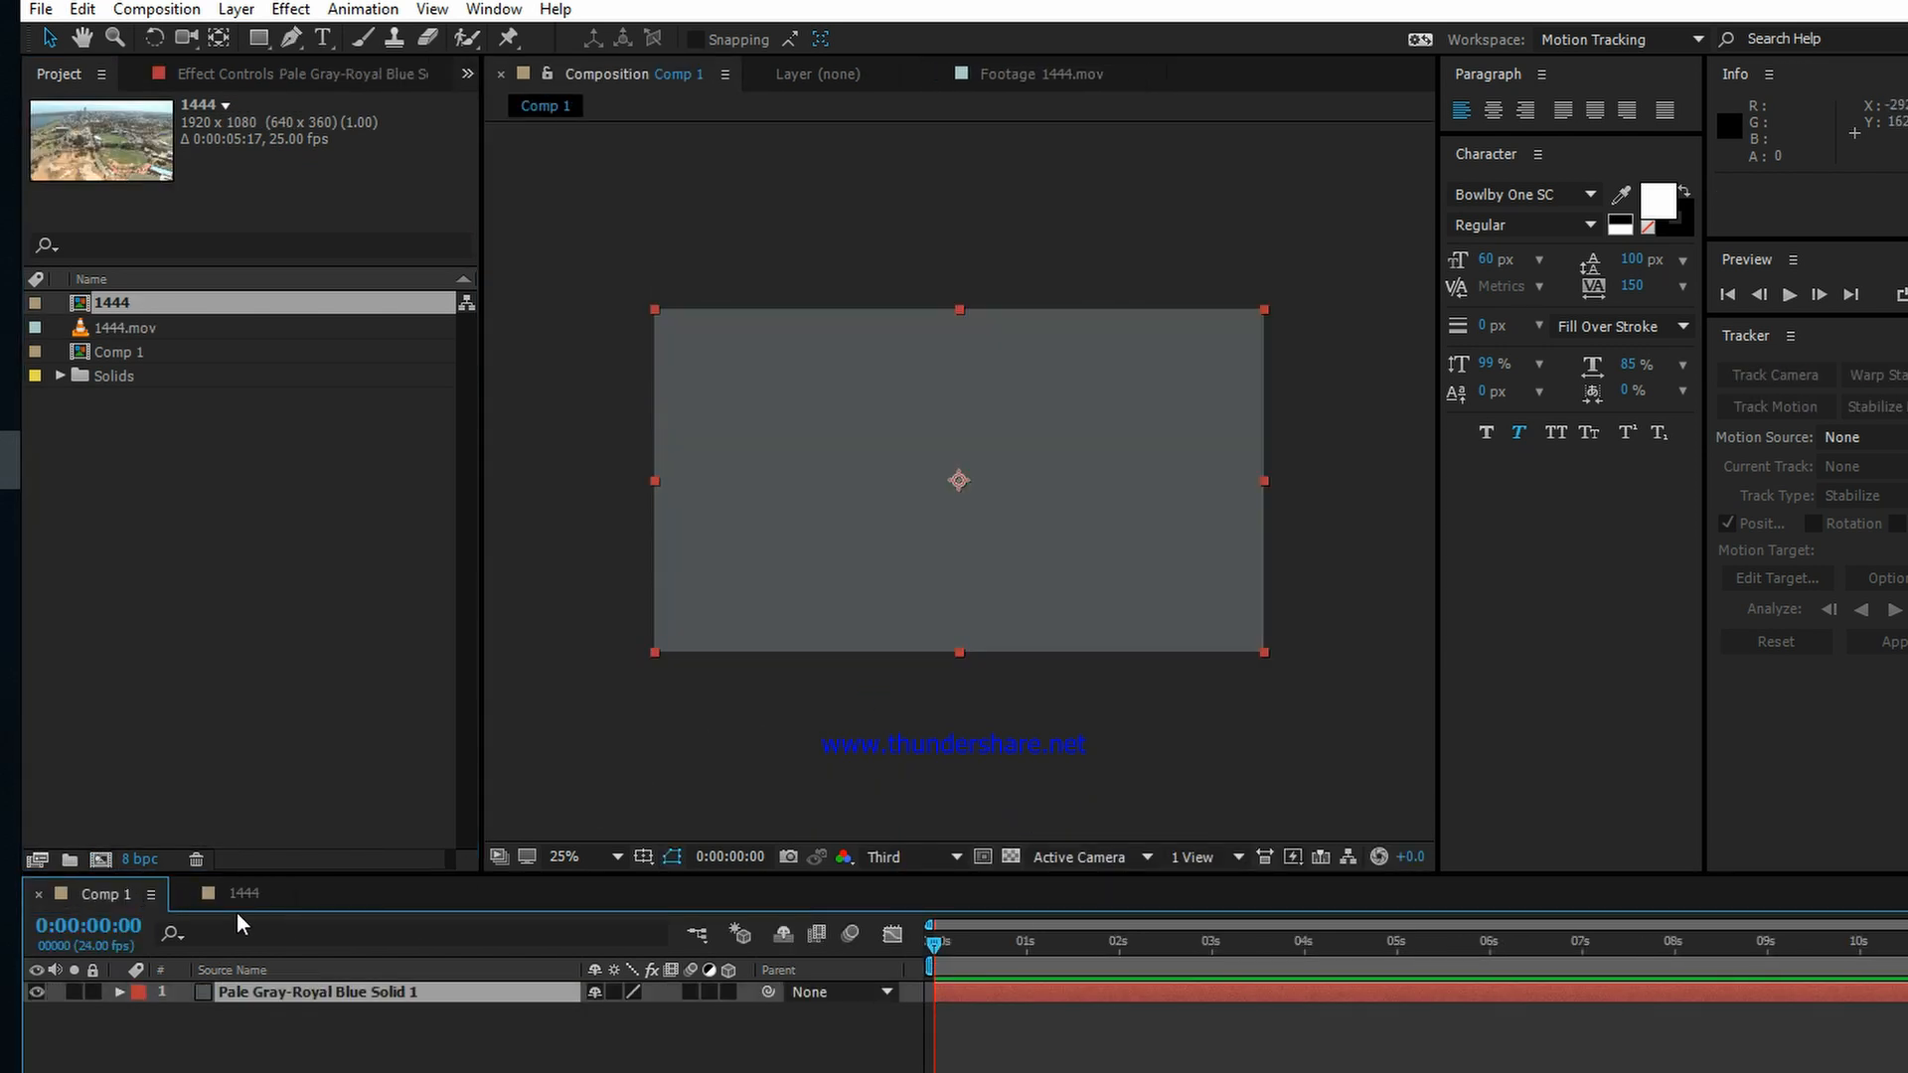
pyautogui.click(236, 890)
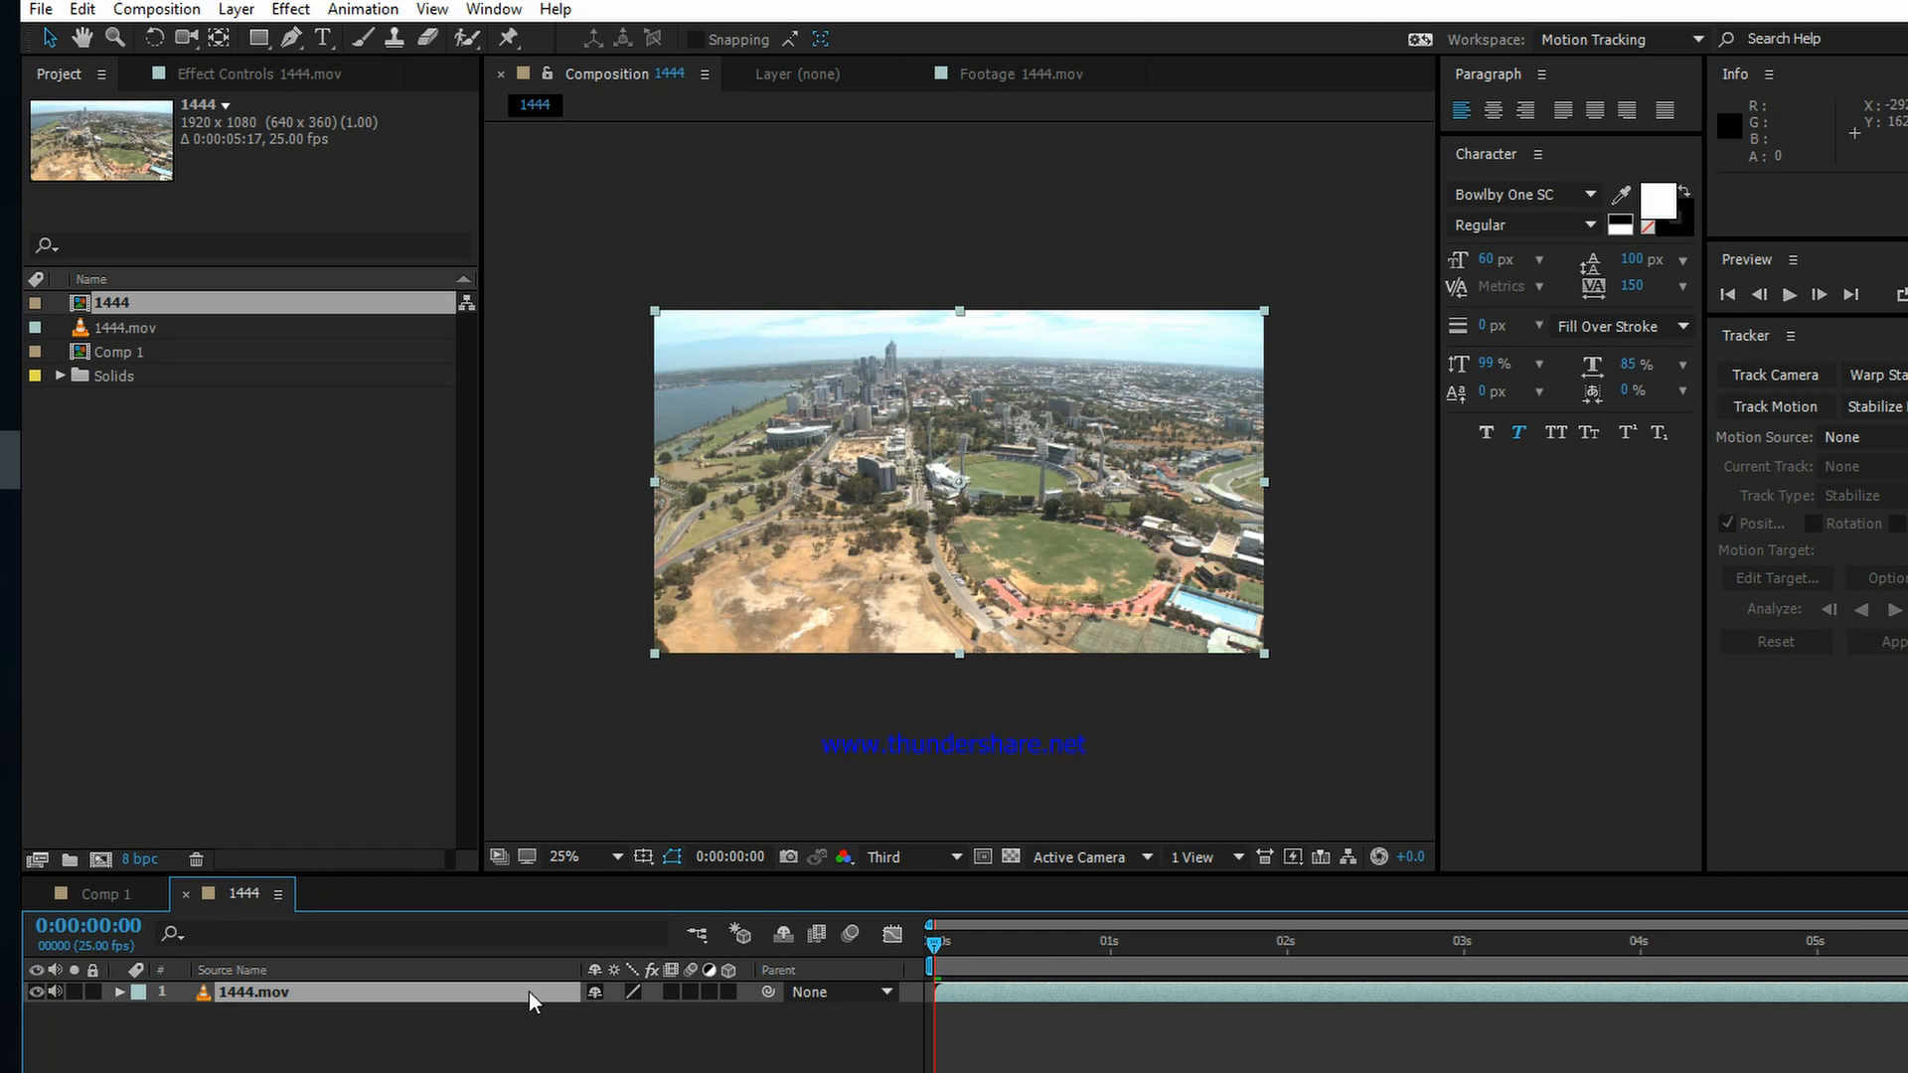
# Step: Run Track Camera on the 1444.mov layer from the start of the composition
pyautogui.click(439, 1040)
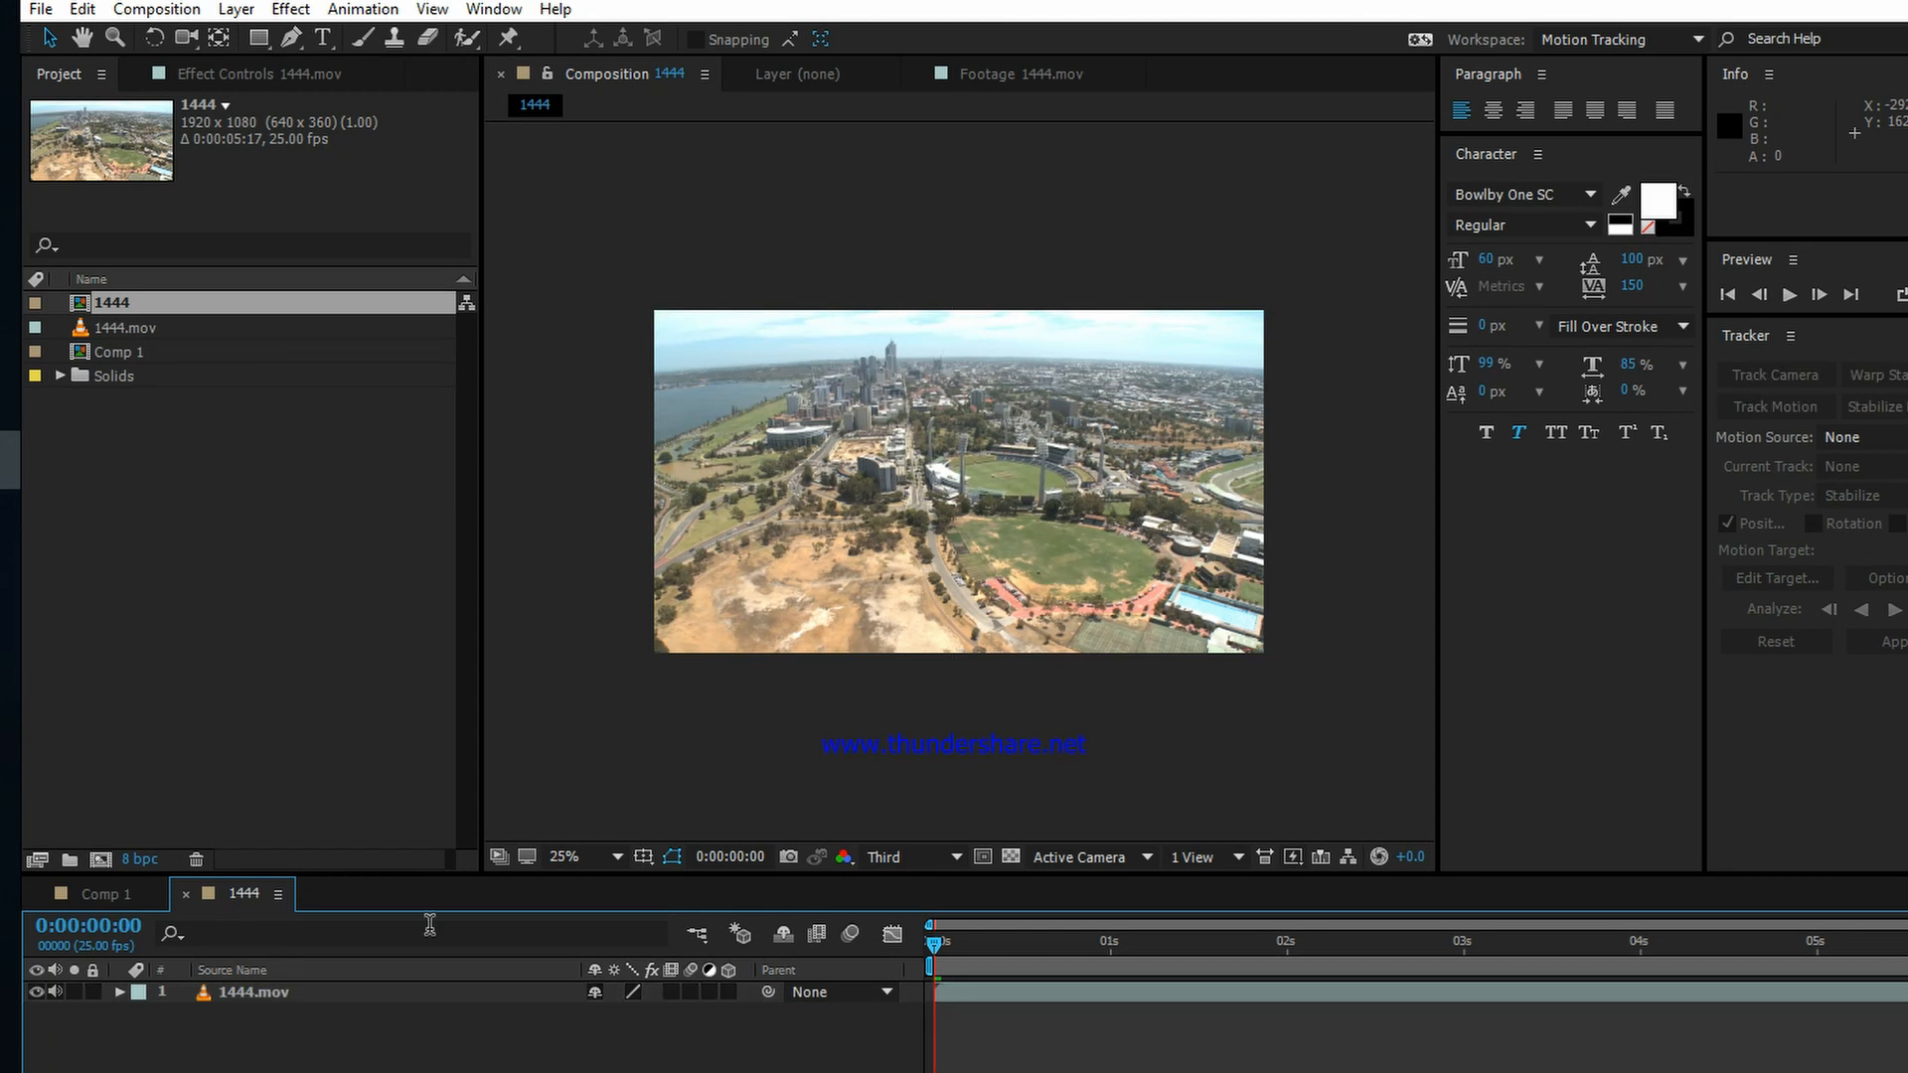
pyautogui.click(290, 993)
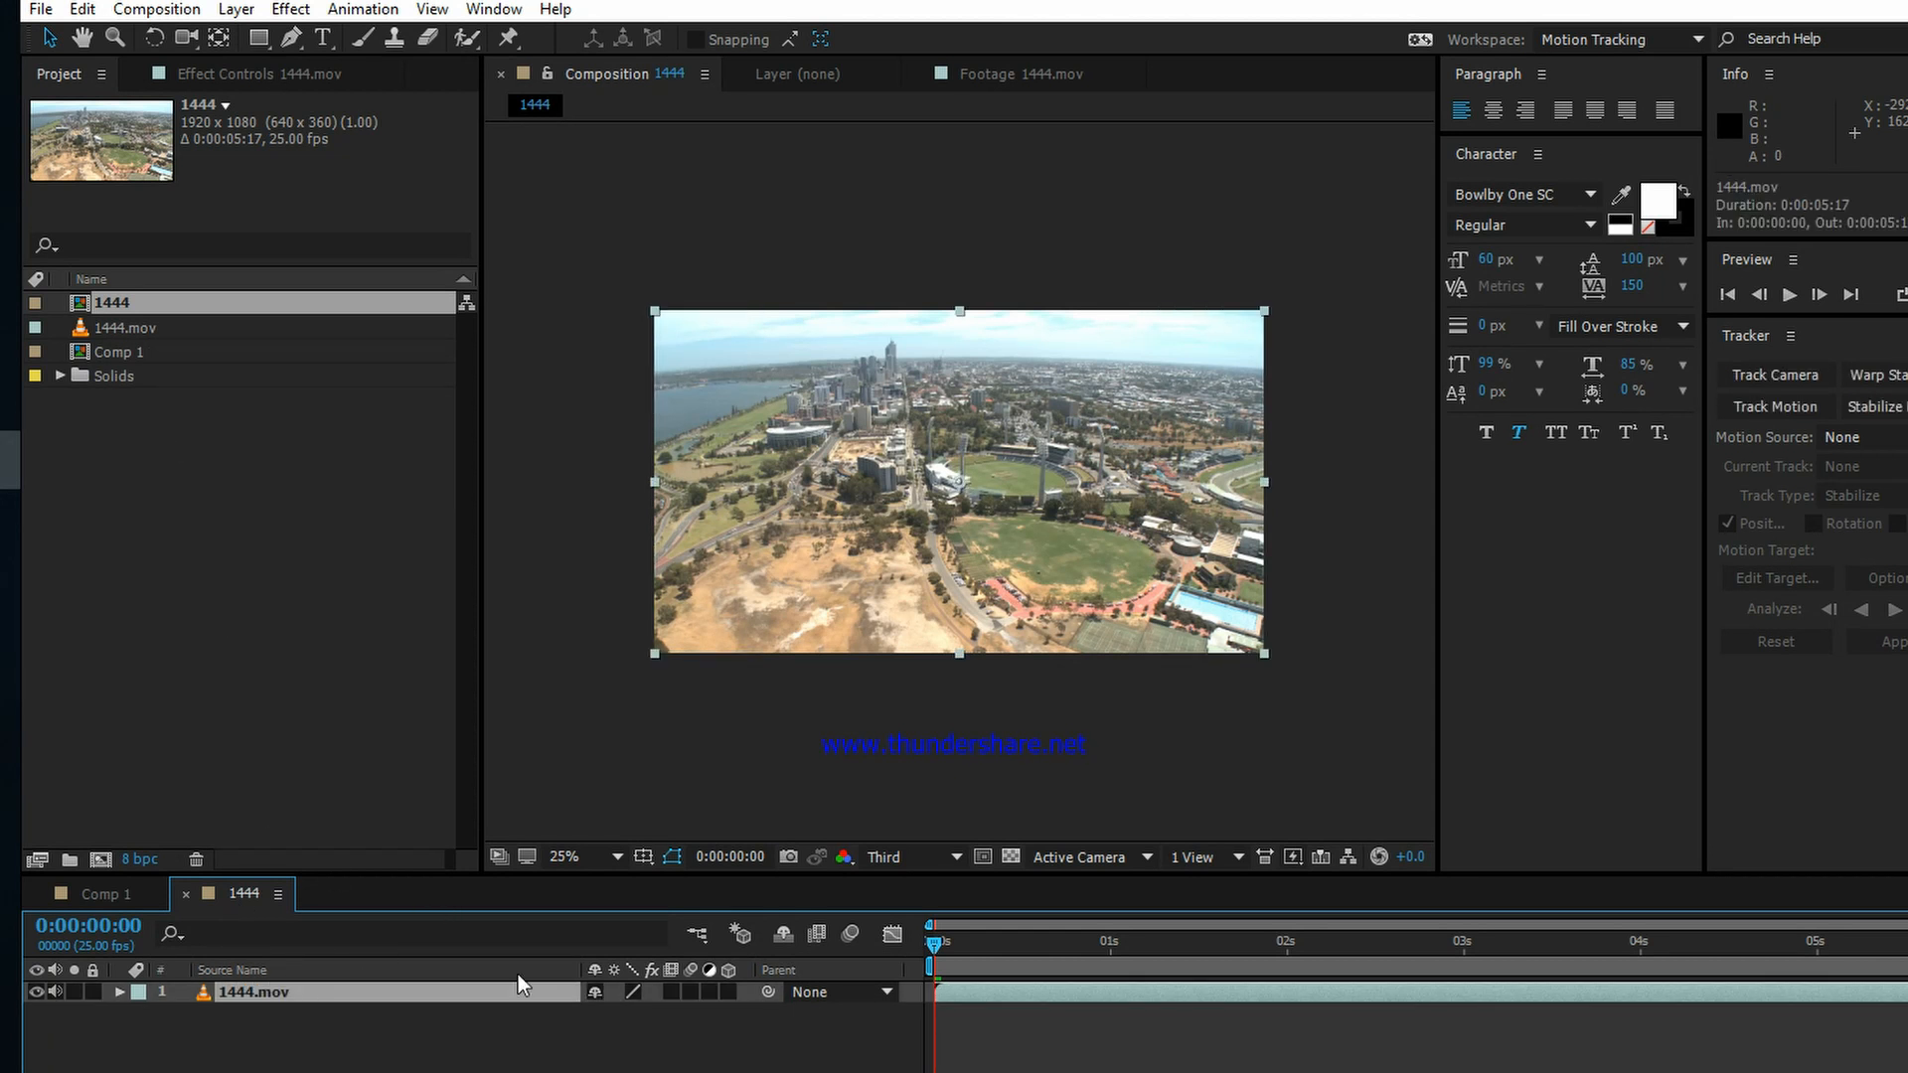
pyautogui.moveTo(946, 946)
pyautogui.mouseDown()
pyautogui.moveTo(1253, 951)
pyautogui.moveTo(845, 957)
pyautogui.moveTo(1769, 954)
pyautogui.moveTo(912, 936)
pyautogui.mouseUp()
pyautogui.click(1769, 373)
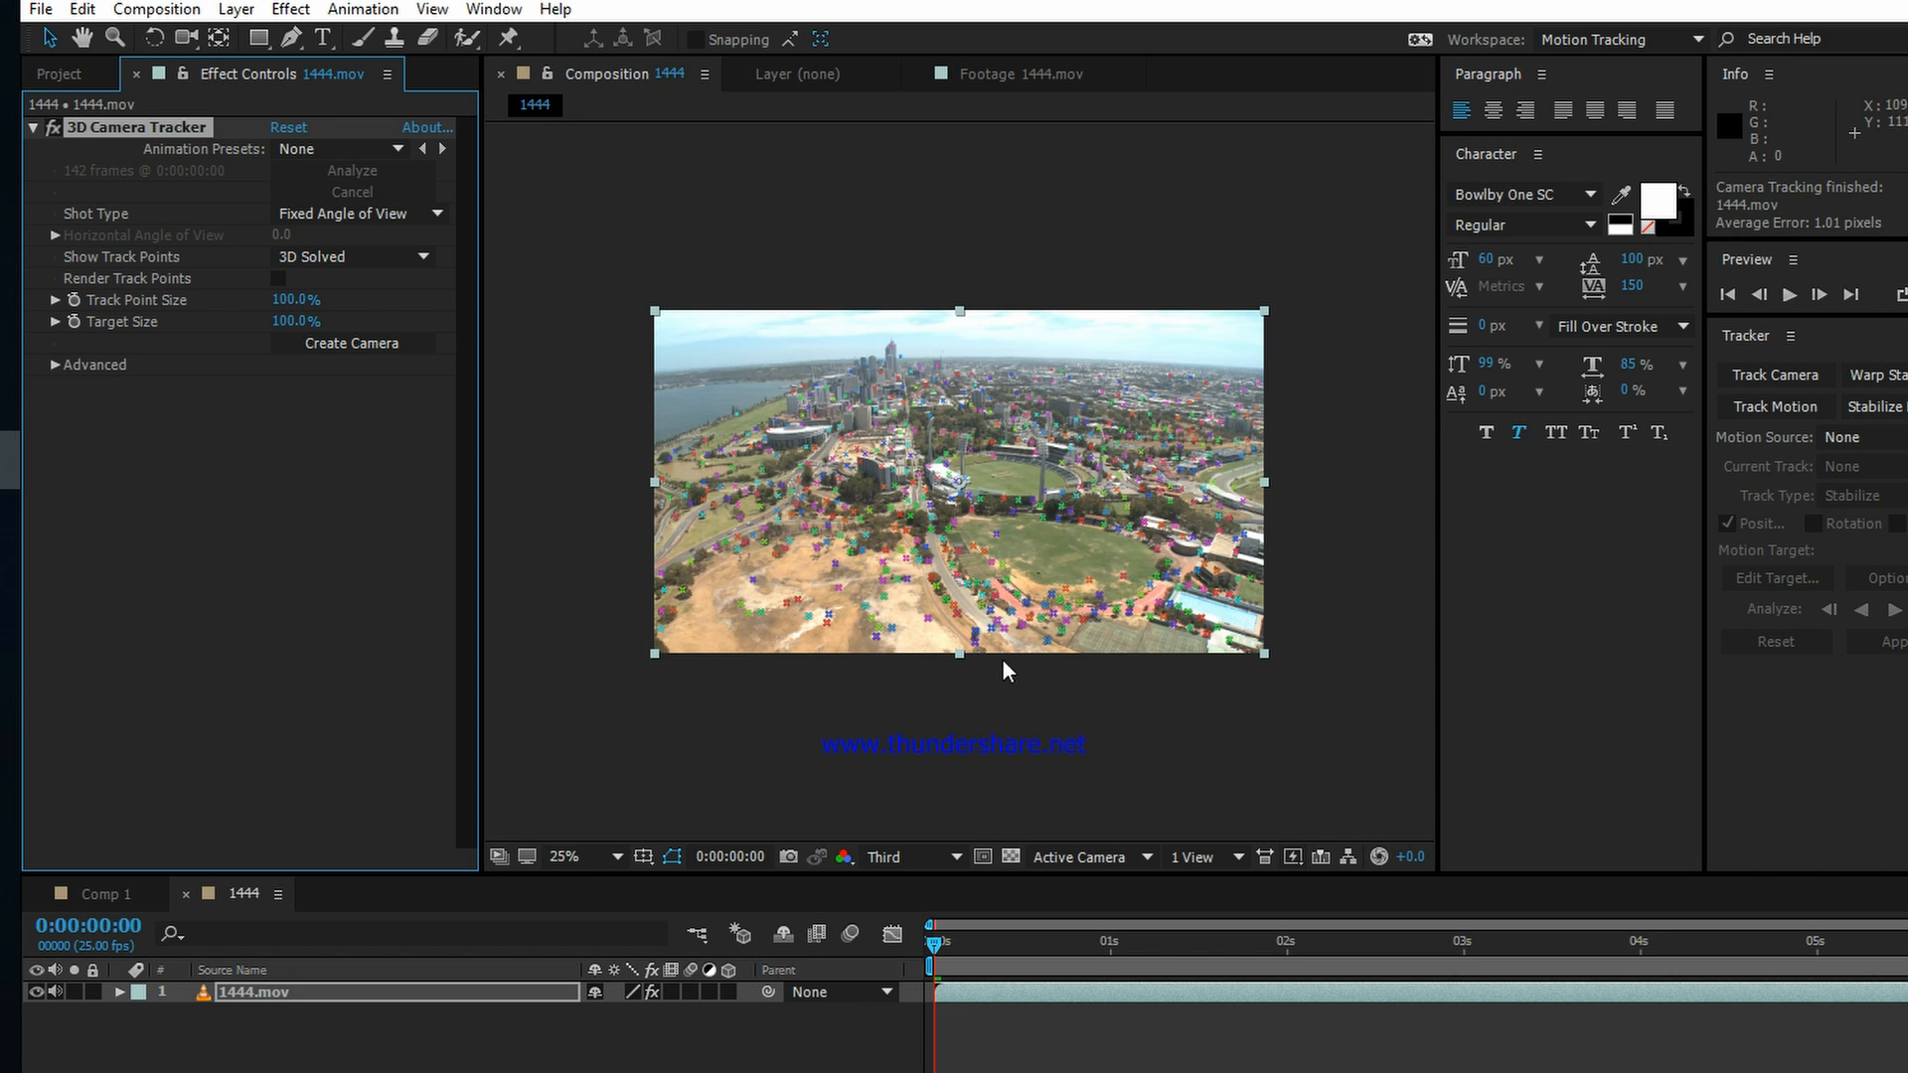
# Step: Select the track points around the stadium oval, create a solid and camera from them, and scrub to check the tracking
pyautogui.press('.')
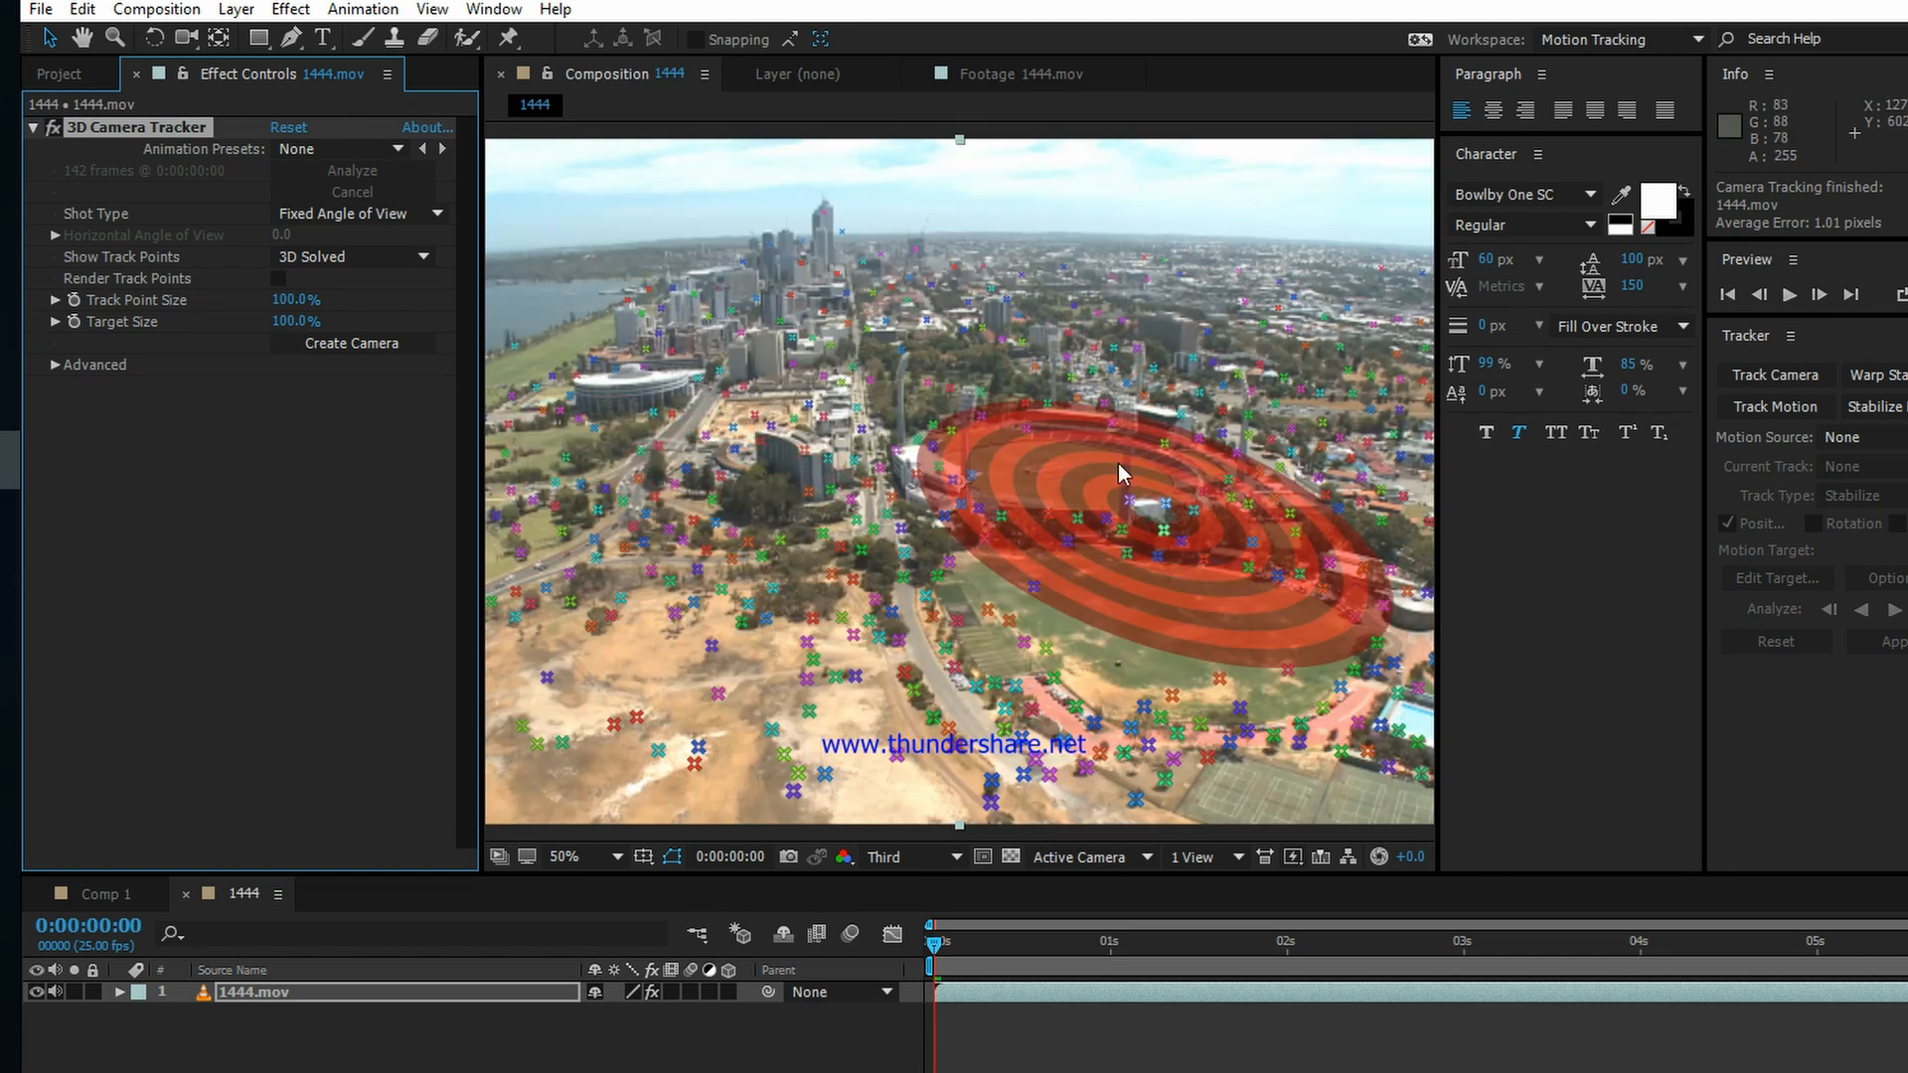
pyautogui.press(',')
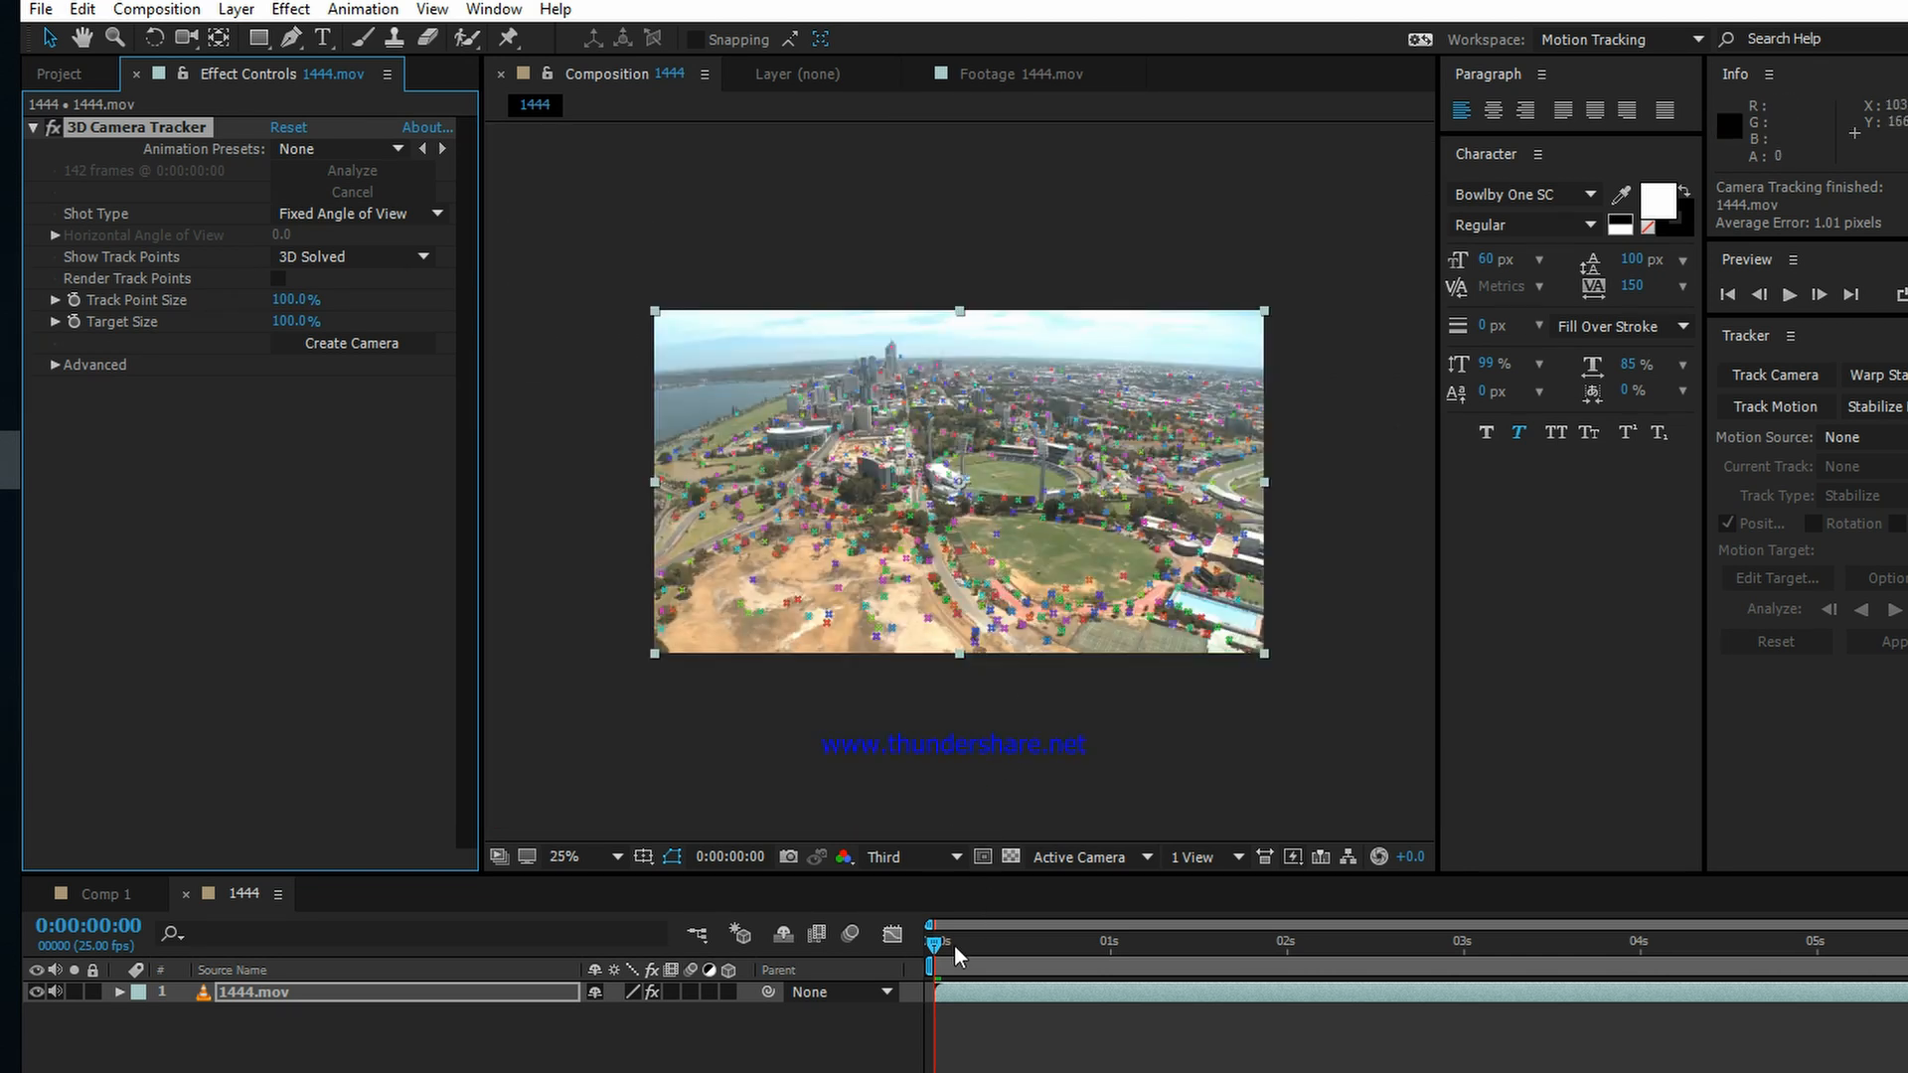
pyautogui.moveTo(939, 946)
pyautogui.mouseDown()
pyautogui.moveTo(1767, 942)
pyautogui.moveTo(931, 939)
pyautogui.mouseUp()
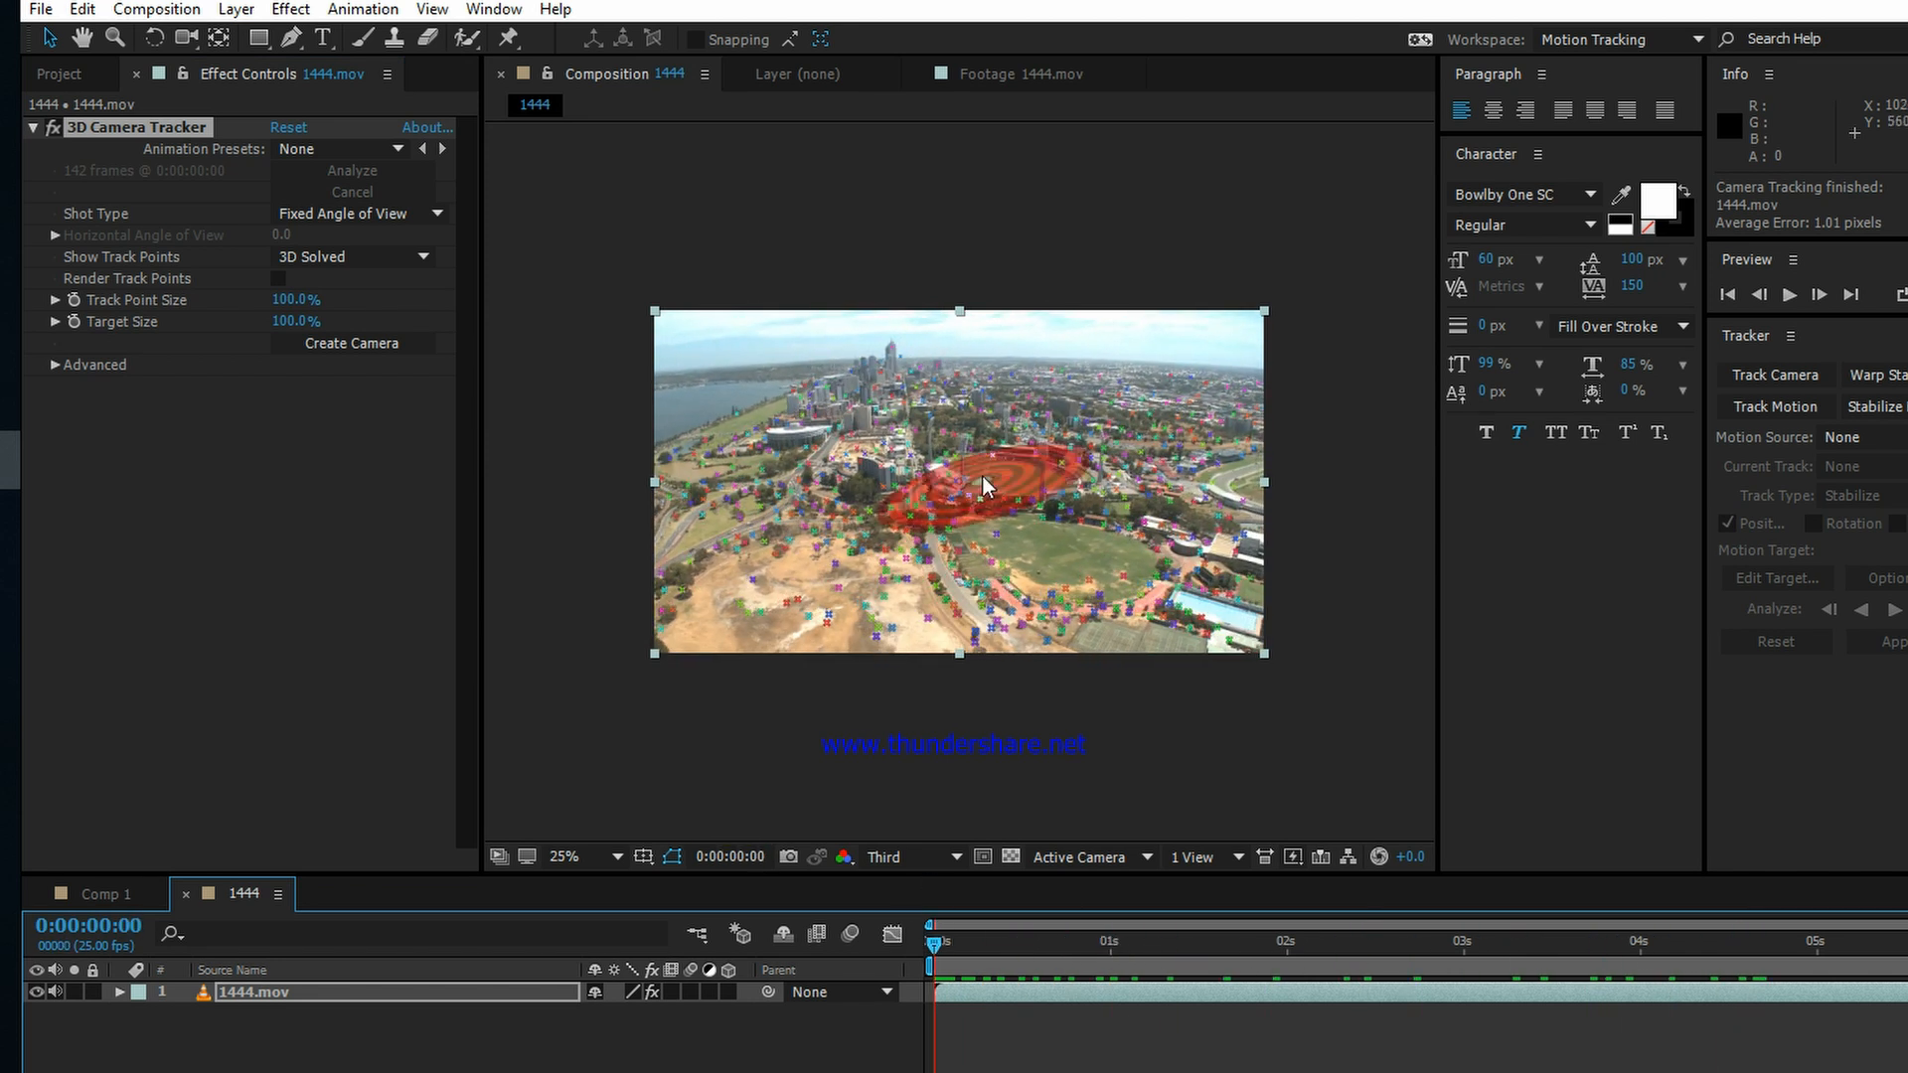
pyautogui.press('.')
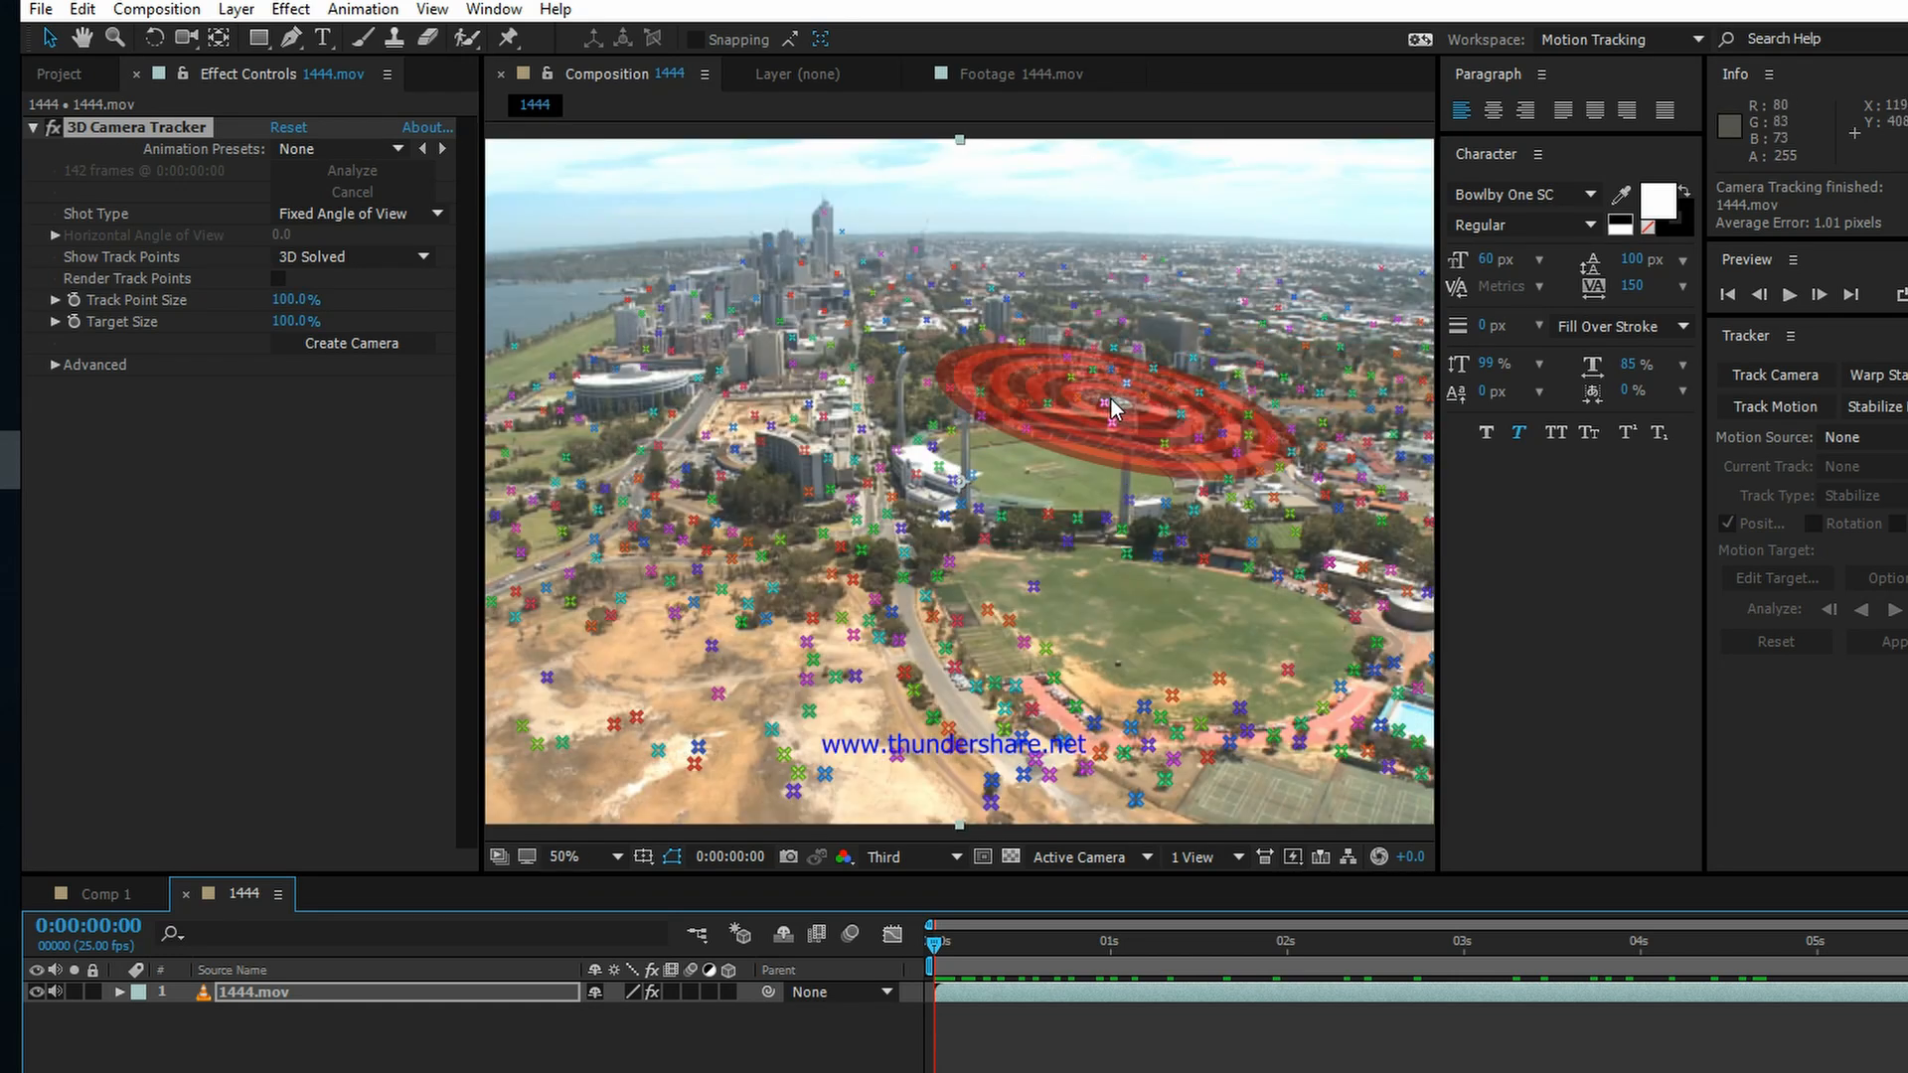
pyautogui.moveTo(1034, 425)
pyautogui.mouseDown()
pyautogui.moveTo(930, 446)
pyautogui.moveTo(946, 497)
pyautogui.moveTo(1044, 516)
pyautogui.moveTo(1191, 483)
pyautogui.moveTo(1214, 453)
pyautogui.moveTo(1193, 425)
pyautogui.moveTo(1040, 422)
pyautogui.mouseUp()
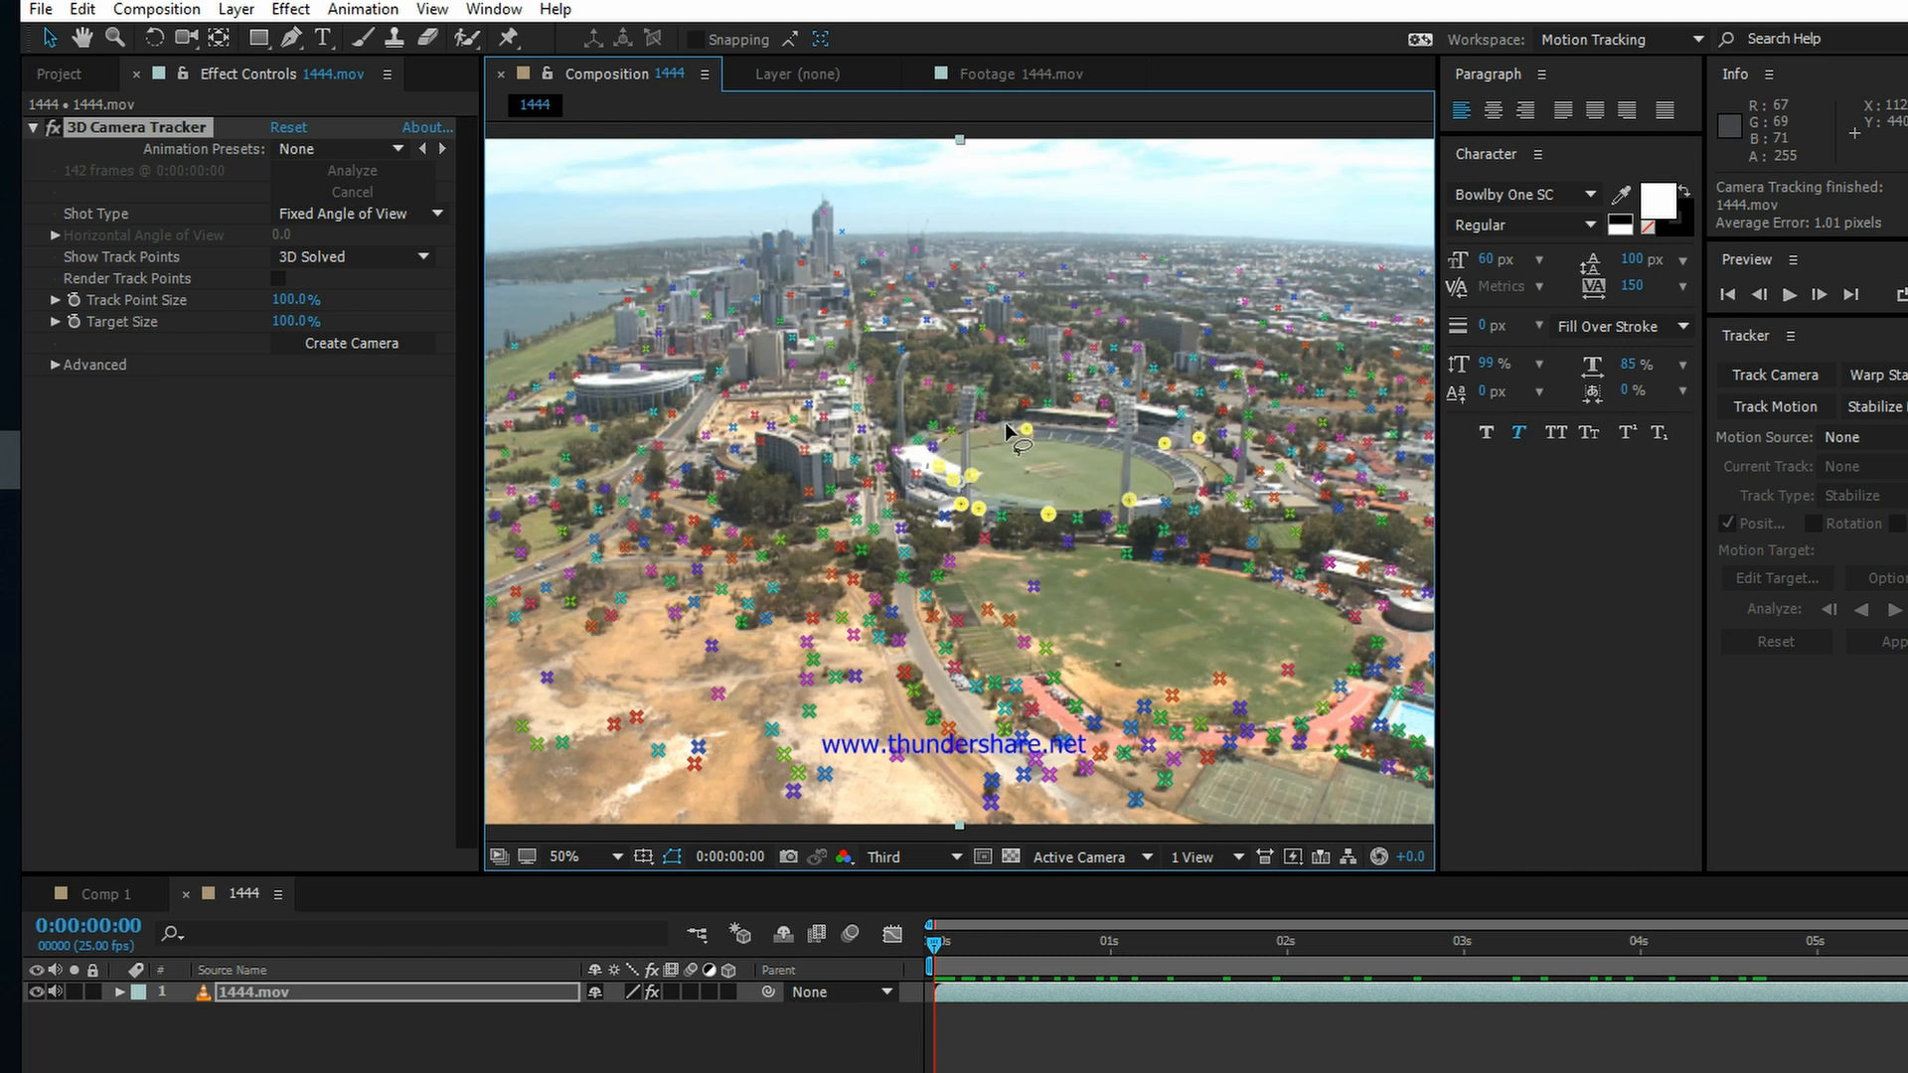
pyautogui.rightClick(1053, 451)
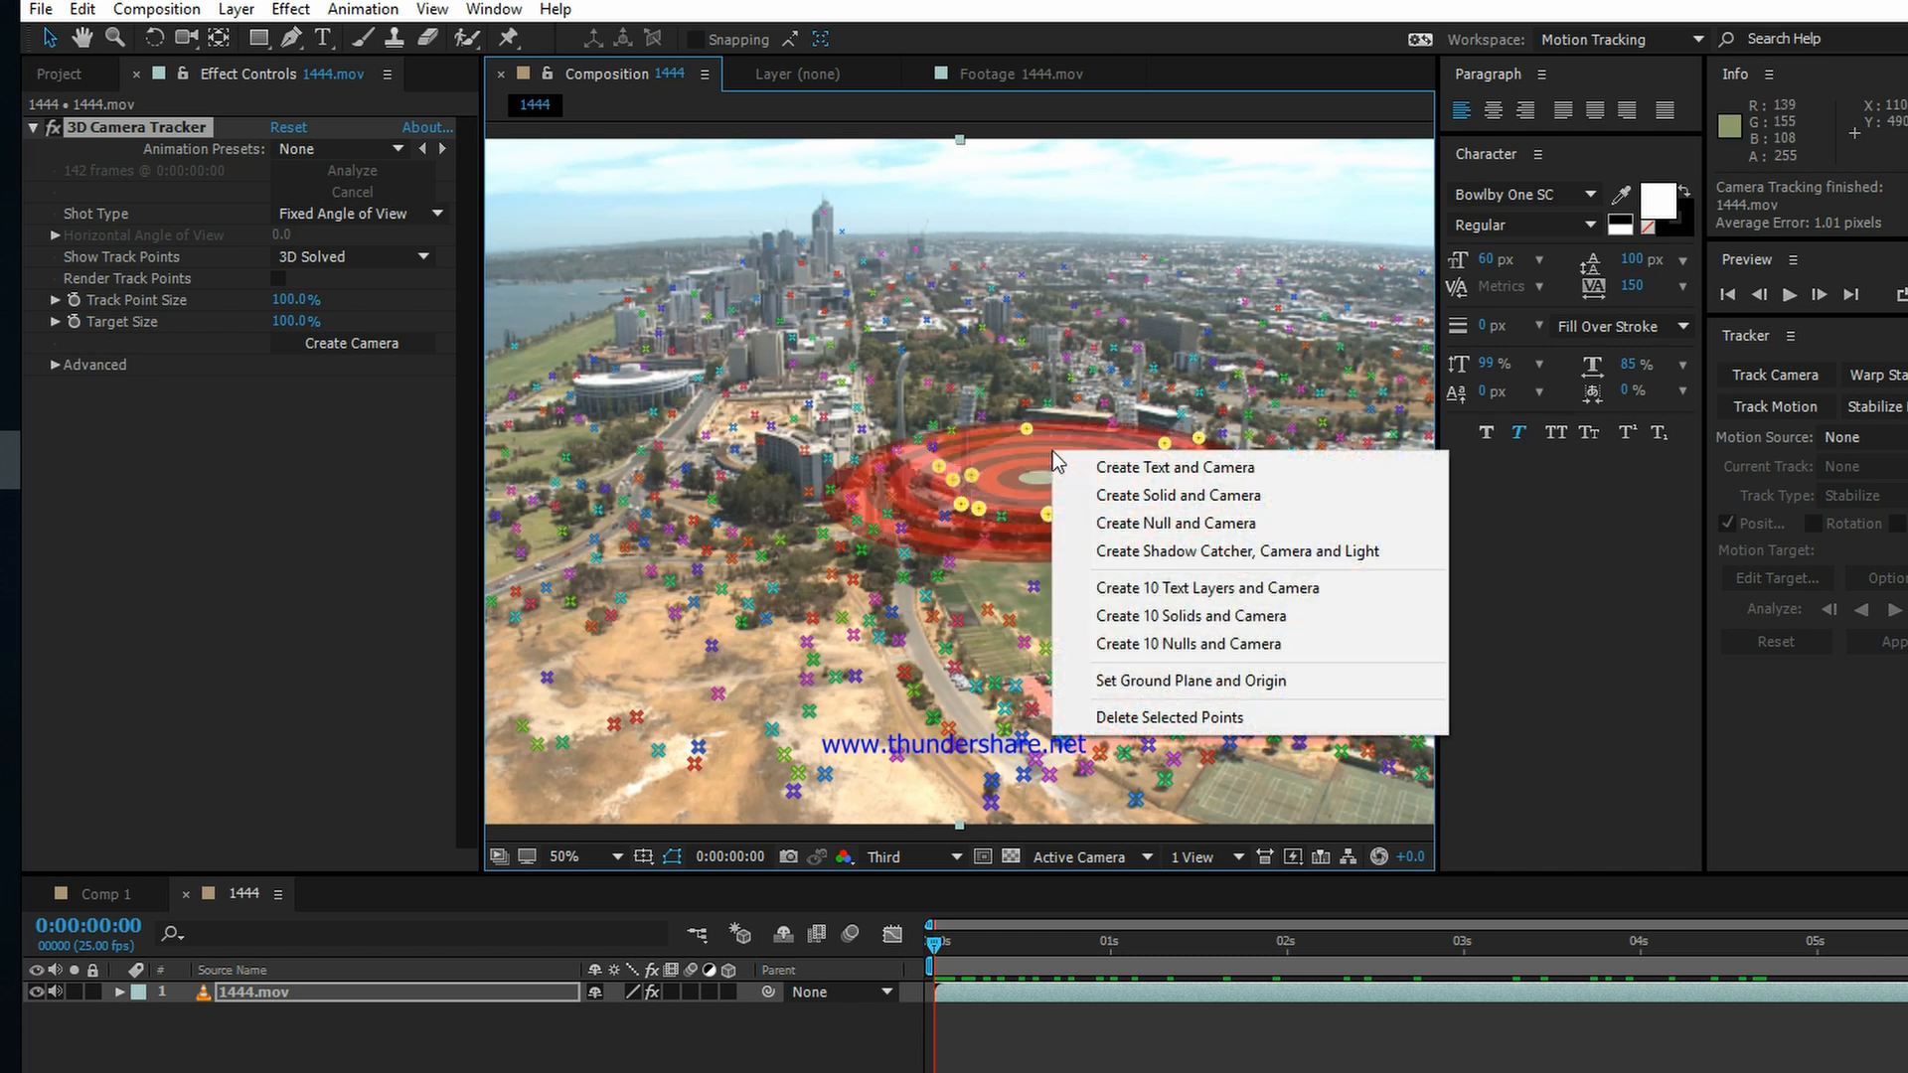
pyautogui.click(1149, 510)
pyautogui.click(945, 901)
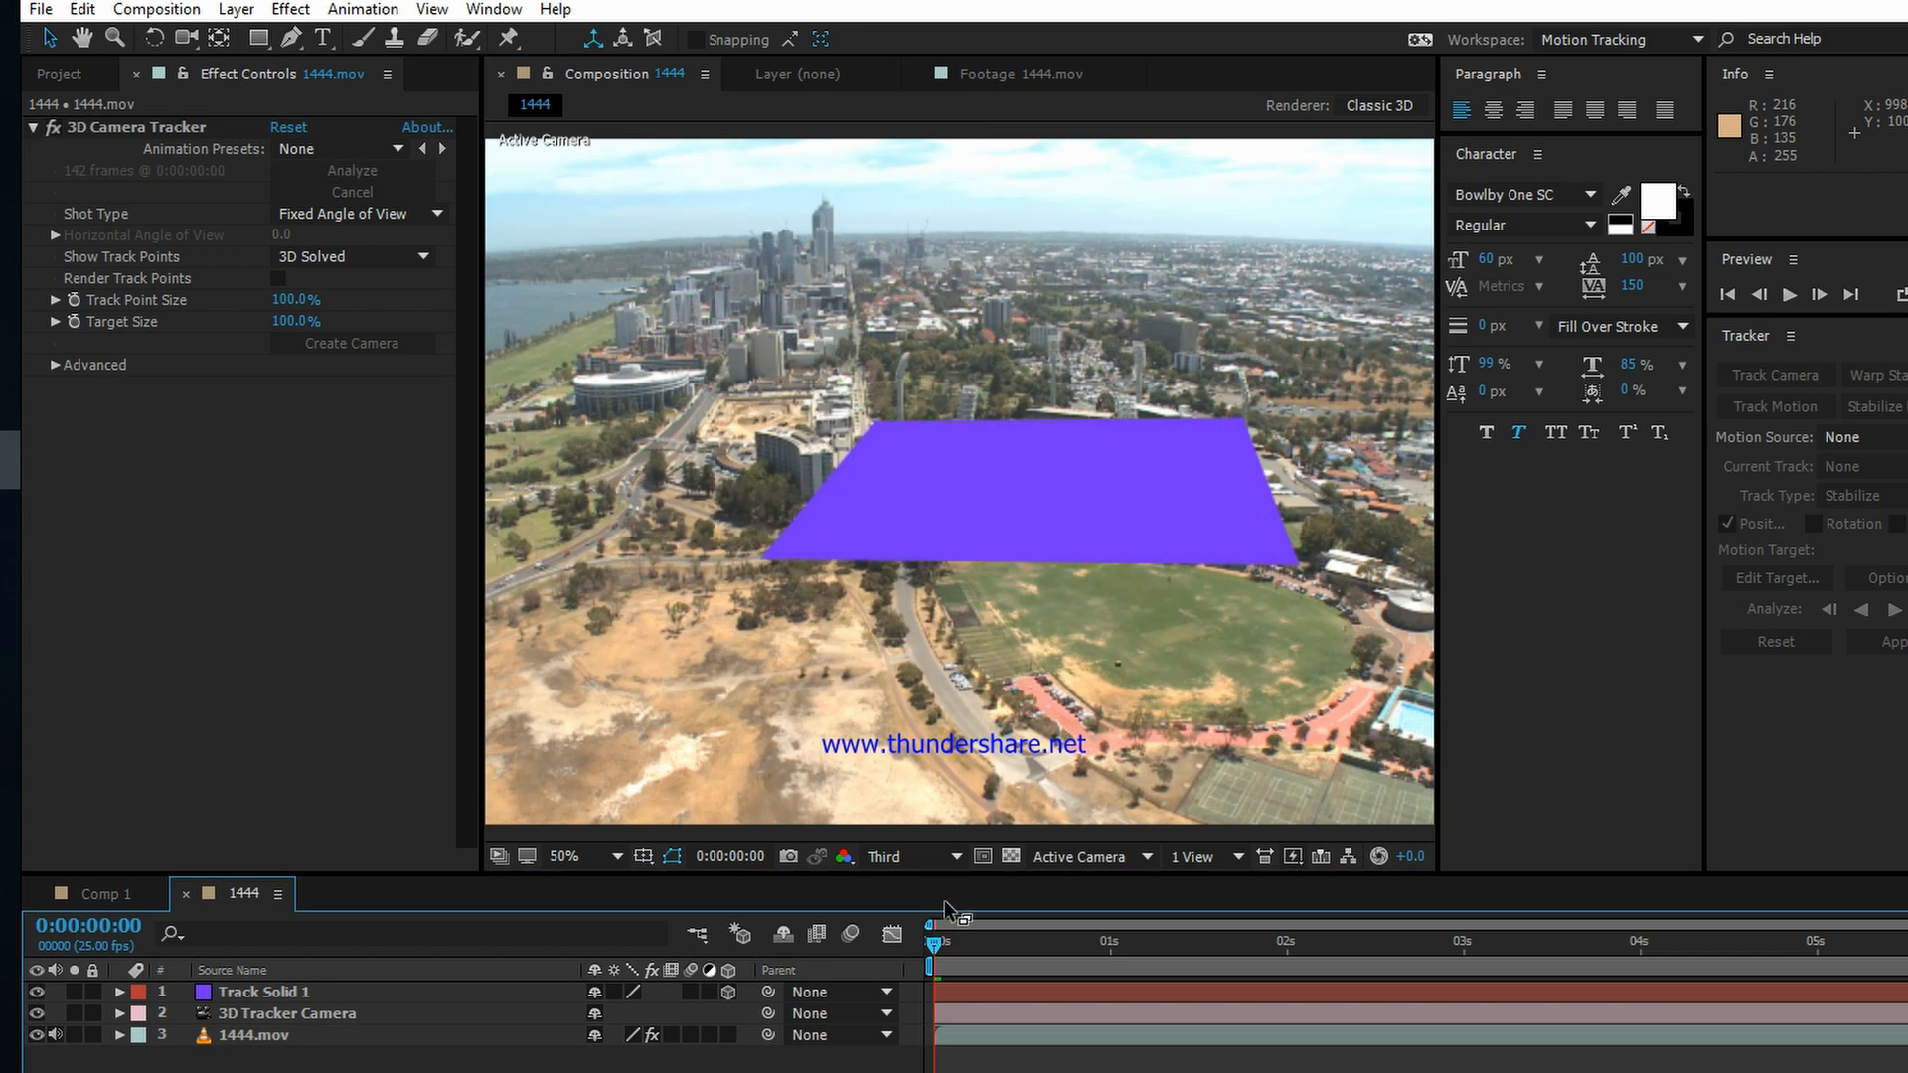
pyautogui.moveTo(938, 946); pyautogui.dragTo(839, 946)
# Step: Duplicate the Track Solid 1 layer and hide both copies
pyautogui.click(272, 998)
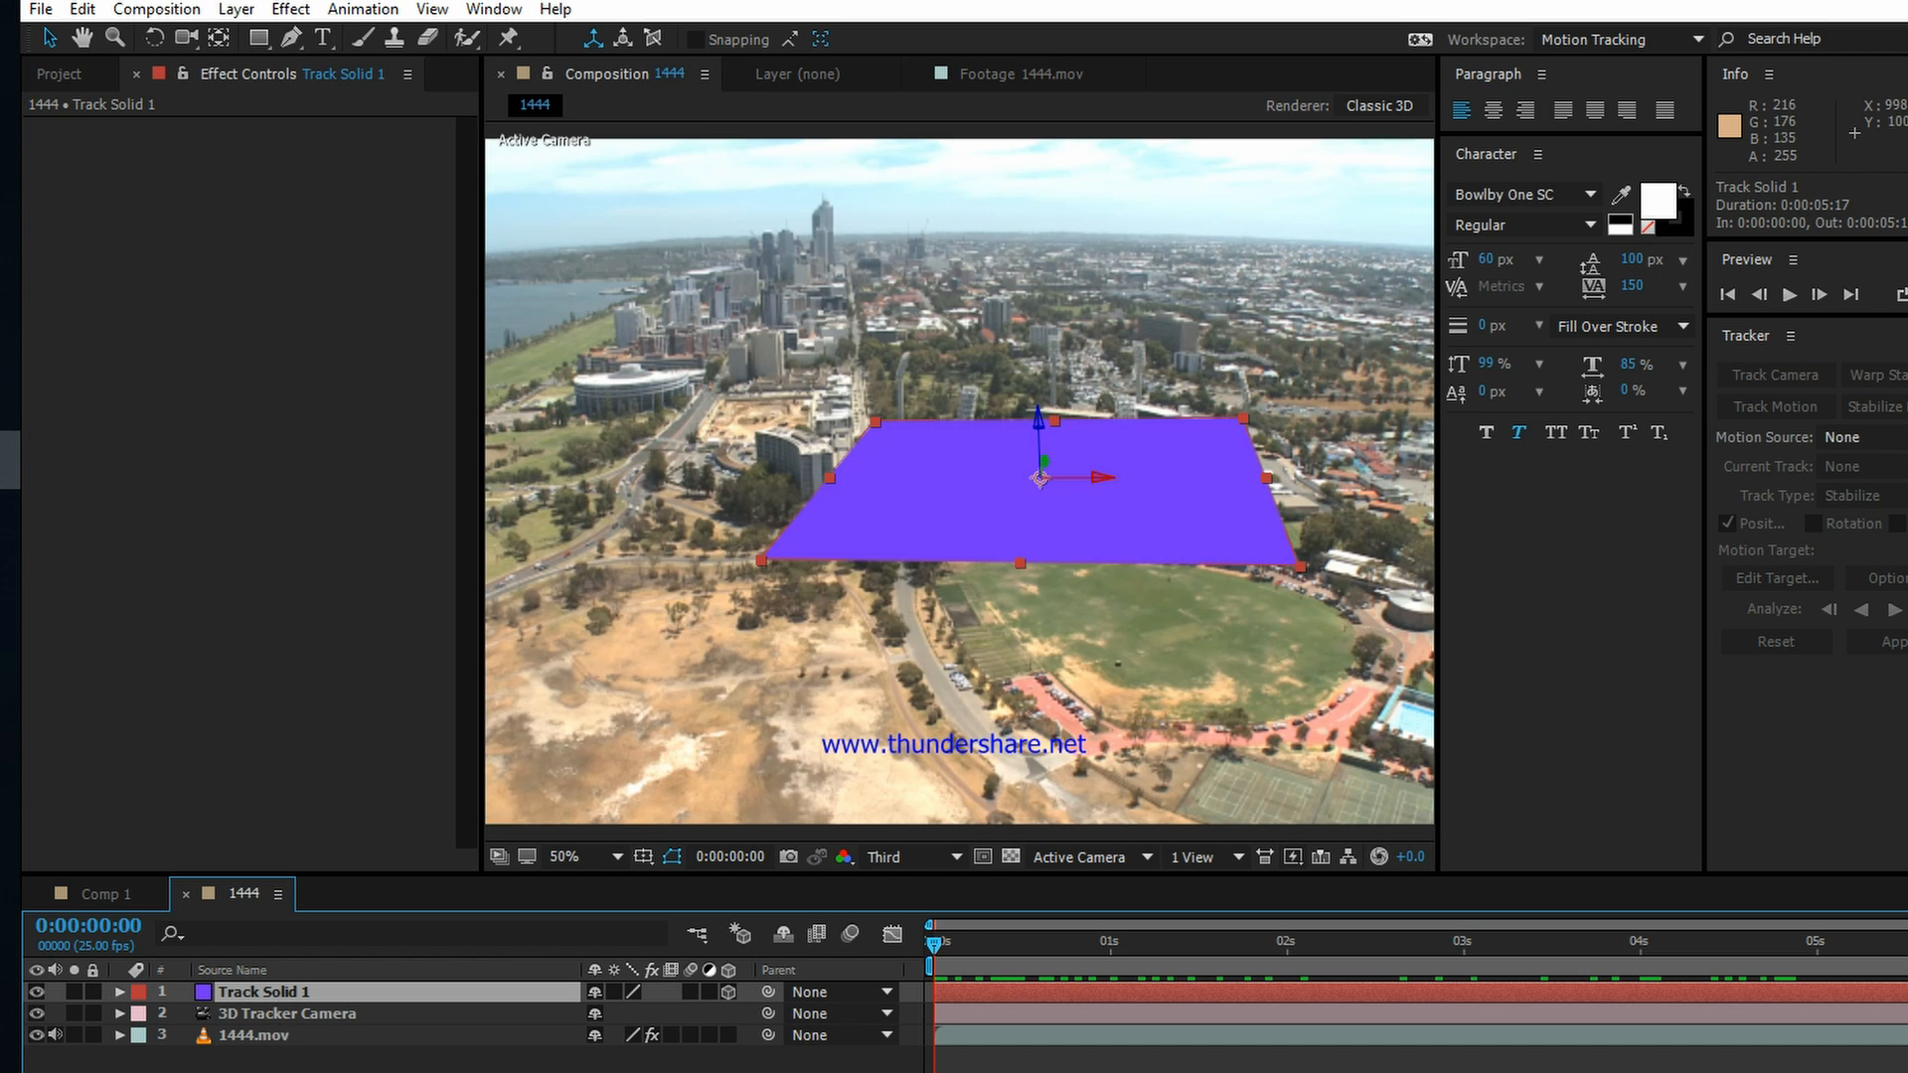
pyautogui.hotkey('ctrl', 'd')
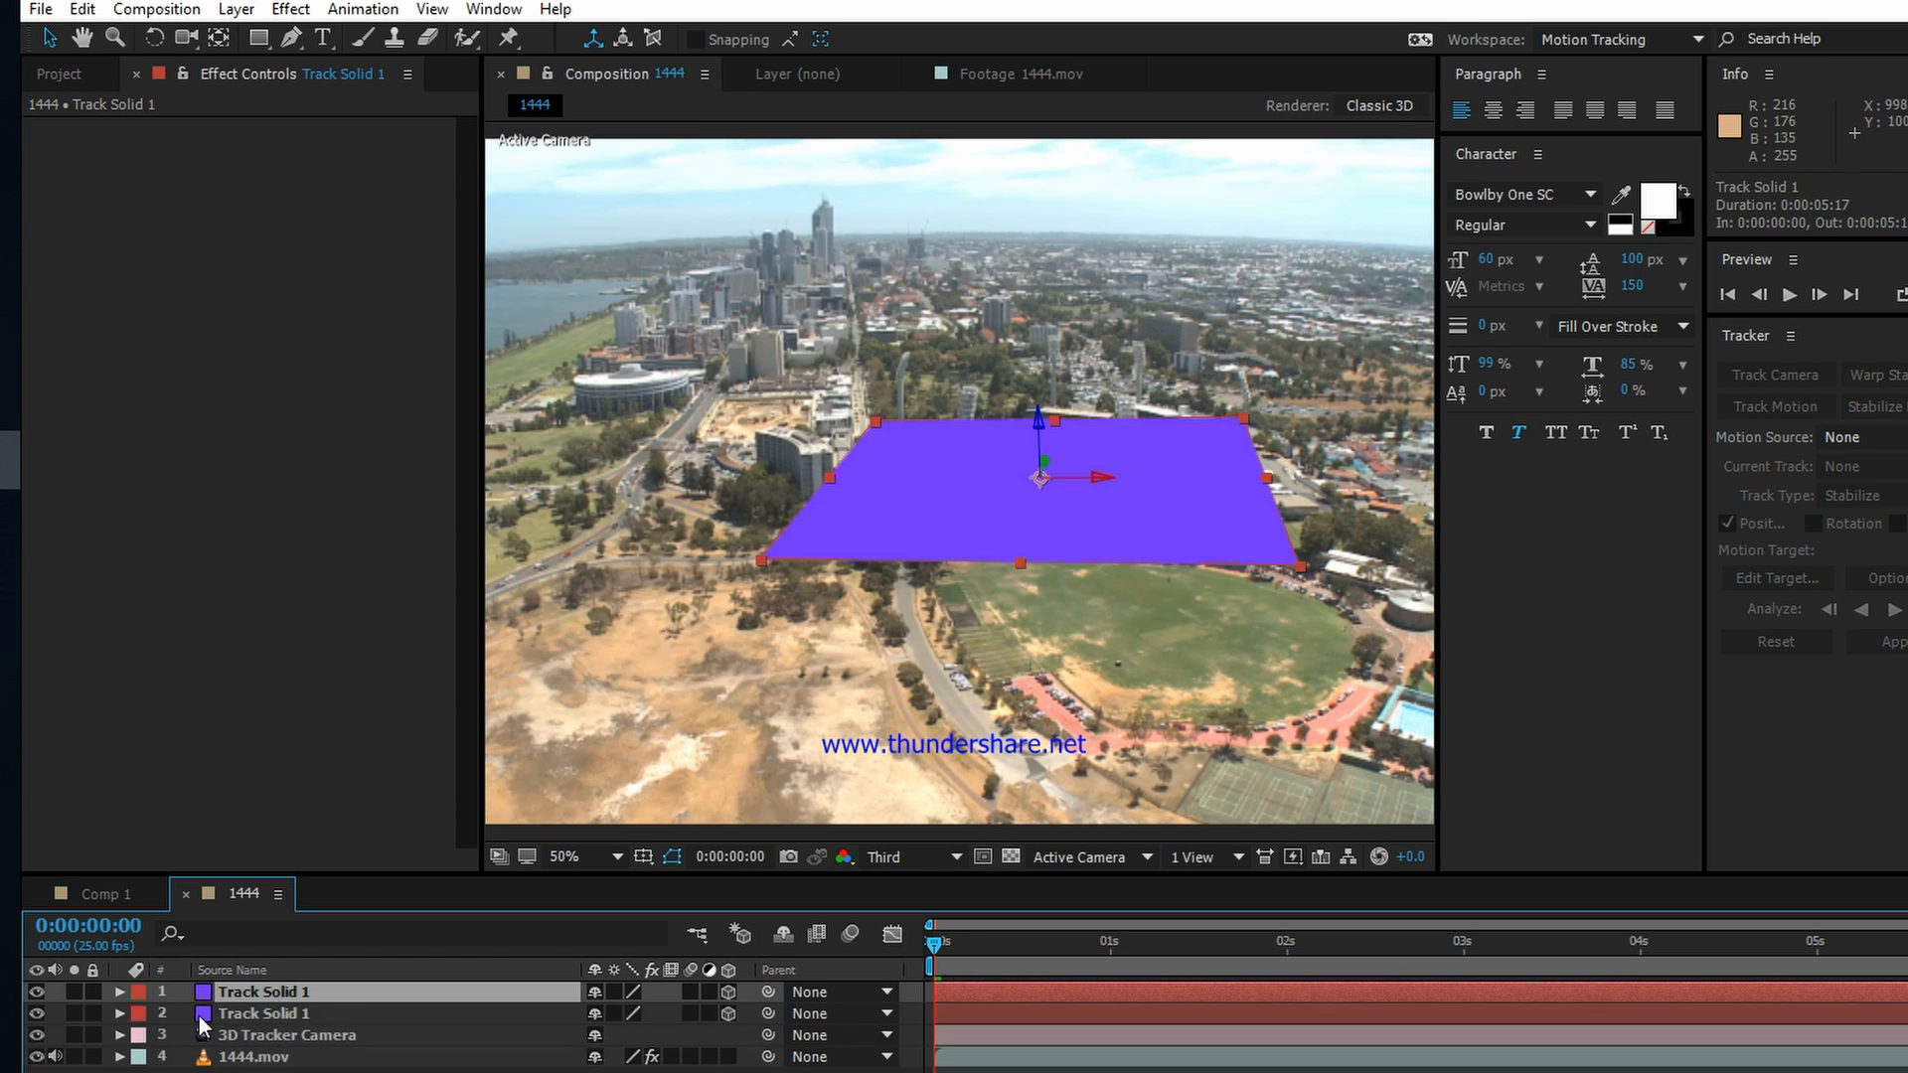
pyautogui.click(38, 991)
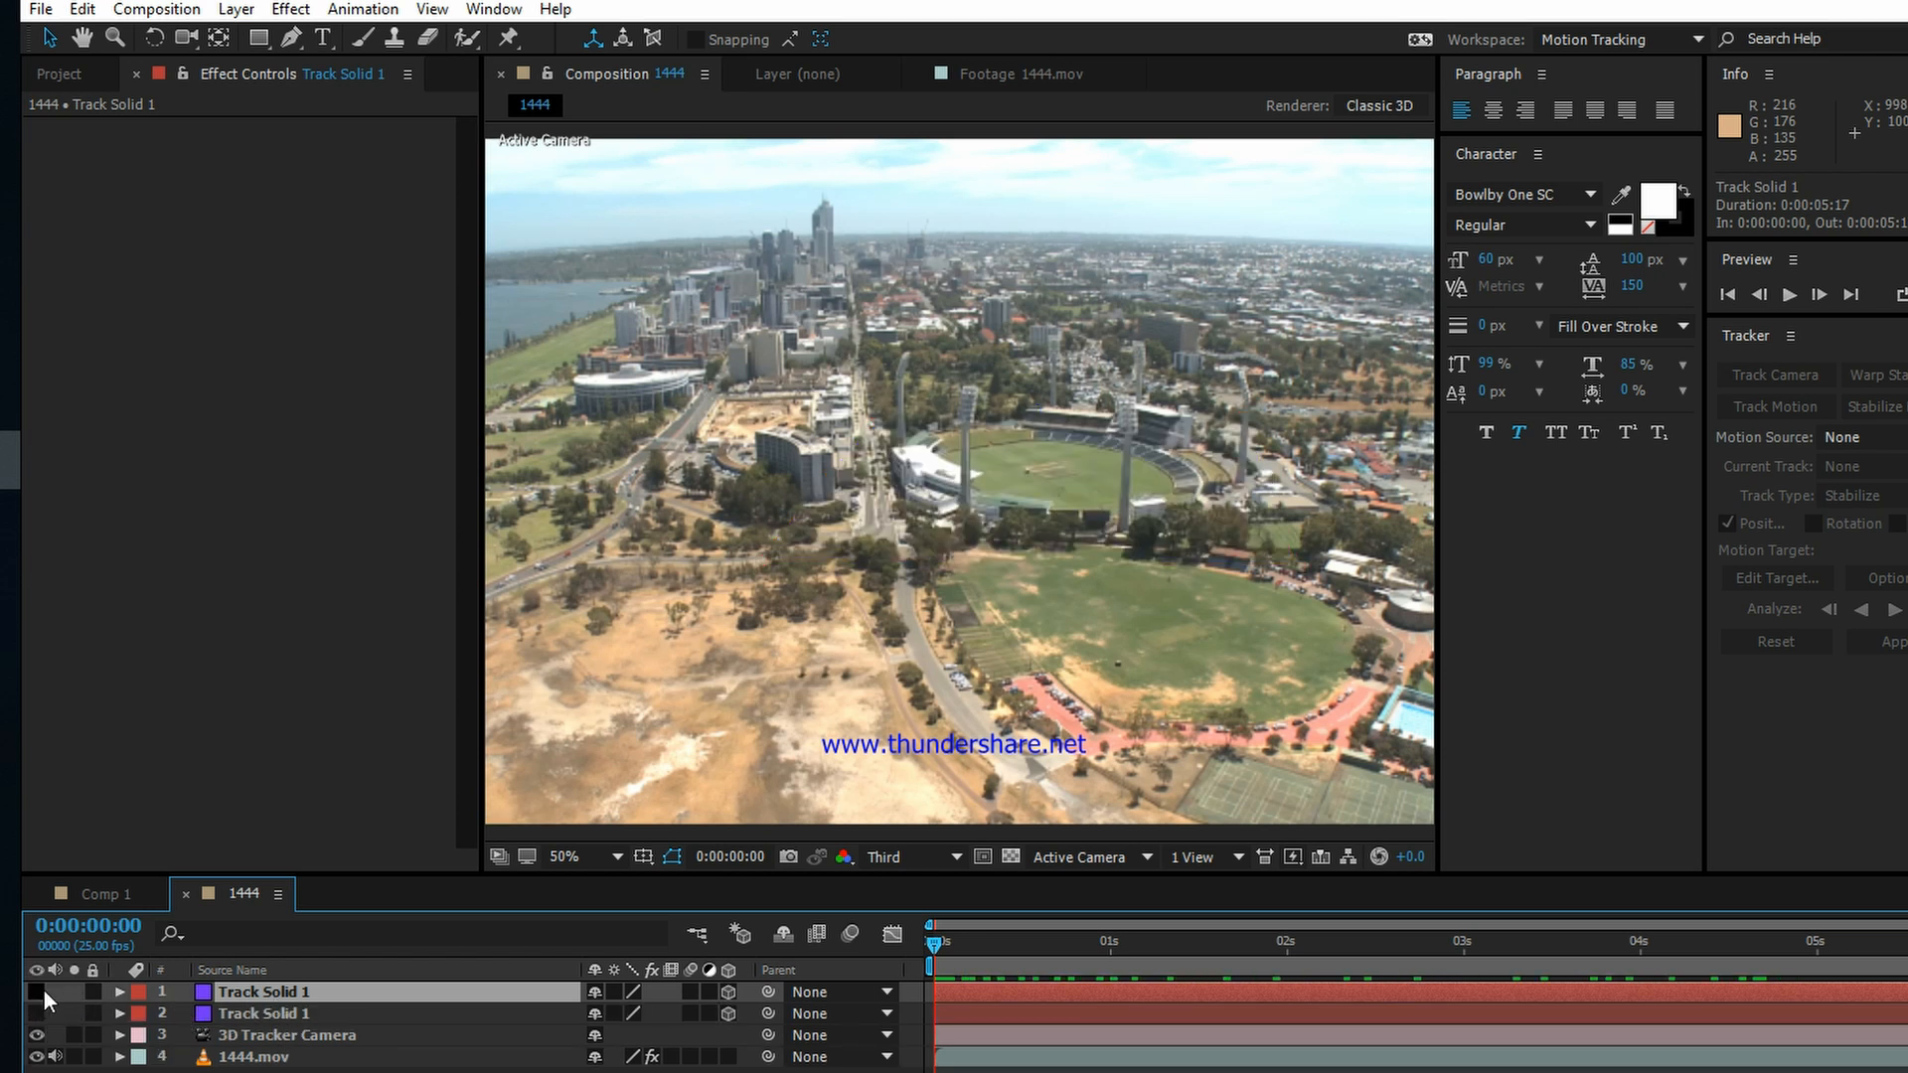
# Step: Move the Pale Gray-Royal Blue Solid 1 layer from Comp 1 to the top of the 1444 composition
pyautogui.click(111, 895)
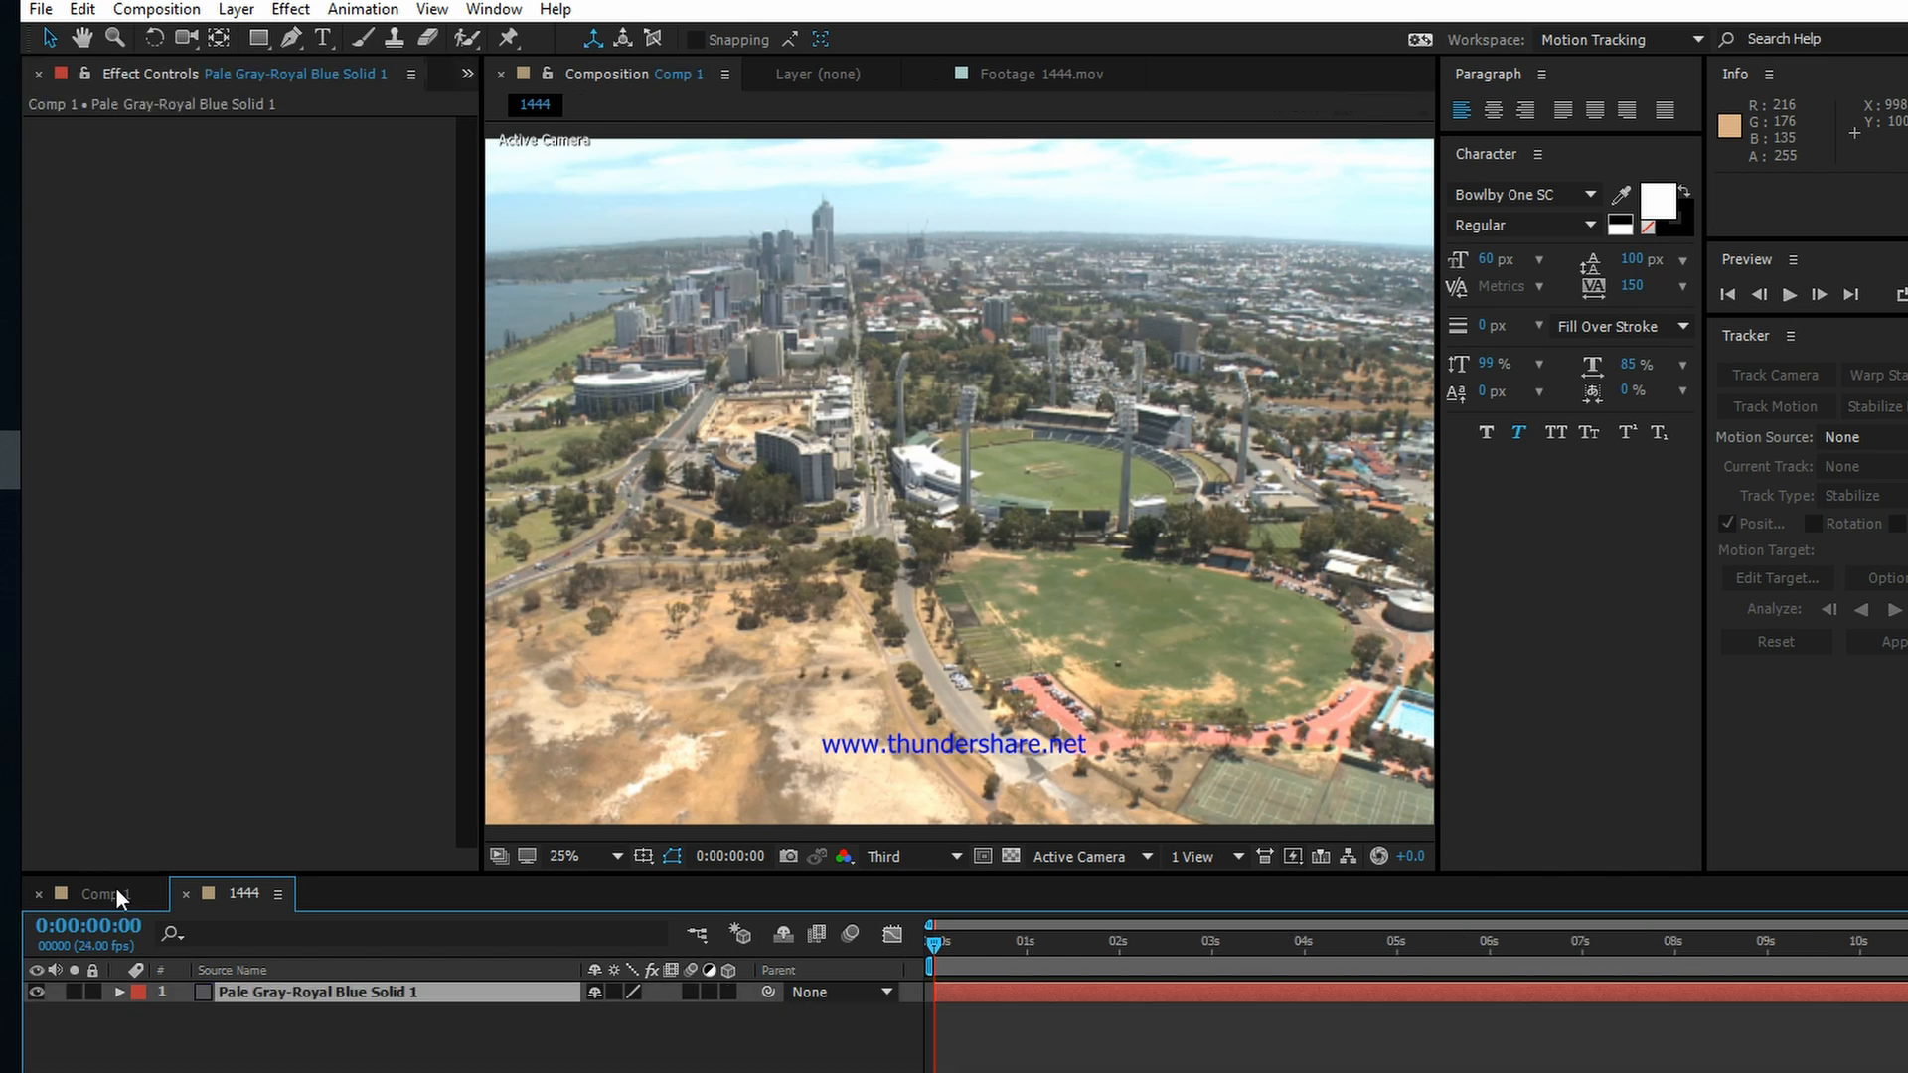
pyautogui.hotkey('ctrl', 'x')
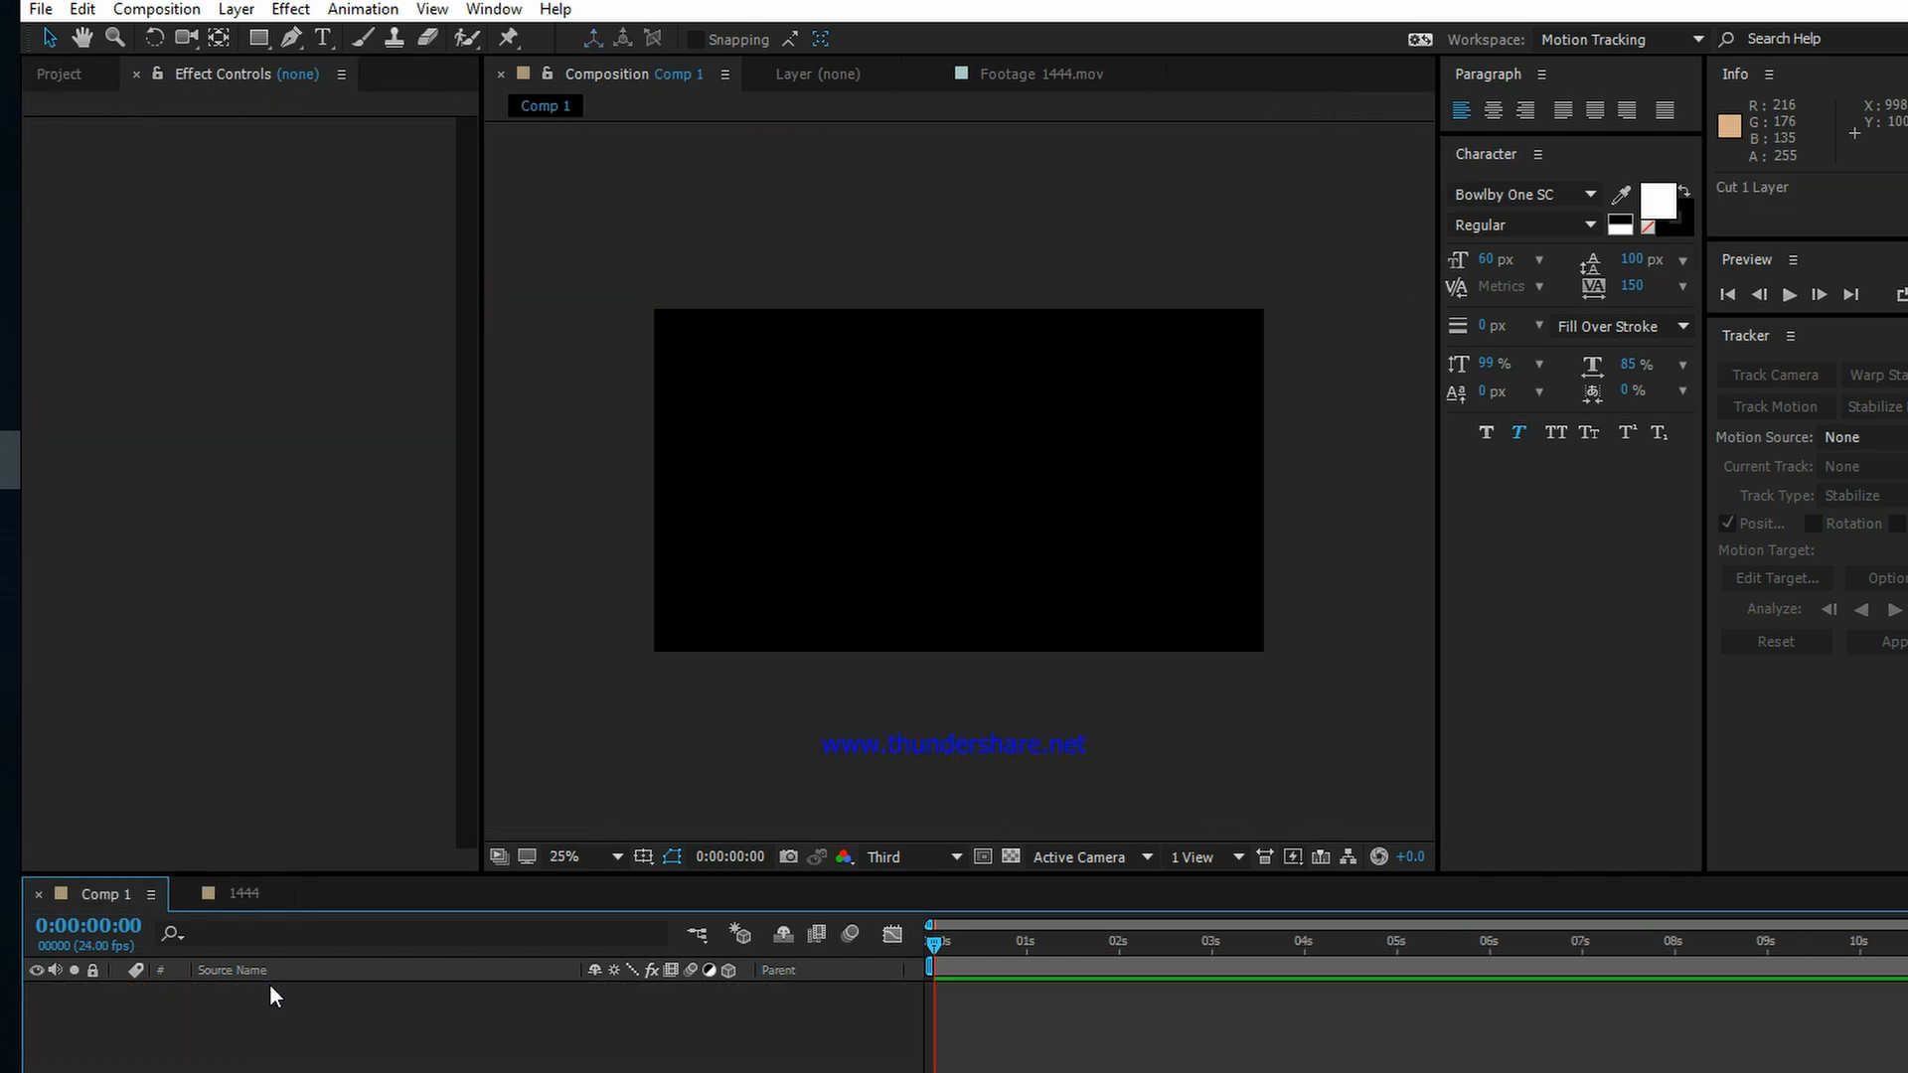
pyautogui.click(247, 892)
pyautogui.hotkey('ctrl', 'v')
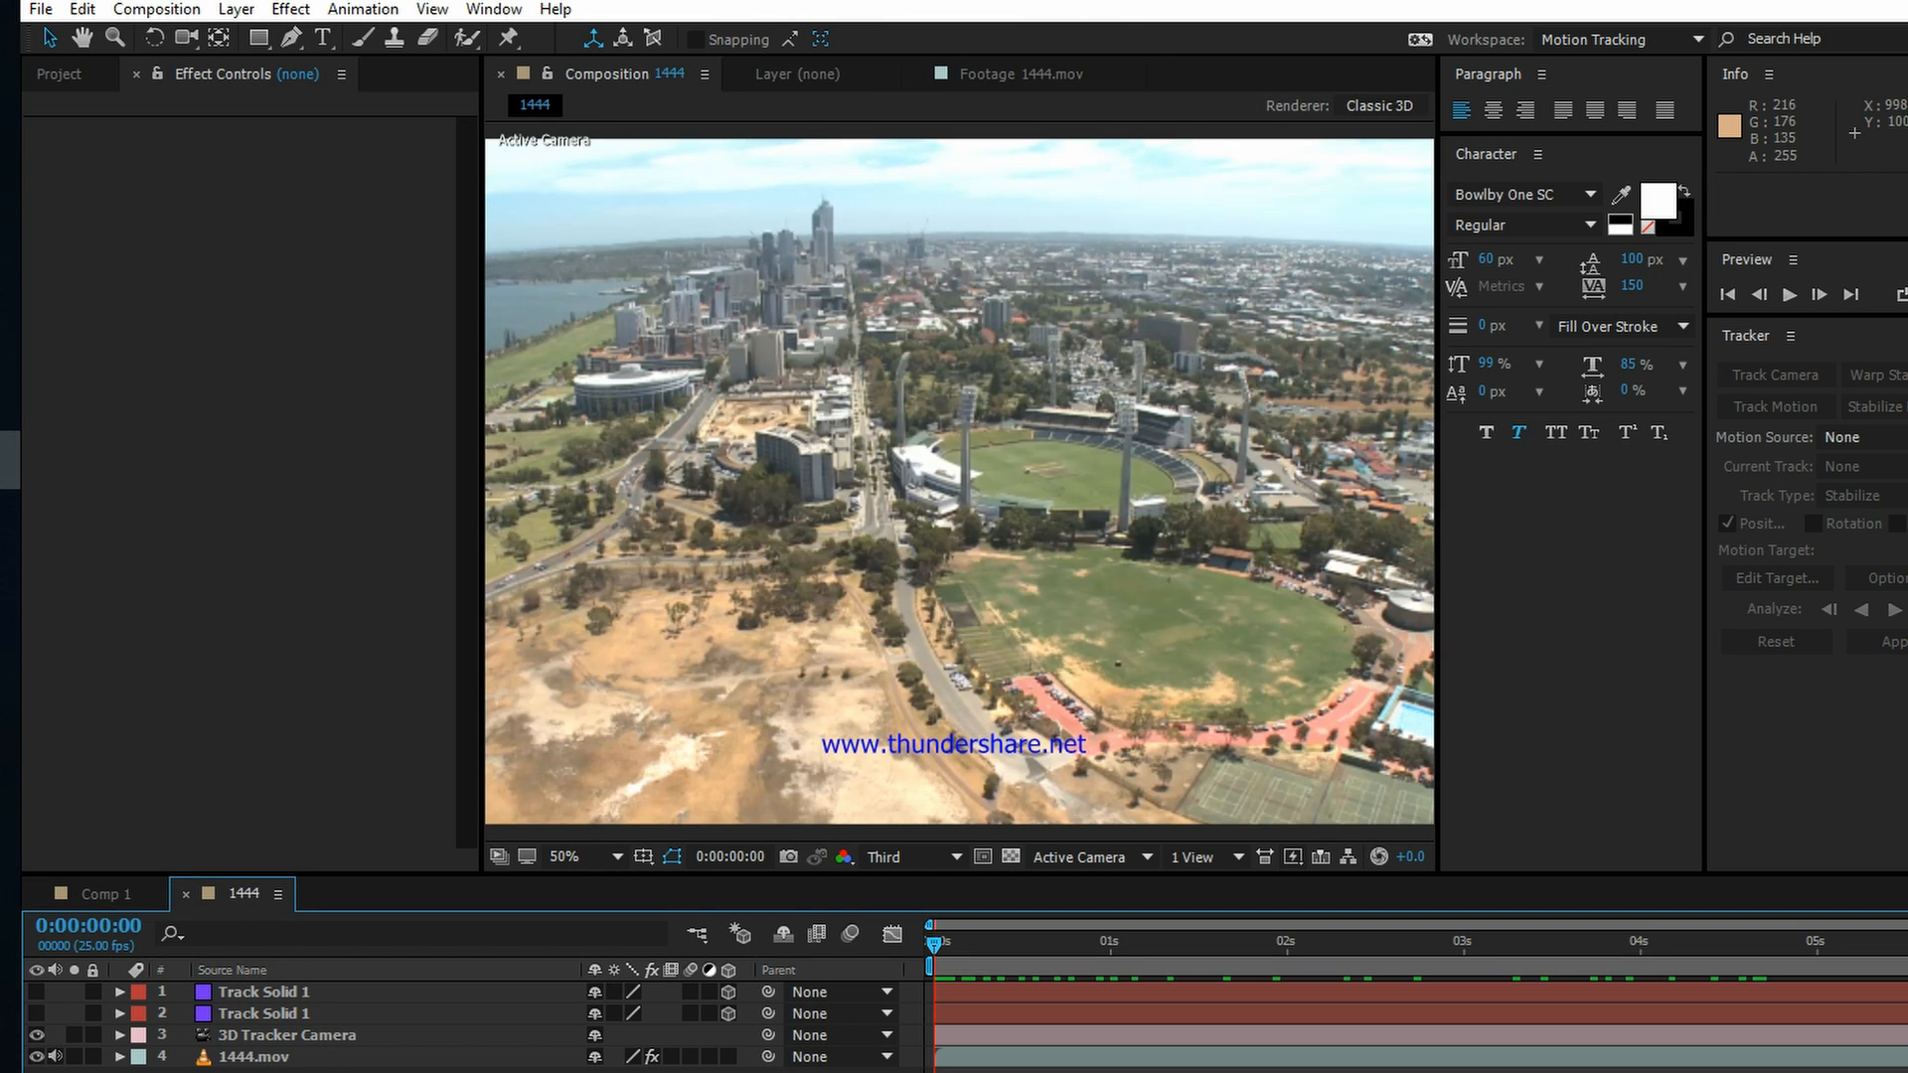
pyautogui.click(296, 992)
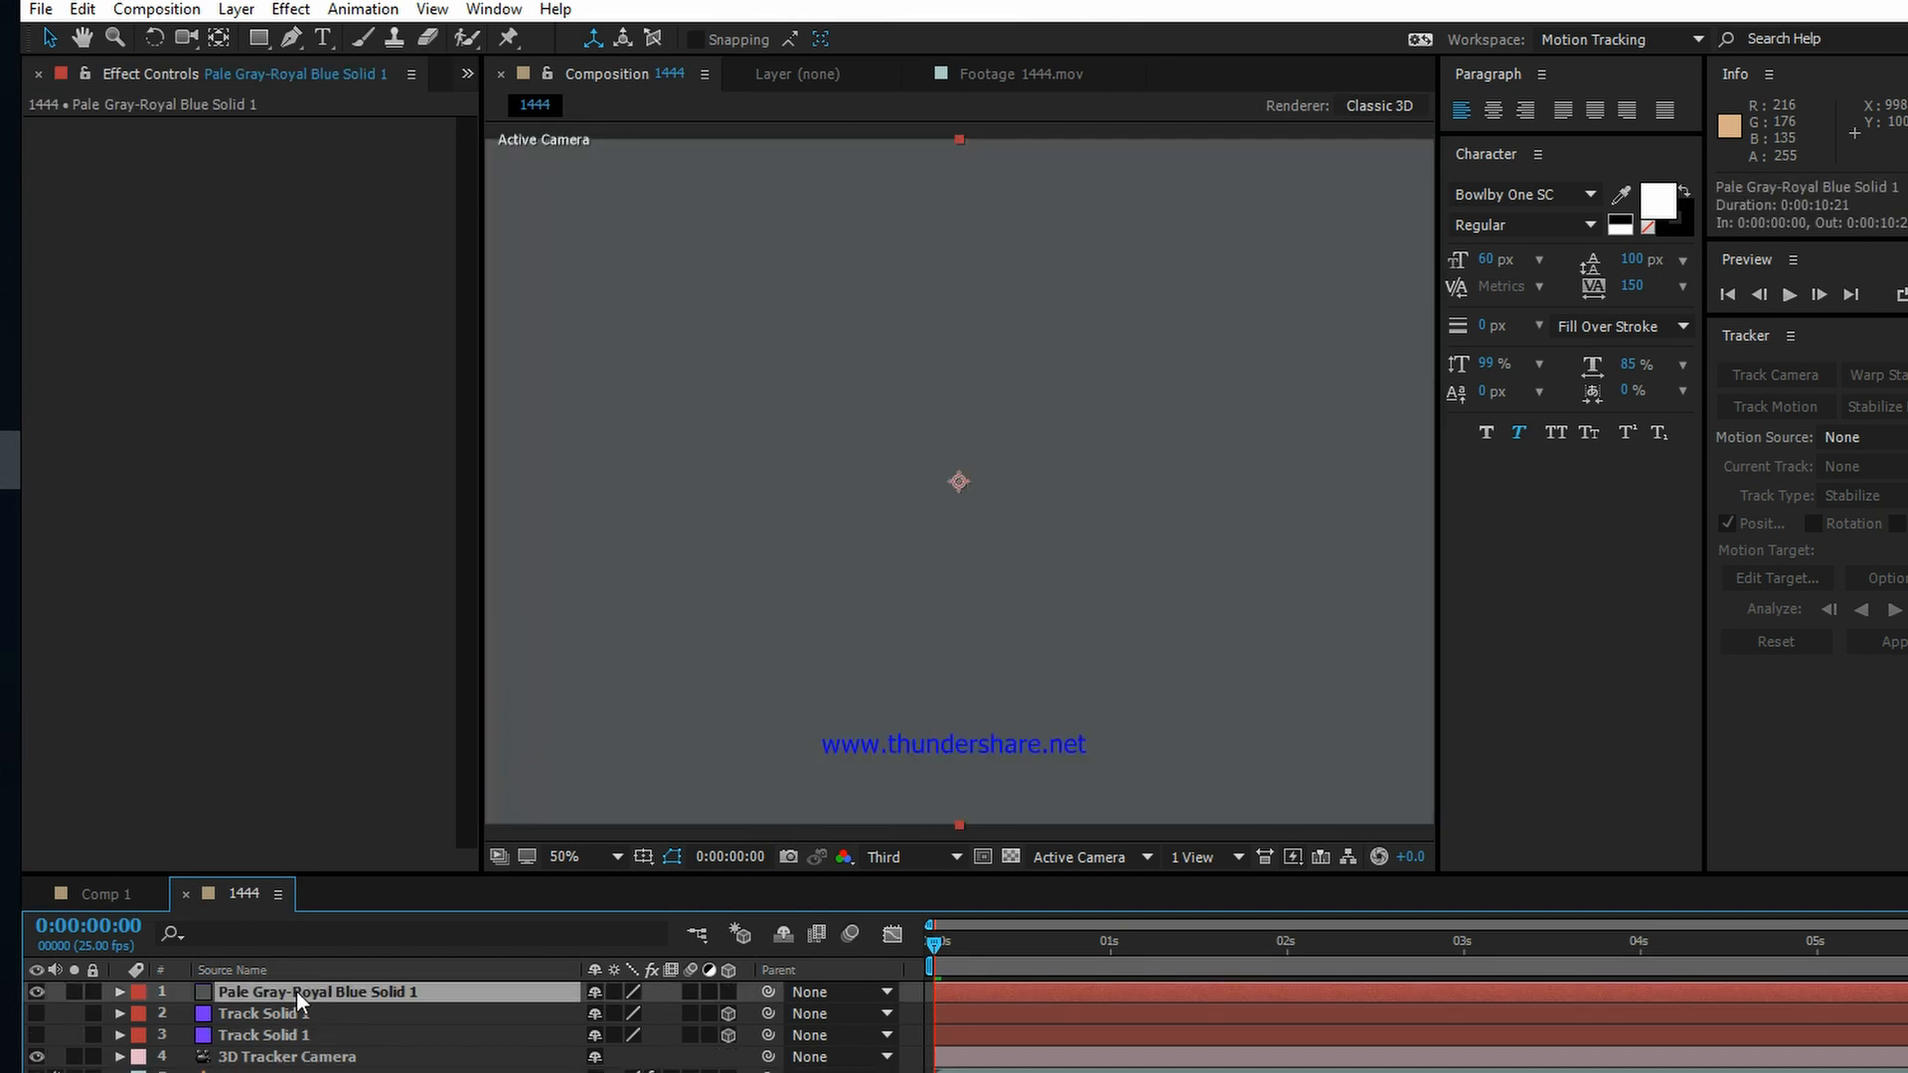
# Step: Apply the Video Copilot Saber effect to the Pale Gray-Royal Blue Solid 1 layer
pyautogui.press(',')
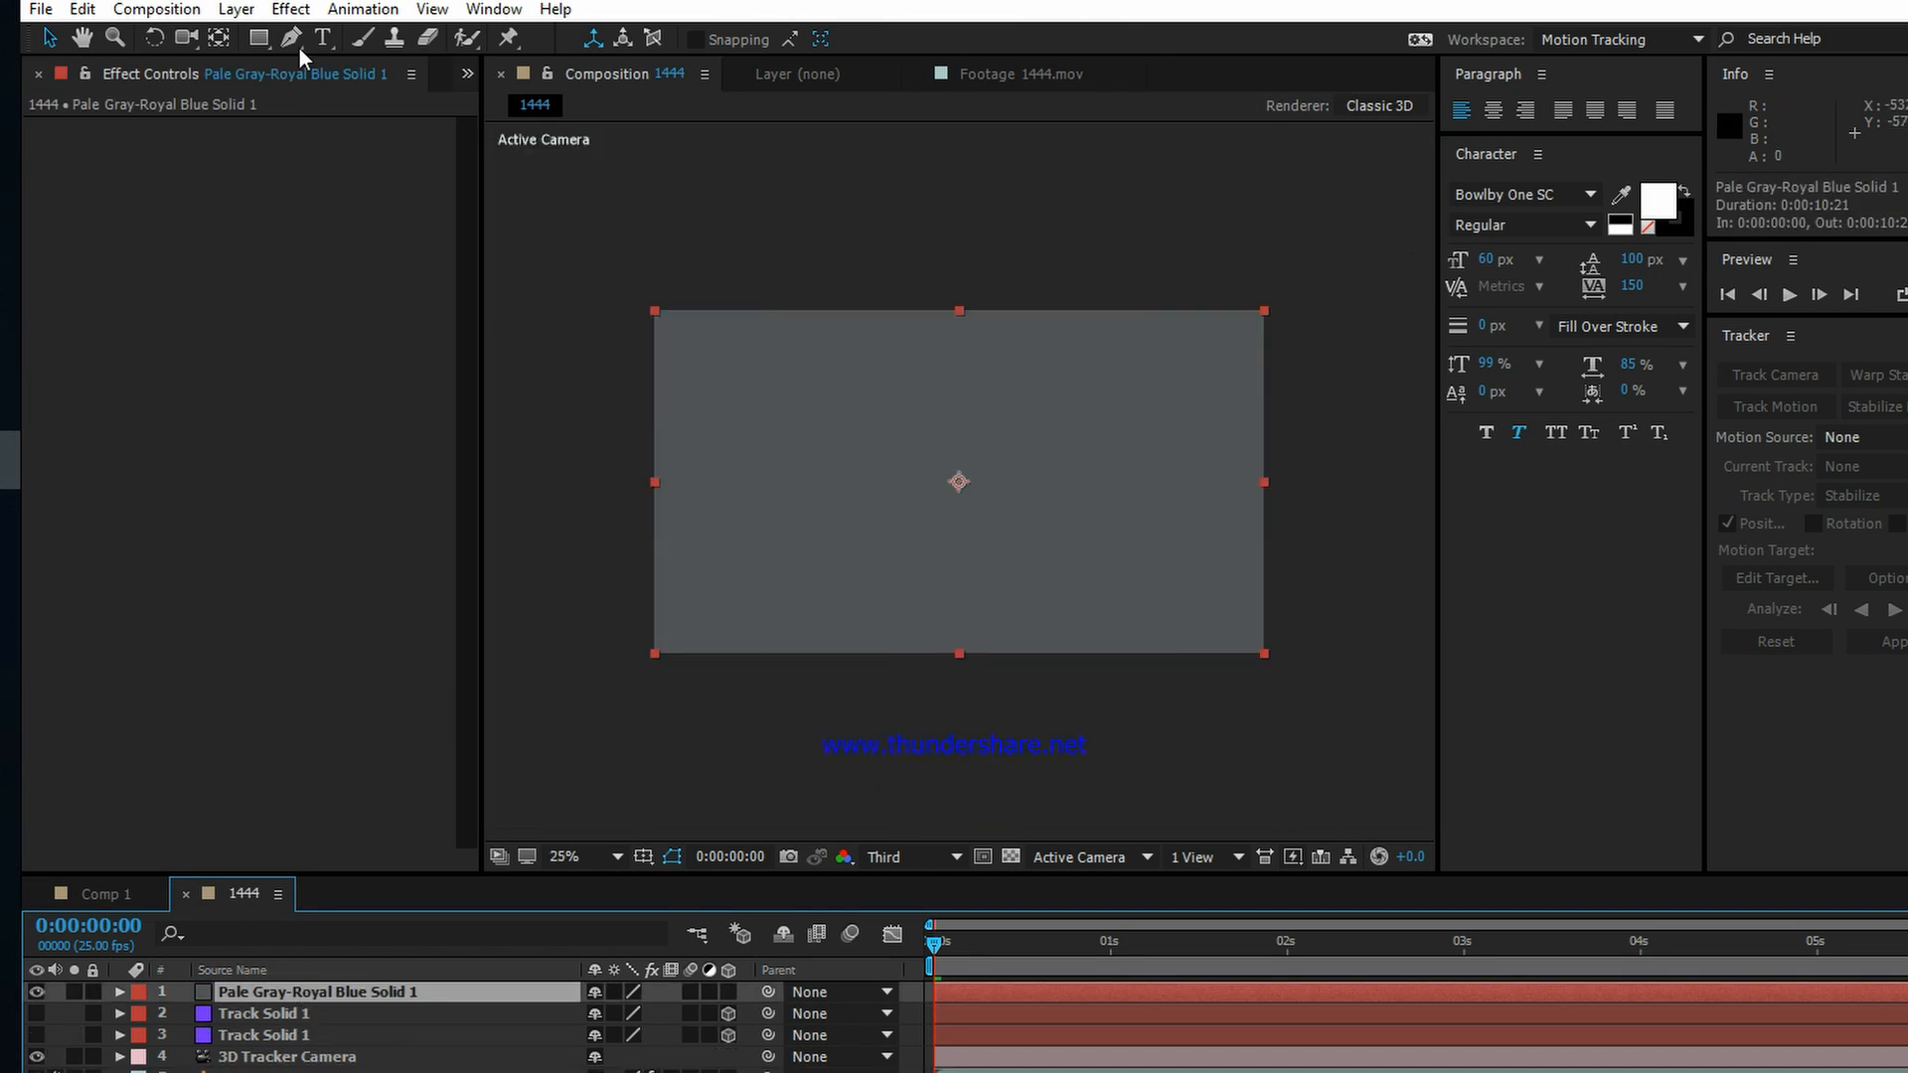
pyautogui.click(290, 9)
pyautogui.moveTo(614, 717)
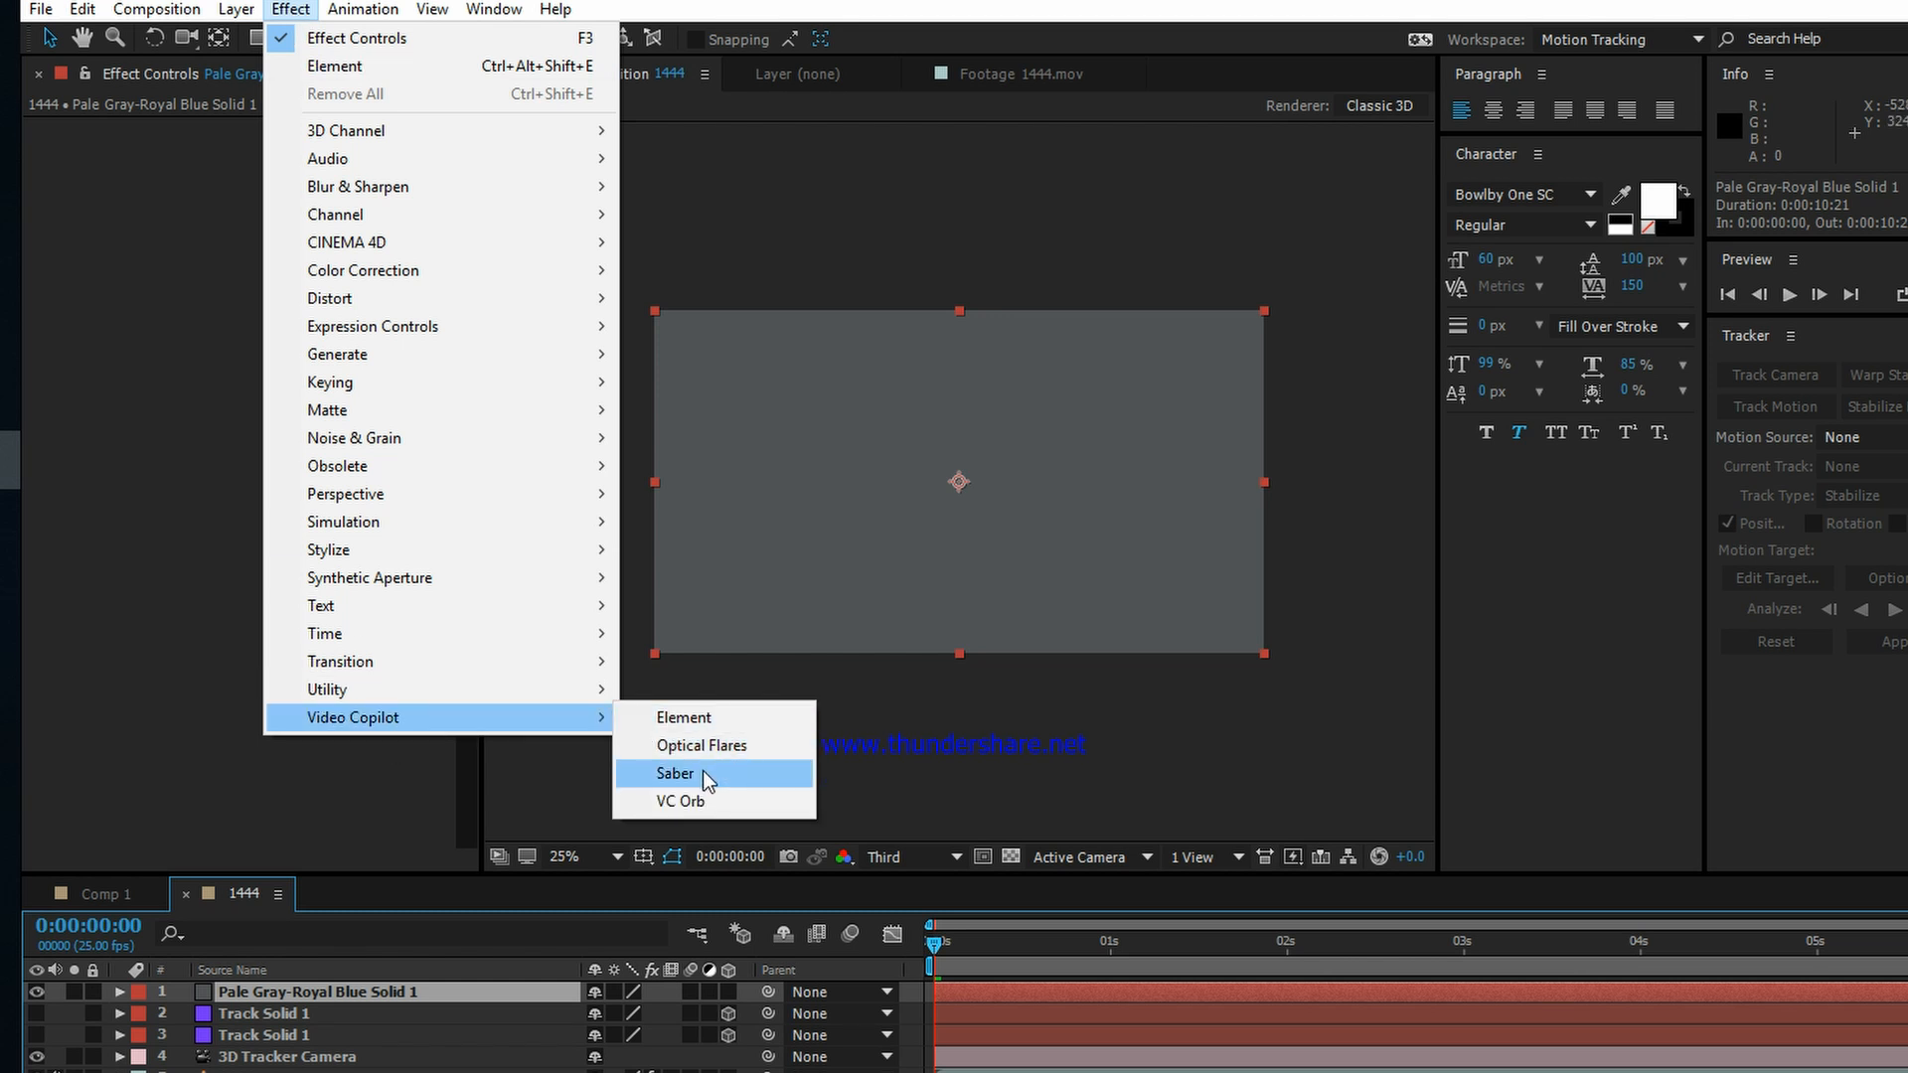
pyautogui.click(676, 774)
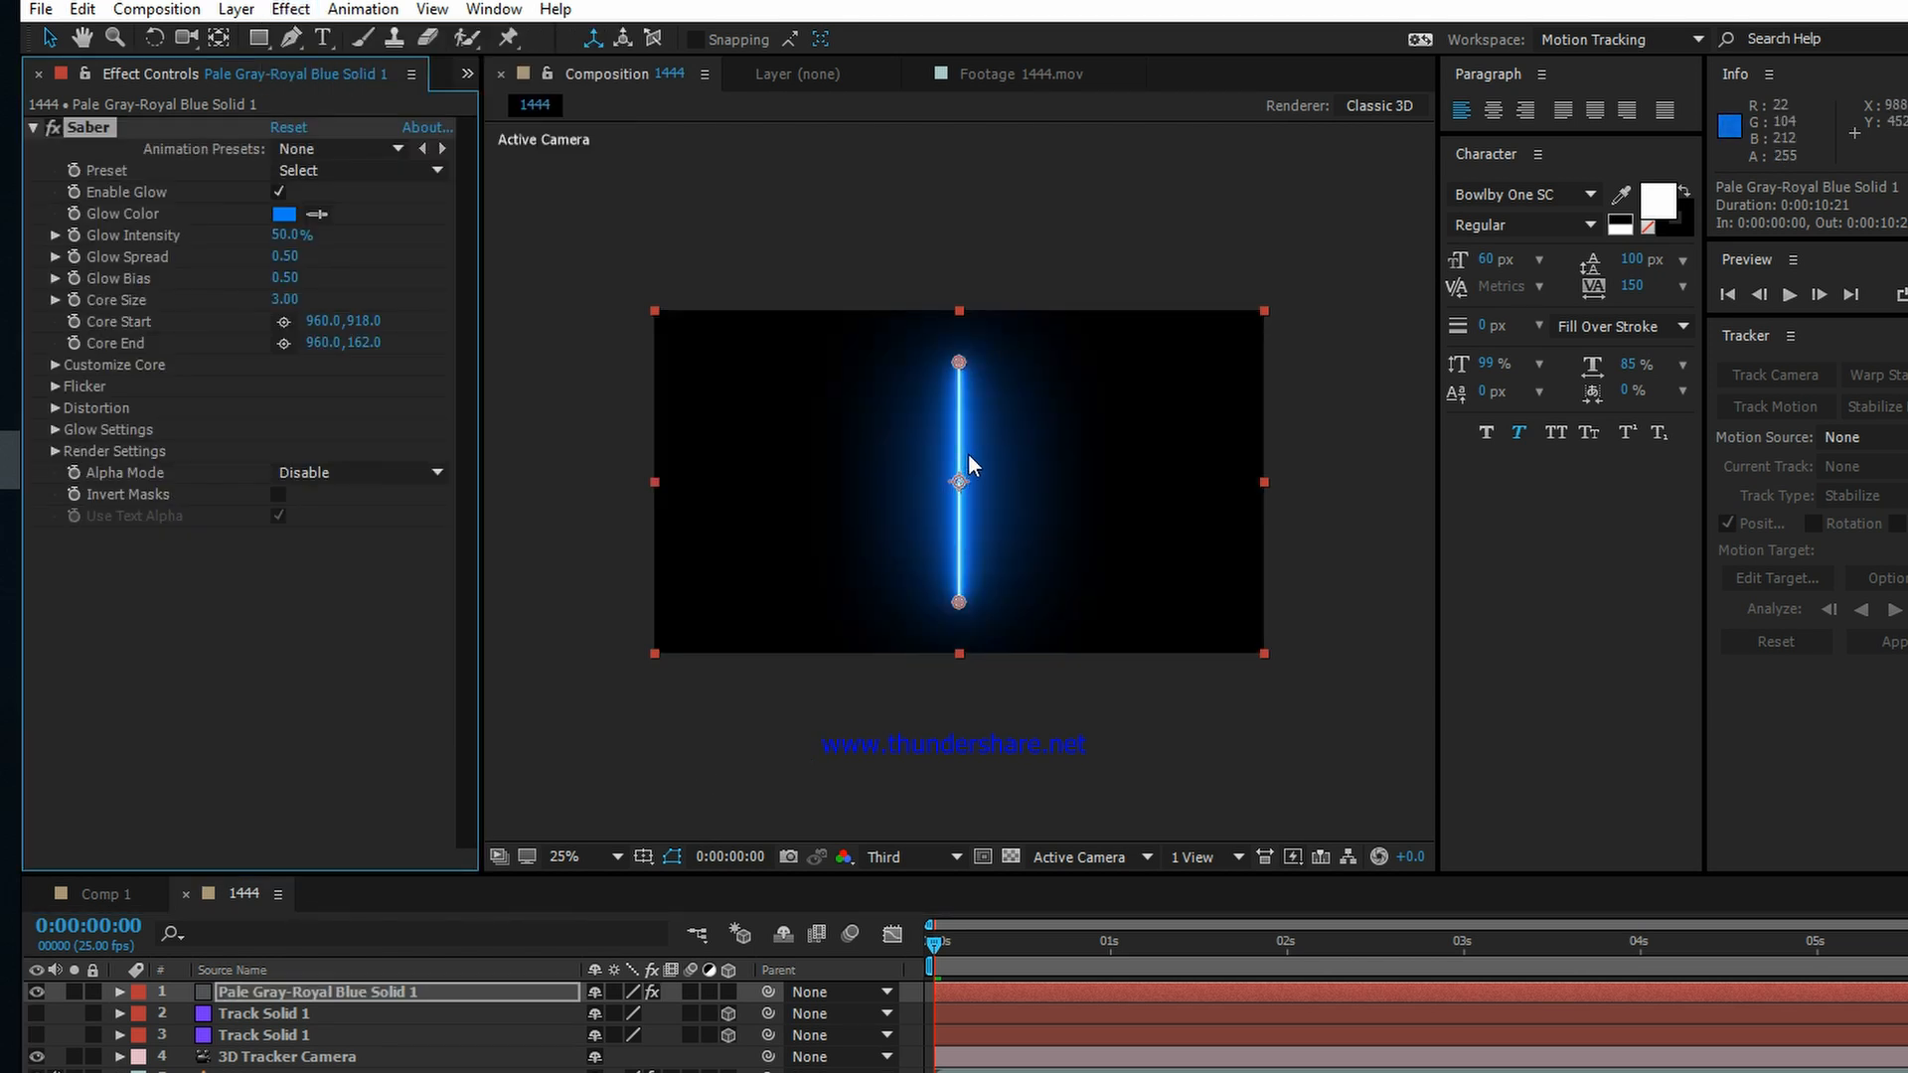
# Step: Set the Saber preset on the Pale Gray-Royal Blue Solid 1 layer to Electric
pyautogui.press('.')
pyautogui.press(',')
pyautogui.click(342, 147)
pyautogui.click(402, 272)
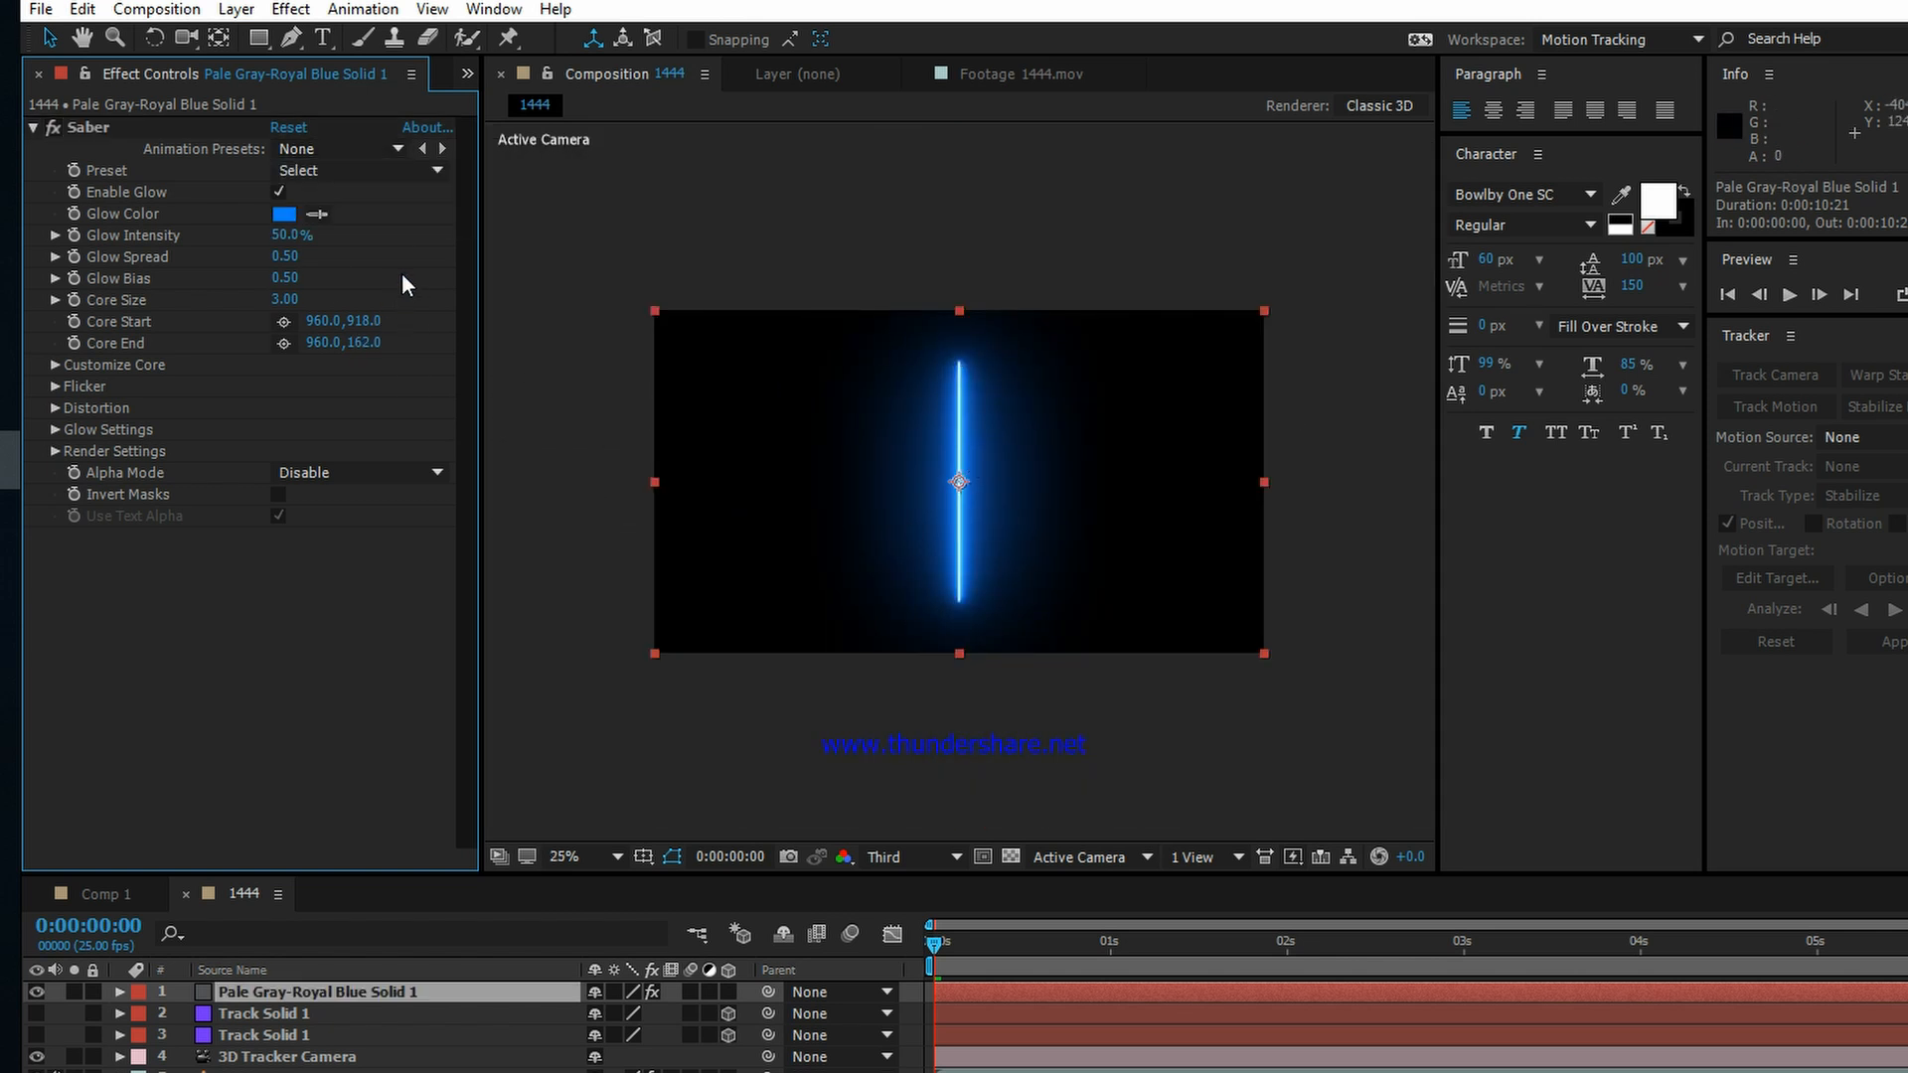
pyautogui.click(343, 171)
pyautogui.click(343, 169)
pyautogui.click(343, 169)
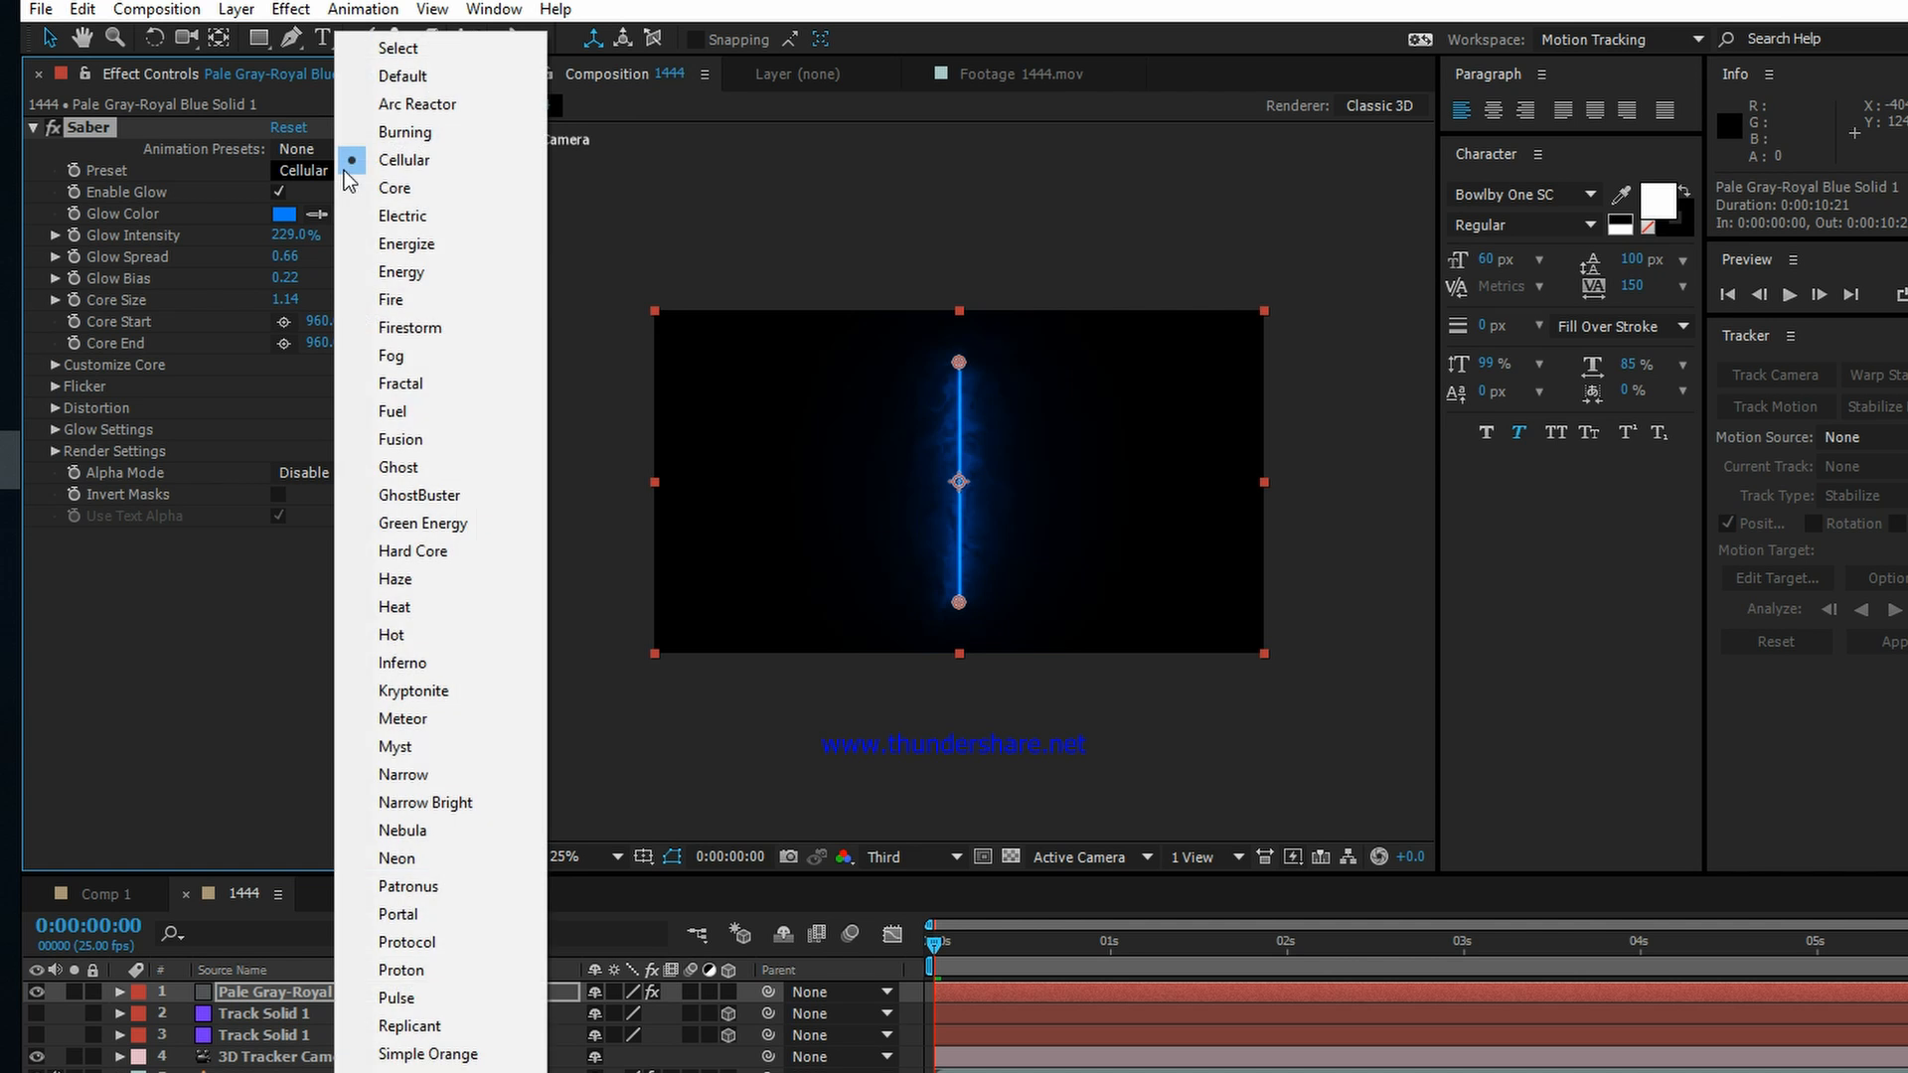
pyautogui.click(421, 219)
pyautogui.press('.')
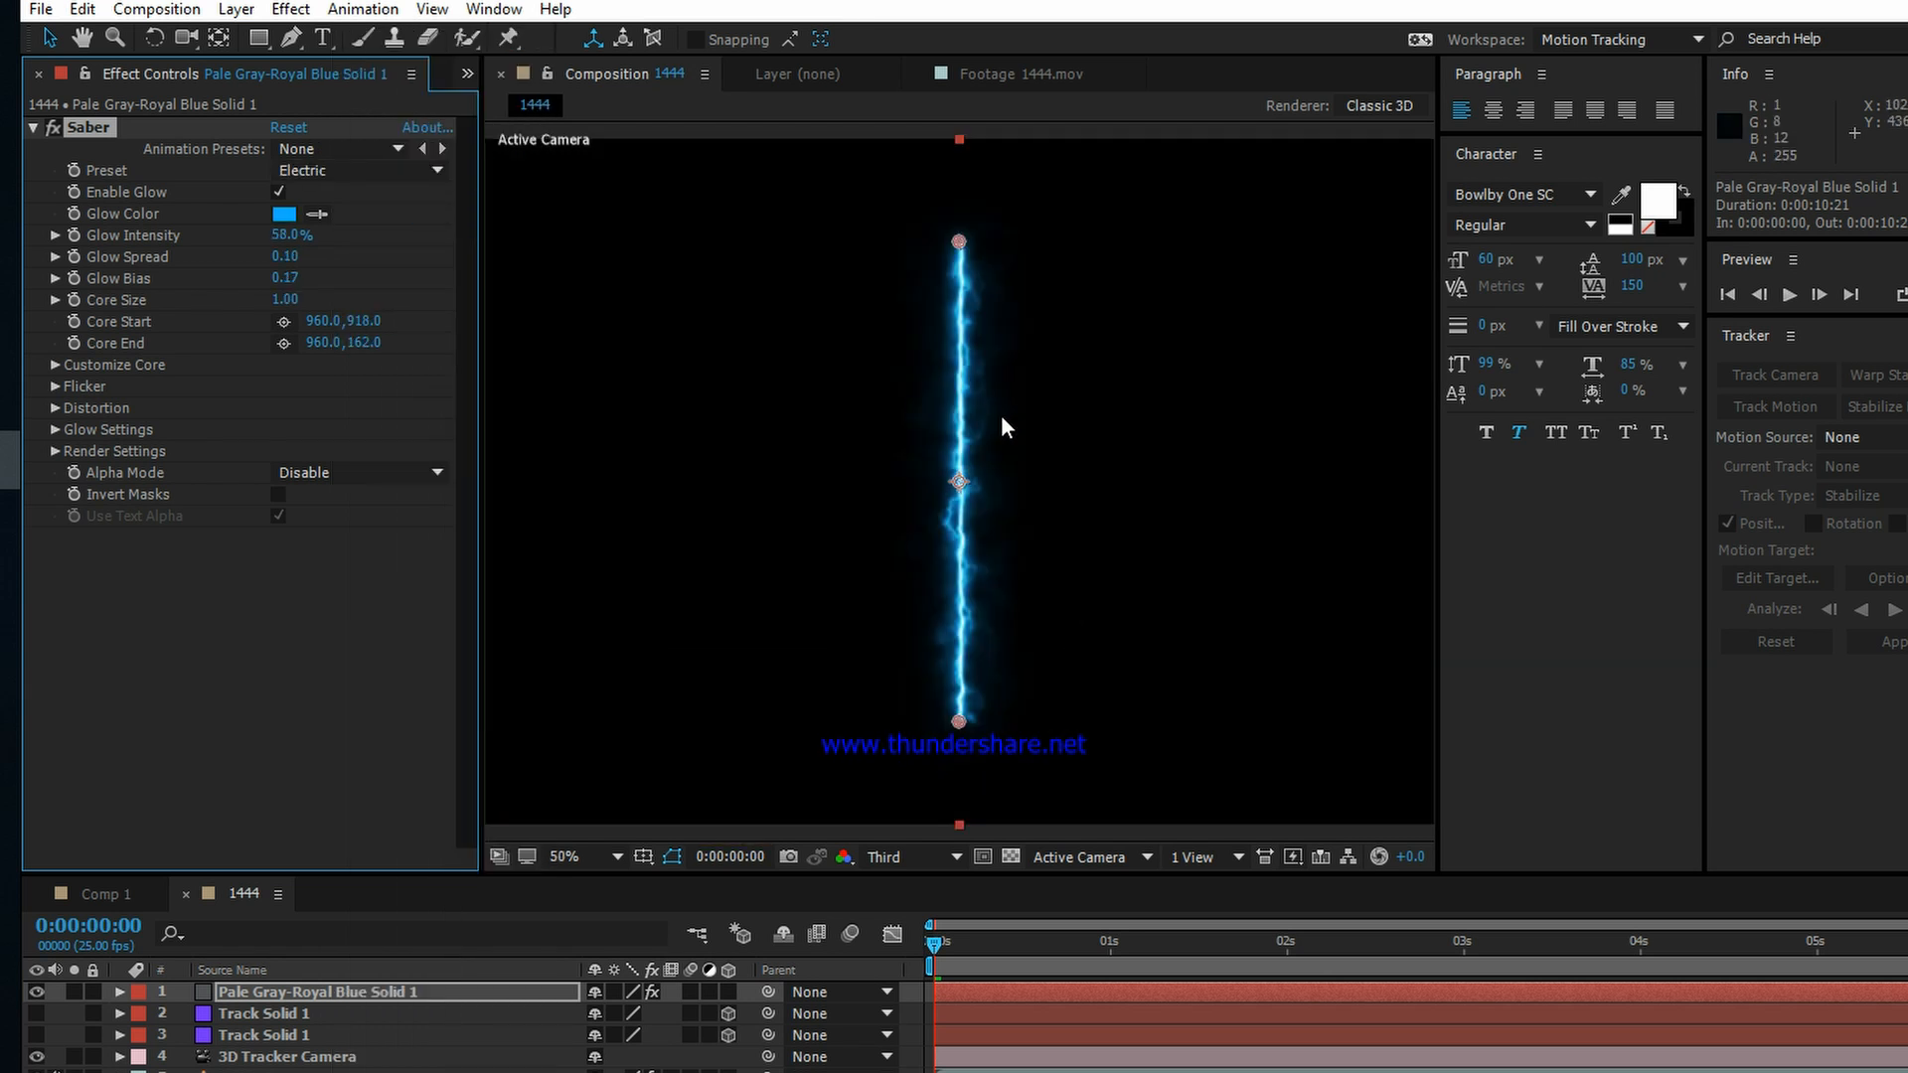
# Step: Scrub through the 1444 composition to preview the electric glow, and return to the first frame
pyautogui.press('.')
pyautogui.press(',')
pyautogui.moveTo(930, 940); pyautogui.dragTo(1845, 949)
pyautogui.press('Home')
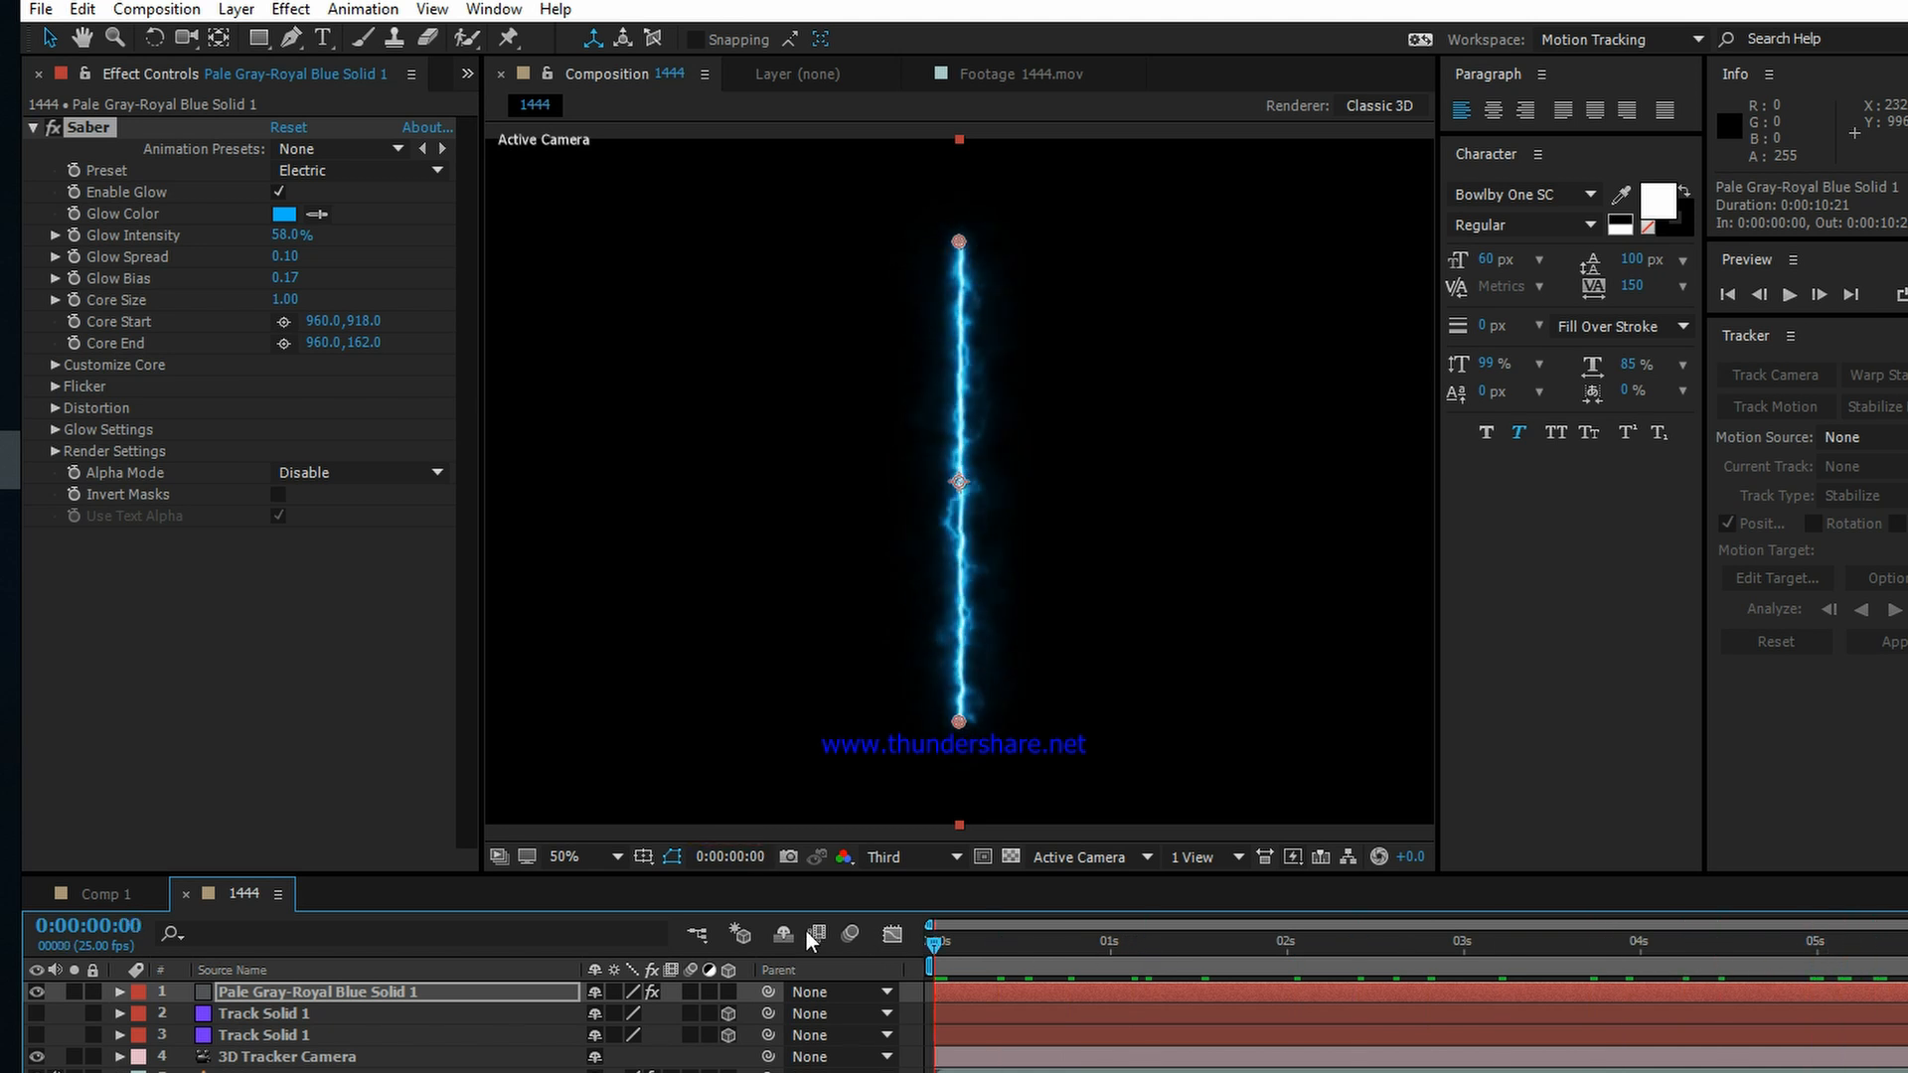
# Step: Set the blending mode of the Pale Gray-Royal Blue Solid 1 layer to Screen
pyautogui.click(265, 991)
pyautogui.press('F4')
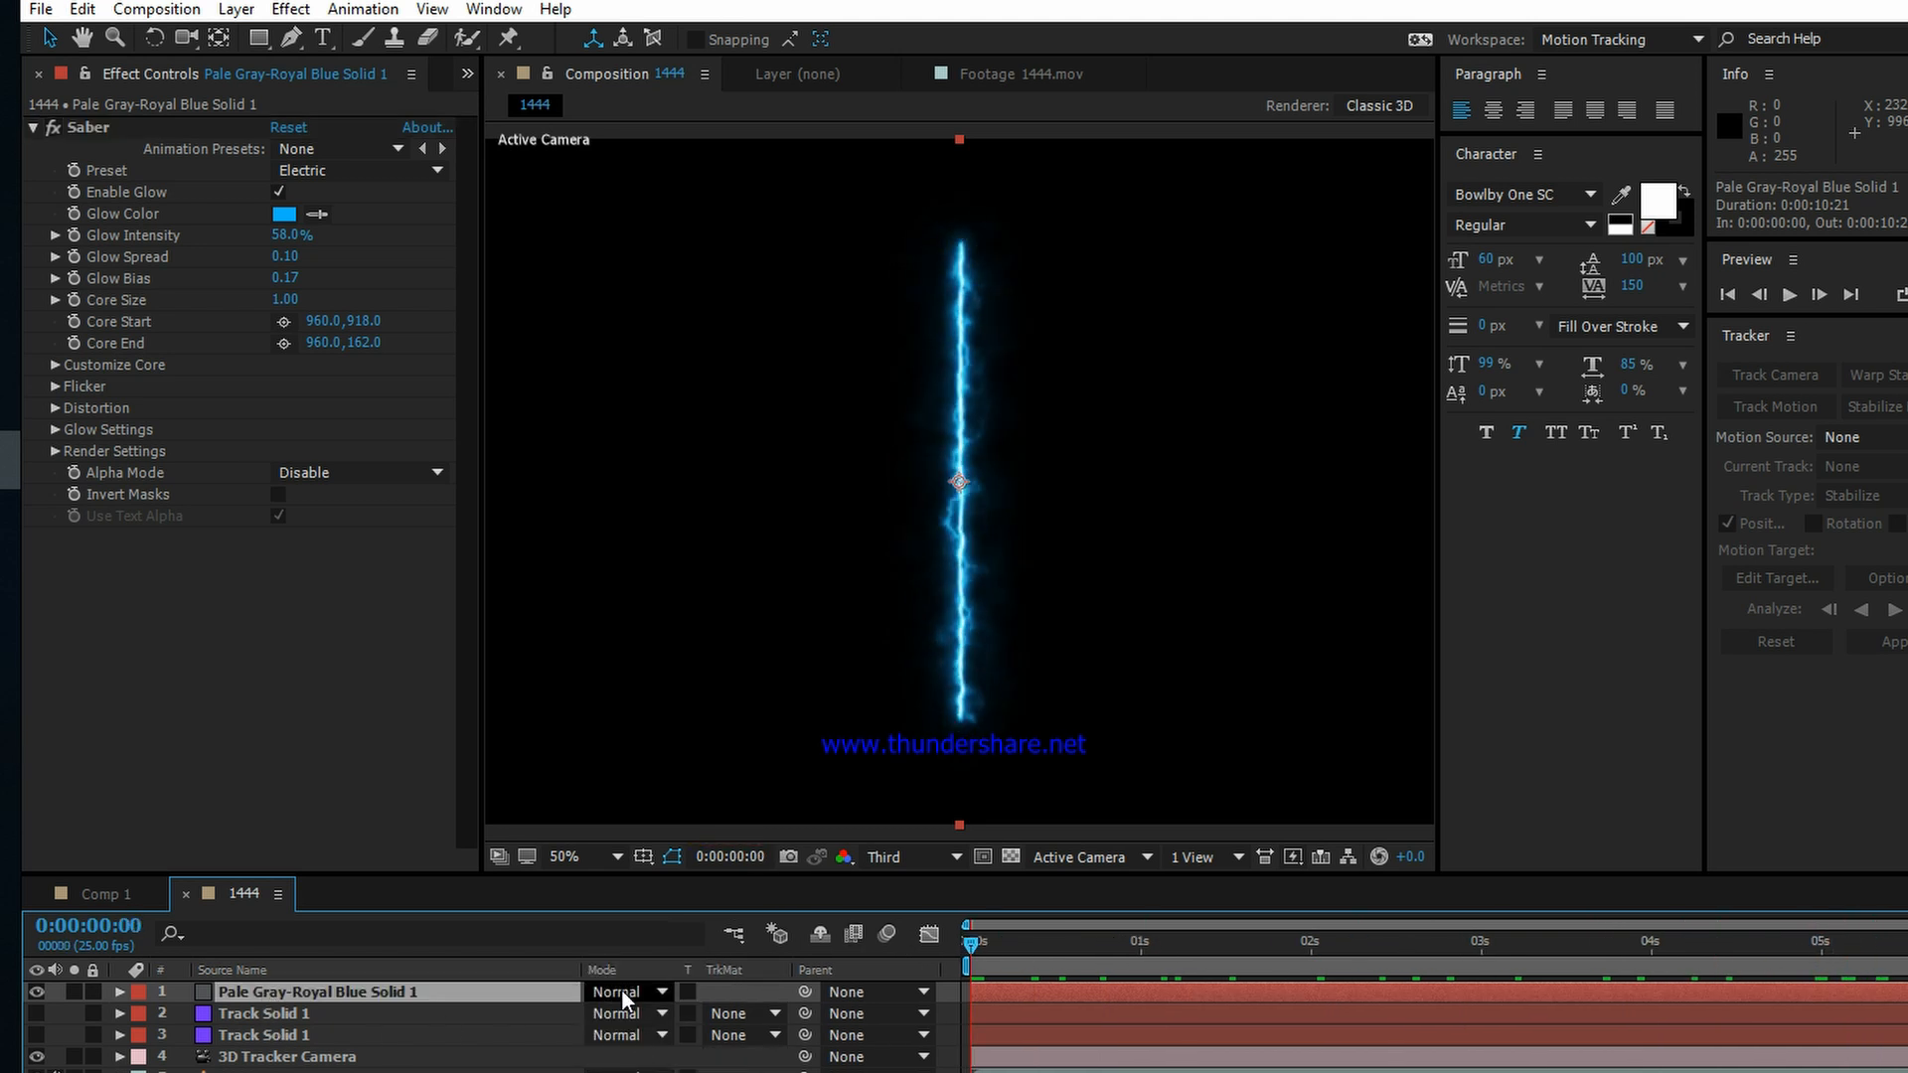
pyautogui.click(622, 991)
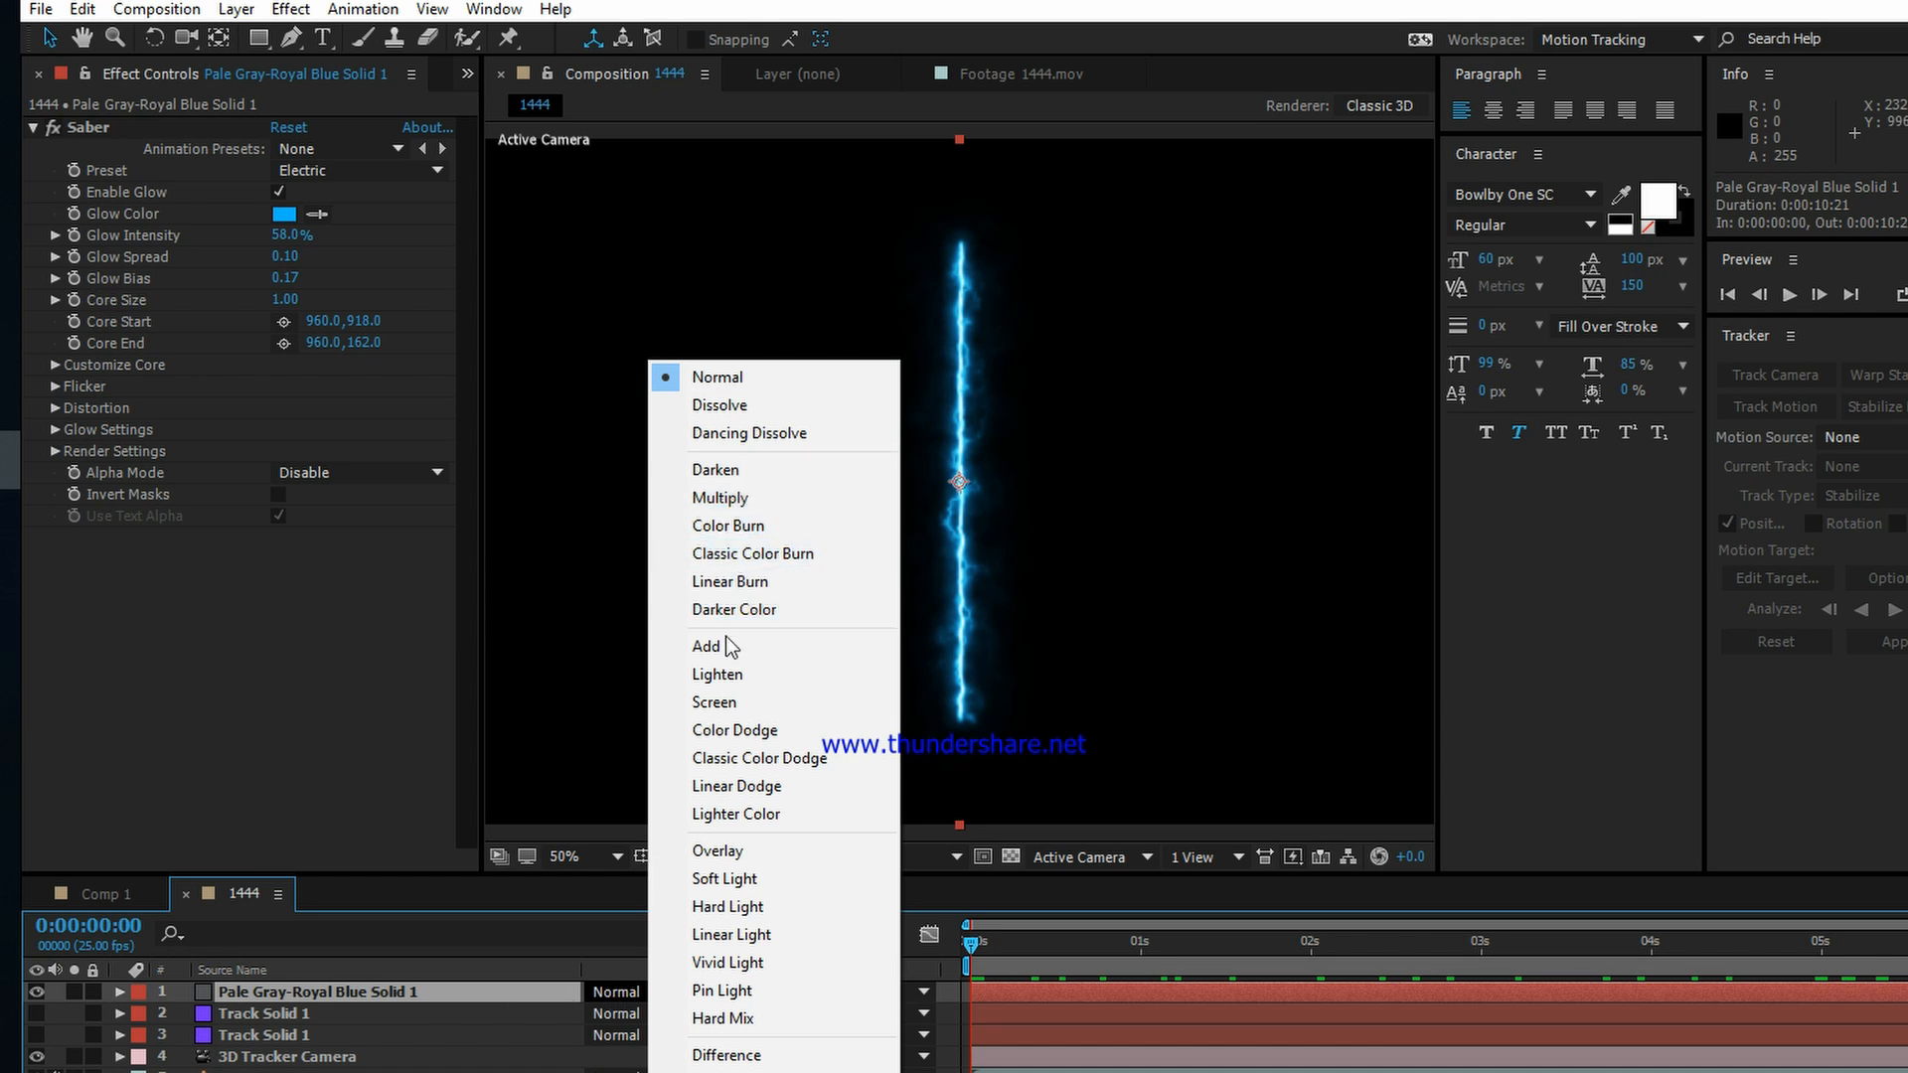
pyautogui.click(730, 704)
pyautogui.press(',')
pyautogui.press('.')
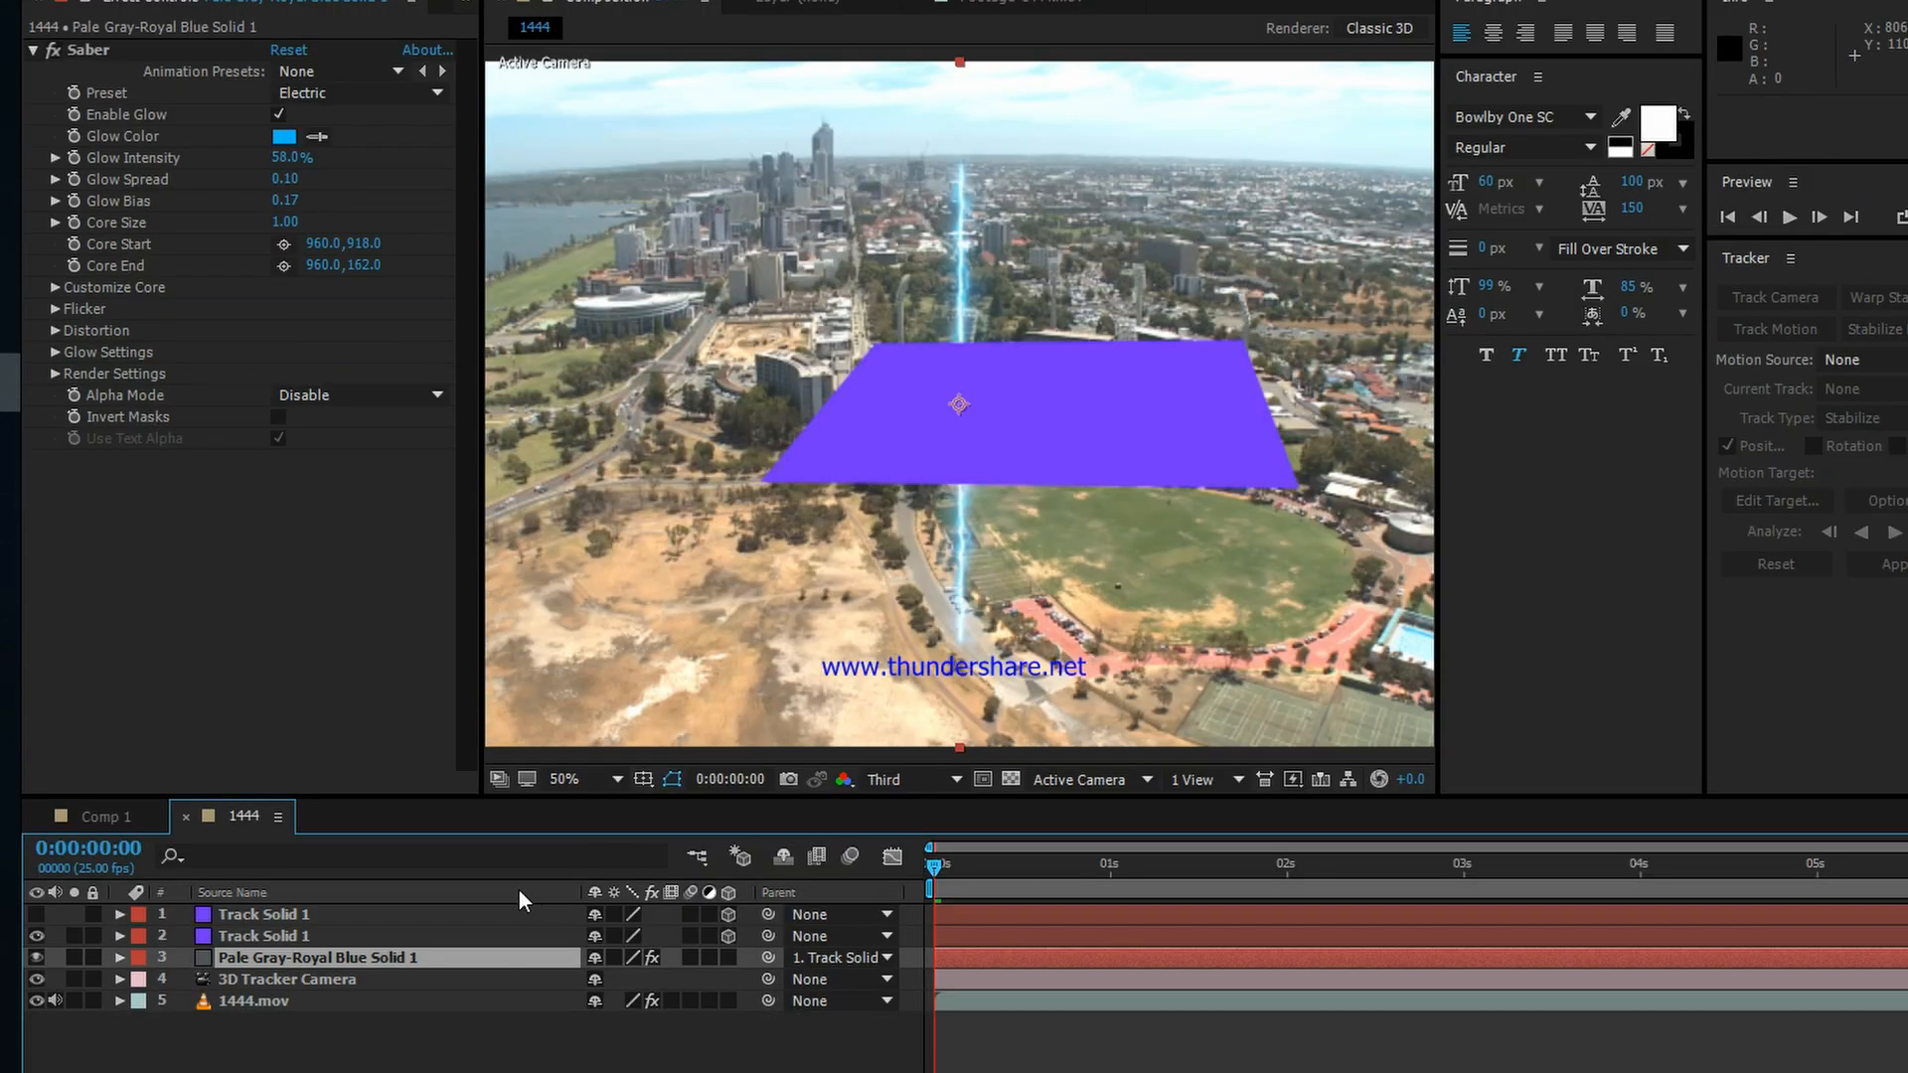
# Step: Make the Pale Gray-Royal Blue Solid 1 layer 3D and hide the visible Track Solid 1 layer
pyautogui.click(438, 915)
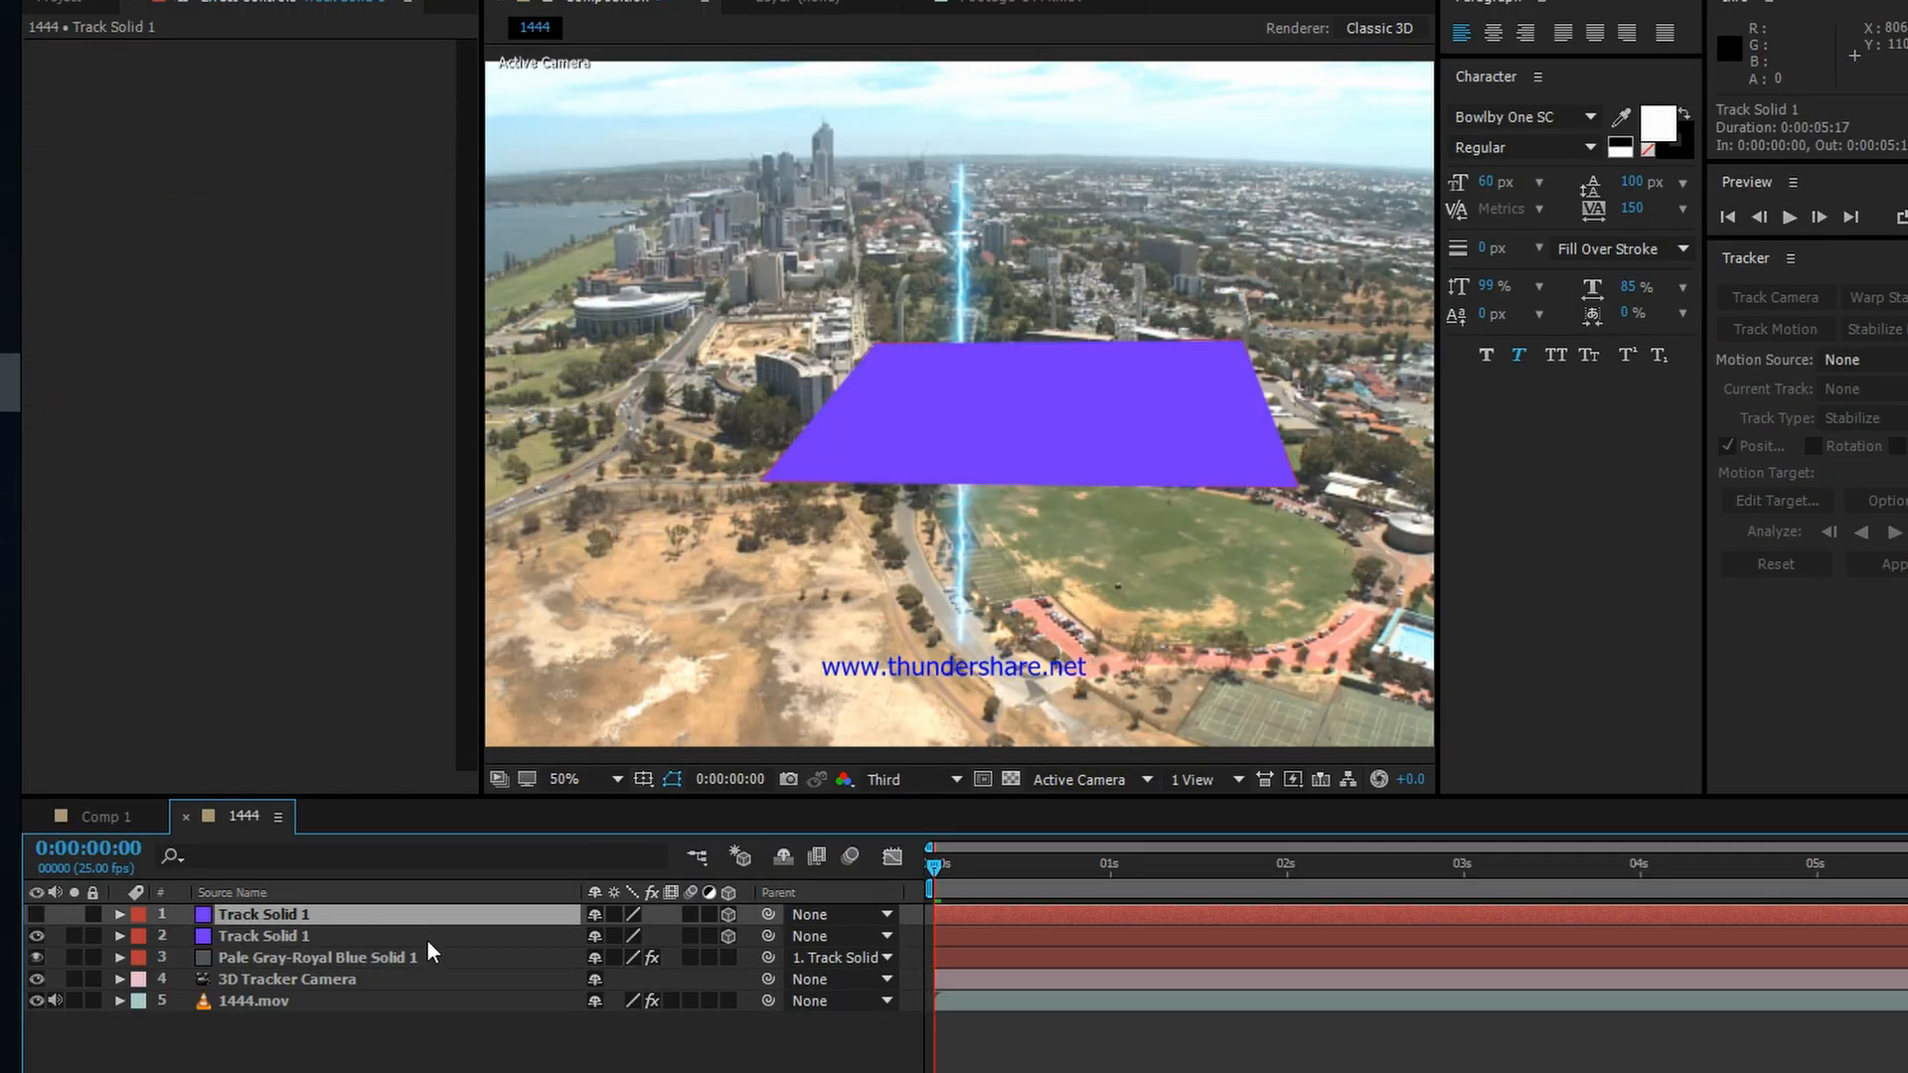
pyautogui.click(427, 937)
pyautogui.click(361, 957)
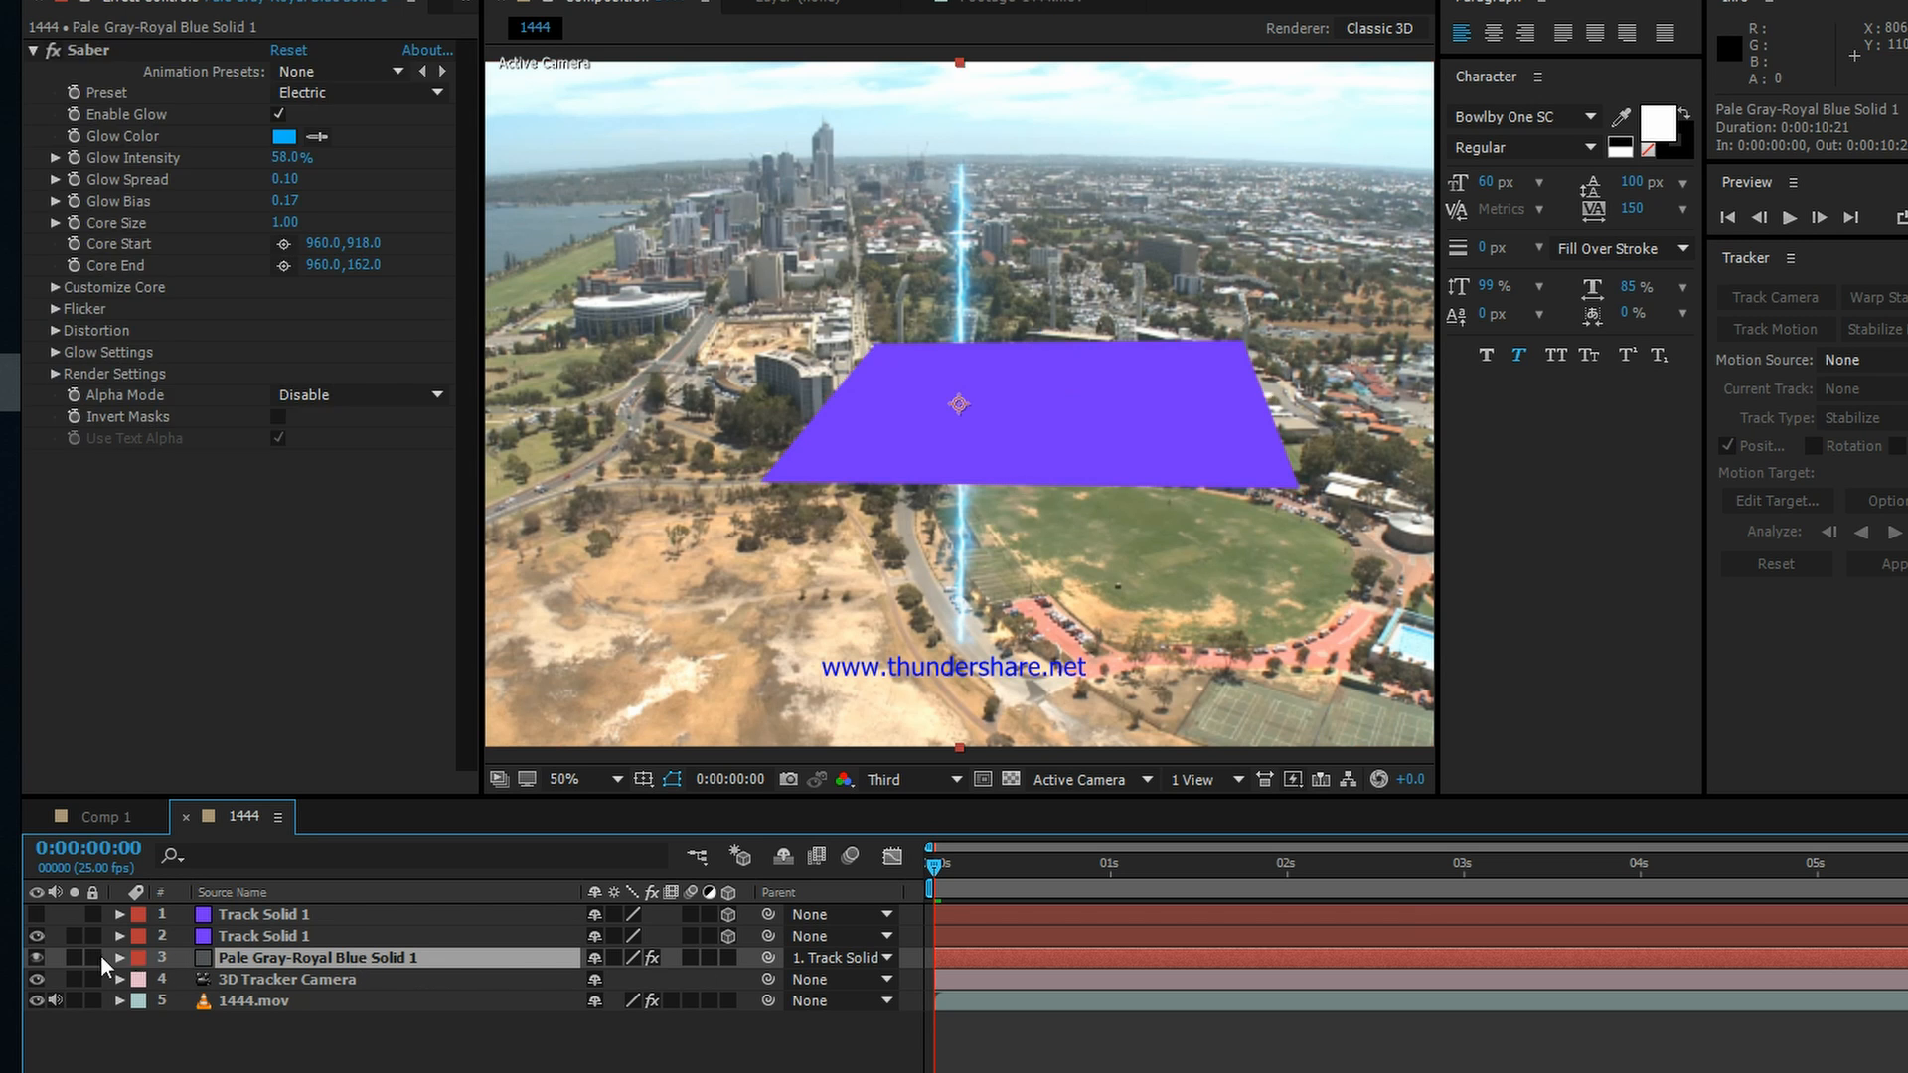
pyautogui.click(35, 957)
pyautogui.click(35, 957)
pyautogui.click(724, 958)
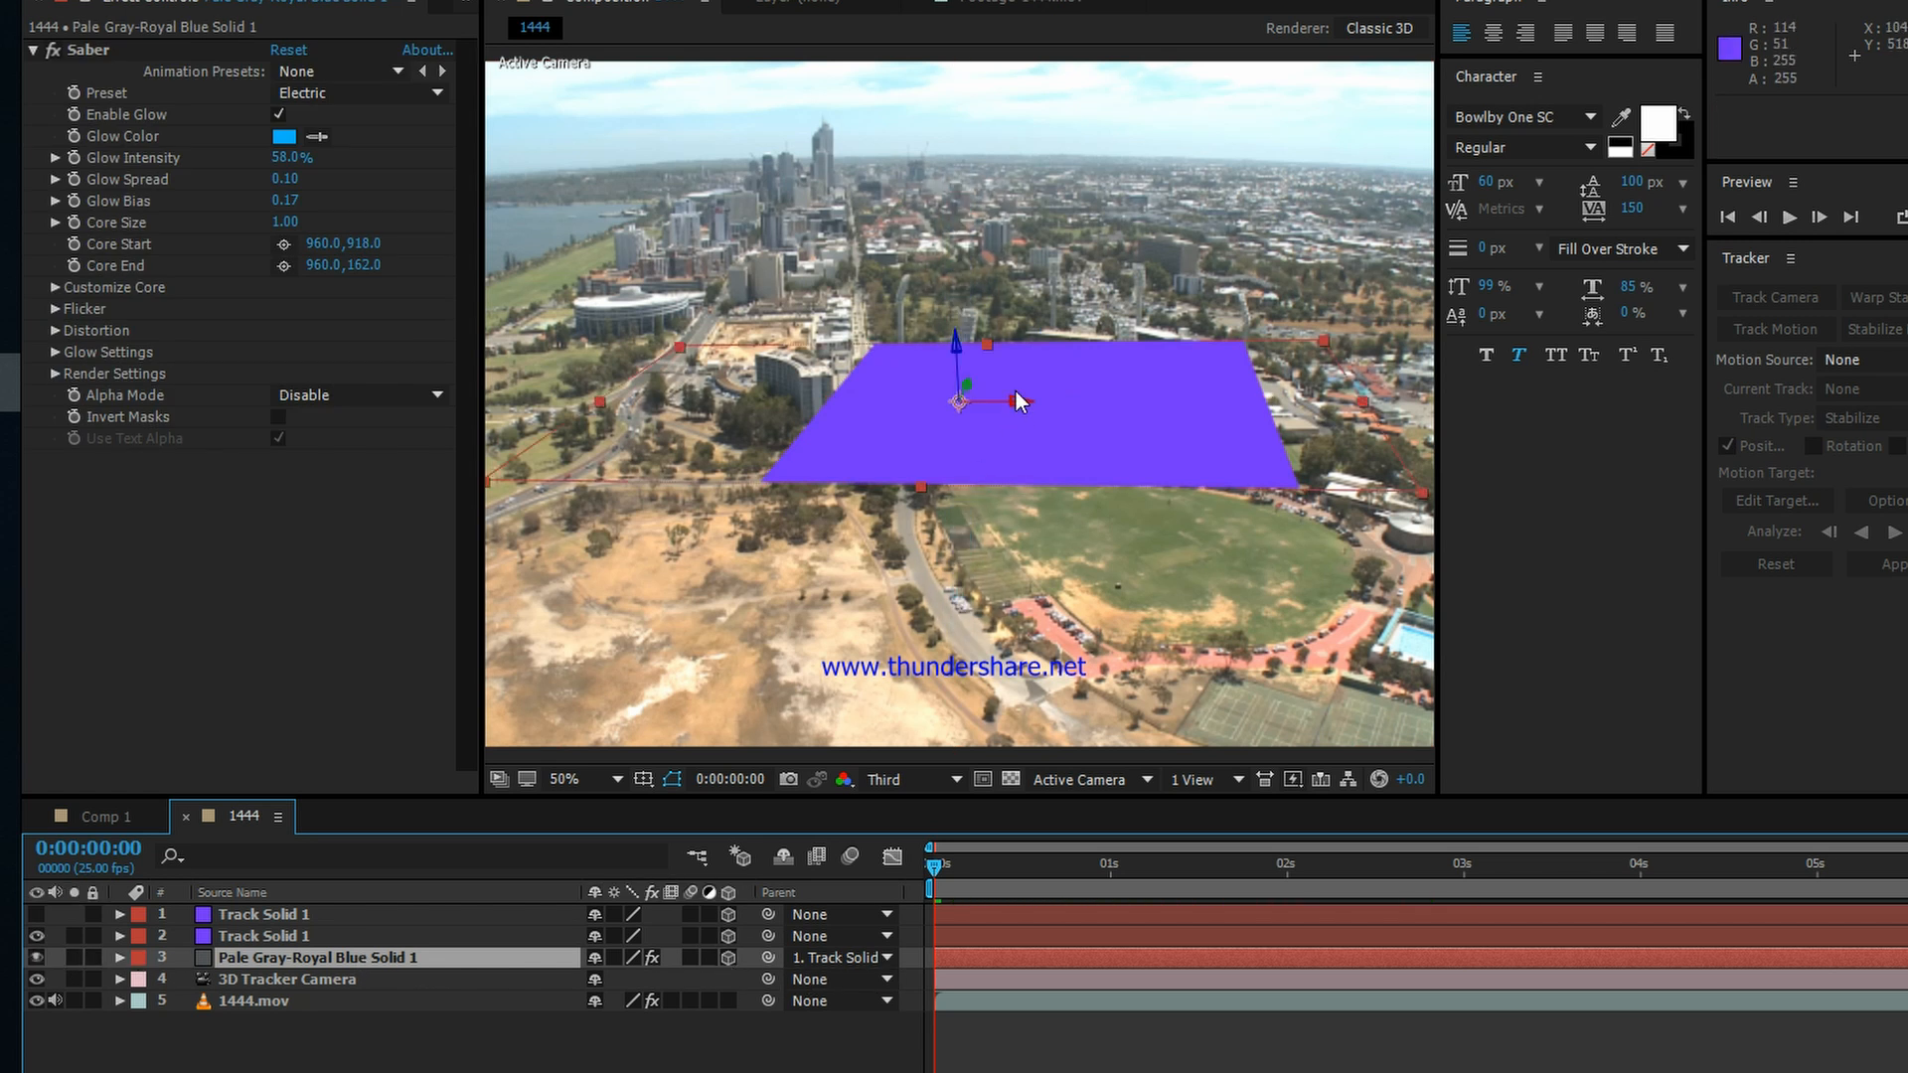
pyautogui.click(36, 936)
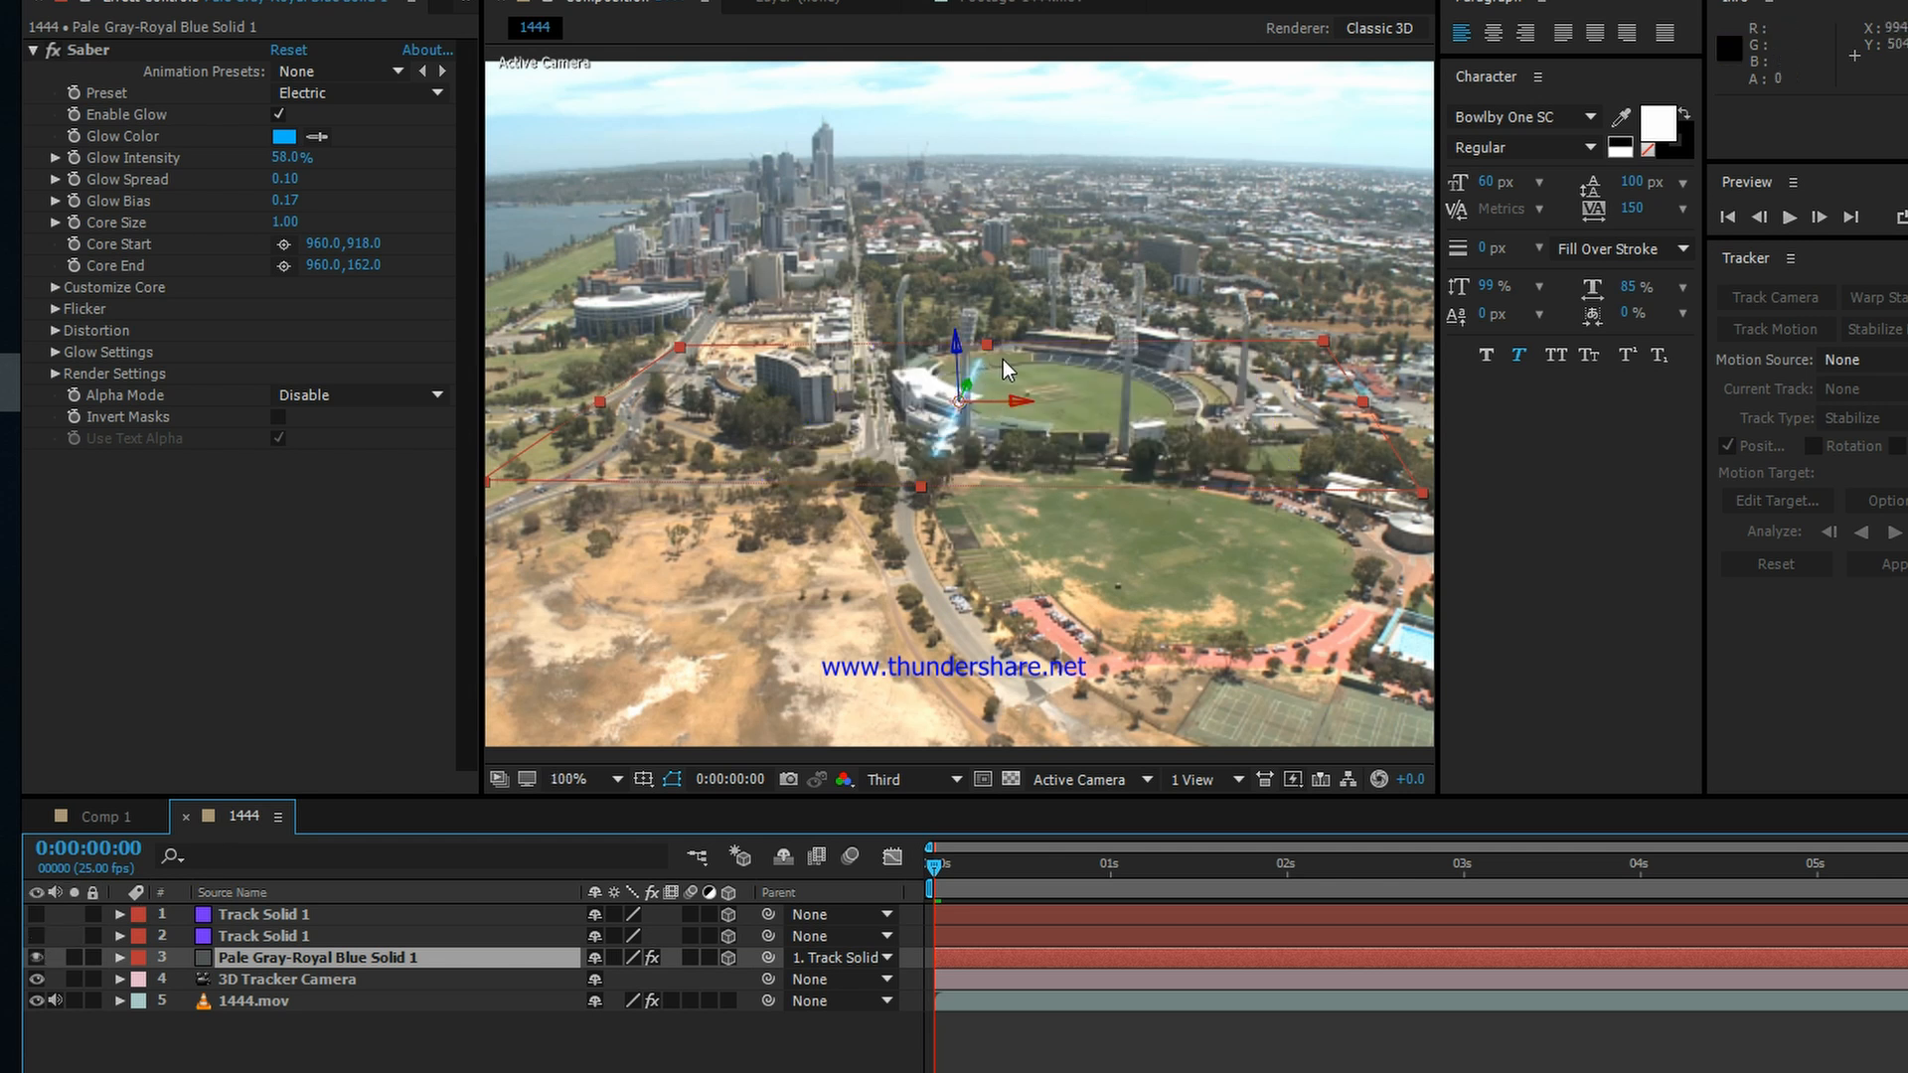
pyautogui.scroll(2, 1003, 360)
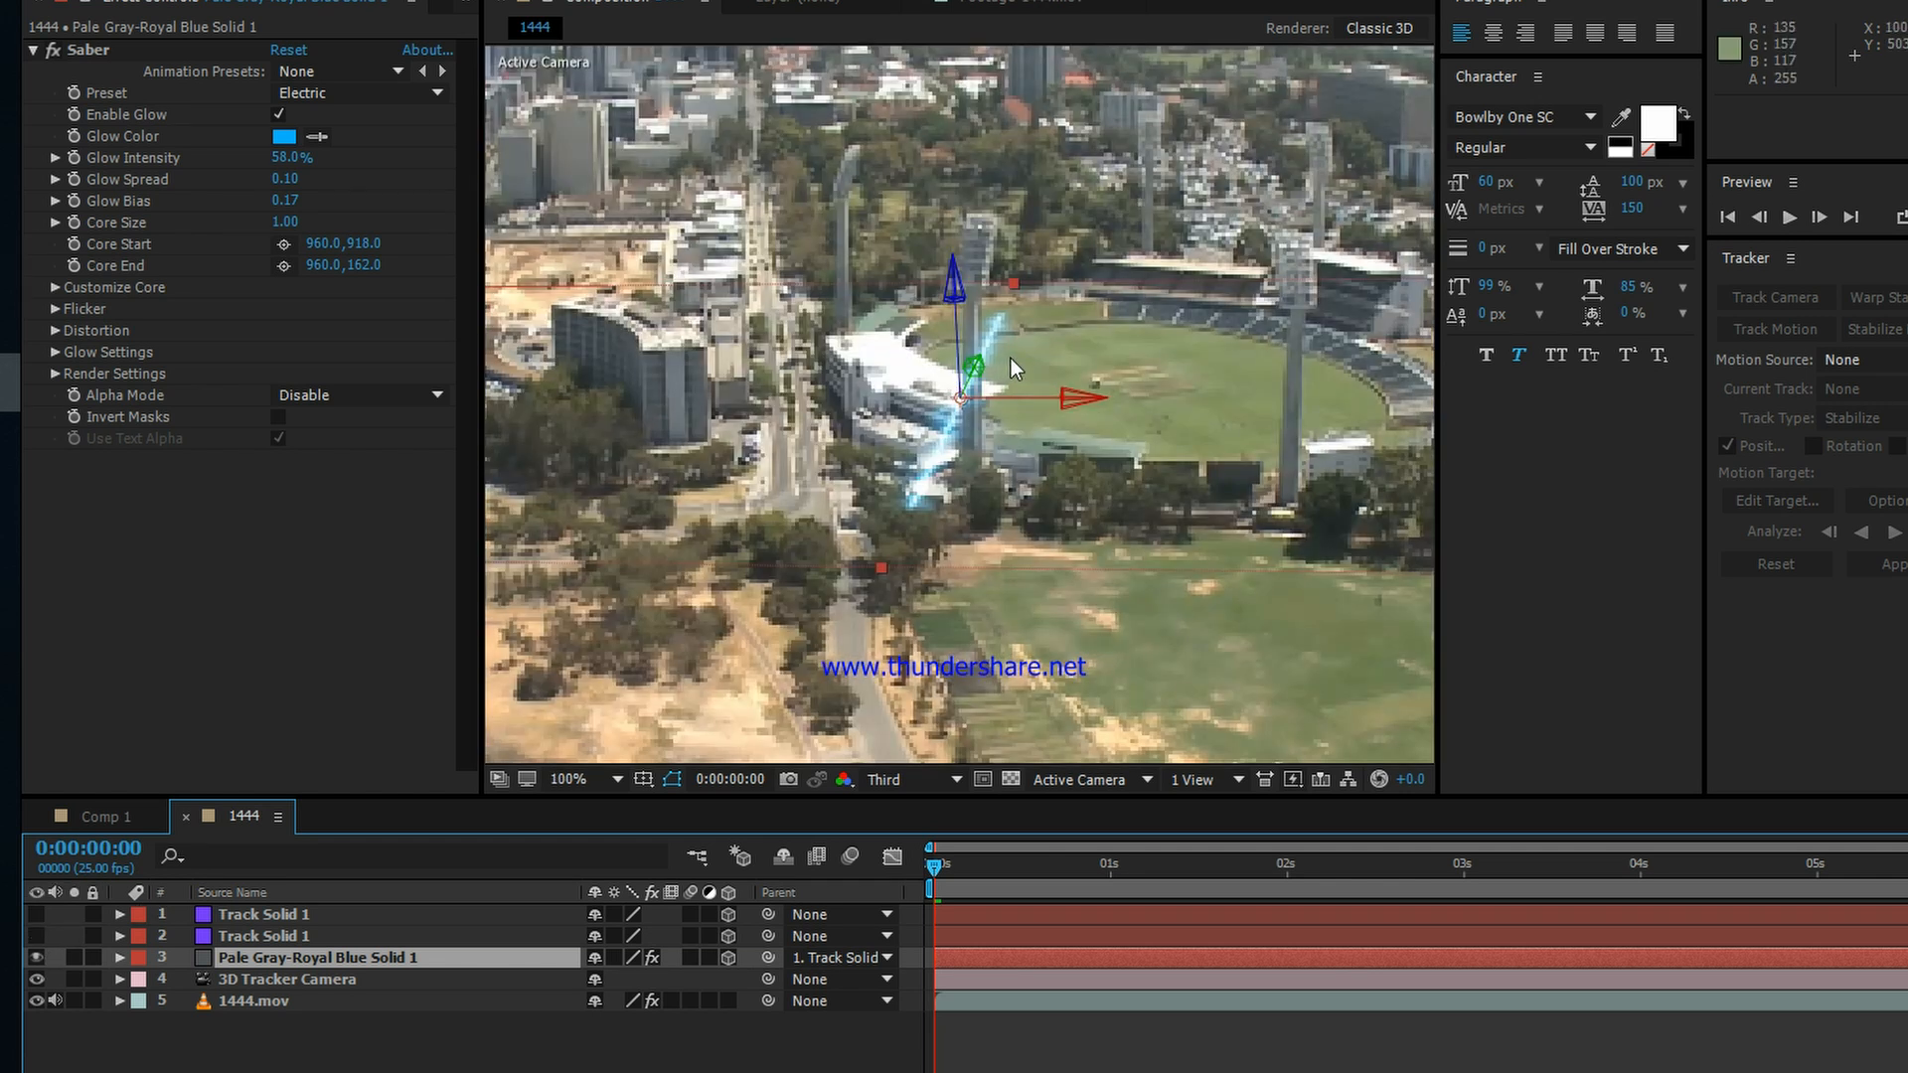
pyautogui.scroll(-2, 1011, 359)
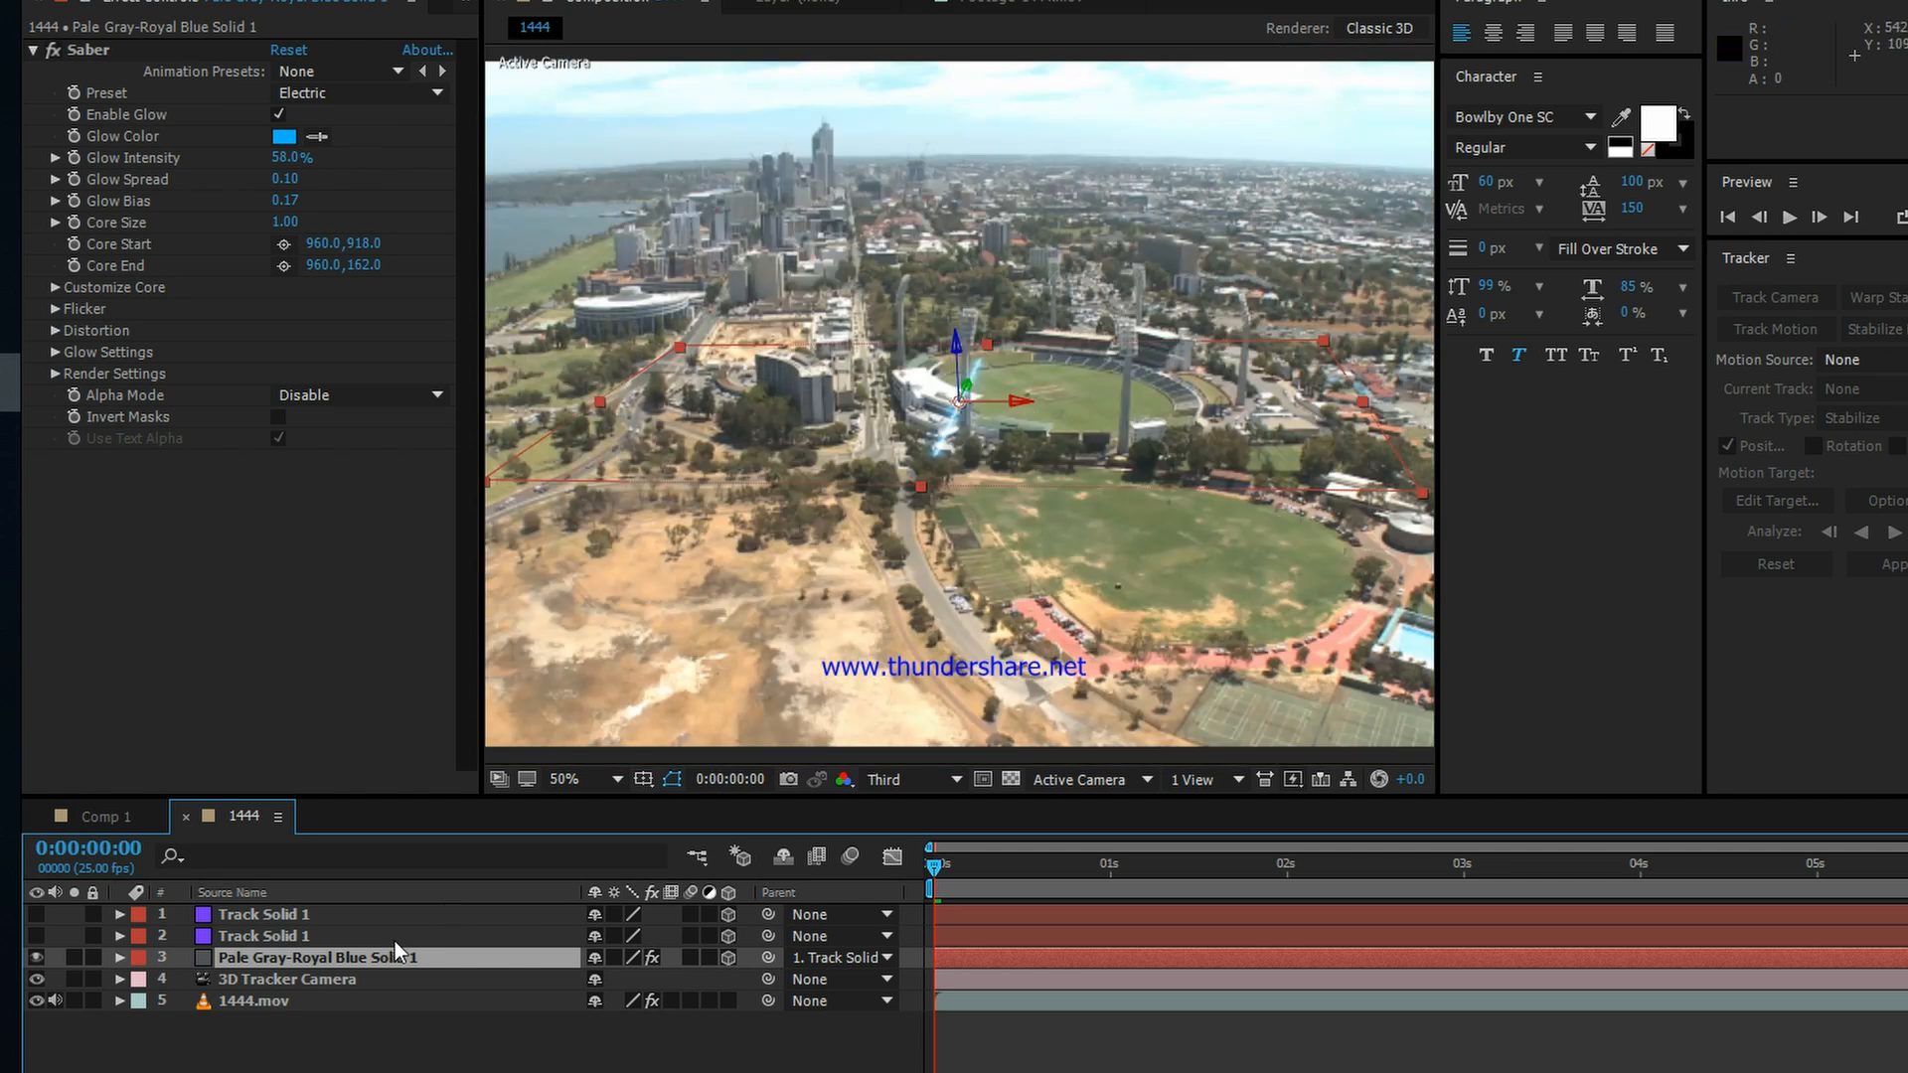
# Step: Duplicate the Pale Gray-Royal Blue Solid 1 layer three times and hide all but the lowest copy
pyautogui.hotkey('ctrl', 'd')
pyautogui.hotkey('ctrl', 'd')
pyautogui.hotkey('ctrl', 'd')
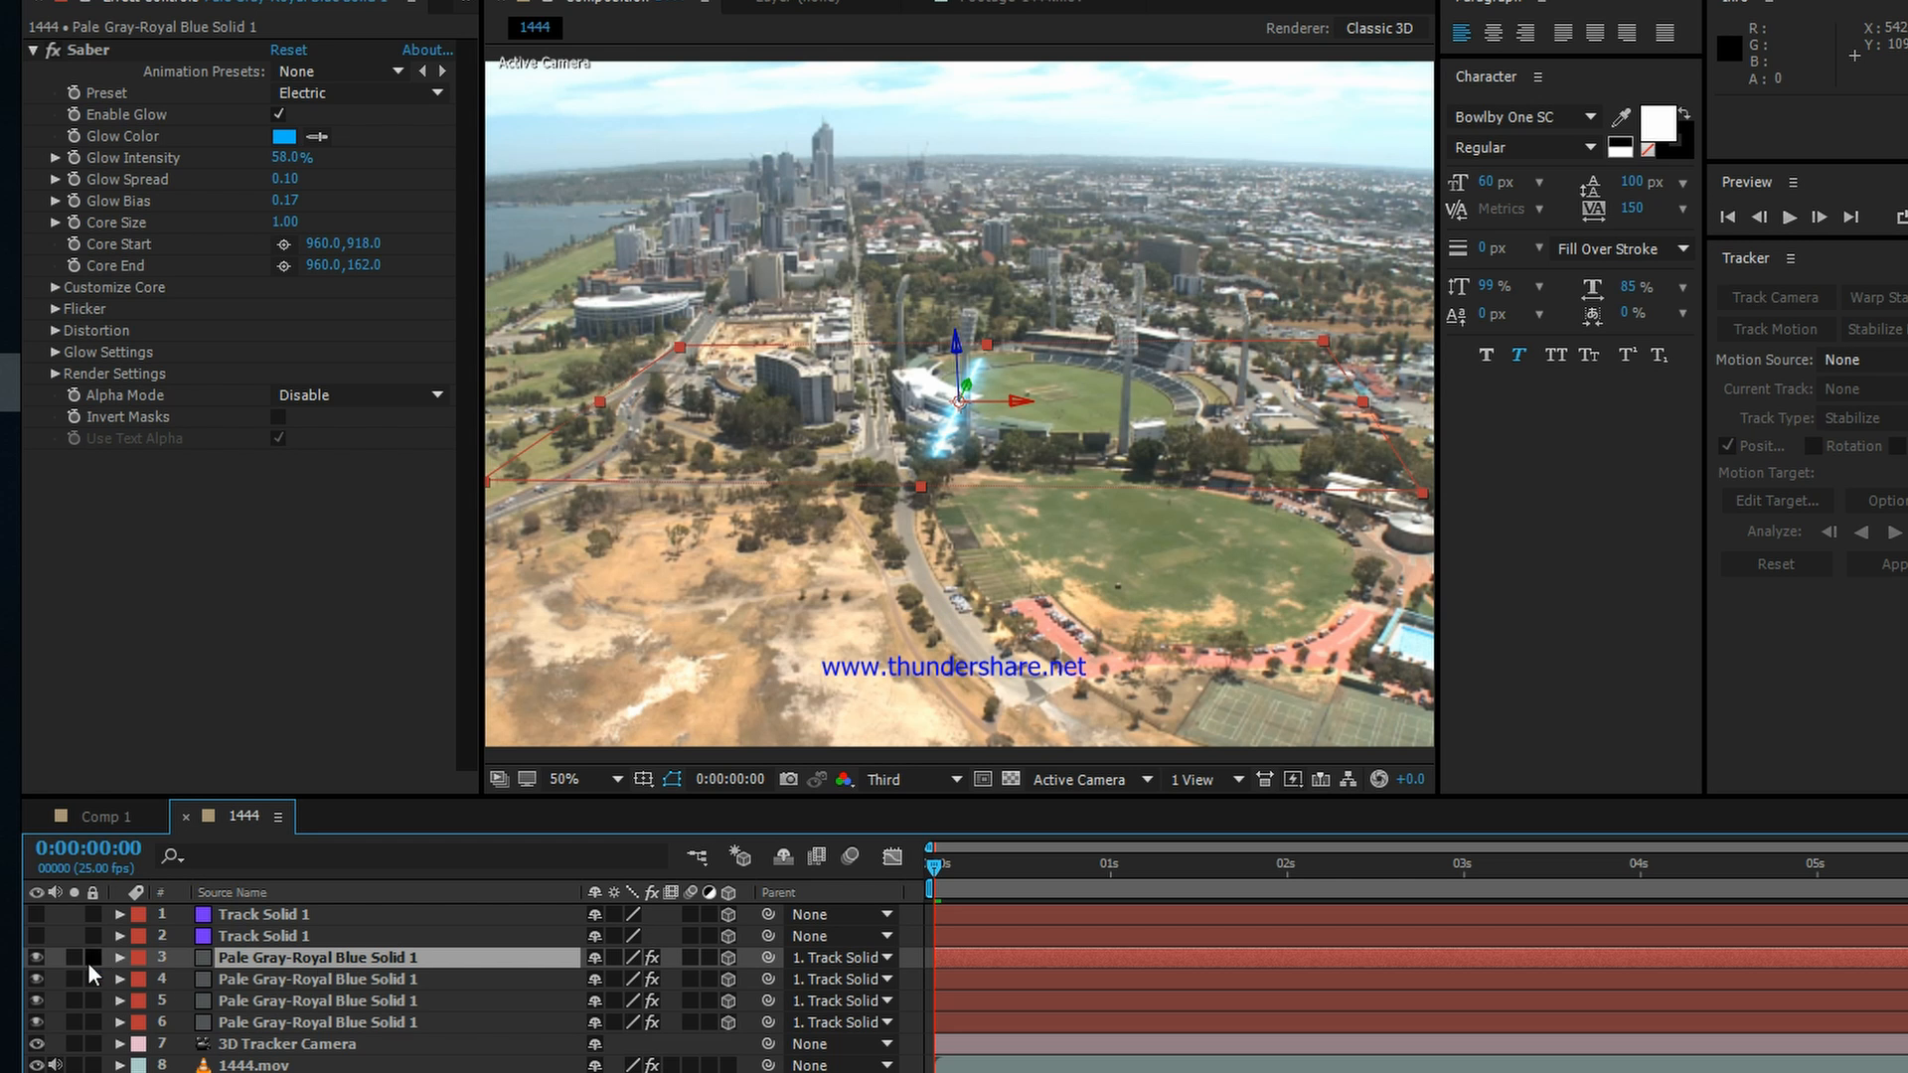
pyautogui.moveTo(32, 958); pyautogui.dragTo(126, 1011)
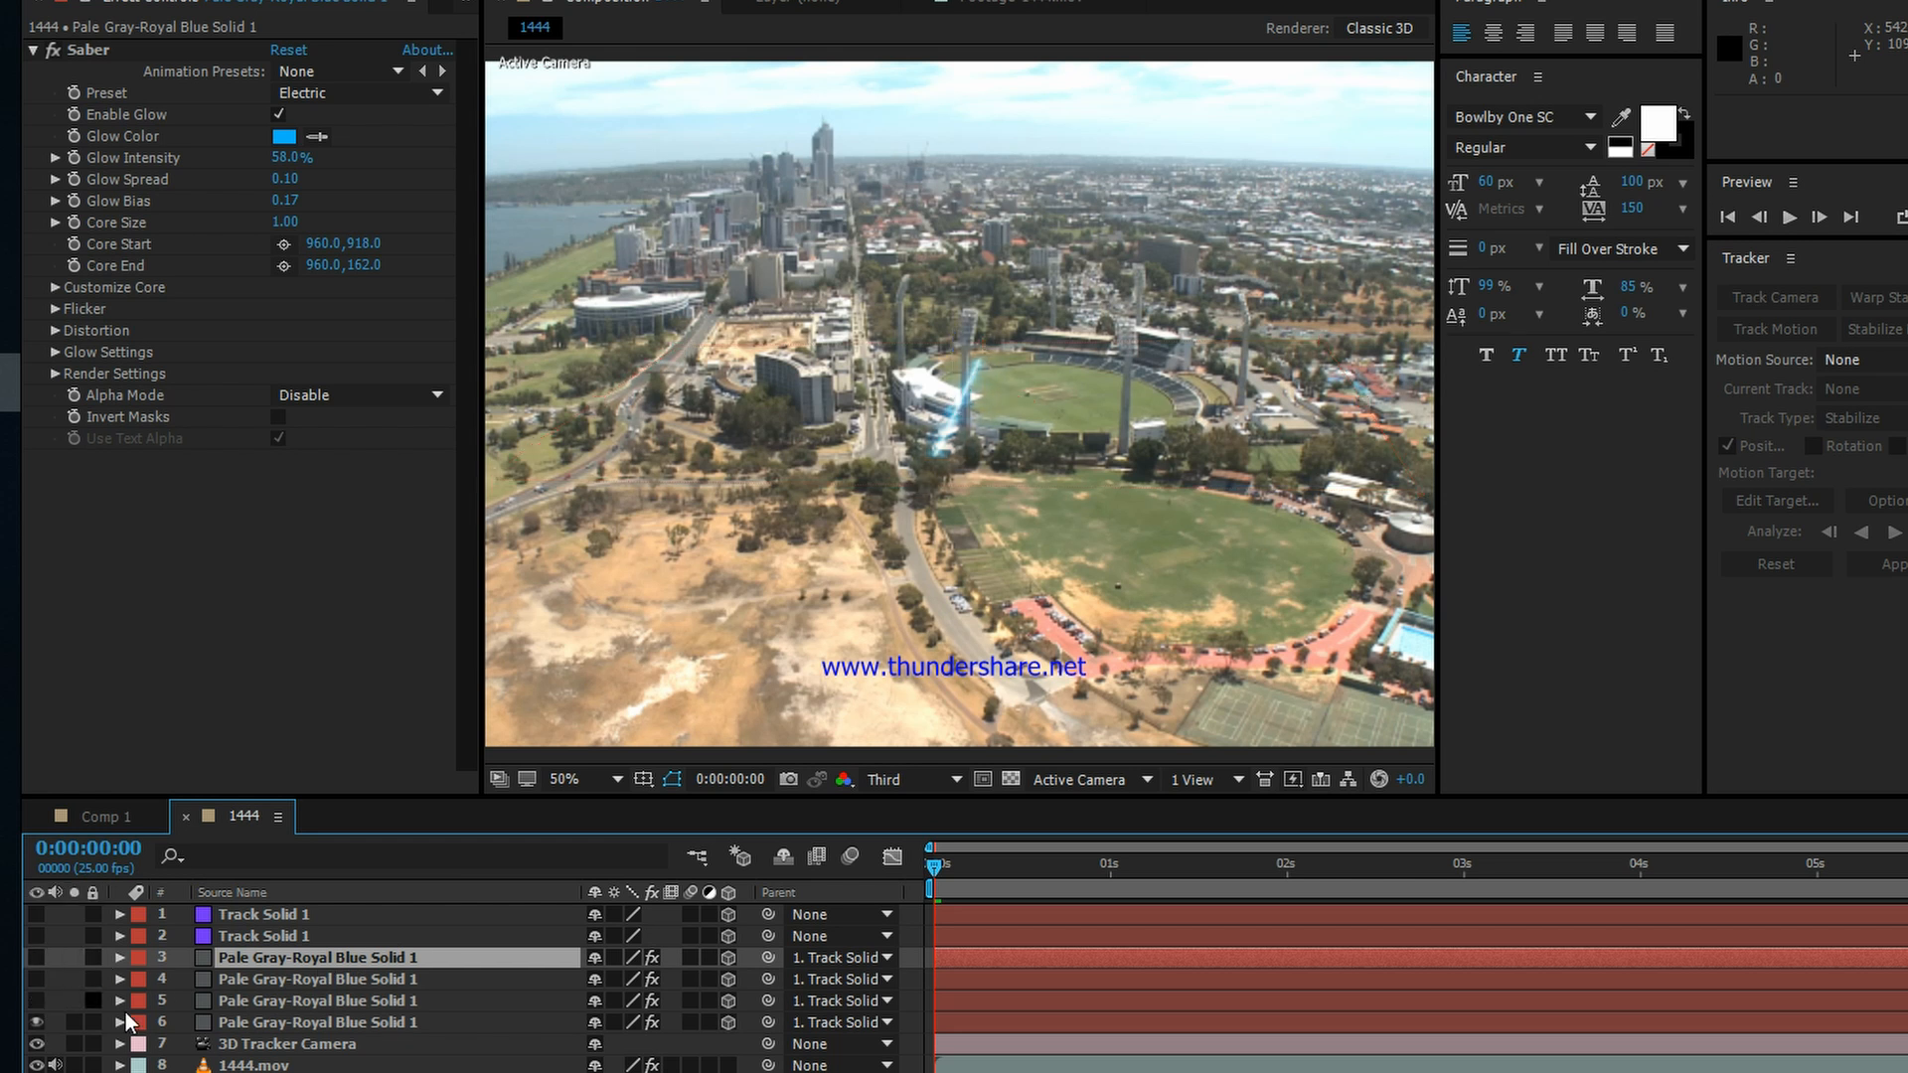
# Step: Move the visible glow solid behind the stadium to about 510.9, 465.0, -170.0 and set its Z orientation to about 102°
pyautogui.click(254, 1021)
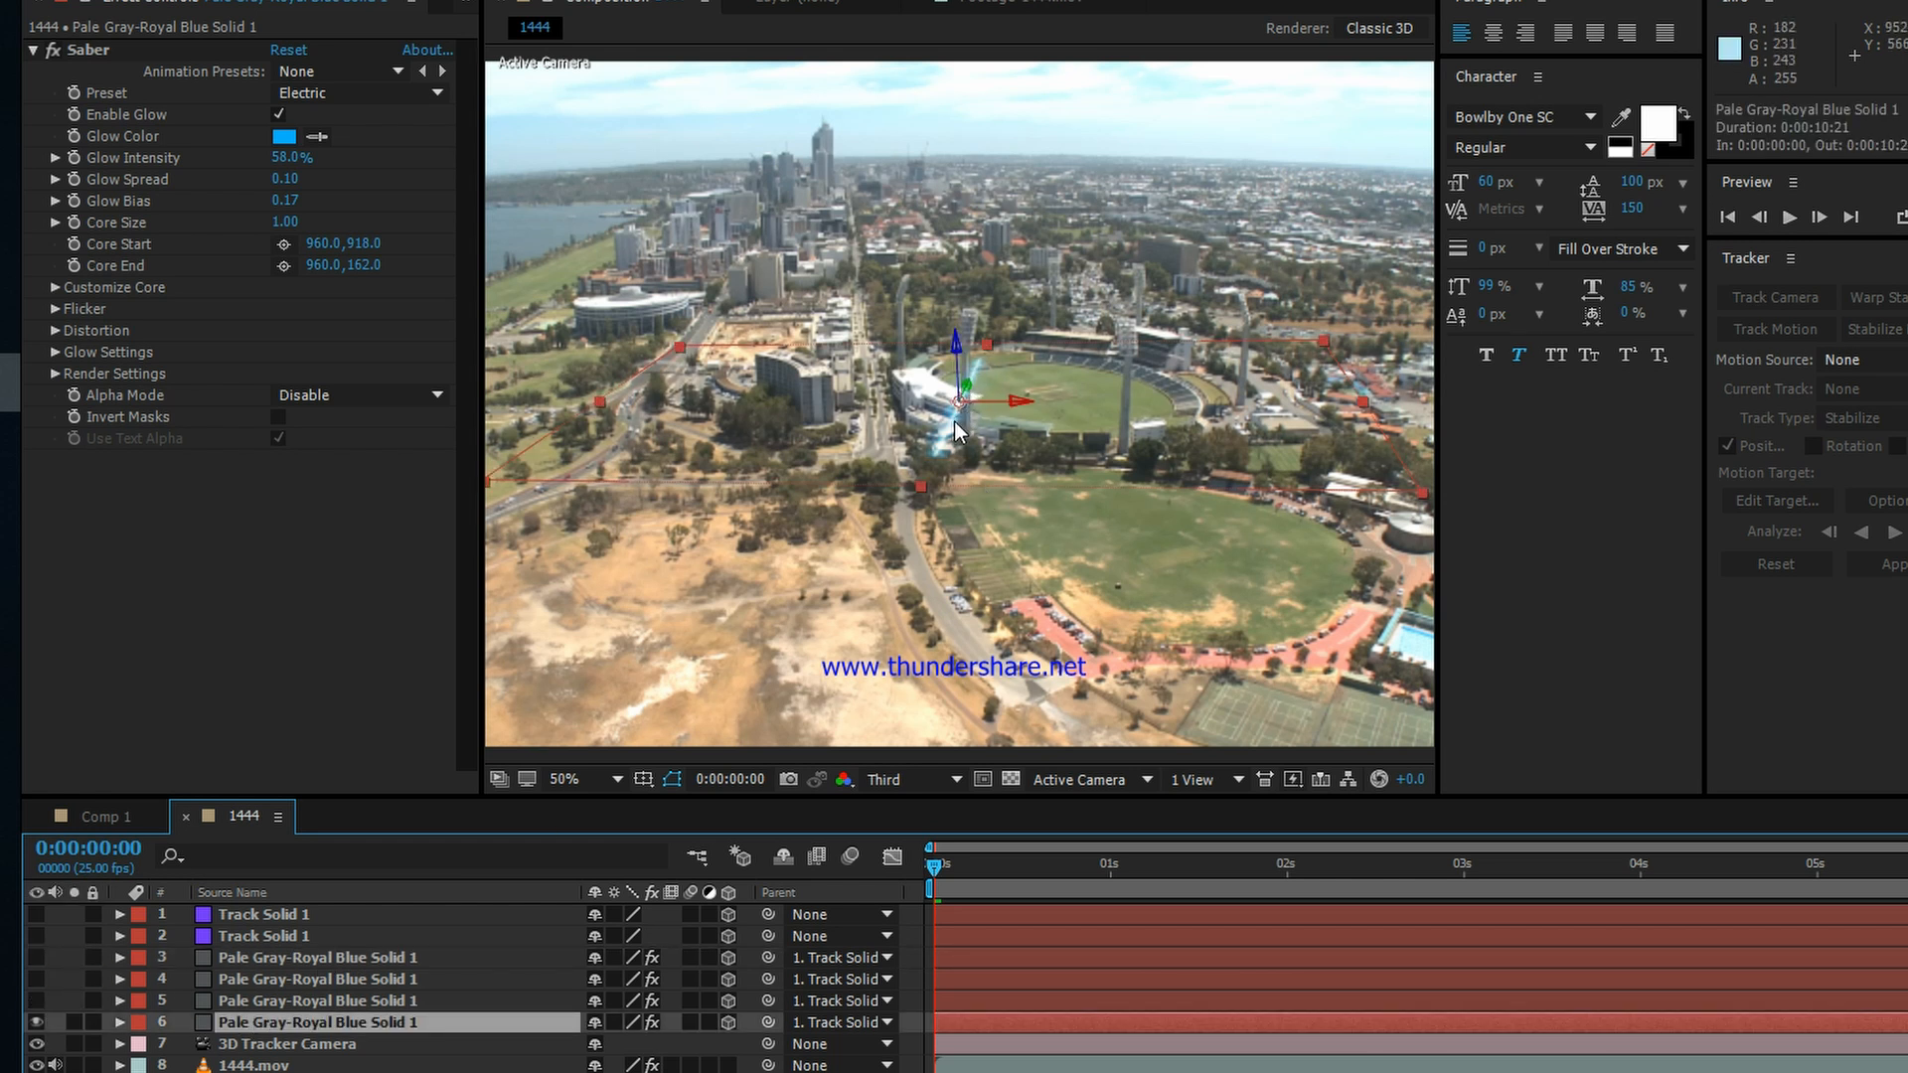
pyautogui.moveTo(954, 430); pyautogui.dragTo(1061, 341)
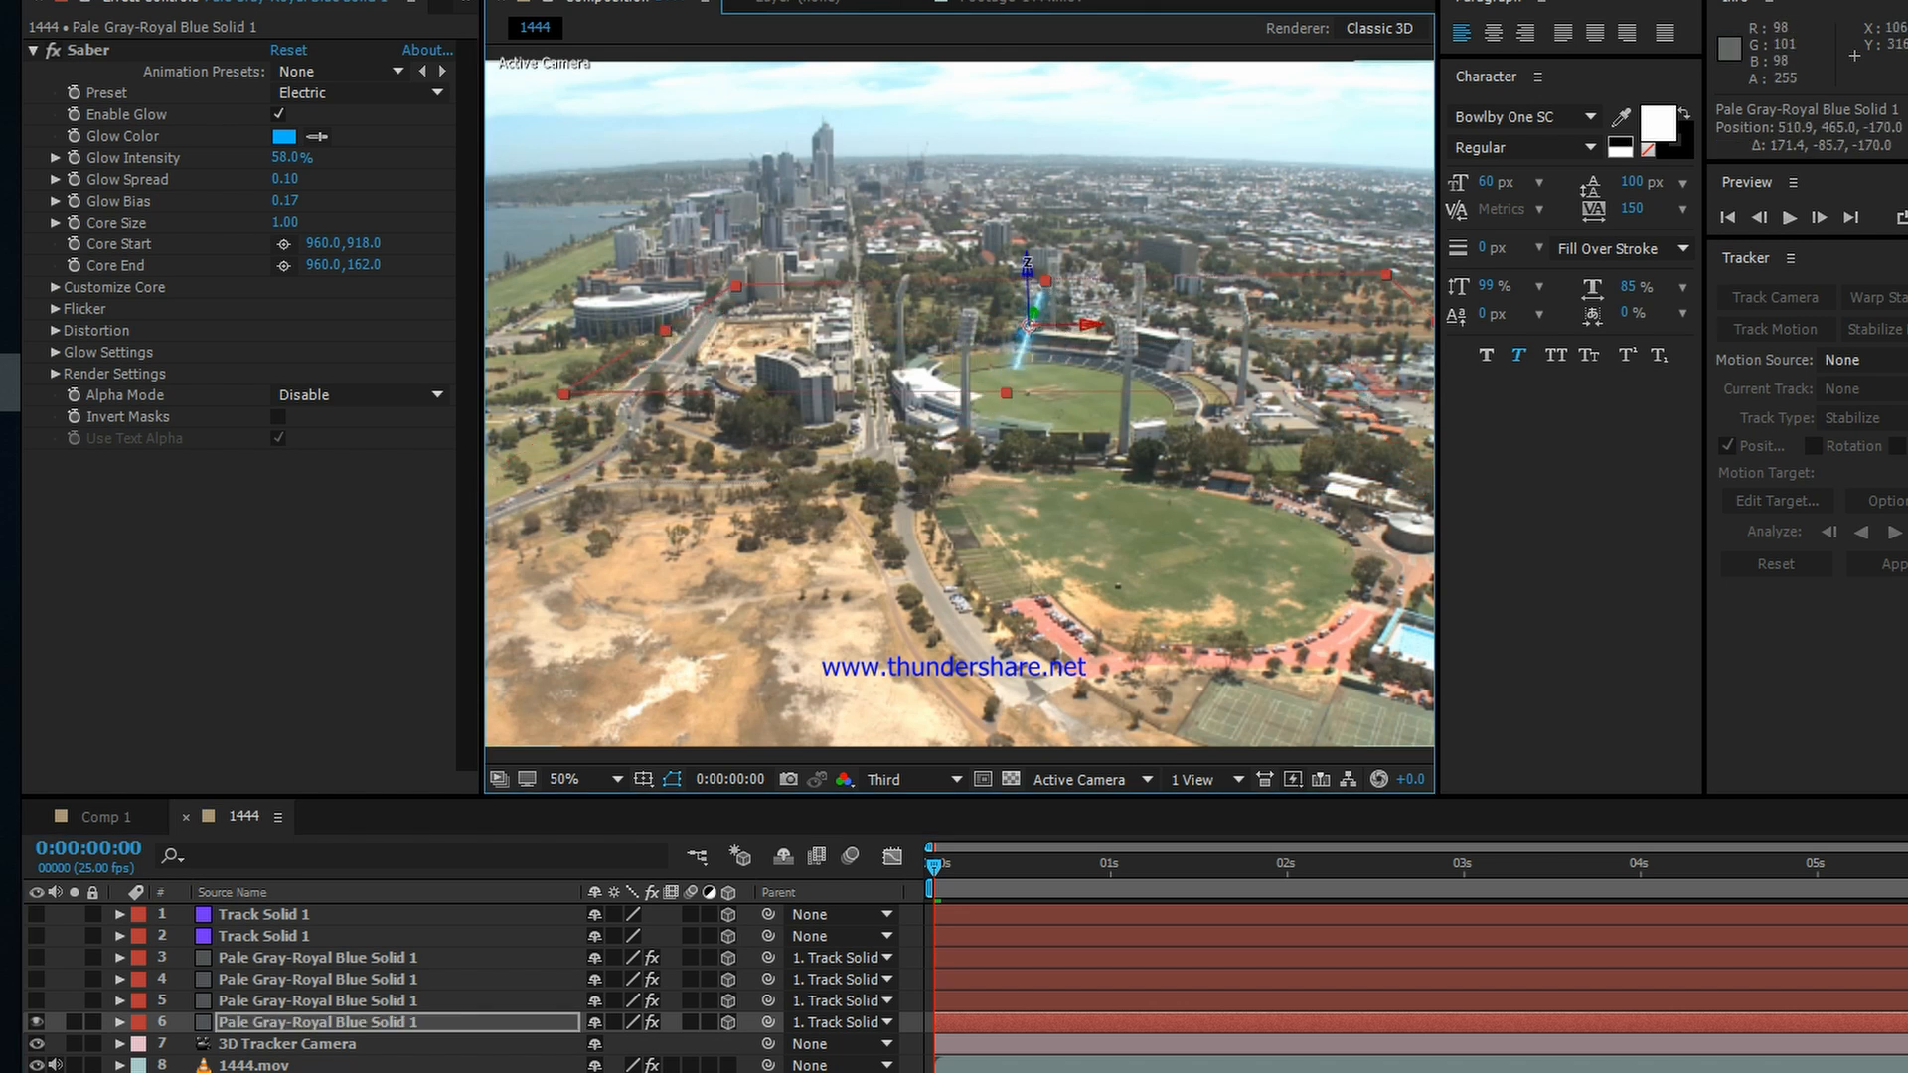
pyautogui.moveTo(1028, 265); pyautogui.dragTo(962, 259)
pyautogui.scroll(1, 1095, 302)
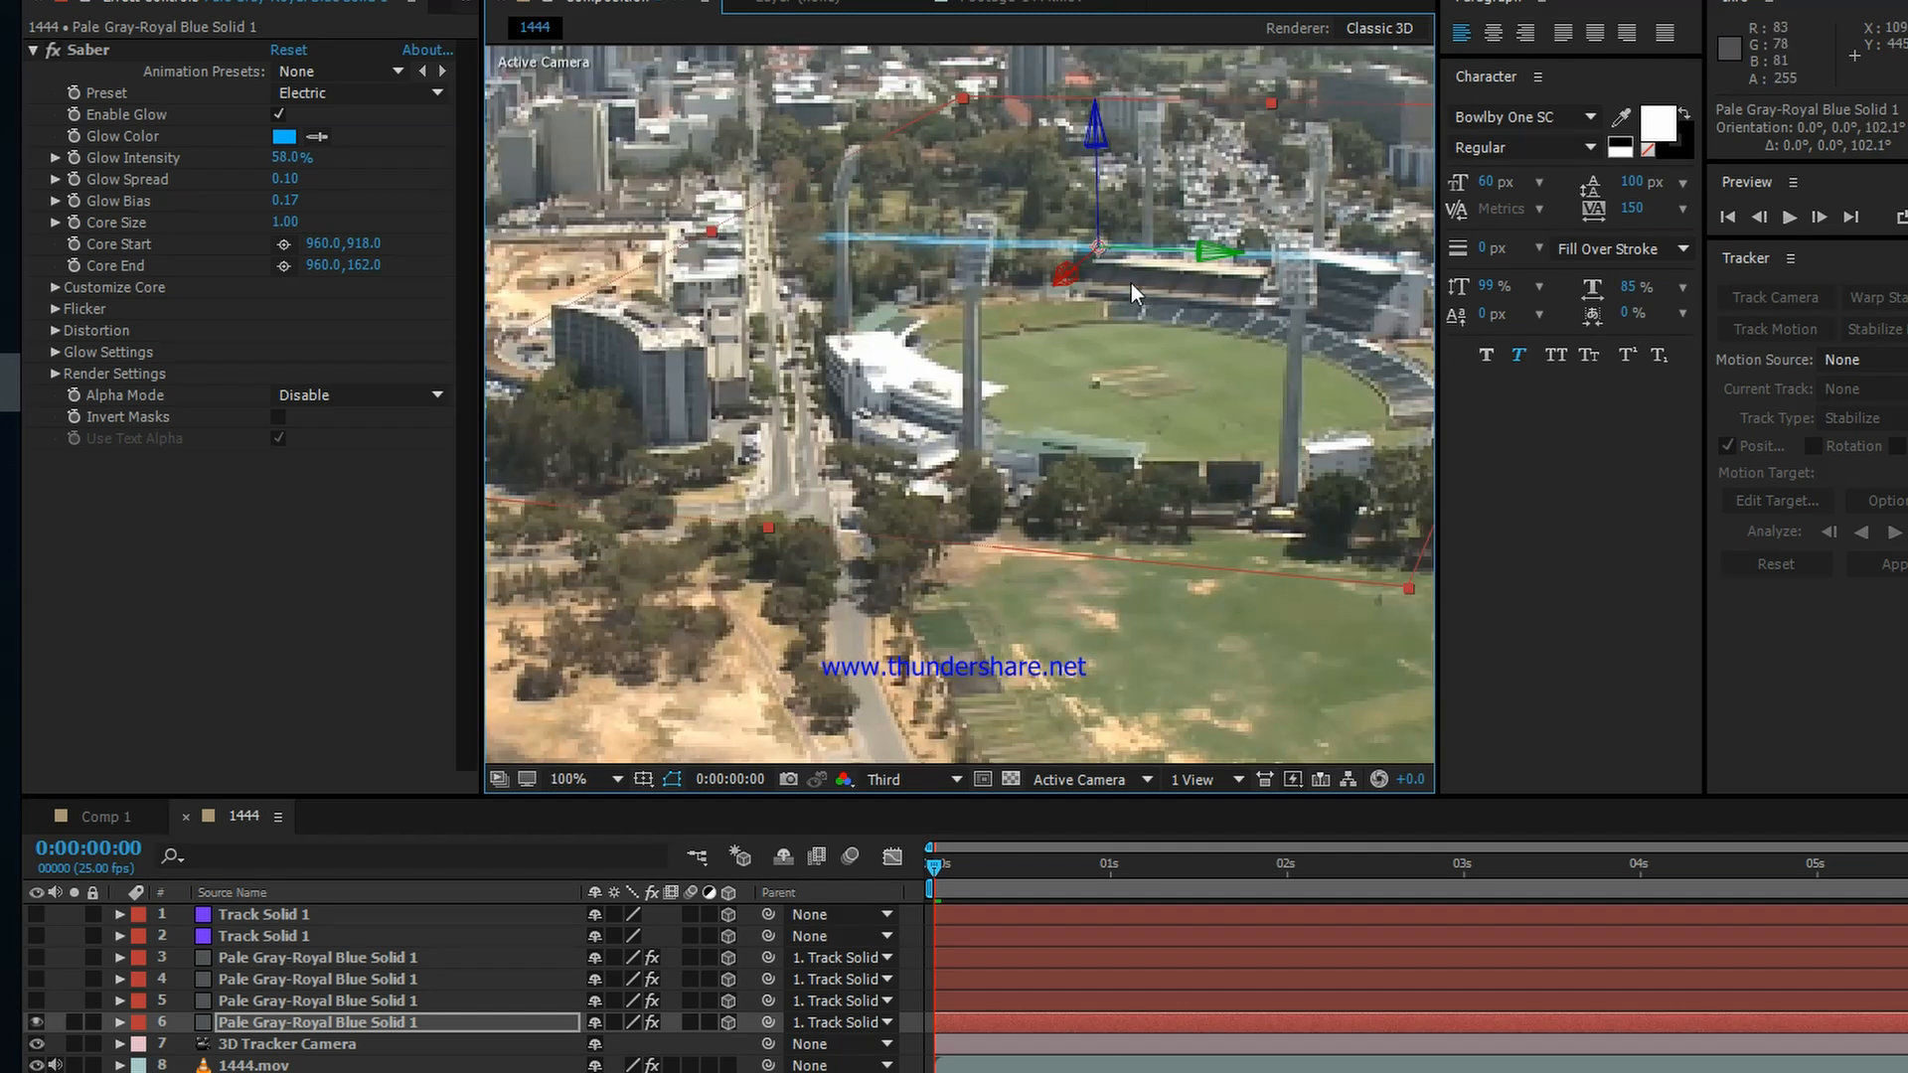
pyautogui.moveTo(1171, 207); pyautogui.dragTo(990, 364)
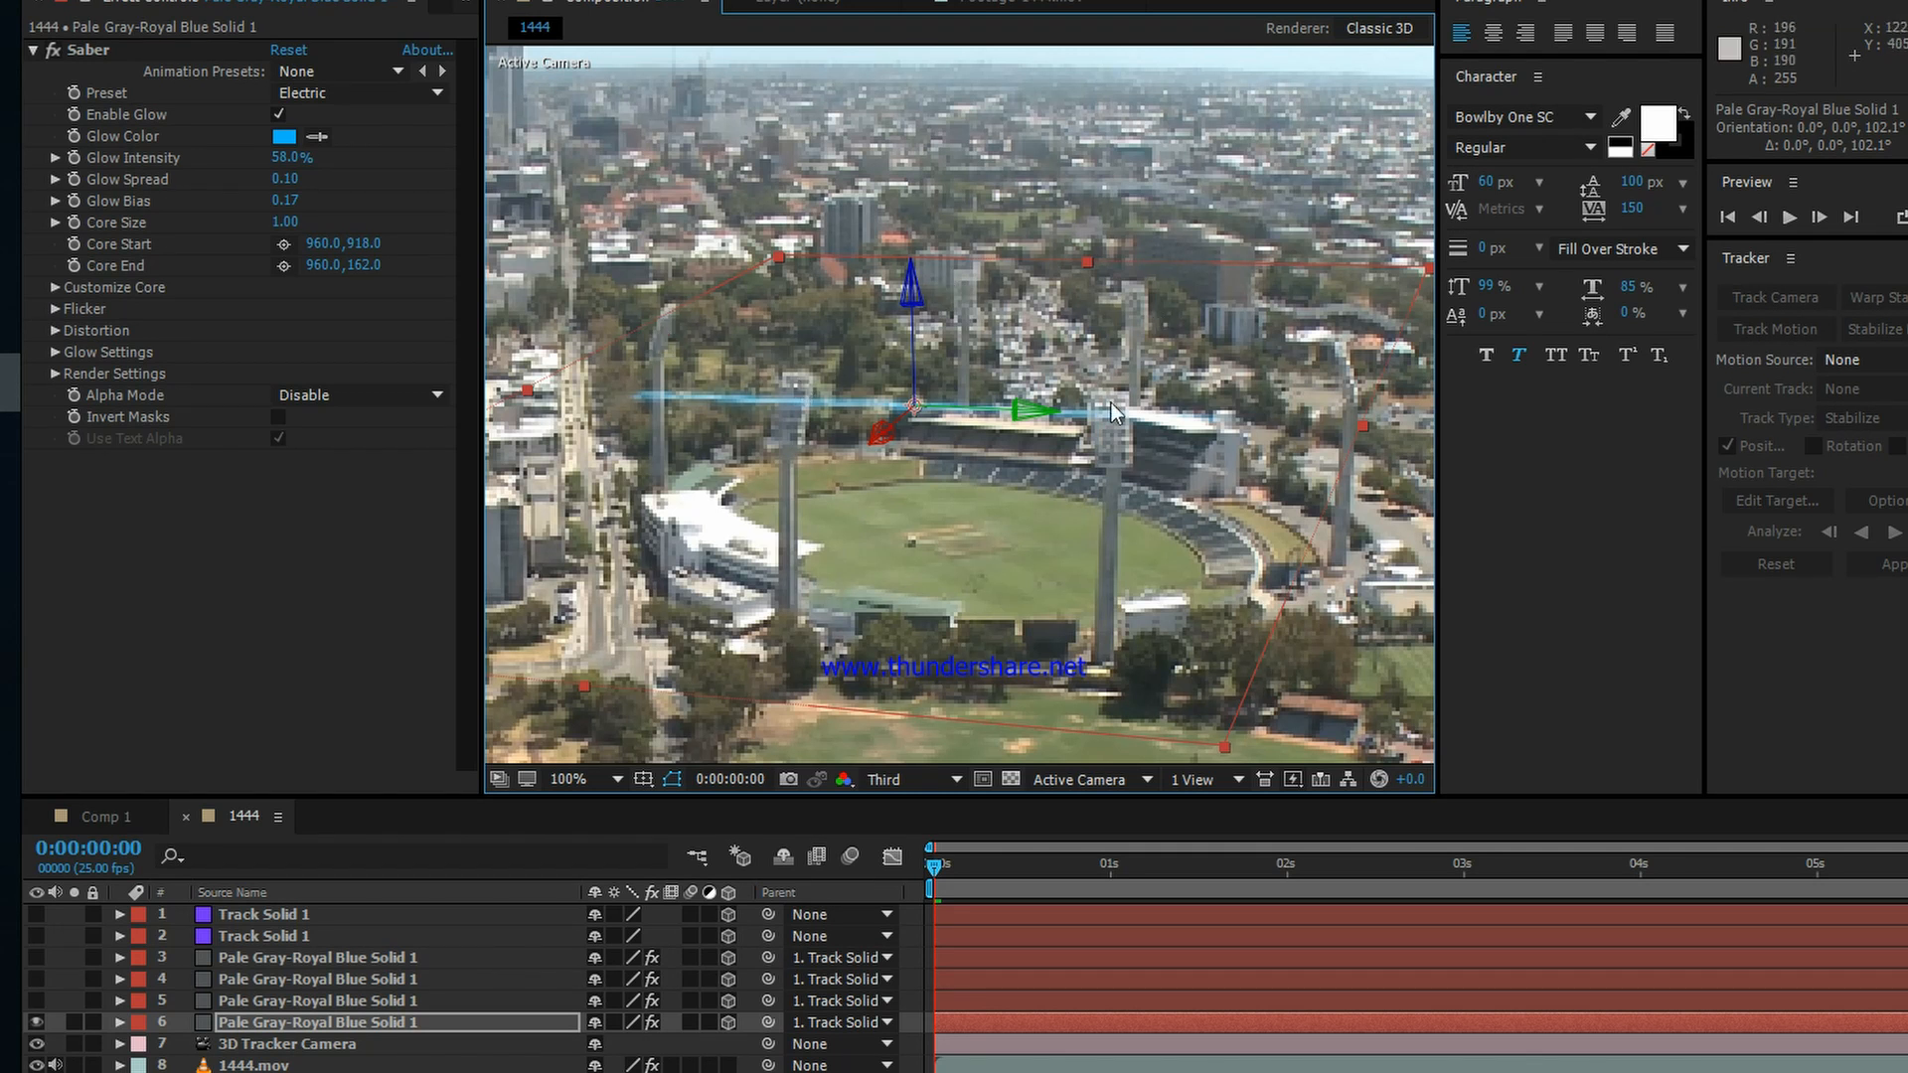
pyautogui.scroll(-1, 1181, 386)
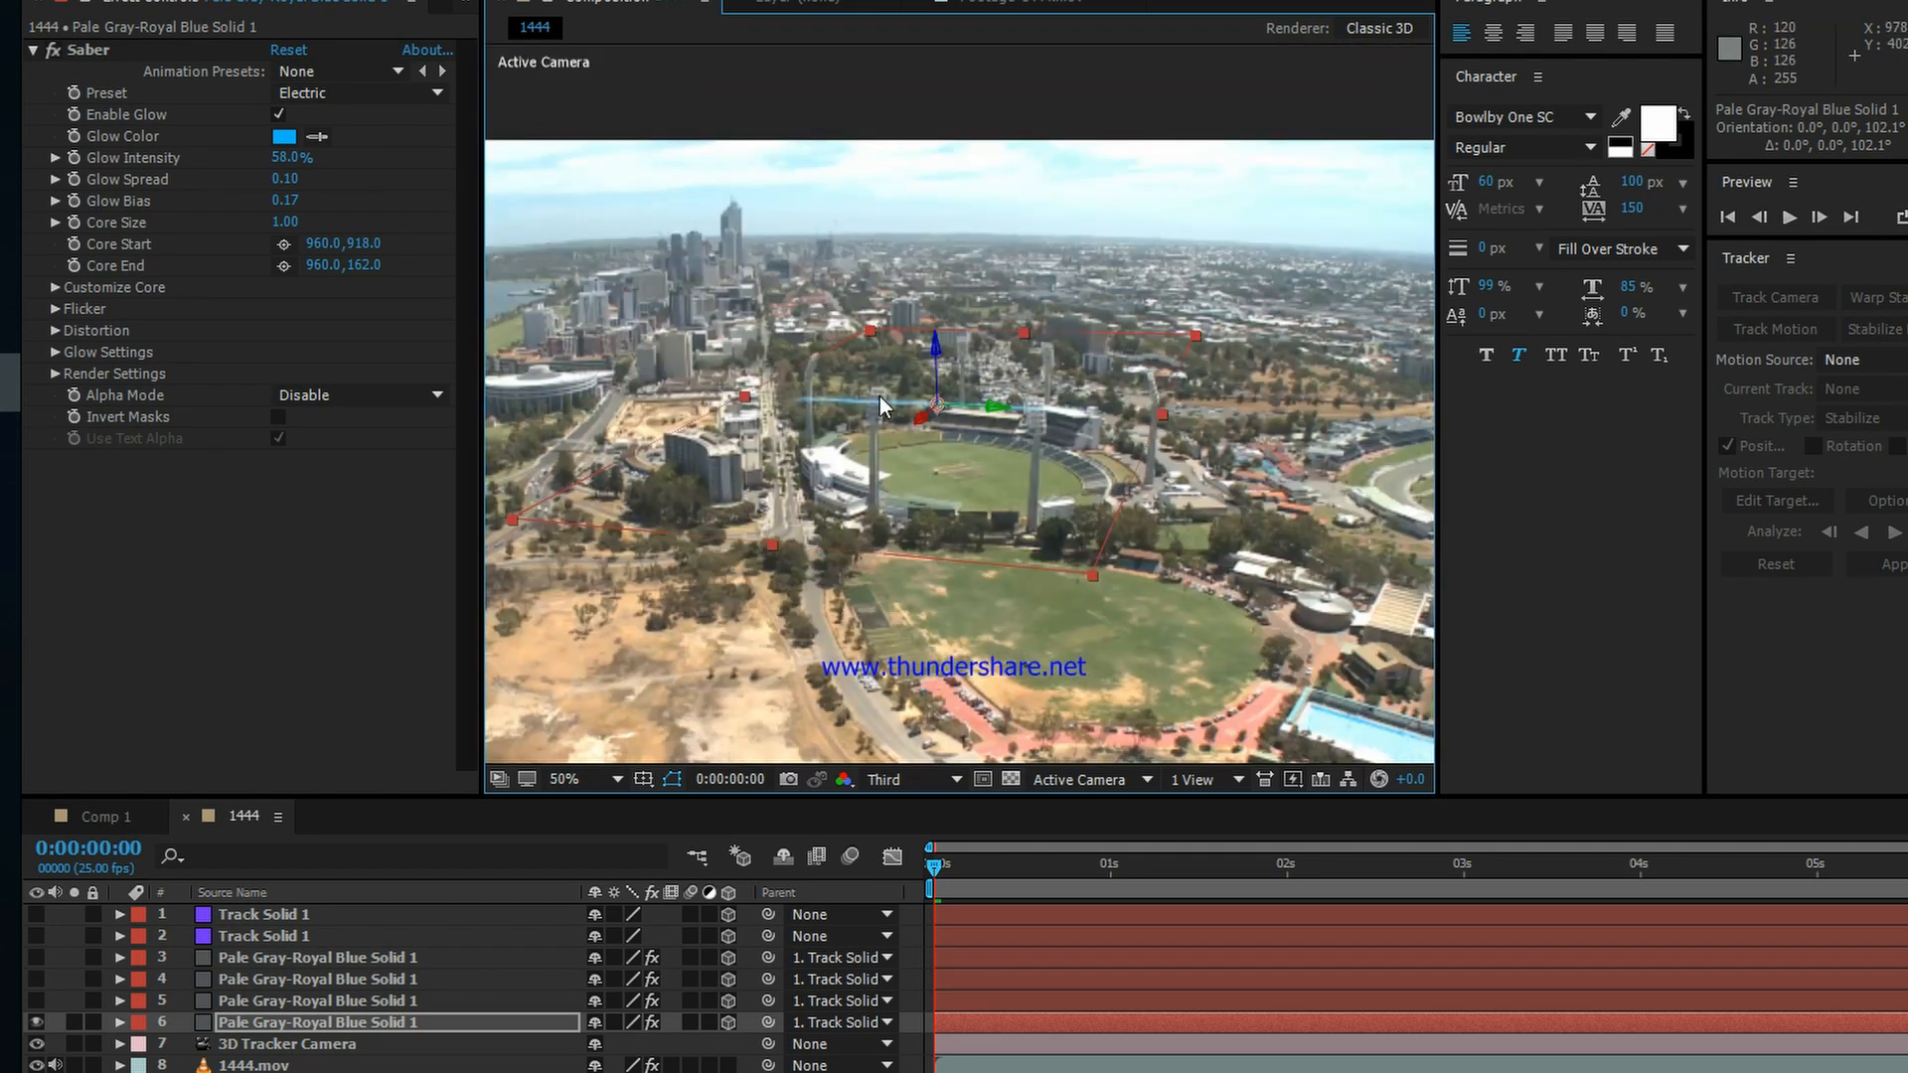
# Step: Raise the glow beam to about 553.3, 430.2, -252.5 between the far floodlight towers and scale it to about 101%, 111%
pyautogui.moveTo(880, 397); pyautogui.dragTo(994, 378)
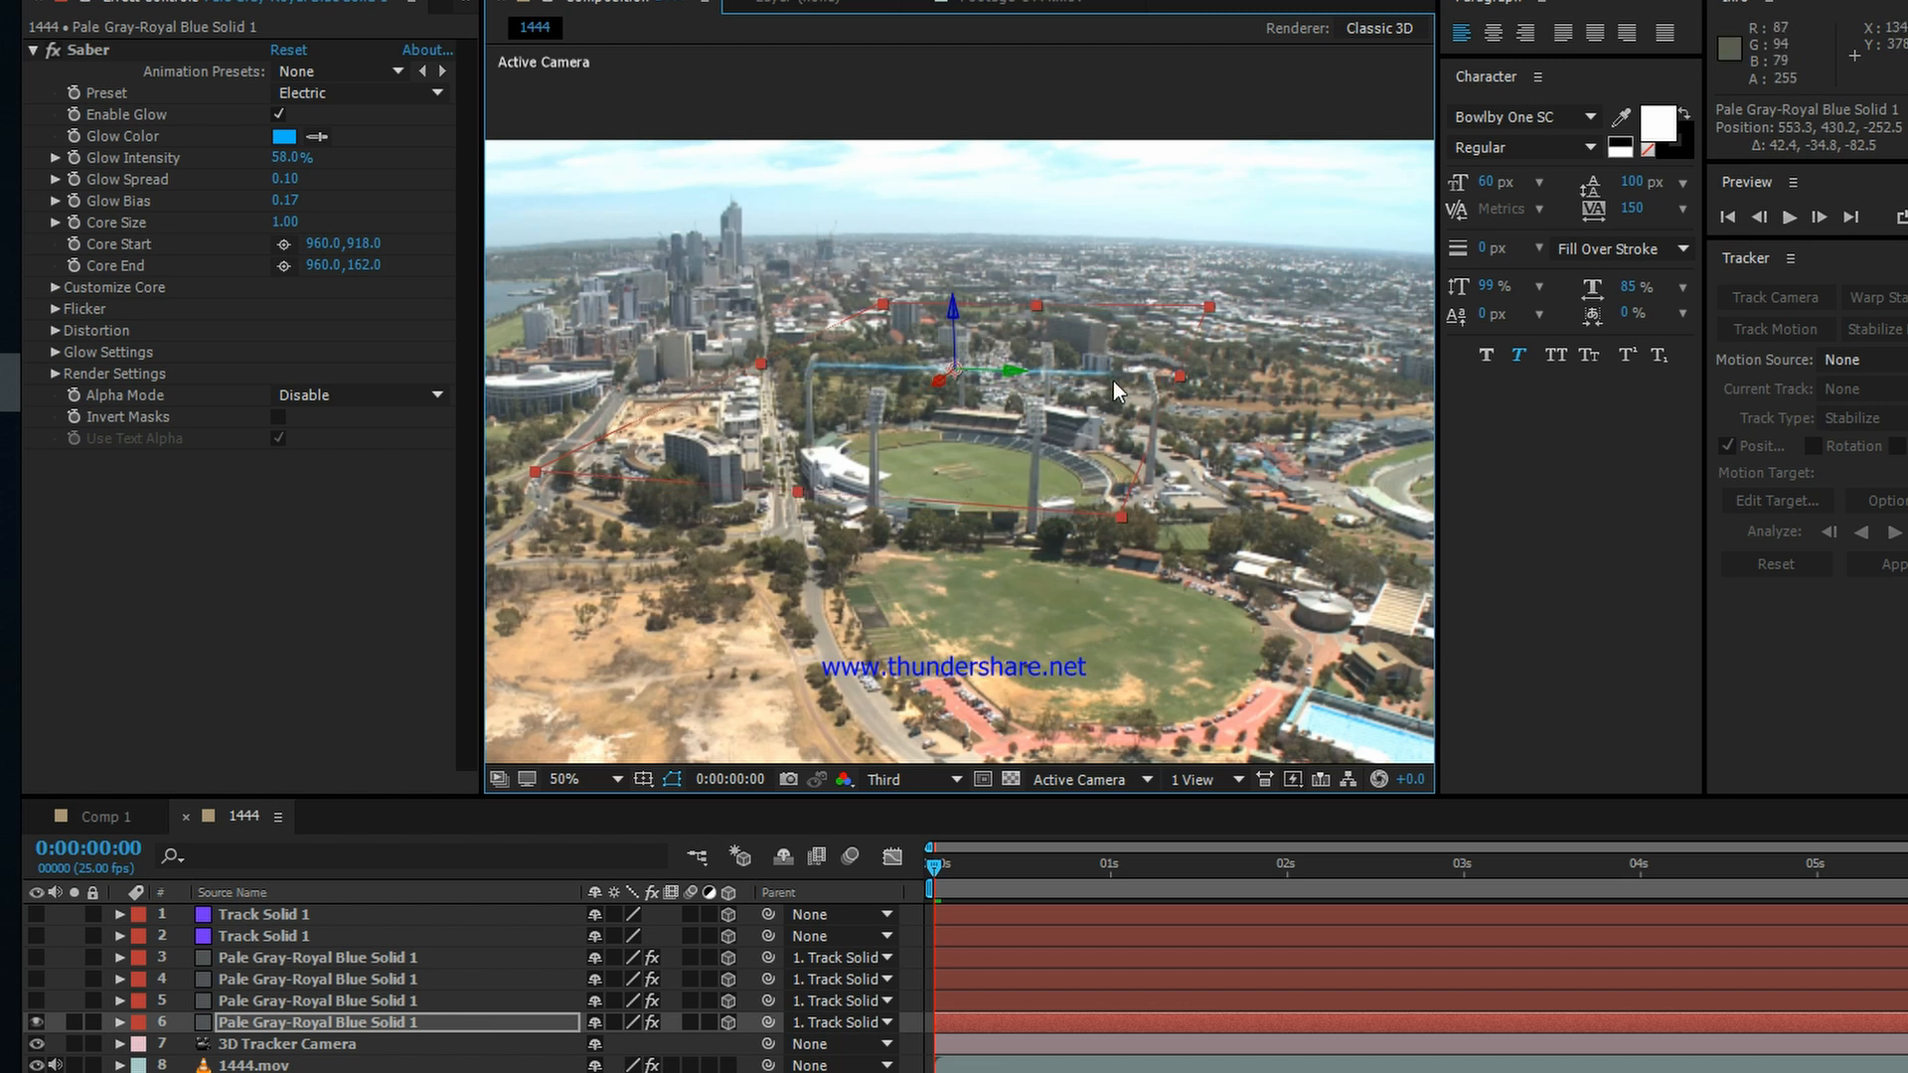
pyautogui.moveTo(1171, 380); pyautogui.dragTo(1168, 378)
pyautogui.moveTo(1123, 509)
pyautogui.mouseDown()
pyautogui.moveTo(1213, 507)
pyautogui.moveTo(1159, 513)
pyautogui.mouseUp()
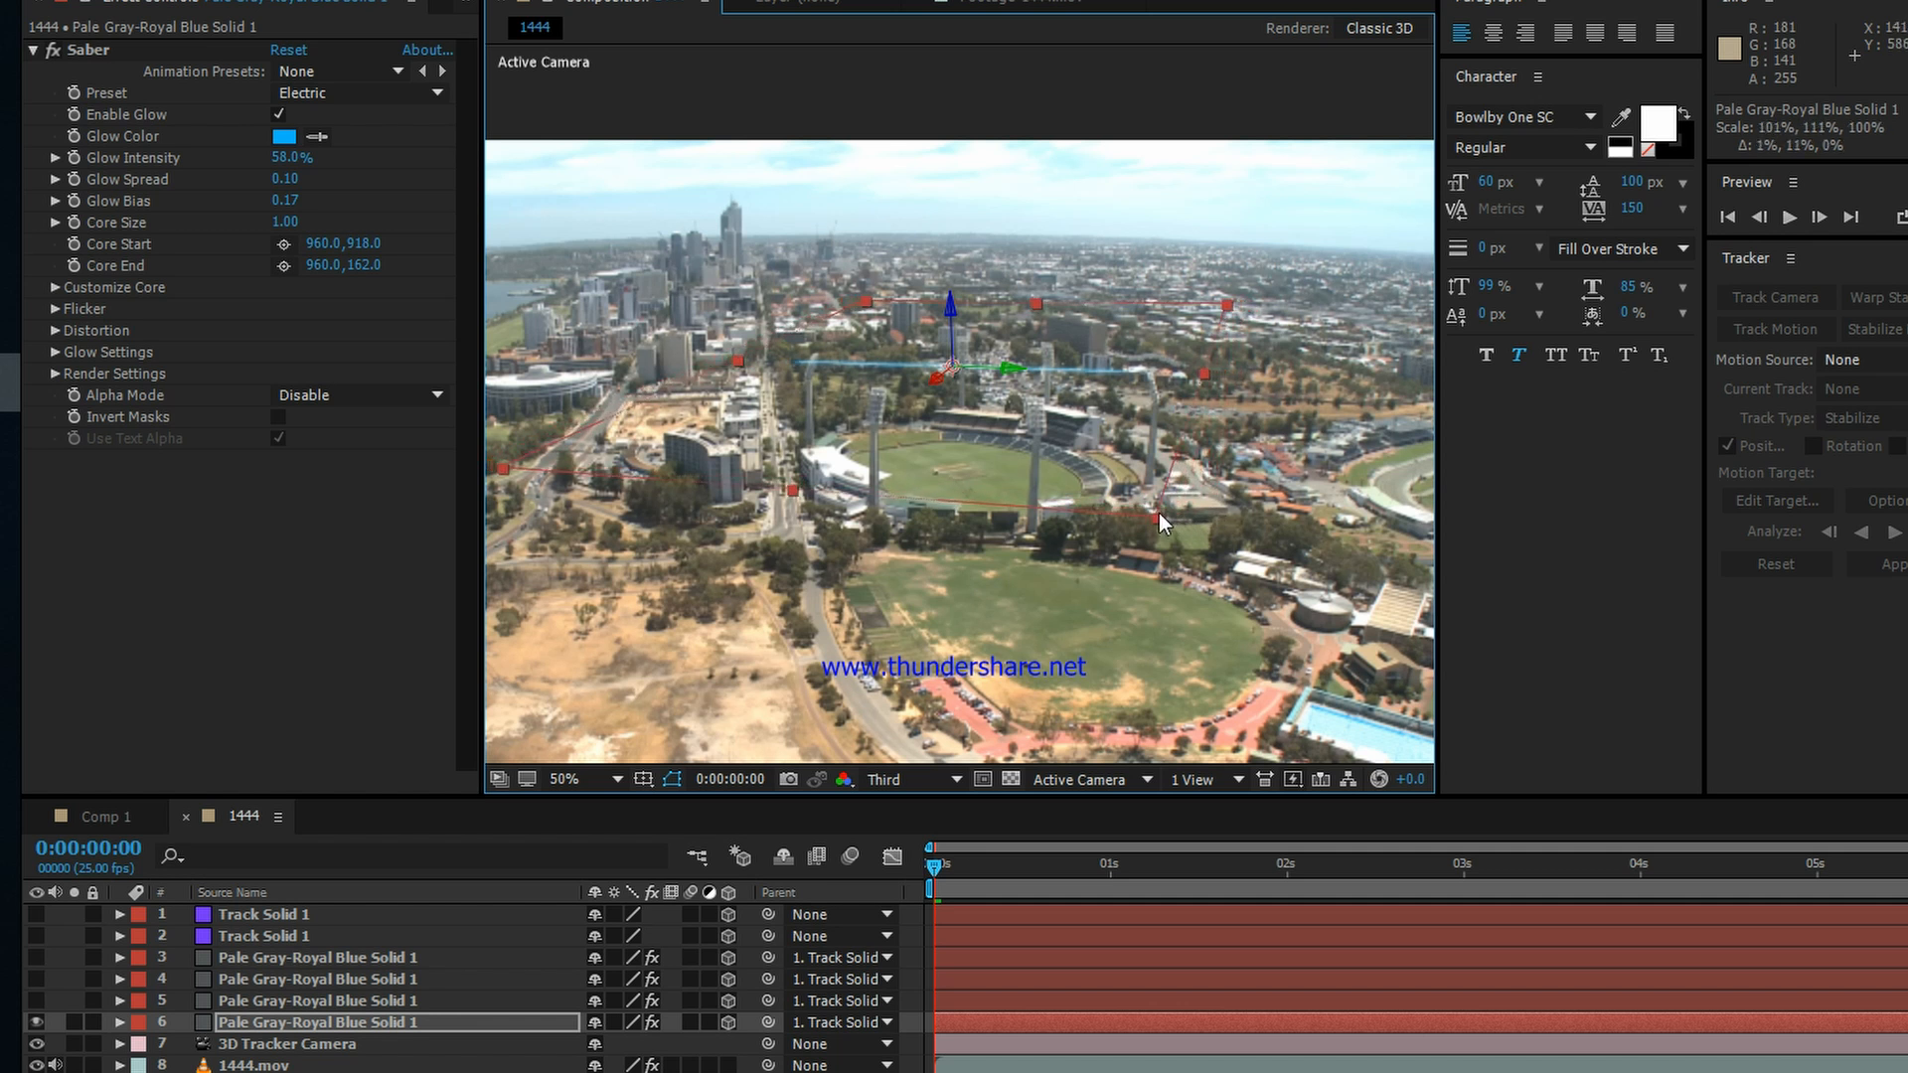
pyautogui.click(410, 1018)
# Step: Show the layer 5 glow solid, rotate it diagonally and position it above the near left floodlight tower at about 494.4, 434.1, -270.0
pyautogui.click(239, 1000)
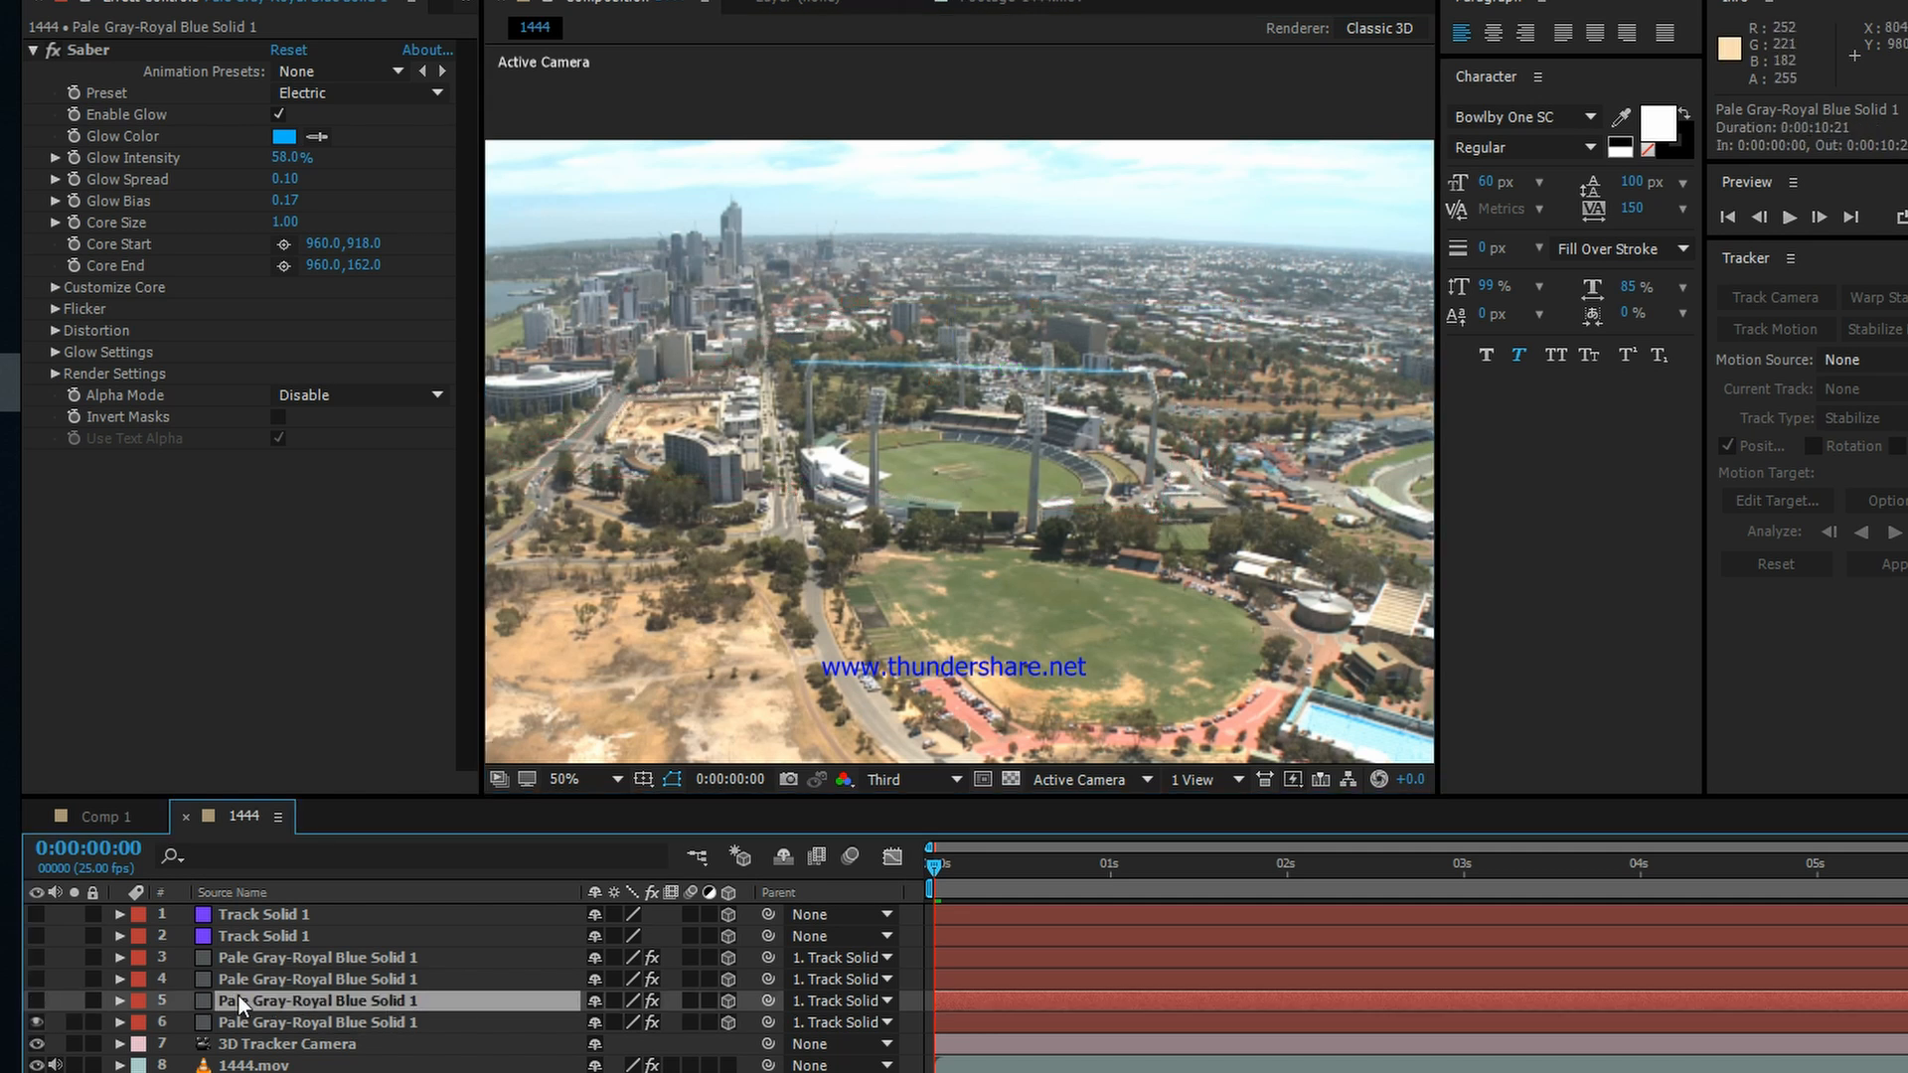
pyautogui.click(37, 999)
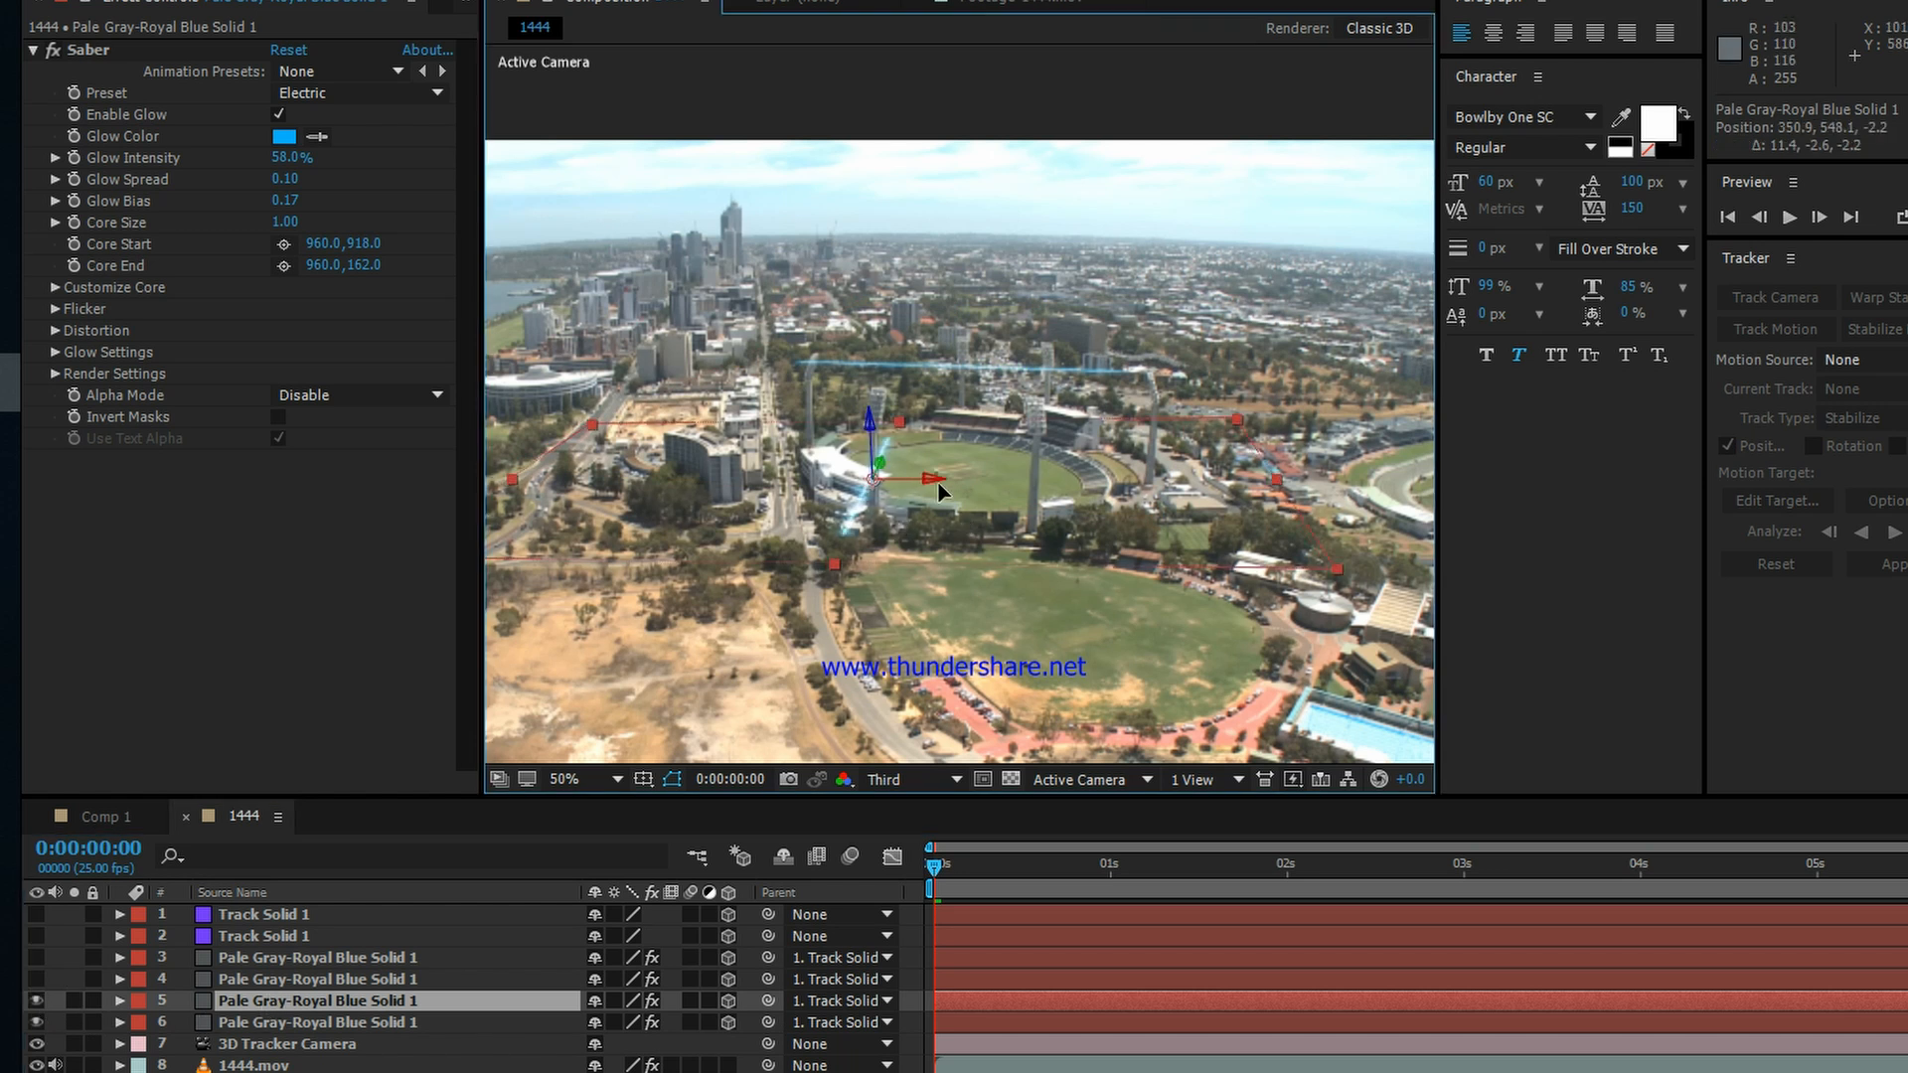
pyautogui.moveTo(963, 513); pyautogui.dragTo(966, 408)
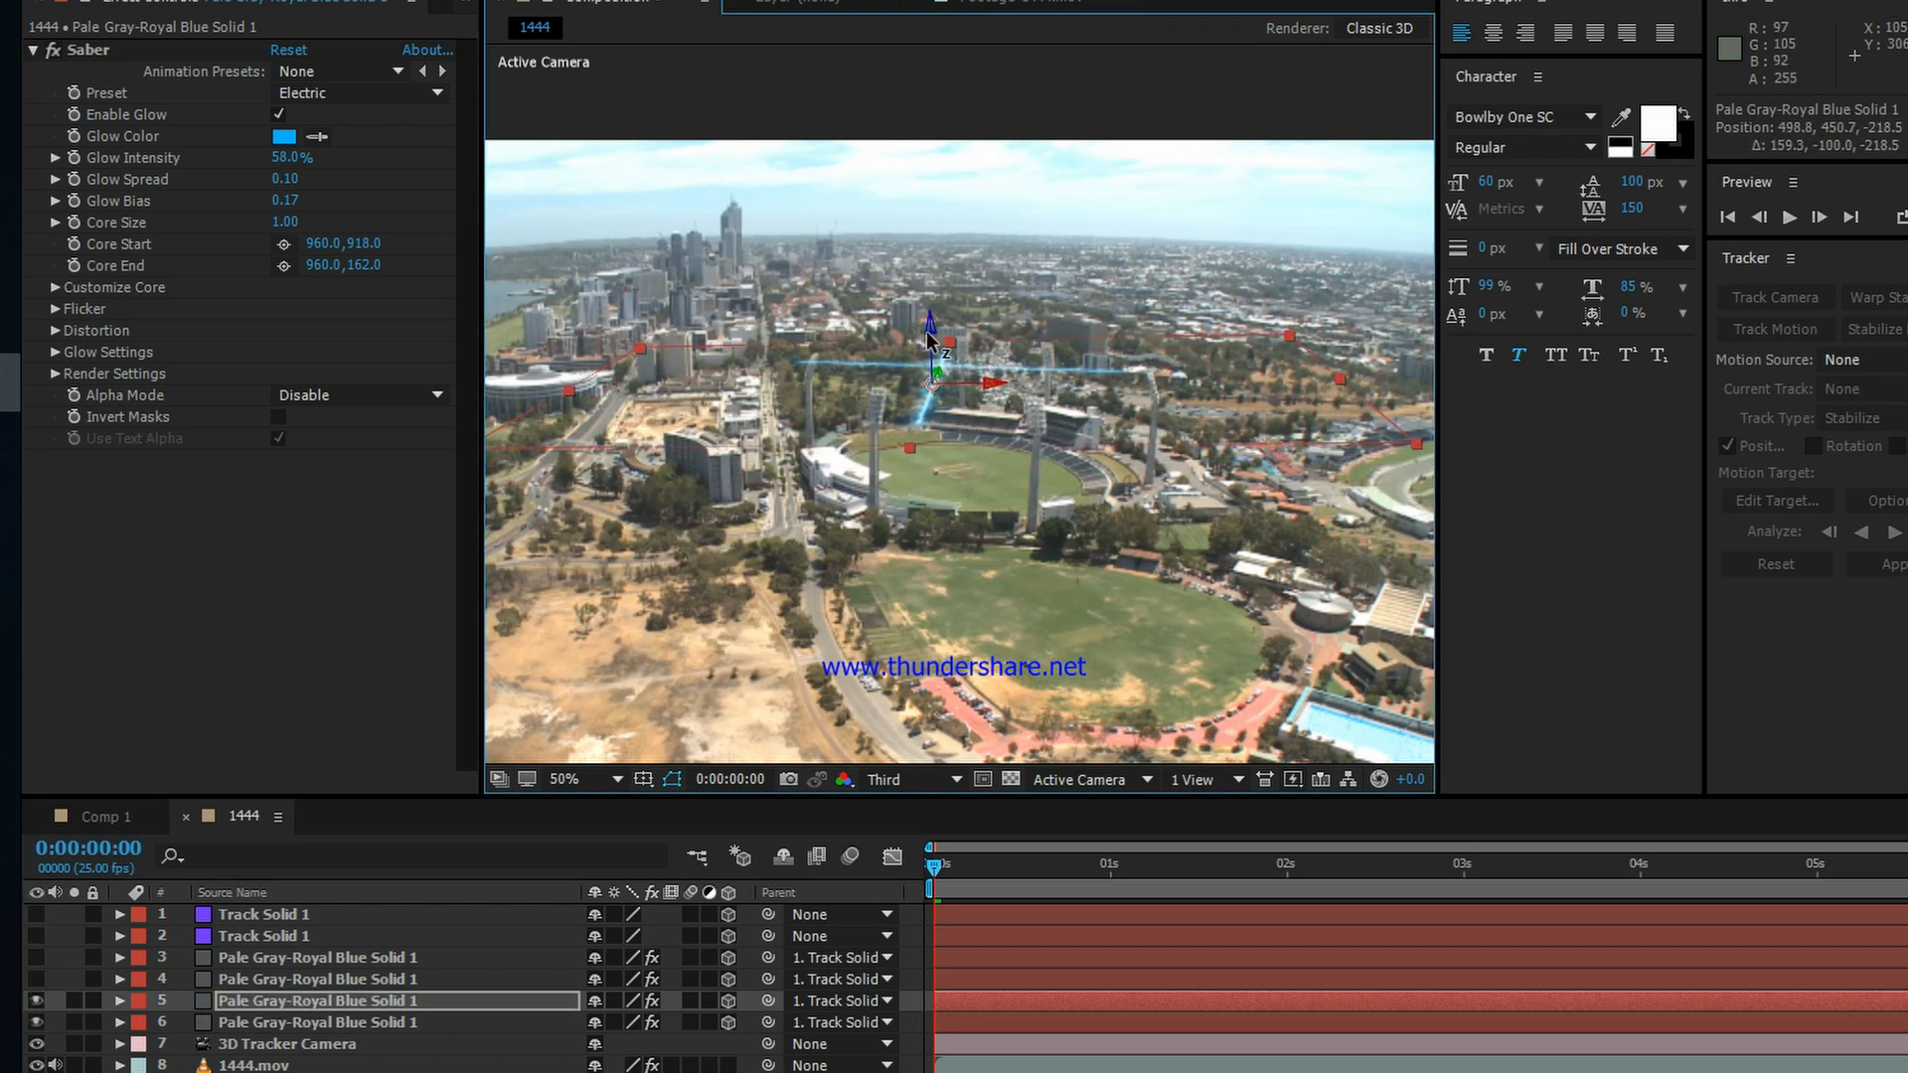
pyautogui.press('w')
pyautogui.moveTo(929, 318); pyautogui.dragTo(1029, 409)
pyautogui.scroll(2, 1001, 332)
pyautogui.moveTo(934, 483); pyautogui.dragTo(934, 429)
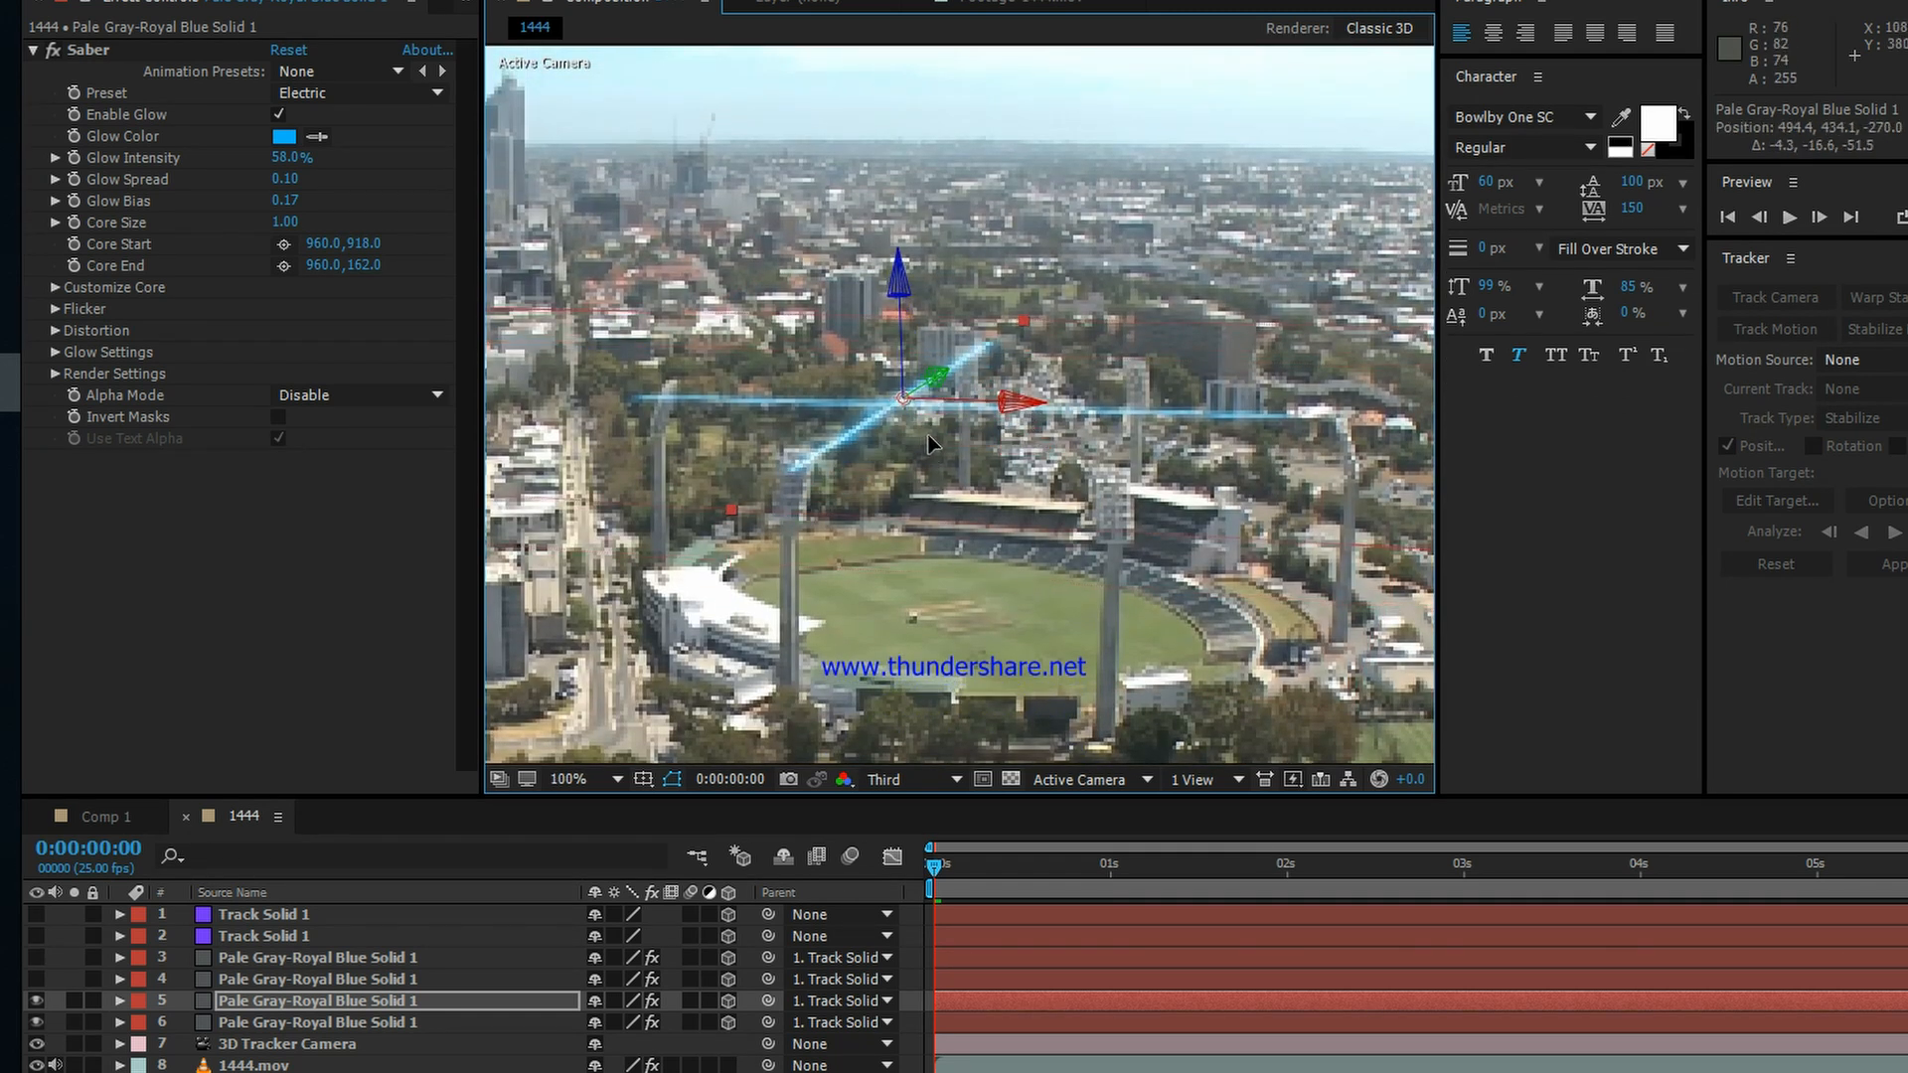
# Step: Scale the diagonal glow beam to about 95%, 71% and fine-tune its placement against the floodlight towers
pyautogui.scroll(-2, 1000, 359)
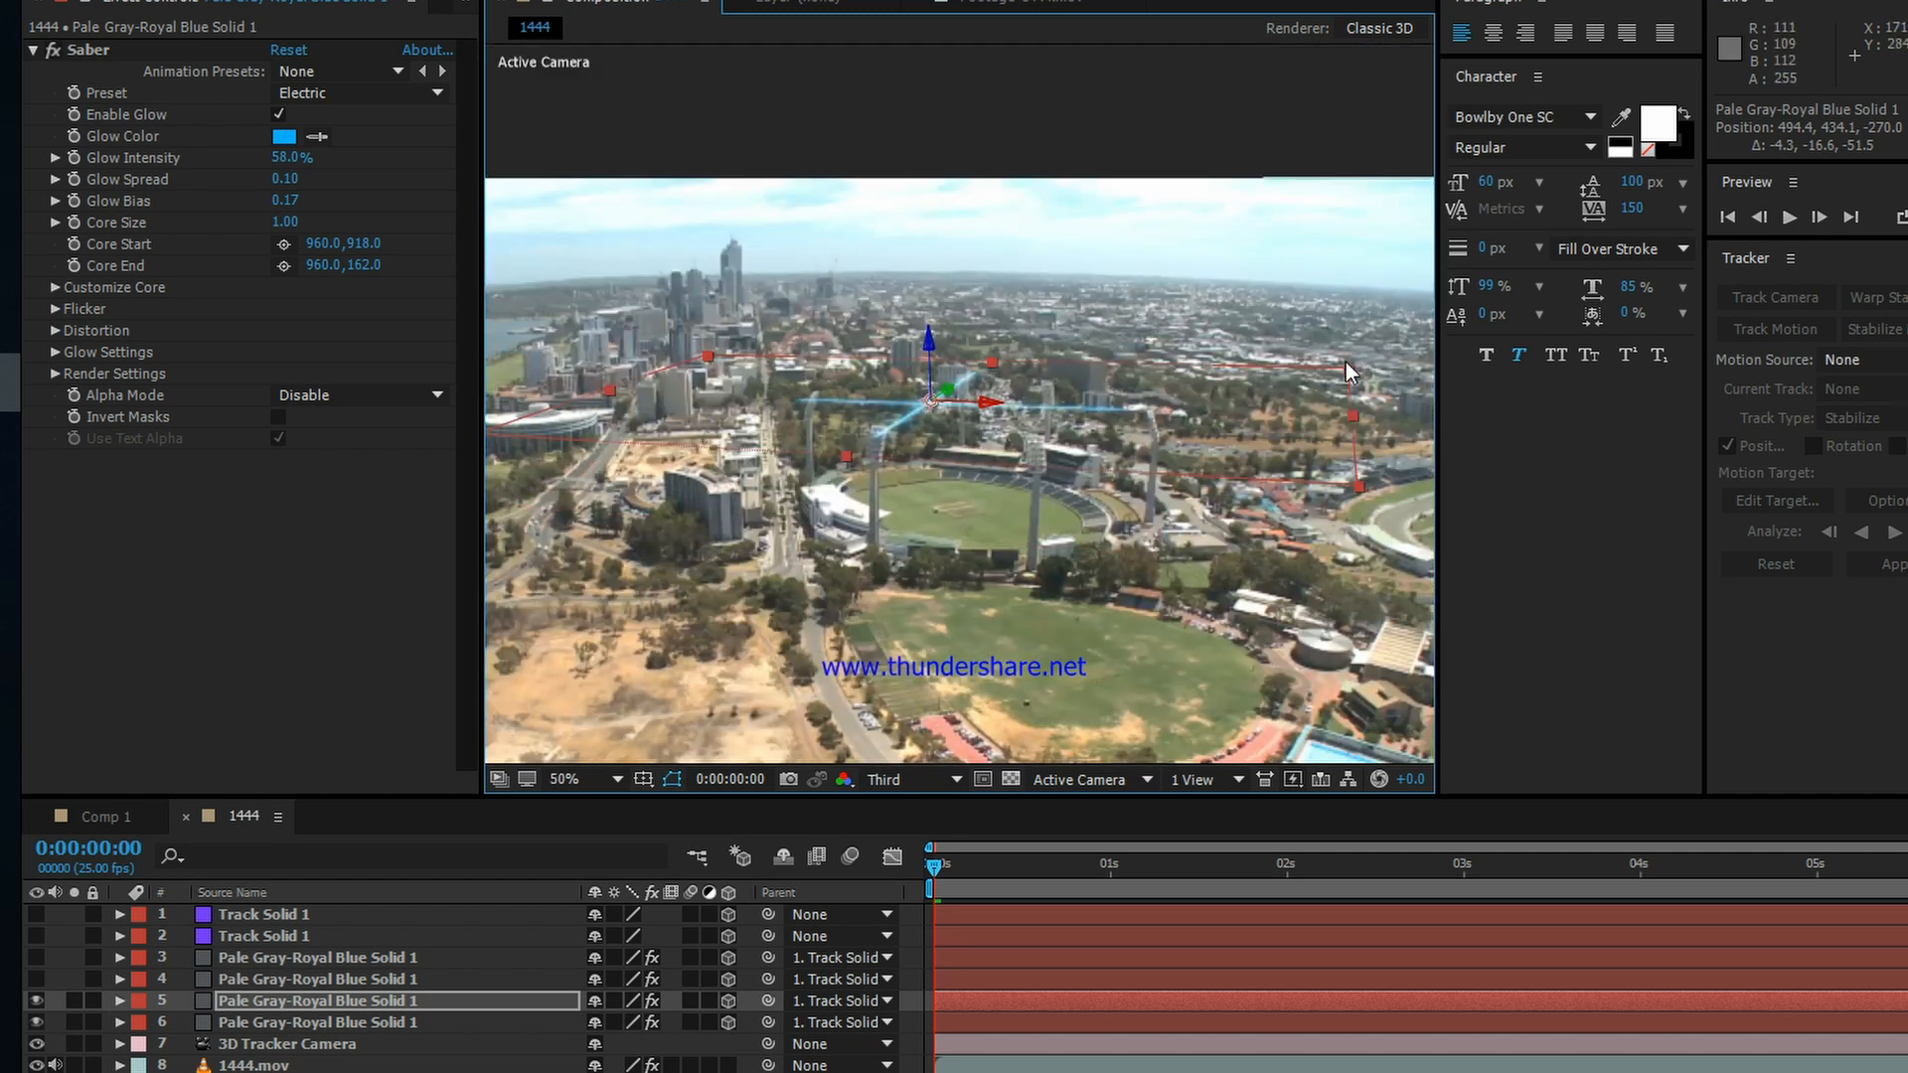
pyautogui.moveTo(1347, 367); pyautogui.dragTo(1330, 395)
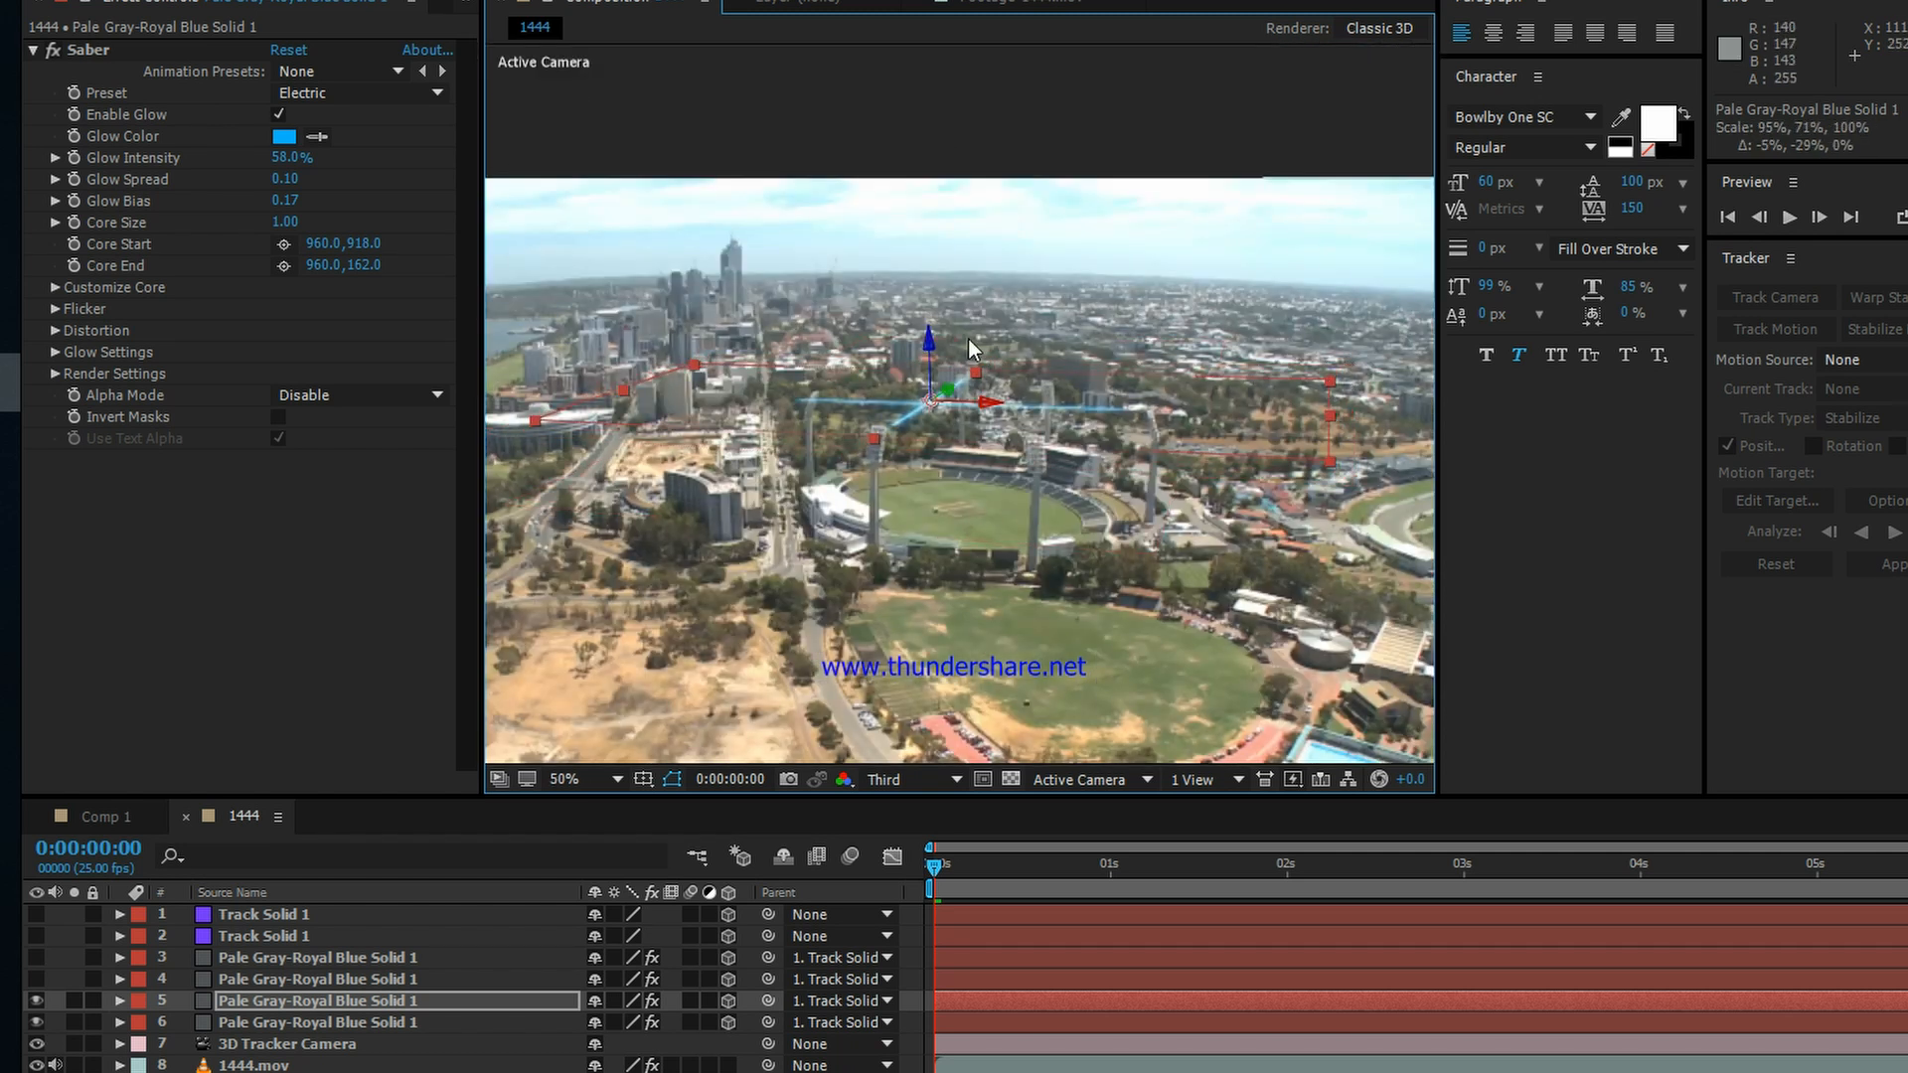
pyautogui.scroll(2, 968, 338)
pyautogui.moveTo(897, 284); pyautogui.dragTo(889, 320)
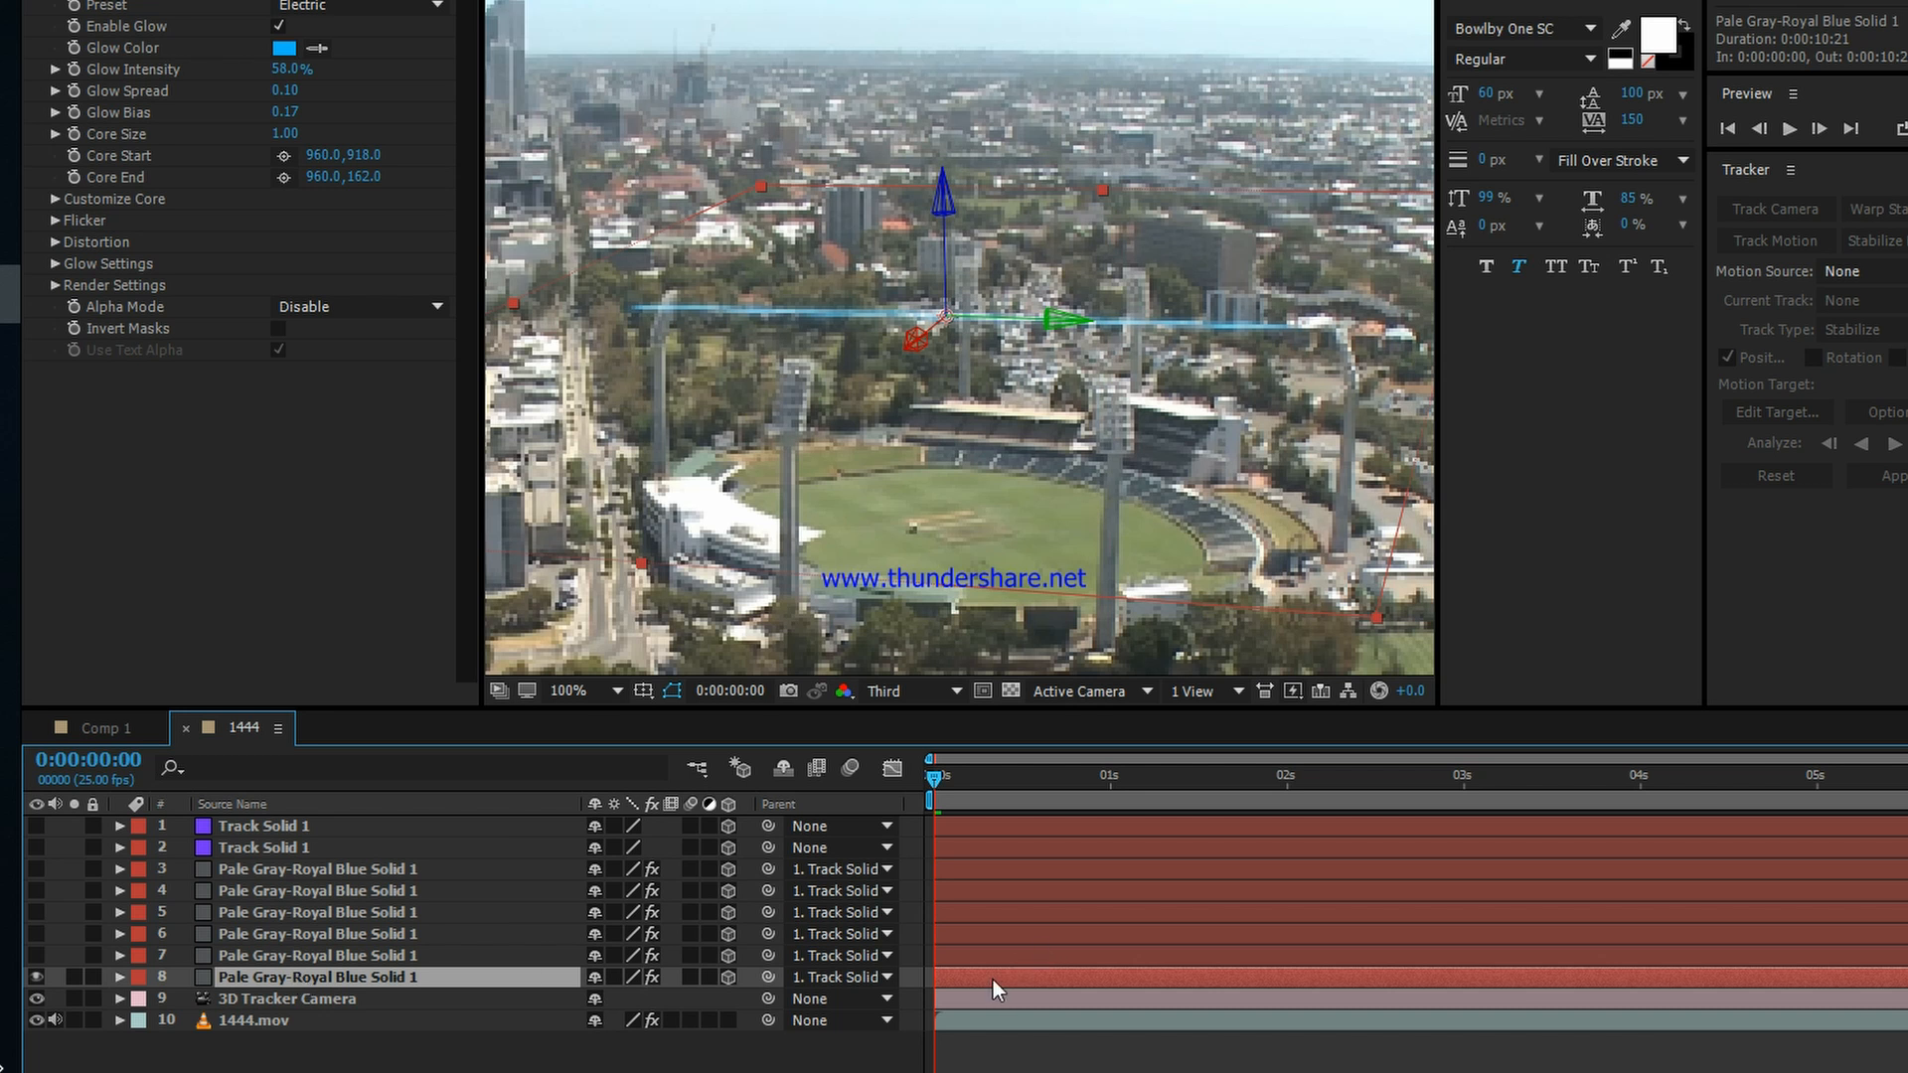
# Step: Keyframe Saber's Core Start and Core End on the layer 8 glow solid and shift both keyframes to frame 11
pyautogui.click(74, 178)
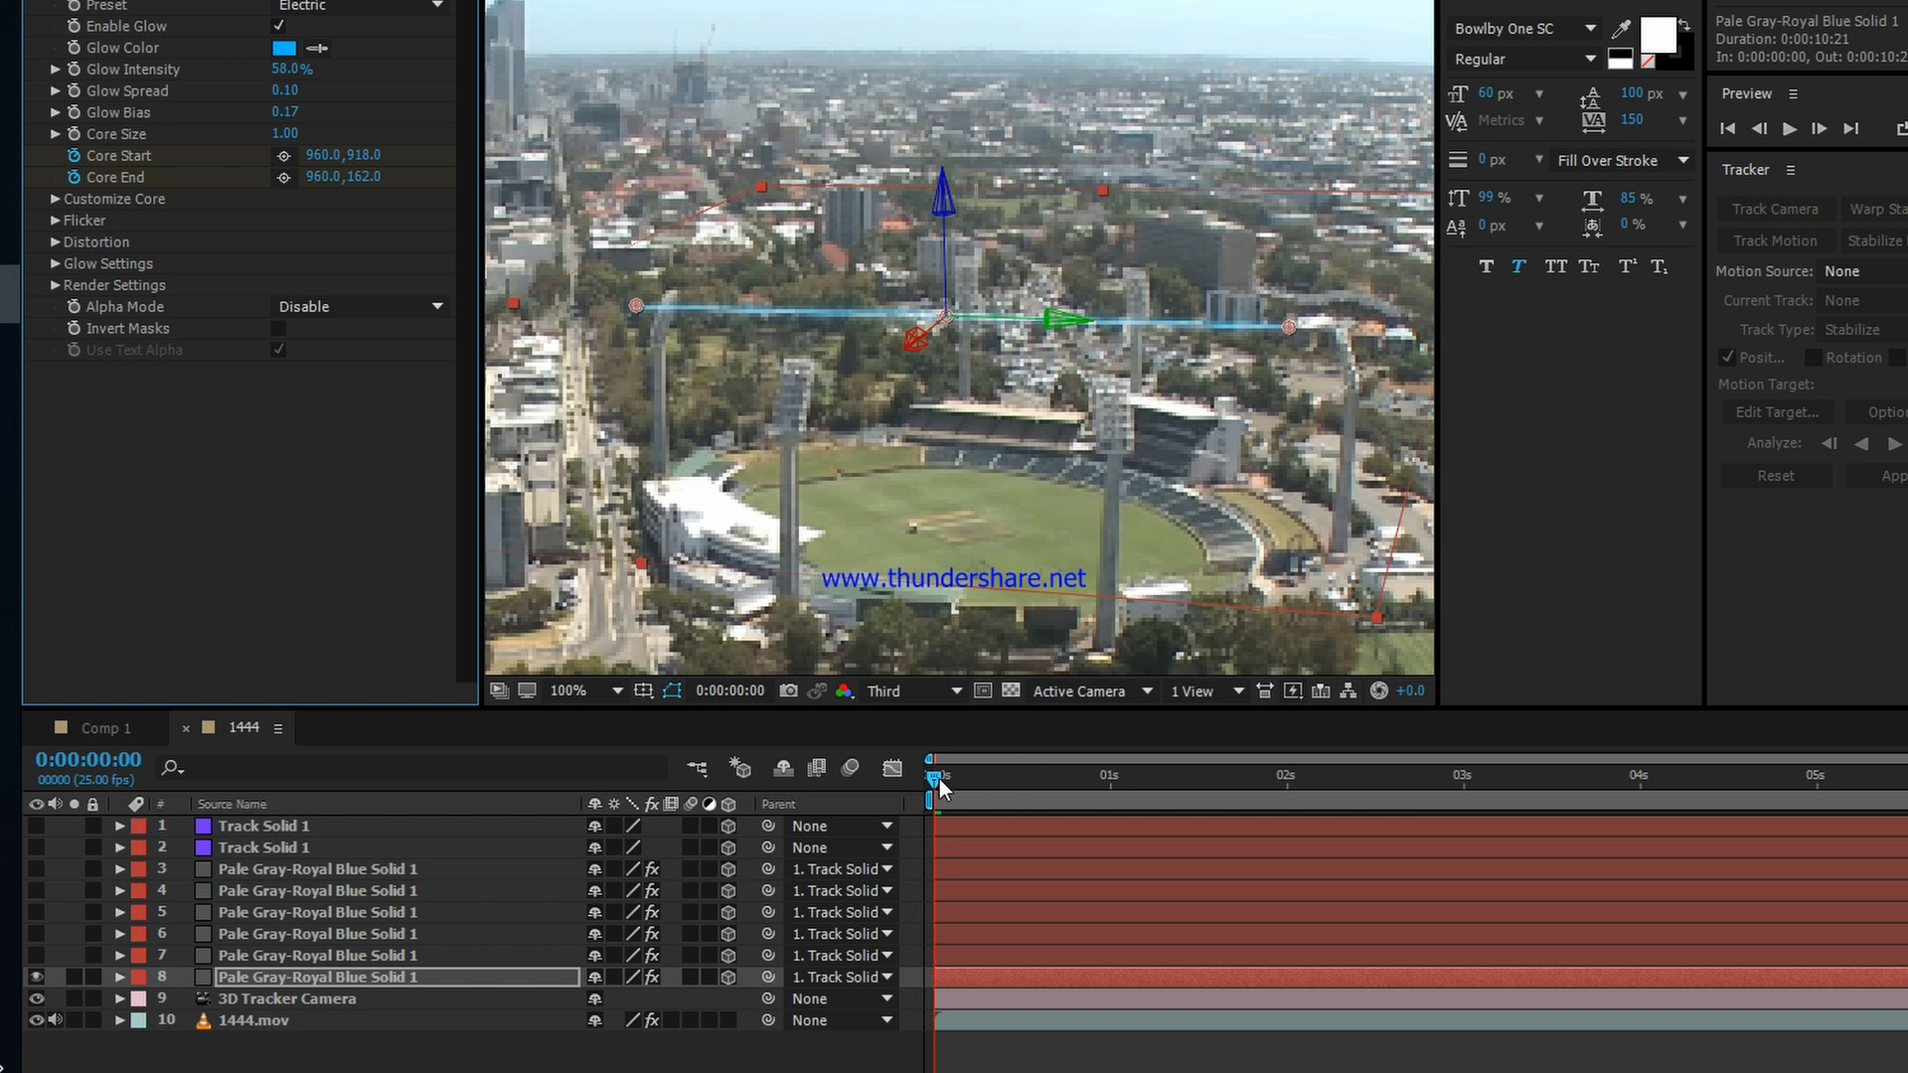
pyautogui.click(997, 974)
pyautogui.press('u')
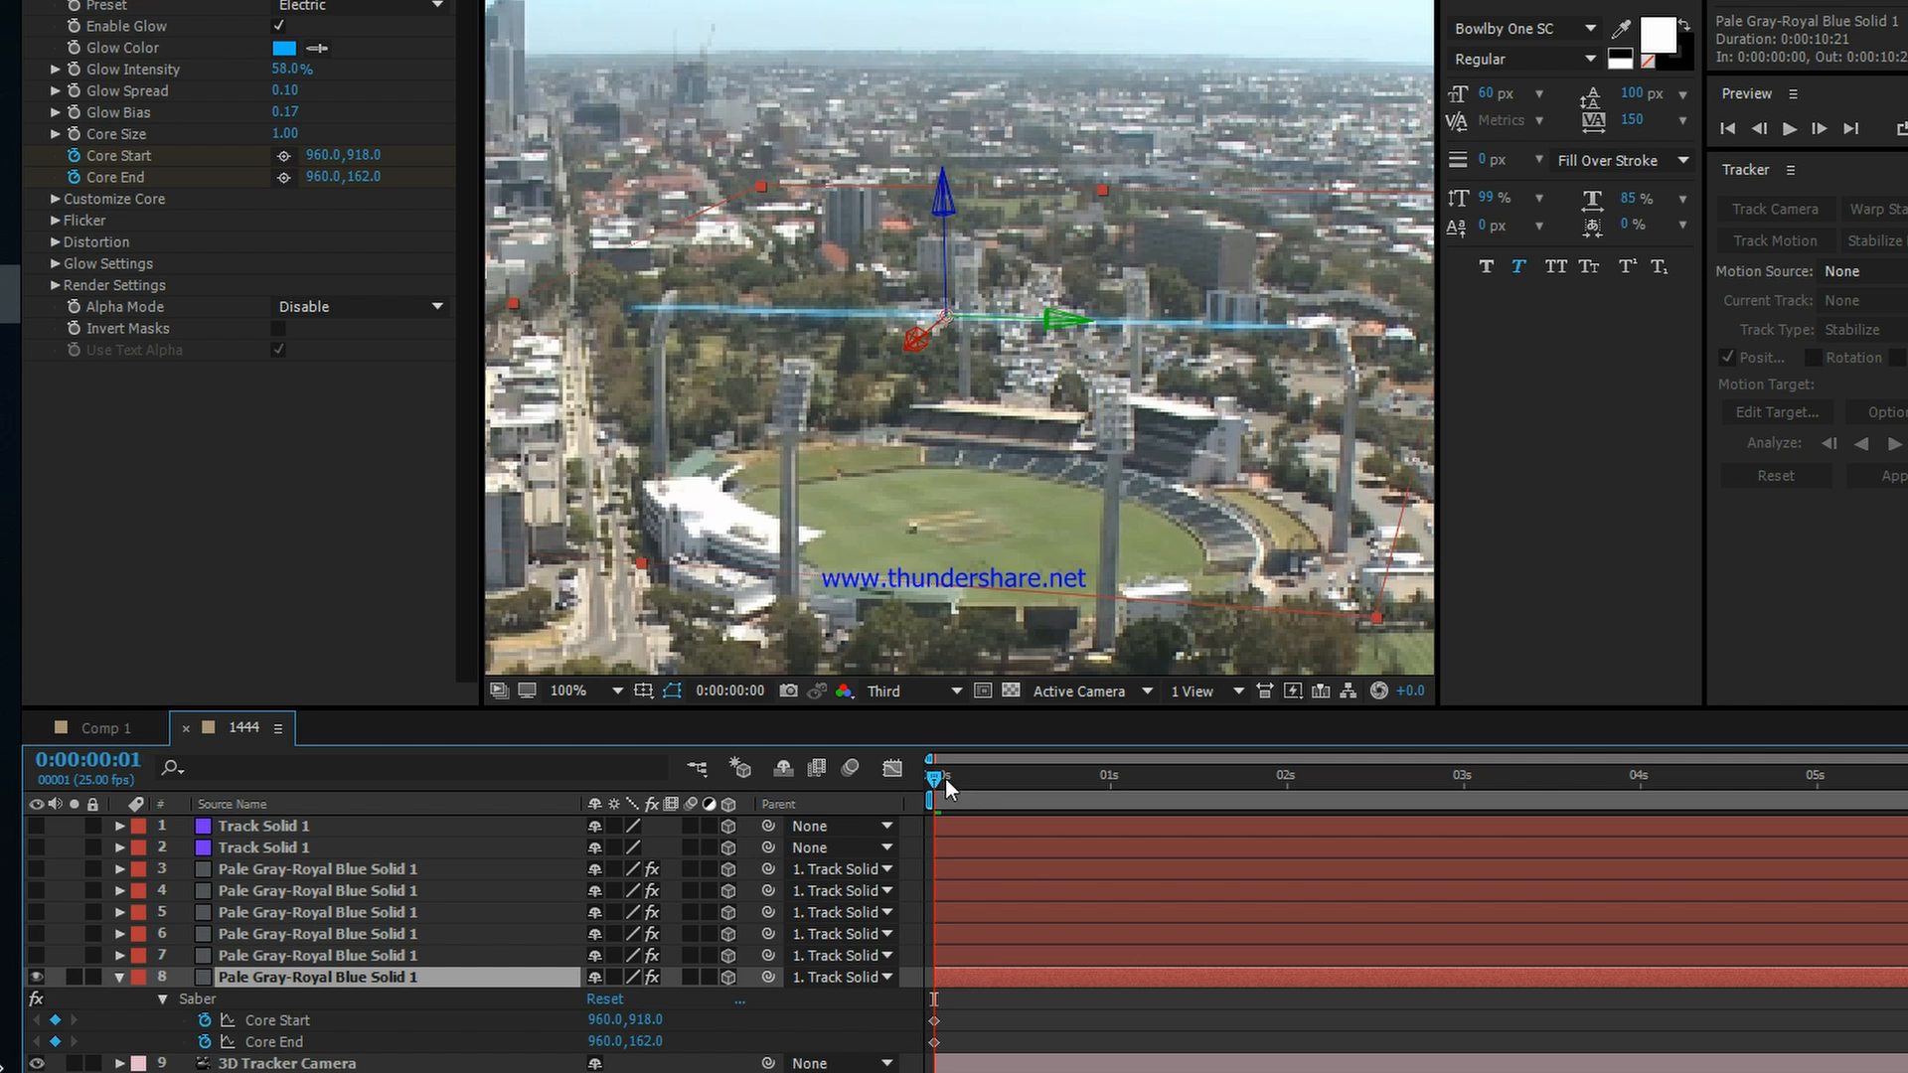
pyautogui.moveTo(945, 778); pyautogui.dragTo(888, 771)
pyautogui.moveTo(959, 1019); pyautogui.dragTo(1015, 1044)
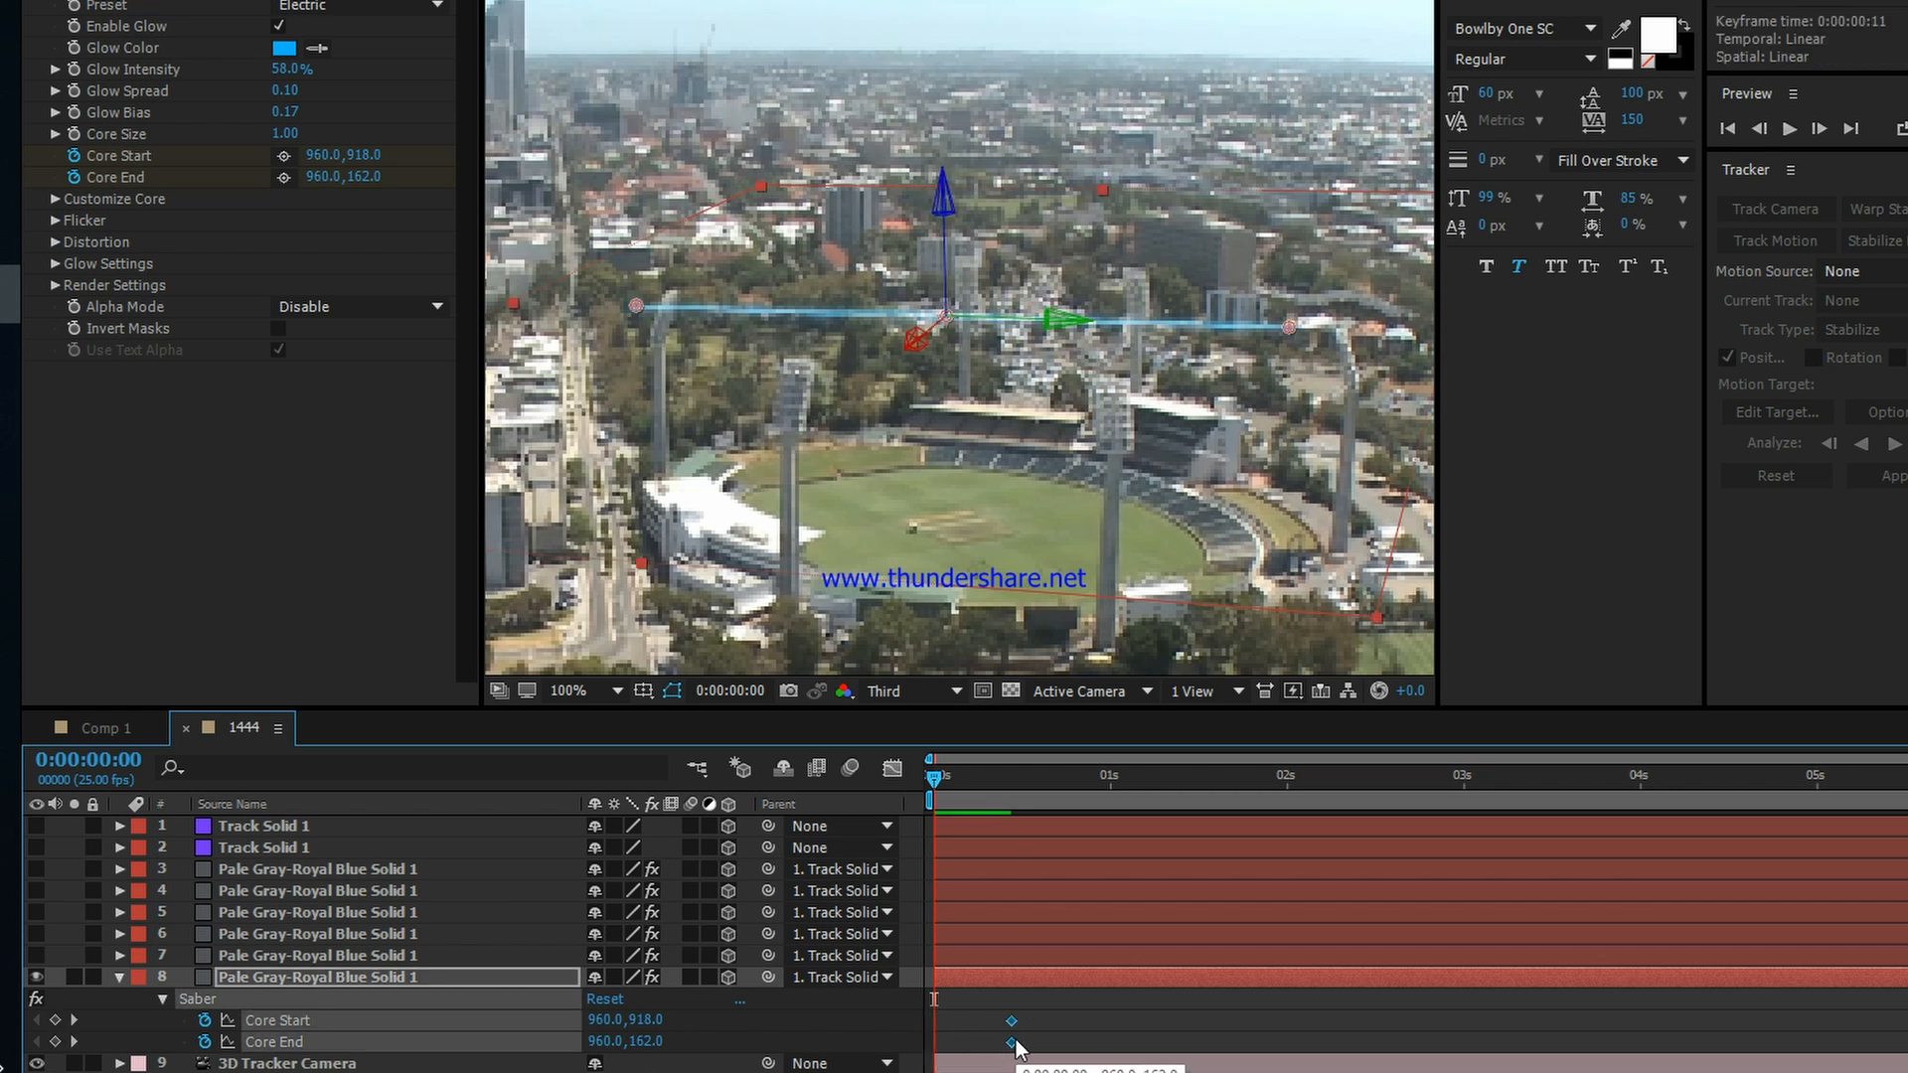
# Step: At the first frame, set Core Start to about 960, 881 and Core End to about 954.2, 865.7 at the left tower
pyautogui.click(975, 984)
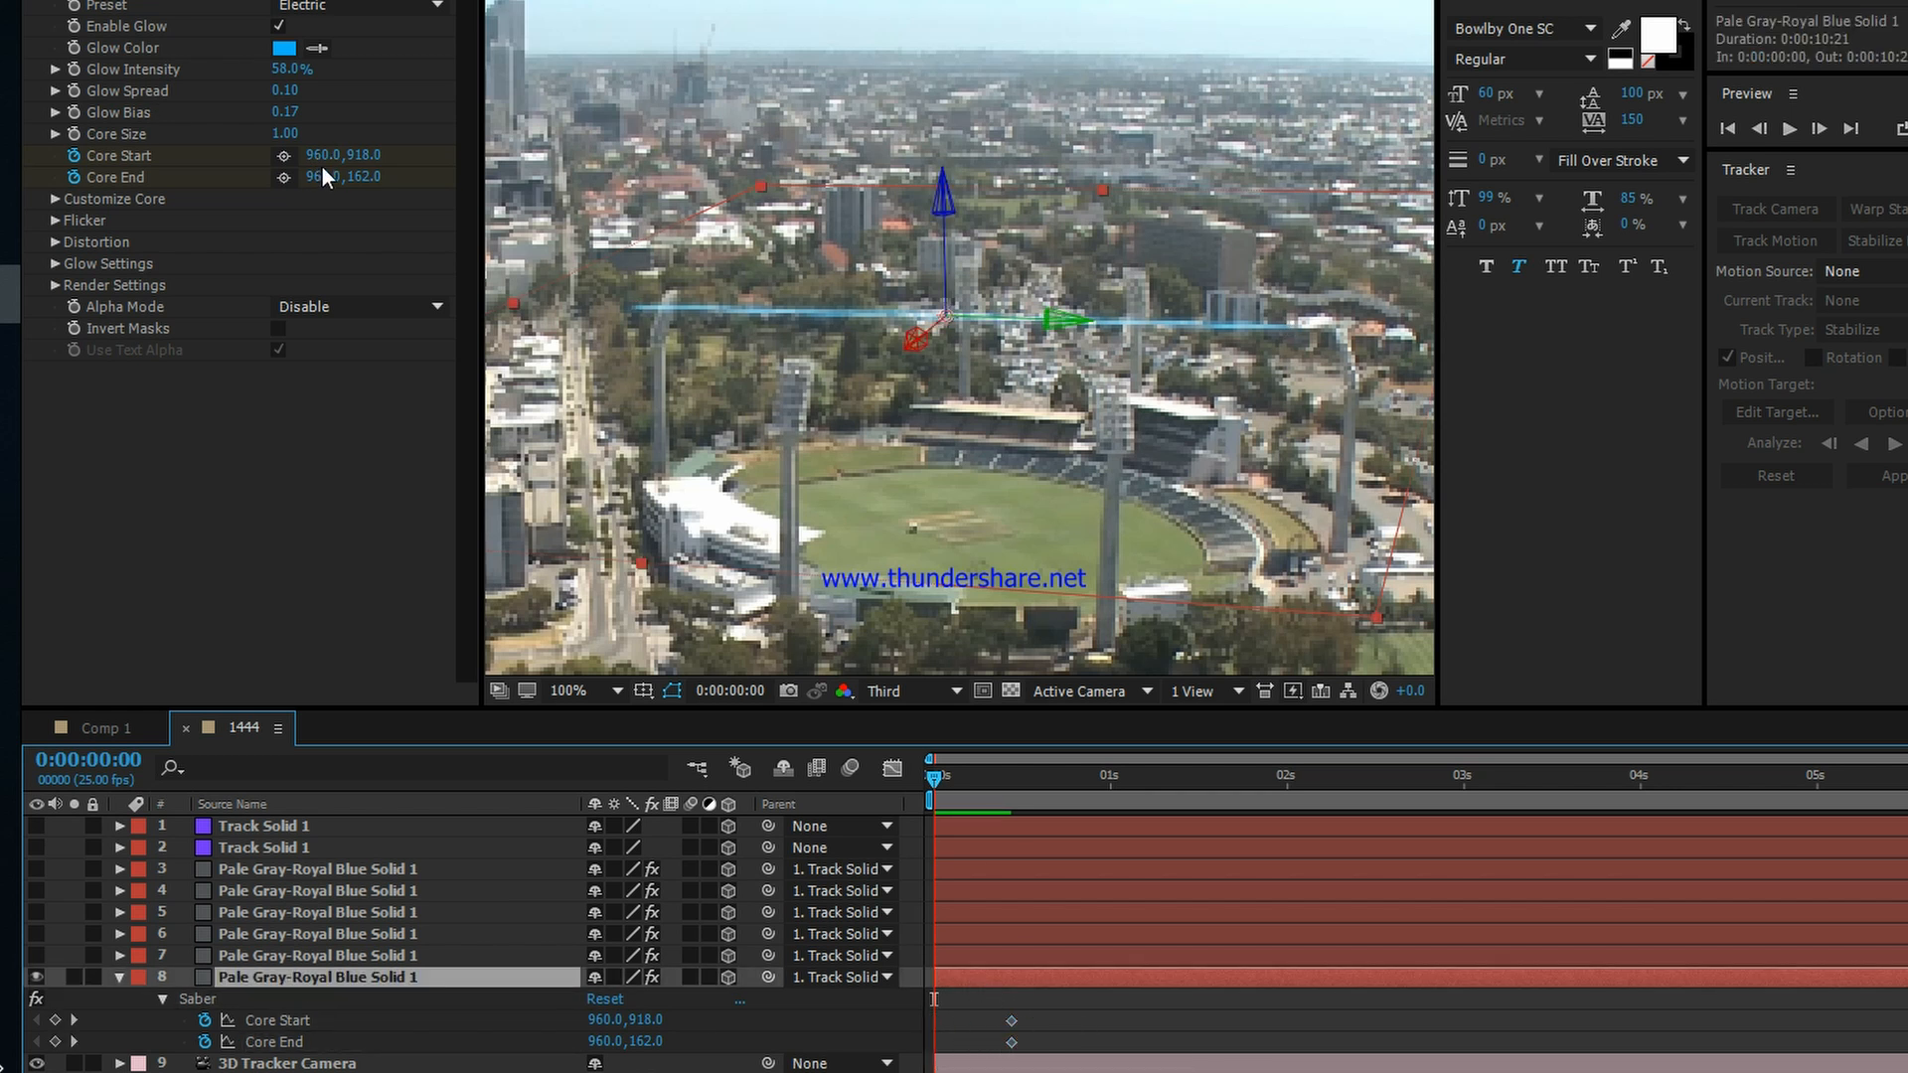
pyautogui.moveTo(350, 156); pyautogui.dragTo(304, 156)
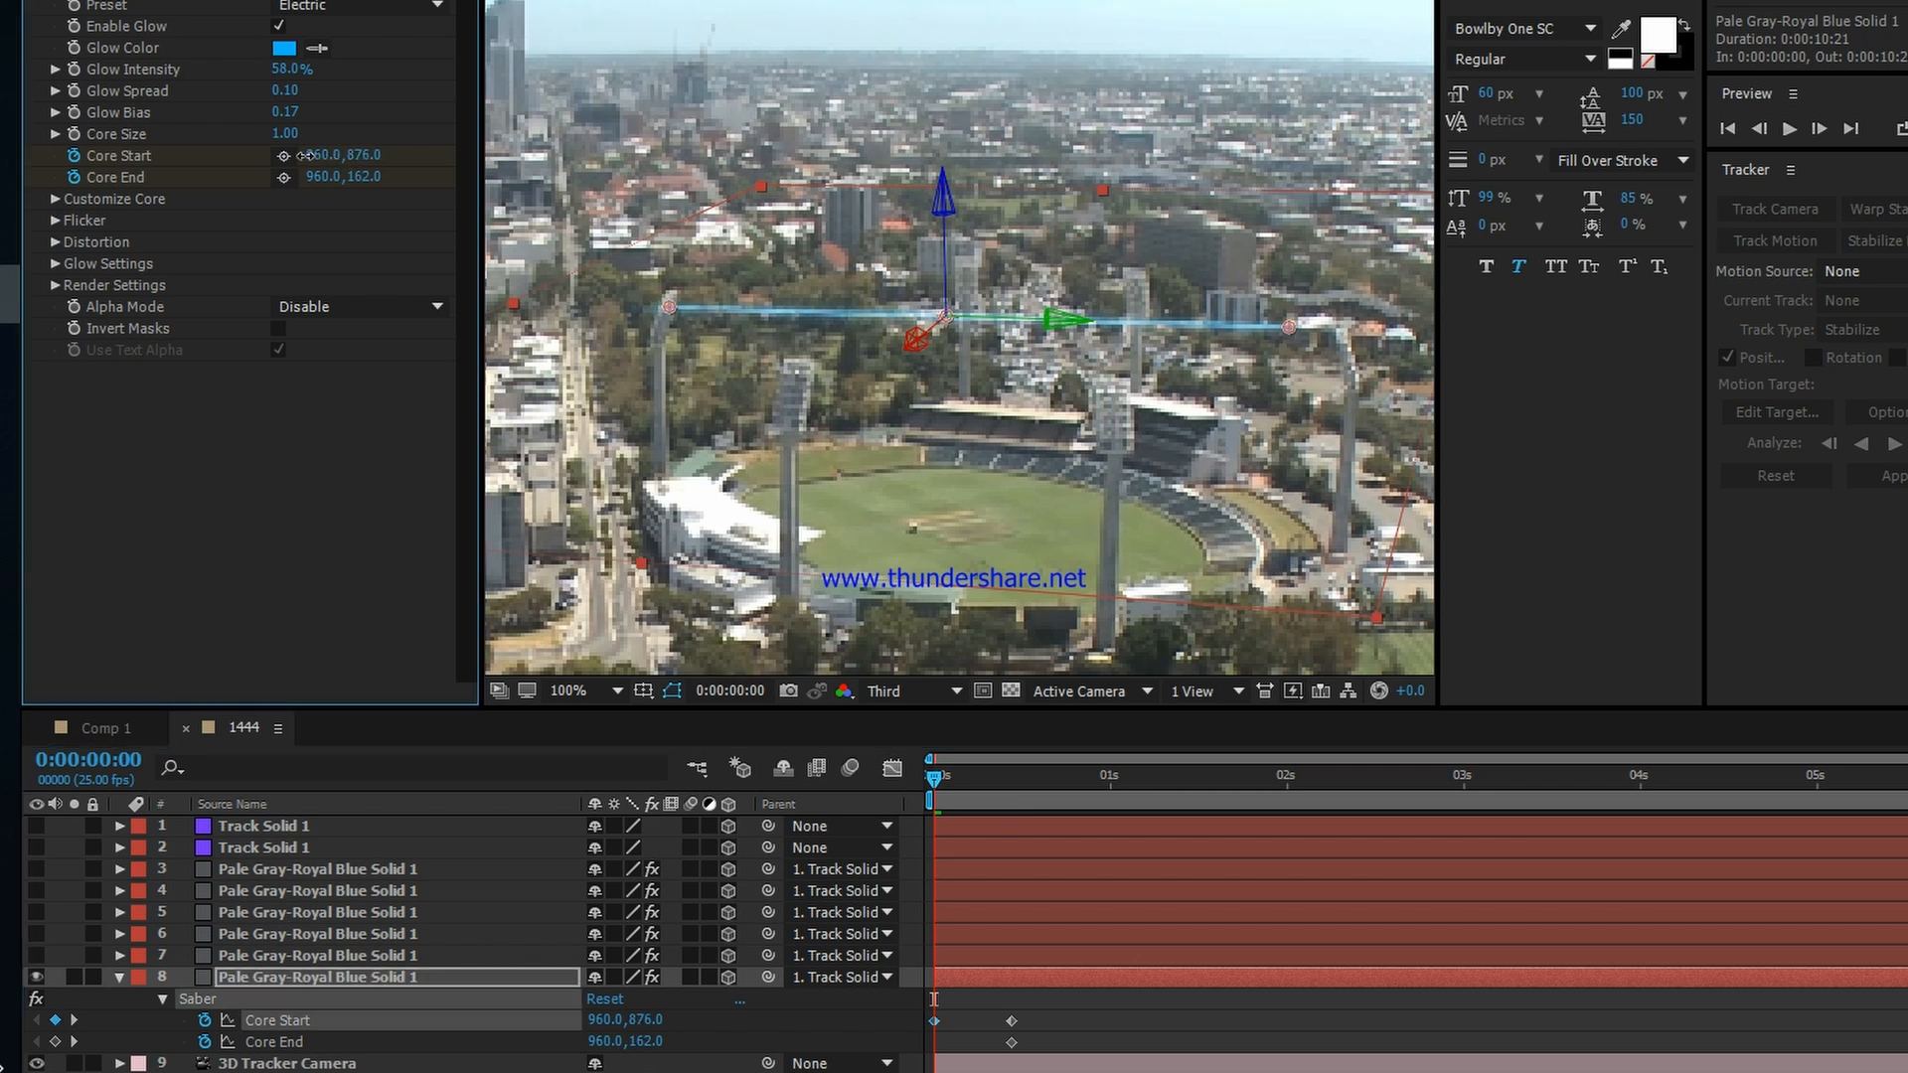
pyautogui.moveTo(1268, 330); pyautogui.dragTo(671, 306)
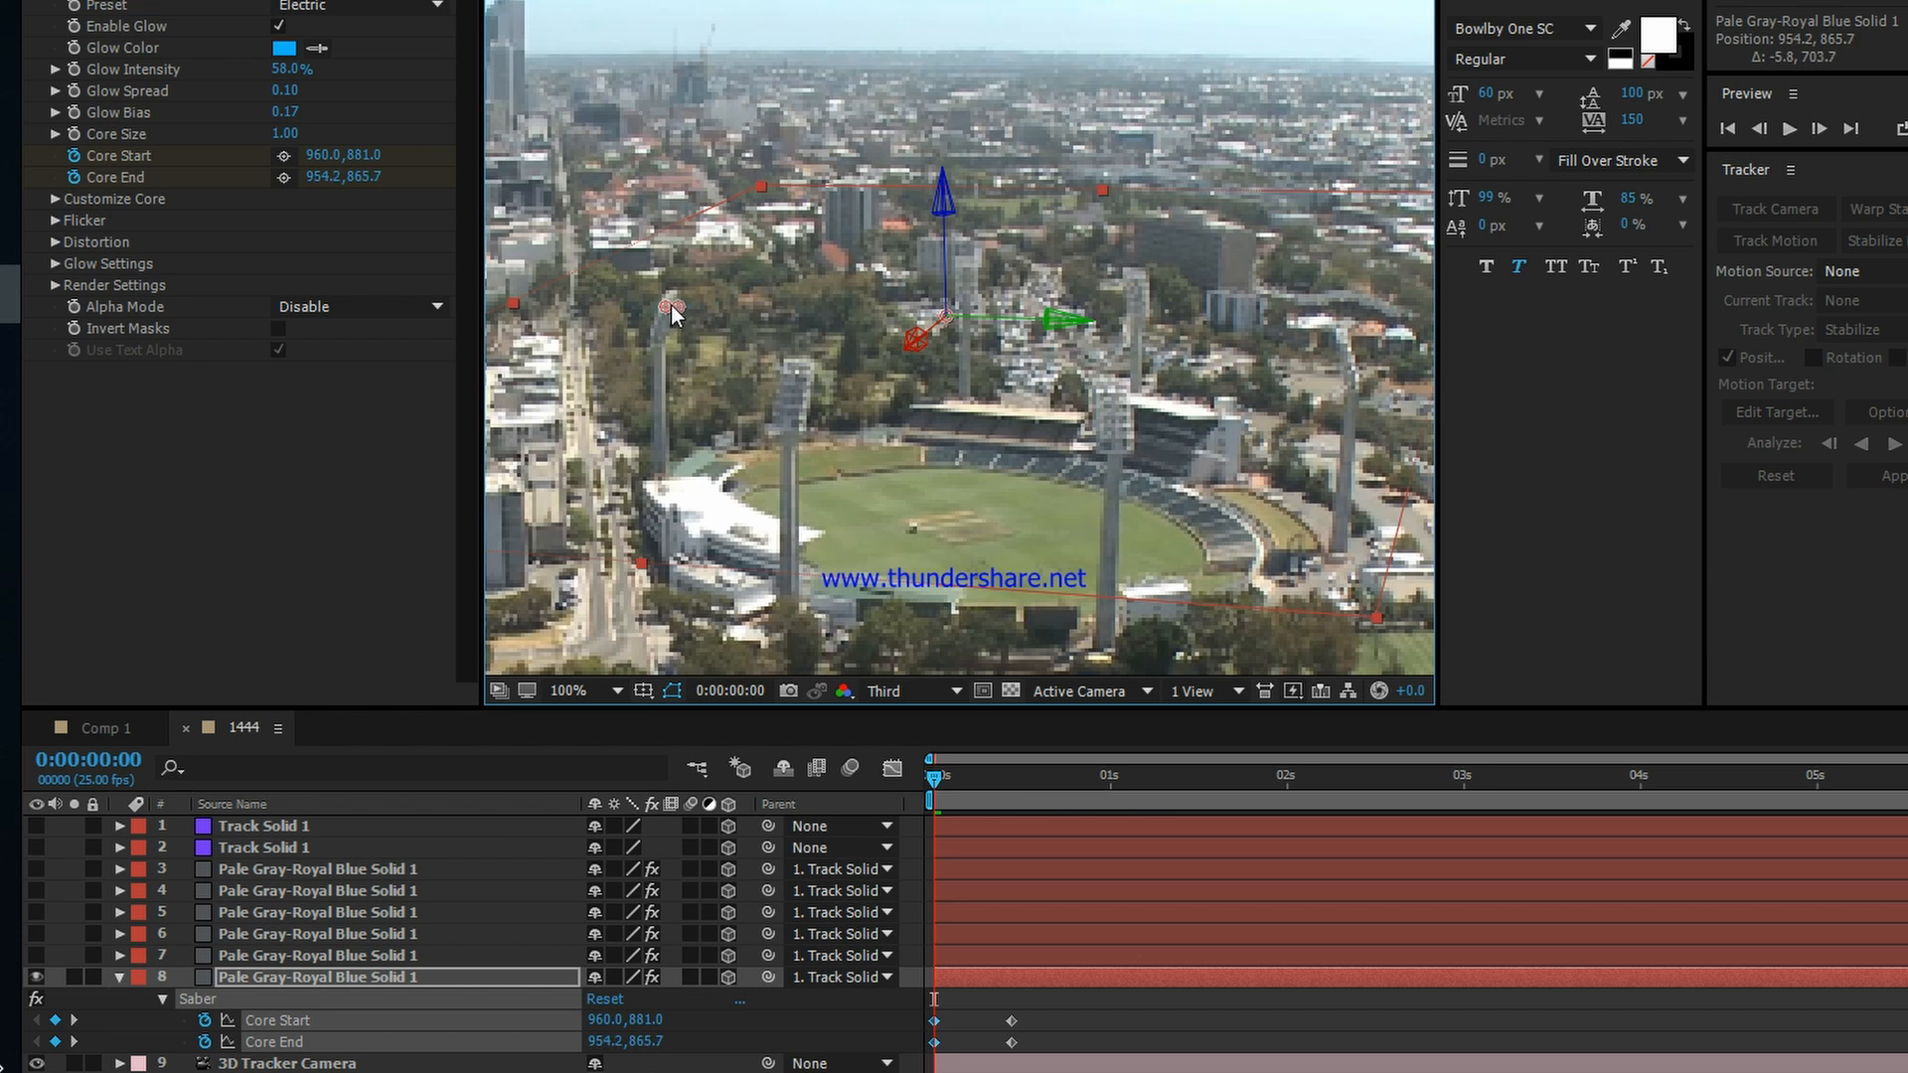
# Step: Fine-tune layer 8's Core End to about 946.8, 868.5 at the first frame so the beam starts collapsed at the left tower
pyautogui.moveTo(932, 779)
pyautogui.mouseDown()
pyautogui.moveTo(1092, 781)
pyautogui.moveTo(869, 789)
pyautogui.moveTo(1064, 791)
pyautogui.moveTo(934, 803)
pyautogui.mouseUp()
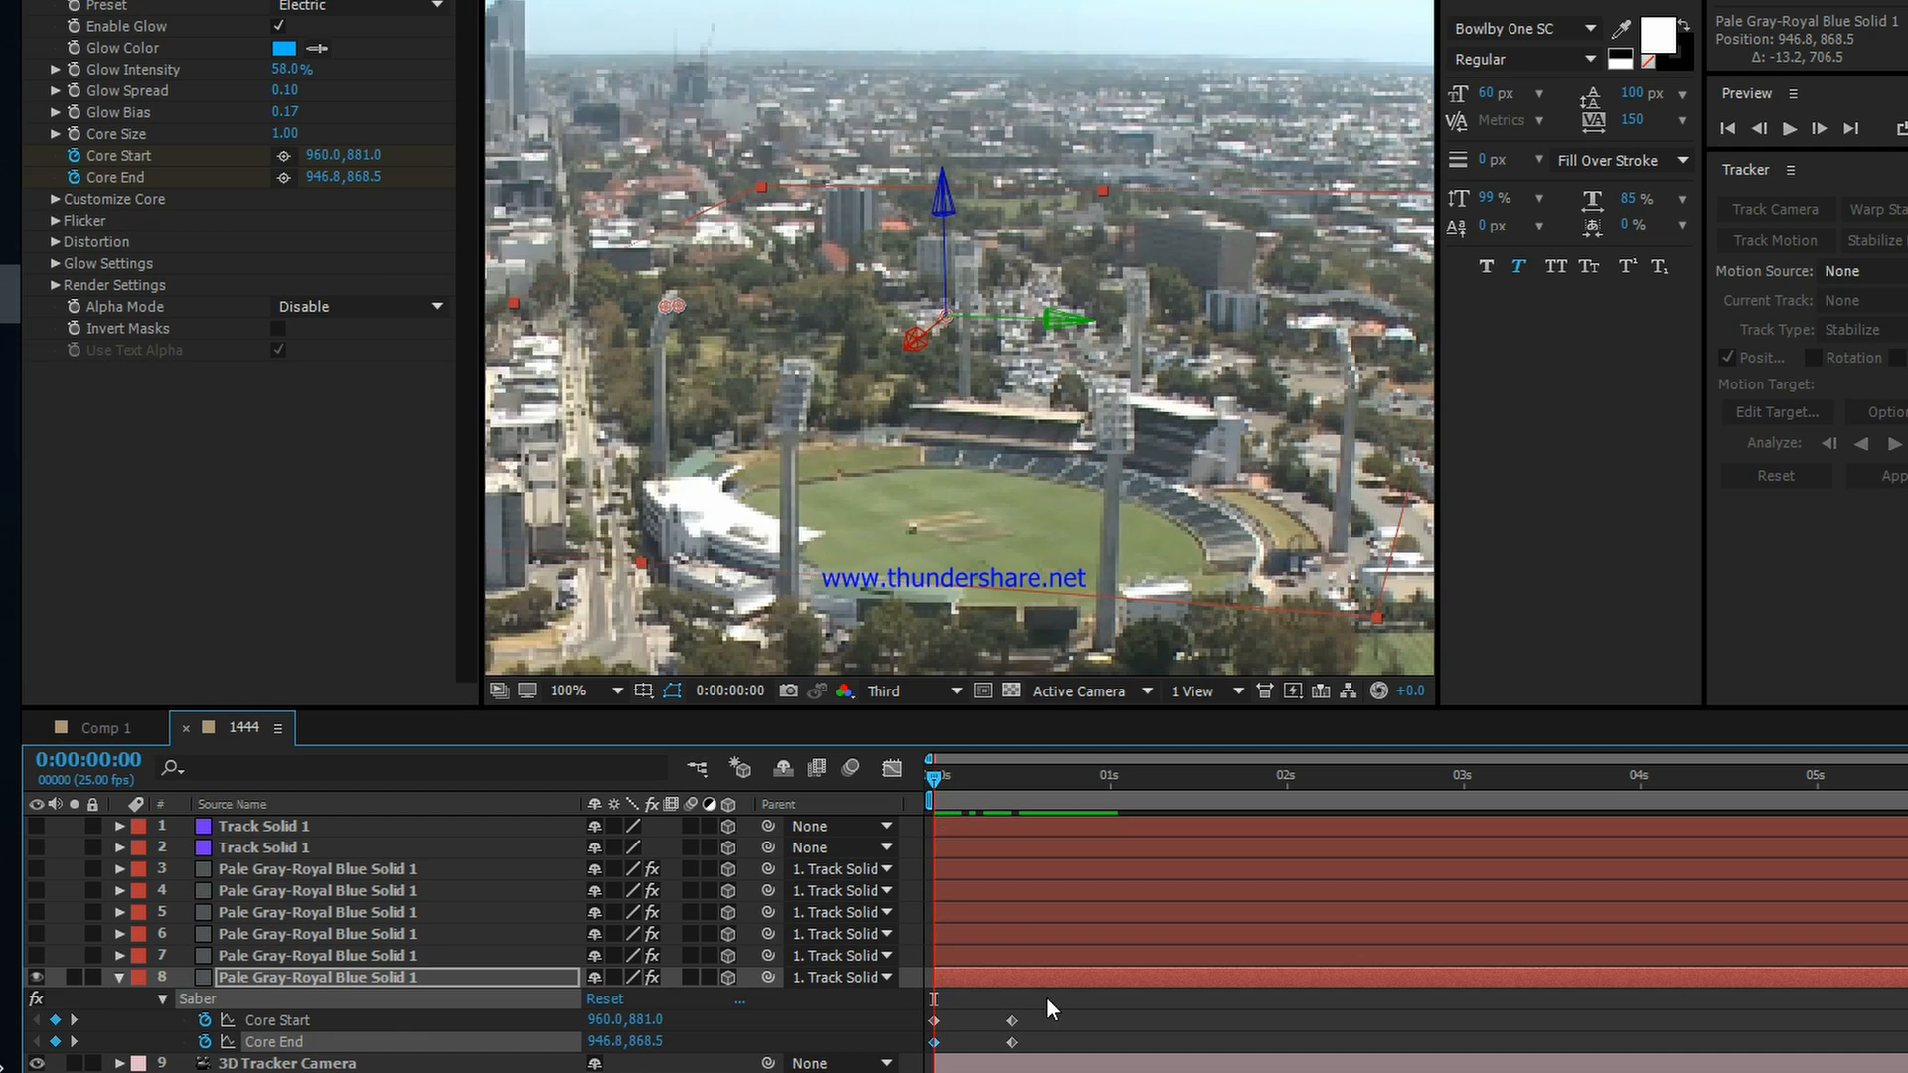
pyautogui.moveTo(1047, 998); pyautogui.dragTo(946, 1046)
pyautogui.moveTo(946, 1045); pyautogui.dragTo(921, 1050)
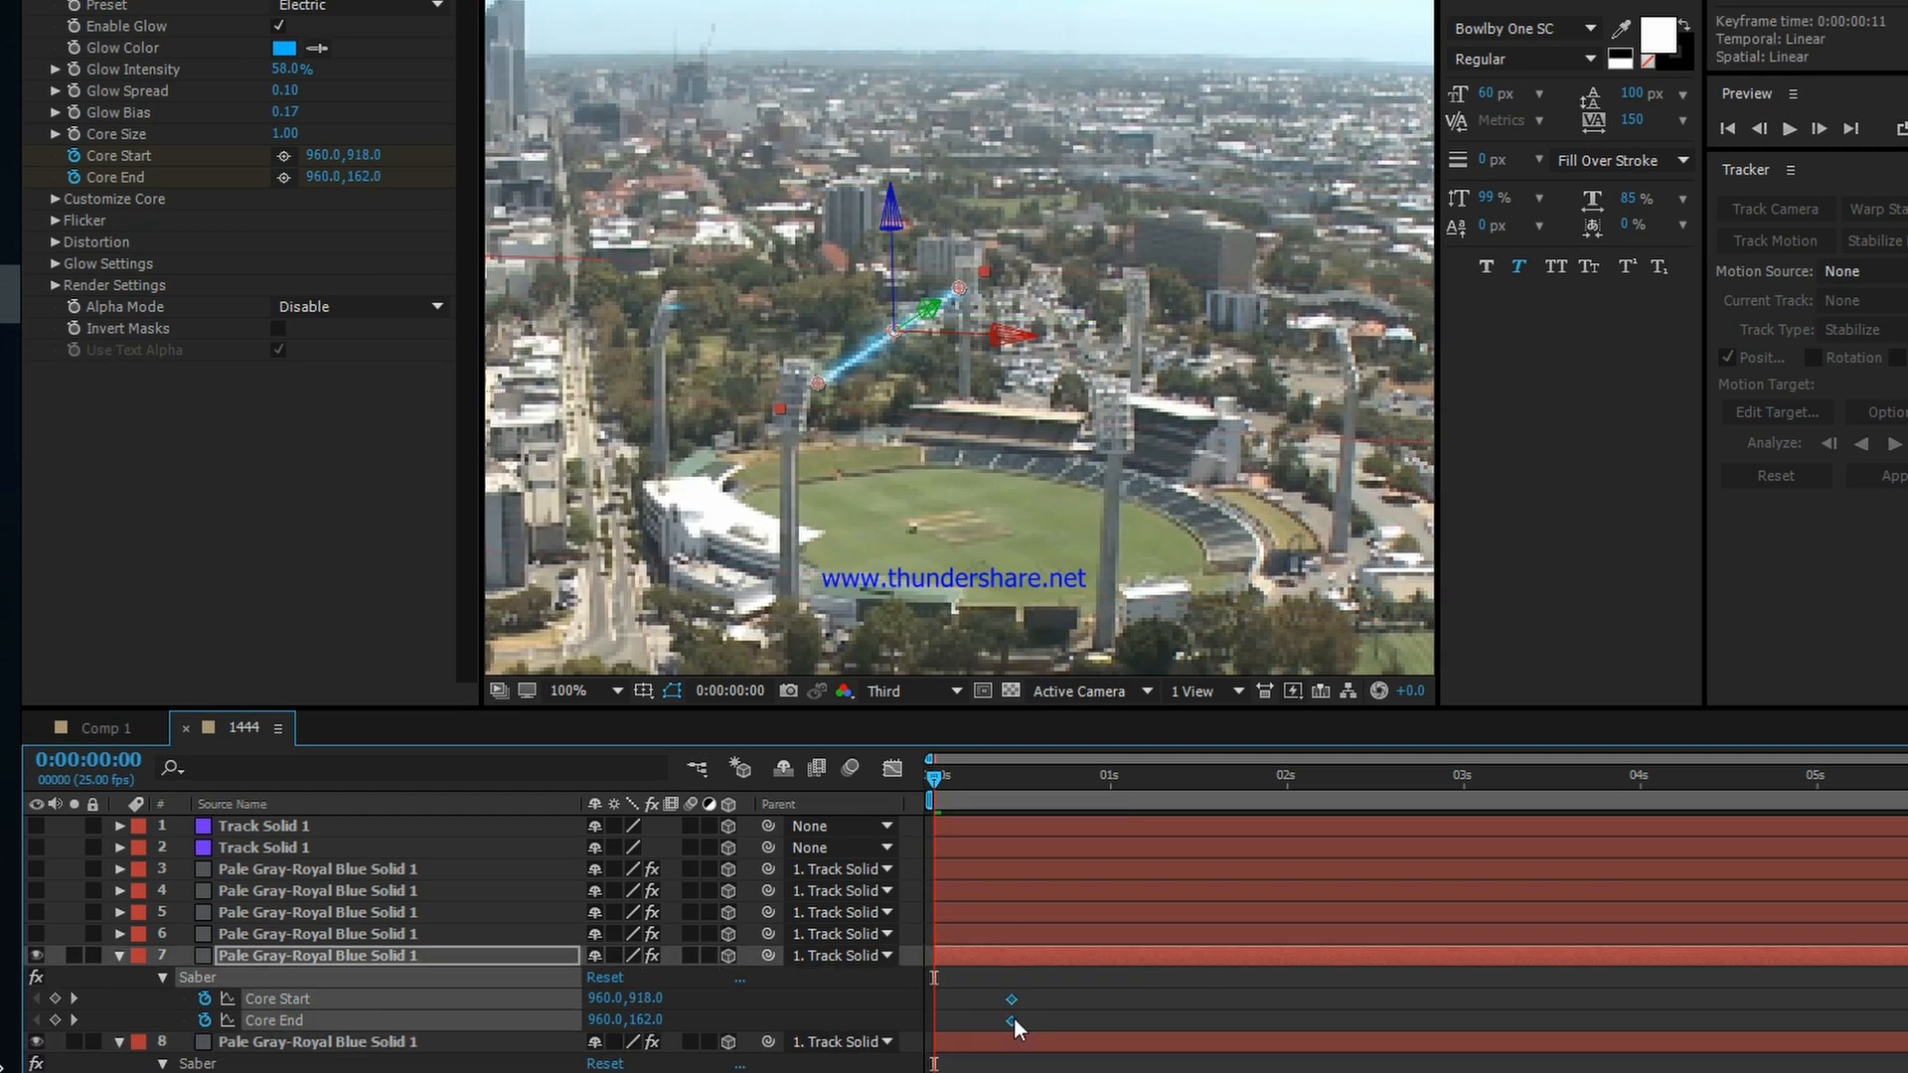
pyautogui.click(1067, 1003)
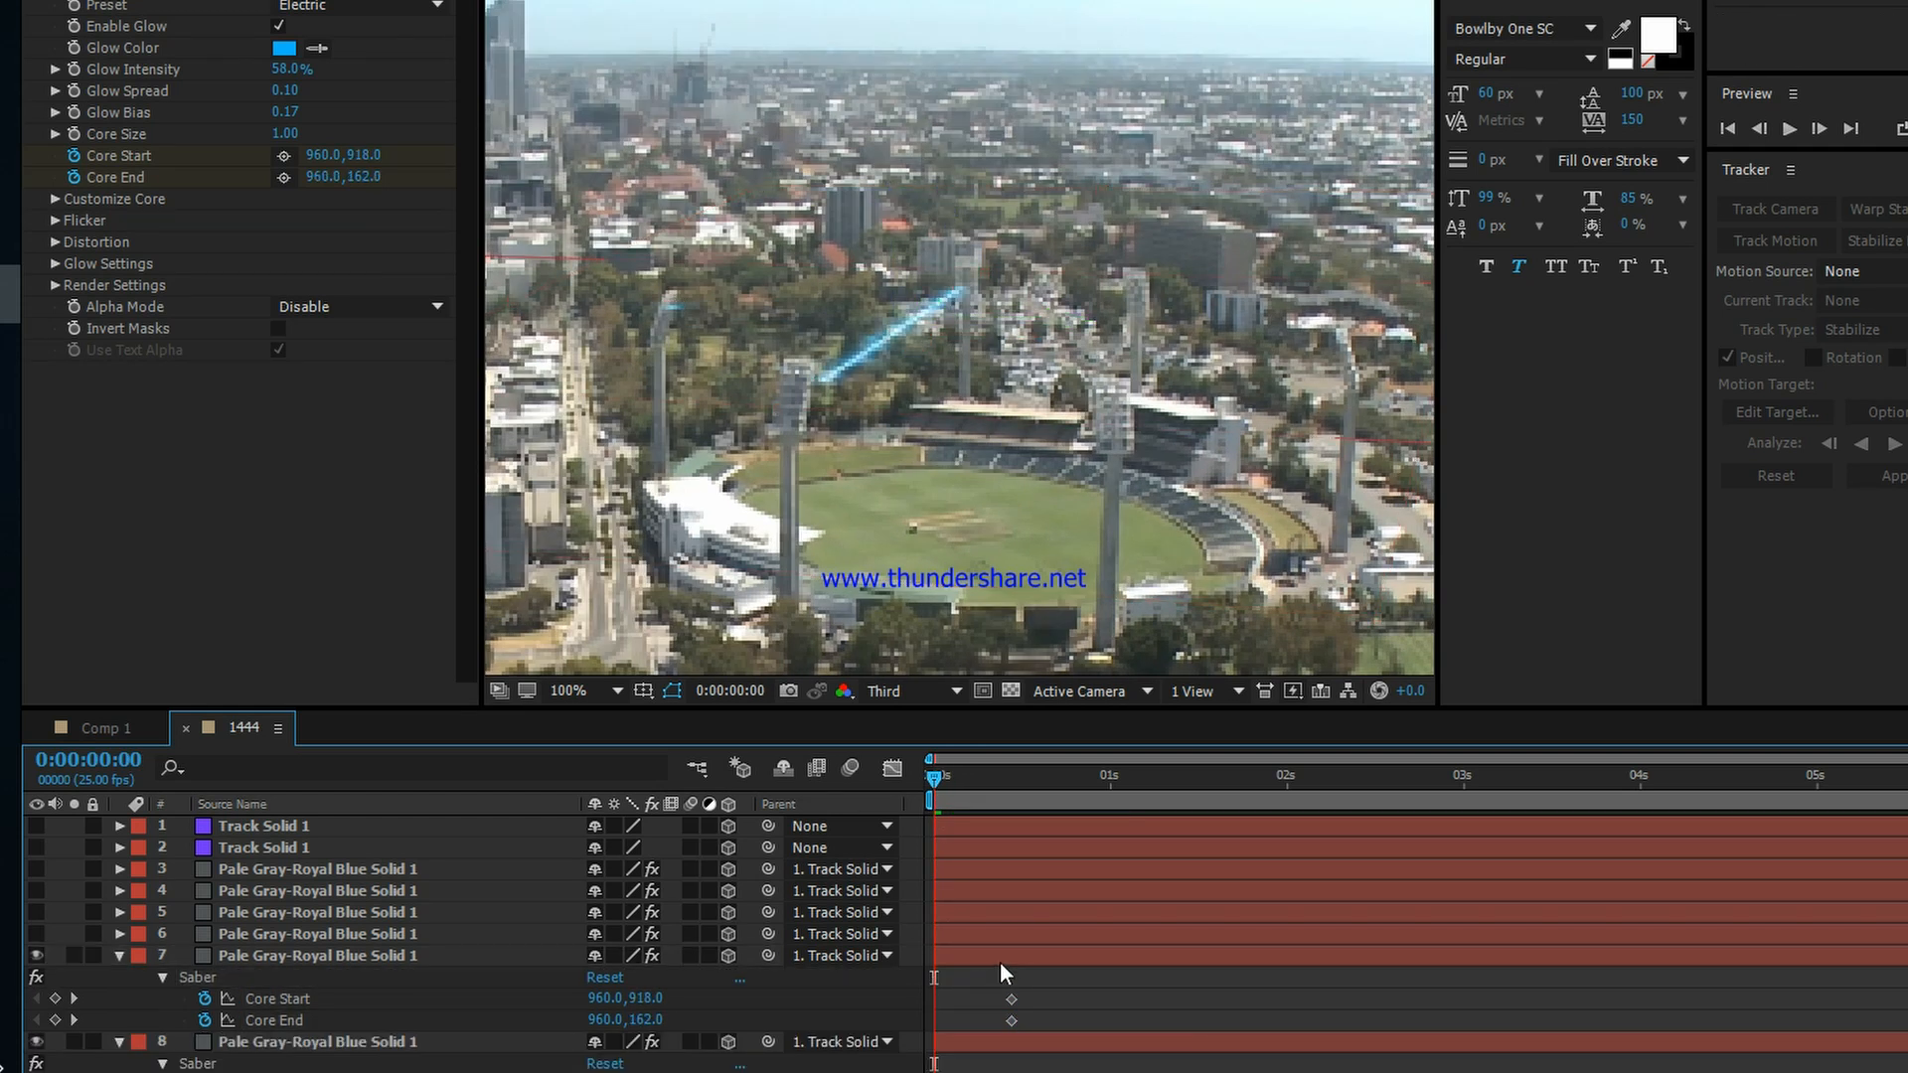
# Step: Set layer 7's first-frame Core End to about 962.4, 863.3 on the near left tower and preview the beams
pyautogui.click(994, 956)
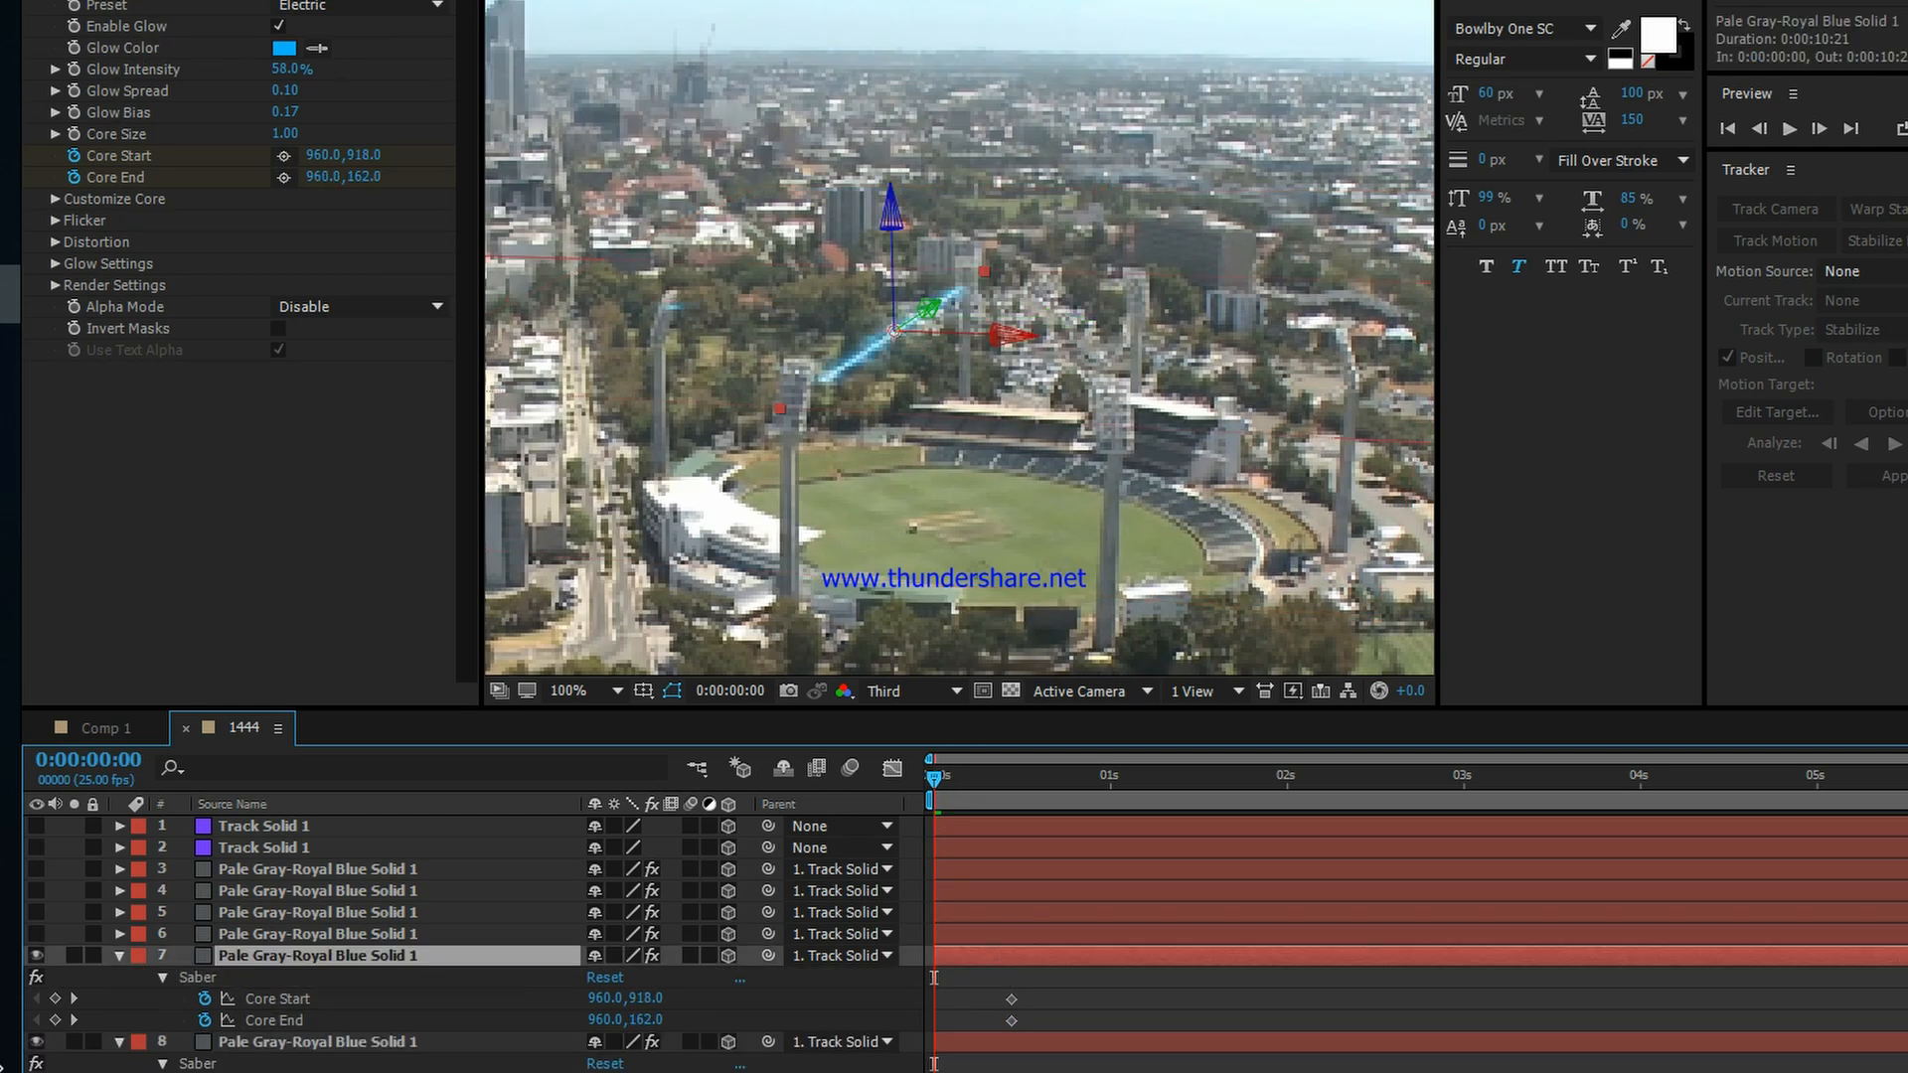
pyautogui.click(84, 0)
pyautogui.moveTo(961, 288); pyautogui.dragTo(817, 382)
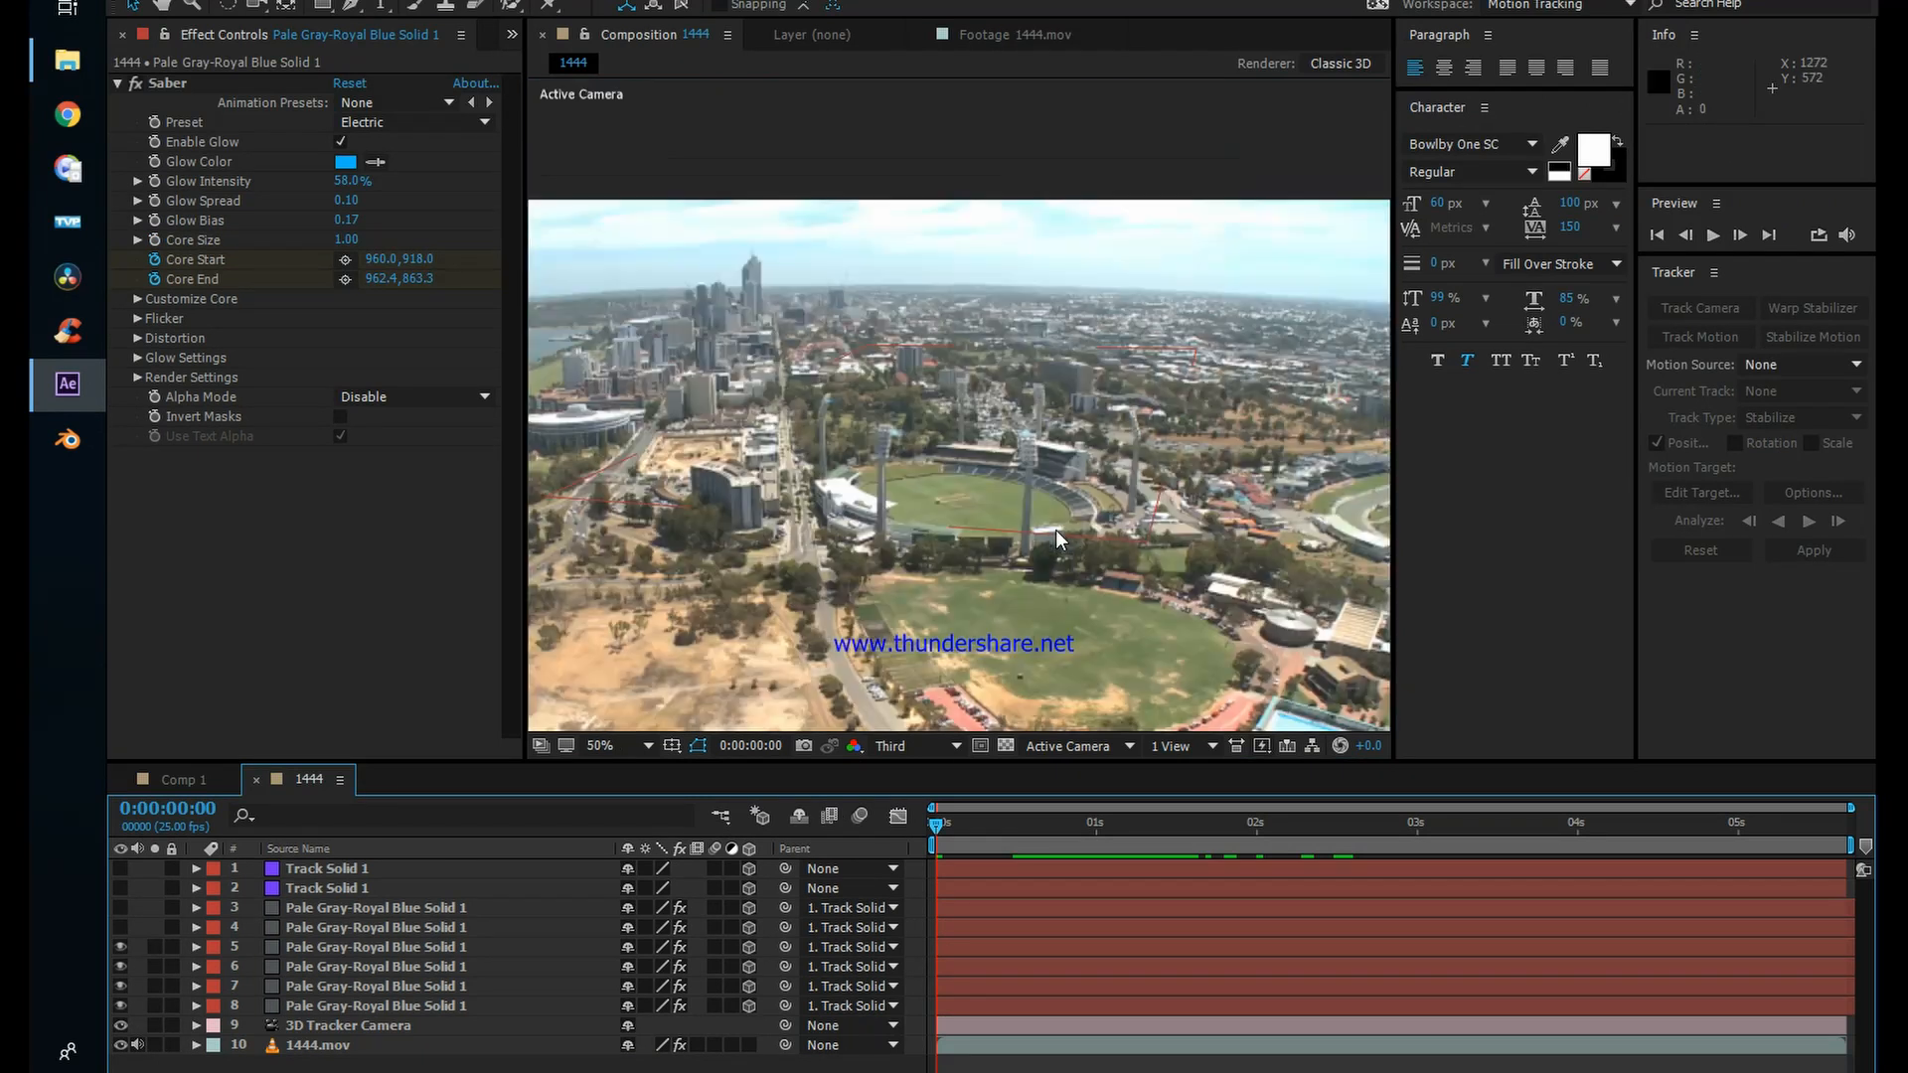
pyautogui.press('space')
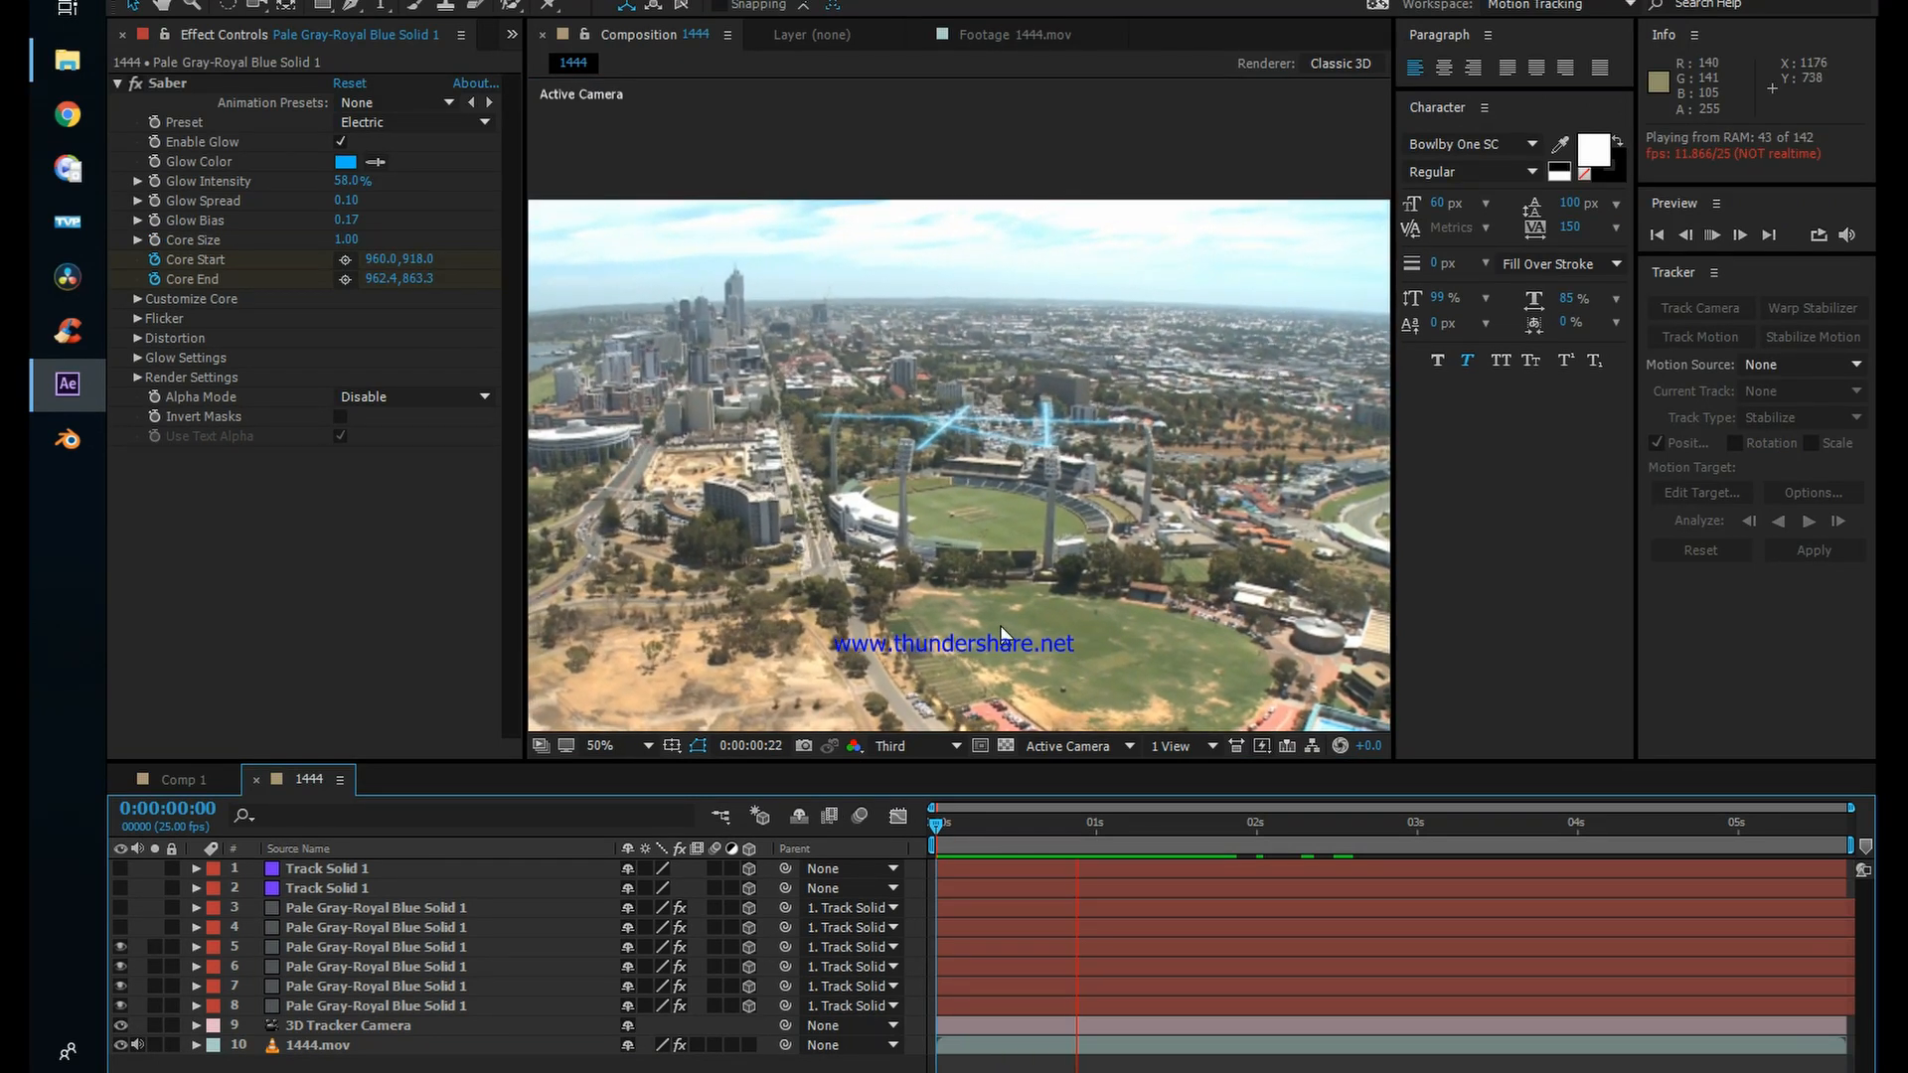
pyautogui.moveTo(1149, 823); pyautogui.dragTo(1106, 821)
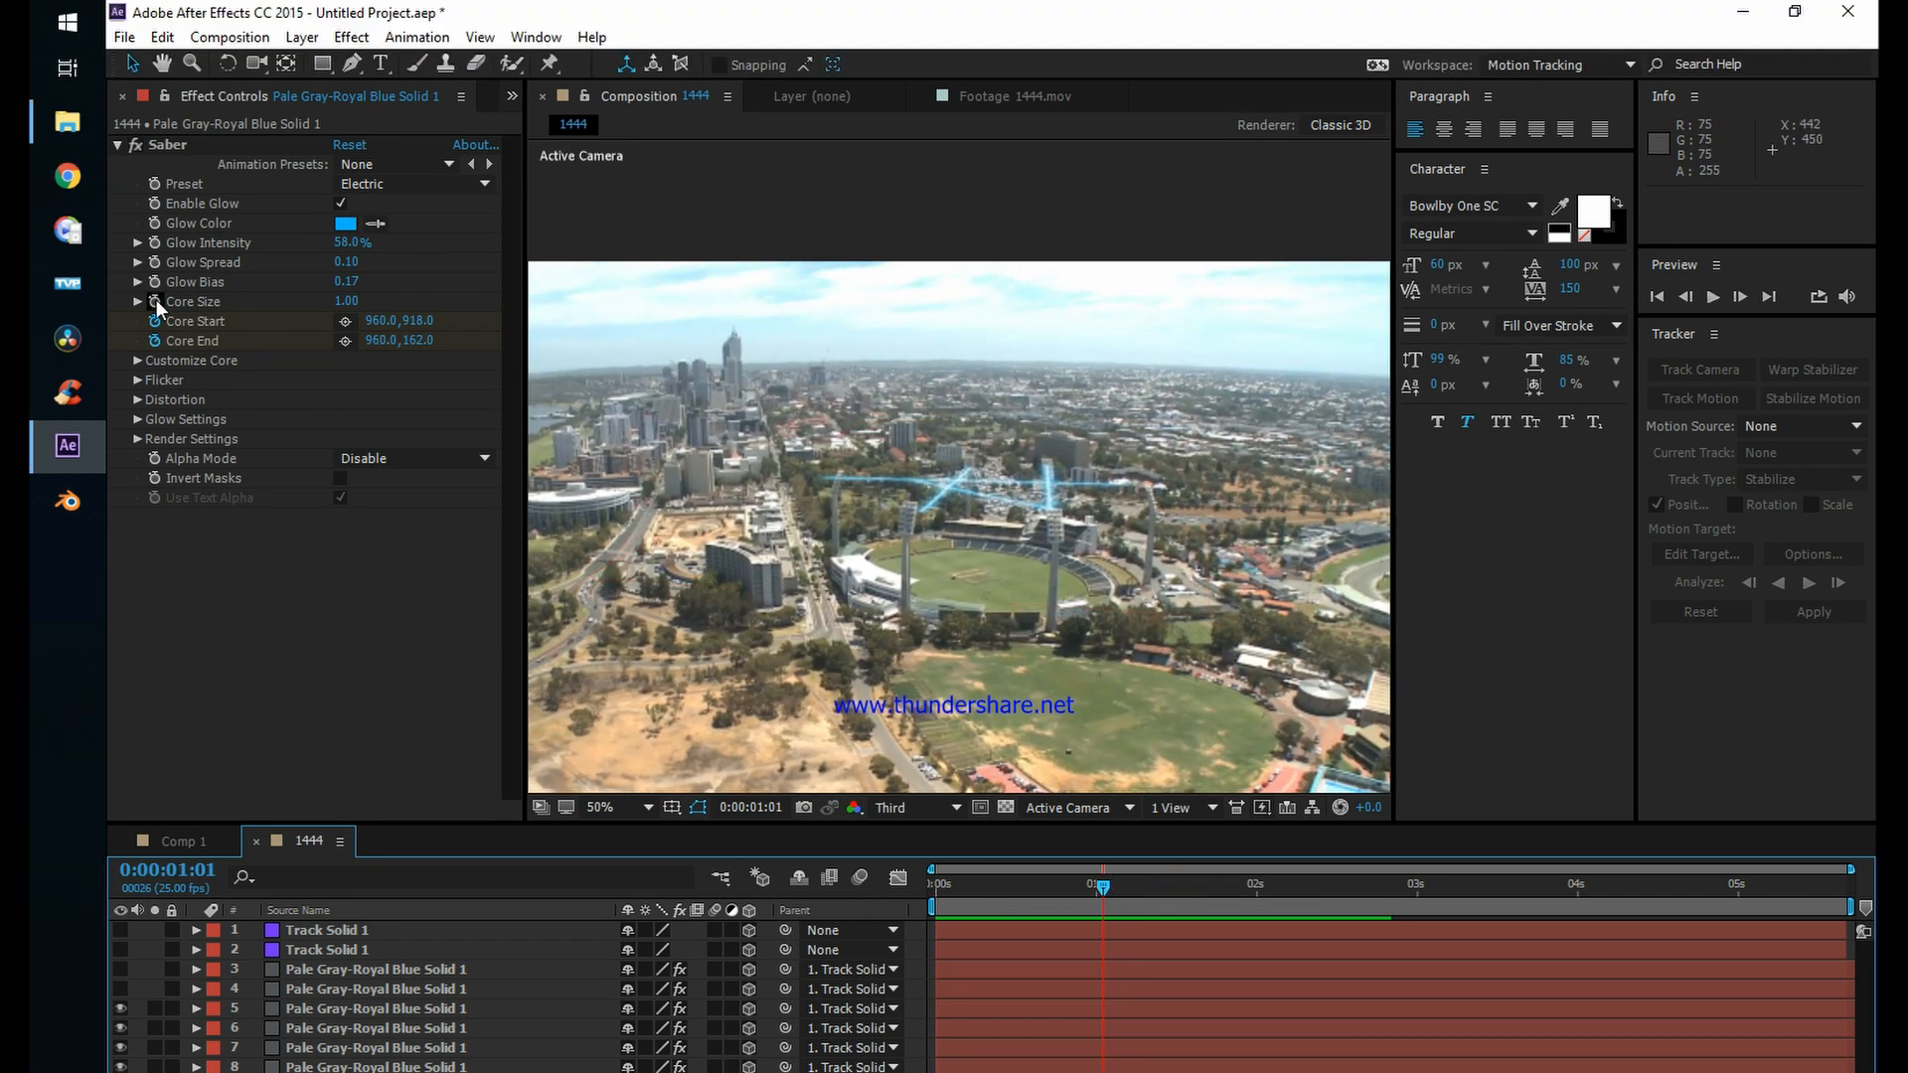
# Step: Create a comp-size 1920 x 1080 px solid named Pale Gray-Royal Blue Solid 2
pyautogui.click(303, 40)
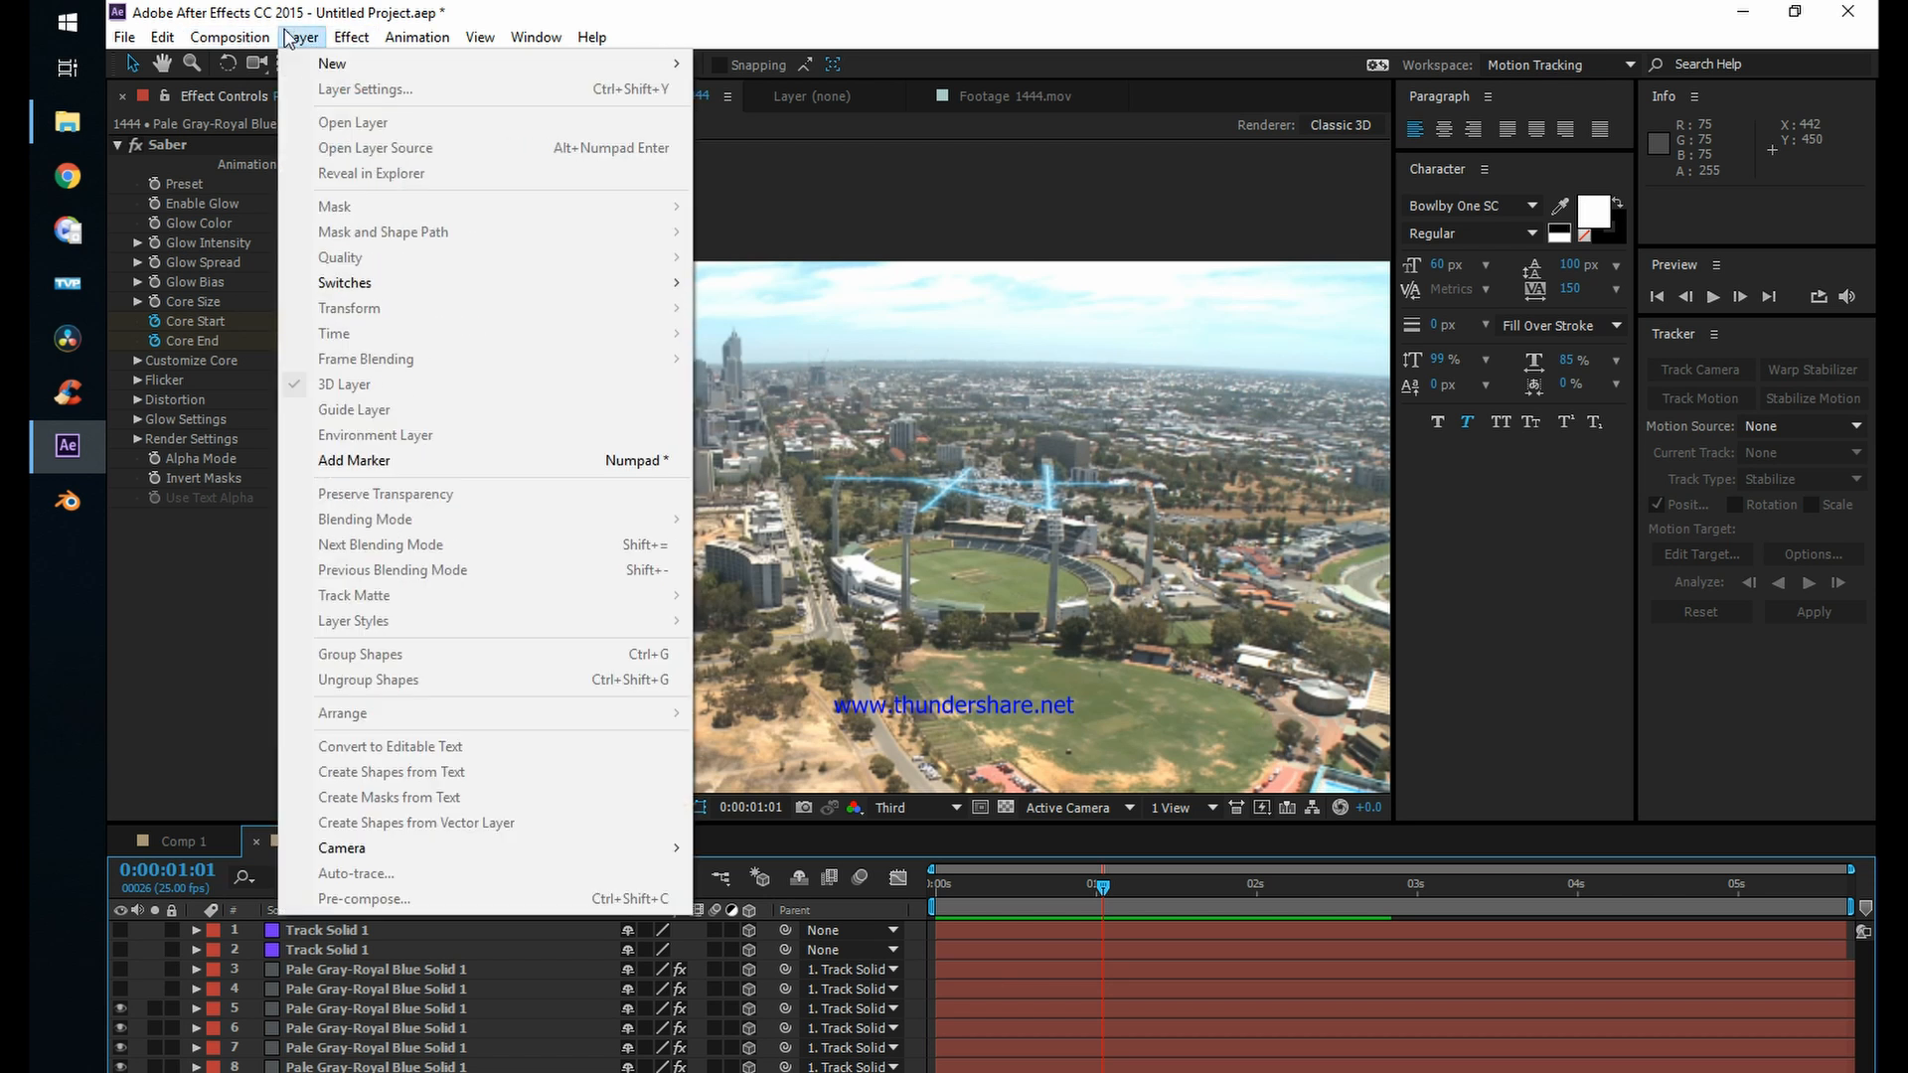
pyautogui.moveTo(330, 62)
pyautogui.click(746, 89)
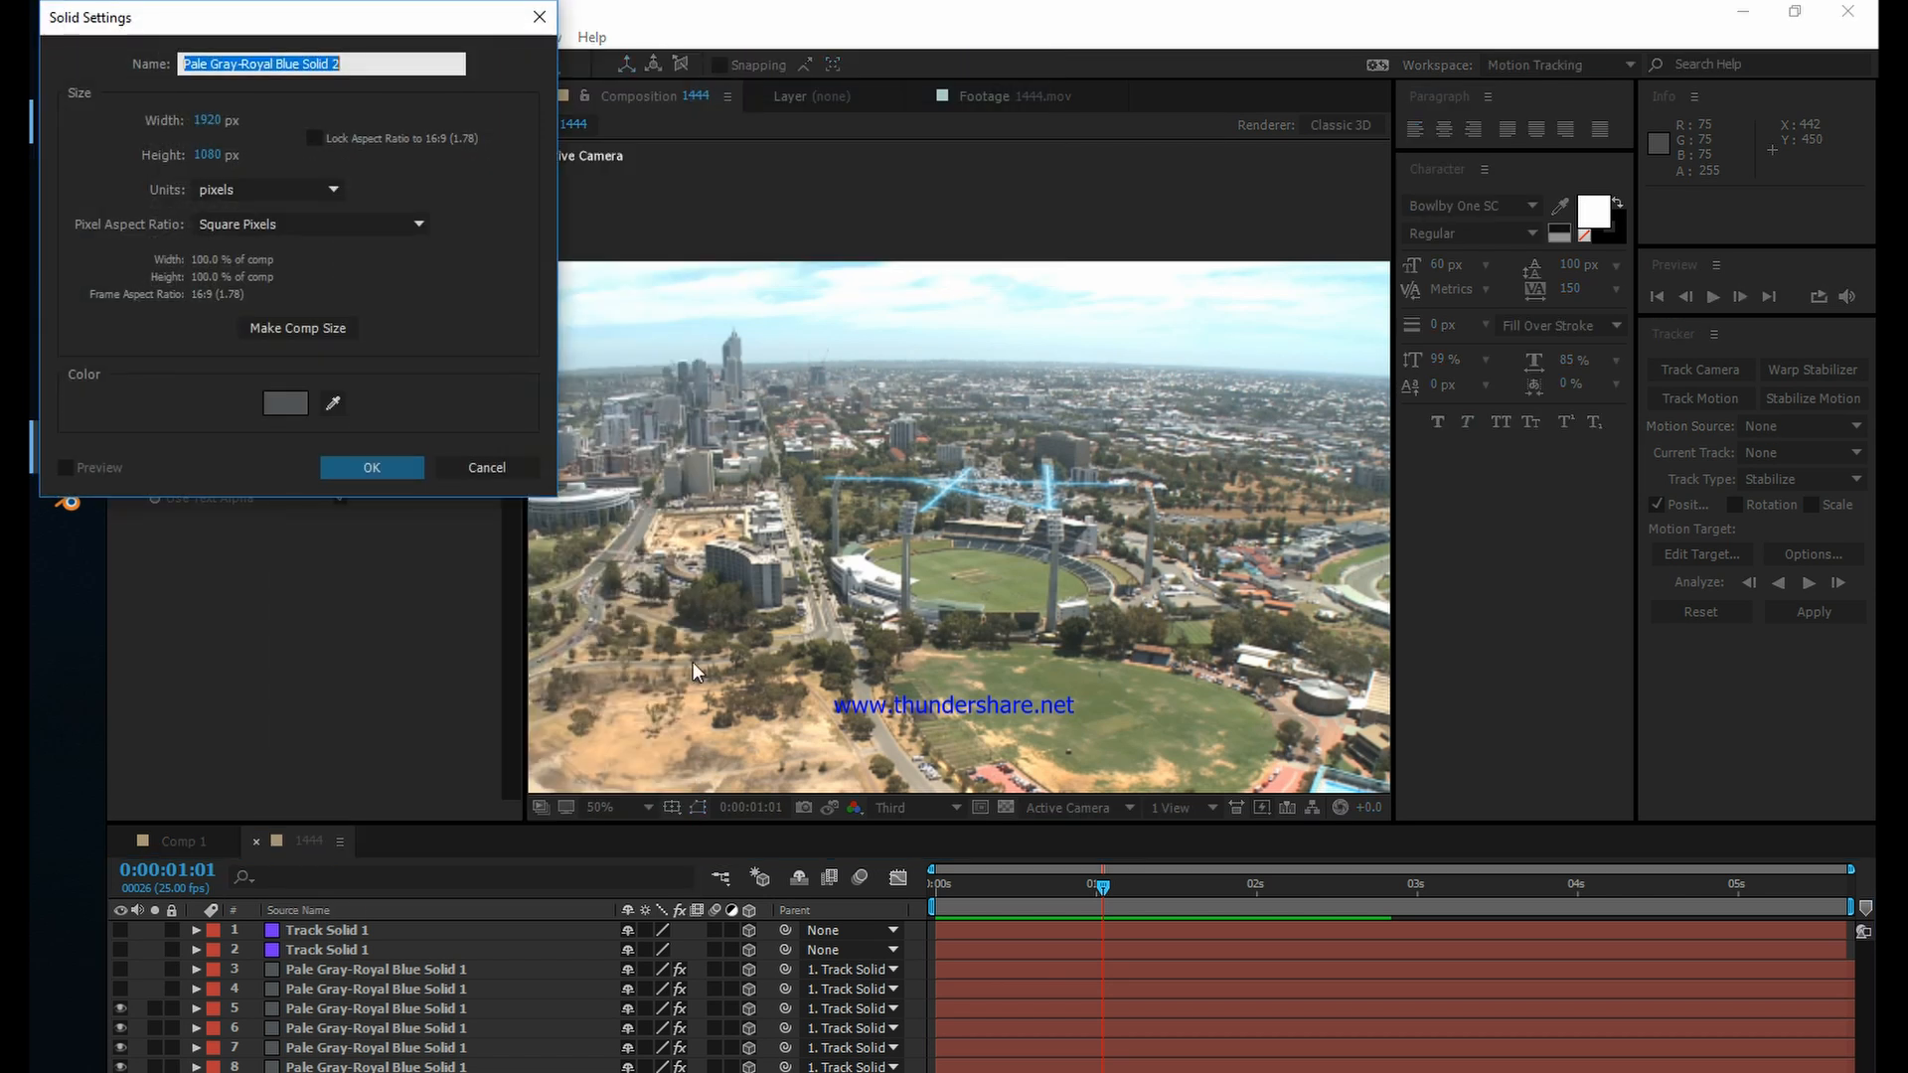
pyautogui.click(357, 463)
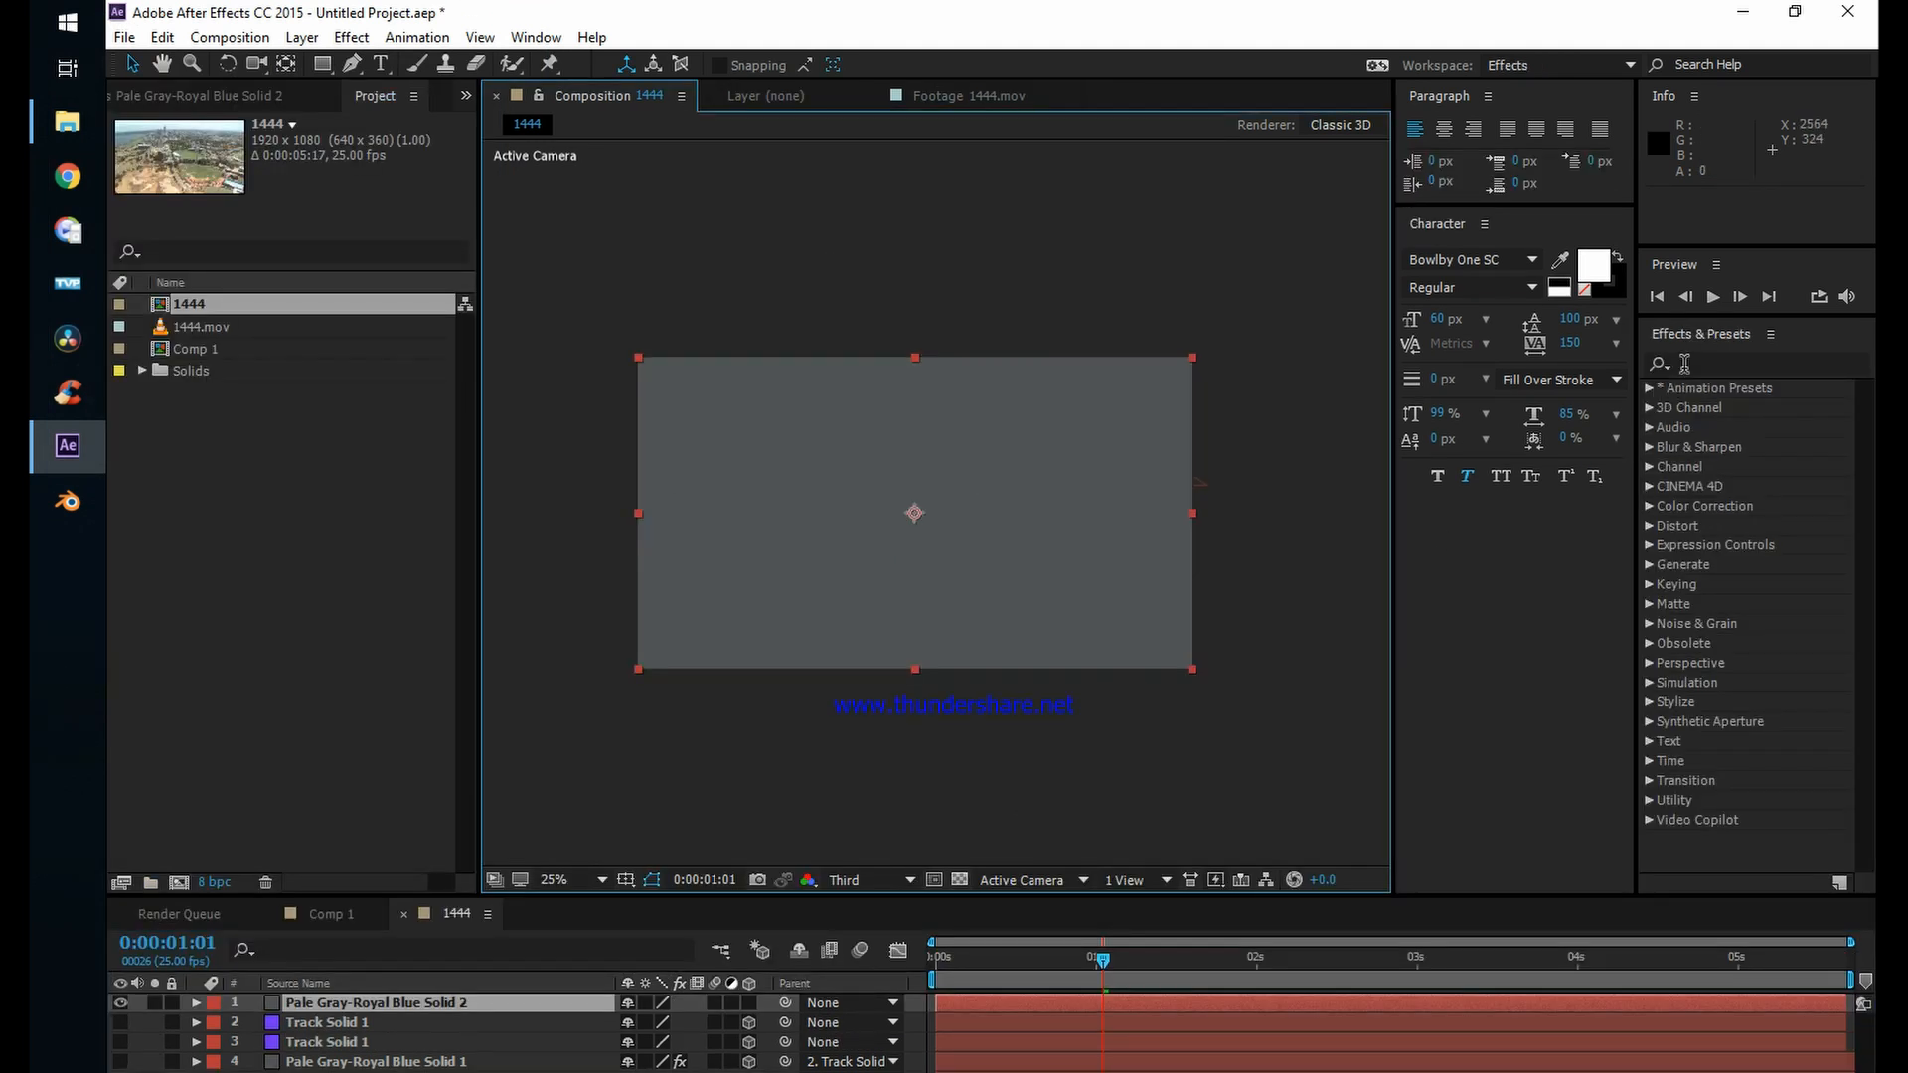
# Step: Search the effects for "noi" and apply Fractal Noise to Pale Gray-Royal Blue Solid 2
pyautogui.click(1689, 362)
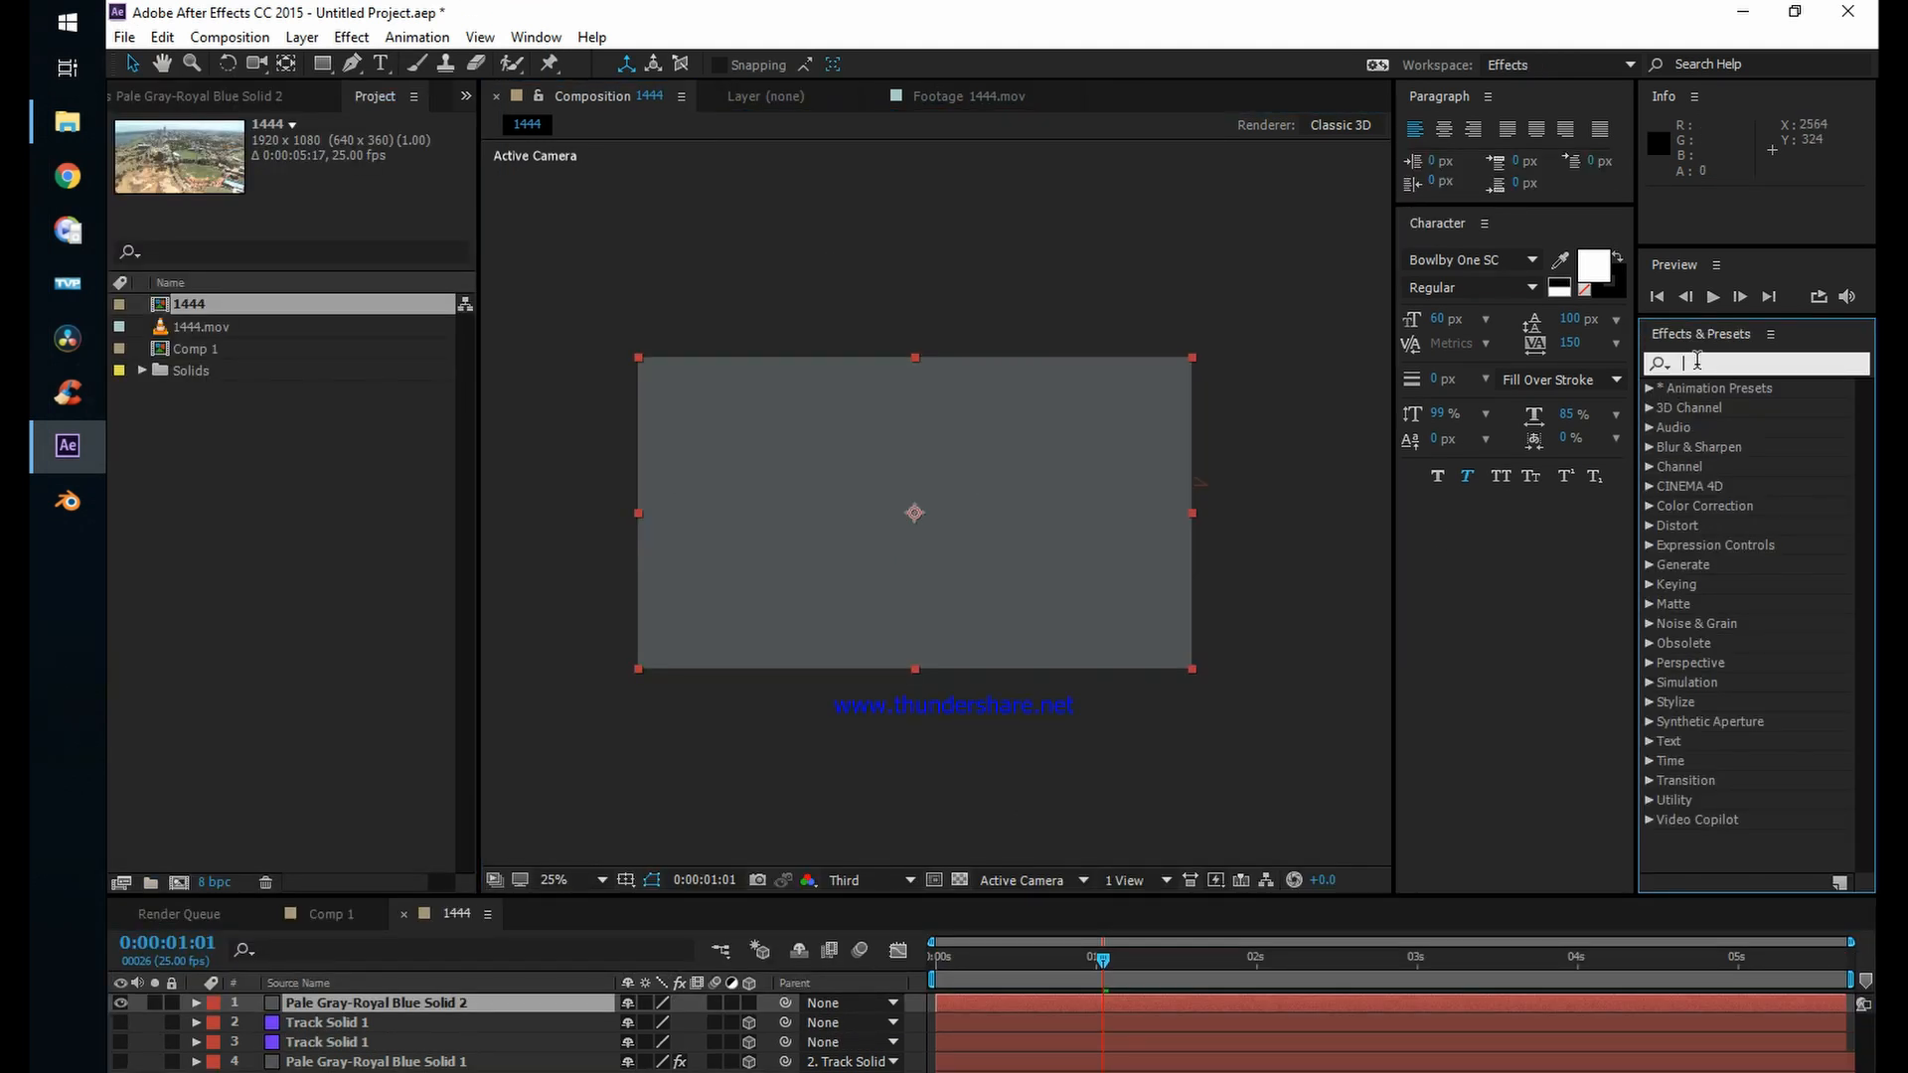
pyautogui.write('noic')
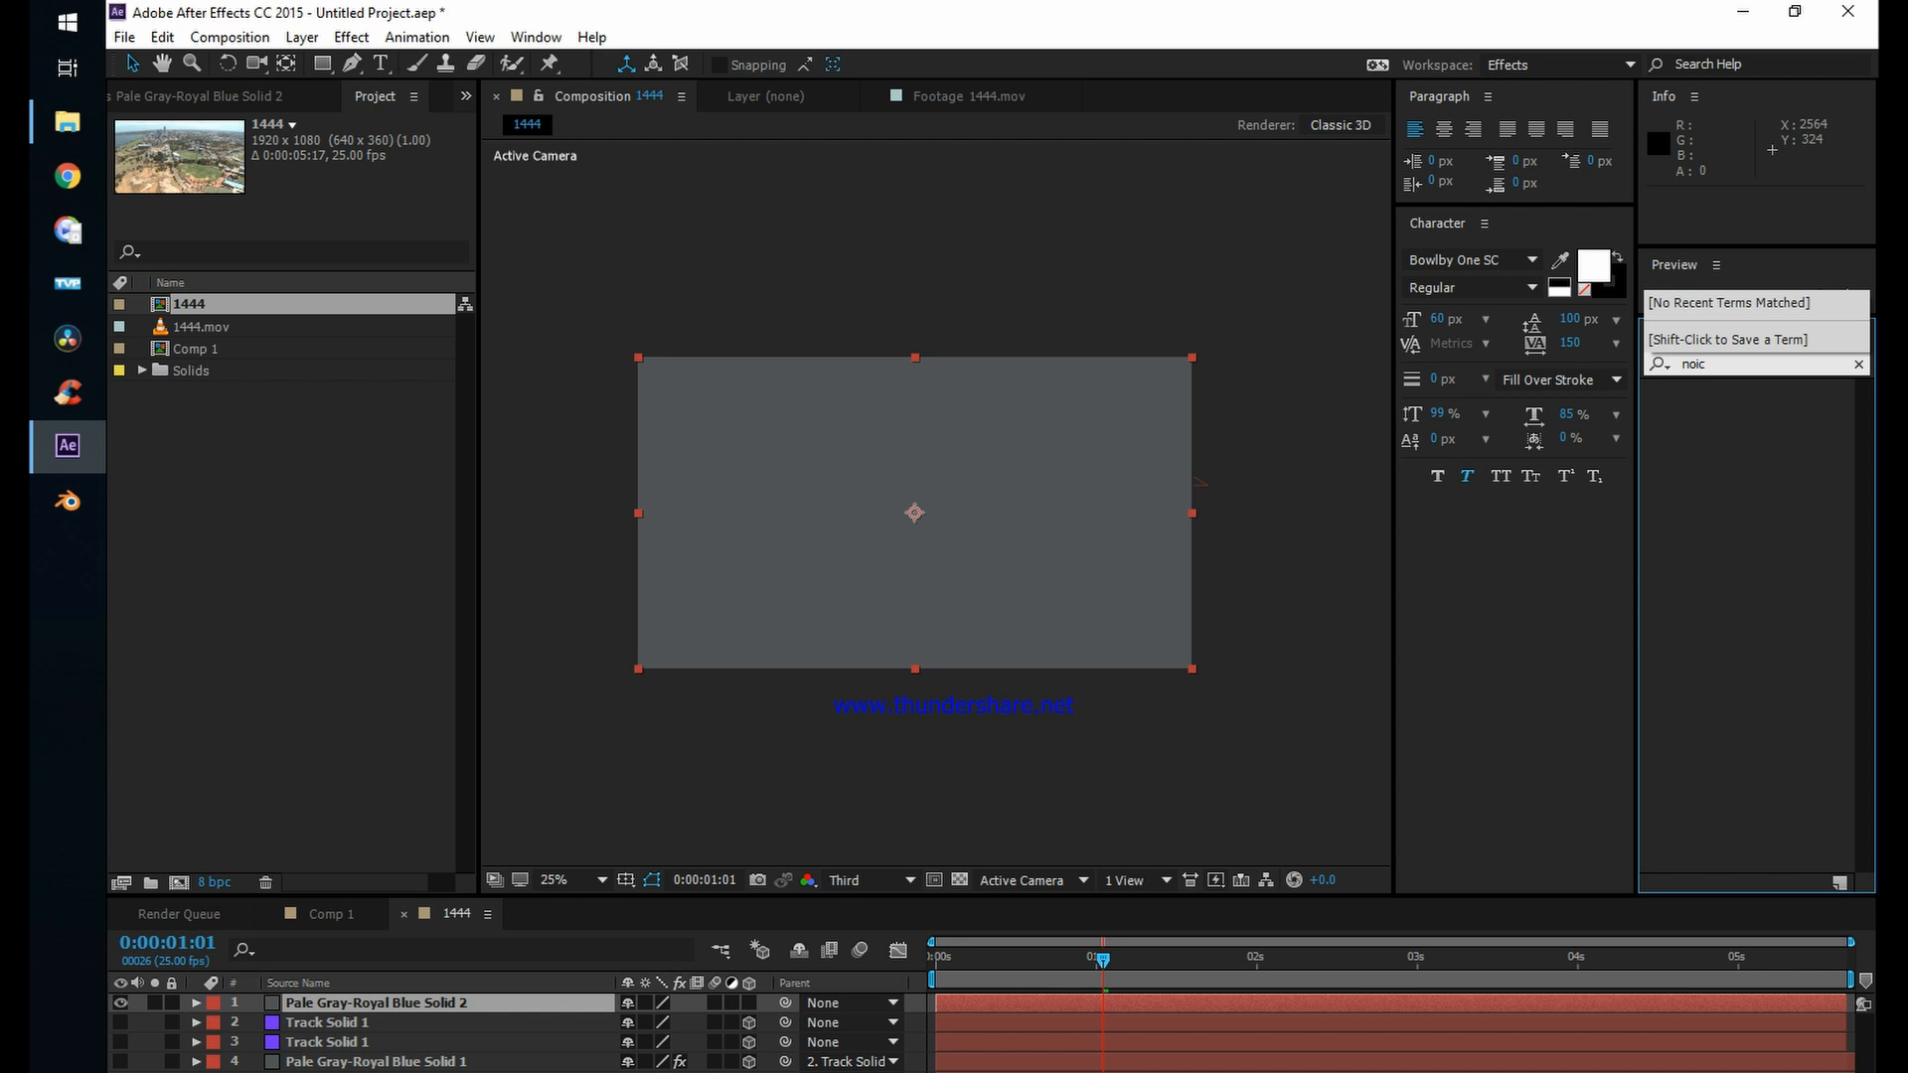
pyautogui.press('BackSpace')
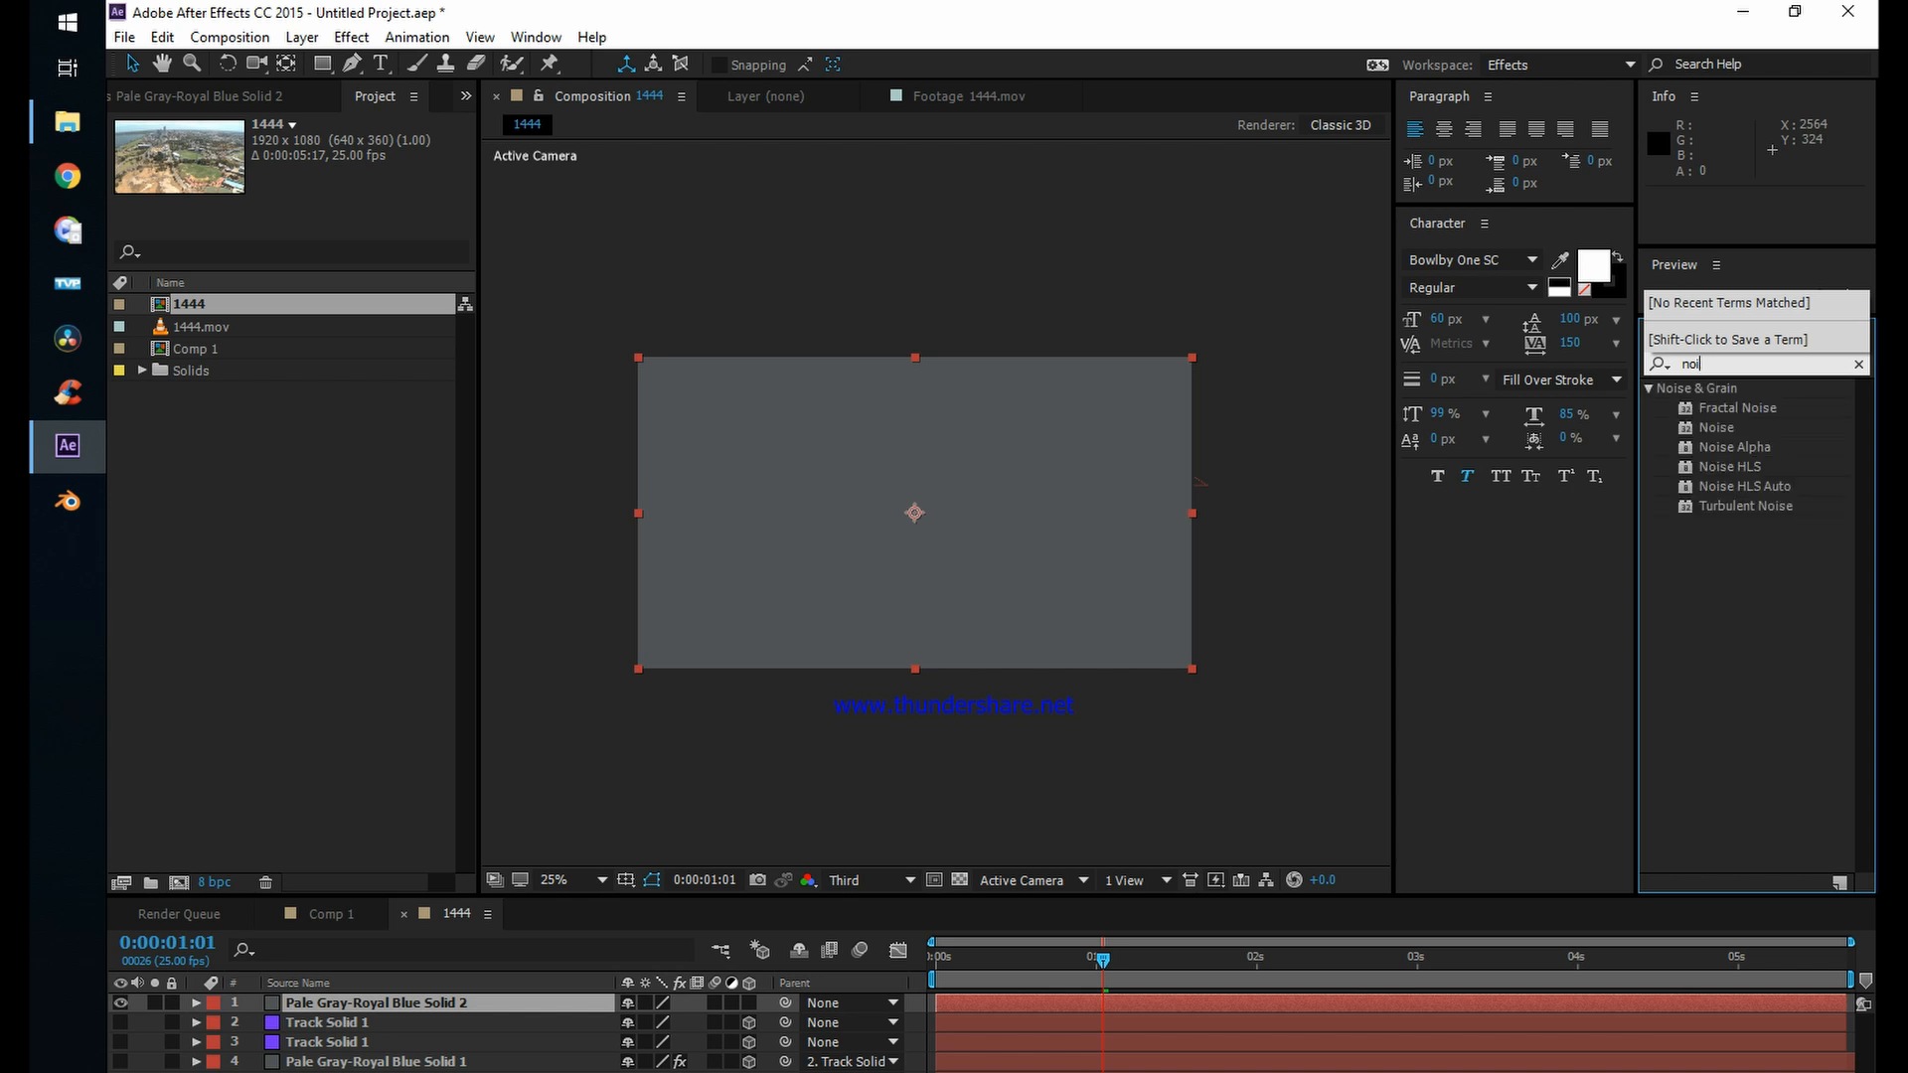
pyautogui.click(1734, 447)
pyautogui.moveTo(1735, 409); pyautogui.dragTo(1041, 1002)
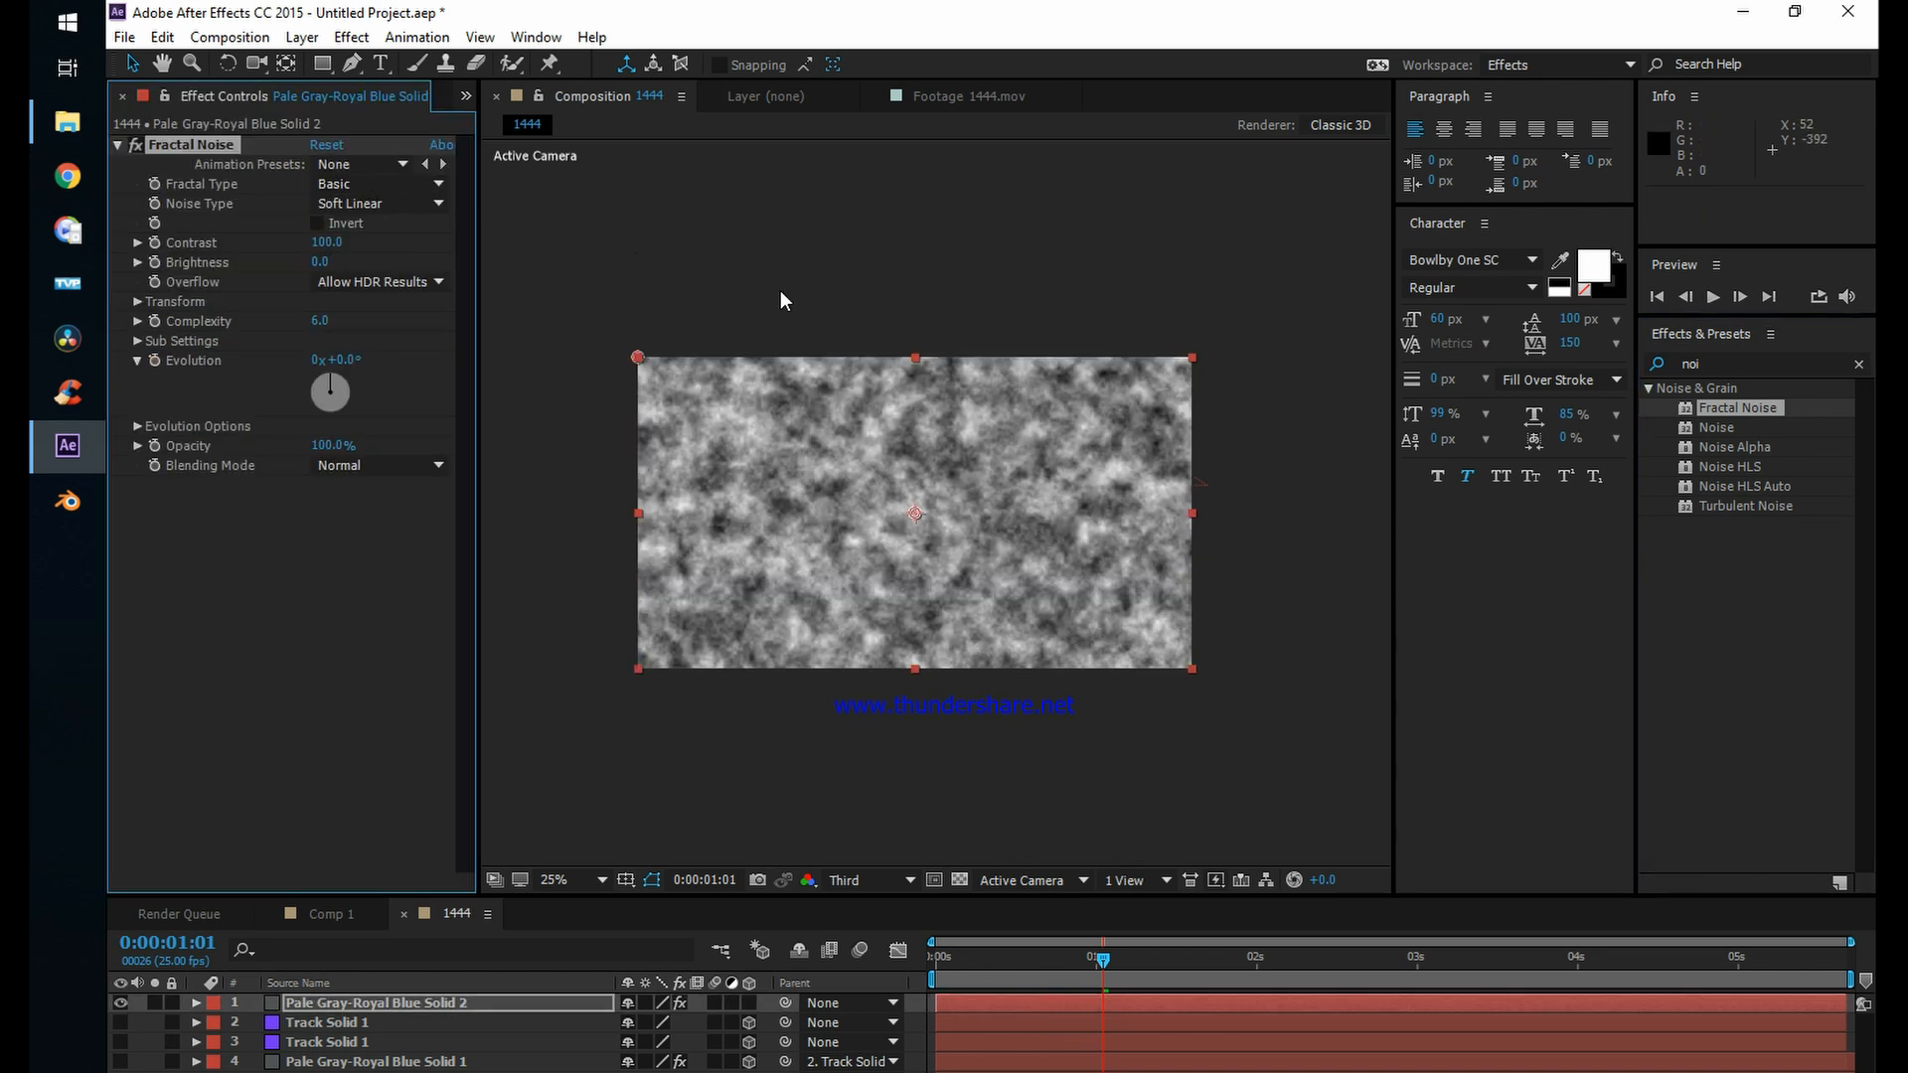
pyautogui.scroll(2, 849, 431)
pyautogui.scroll(-2, 849, 431)
# Step: Try the Dynamic, Turbulent Smooth, Turbulent Basic and Dynamic Progressive fractal types on the noise
pyautogui.click(345, 186)
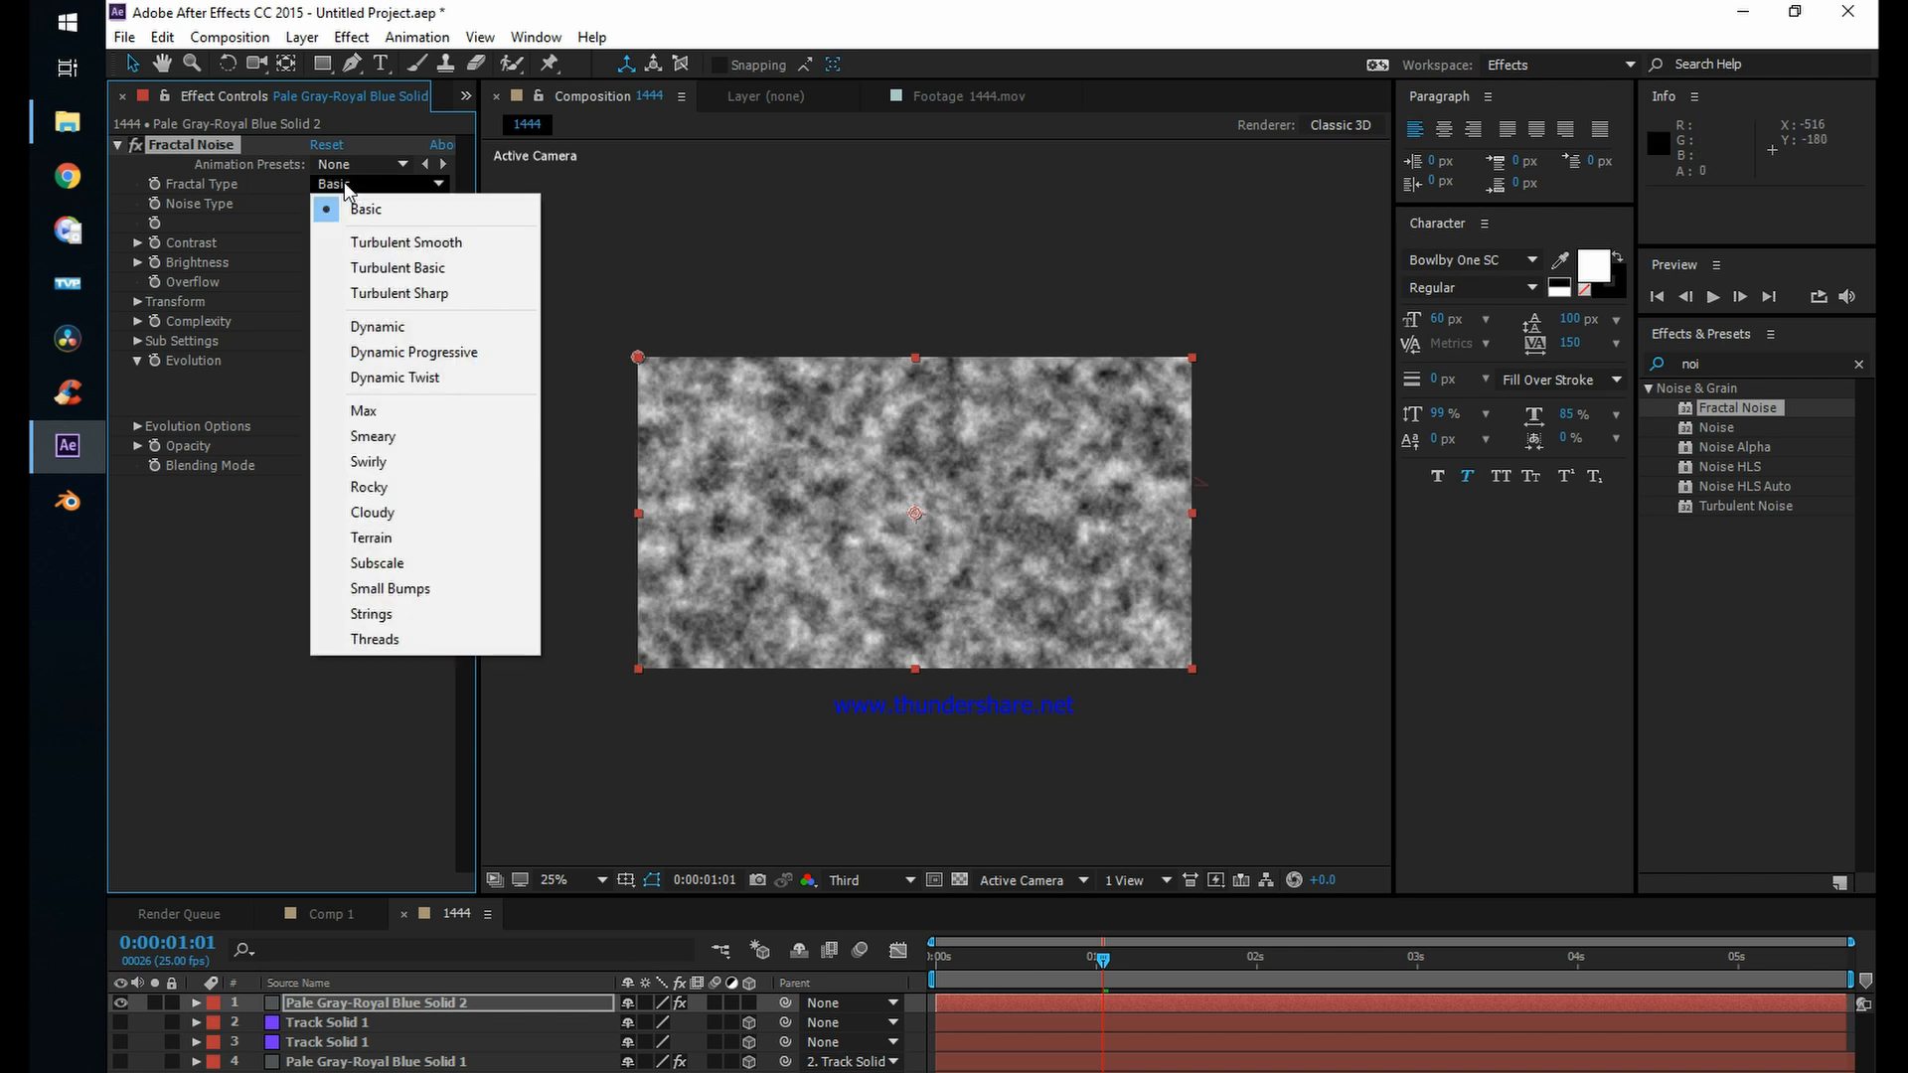
pyautogui.click(388, 328)
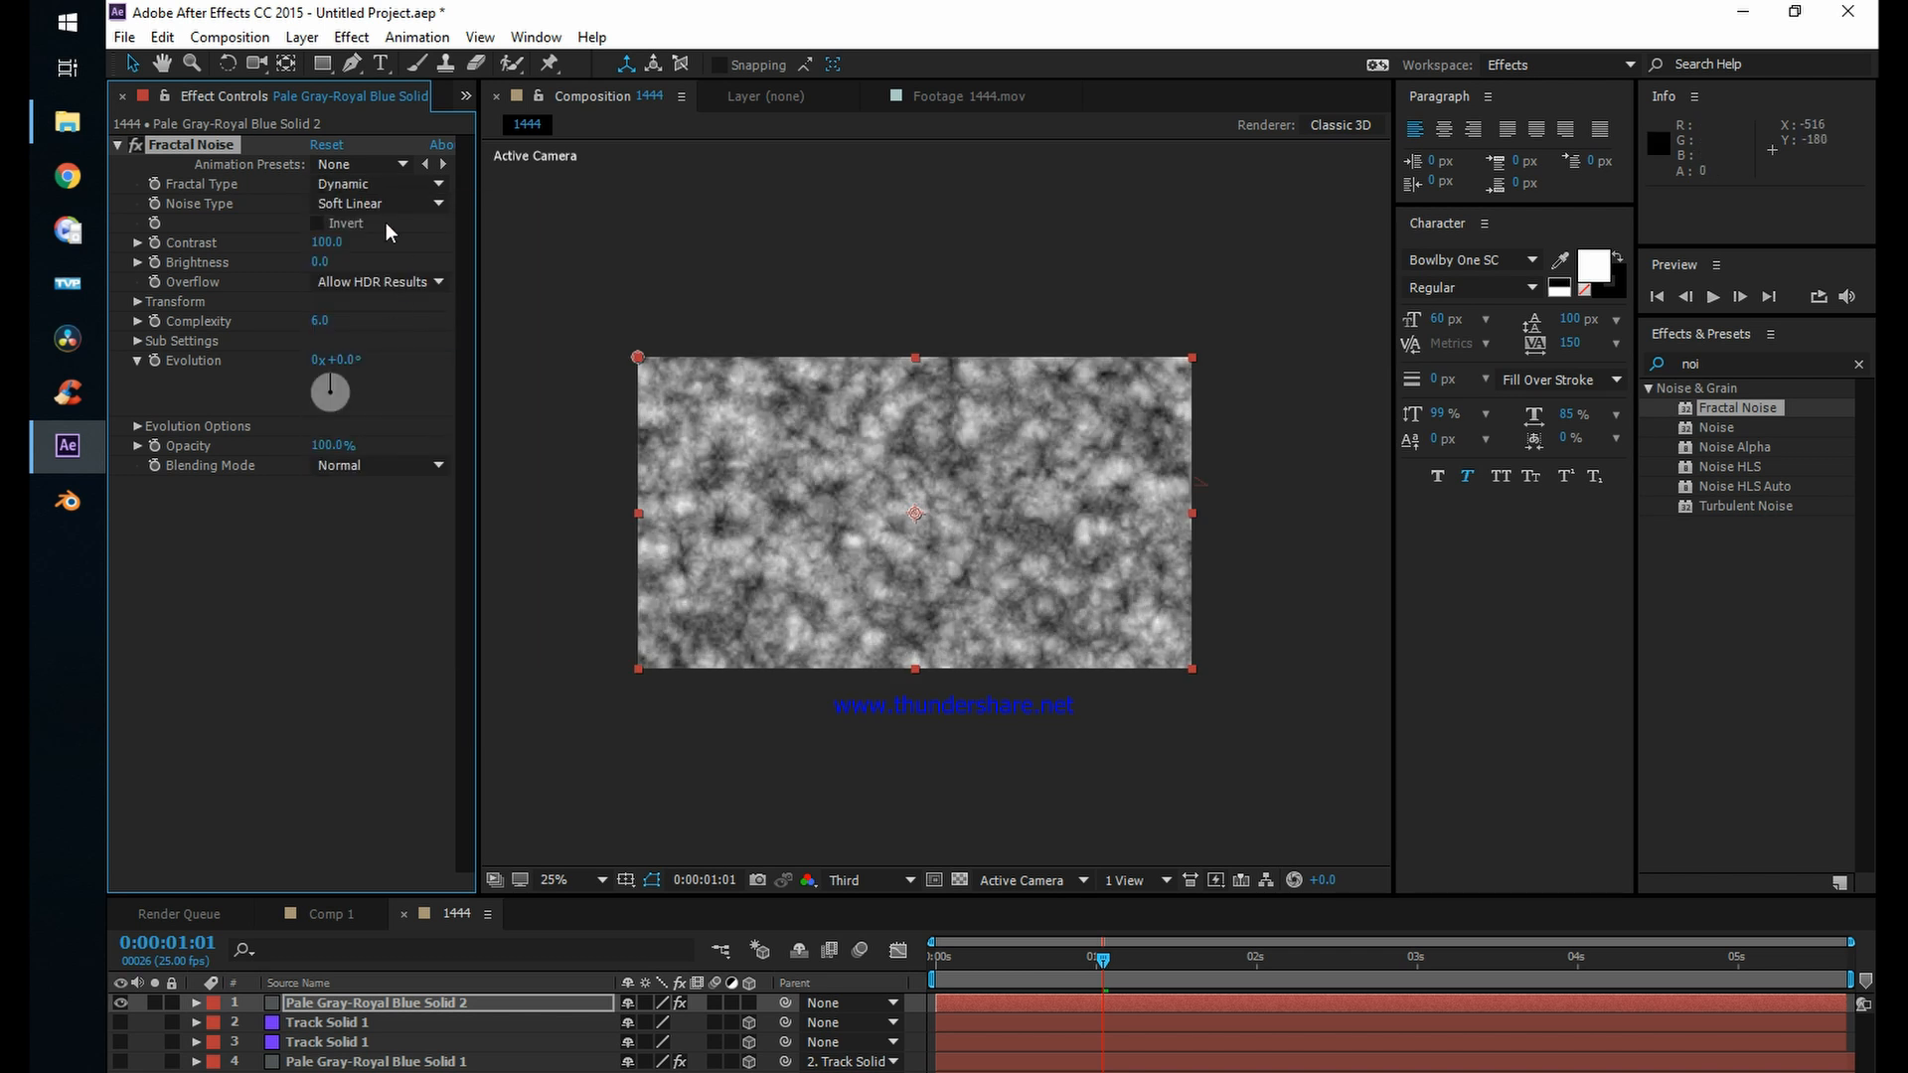
pyautogui.click(381, 166)
pyautogui.click(269, 185)
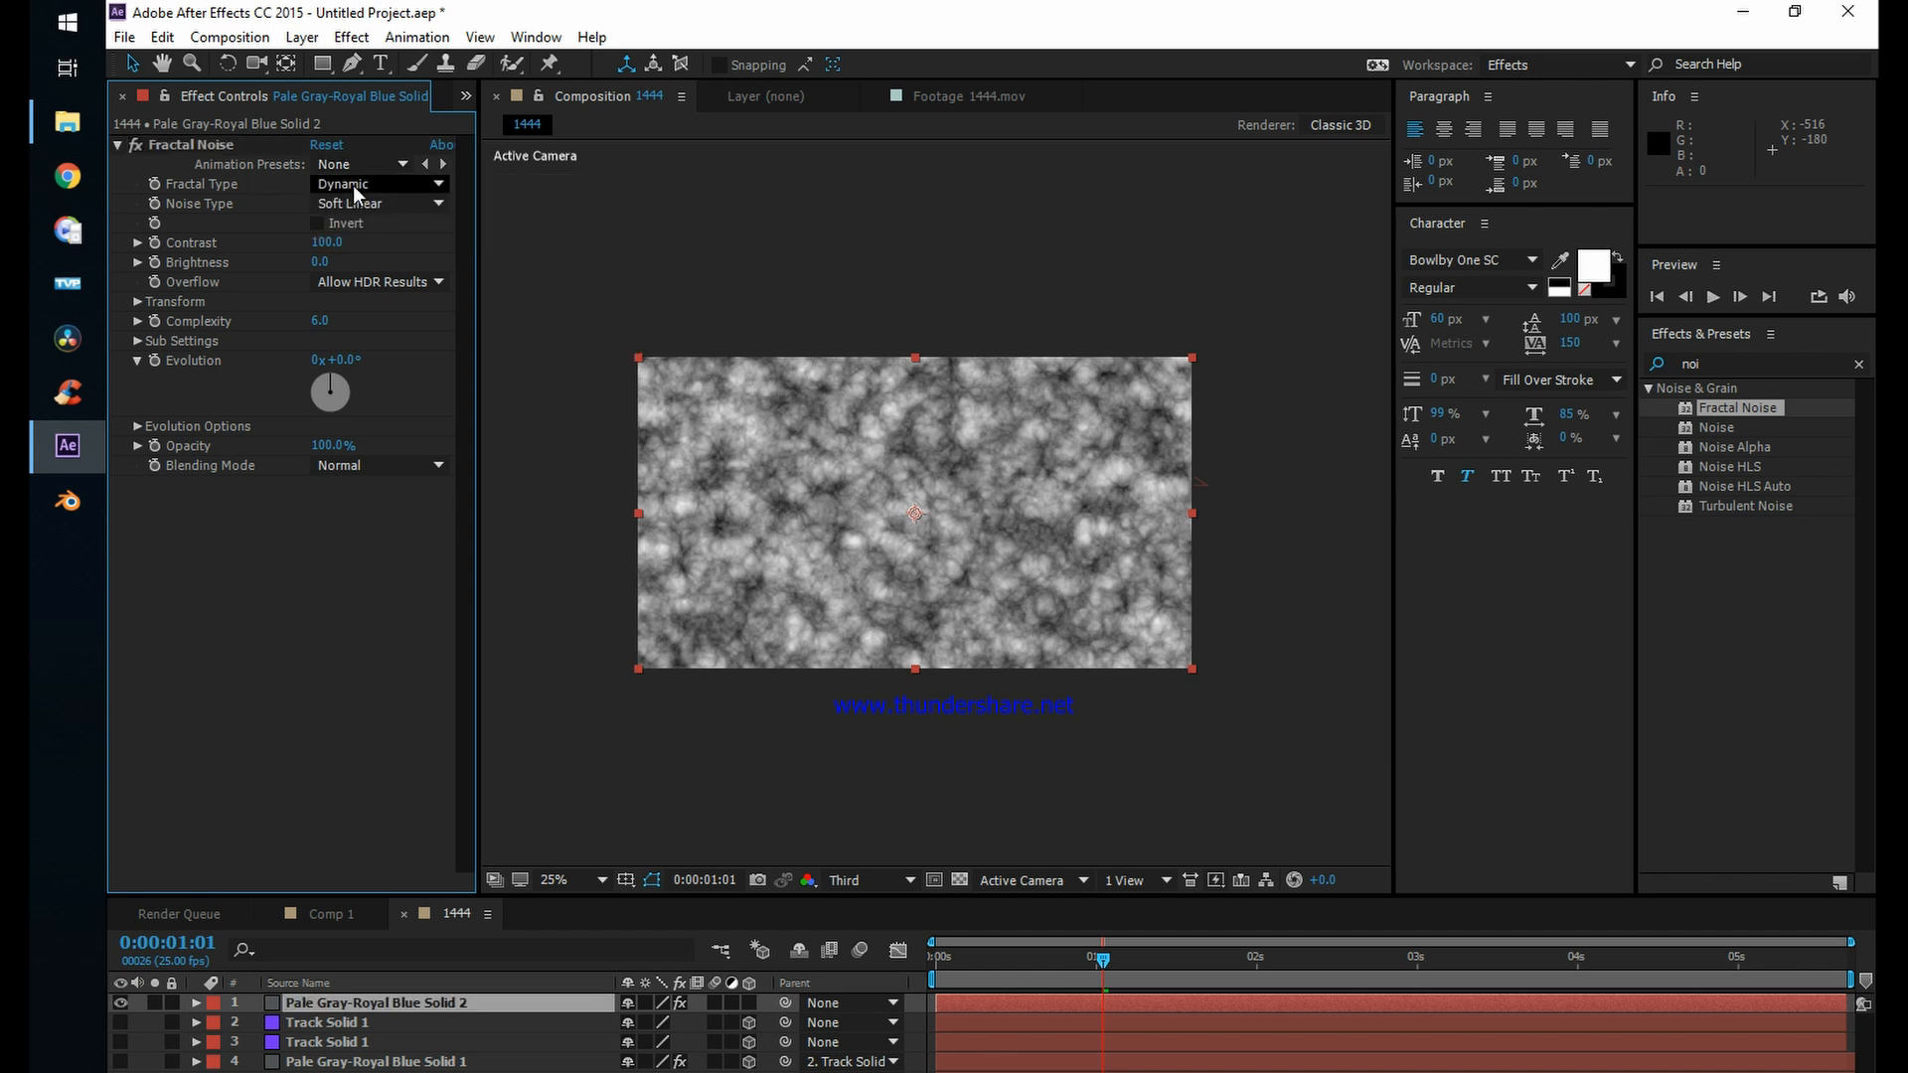
pyautogui.click(356, 187)
pyautogui.click(365, 242)
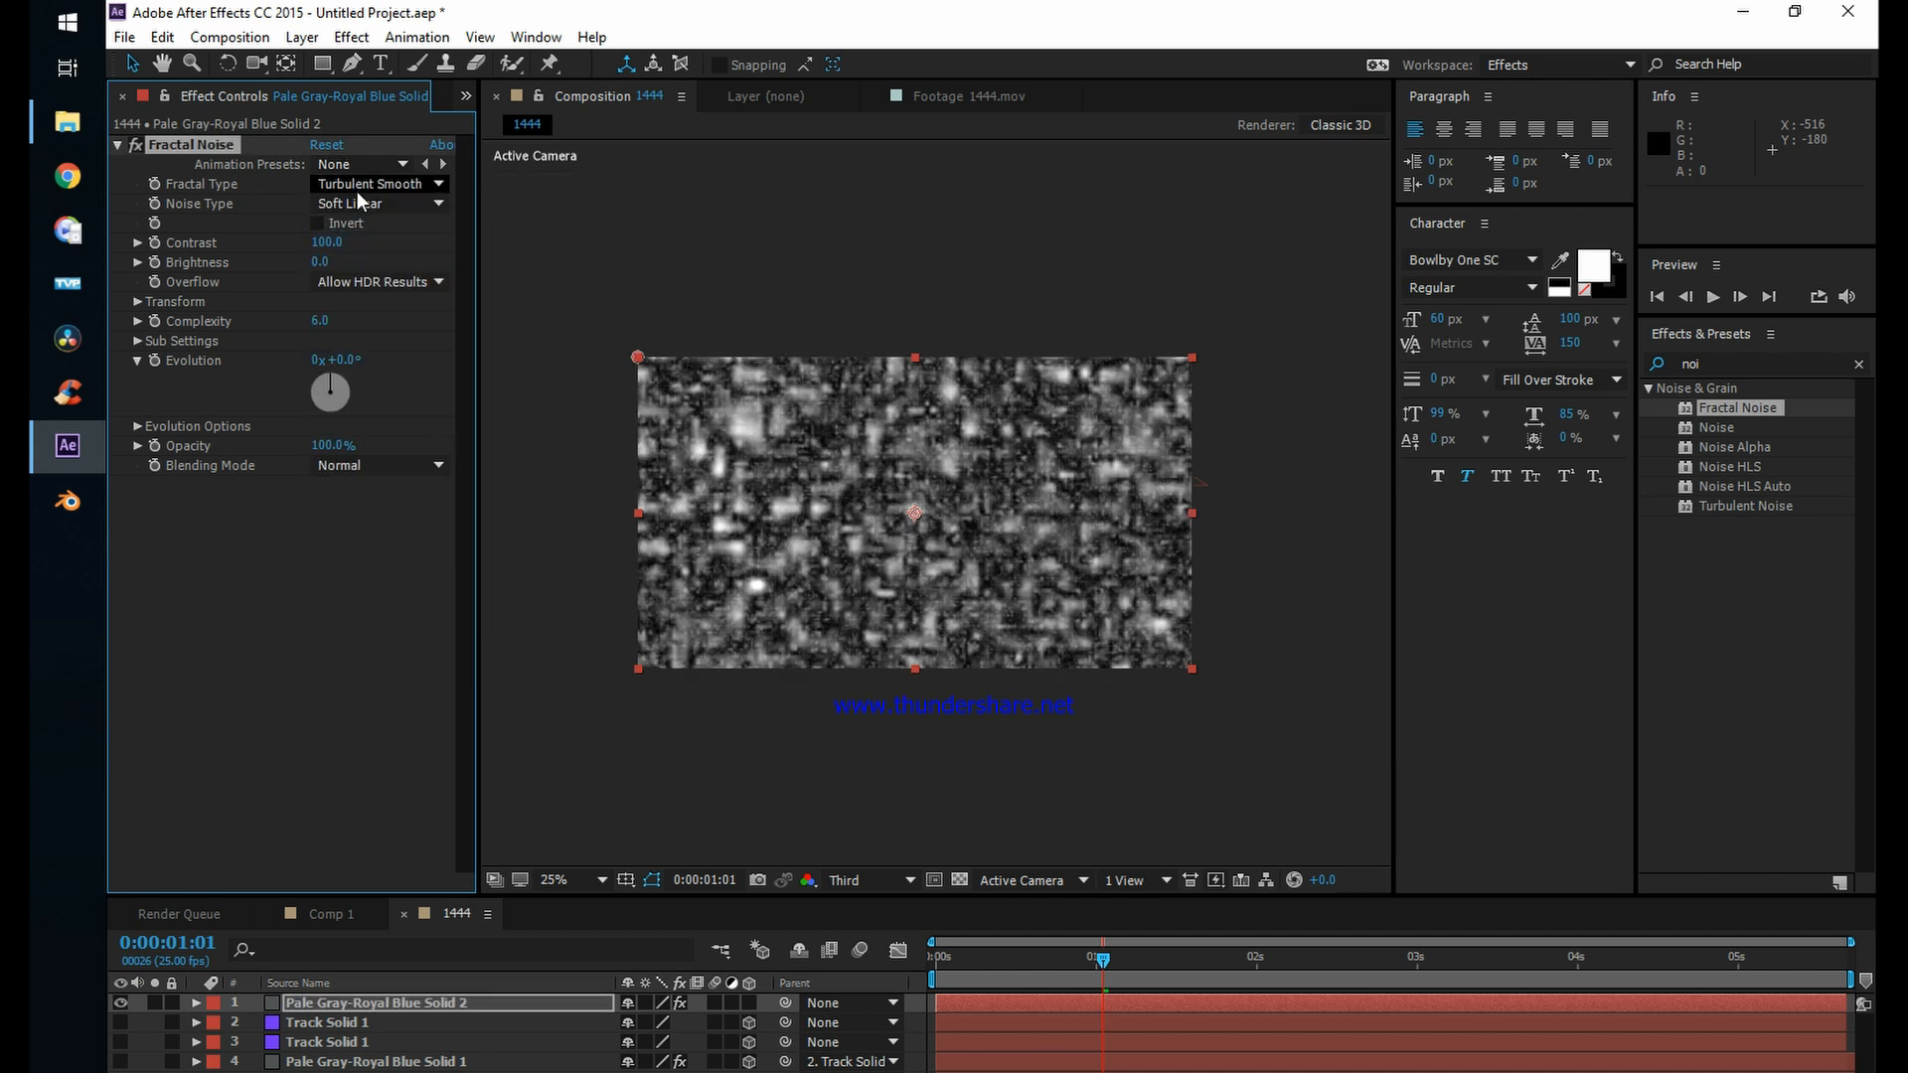
pyautogui.click(363, 186)
pyautogui.click(375, 269)
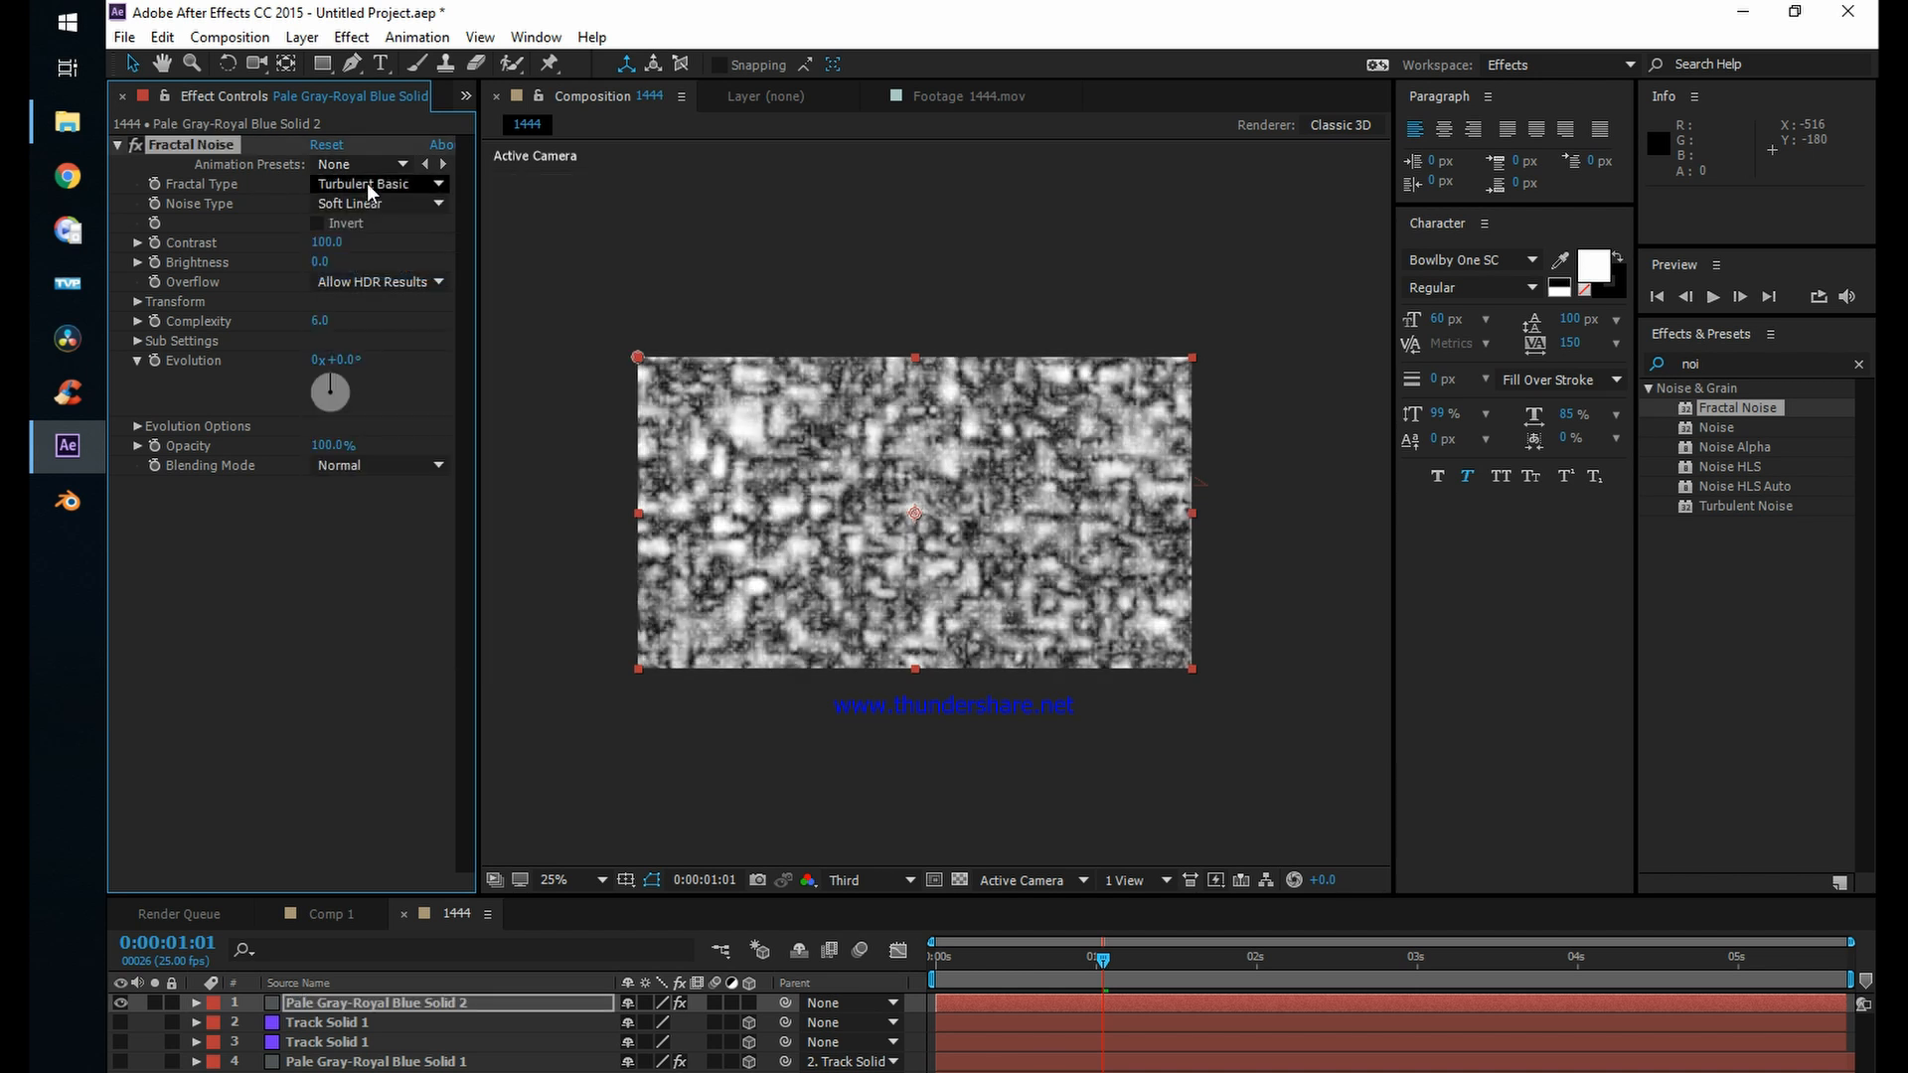
pyautogui.click(369, 184)
pyautogui.click(385, 354)
# Step: Set the Fractal Type to Dynamic Twist and examine the noise pattern up close
pyautogui.click(372, 186)
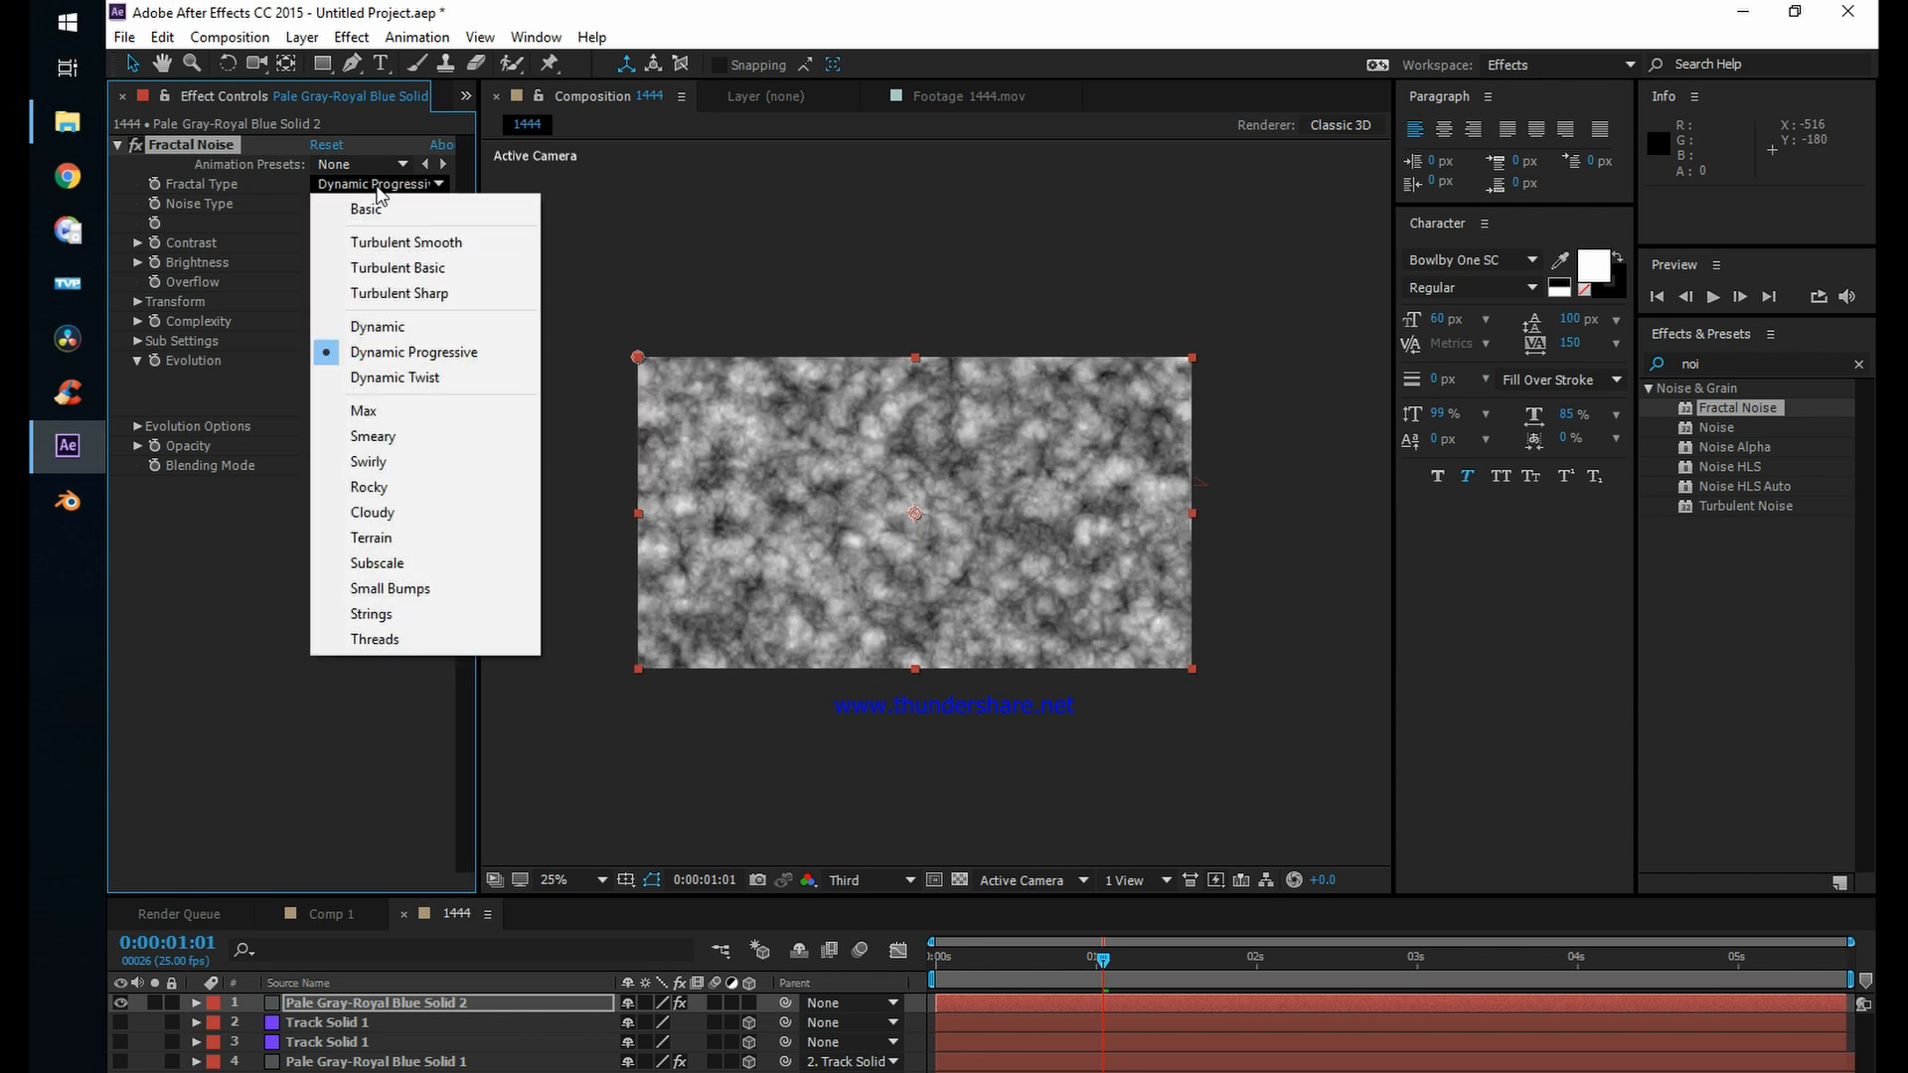
pyautogui.click(396, 378)
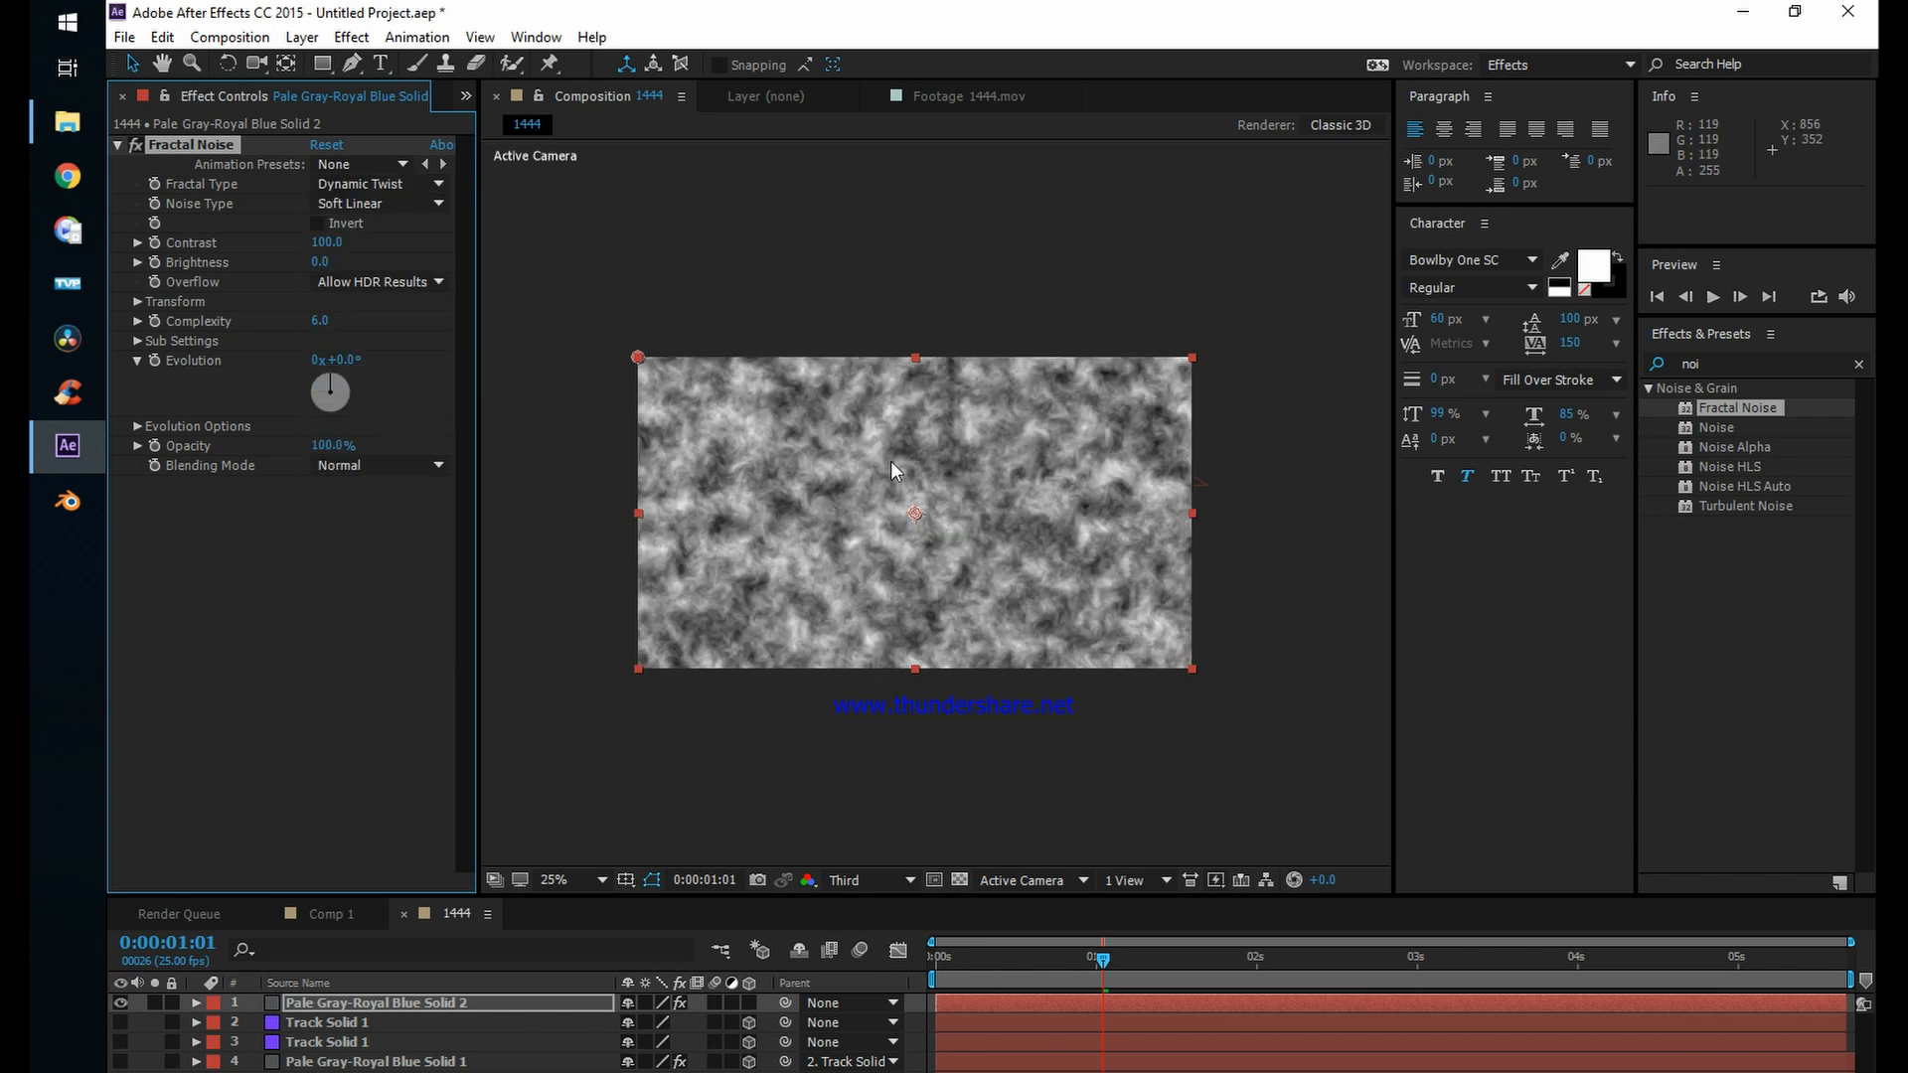
pyautogui.scroll(1, 911, 473)
pyautogui.scroll(-1, 910, 473)
pyautogui.scroll(1, 905, 491)
pyautogui.scroll(-1, 904, 491)
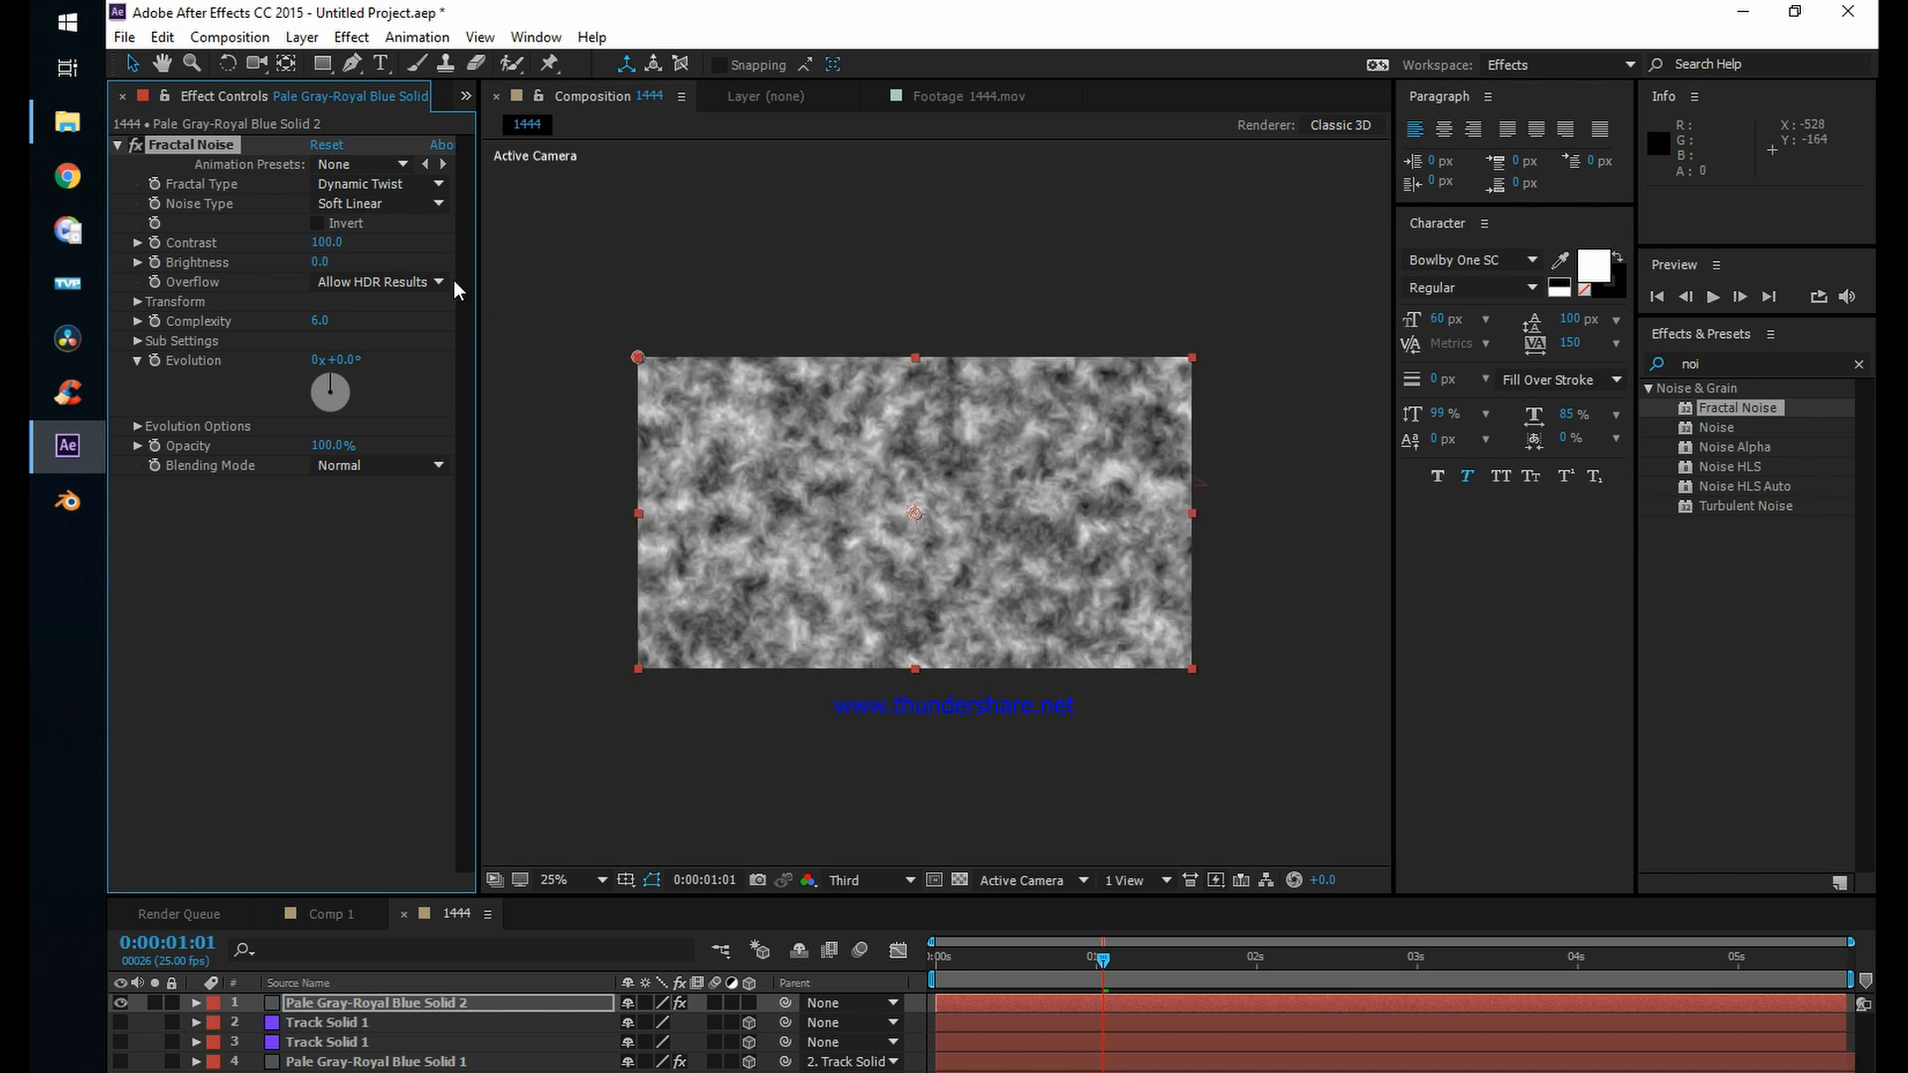
pyautogui.click(366, 183)
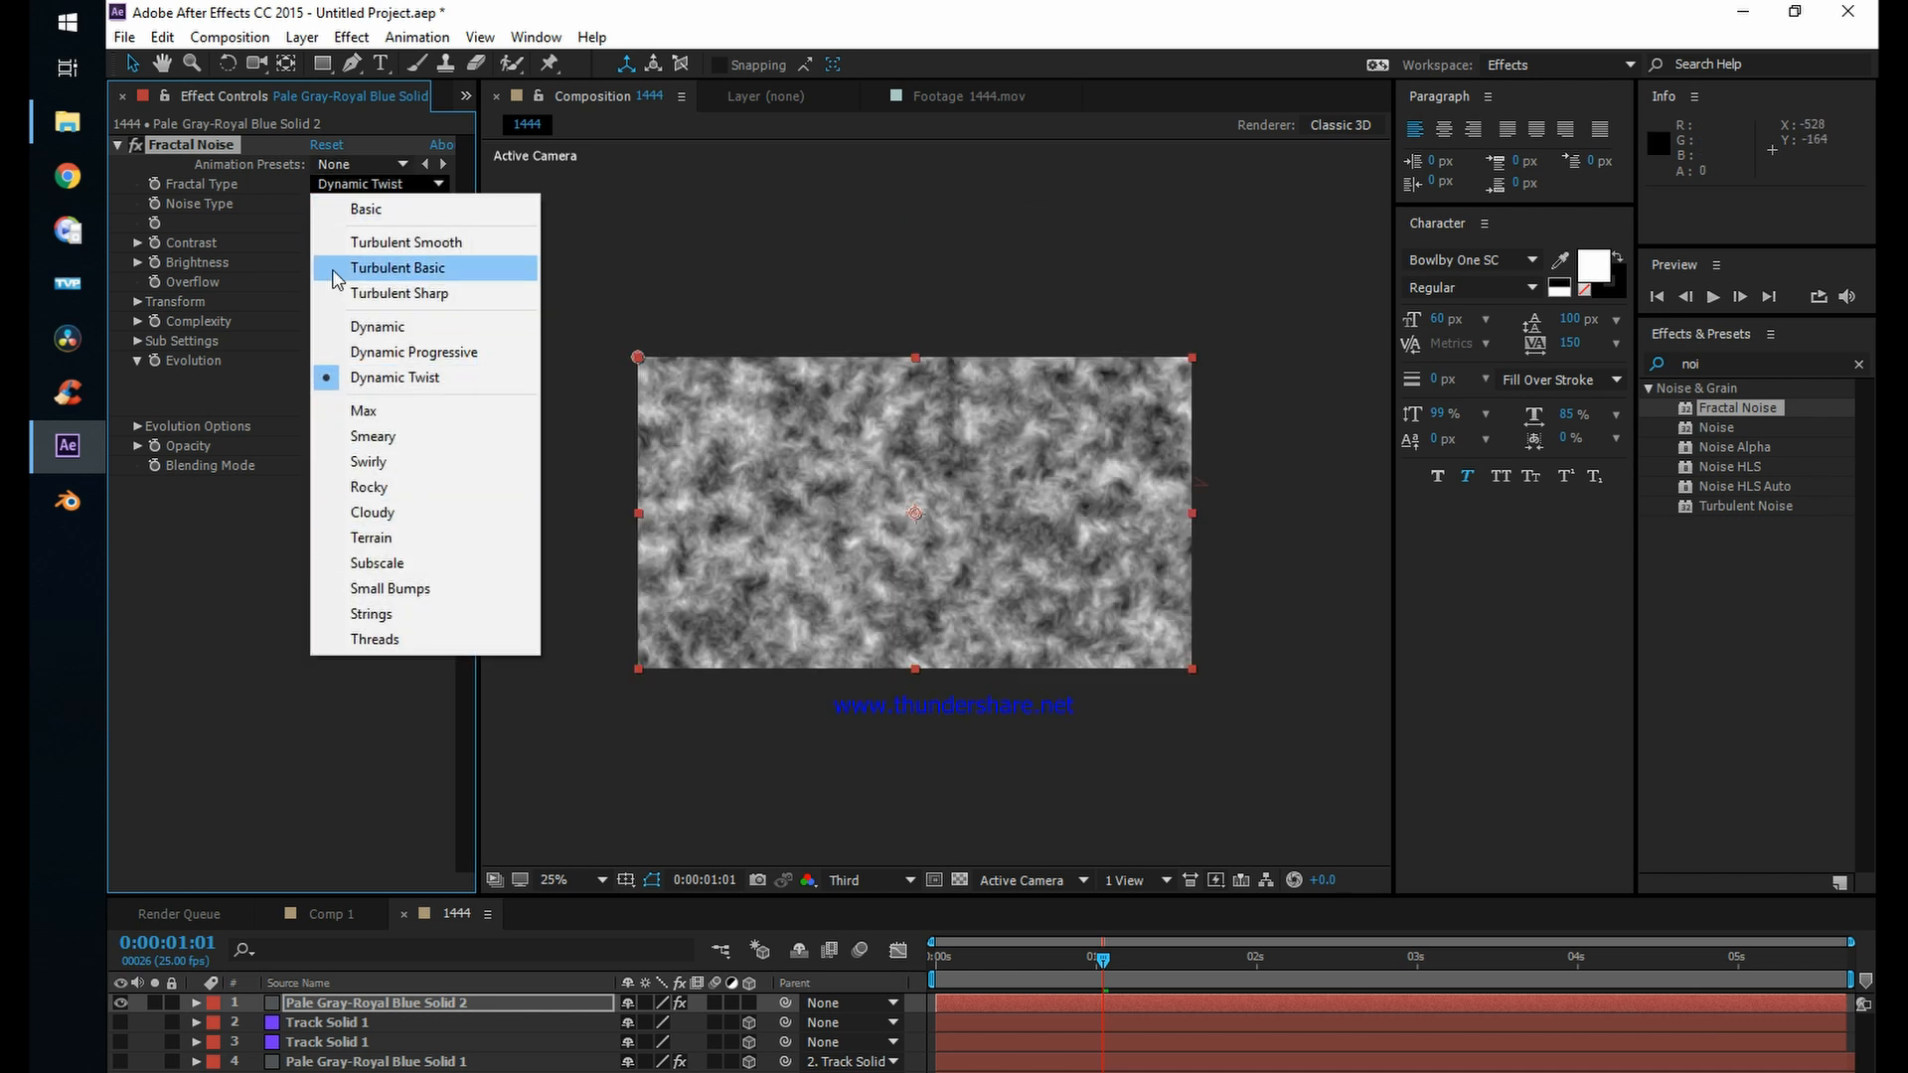
pyautogui.click(260, 217)
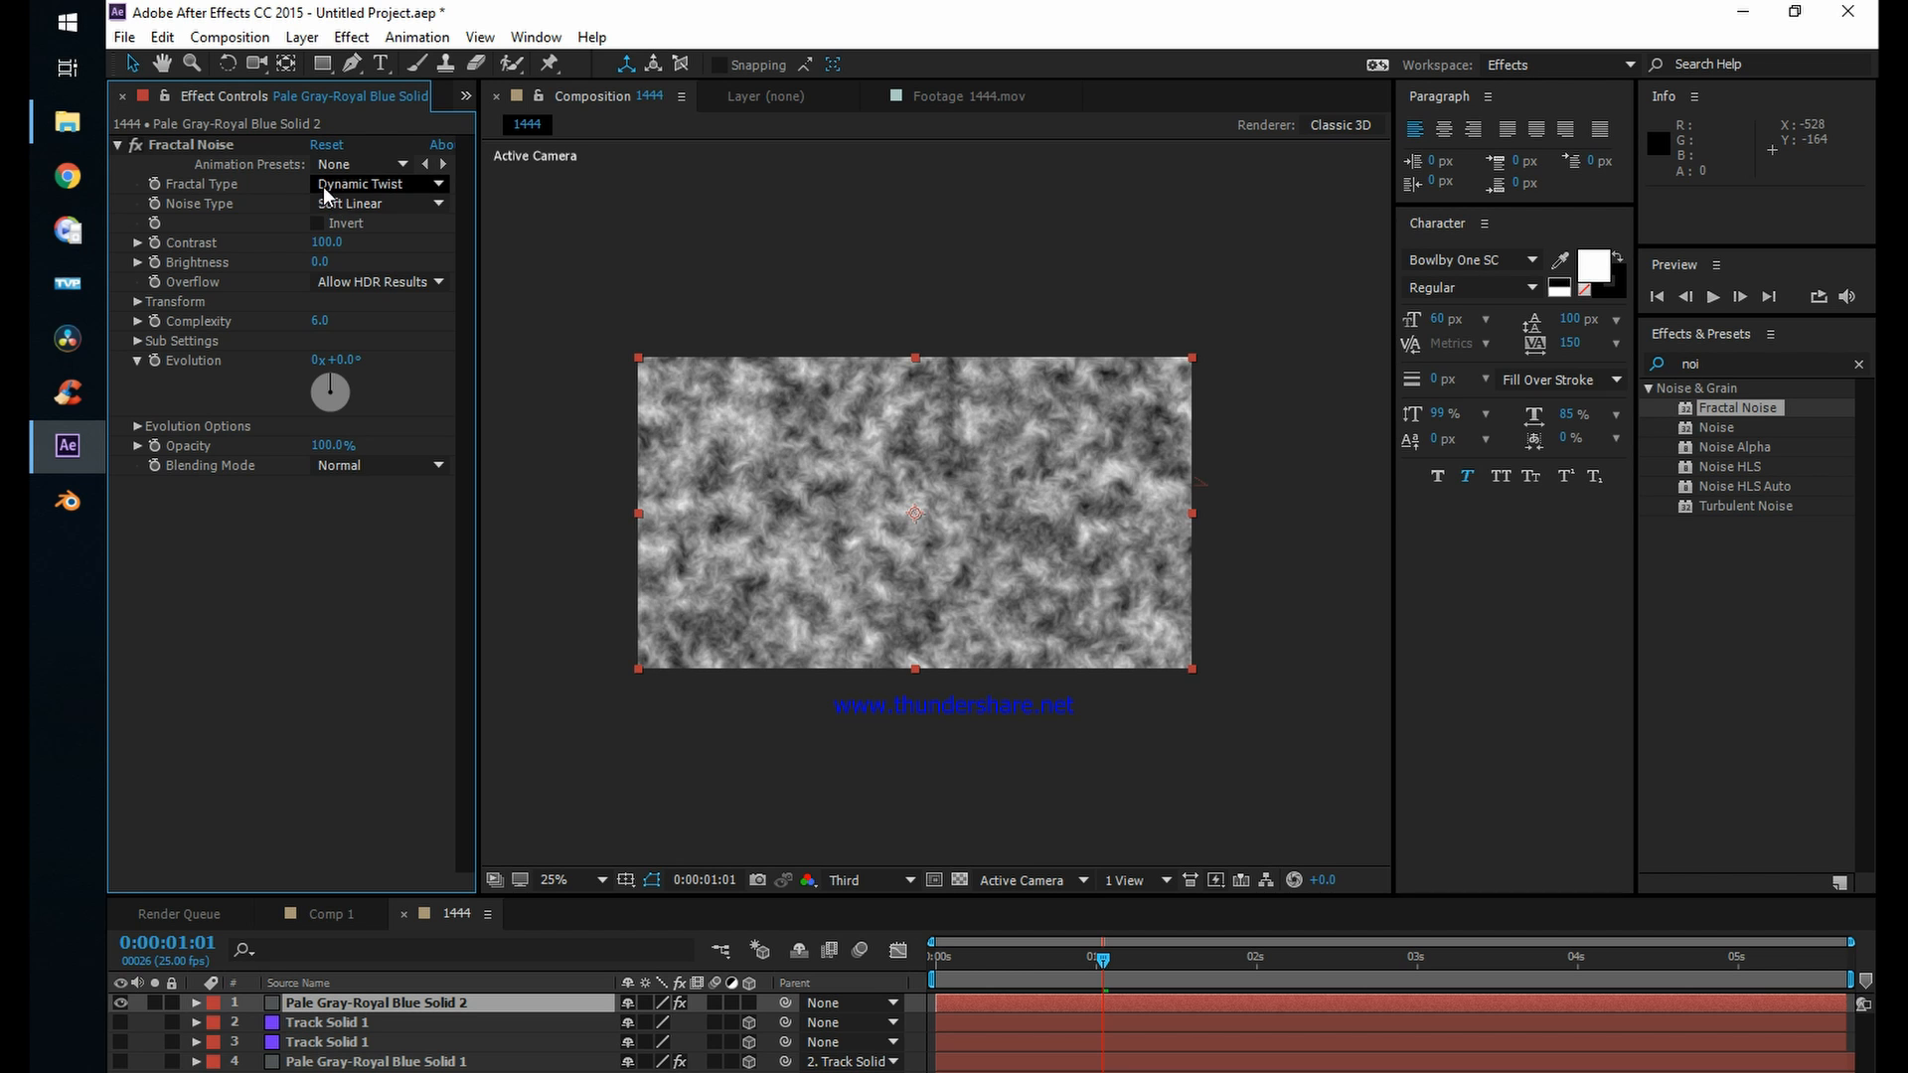
pyautogui.scroll(4, 968, 521)
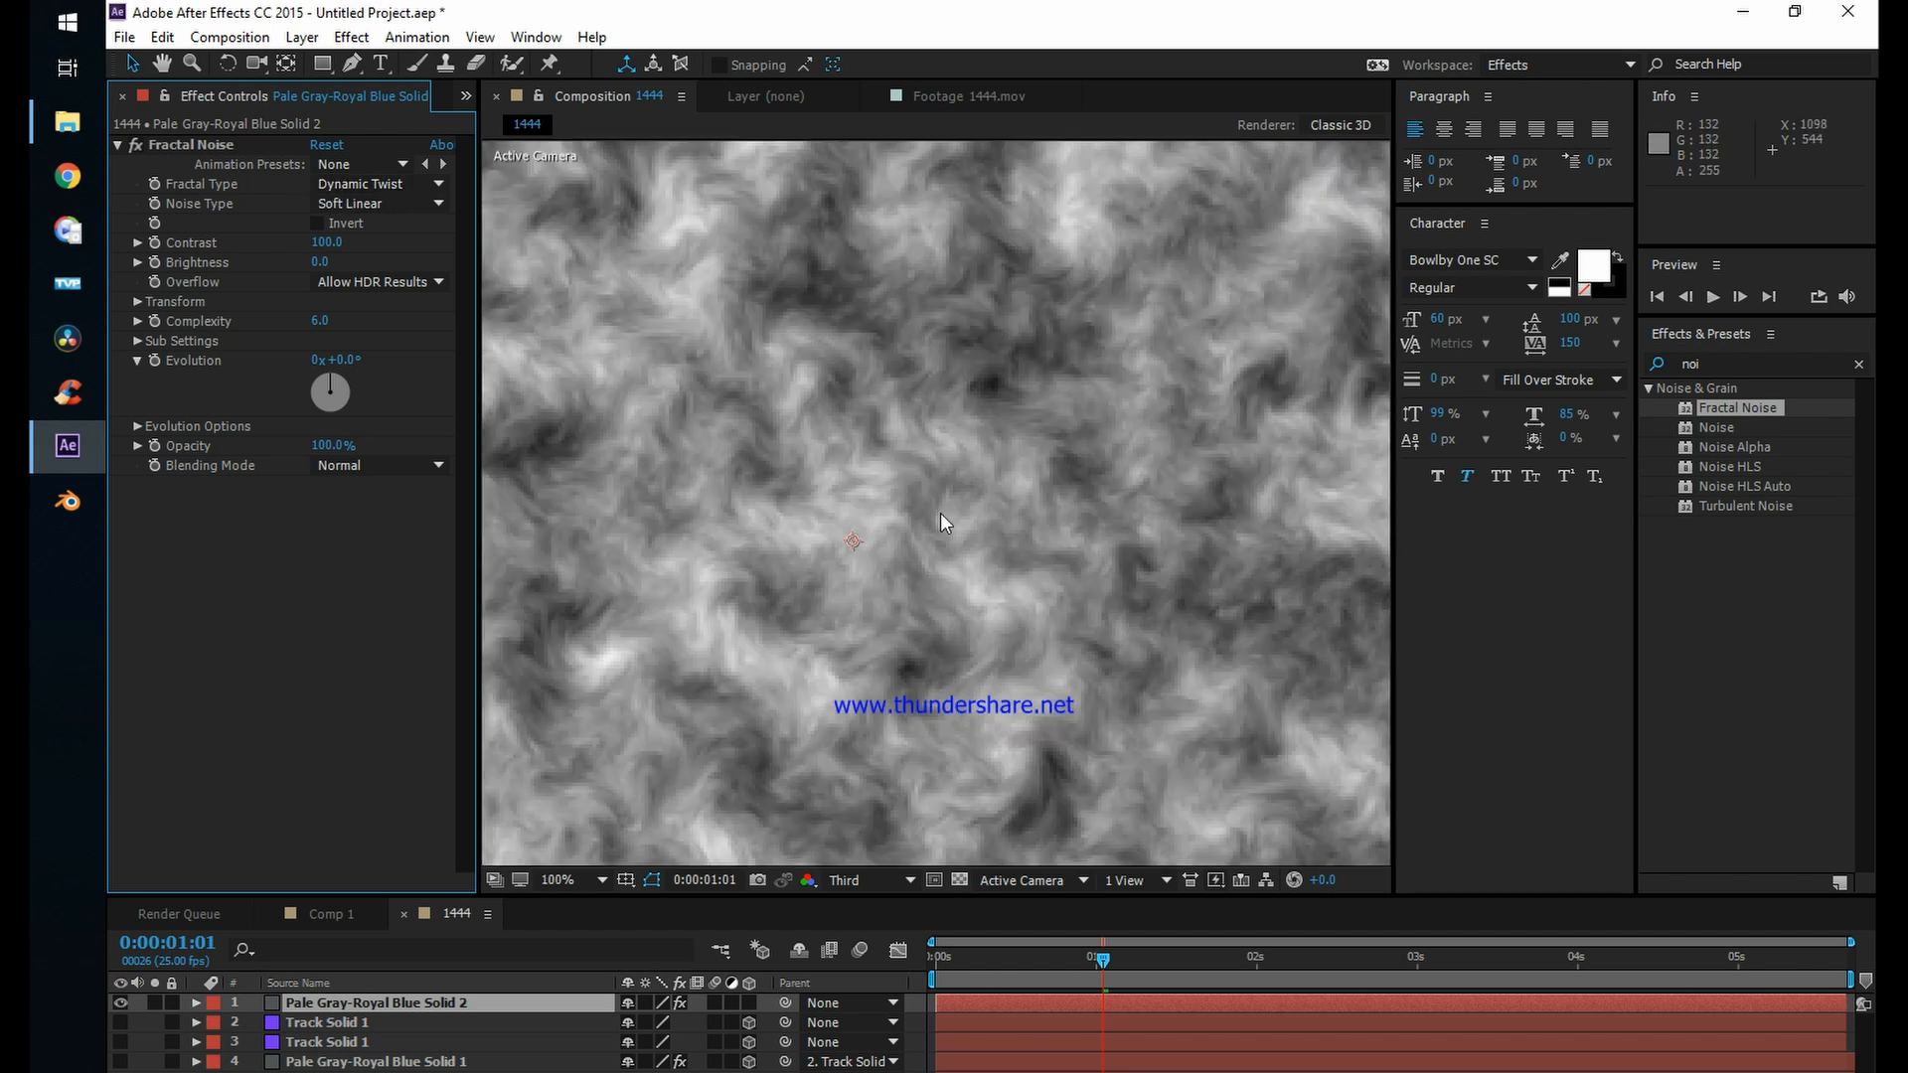
pyautogui.scroll(-2, 795, 437)
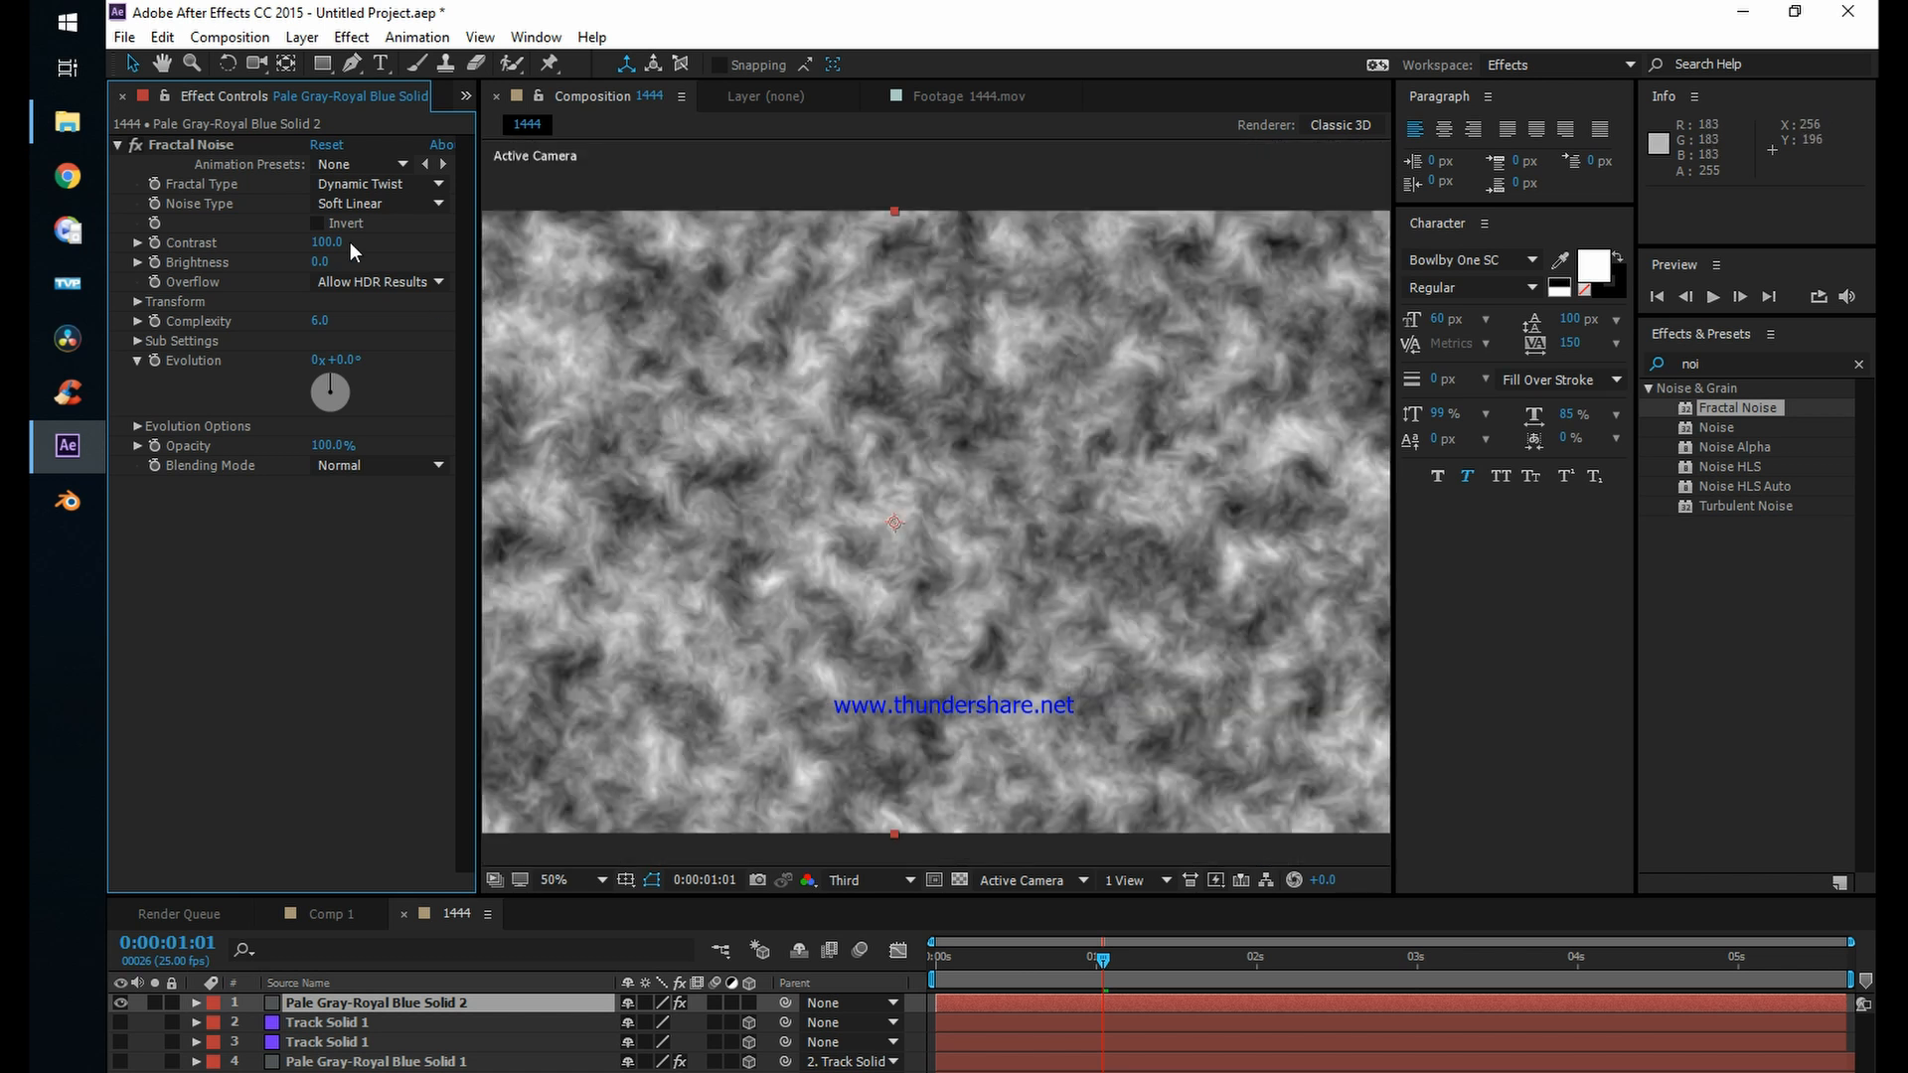
# Step: Invert the fractal noise and lower its Brightness to -27
pyautogui.click(317, 223)
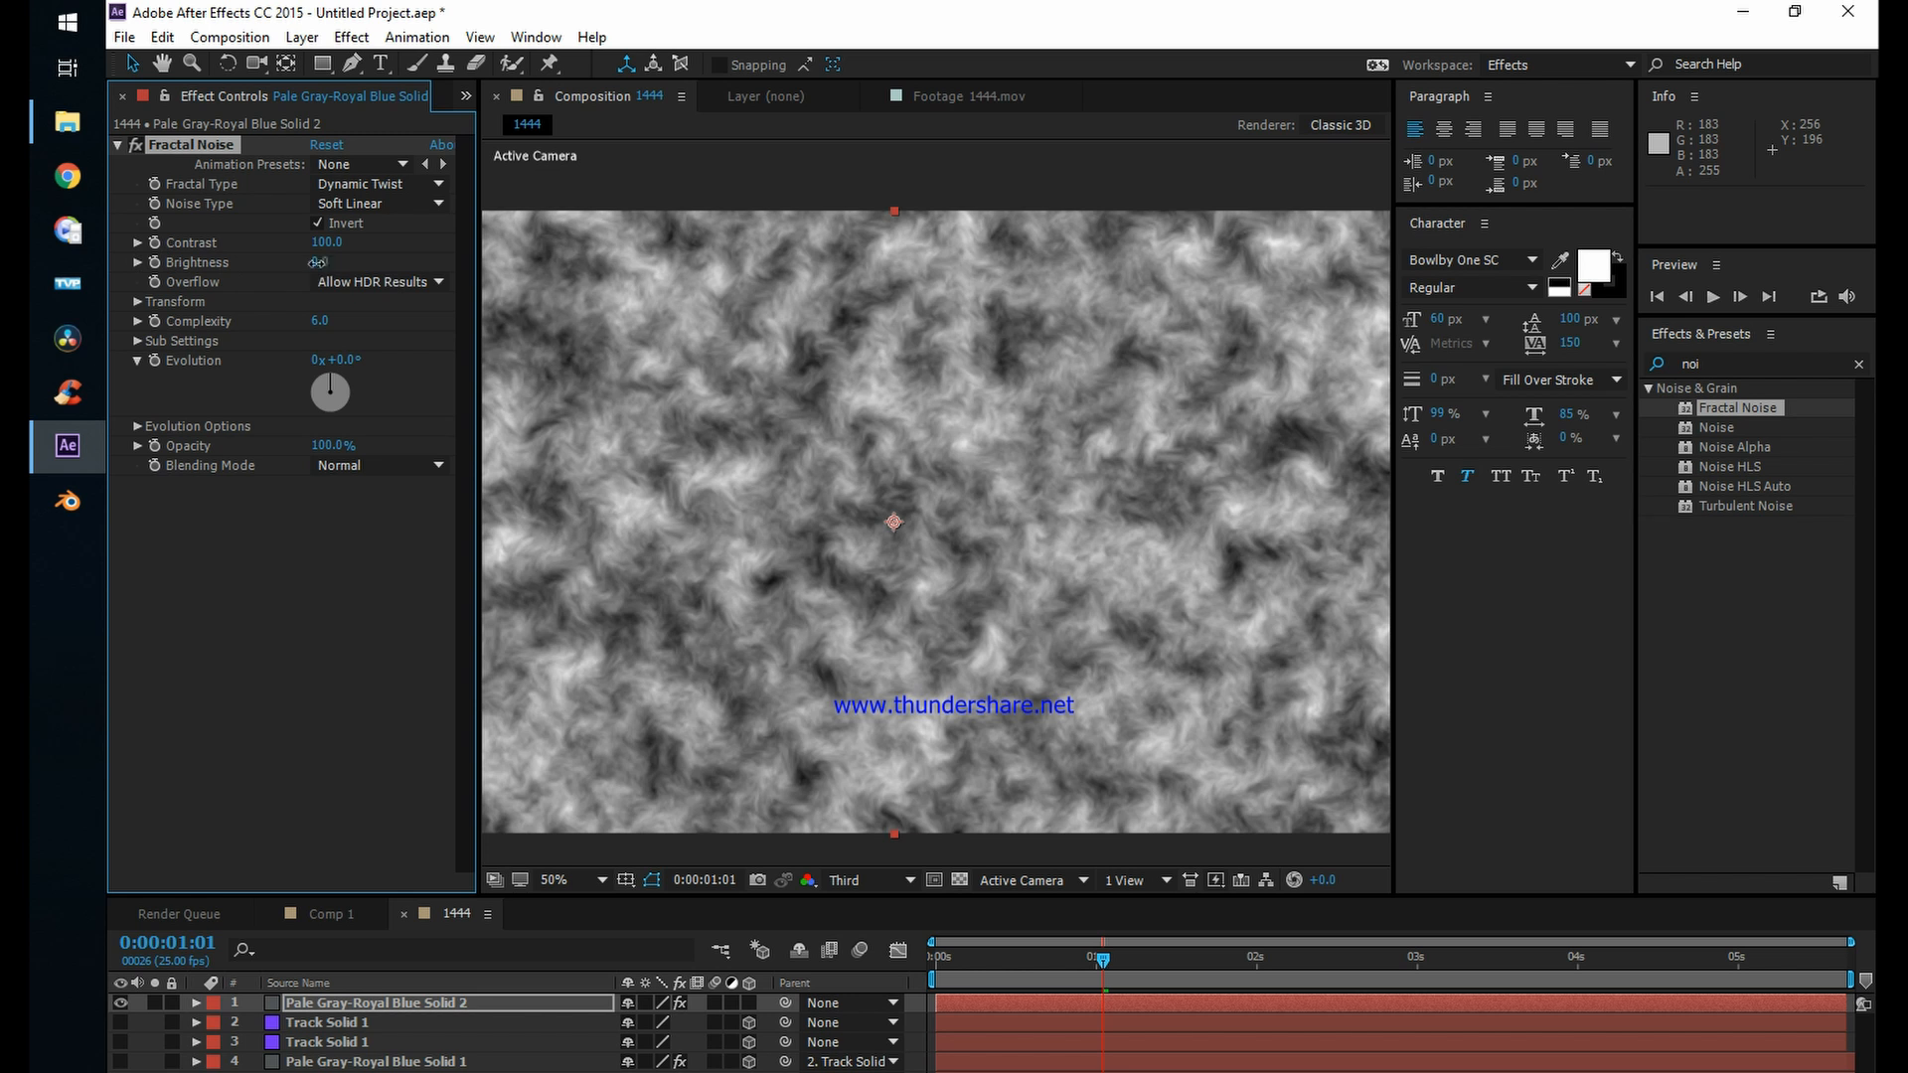
pyautogui.moveTo(317, 262)
pyautogui.mouseDown()
pyautogui.moveTo(343, 261)
pyautogui.moveTo(280, 260)
pyautogui.mouseUp()
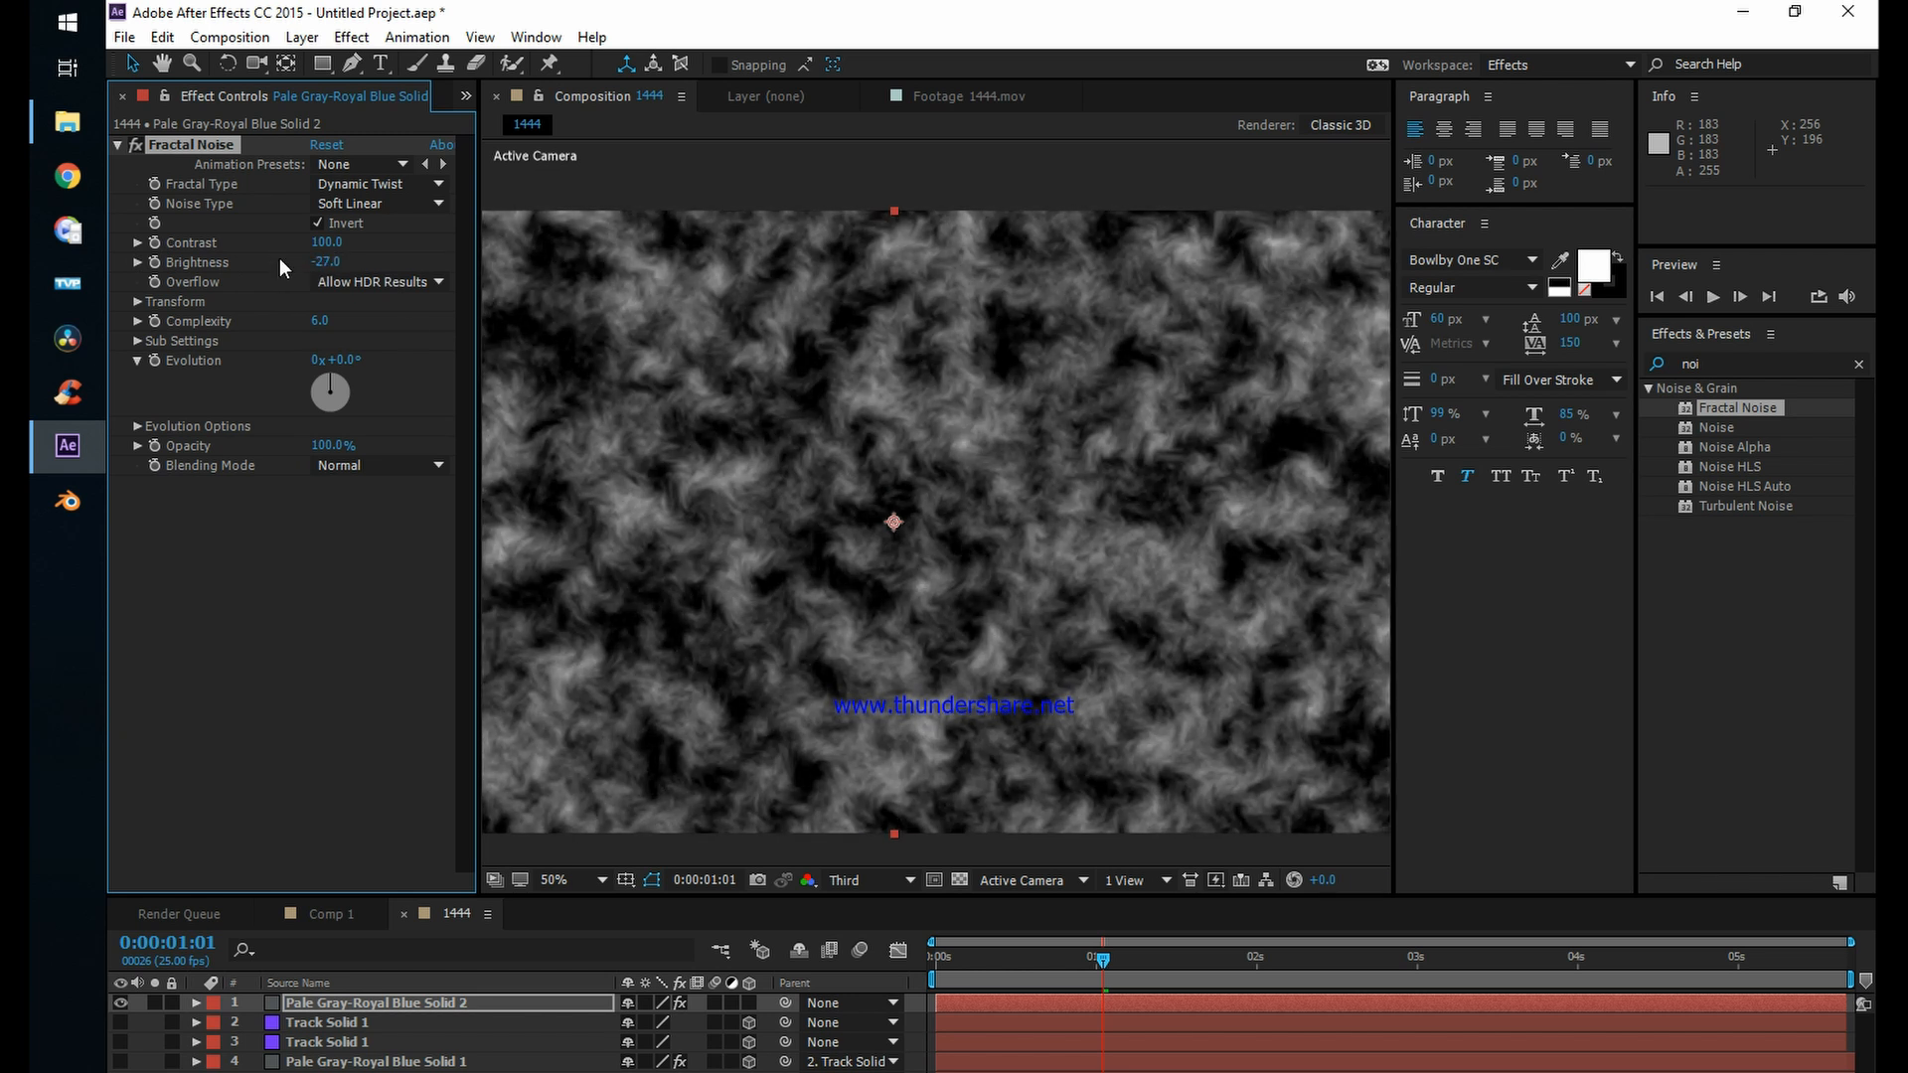
# Step: Set the noise Contrast to 117, Scale to 136 and Offset Turbulence to about 1037, 494
pyautogui.scroll(1, 852, 535)
pyautogui.moveTo(852, 535); pyautogui.dragTo(962, 484)
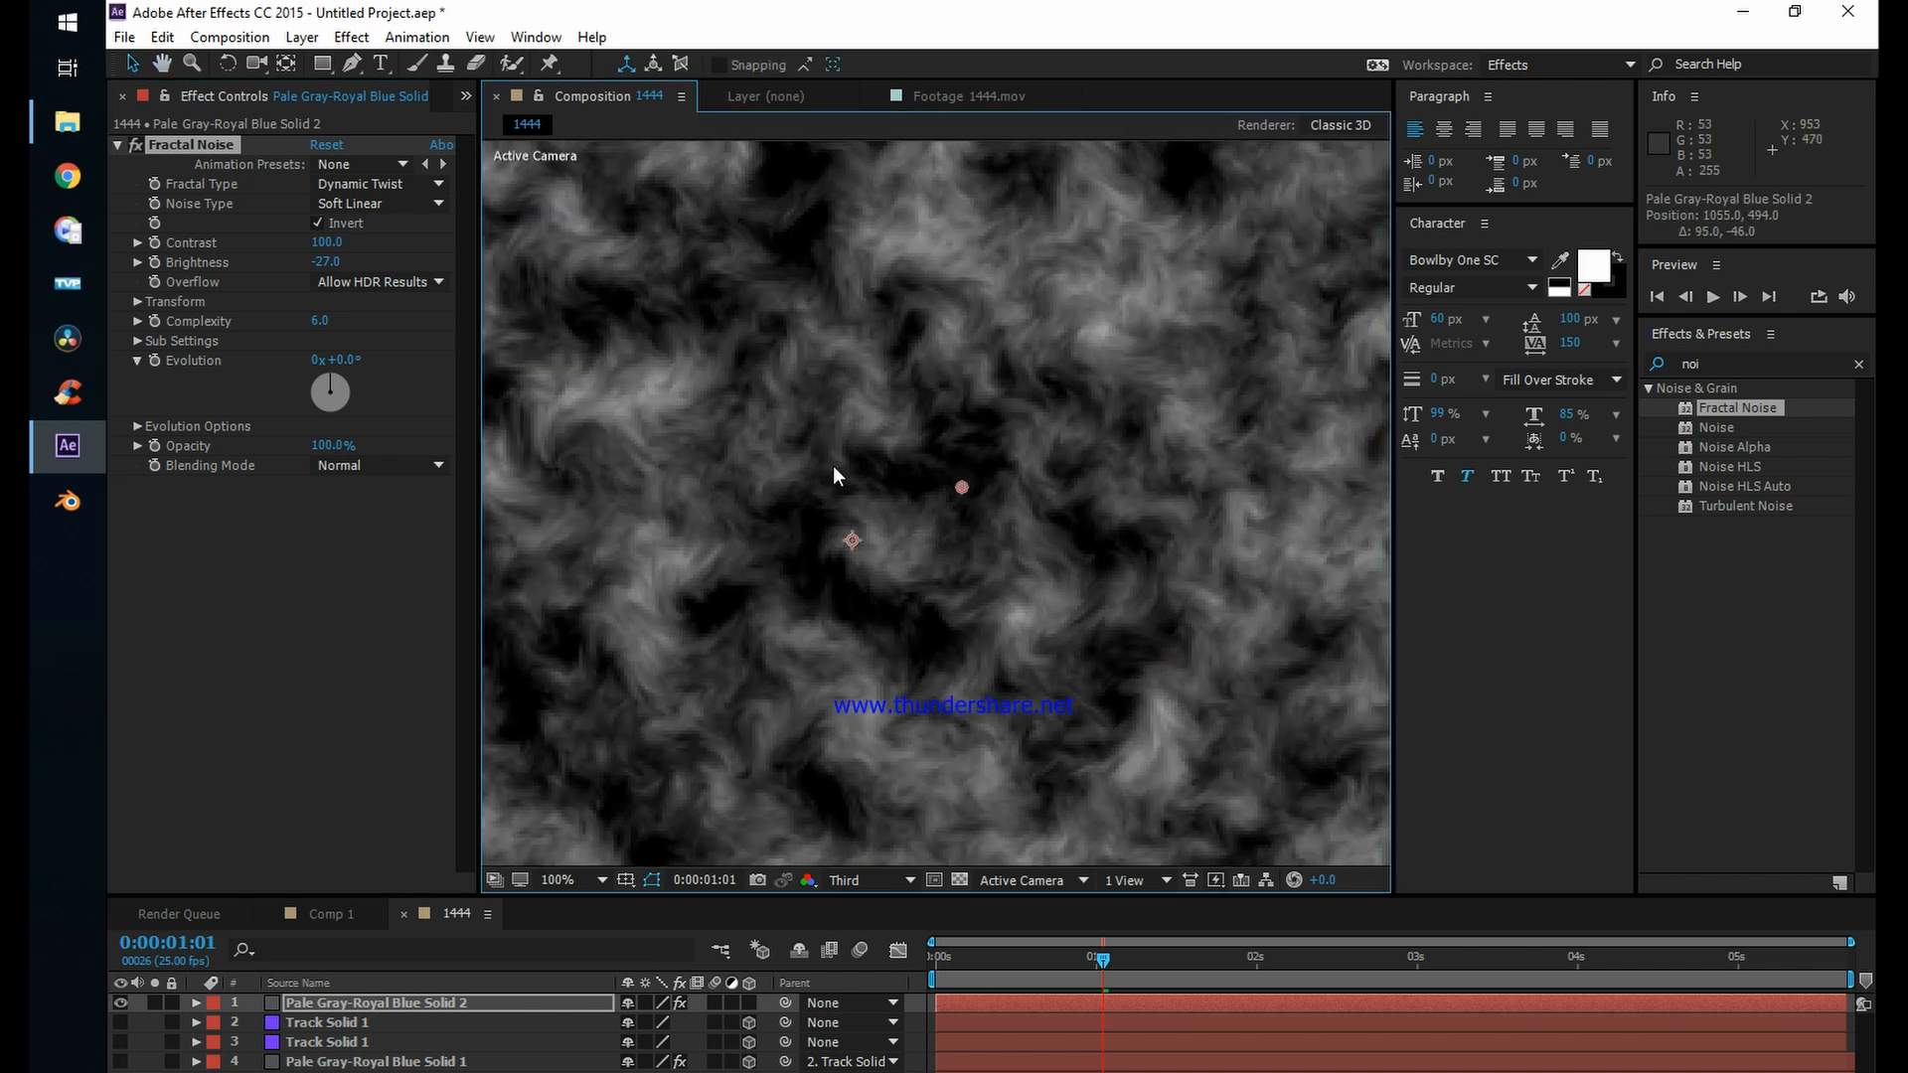
pyautogui.scroll(-1, 950, 558)
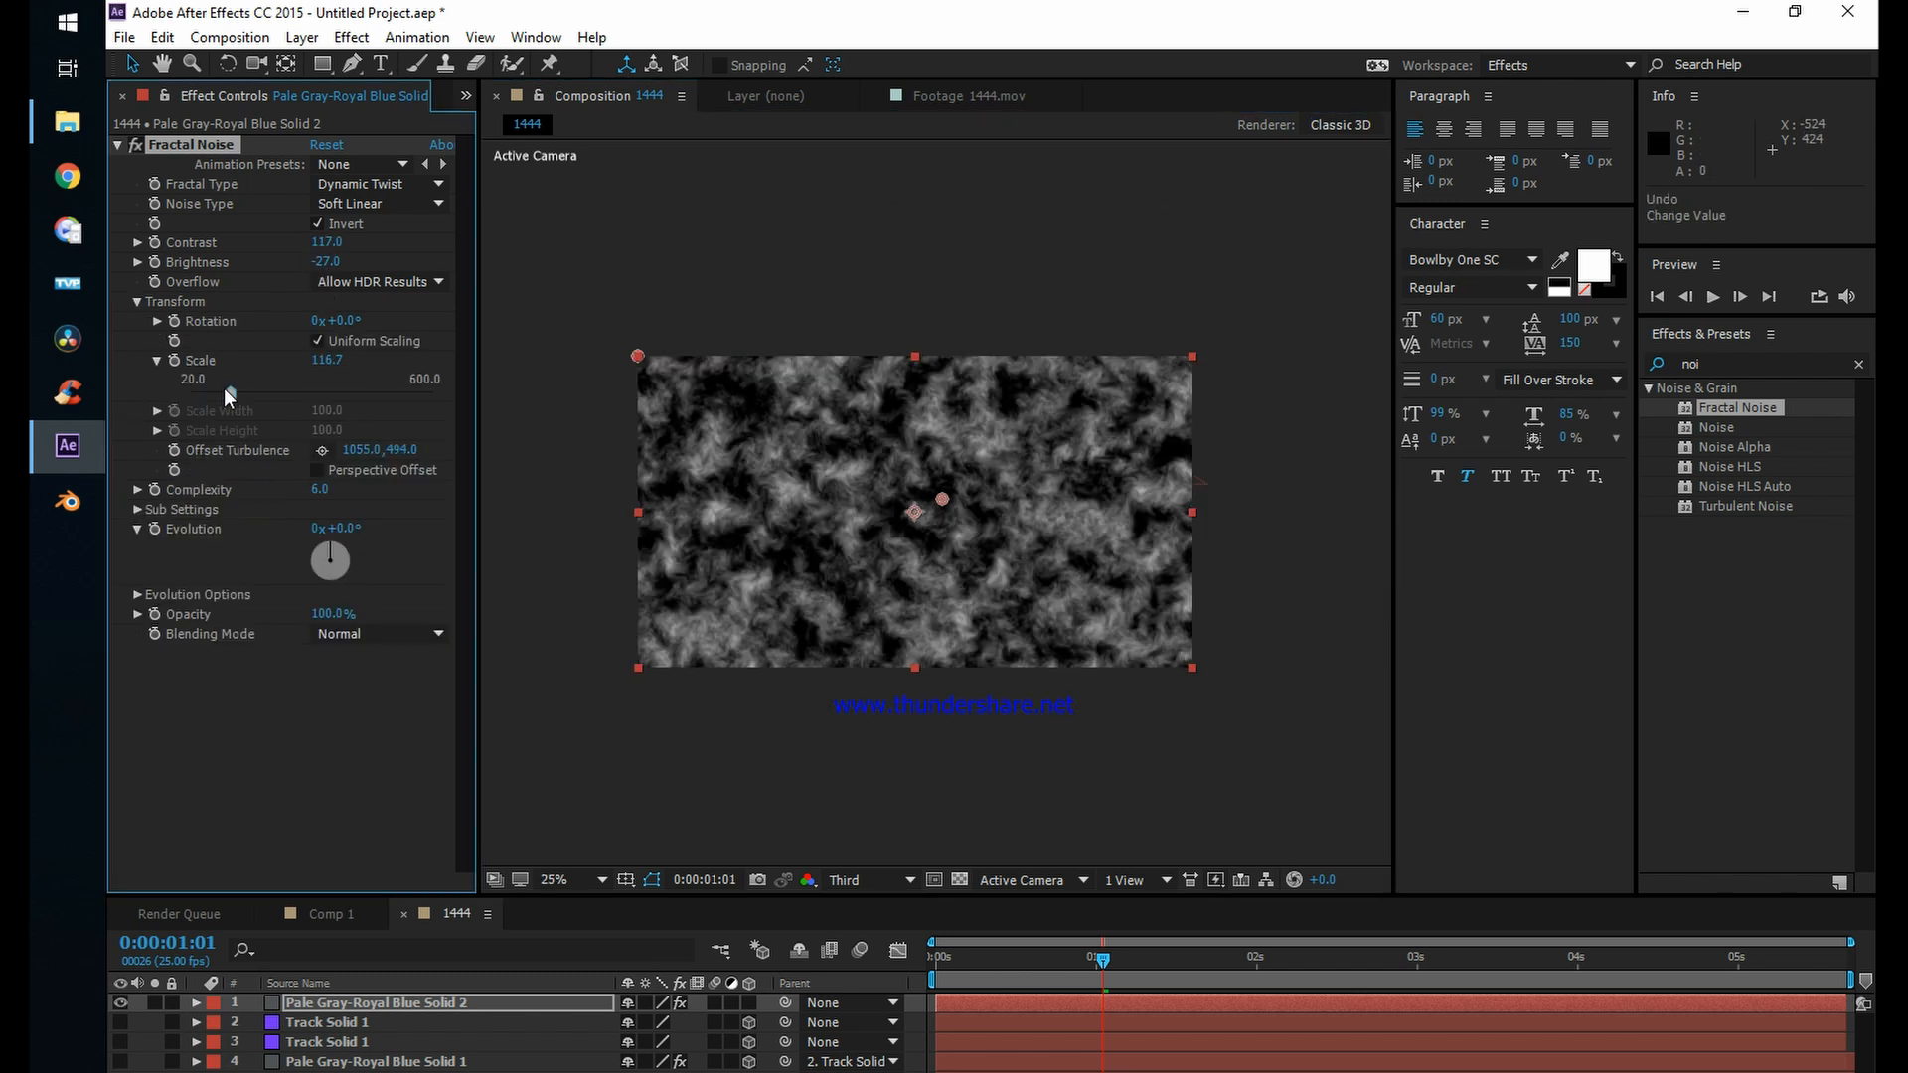
pyautogui.moveTo(199, 392); pyautogui.dragTo(238, 376)
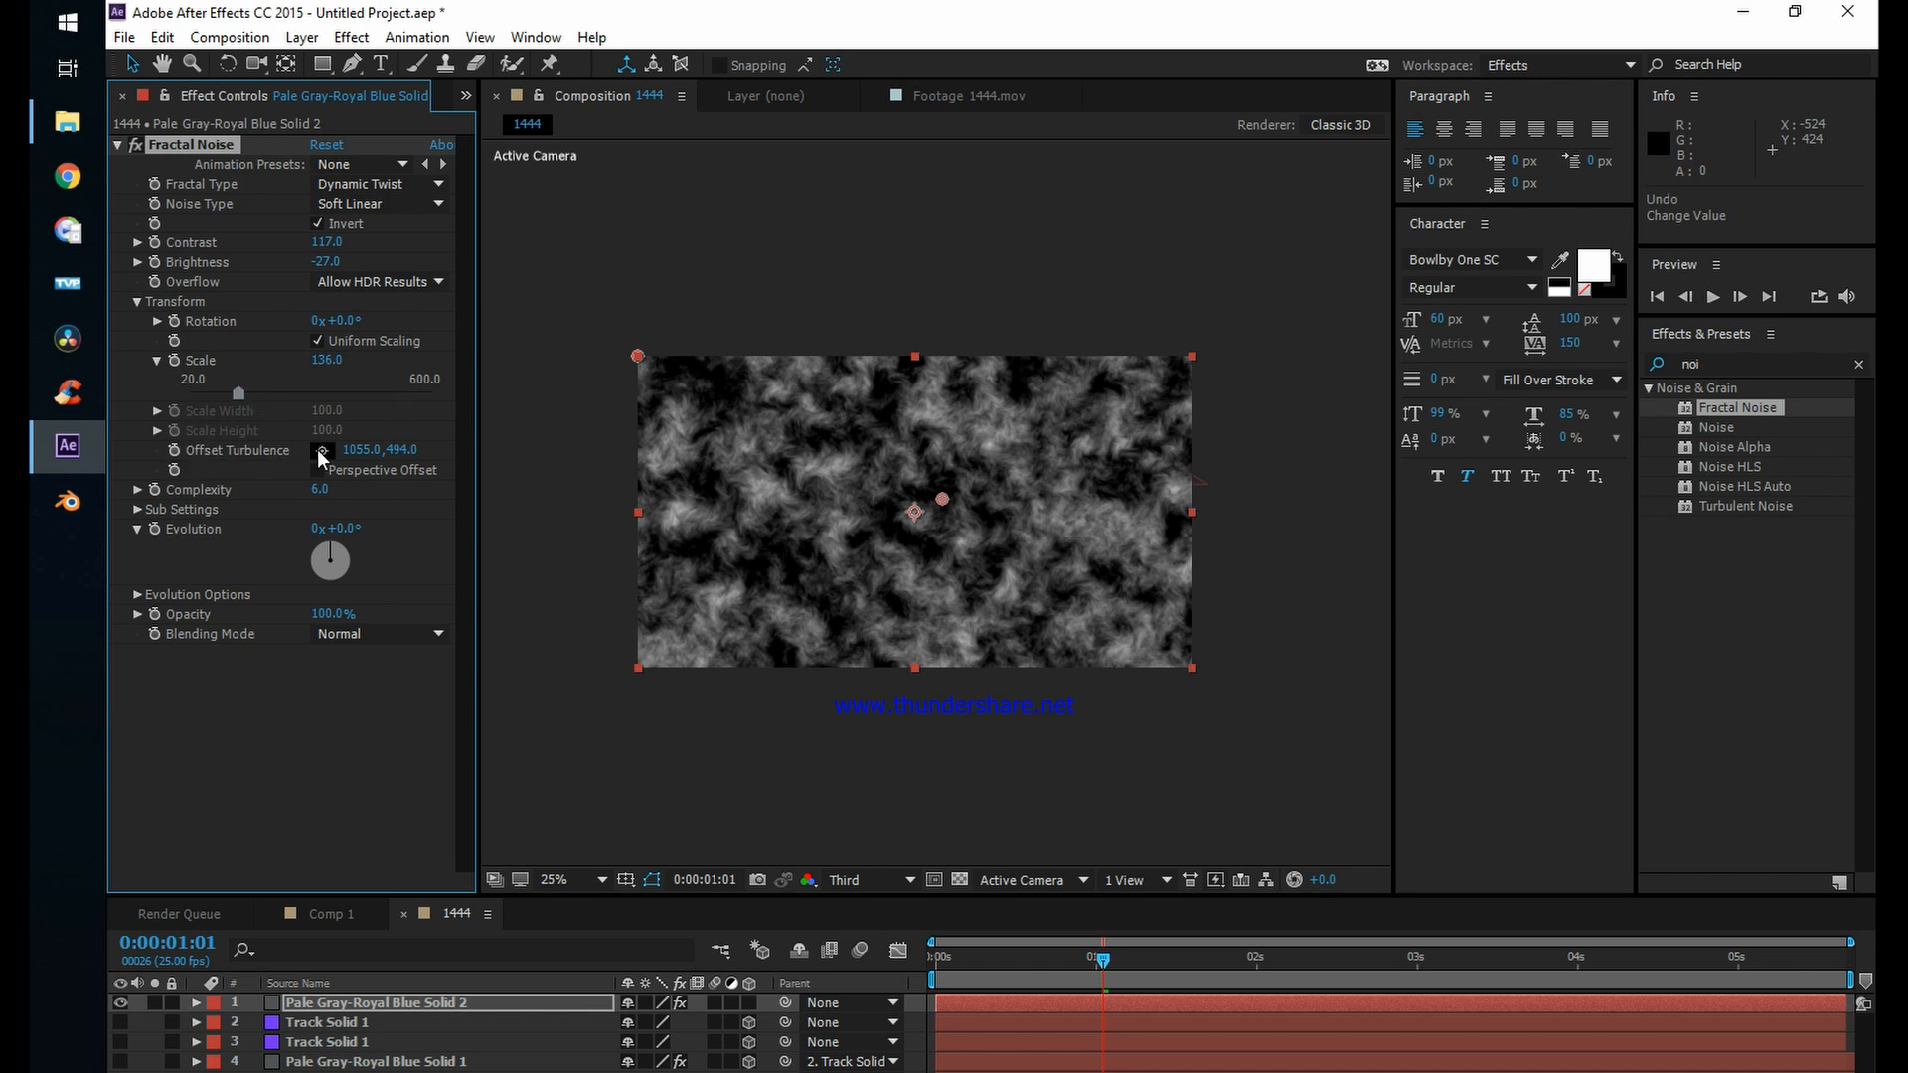
pyautogui.moveTo(364, 454); pyautogui.dragTo(382, 455)
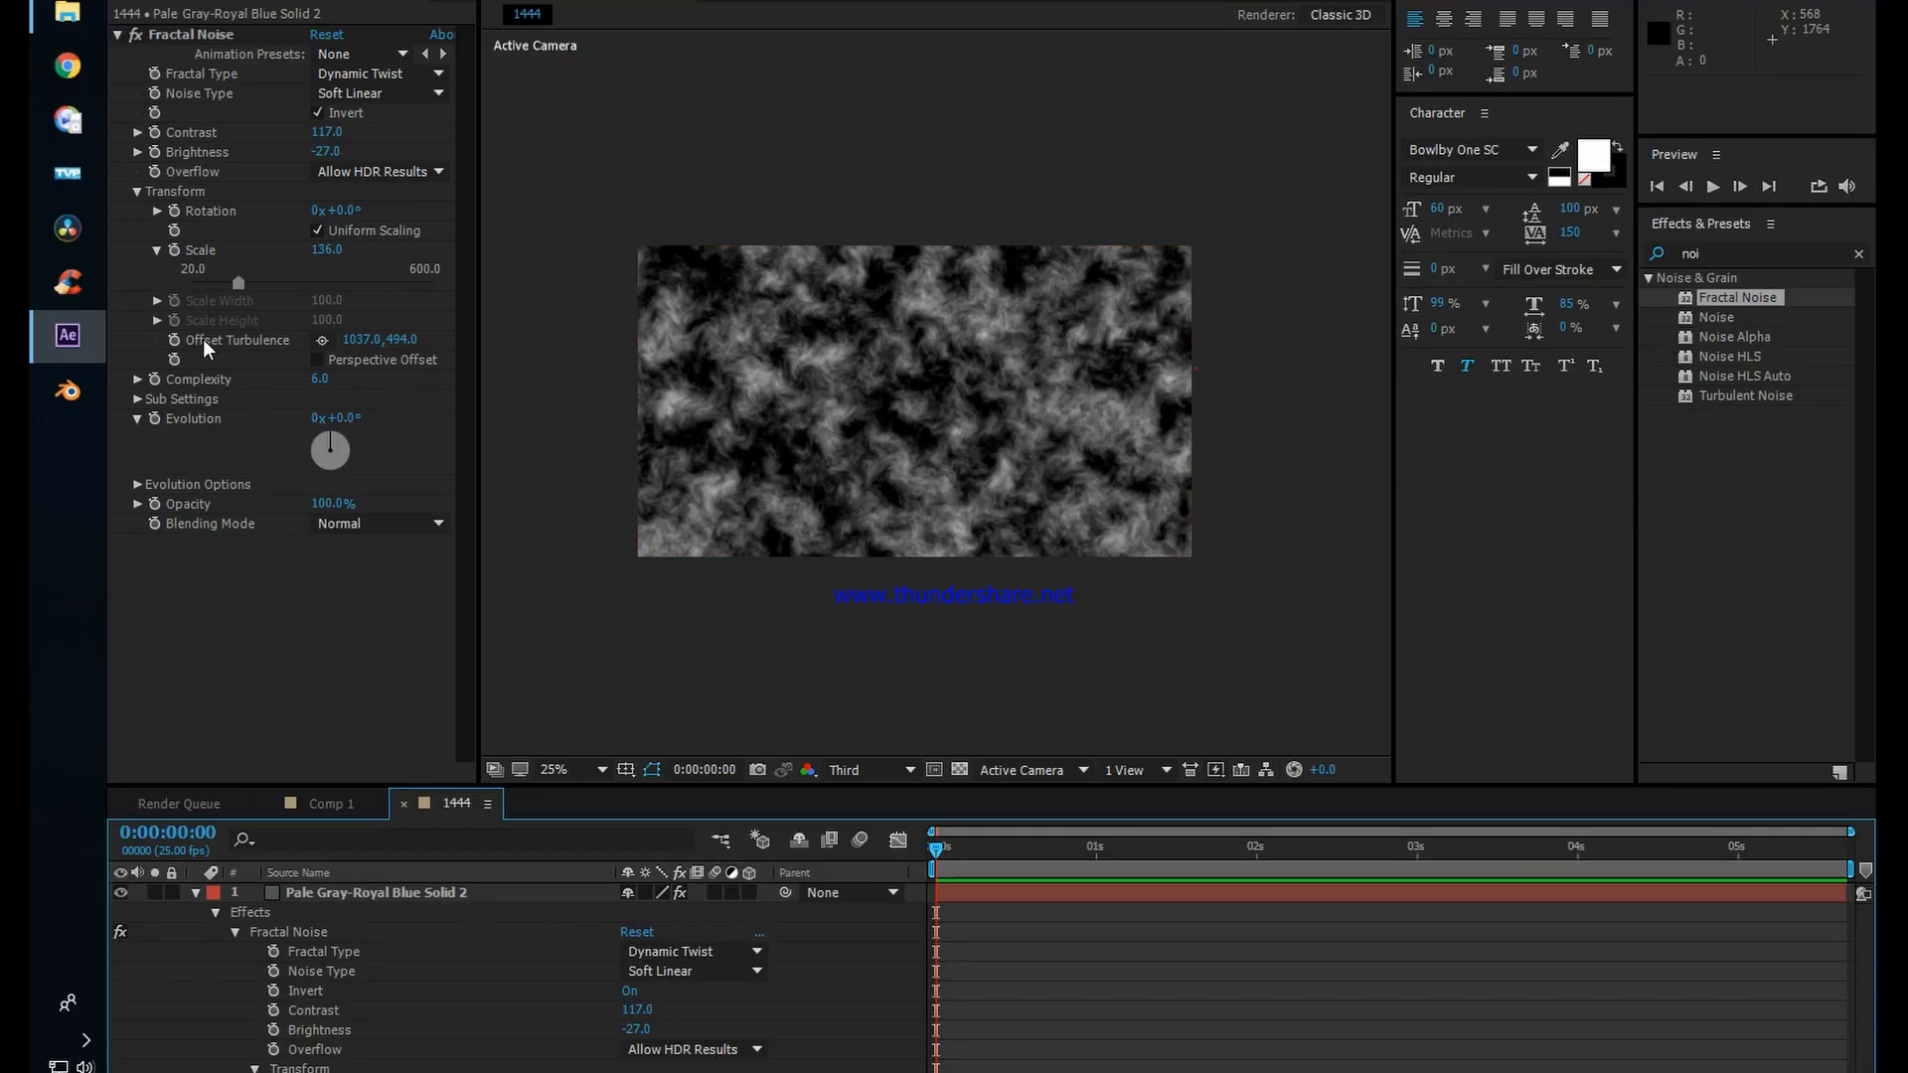
# Step: Keyframe Offset Turbulence at the first frame, and at 0:00:05:14 set it to about 3208, 494
pyautogui.click(181, 340)
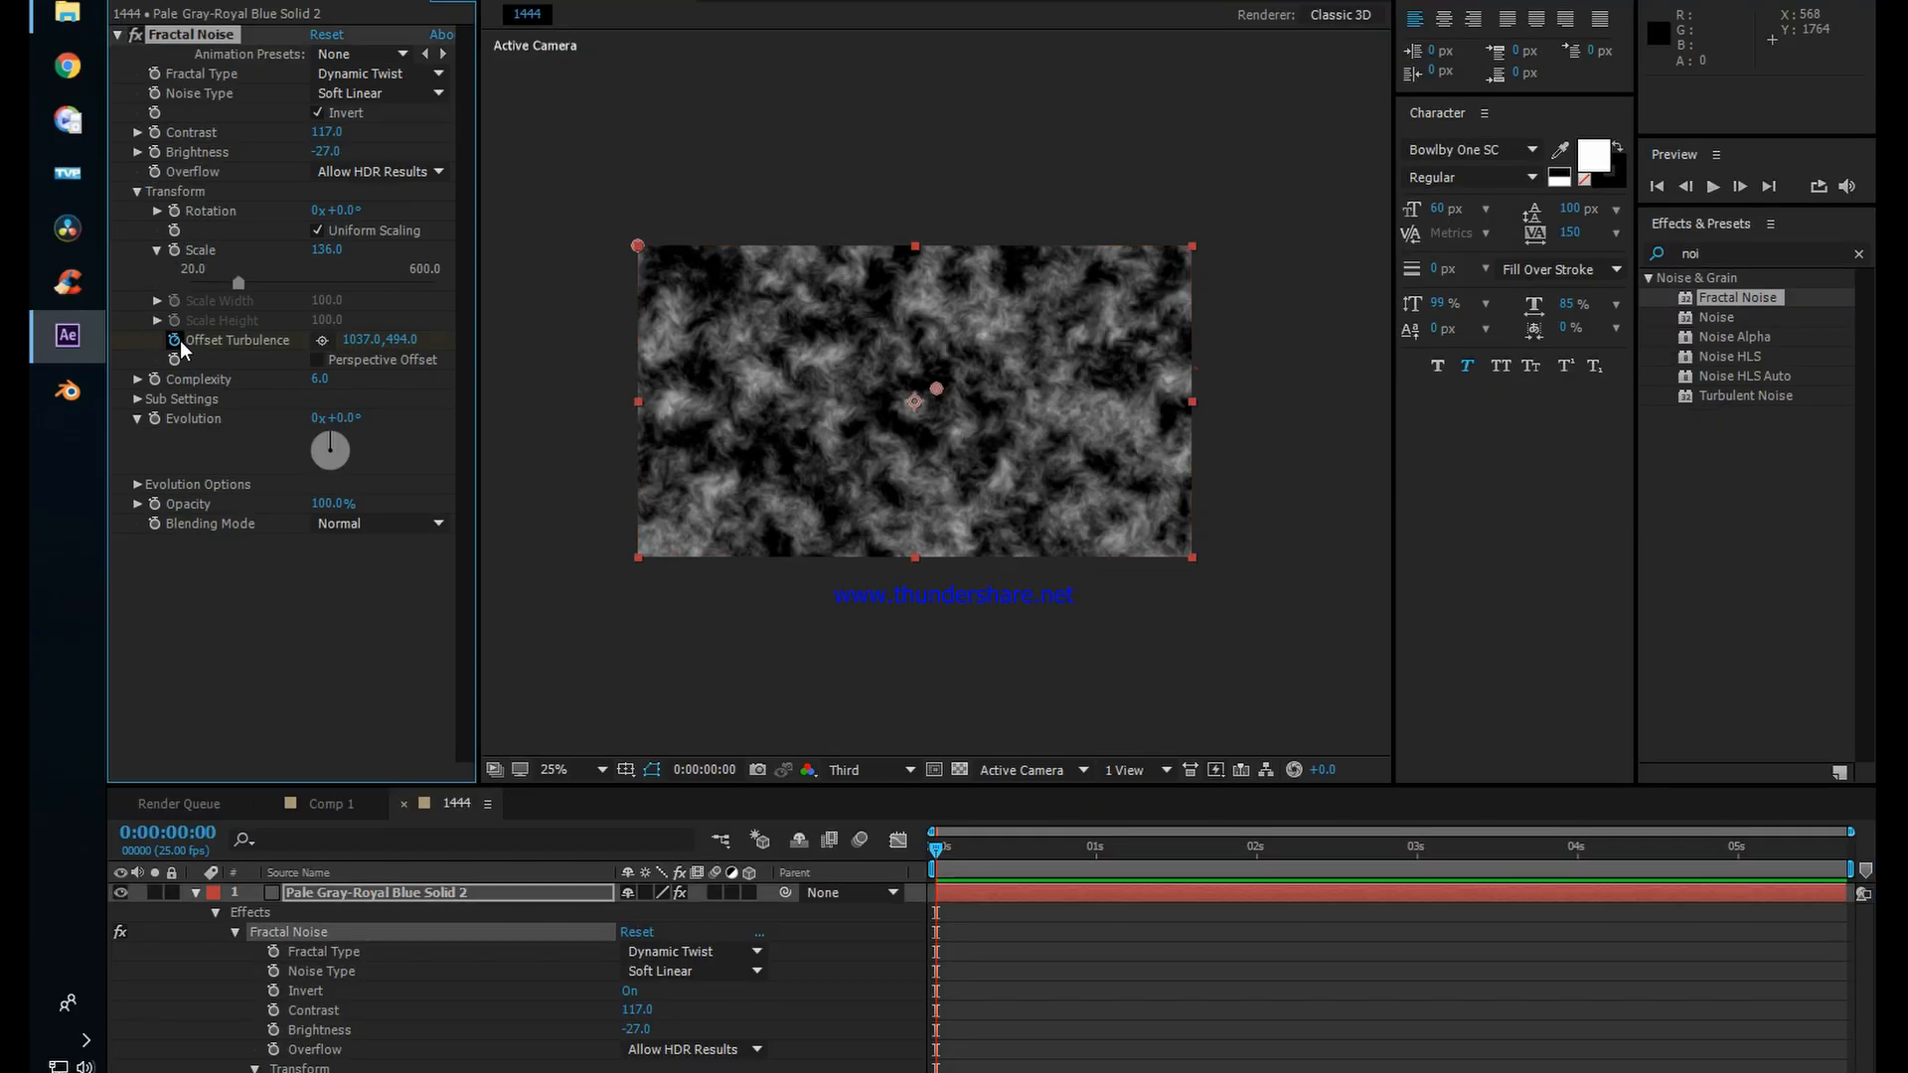
pyautogui.moveTo(959, 860); pyautogui.dragTo(1838, 893)
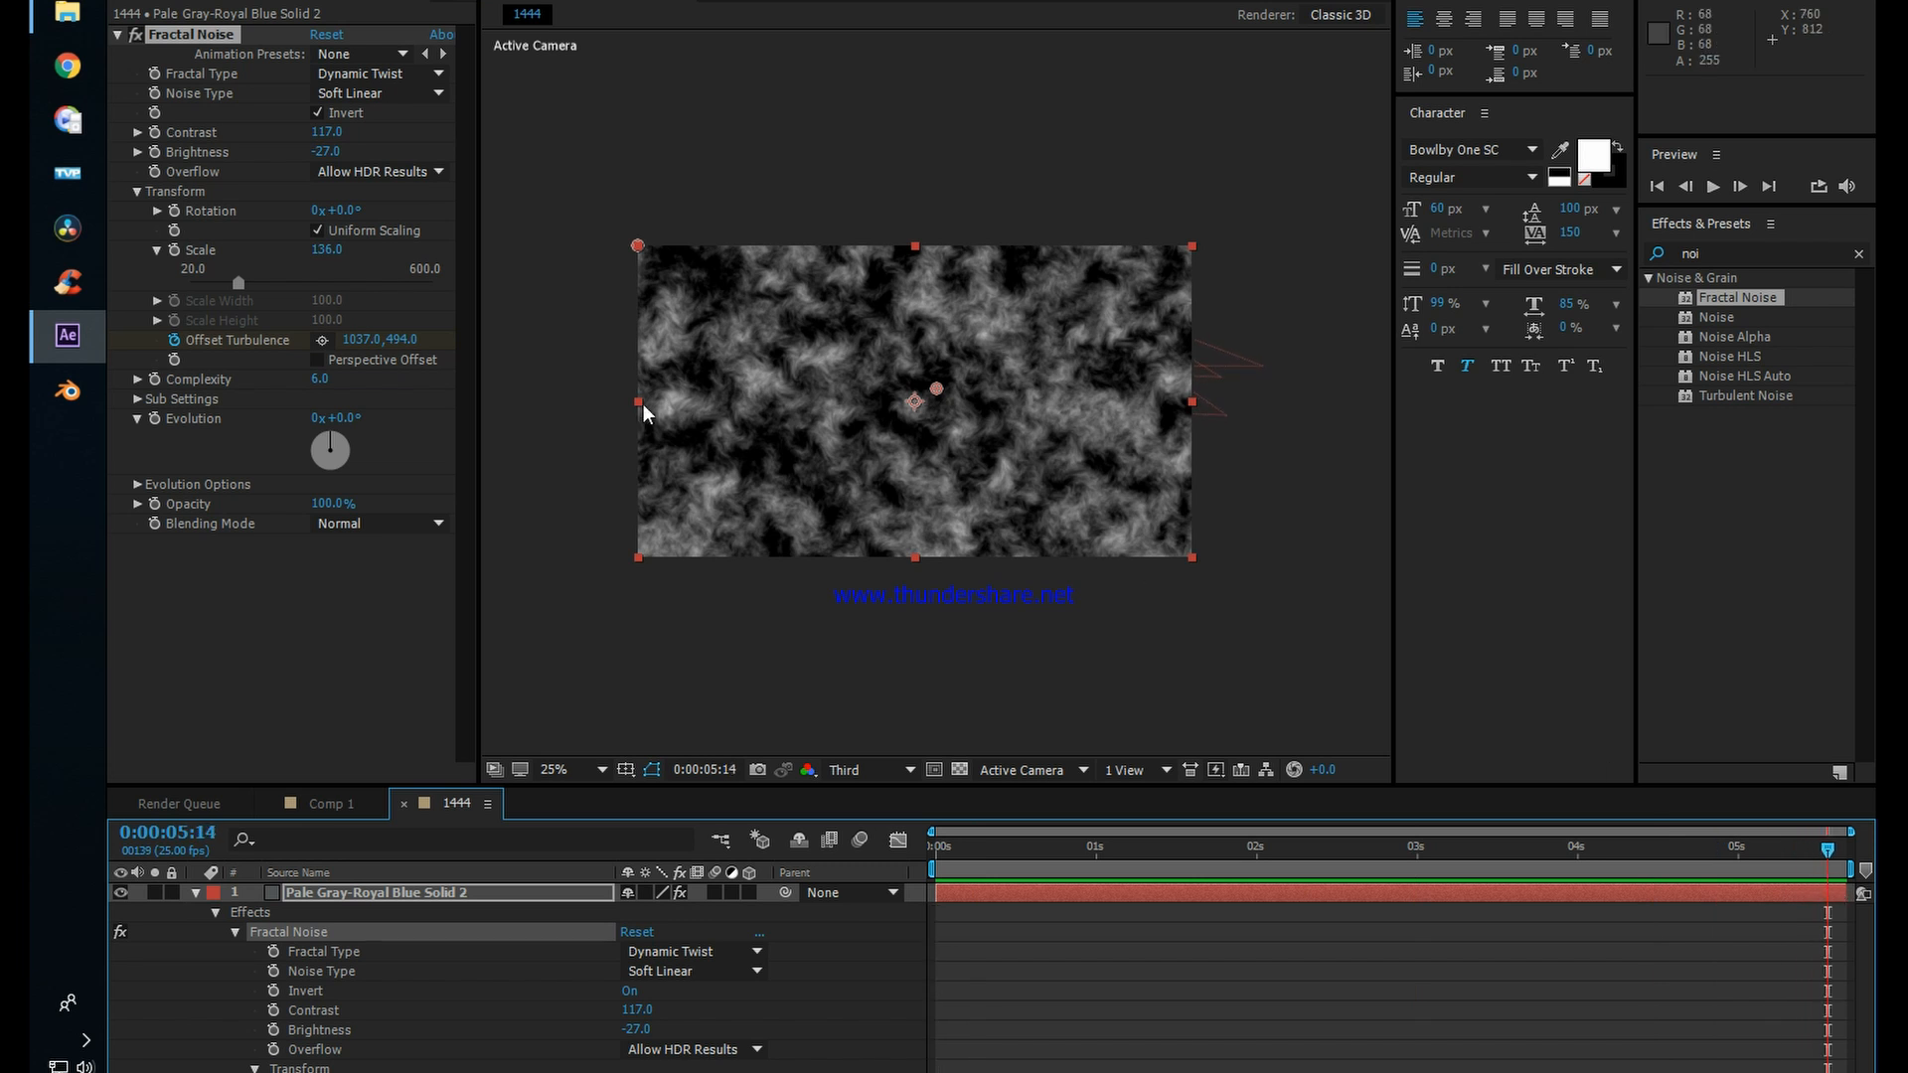
pyautogui.moveTo(365, 346); pyautogui.dragTo(1726, 401)
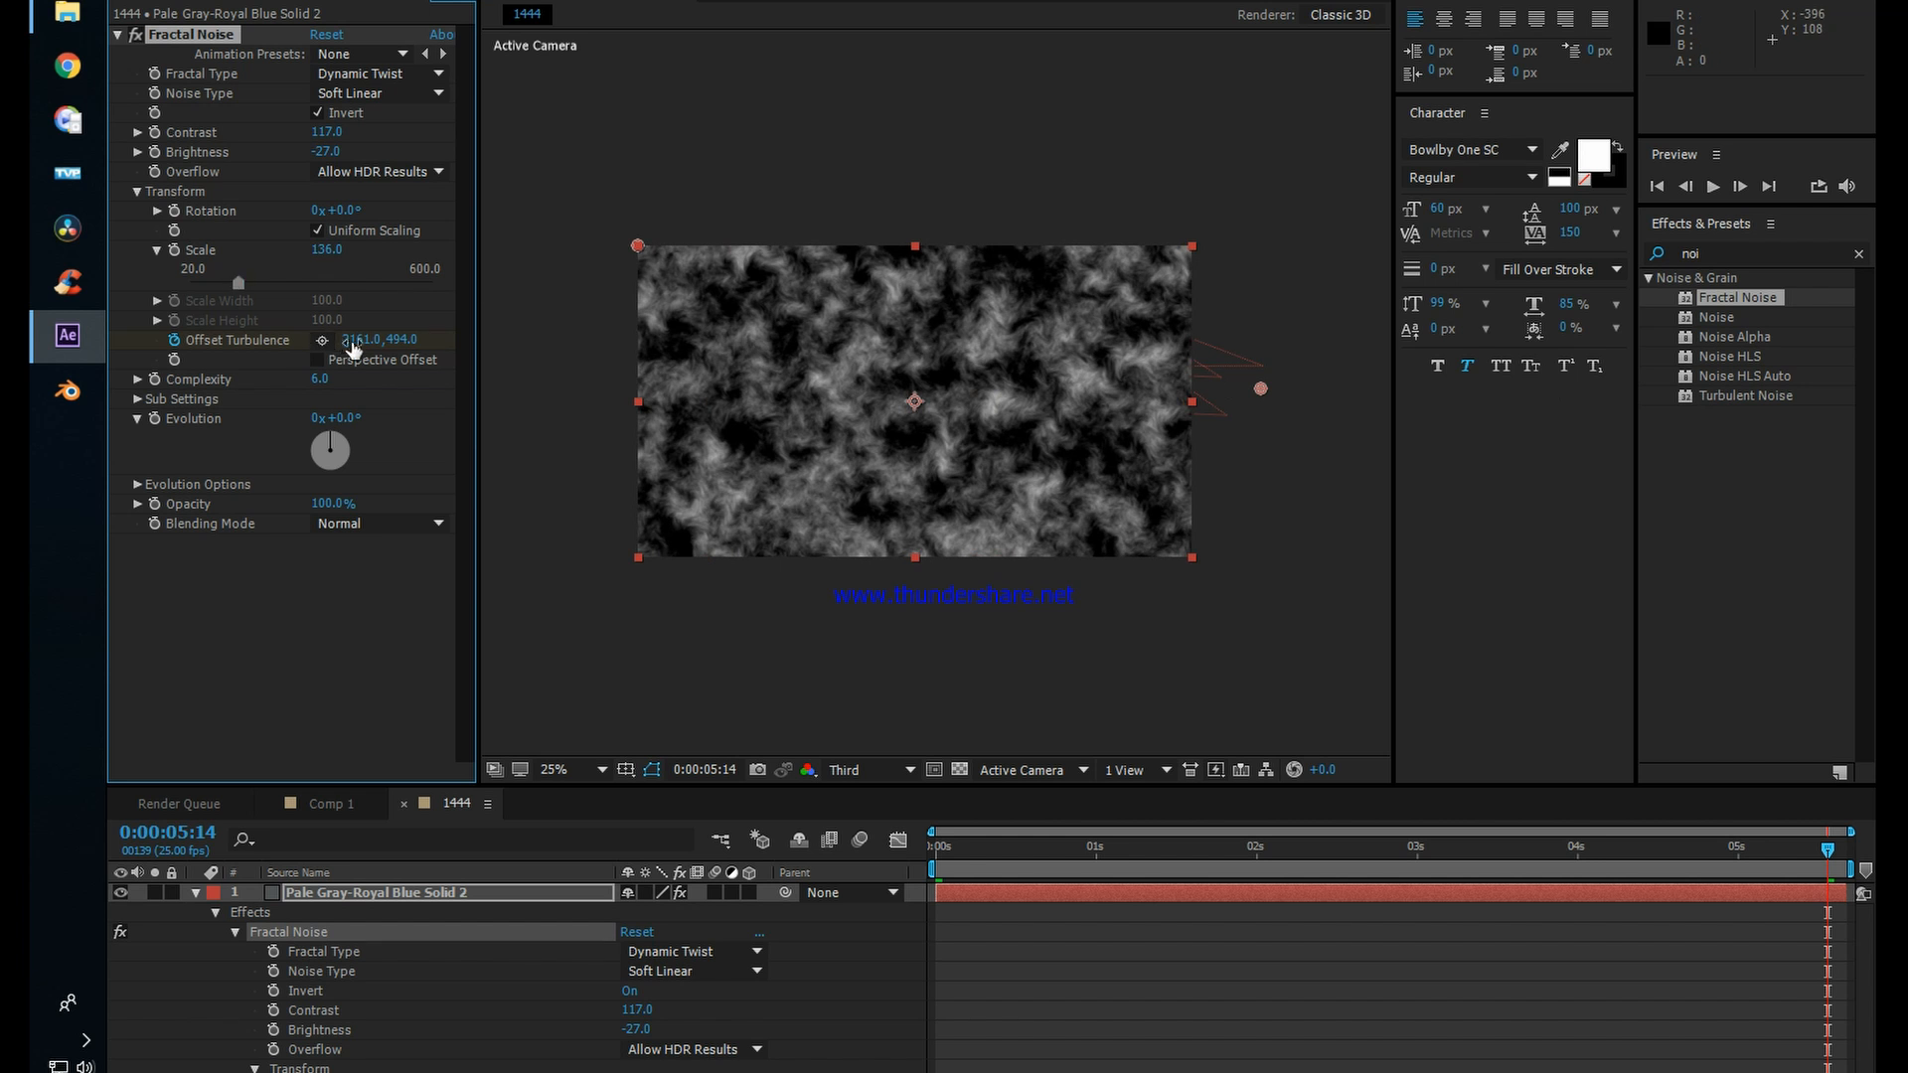
pyautogui.moveTo(354, 340); pyautogui.dragTo(1525, 693)
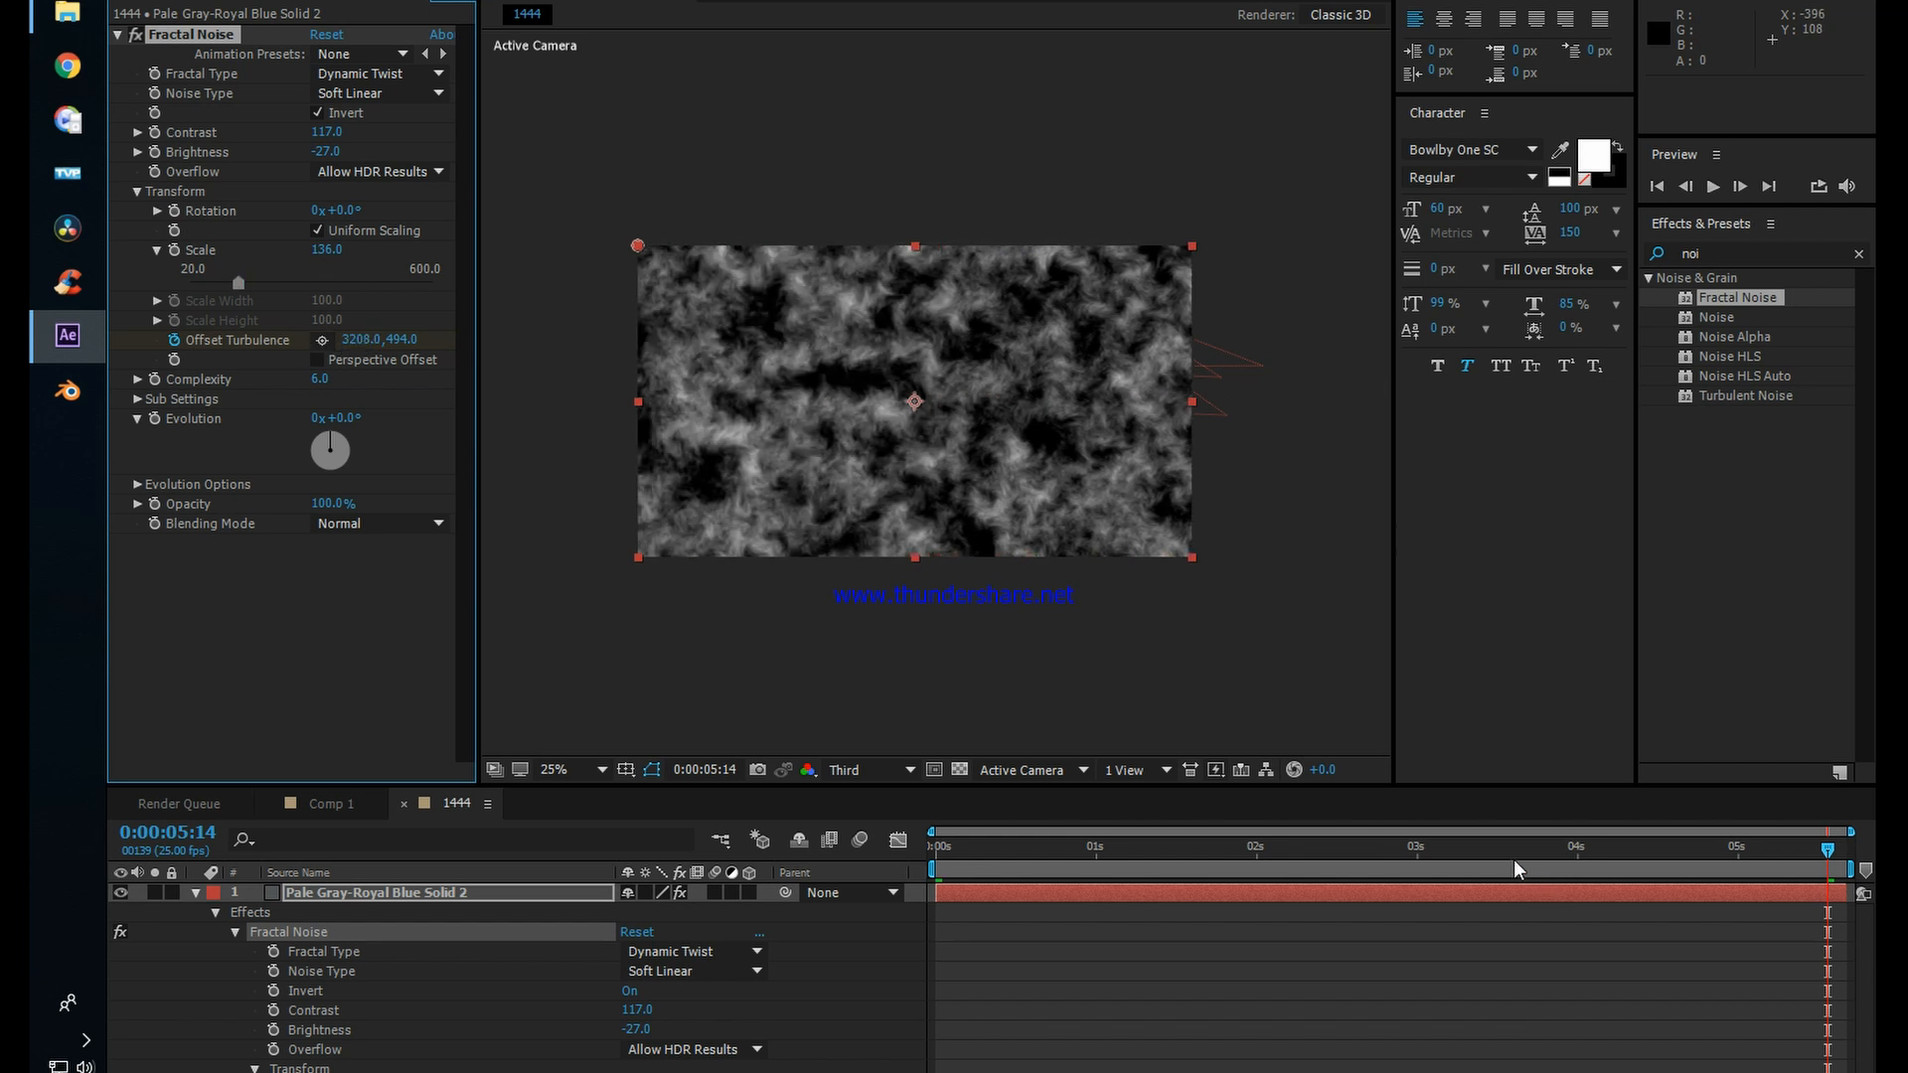
# Step: From the first frame, drive the Fractal Noise Evolution with the expression time*300 and scrub to preview the motion
pyautogui.moveTo(1504, 856); pyautogui.dragTo(910, 857)
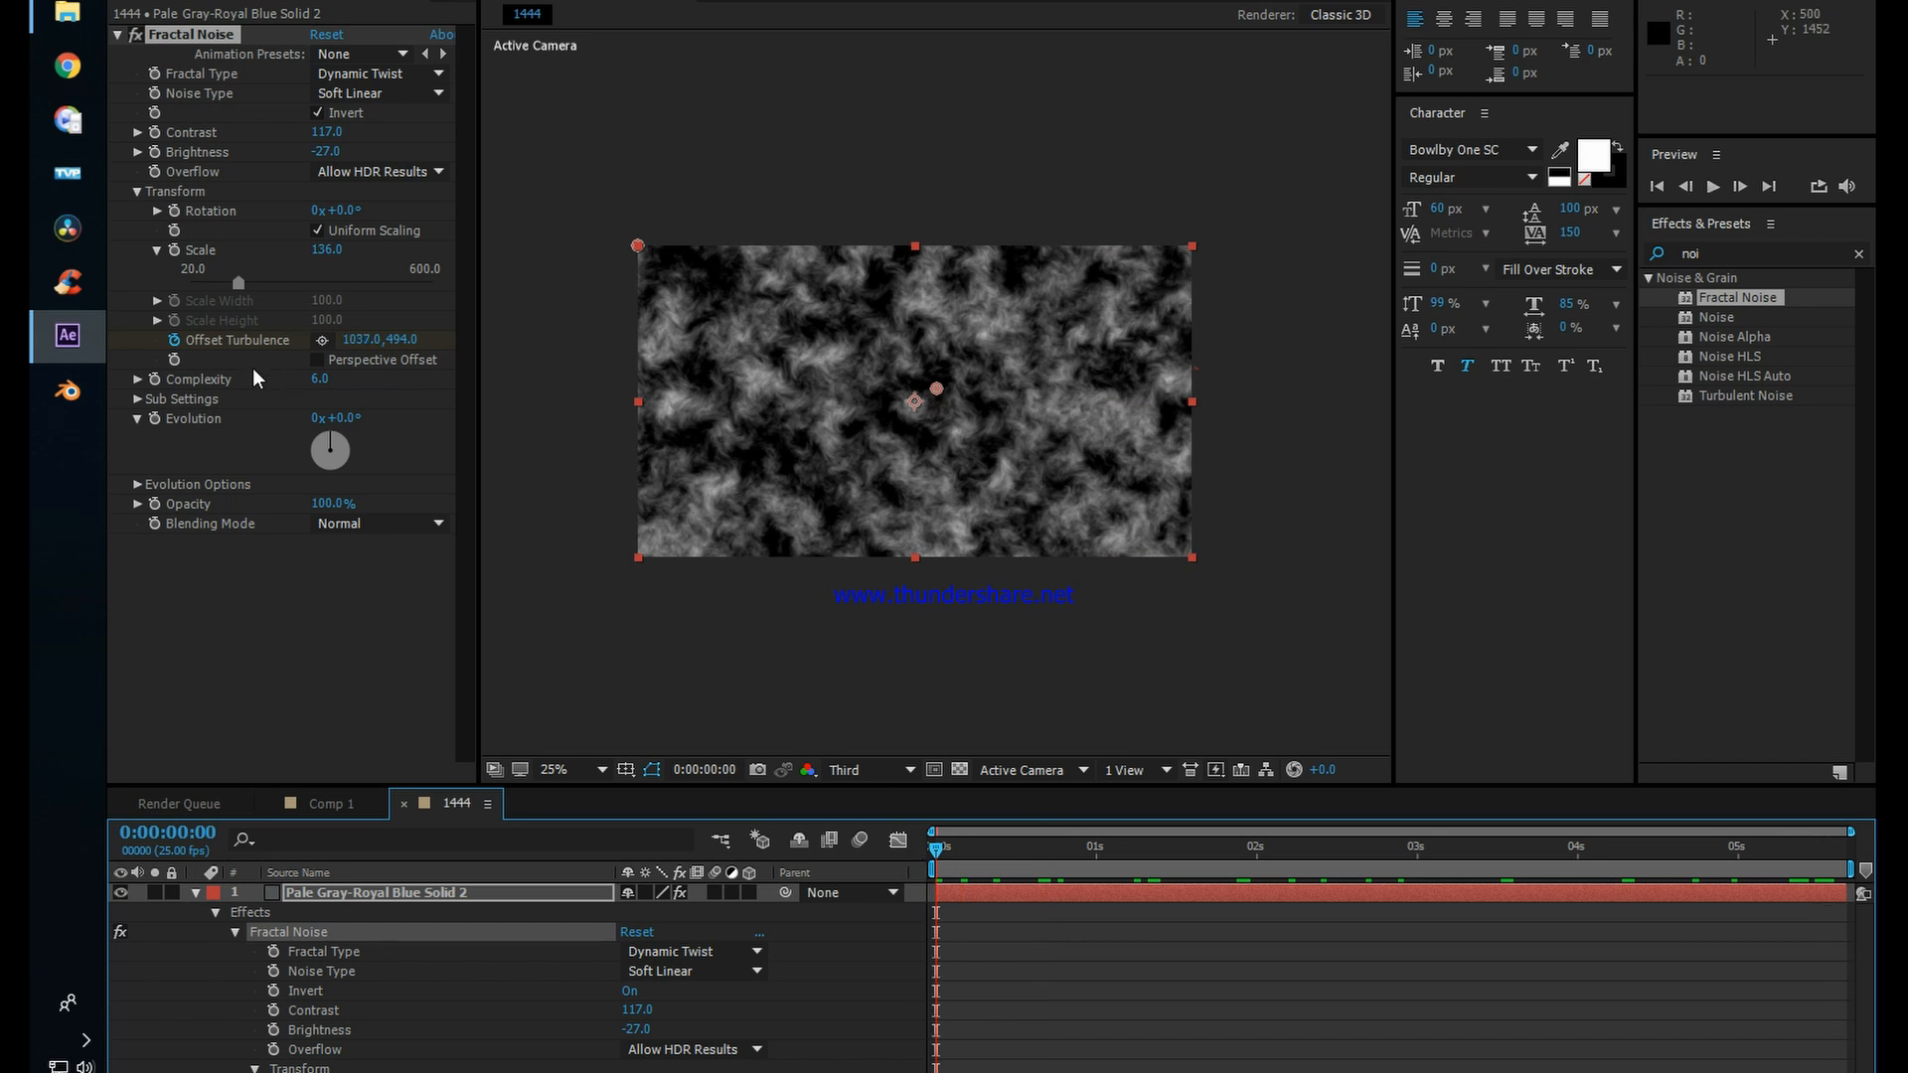
pyautogui.click(155, 418)
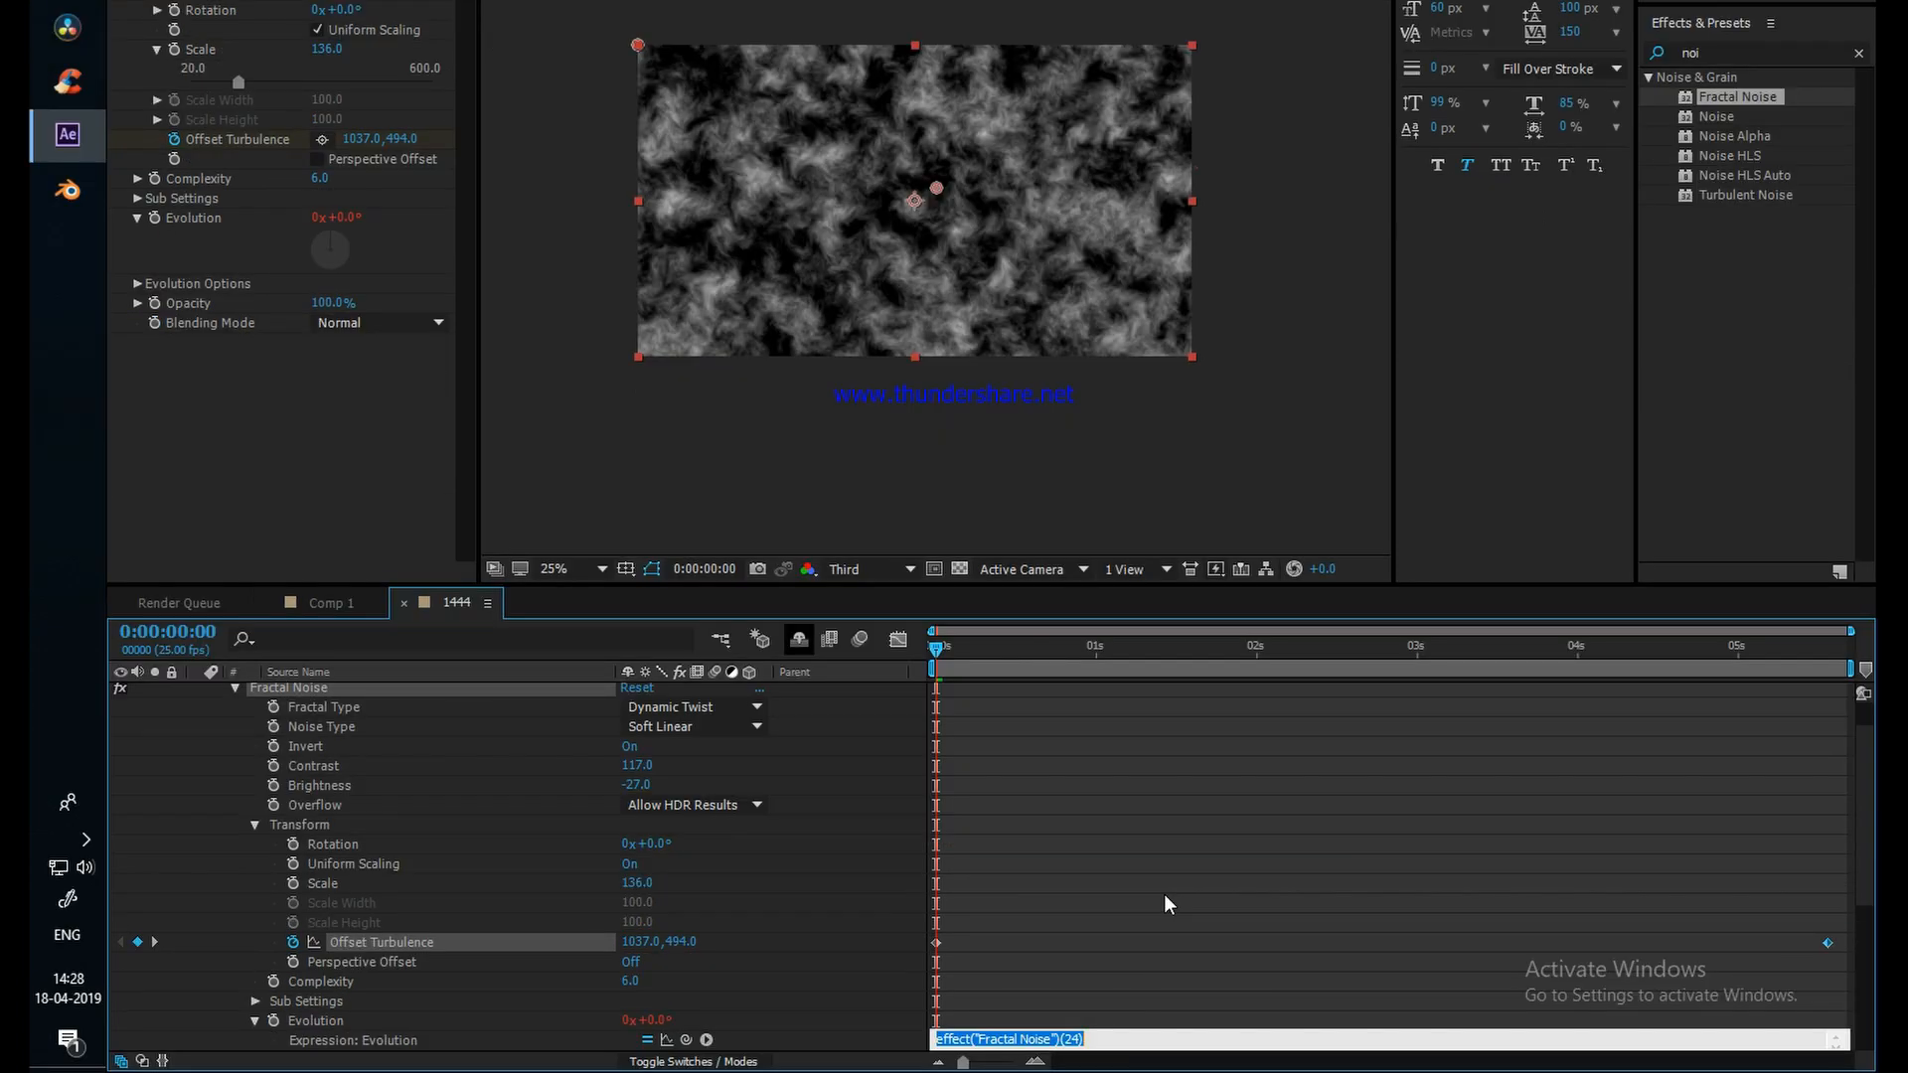
pyautogui.write('time*300')
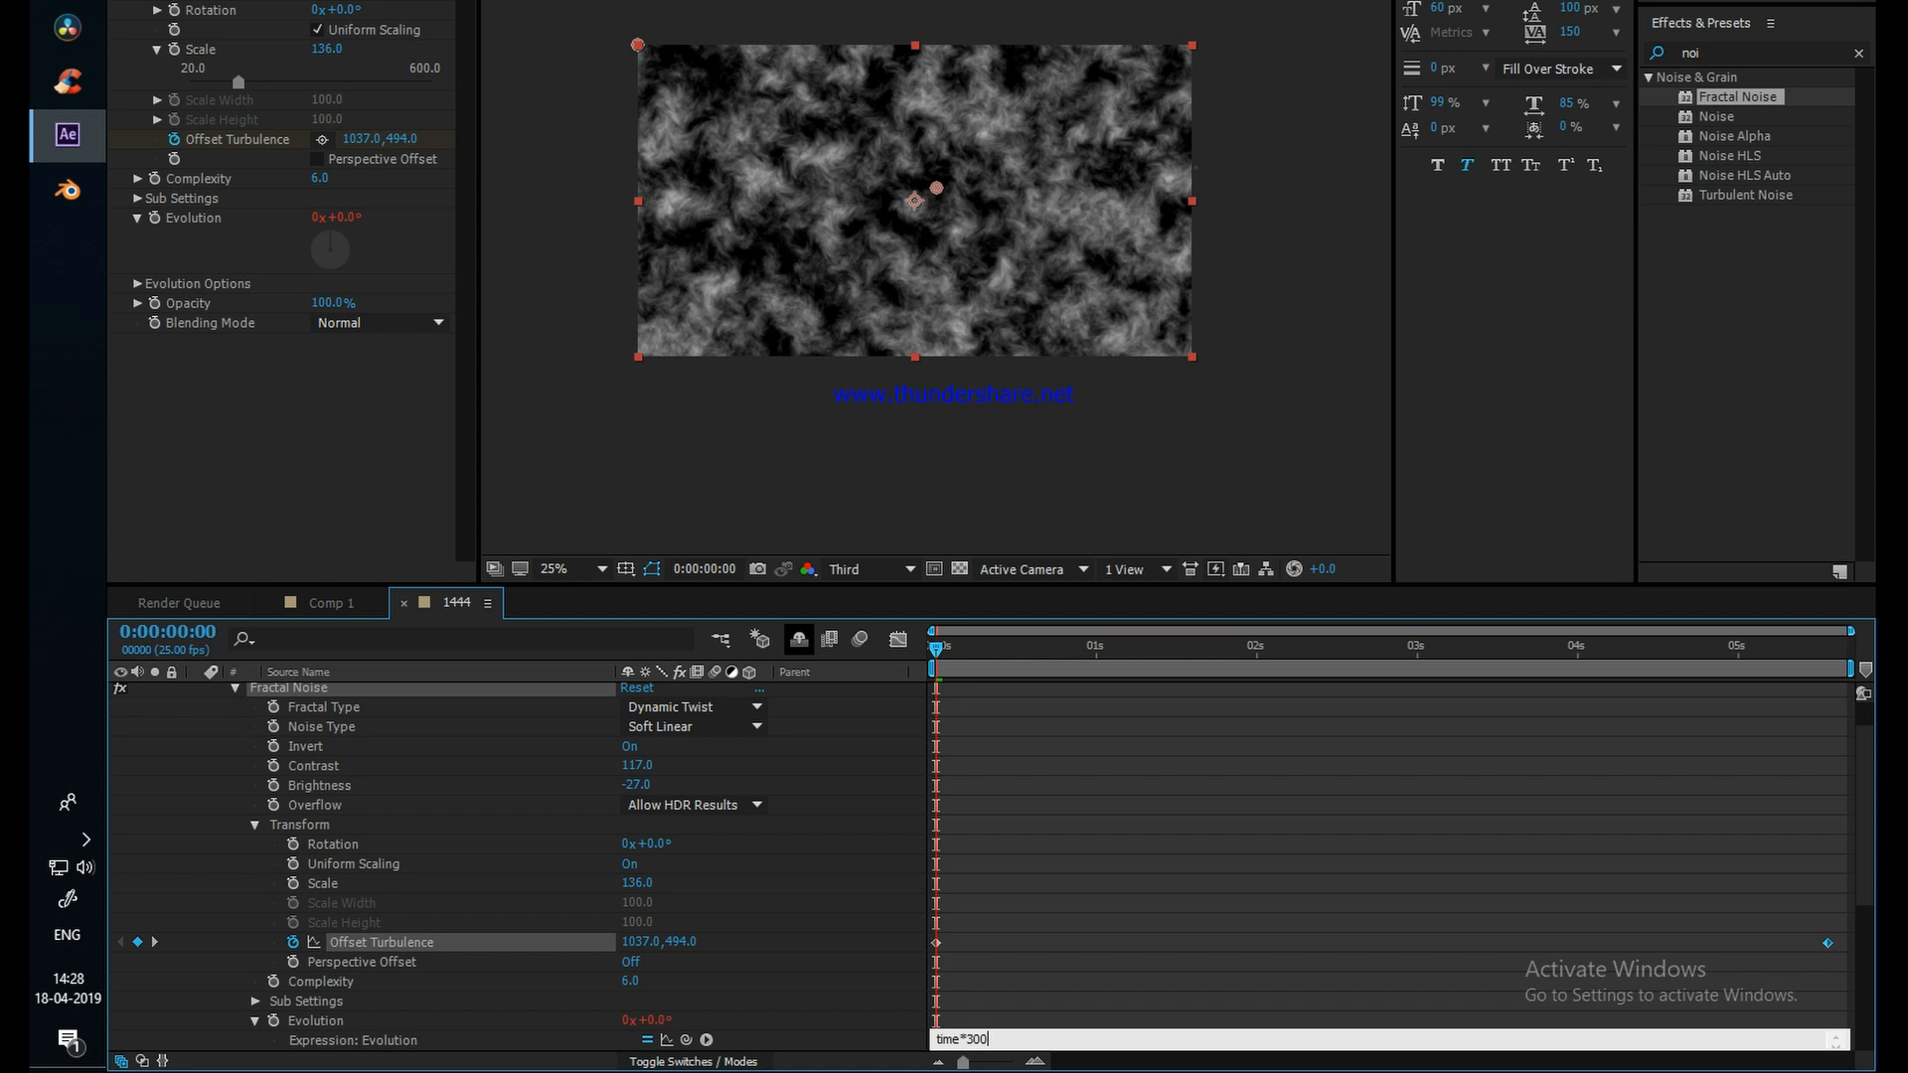
pyautogui.press('Return')
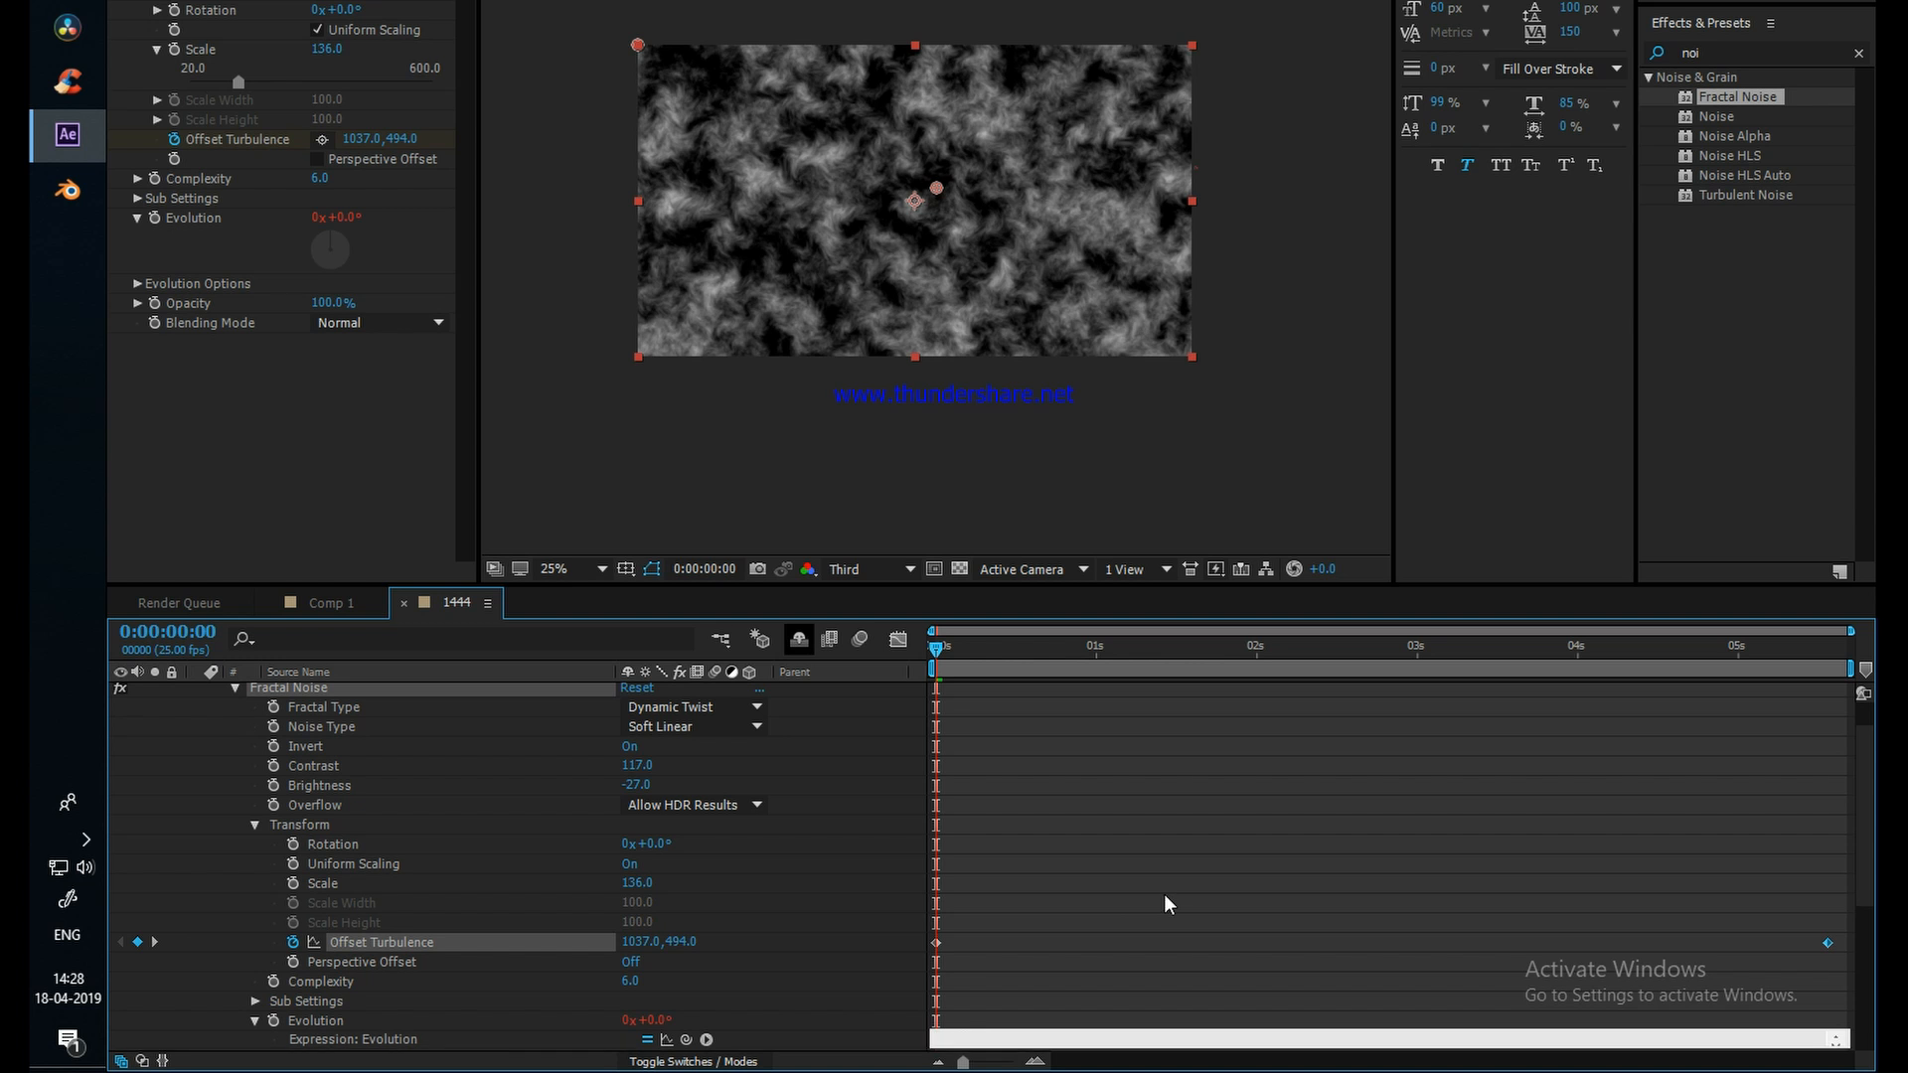
pyautogui.press('KP_Enter')
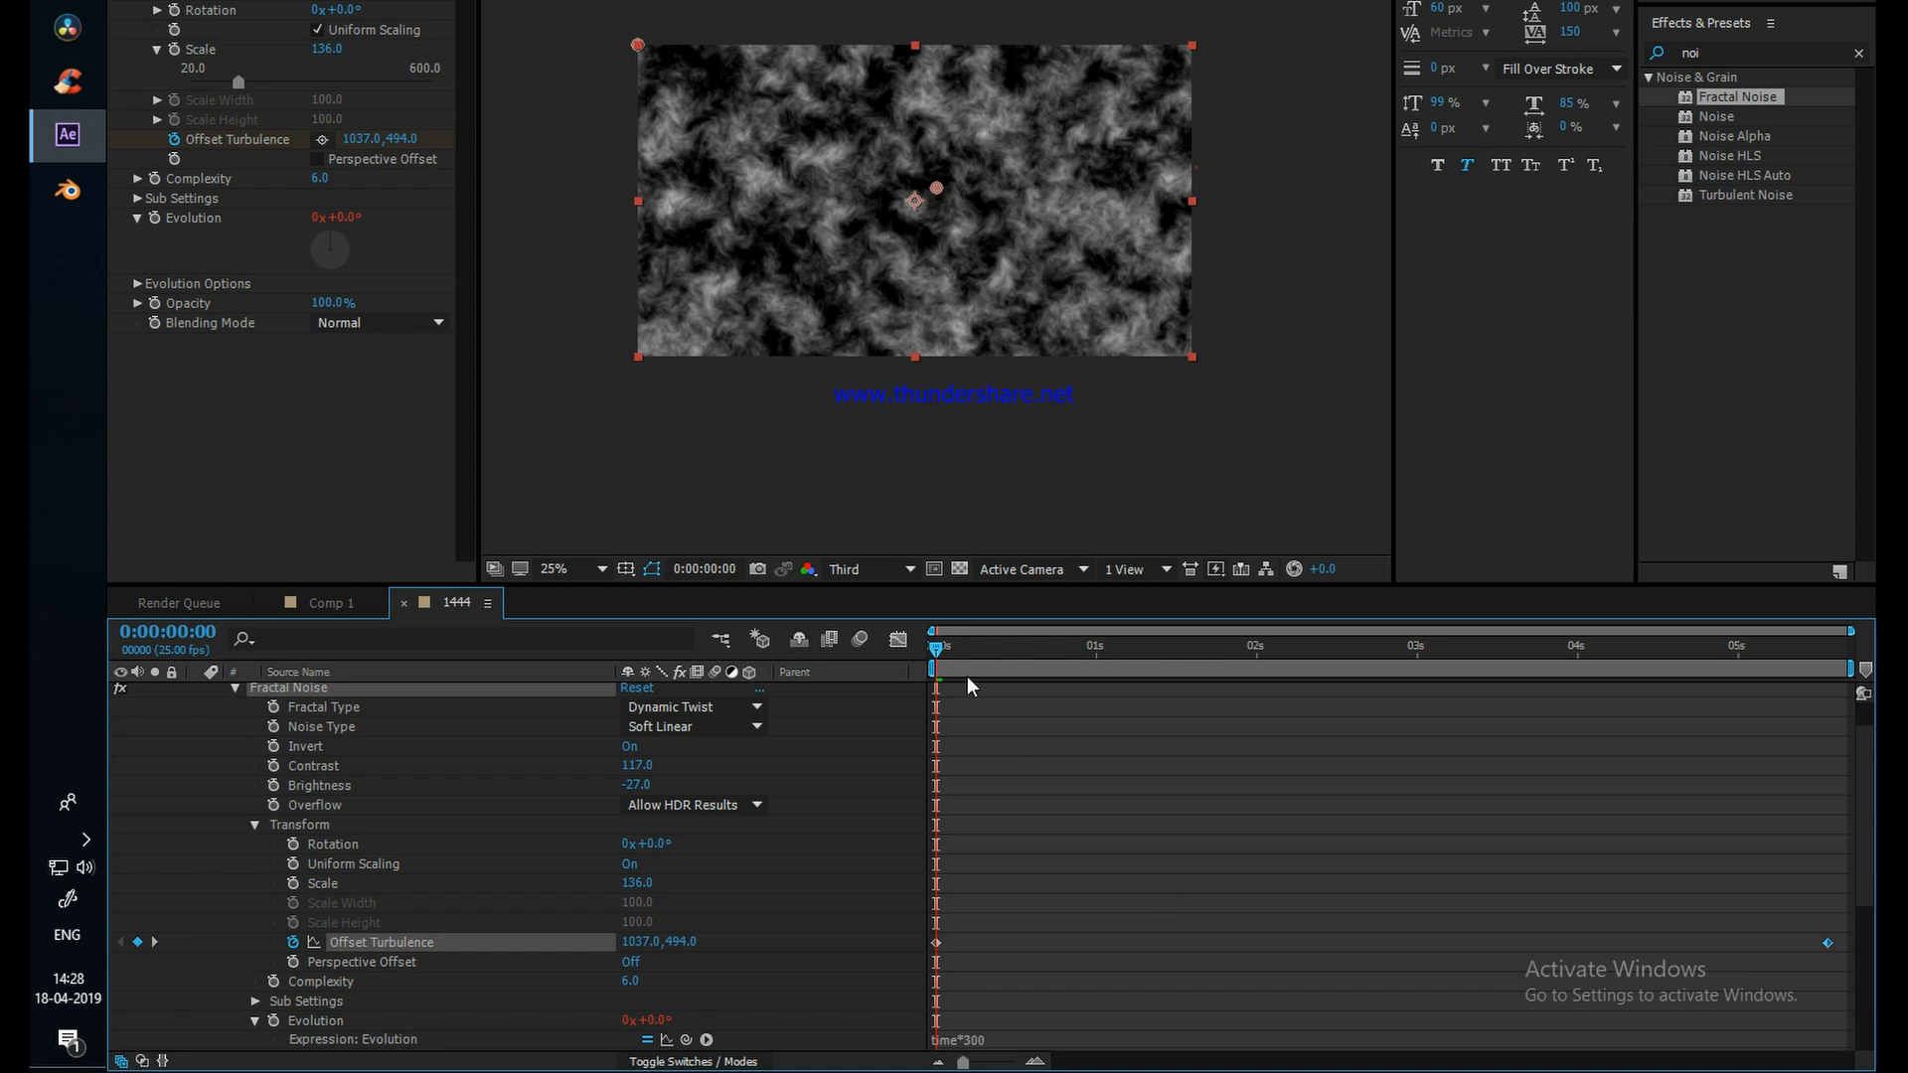
pyautogui.moveTo(935, 647); pyautogui.dragTo(1027, 653)
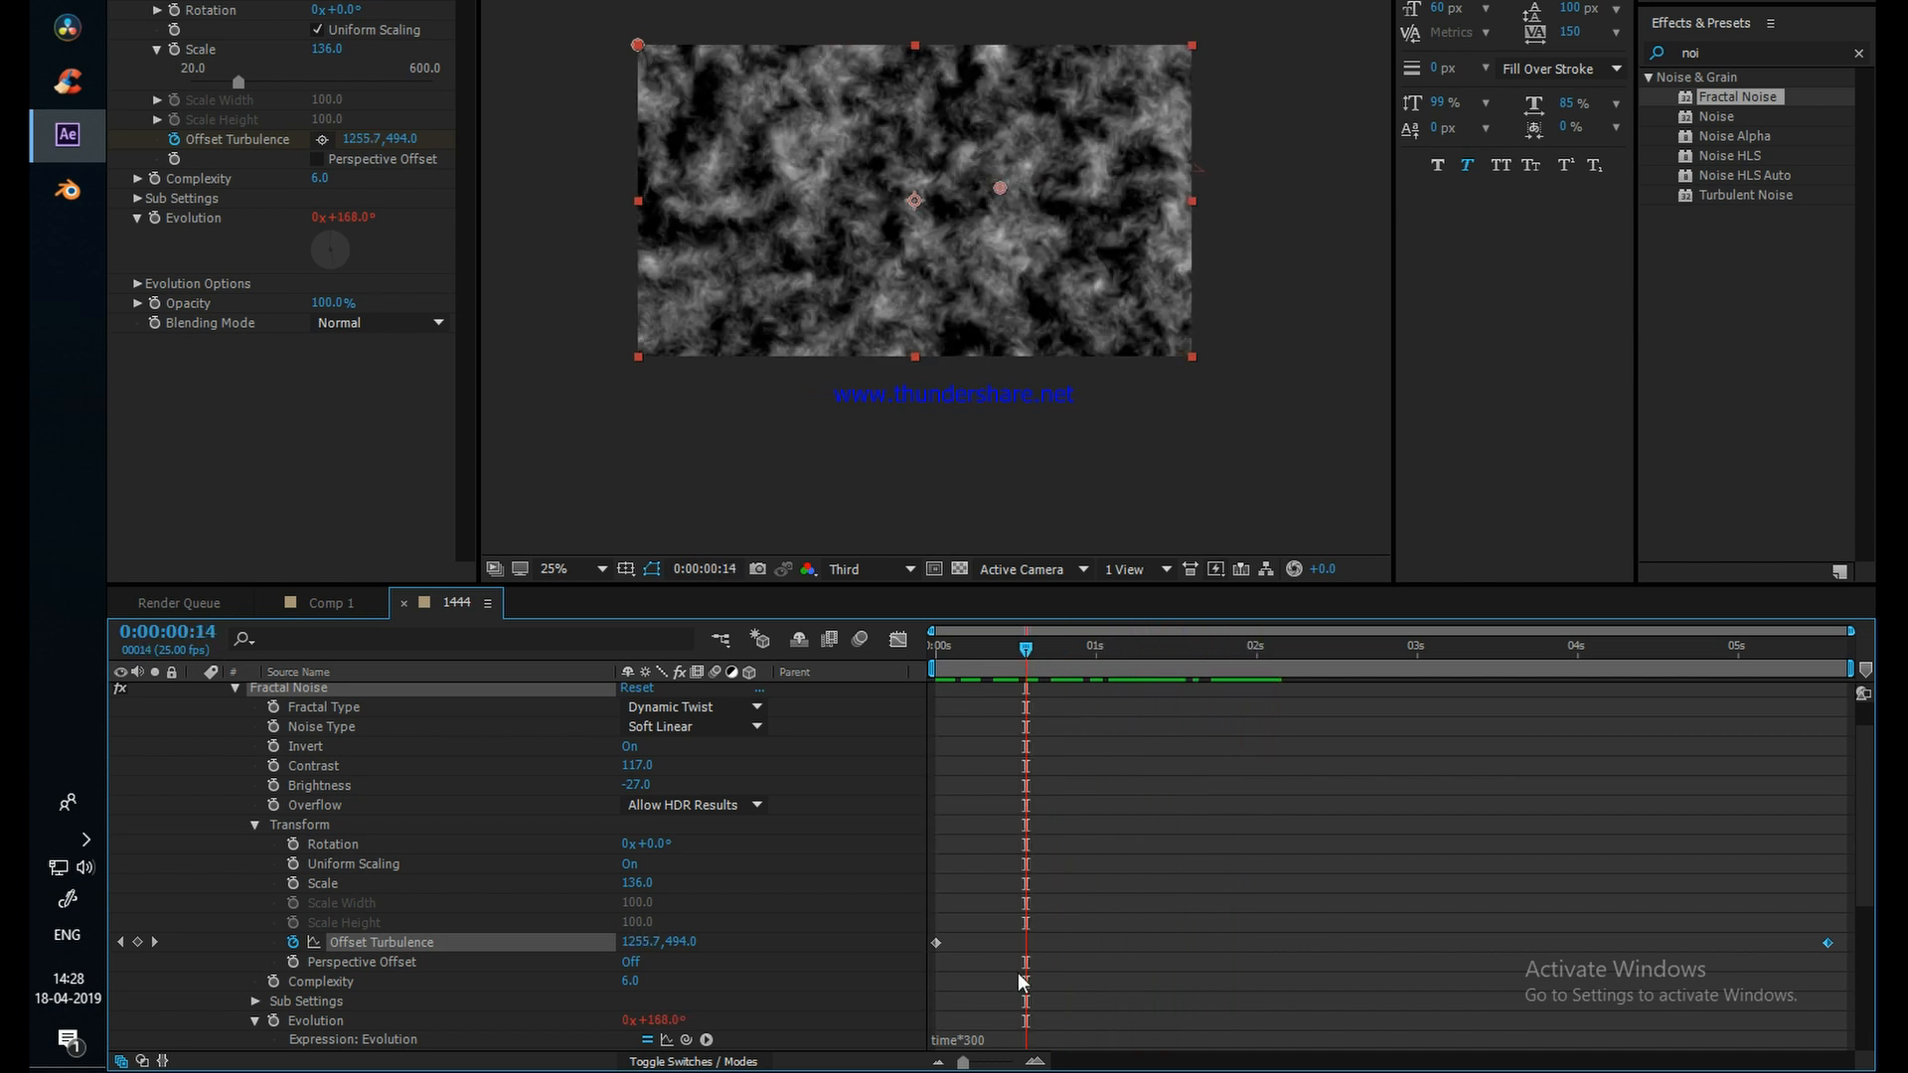
# Step: Change the Evolution expression to time*500 and scrub through the first second or so of the noise
pyautogui.click(1026, 1033)
pyautogui.click(999, 1039)
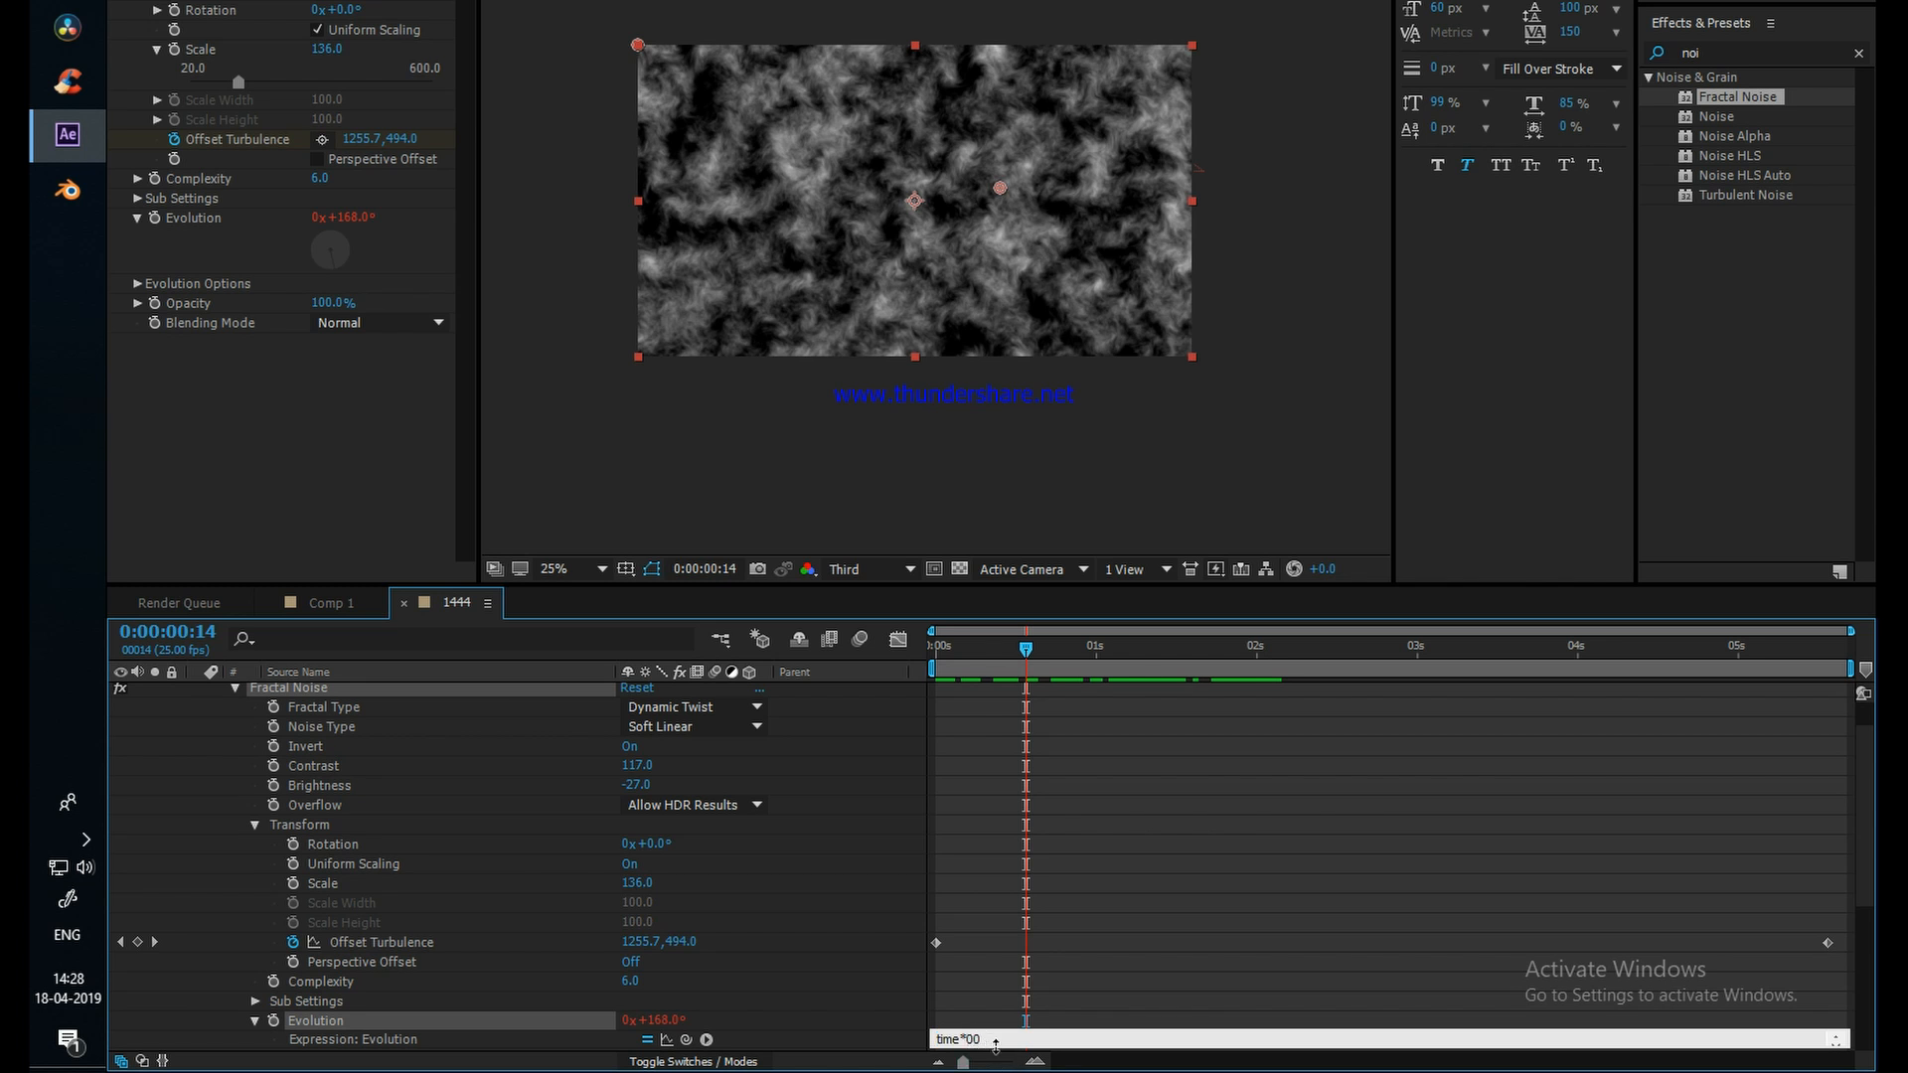
pyautogui.write('5')
pyautogui.click(965, 945)
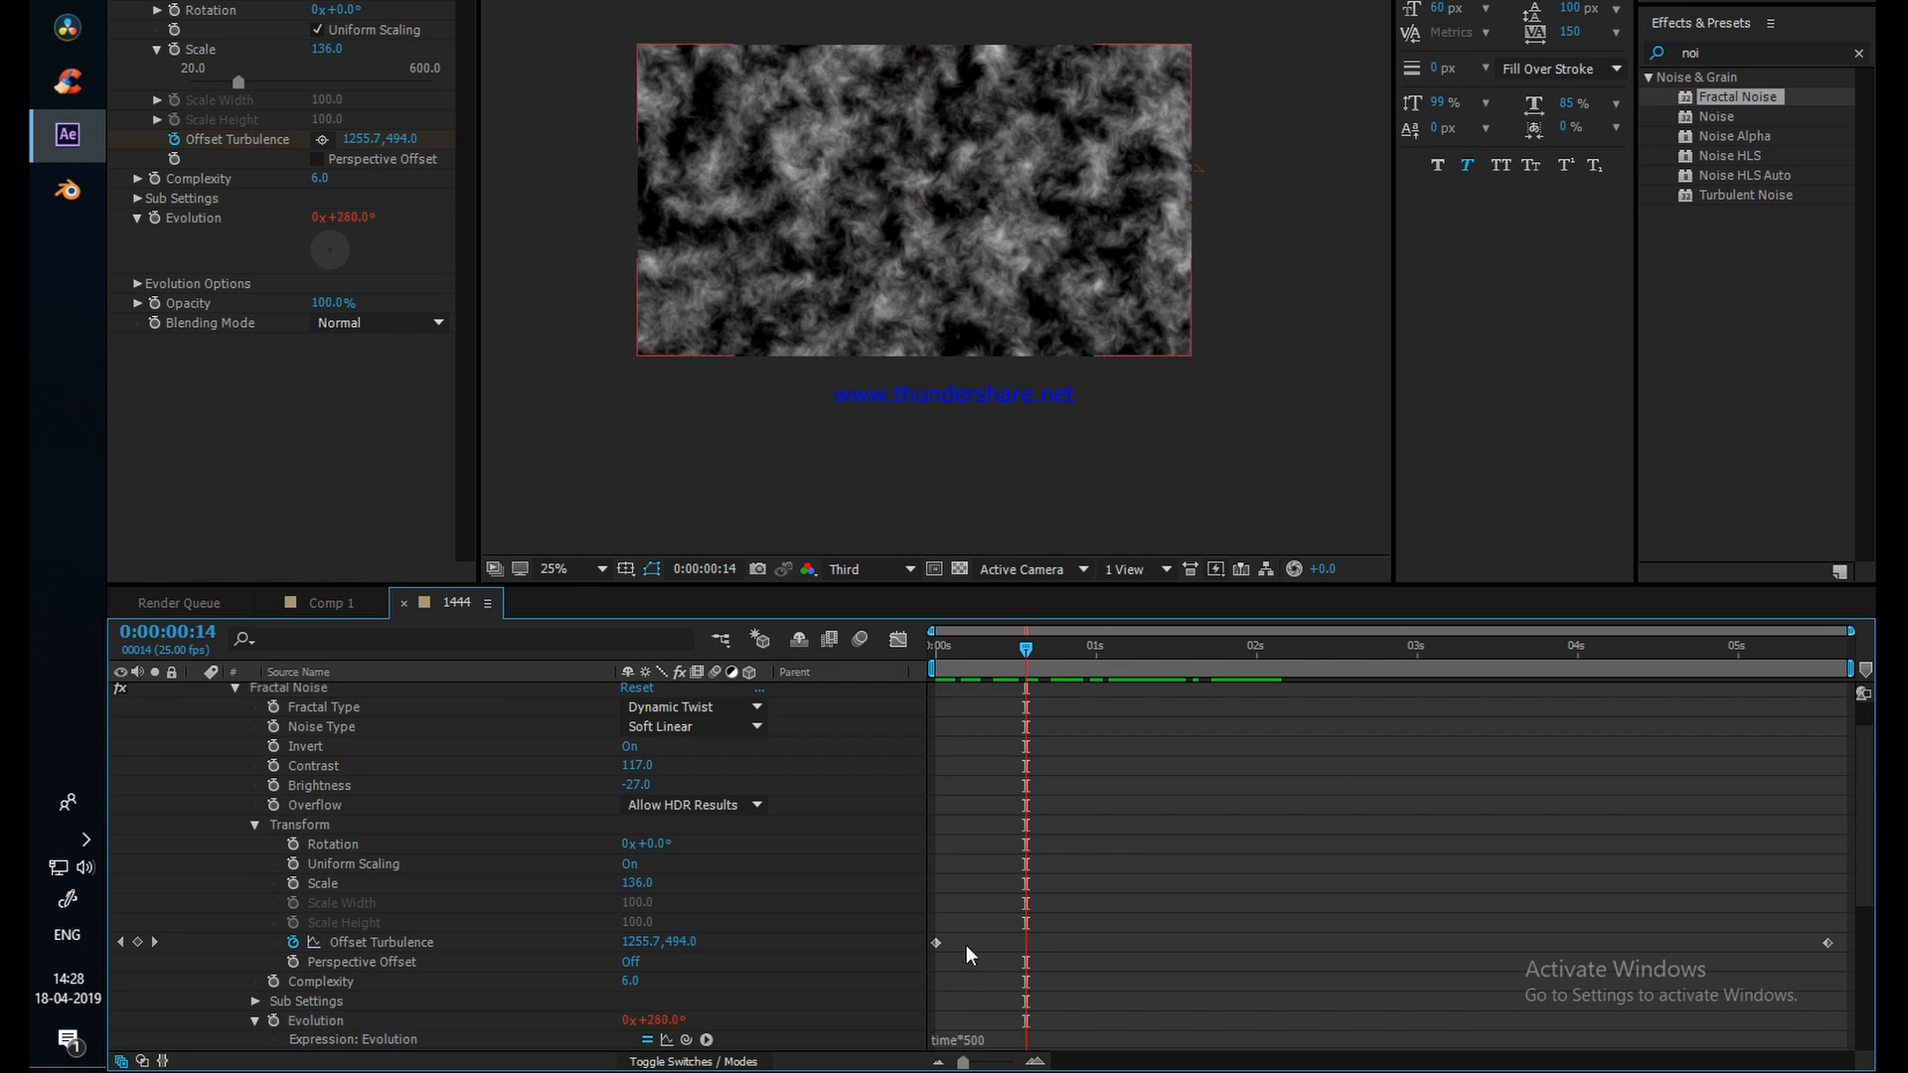
pyautogui.click(946, 647)
pyautogui.moveTo(946, 647); pyautogui.dragTo(1148, 664)
# Step: Keyframe the noise's Sub Rotation from 0° at 0:00:00:01 to 215° at 0:00:05:16 and return to the first frame
pyautogui.scroll(2, 416, 781)
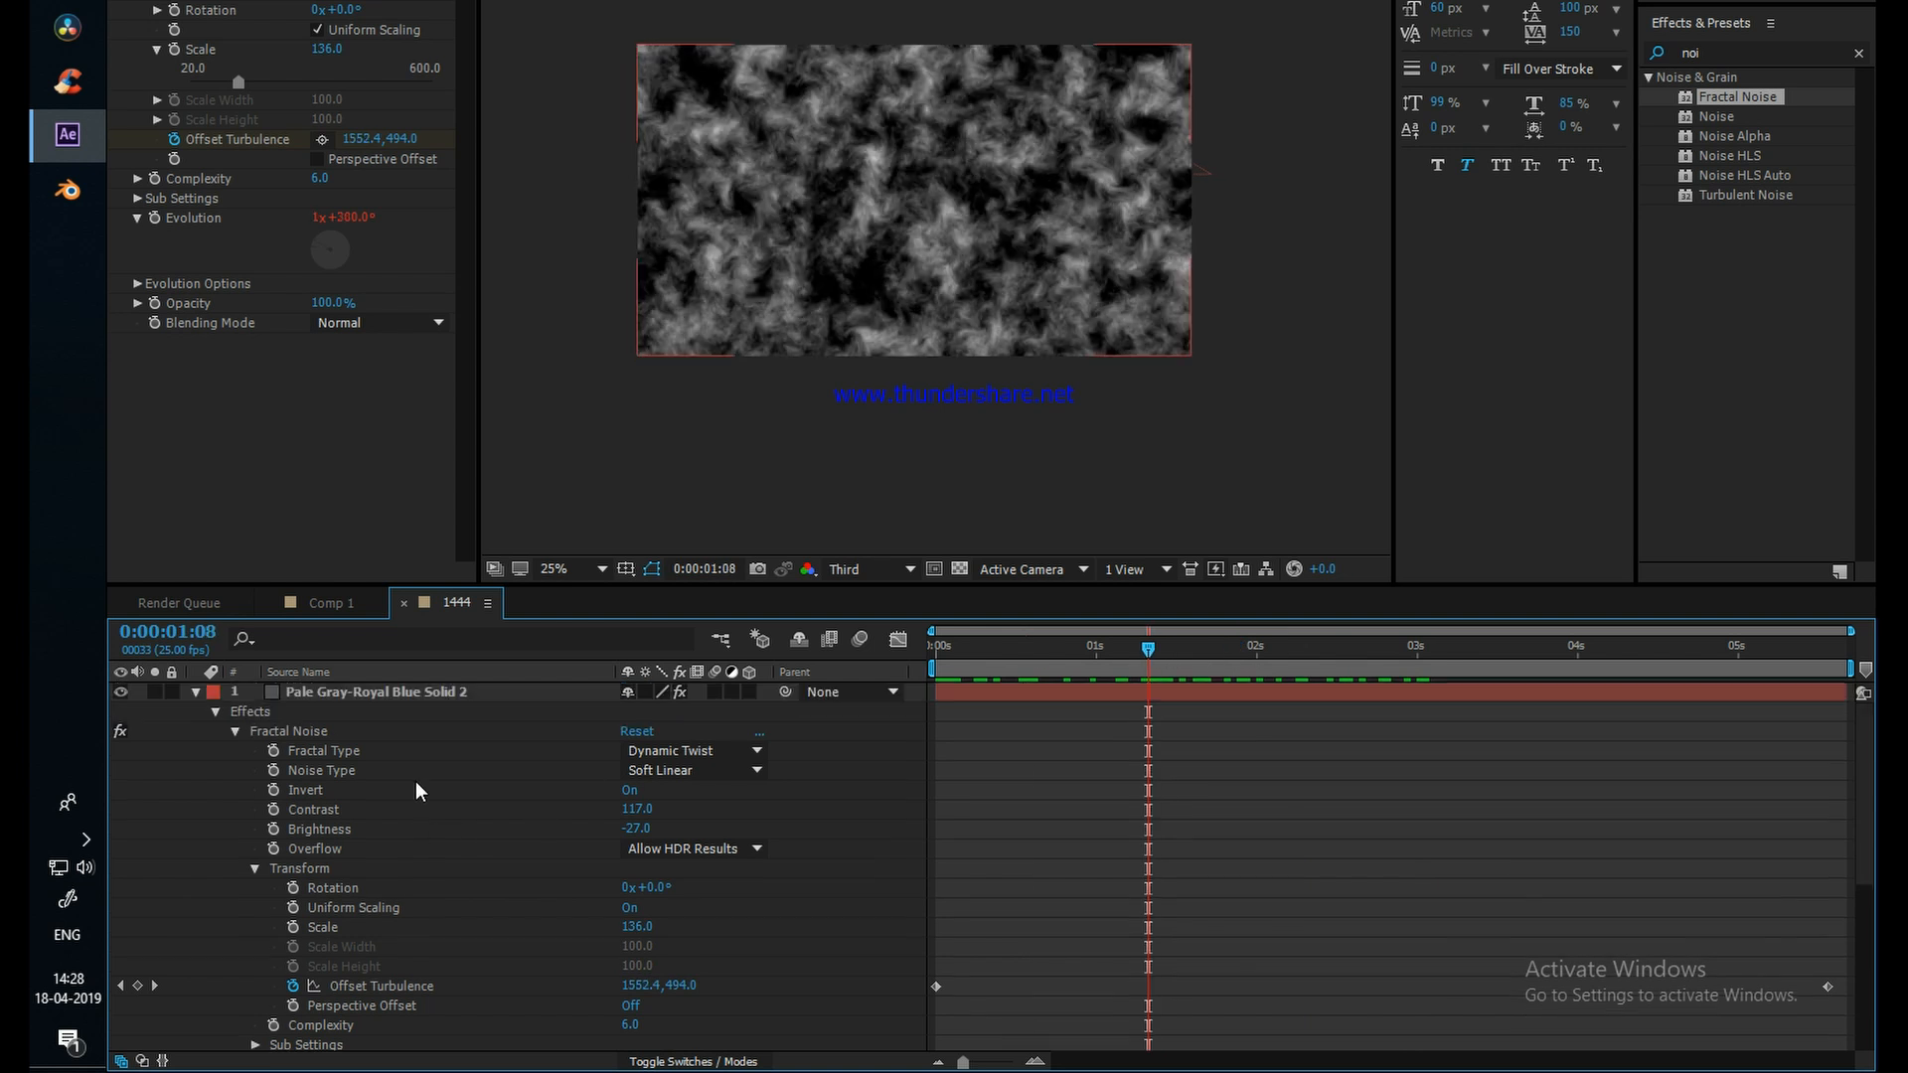
pyautogui.click(195, 693)
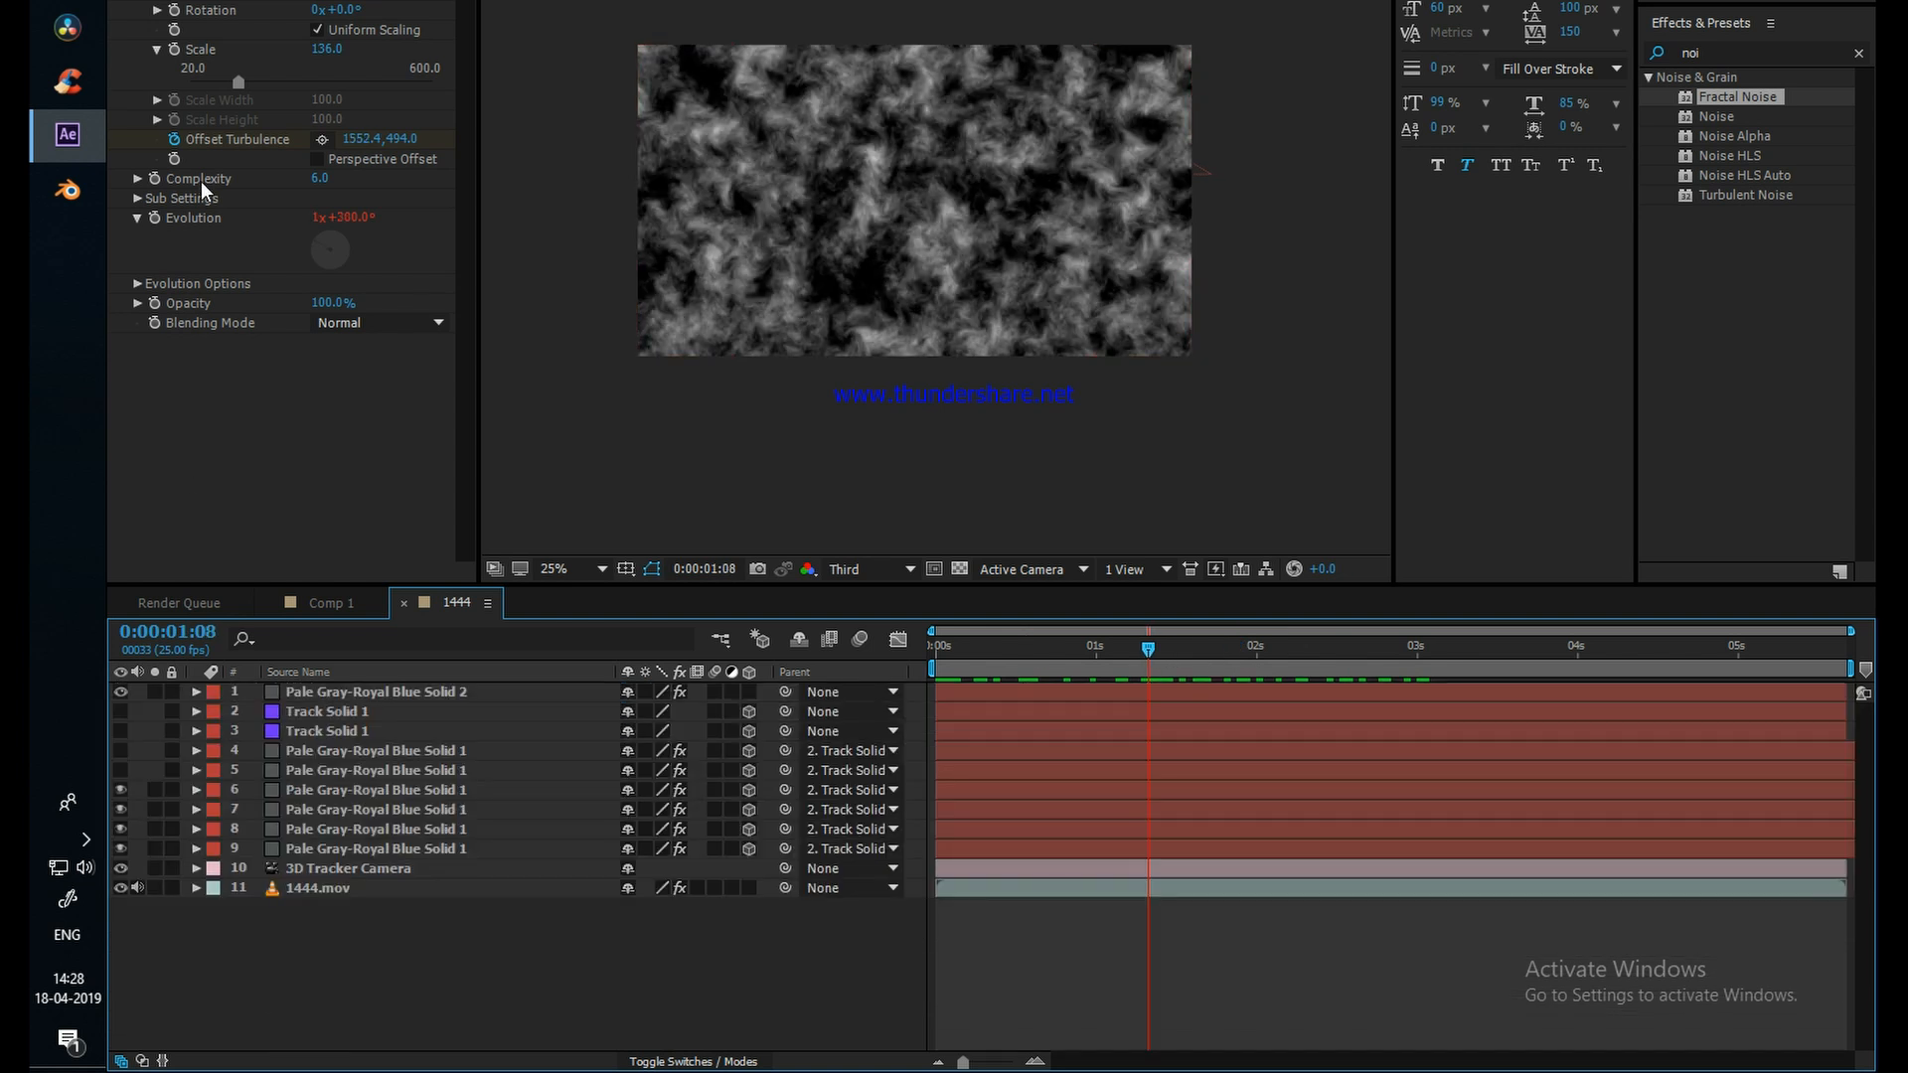
pyautogui.click(137, 199)
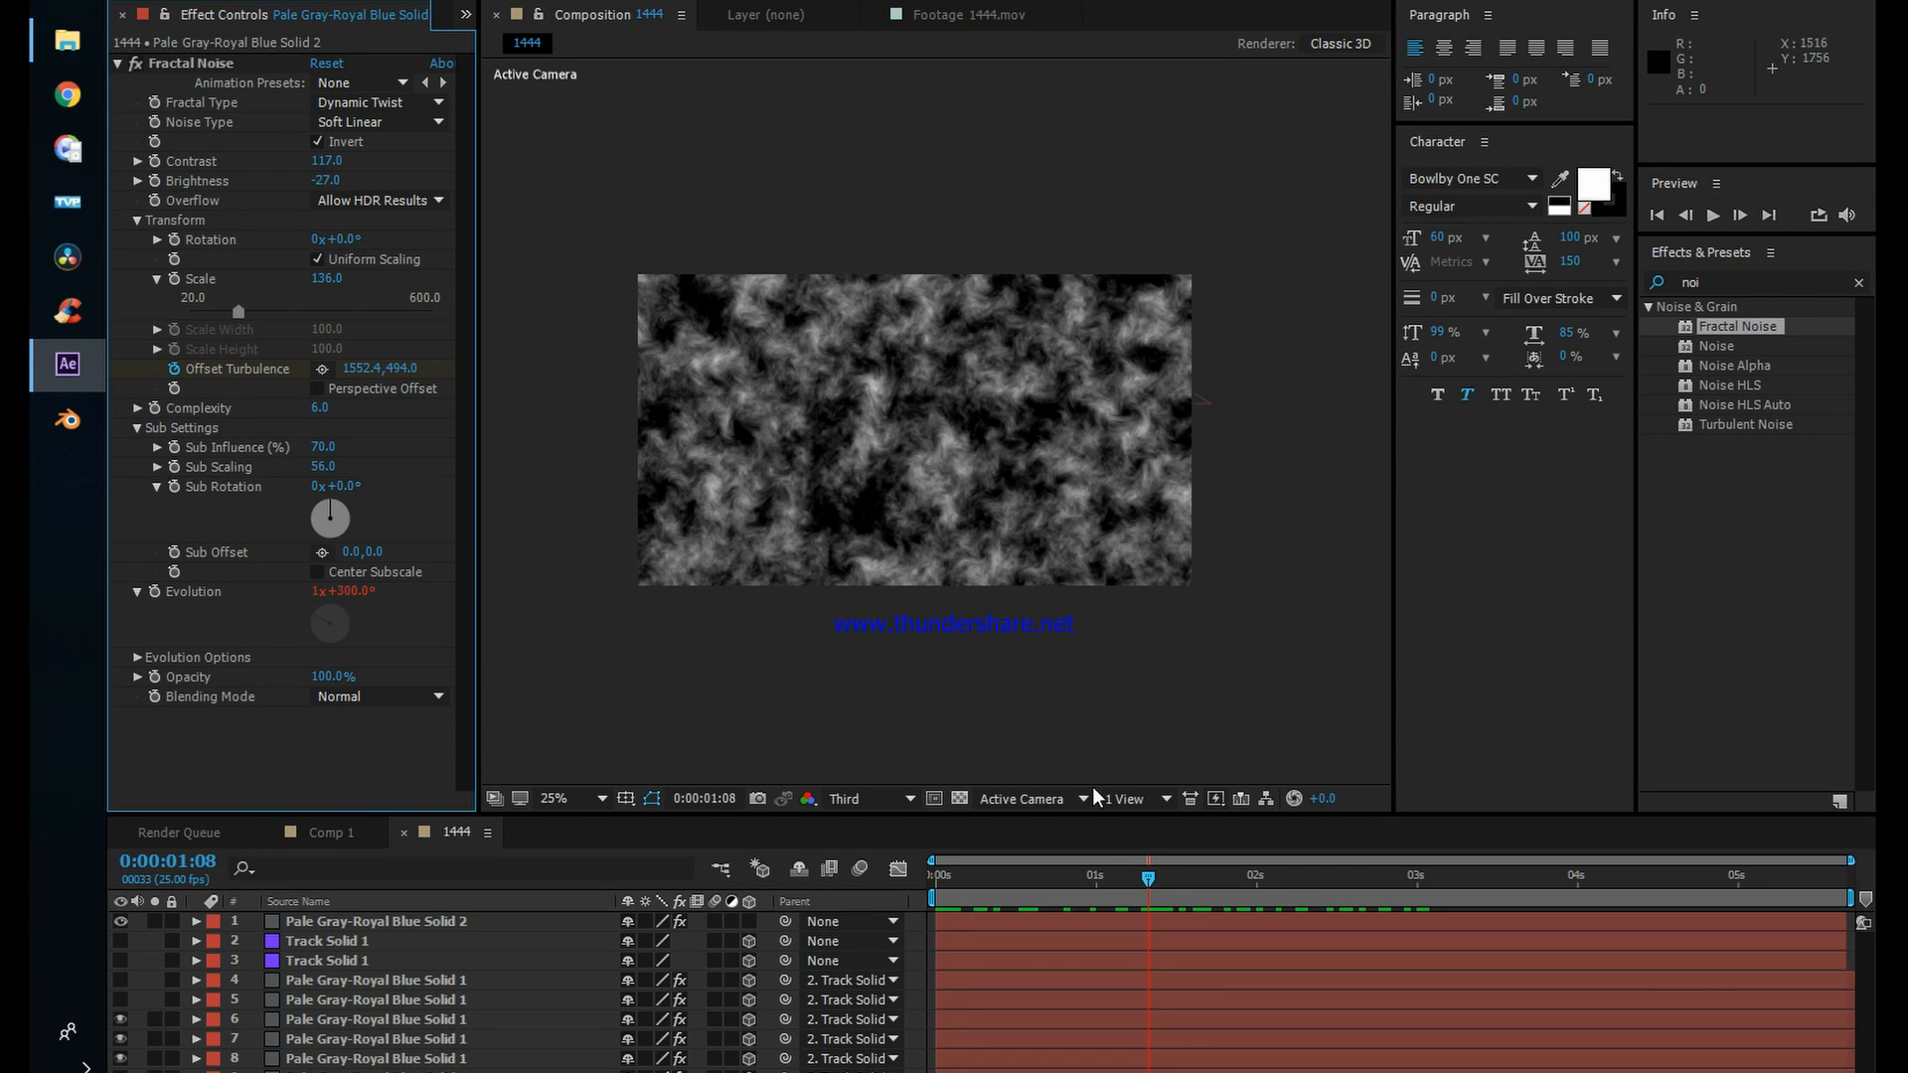
pyautogui.moveTo(1149, 879); pyautogui.dragTo(942, 885)
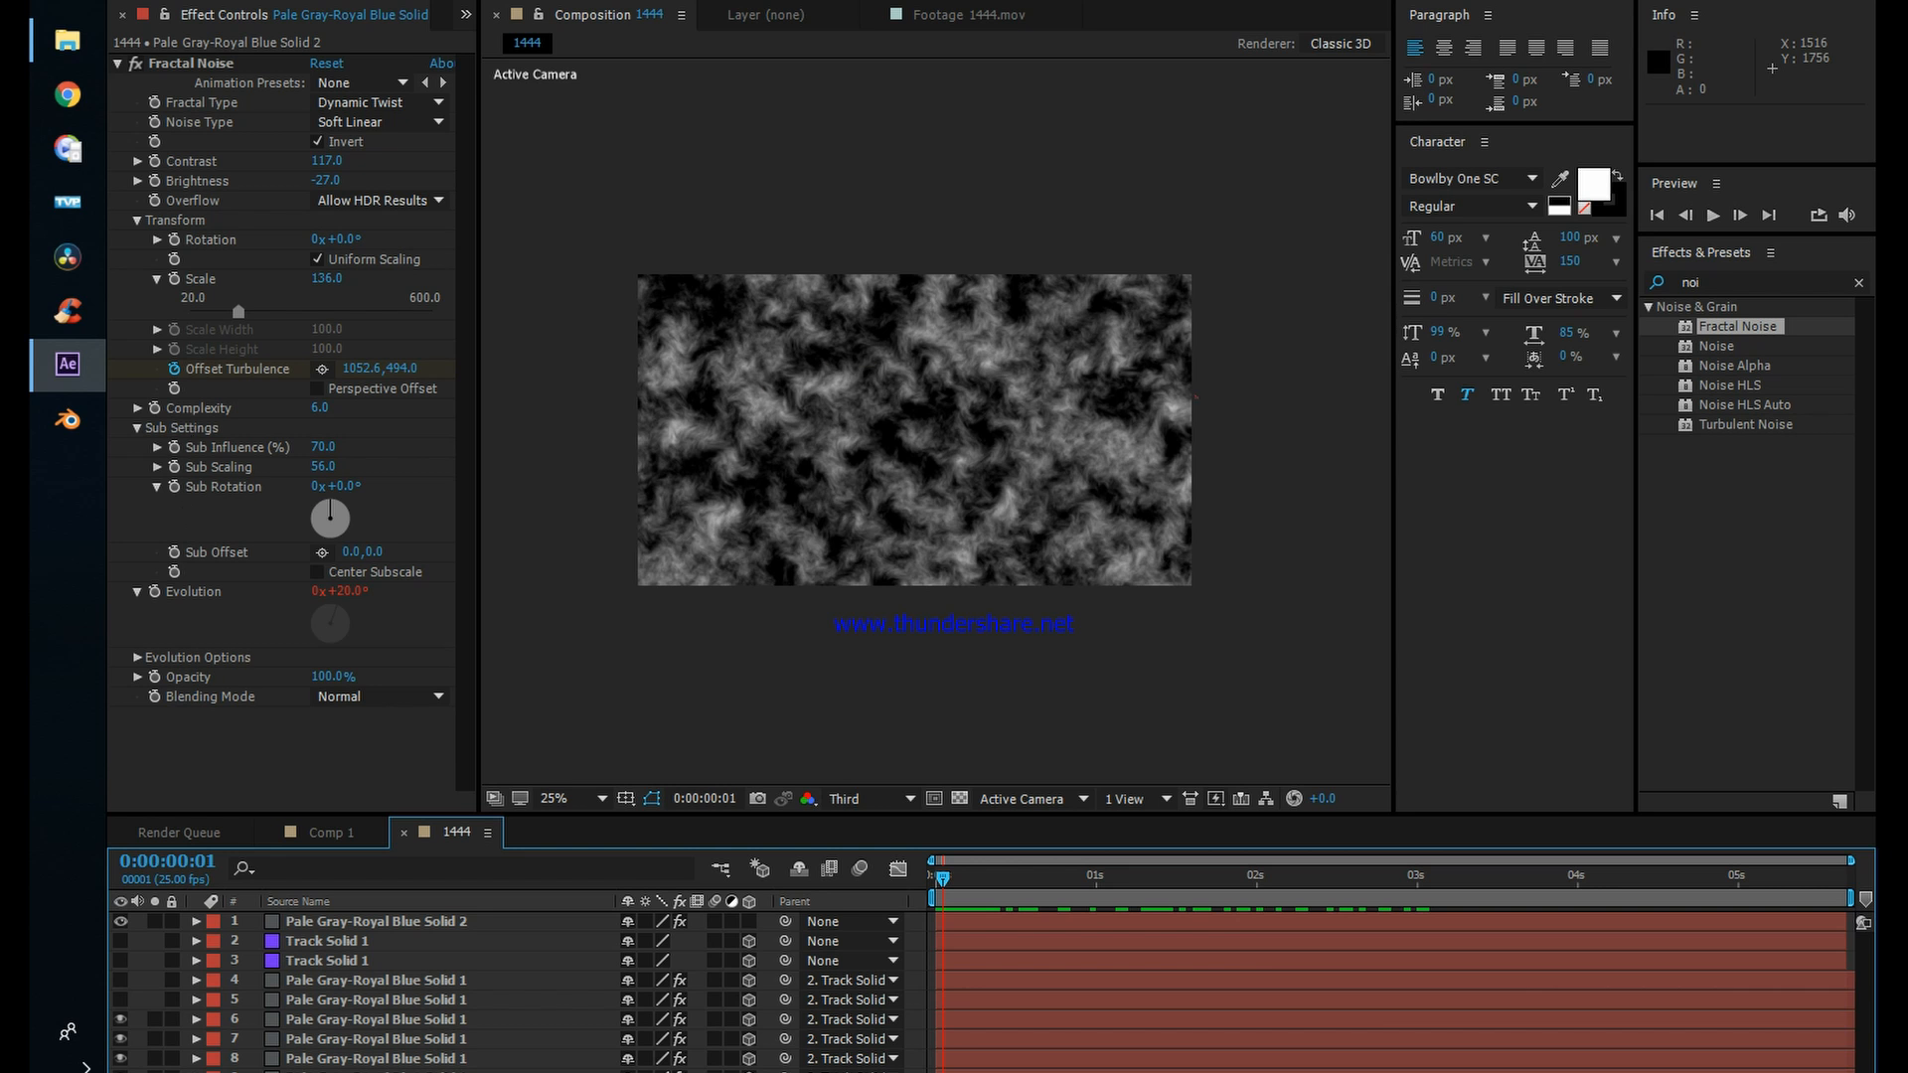
pyautogui.click(352, 921)
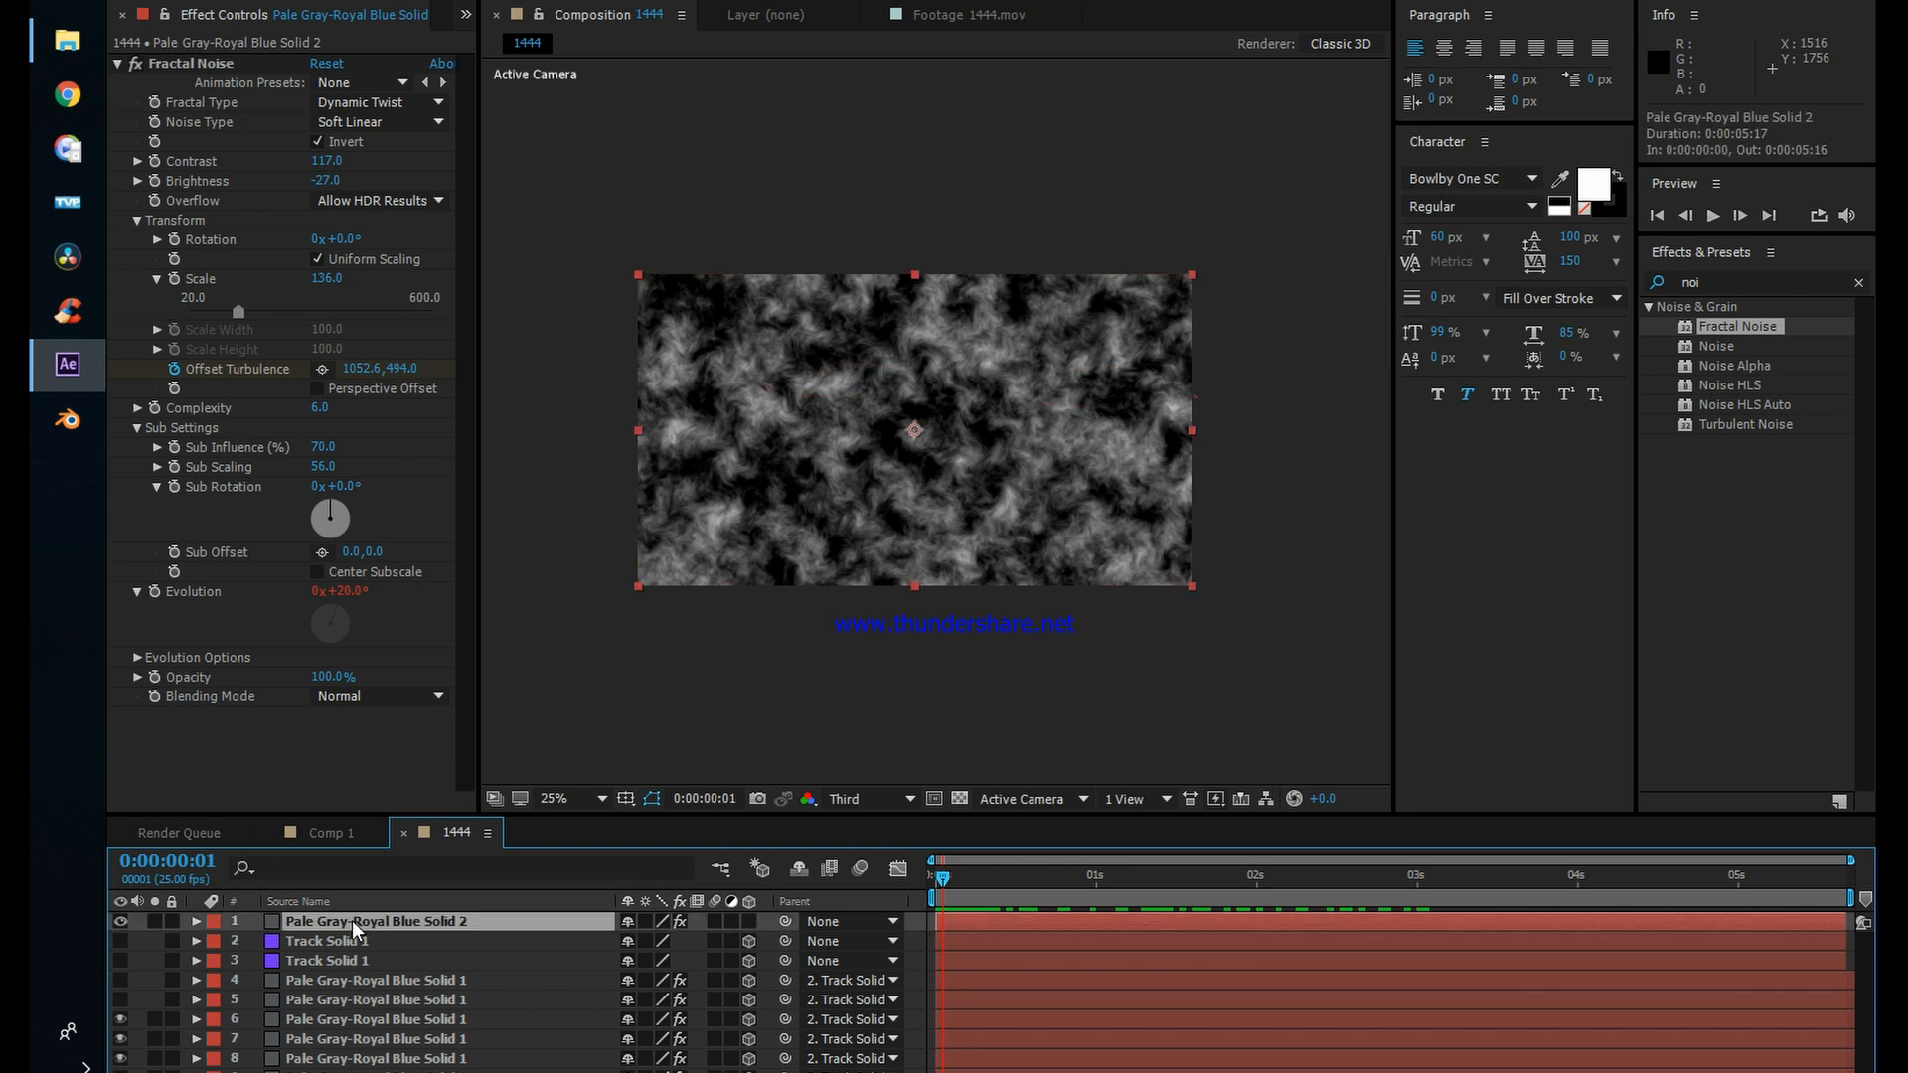
pyautogui.click(121, 922)
pyautogui.click(121, 923)
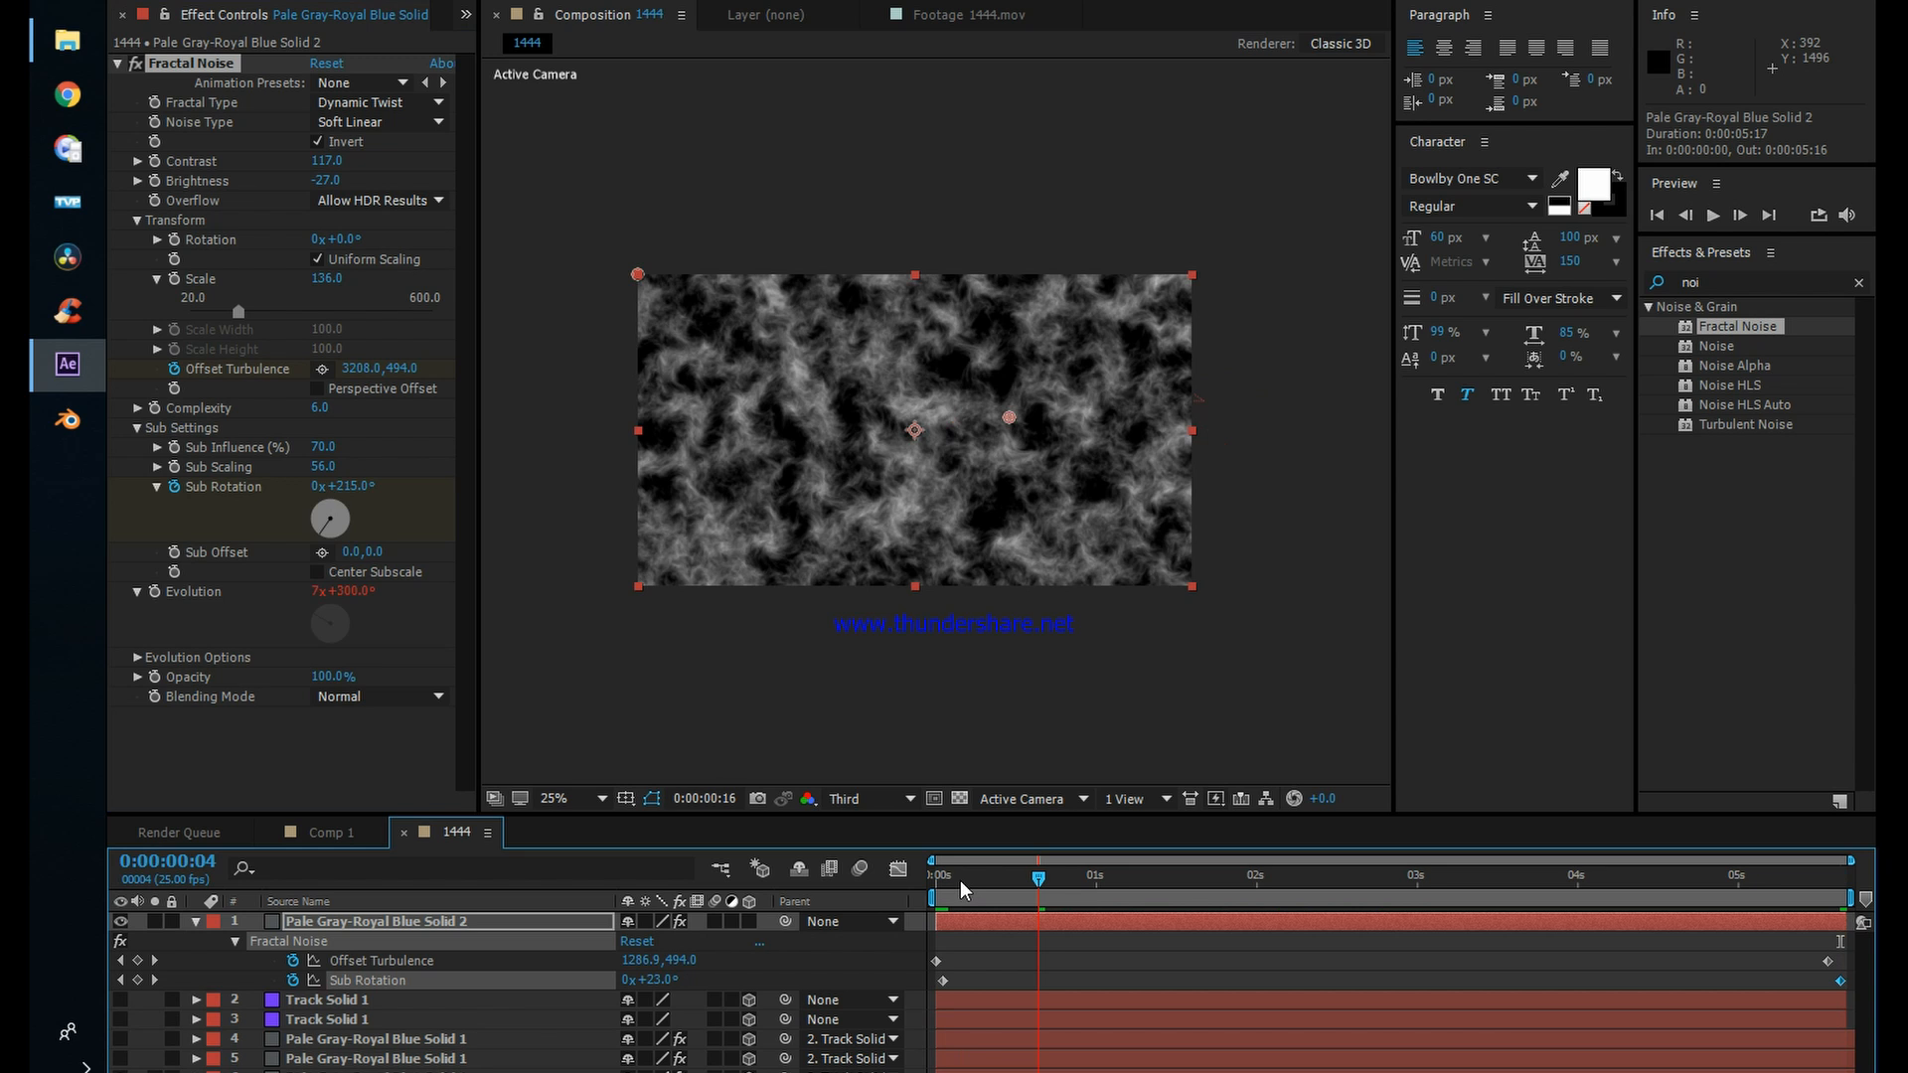
pyautogui.moveTo(960, 881); pyautogui.dragTo(239, 894)
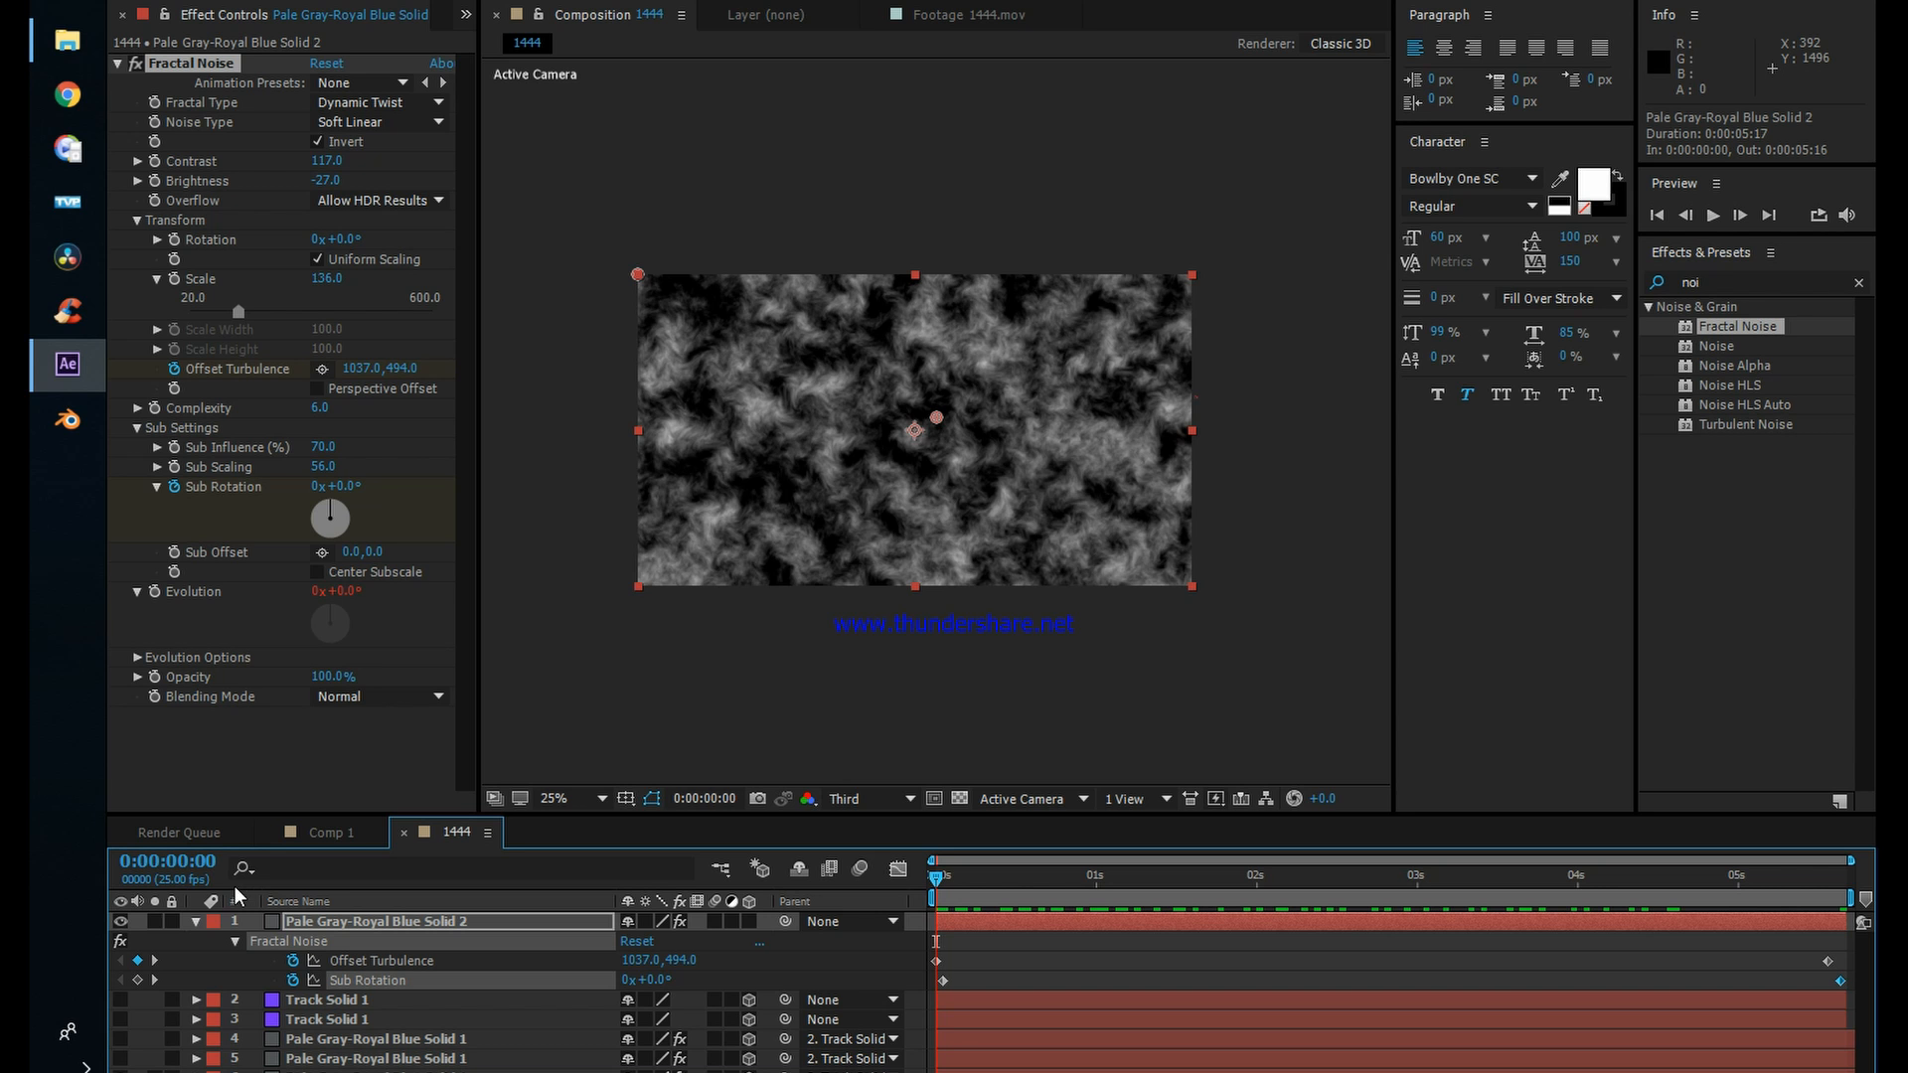
# Step: Collapse the Fractal Noise settings and apply the Turbulent Displace effect to the Pale Gray-Royal Blue Solid 2 layer
pyautogui.click(118, 63)
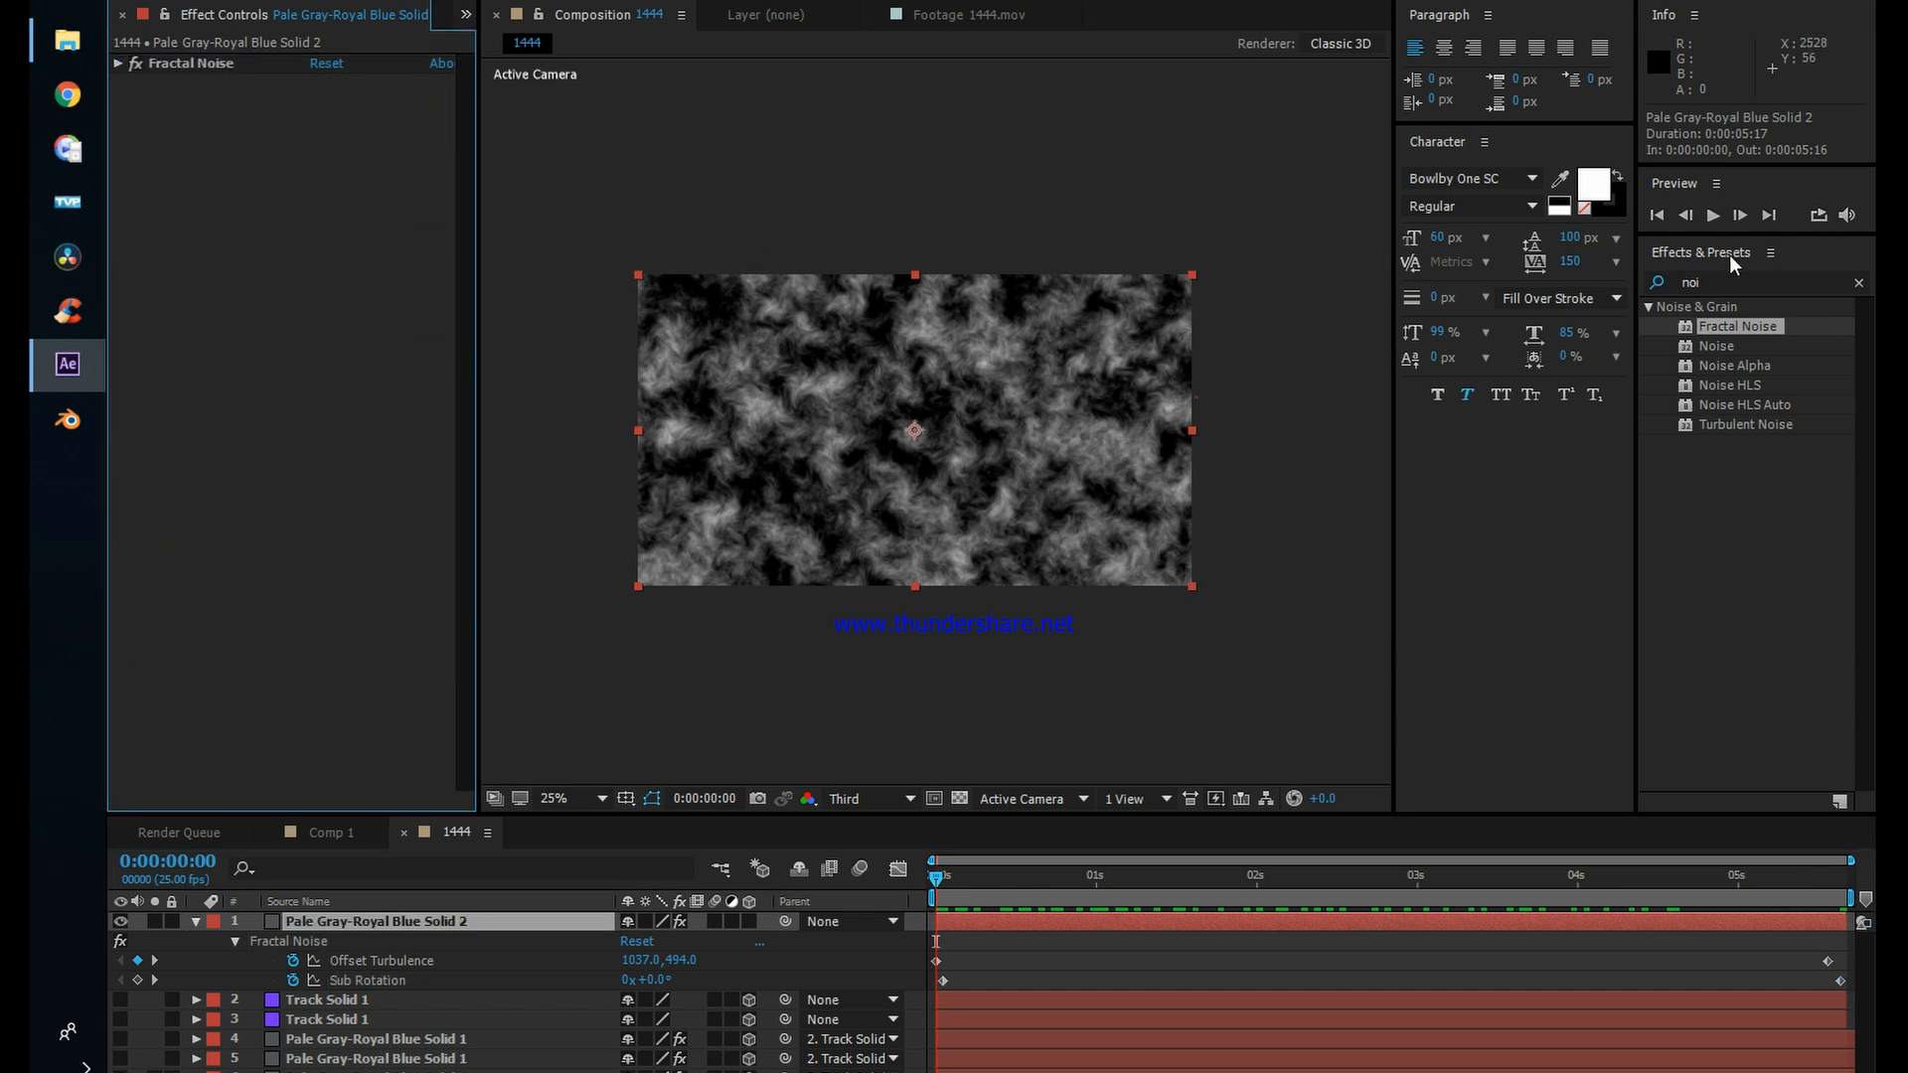
pyautogui.click(1750, 423)
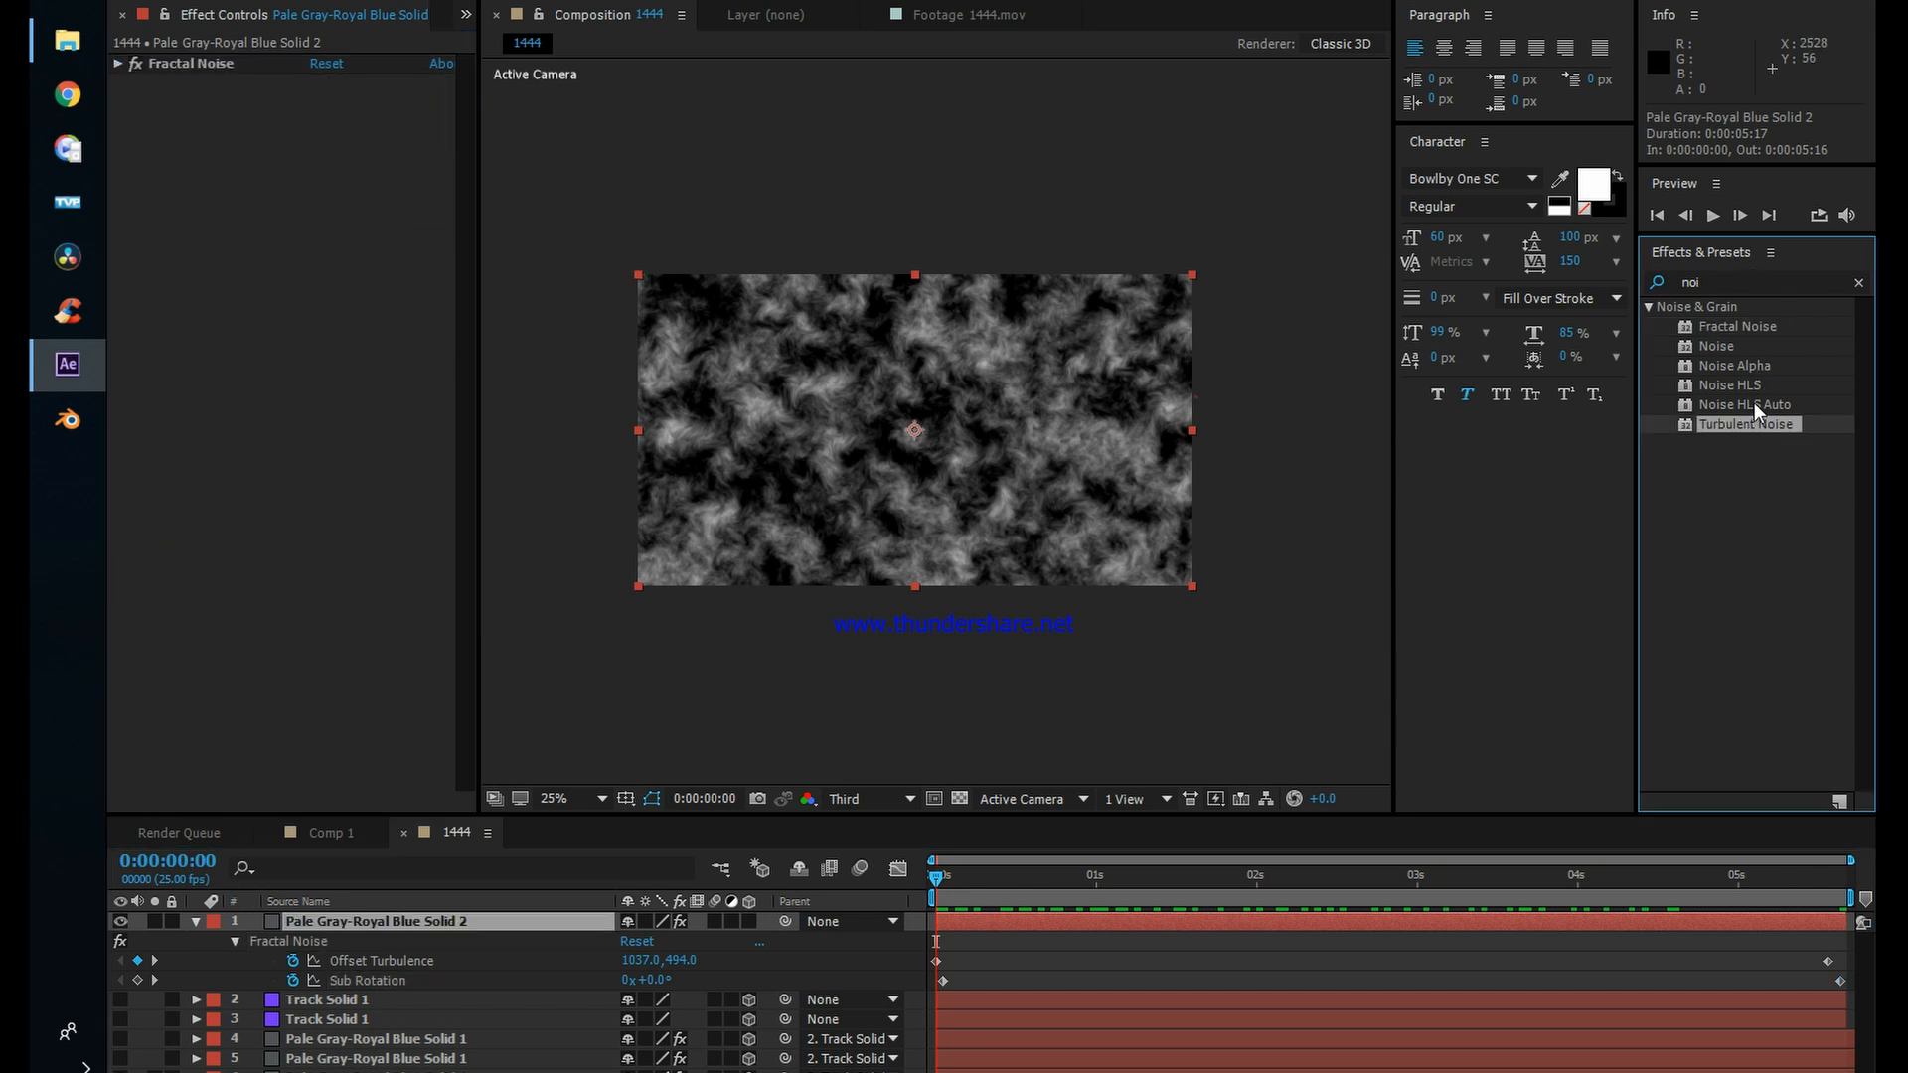
pyautogui.click(1719, 282)
pyautogui.write('tur')
pyautogui.moveTo(1754, 502); pyautogui.dragTo(1171, 921)
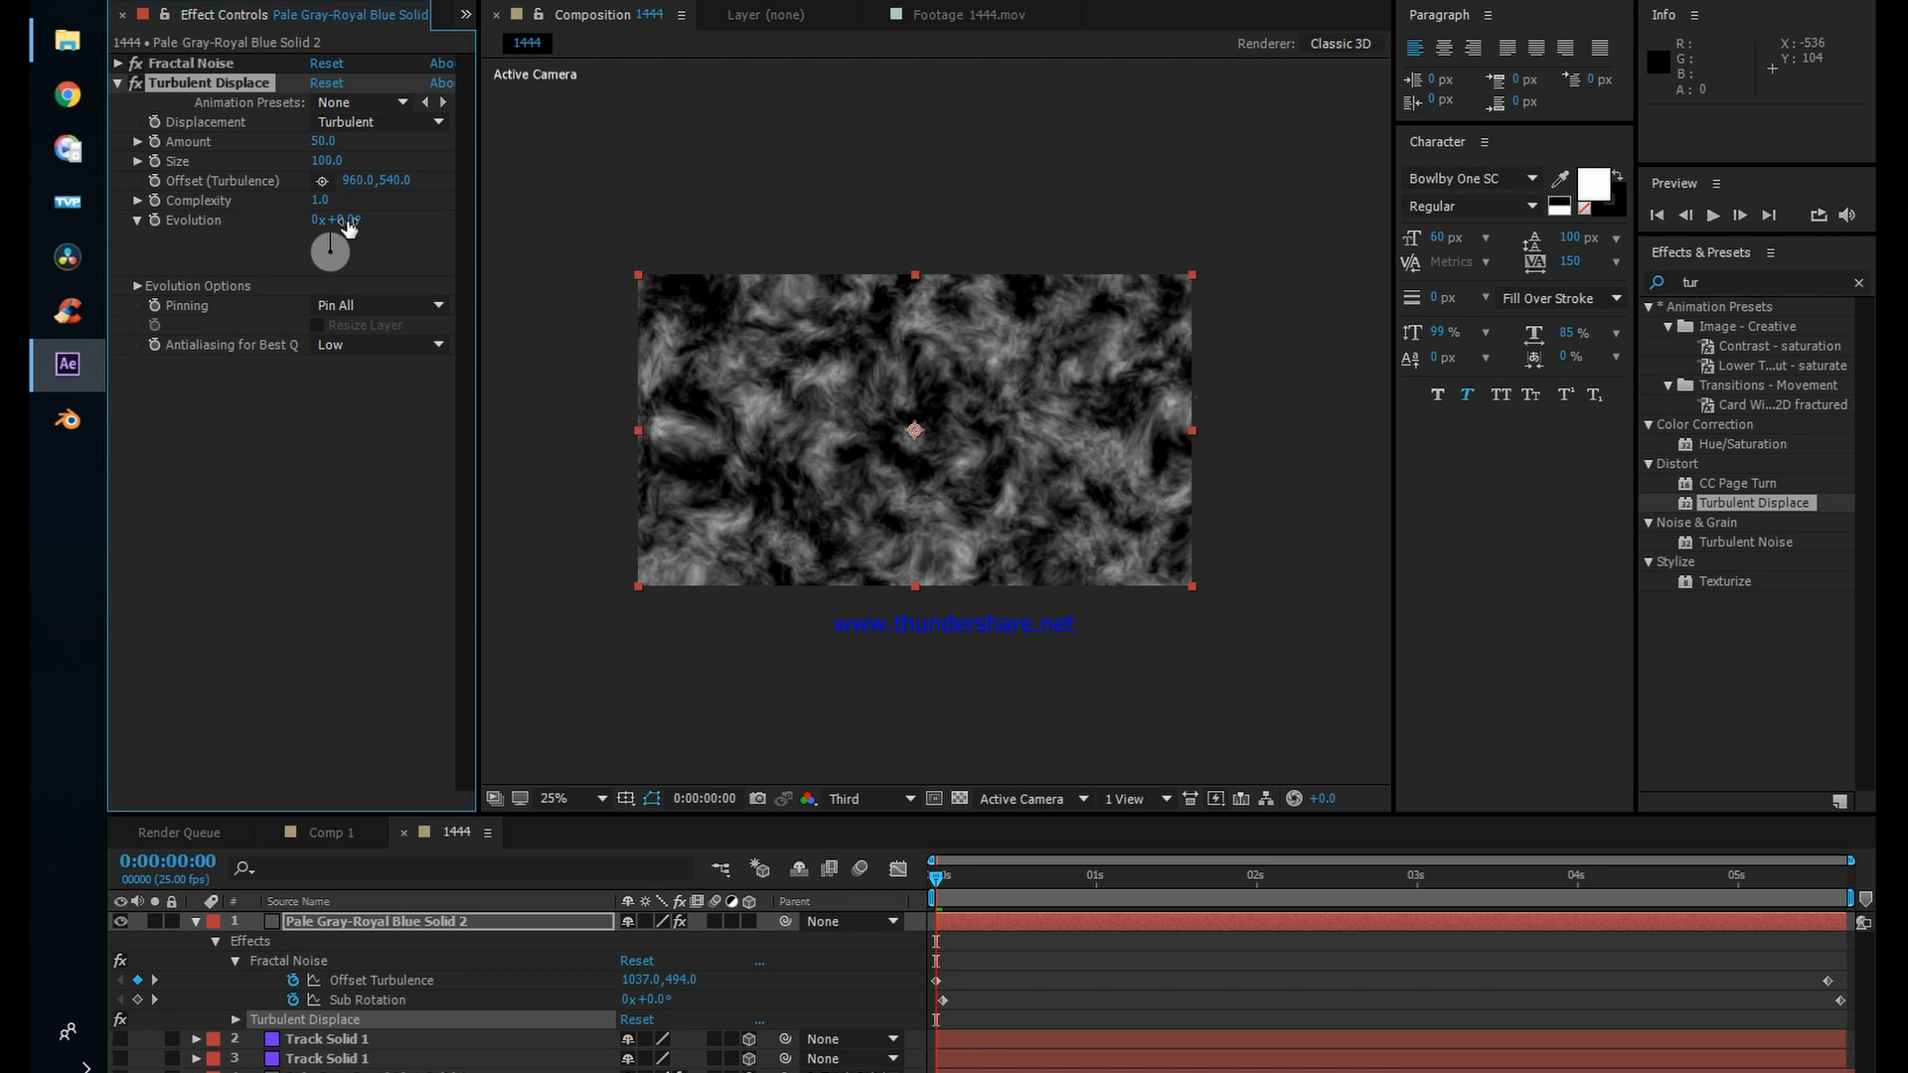
# Step: Keyframe Turbulent Displace Evolution from 0° at the first frame to 1x+97° at 0:00:05:16 and preview the movement
pyautogui.click(155, 222)
pyautogui.moveTo(936, 878); pyautogui.dragTo(1840, 888)
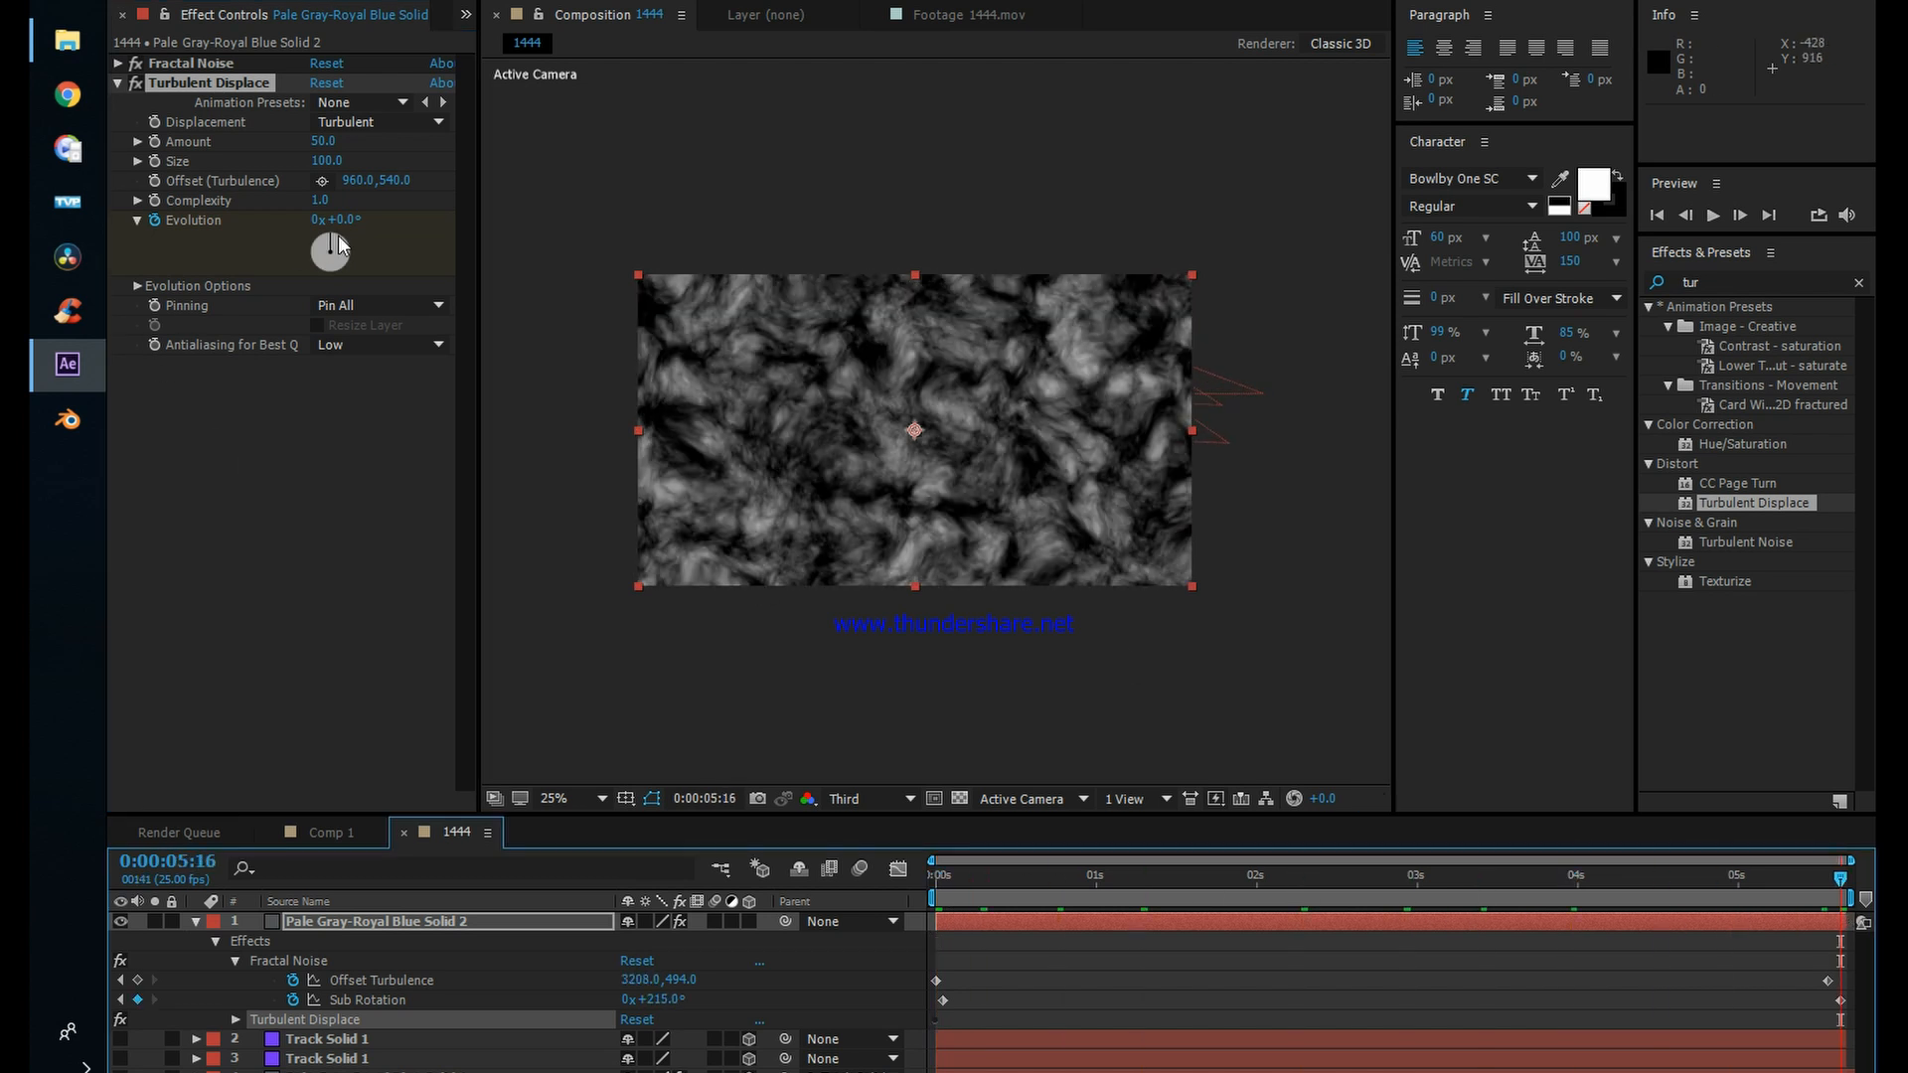
pyautogui.moveTo(331, 248)
pyautogui.mouseDown()
pyautogui.moveTo(317, 275)
pyautogui.moveTo(333, 232)
pyautogui.moveTo(361, 264)
pyautogui.mouseUp()
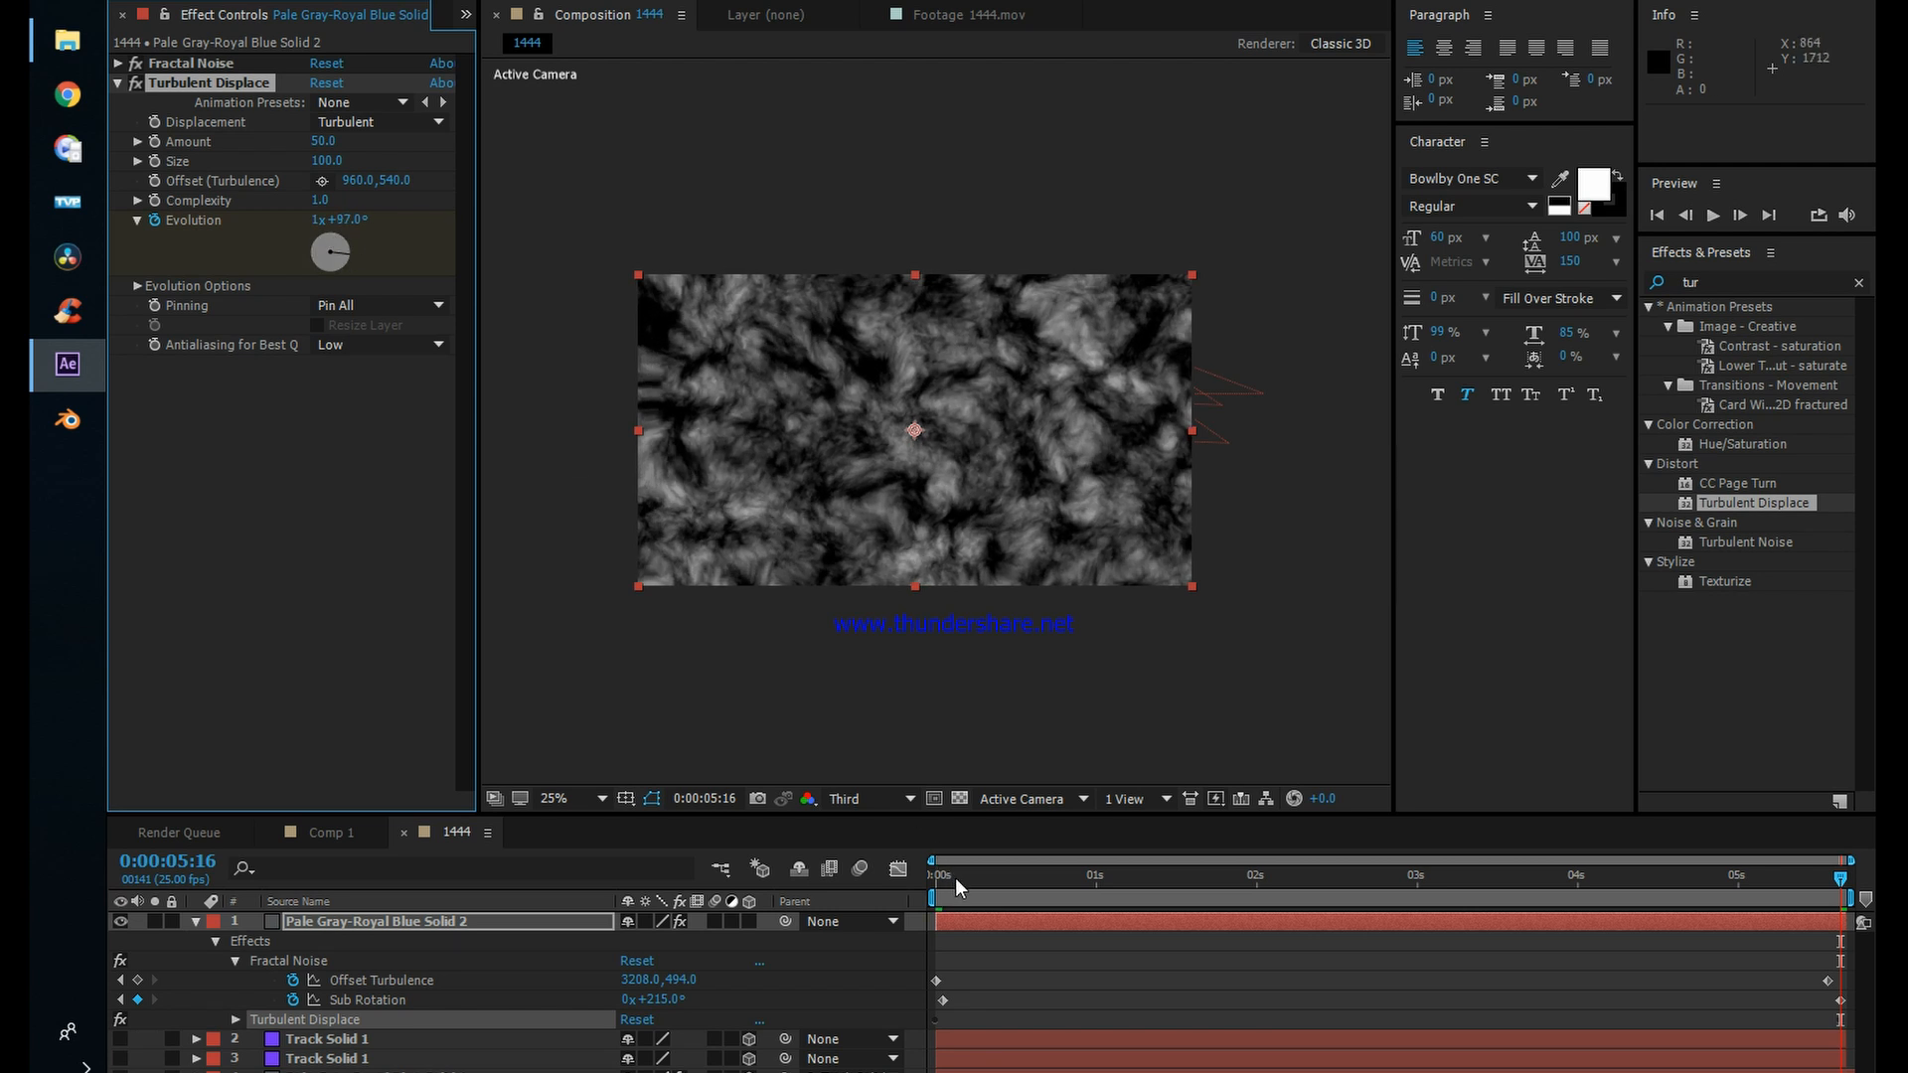
pyautogui.moveTo(956, 878); pyautogui.dragTo(1732, 918)
pyautogui.press('Home')
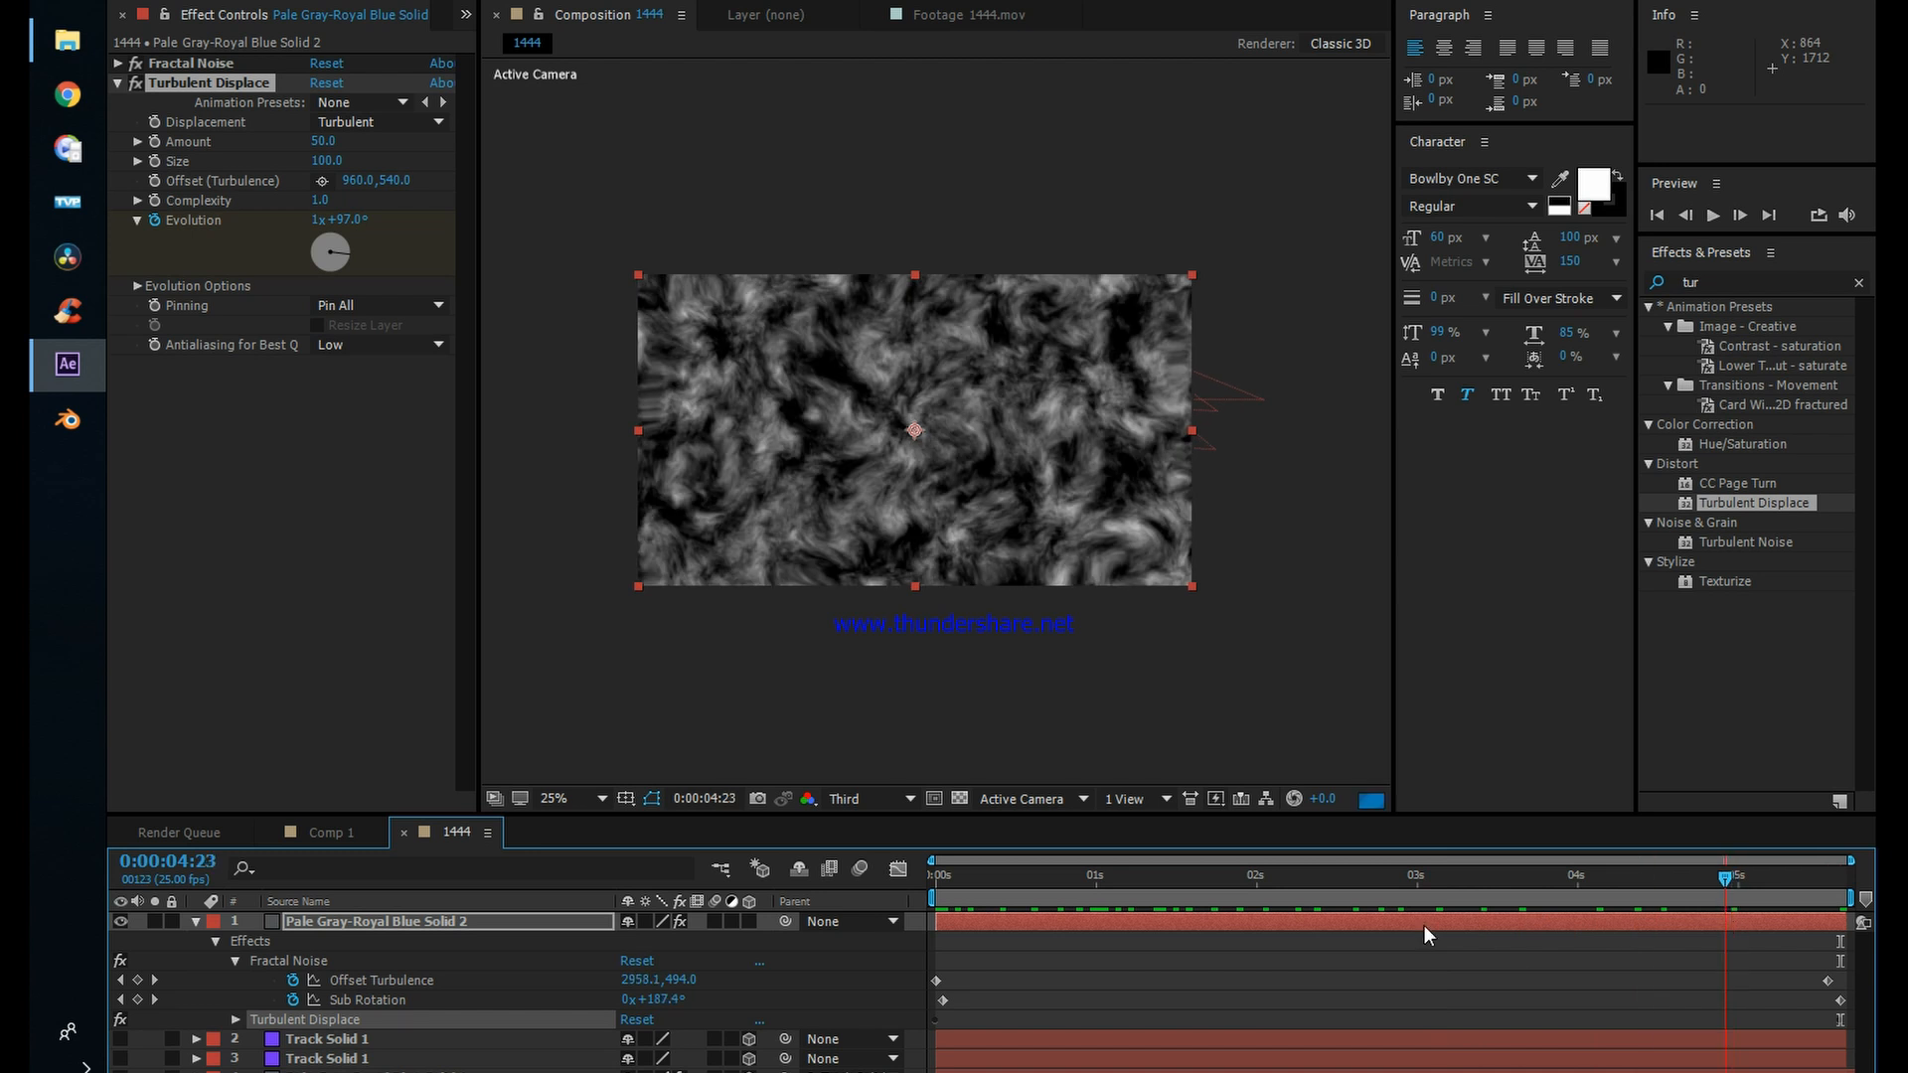
# Step: Pre-compose the Pale Gray-Royal Blue Solid 2 layer, moving all attributes into the new composition
pyautogui.click(197, 924)
pyautogui.click(319, 922)
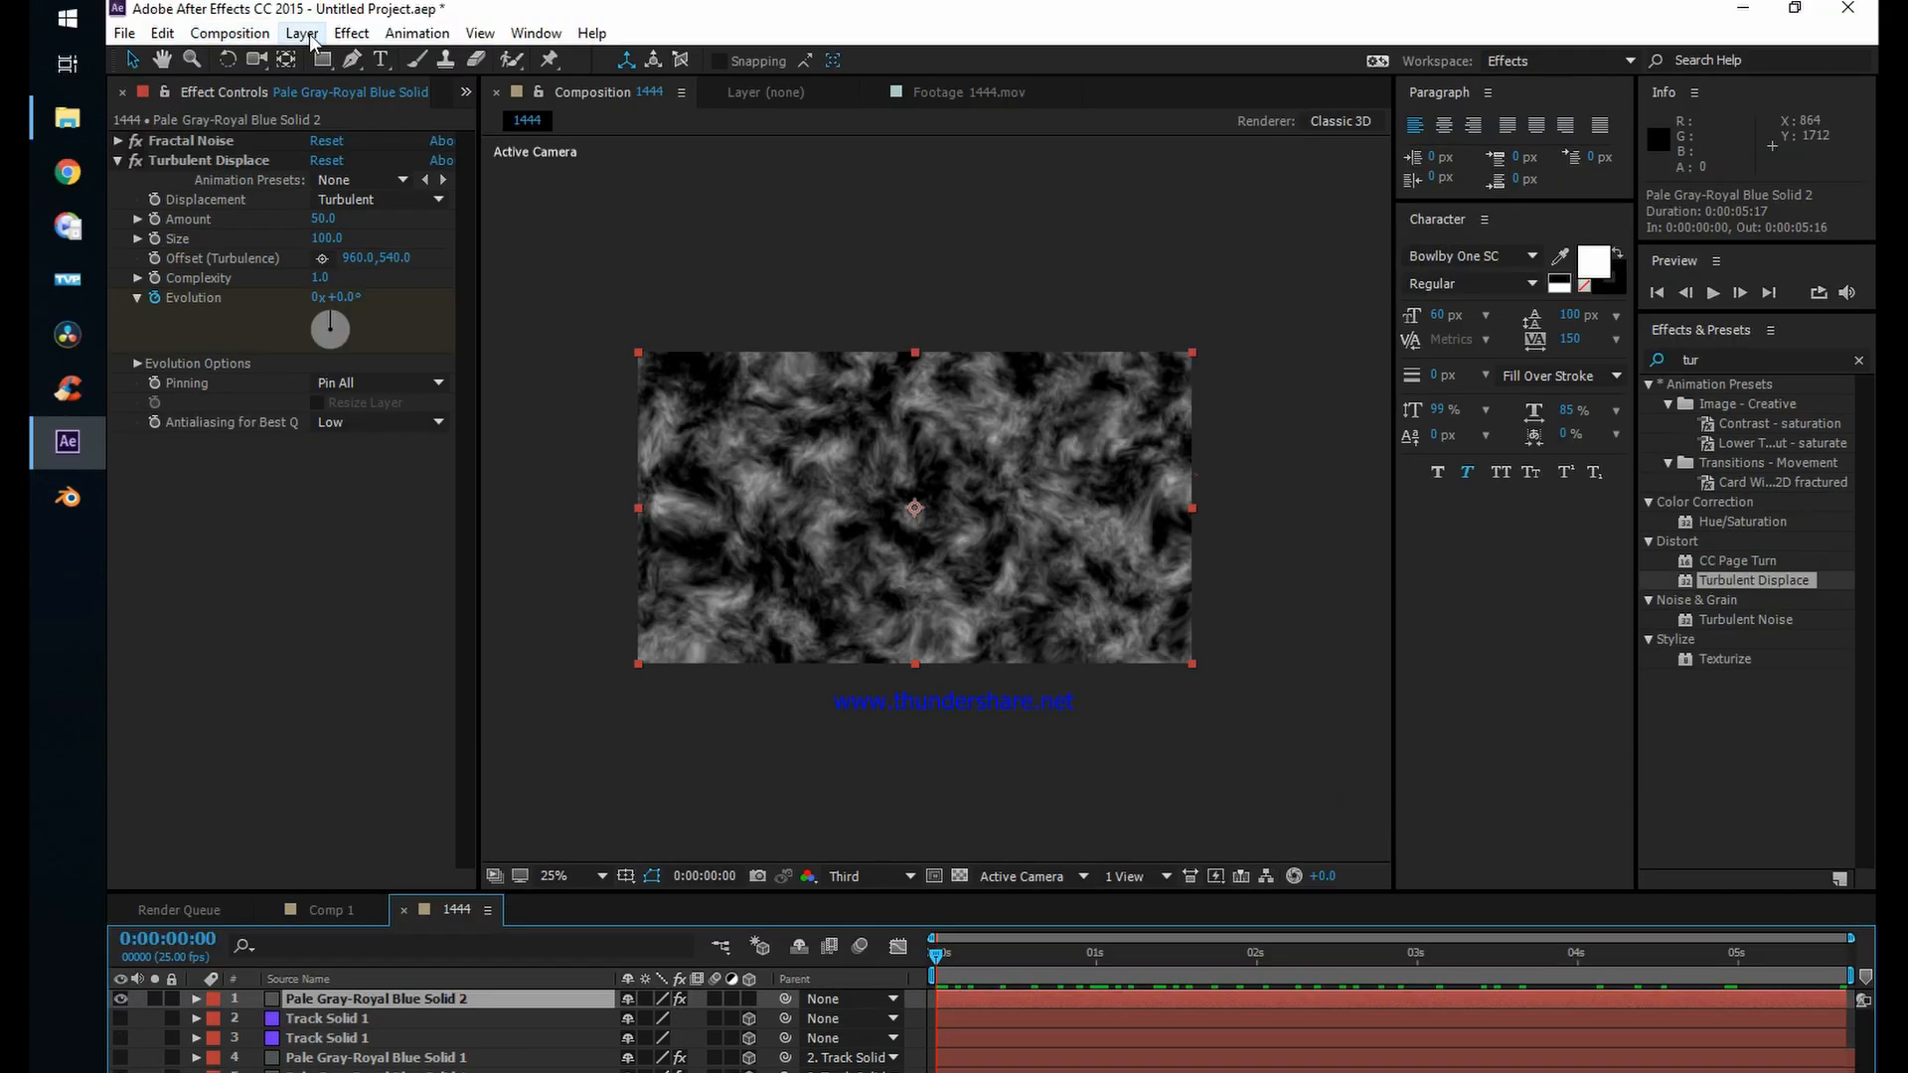
pyautogui.click(303, 33)
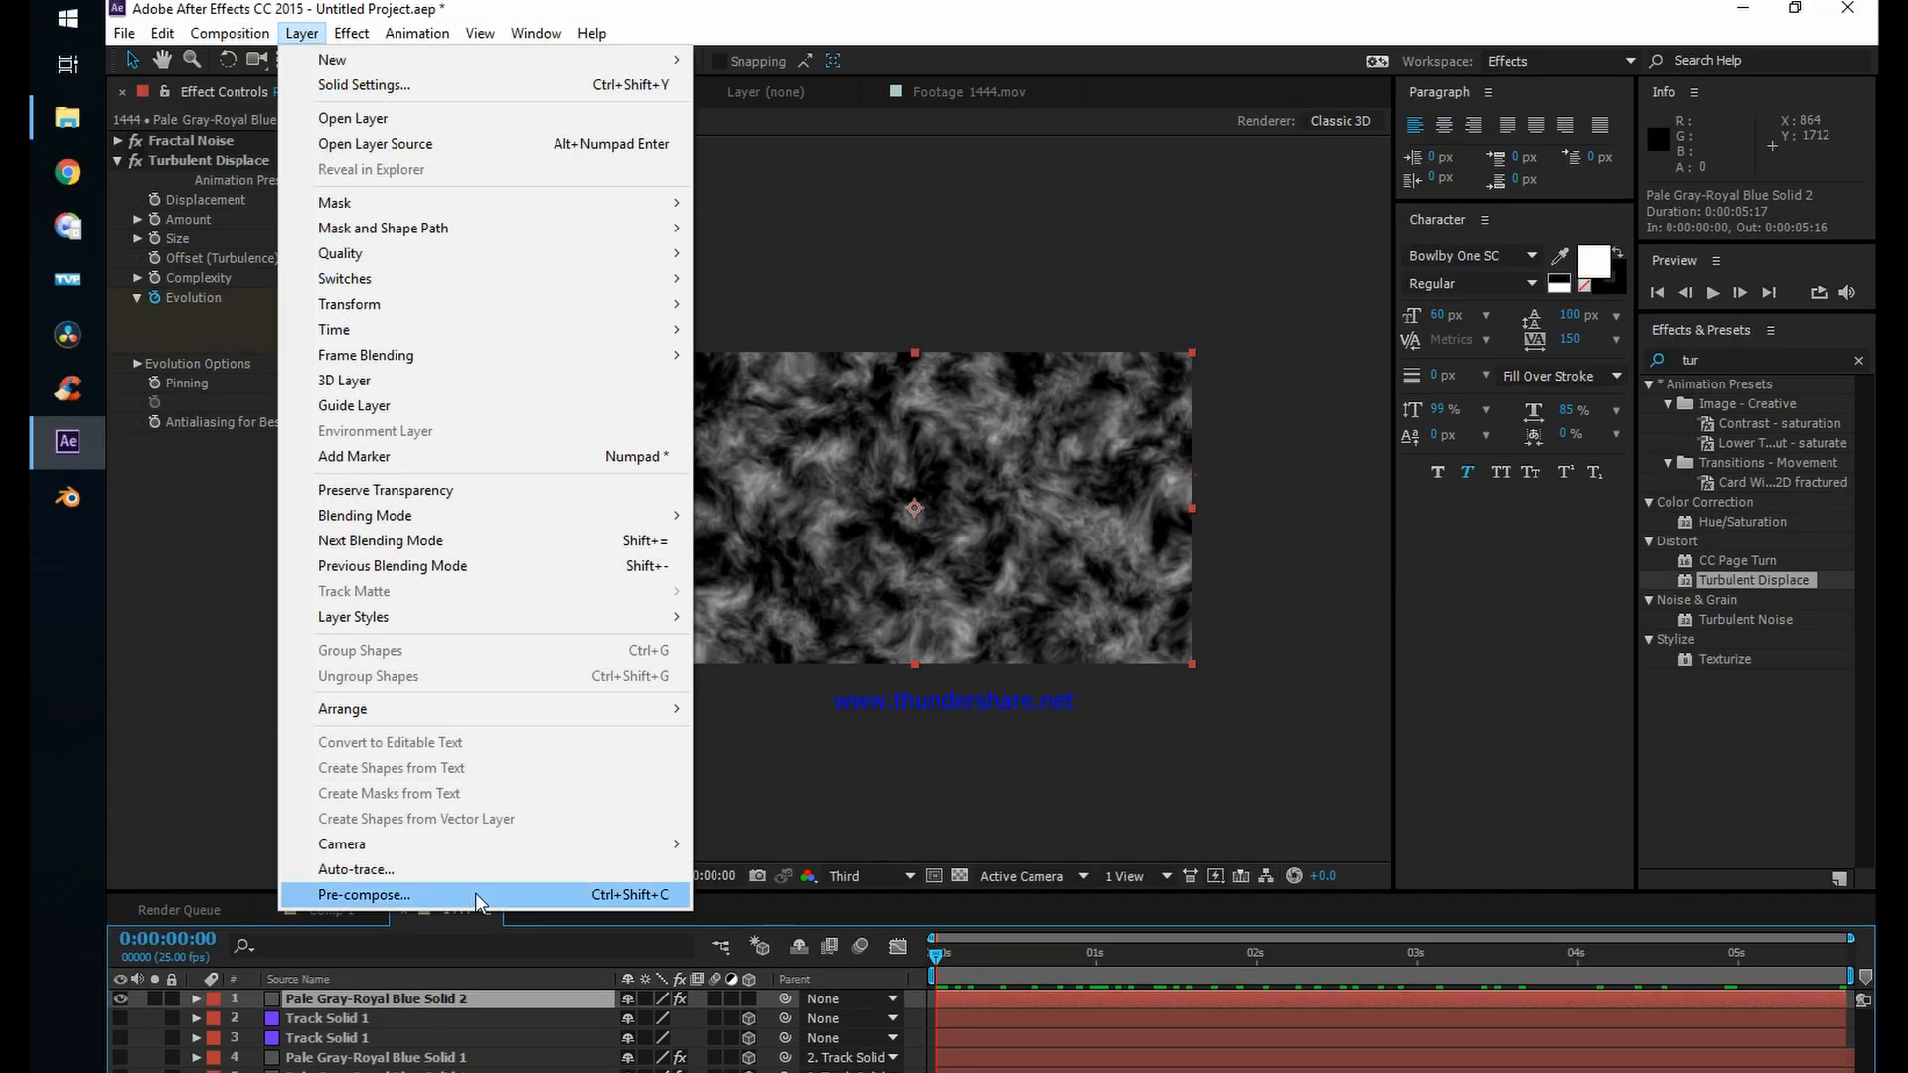
pyautogui.click(364, 895)
pyautogui.click(491, 345)
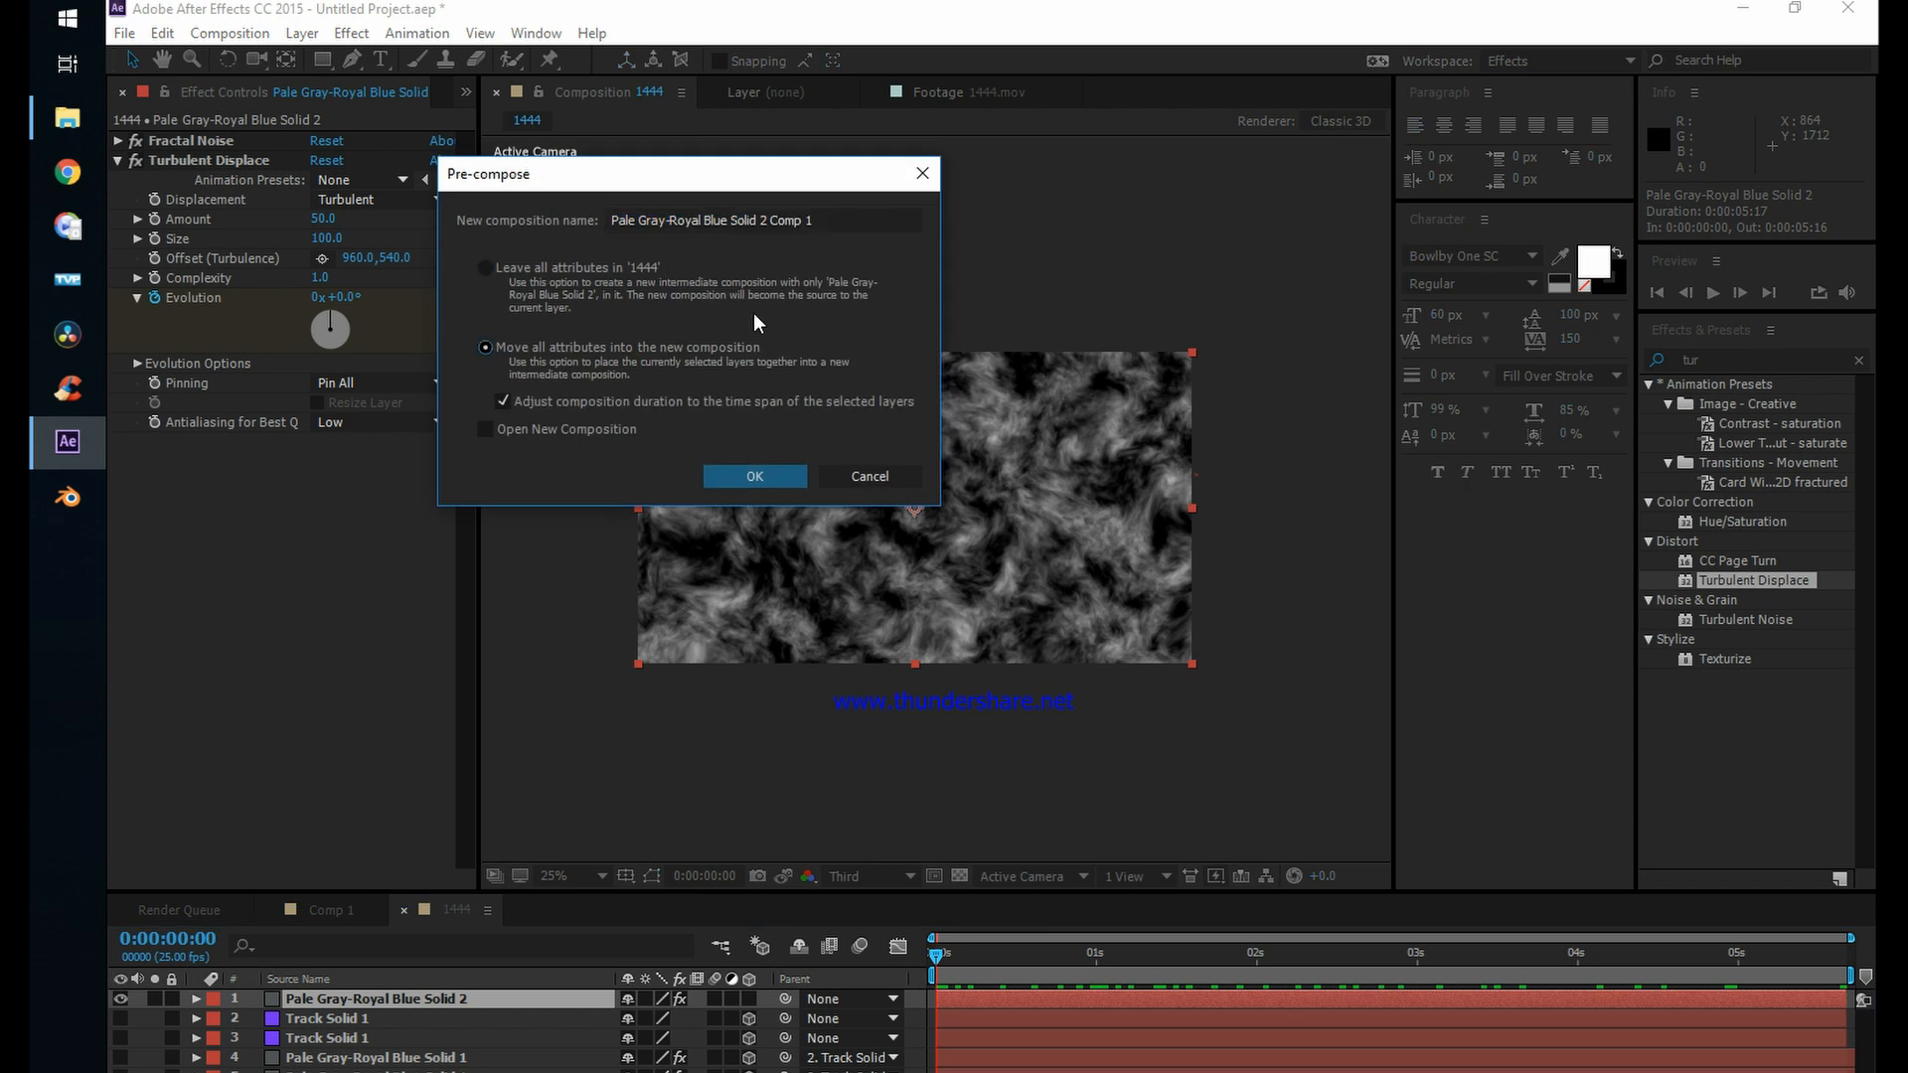
pyautogui.click(754, 476)
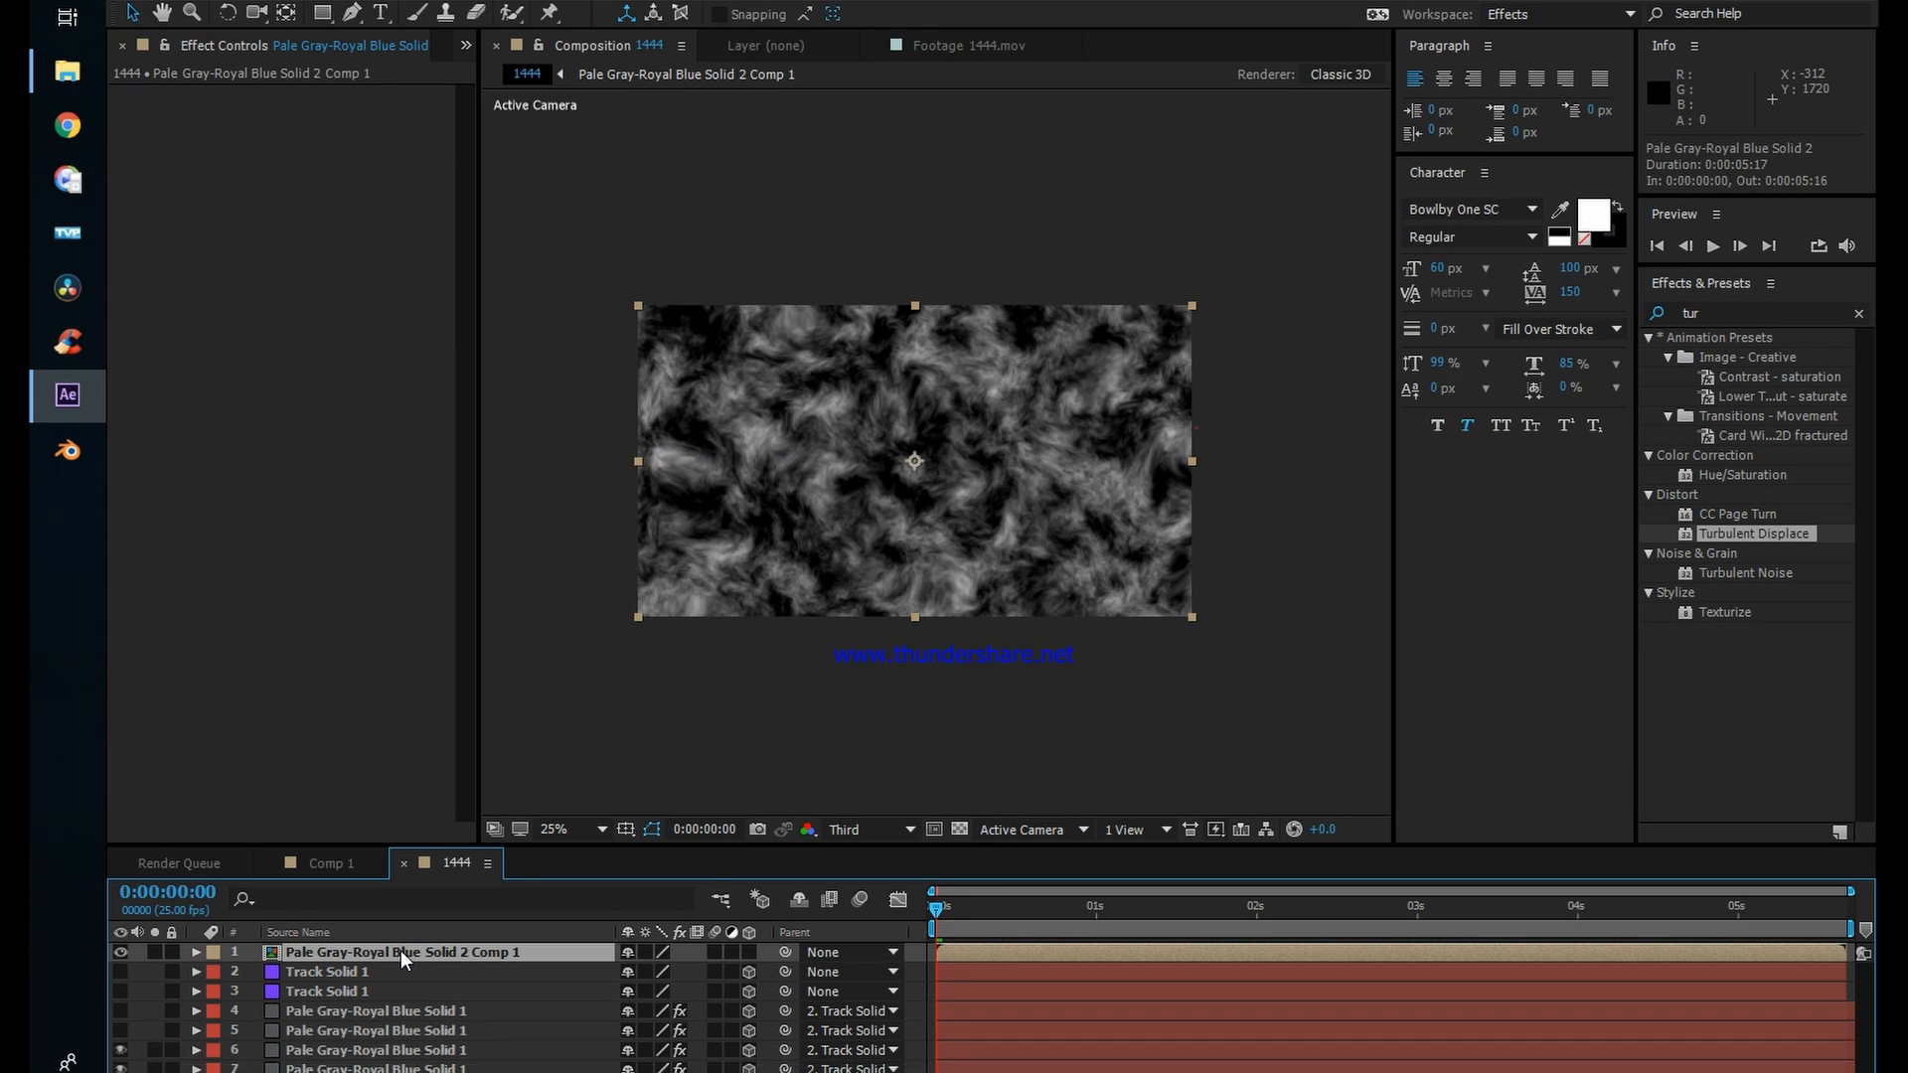
# Step: Open the noise pre-composition and duplicate its Pale Gray-Royal Blue Solid 2 layer
pyautogui.doubleClick(402, 950)
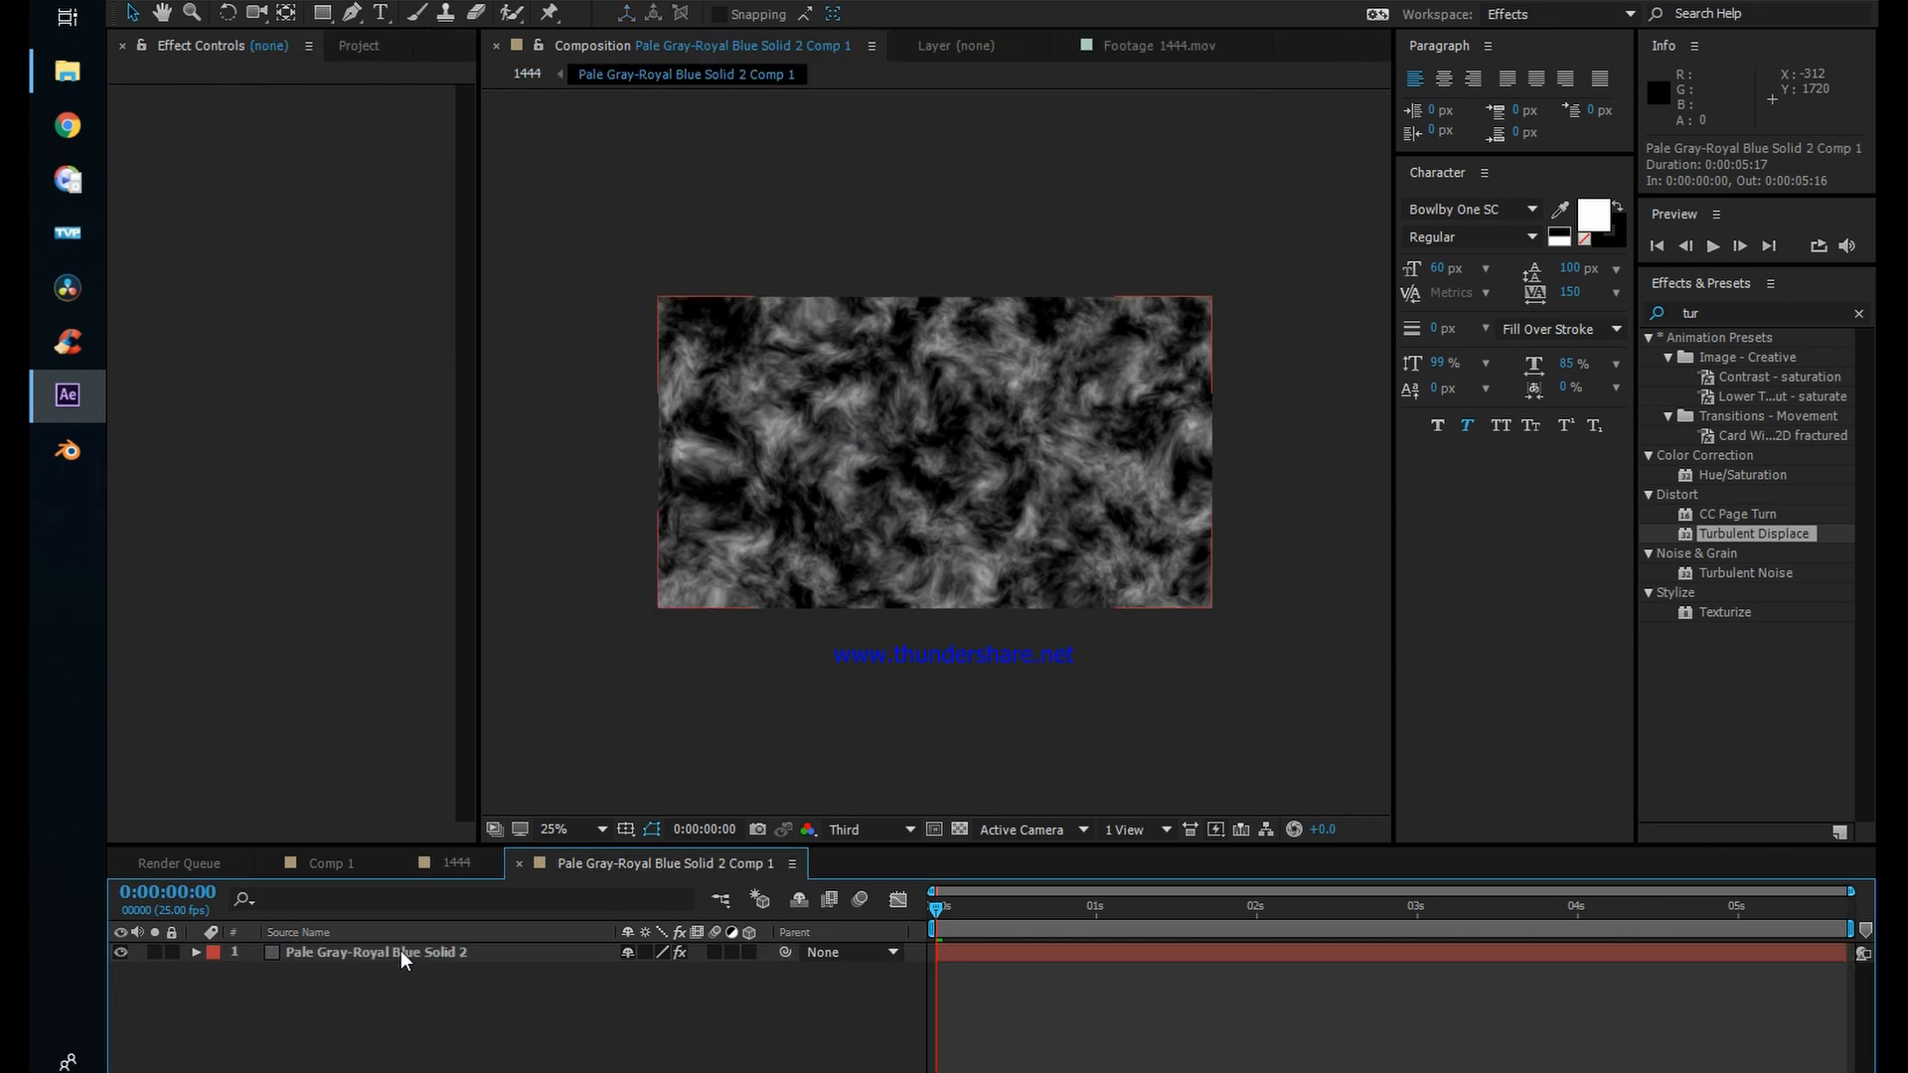
pyautogui.click(401, 950)
pyautogui.click(437, 1000)
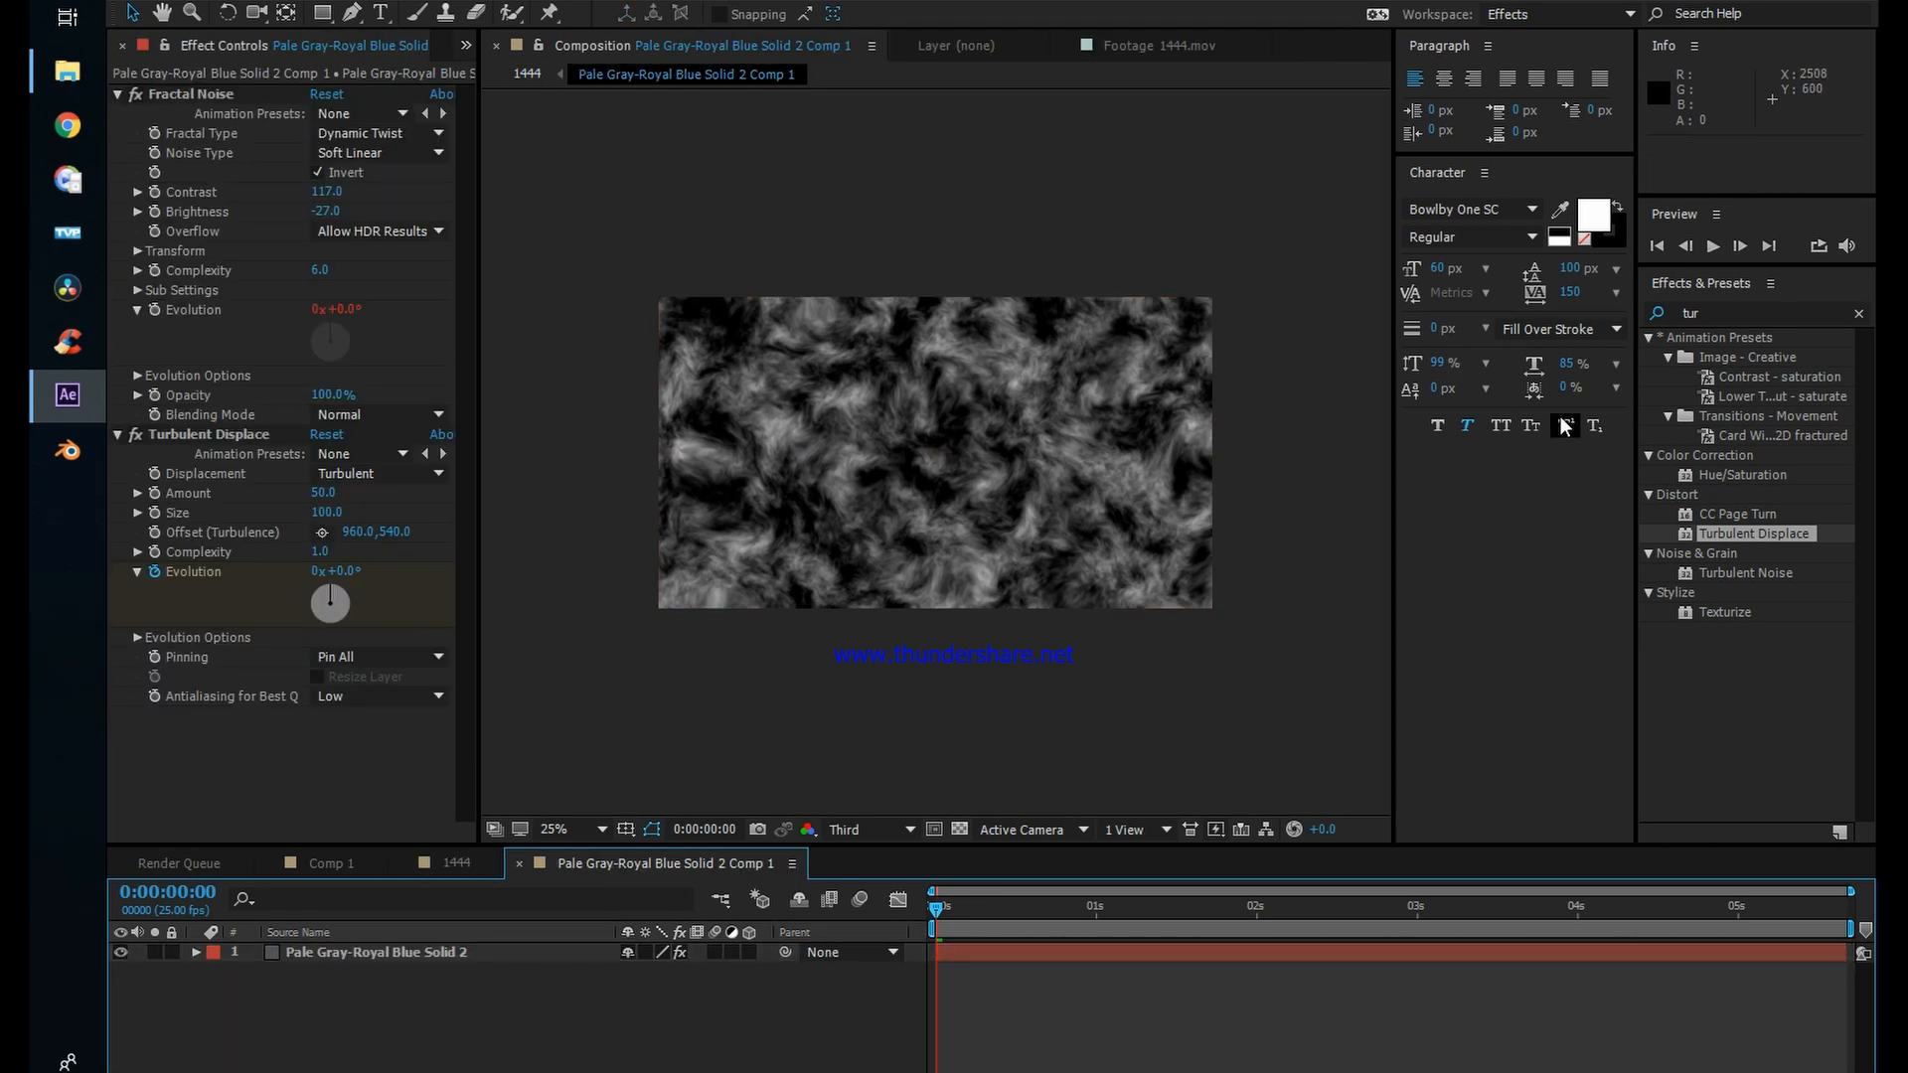
pyautogui.click(438, 952)
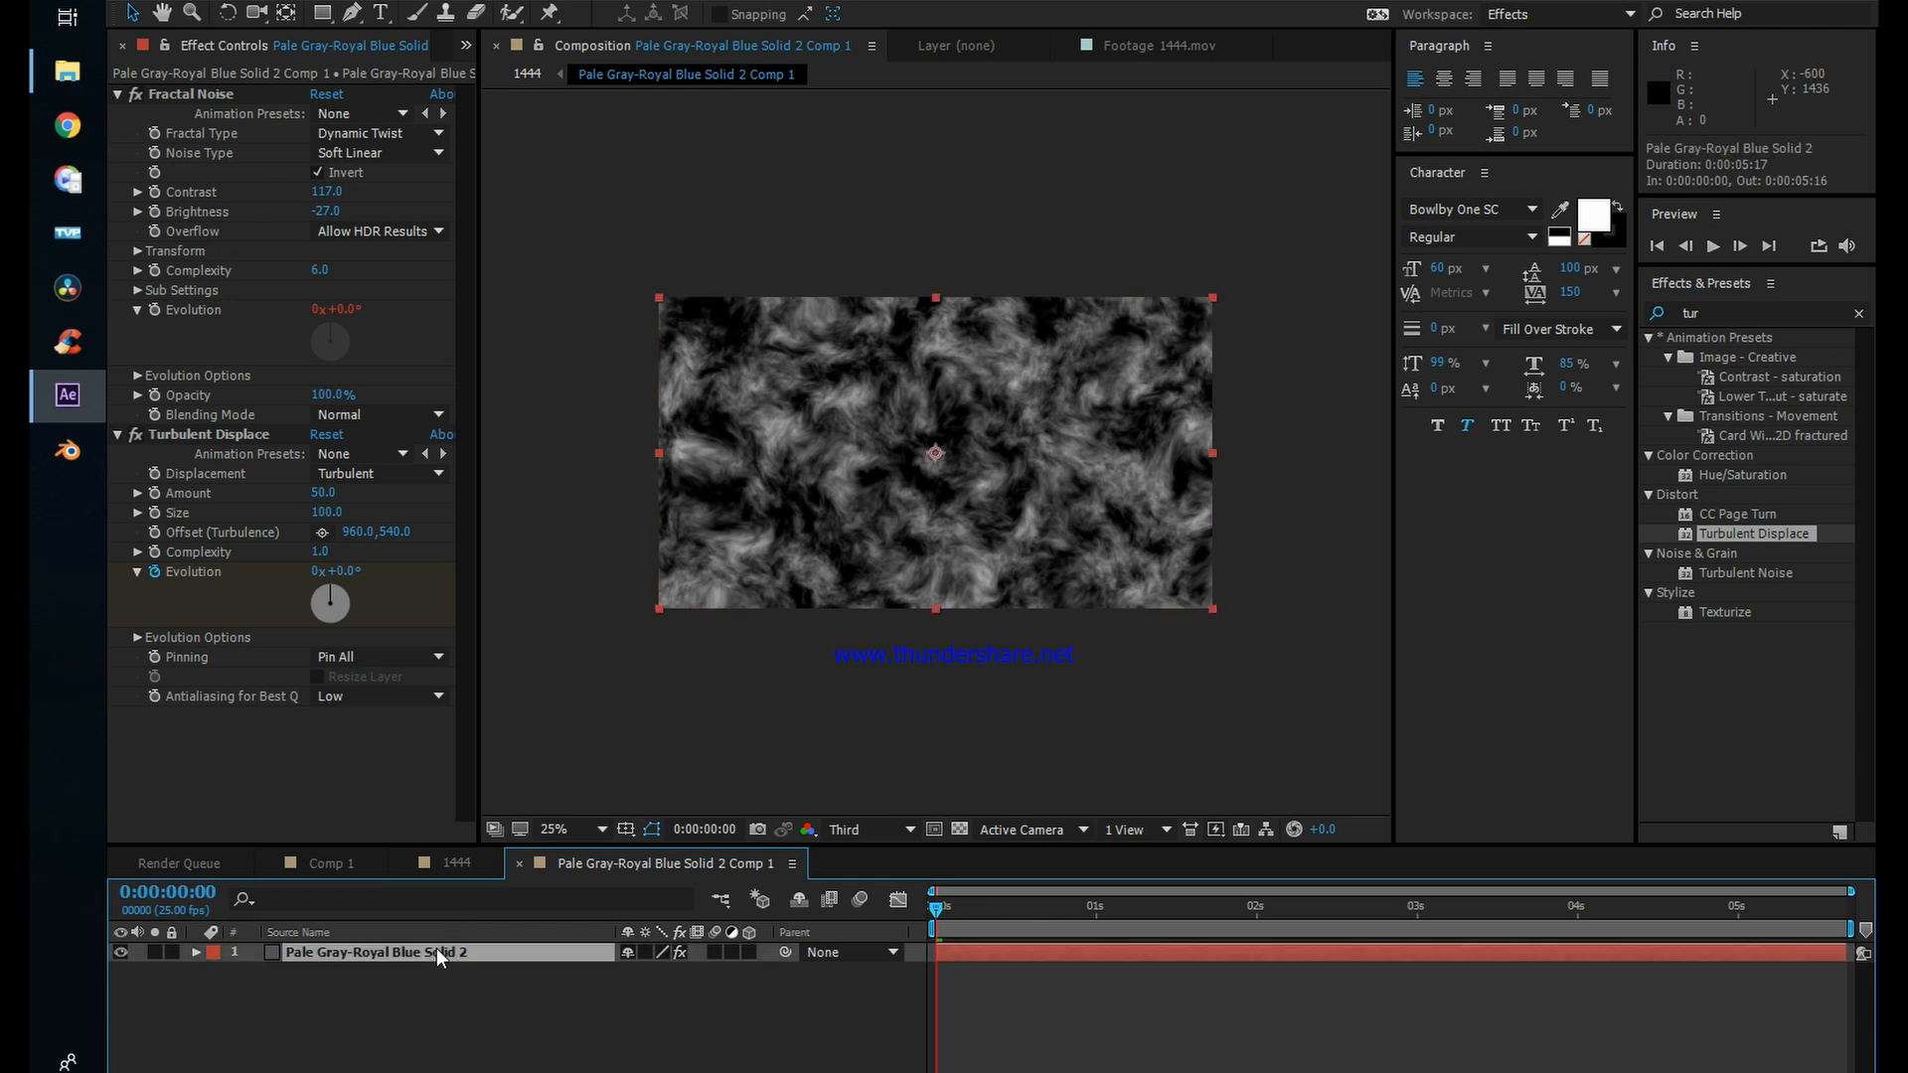
pyautogui.hotkey('ctrl', 'd')
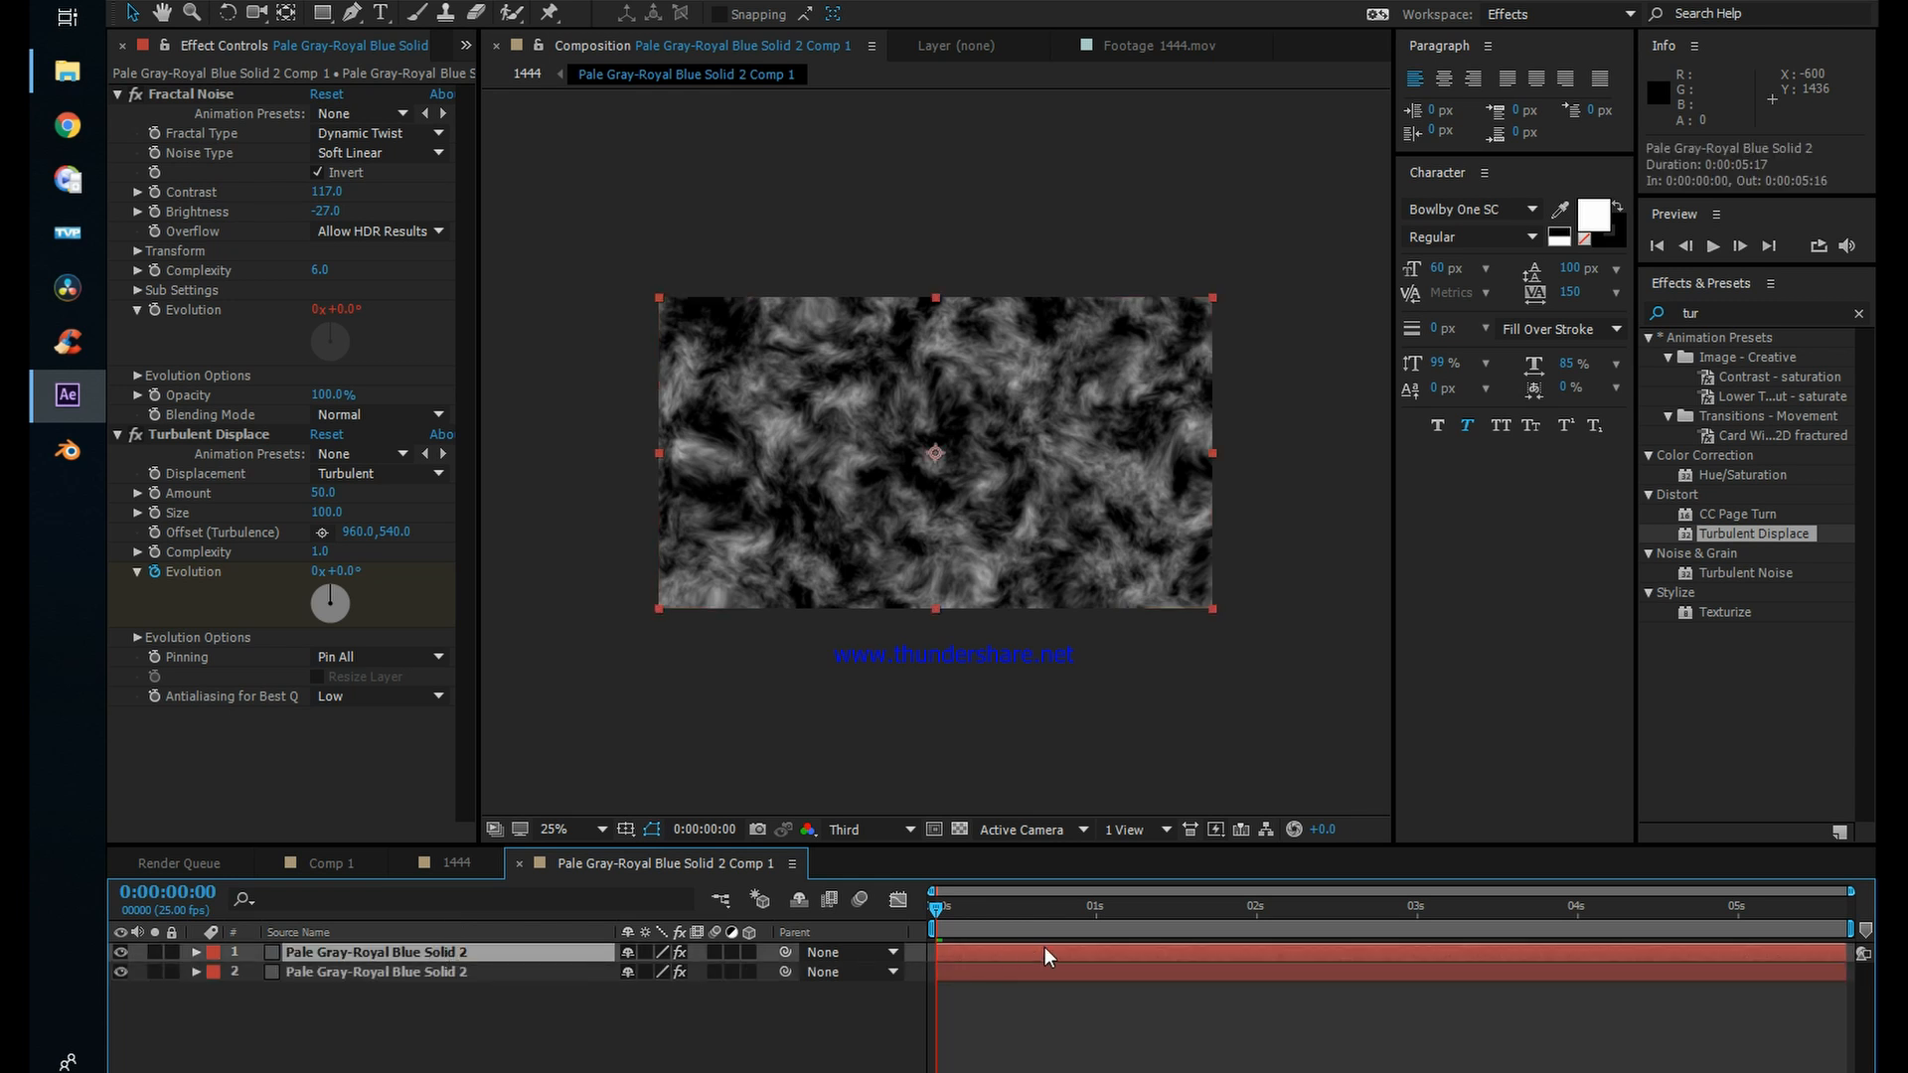
# Step: Reveal the upper noise copy's keyframes, shift the layer 13 frames earlier and extend its end to 0:00:05:17
pyautogui.press('u')
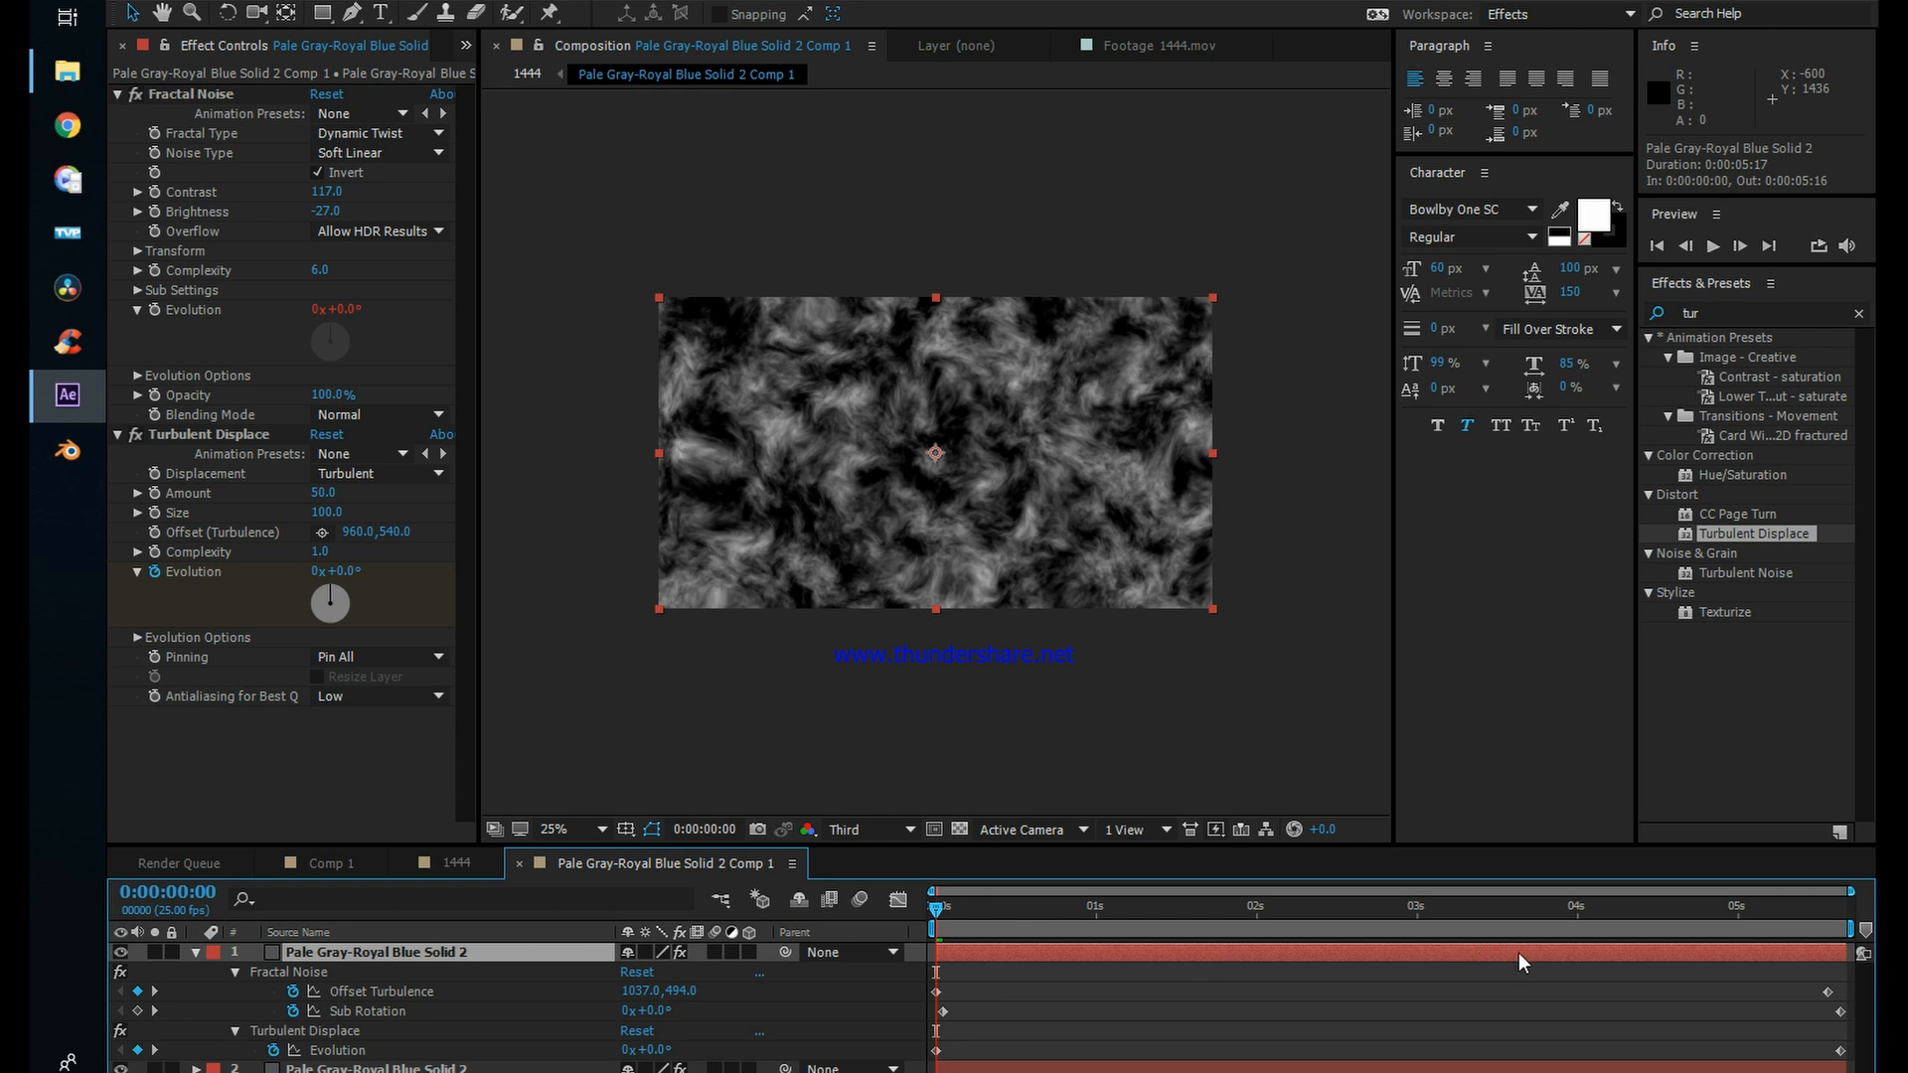
pyautogui.moveTo(1518, 952); pyautogui.dragTo(1485, 960)
pyautogui.moveTo(1816, 957); pyautogui.dragTo(1855, 952)
pyautogui.click(742, 994)
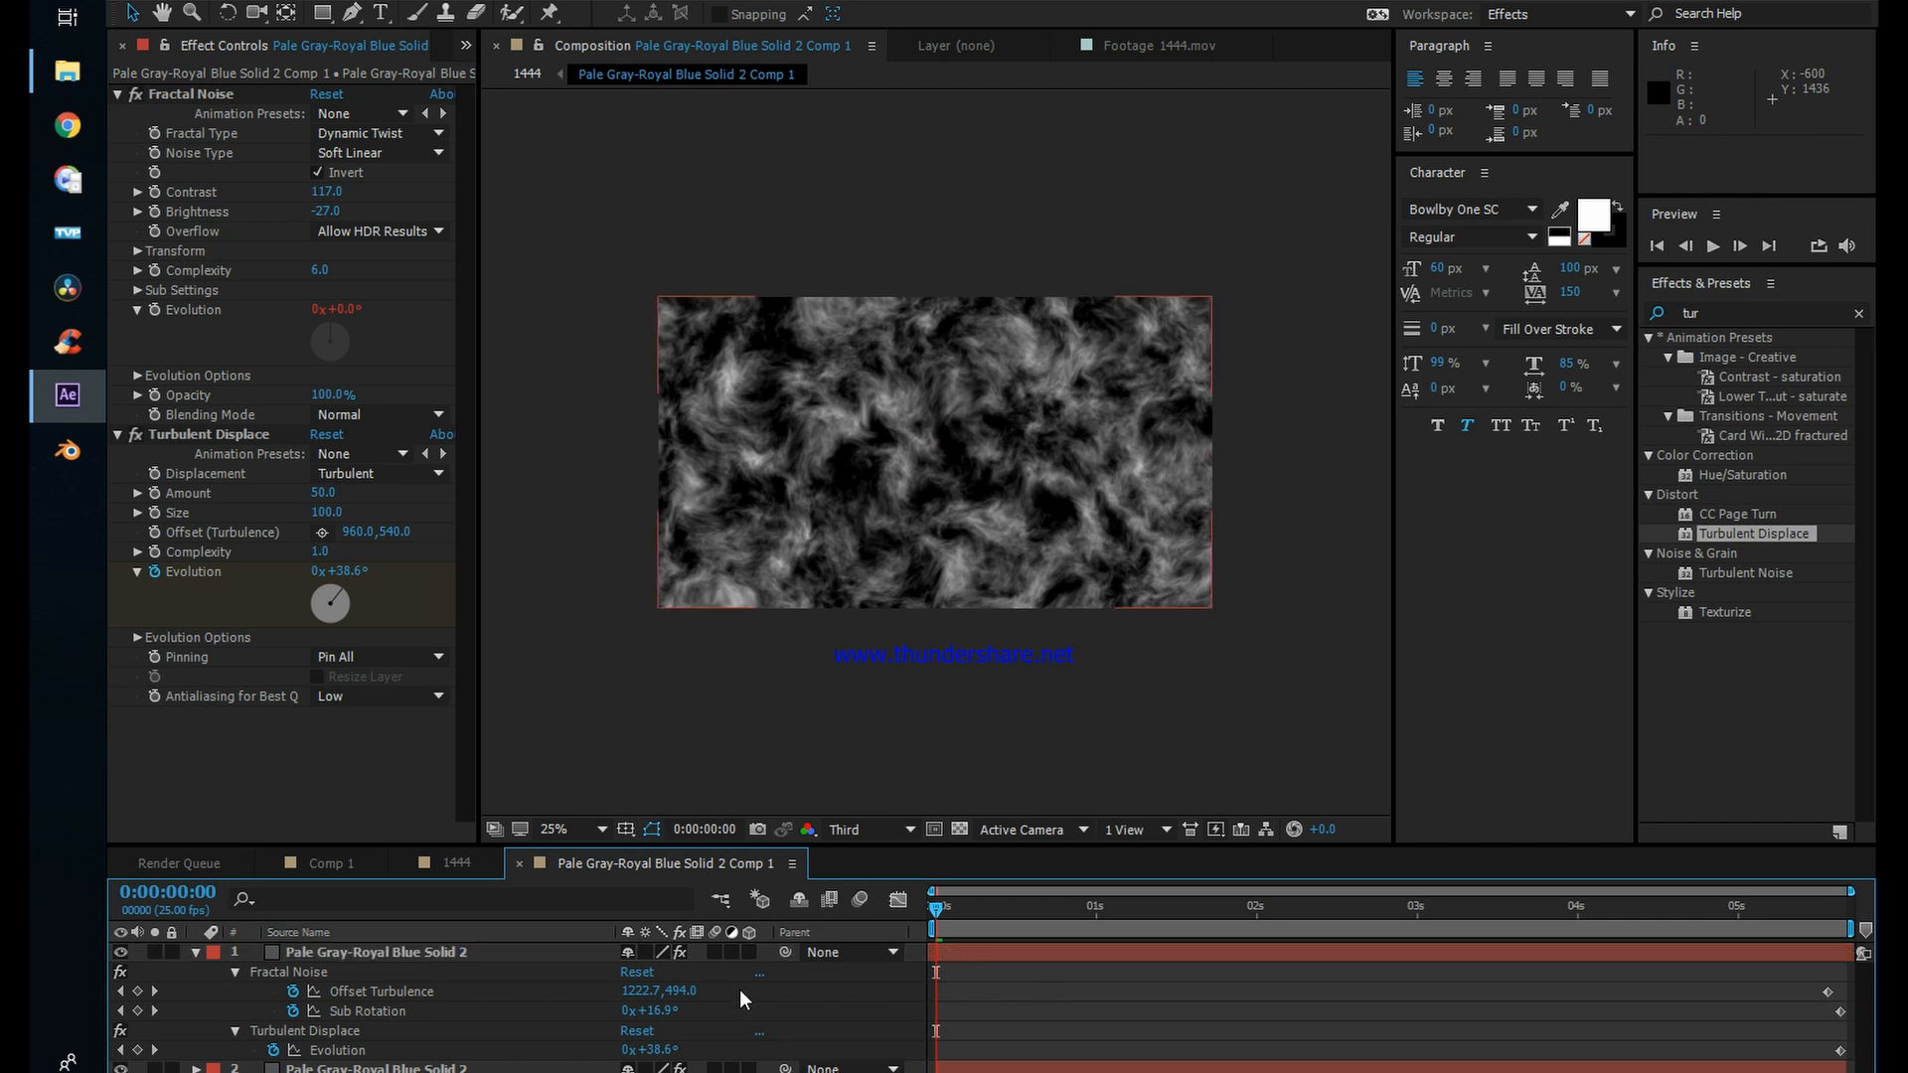
# Step: Set the upper noise copy's blending mode to Screen and preview the combined noise
pyautogui.click(470, 956)
pyautogui.press('F4')
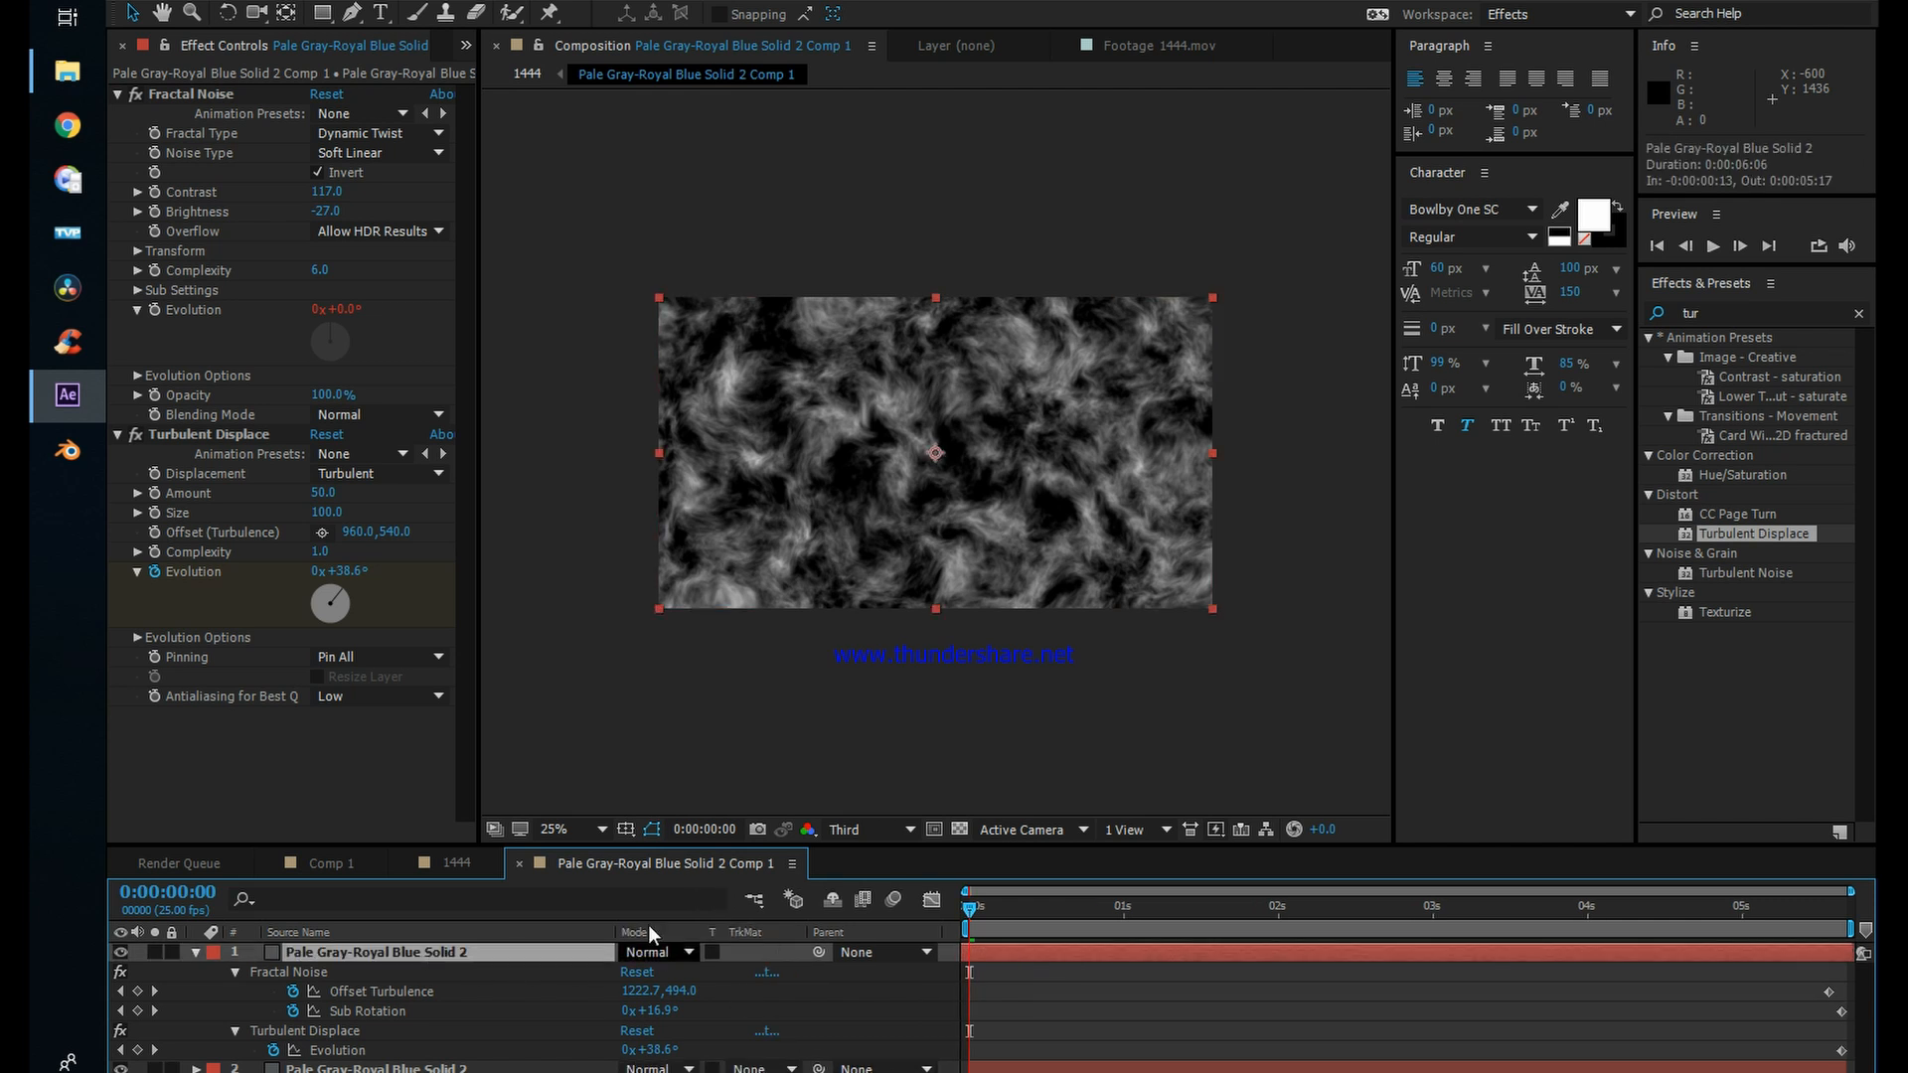
pyautogui.click(651, 952)
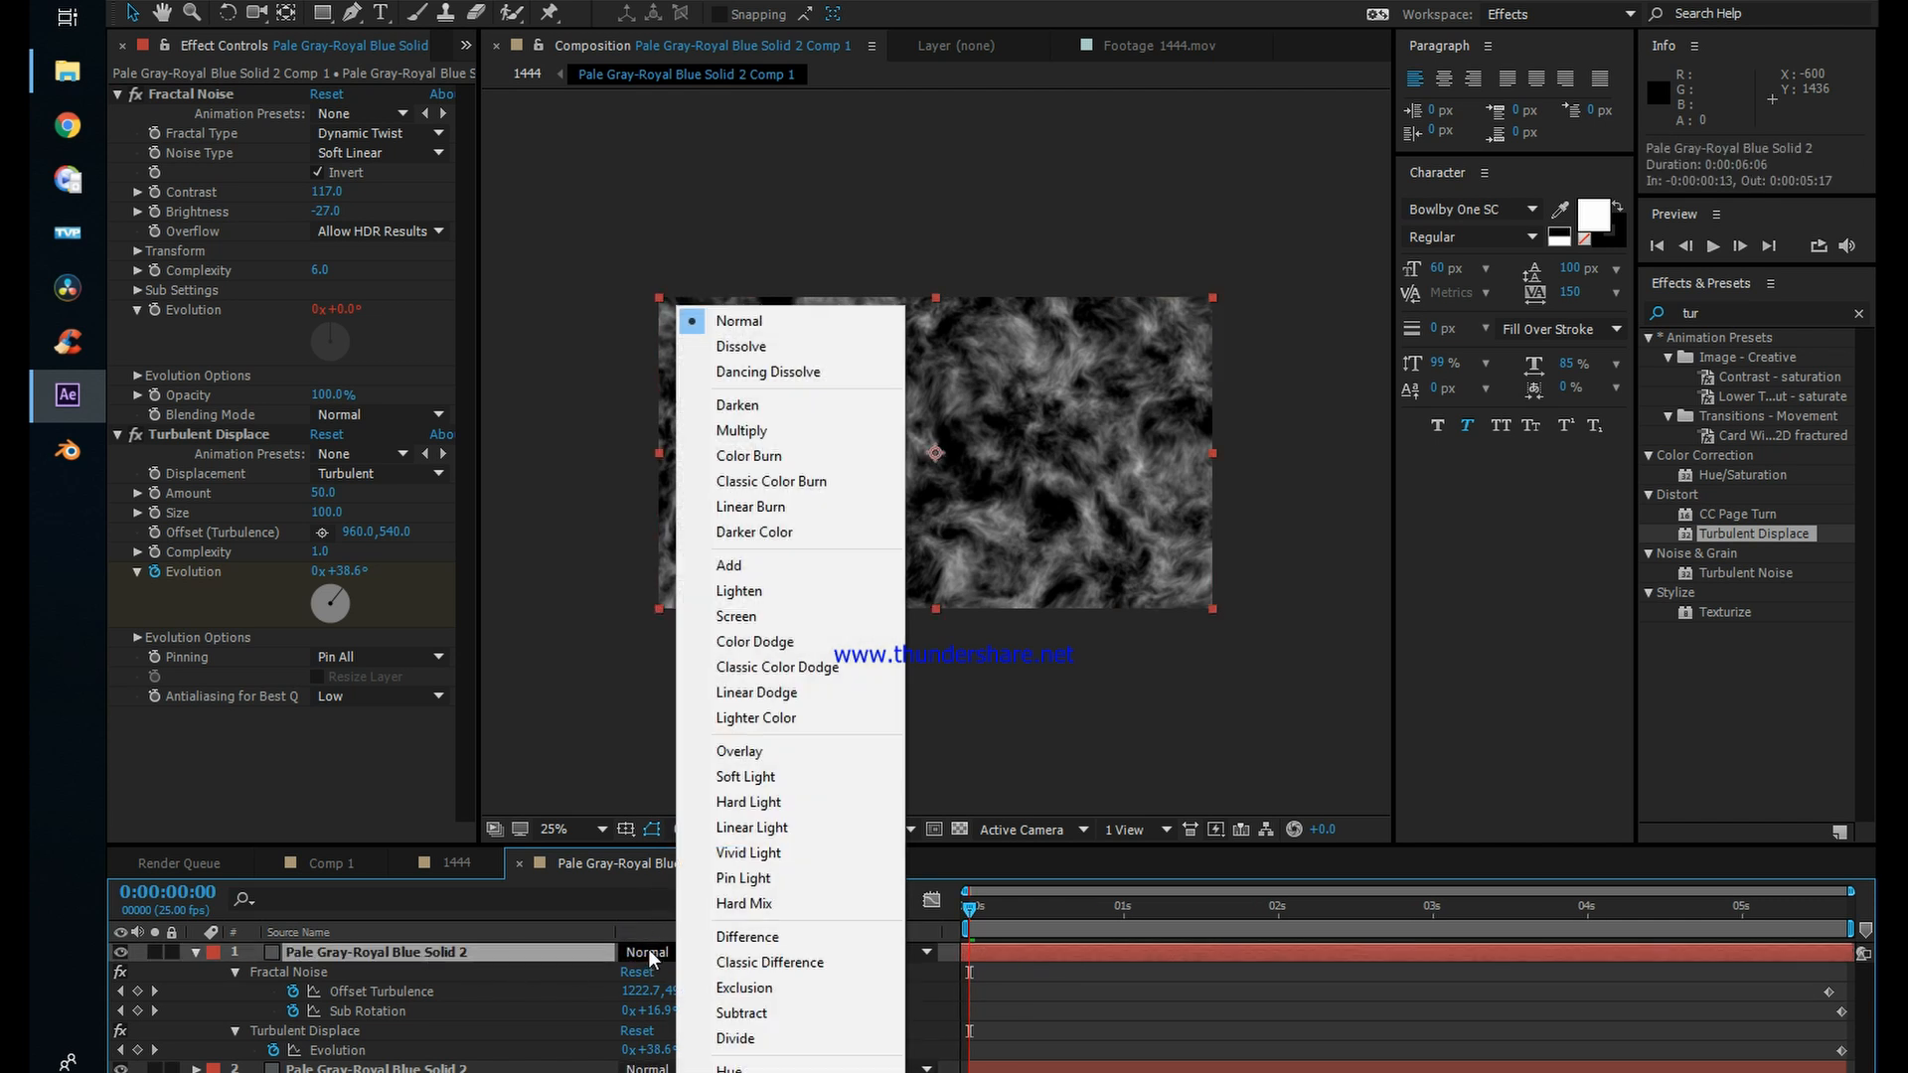
pyautogui.click(734, 617)
pyautogui.moveTo(974, 910); pyautogui.dragTo(1234, 907)
pyautogui.press('space')
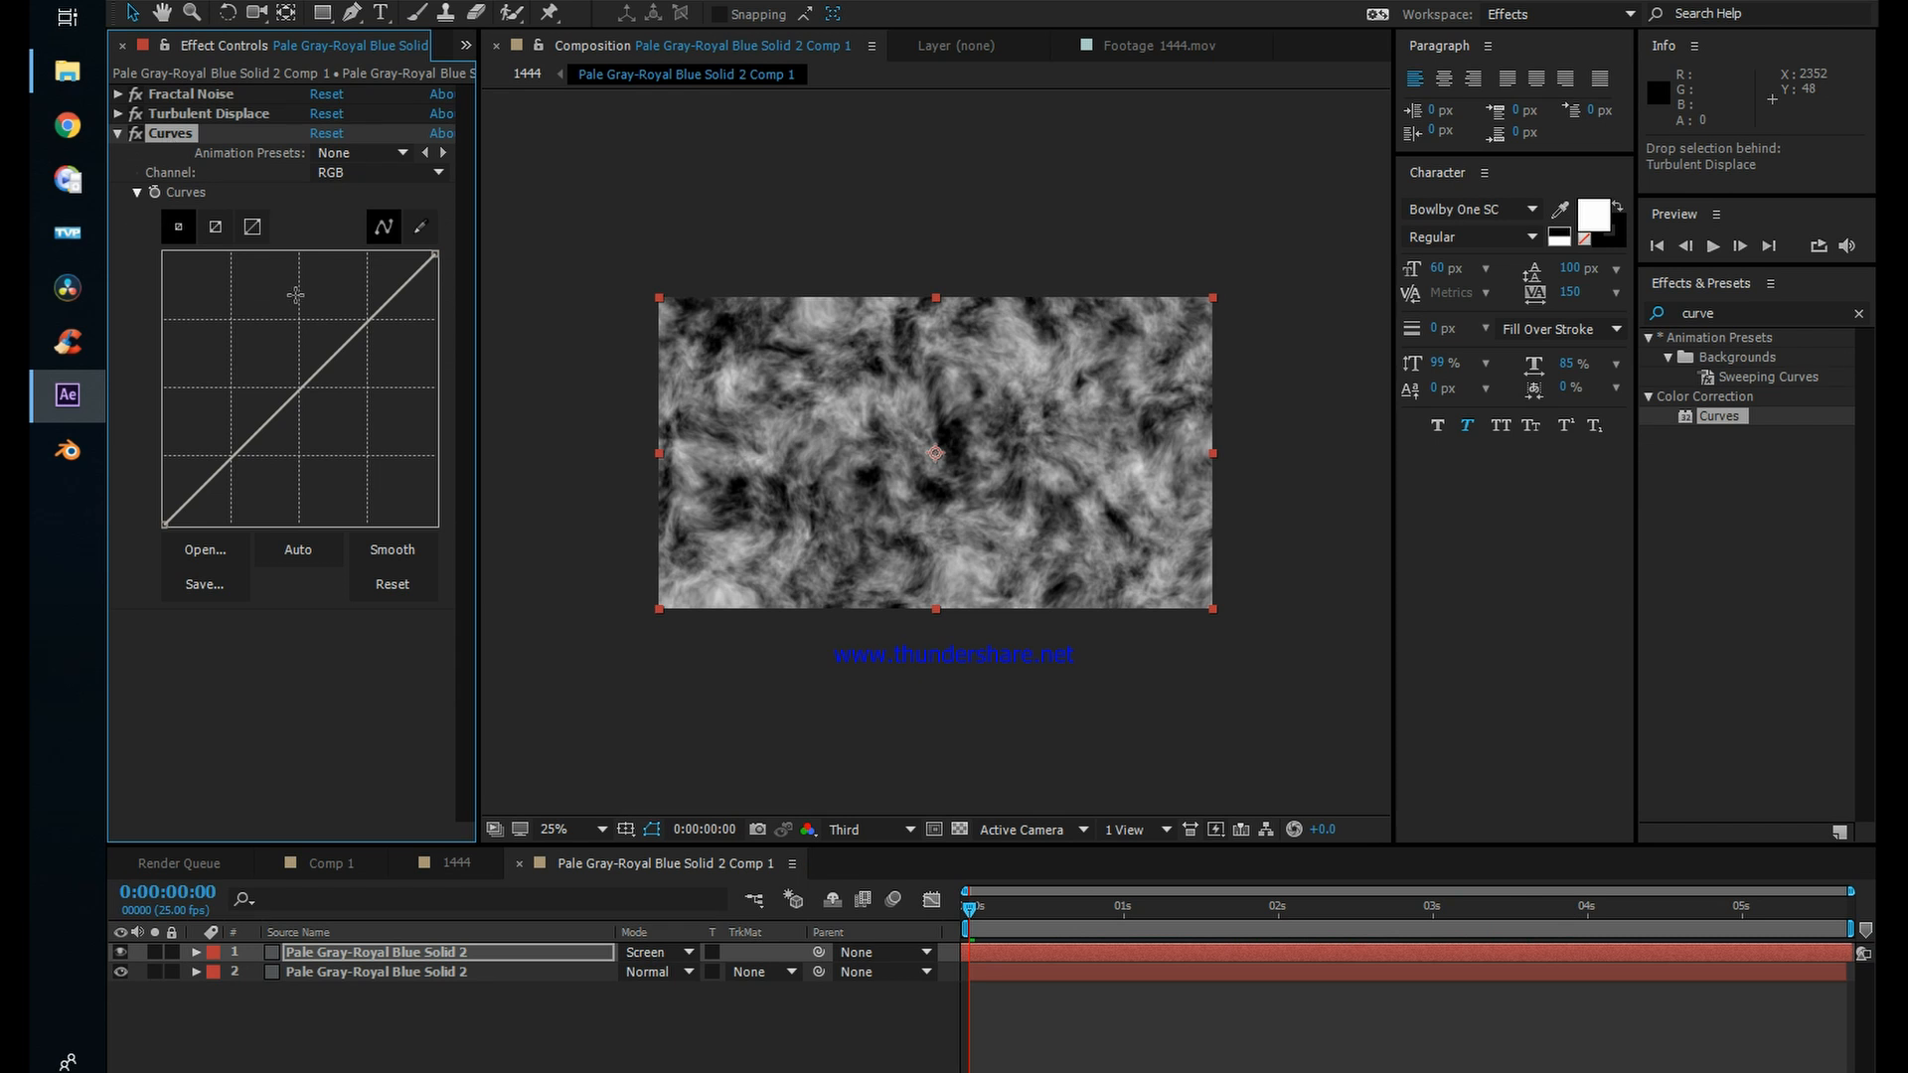
# Step: Darken the upper noise copy's midtones with the RGB curve, and raise the midtones of its green curve
pyautogui.moveTo(313, 364); pyautogui.dragTo(365, 371)
pyautogui.click(383, 172)
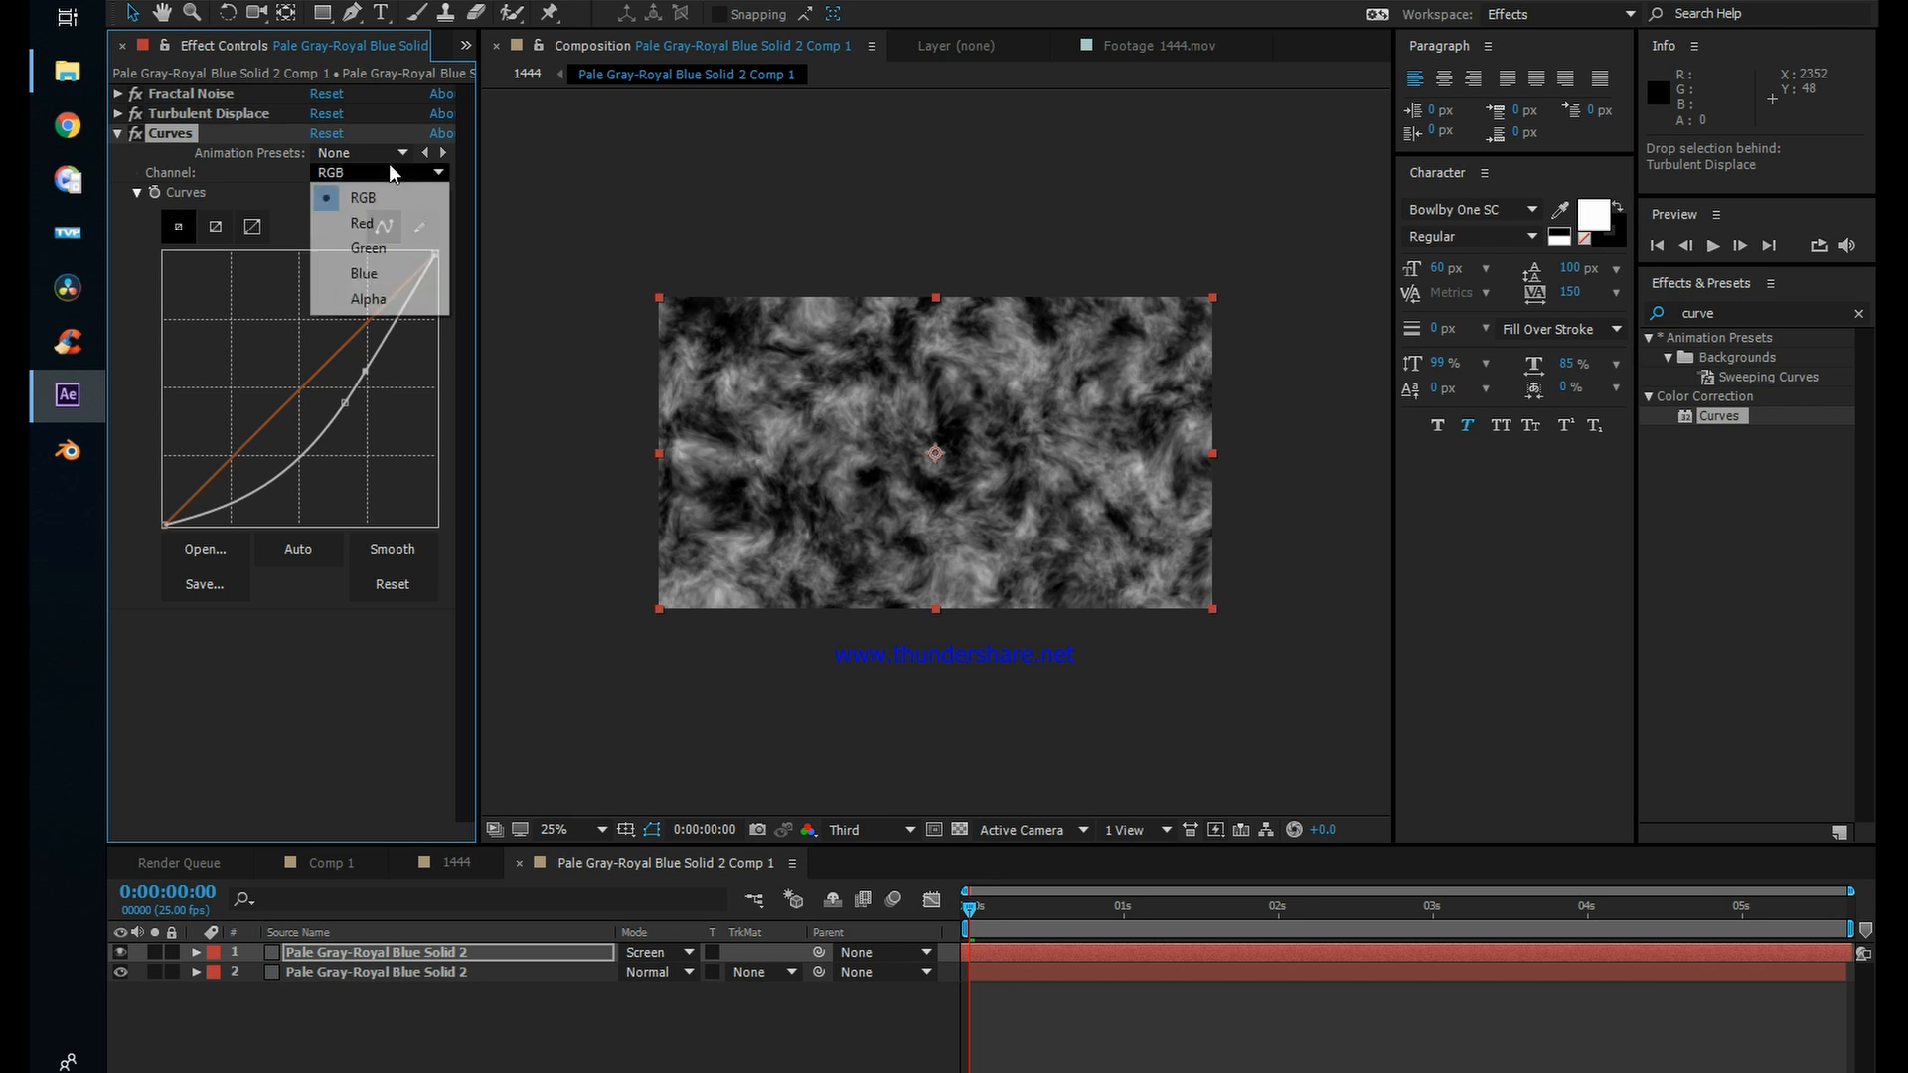
pyautogui.click(368, 247)
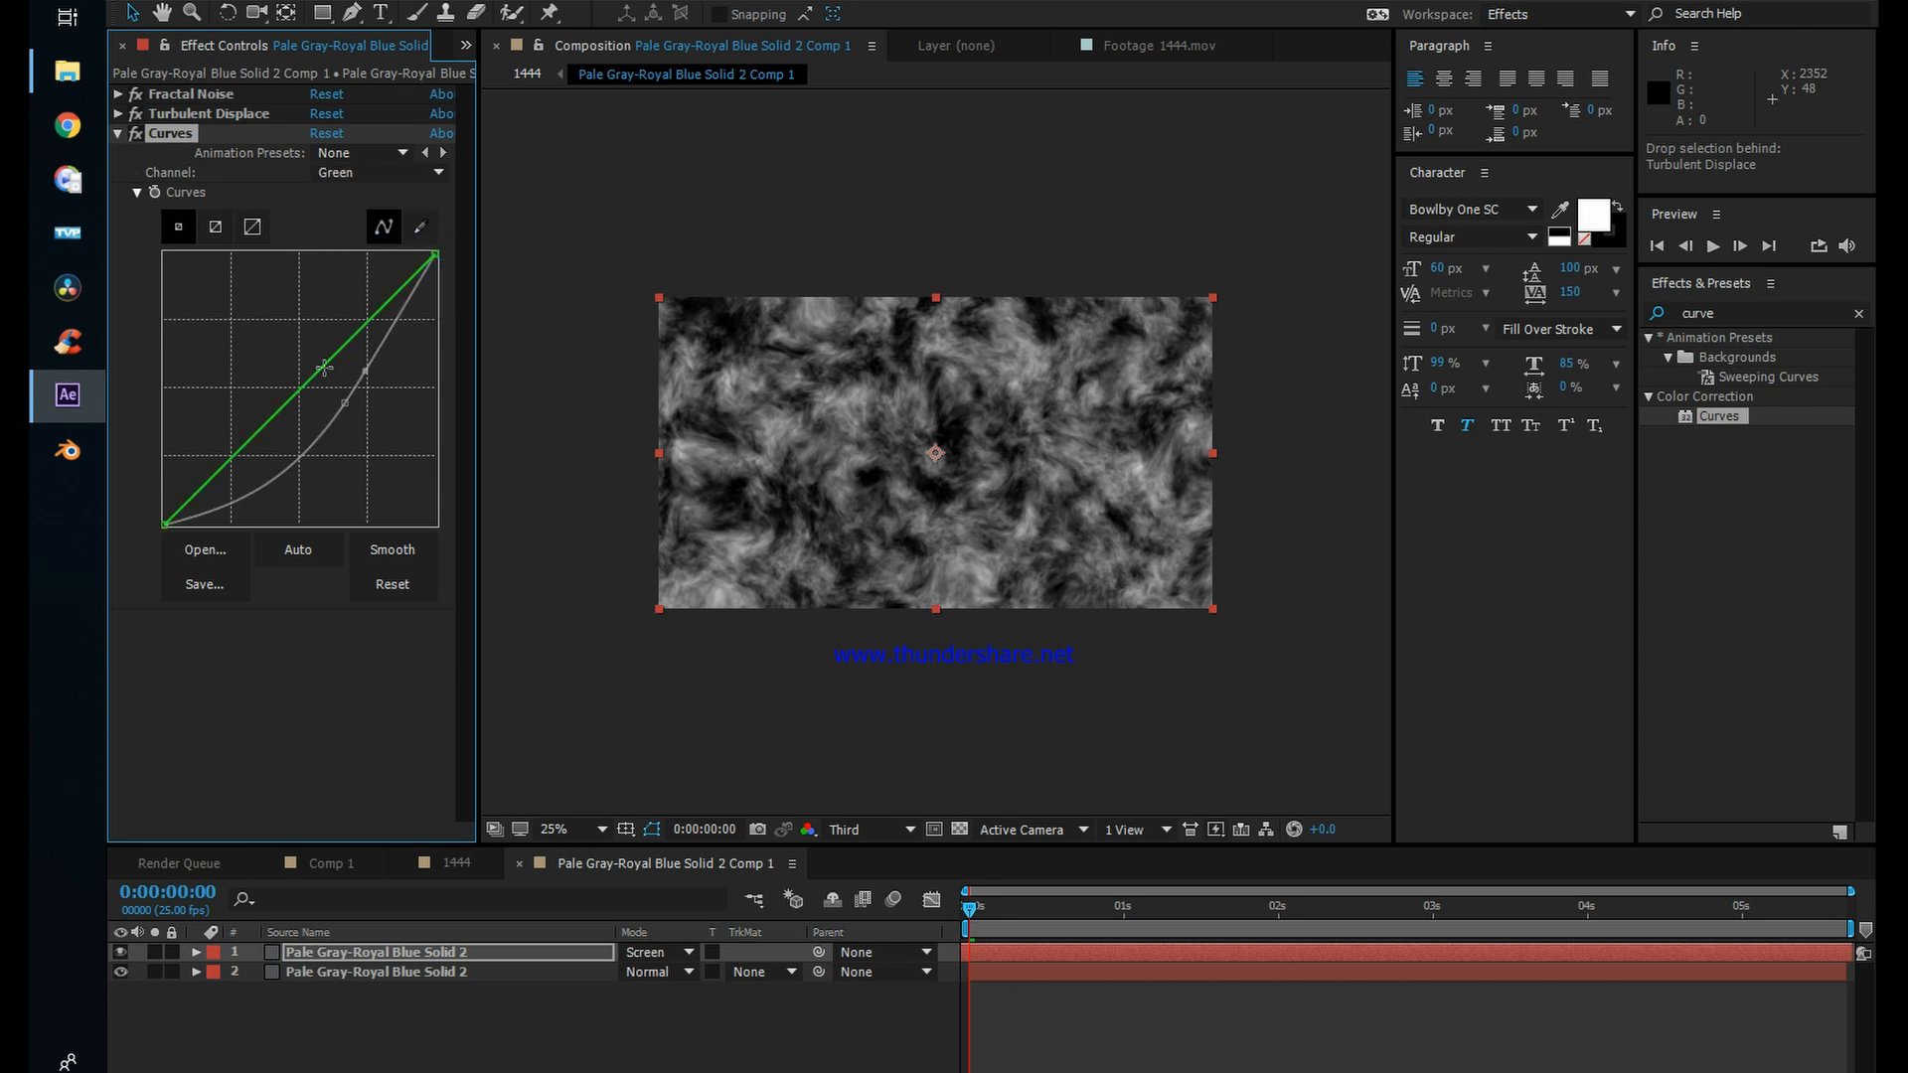
pyautogui.moveTo(322, 366); pyautogui.dragTo(315, 338)
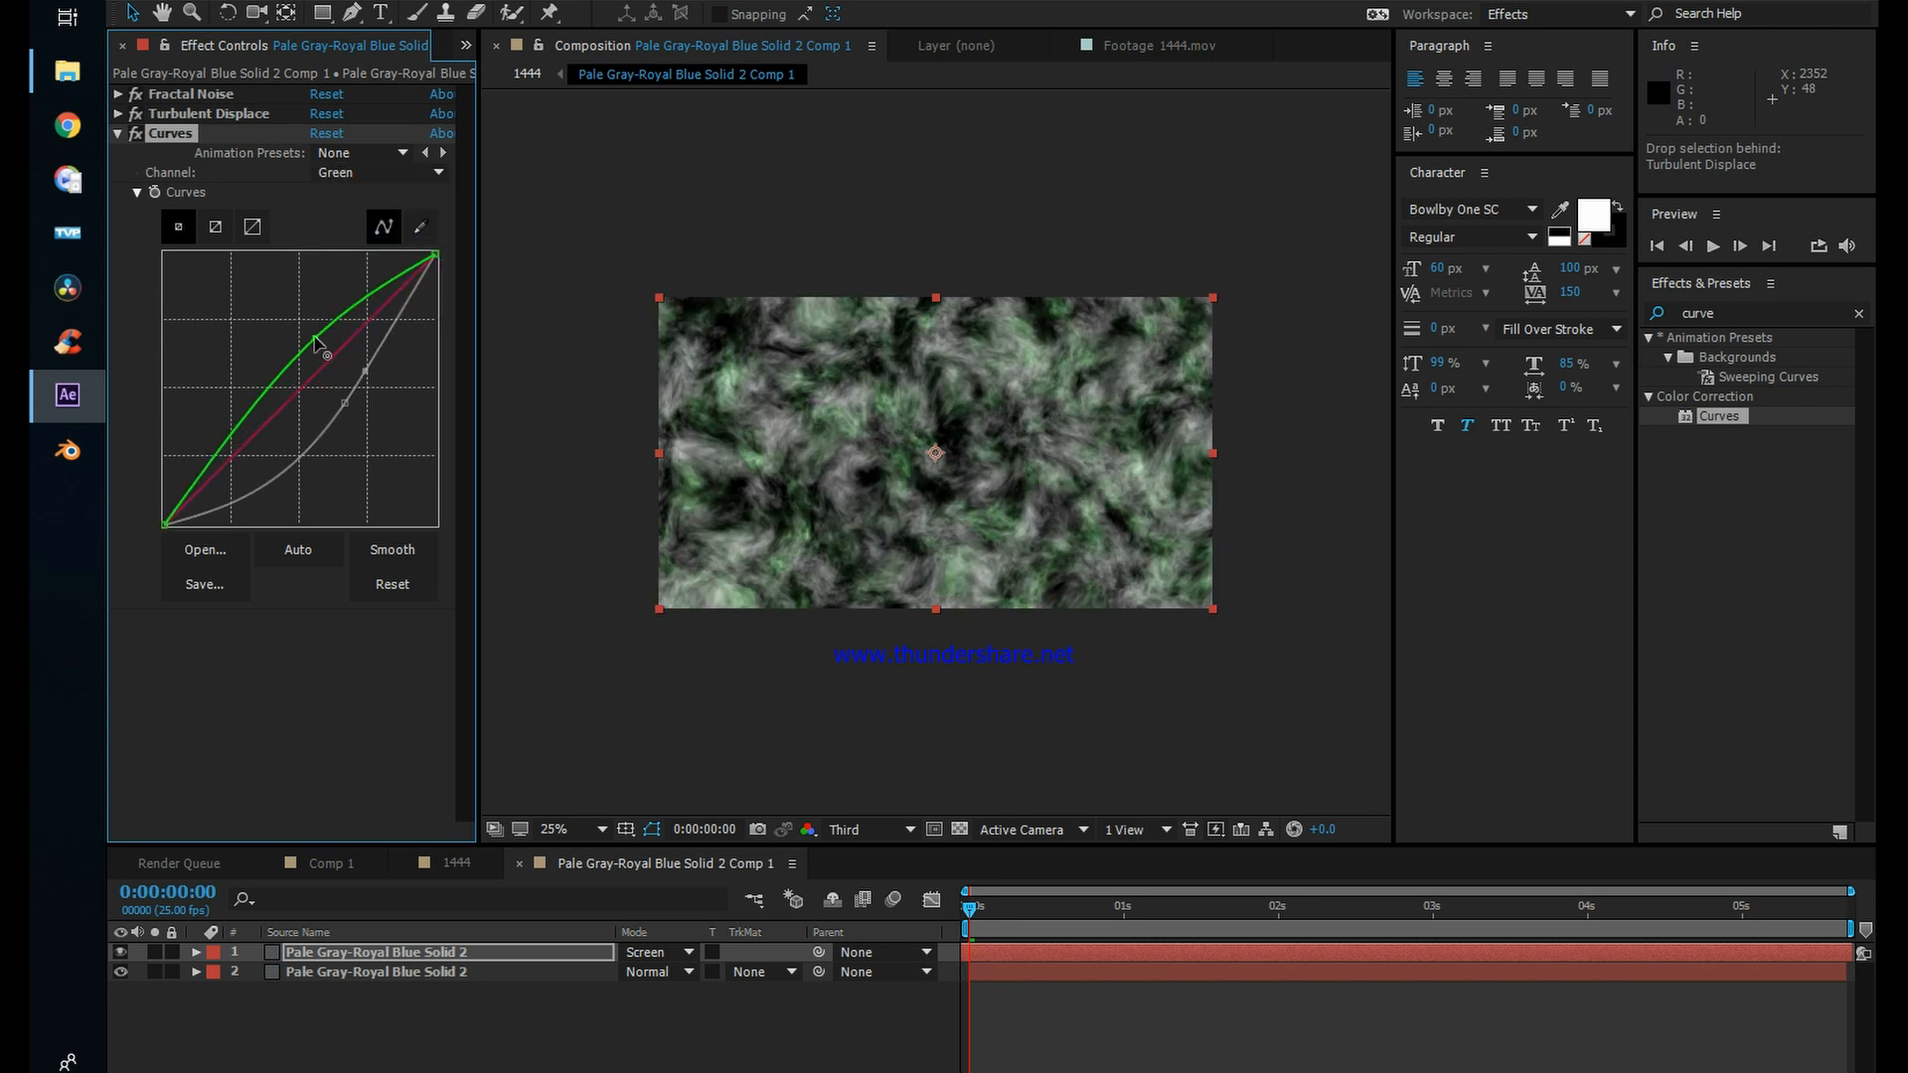
# Step: Raise the blue curve's midtones on the upper noise copy for a teal tint, and refine its green curve with additional midtone points
pyautogui.click(367, 174)
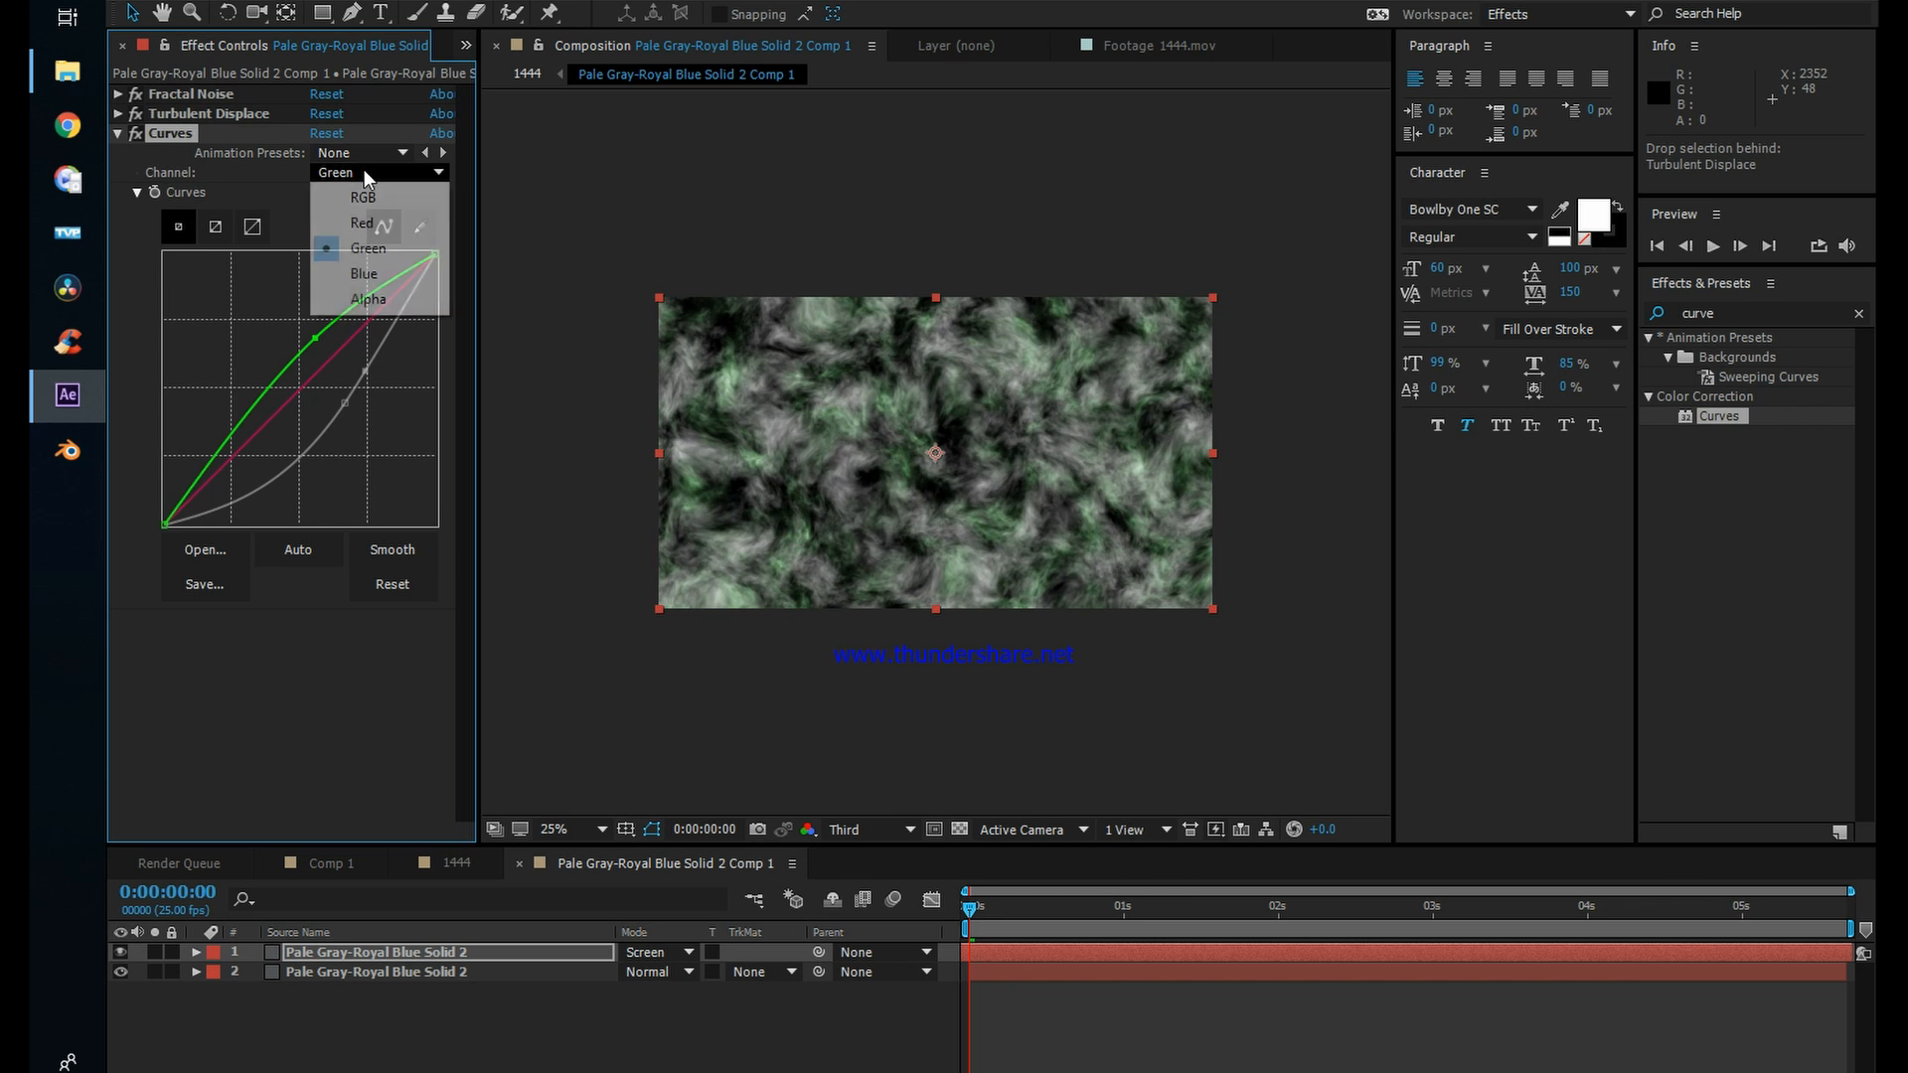
pyautogui.click(362, 275)
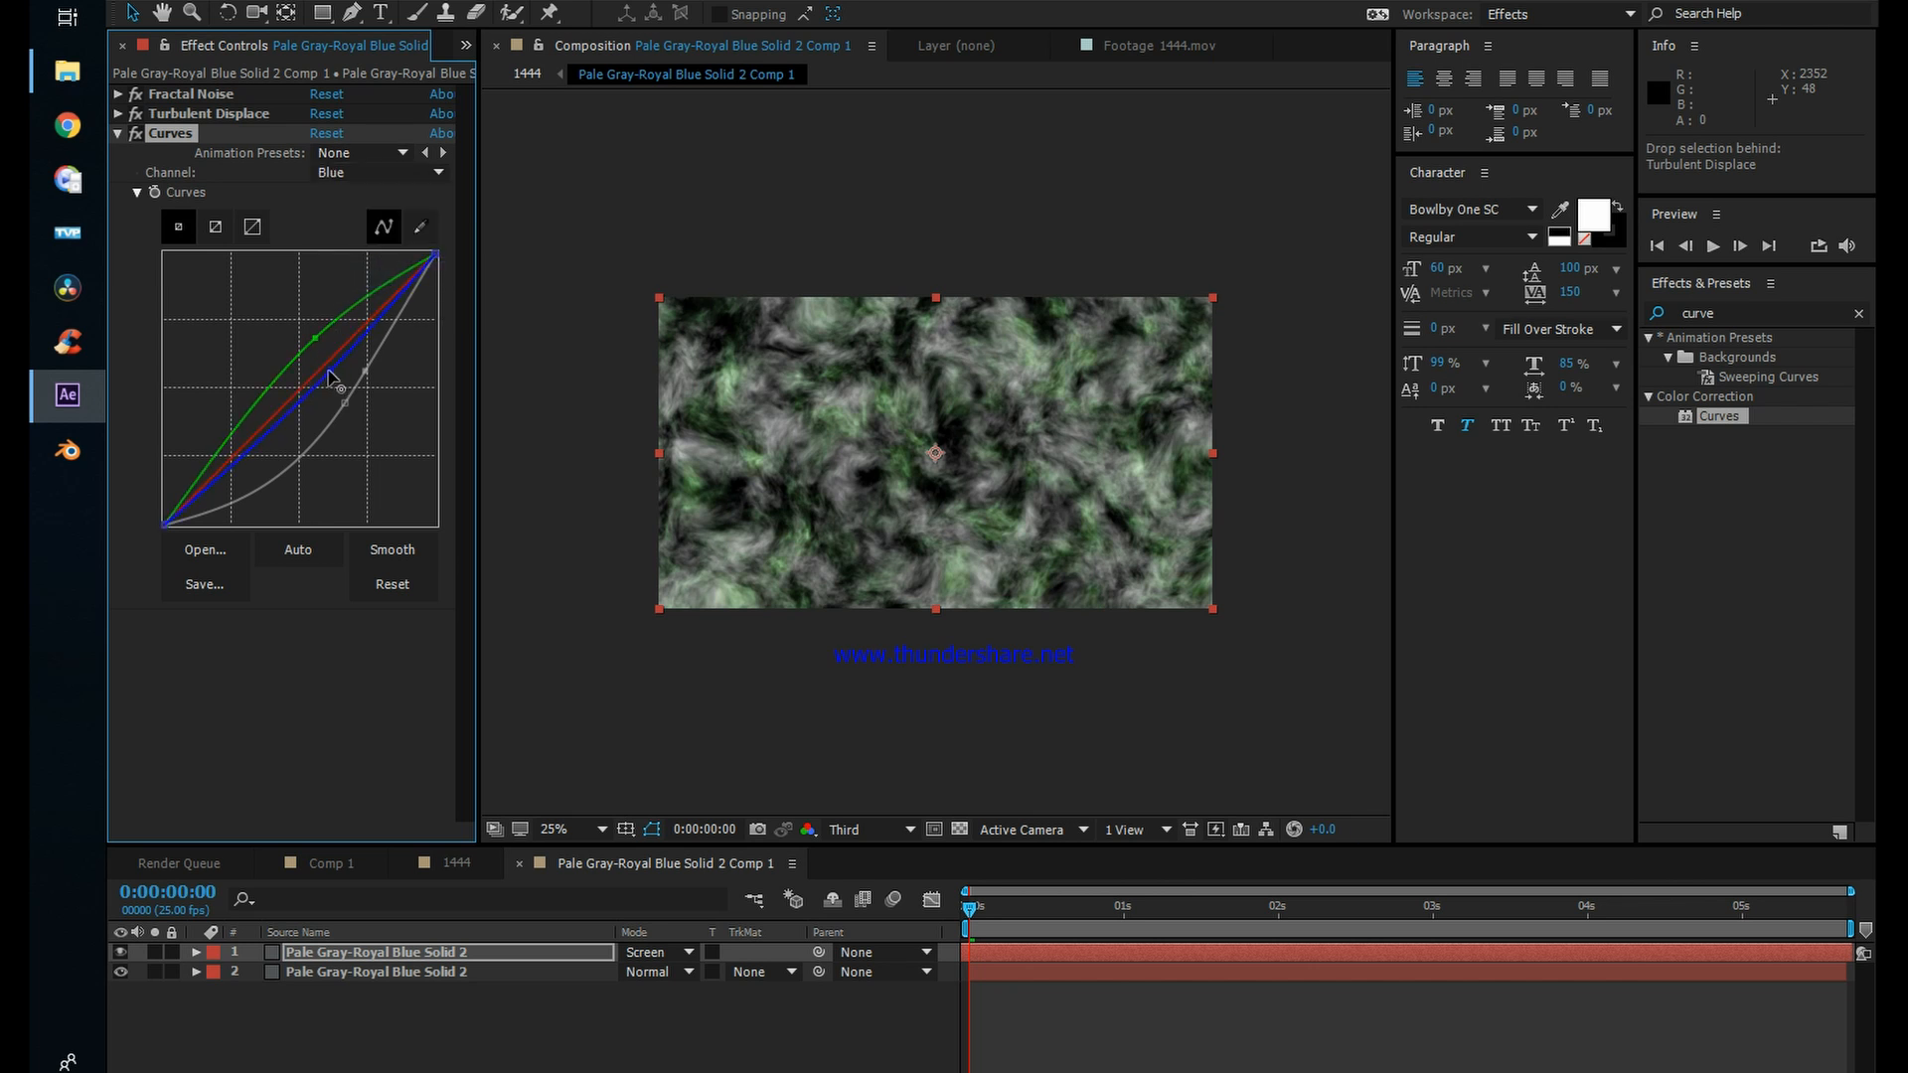
pyautogui.moveTo(323, 375); pyautogui.dragTo(313, 370)
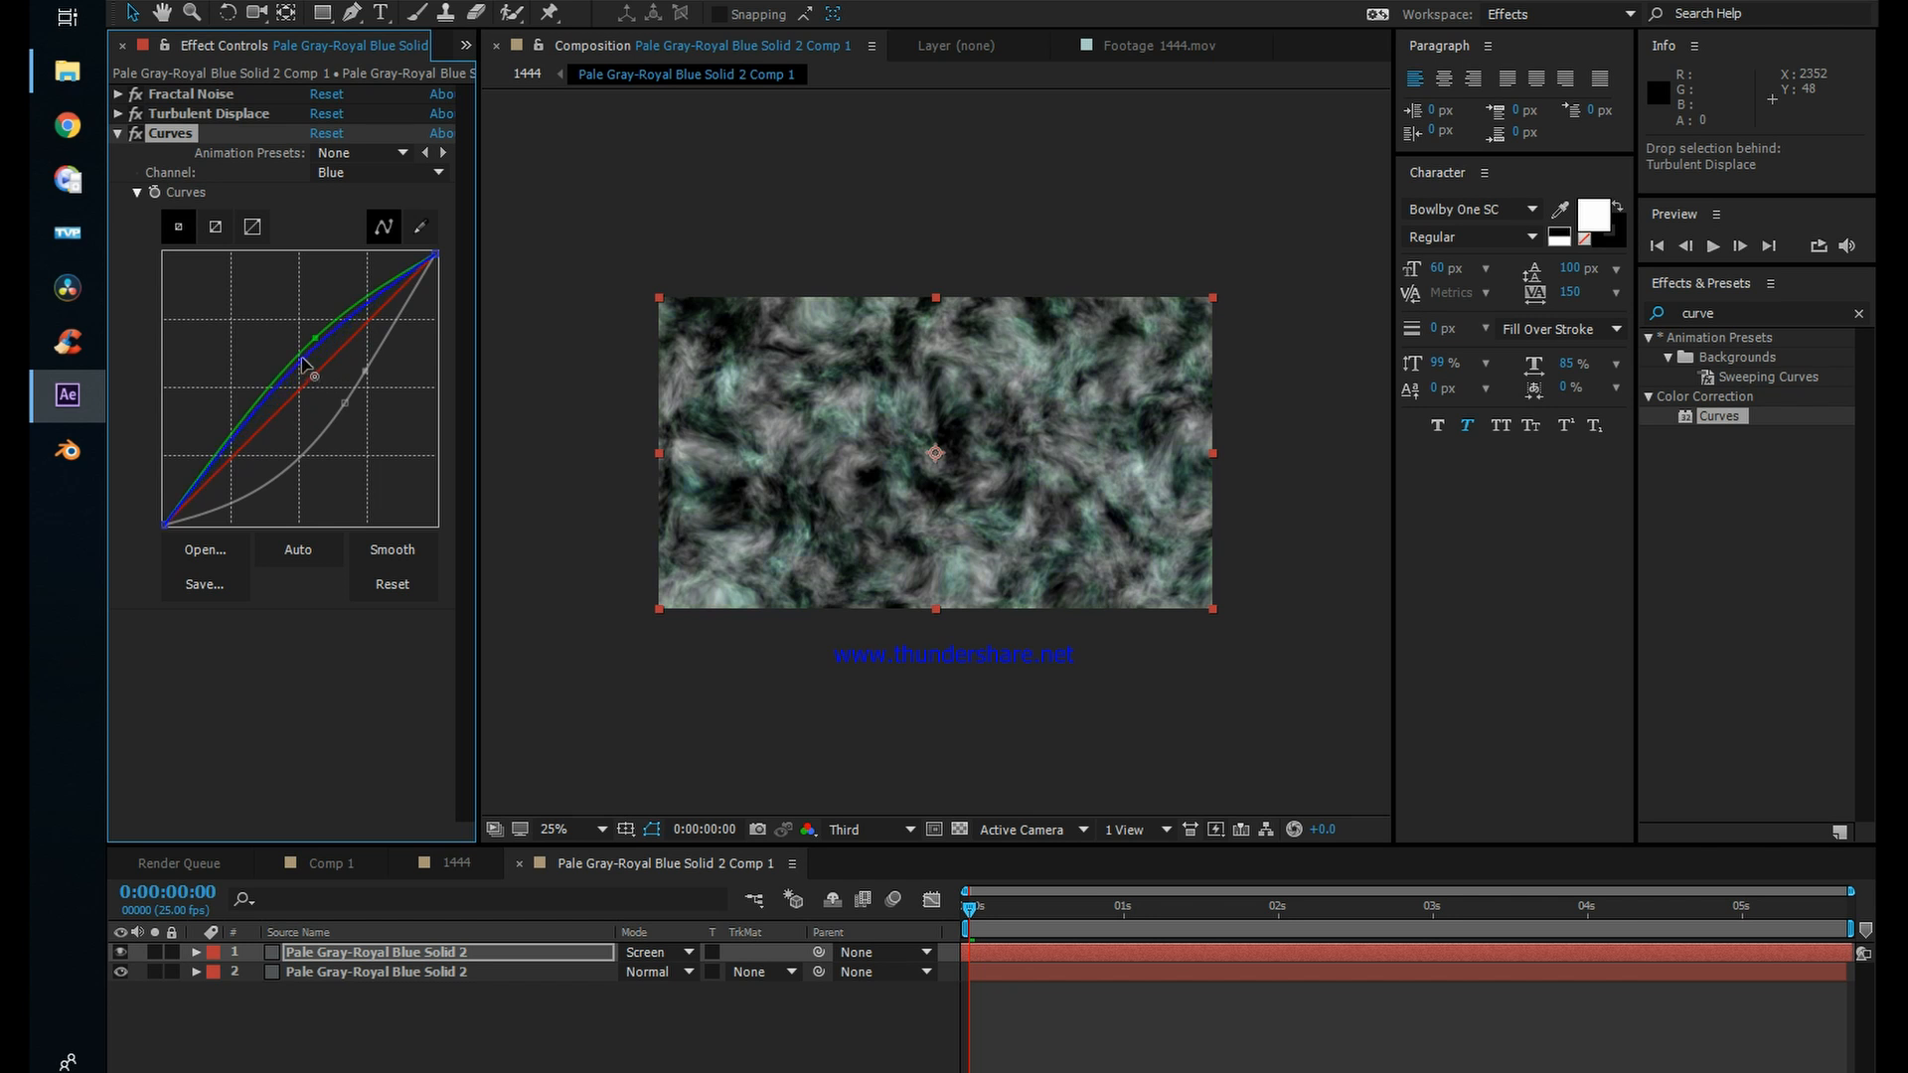
pyautogui.moveTo(291, 375); pyautogui.dragTo(280, 394)
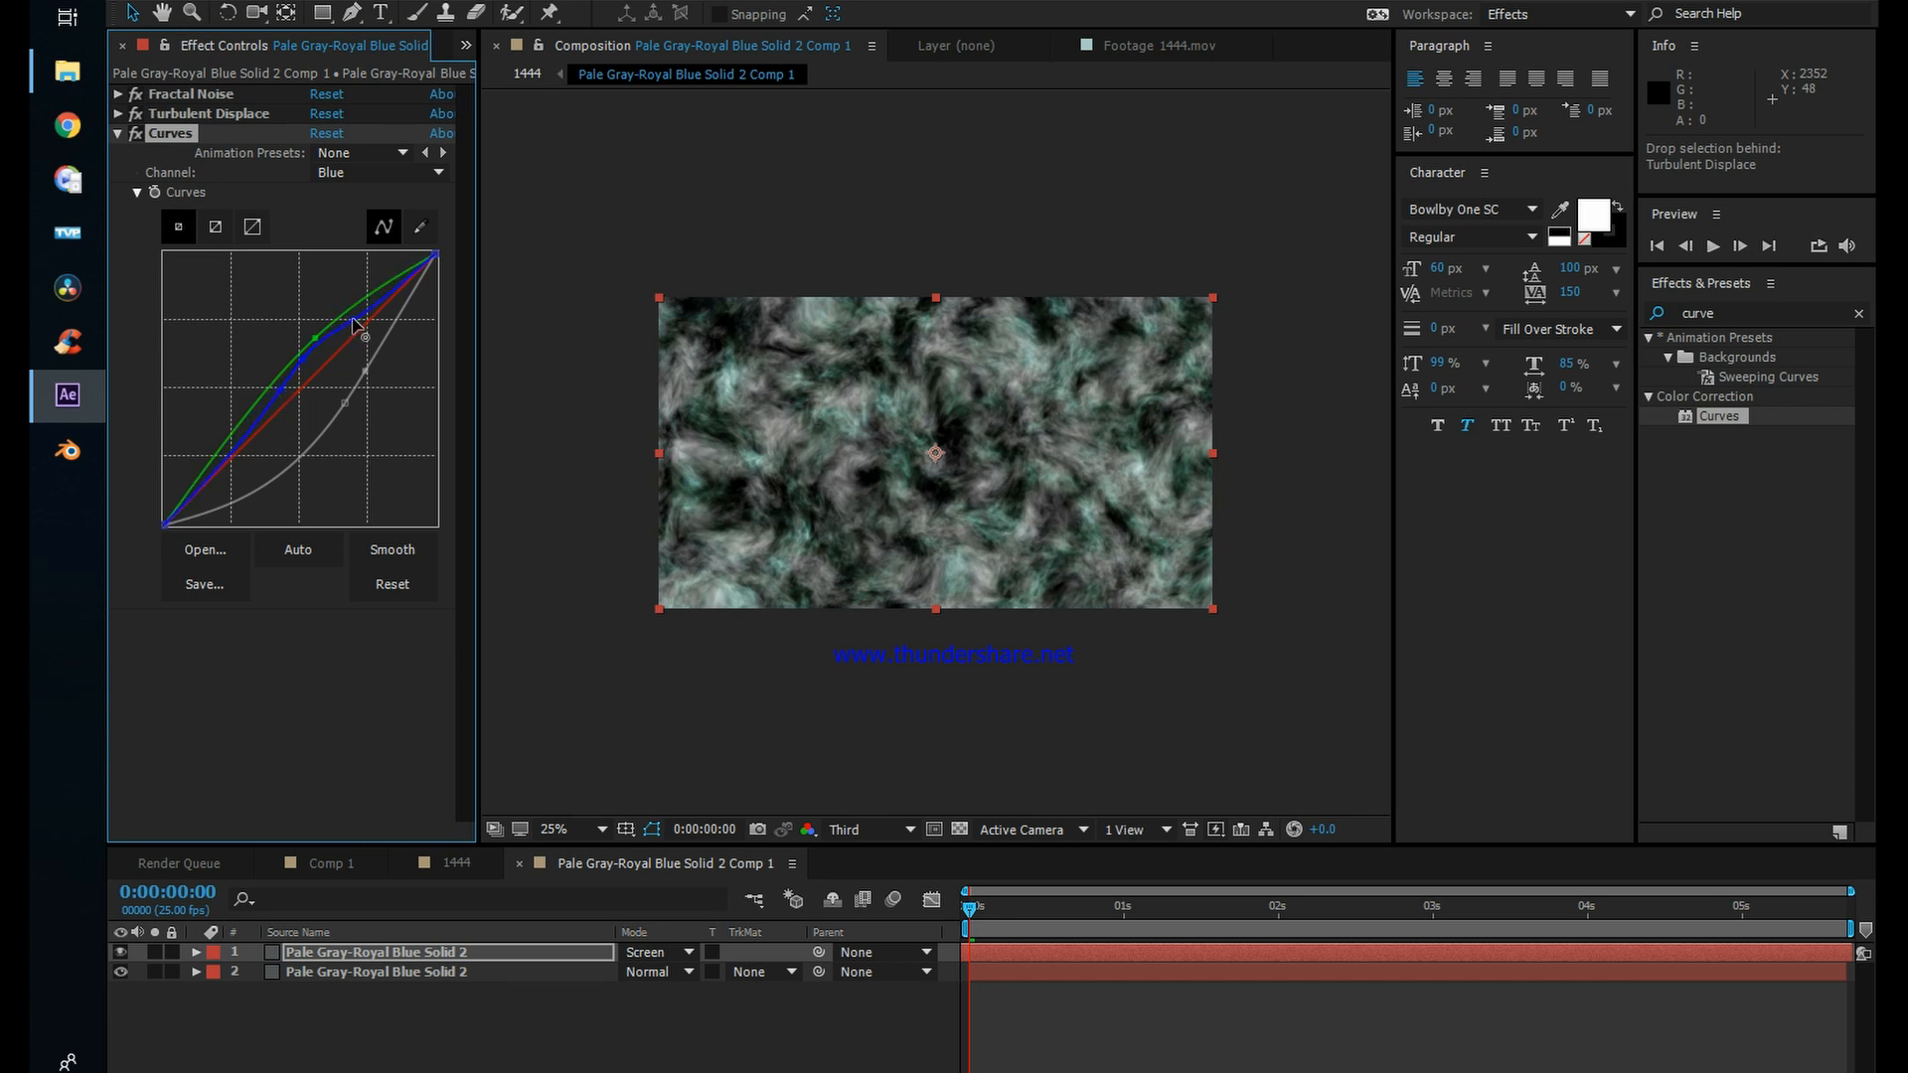
pyautogui.click(353, 174)
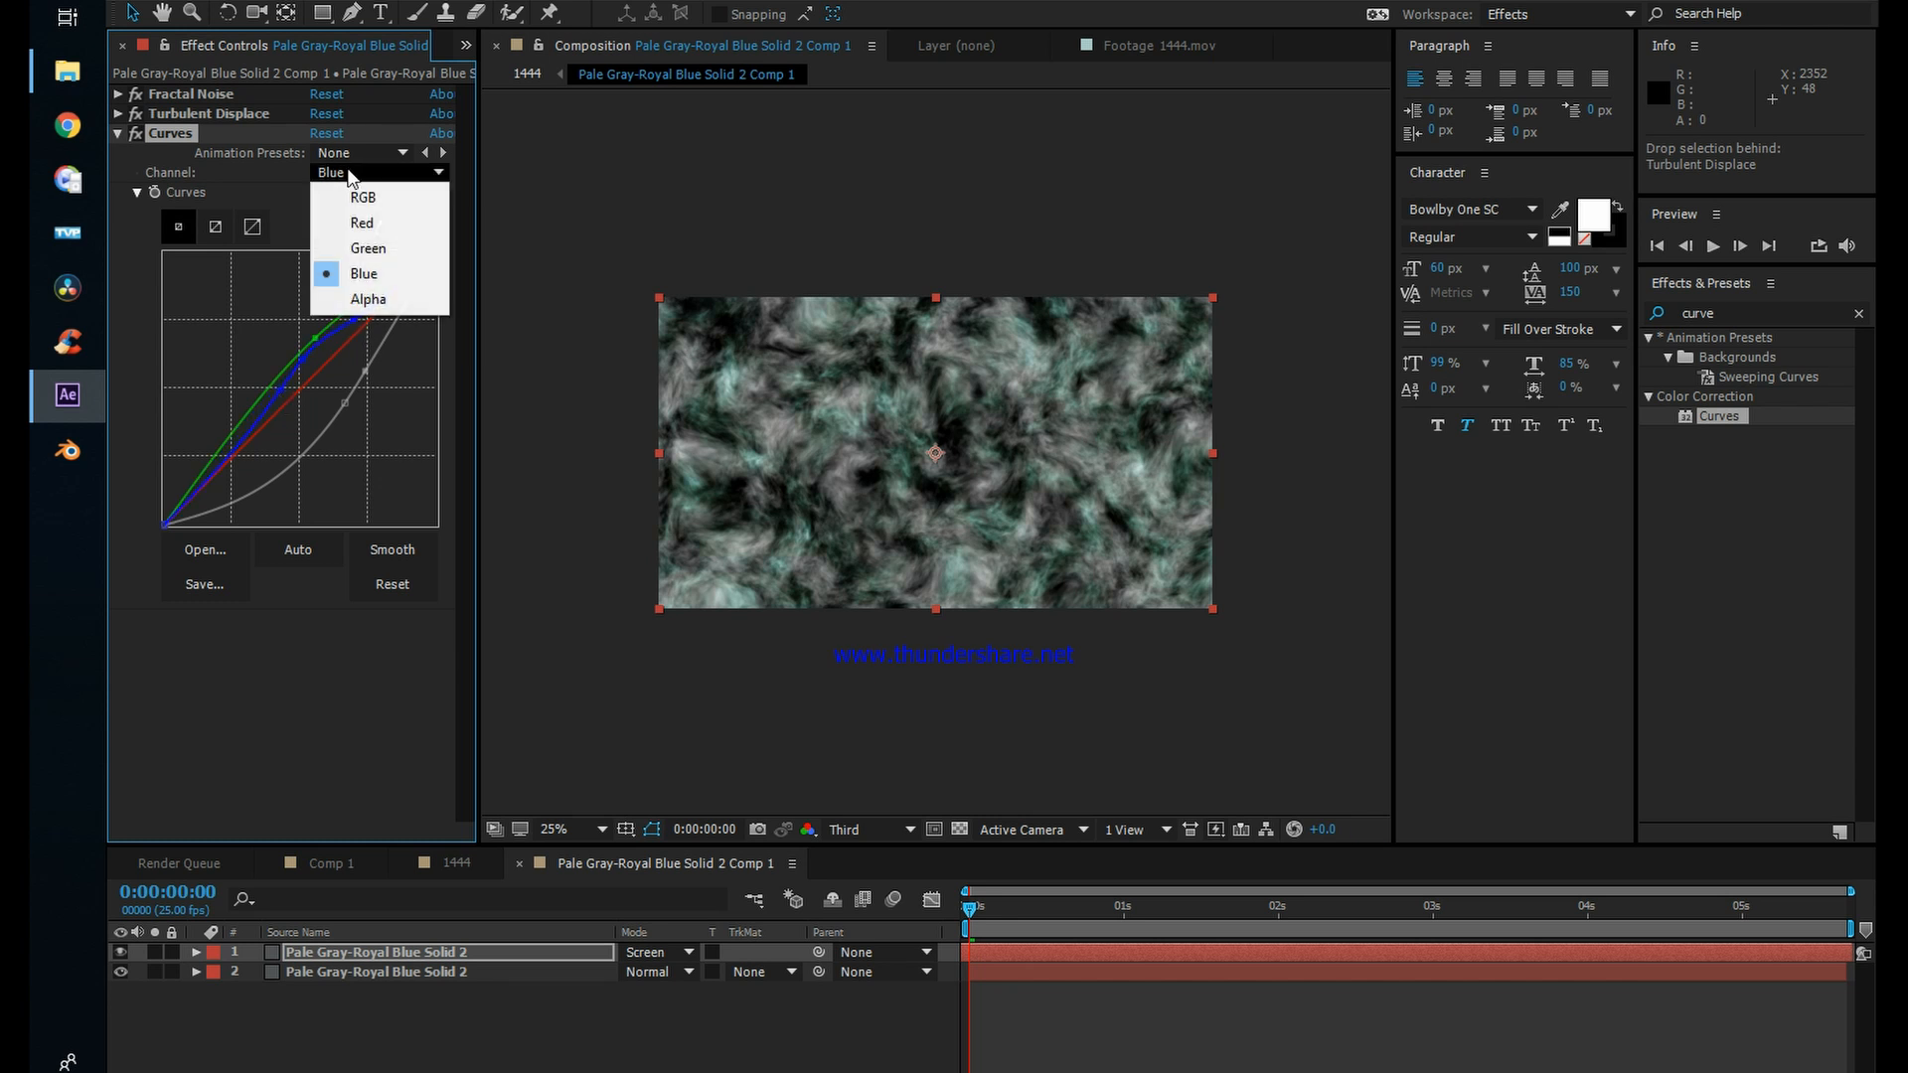
pyautogui.click(354, 250)
pyautogui.moveTo(300, 355); pyautogui.dragTo(281, 372)
pyautogui.click(879, 878)
pyautogui.click(1164, 1051)
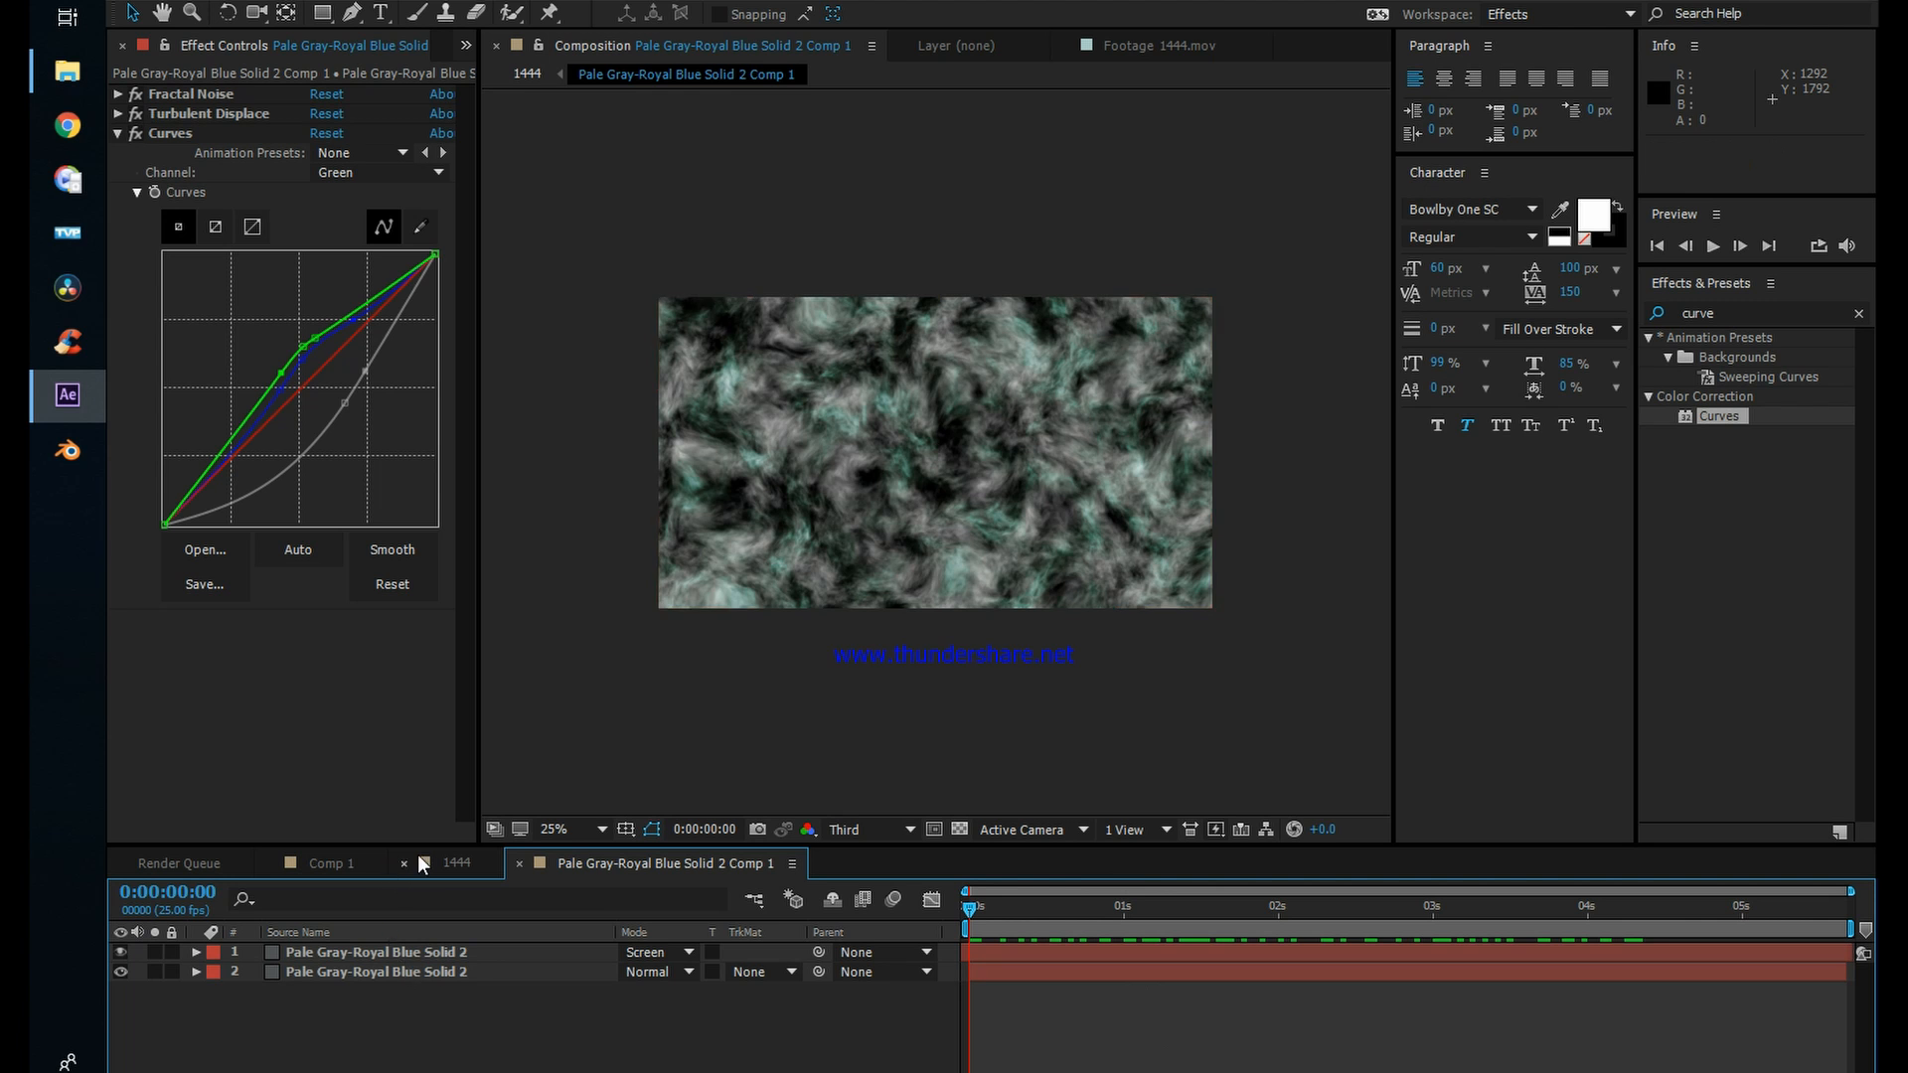
# Step: Return to the 1444 composition and apply the CC Sphere effect to the Pale Gray-Royal Blue Solid 2 Comp 1 layer
pyautogui.click(449, 854)
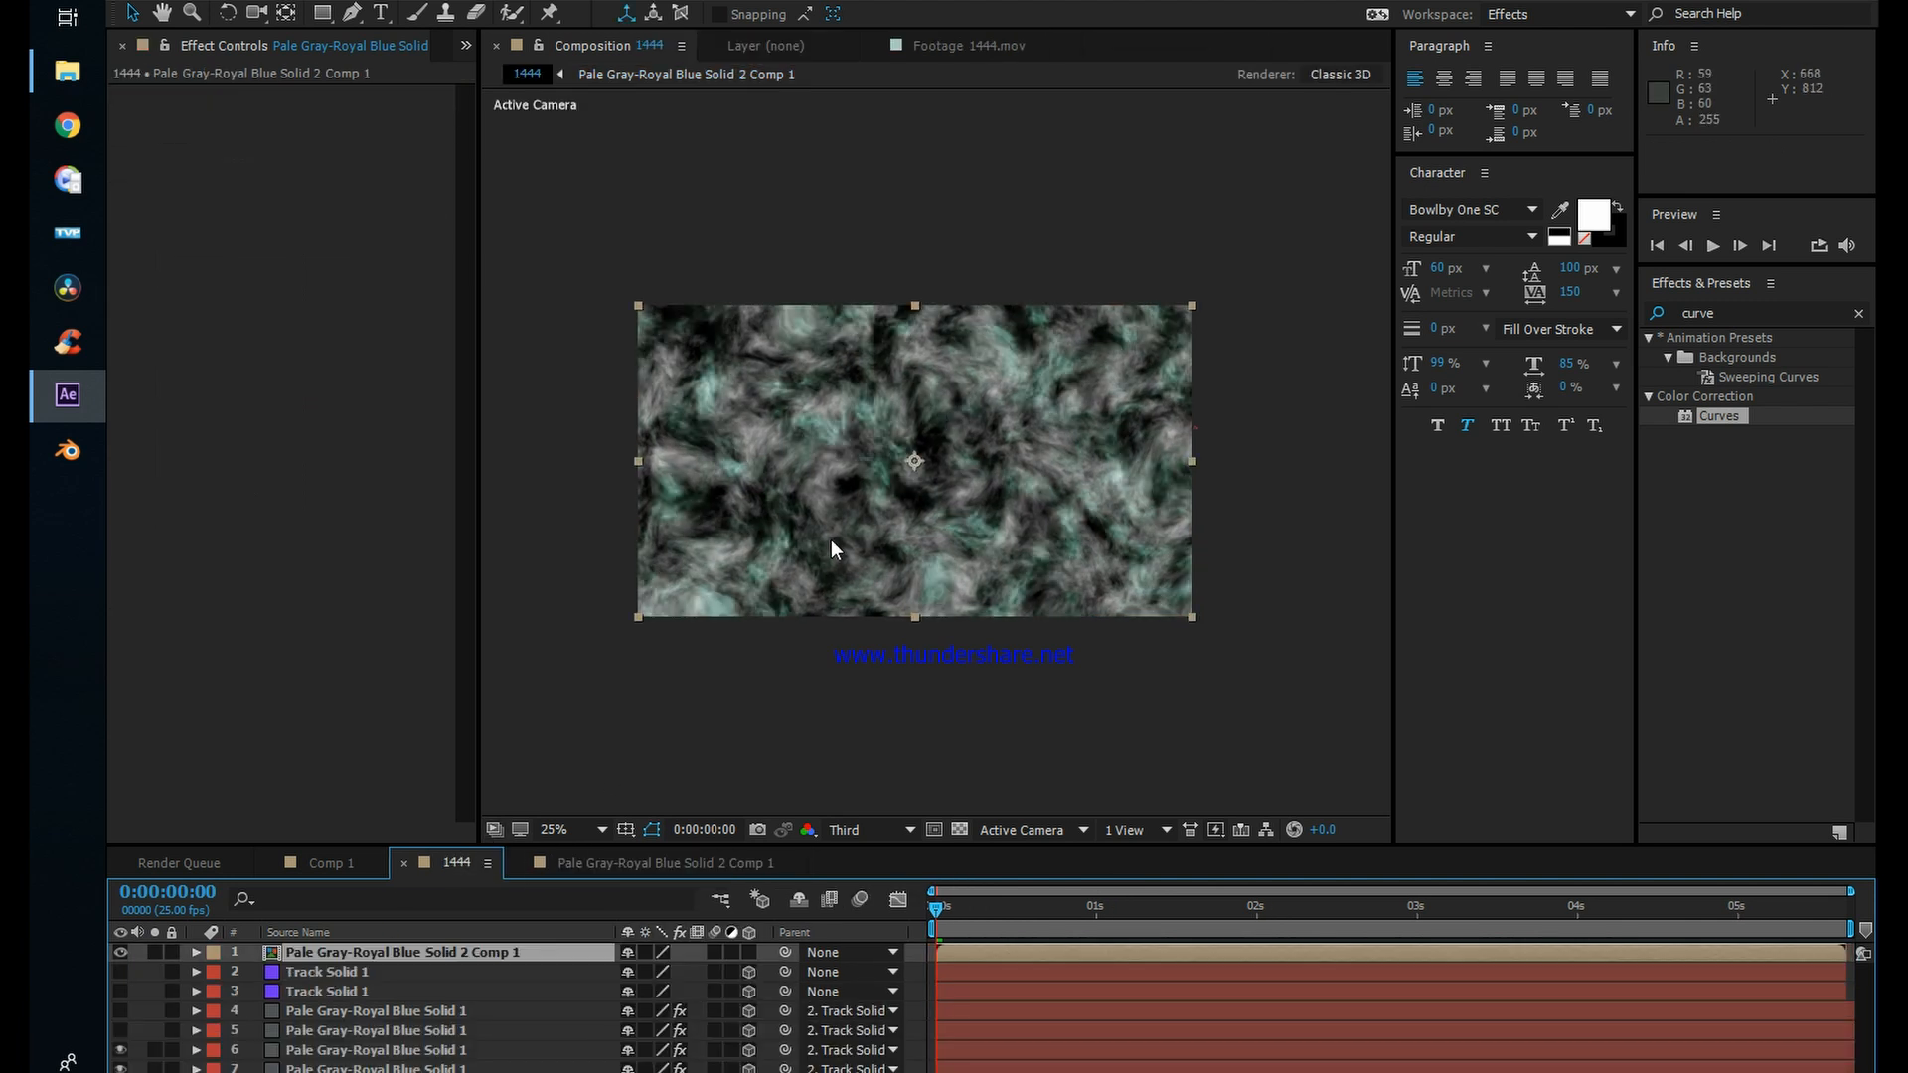
pyautogui.click(121, 952)
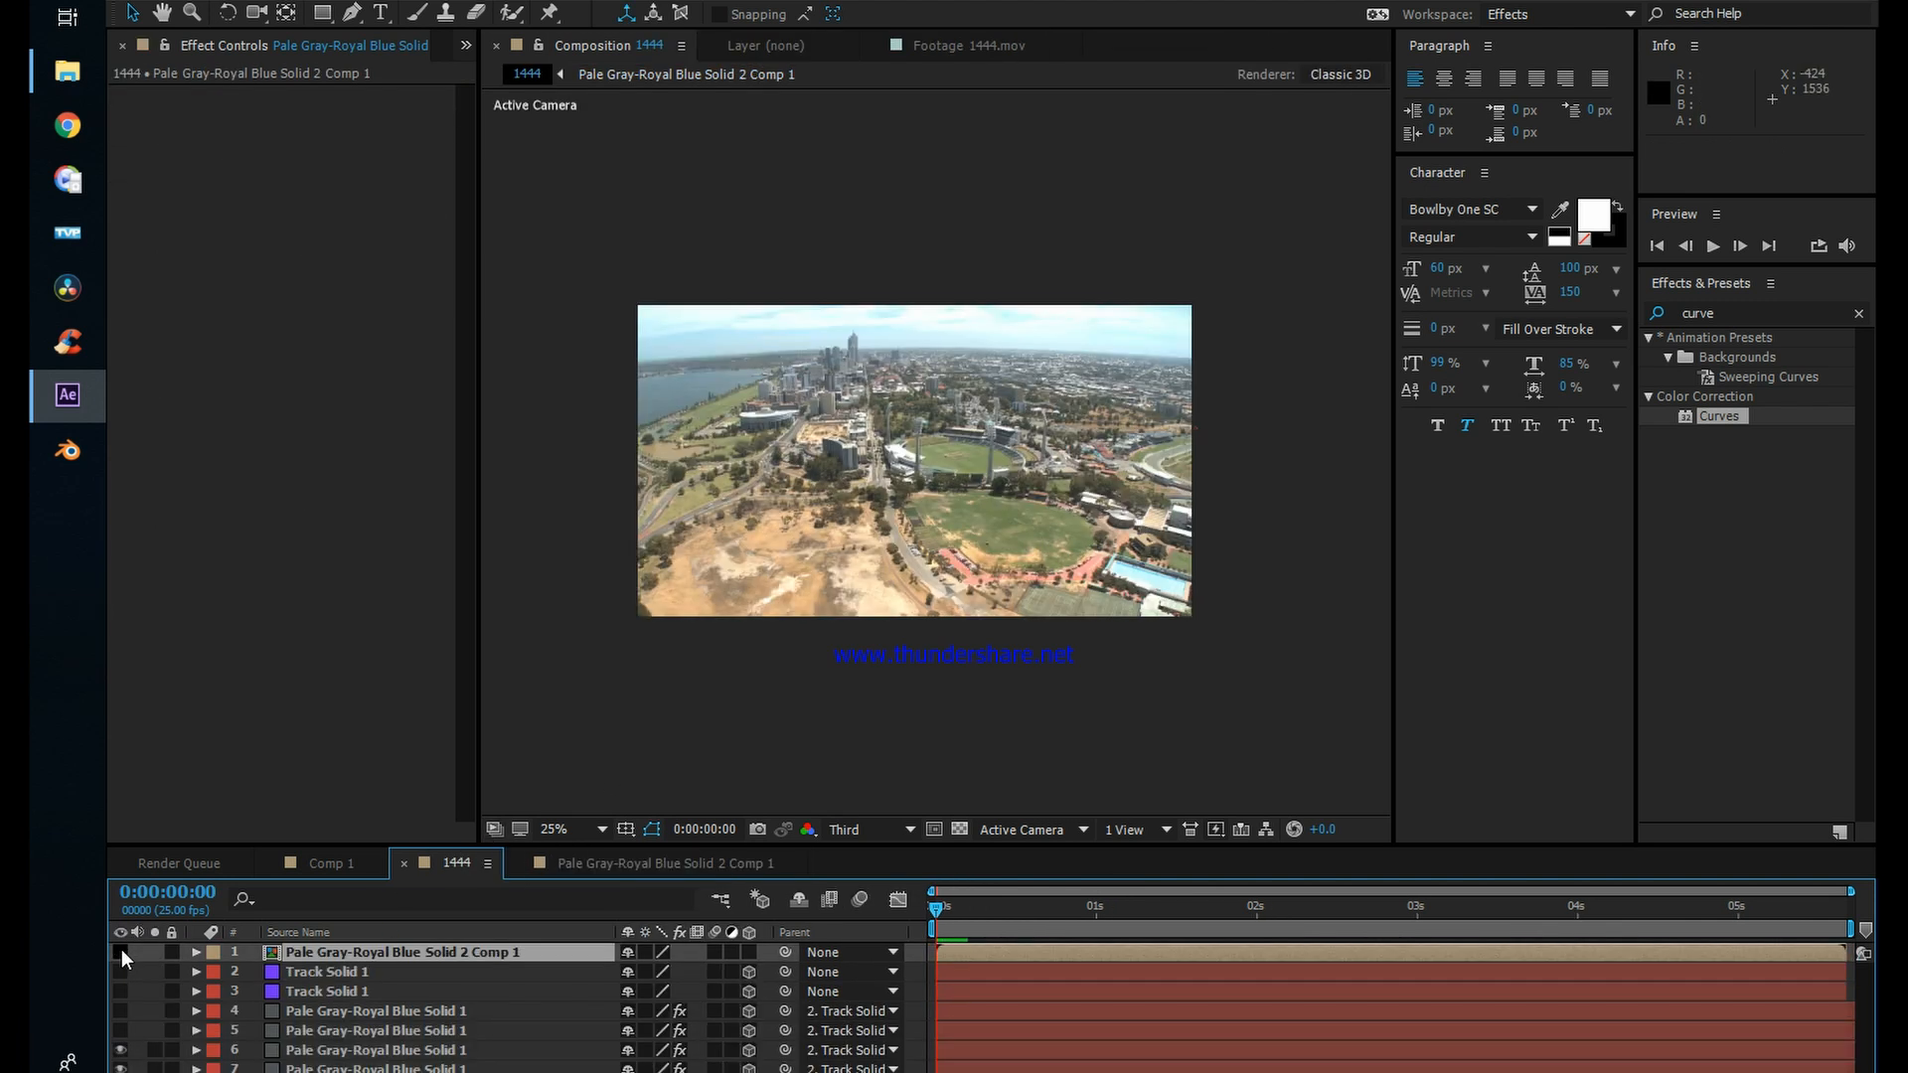
pyautogui.click(121, 952)
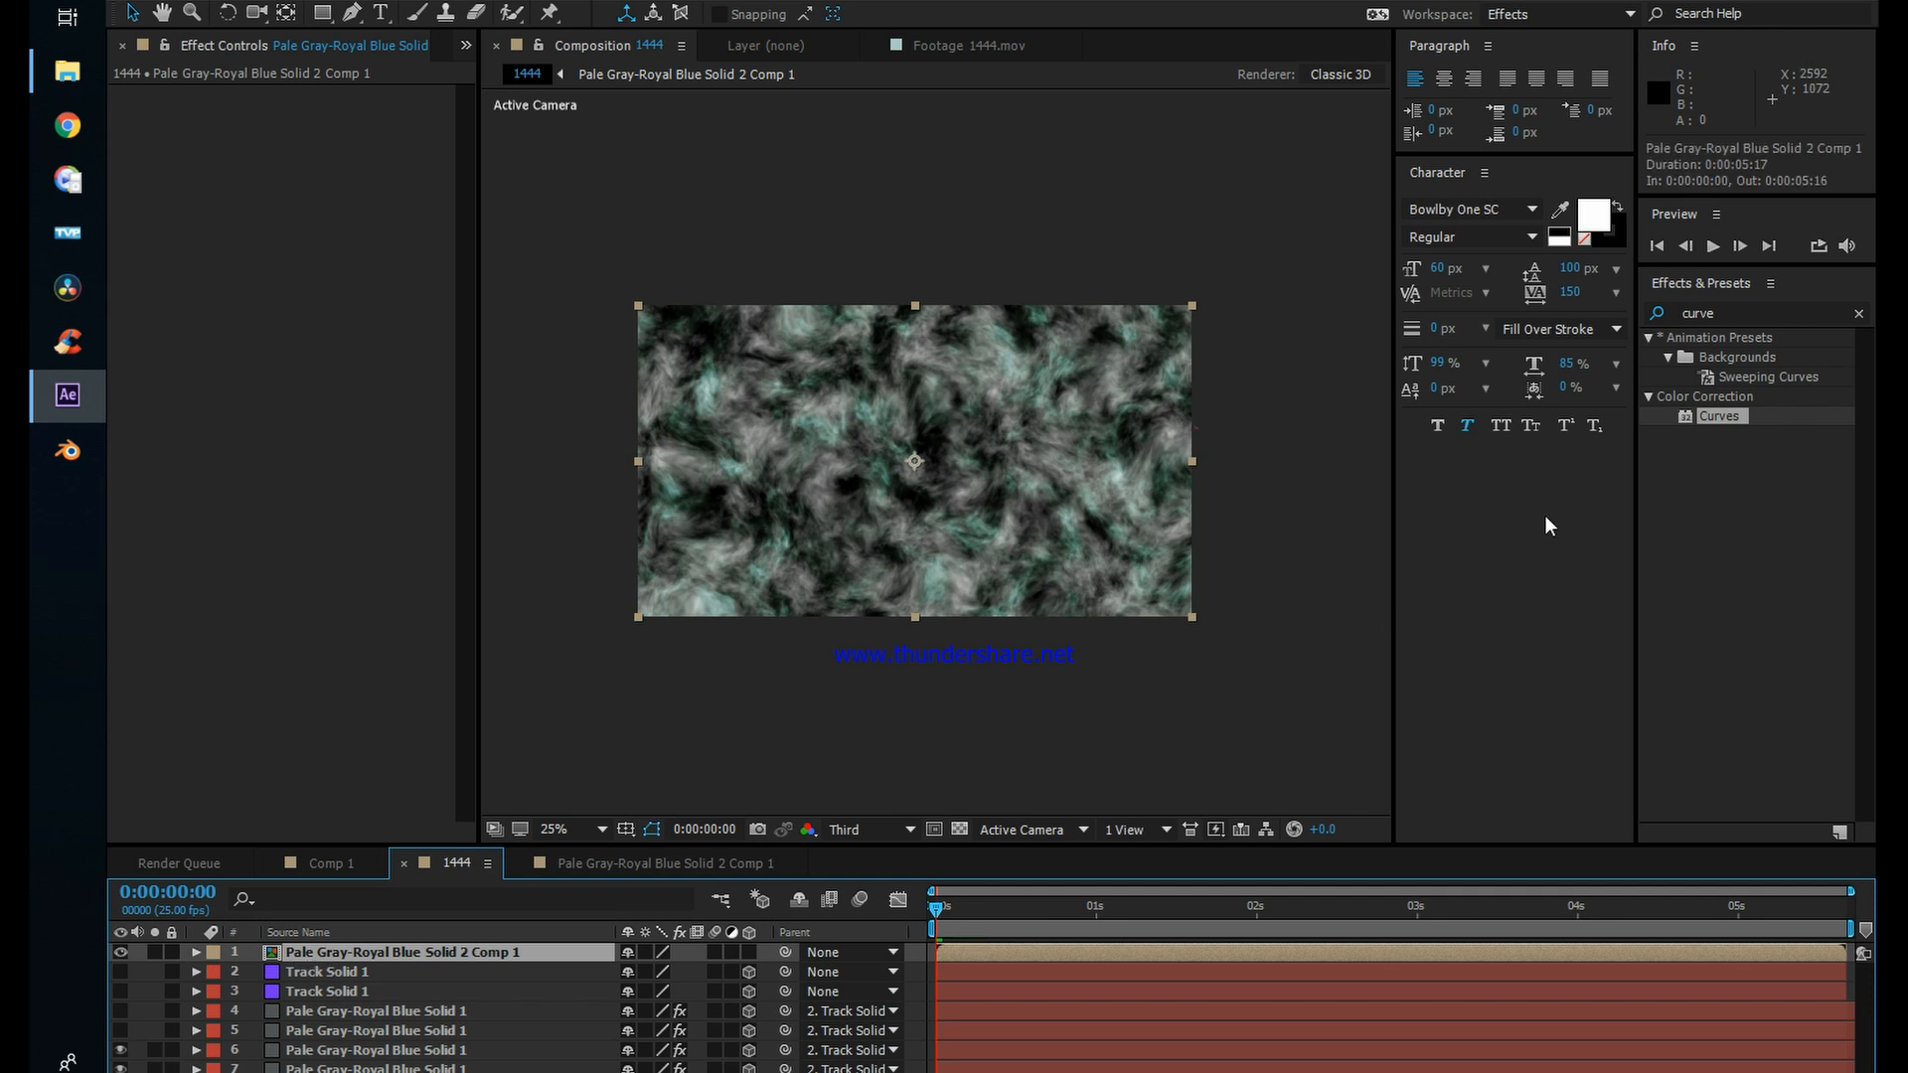
pyautogui.click(1758, 312)
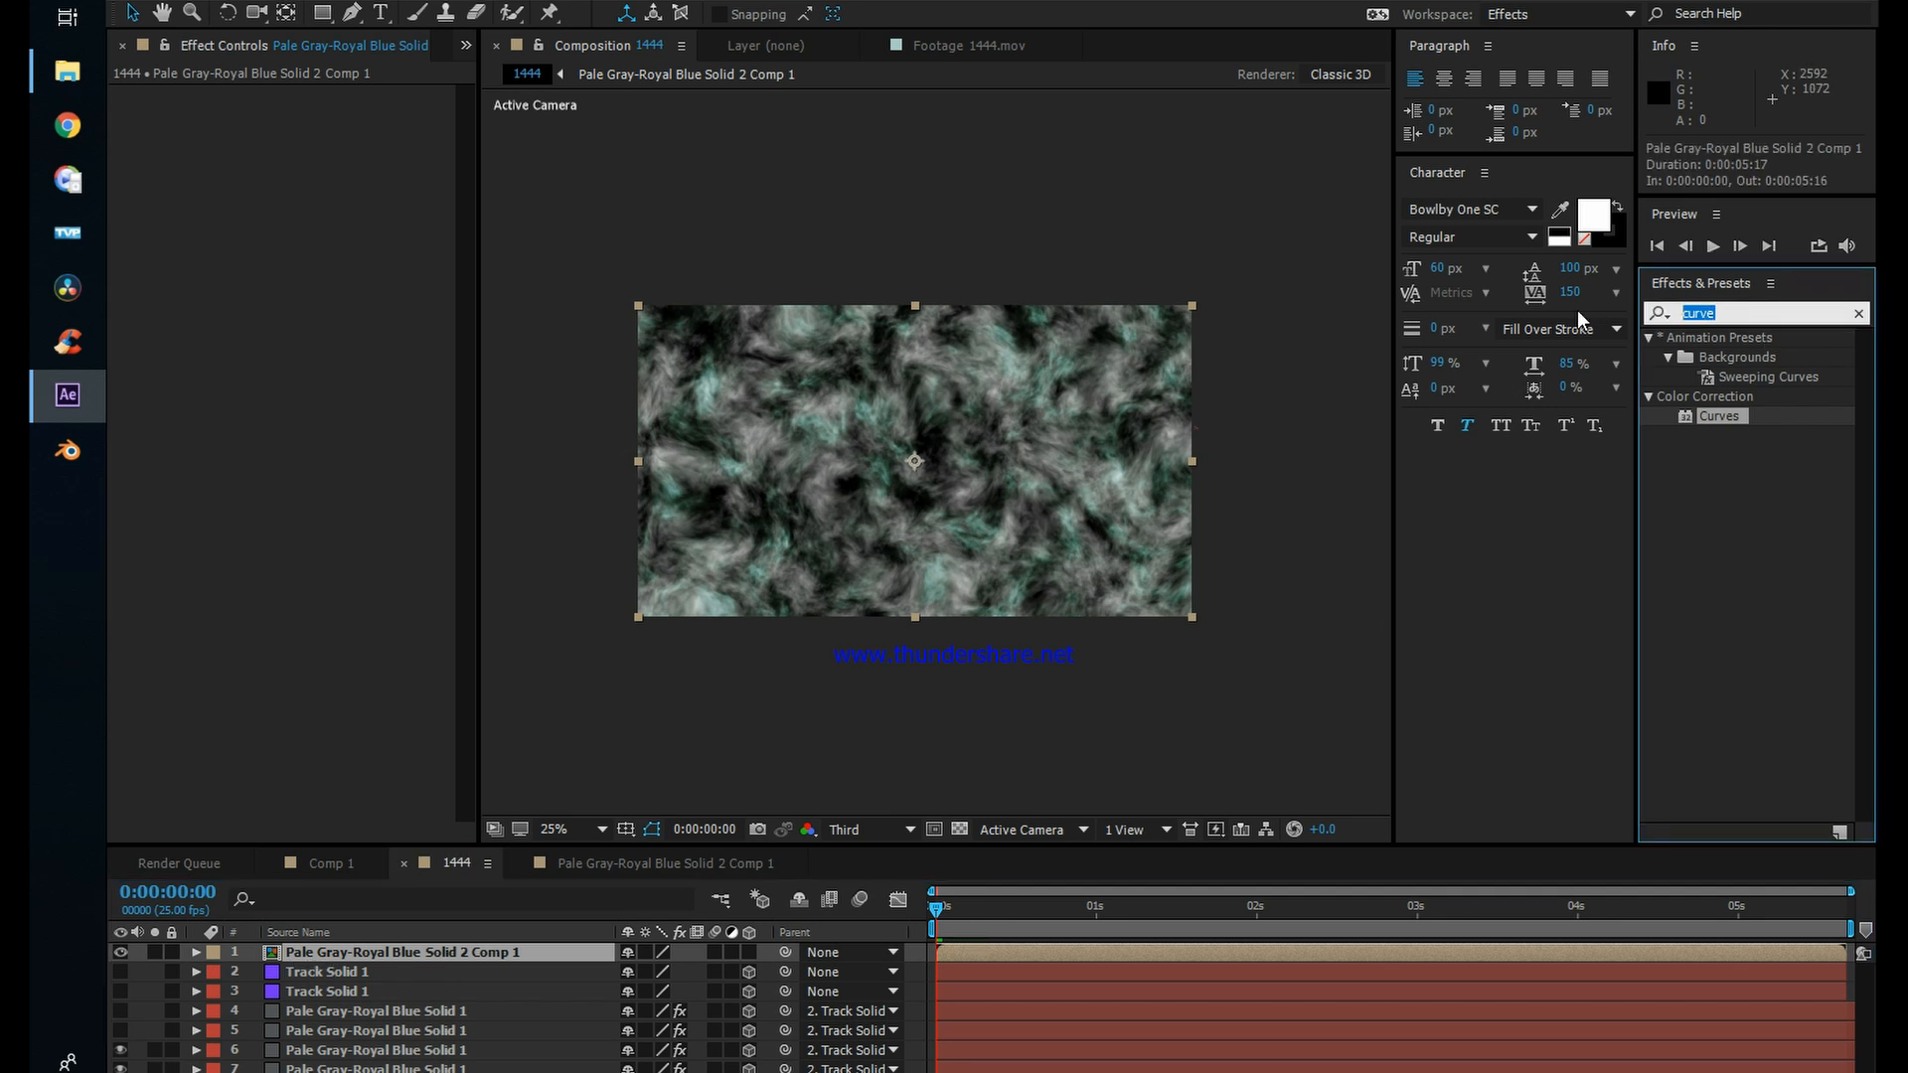
pyautogui.write('sph')
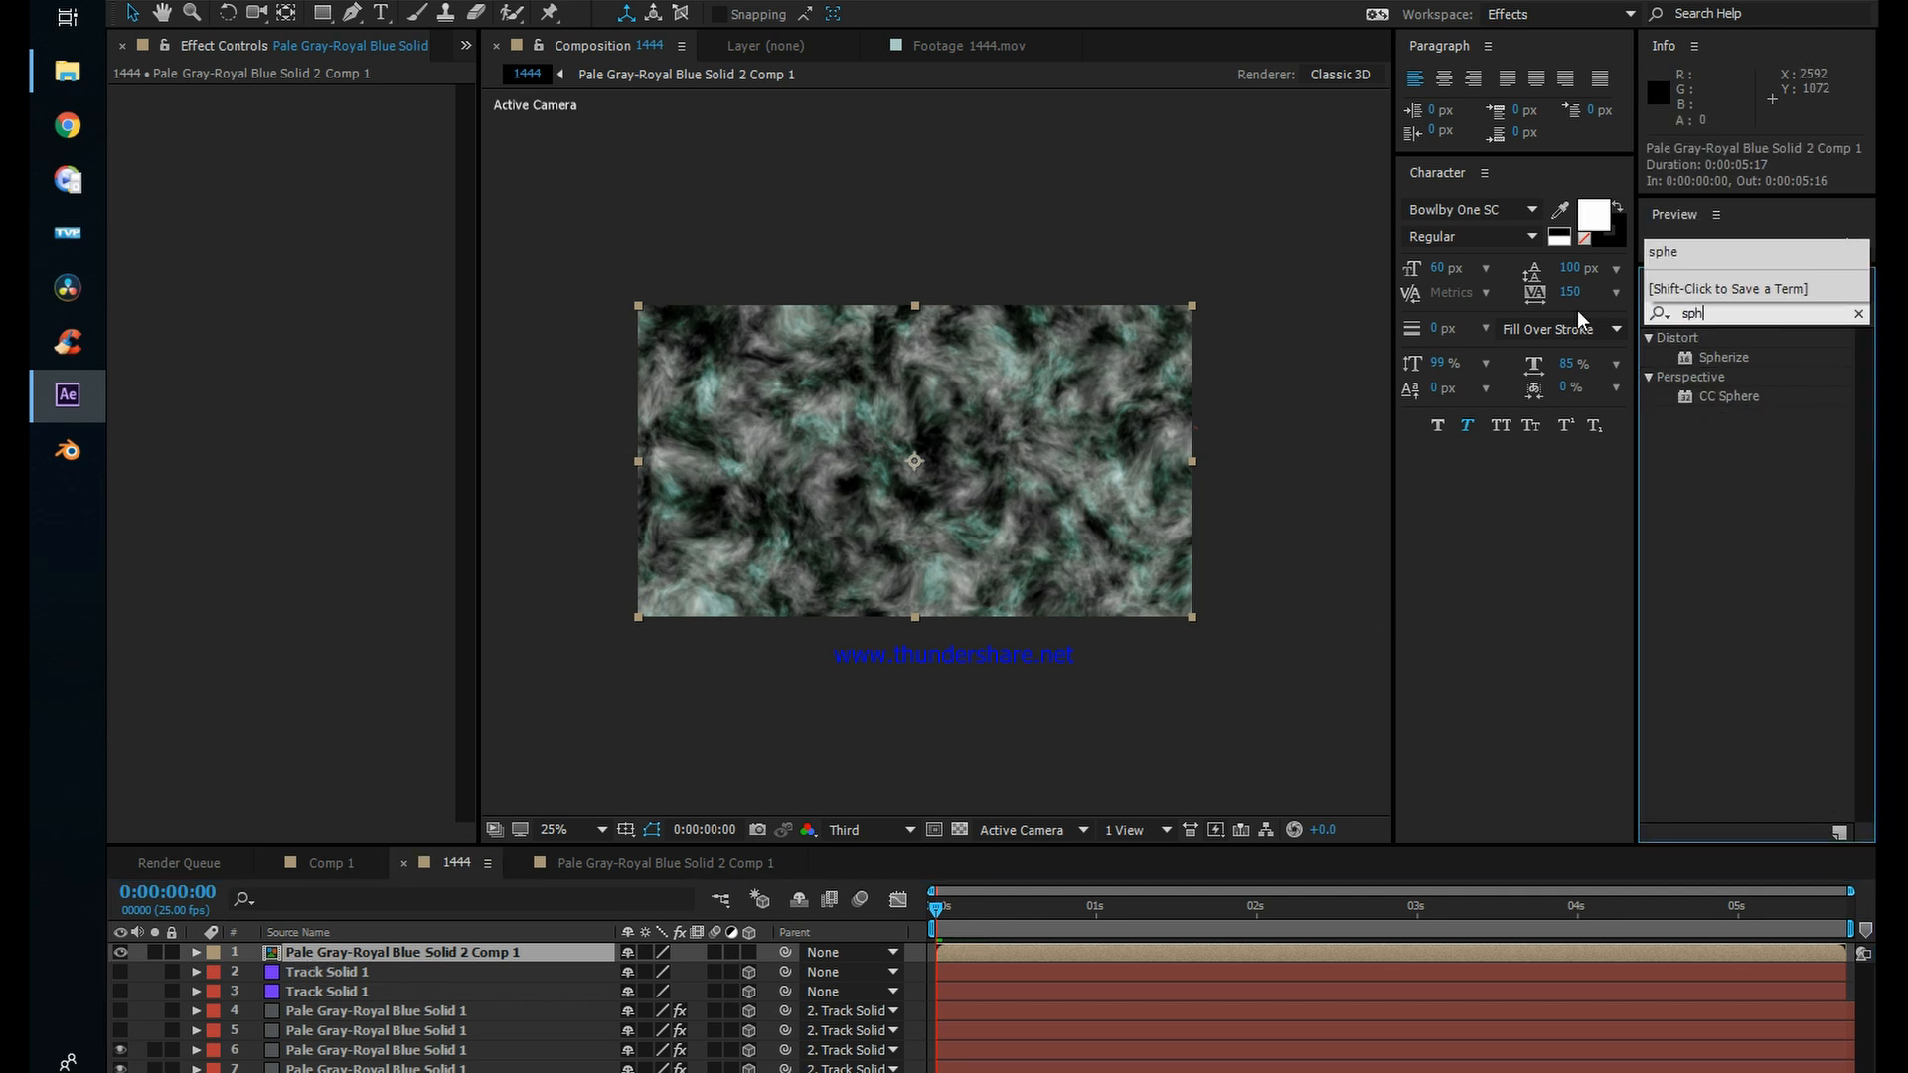
pyautogui.moveTo(1715, 389); pyautogui.dragTo(1118, 950)
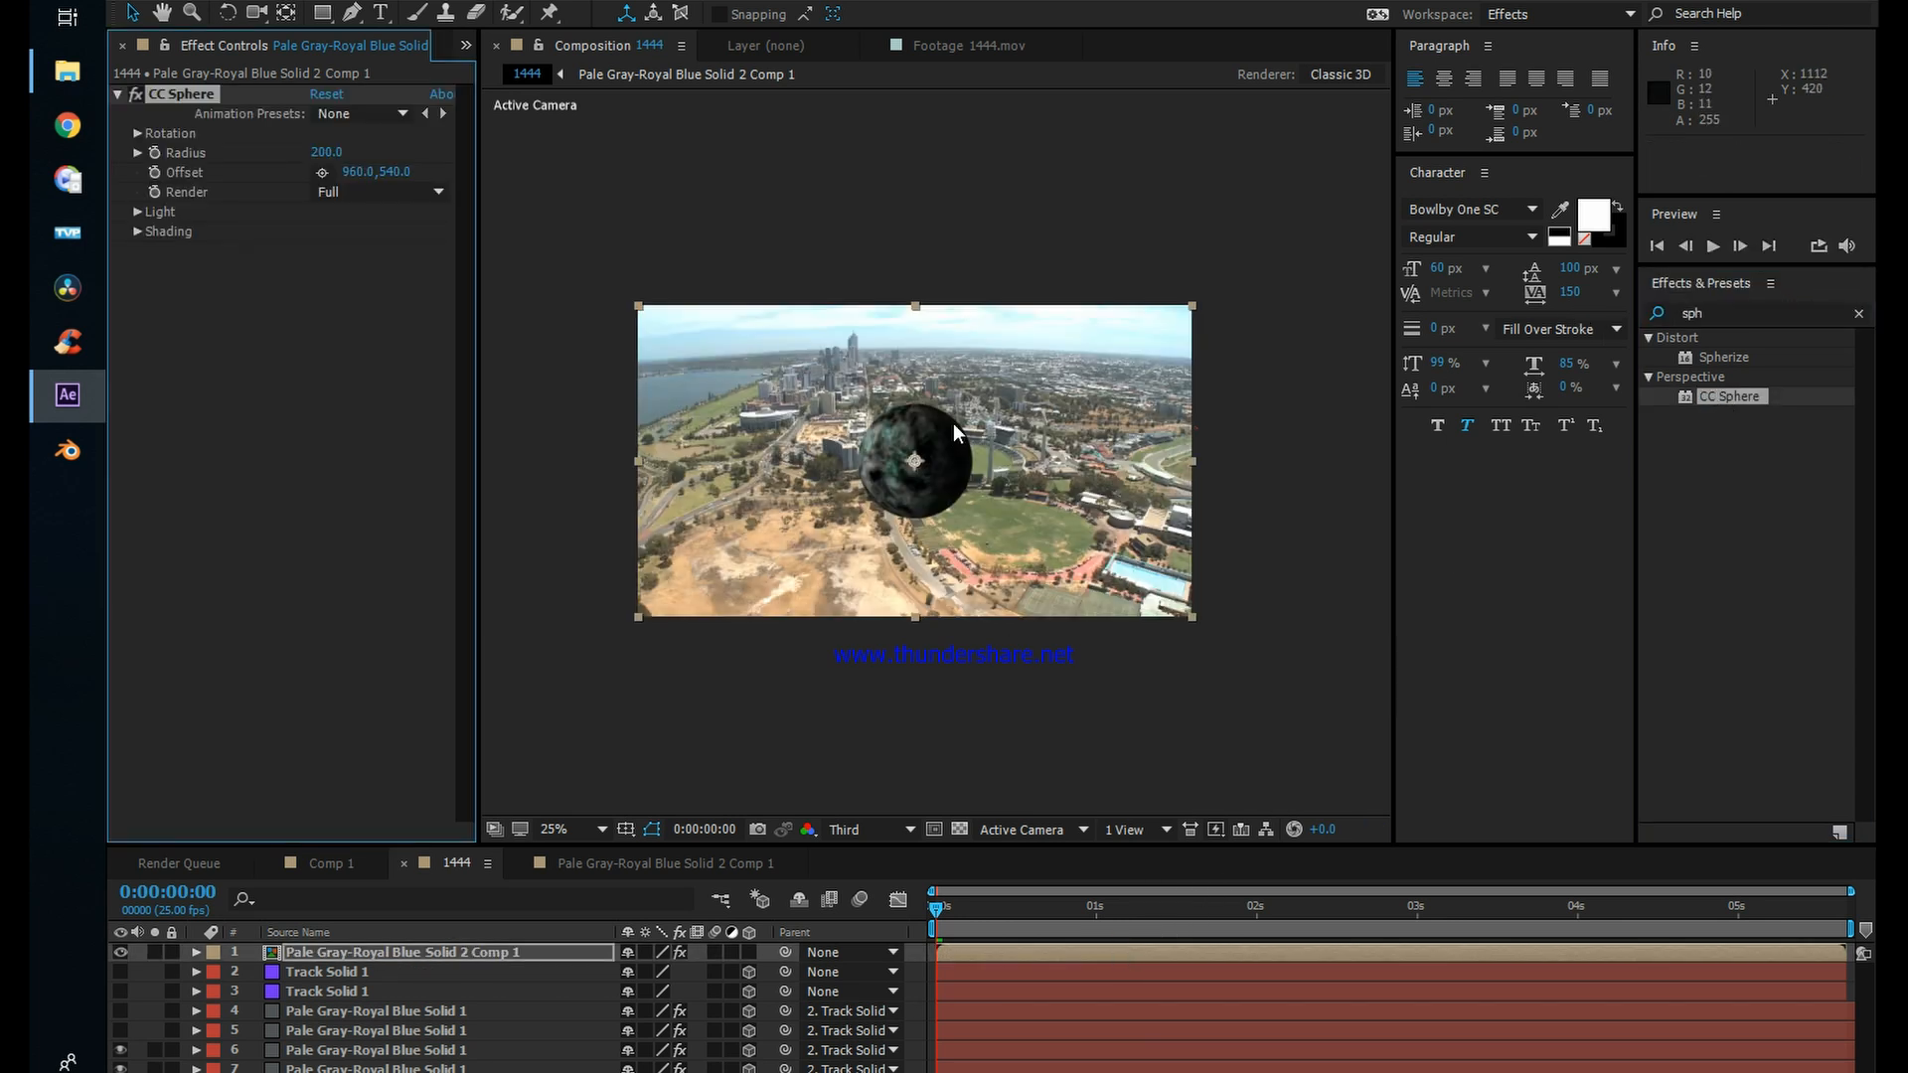
# Step: Rotate the CC Sphere to -12° on X and 34° on Y
pyautogui.scroll(1, 952, 421)
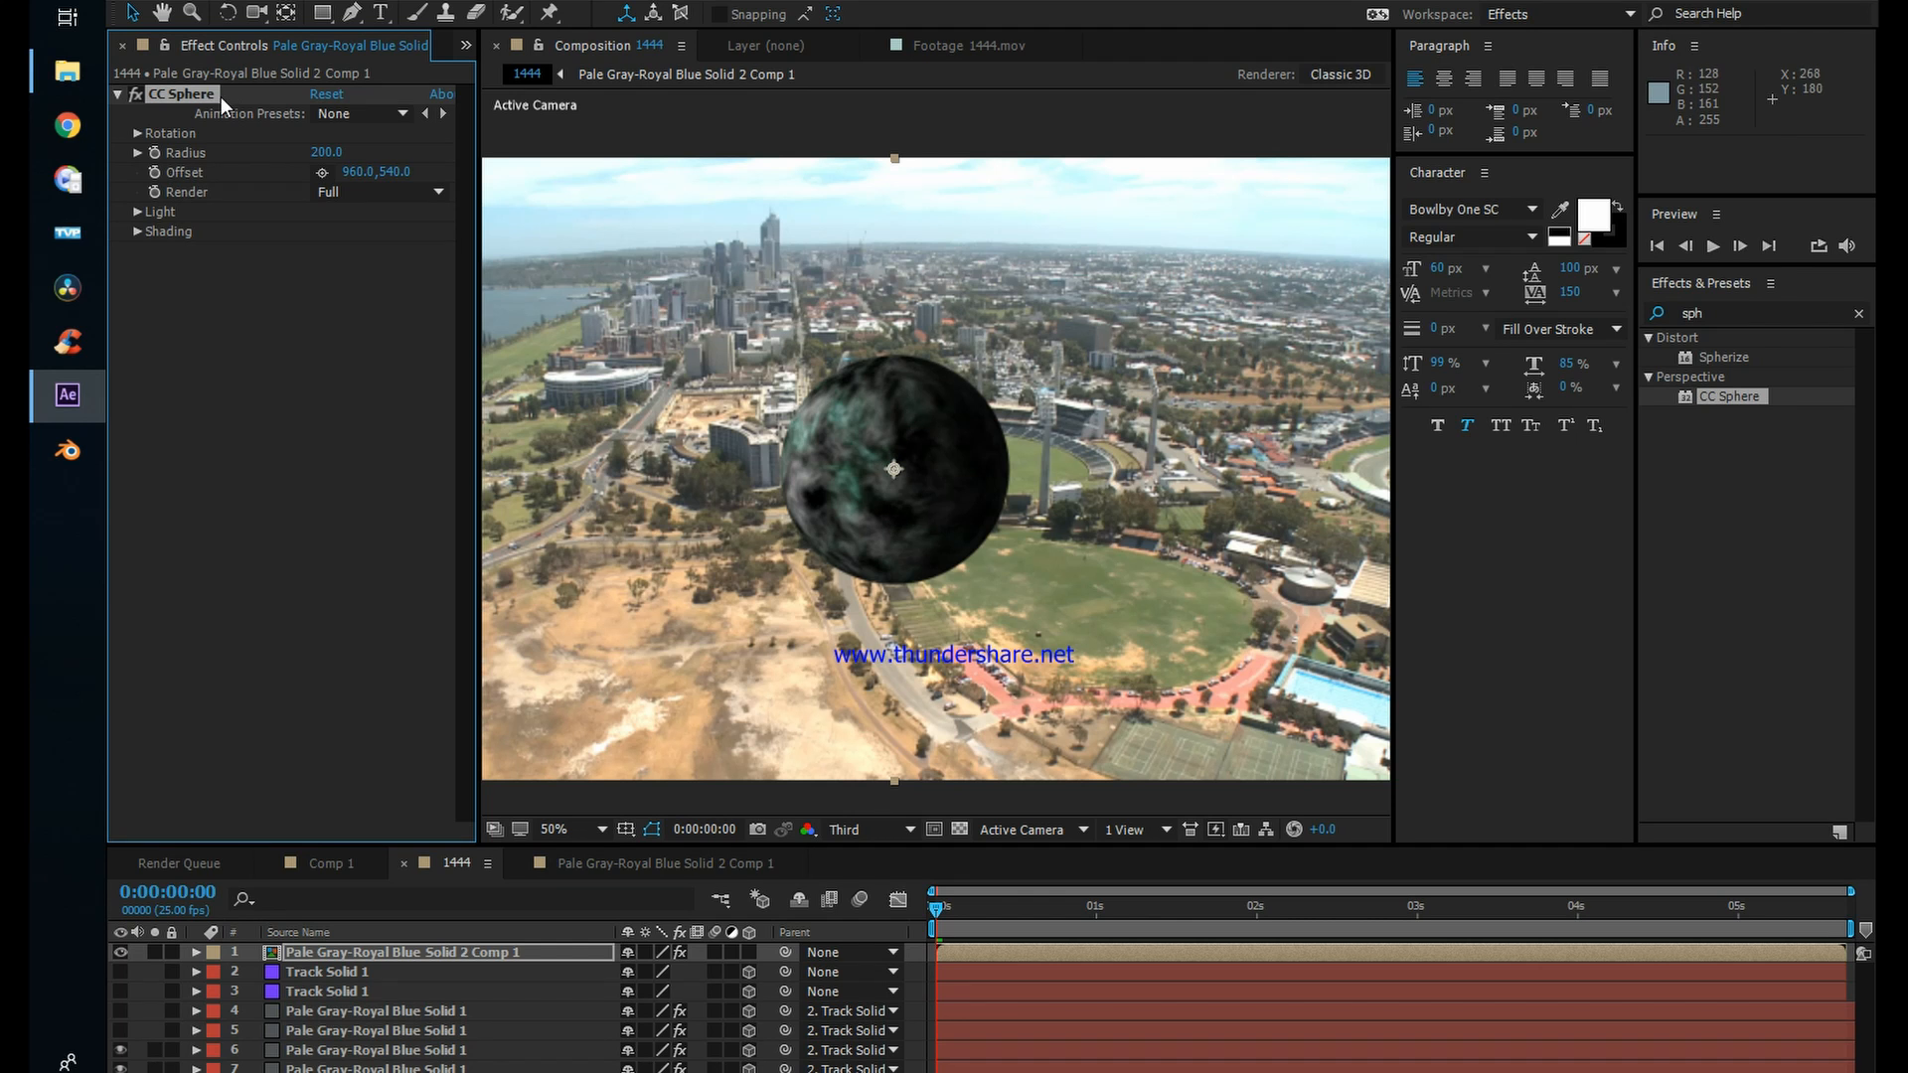
pyautogui.click(136, 134)
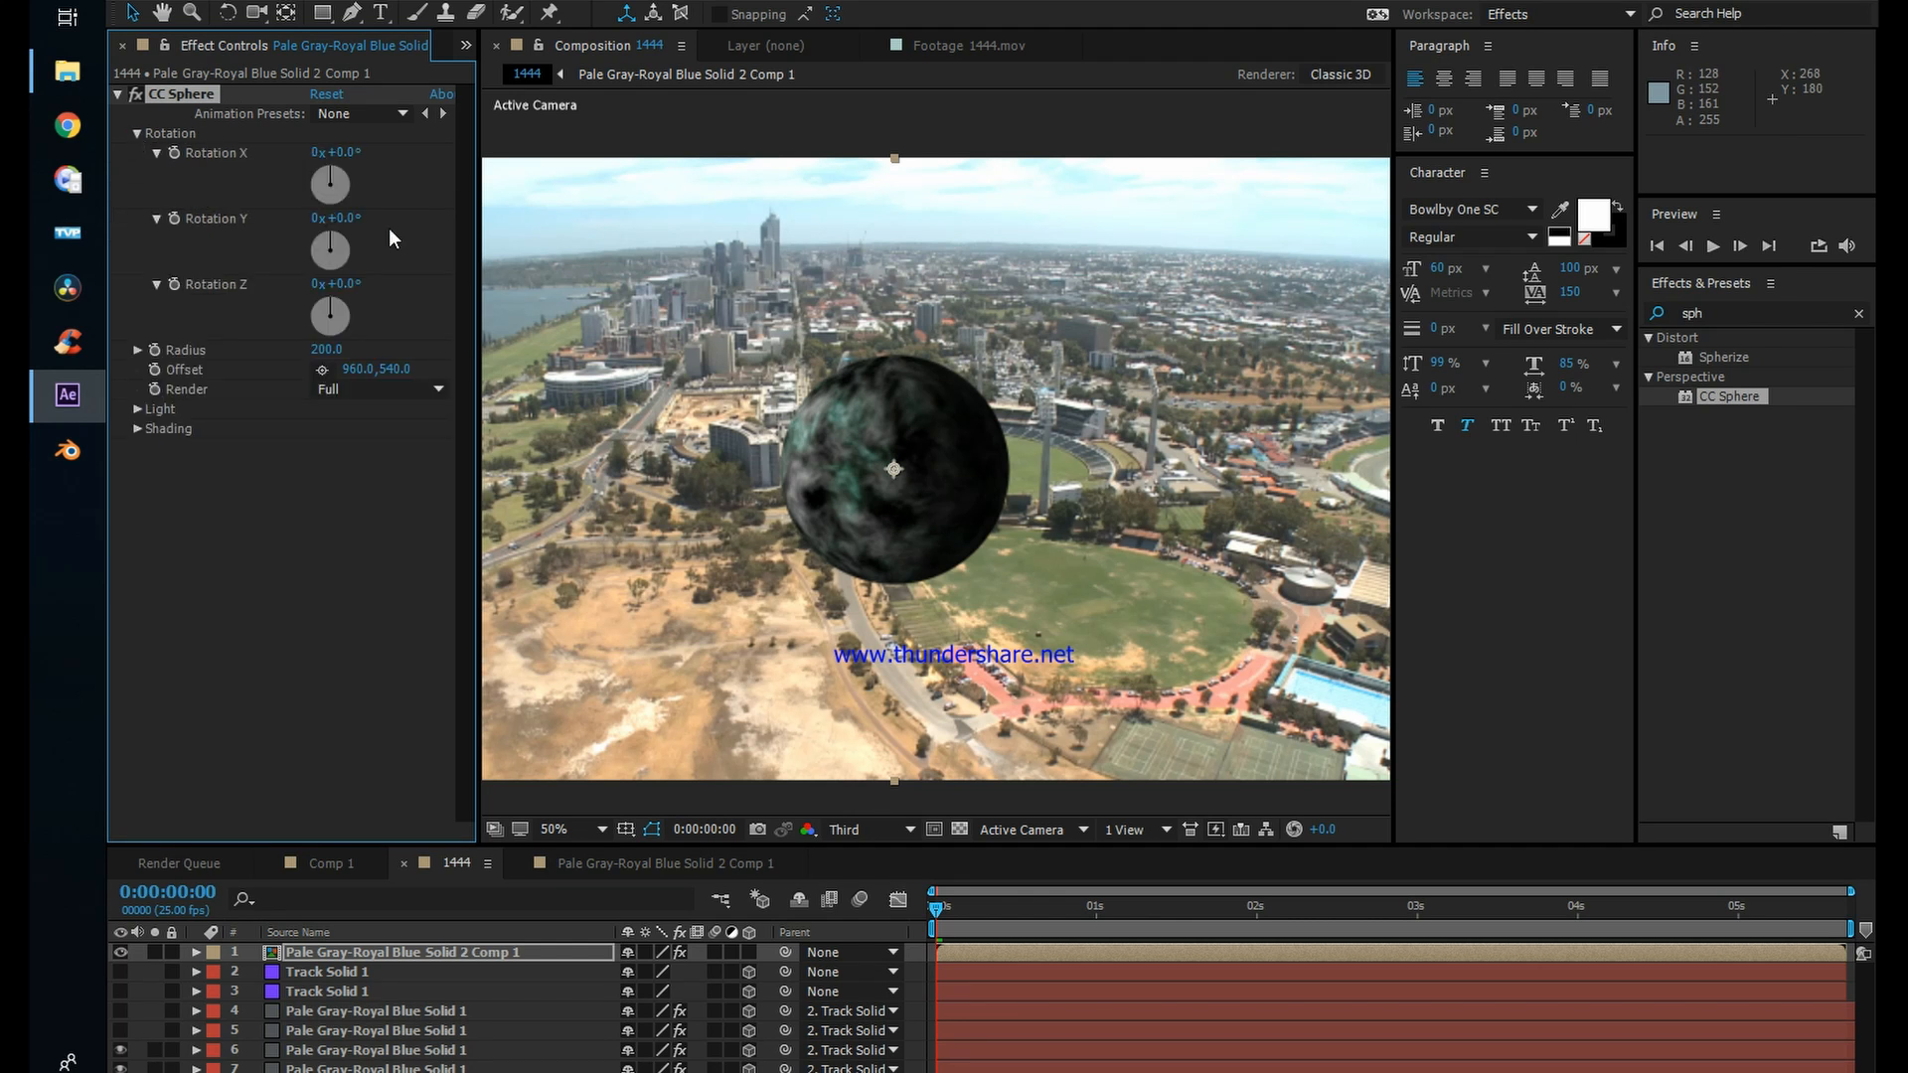
pyautogui.moveTo(332, 242); pyautogui.dragTo(349, 181)
pyautogui.moveTo(335, 179); pyautogui.dragTo(324, 175)
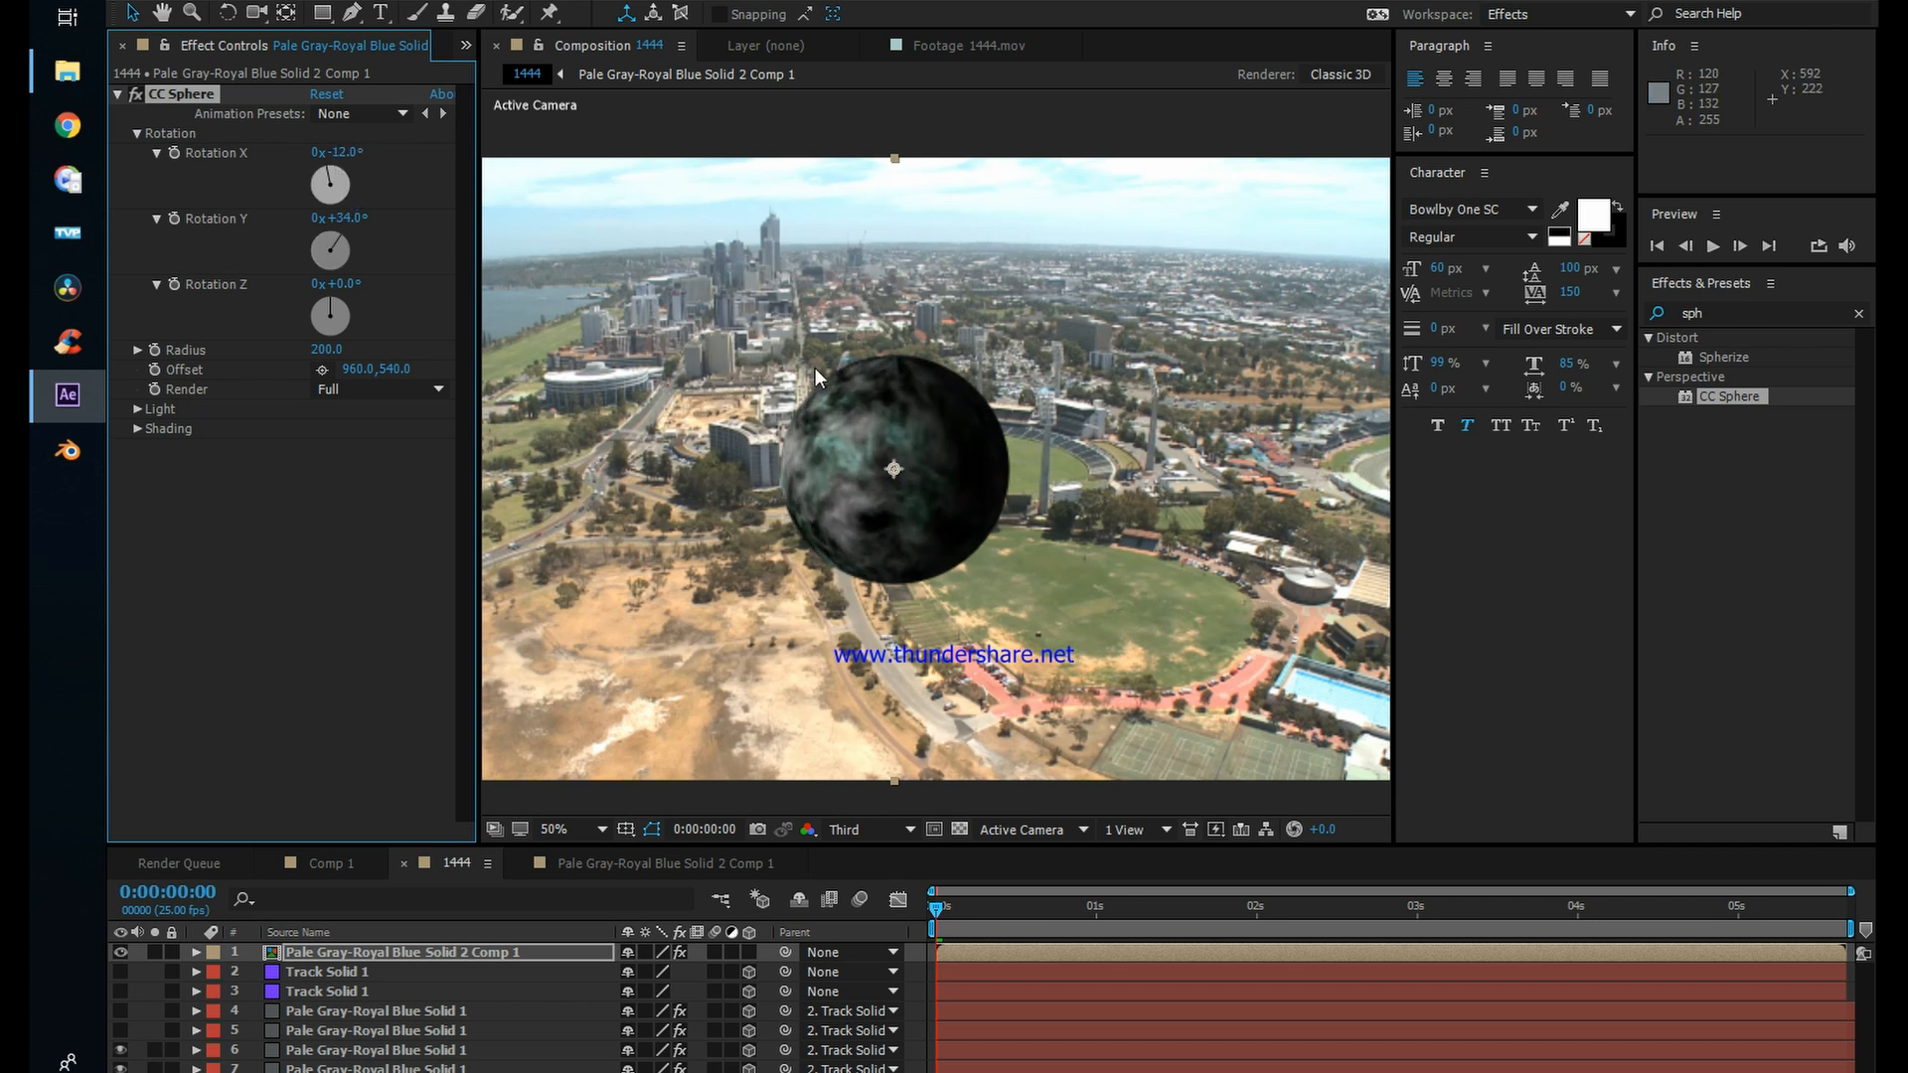
# Step: Make the sphere layer 3D, then show the upper Track Solid 1 and reveal the position properties of both layers
pyautogui.click(388, 951)
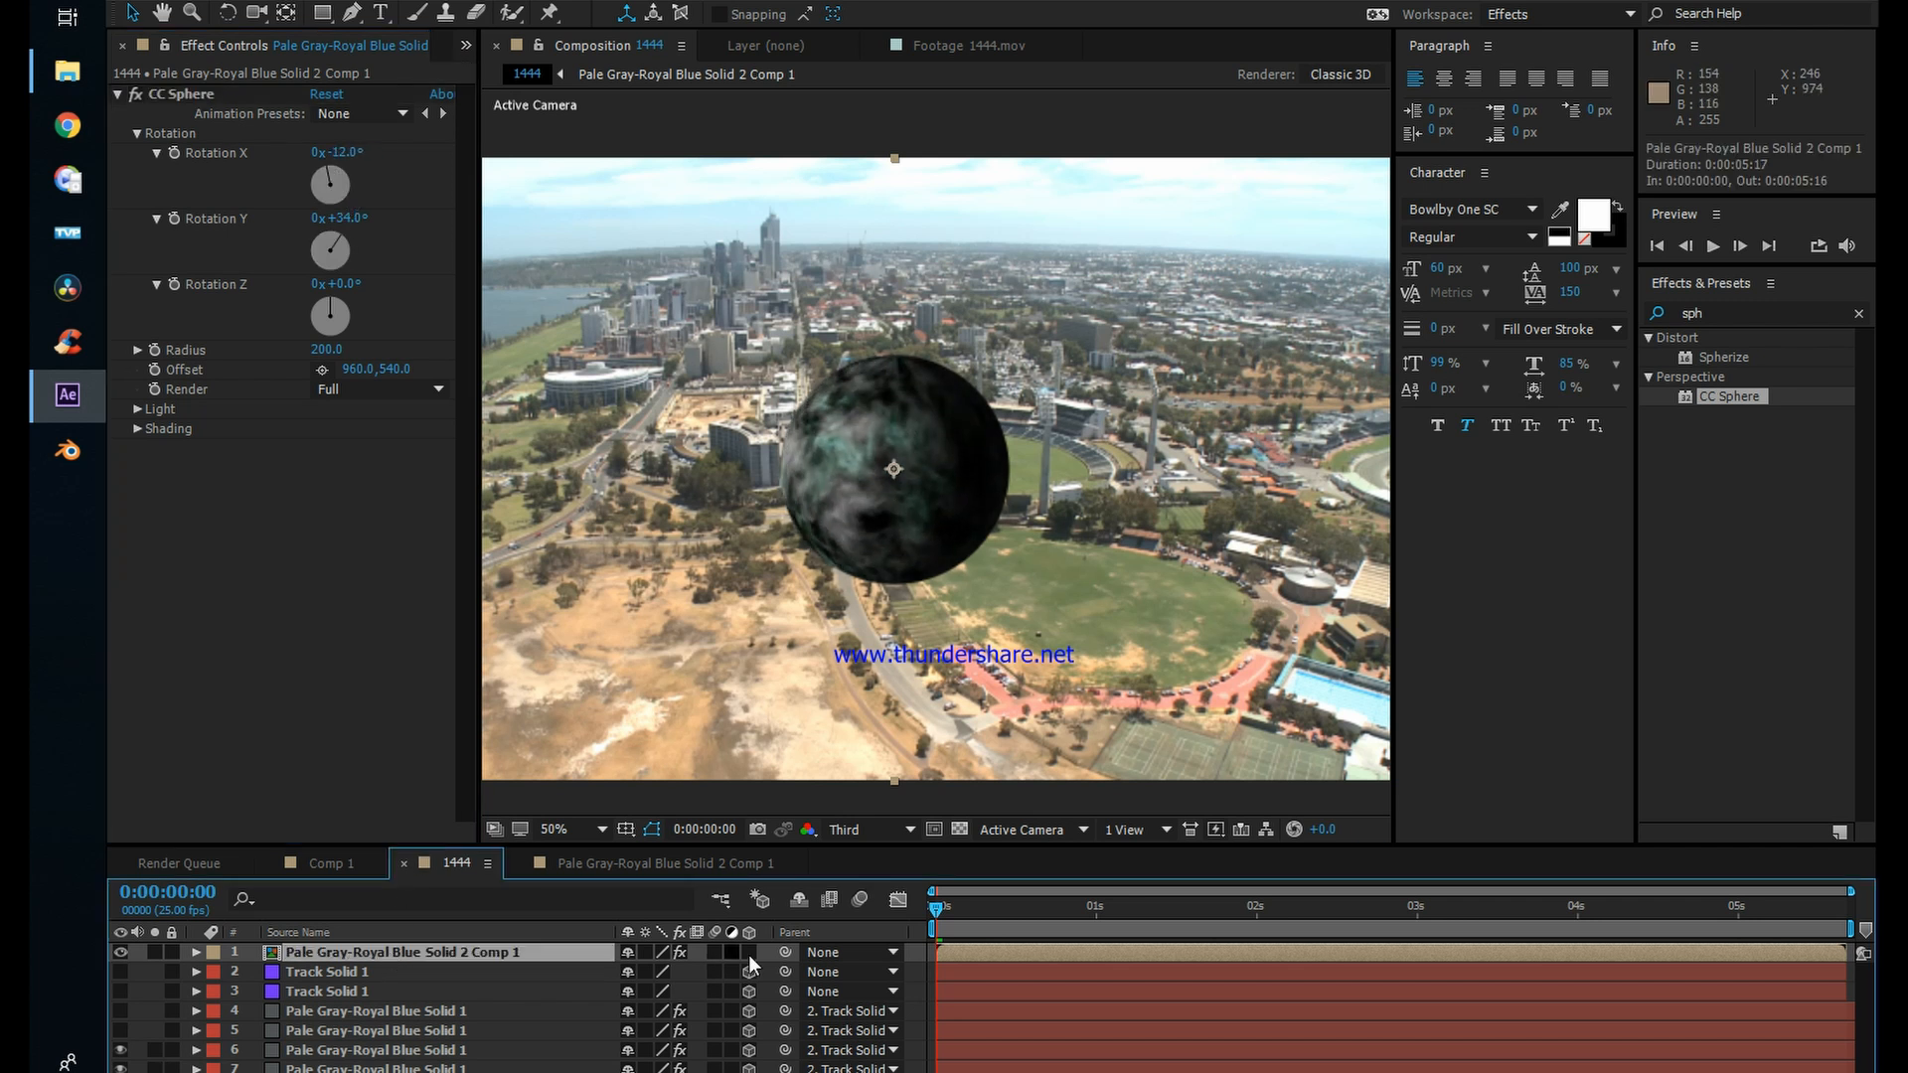
pyautogui.click(750, 952)
pyautogui.click(395, 951)
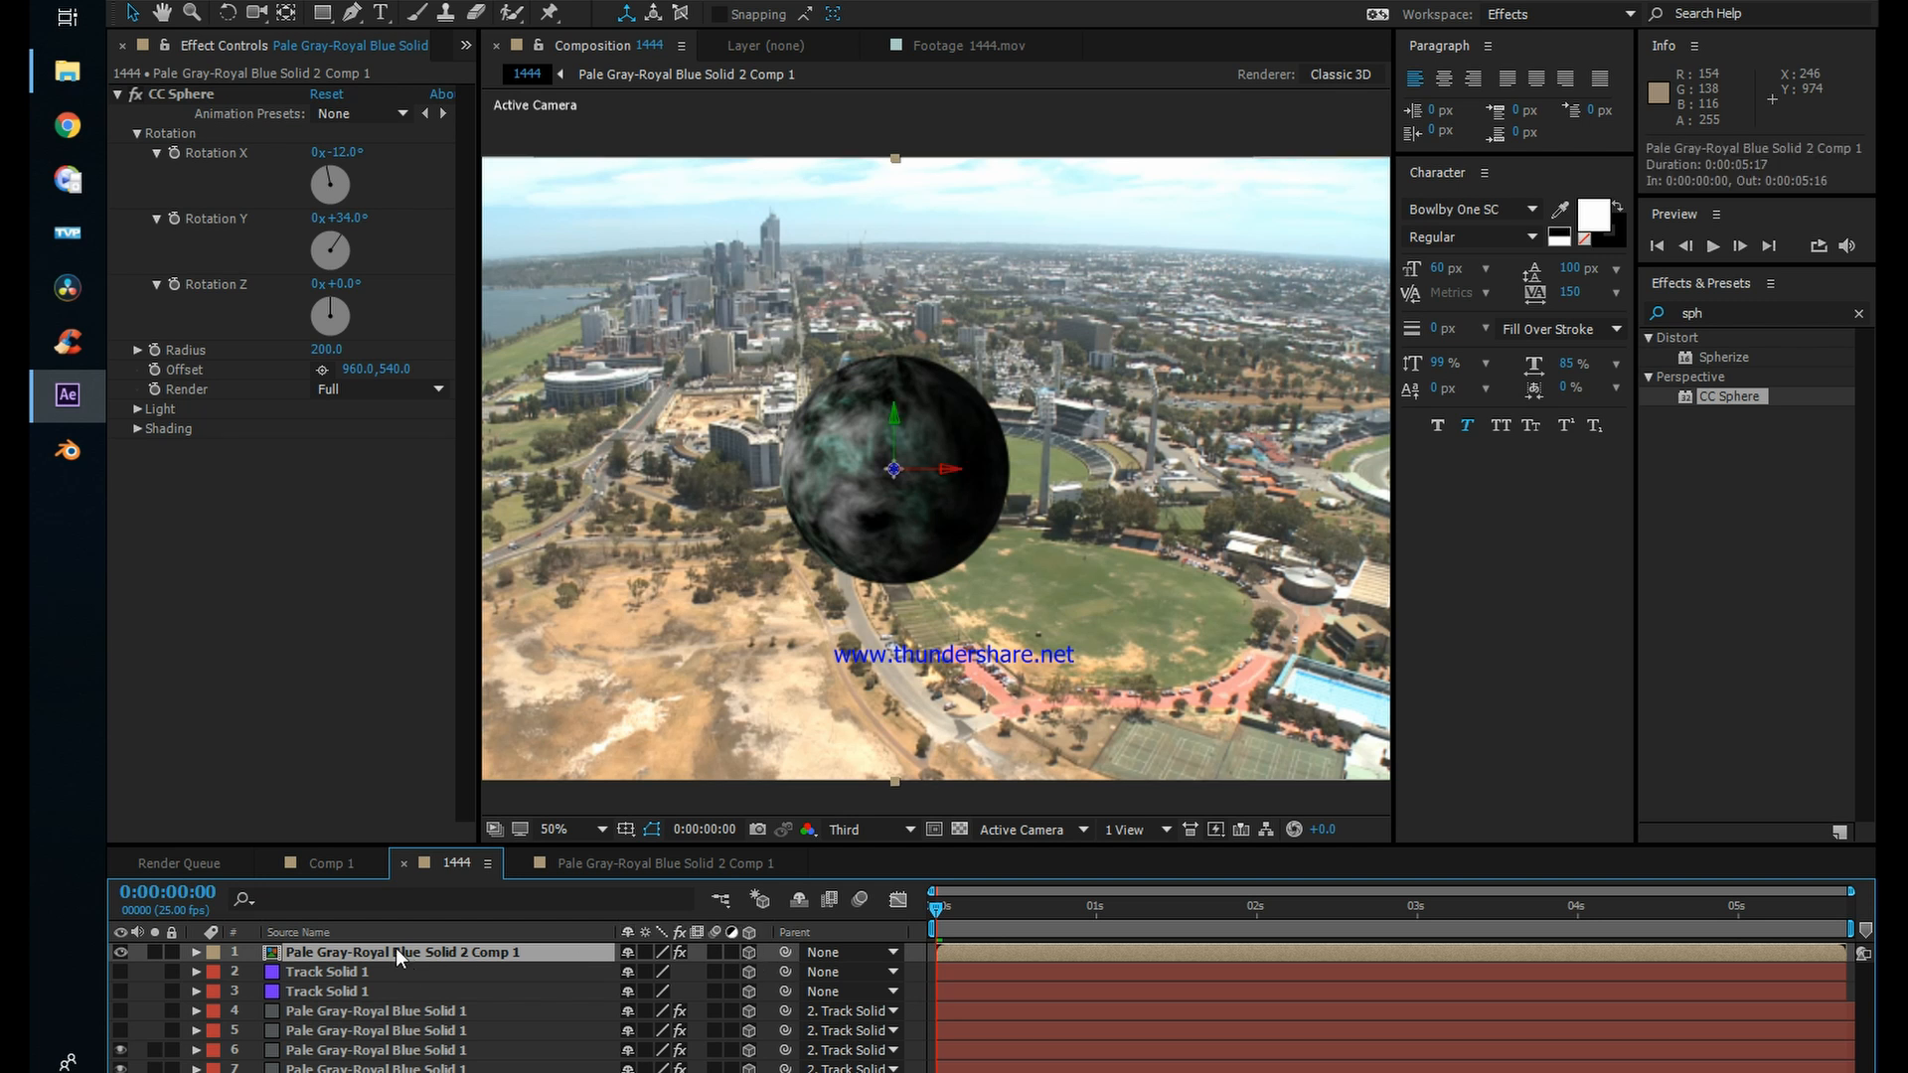
pyautogui.press('p')
pyautogui.click(355, 991)
pyautogui.press('p')
pyautogui.click(120, 992)
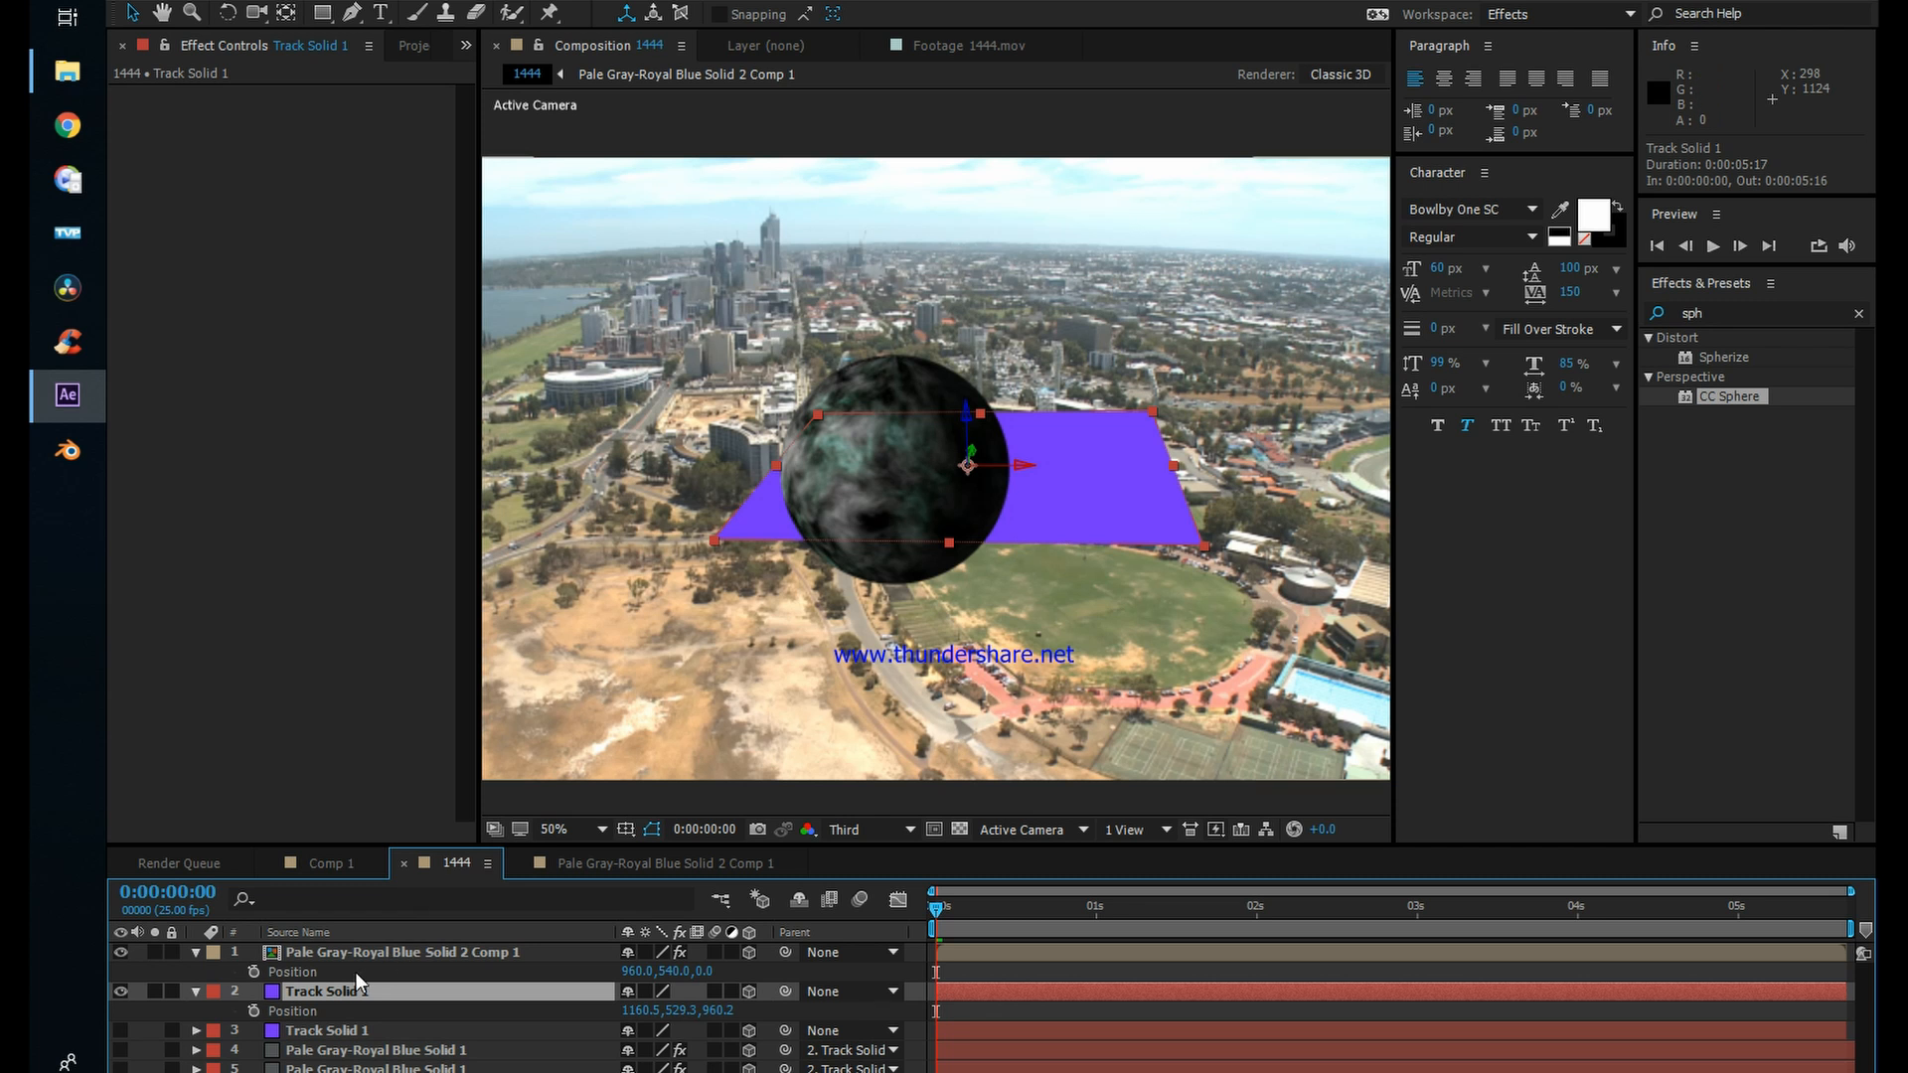
# Step: Copy the upper Track Solid 1's position and rename the sphere layer to energy
pyautogui.click(314, 1012)
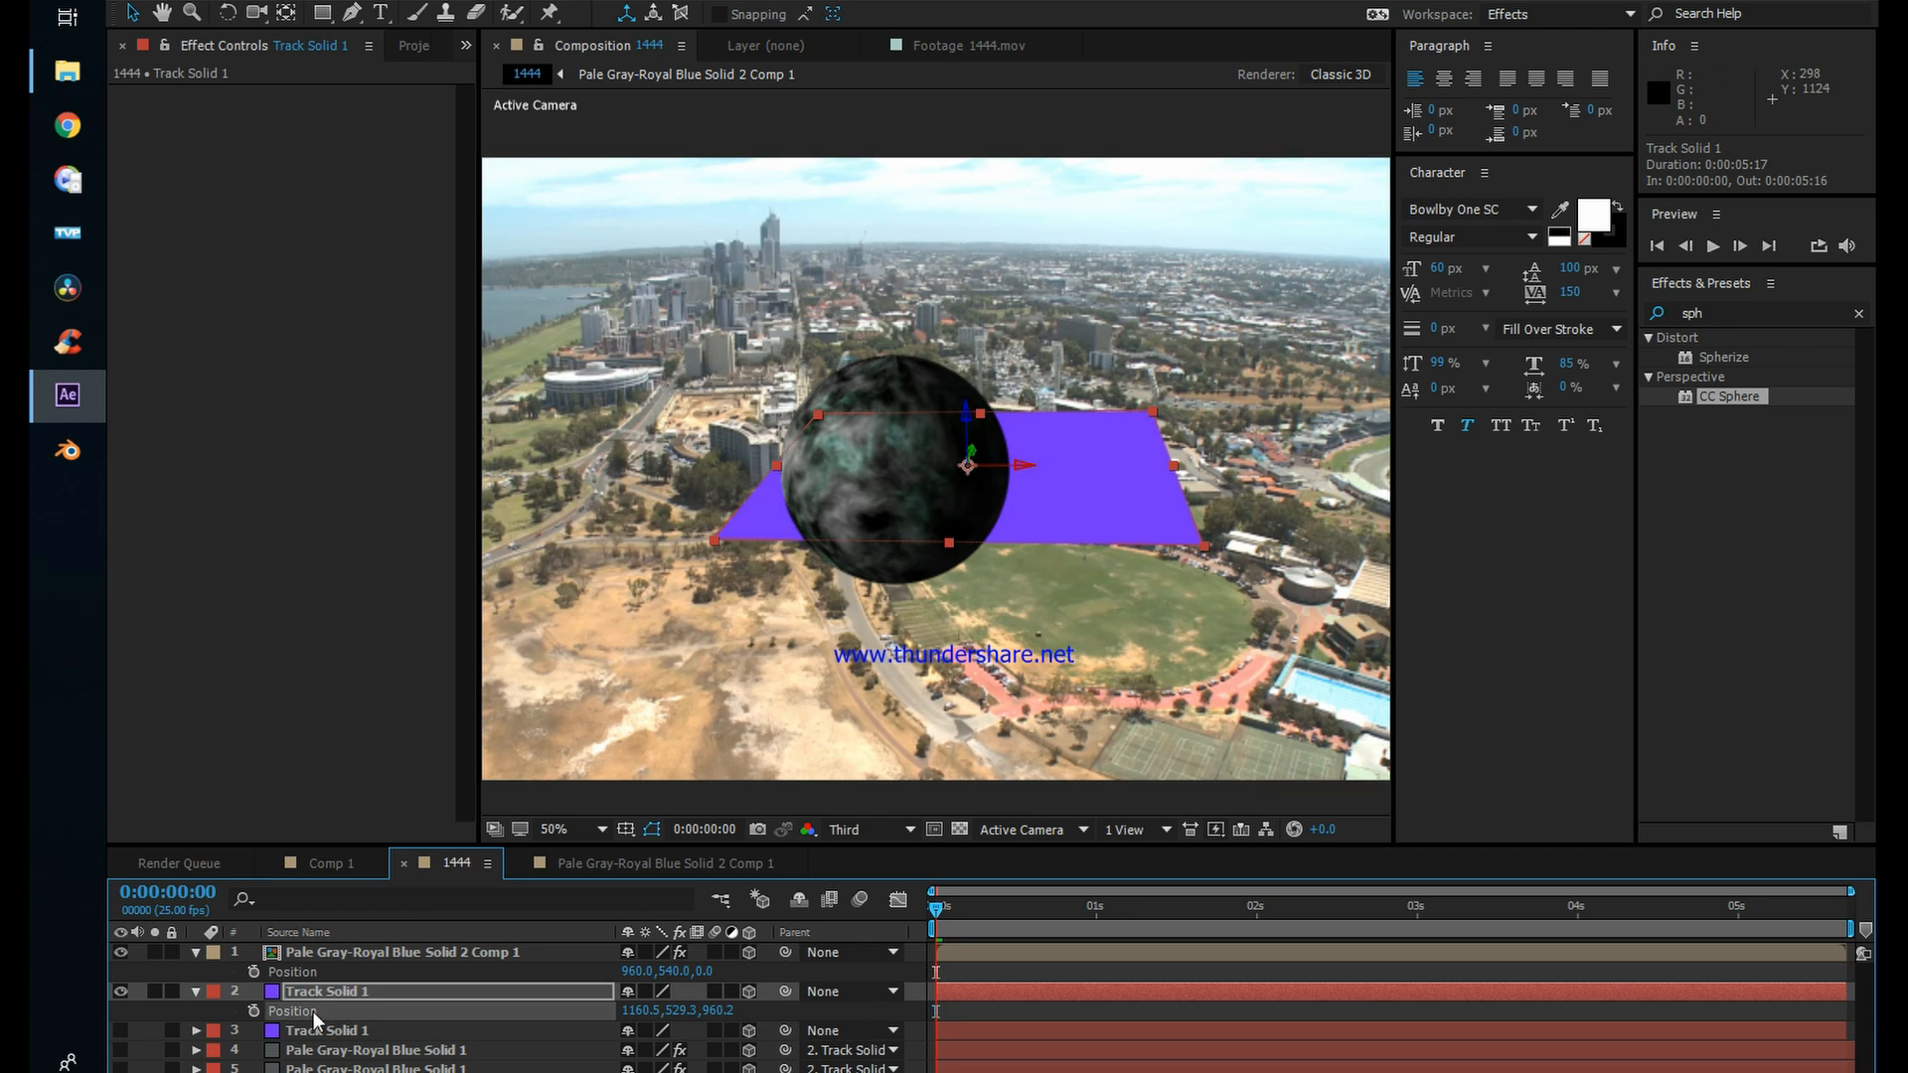
pyautogui.click(299, 973)
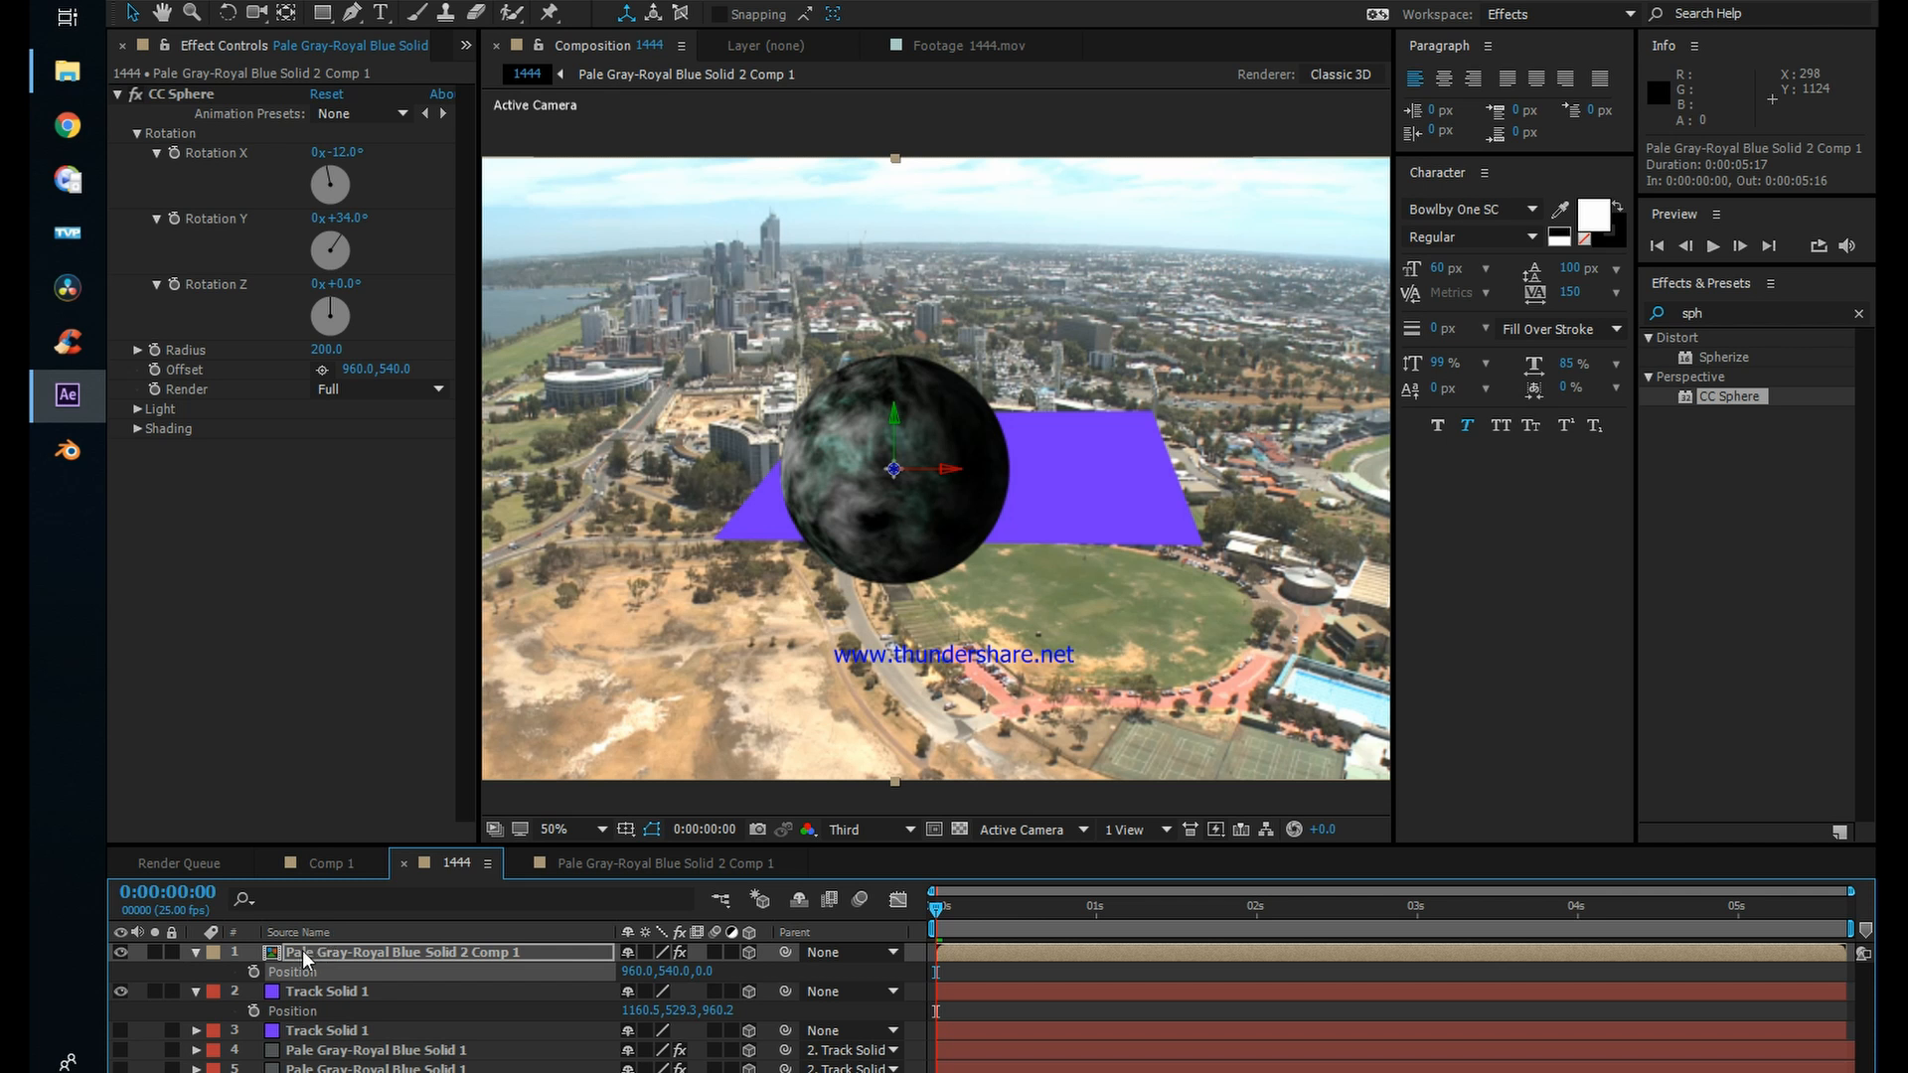
pyautogui.click(302, 951)
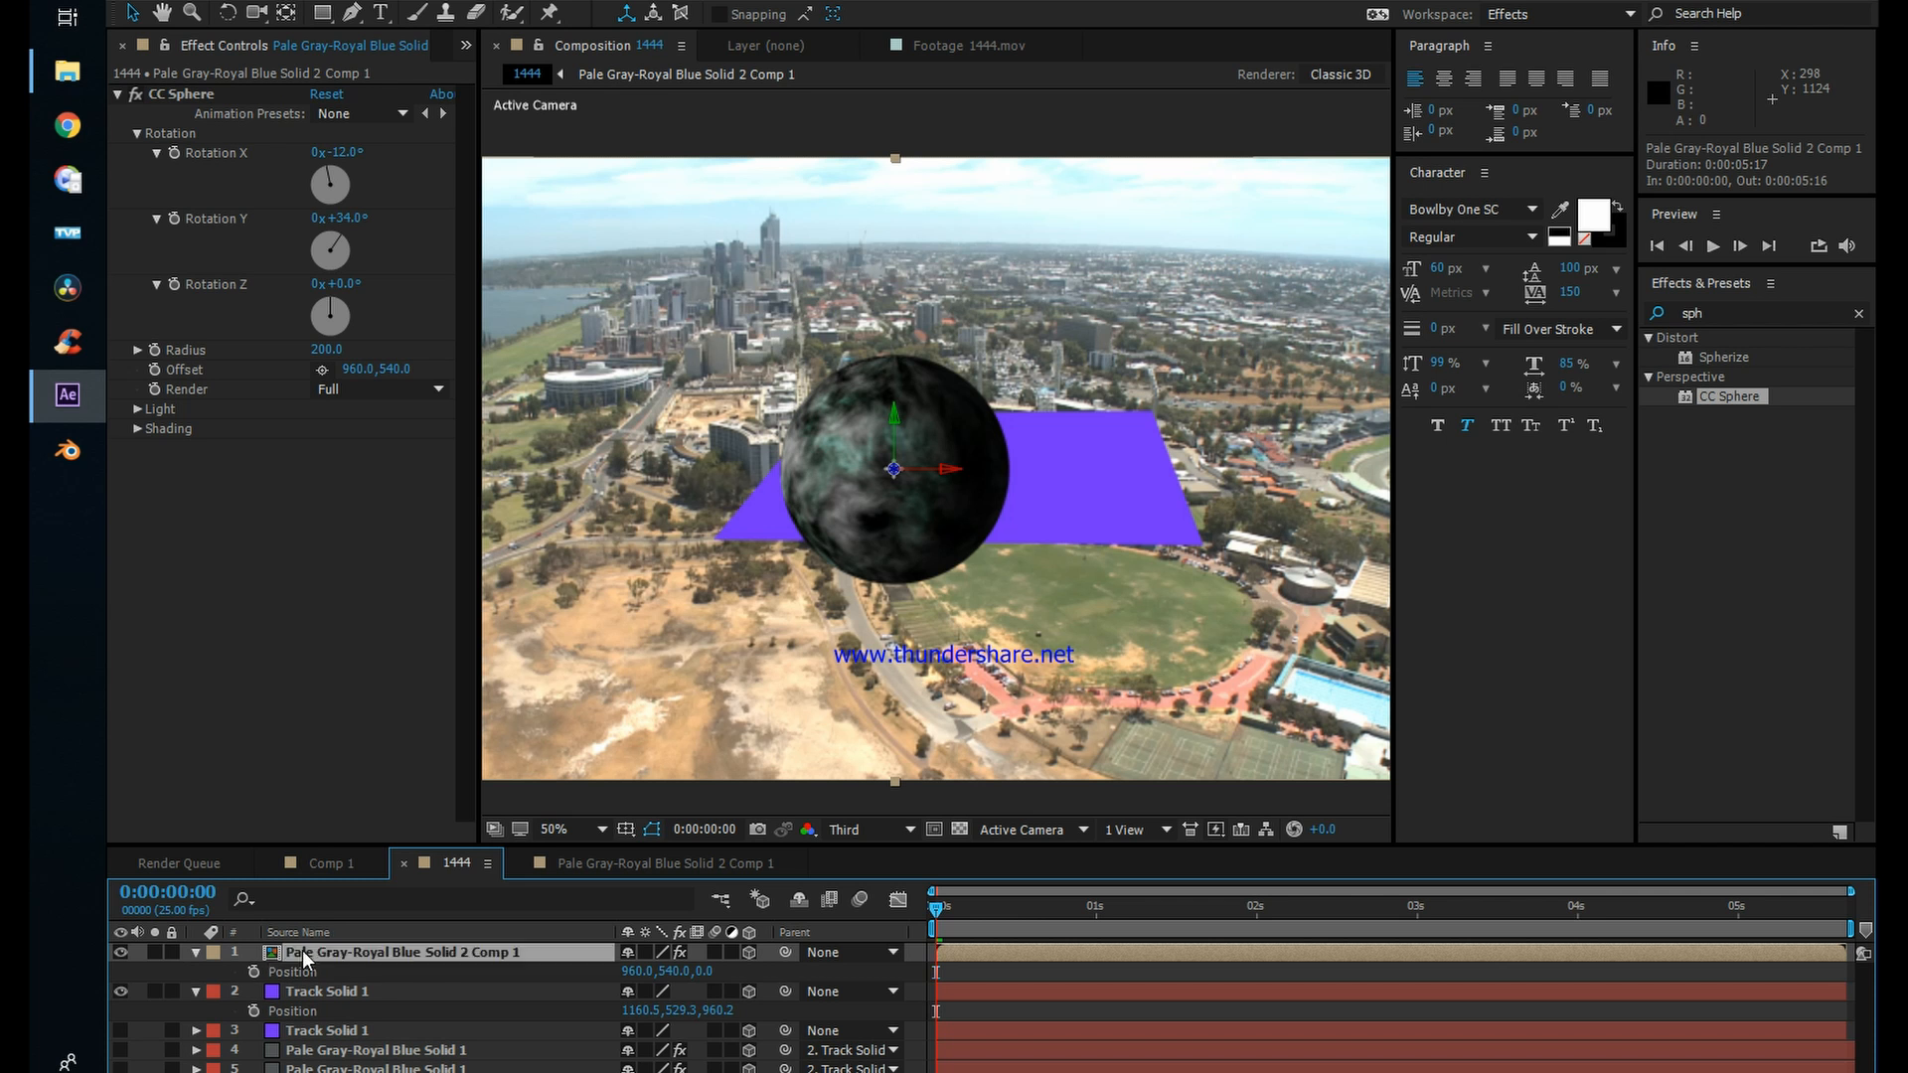
pyautogui.press('Return')
pyautogui.write('eb')
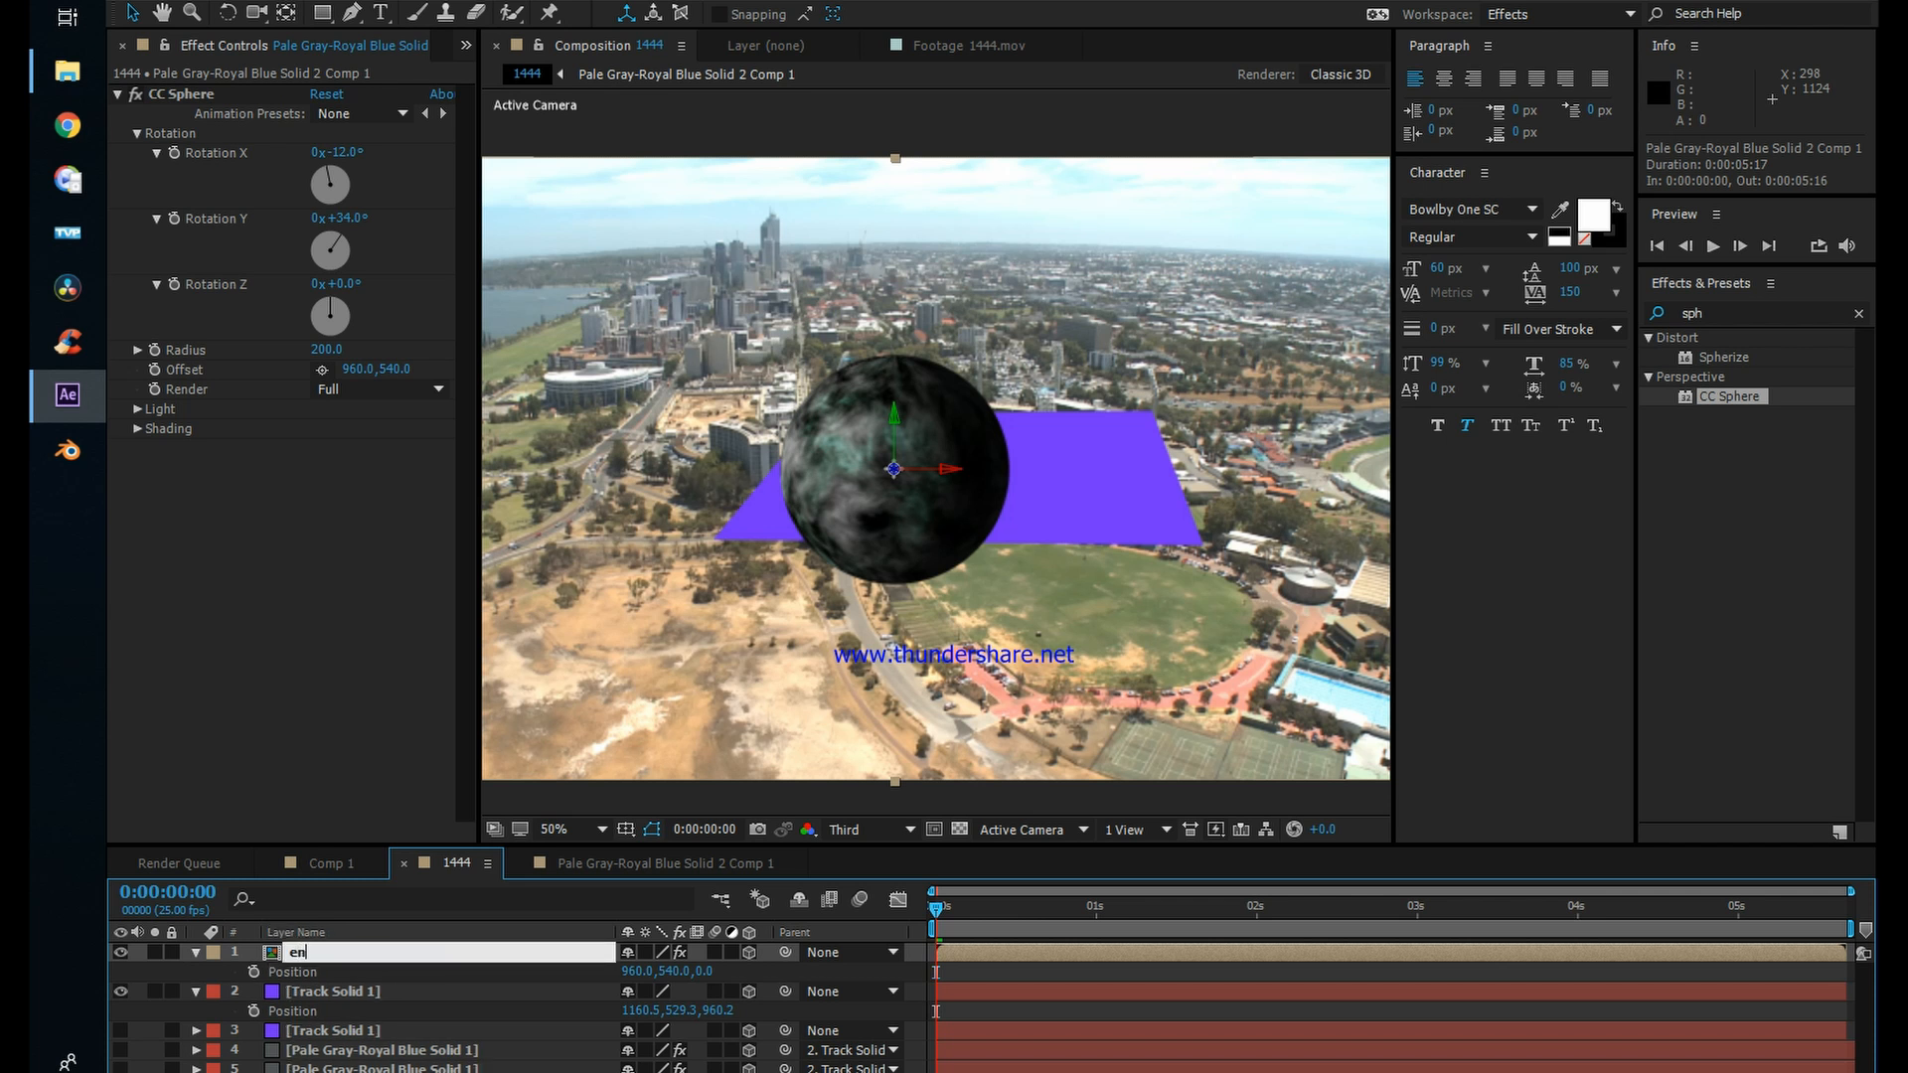
pyautogui.press('Return')
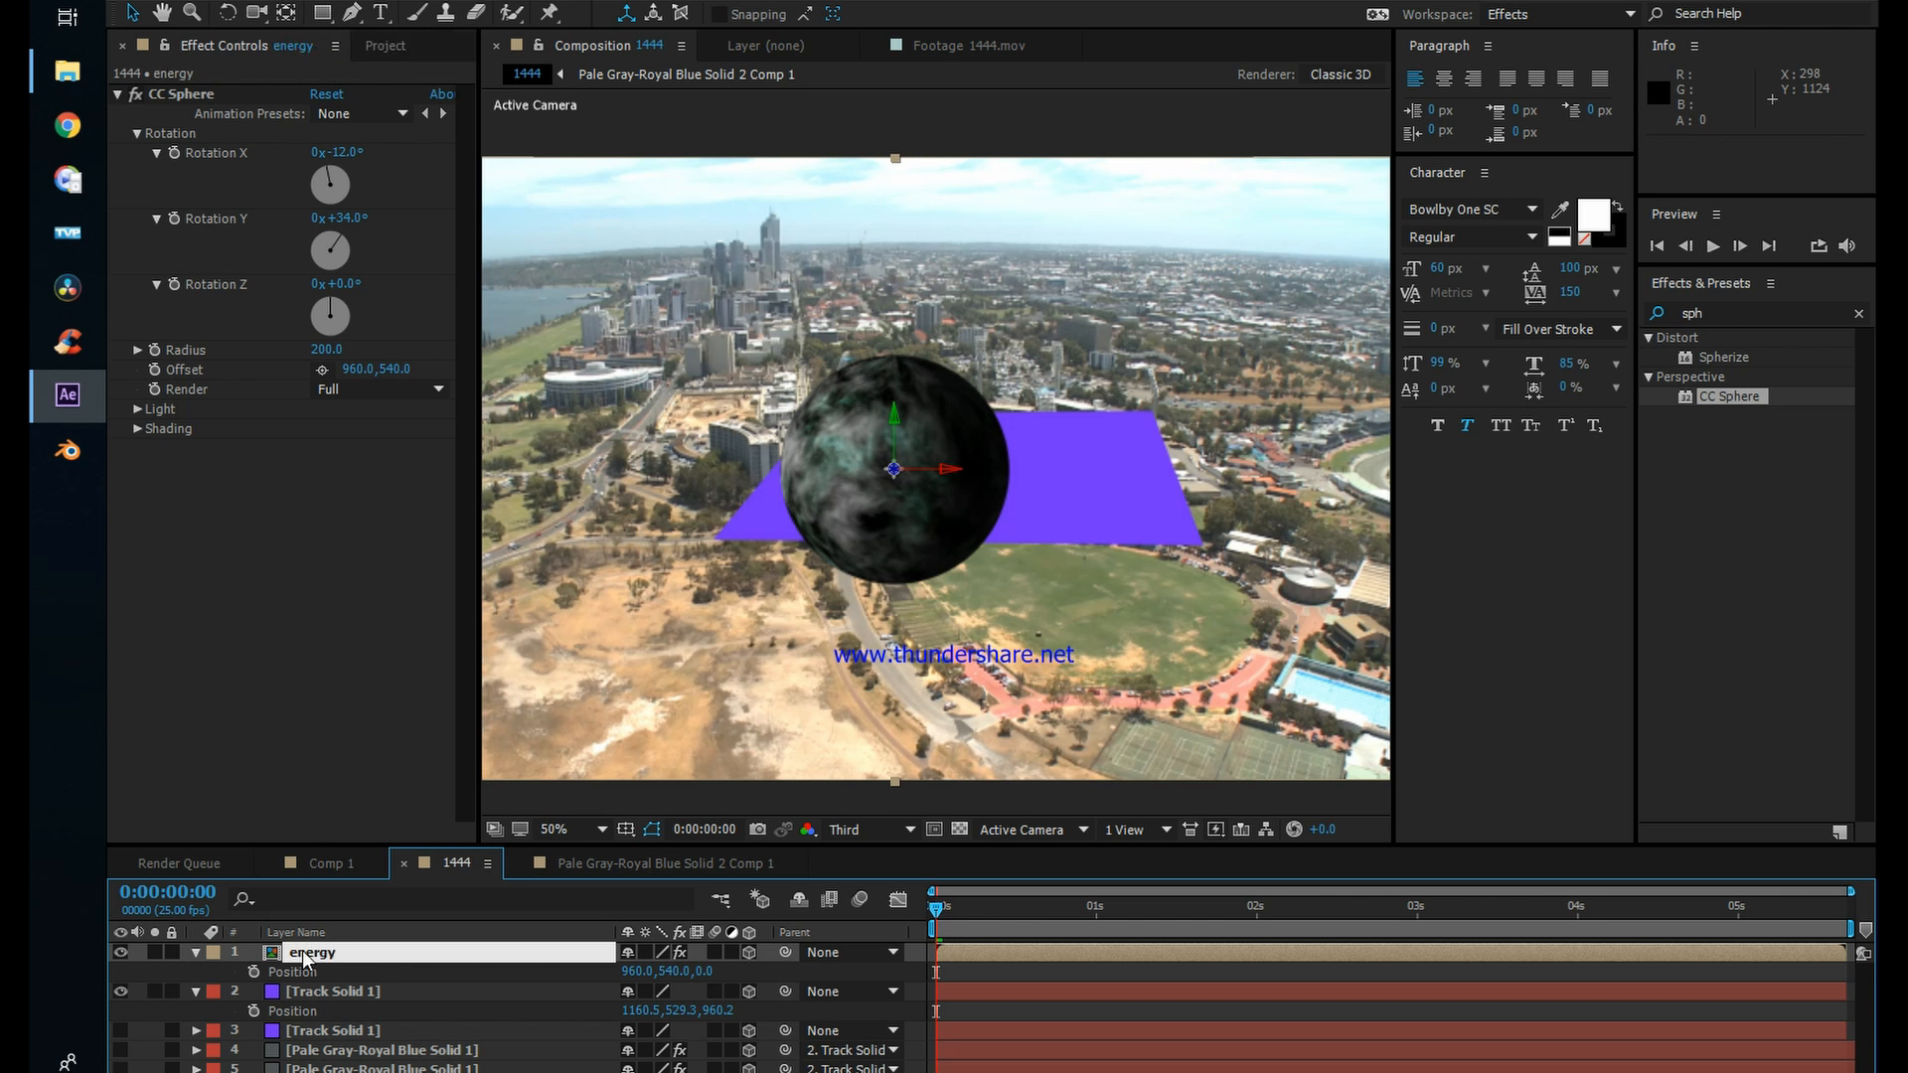
# Step: Paste the track solid's position onto the energy layer, then collapse both layers and hide the track solid
pyautogui.click(304, 974)
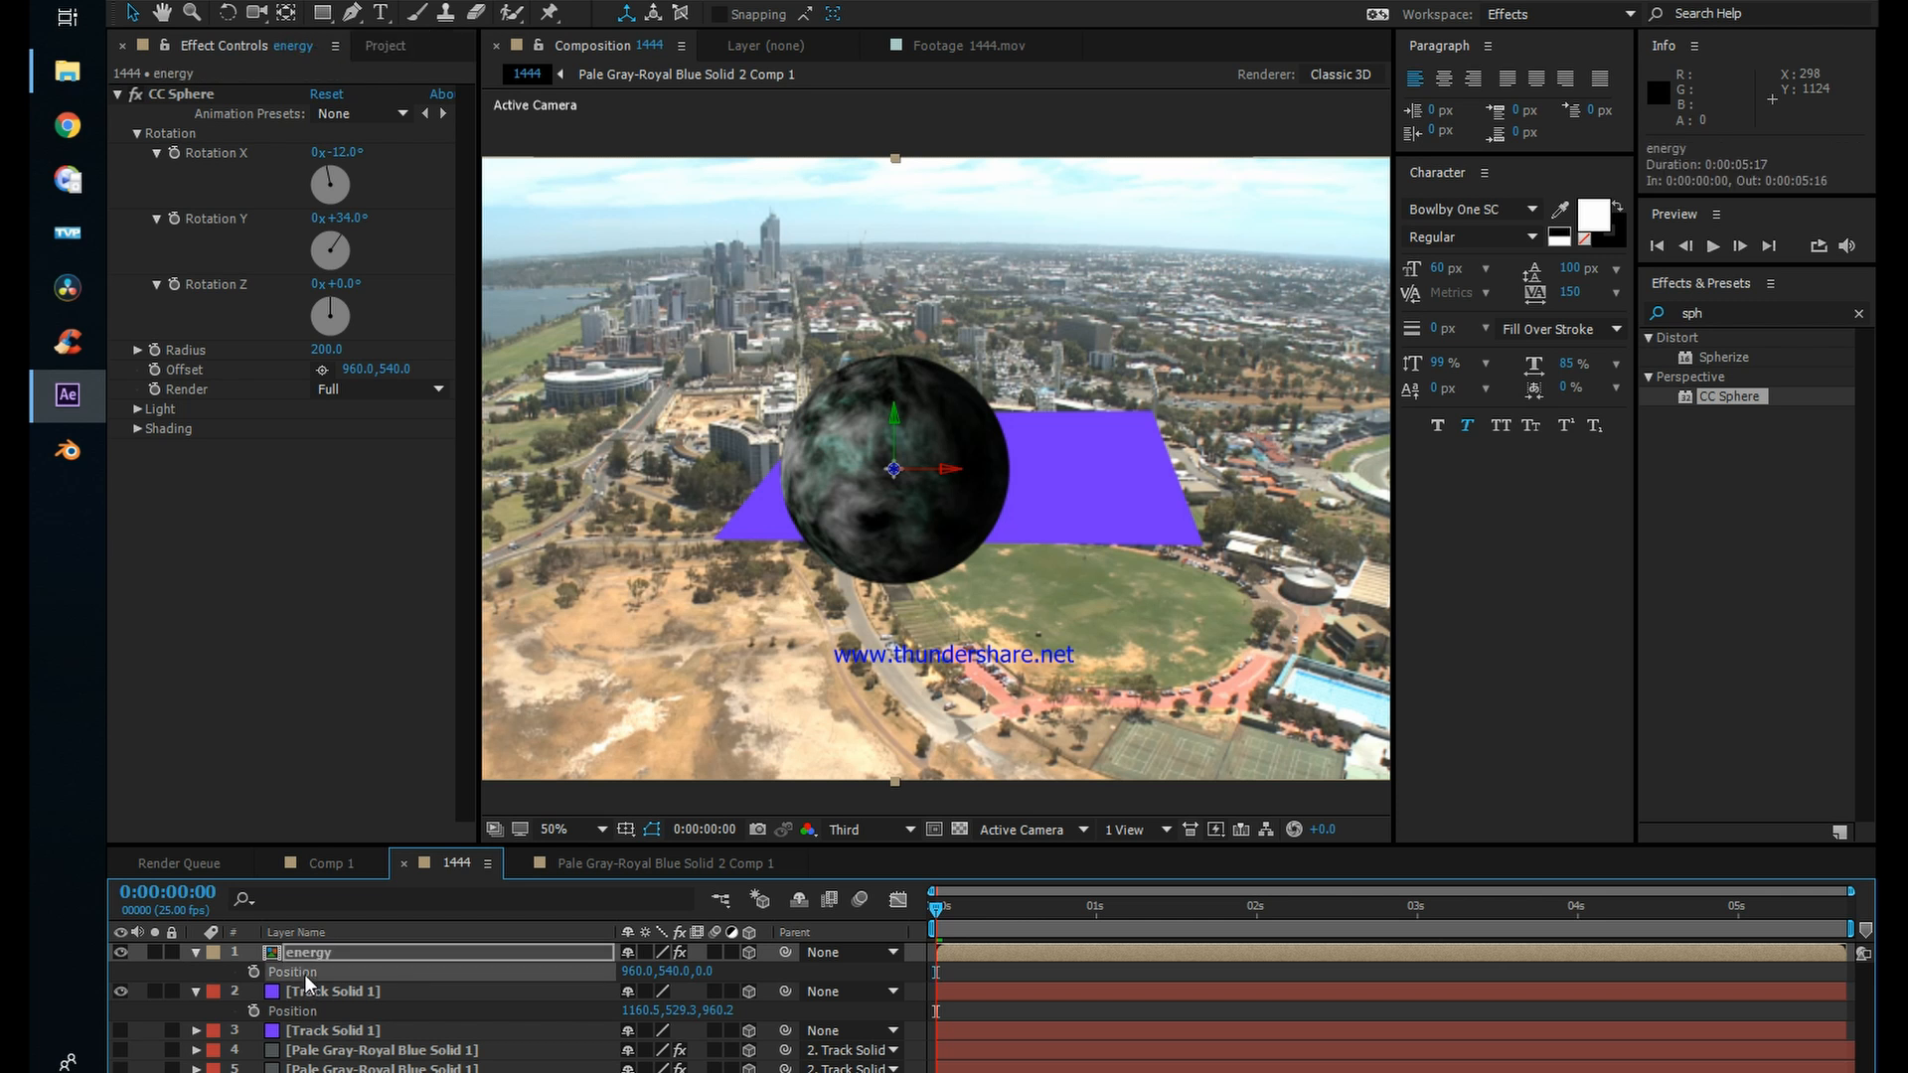
pyautogui.hotkey('ctrl', 'v')
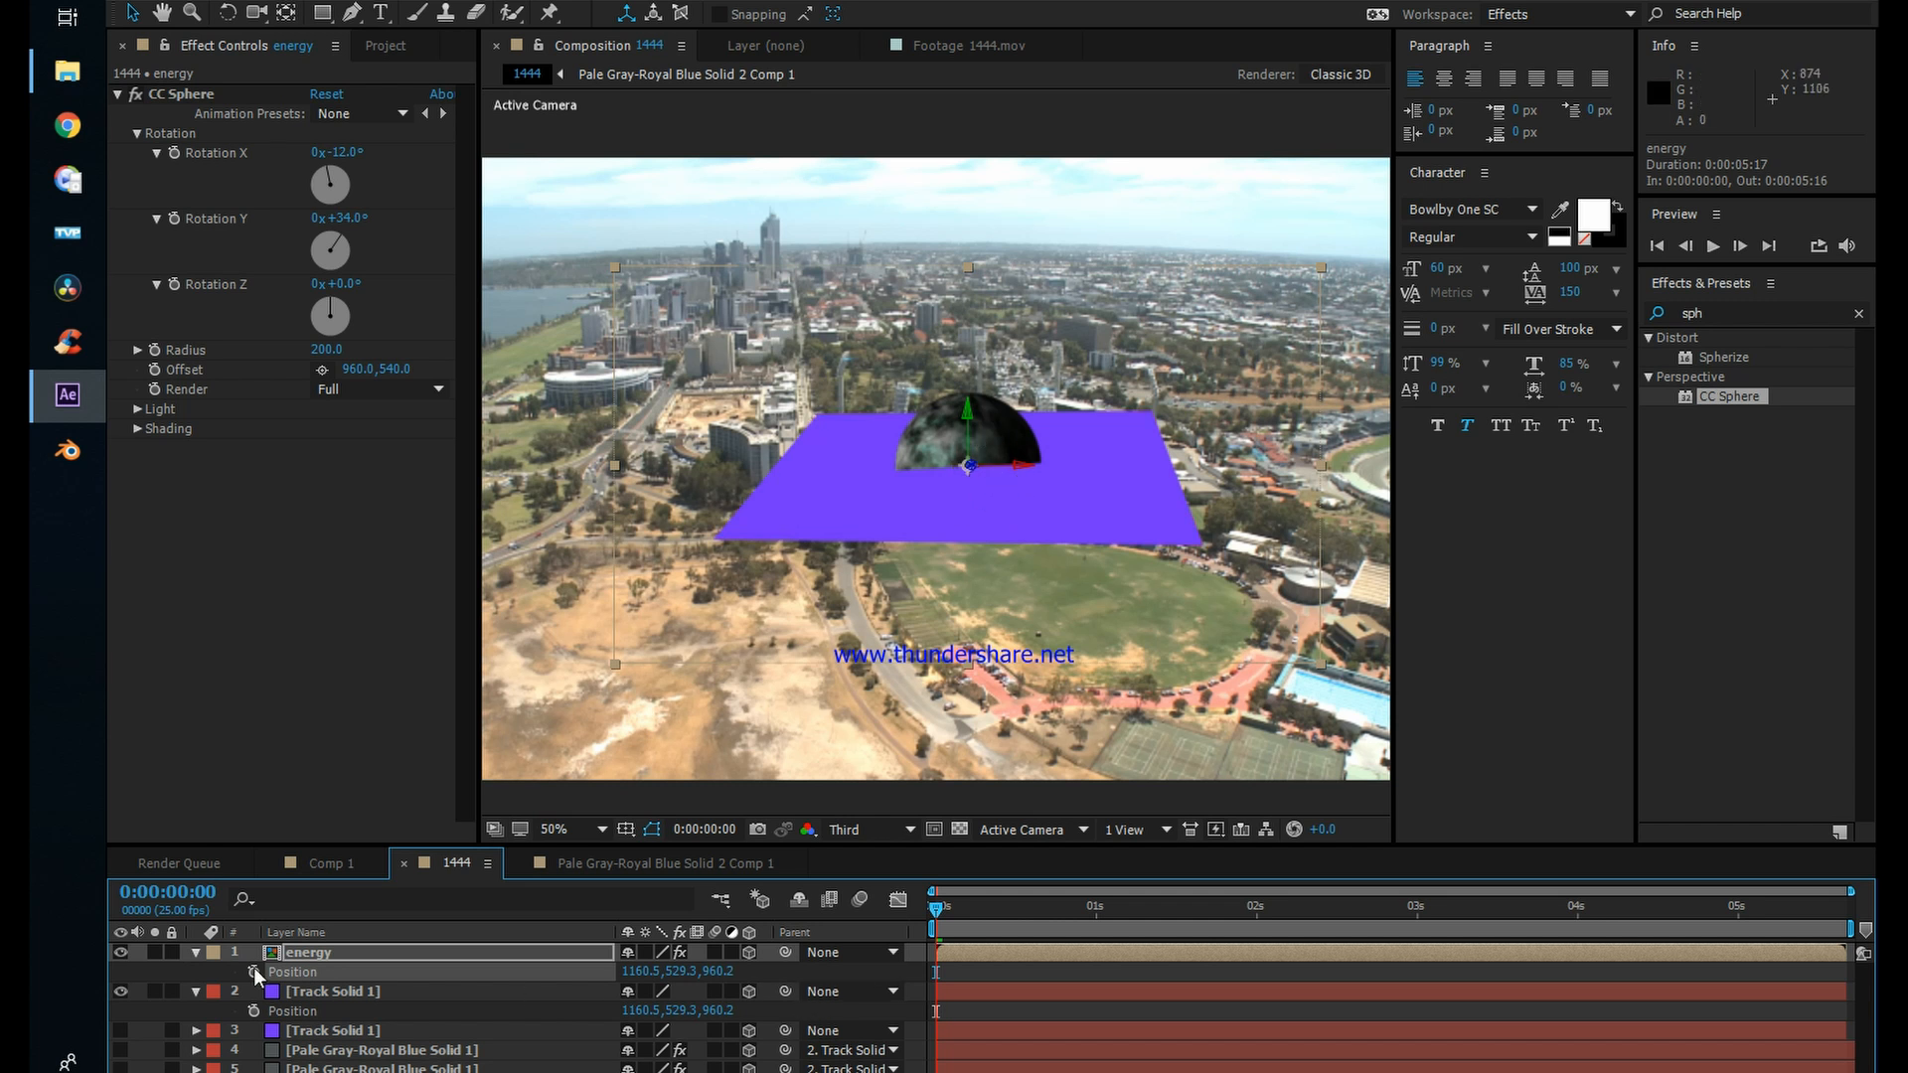
pyautogui.click(197, 951)
pyautogui.click(198, 972)
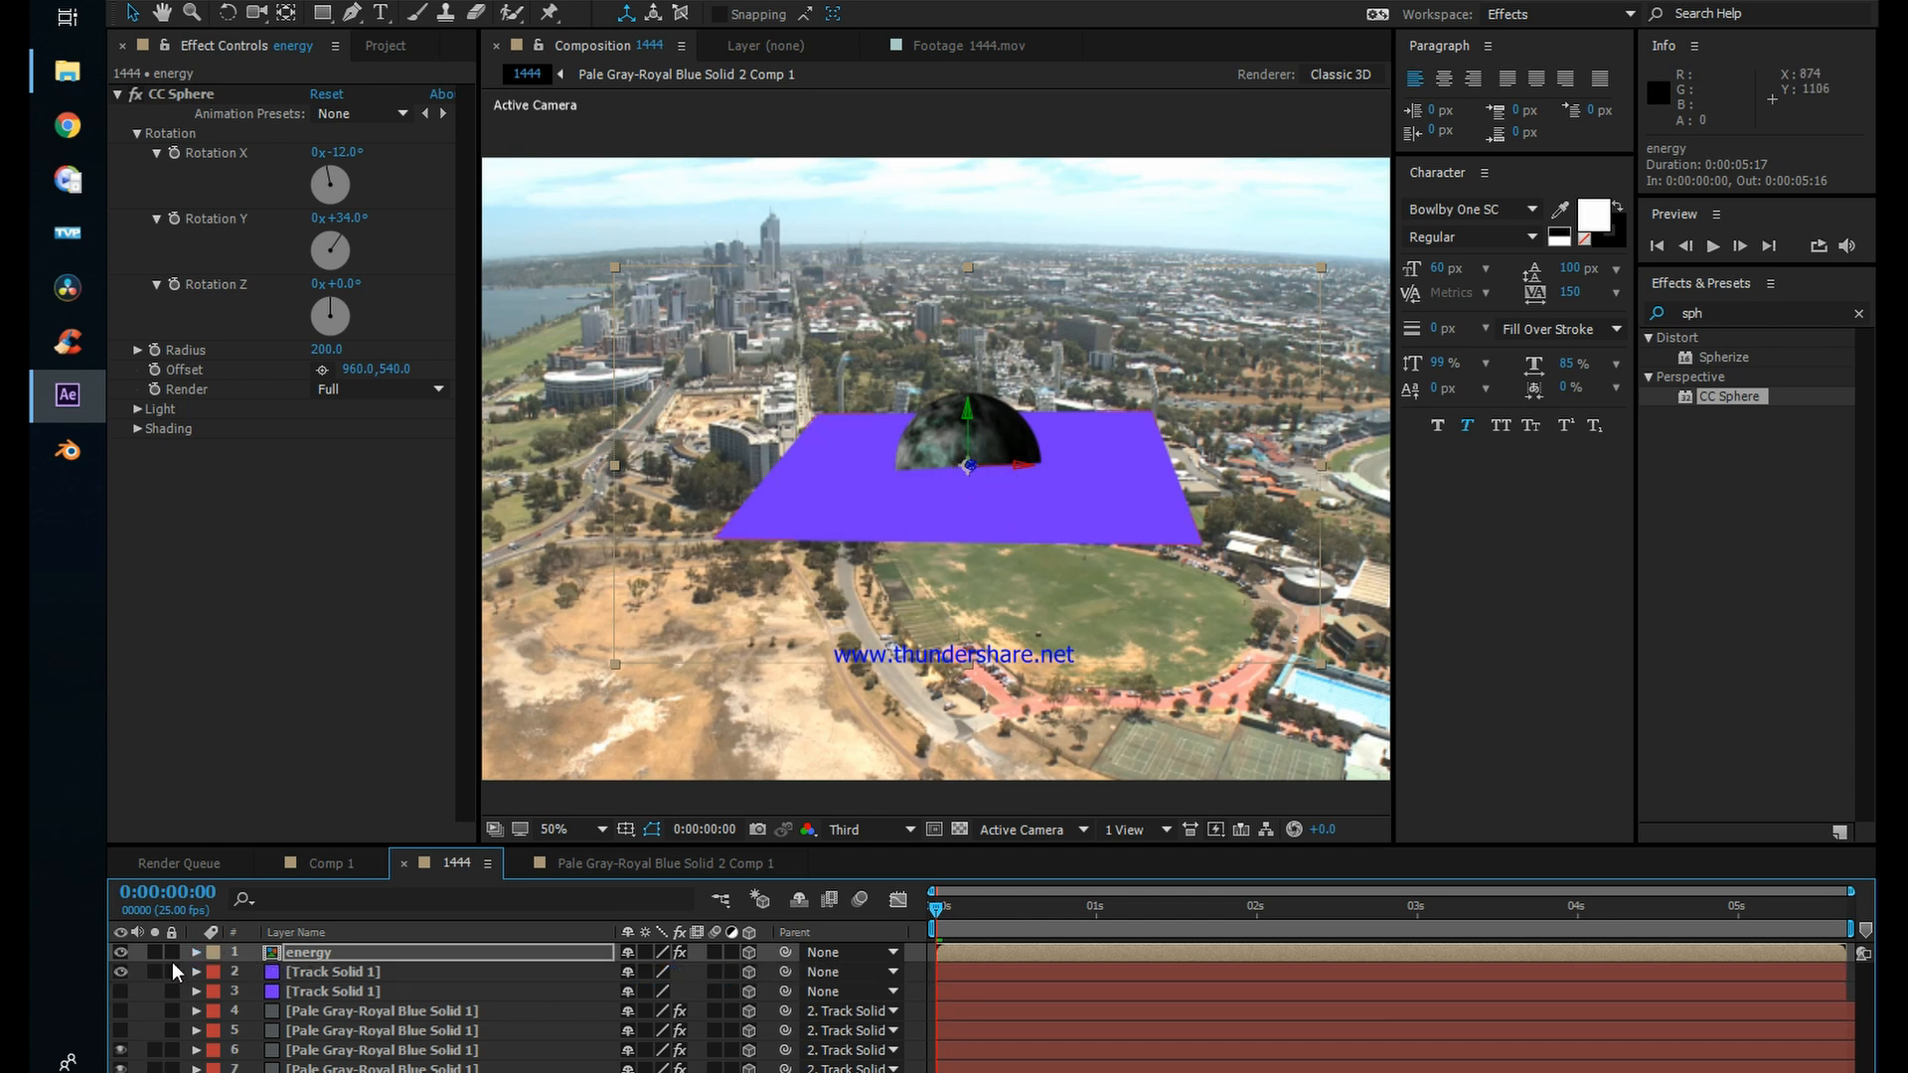
pyautogui.click(122, 970)
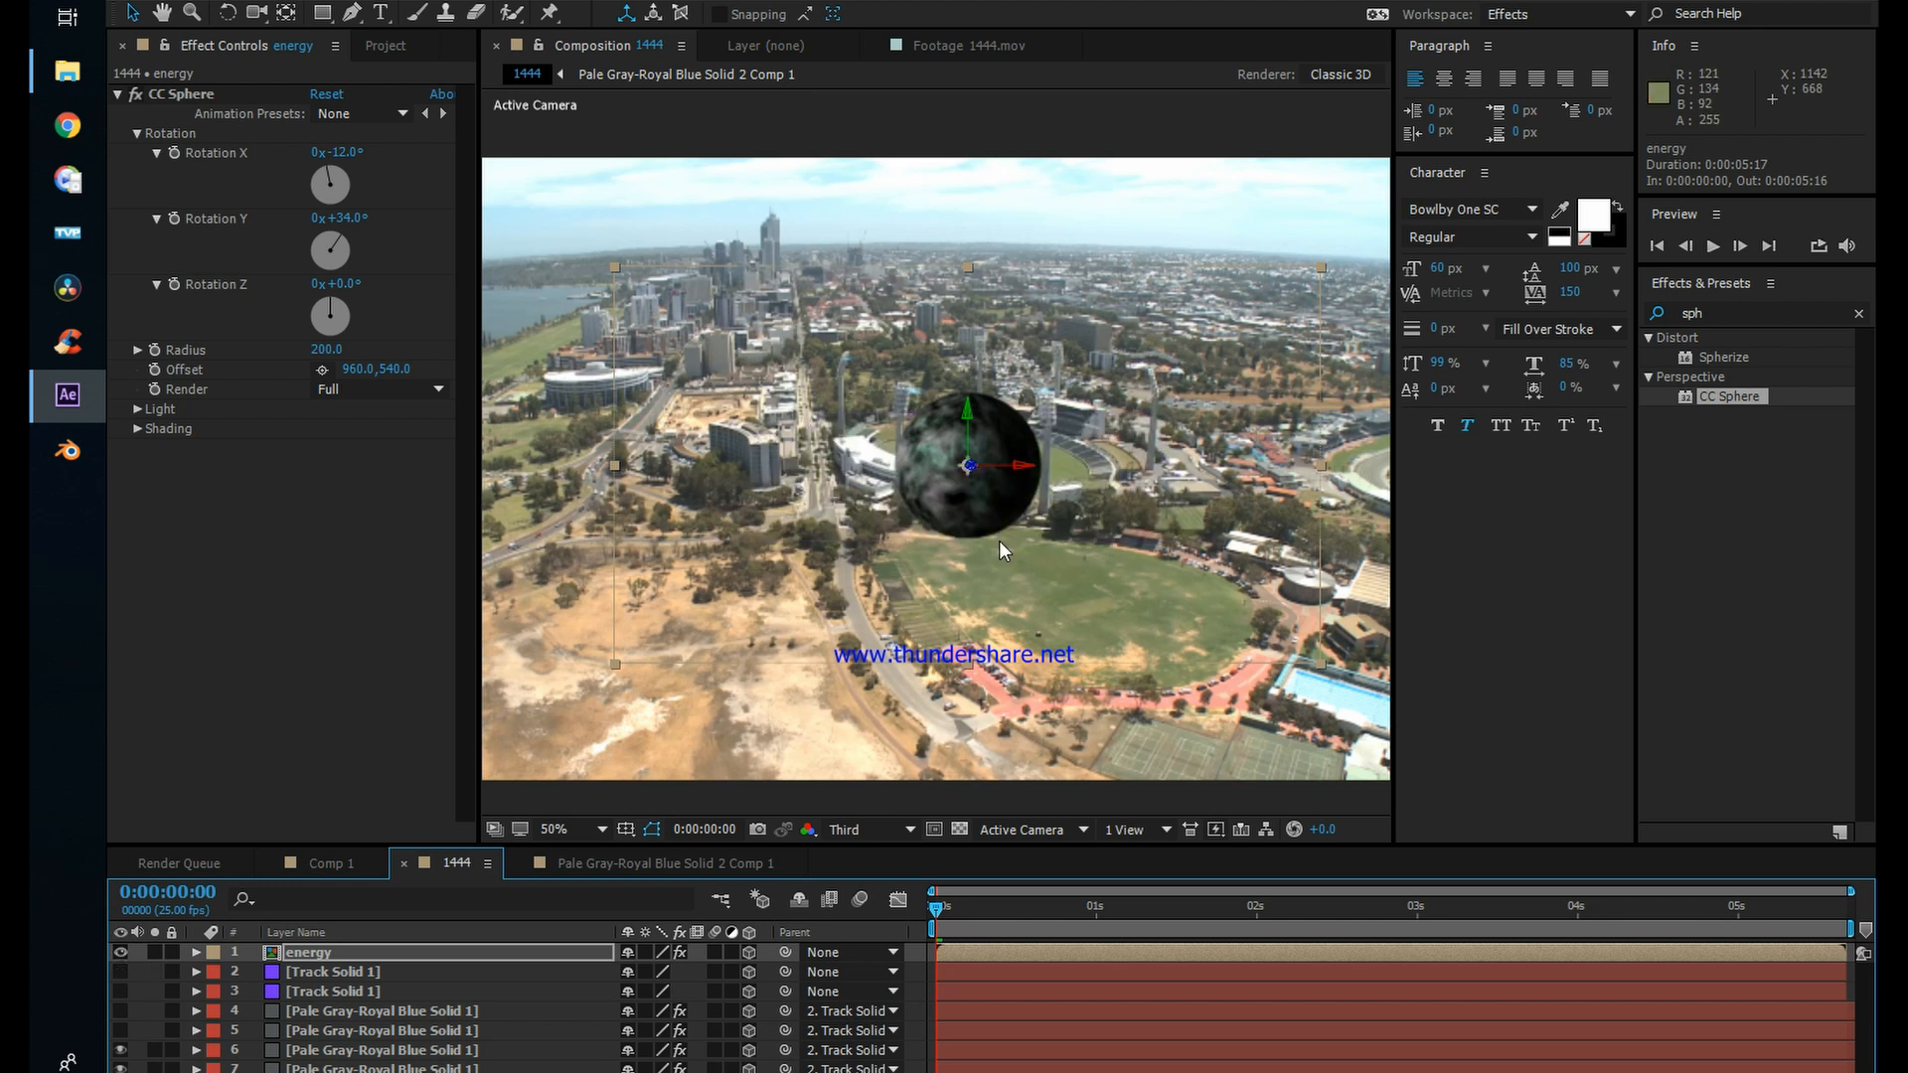
# Step: Preview the tracked energy sphere over the footage, return to the start and select the energy layer
pyautogui.press('space')
pyautogui.moveTo(990, 902); pyautogui.dragTo(925, 910)
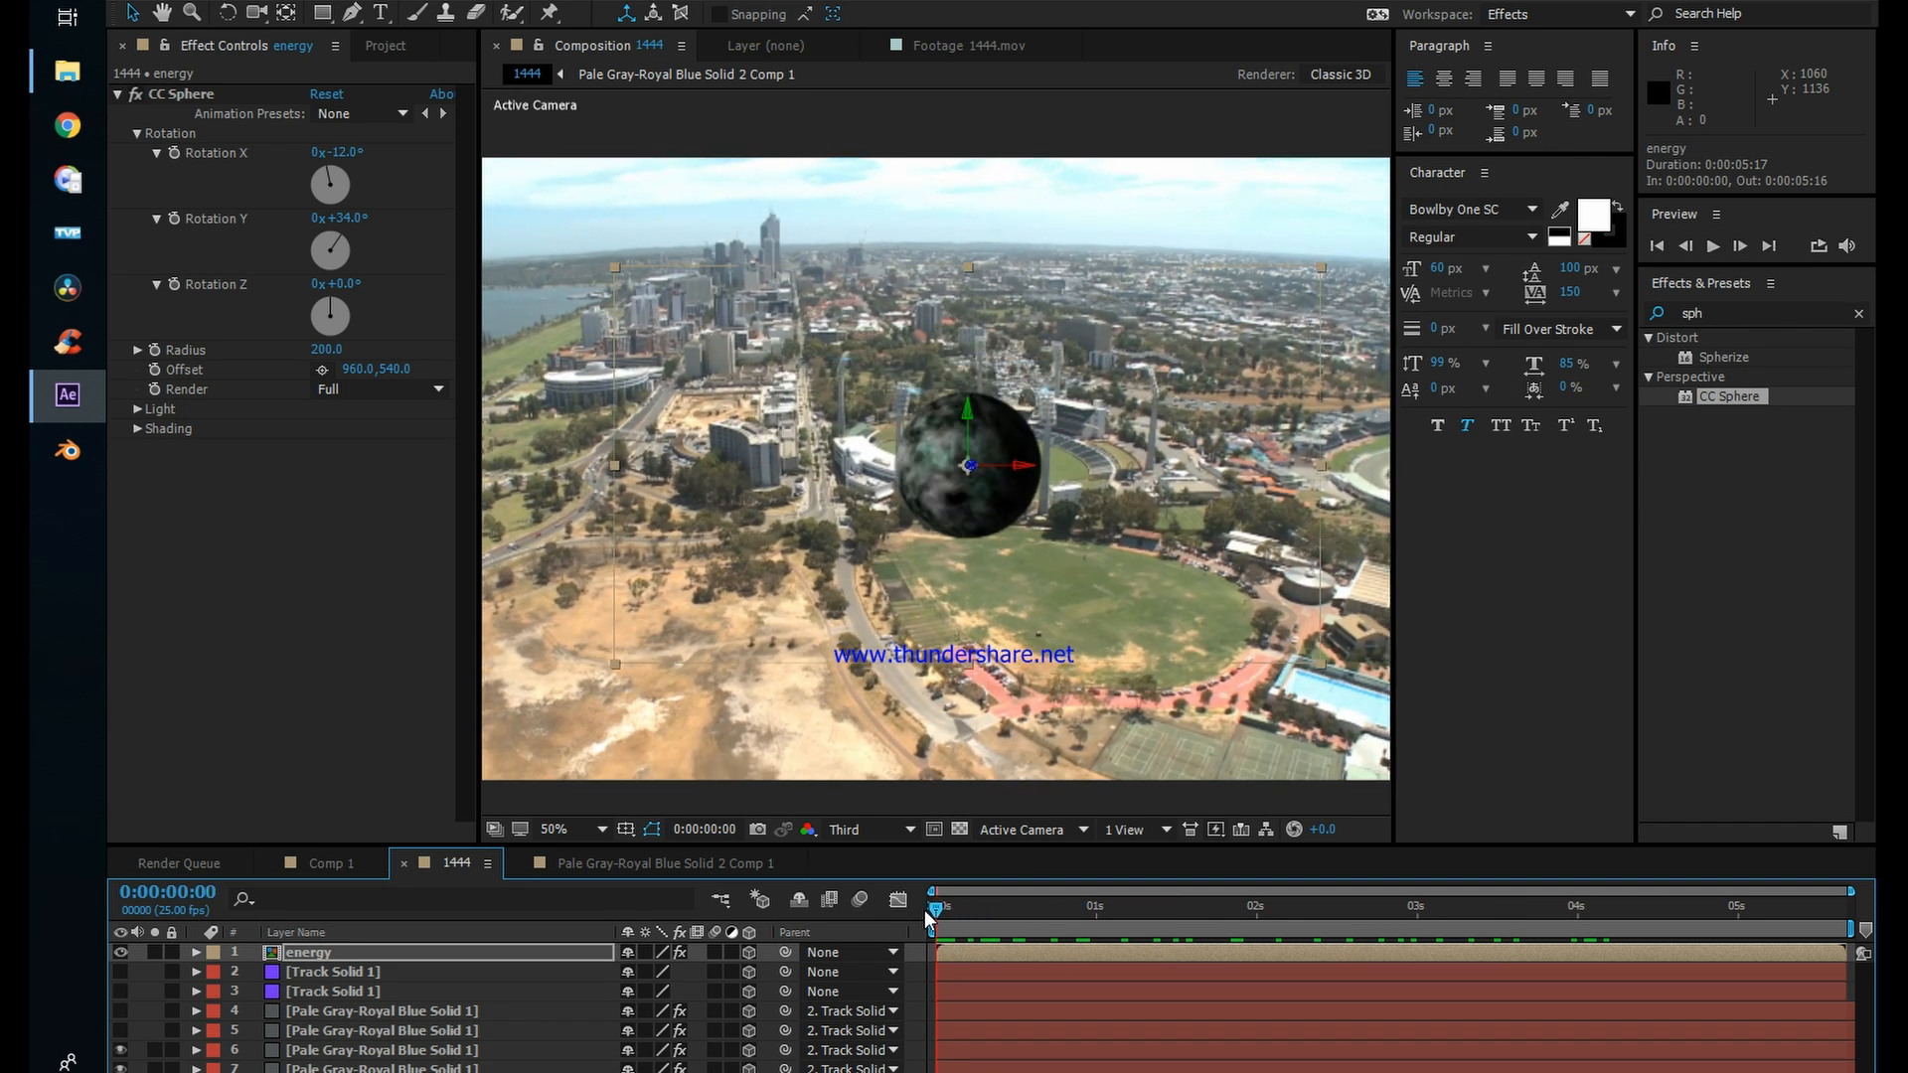
pyautogui.click(386, 947)
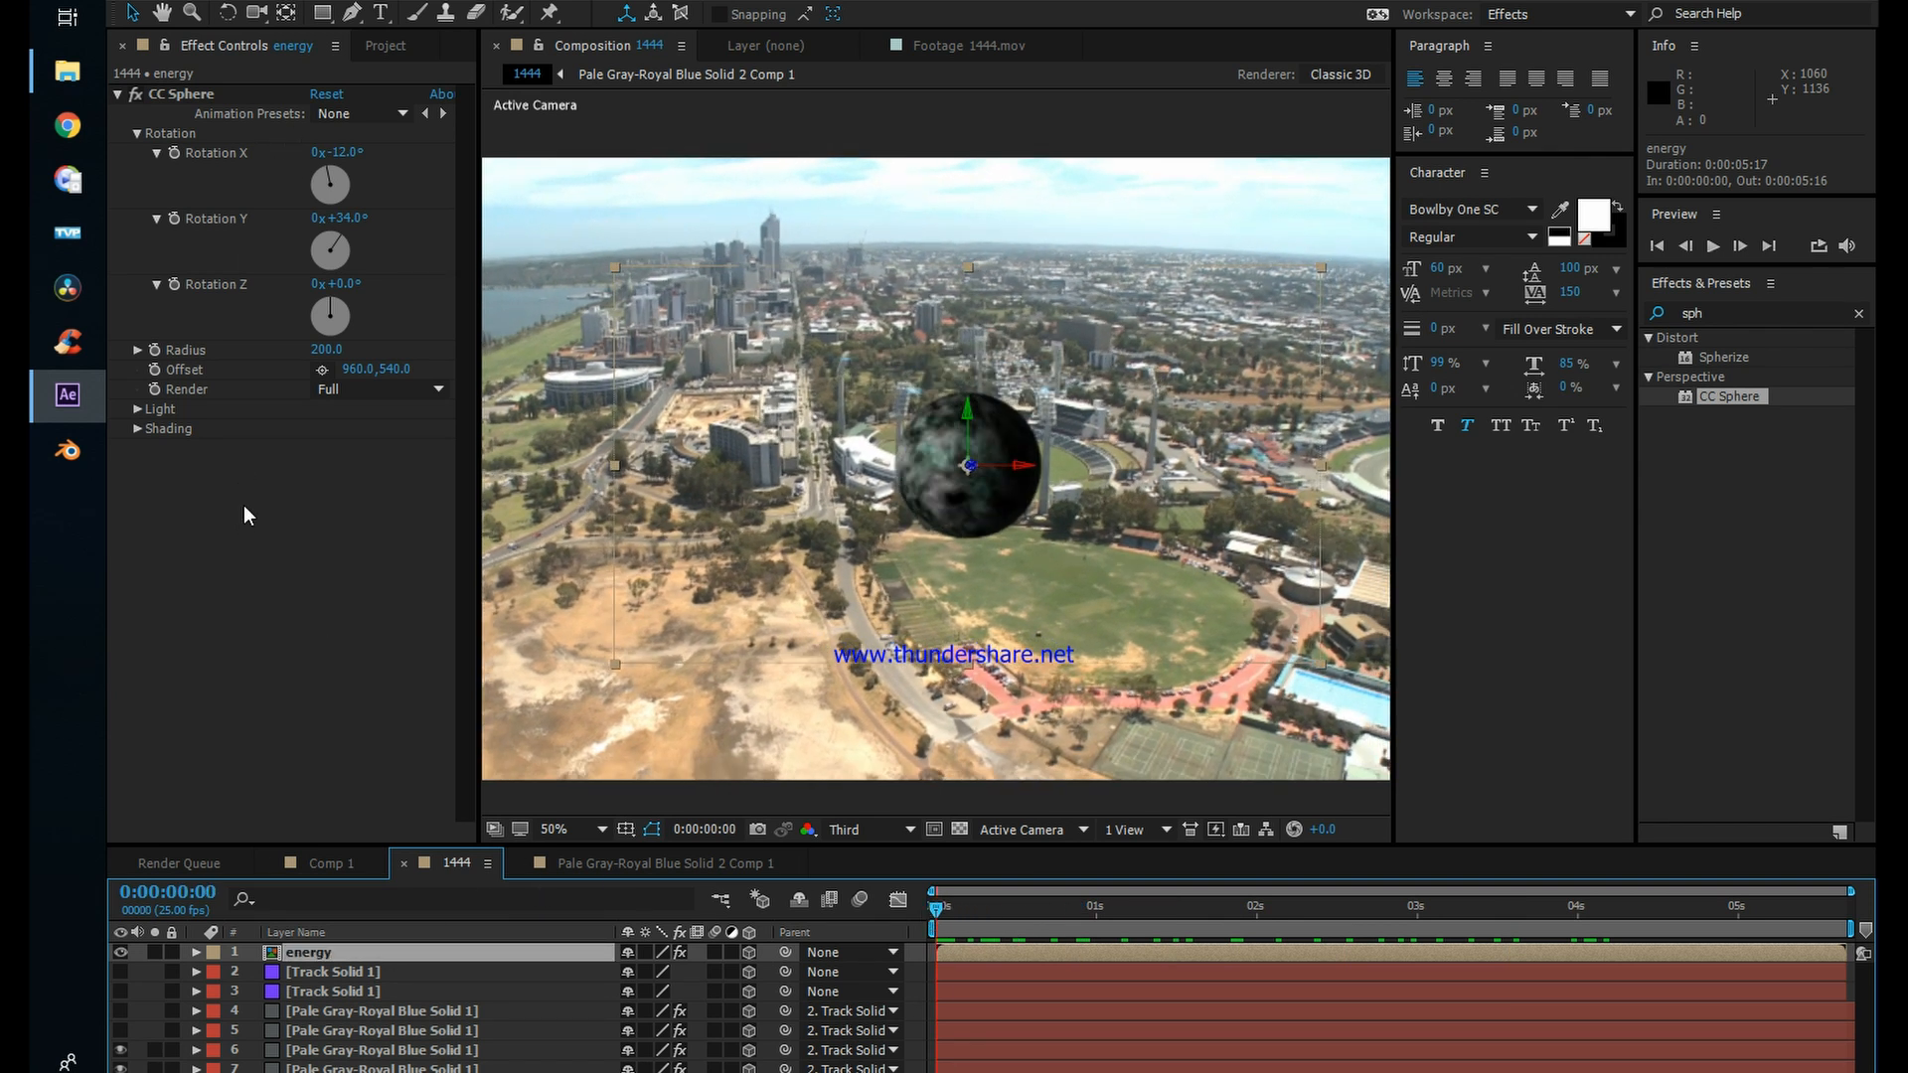
# Step: Apply the Transform effect to the energy layer below CC Sphere and reduce its scale to 45
pyautogui.click(1735, 313)
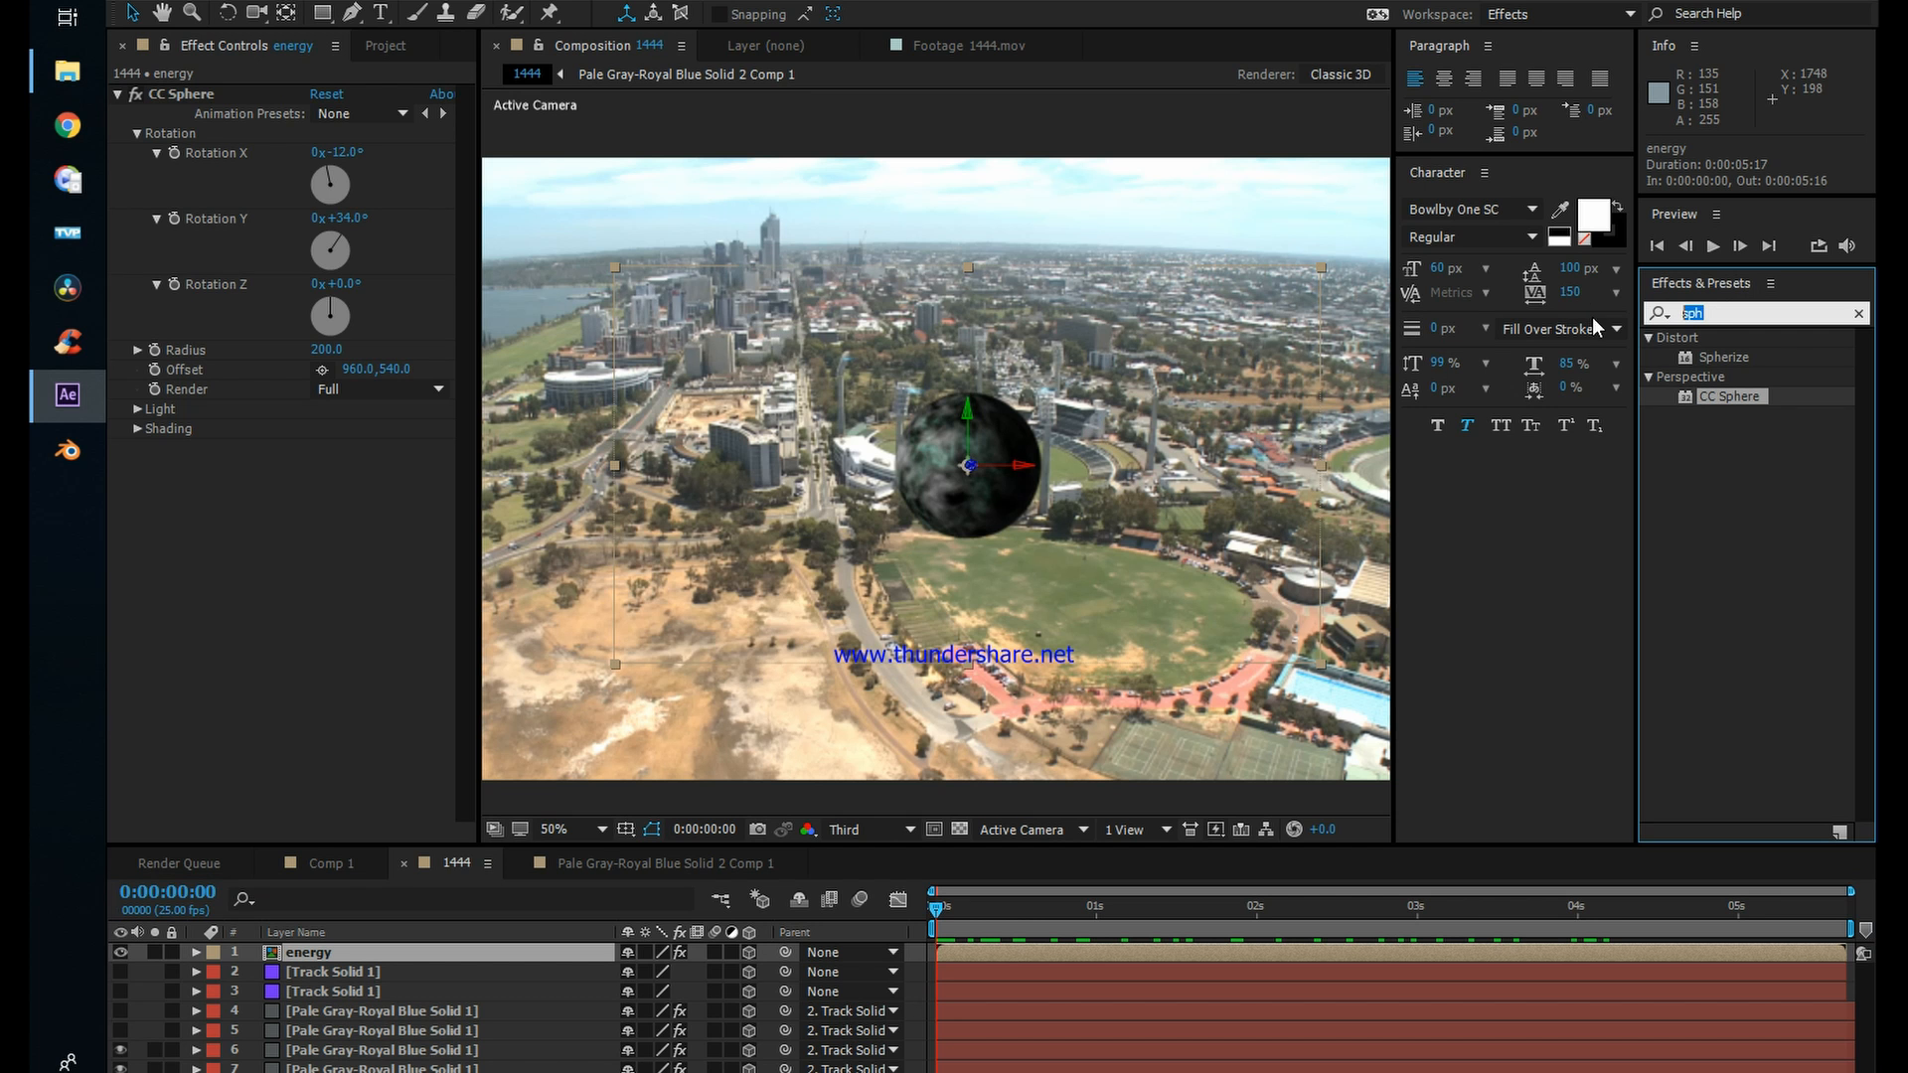
pyautogui.write('trans')
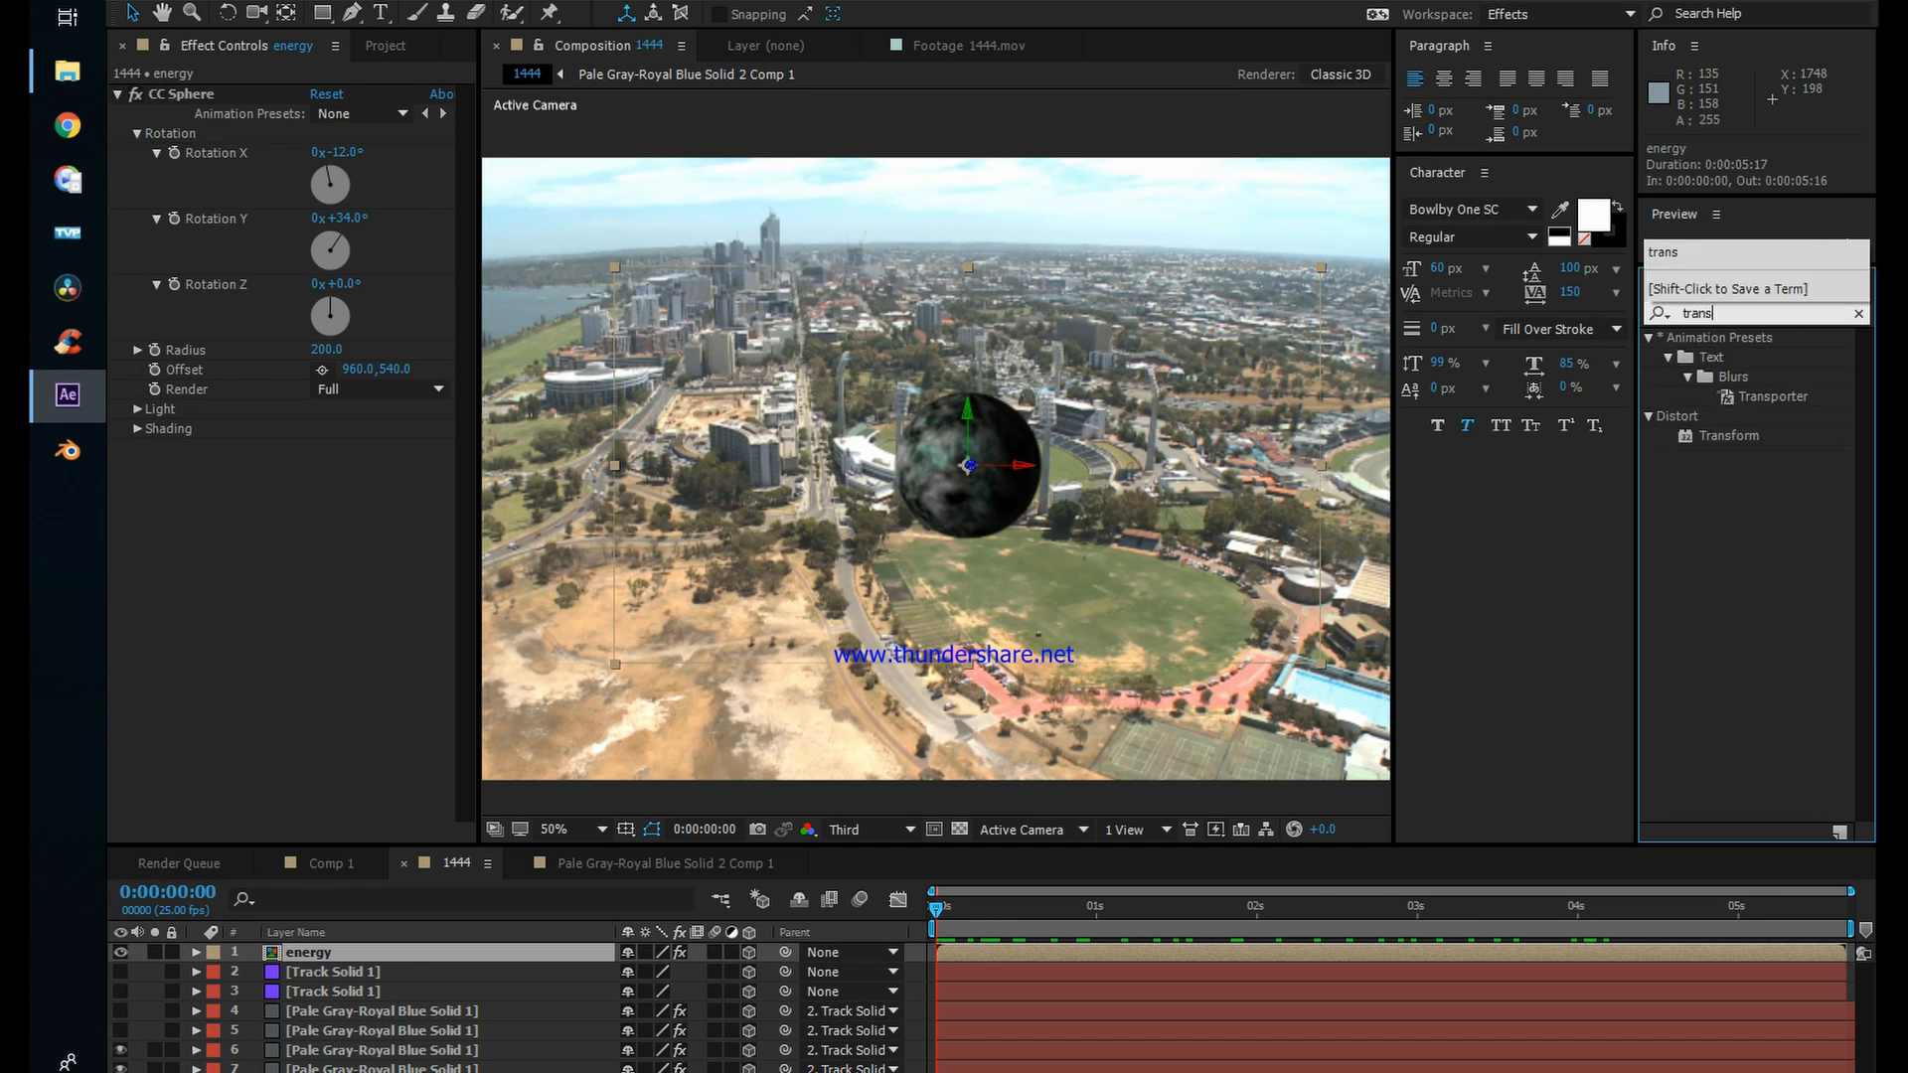
pyautogui.moveTo(1696, 435); pyautogui.dragTo(284, 561)
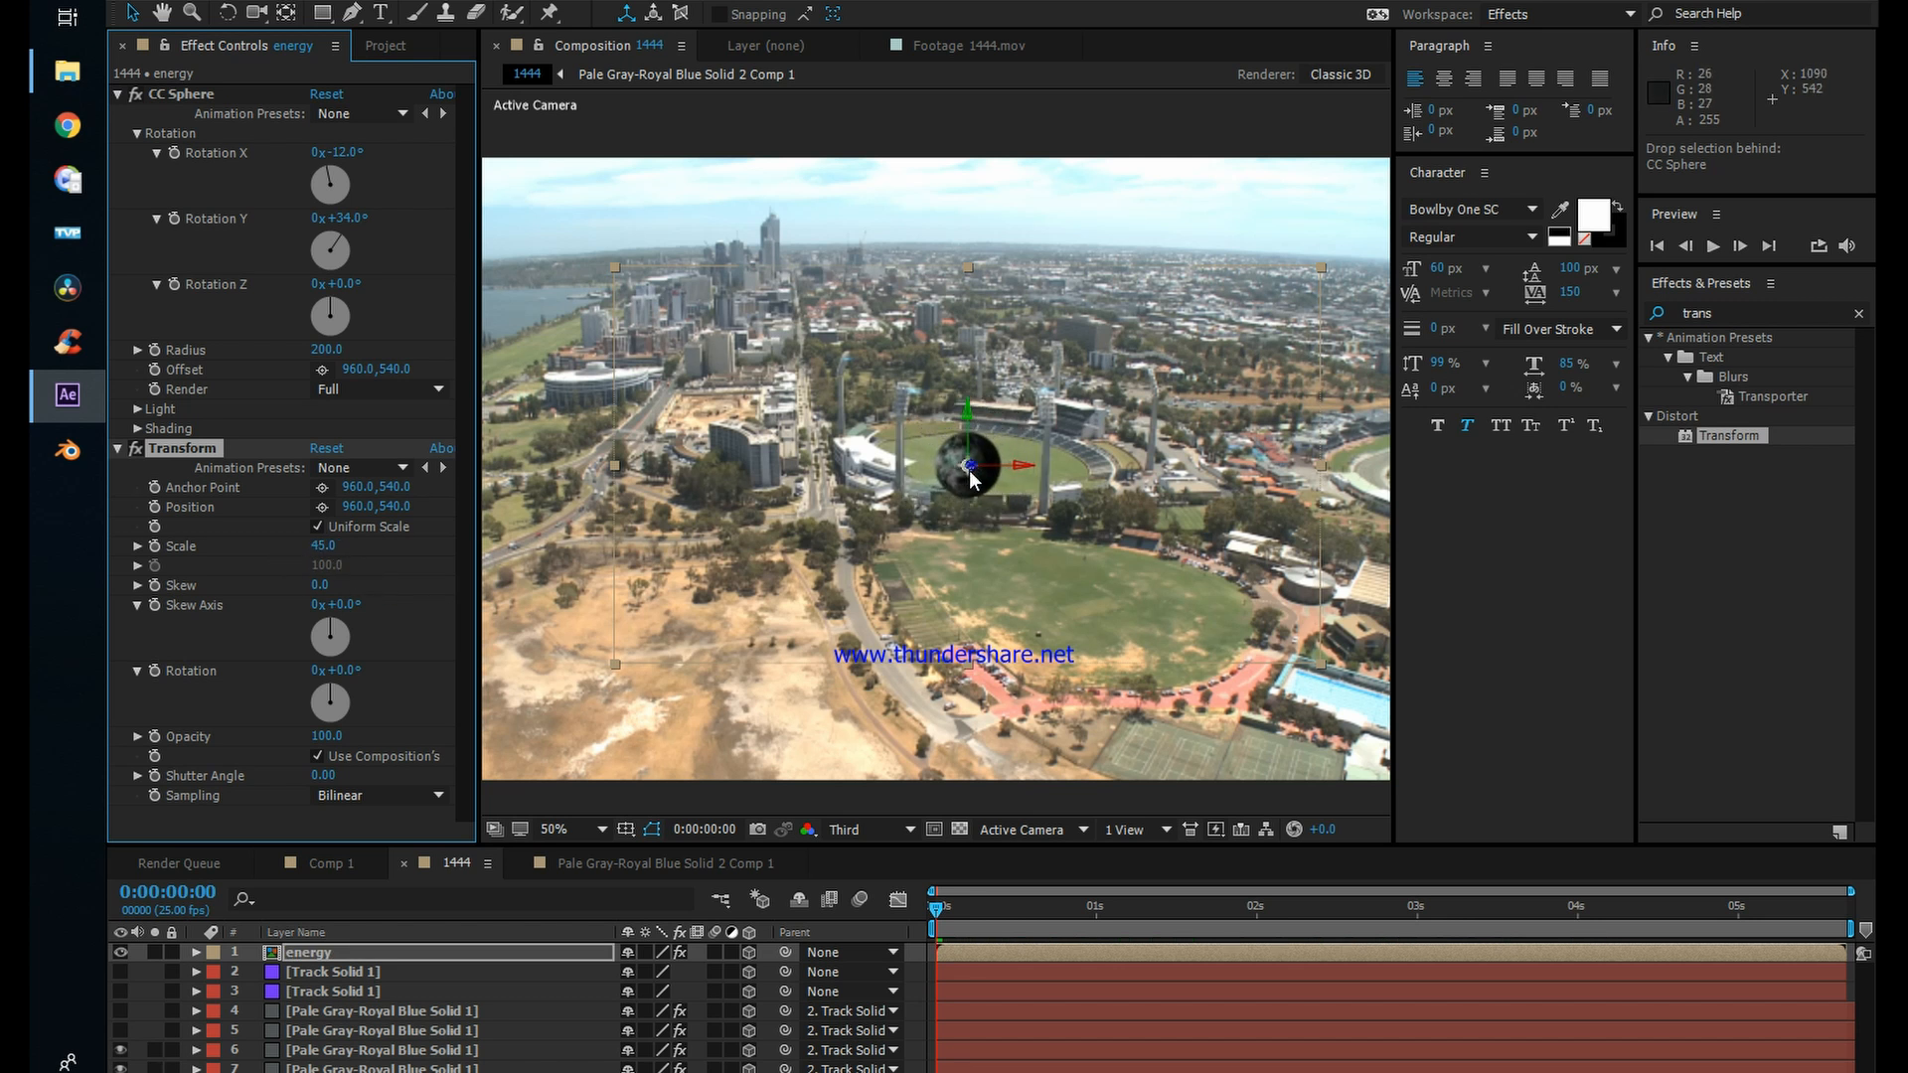
# Step: Raise the energy sphere above the stadium to position 1173.1, 395.1, 960.2 and set its Transform scale to 78
pyautogui.moveTo(964, 407); pyautogui.dragTo(970, 369)
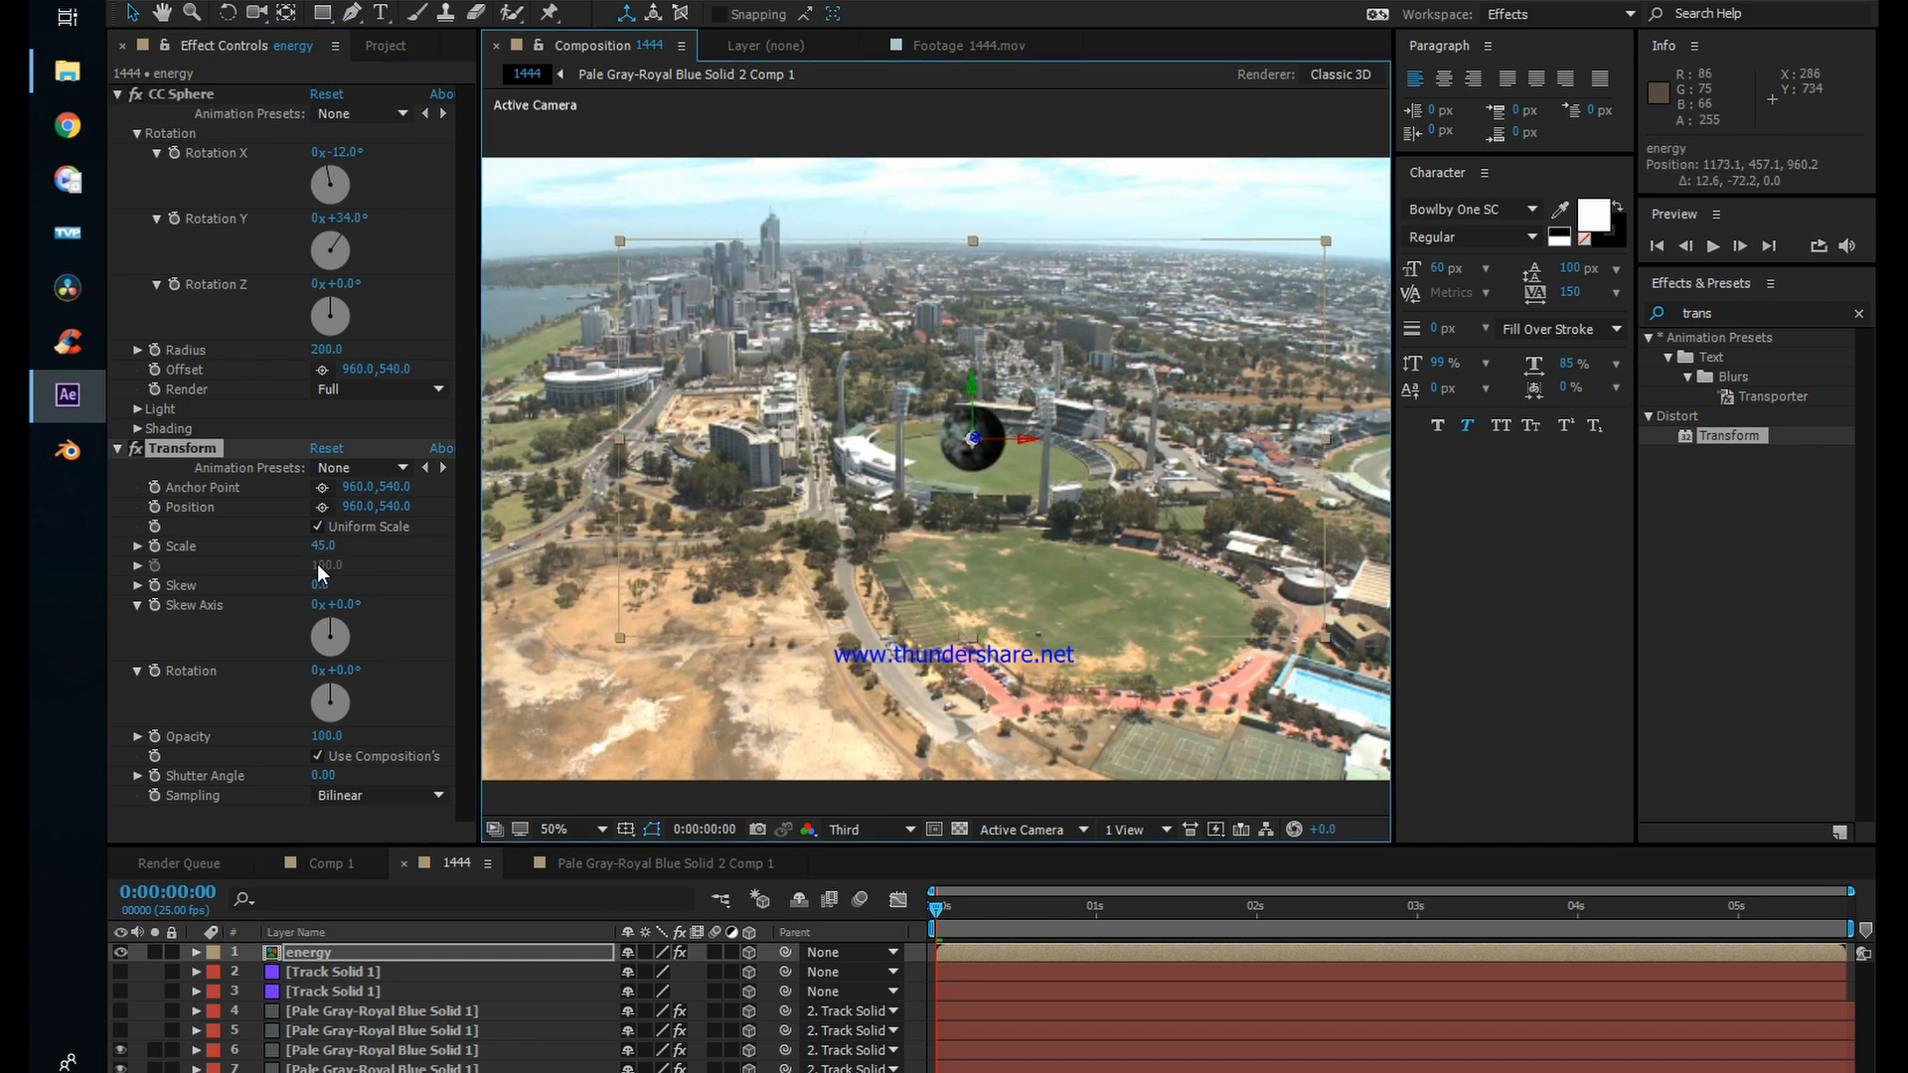
pyautogui.moveTo(323, 546); pyautogui.dragTo(360, 542)
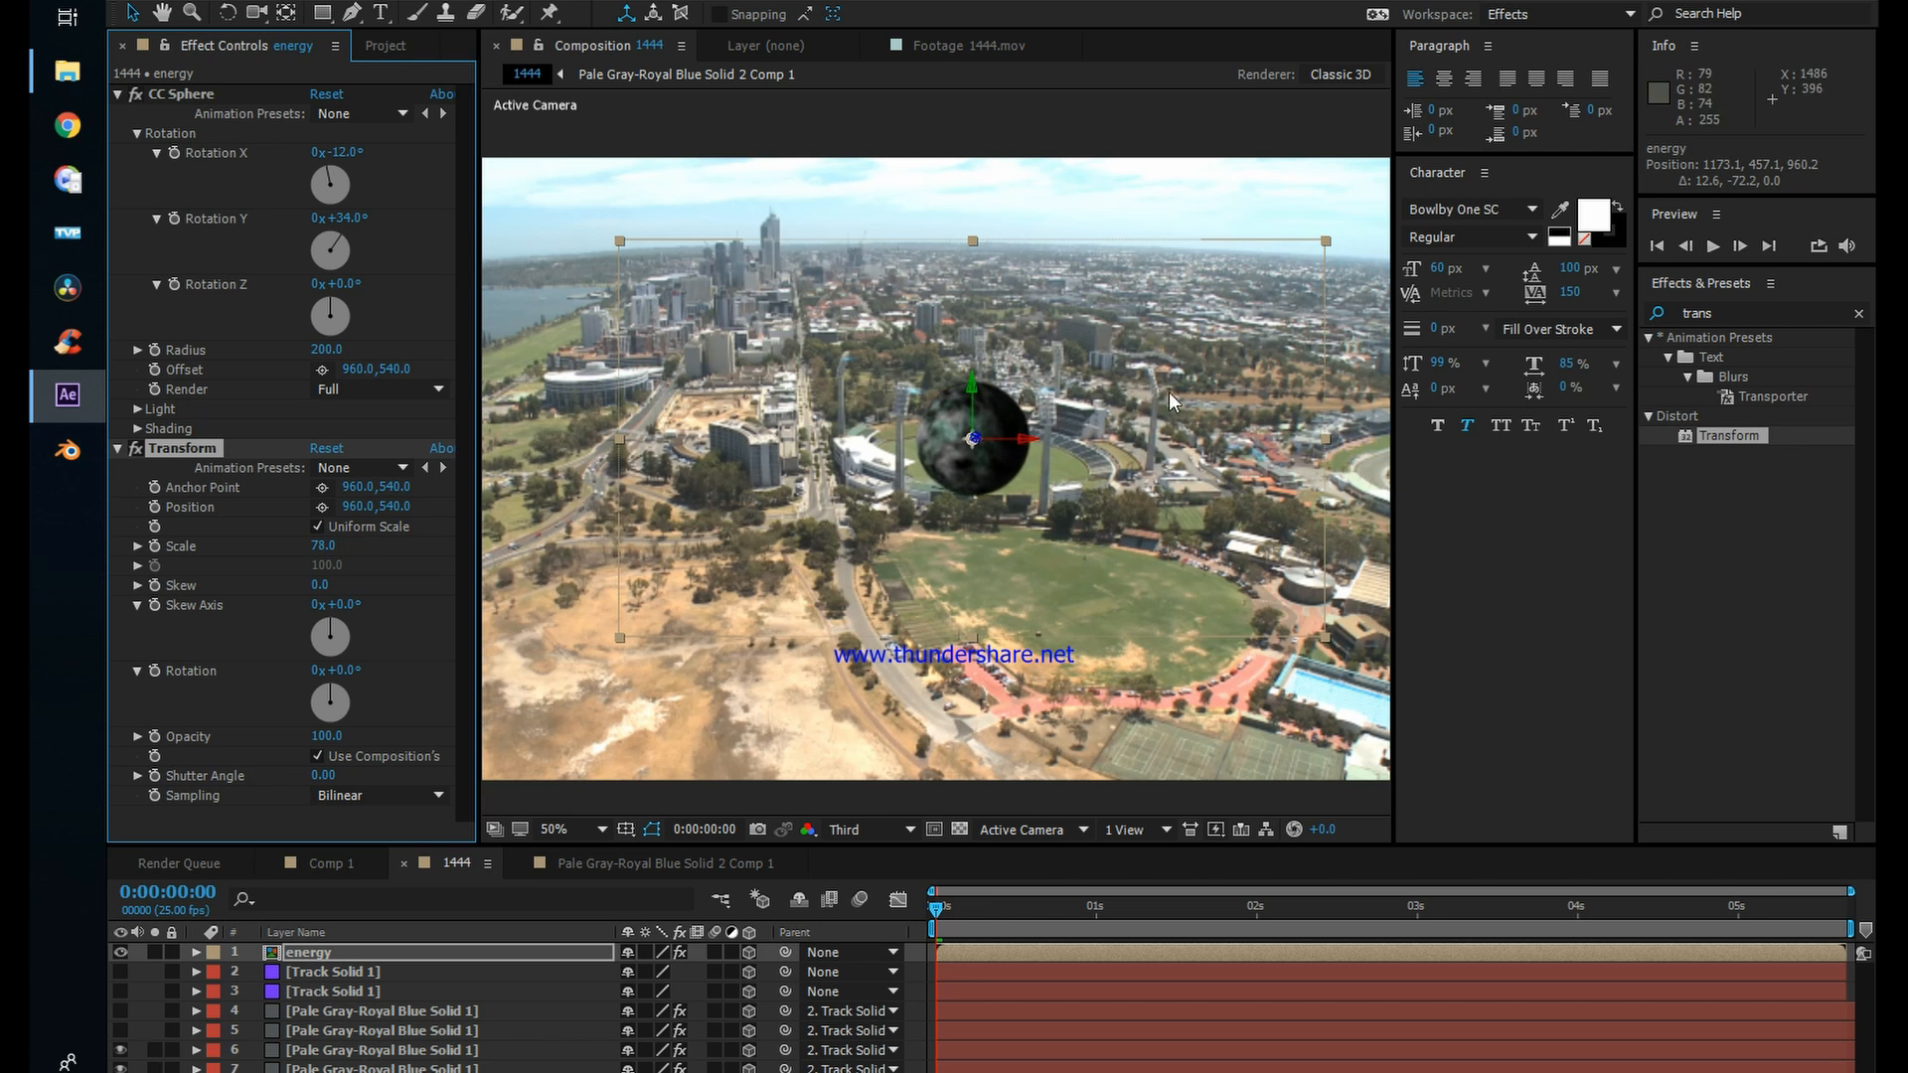
pyautogui.moveTo(974, 386); pyautogui.dragTo(976, 358)
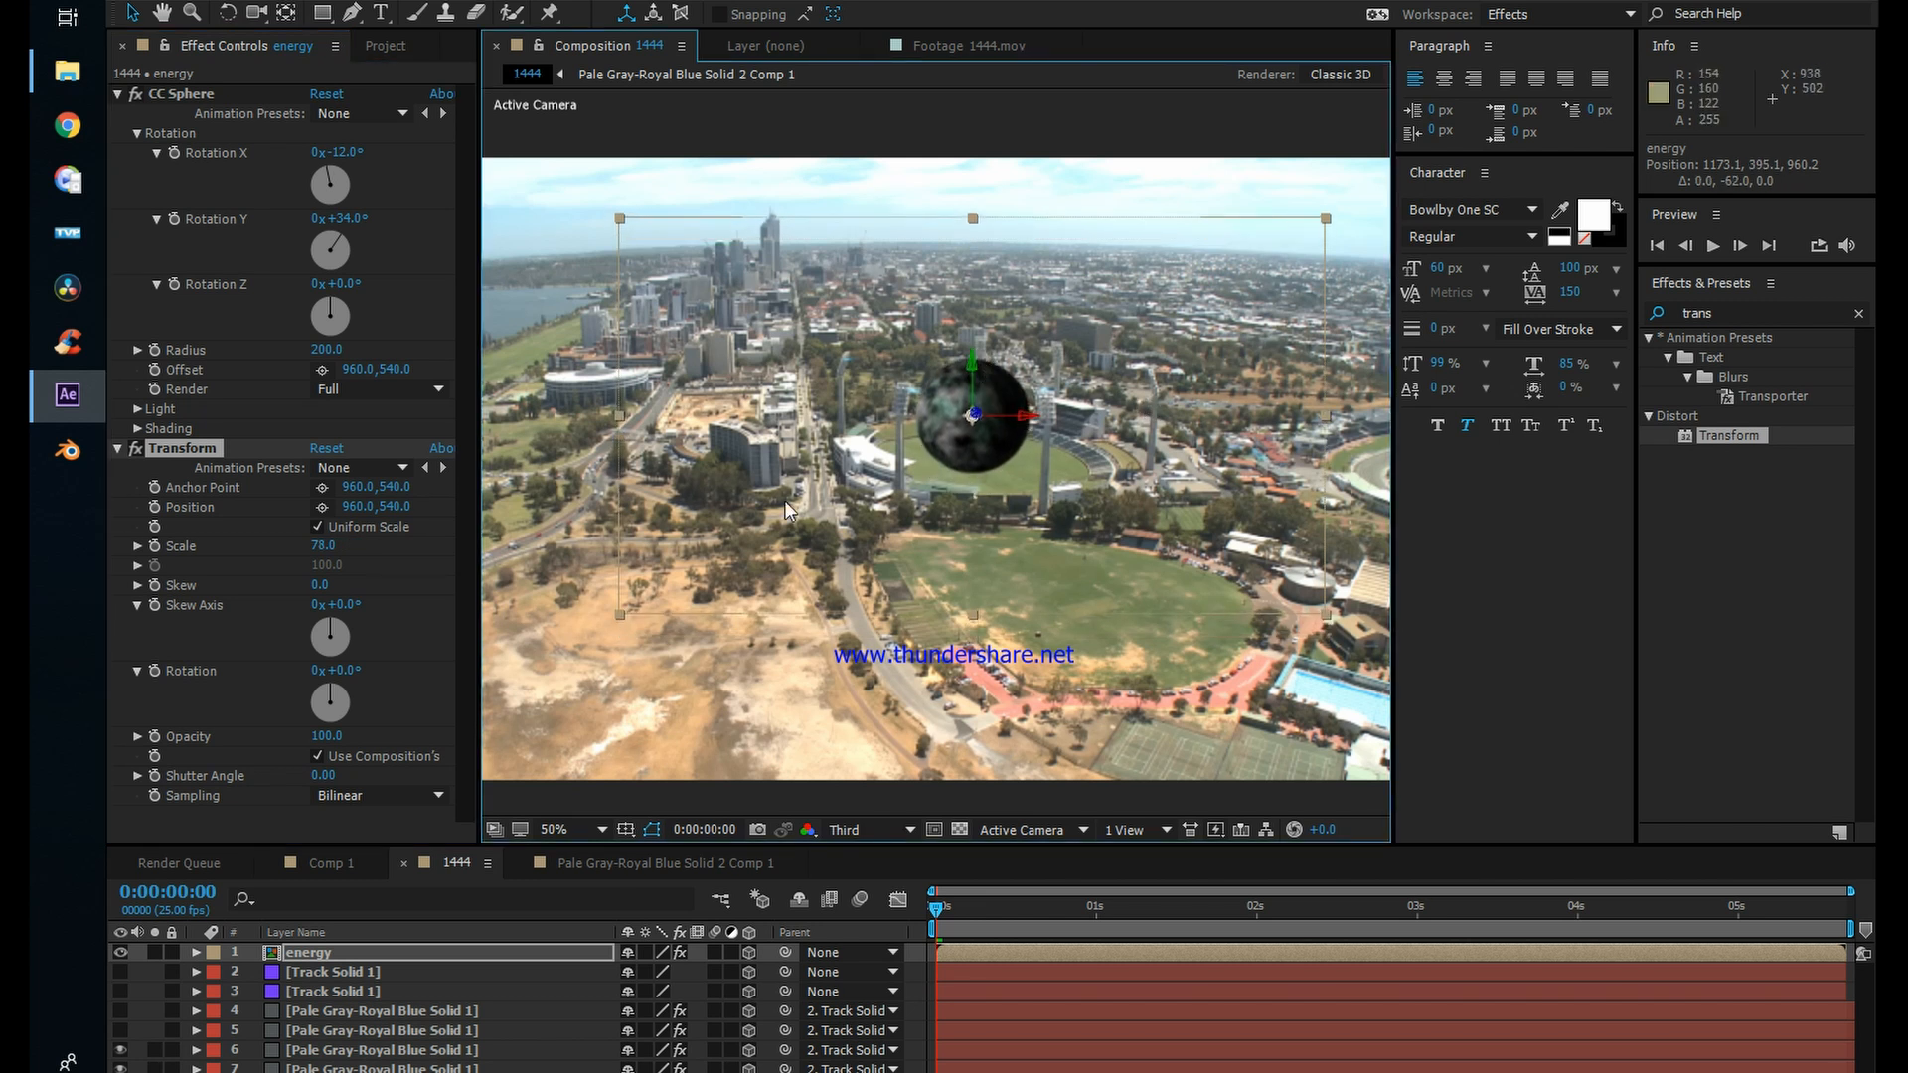
# Step: At 0:00:01:01, raise the energy layer above the stadium to position 1173.1, 265.7, 960.2
pyautogui.click(166, 986)
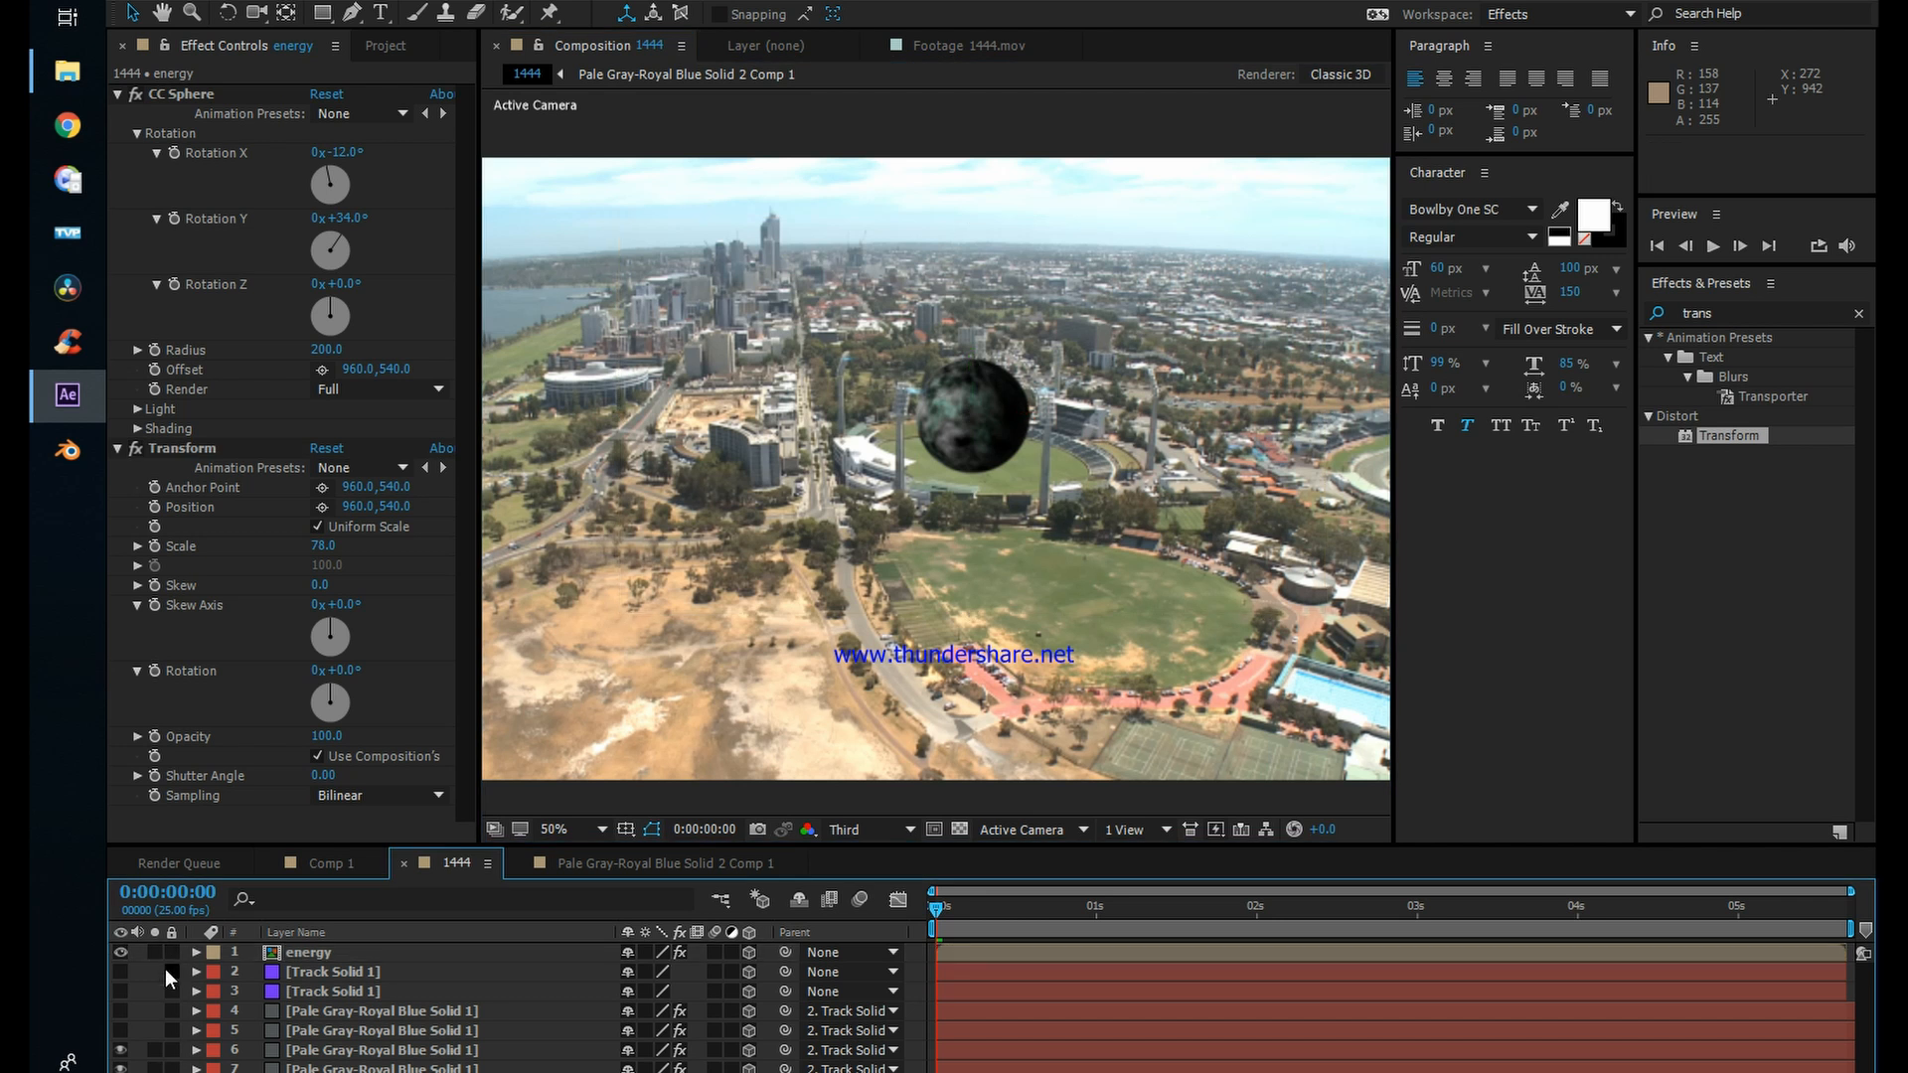
pyautogui.scroll(-1, 1010, 480)
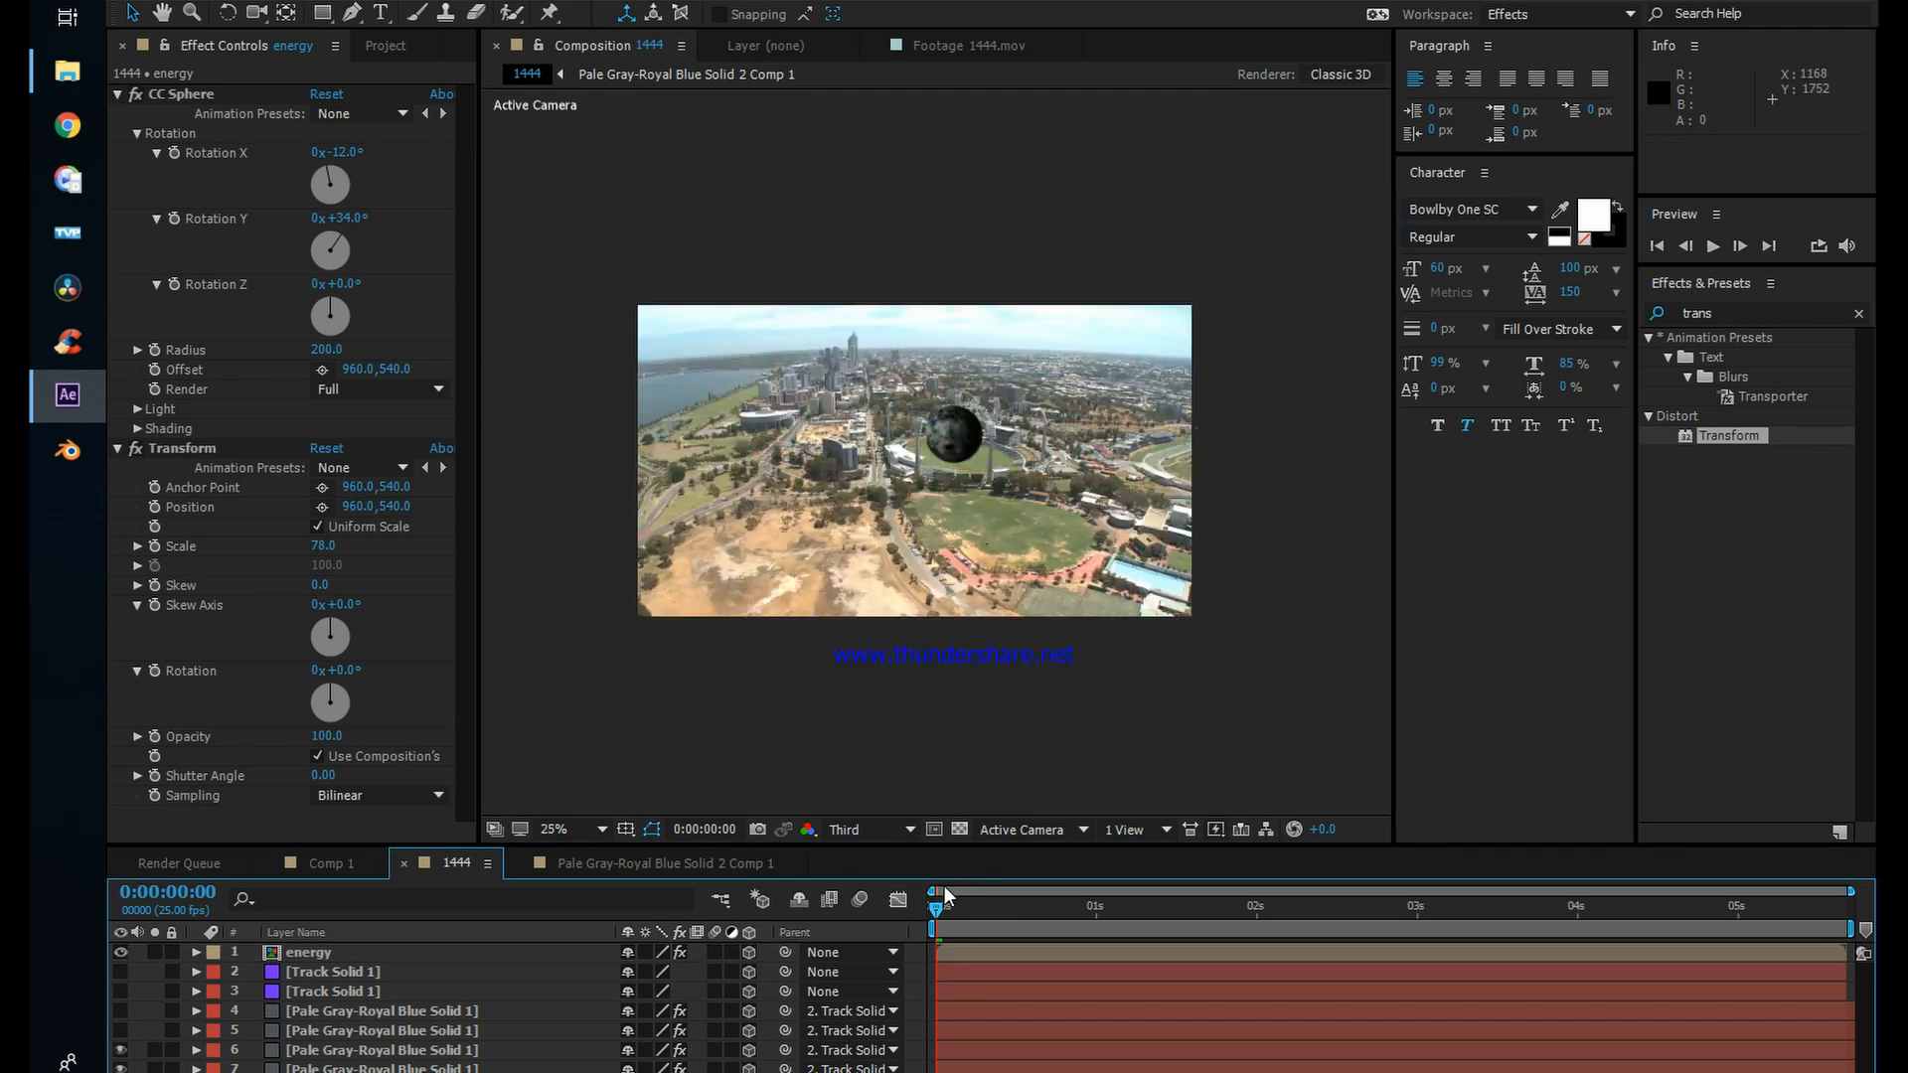
pyautogui.moveTo(956, 907); pyautogui.dragTo(1099, 914)
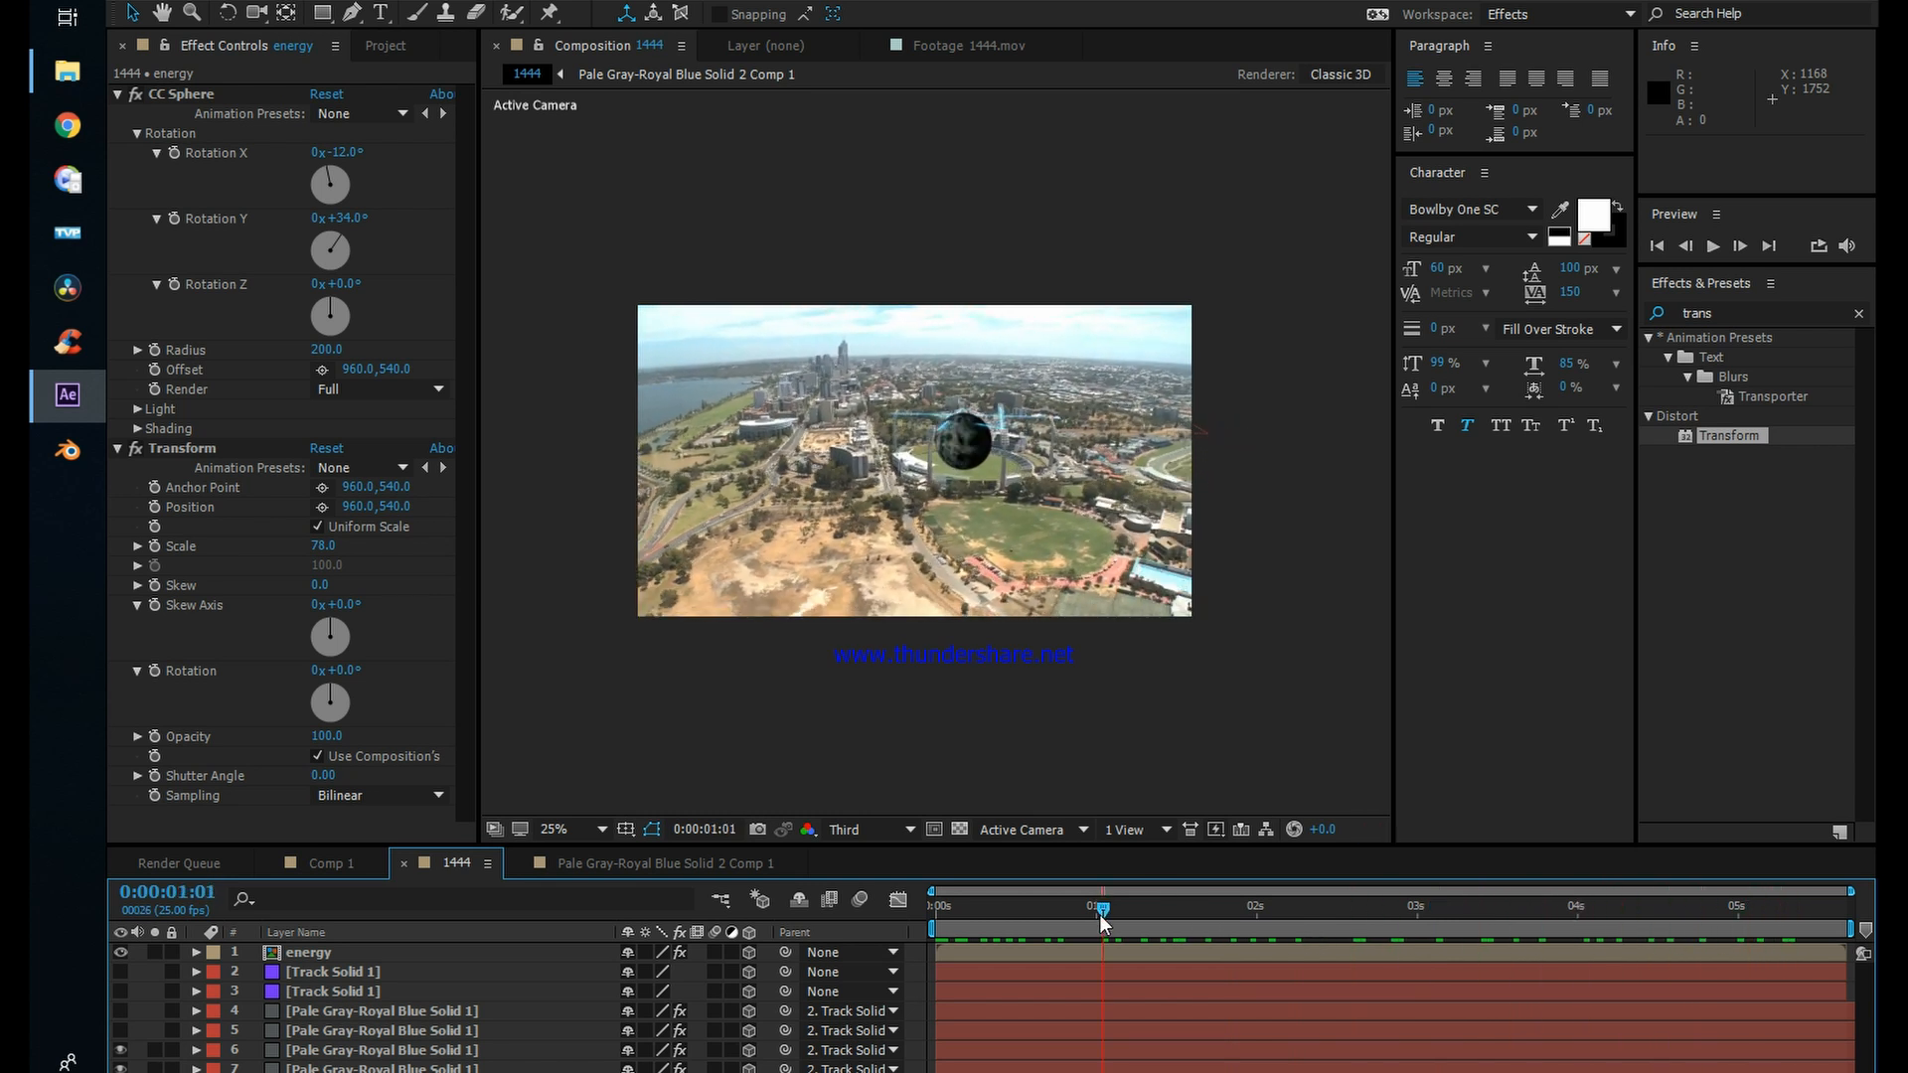
pyautogui.click(964, 432)
pyautogui.moveTo(962, 384); pyautogui.dragTo(961, 370)
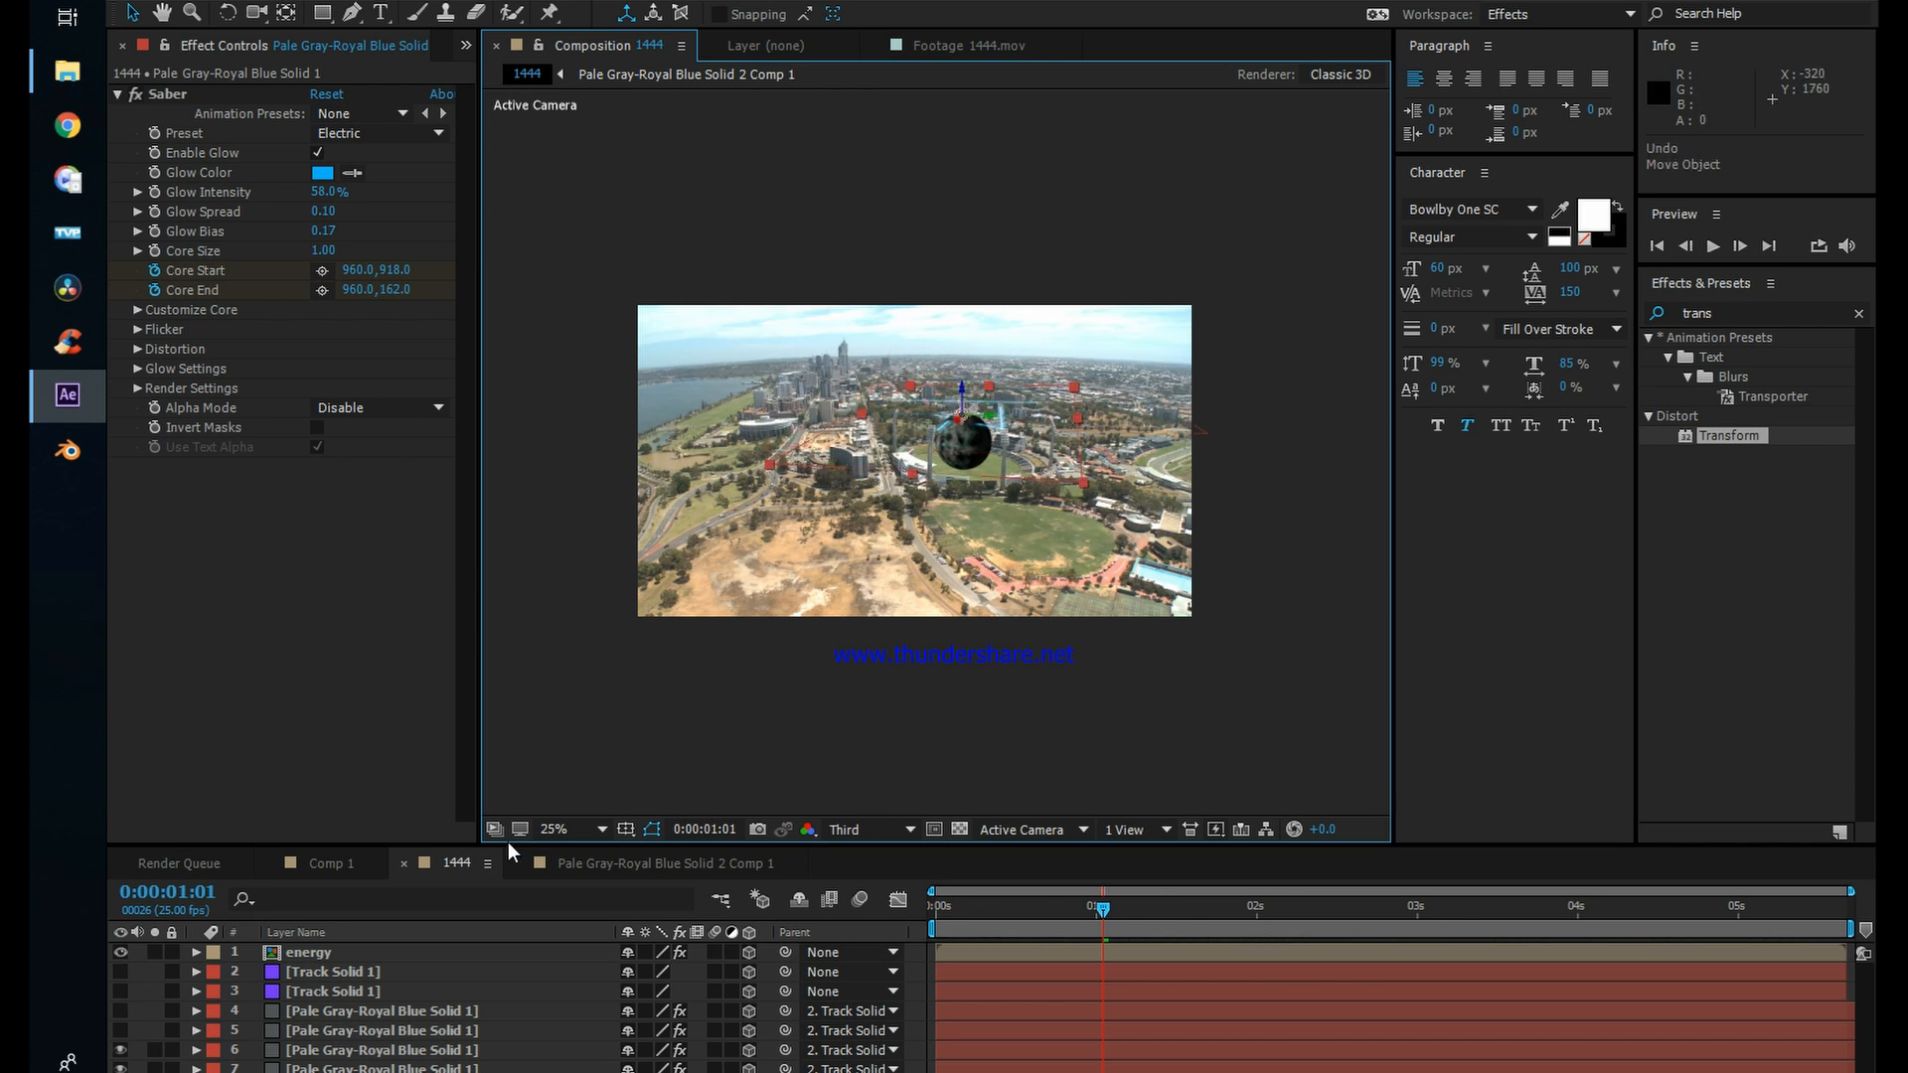
pyautogui.click(308, 954)
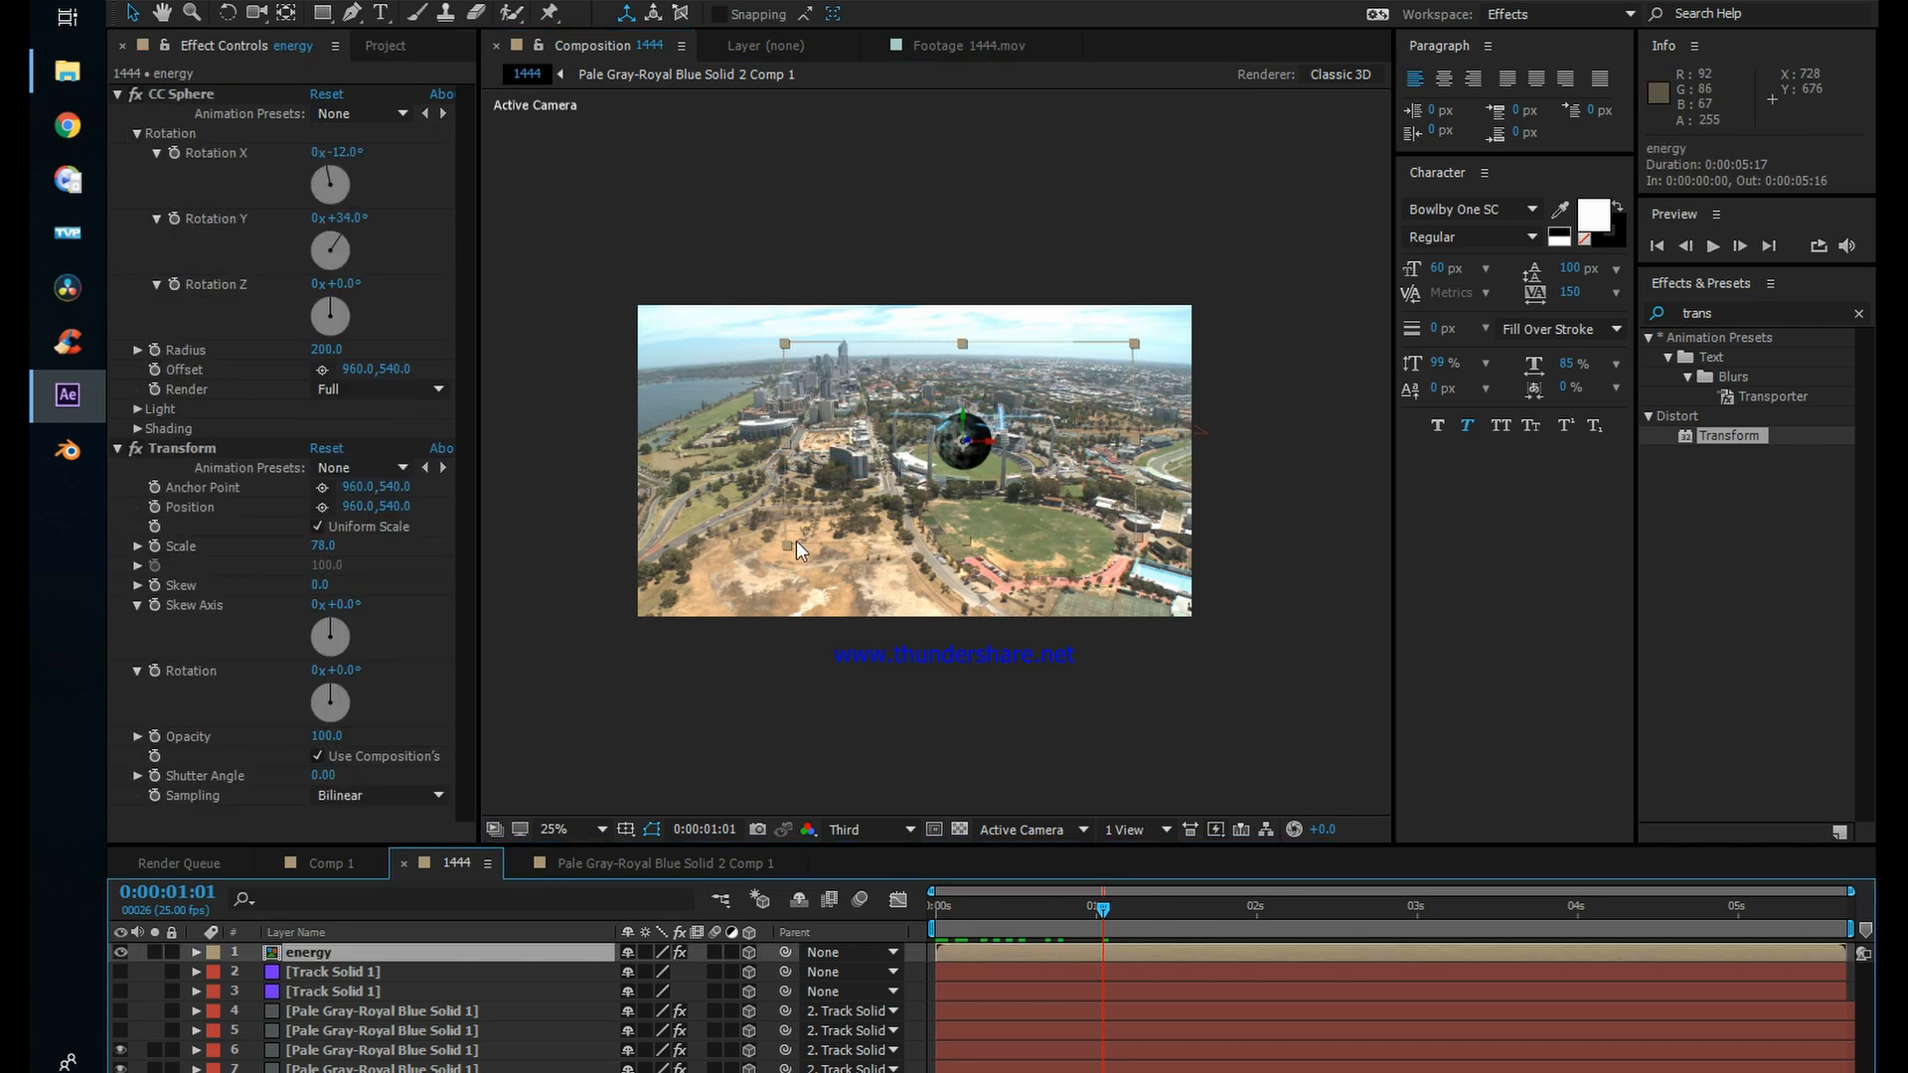
pyautogui.press('.')
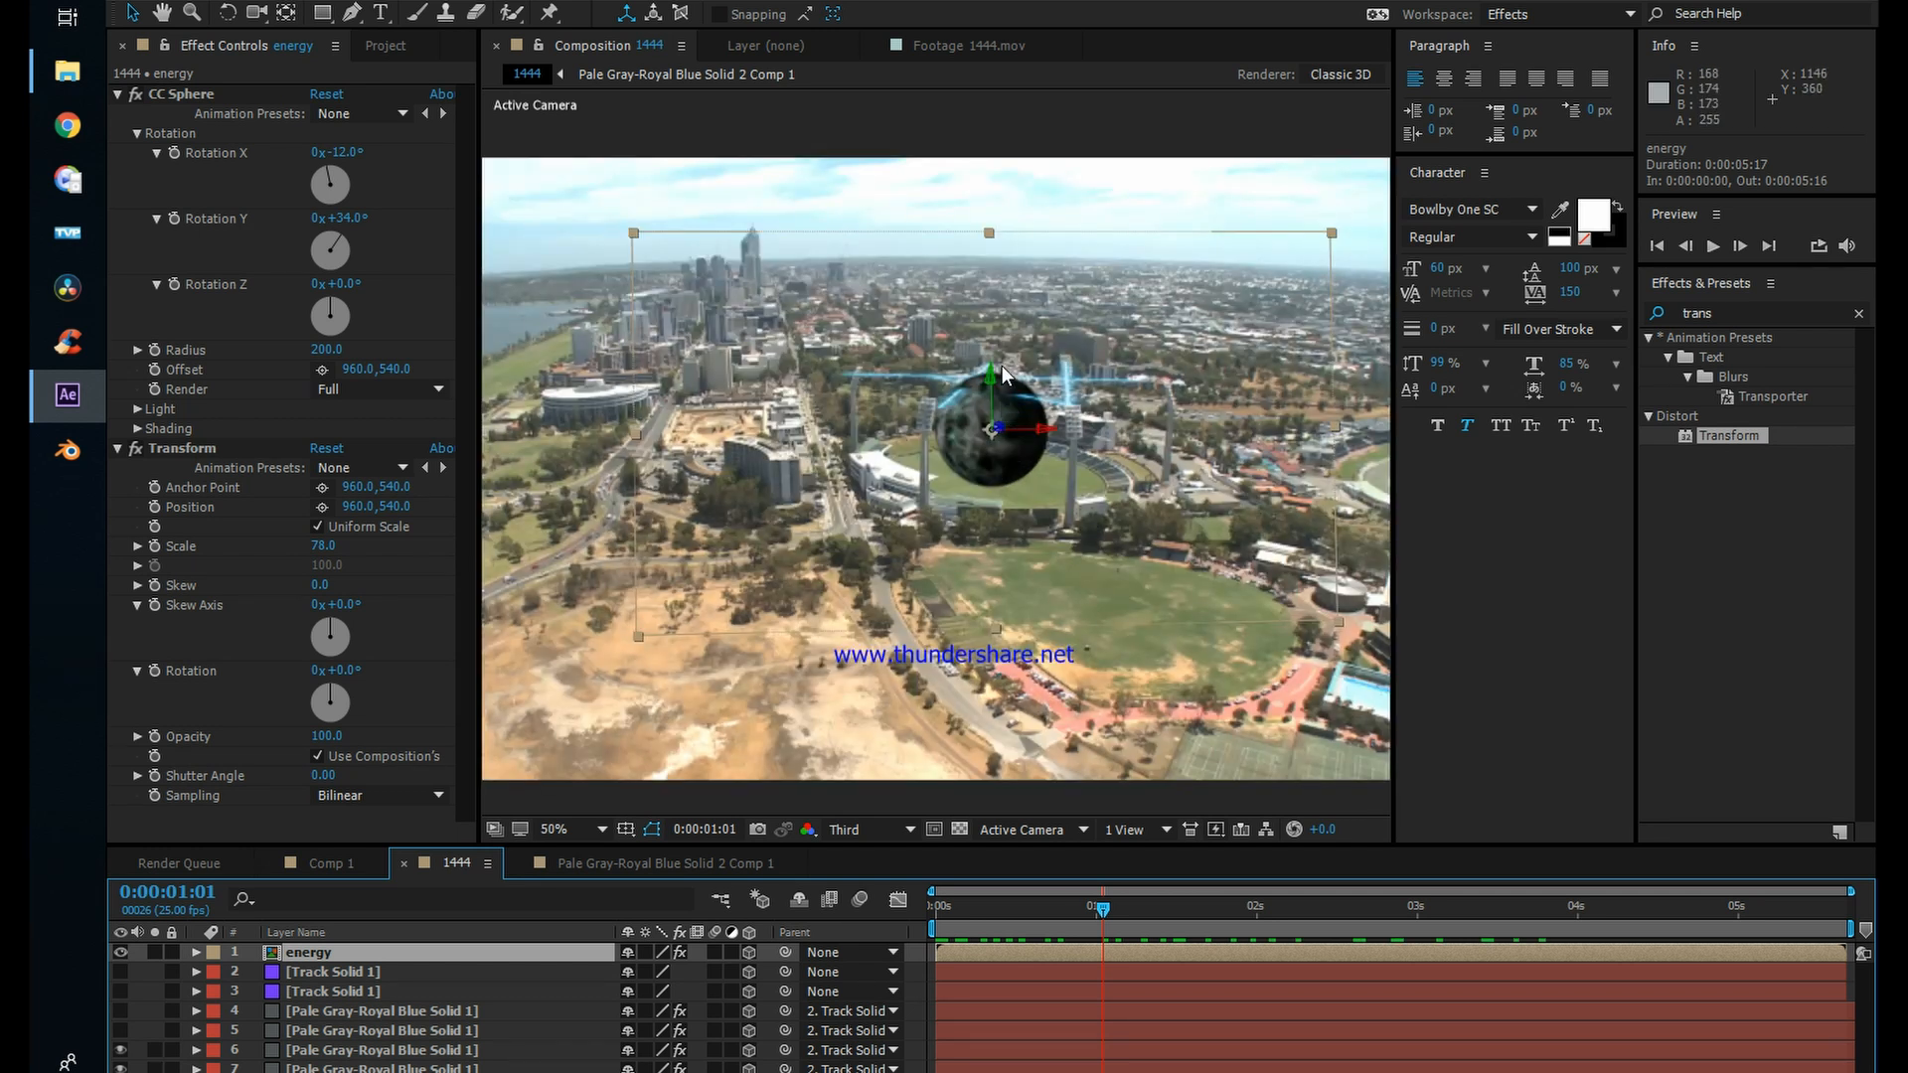
pyautogui.moveTo(992, 374); pyautogui.dragTo(1007, 304)
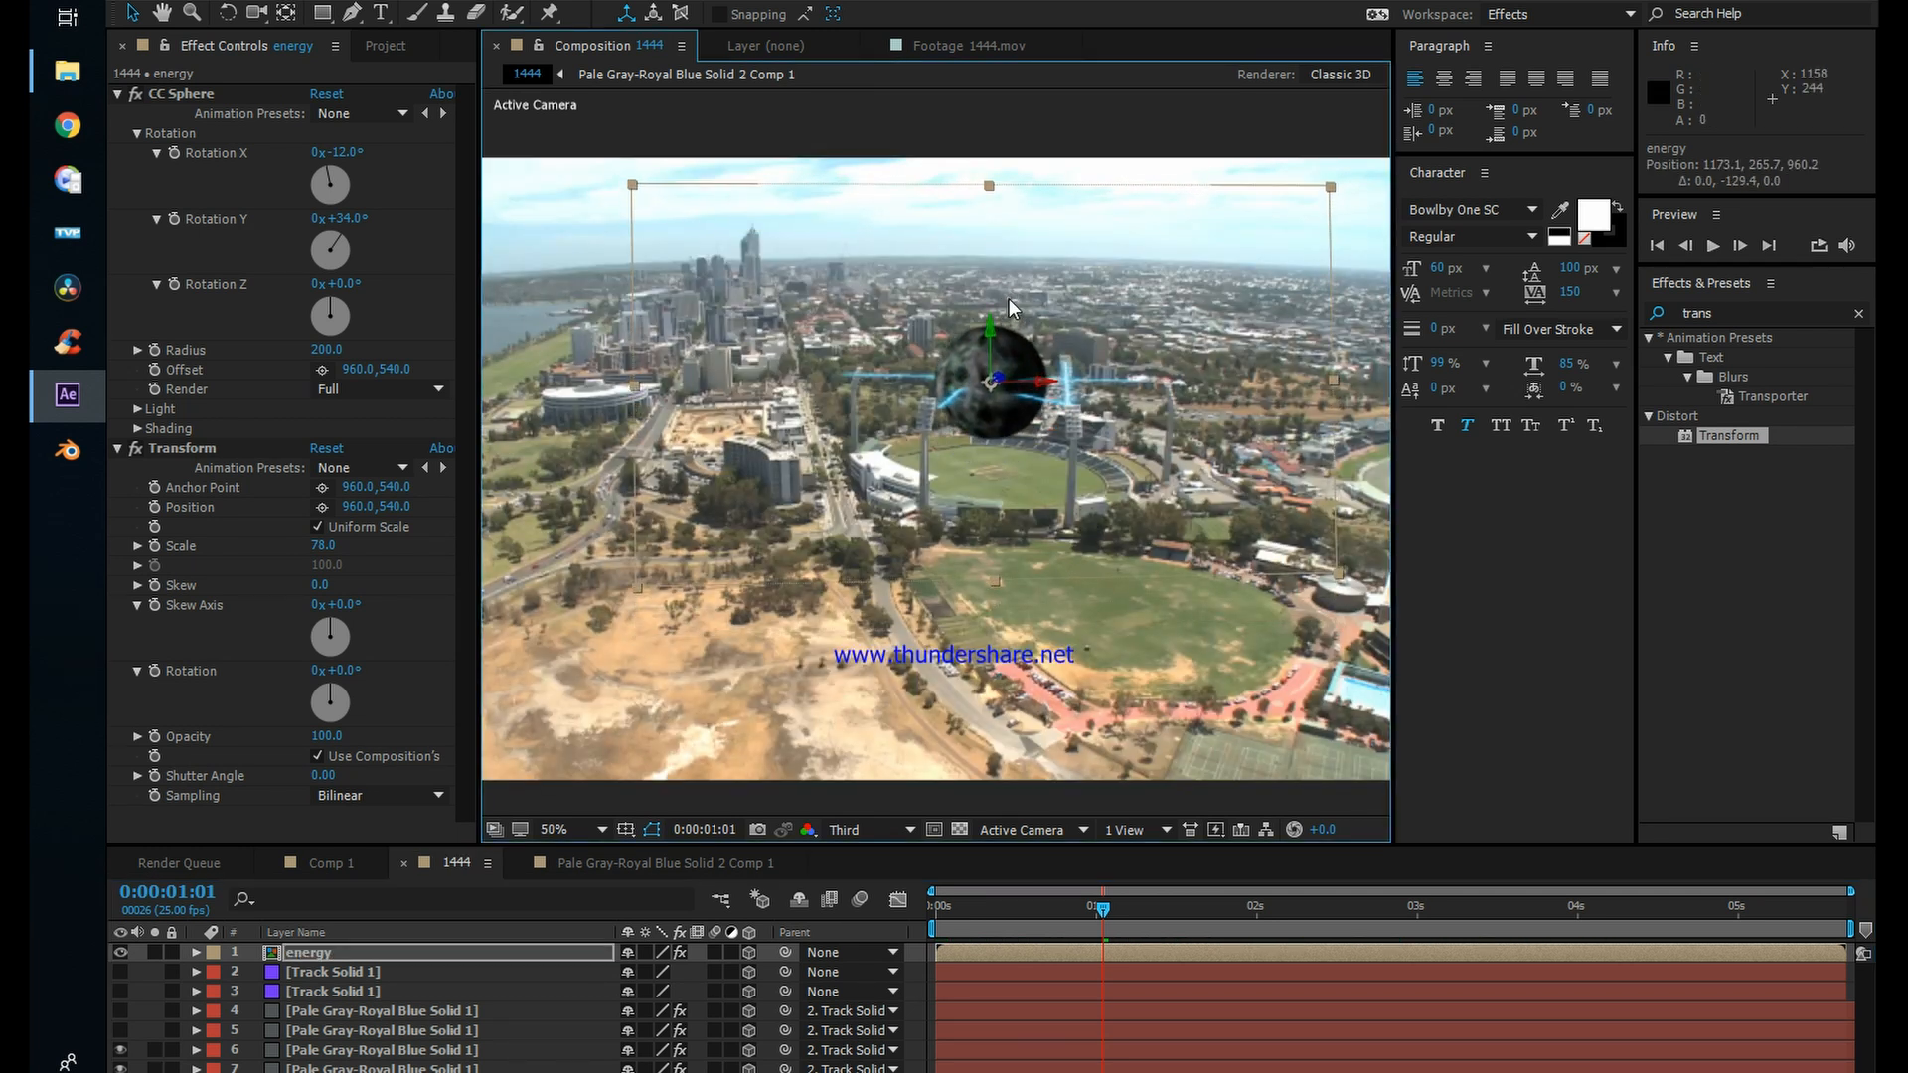
# Step: Show the blending mode options and set the energy layer's mode to Screen
pyautogui.click(400, 956)
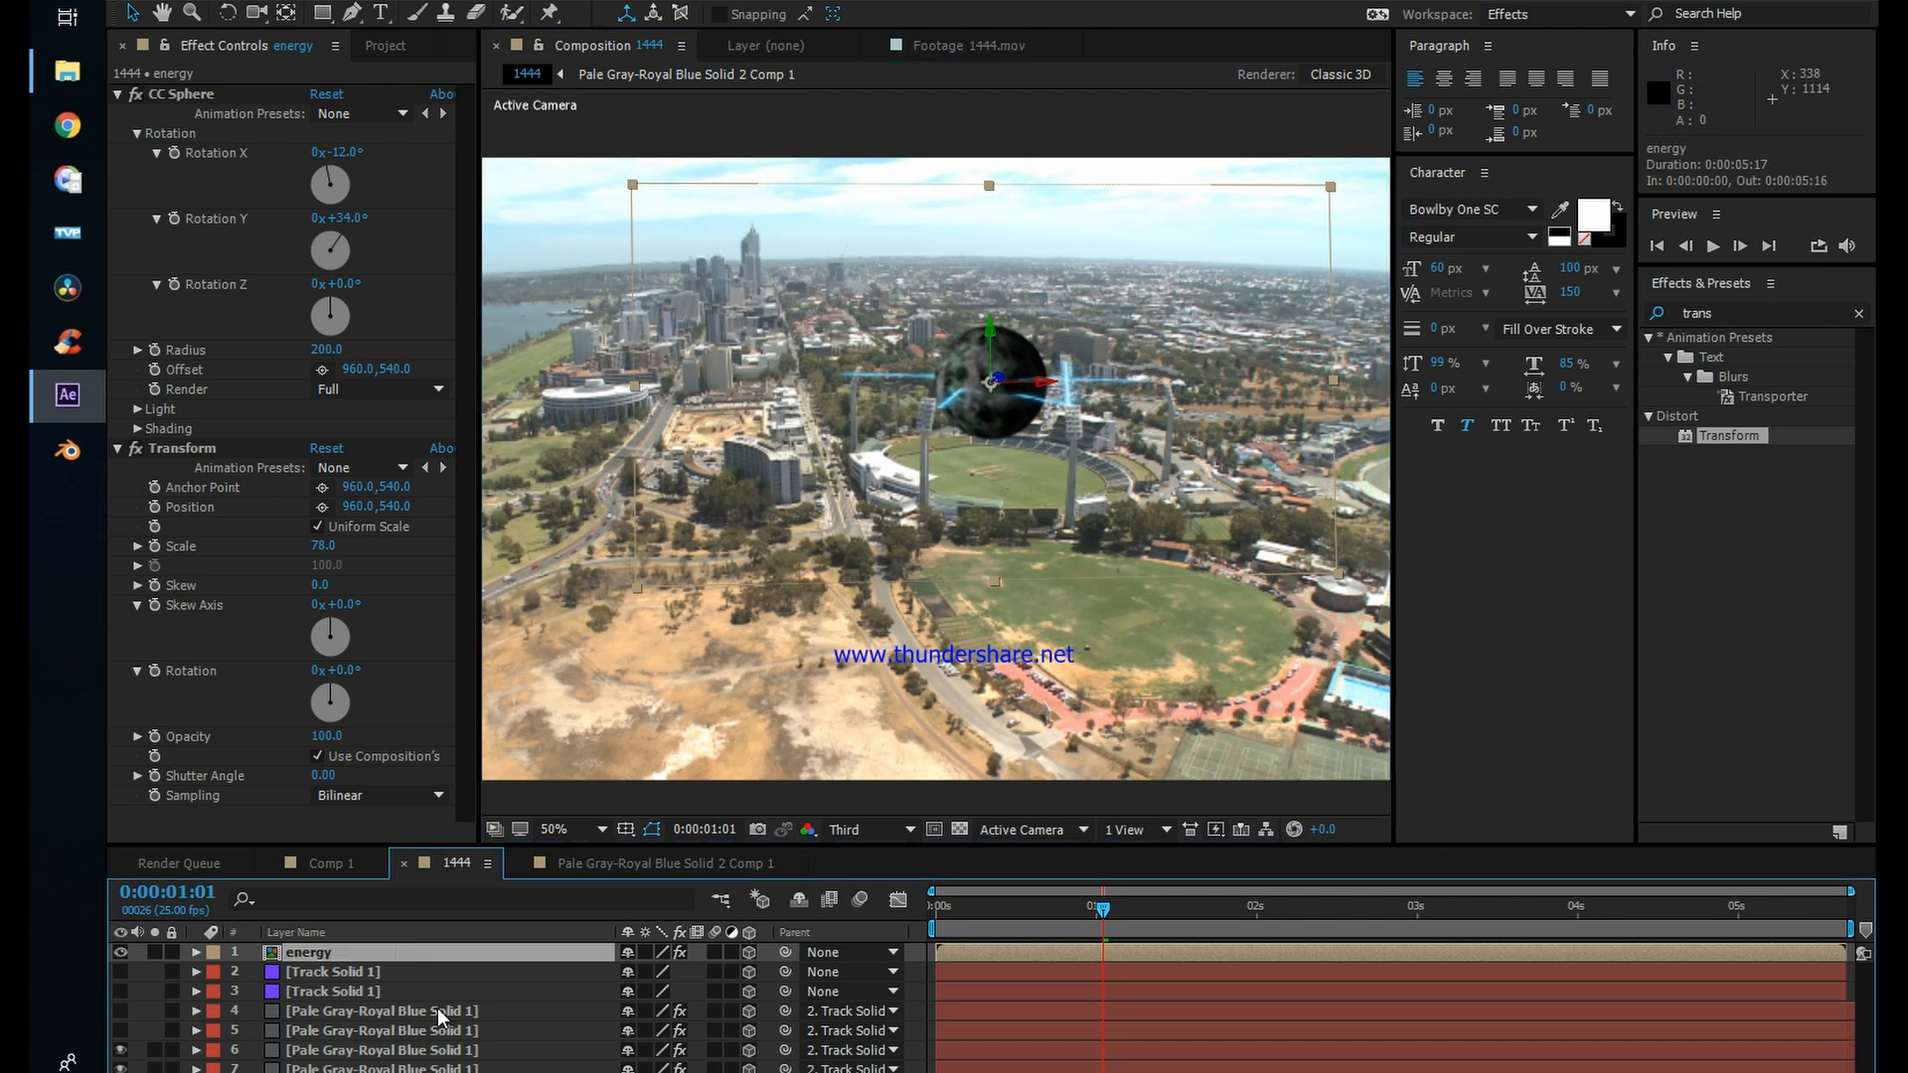
pyautogui.press('F4')
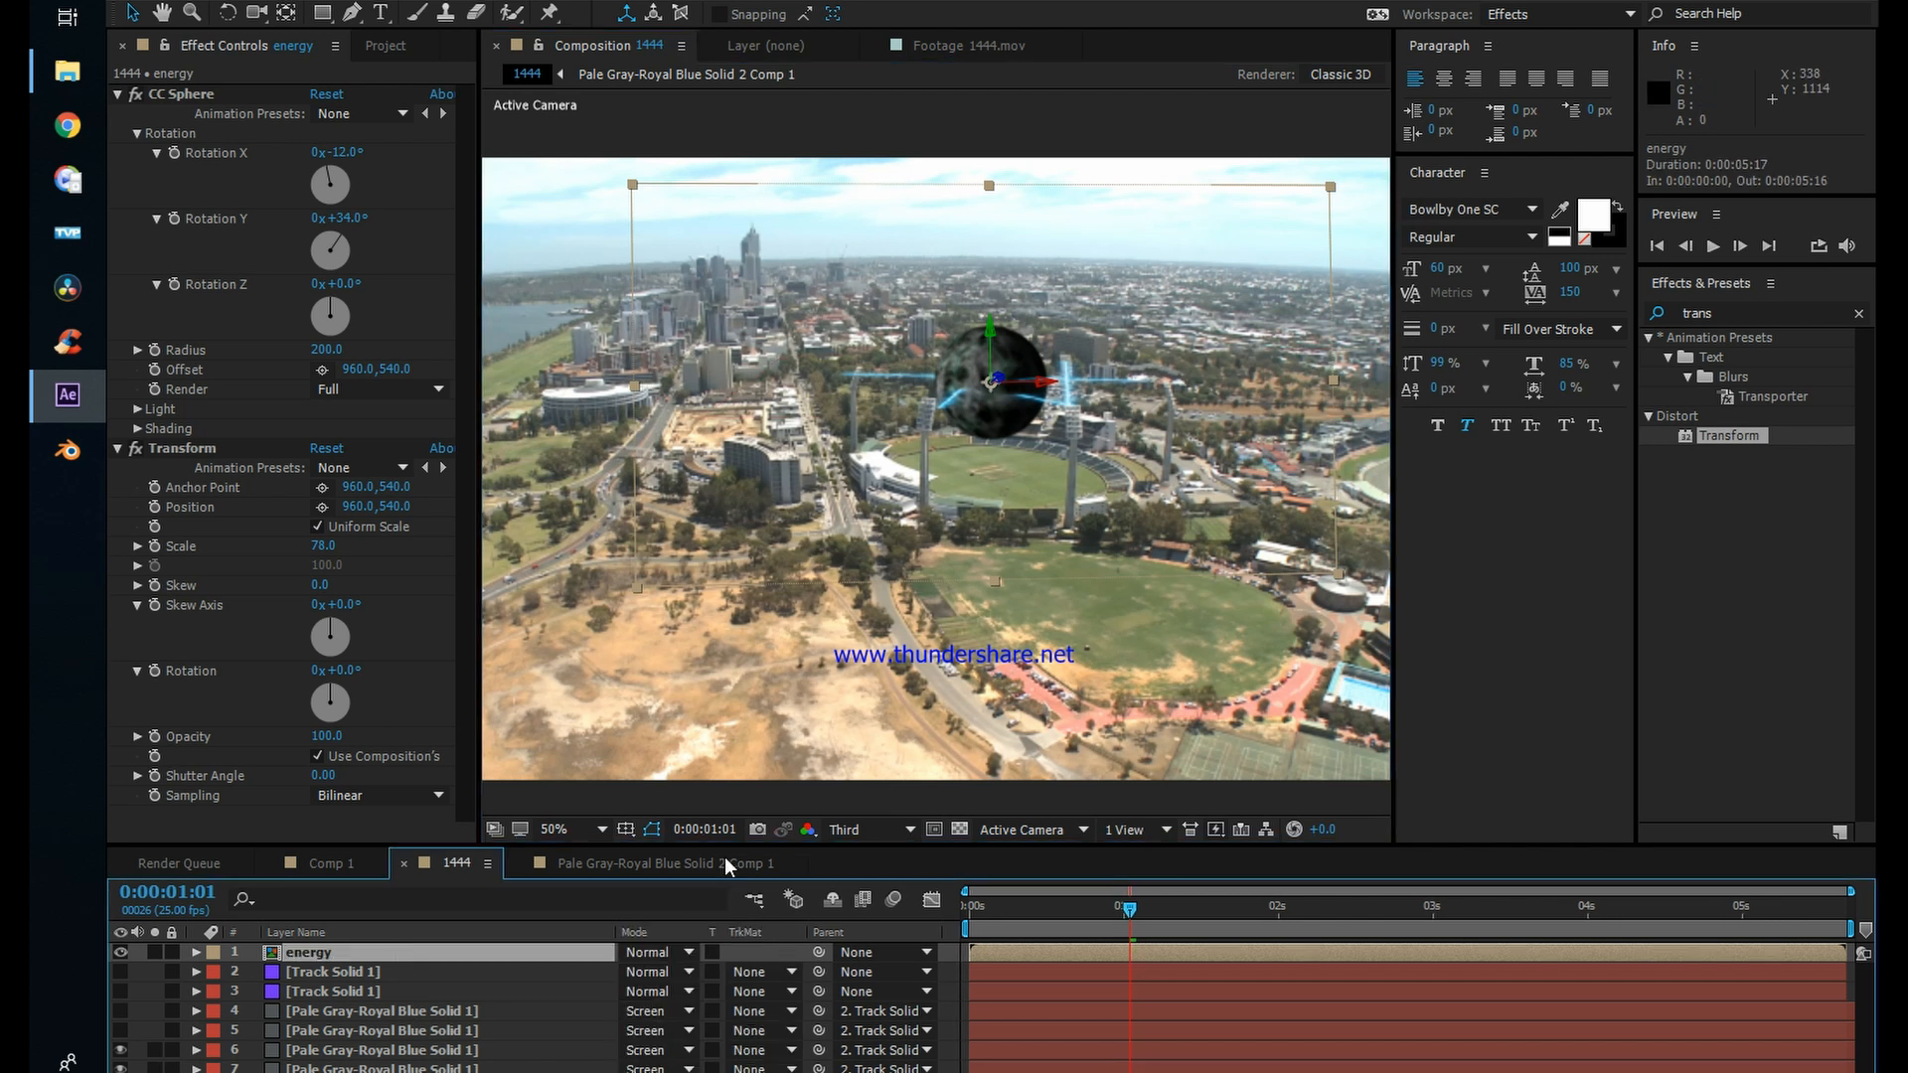
pyautogui.click(656, 951)
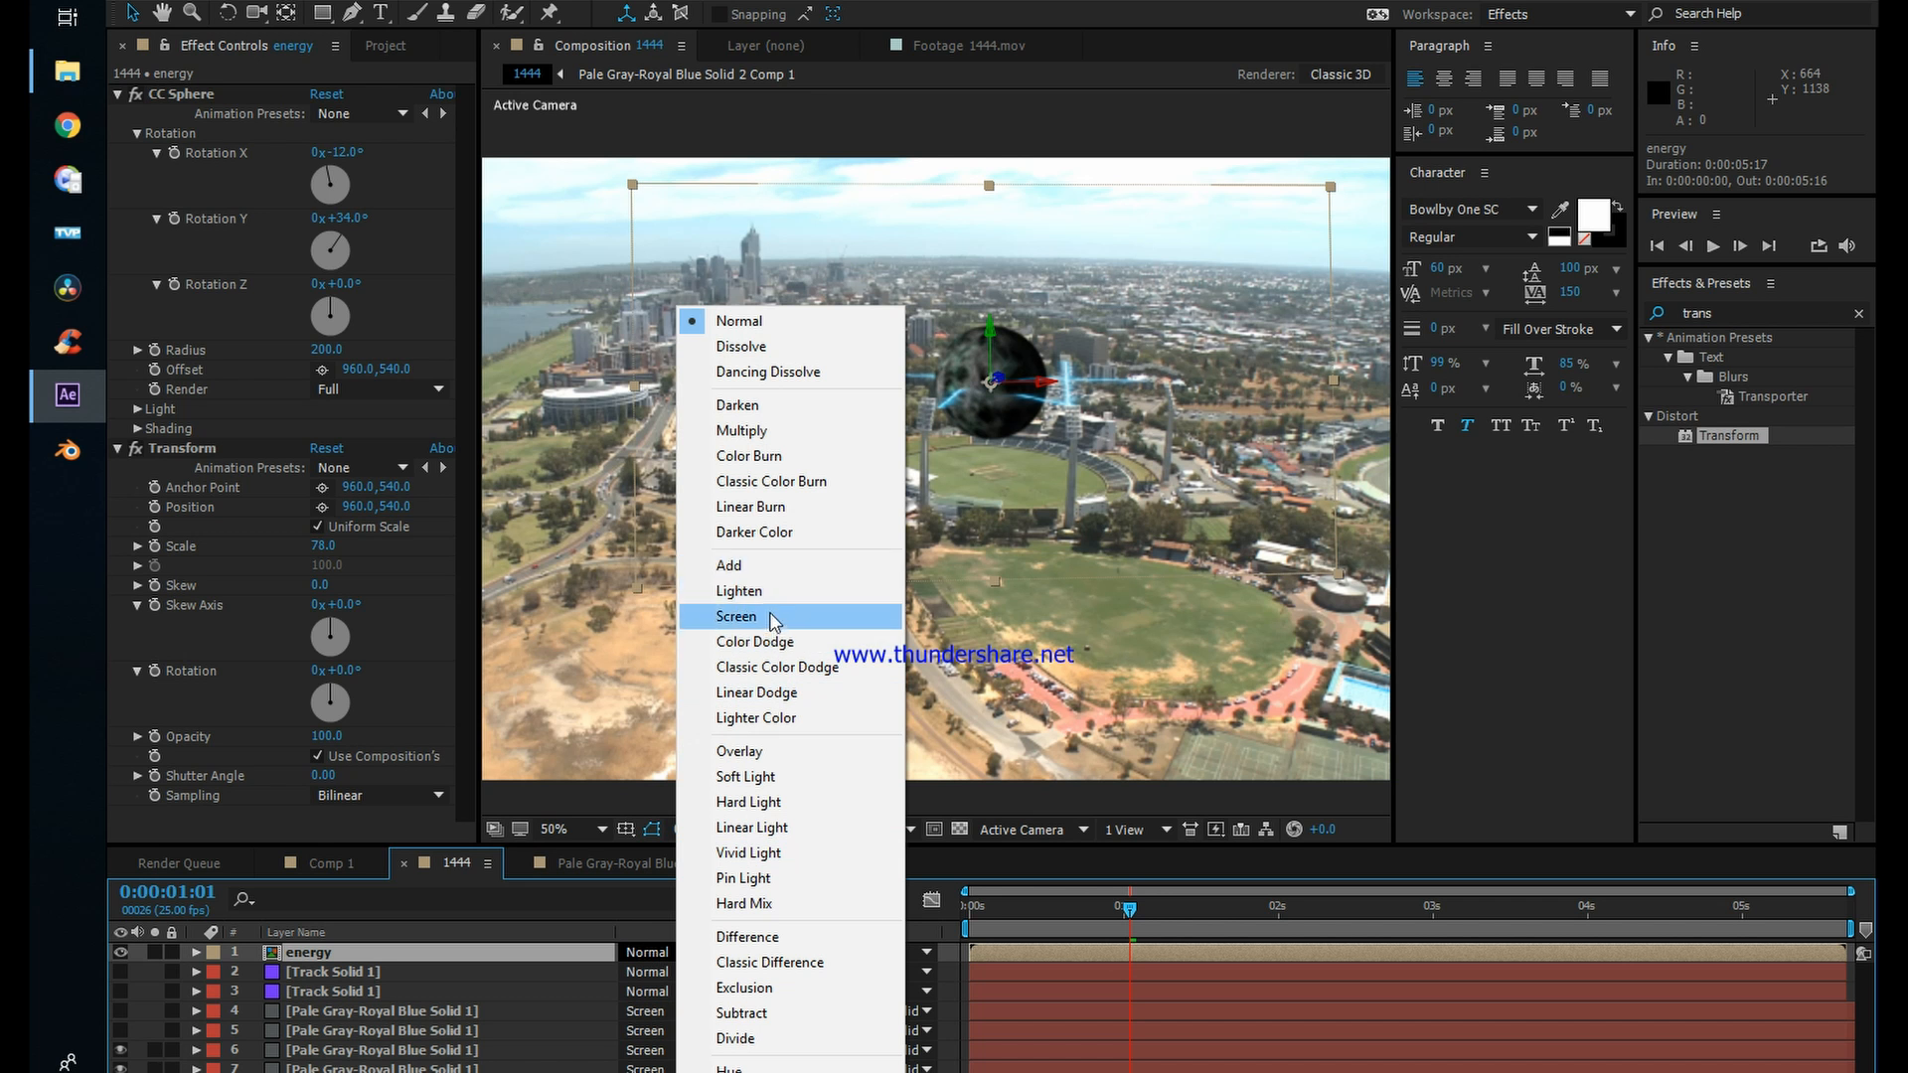
pyautogui.click(772, 617)
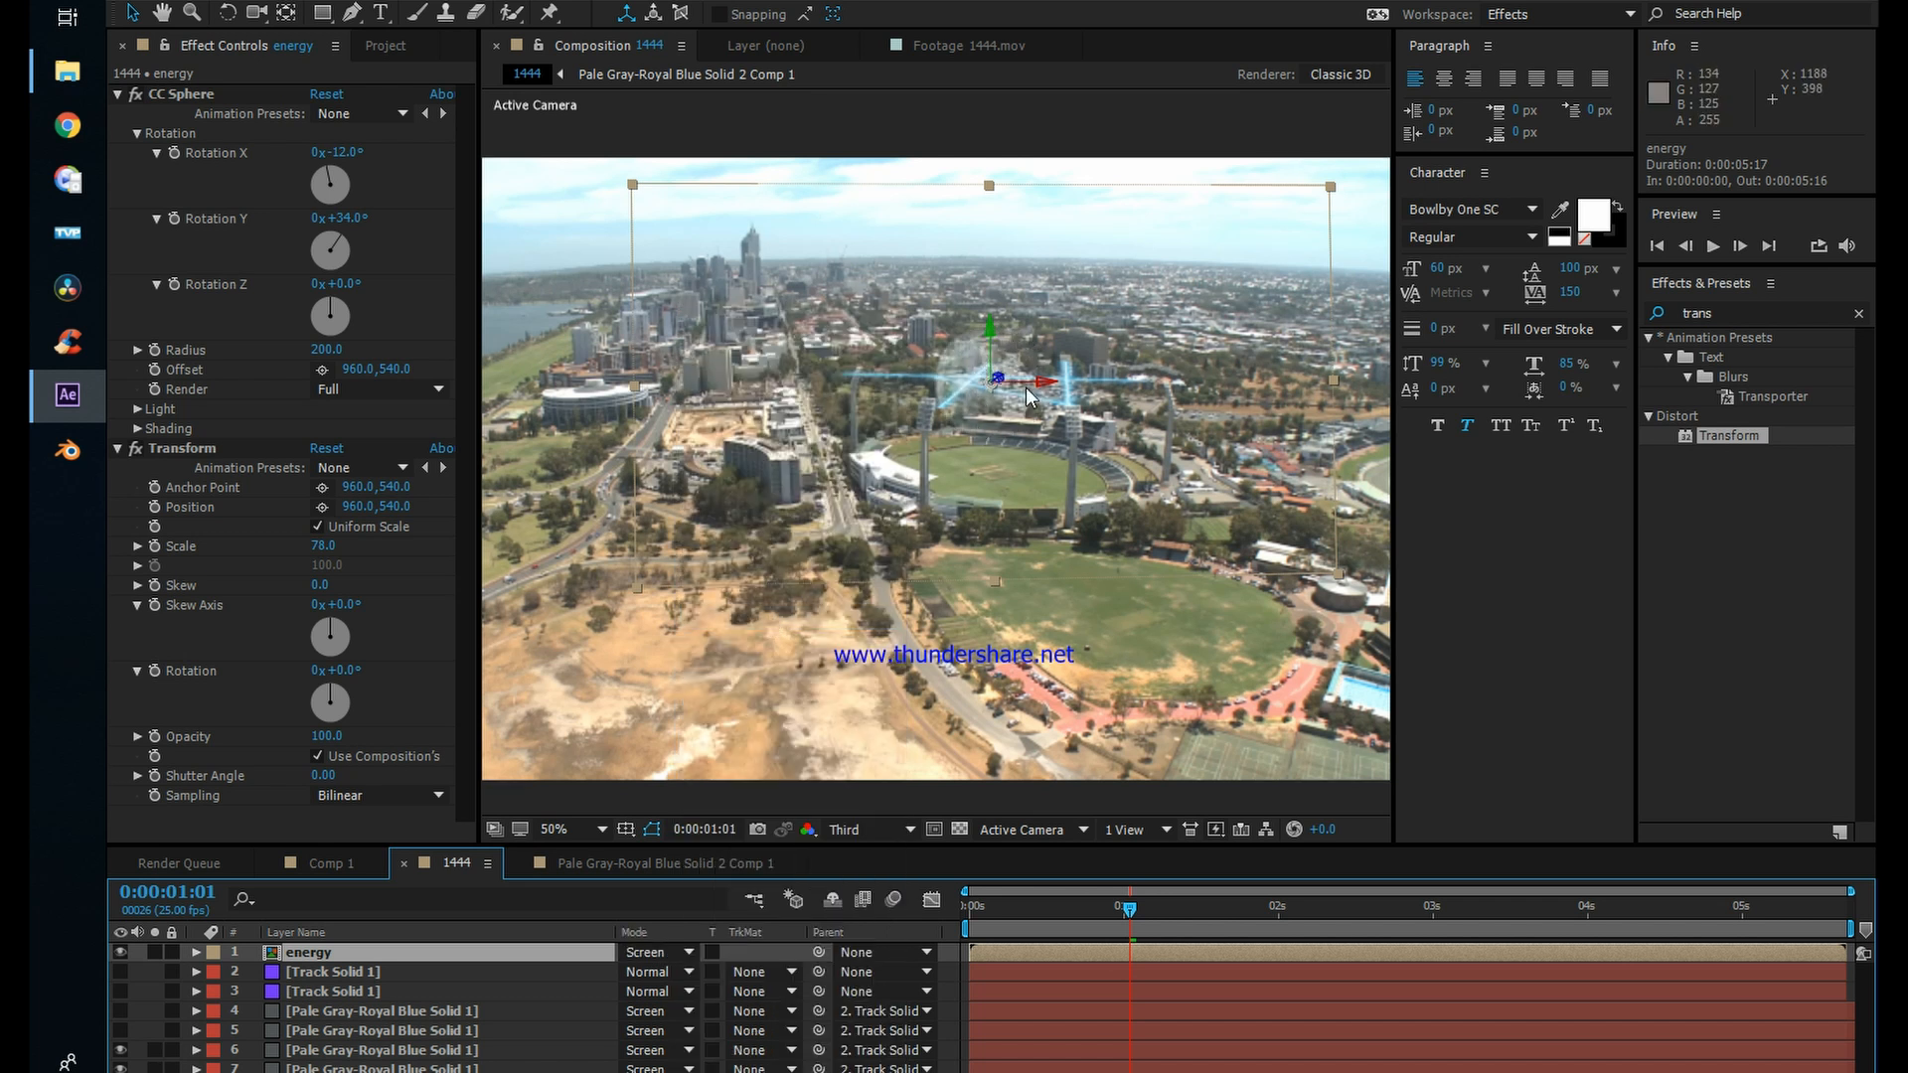
pyautogui.scroll(1, 1026, 387)
pyautogui.scroll(-1, 1057, 326)
# Step: At 0:00:00:19, duplicate the energy layer and shift the copy four frames earlier in time
pyautogui.moveTo(1135, 907); pyautogui.dragTo(1087, 909)
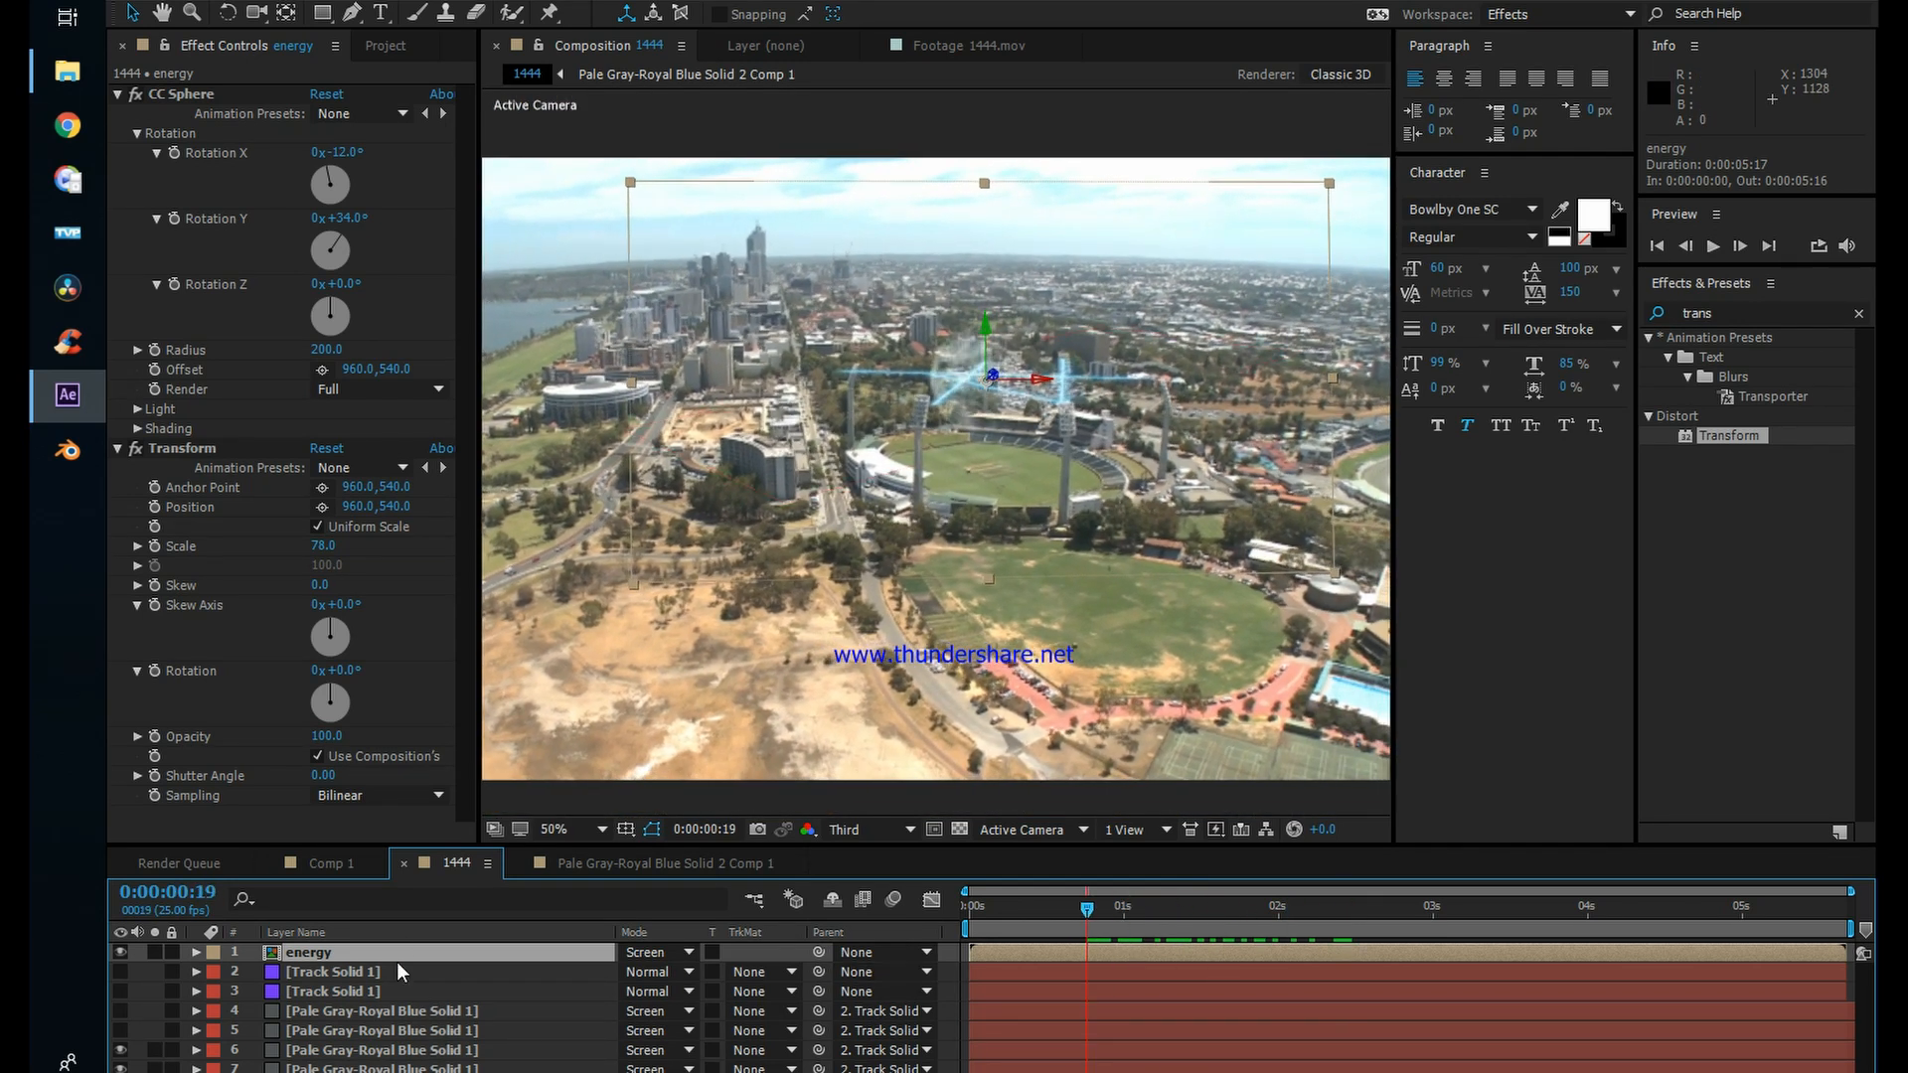
pyautogui.hotkey('ctrl', 'd')
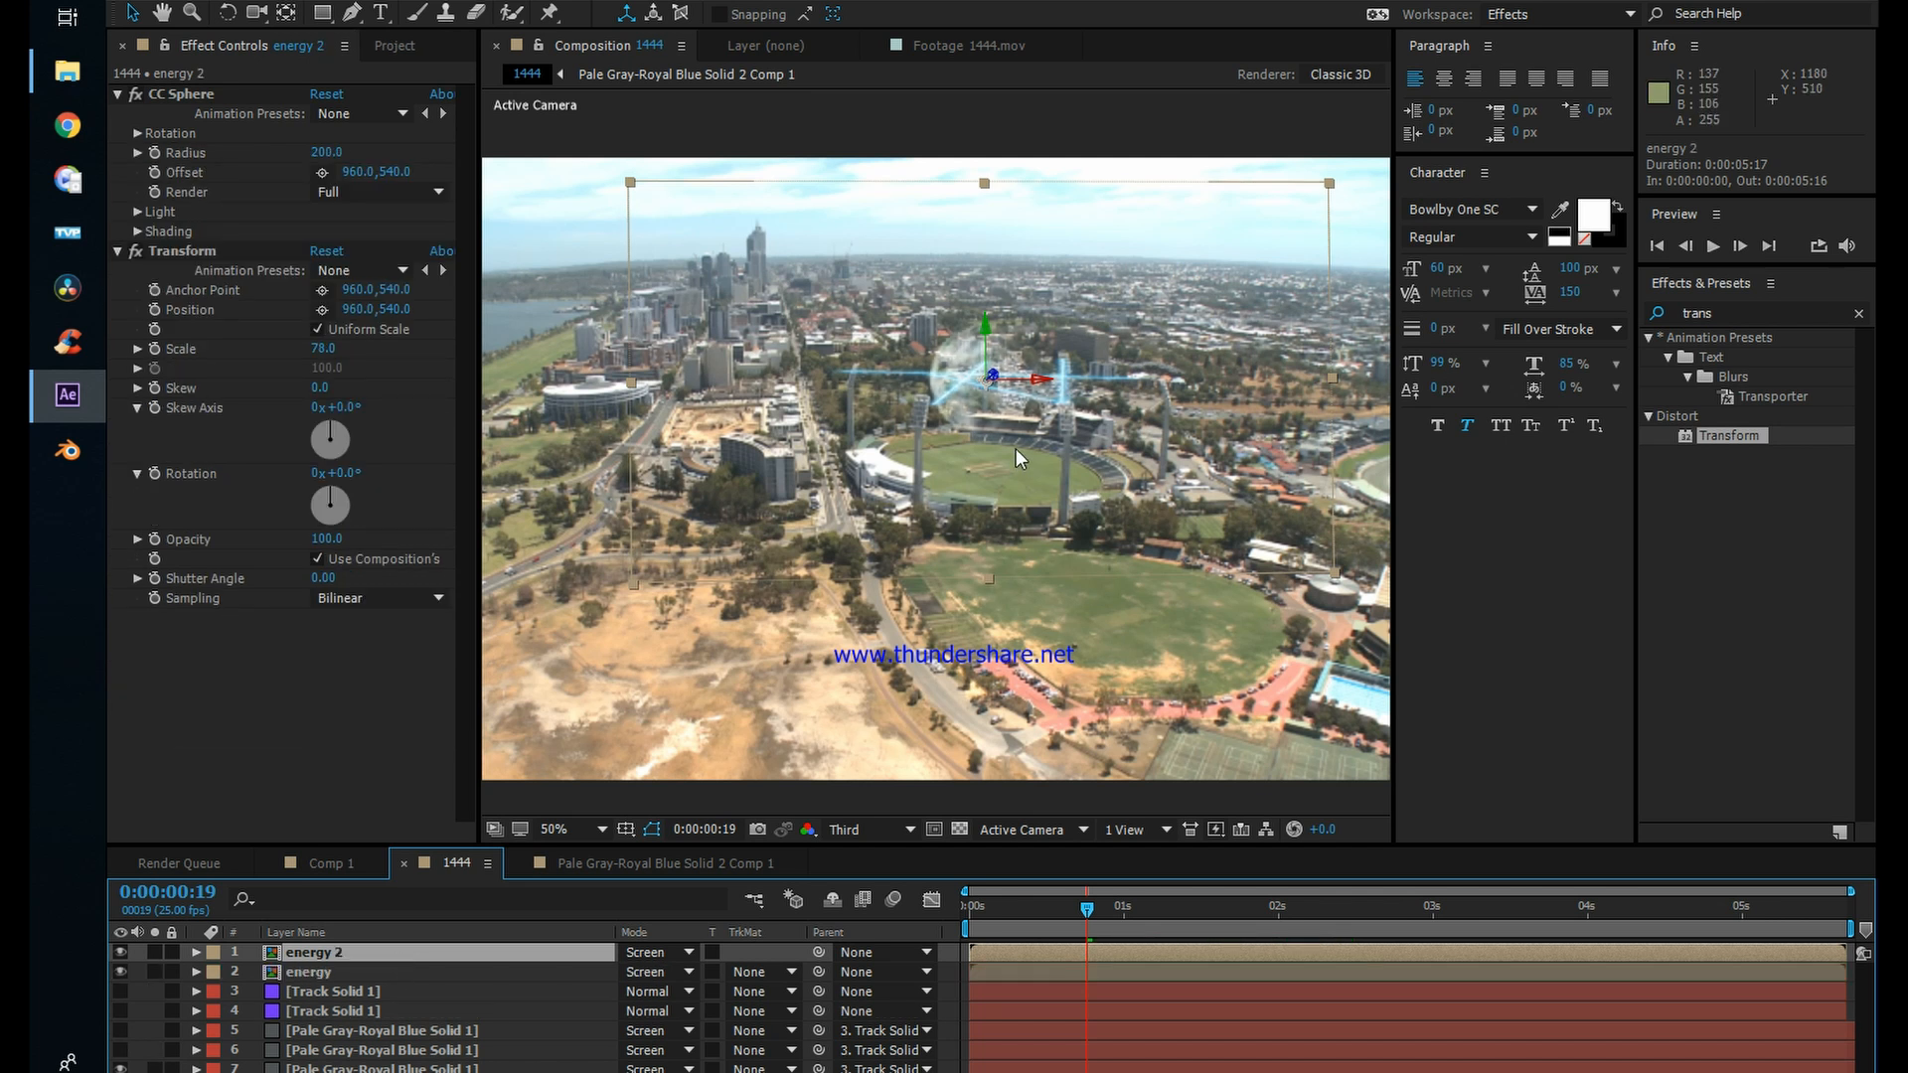
pyautogui.moveTo(1204, 954); pyautogui.dragTo(1178, 956)
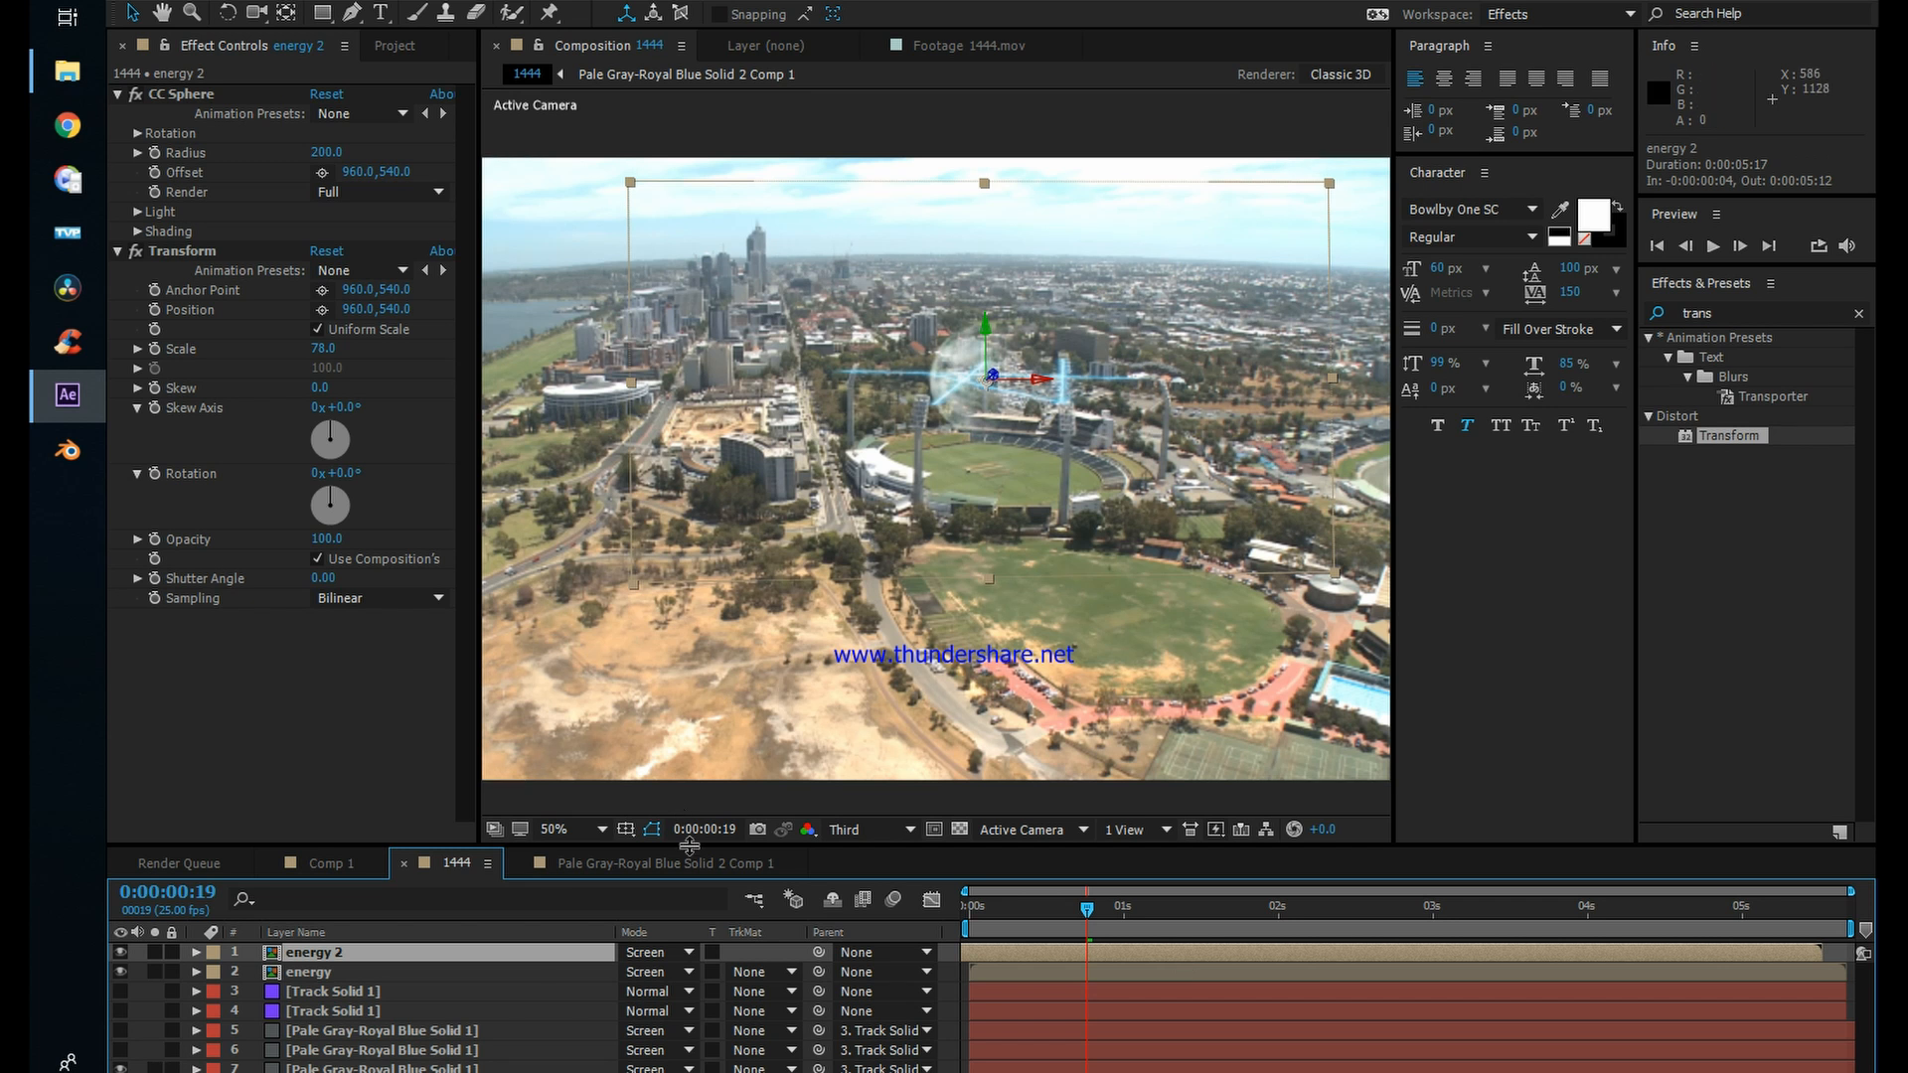
# Step: Set the duplicated energy layer's blending mode to Classic Difference and scrub the footage forward to 0:00:02:19
pyautogui.click(648, 954)
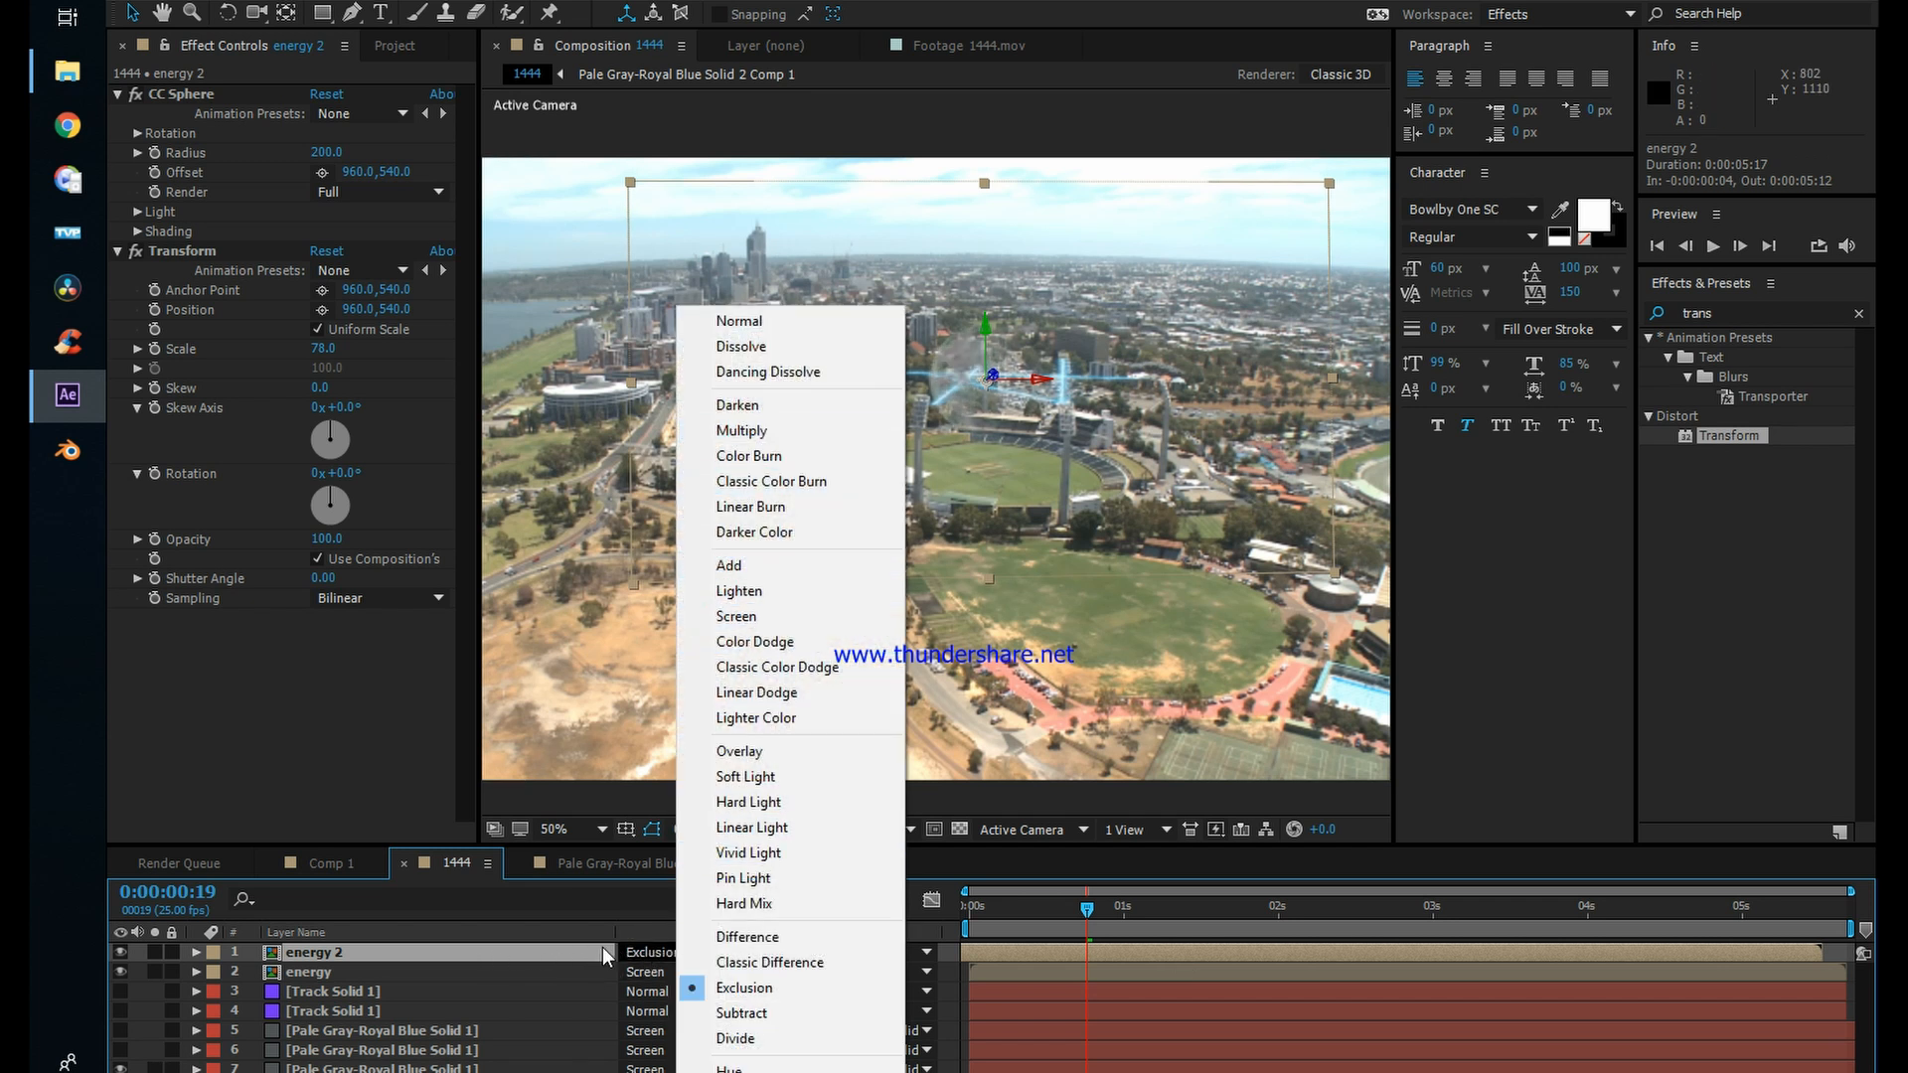
pyautogui.click(754, 964)
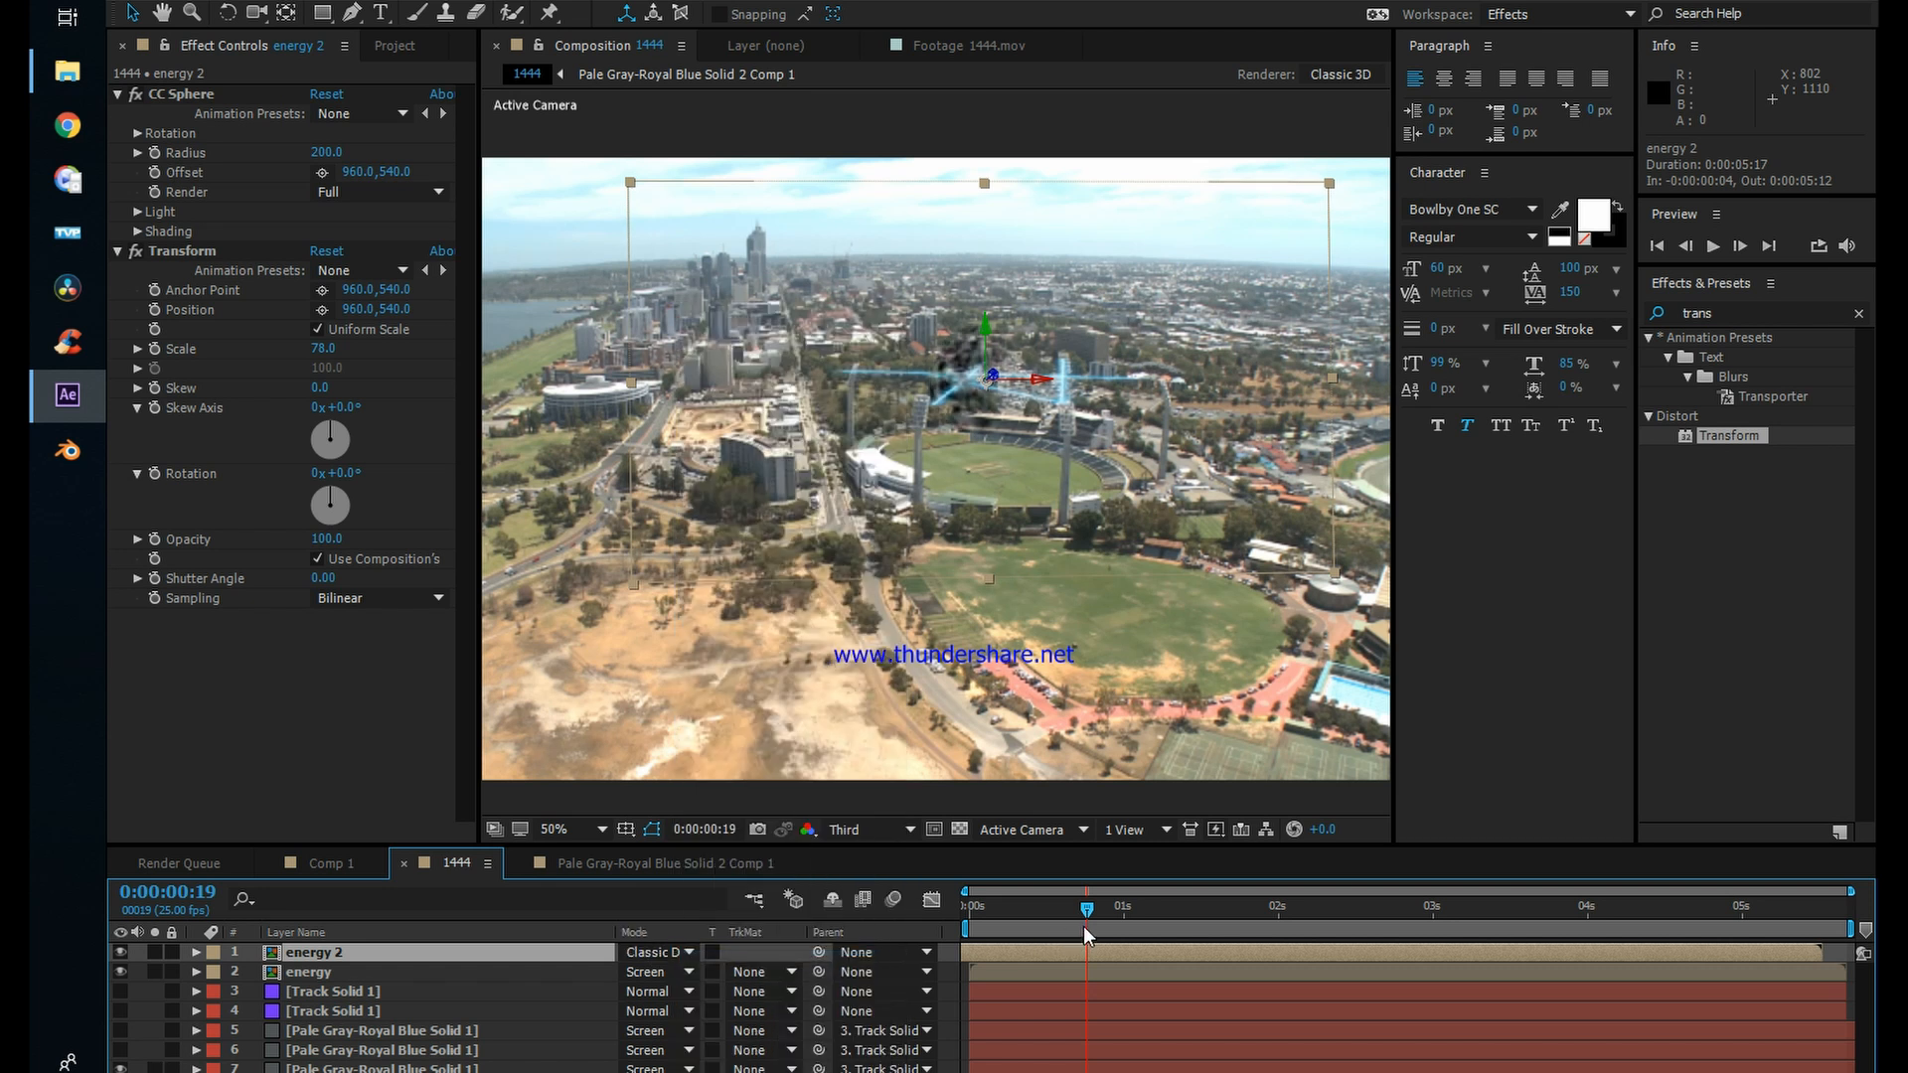
pyautogui.moveTo(1089, 905); pyautogui.dragTo(1396, 918)
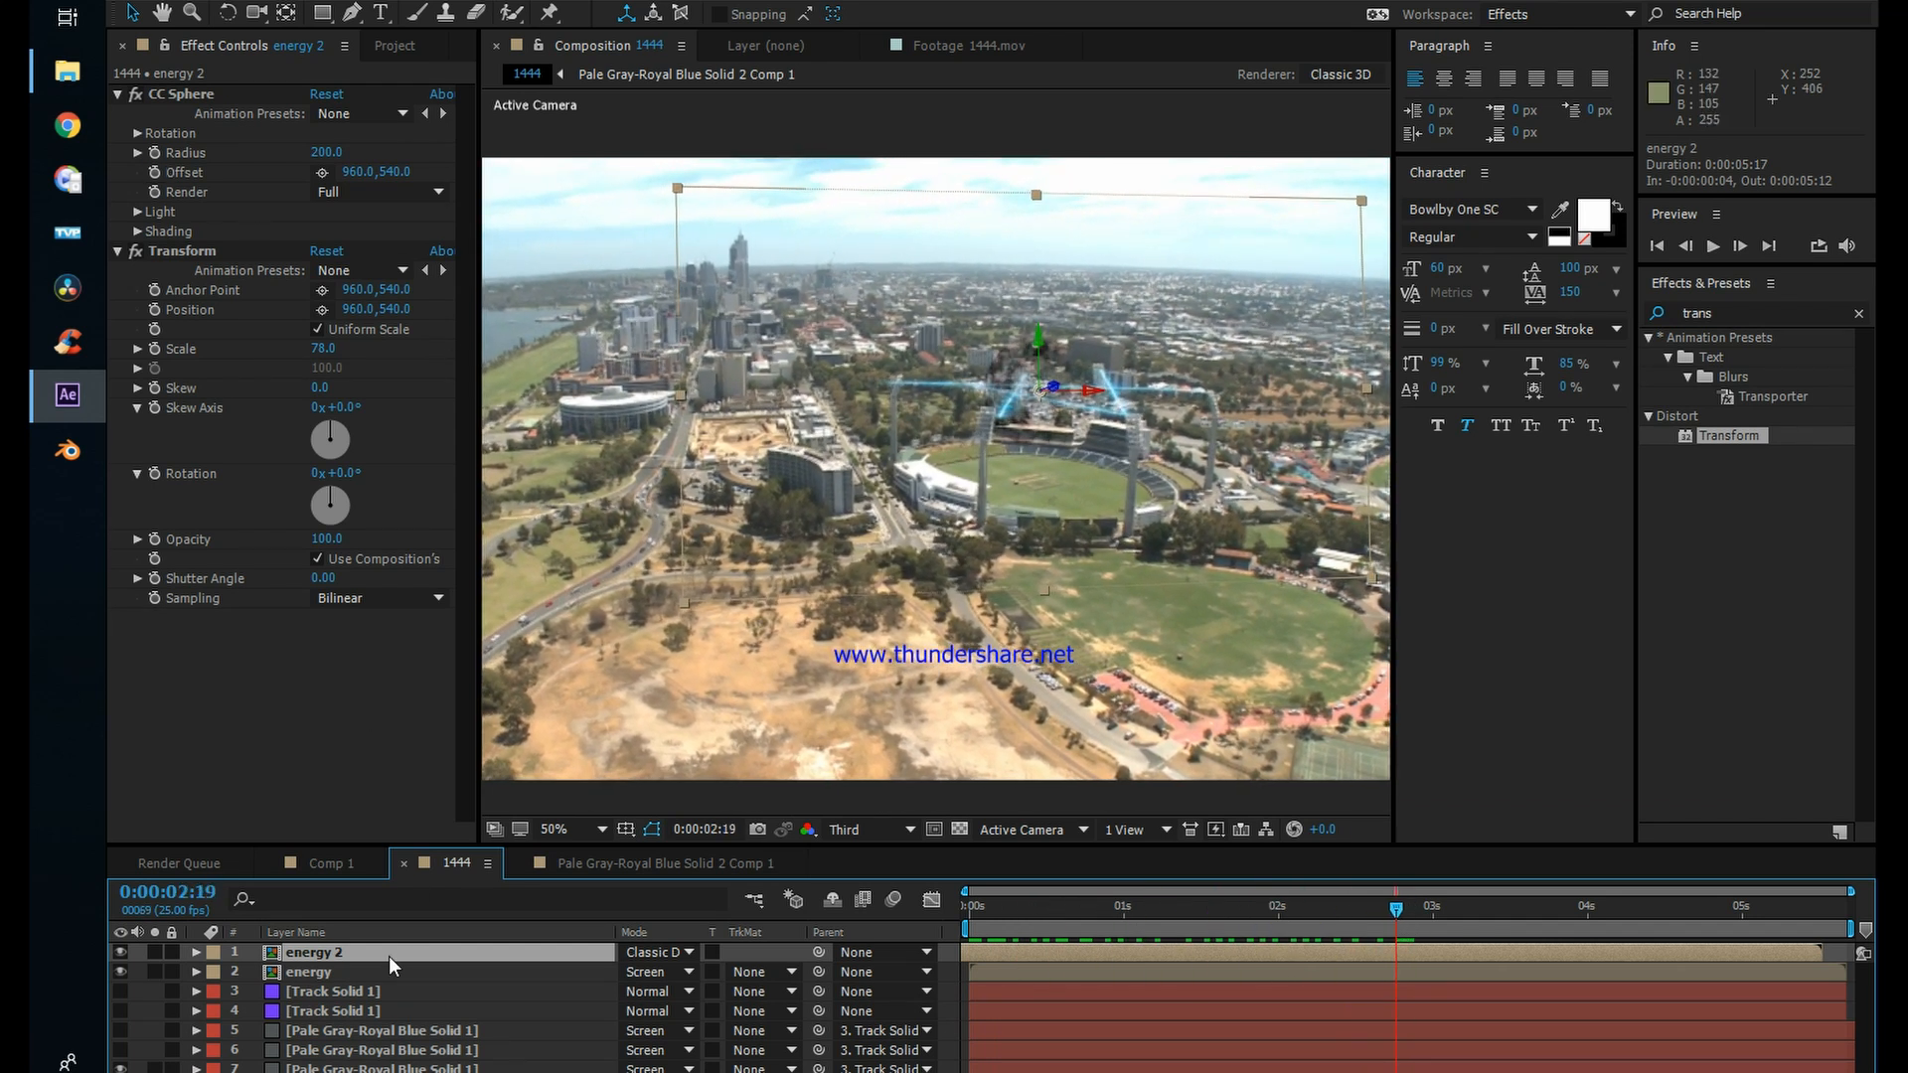
# Step: Apply the Curves effect below Transform on the energy 2 layer and bow its RGB curve slightly below the diagonal
pyautogui.click(1737, 306)
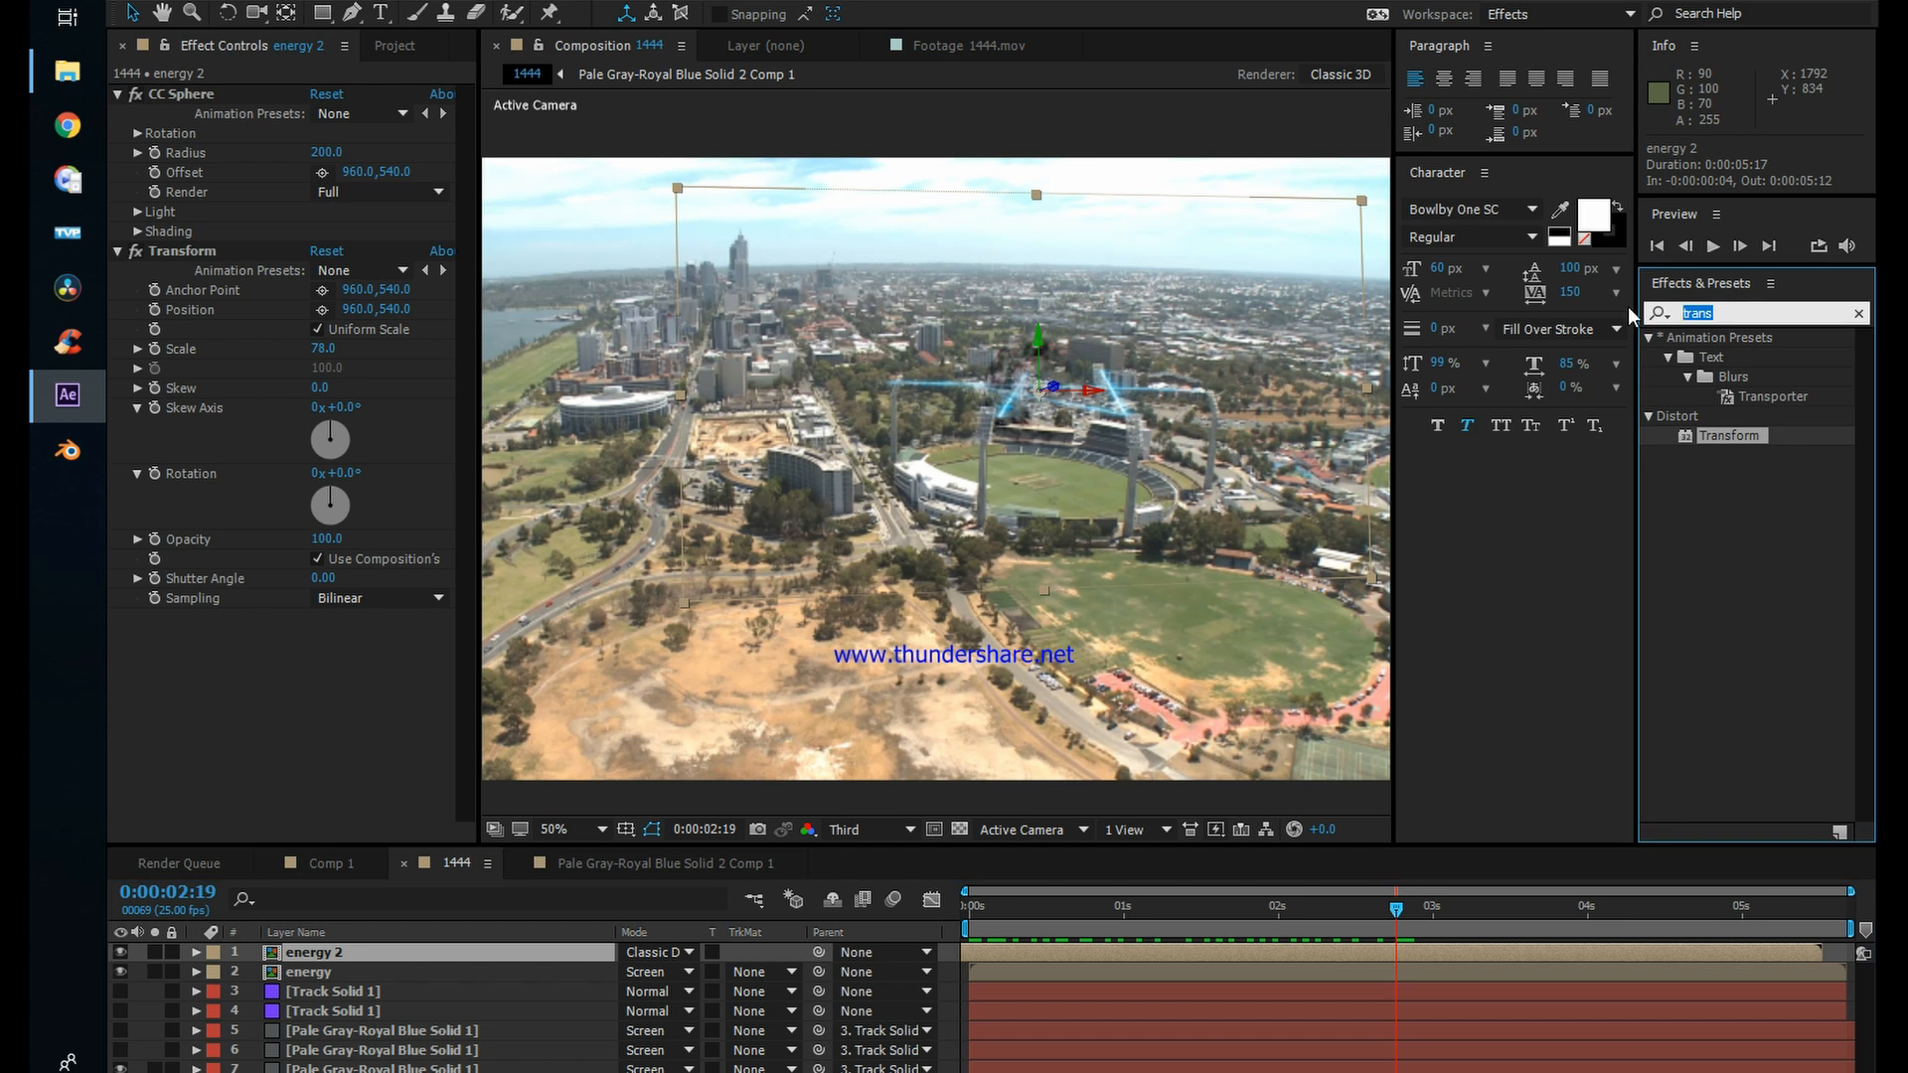
pyautogui.write('curve')
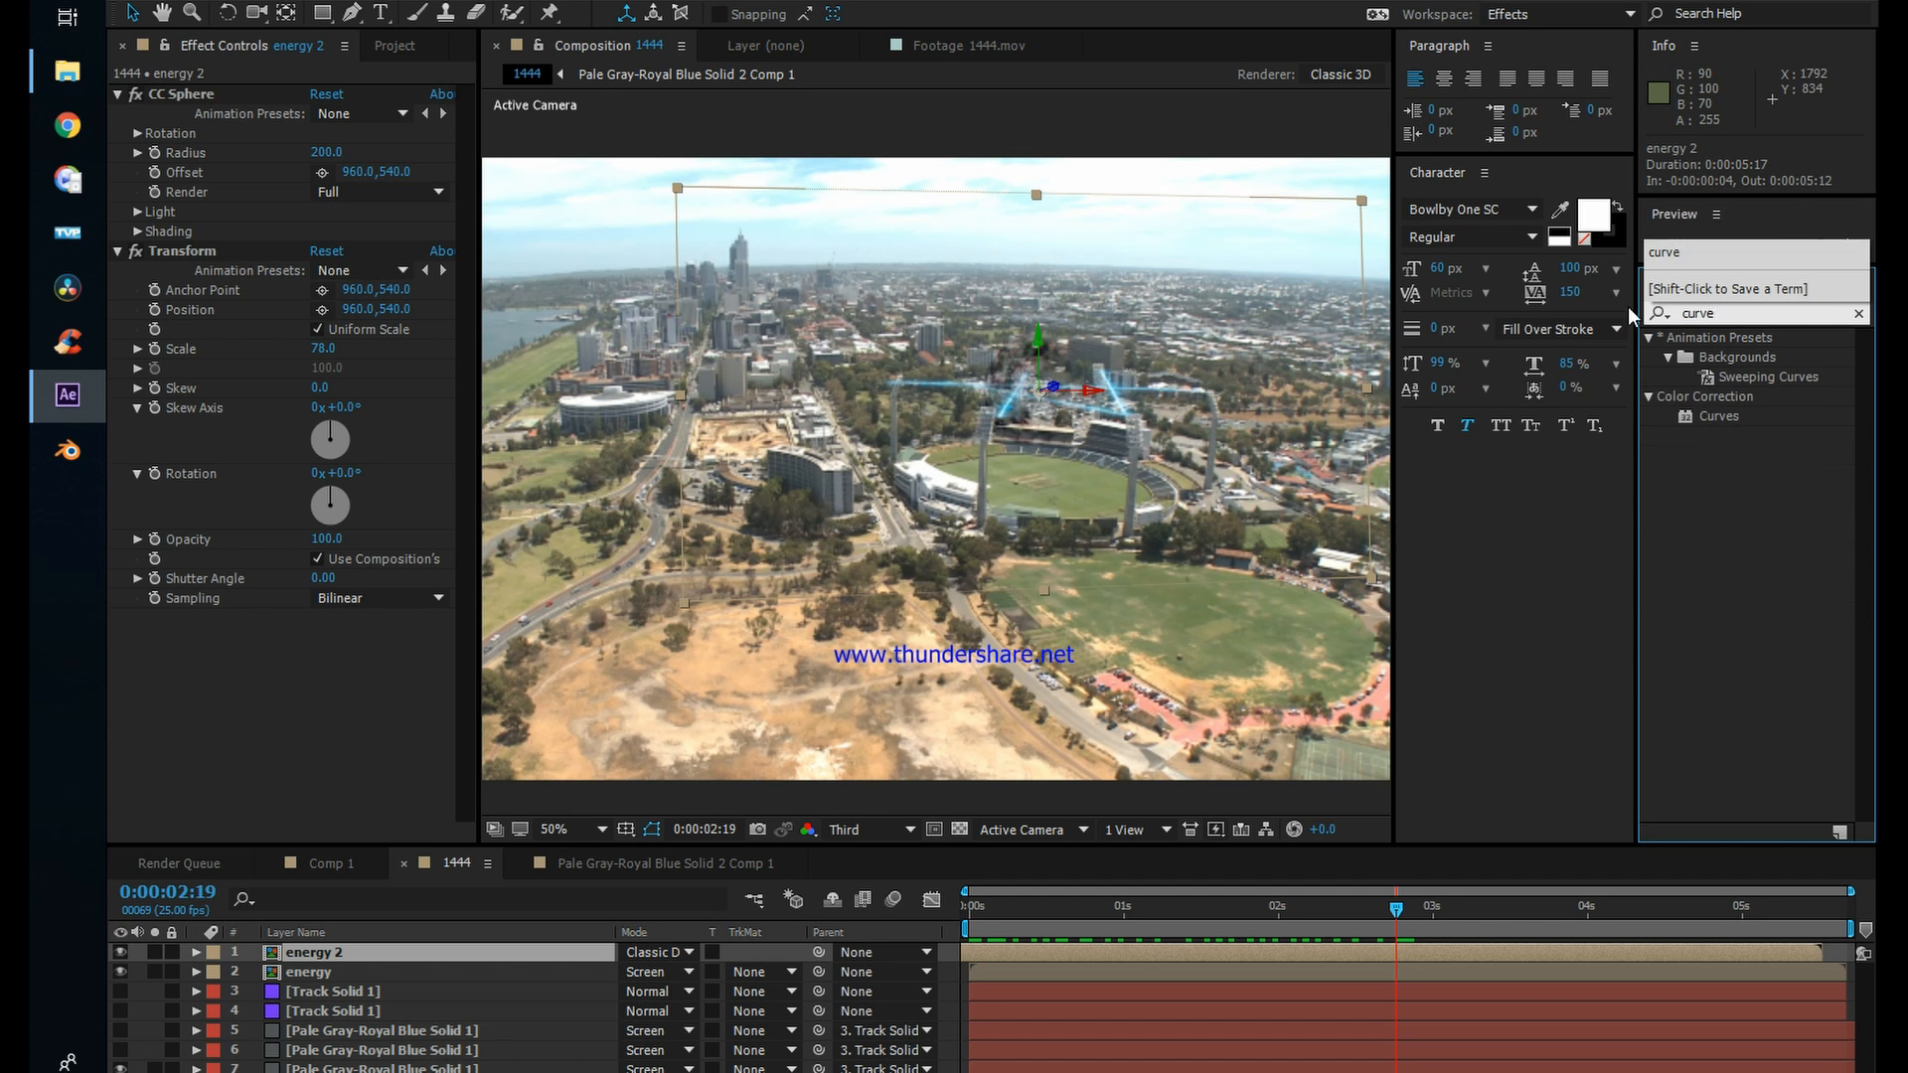
pyautogui.moveTo(1719, 417); pyautogui.dragTo(315, 599)
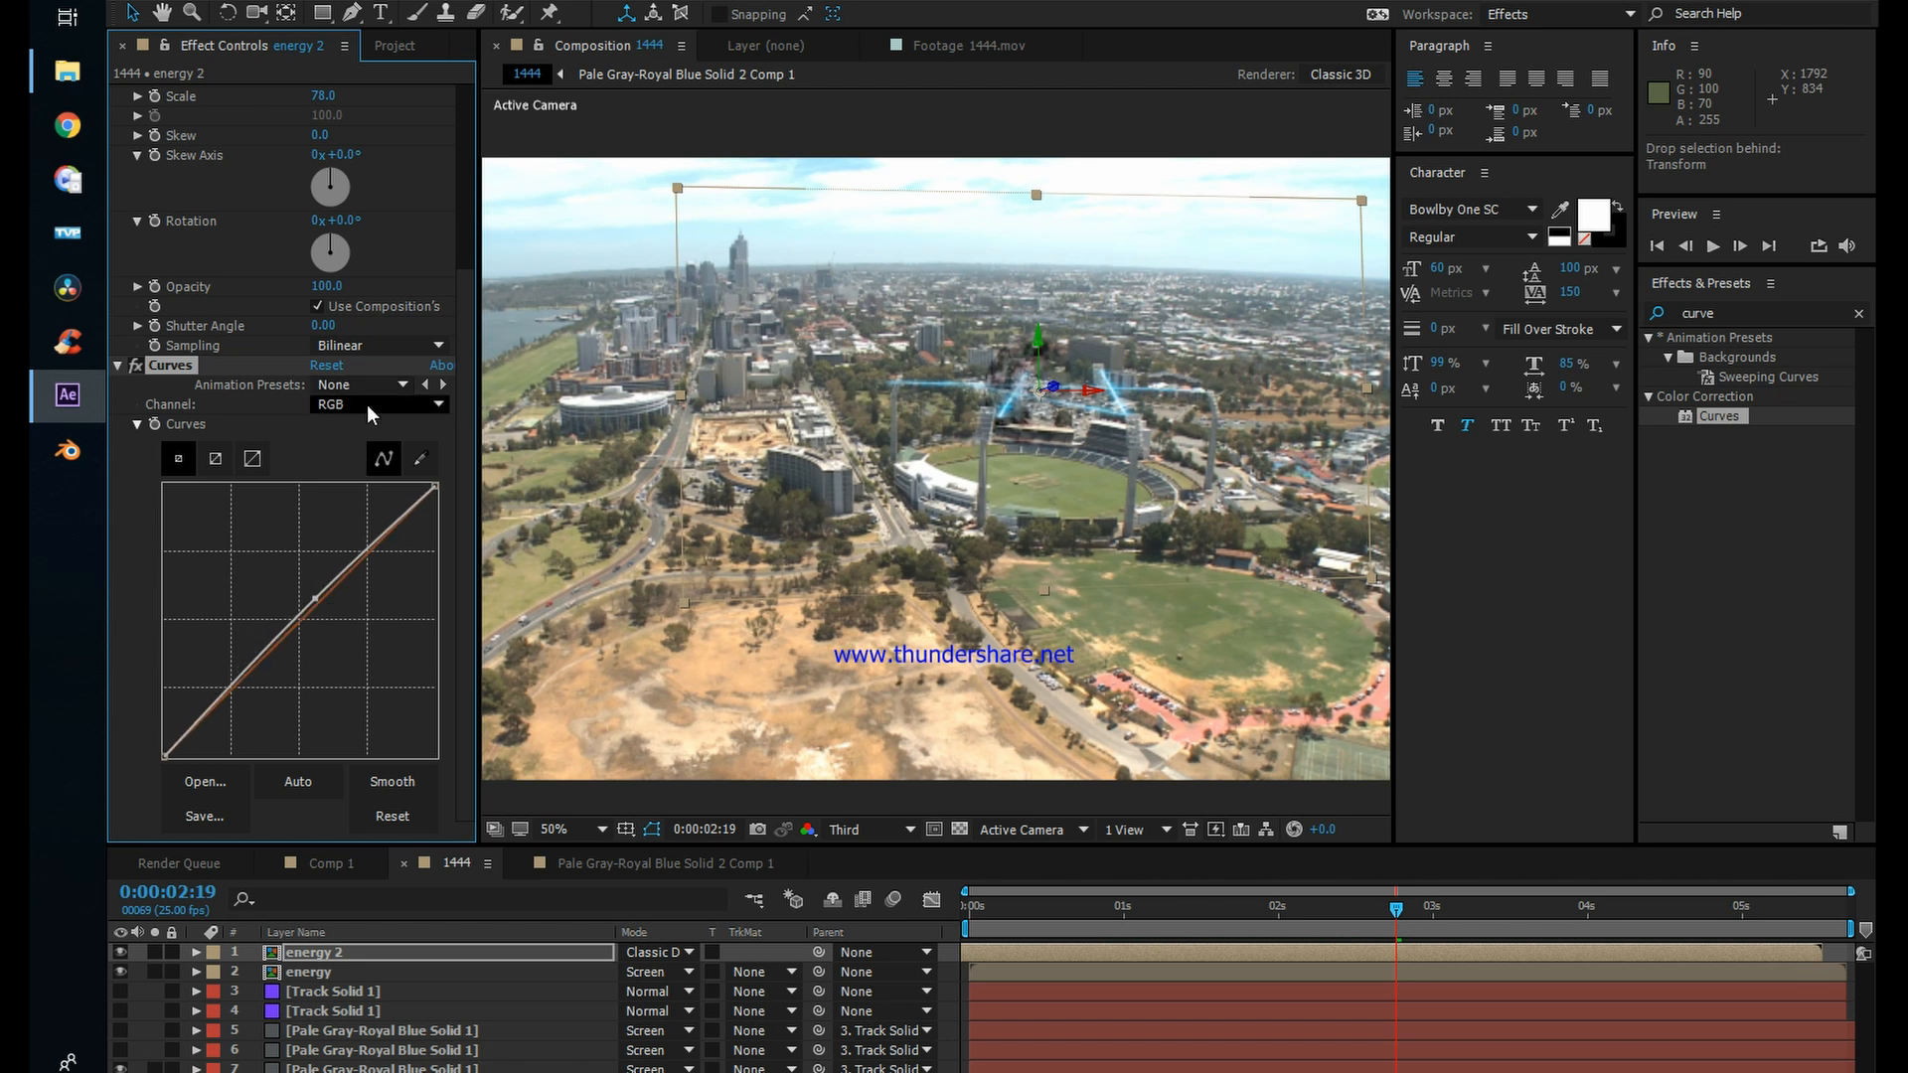
pyautogui.click(378, 404)
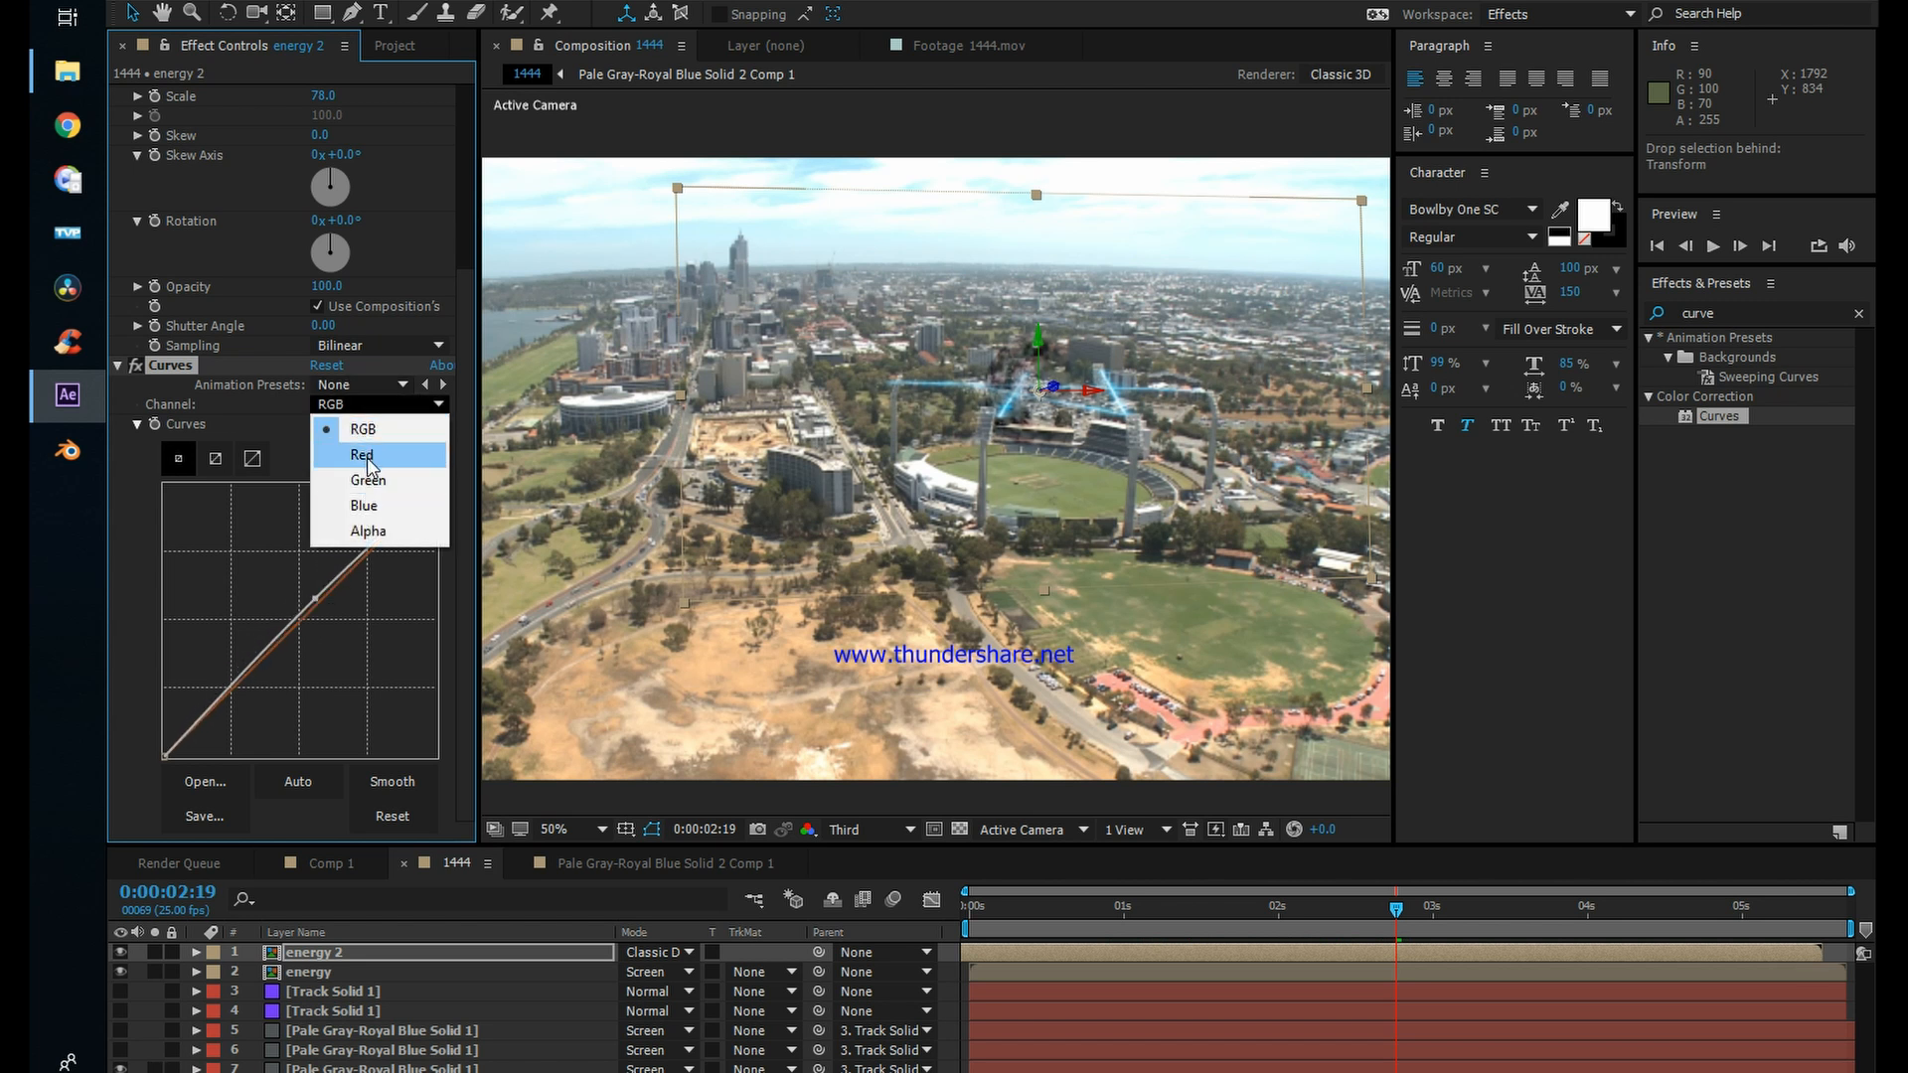
pyautogui.click(365, 457)
pyautogui.moveTo(321, 592)
pyautogui.mouseDown()
pyautogui.moveTo(299, 561)
pyautogui.moveTo(349, 589)
pyautogui.mouseUp()
# Step: Pull energy 2's Blue channel curve well below the diagonal and review the tint back at 0:00:00:23
pyautogui.click(394, 403)
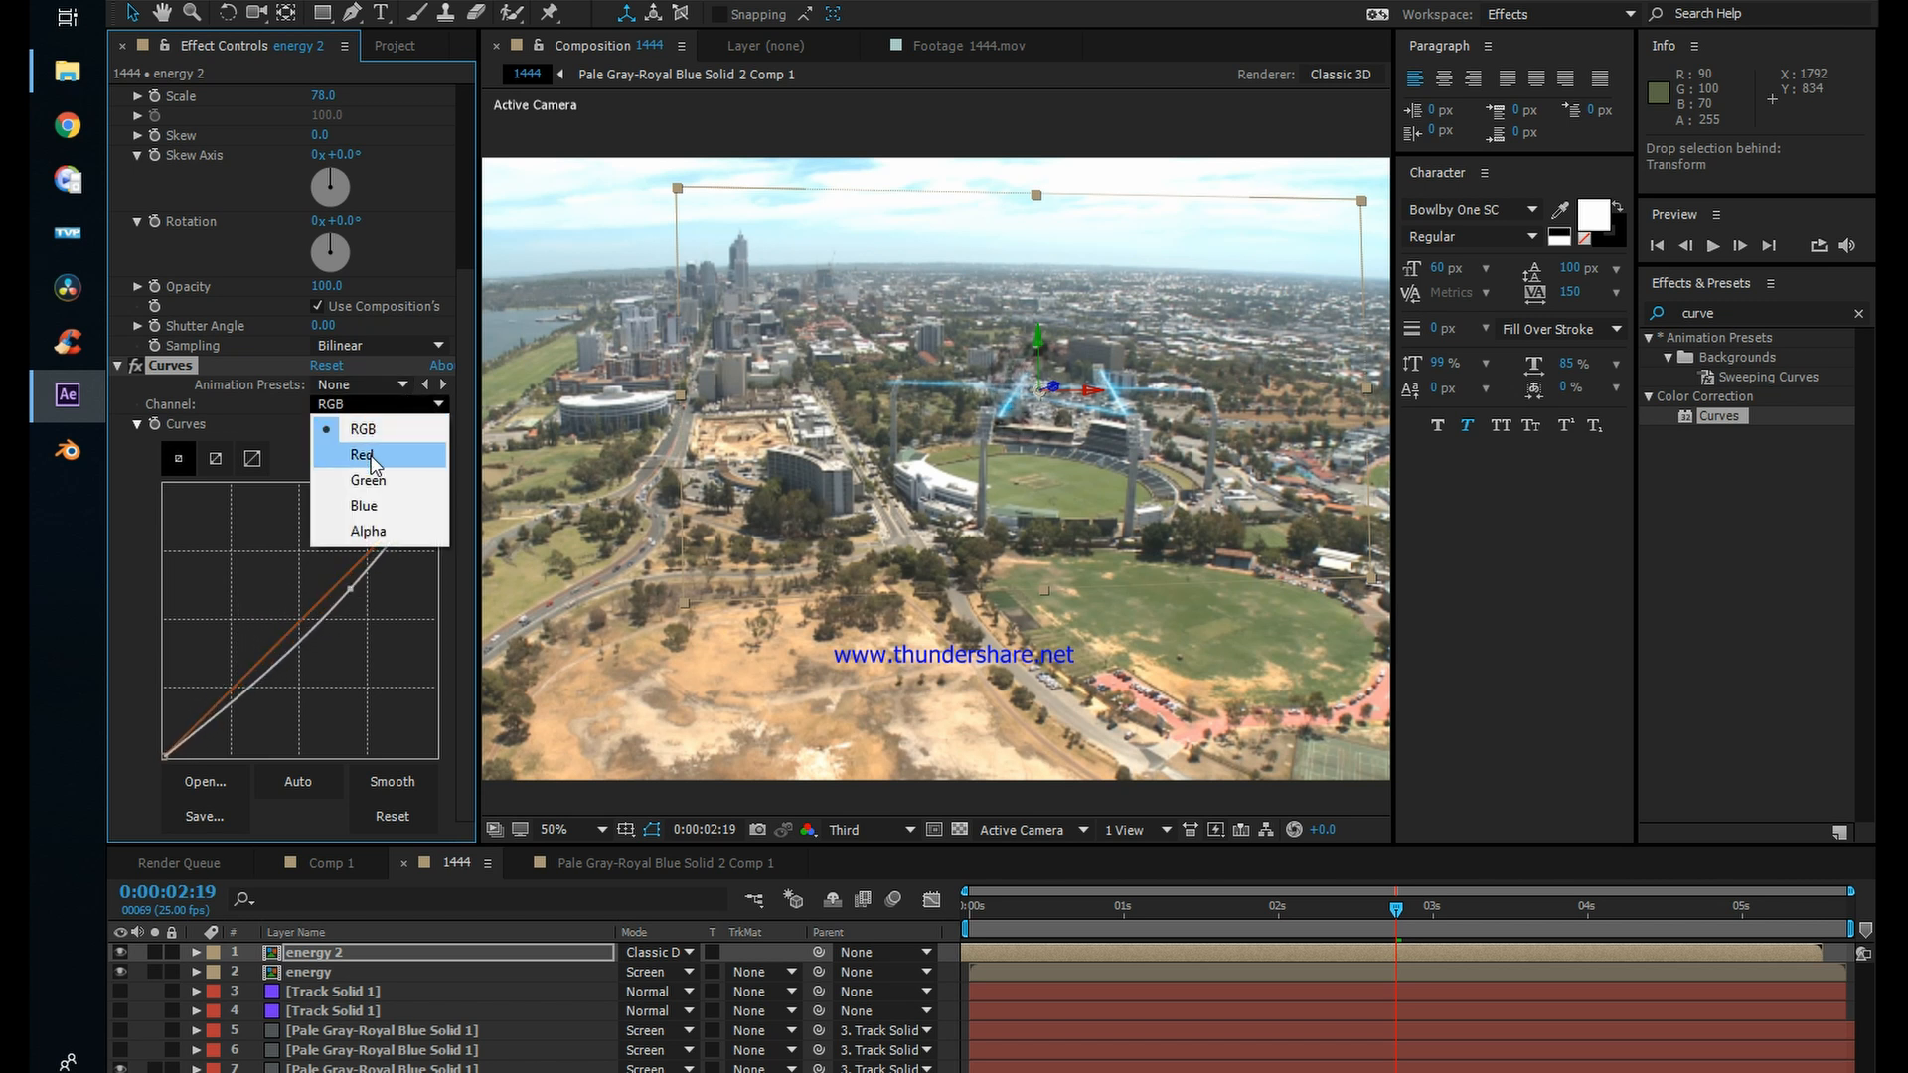
pyautogui.click(360, 454)
pyautogui.click(355, 404)
pyautogui.click(364, 505)
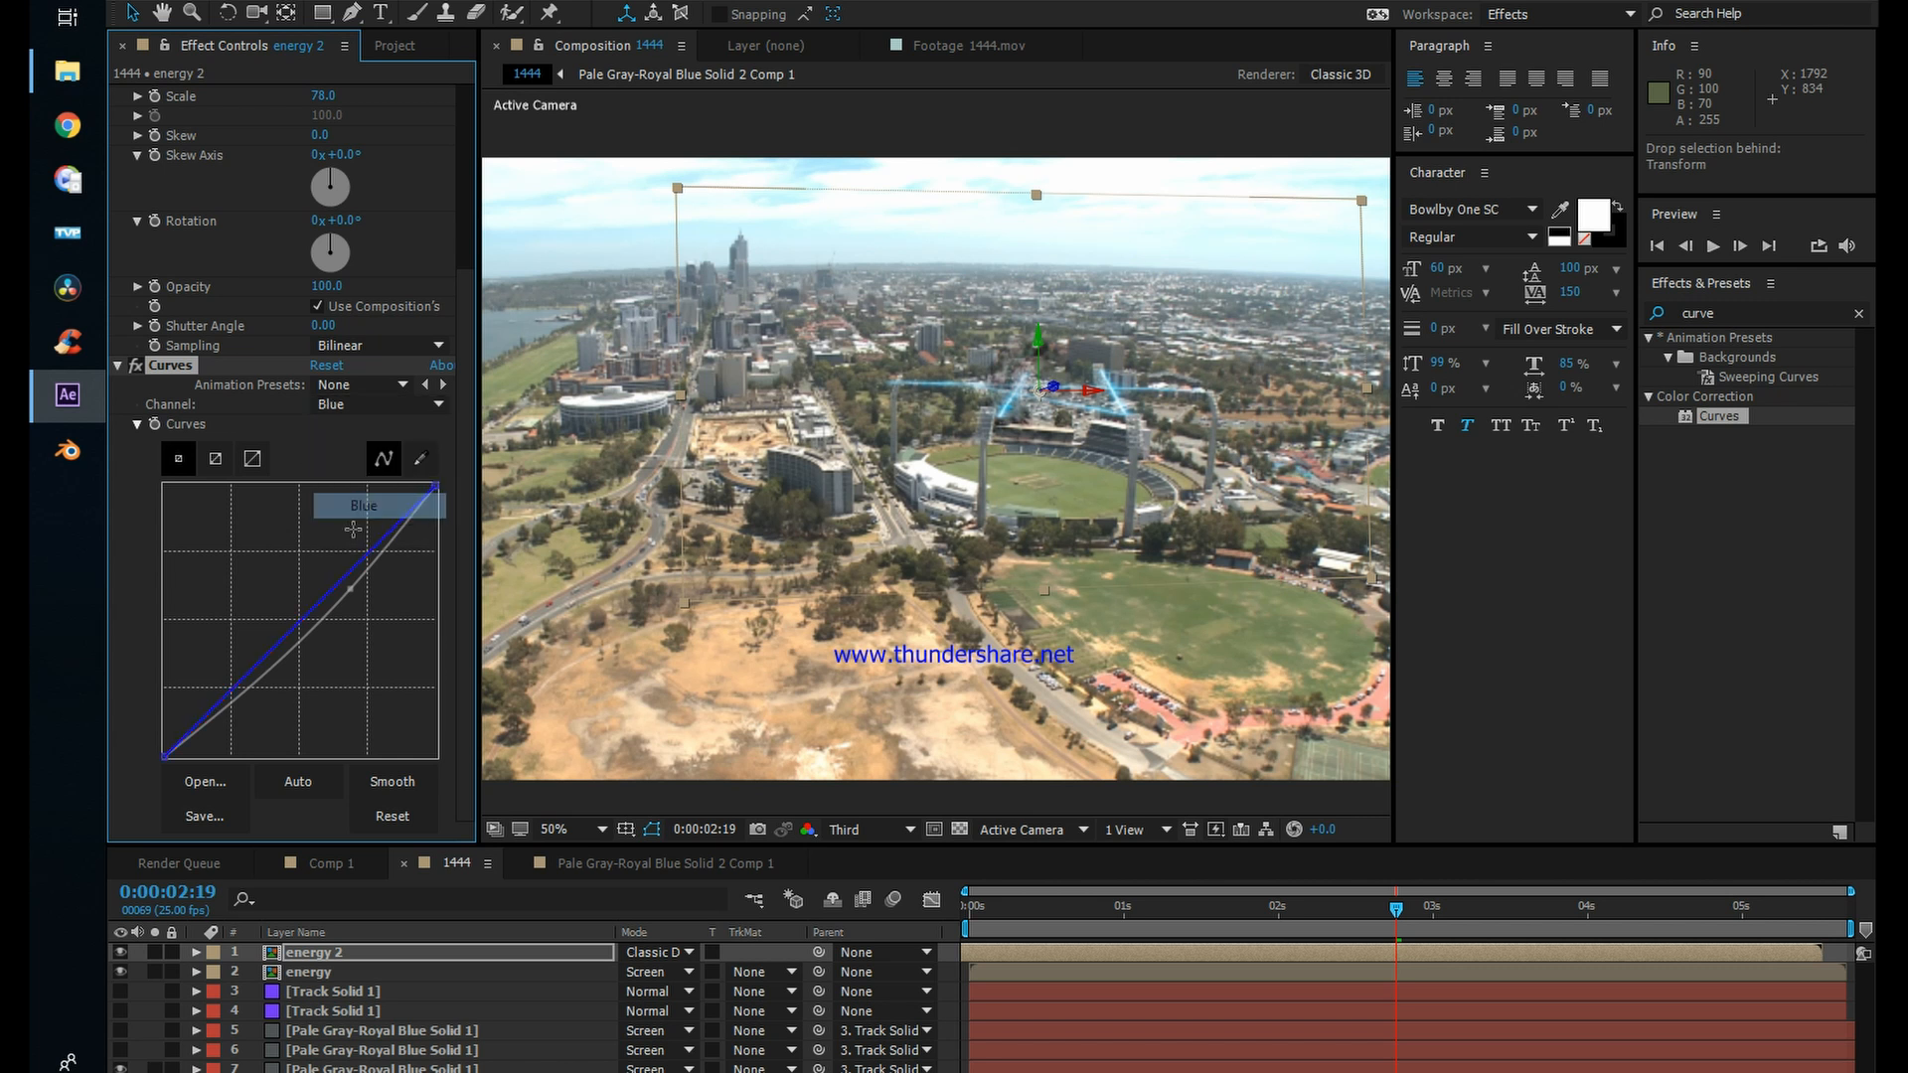
pyautogui.moveTo(333, 586); pyautogui.dragTo(369, 600)
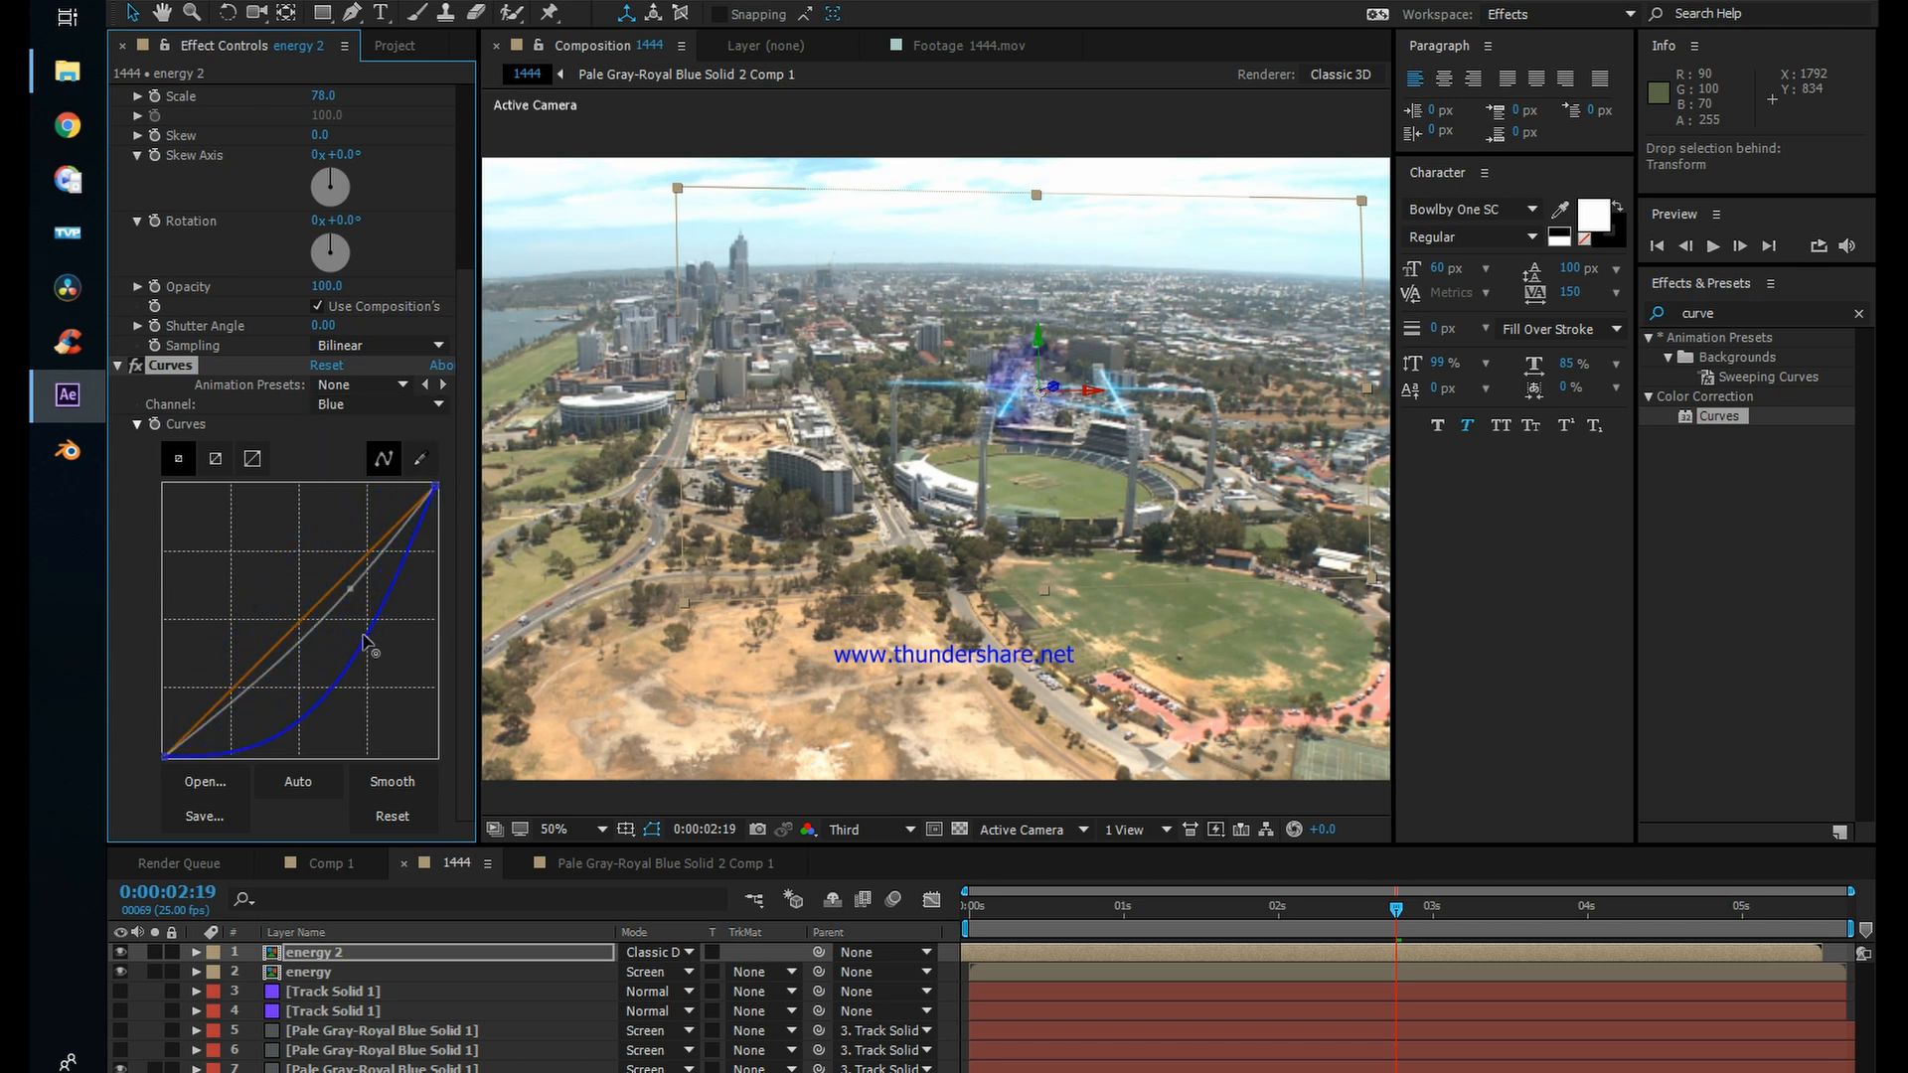
pyautogui.click(316, 698)
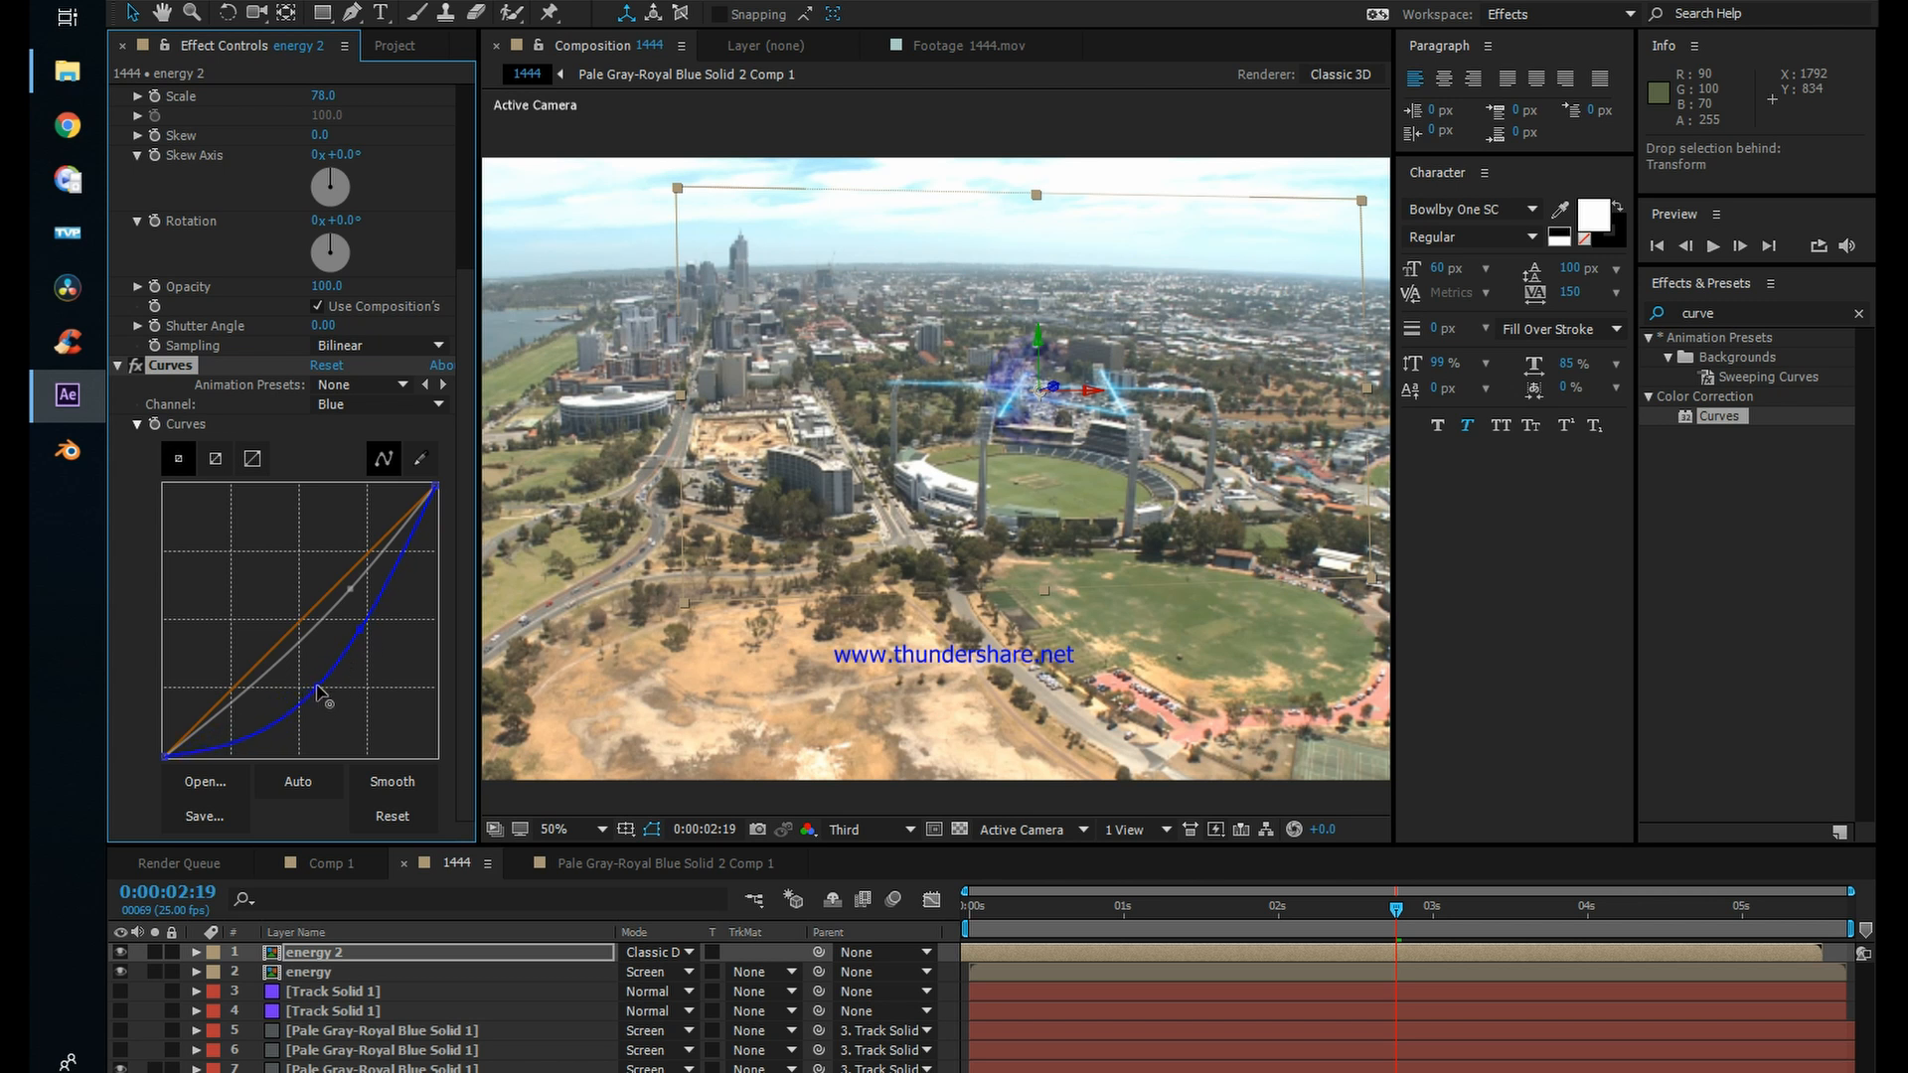
pyautogui.moveTo(1415, 915); pyautogui.dragTo(1111, 910)
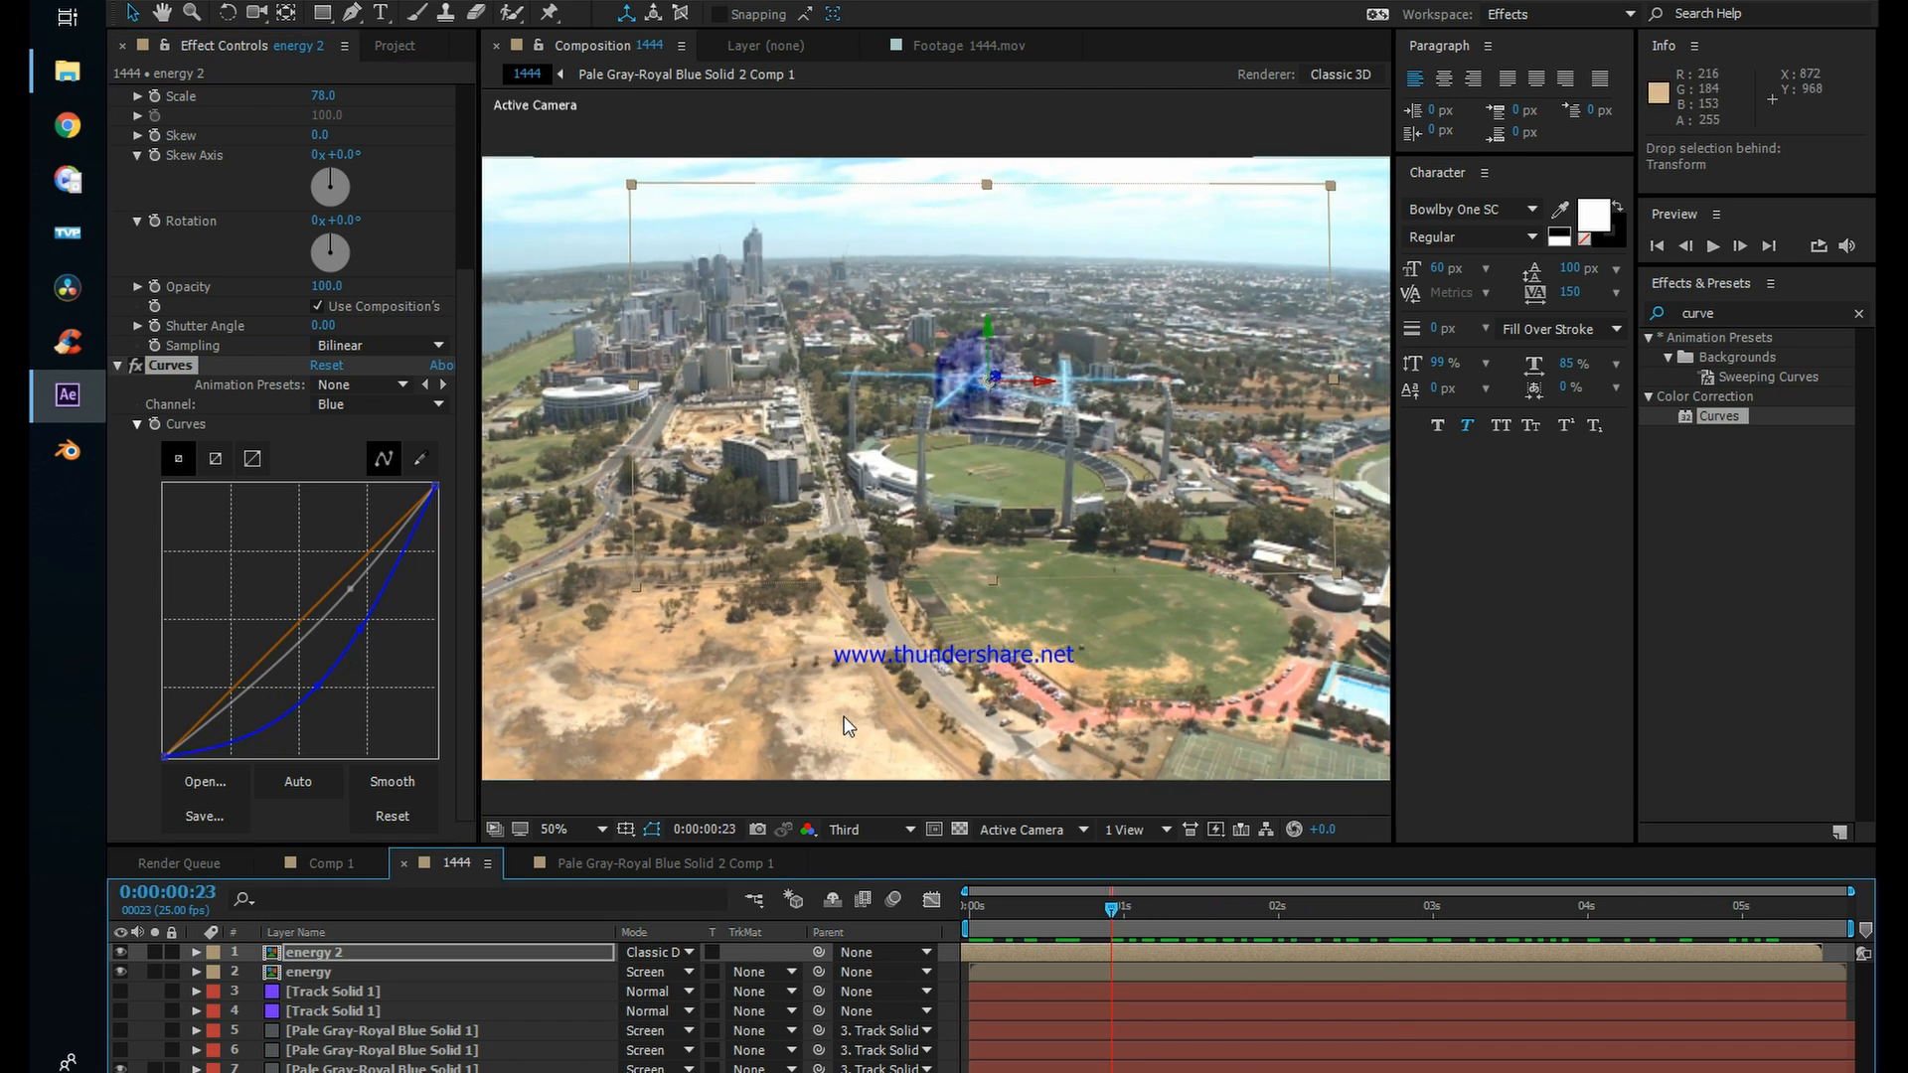
# Step: Enlarge the original energy layer to a Transform scale of 193 and scrub back to 0:00:00:01
pyautogui.click(461, 952)
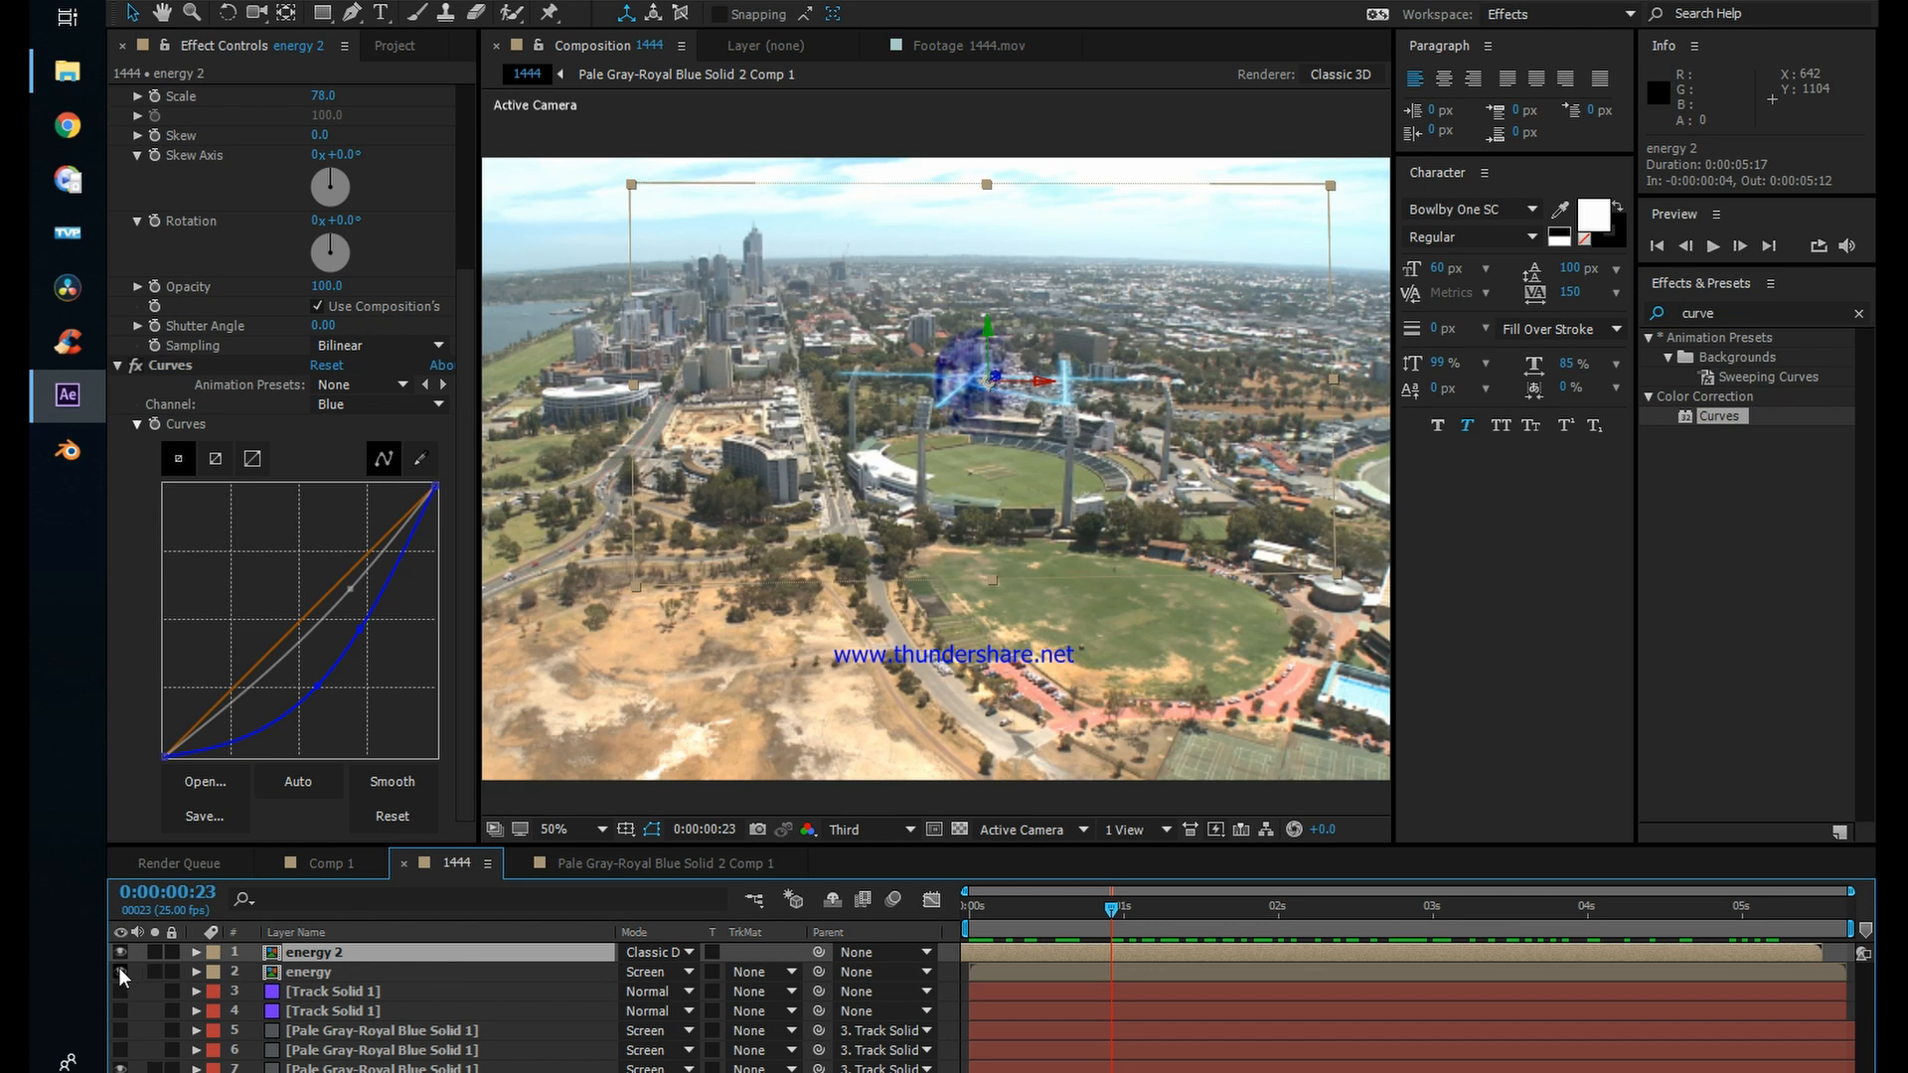
pyautogui.click(336, 970)
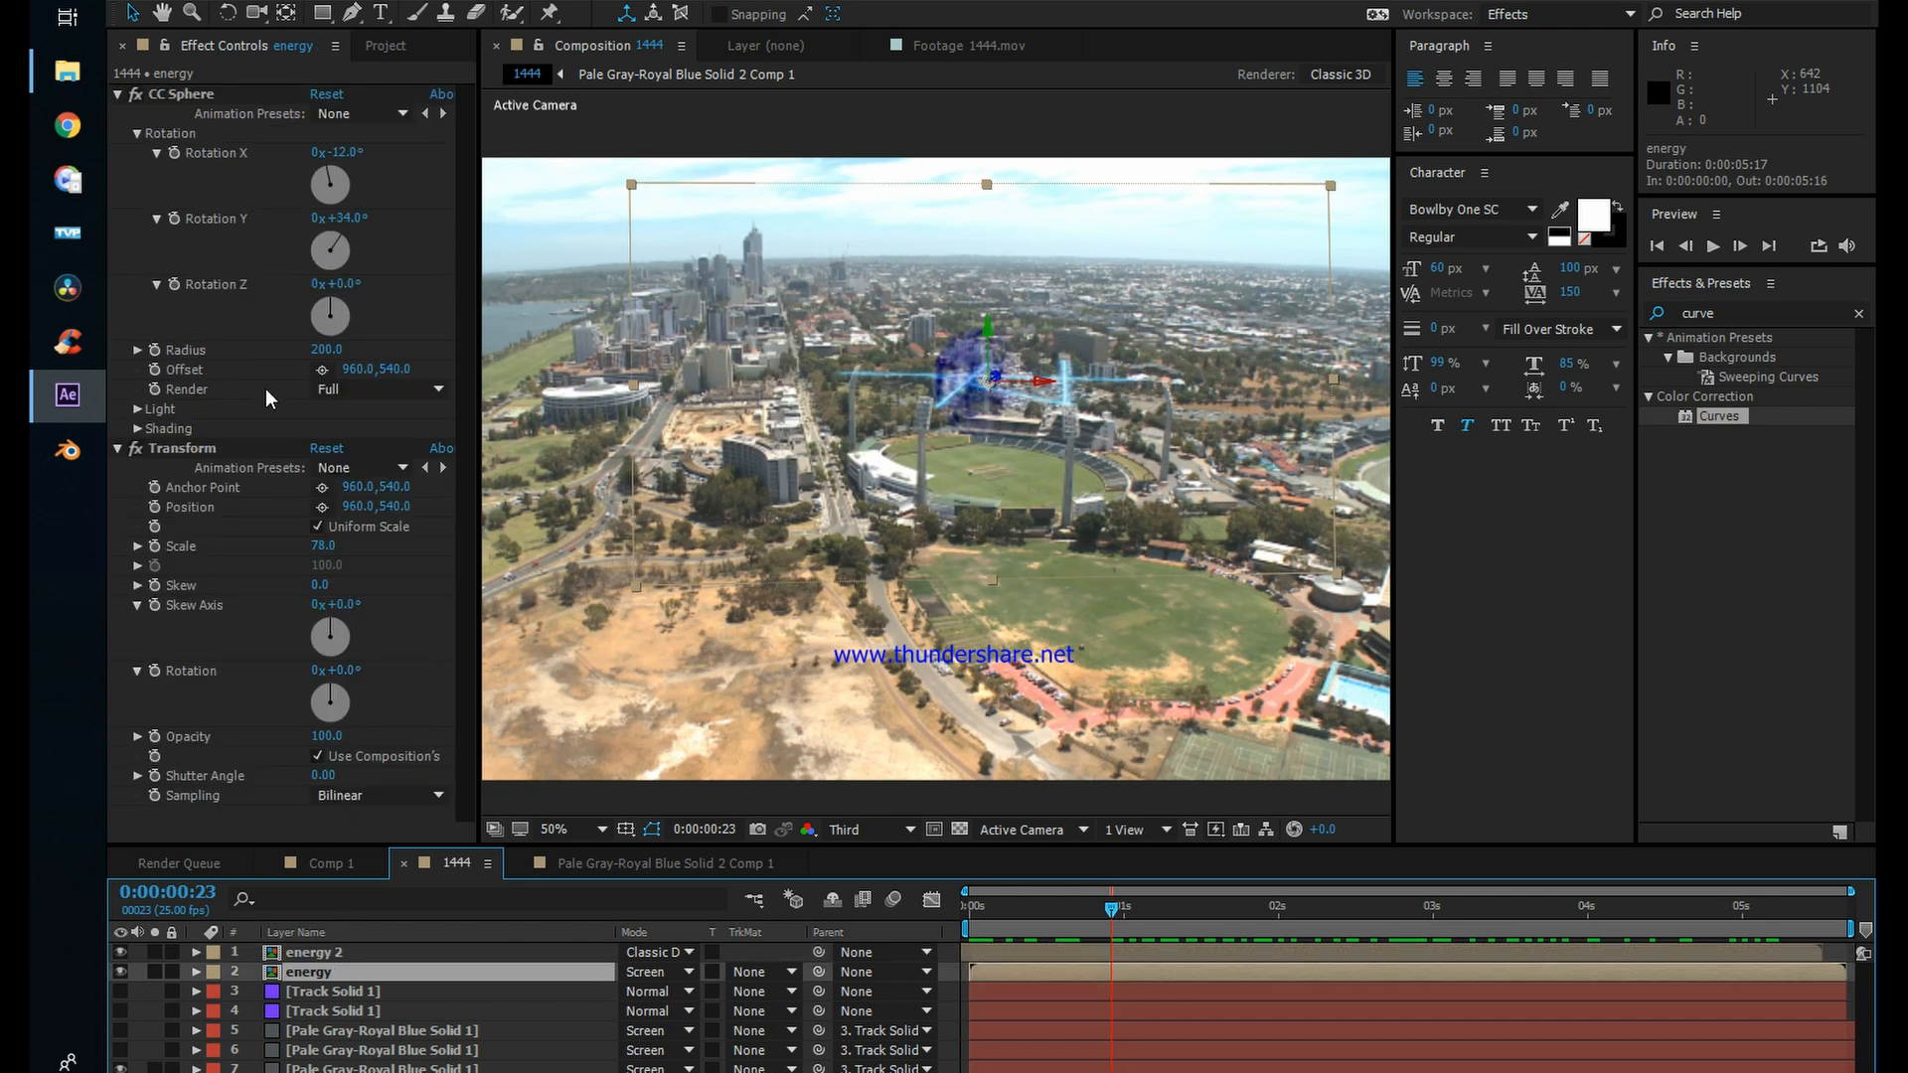
pyautogui.moveTo(335, 545); pyautogui.dragTo(463, 547)
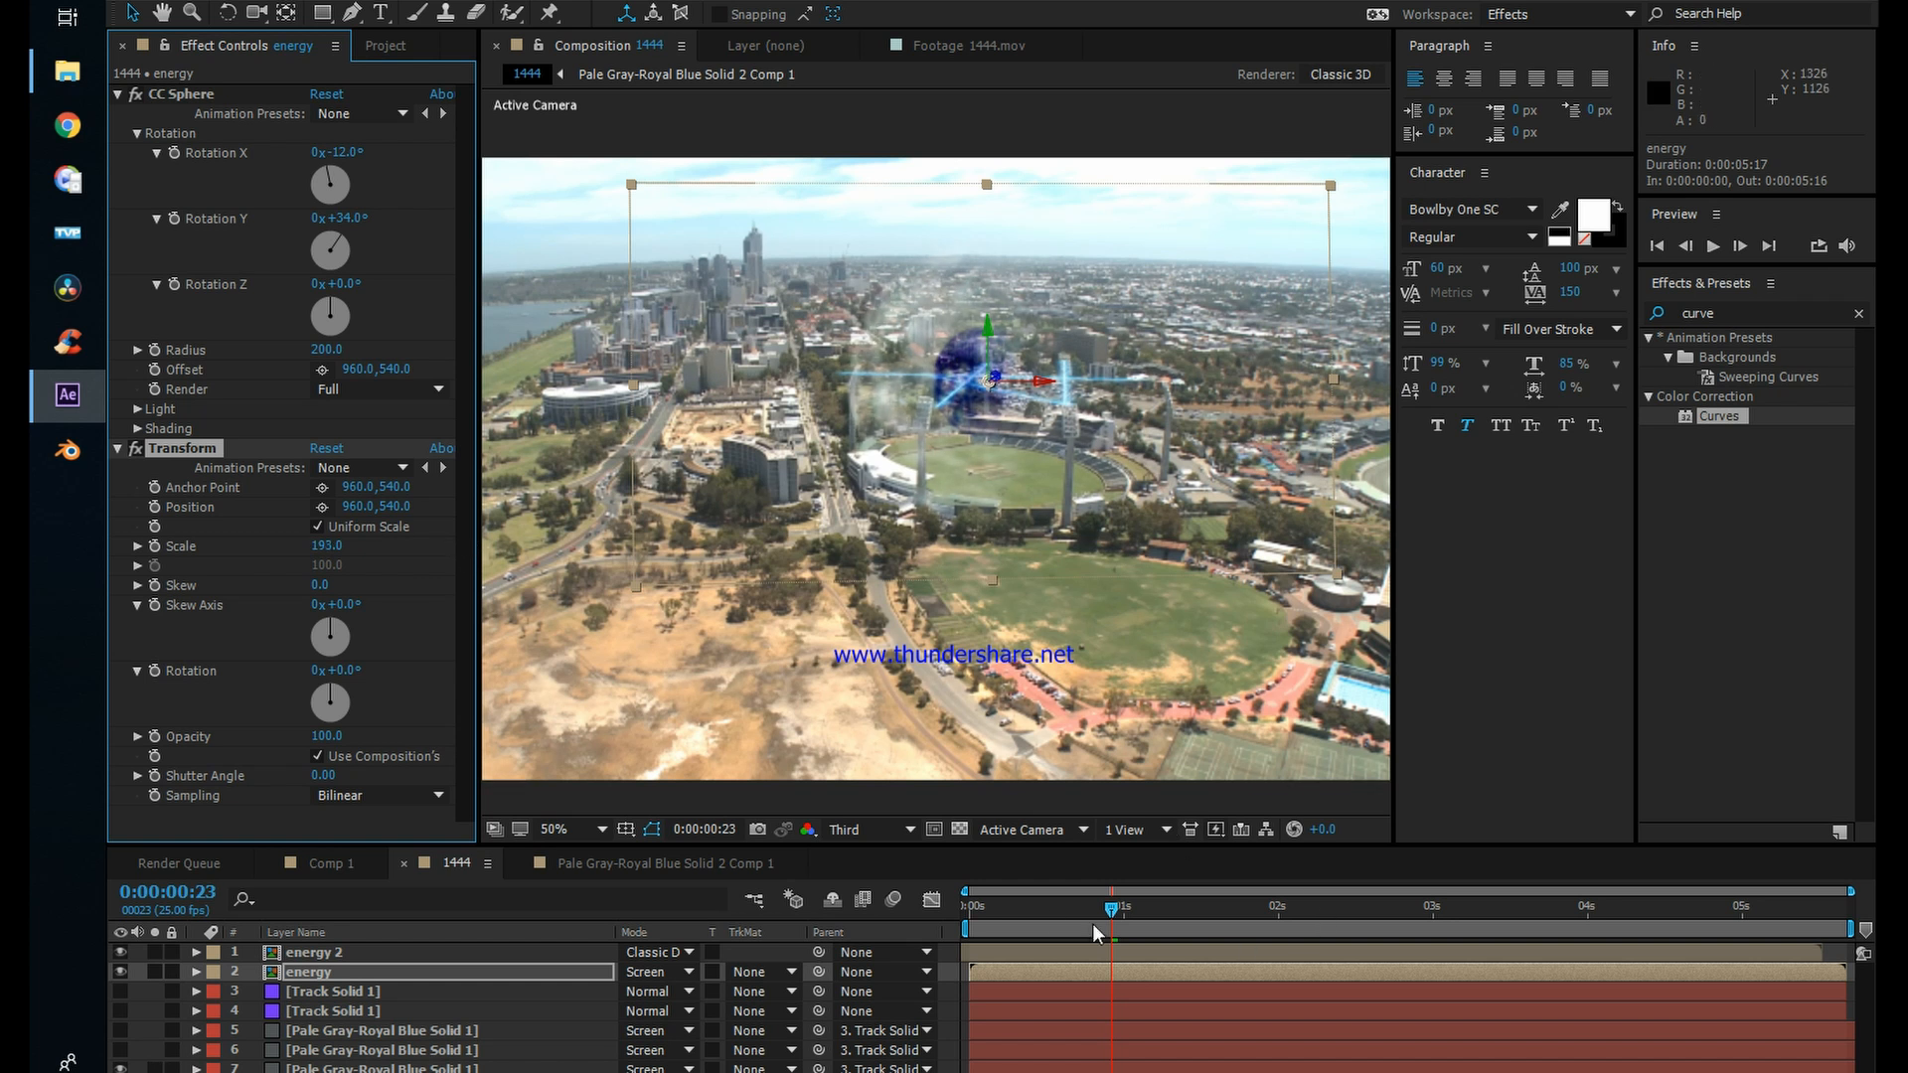
pyautogui.moveTo(1114, 913); pyautogui.dragTo(977, 919)
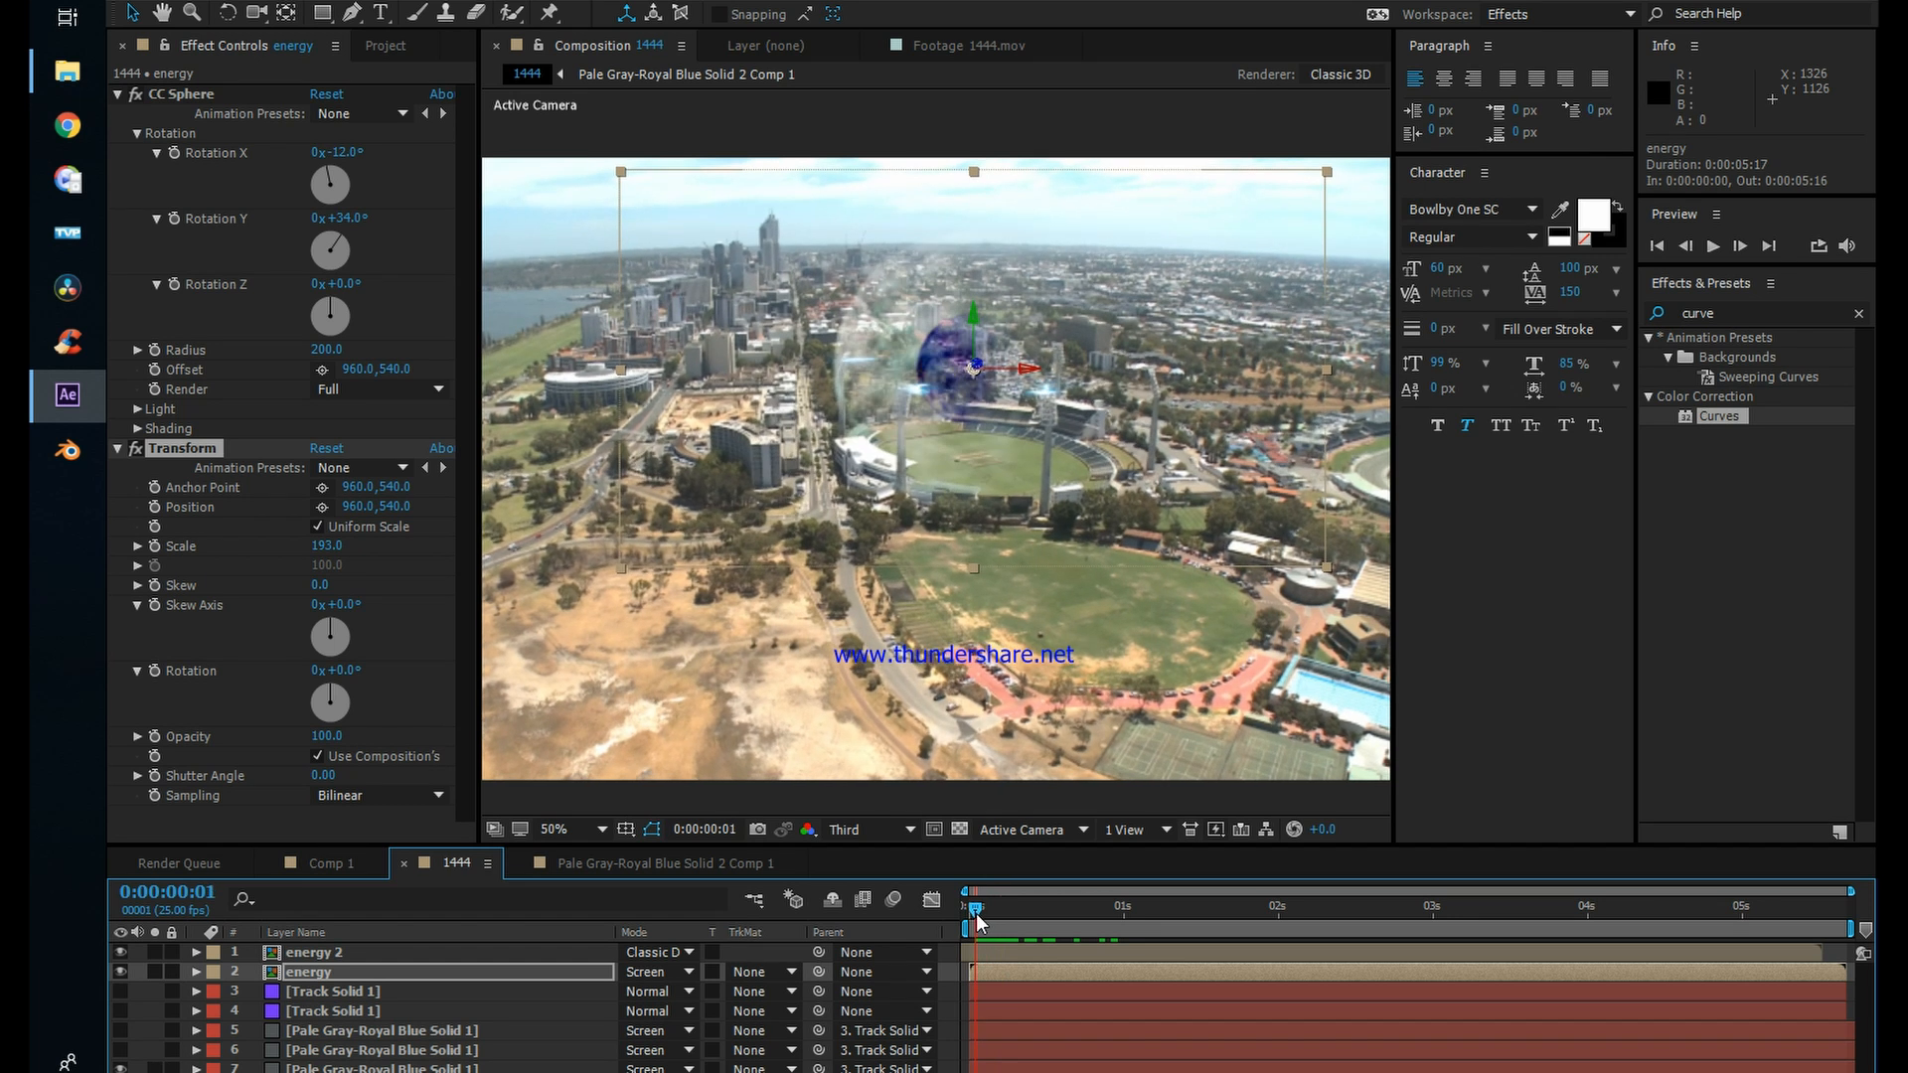
# Step: Duplicate the enlarged energy layer and mirror the copy horizontally to a width scale of -89%
pyautogui.click(992, 966)
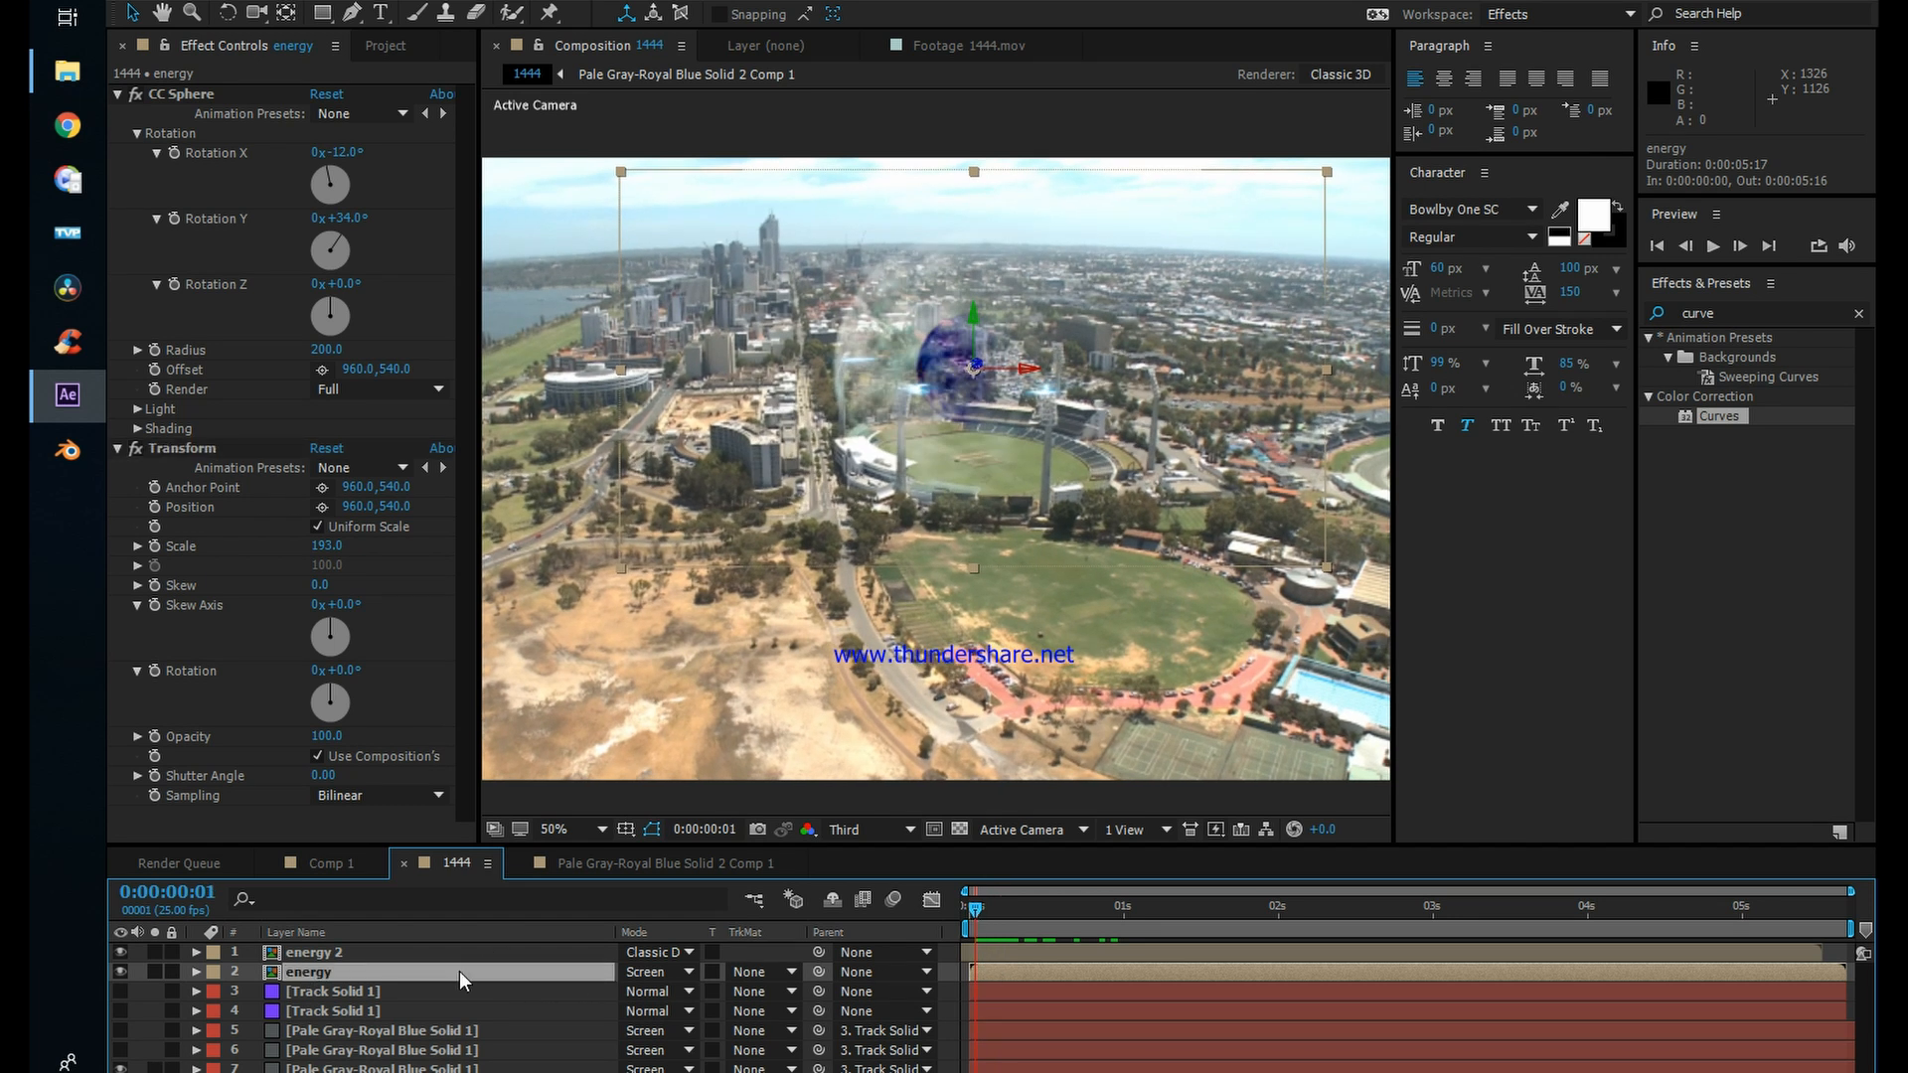
pyautogui.hotkey('ctrl', 'd')
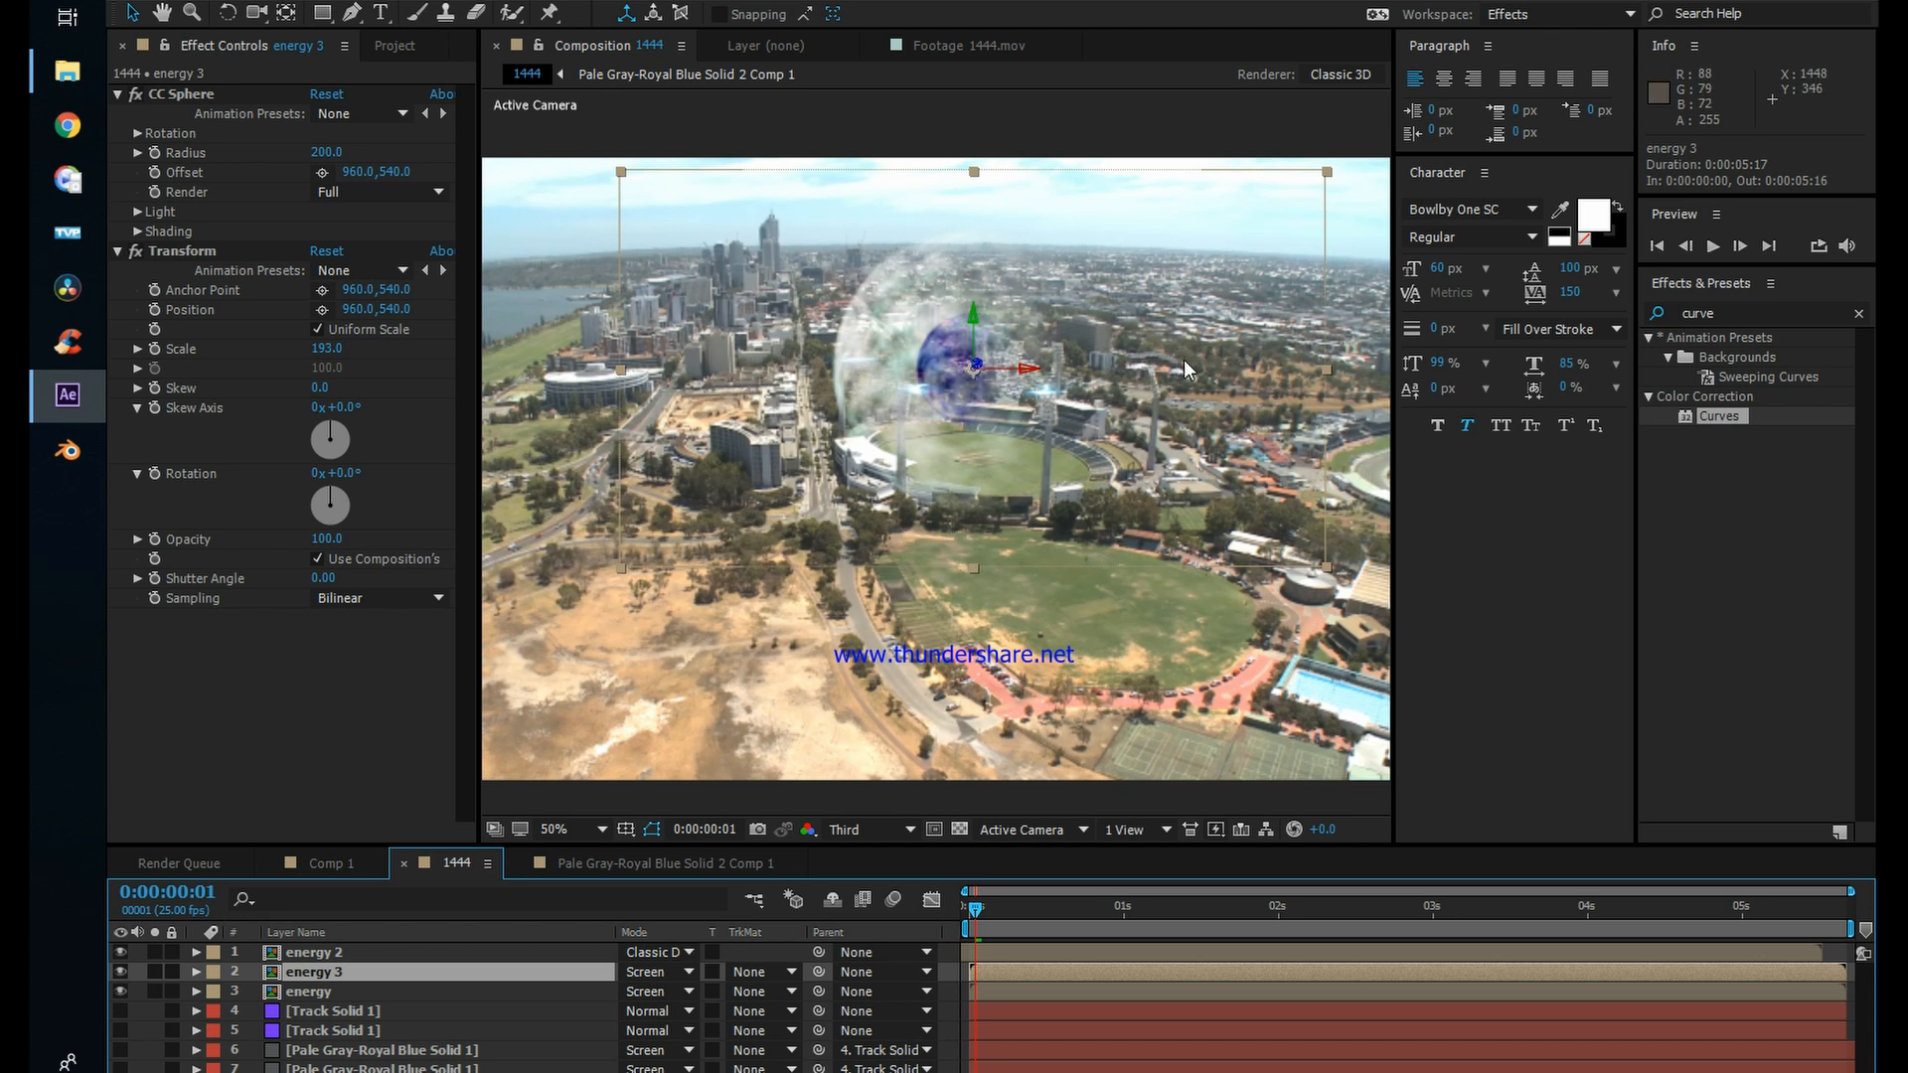
pyautogui.moveTo(1327, 370); pyautogui.dragTo(658, 316)
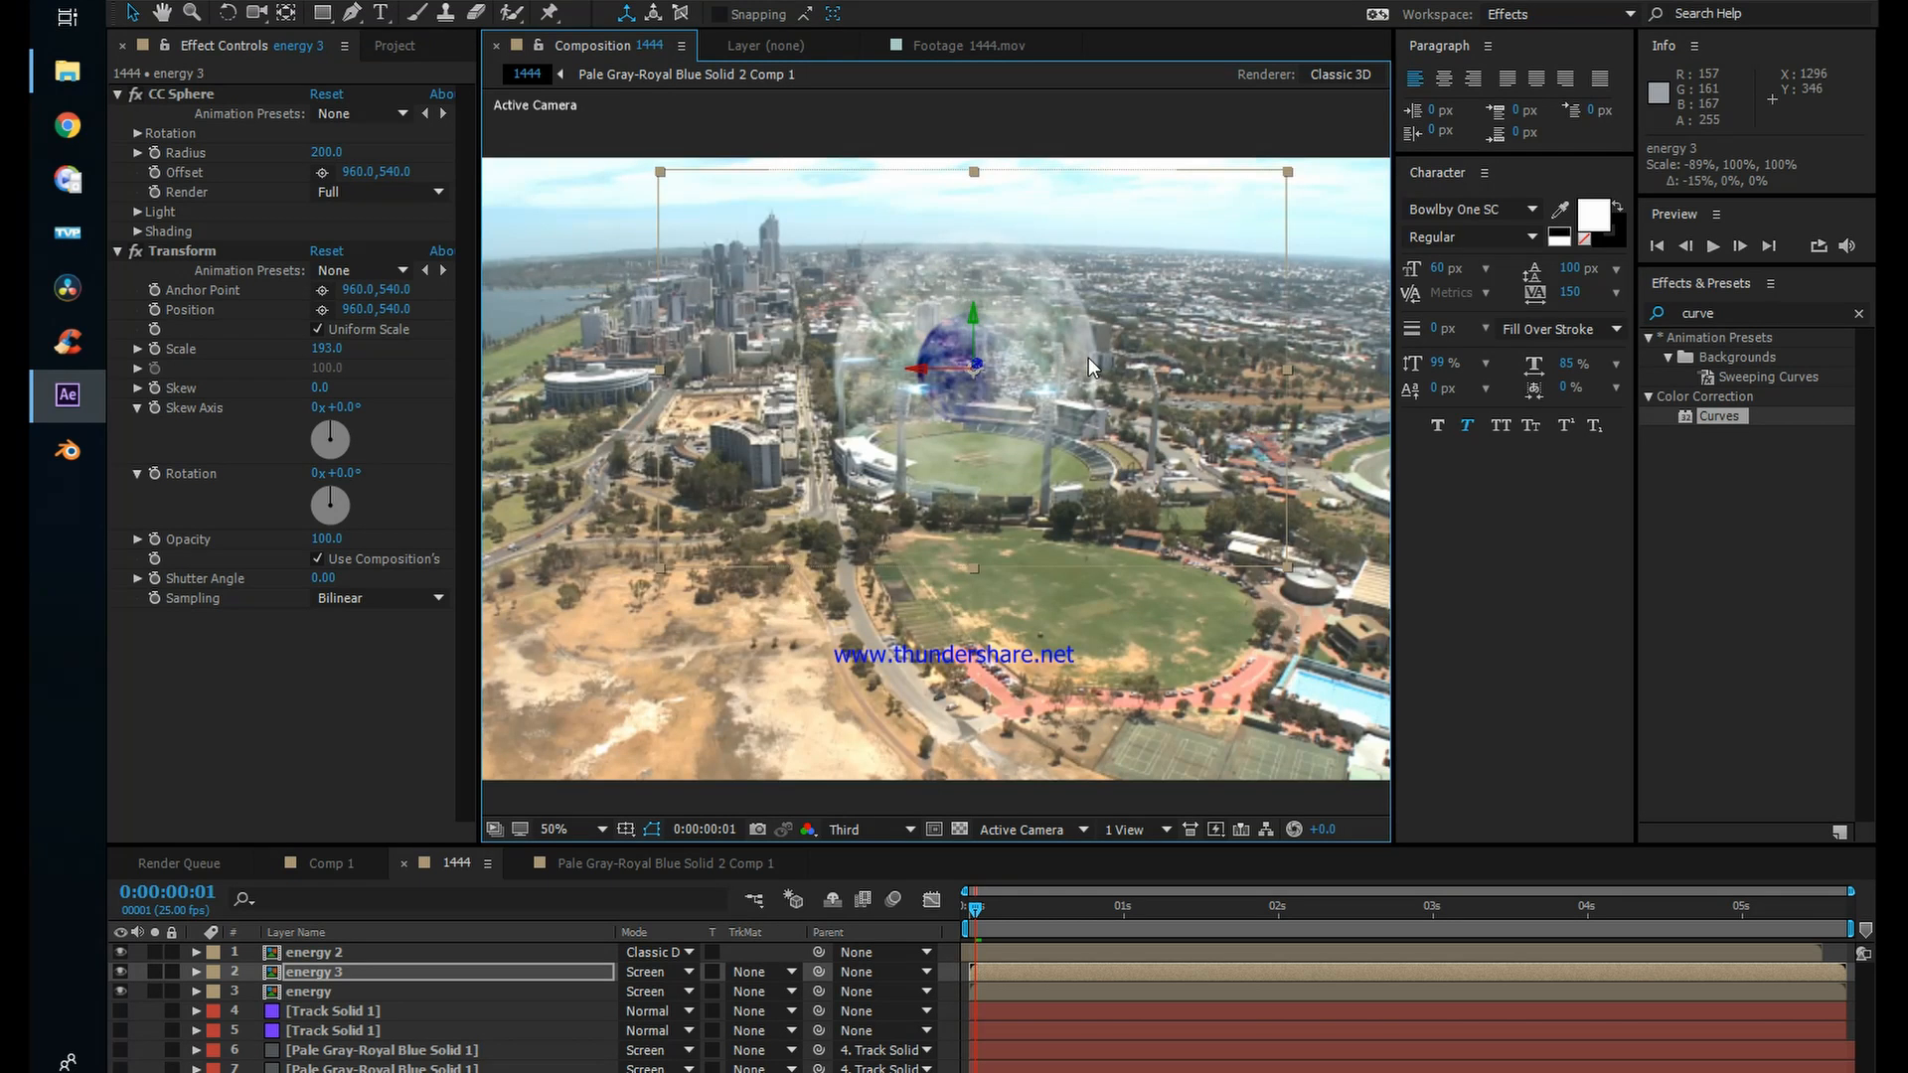
pyautogui.press('.')
pyautogui.press(',')
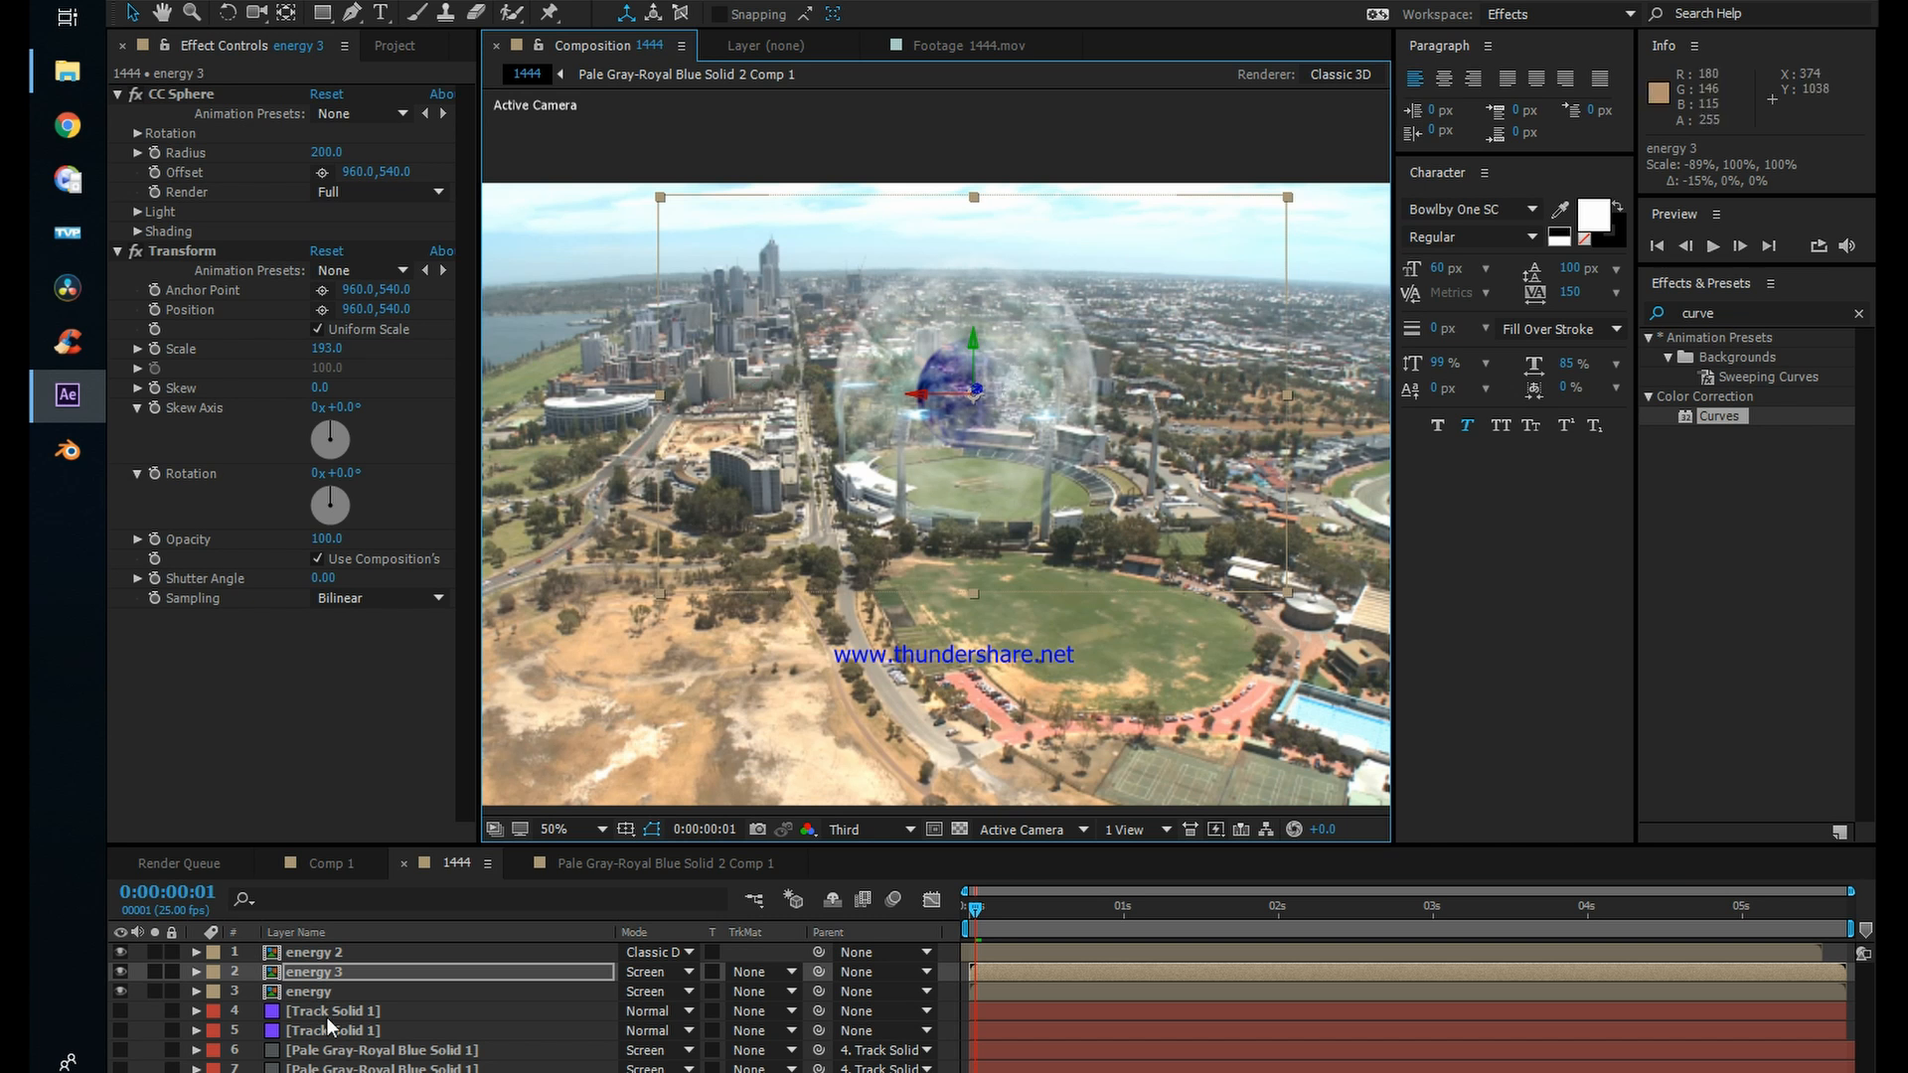
# Step: Set the label colour of the energy 3 and energy layers to orange, then select only energy 3
pyautogui.click(356, 971)
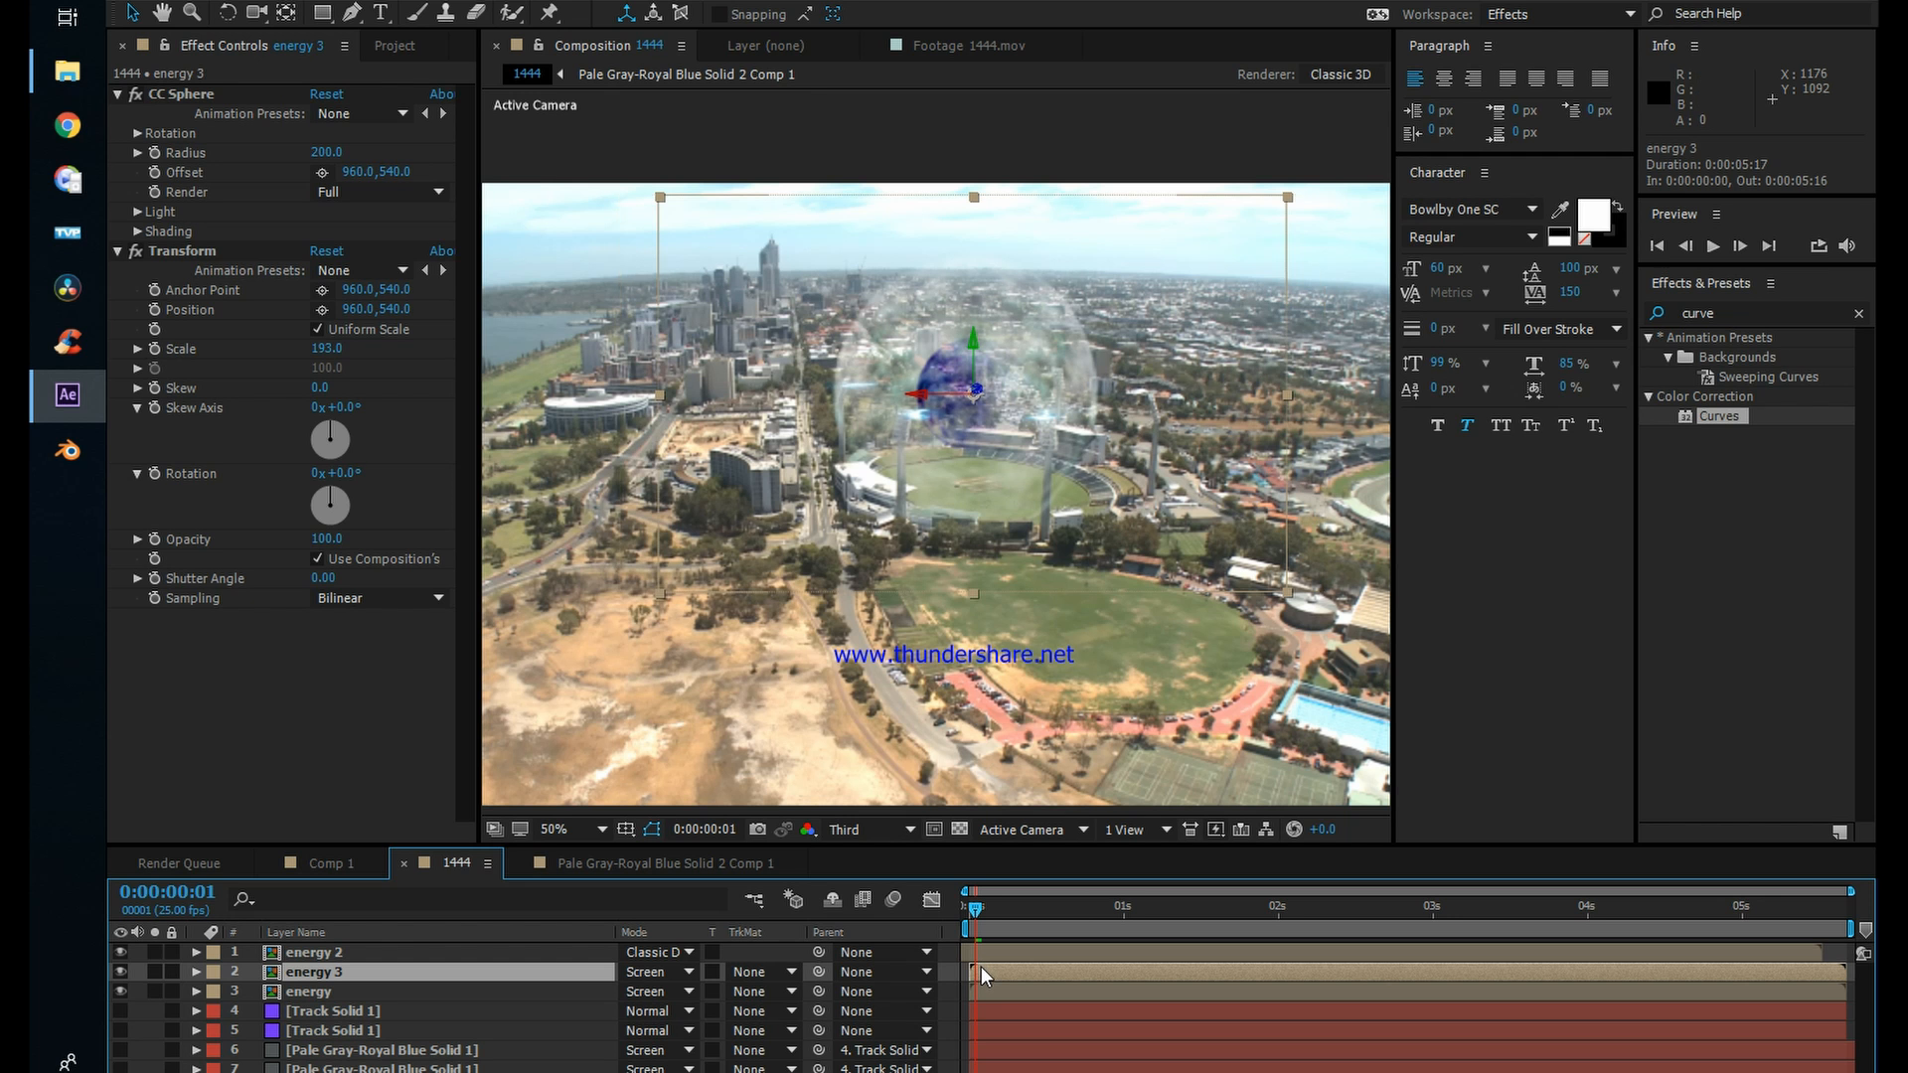
pyautogui.keyDown('shift'); pyautogui.click(311, 993); pyautogui.keyUp('shift')
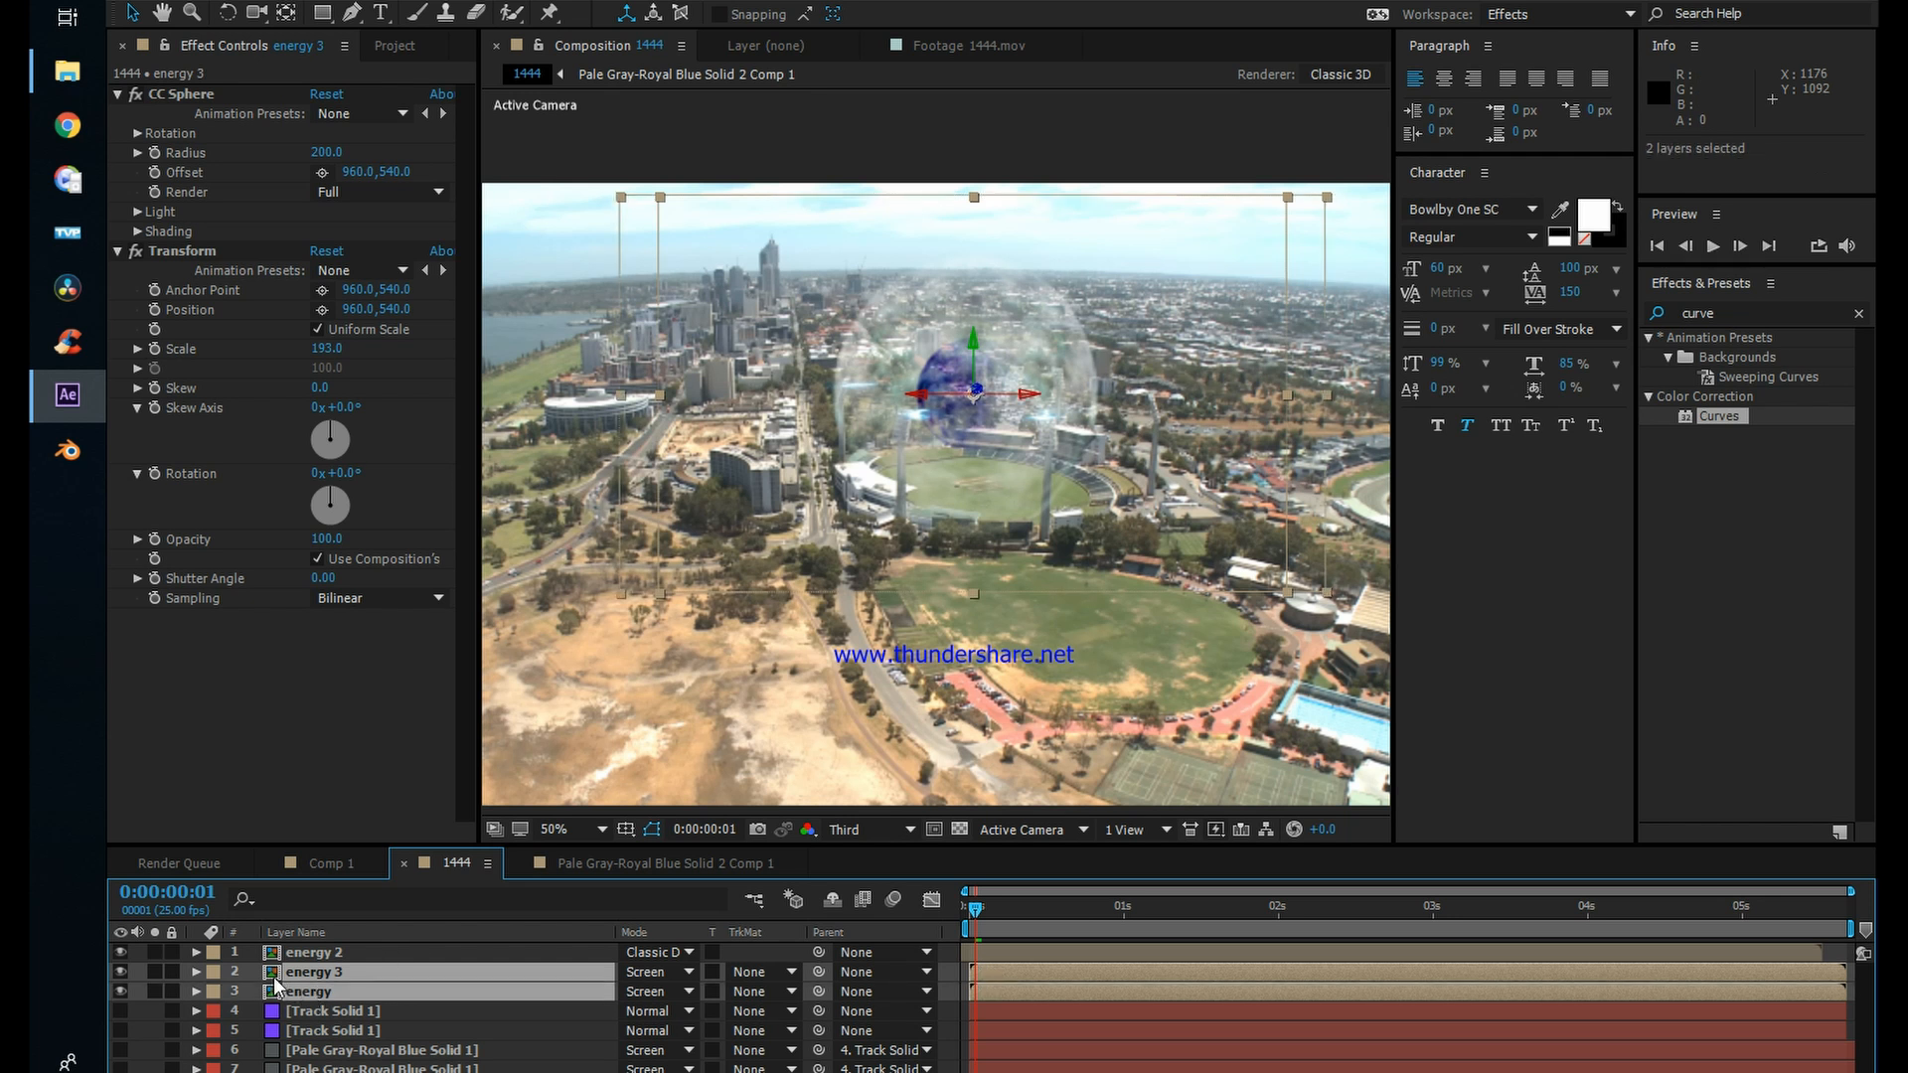
pyautogui.click(210, 974)
pyautogui.click(269, 841)
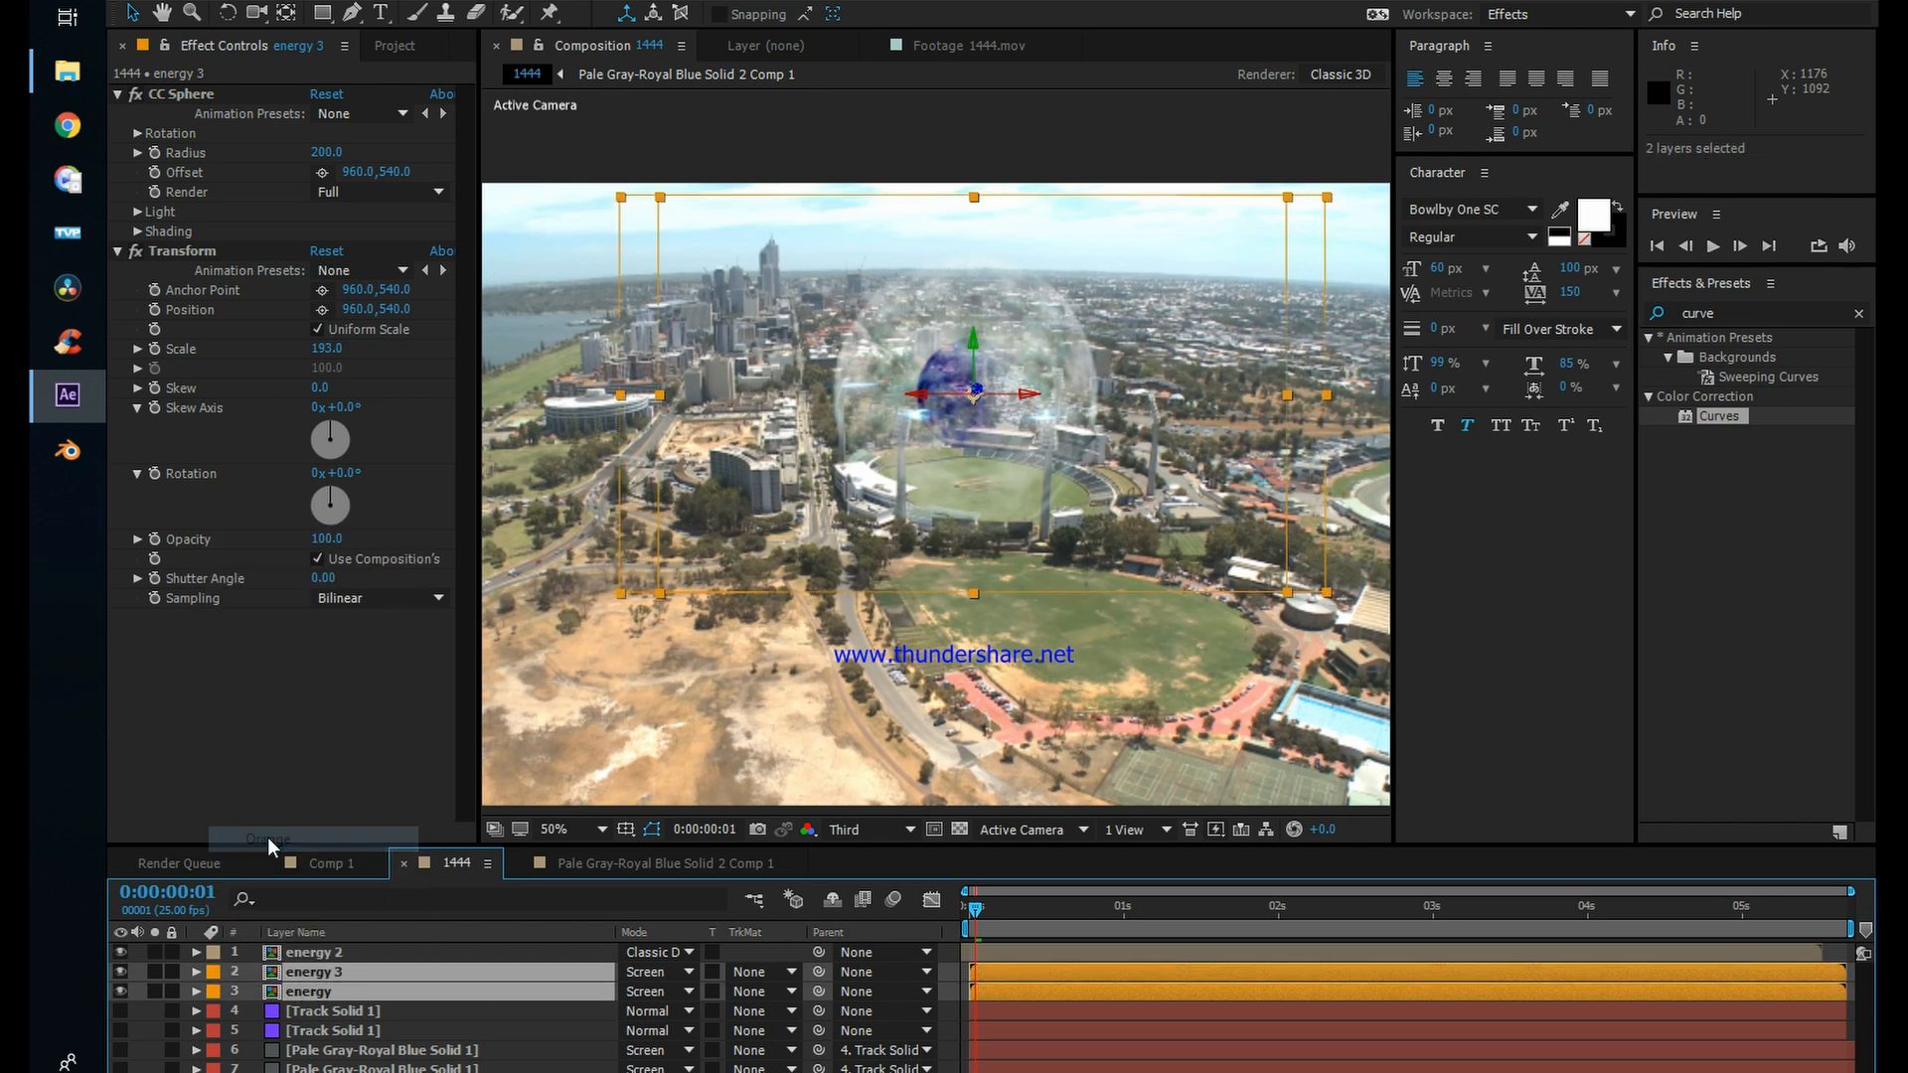
pyautogui.click(318, 974)
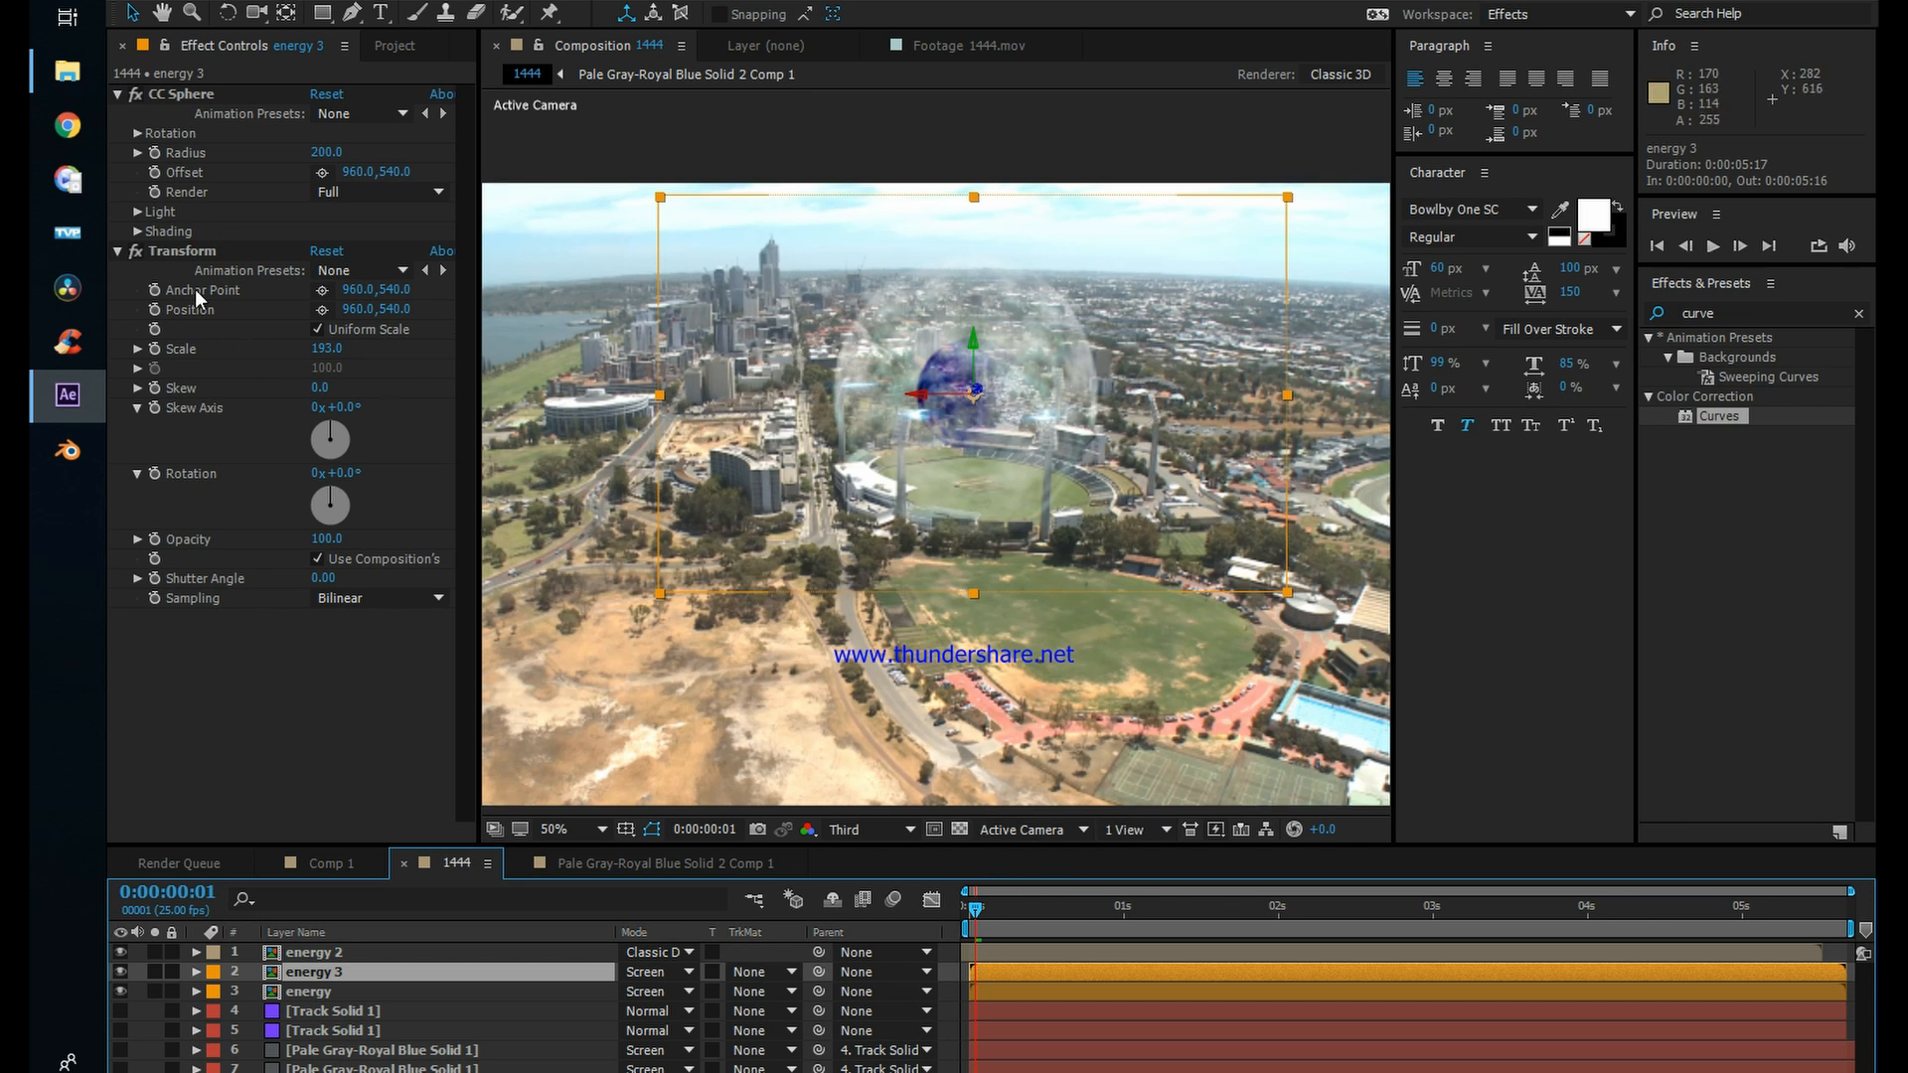
# Step: Keyframe energy 3's Transform scale at 193 on 0:00:00:01 and 147 on 0:00:00:18
pyautogui.click(154, 352)
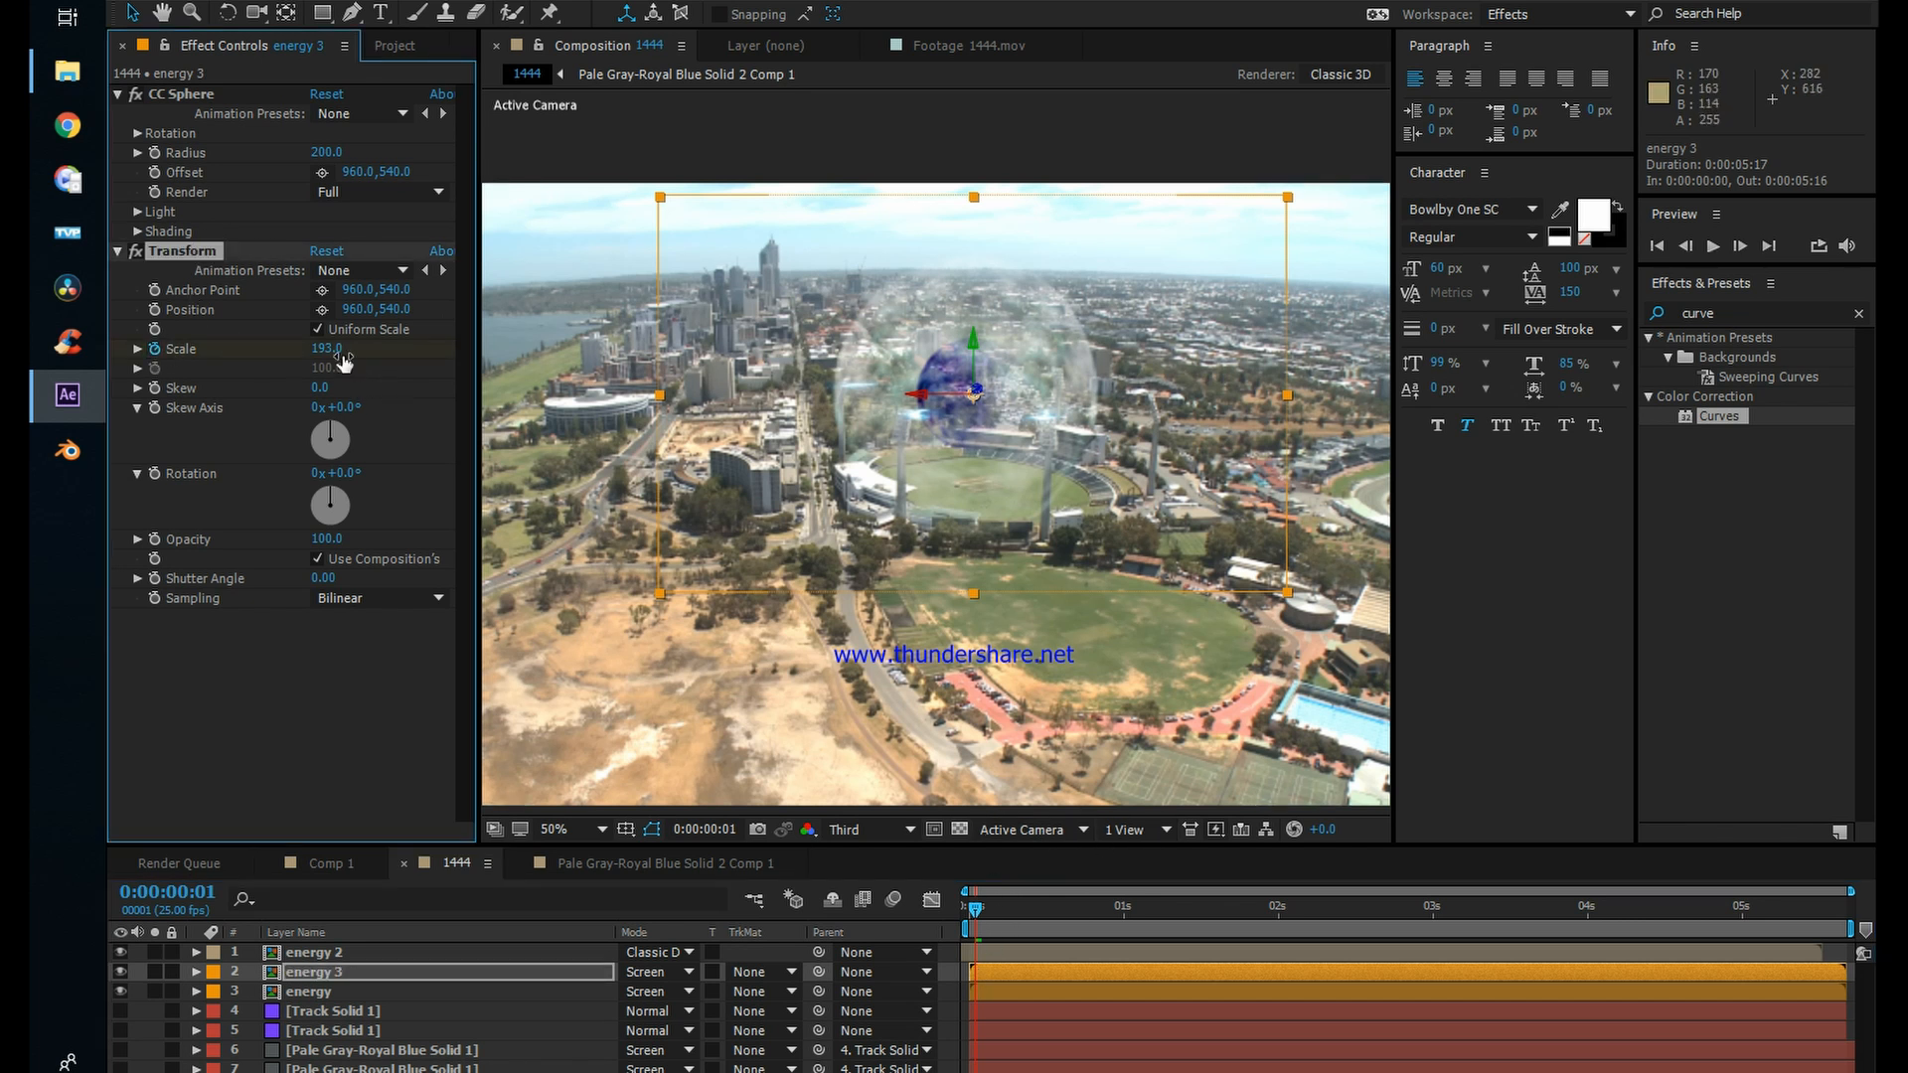
pyautogui.press('u')
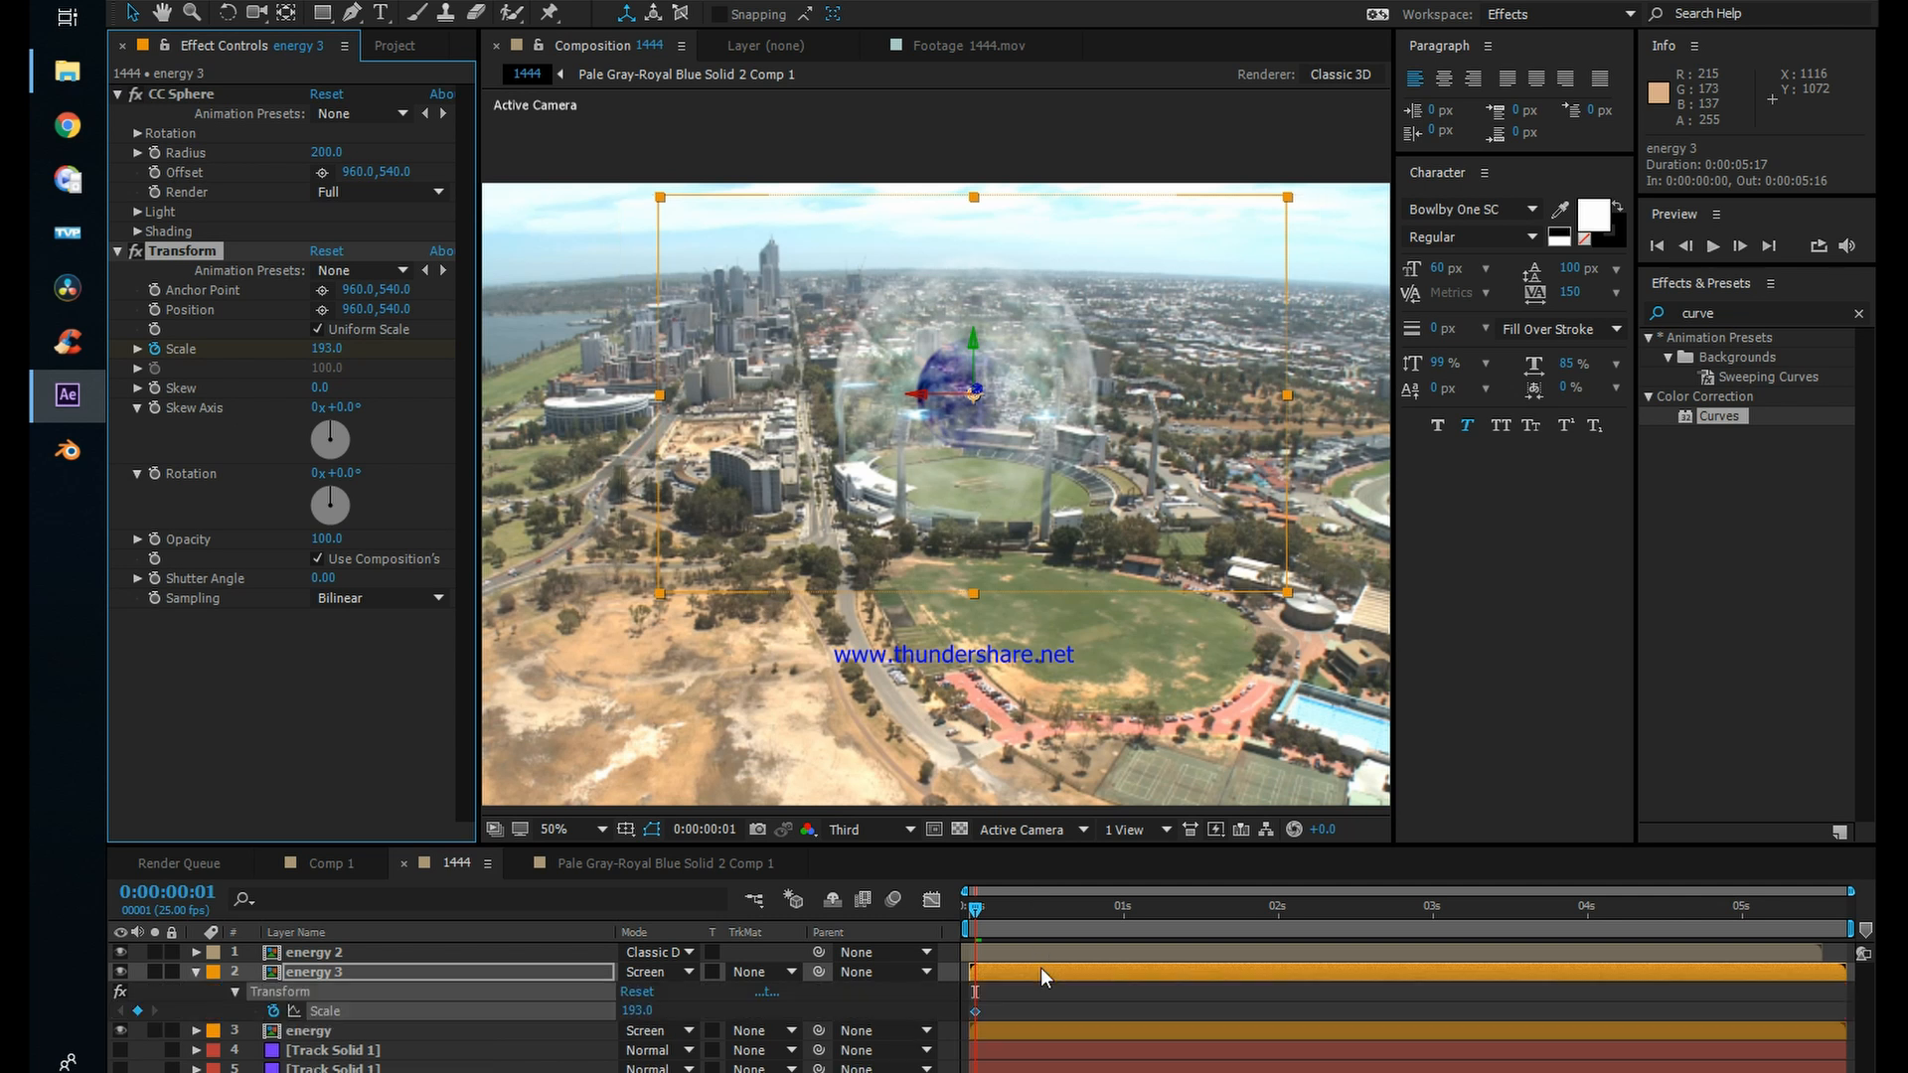
pyautogui.moveTo(991, 924); pyautogui.dragTo(1083, 926)
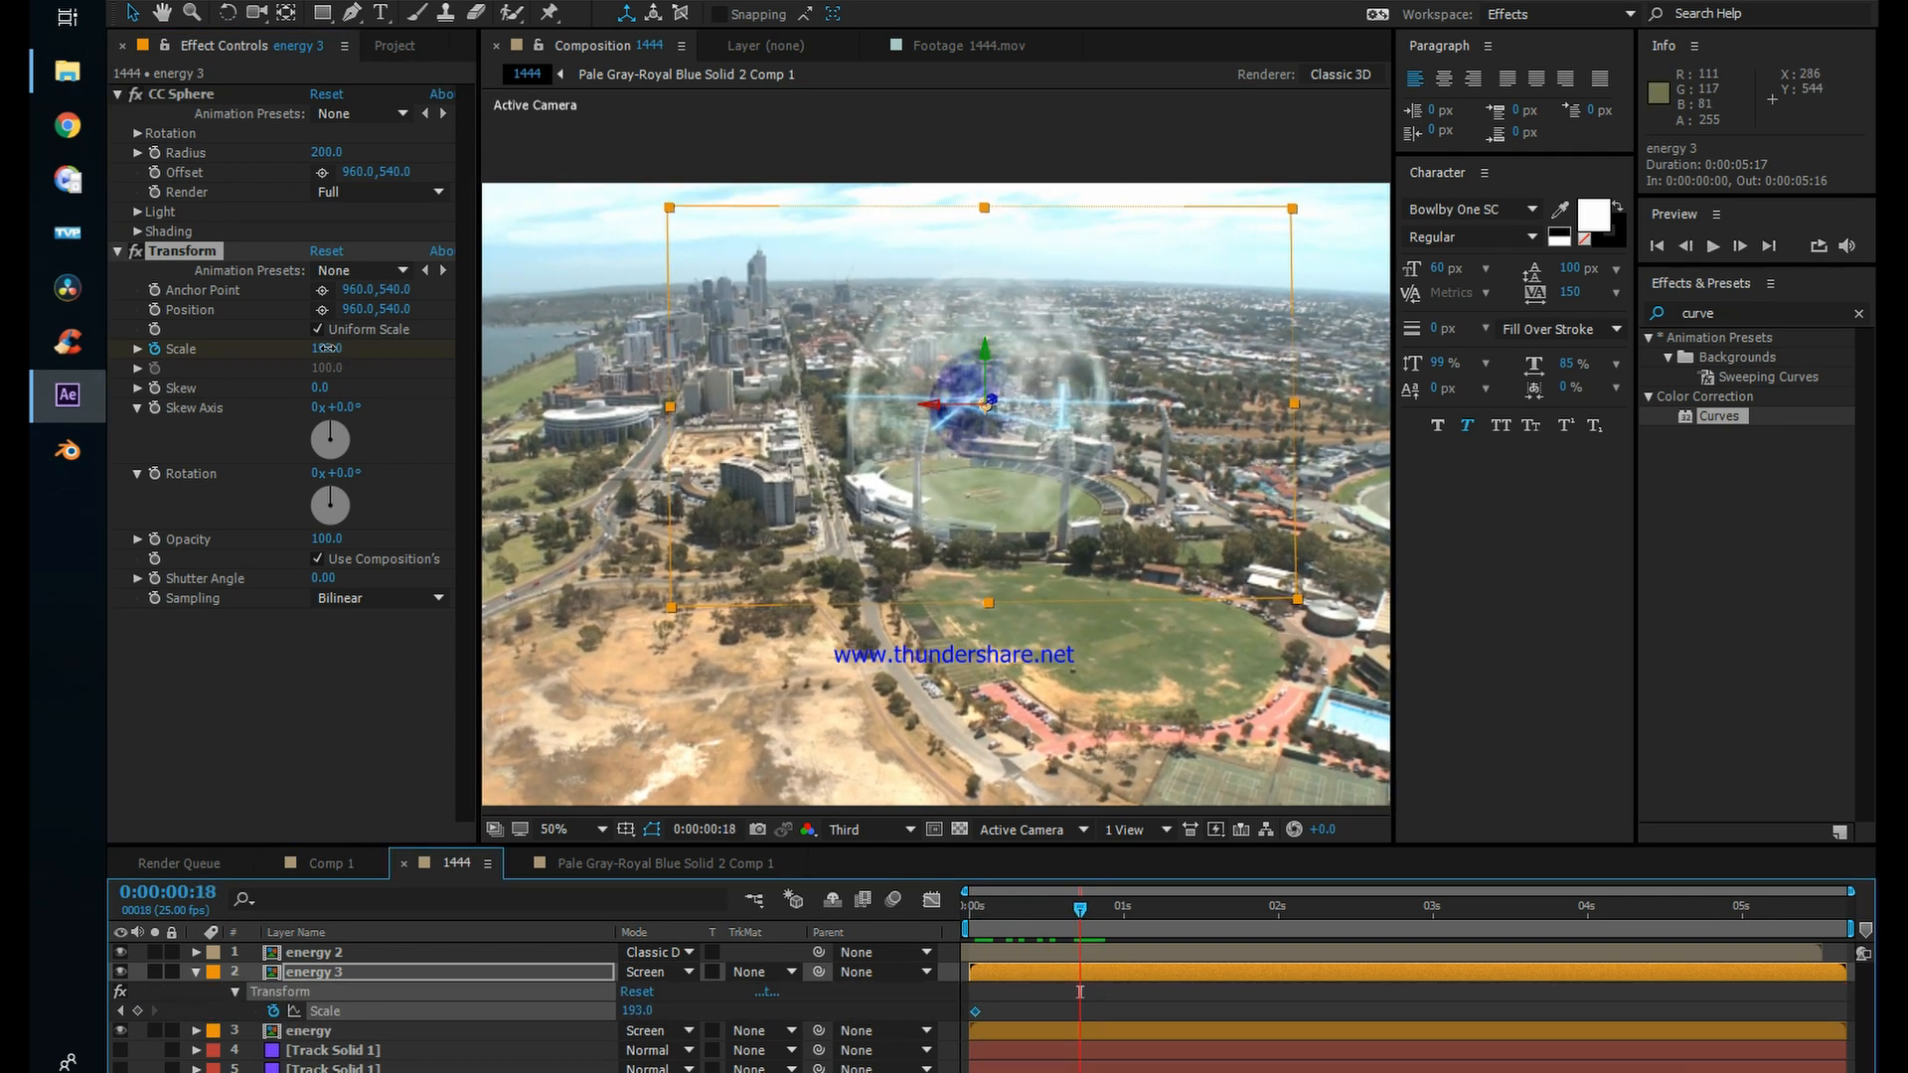
pyautogui.moveTo(327, 348); pyautogui.dragTo(292, 360)
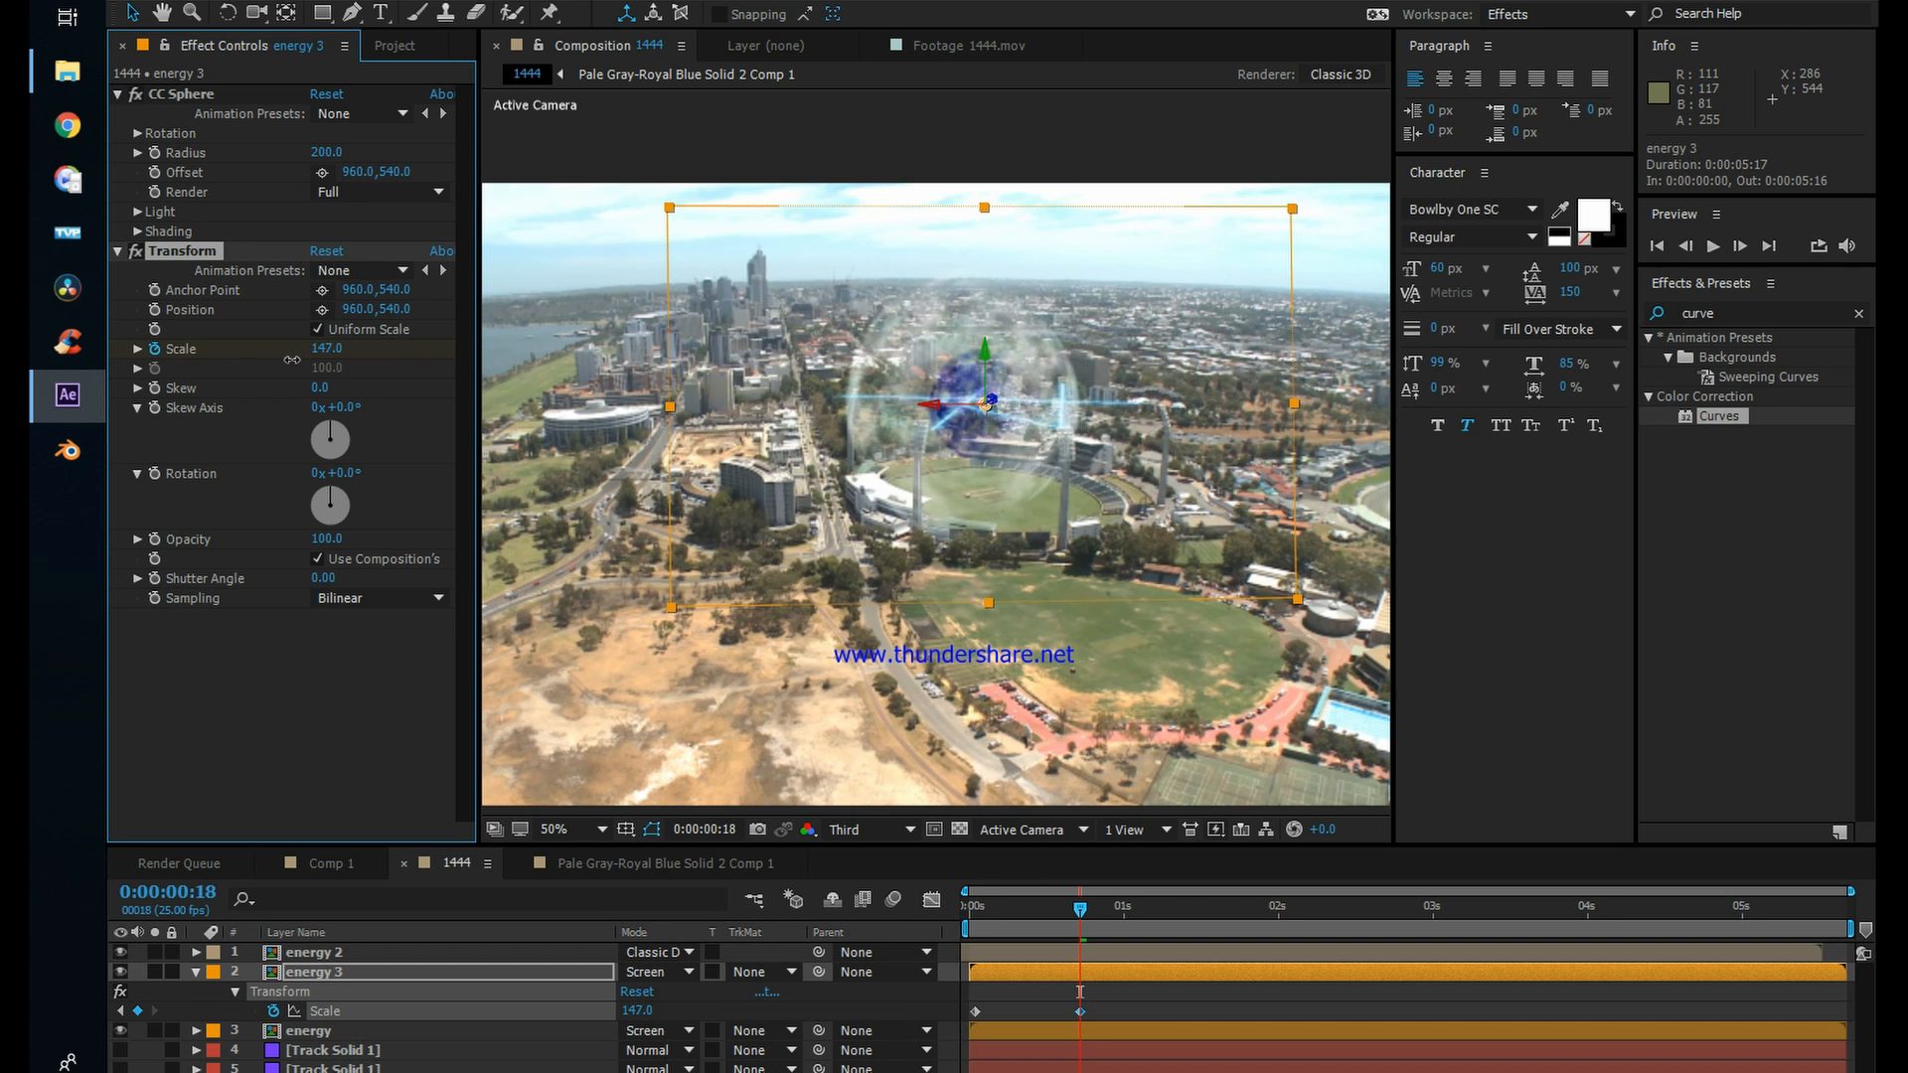
# Step: Copy energy 3's first scale keyframe to 0:00:01:09, 0:00:02:00 and a further point before 0:00:03:00
pyautogui.moveTo(1076, 913); pyautogui.dragTo(1180, 907)
pyautogui.click(976, 1010)
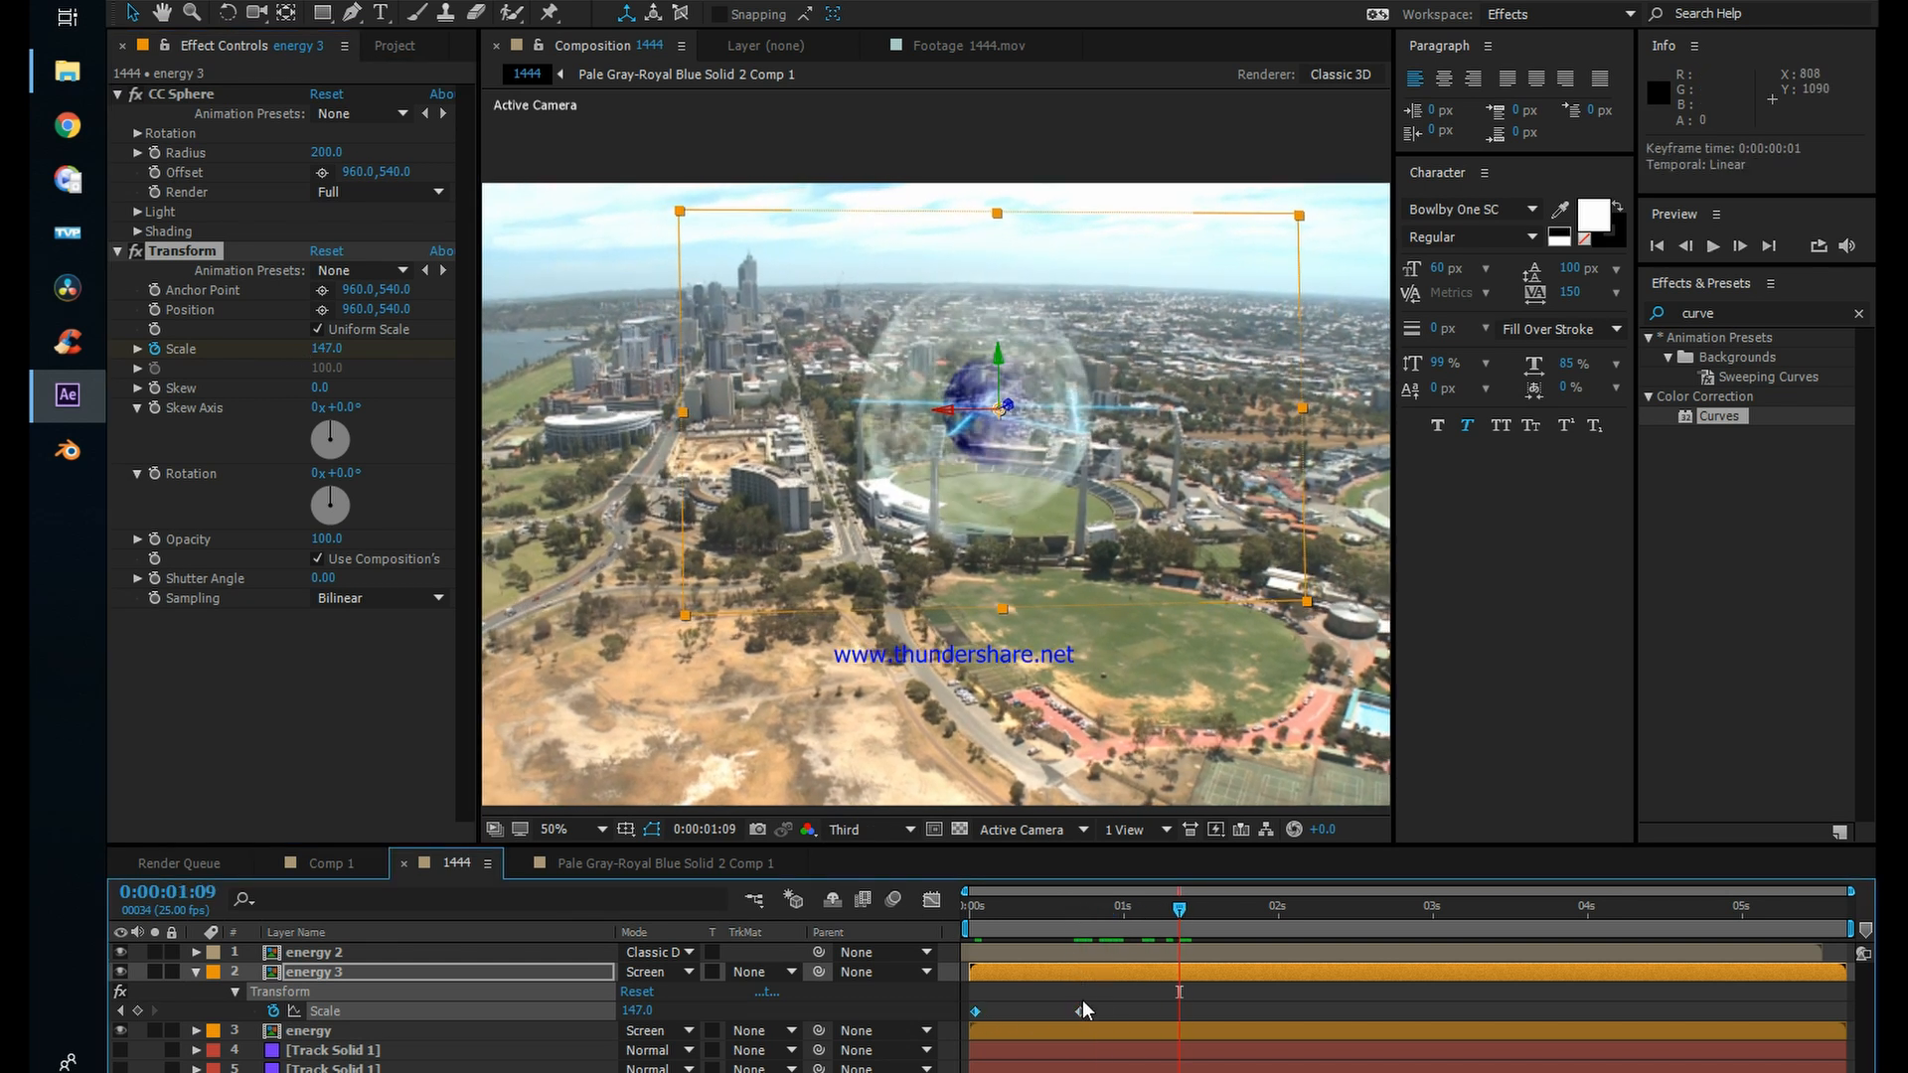
pyautogui.hotkey('ctrl', 'c')
pyautogui.hotkey('ctrl', 'v')
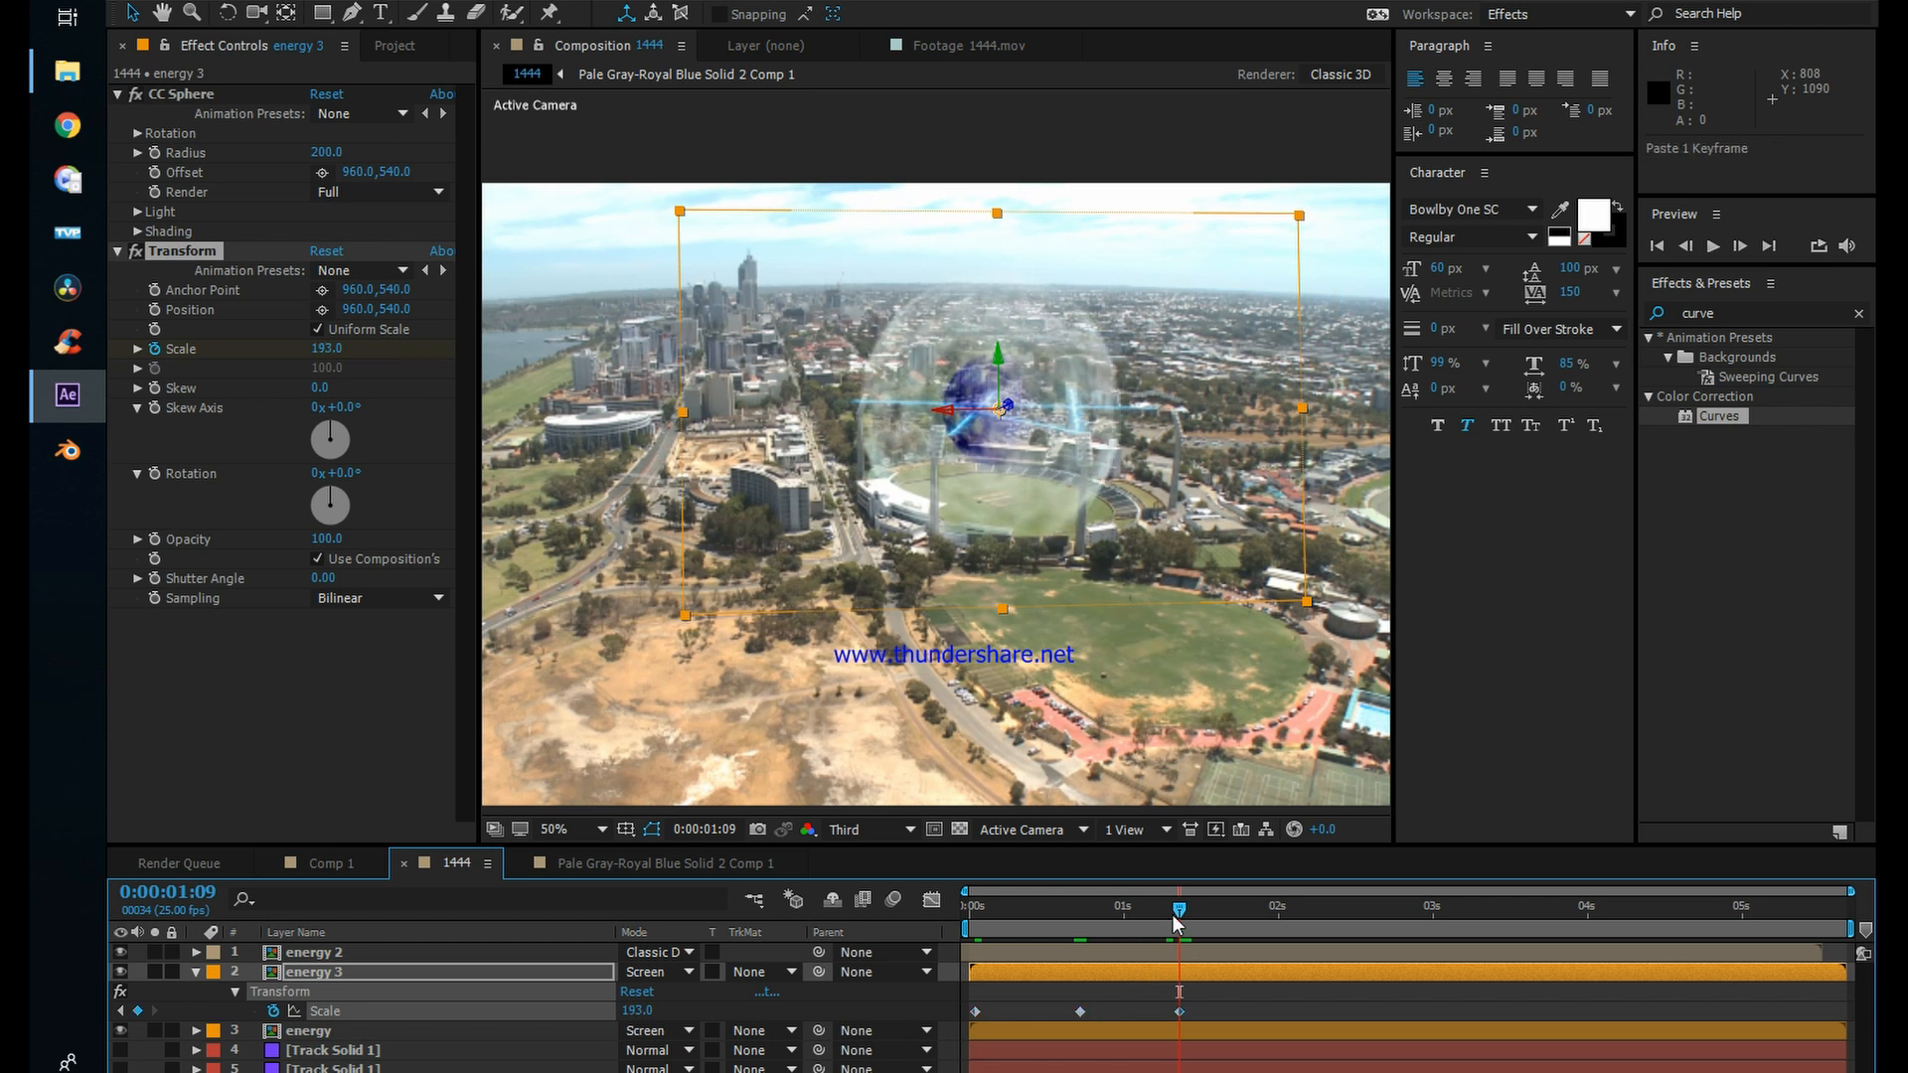
pyautogui.moveTo(1180, 922); pyautogui.dragTo(1277, 925)
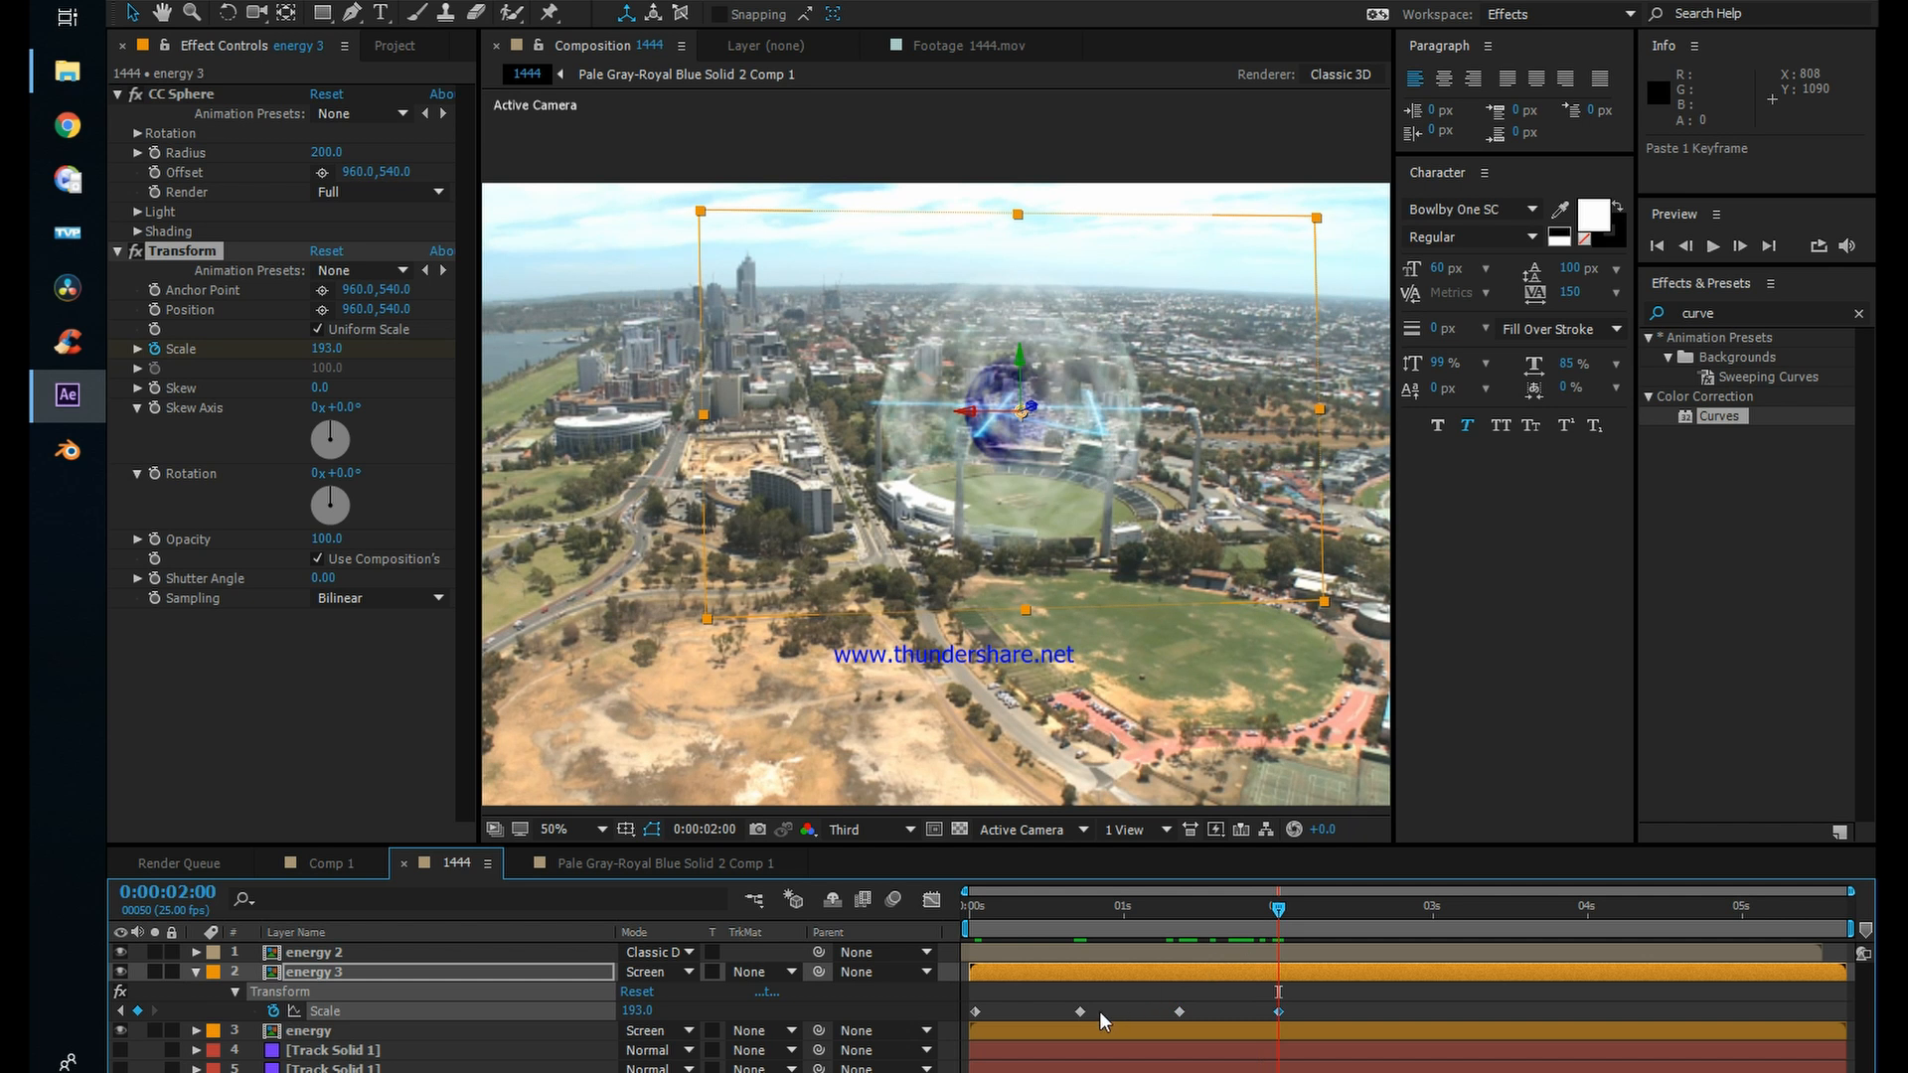
pyautogui.moveTo(1292, 923); pyautogui.dragTo(1451, 915)
pyautogui.hotkey('ctrl', 'v')
# Step: Copy energy 3's five scale keyframes, paste them after 0:00:03:00, and return to 0:00:00:00
pyautogui.moveTo(1432, 1003); pyautogui.dragTo(973, 1026)
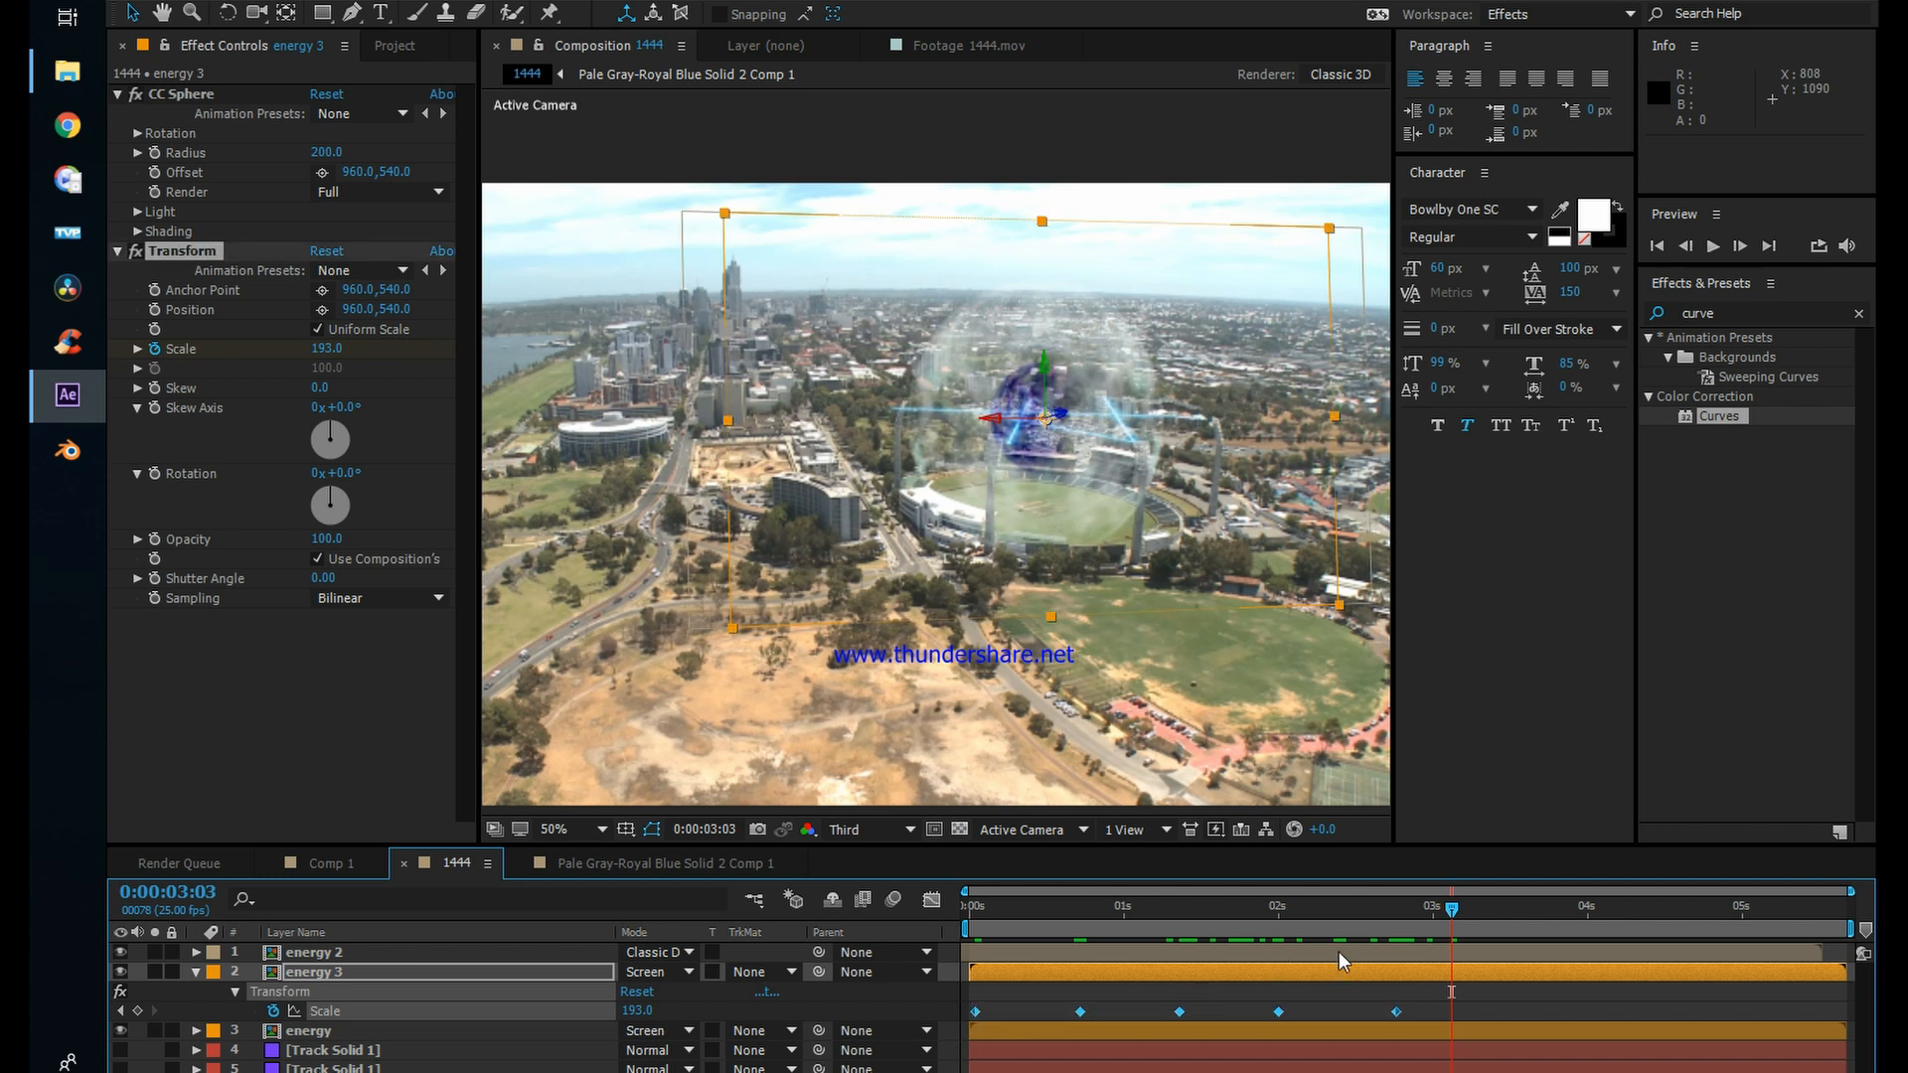
pyautogui.hotkey('ctrl', 'c')
pyautogui.moveTo(1451, 931); pyautogui.dragTo(970, 909)
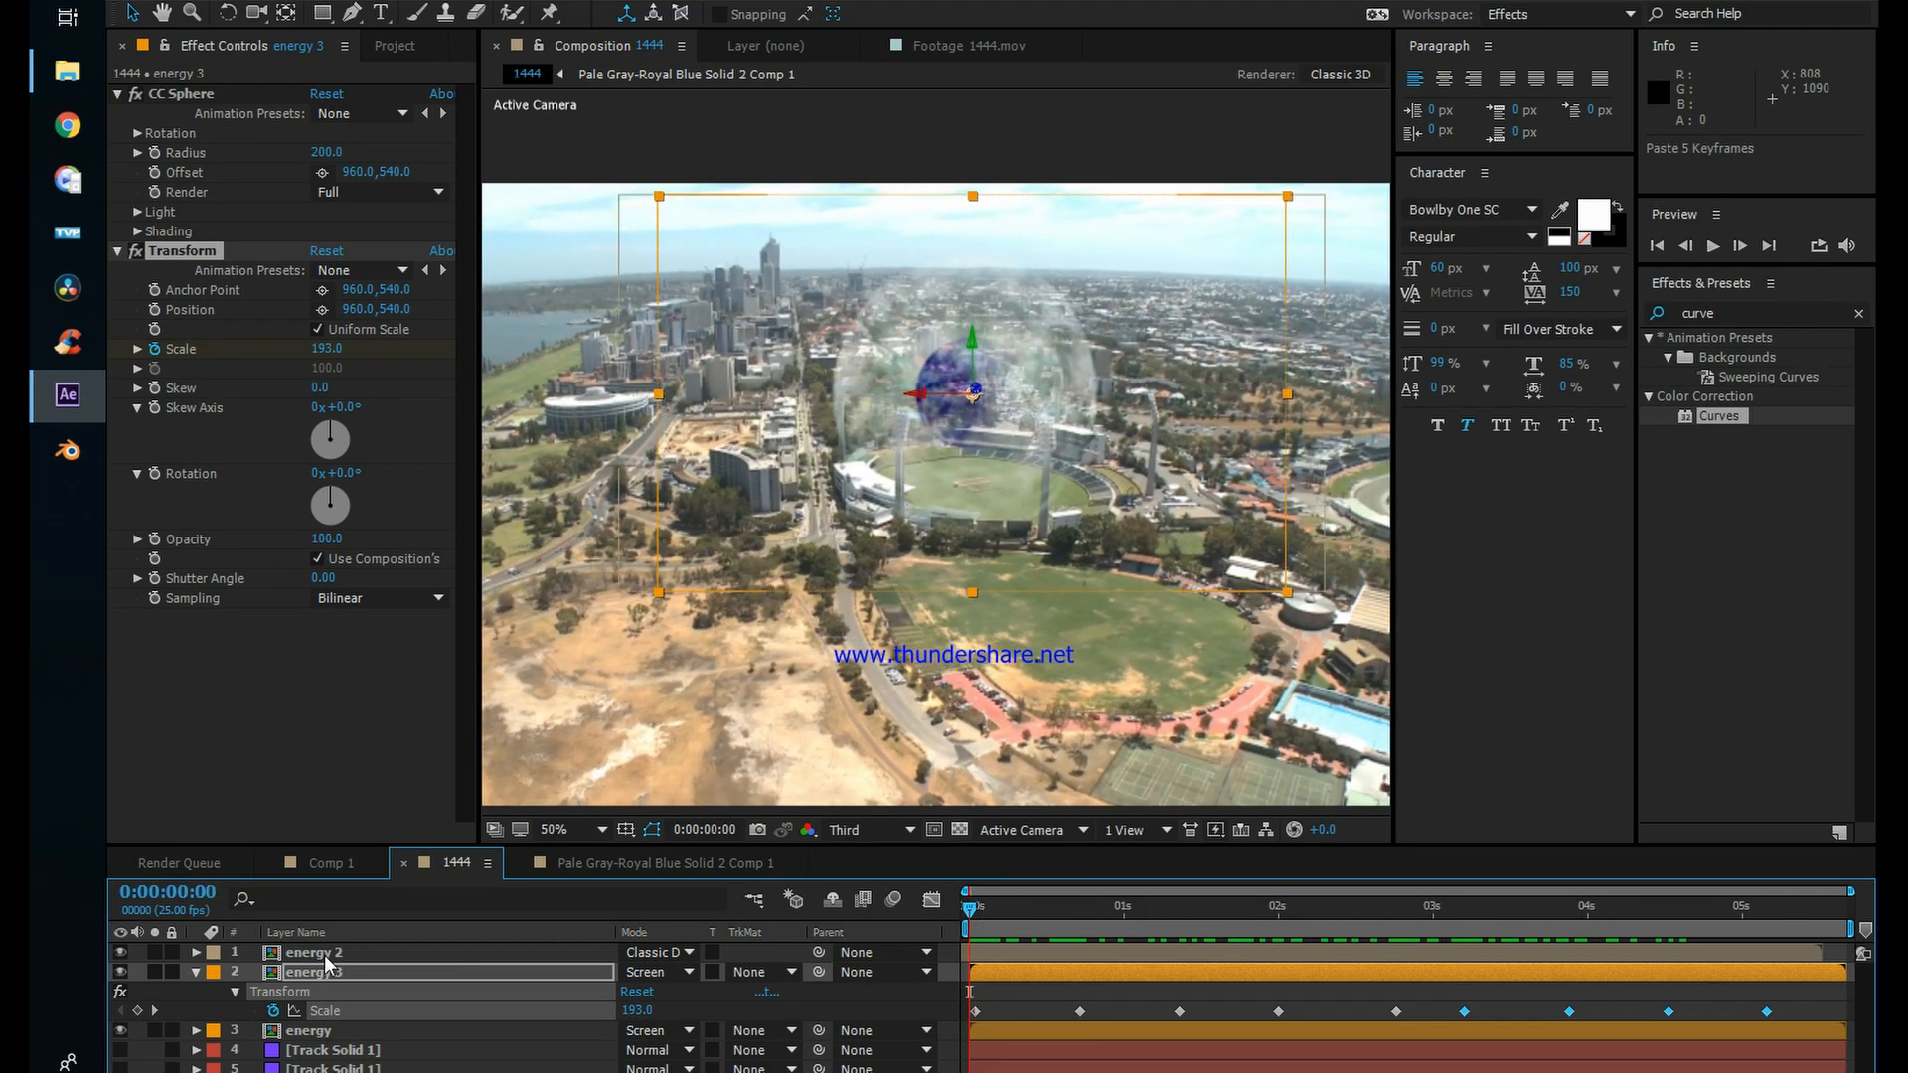
# Step: Enable Transform scale keyframing on the energy layer and paste energy 3's complete scale keyframe sequence from 0:00:00:00
pyautogui.click(349, 1032)
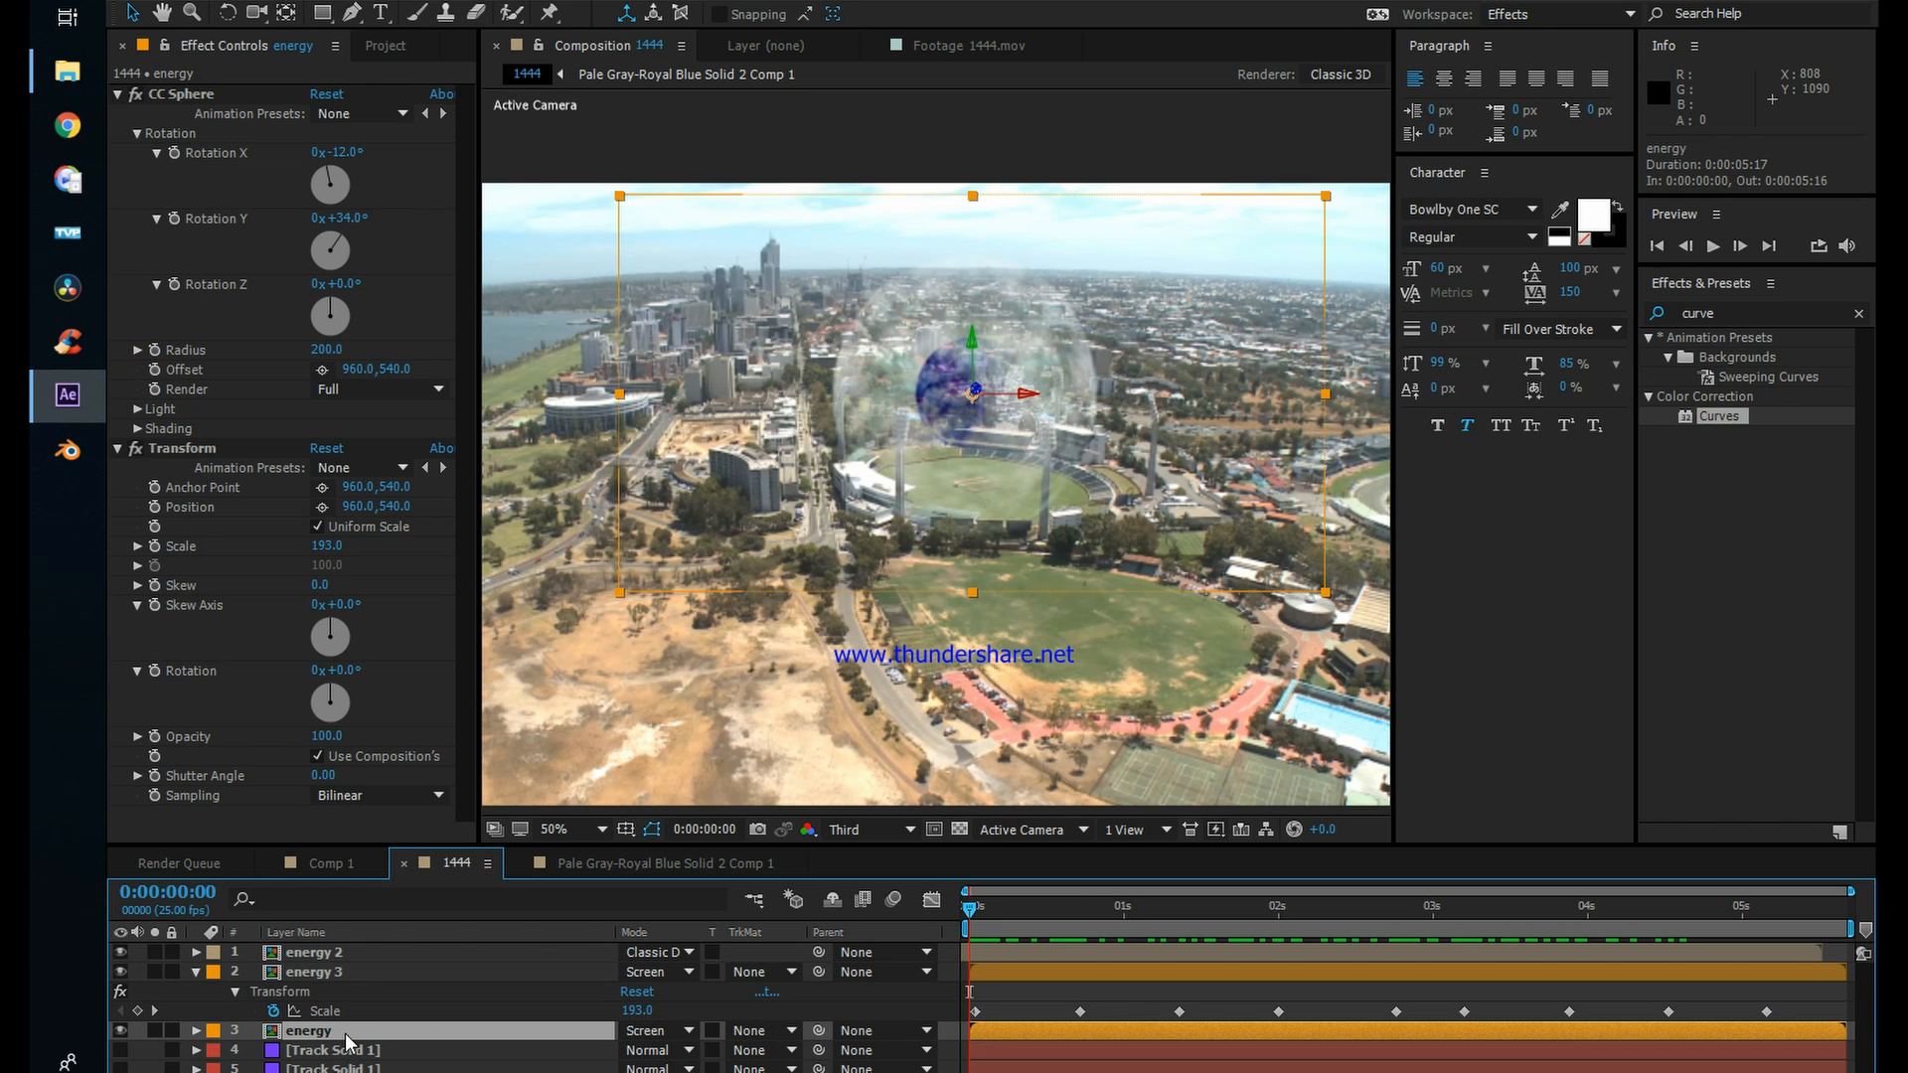
pyautogui.click(325, 1011)
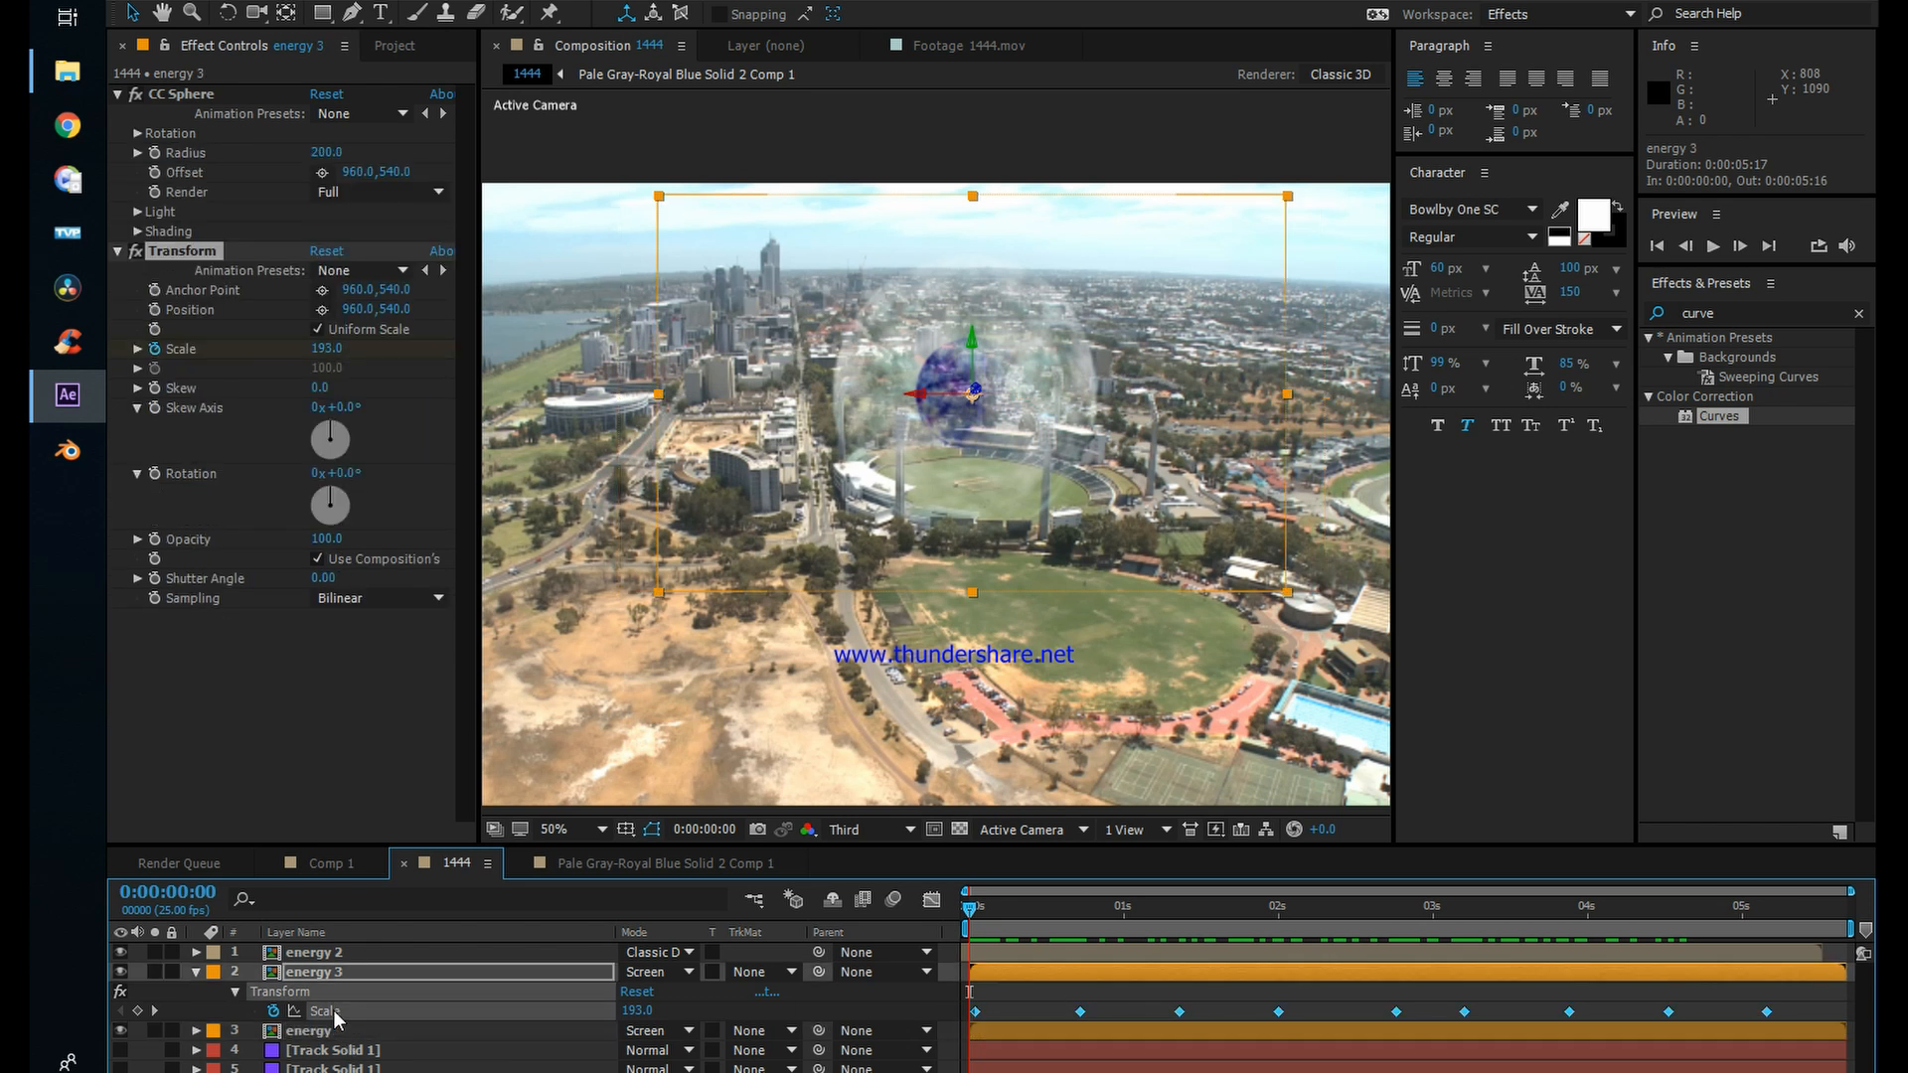
pyautogui.click(298, 1034)
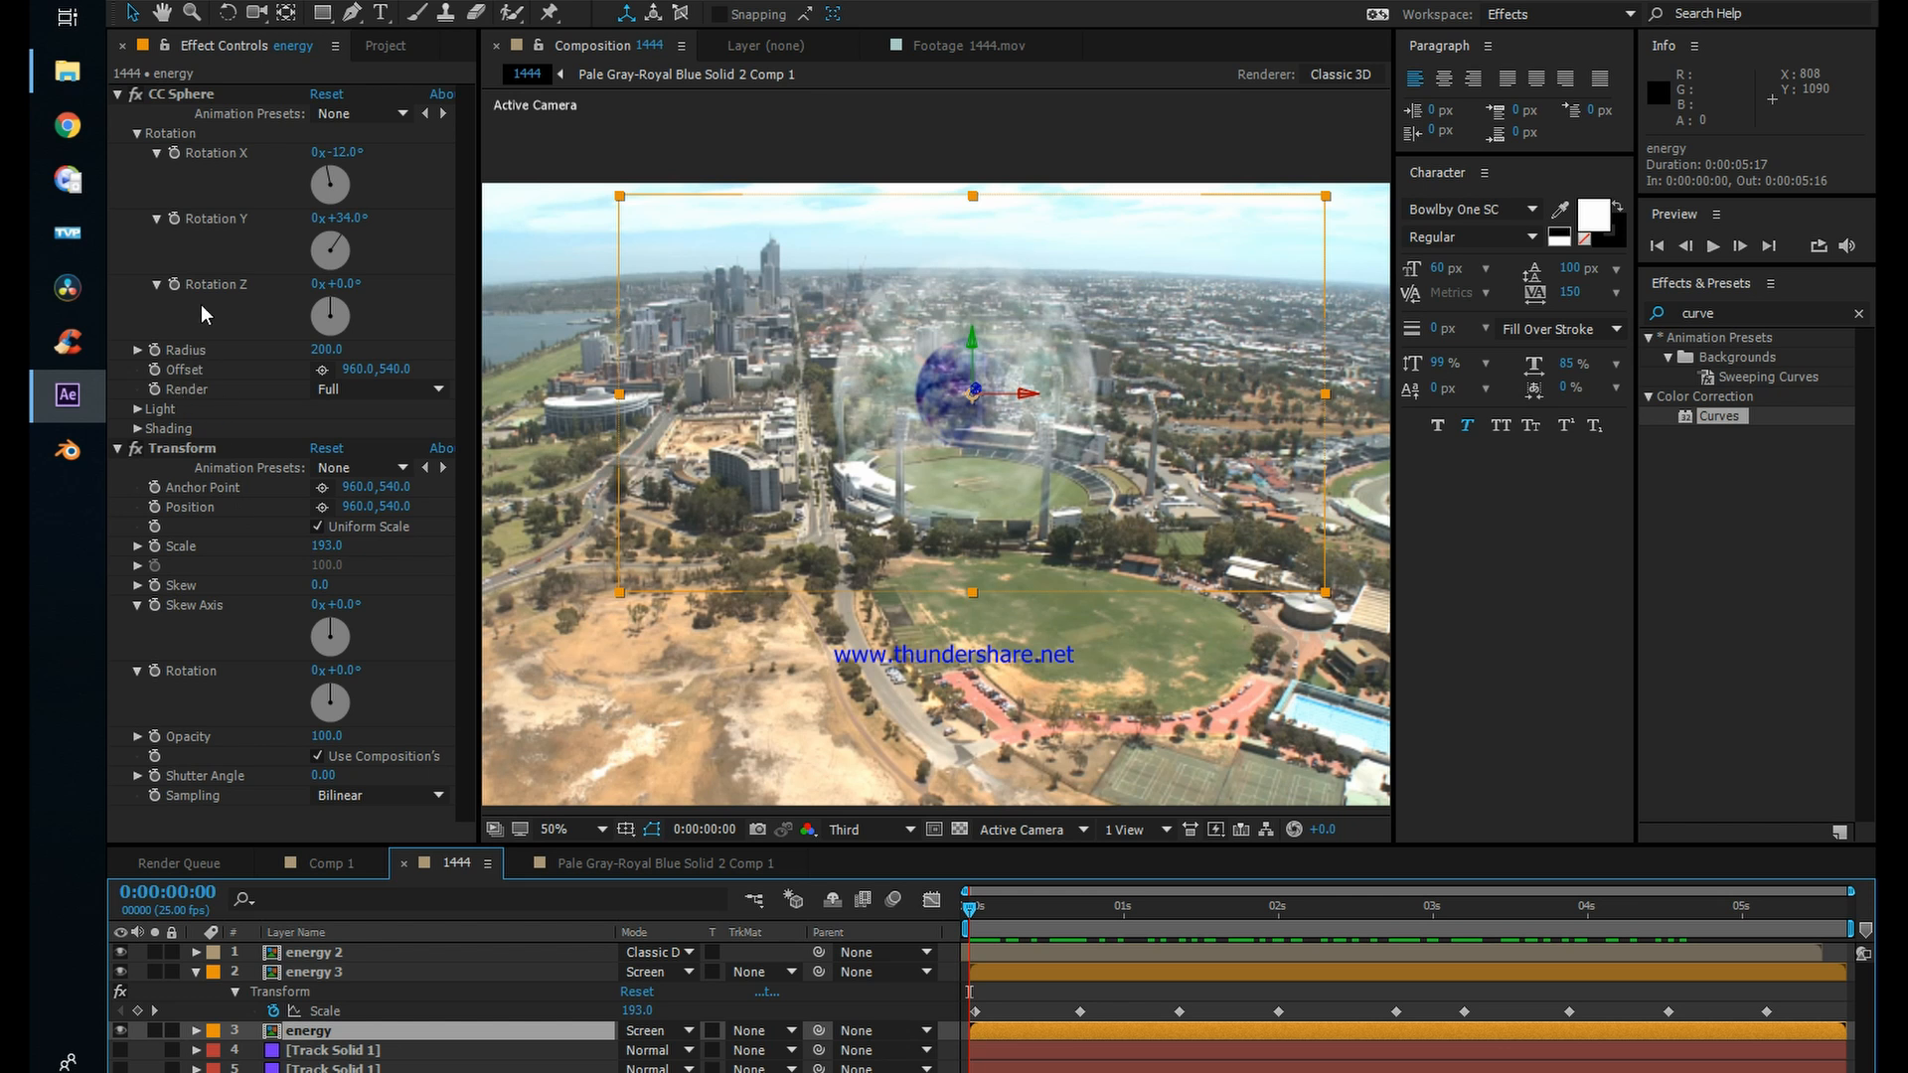
pyautogui.click(154, 546)
pyautogui.click(339, 1037)
pyautogui.press('u')
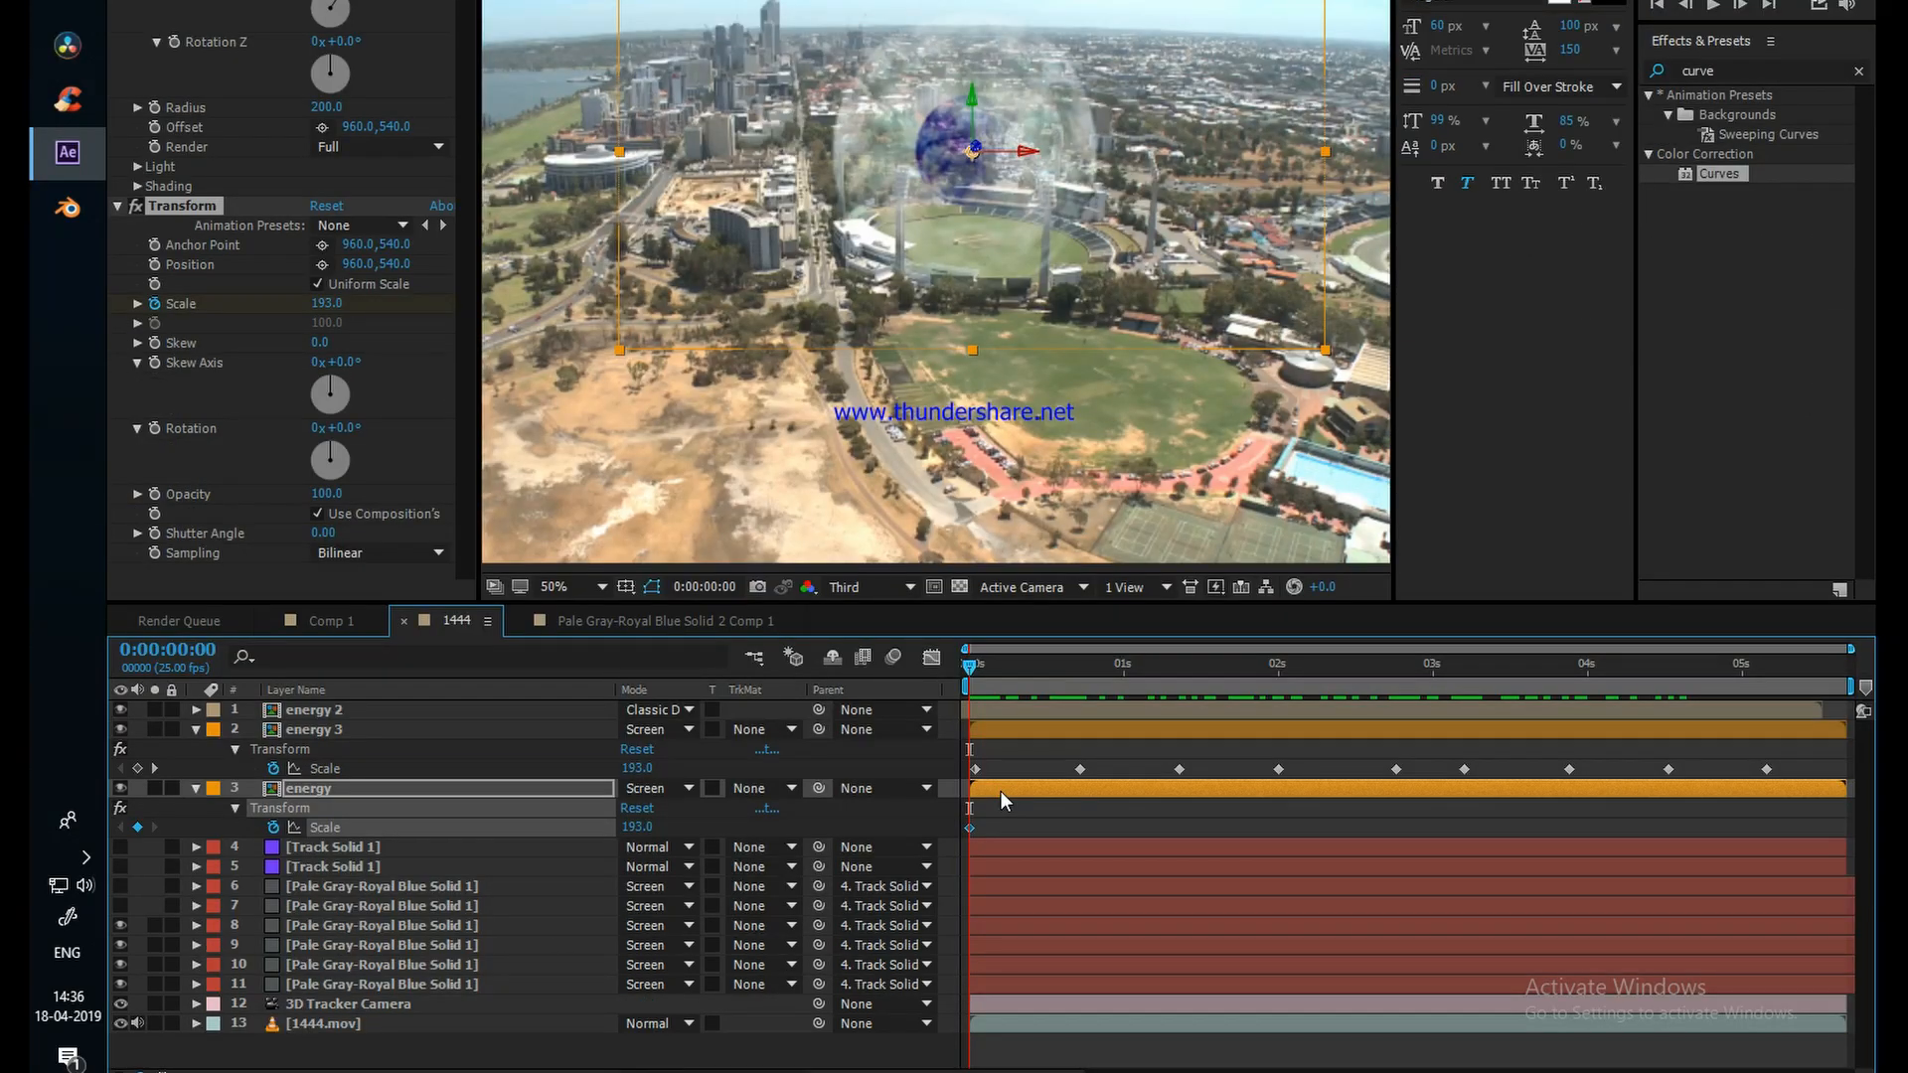
pyautogui.hotkey('ctrl', 'v')
pyautogui.click(1019, 760)
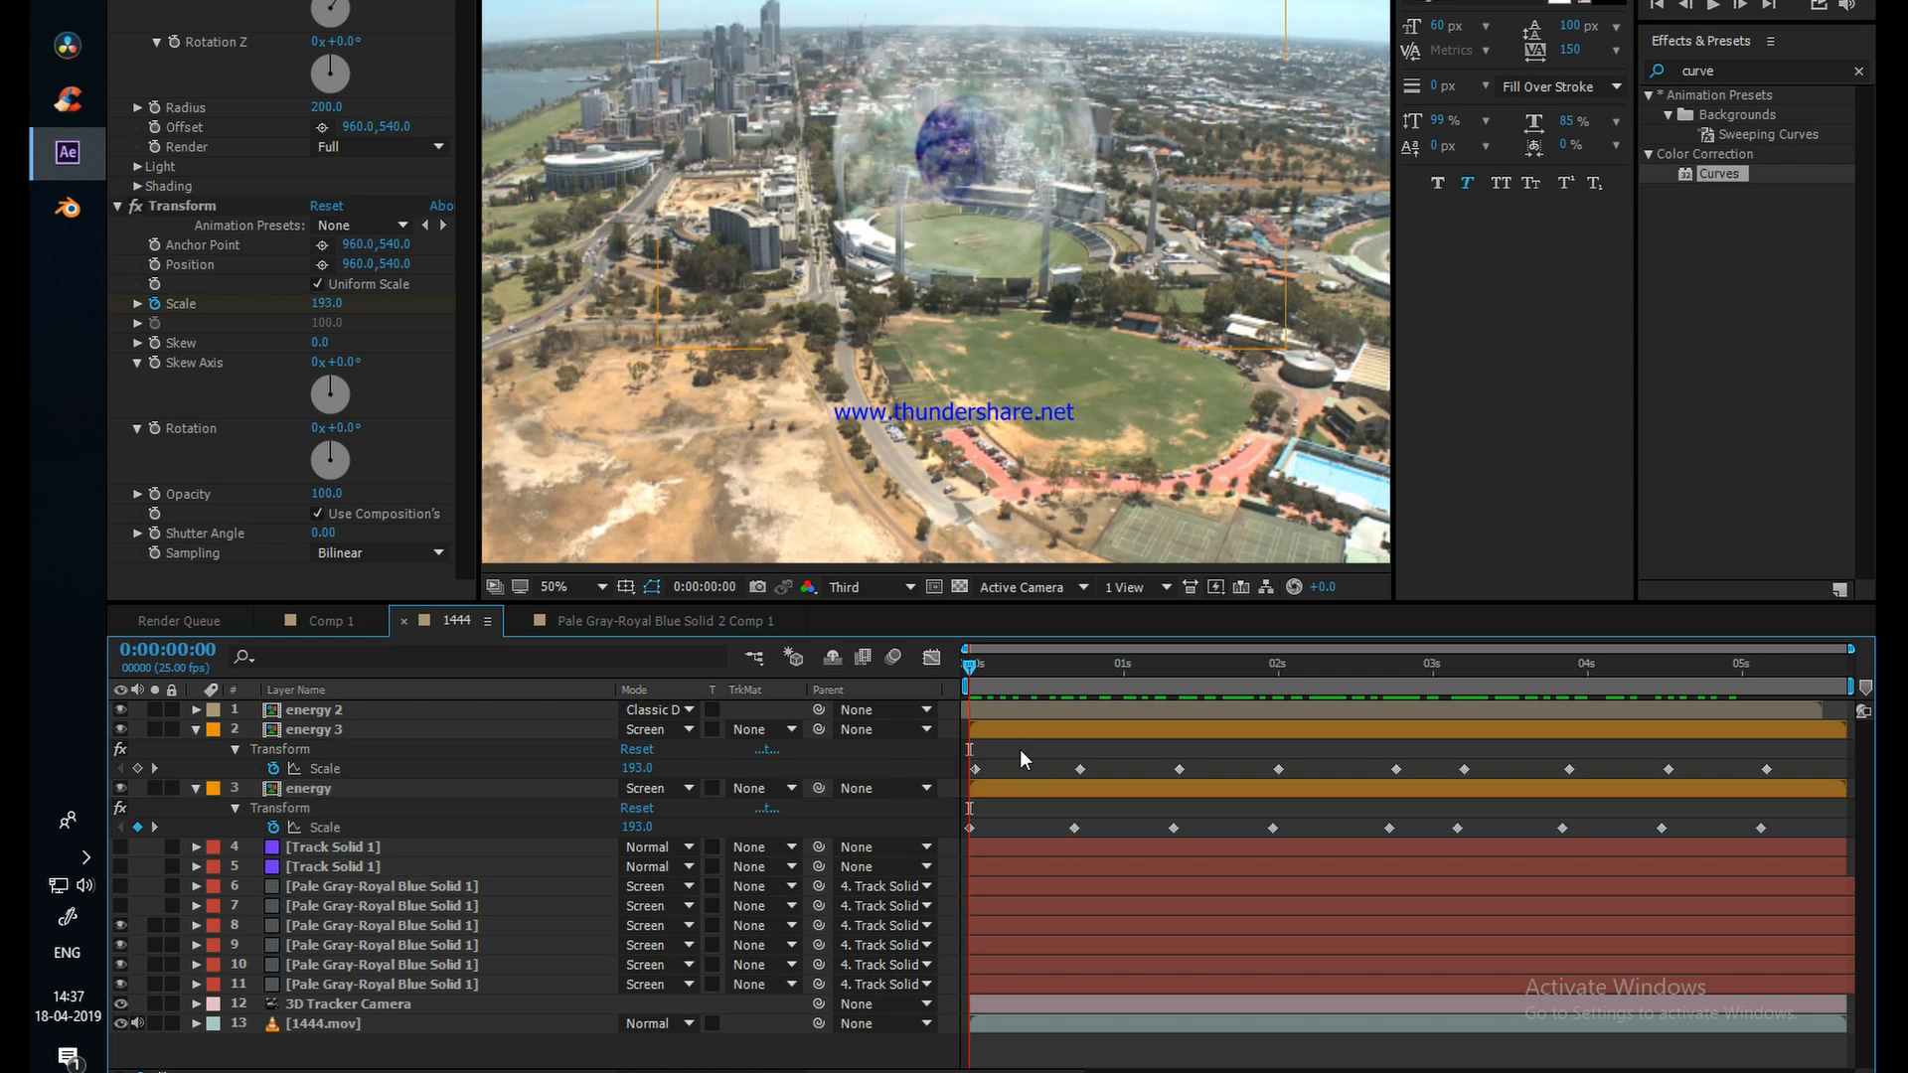
# Step: Compare the scale keyframes of energy 3 and energy, then inspect the sphere over the stadium at 0:00:00:01
pyautogui.click(328, 770)
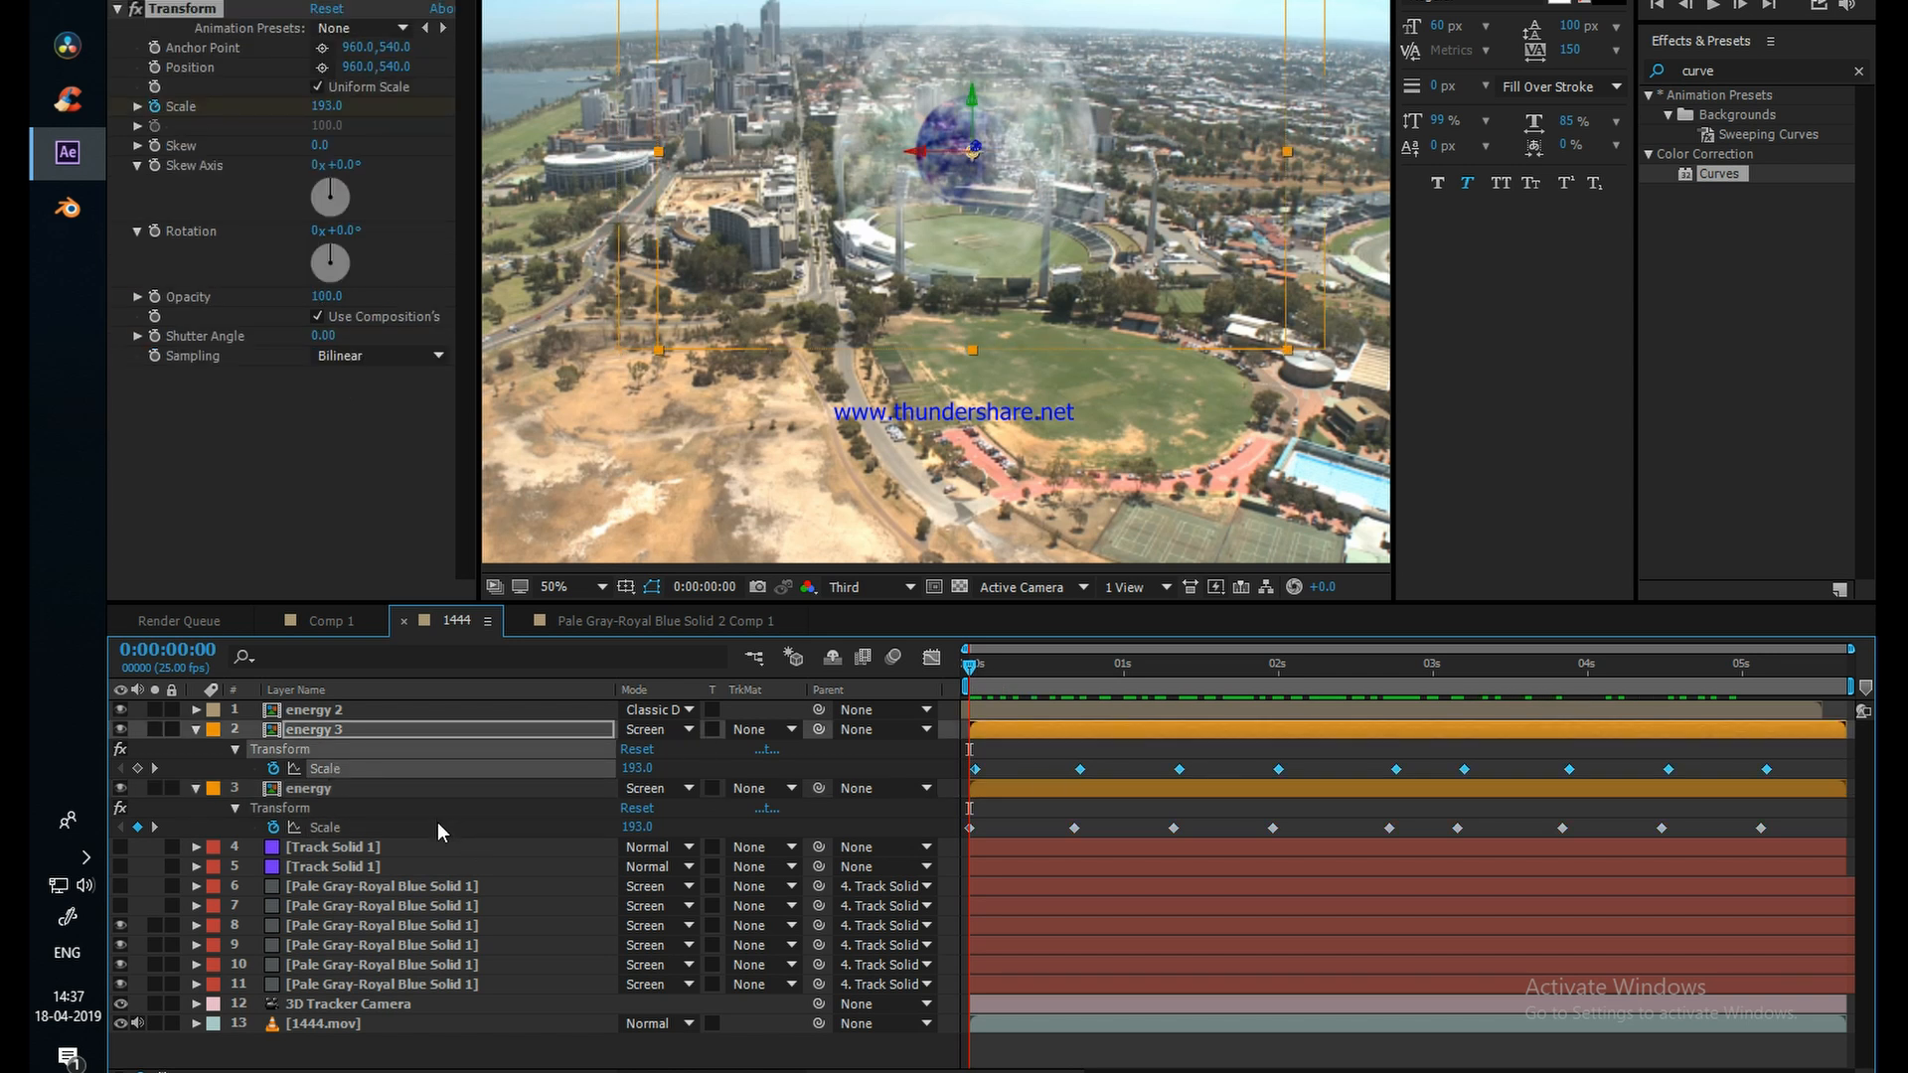
pyautogui.click(387, 825)
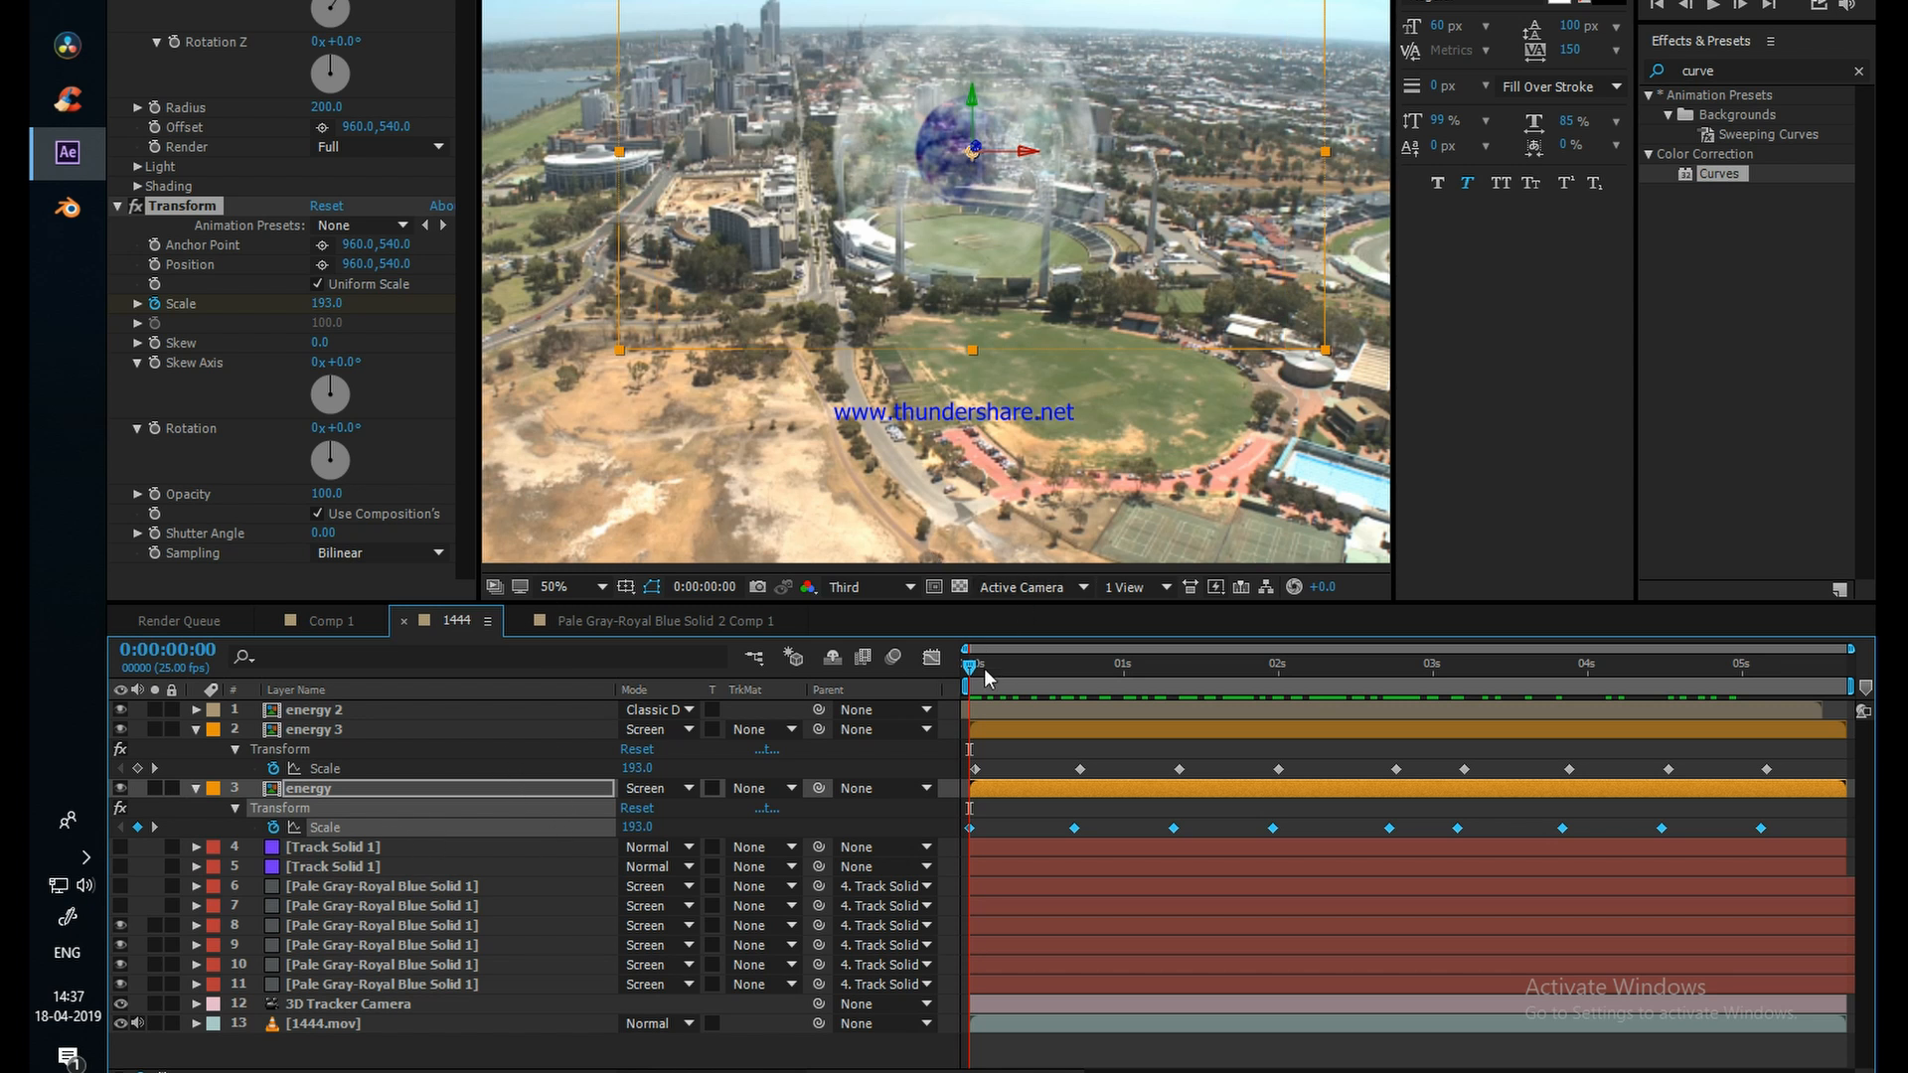
pyautogui.moveTo(987, 679)
pyautogui.mouseDown()
pyautogui.moveTo(1600, 701)
pyautogui.moveTo(1251, 706)
pyautogui.moveTo(972, 683)
pyautogui.mouseUp()
pyautogui.scroll(-2, 992, 388)
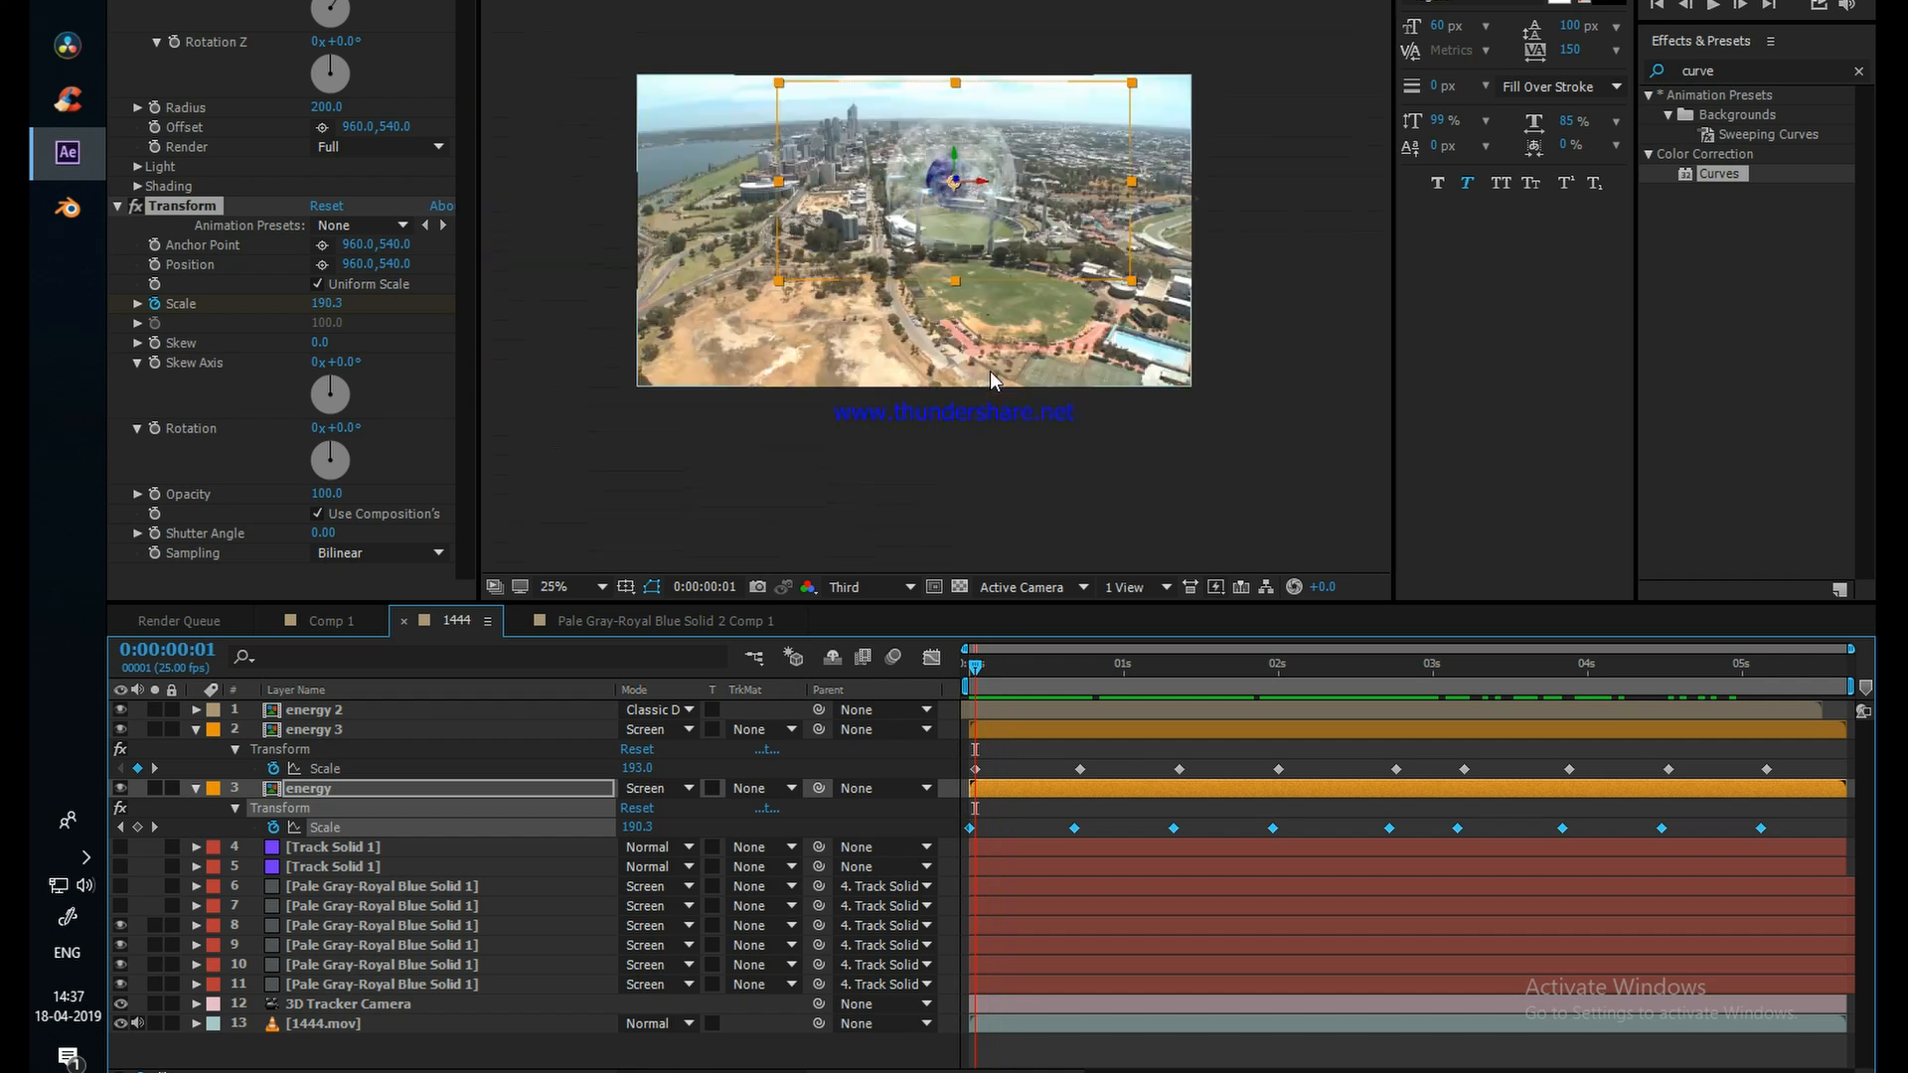
pyautogui.scroll(2, 956, 188)
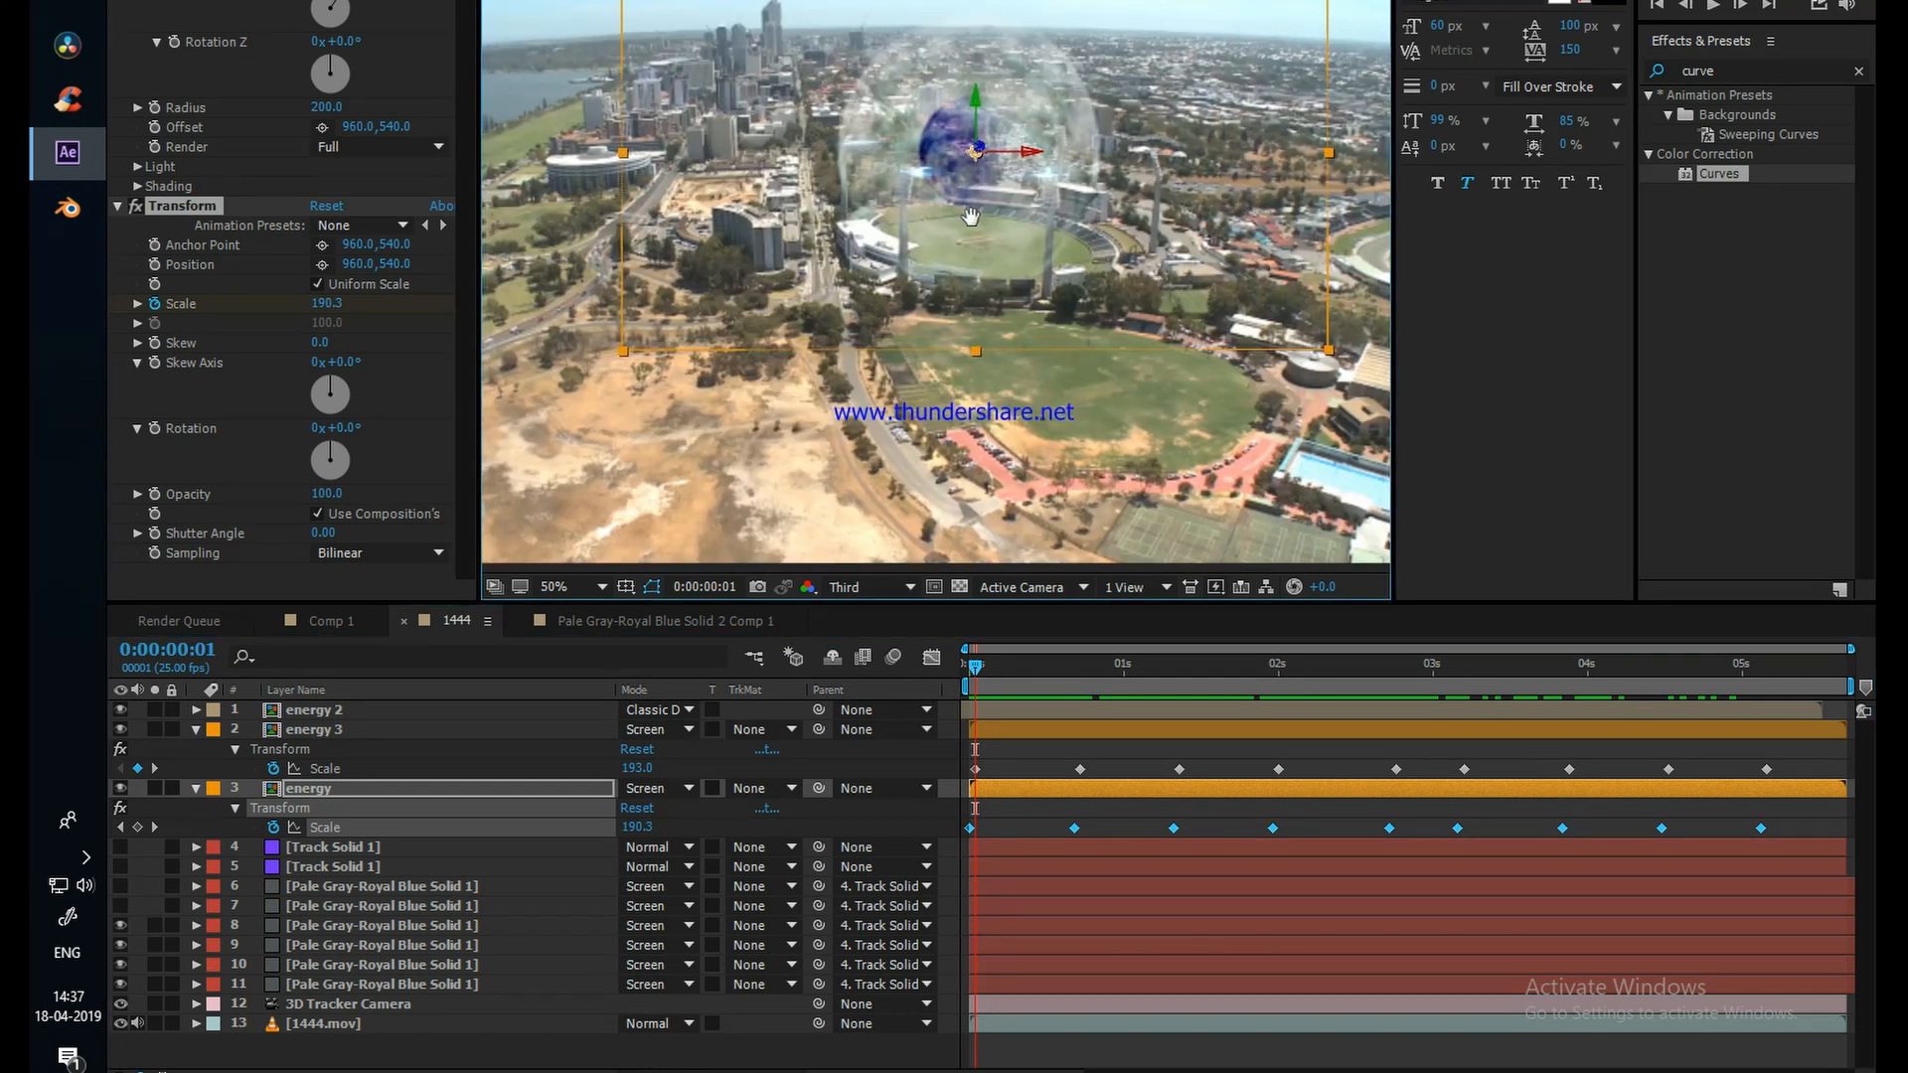
pyautogui.moveTo(968, 218); pyautogui.dragTo(1092, 248)
pyautogui.scroll(-2, 1091, 248)
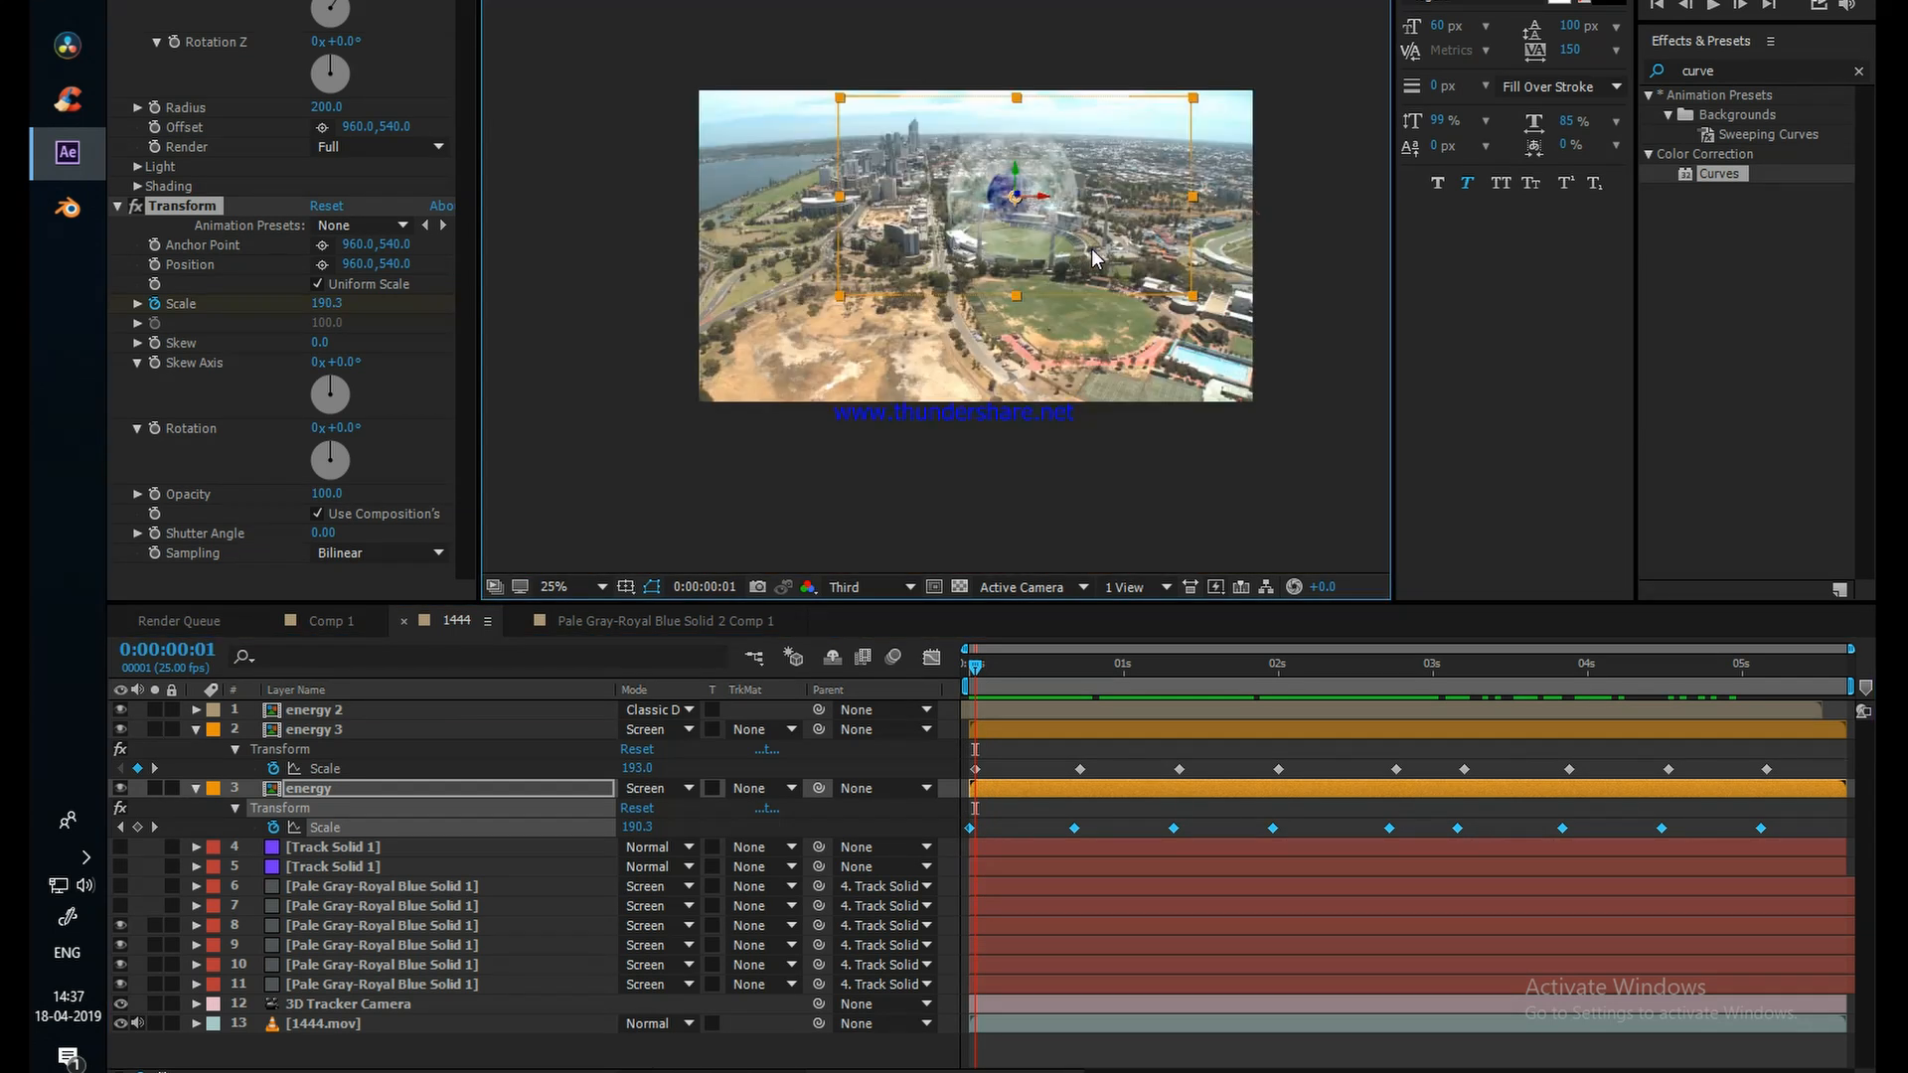
pyautogui.scroll(2, 1091, 248)
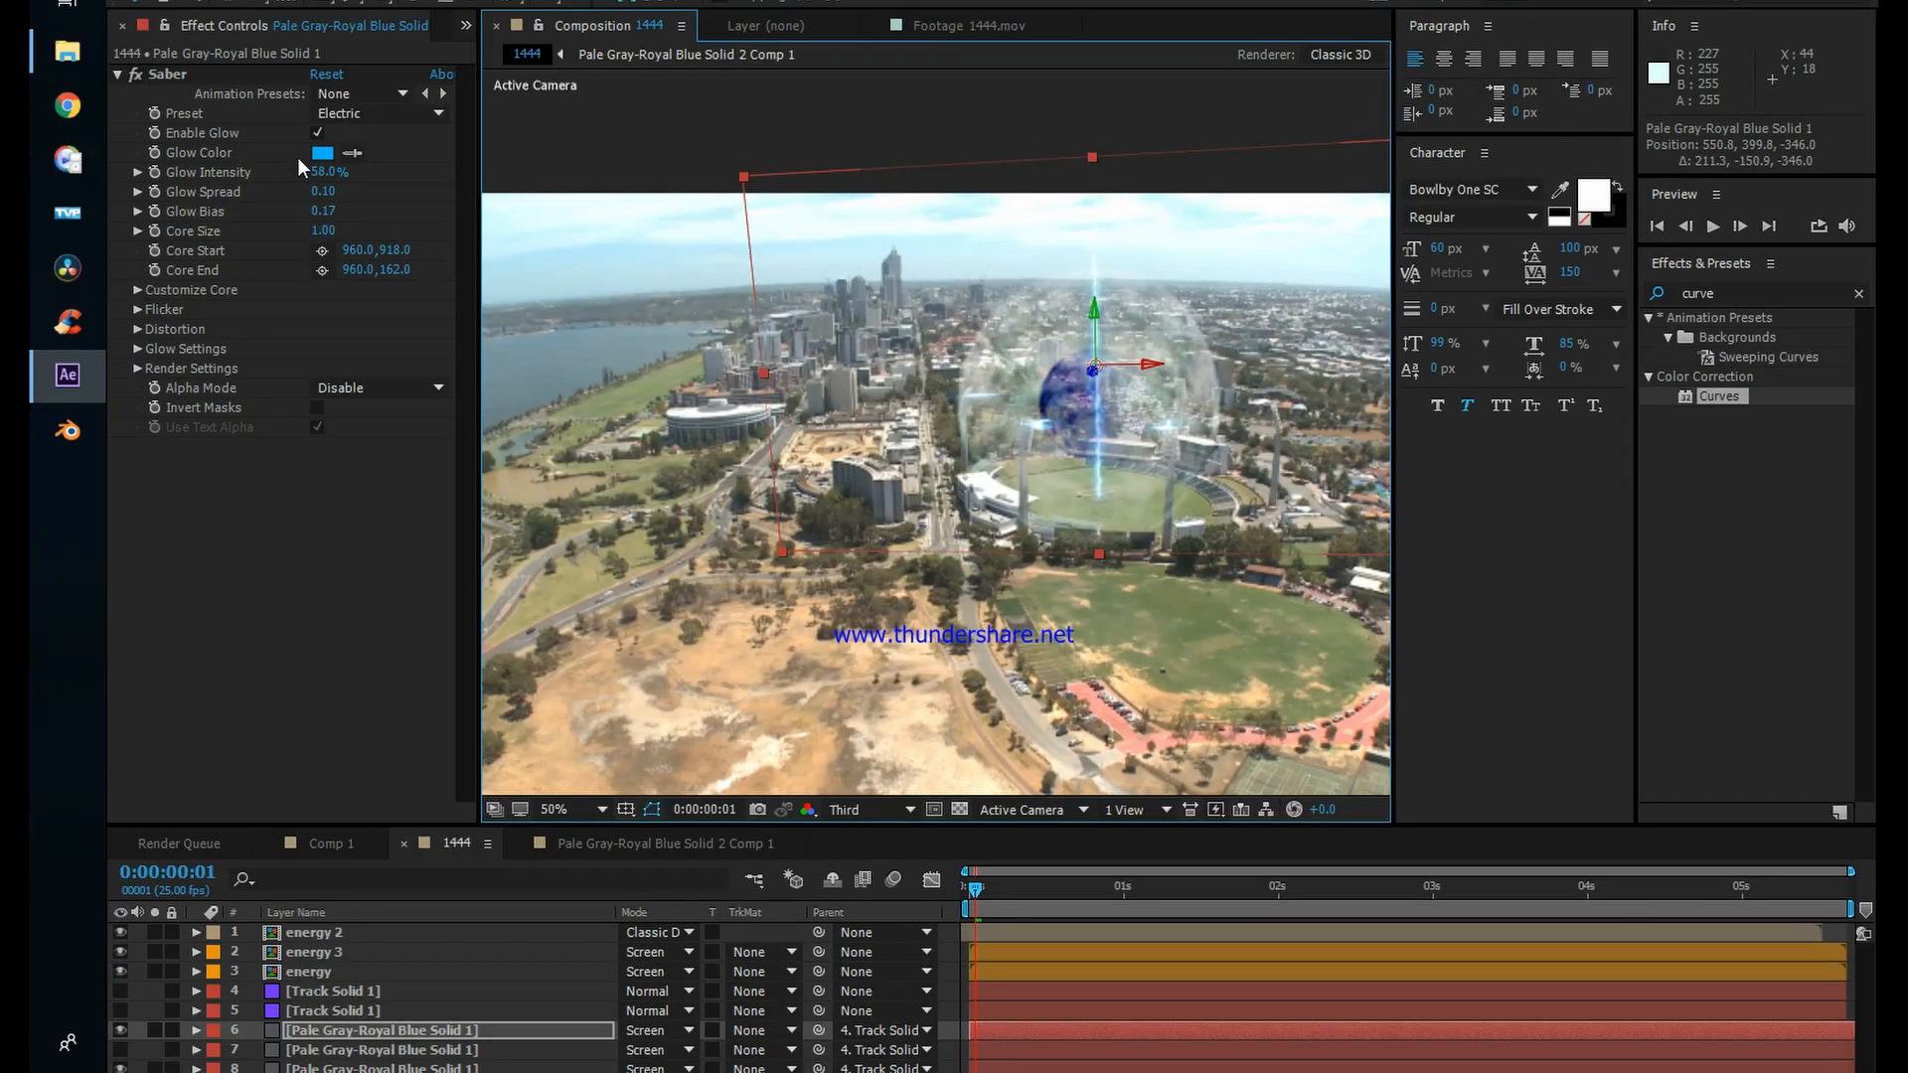
# Step: Set the vertical Saber beam's Glow Intensity to 234% and Glow Bias to 0.46, and keyframe Core Start and Core End at 0:00:00:01
pyautogui.moveTo(326, 175); pyautogui.dragTo(437, 173)
pyautogui.moveTo(333, 212); pyautogui.dragTo(375, 212)
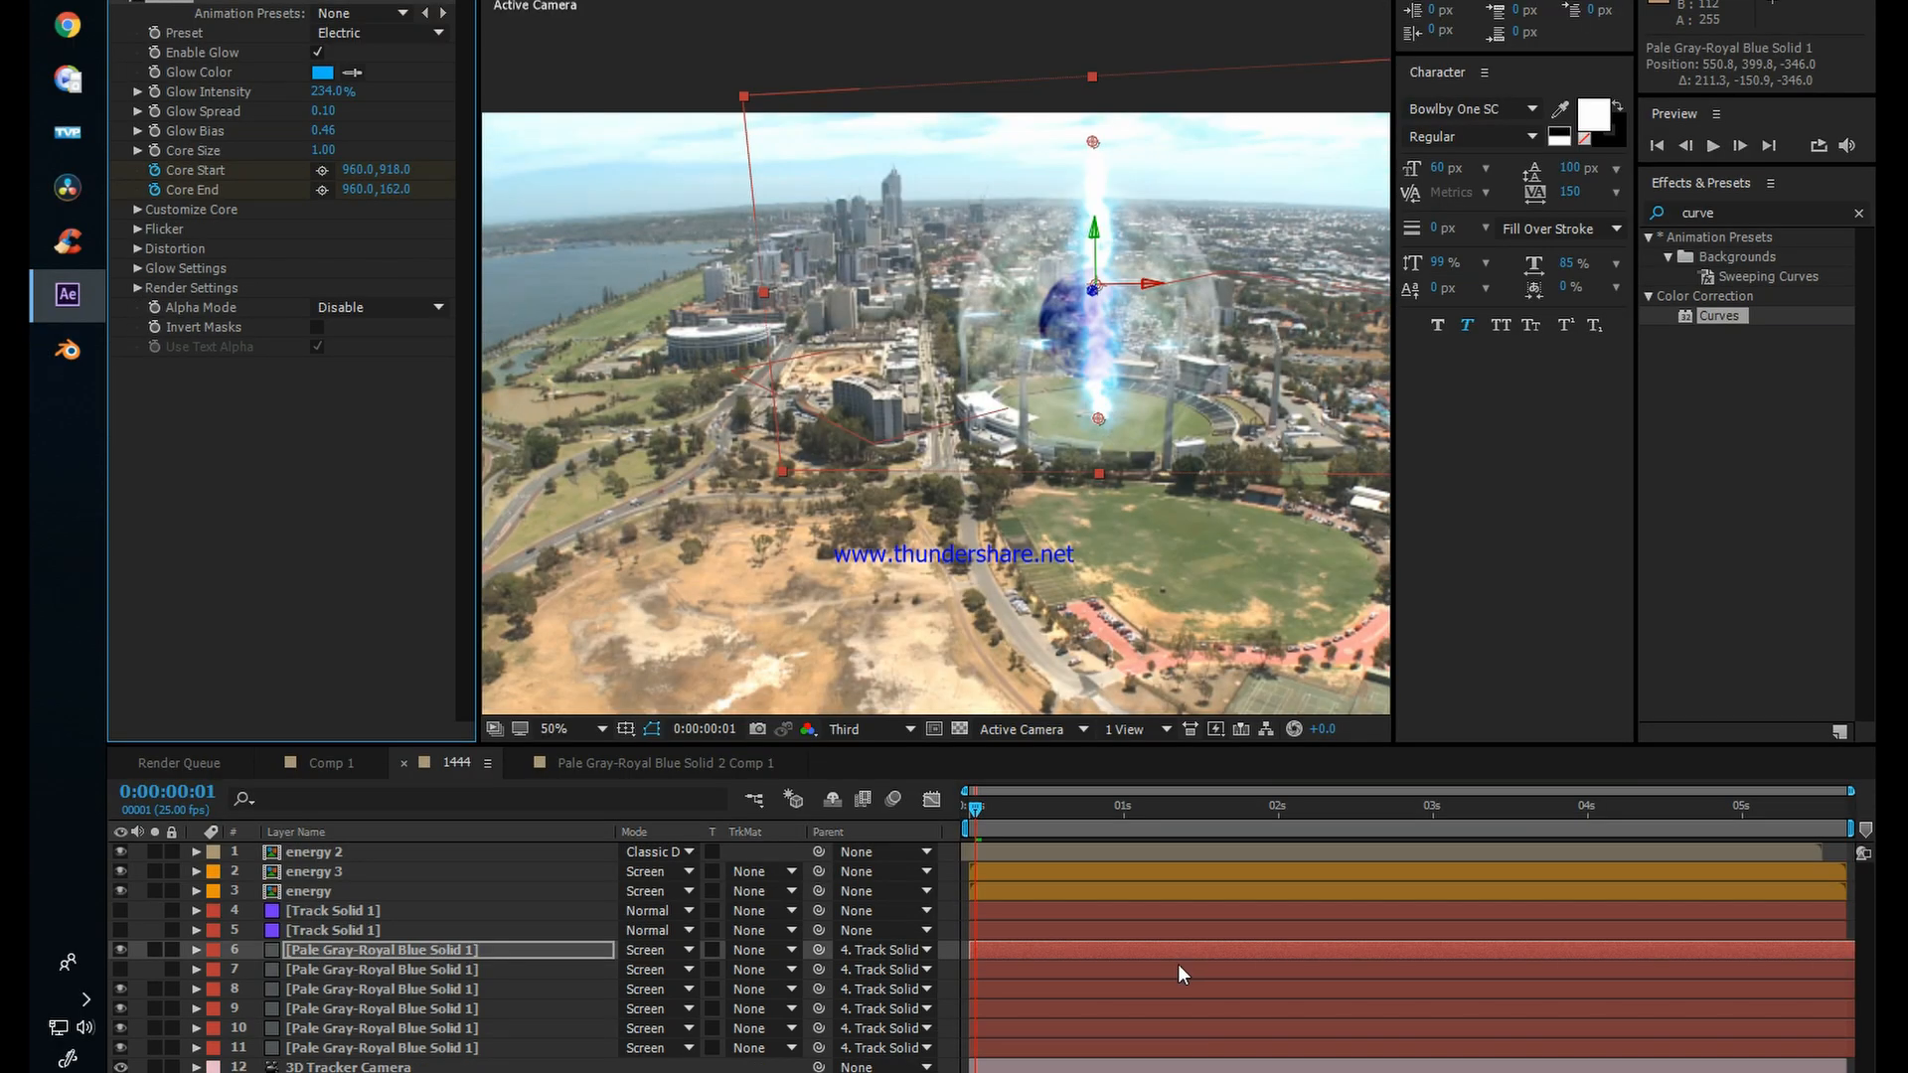
pyautogui.press('u')
pyautogui.click(976, 815)
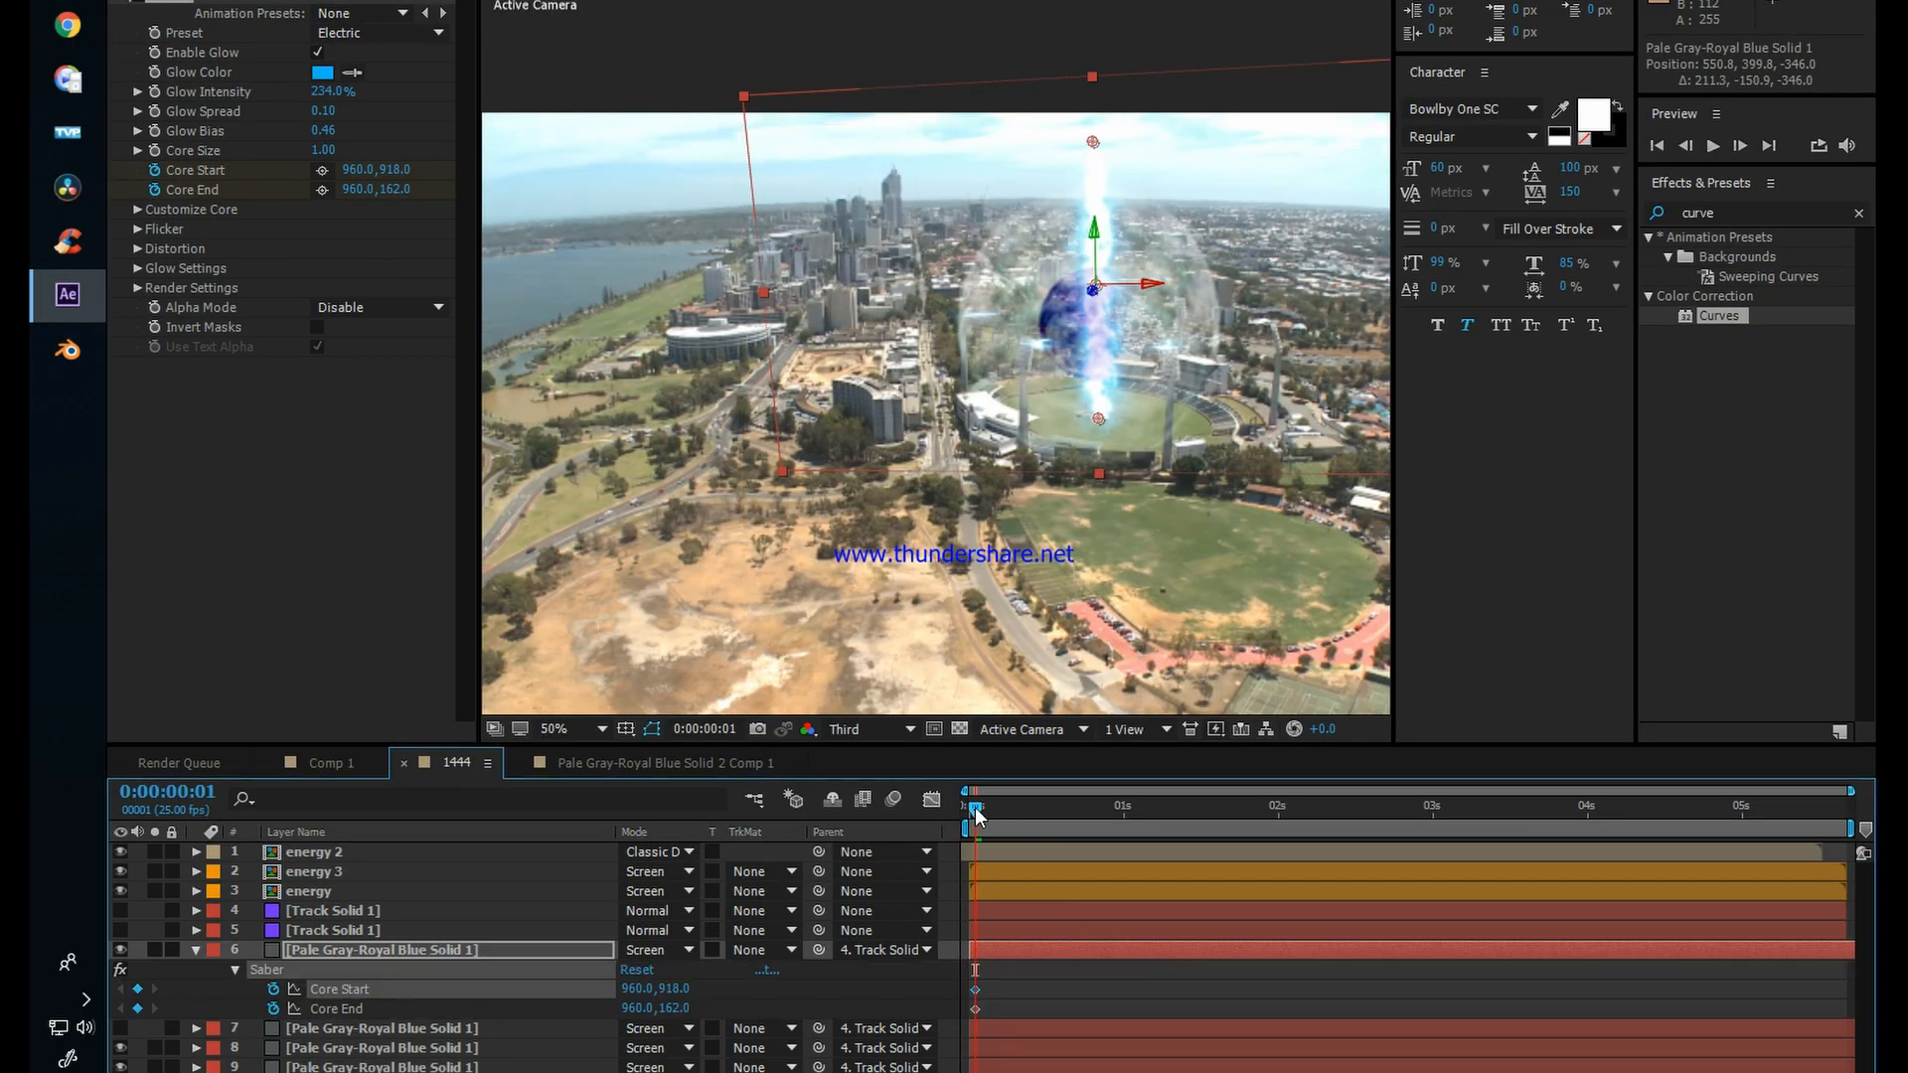
# Step: Move the vertical beam's Core Start and Core End keyframes to 0:00:00:10
pyautogui.keyDown('shift'); pyautogui.click(975, 1008); pyautogui.keyUp('shift')
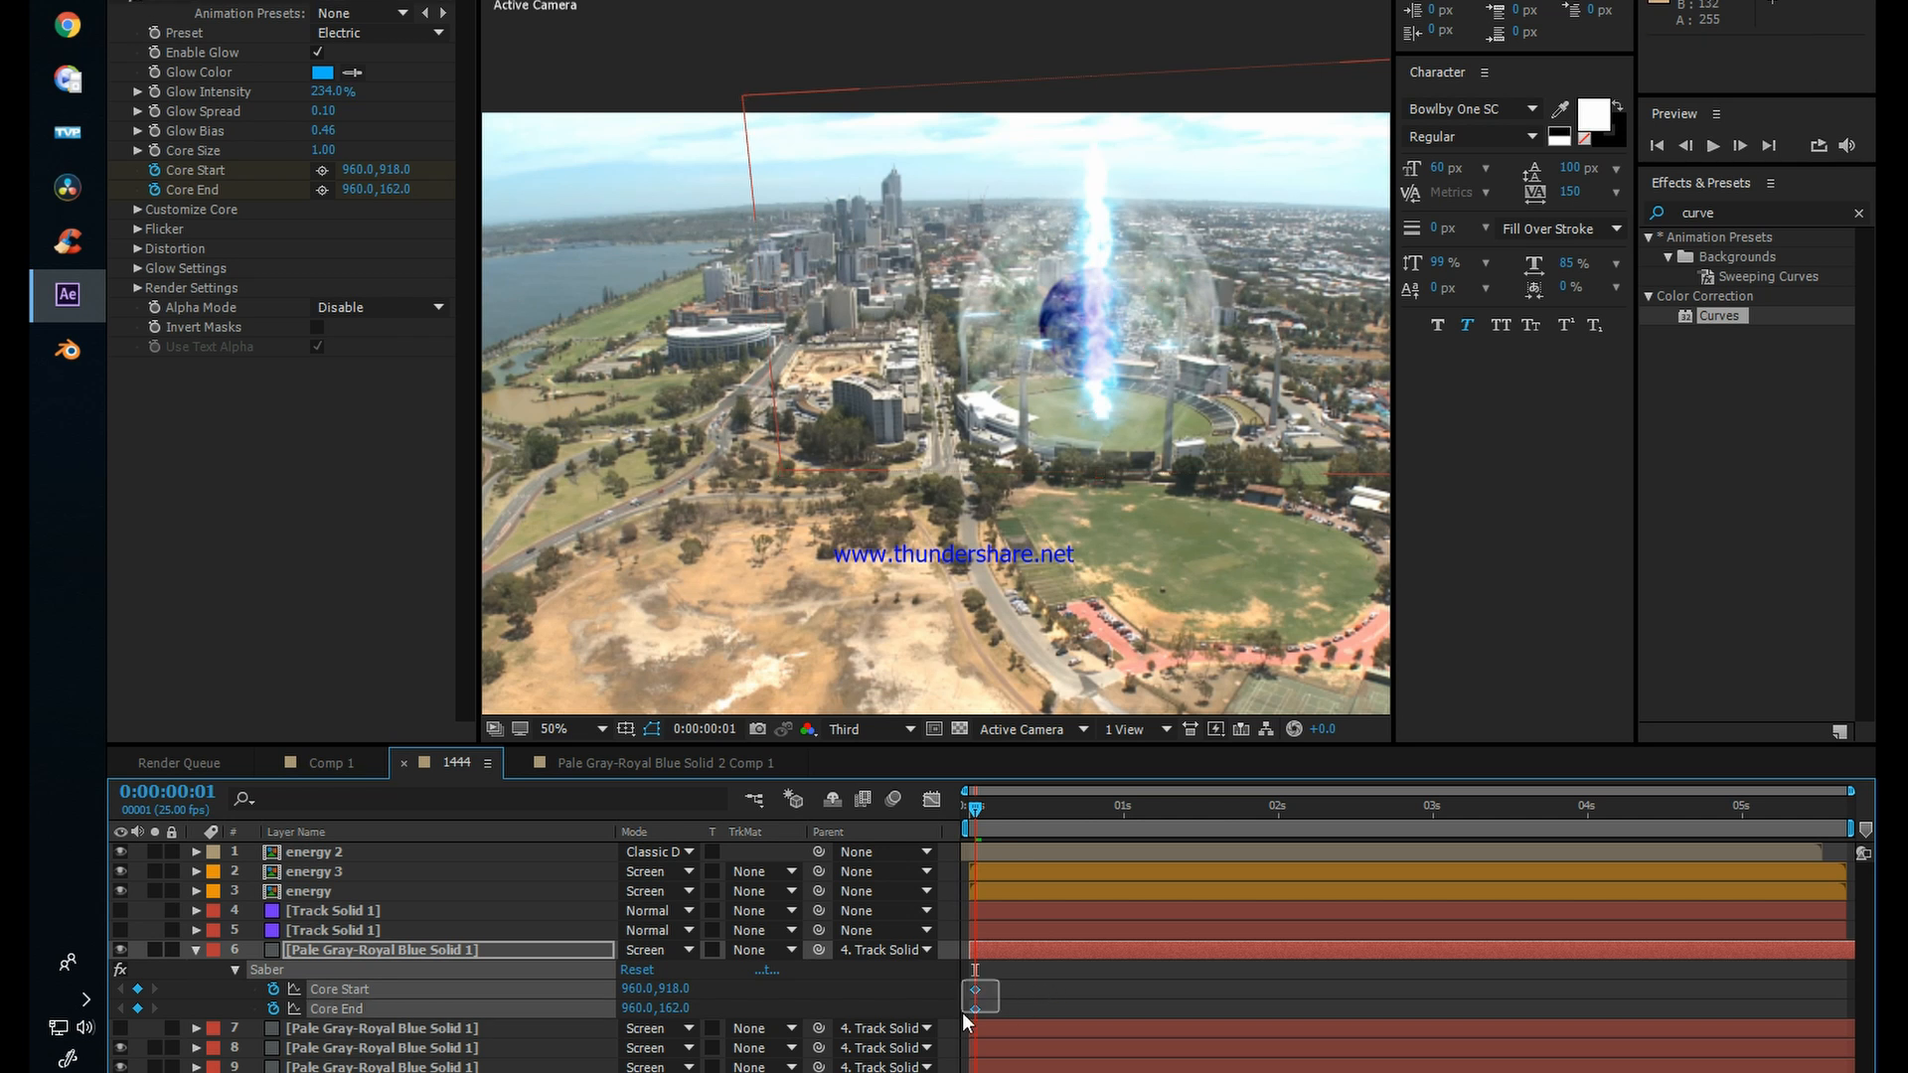
pyautogui.moveTo(974, 1009); pyautogui.dragTo(1031, 1005)
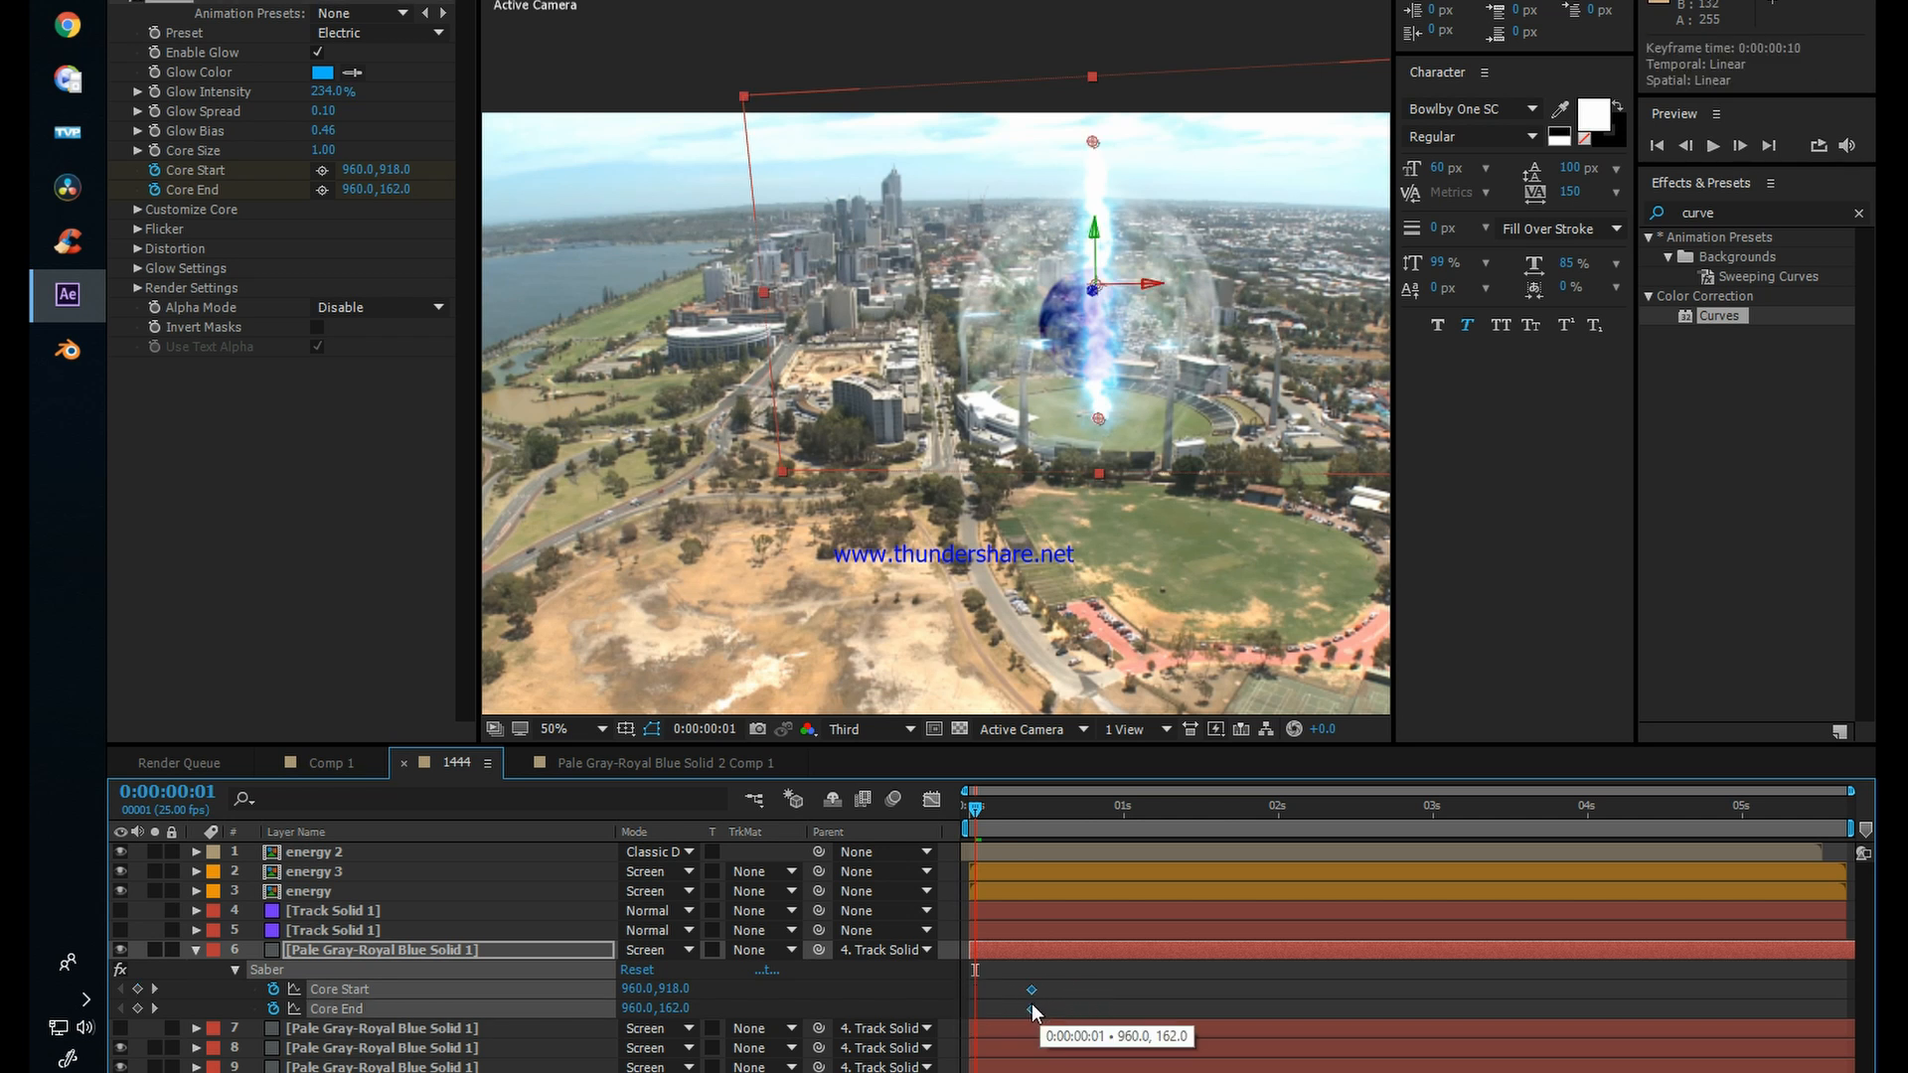
pyautogui.click(1064, 996)
pyautogui.click(1018, 954)
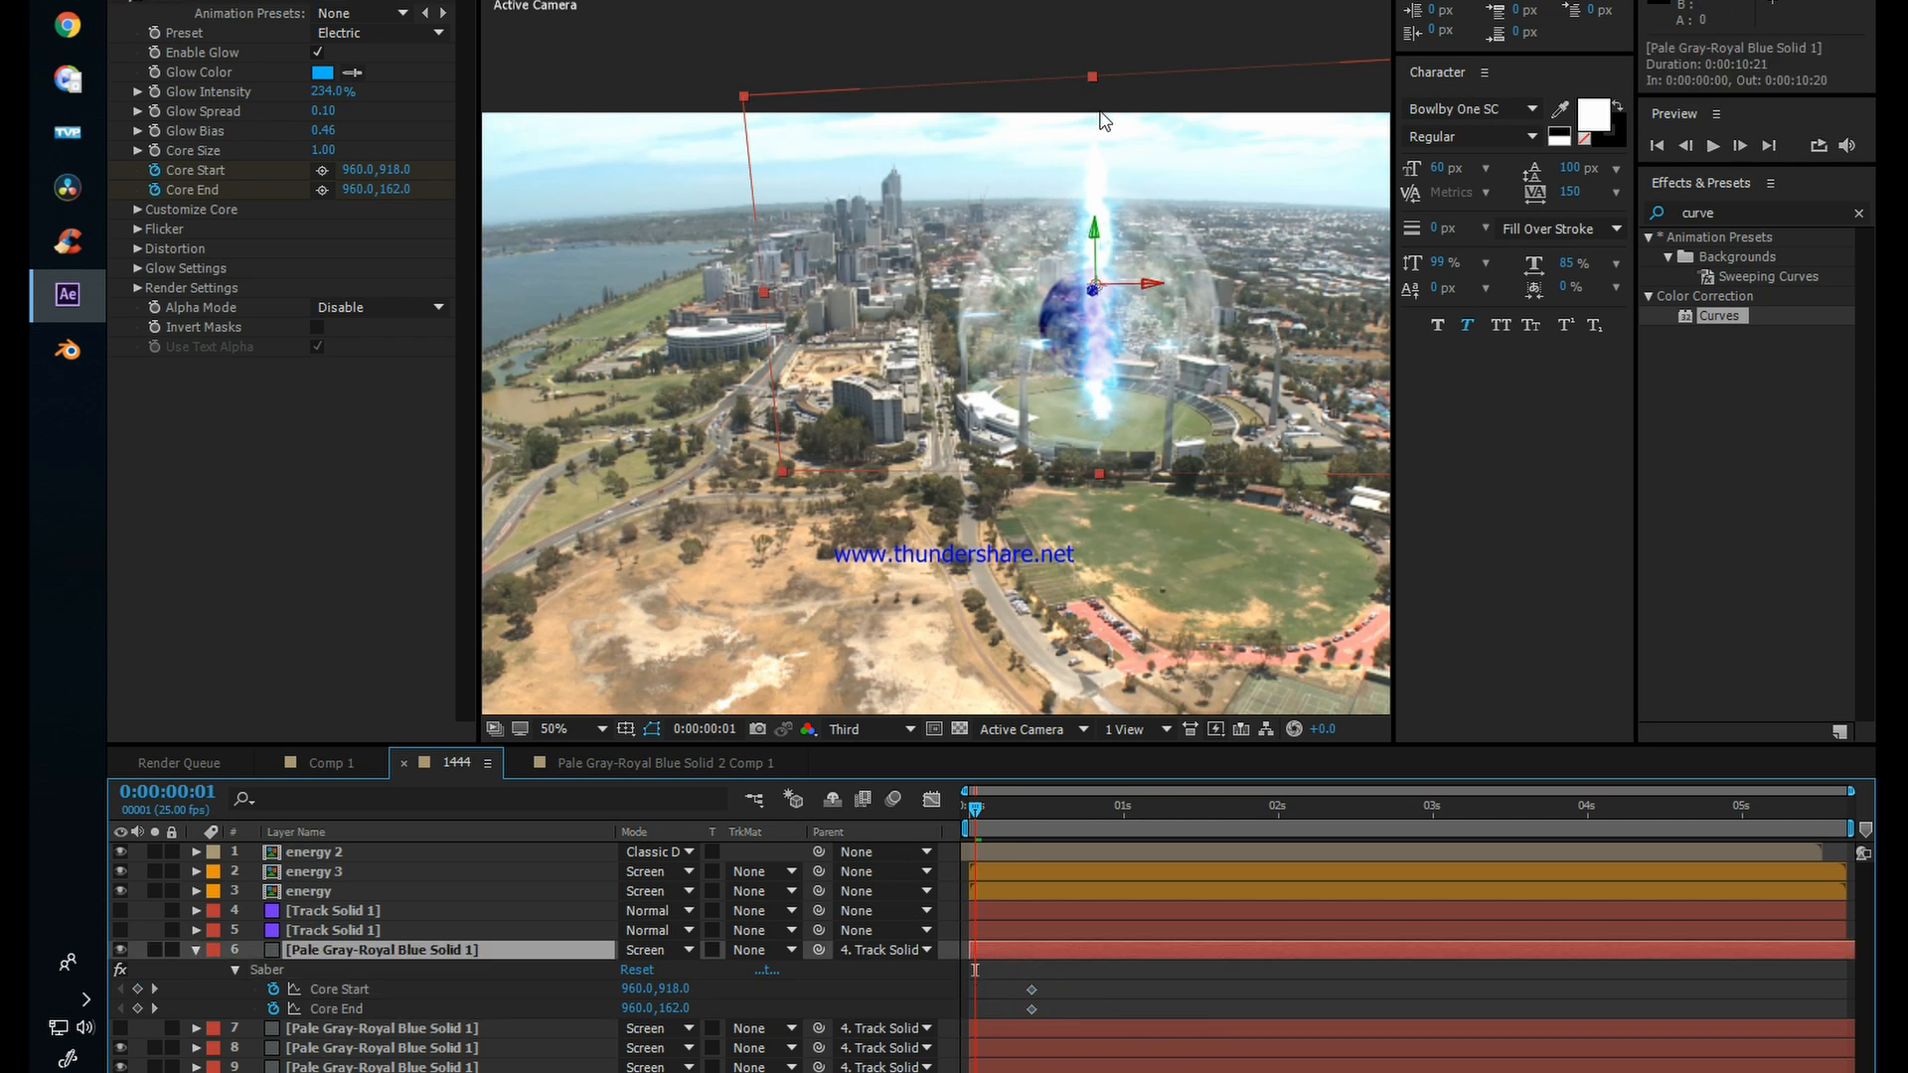
# Step: Collapse the vertical beam at 0:00:00:01 by moving its Core End down to 968.4,890.7, and return to 0:00:00:00
pyautogui.click(161, 1)
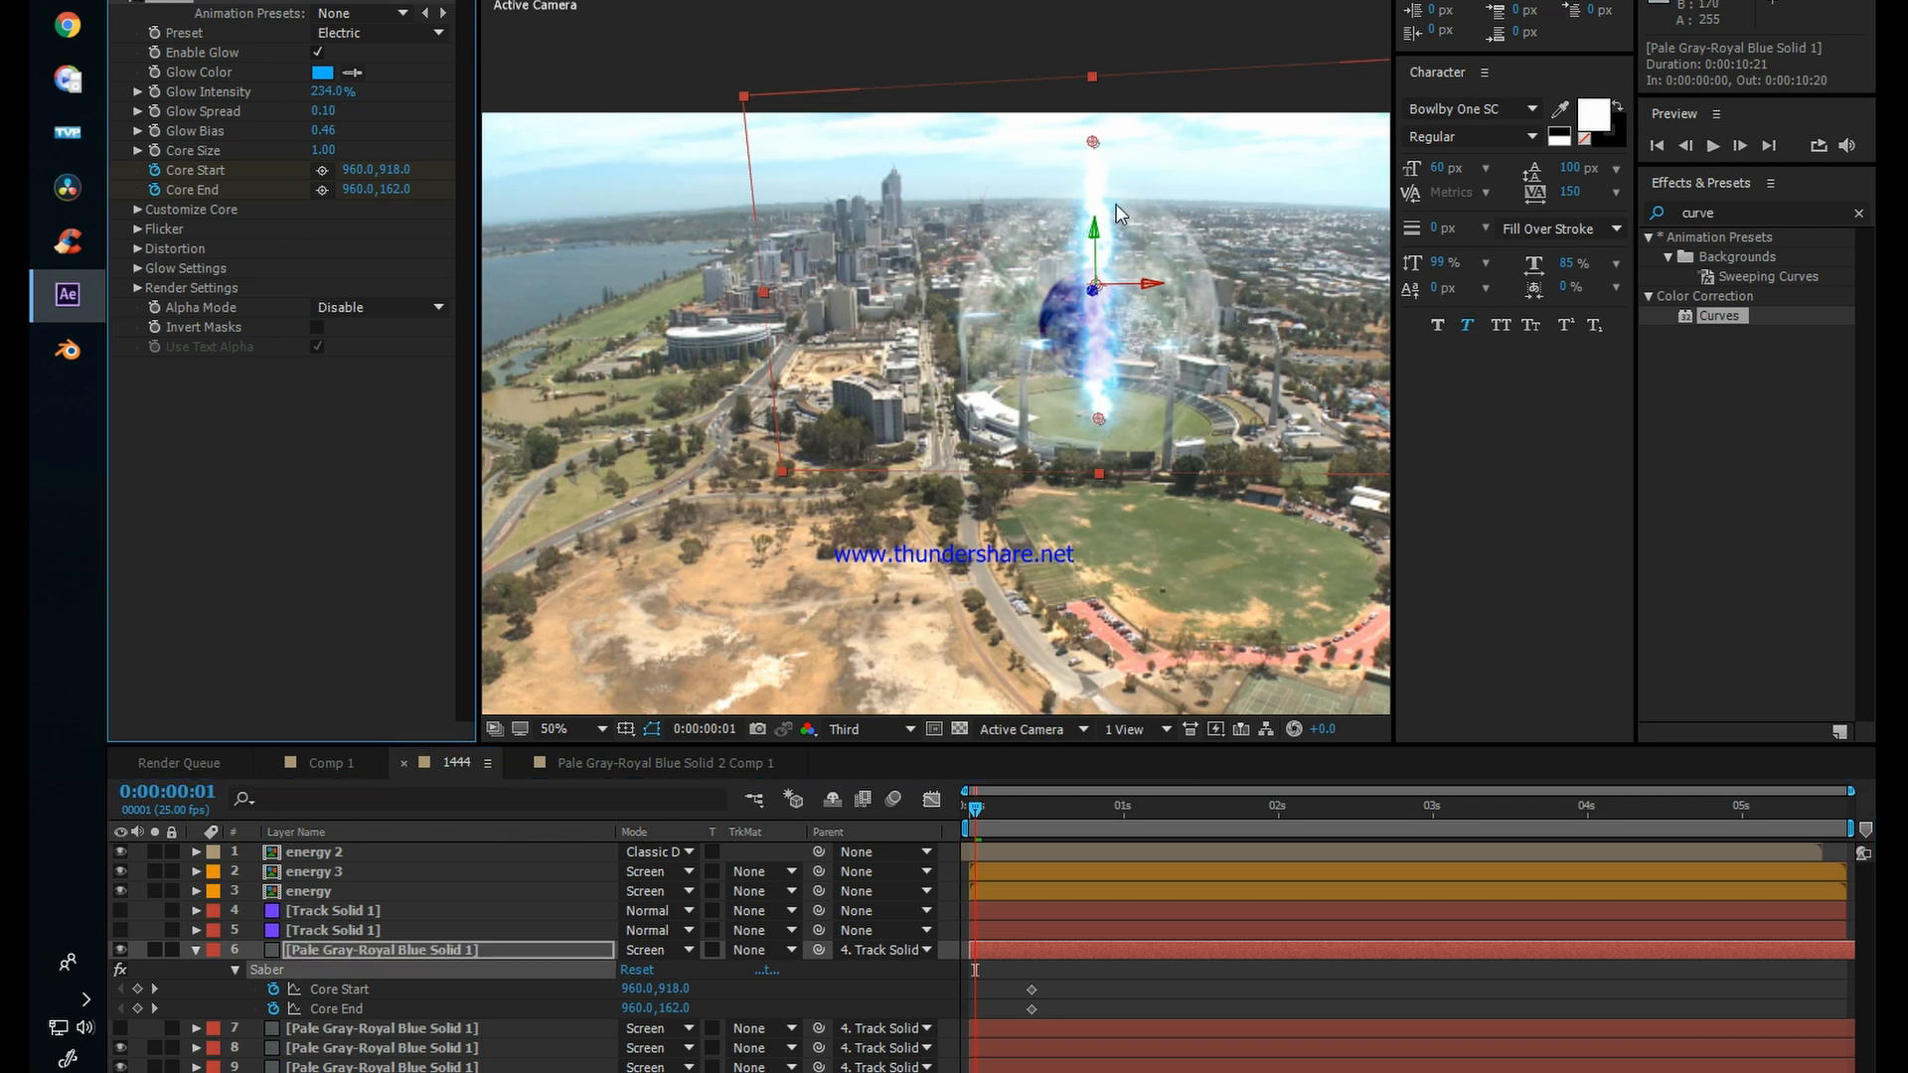
pyautogui.moveTo(1093, 144); pyautogui.dragTo(1101, 415)
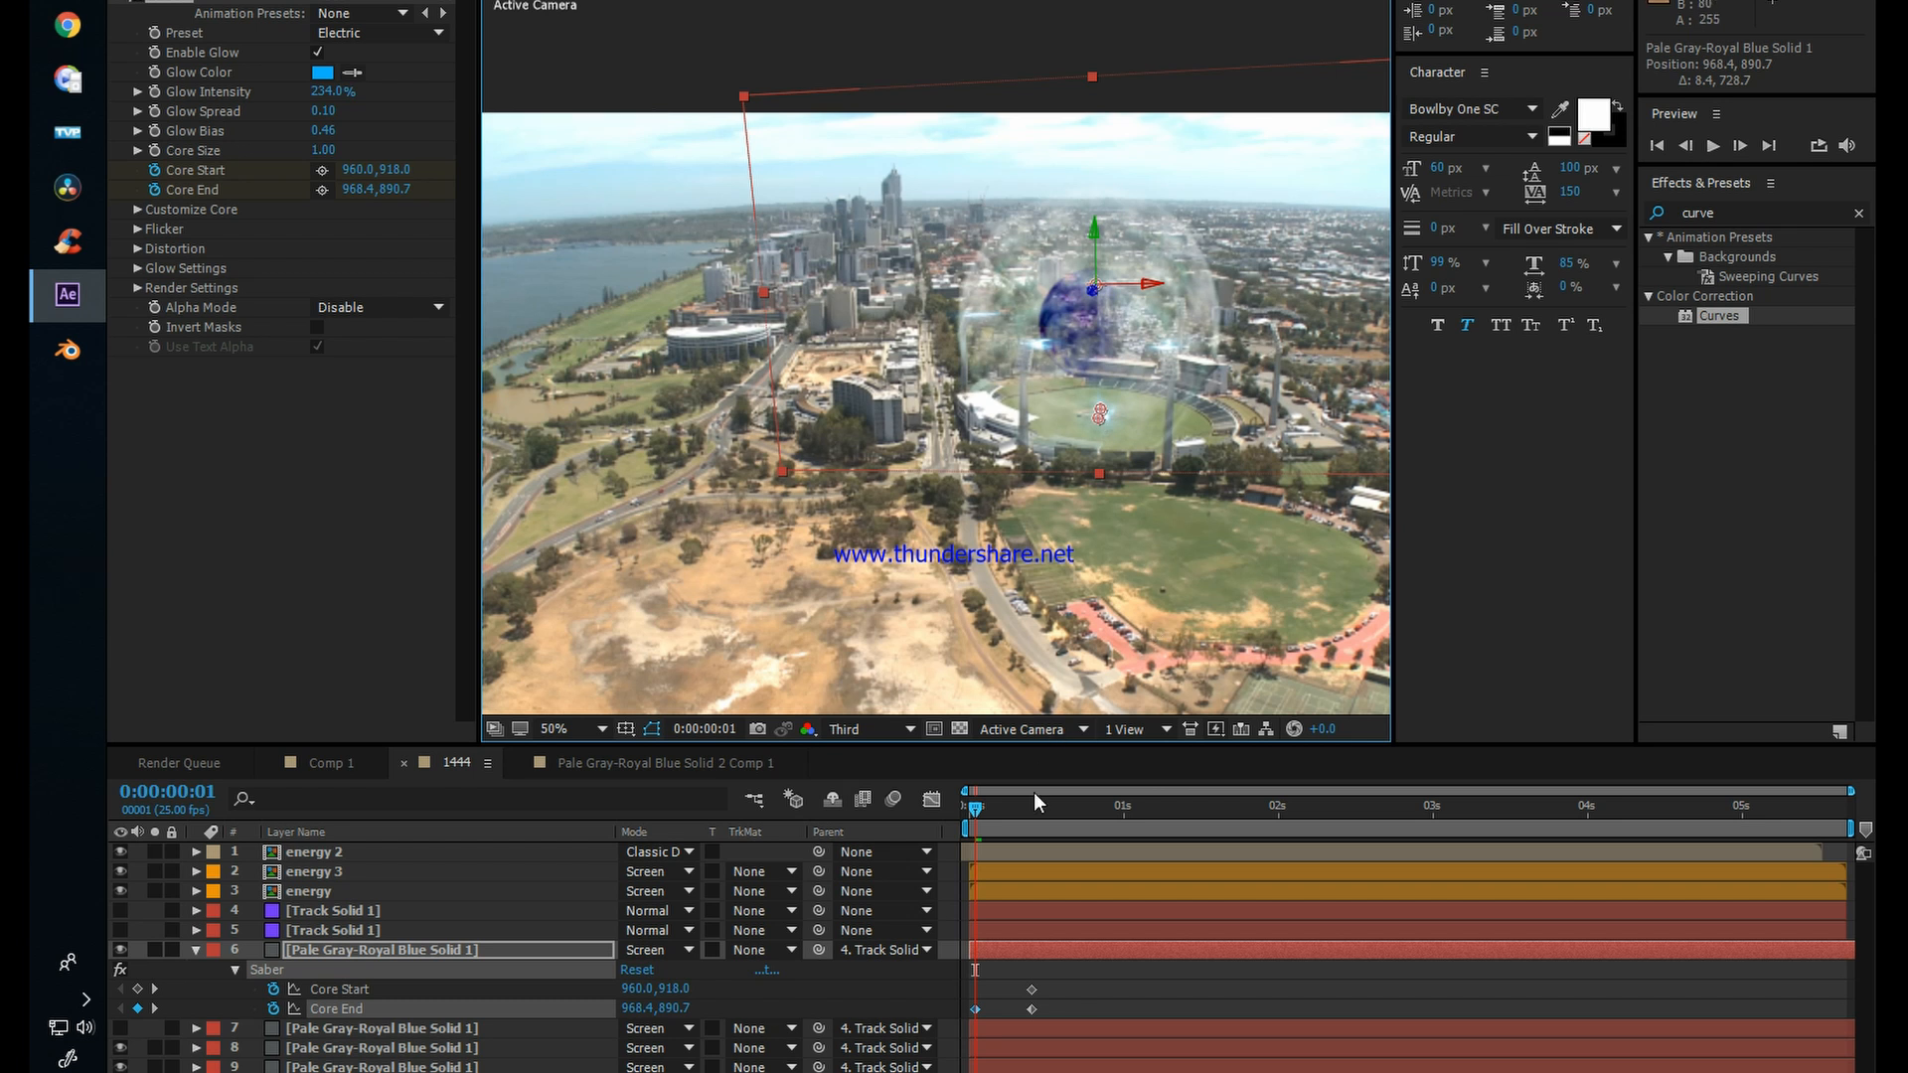
pyautogui.moveTo(979, 803); pyautogui.dragTo(932, 805)
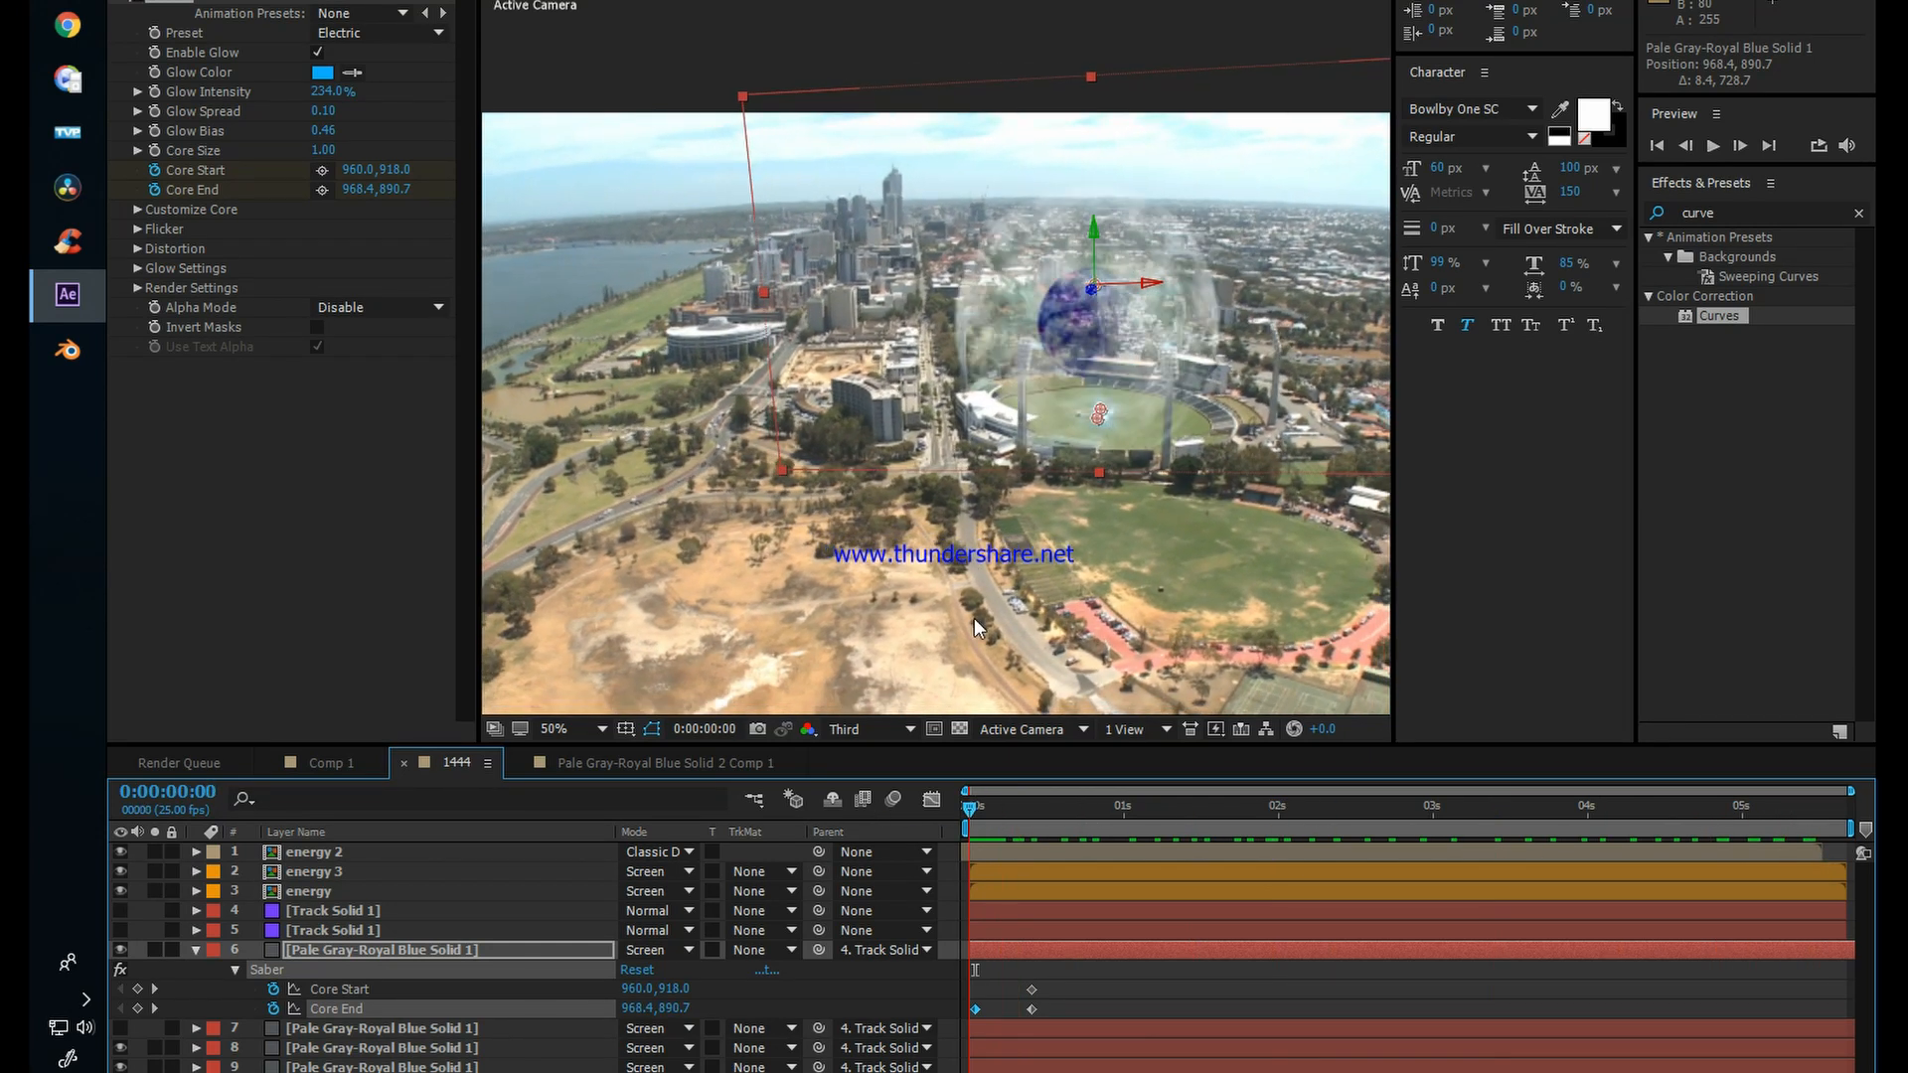
# Step: Enlarge the reoriented track solid on layer 5 until it covers the whole frame at 0:00:00:06
pyautogui.scroll(-2, 1083, 474)
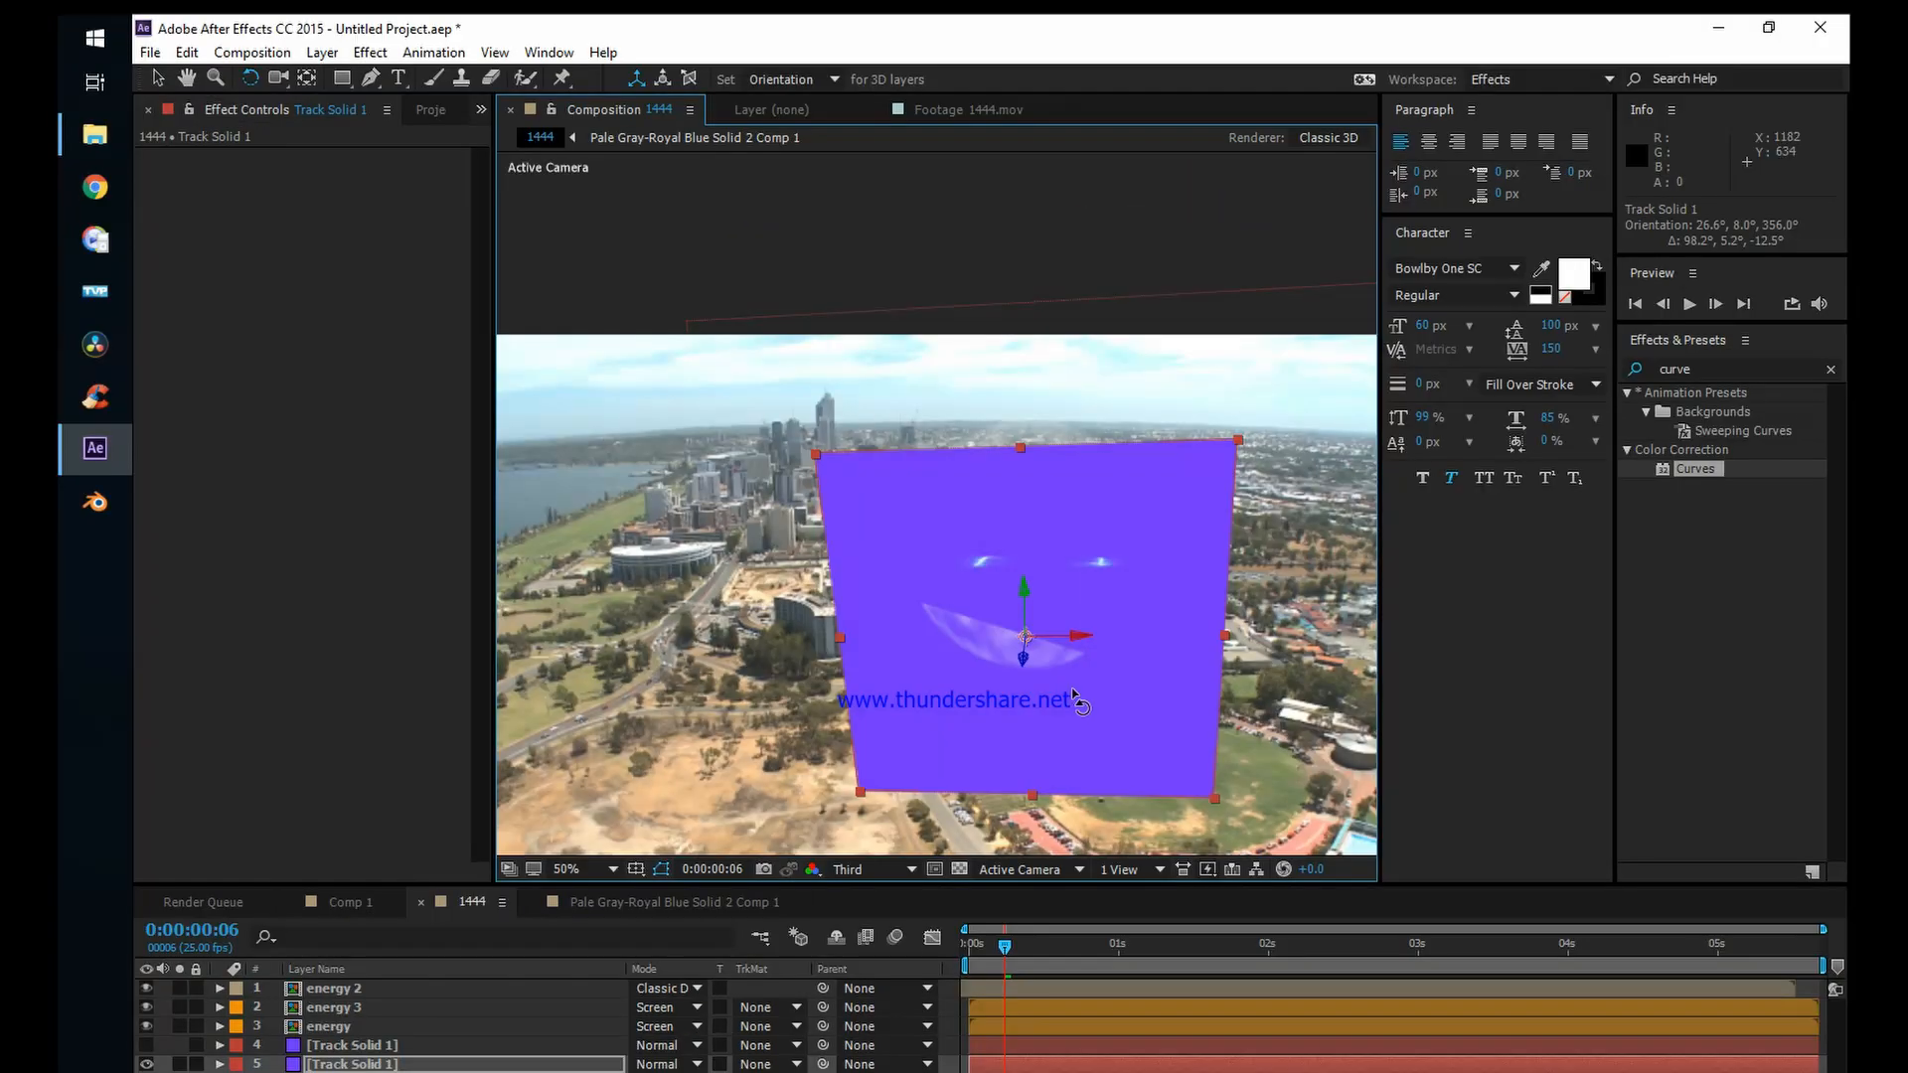
pyautogui.scroll(-2, 1079, 549)
pyautogui.press('v')
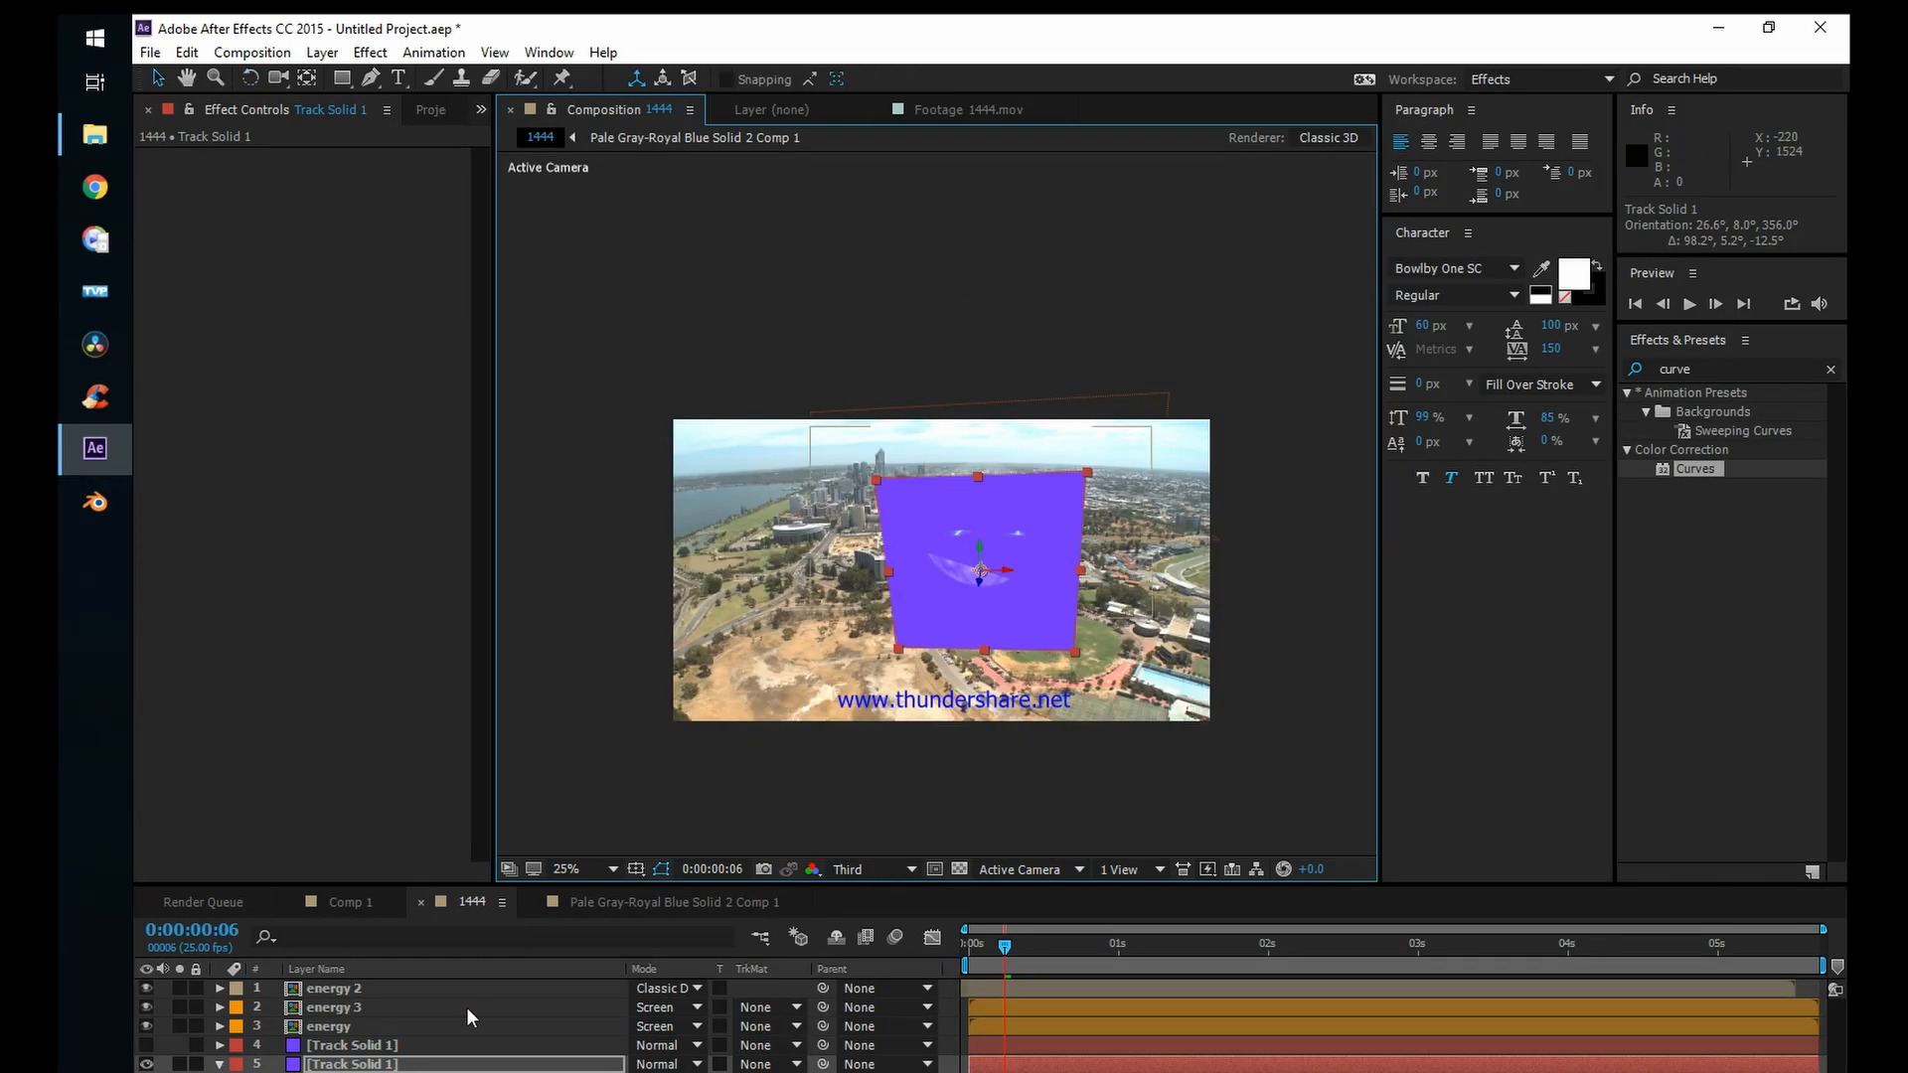
pyautogui.press('s')
pyautogui.moveTo(665, 1072); pyautogui.dragTo(964, 1072)
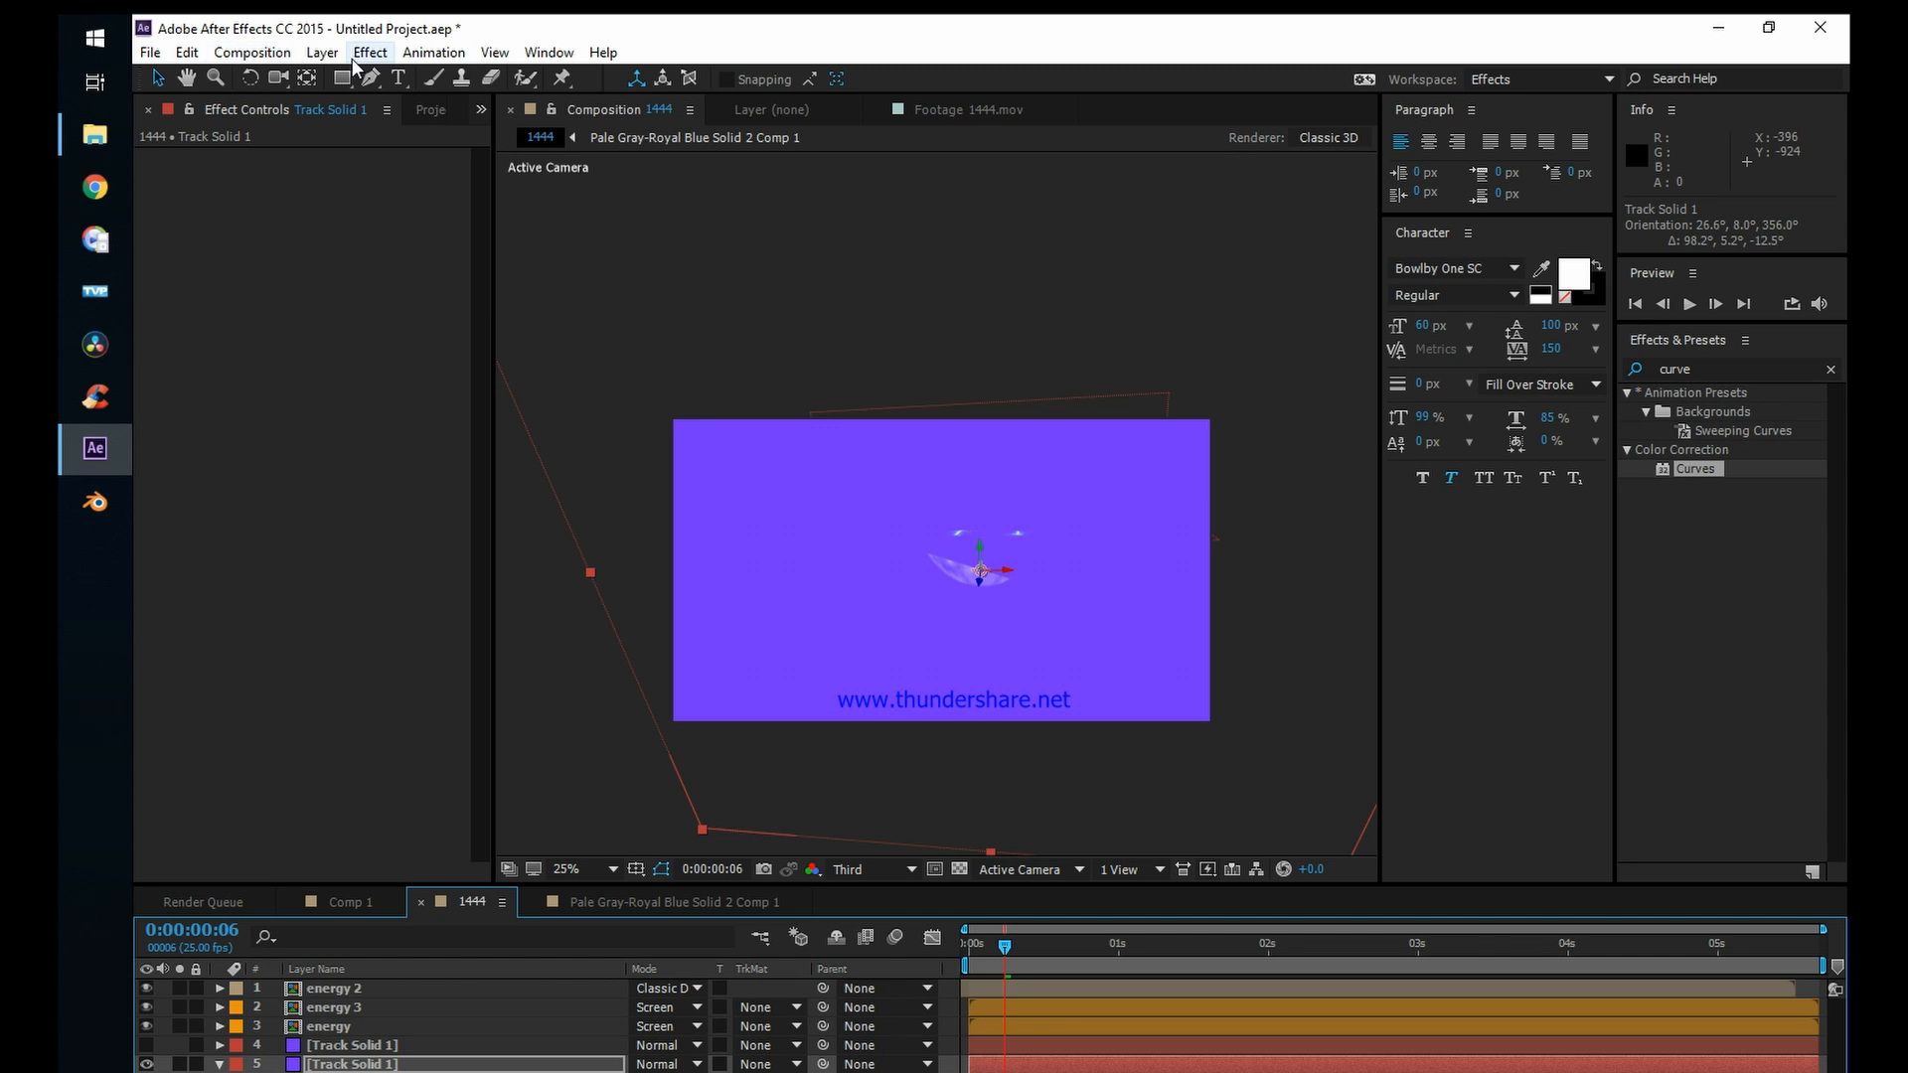
# Step: Recolour the track solid on layer 5 to light blue 33C8FF as a new solid, and hide the layer
pyautogui.click(322, 52)
pyautogui.click(348, 104)
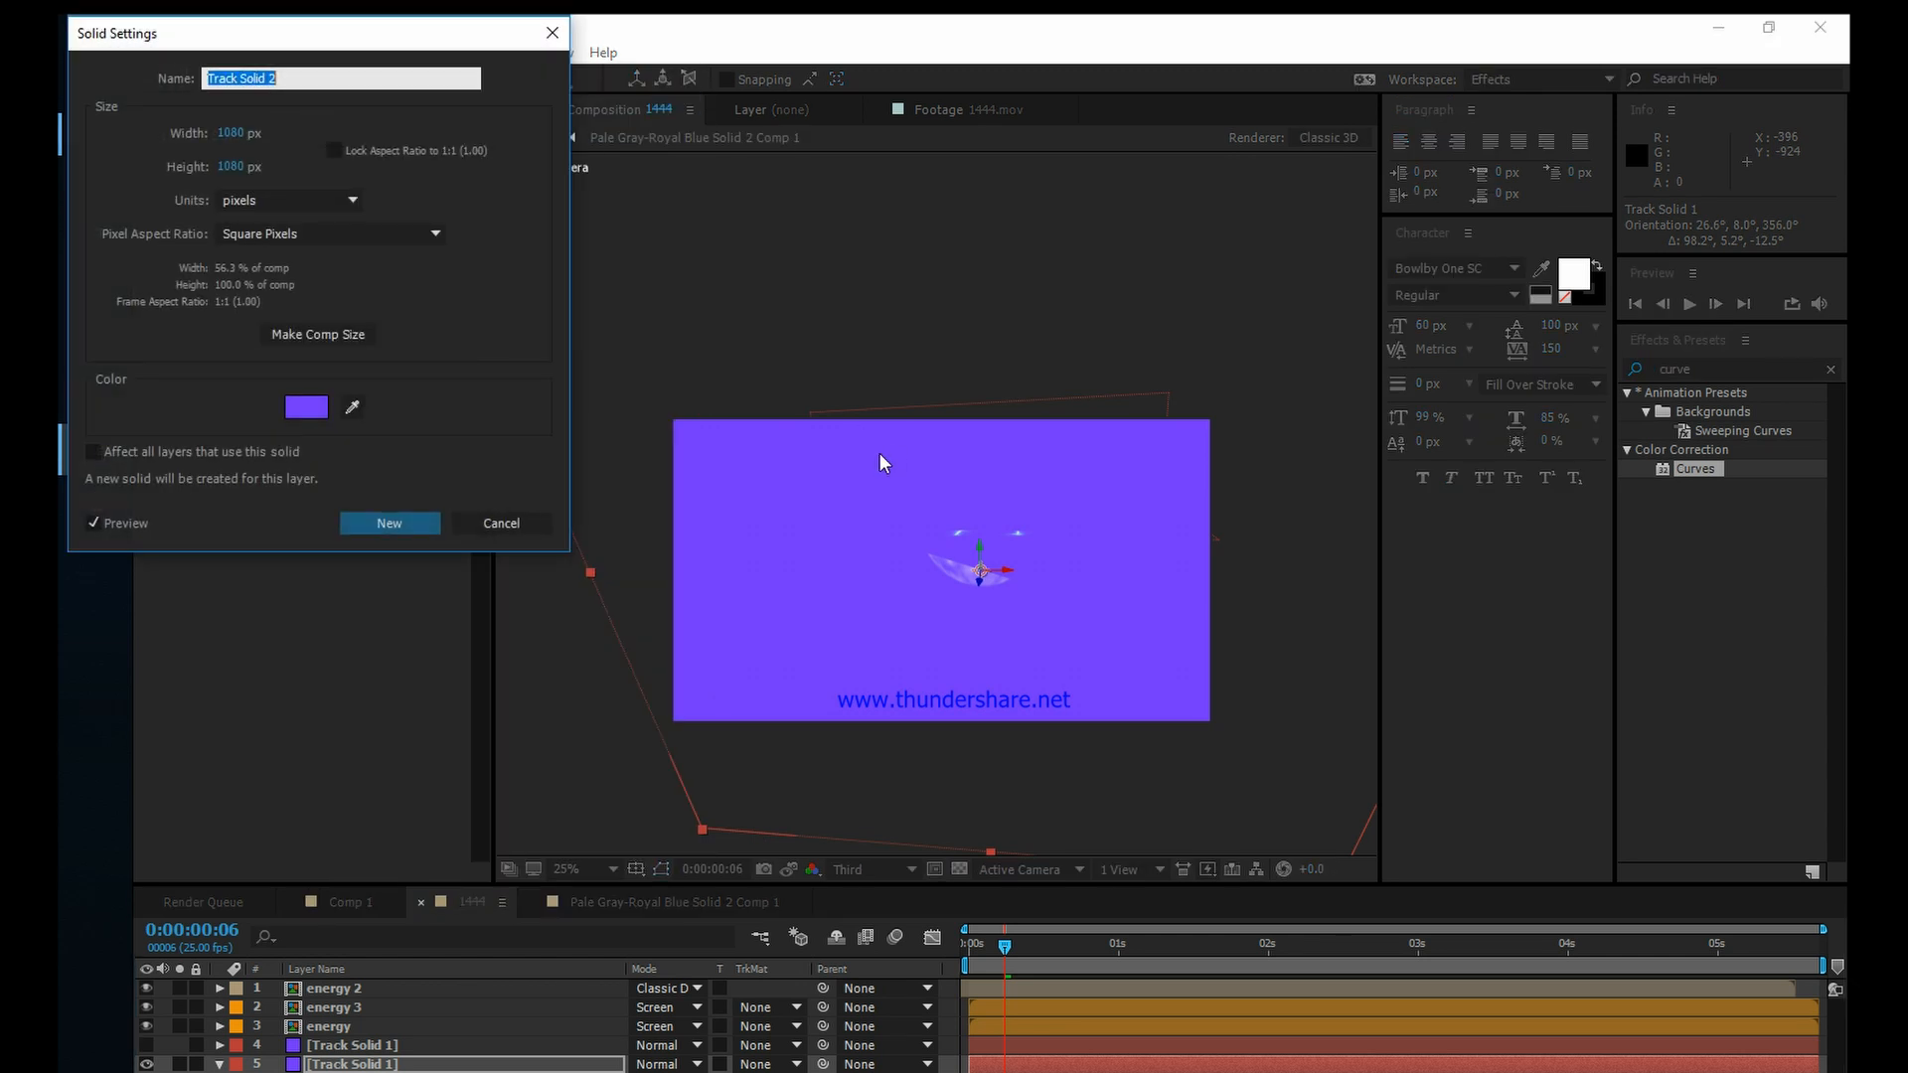
pyautogui.click(304, 408)
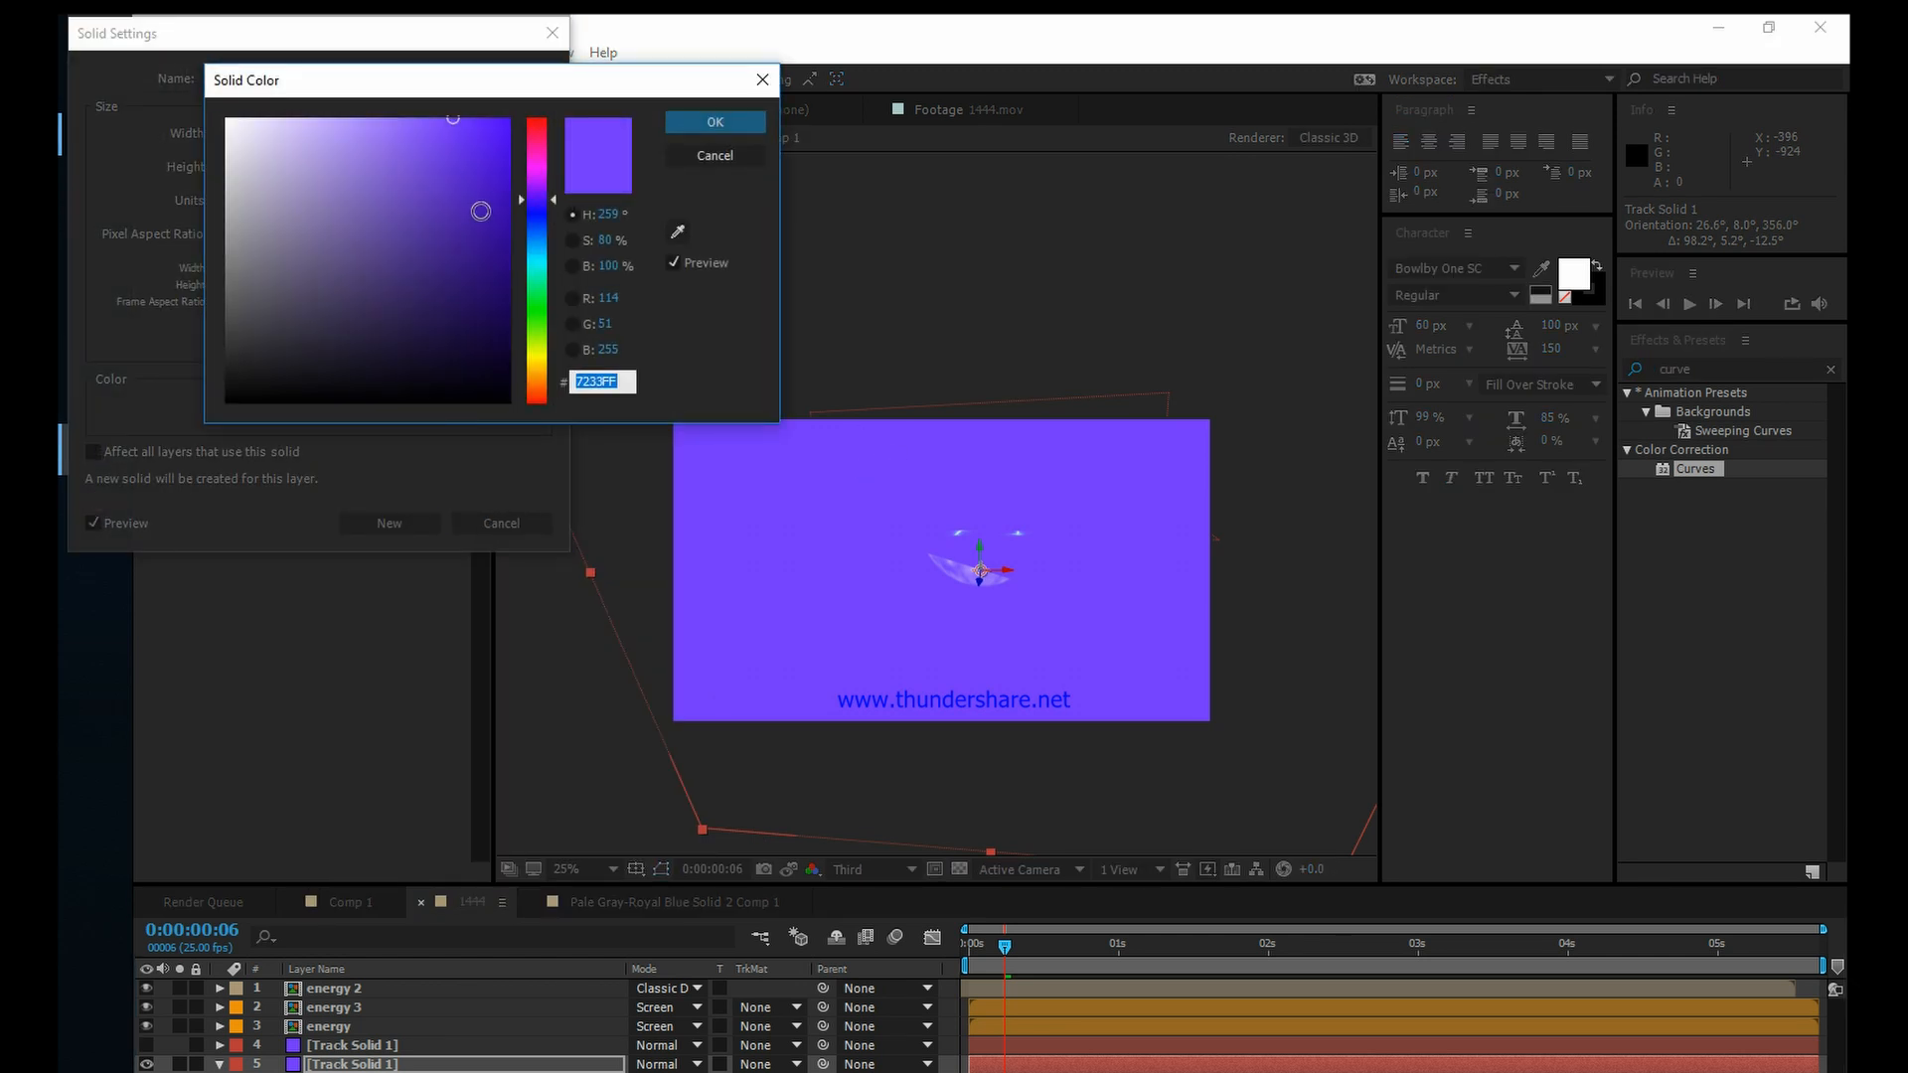
pyautogui.moveTo(531, 216); pyautogui.dragTo(533, 248)
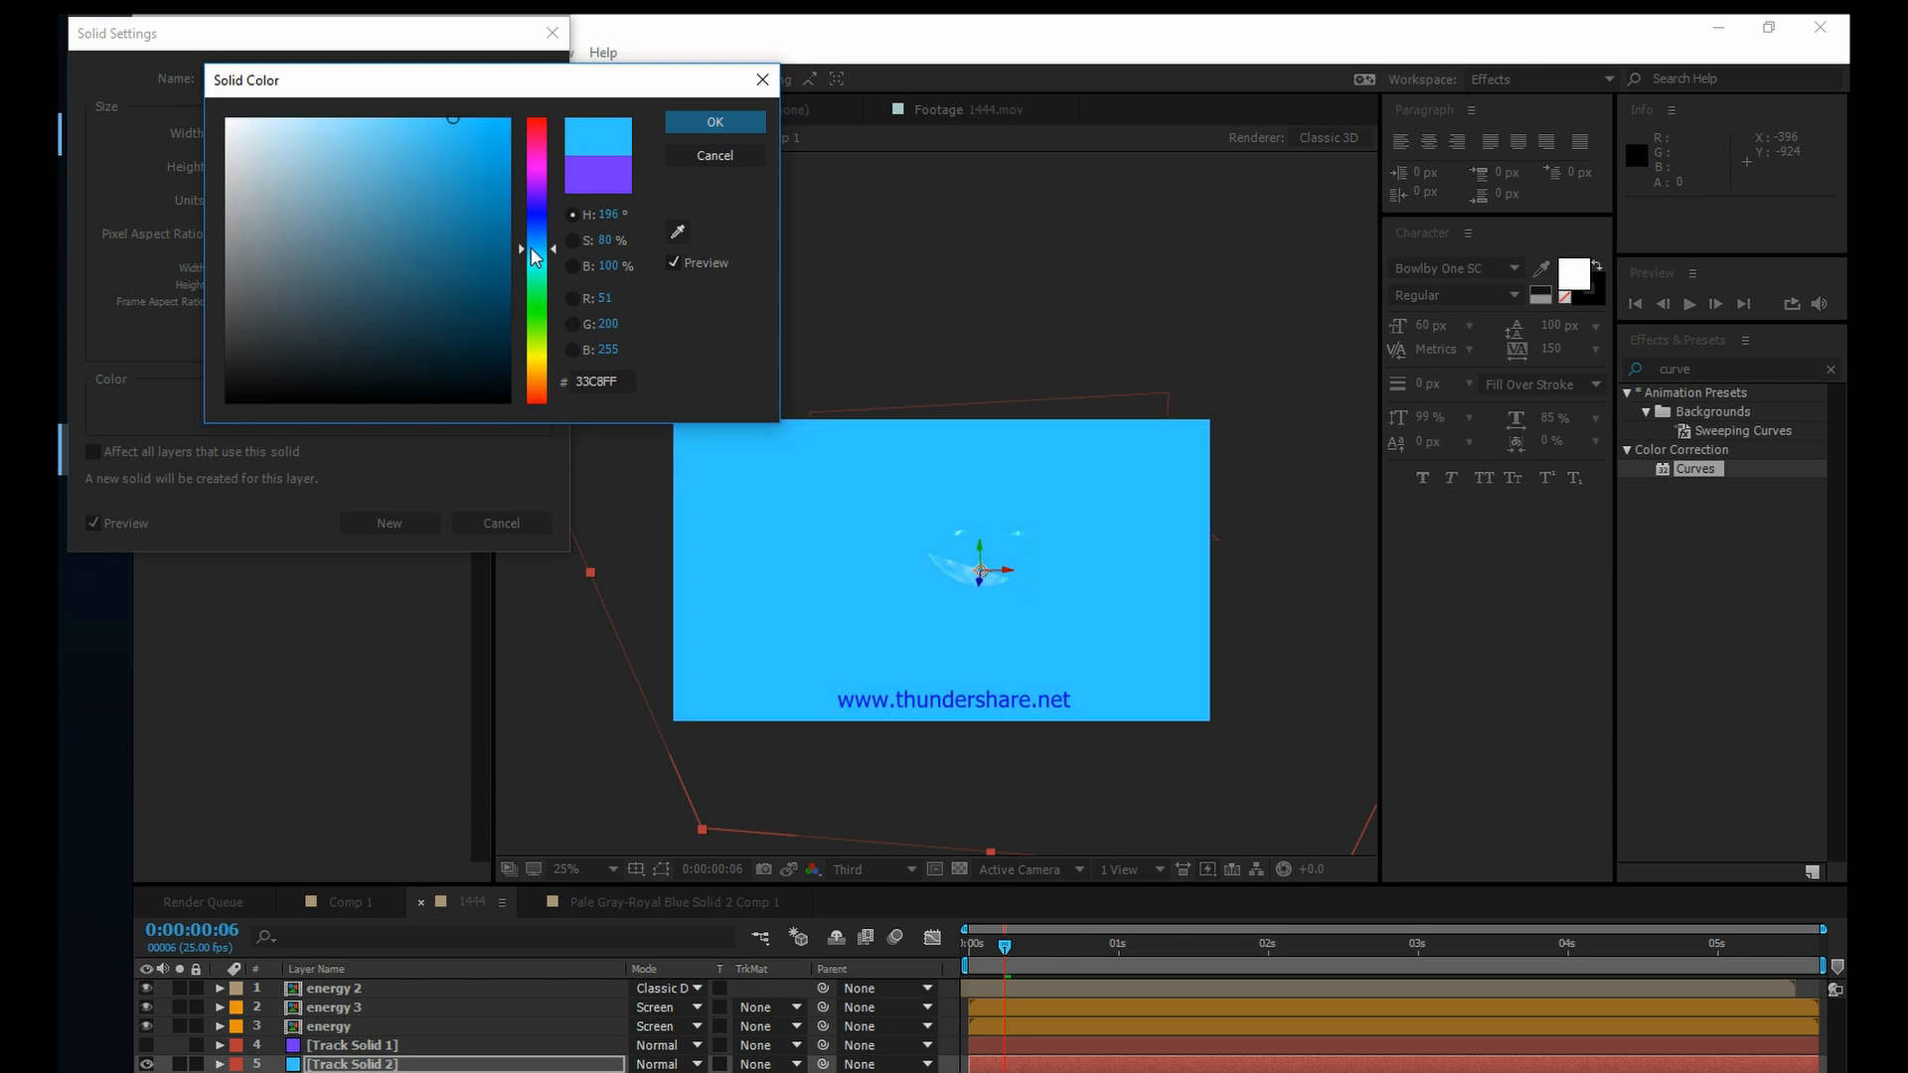
pyautogui.click(715, 121)
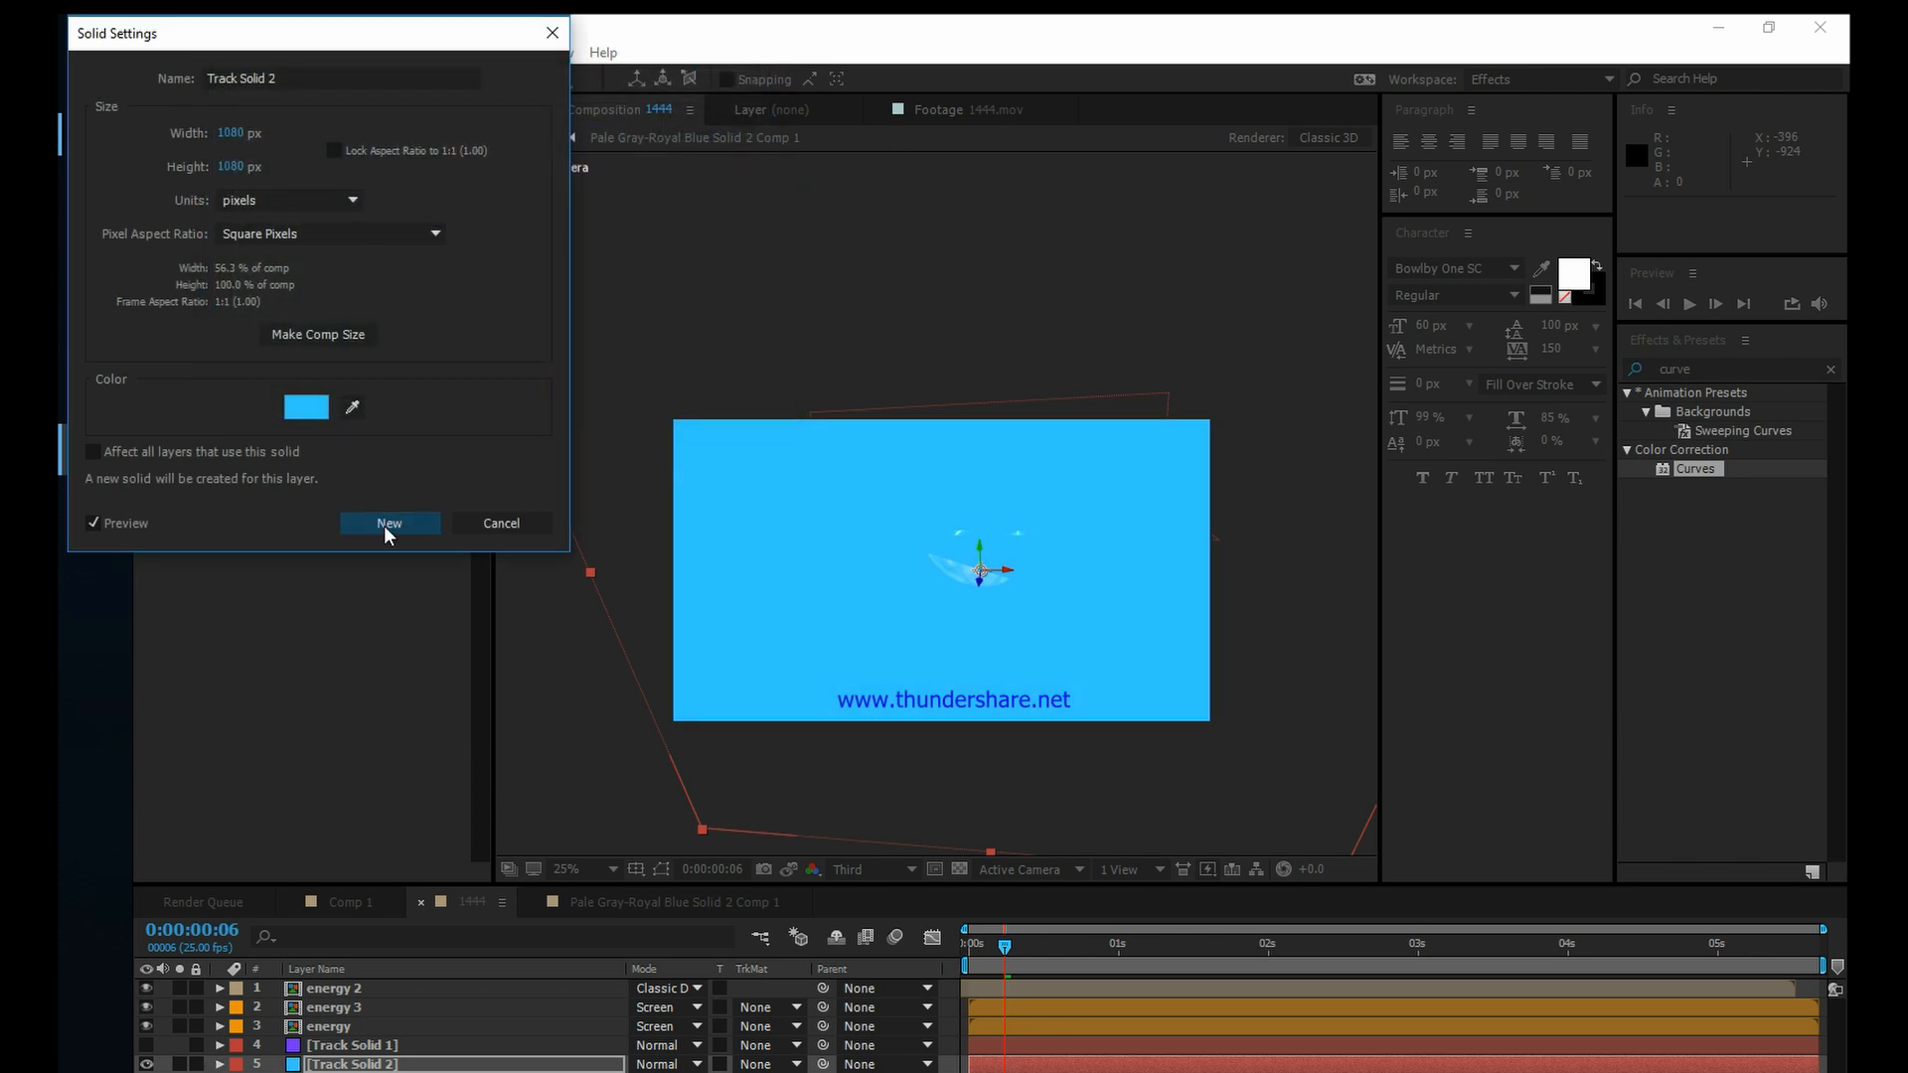
pyautogui.click(387, 526)
pyautogui.click(359, 1065)
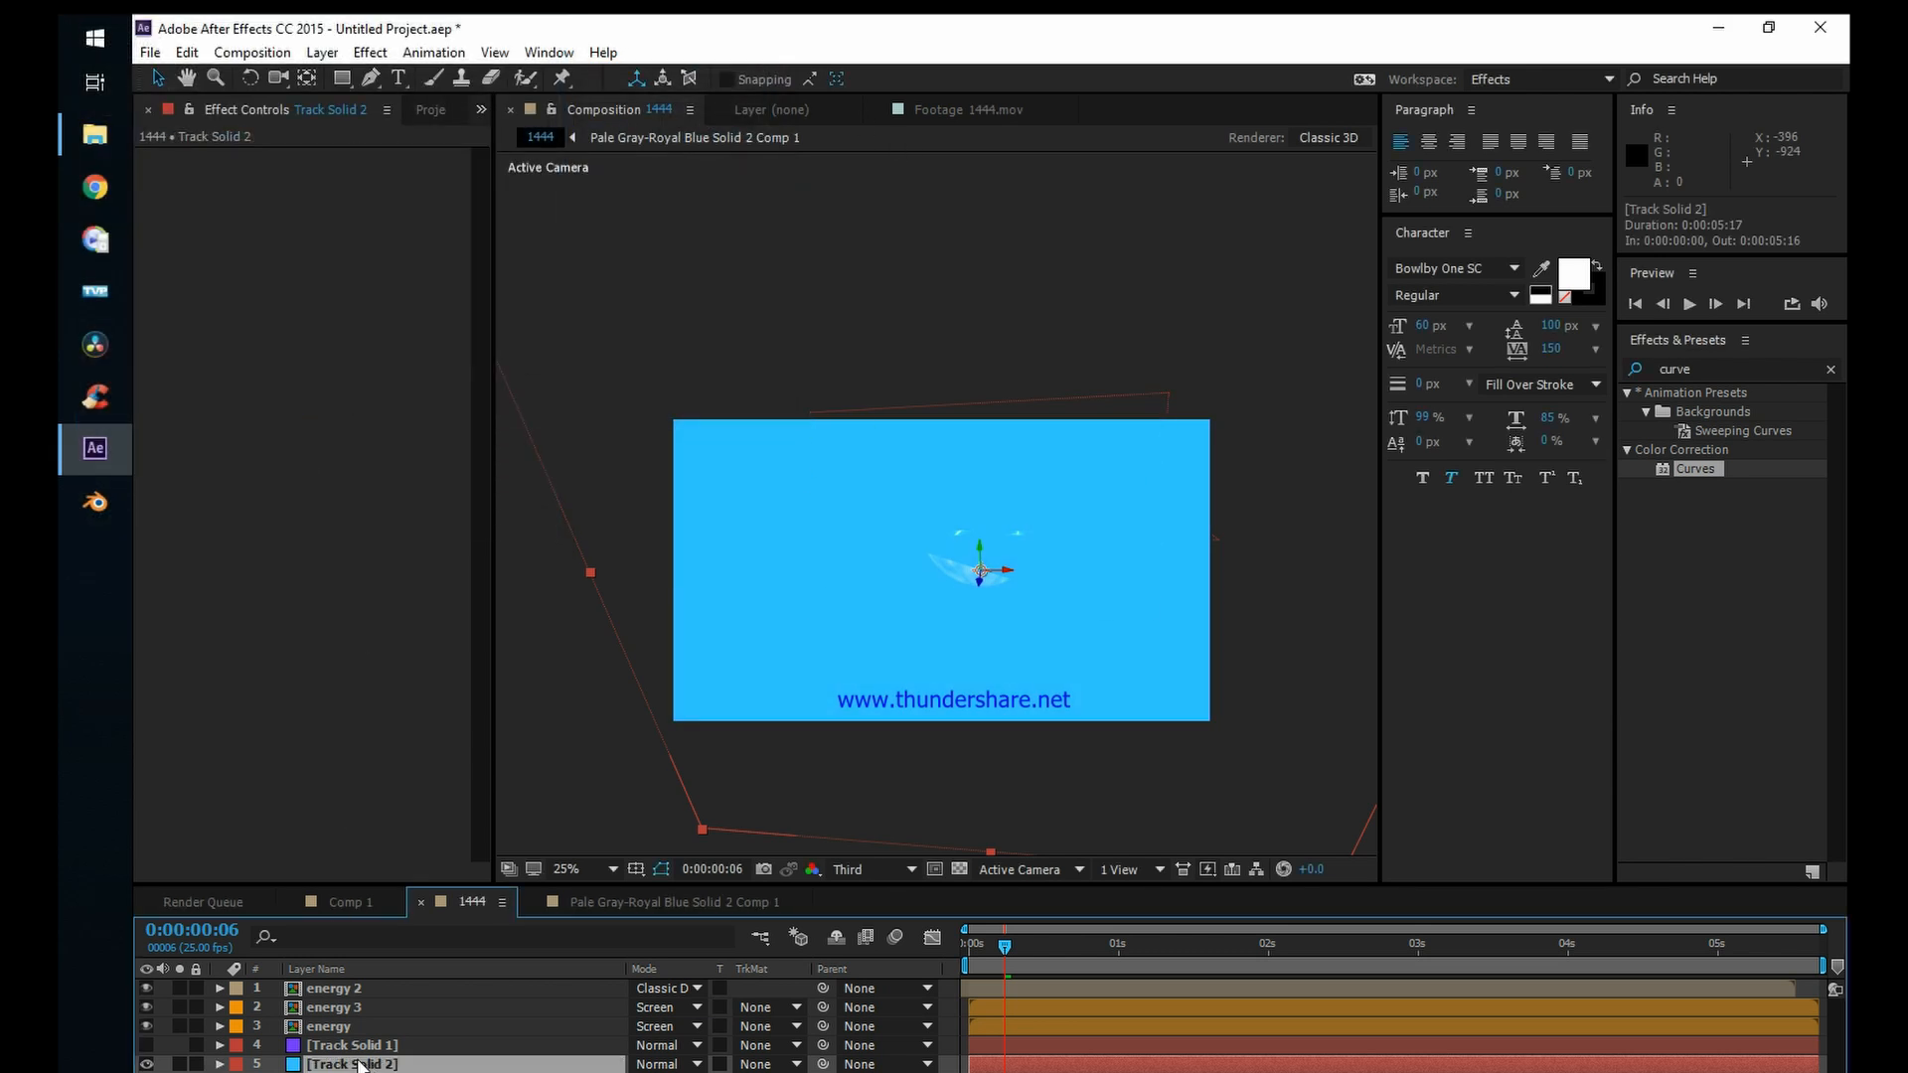
pyautogui.click(146, 1065)
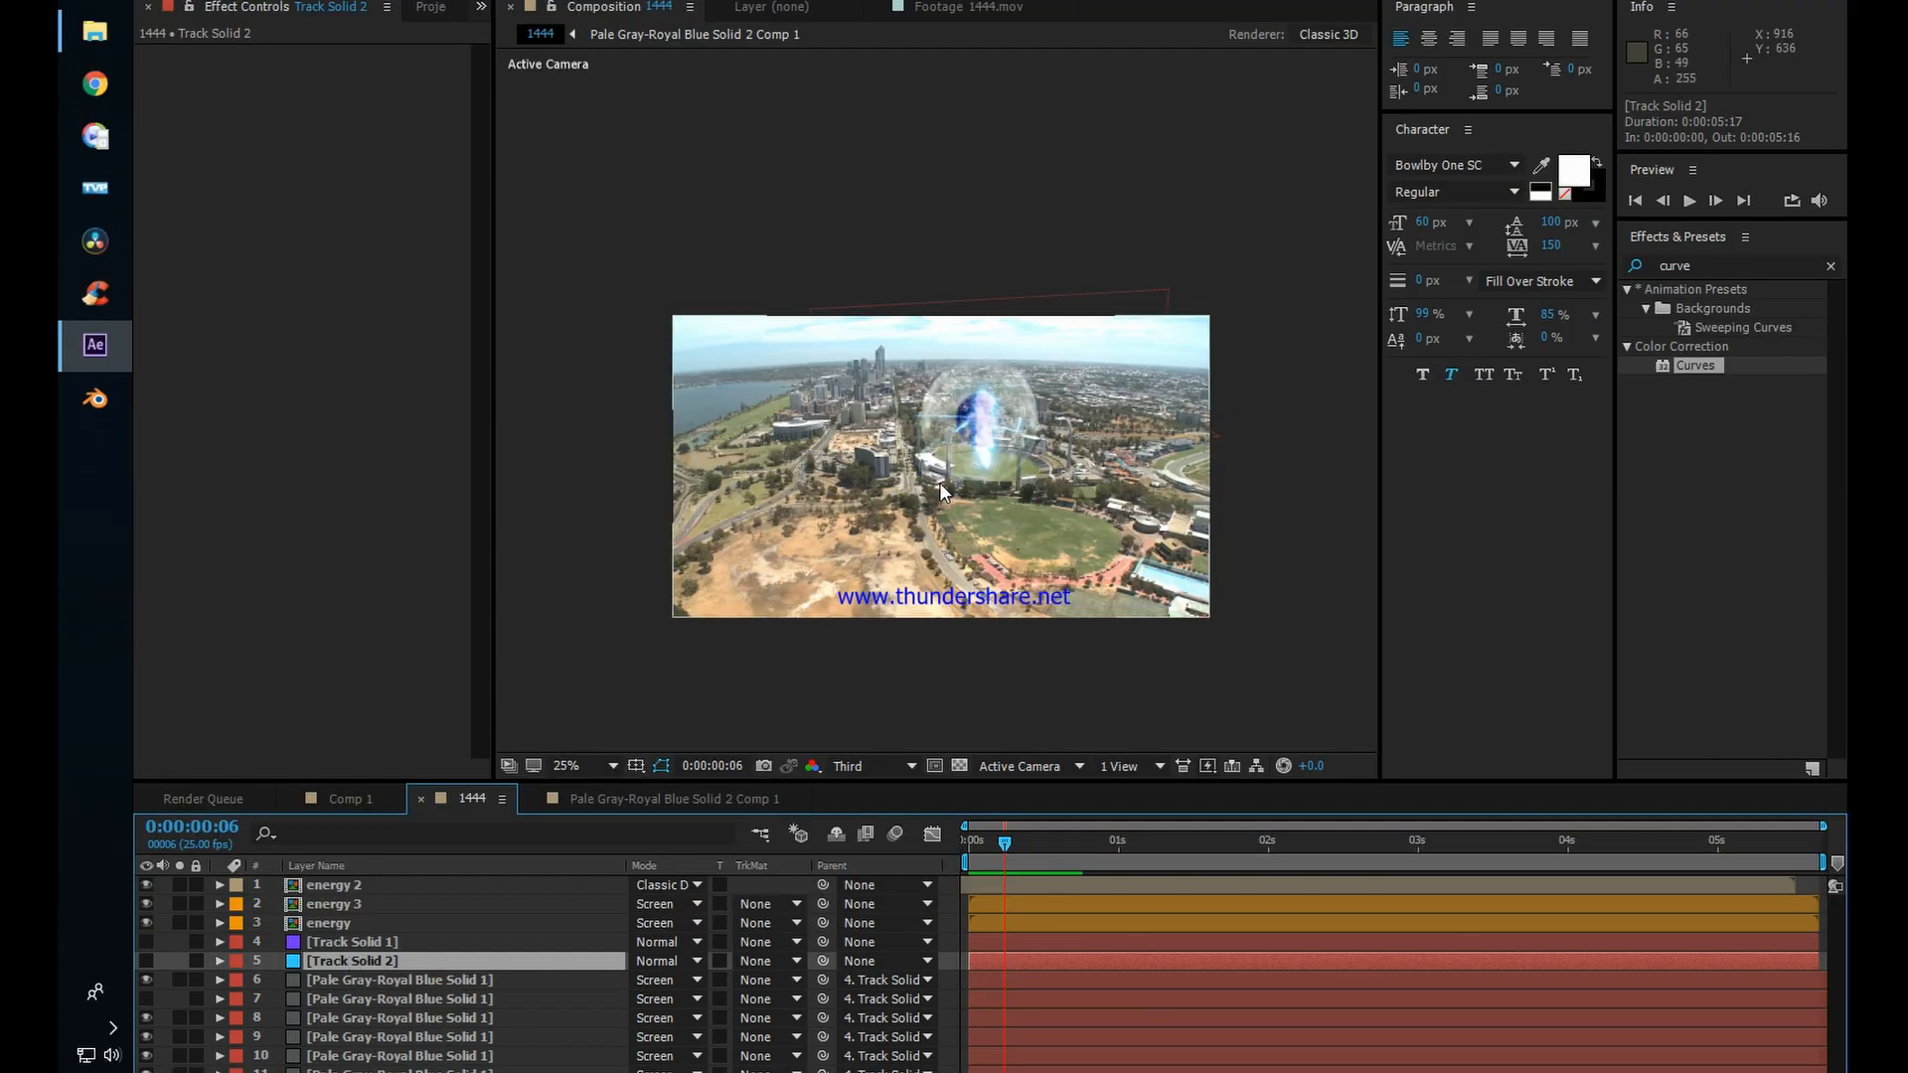
# Step: Draw a closed Pen mask on Track Solid 2 around the curved seating stand on the stadium's right side
pyautogui.scroll(2, 1055, 517)
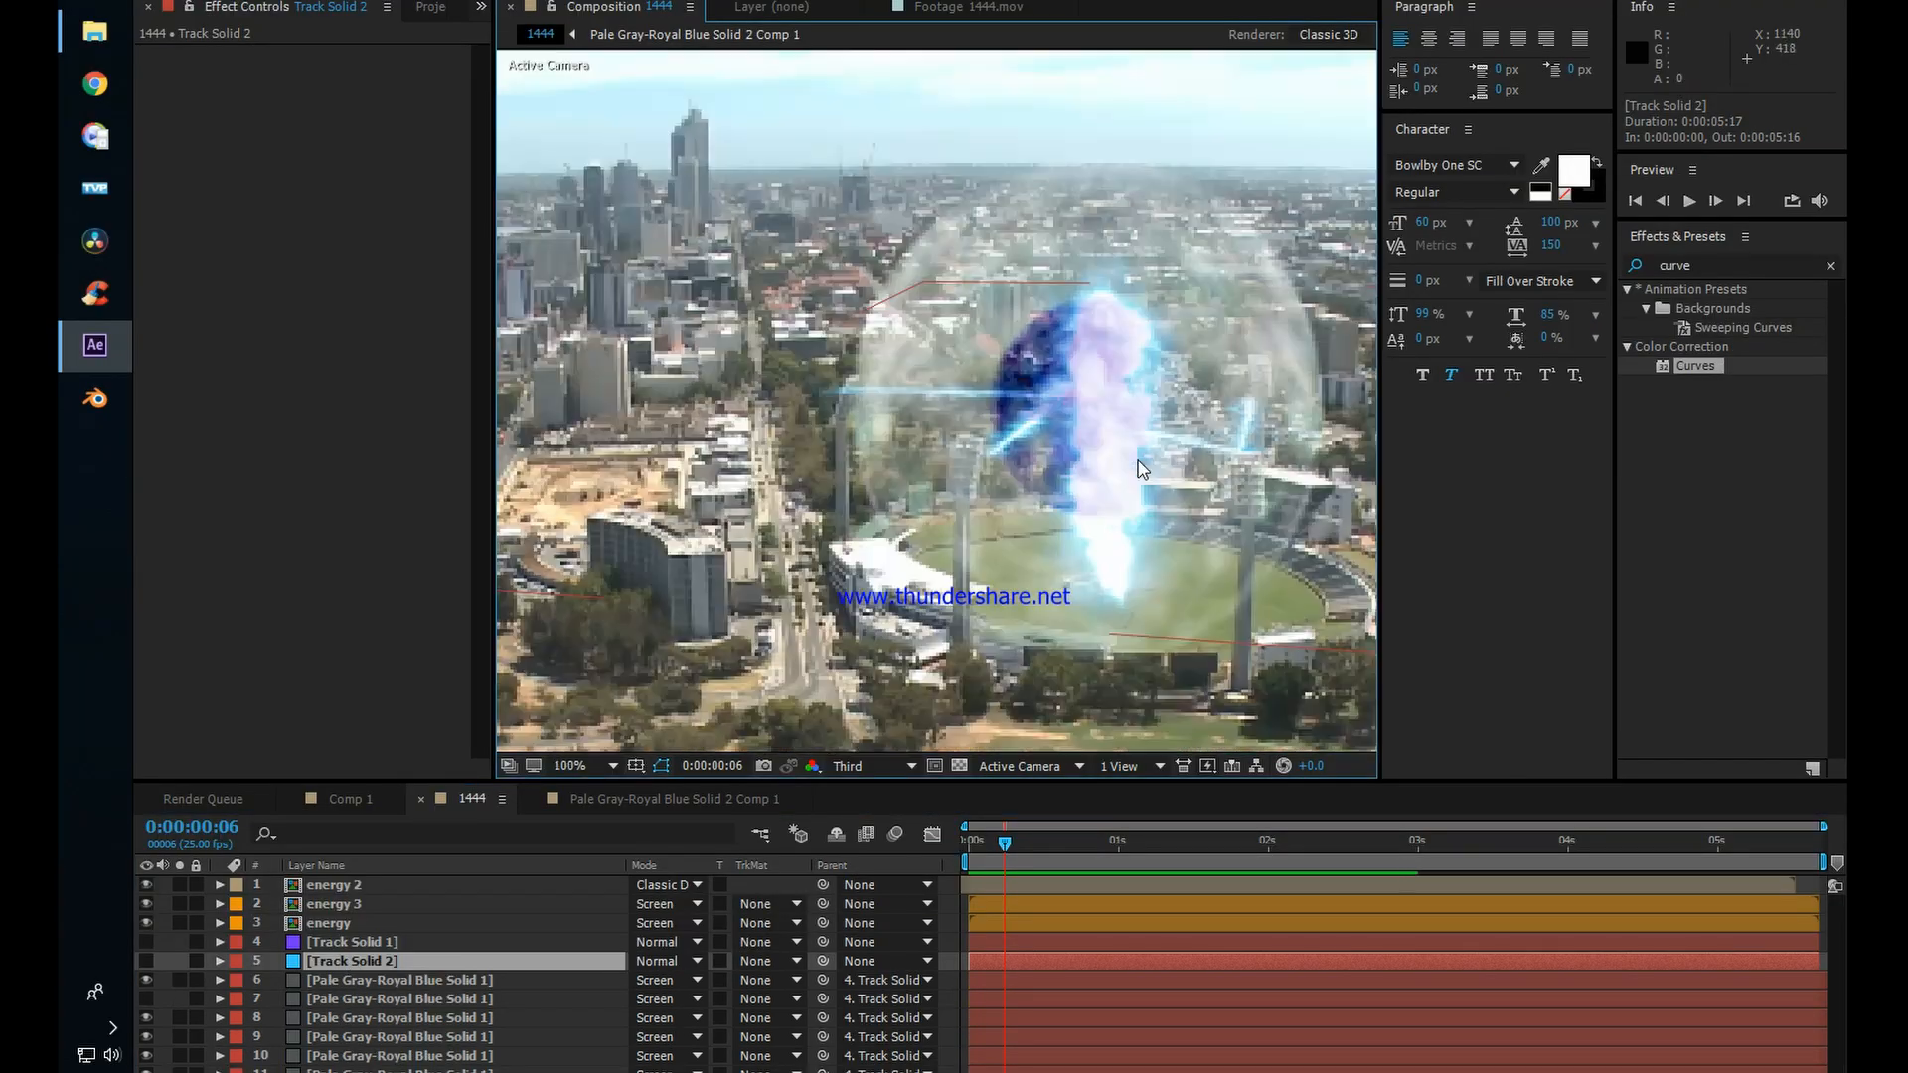
pyautogui.moveTo(1114, 444); pyautogui.dragTo(1032, 423)
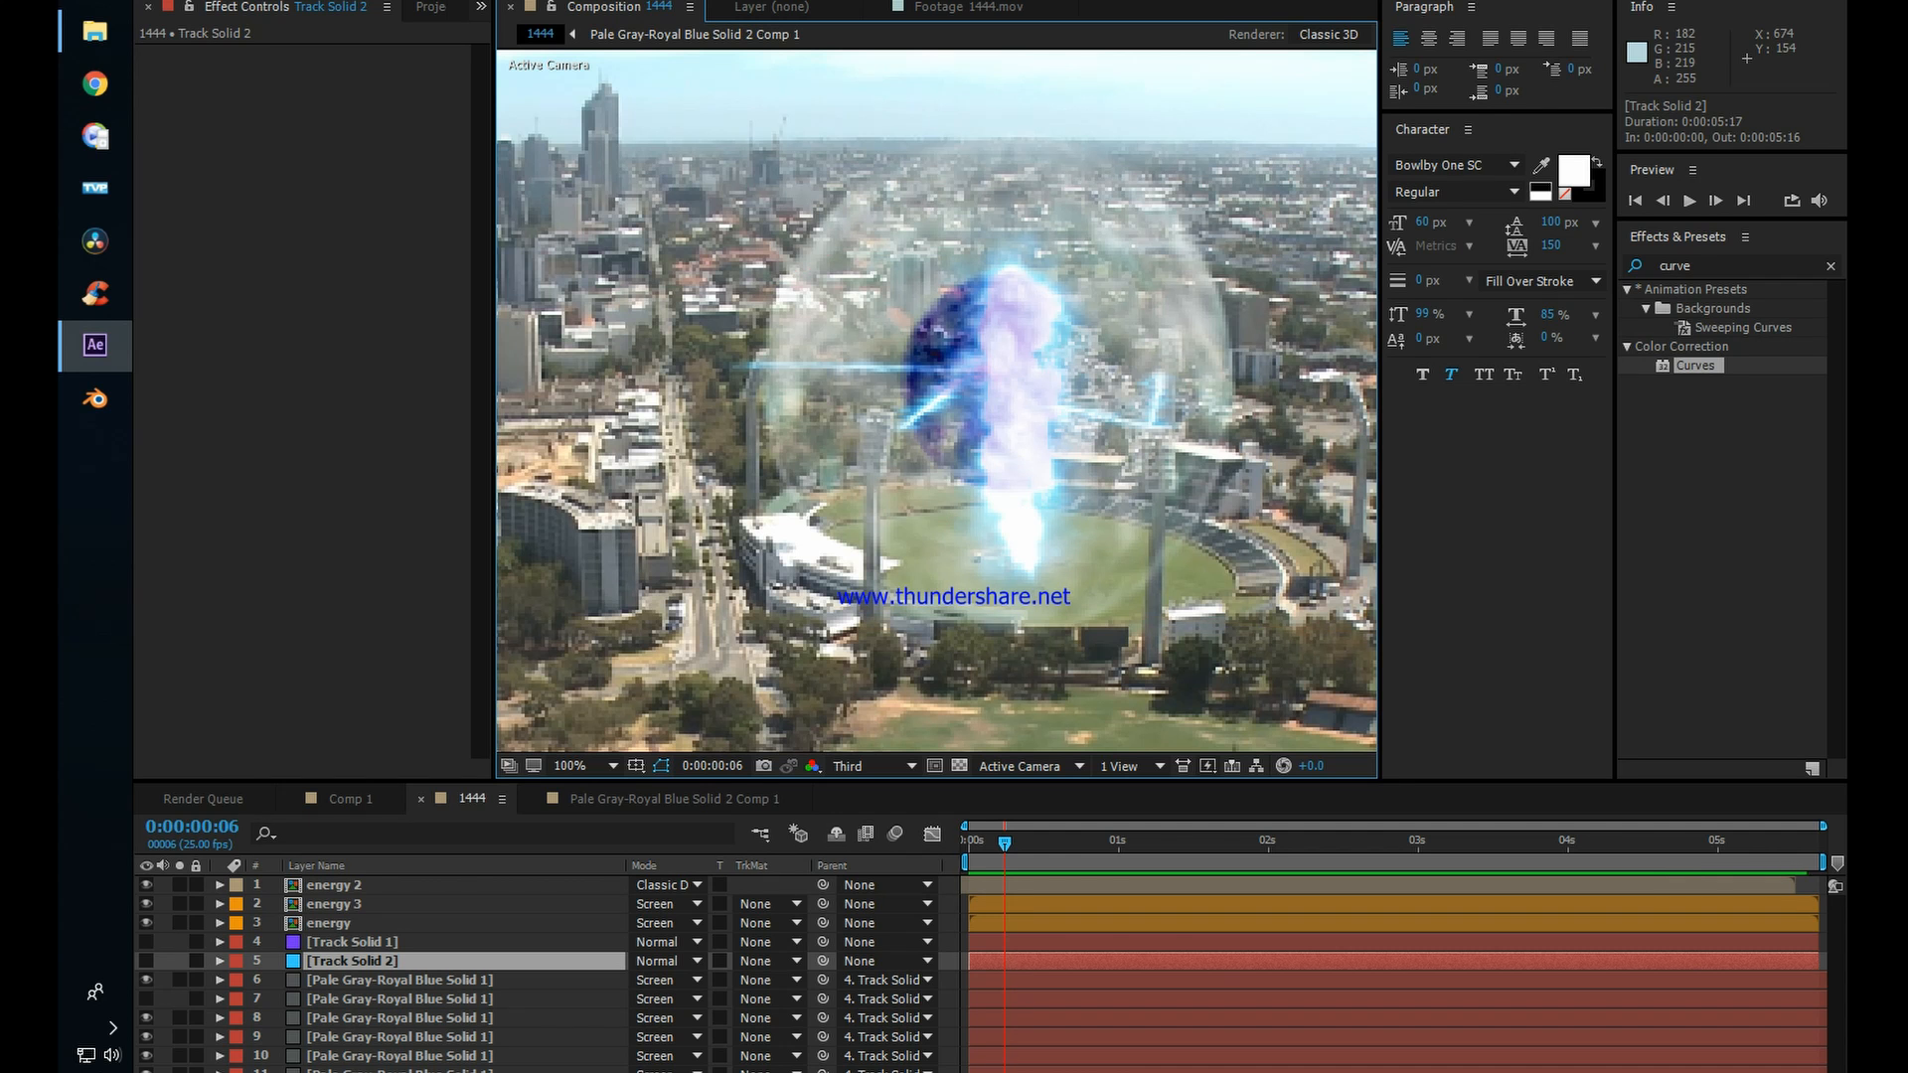
pyautogui.scroll(-1, 1004, 484)
pyautogui.scroll(1, 1093, 509)
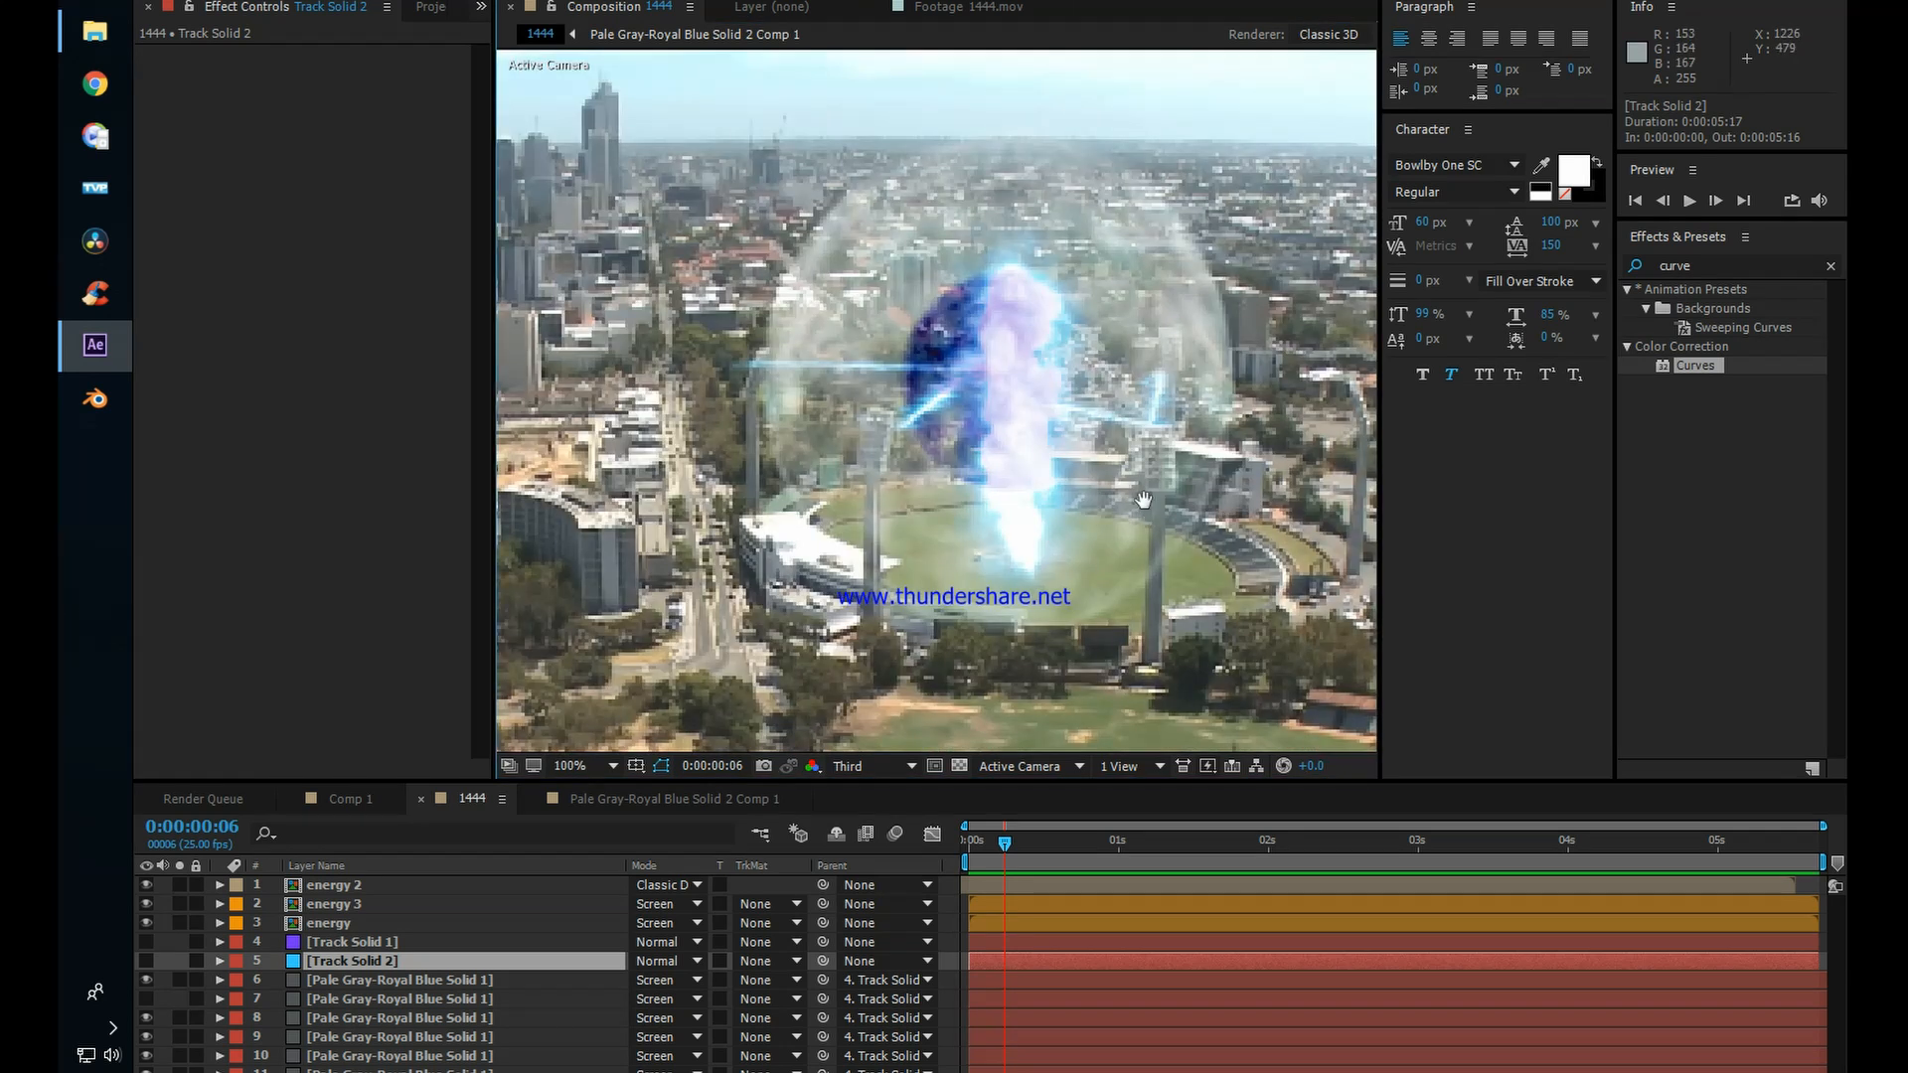
pyautogui.moveTo(1144, 500); pyautogui.dragTo(1034, 449)
pyautogui.click(1117, 534)
pyautogui.click(1169, 541)
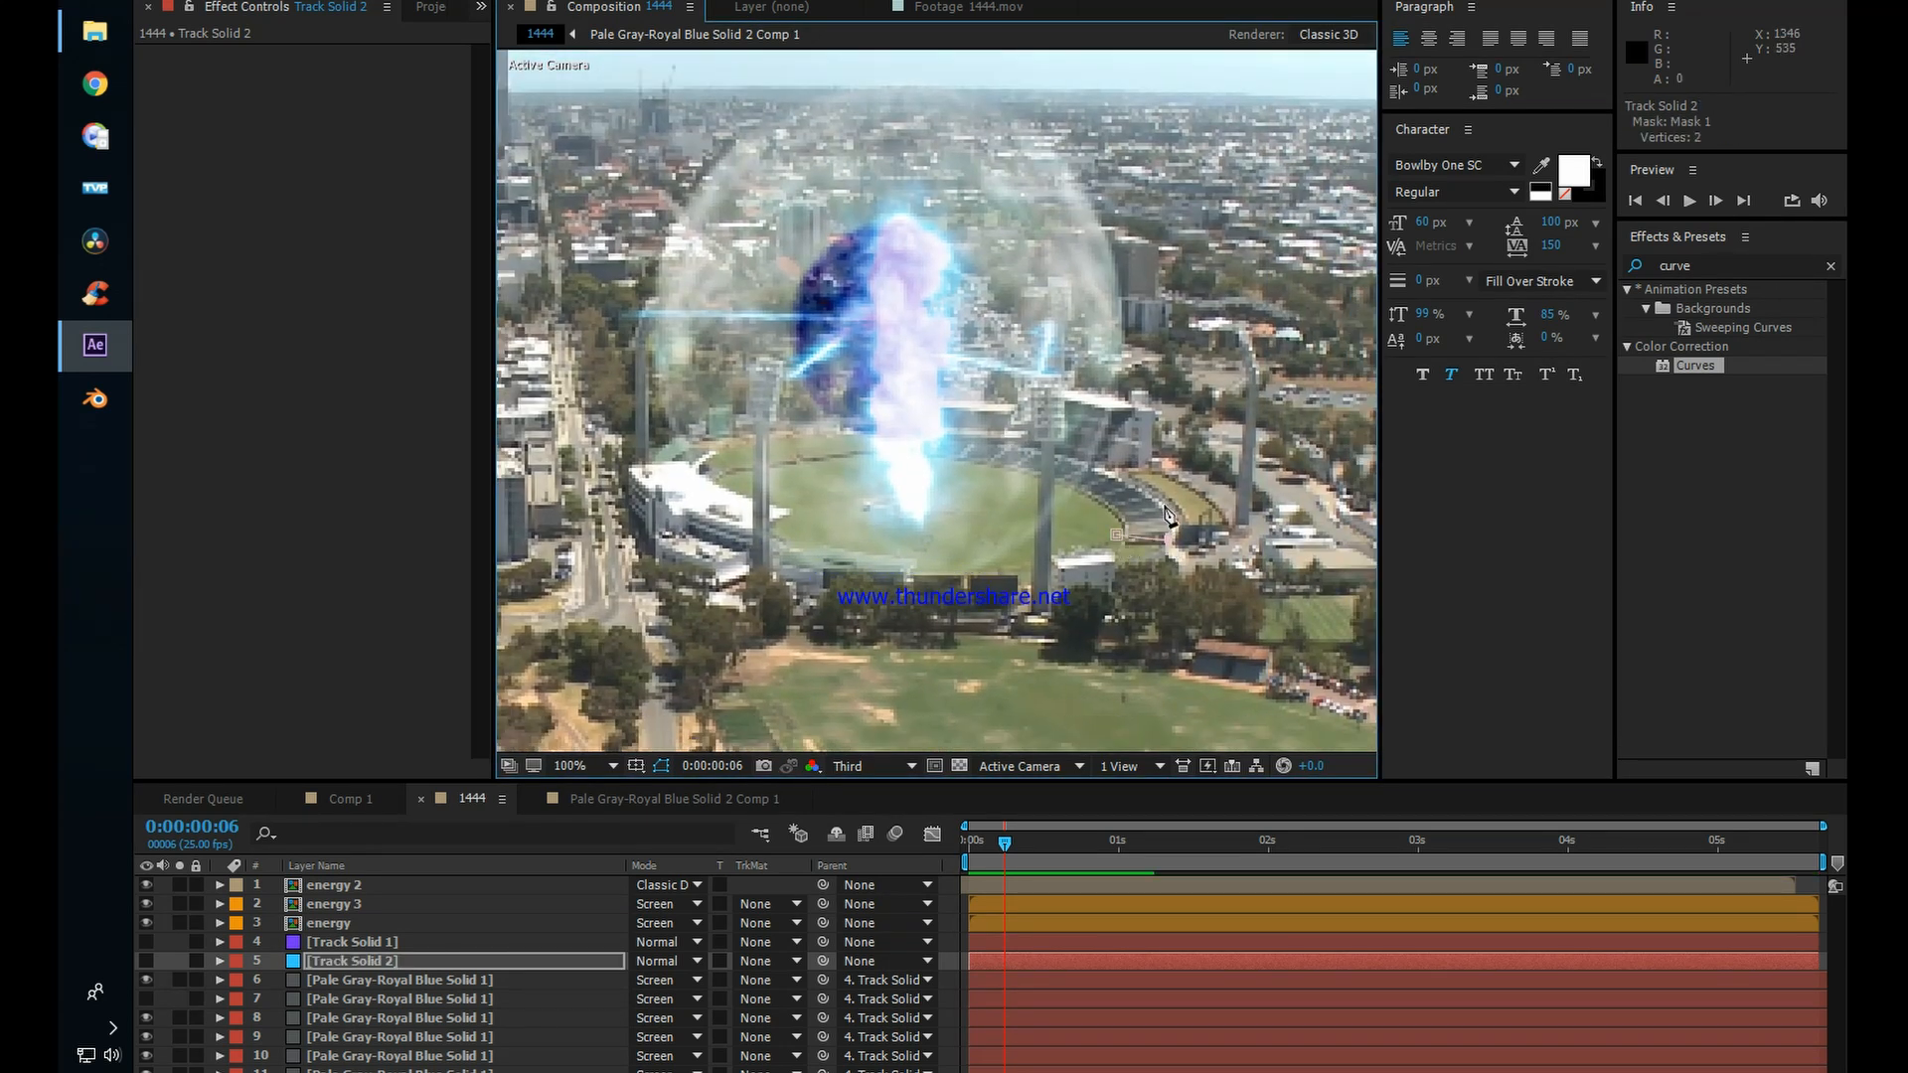
pyautogui.click(1148, 488)
pyautogui.click(1061, 456)
pyautogui.click(1062, 479)
pyautogui.click(1117, 536)
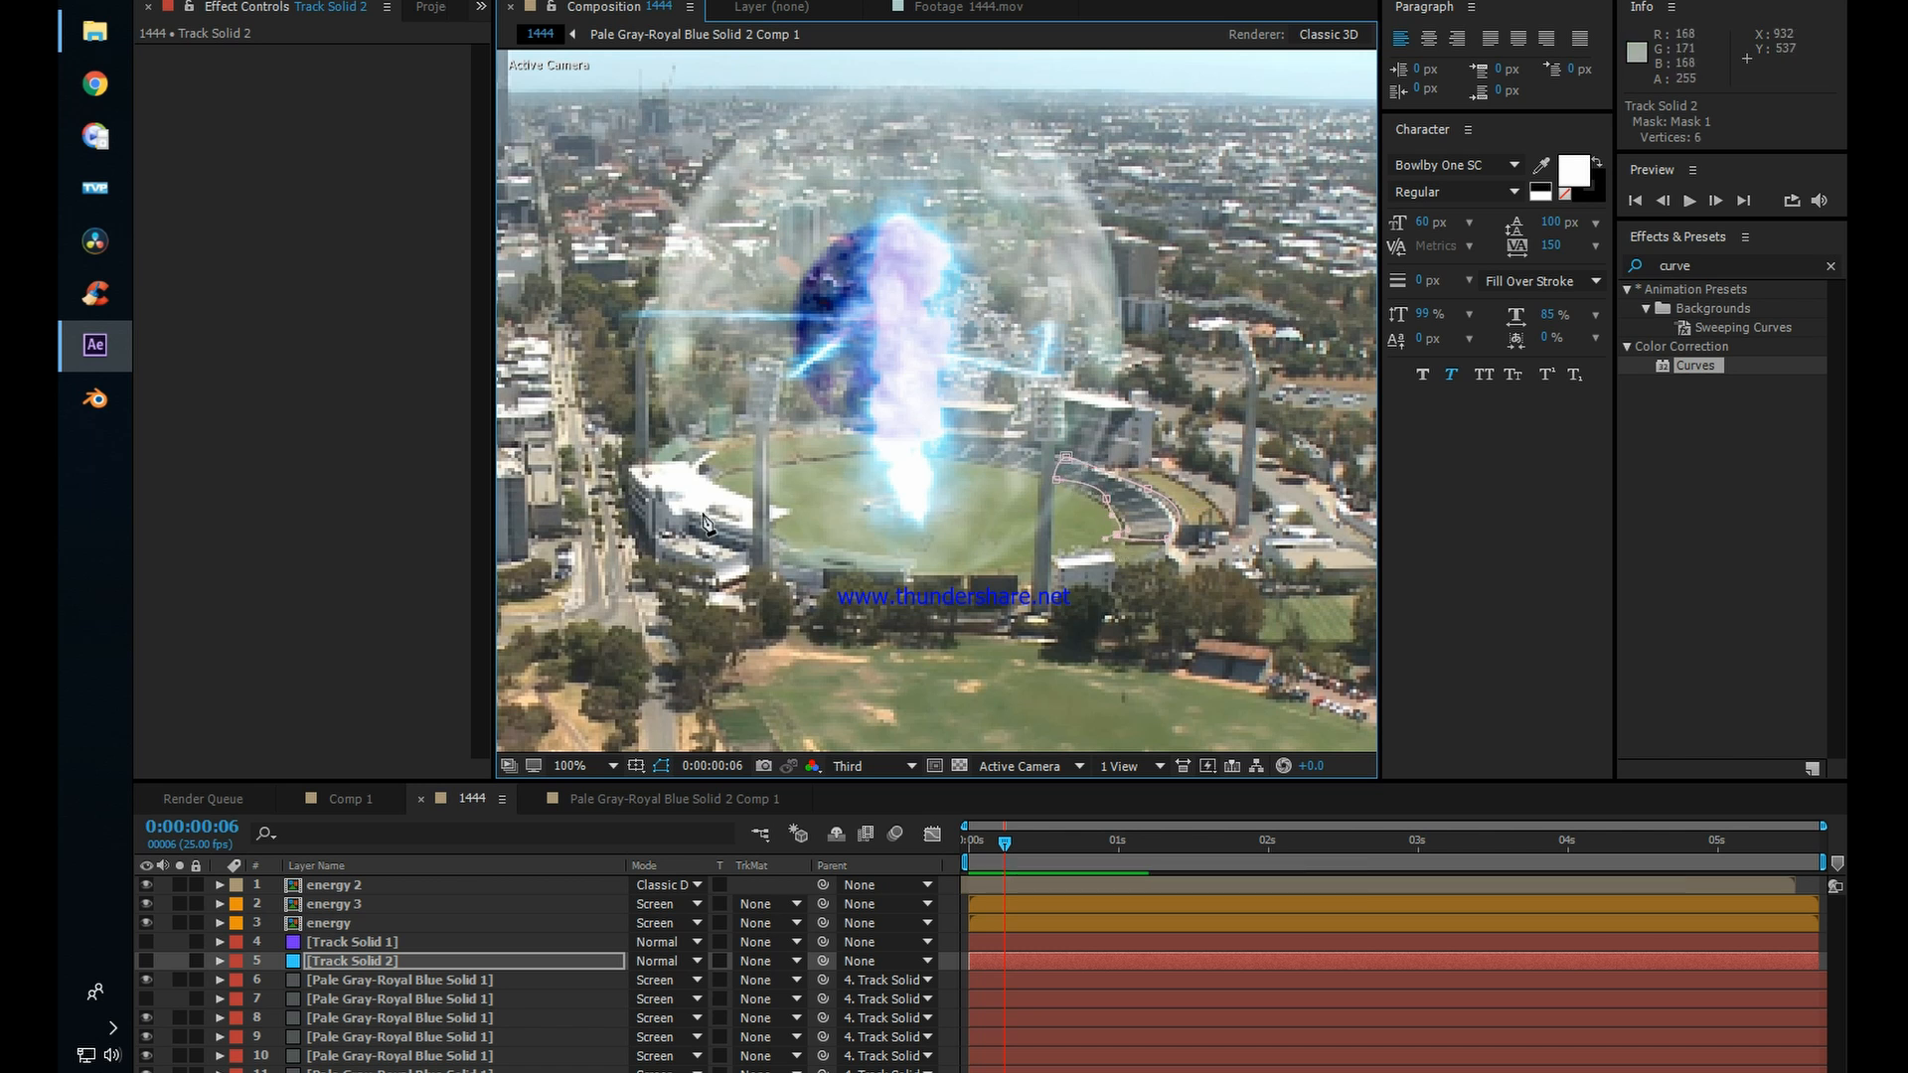
# Step: Draw a second mask on Track Solid 2 around the white-roofed grandstand on the stadium's left side
pyautogui.click(733, 437)
pyautogui.moveTo(697, 460); pyautogui.dragTo(731, 484)
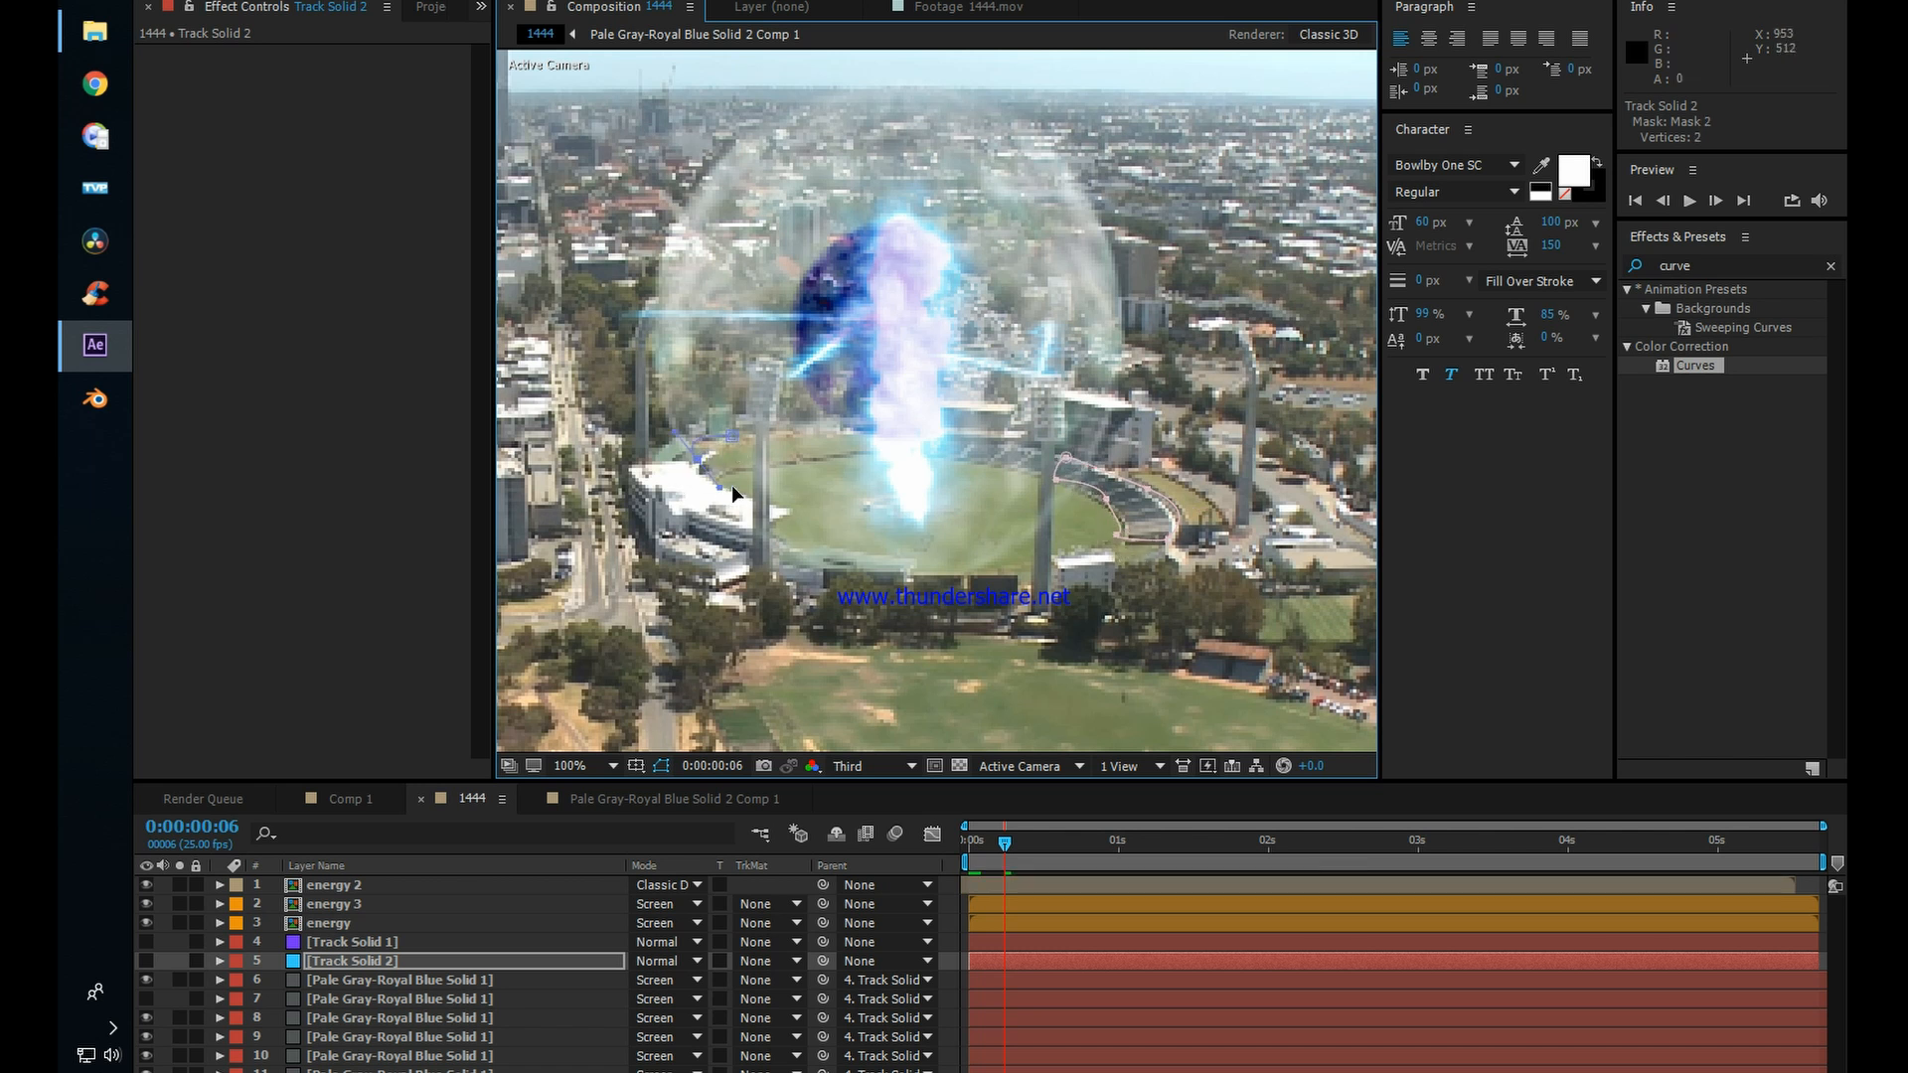
pyautogui.click(752, 497)
pyautogui.click(689, 511)
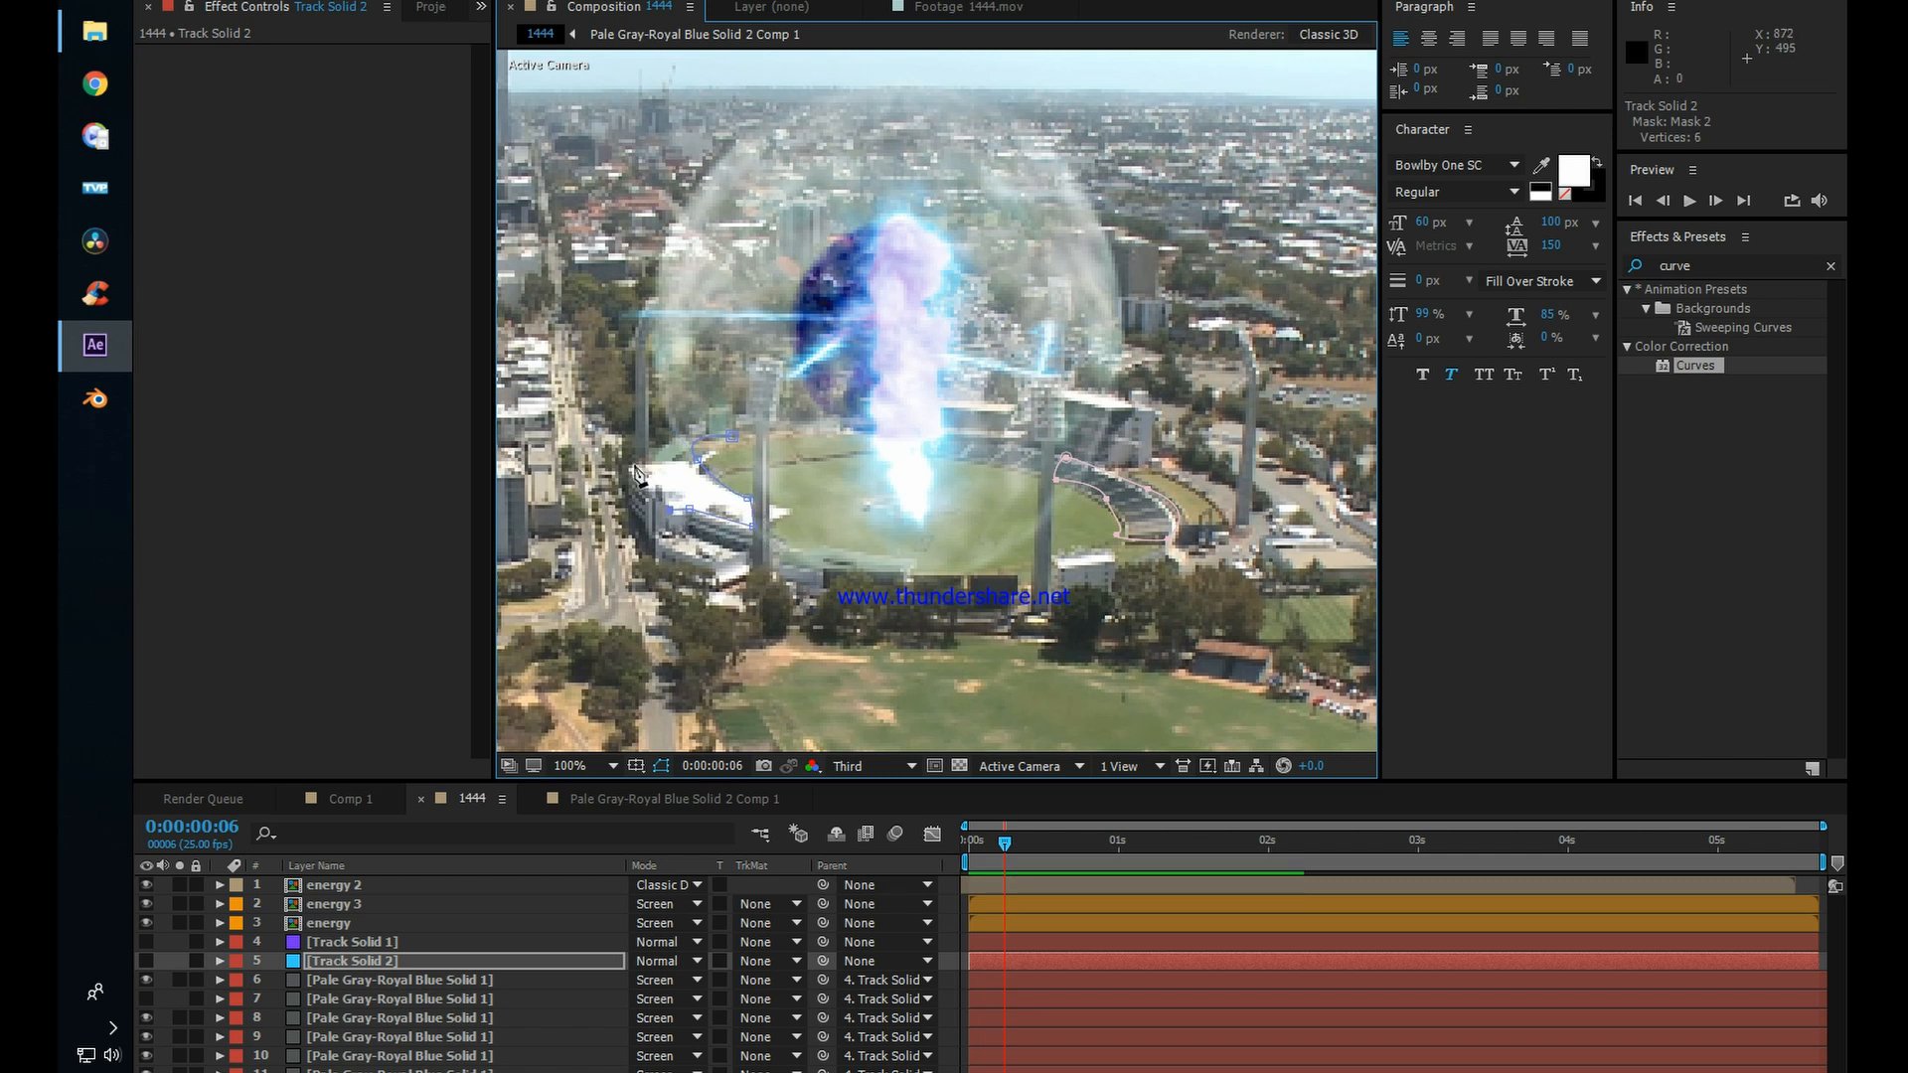
pyautogui.moveTo(630, 462); pyautogui.dragTo(649, 453)
pyautogui.click(692, 443)
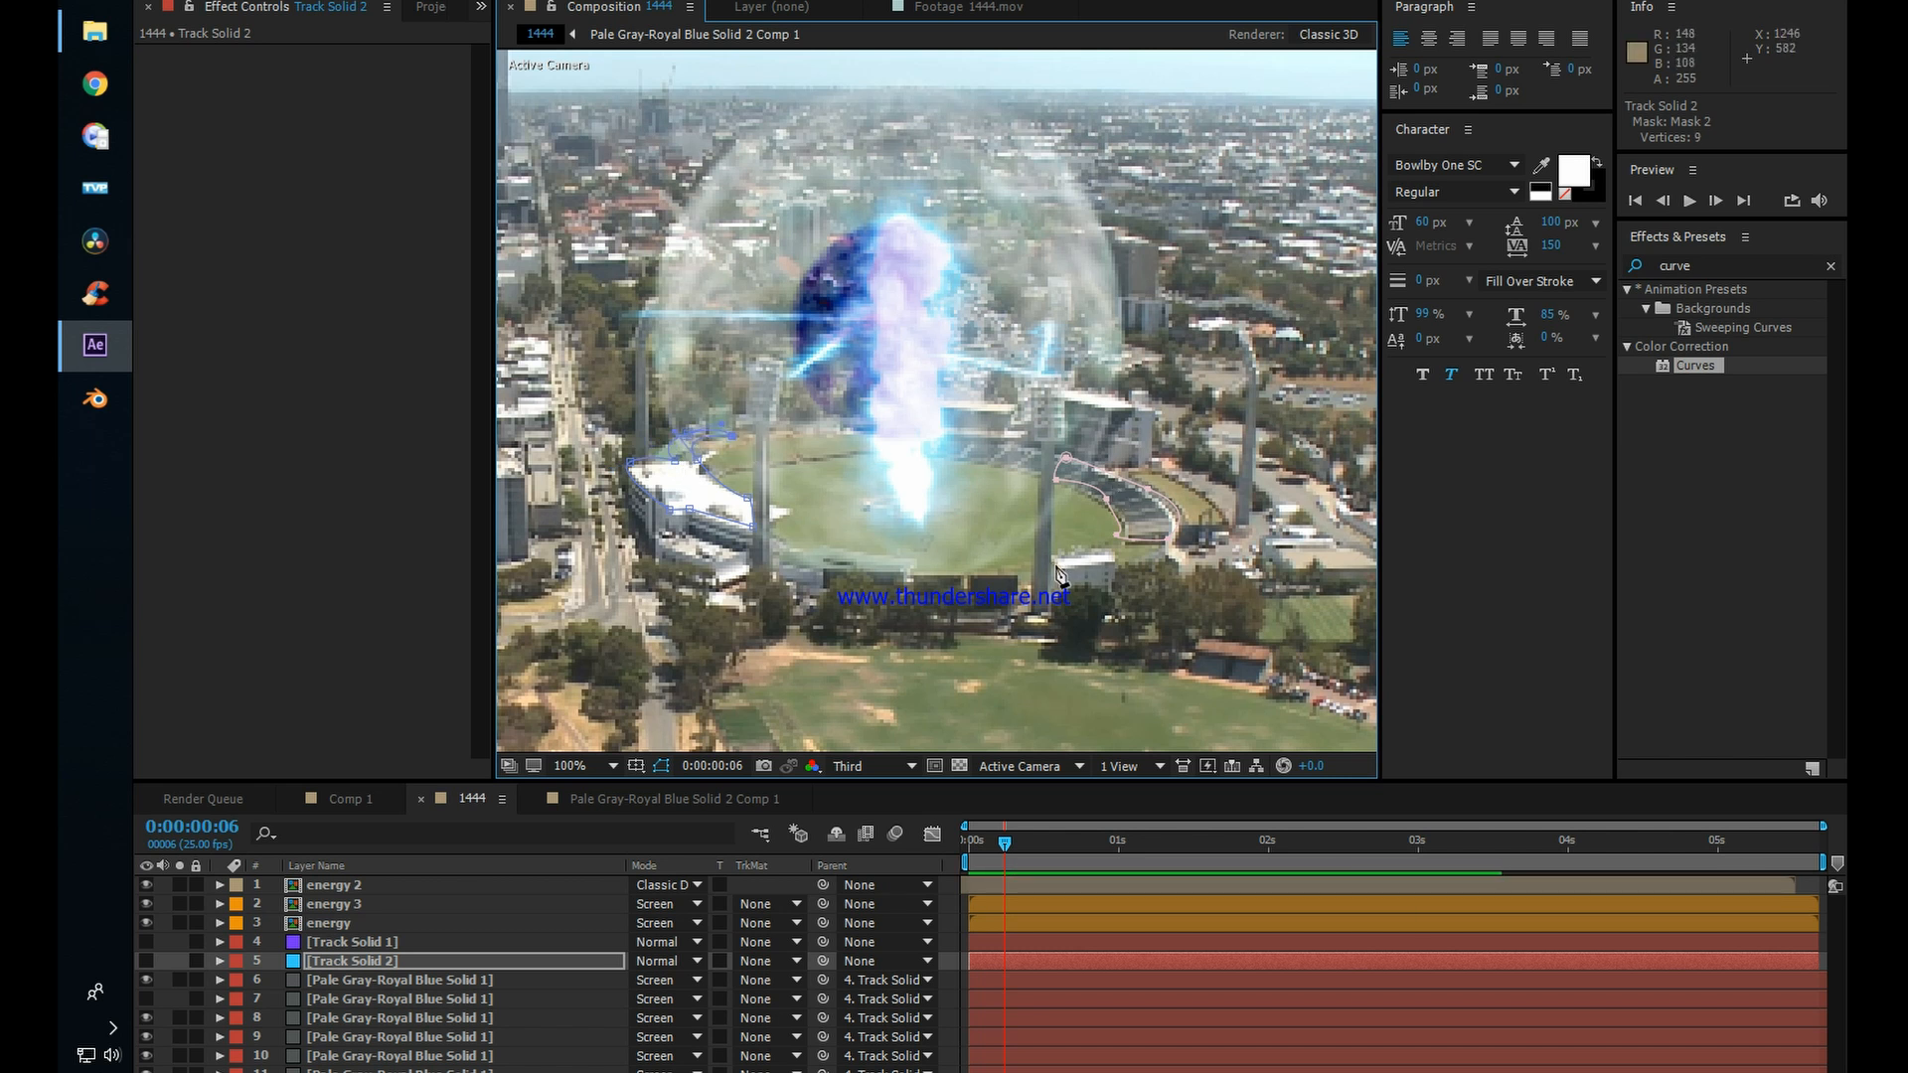
# Step: Mask the small white building at the stadium's front right edge, beside the light tower's base
pyautogui.click(1063, 558)
pyautogui.click(1111, 560)
pyautogui.click(1110, 575)
# Step: Mask the flat-roofed building beyond the stadium's right side, next to the far-right light tower, with a closed seven-point outline
pyautogui.moveTo(1190, 536); pyautogui.dragTo(1041, 560)
pyautogui.click(1136, 526)
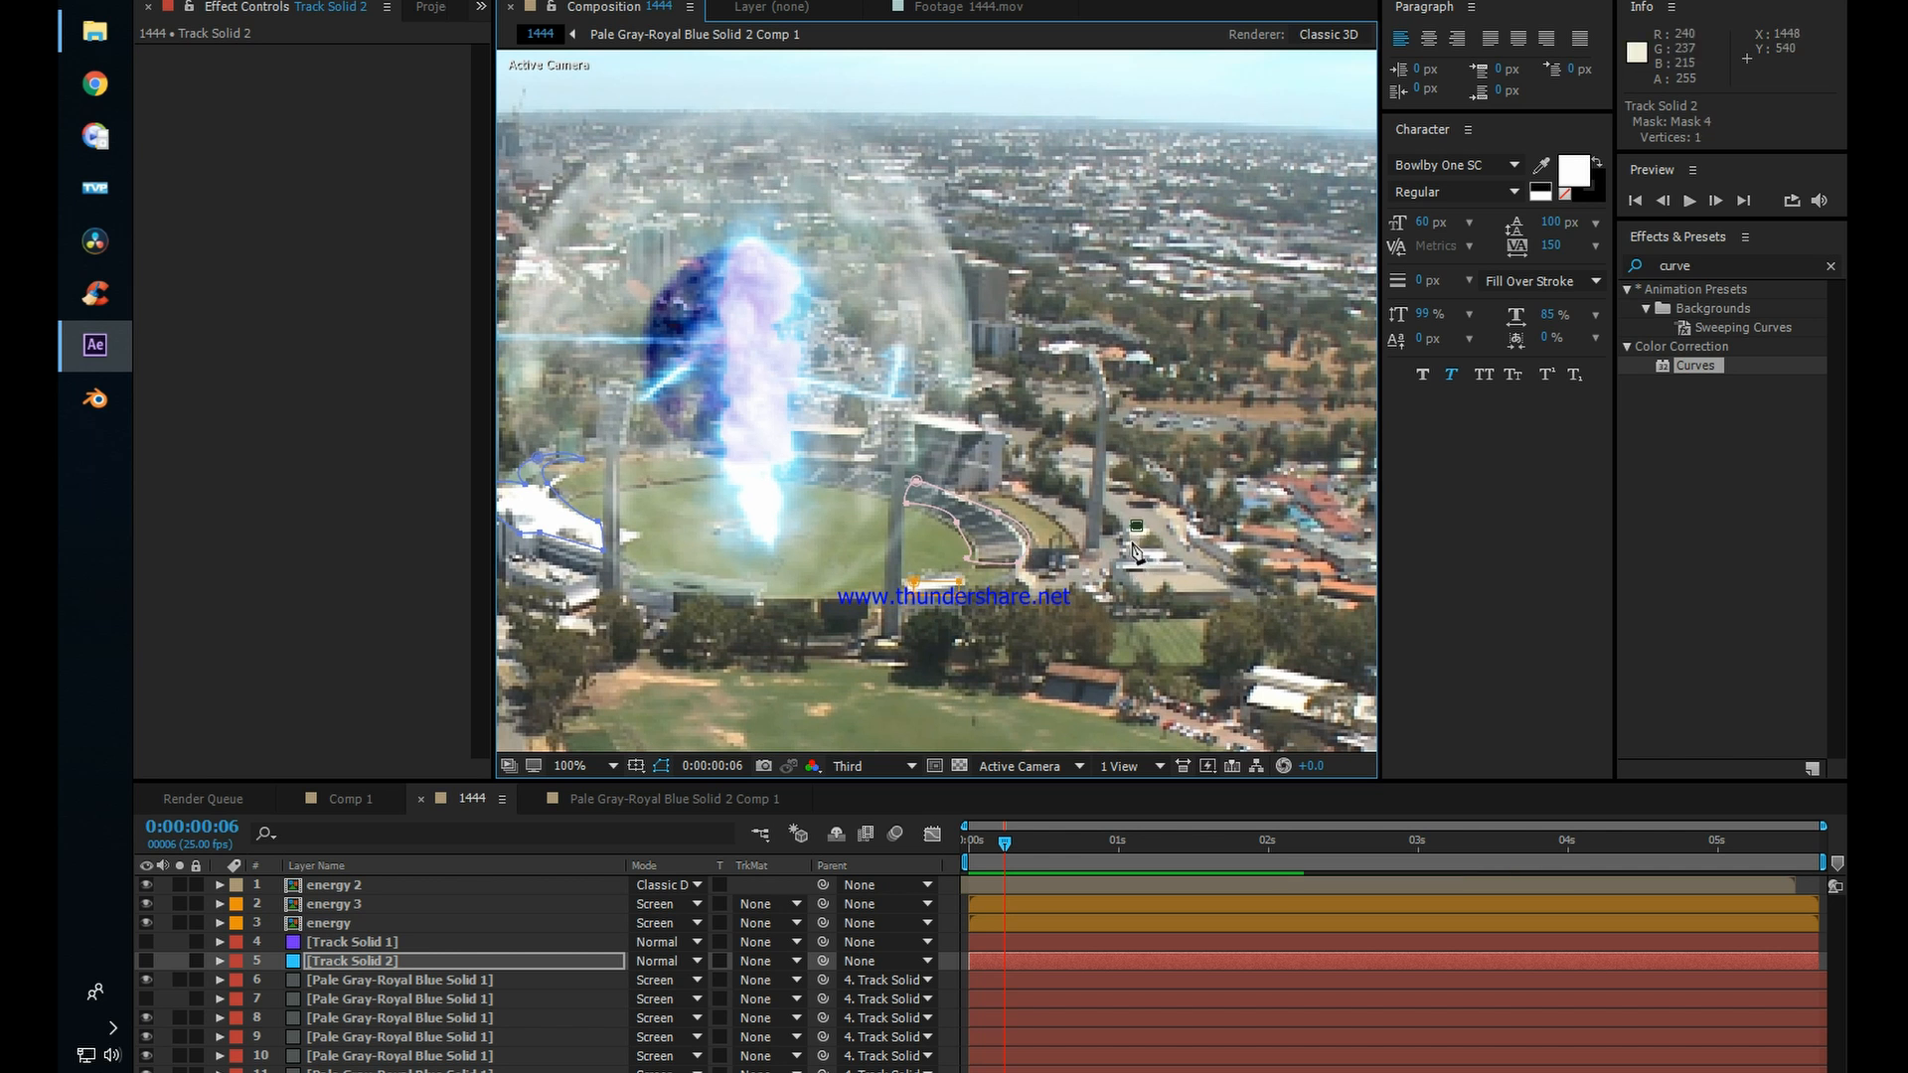
pyautogui.click(1131, 542)
pyautogui.click(1134, 556)
pyautogui.click(1111, 571)
pyautogui.click(1130, 595)
pyautogui.moveTo(1197, 595); pyautogui.dragTo(1175, 553)
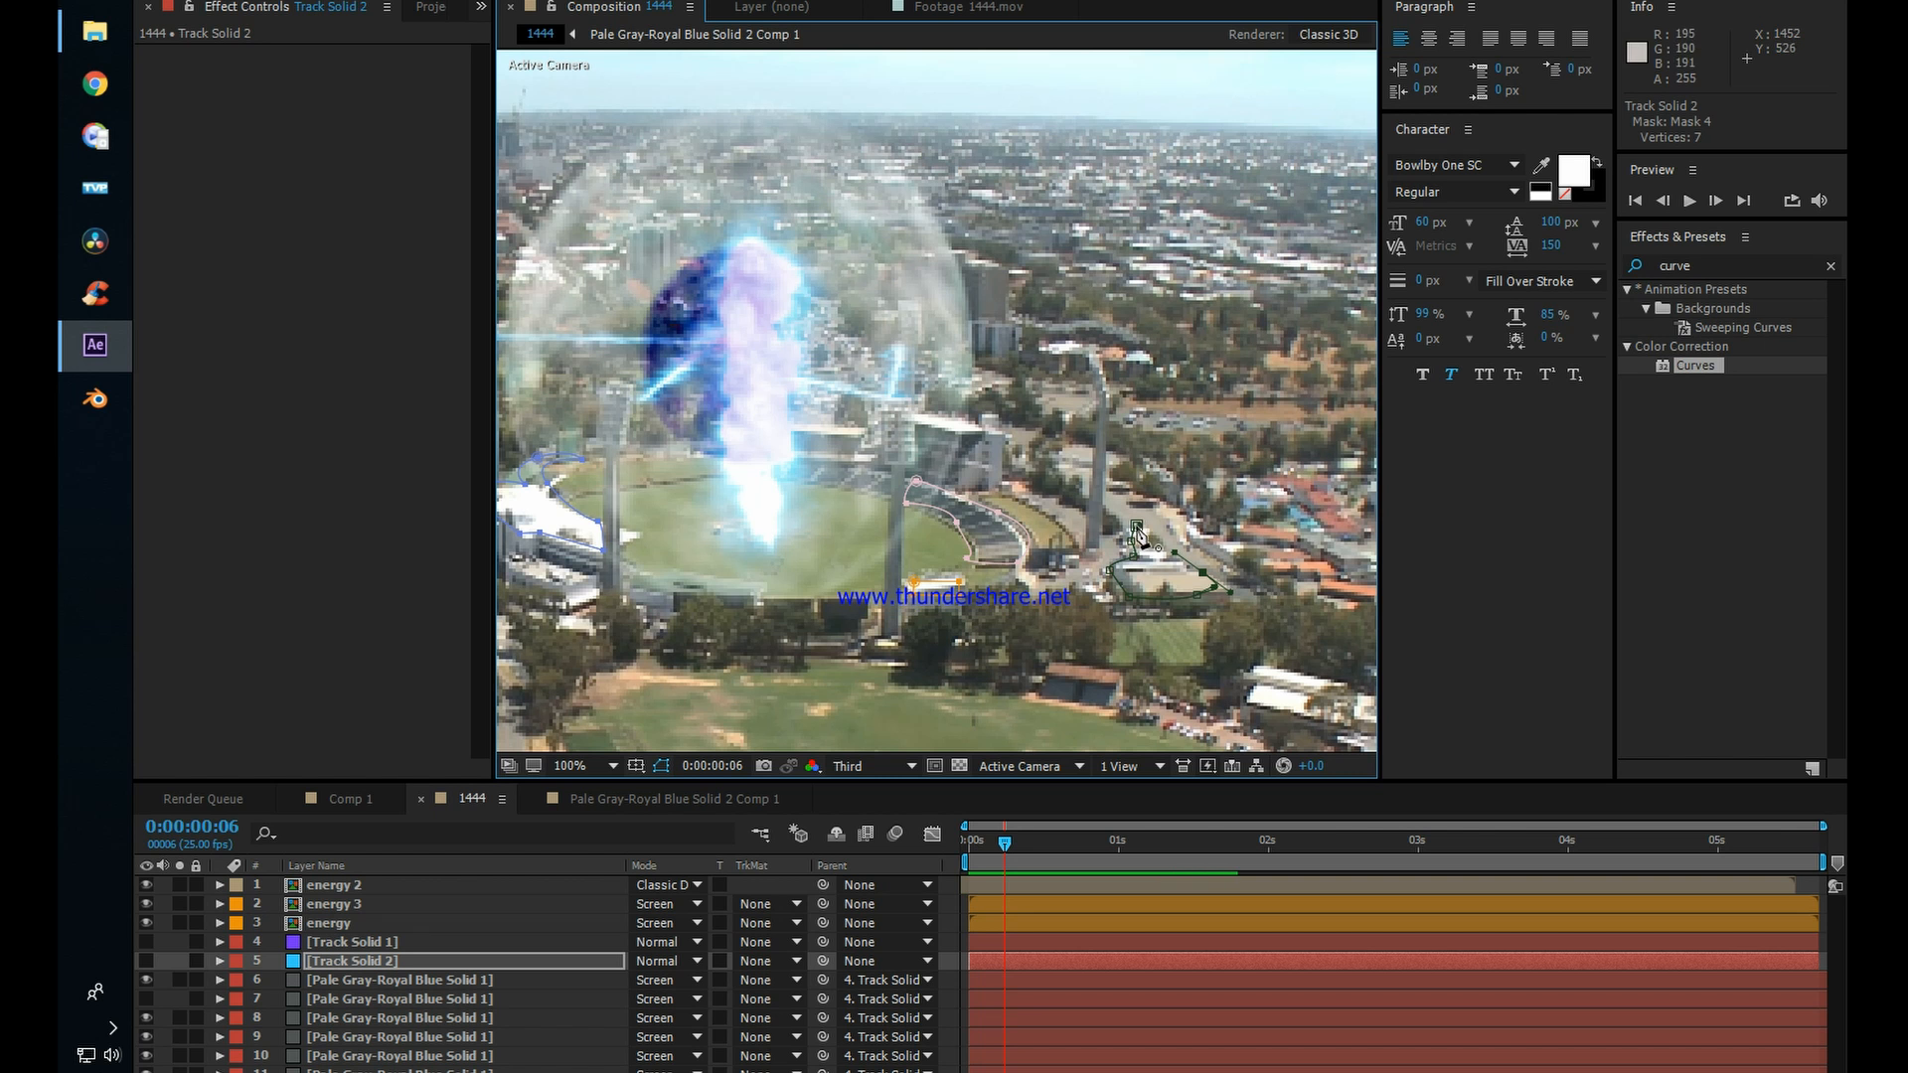
# Step: Draw a curved mask around the roof of the large curved building to the left of the stadium
pyautogui.moveTo(964, 503); pyautogui.dragTo(1170, 463)
pyautogui.moveTo(752, 461); pyautogui.dragTo(942, 489)
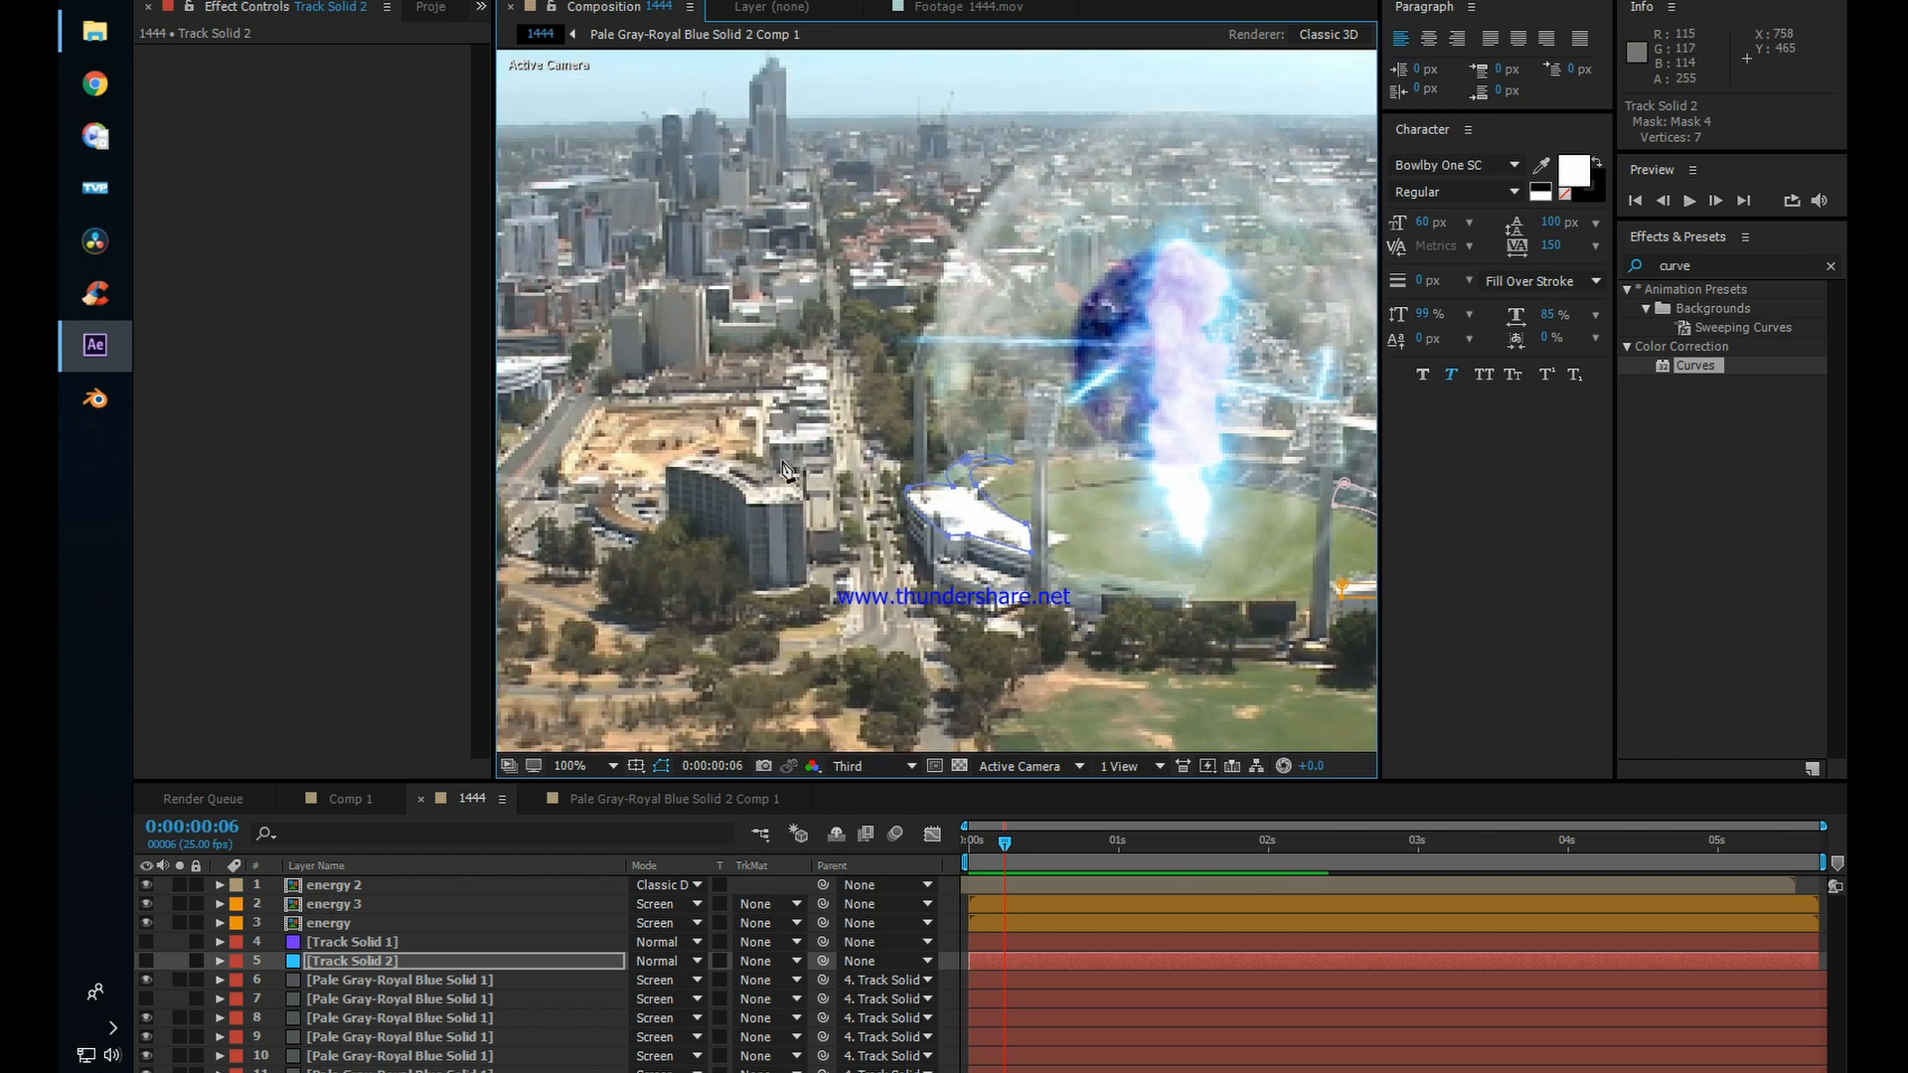
pyautogui.click(741, 454)
pyautogui.click(797, 502)
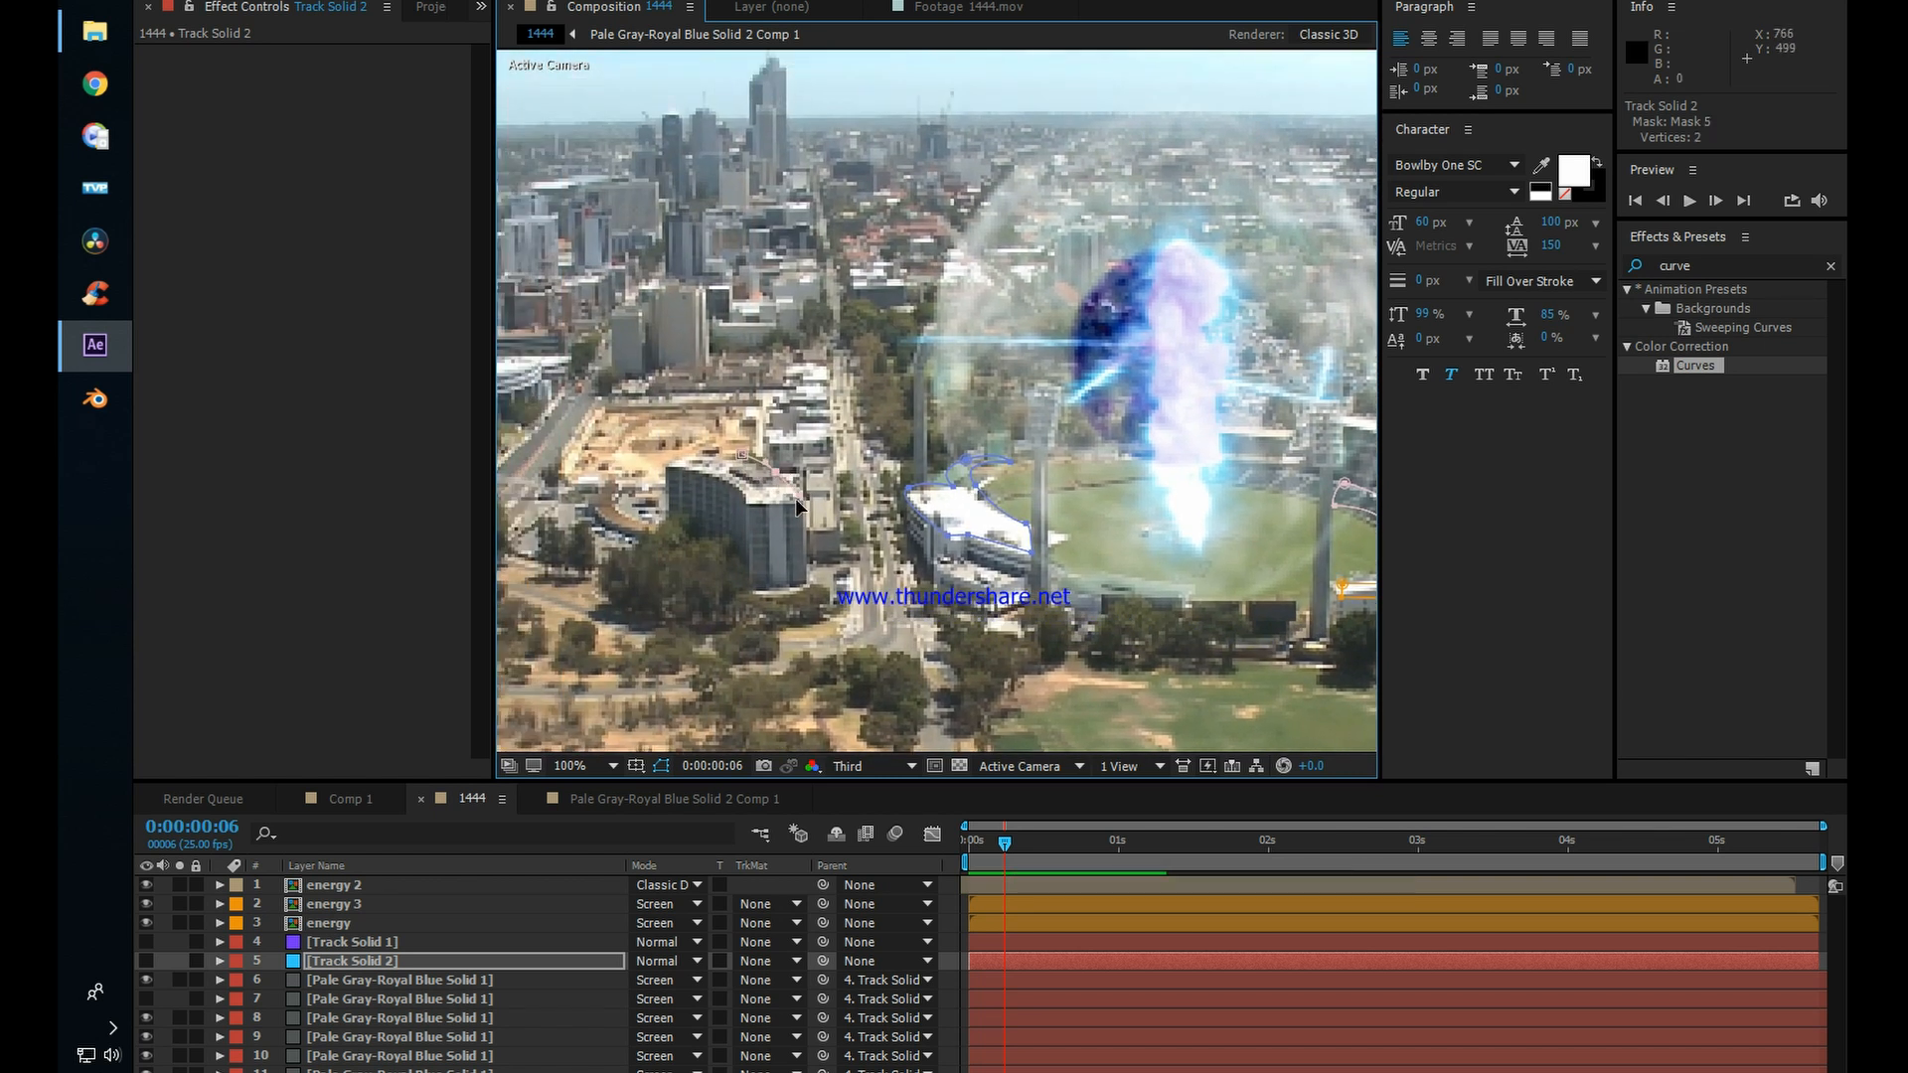
pyautogui.click(684, 477)
pyautogui.click(711, 453)
# Step: Mask the white rooftops just behind the large curved building with a closed five-point outline
pyautogui.click(826, 412)
pyautogui.click(826, 441)
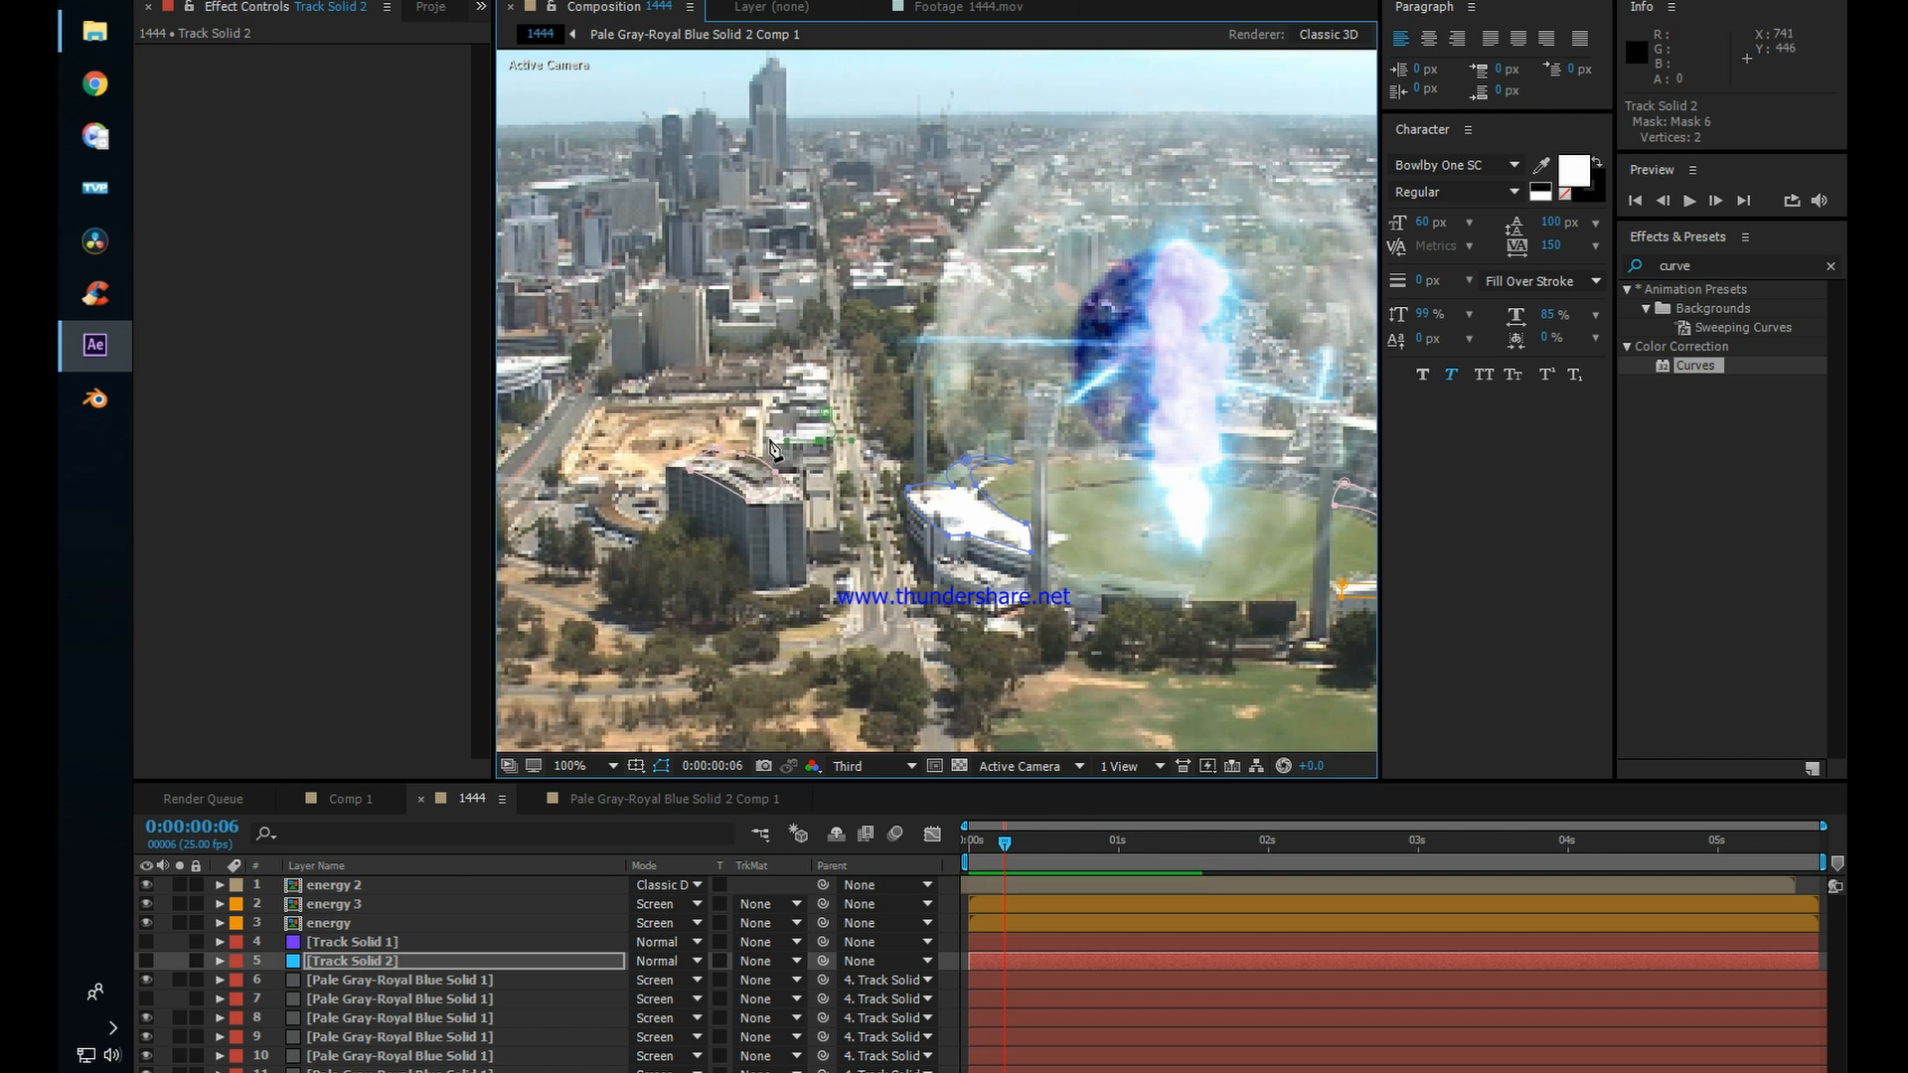
pyautogui.click(768, 438)
pyautogui.click(784, 424)
pyautogui.click(828, 416)
# Step: Draw a curved mask over the upper left part of the green oval field in front of the stadium
pyautogui.scroll(-1, 866, 340)
pyautogui.moveTo(1109, 561); pyautogui.dragTo(1017, 447)
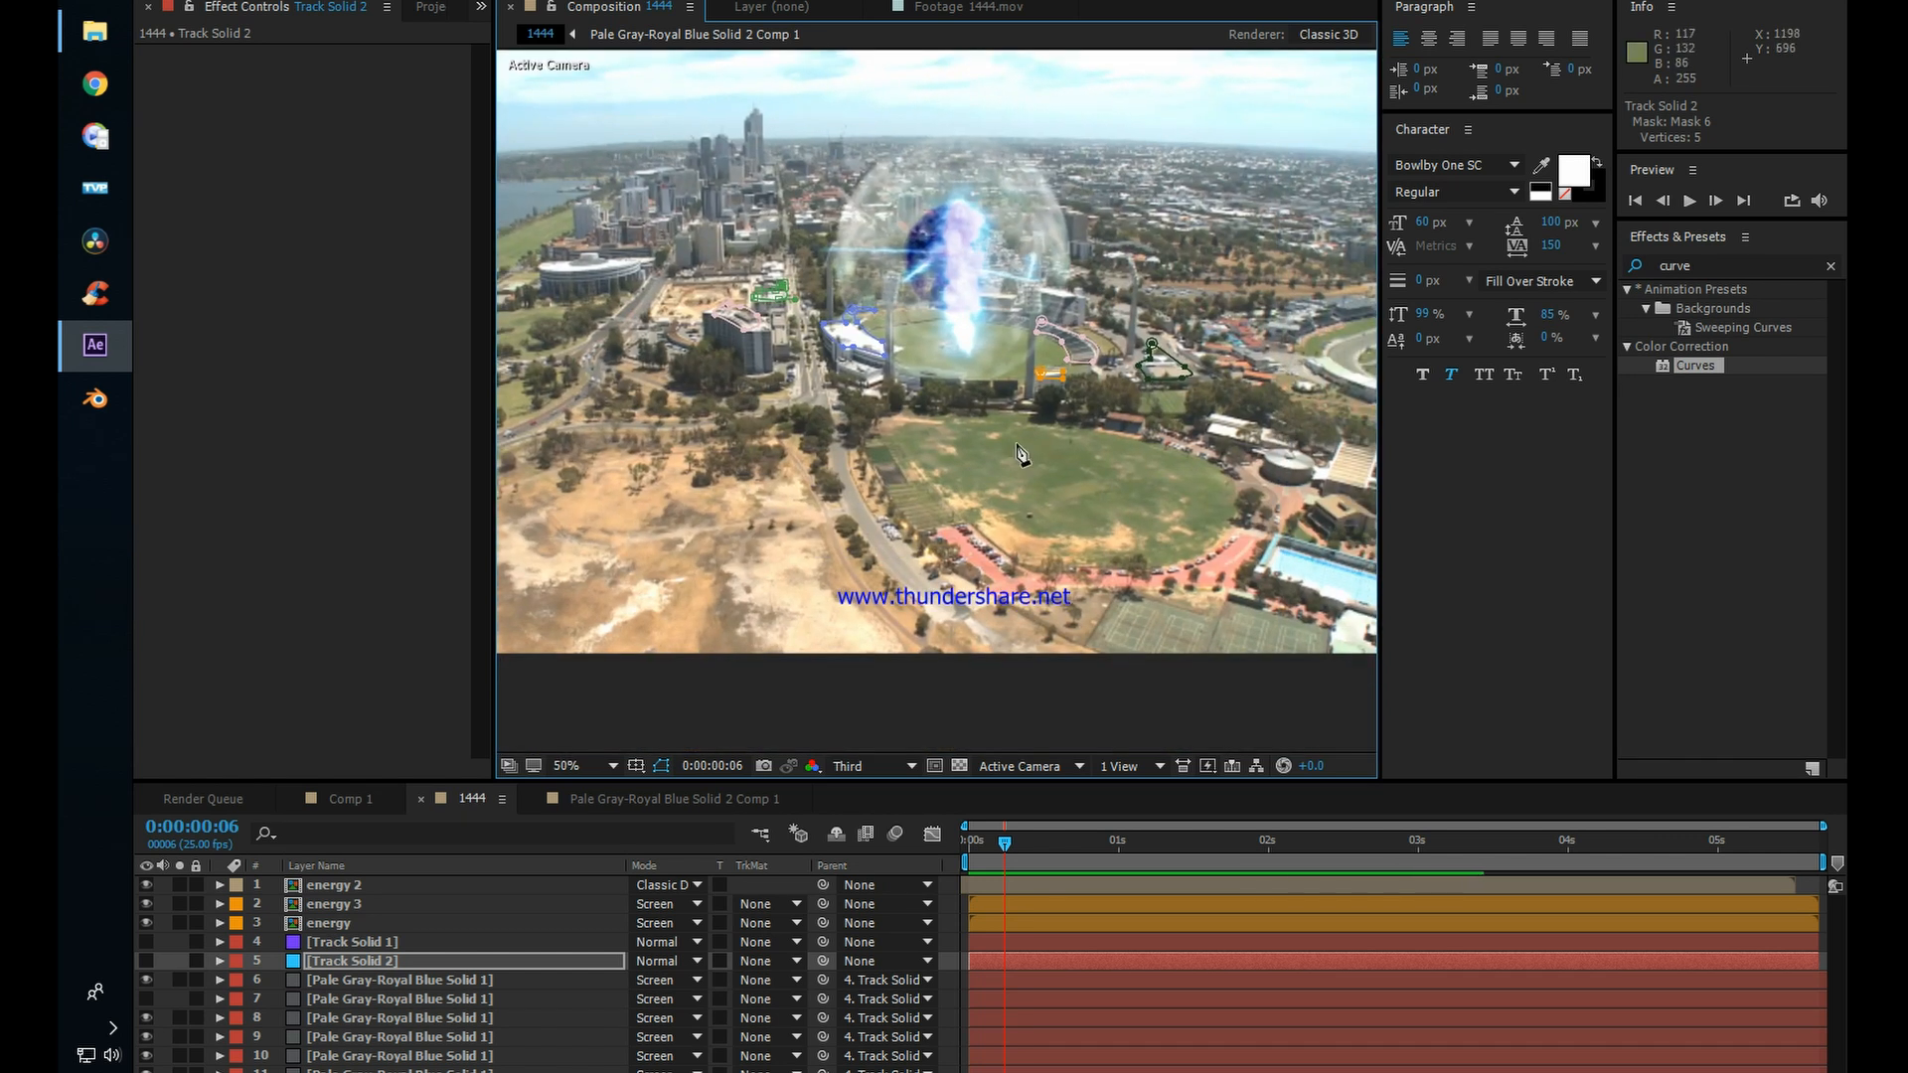
pyautogui.scroll(1, 1022, 455)
pyautogui.scroll(-1, 952, 375)
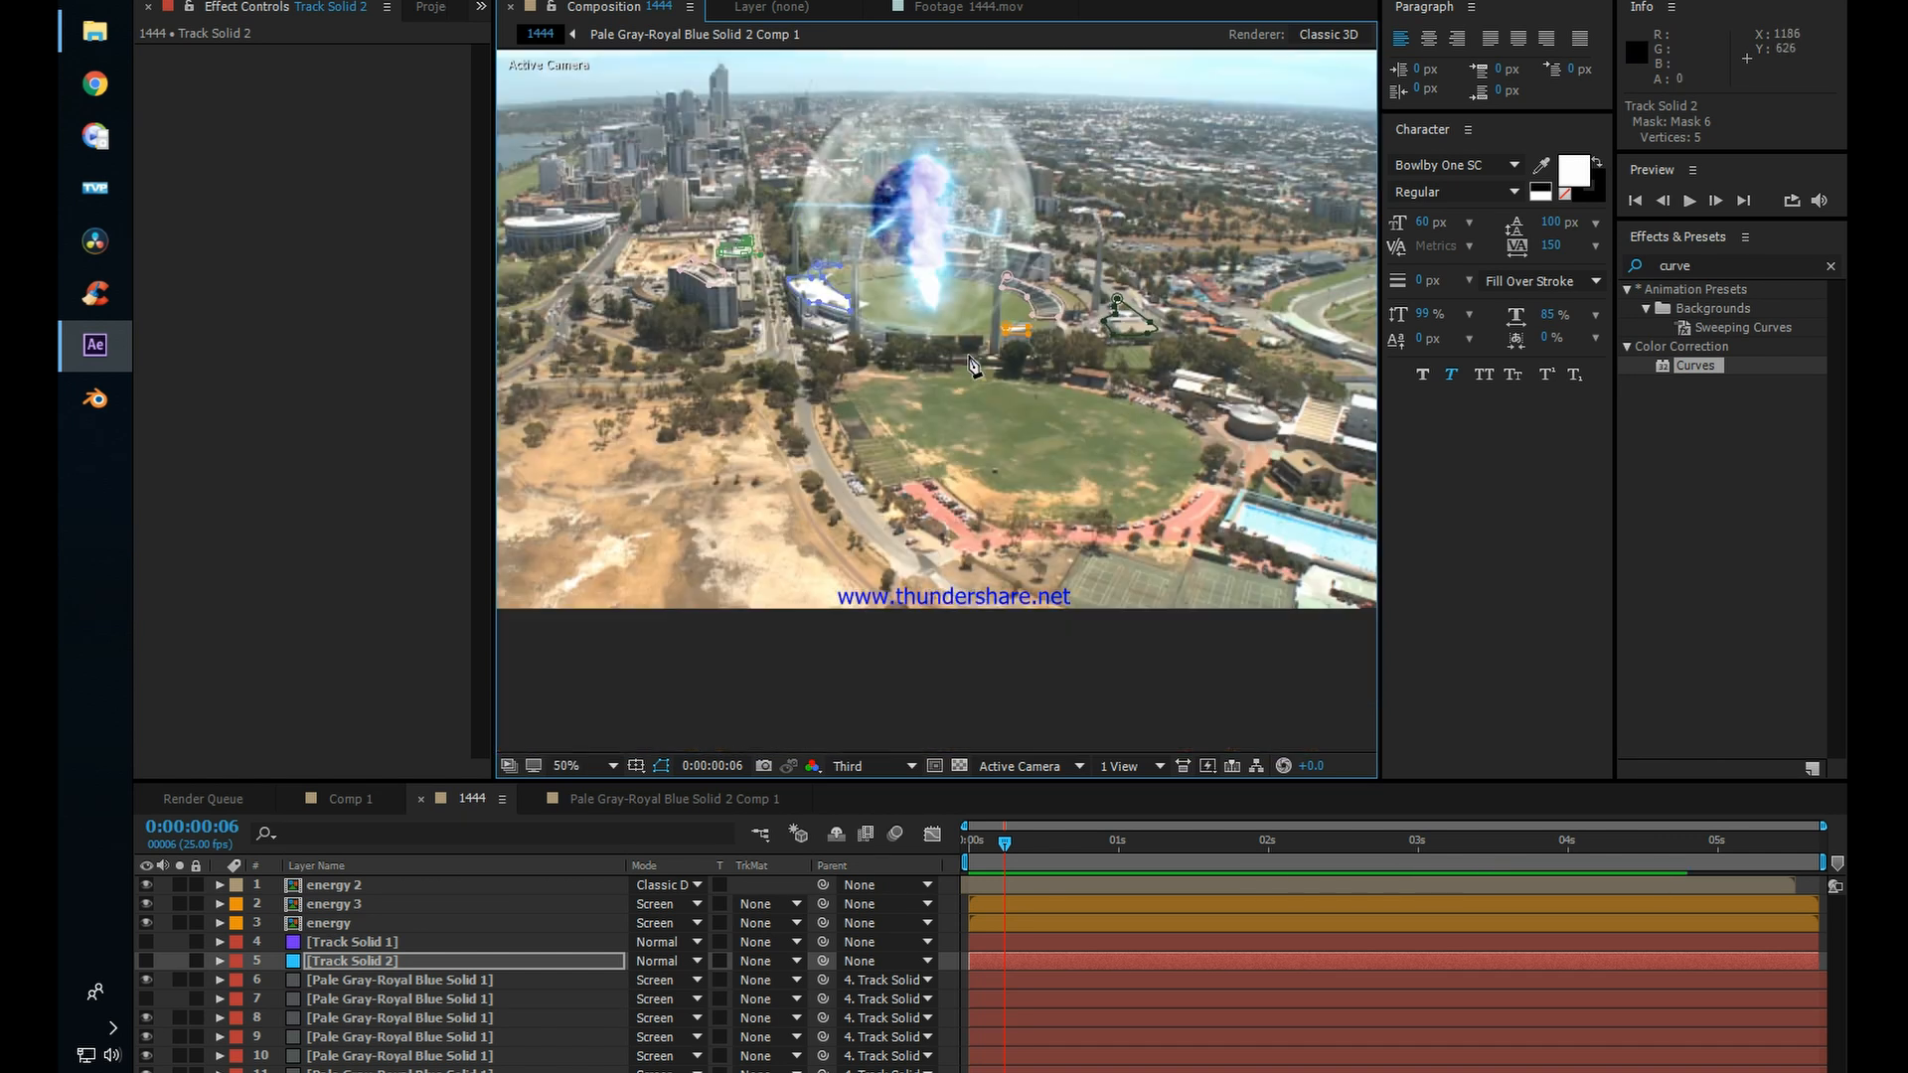
pyautogui.click(1105, 390)
pyautogui.moveTo(1002, 370); pyautogui.dragTo(842, 403)
pyautogui.moveTo(865, 418); pyautogui.dragTo(876, 422)
pyautogui.moveTo(916, 444); pyautogui.dragTo(955, 443)
pyautogui.click(1106, 390)
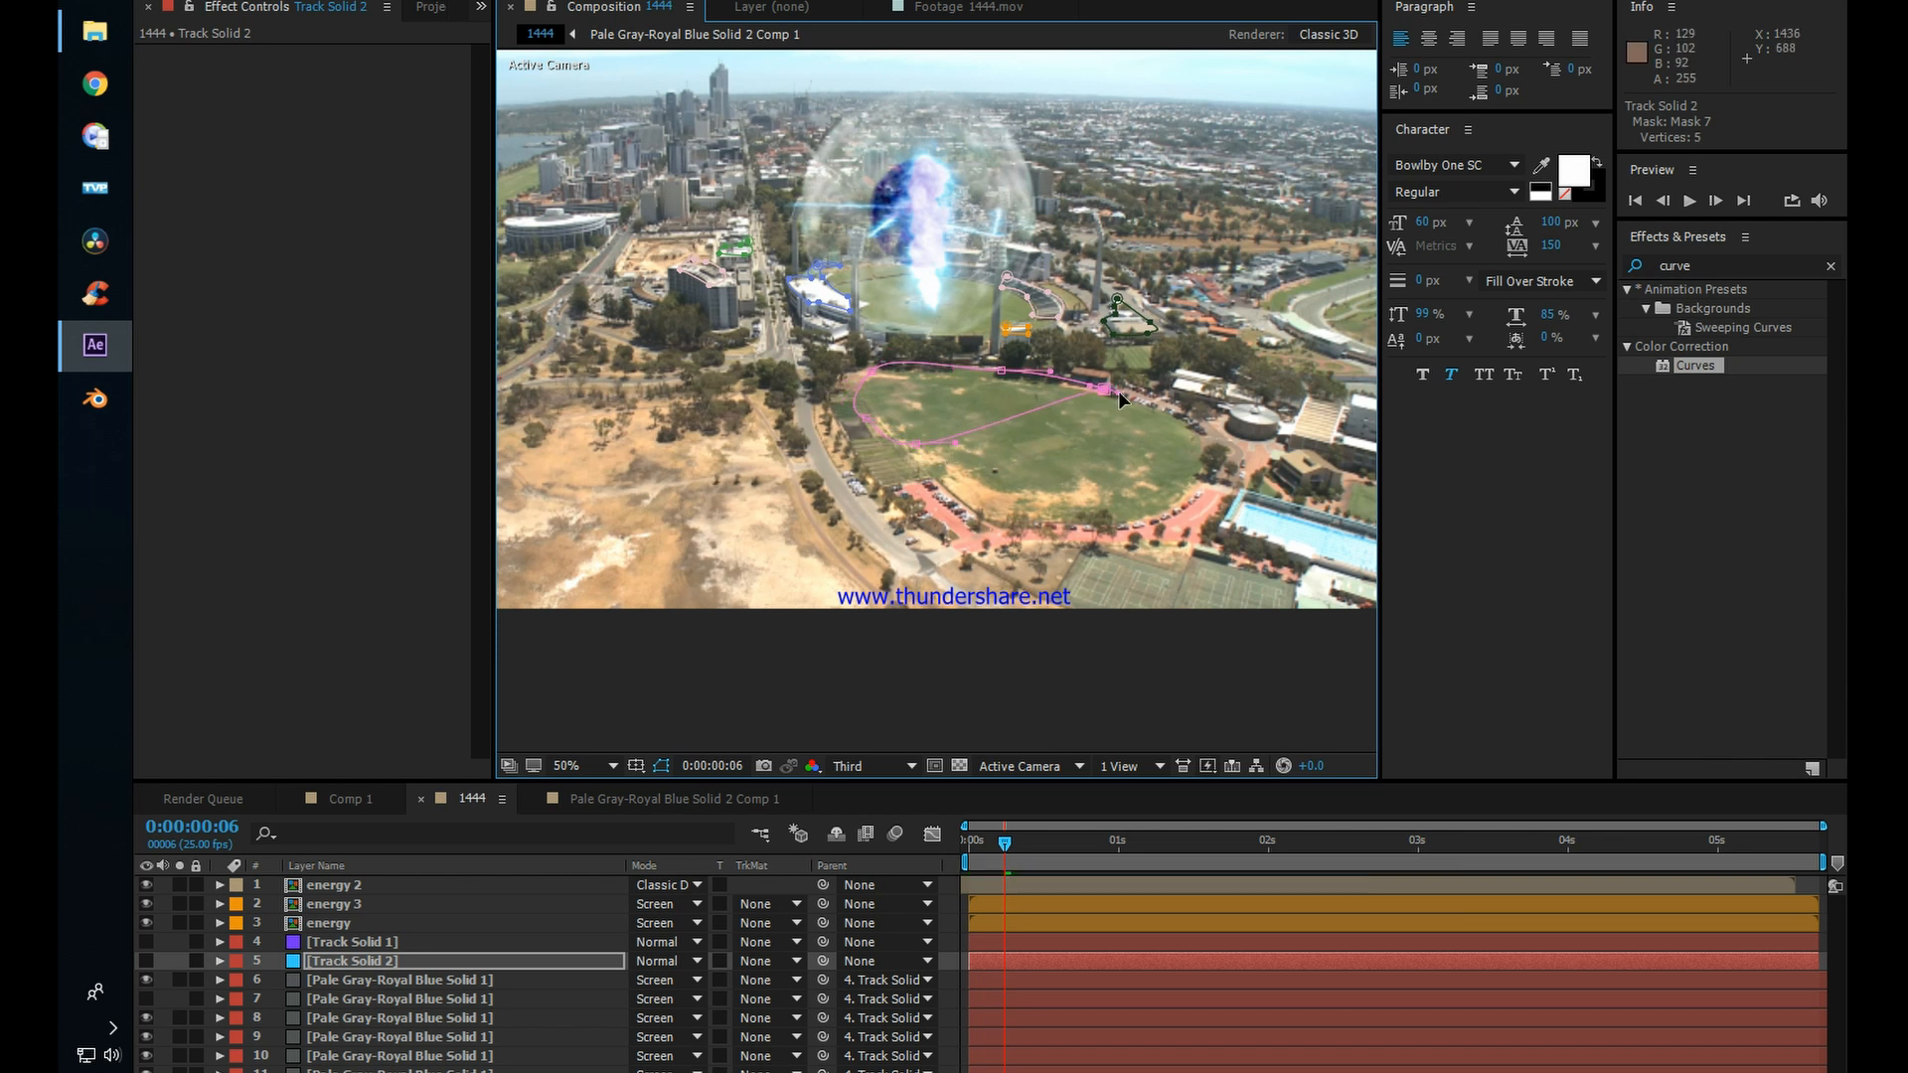
# Step: Draw a narrow mask along the full height of the light tower to the right of the stadium
pyautogui.moveTo(1072, 362)
pyautogui.mouseDown()
pyautogui.moveTo(974, 372)
pyautogui.moveTo(1079, 388)
pyautogui.mouseUp()
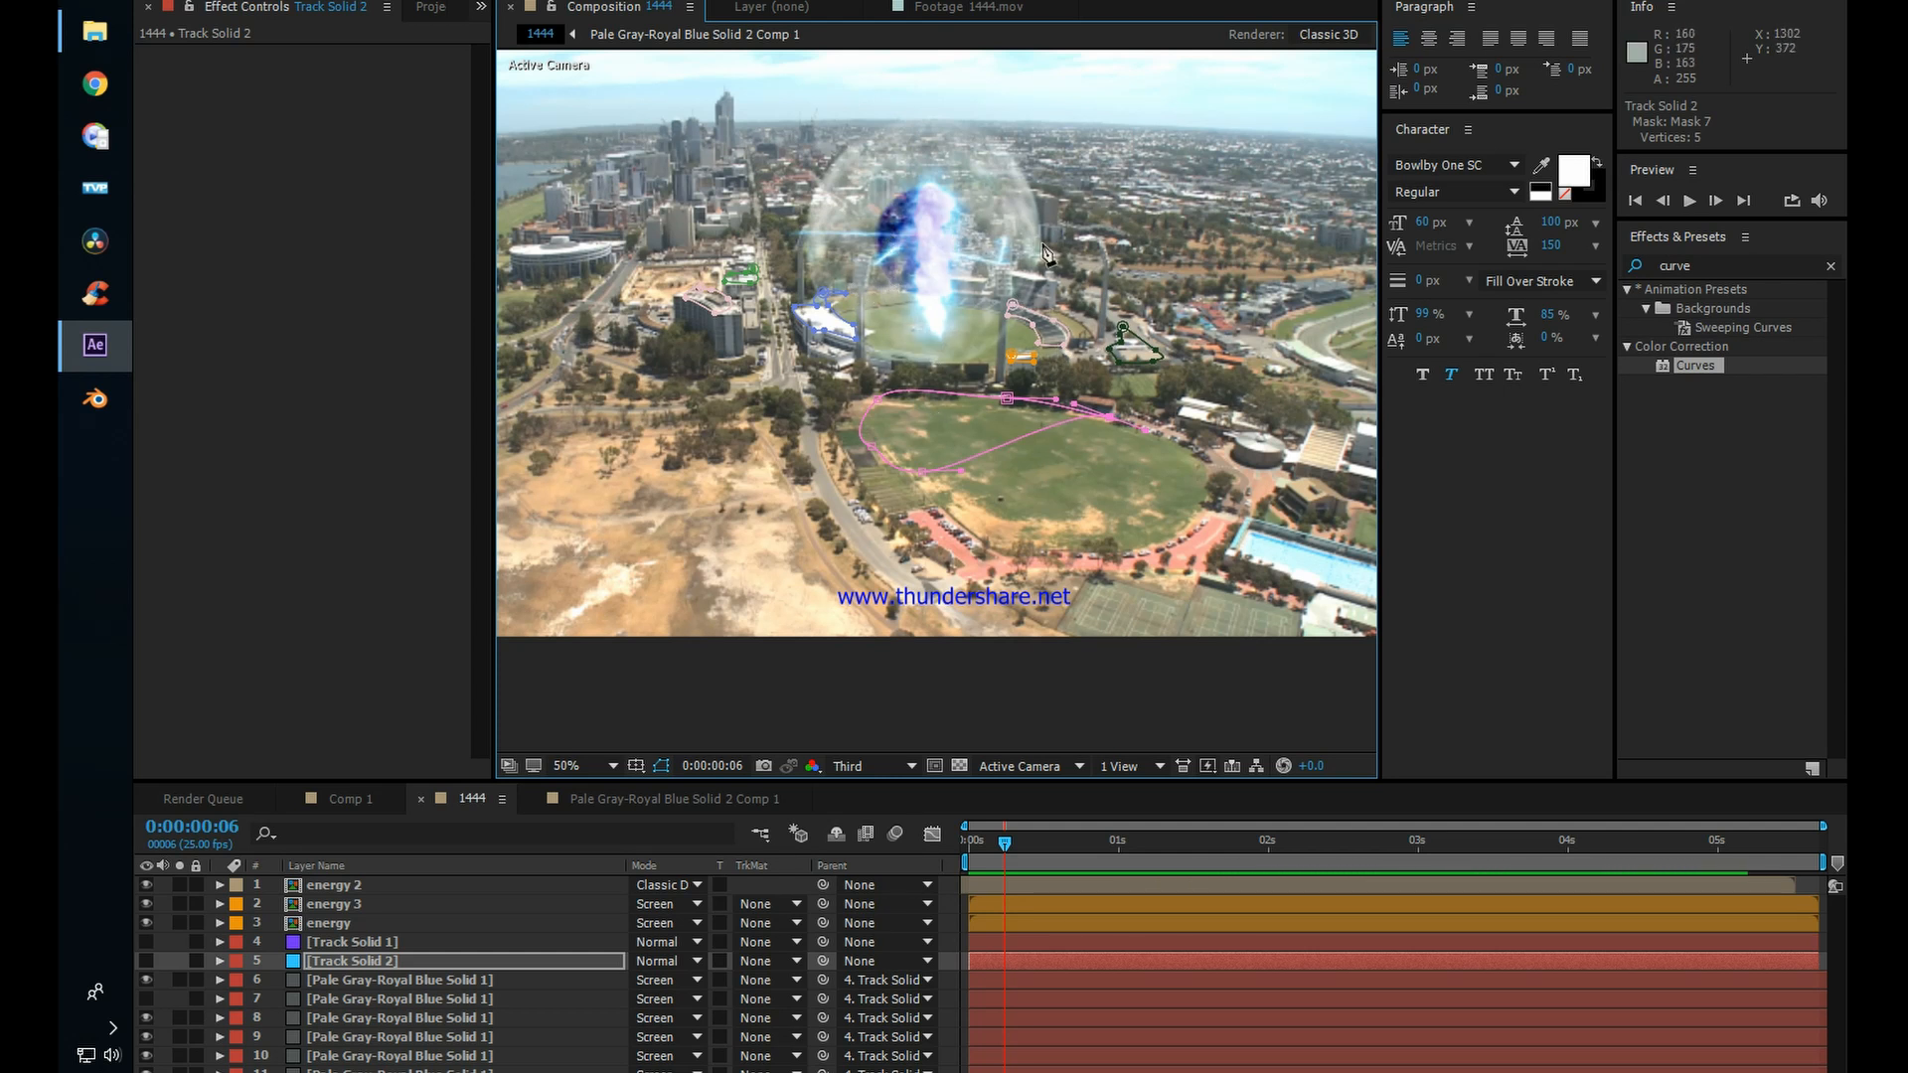
pyautogui.scroll(2, 1046, 254)
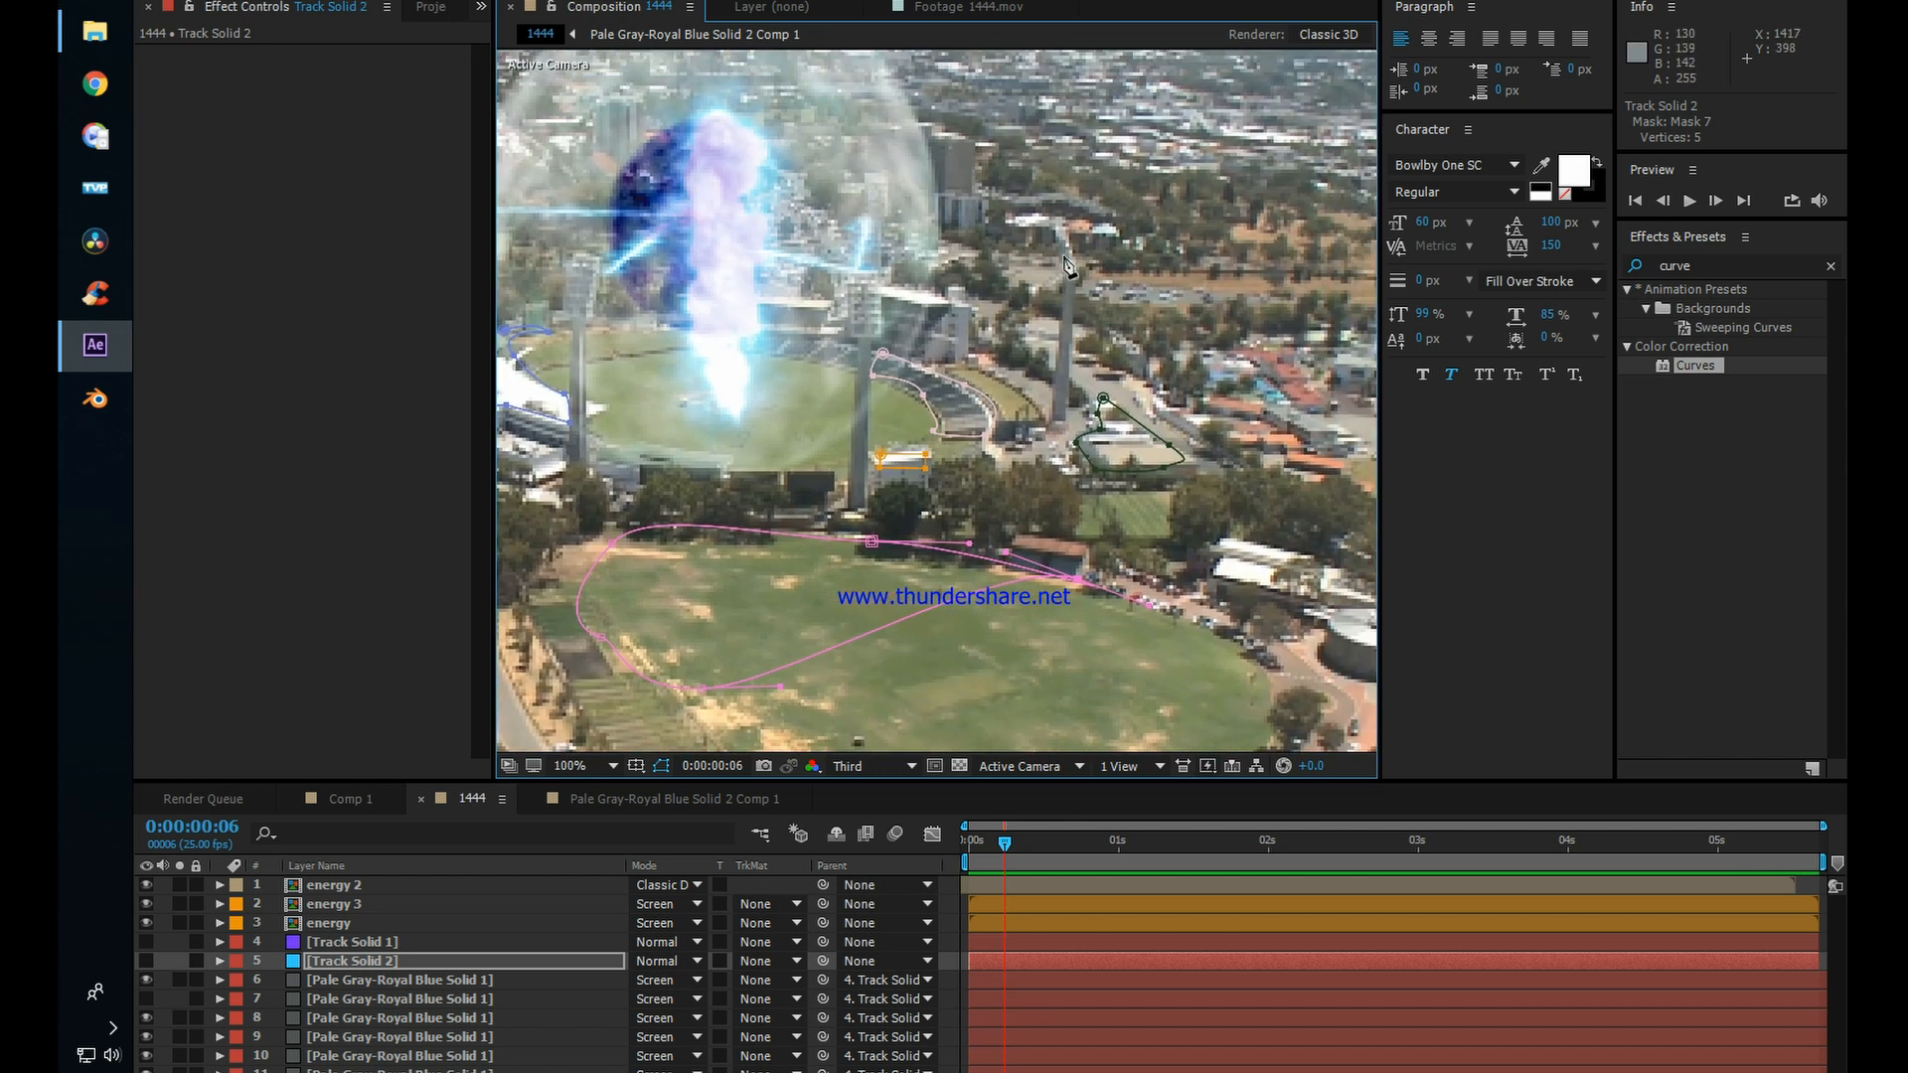
pyautogui.click(1065, 251)
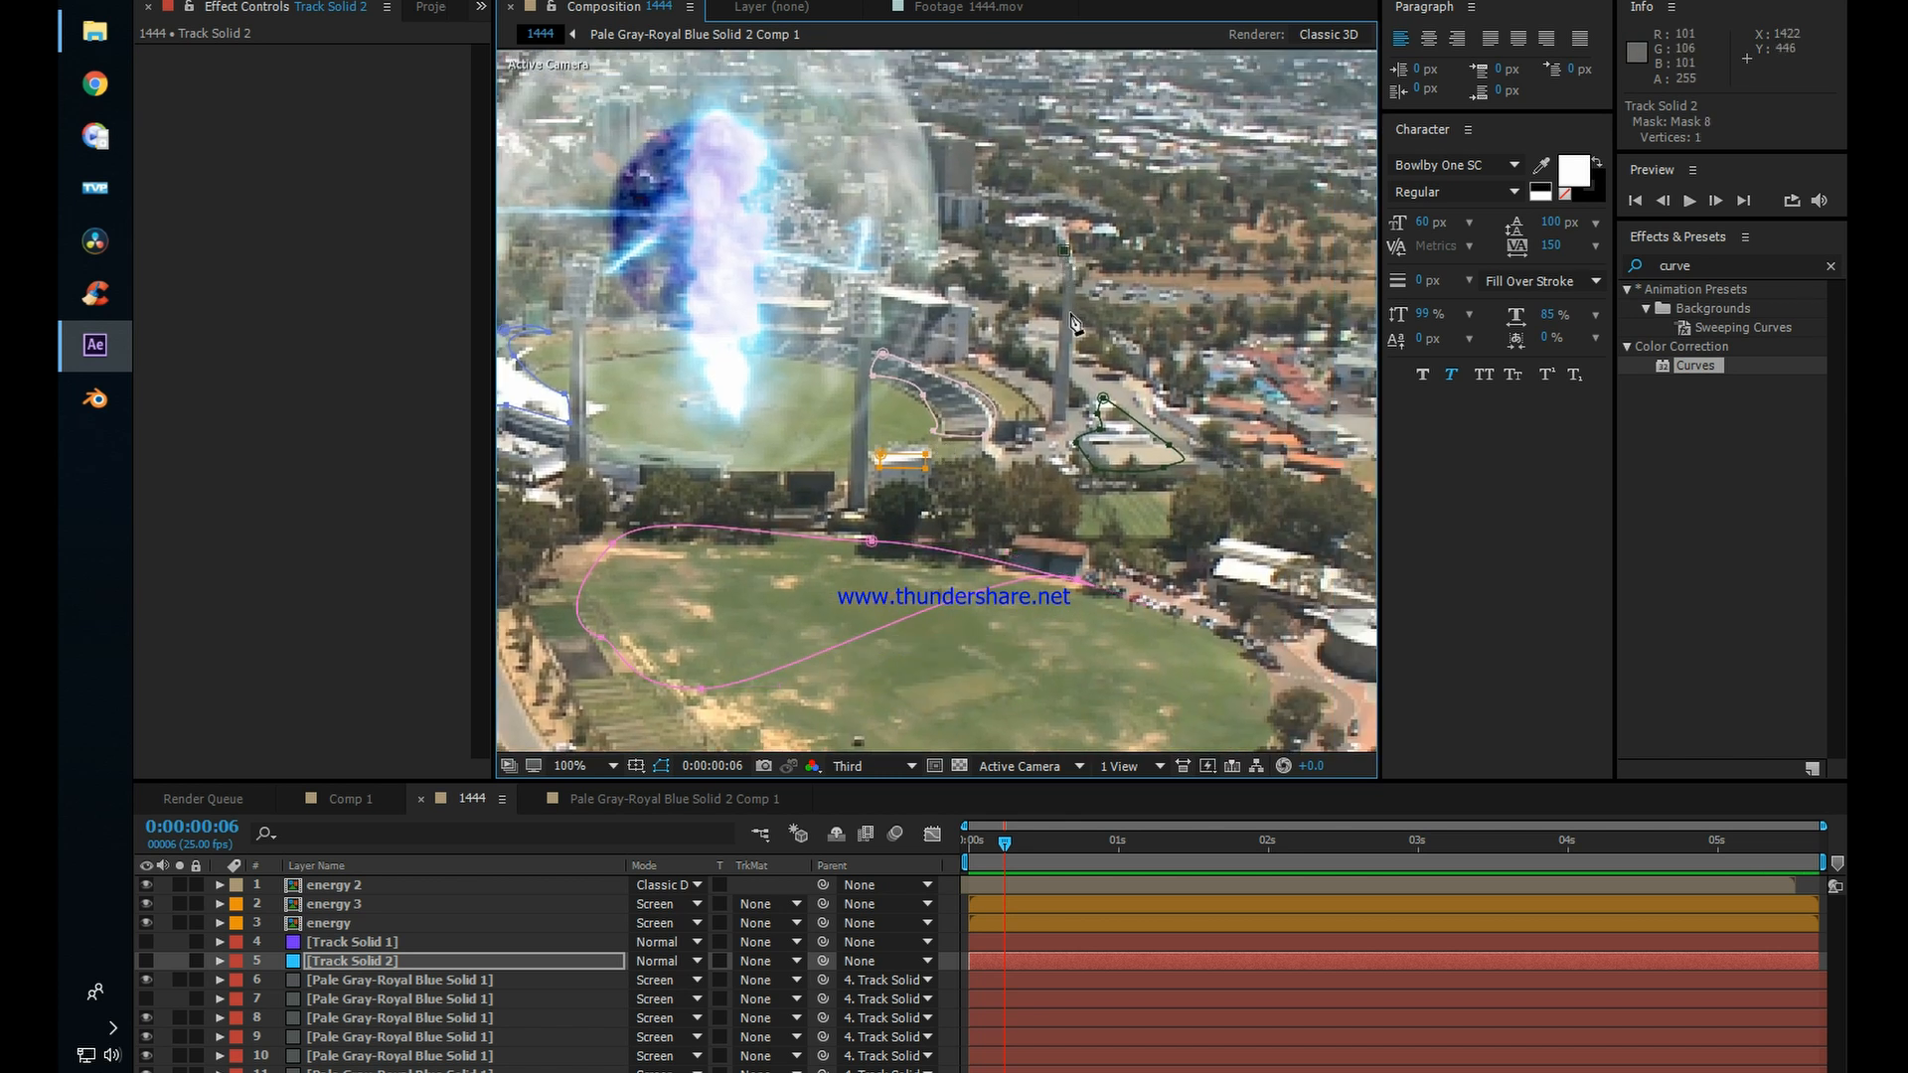
pyautogui.click(1061, 427)
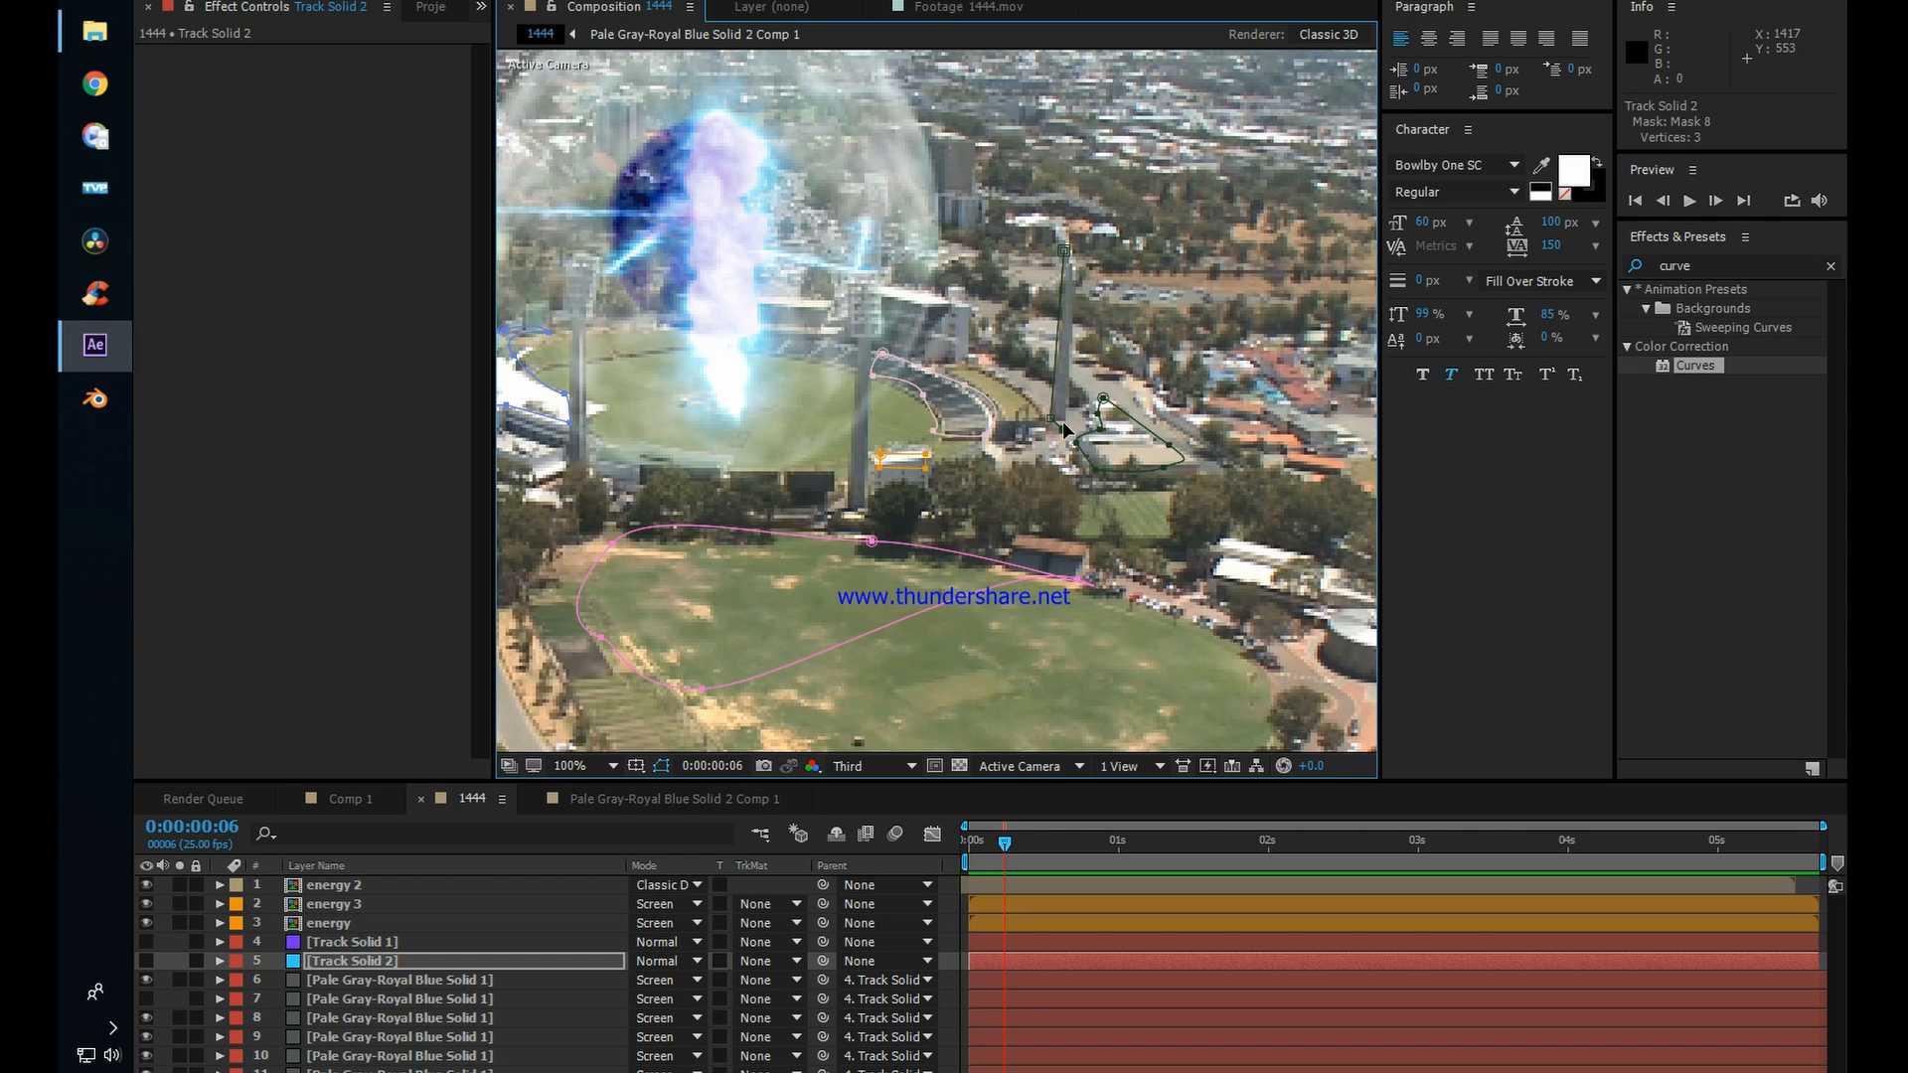
pyautogui.click(1072, 270)
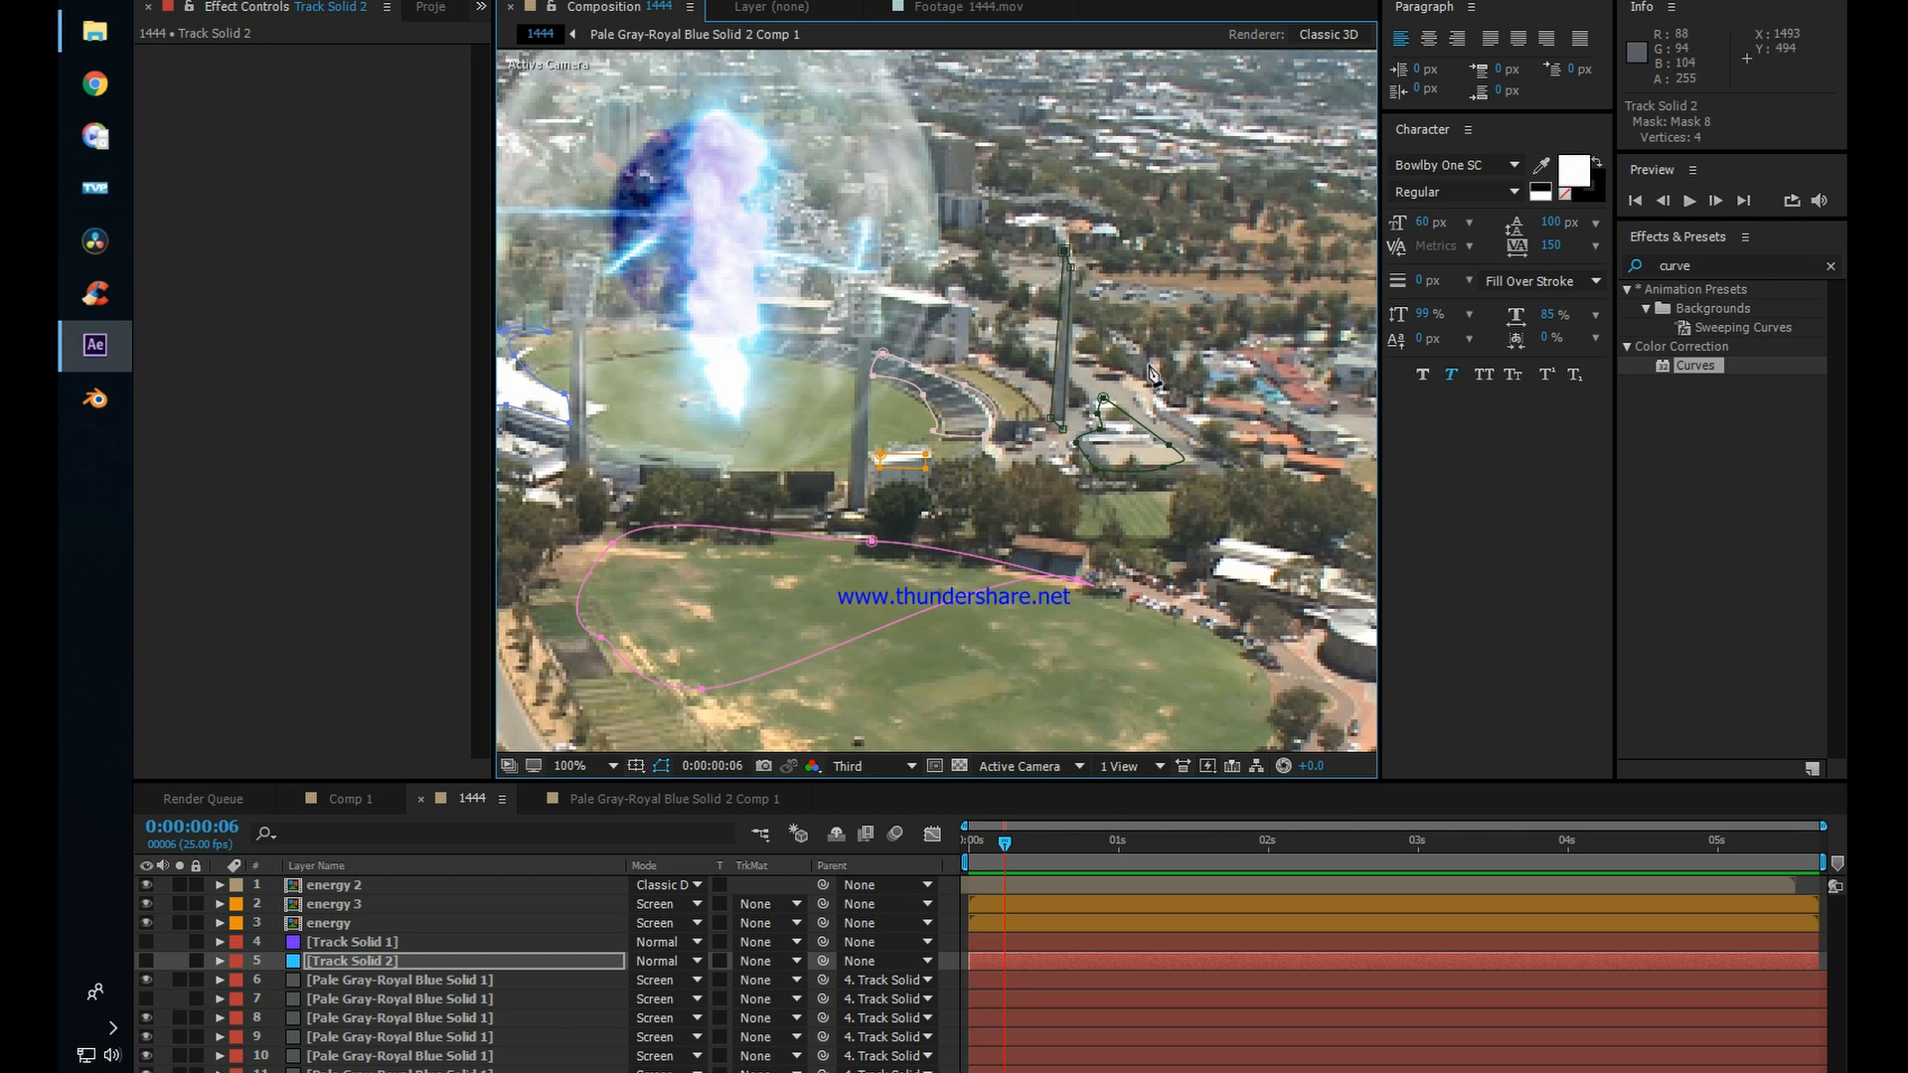
# Step: Mask the right-hand edge of the end wall on the large curved building with a closed four-point outline
pyautogui.scroll(-1, 1149, 366)
pyautogui.moveTo(926, 348); pyautogui.dragTo(1085, 358)
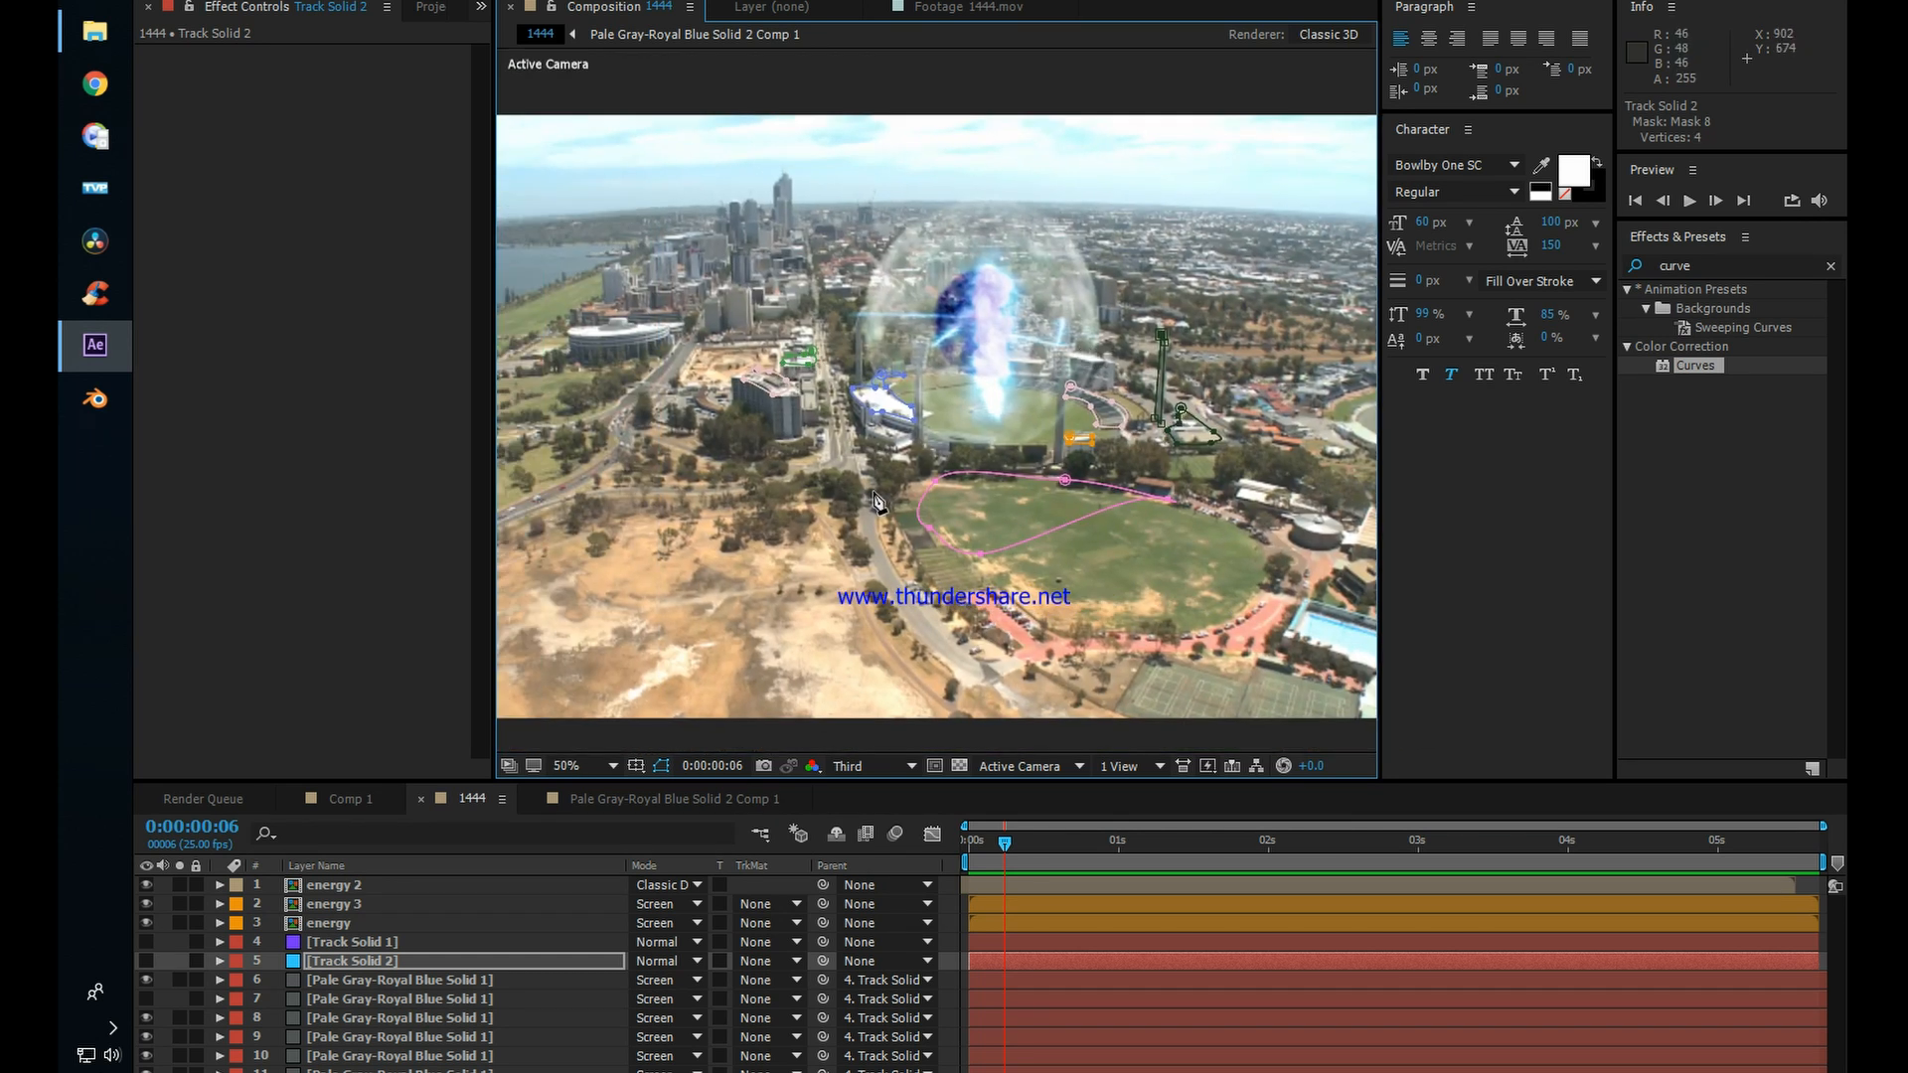
pyautogui.scroll(1, 825, 395)
pyautogui.moveTo(770, 407); pyautogui.dragTo(940, 354)
pyautogui.scroll(1, 802, 361)
pyautogui.click(805, 277)
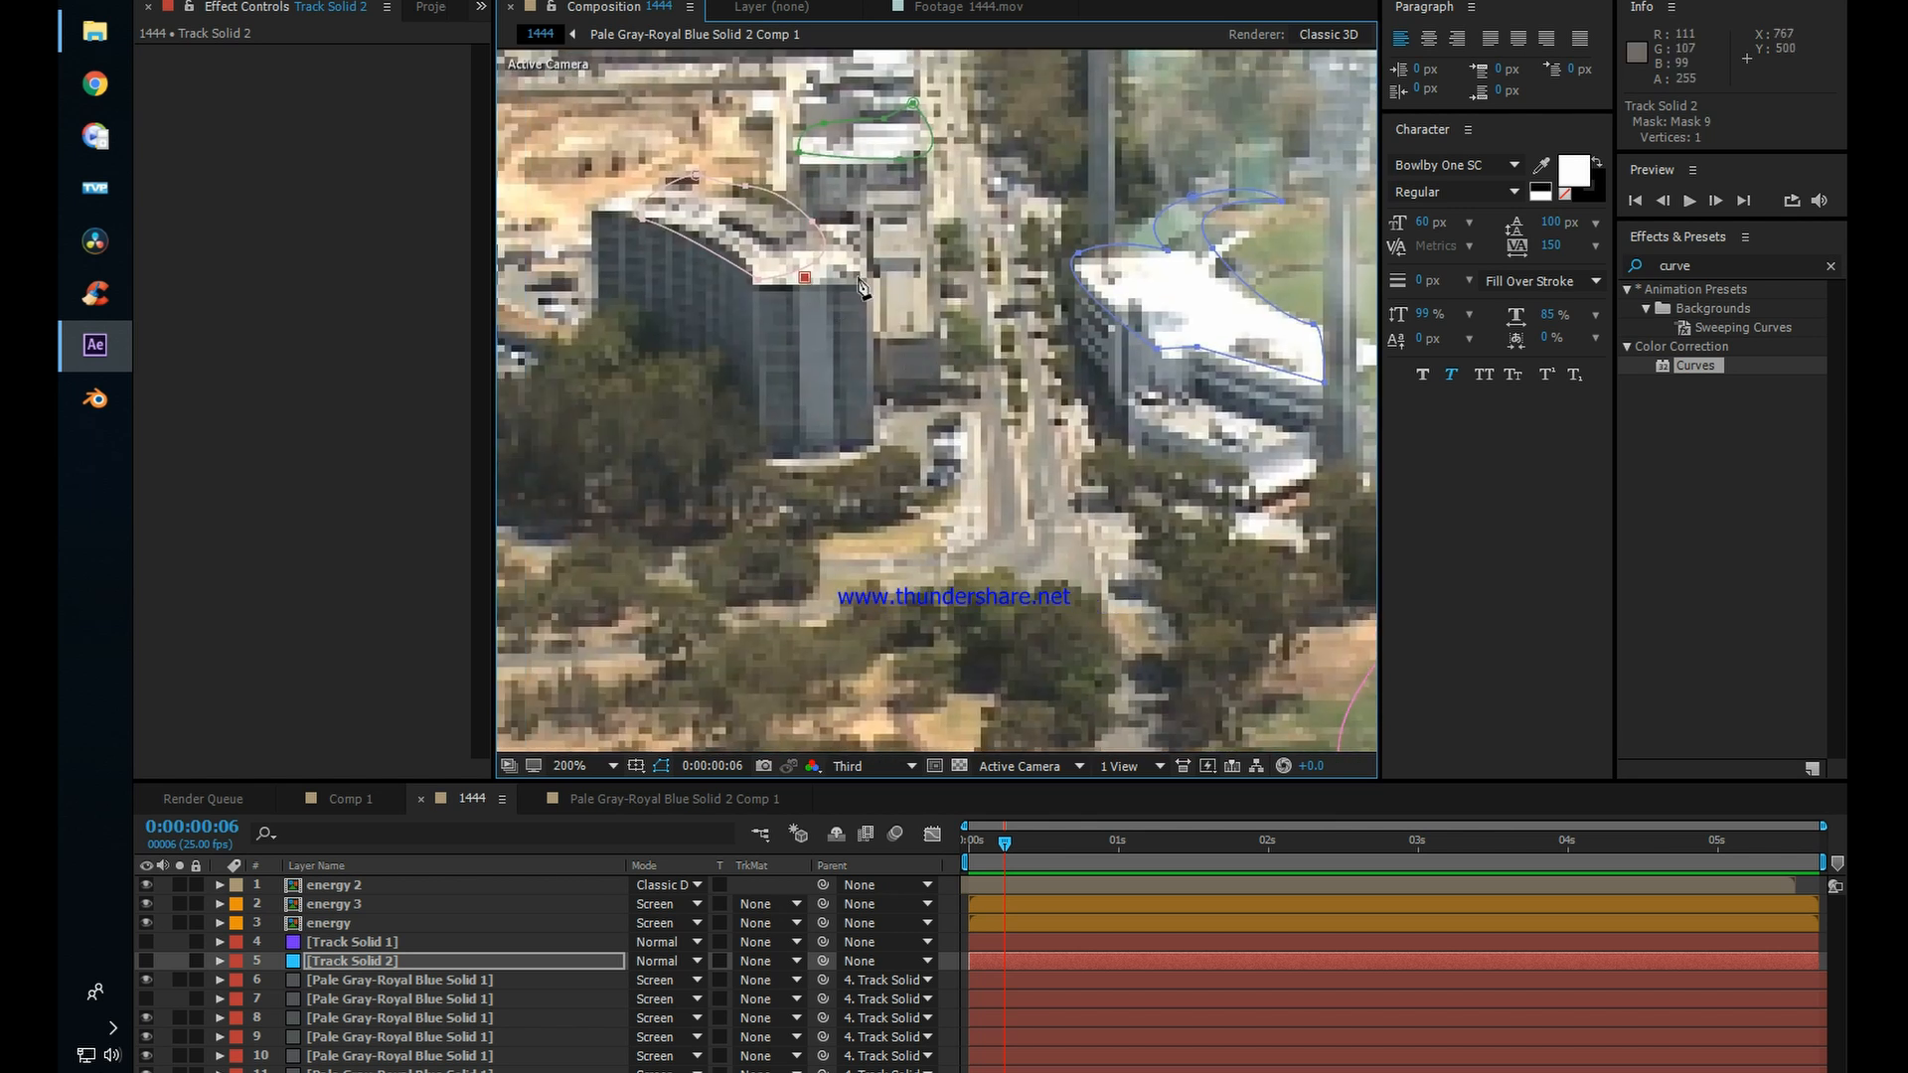
pyautogui.click(875, 445)
pyautogui.click(777, 281)
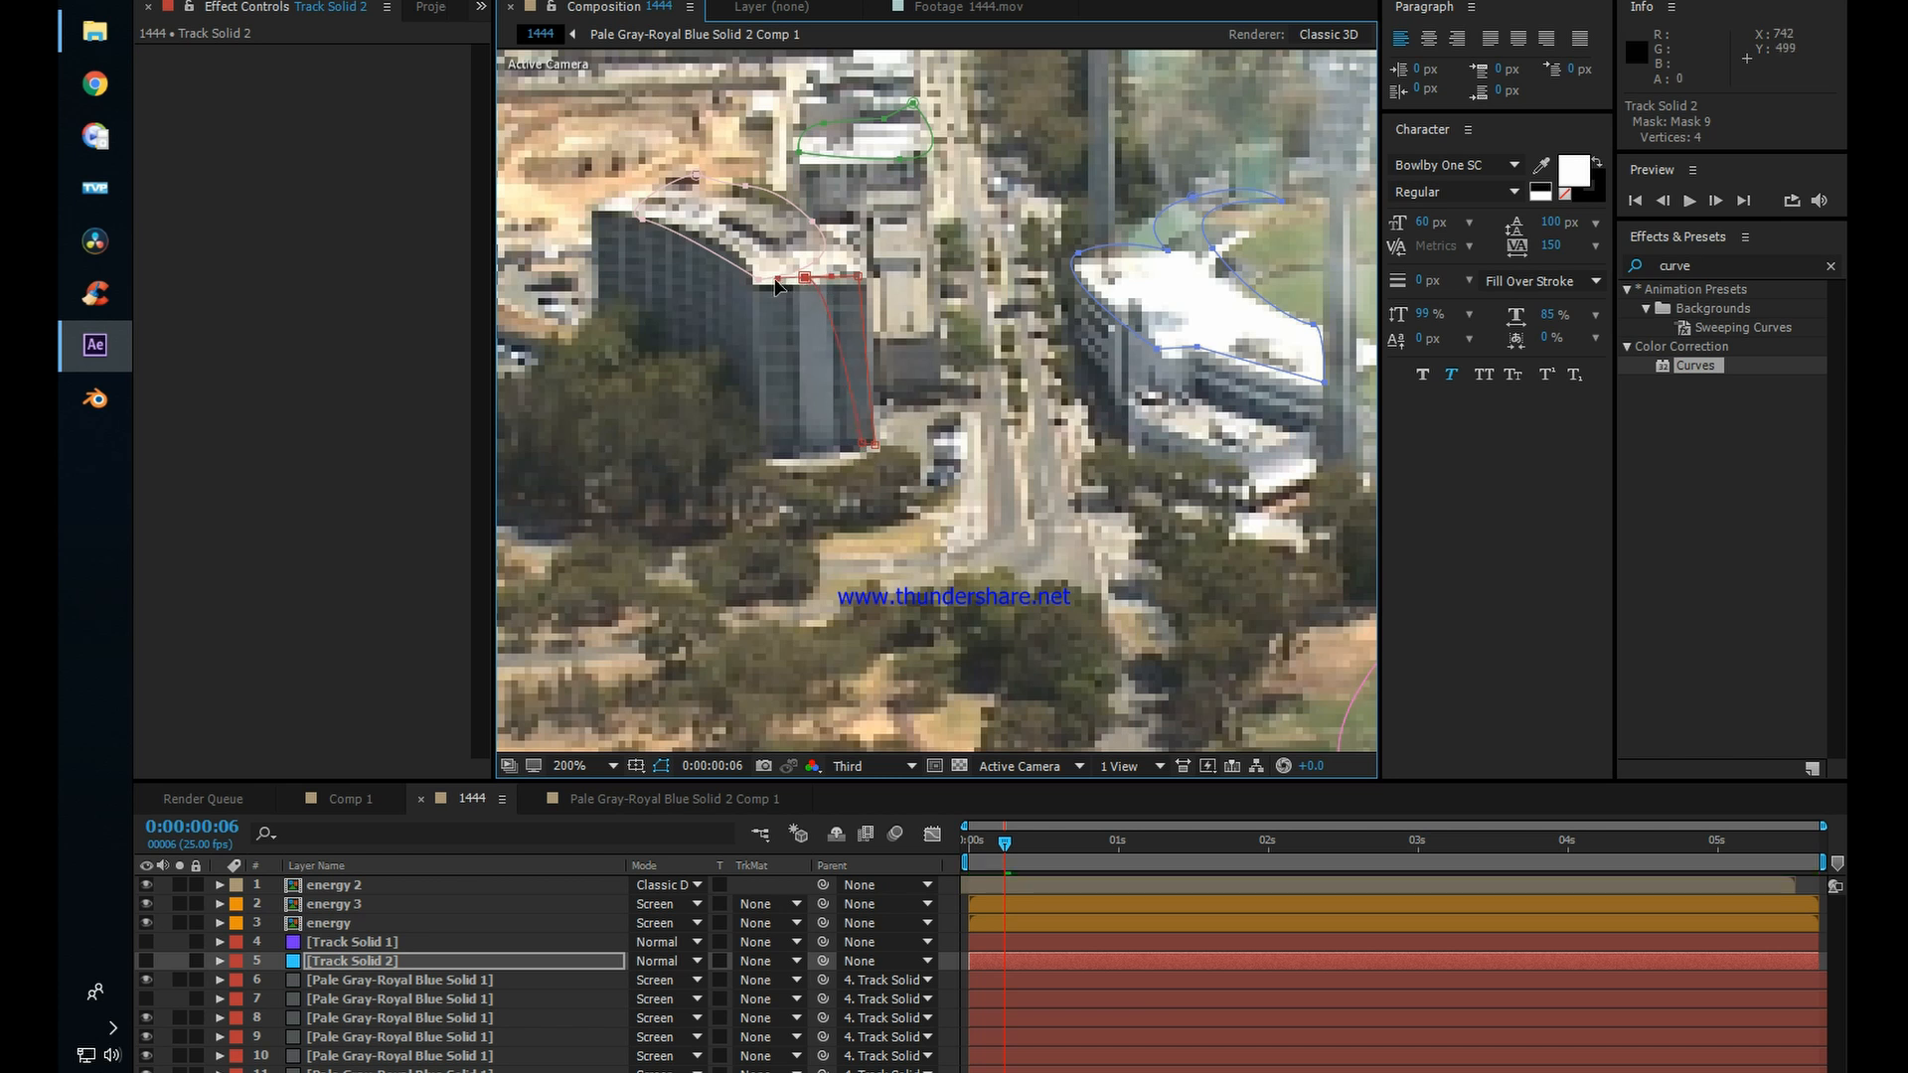
pyautogui.press(',')
pyautogui.press(',')
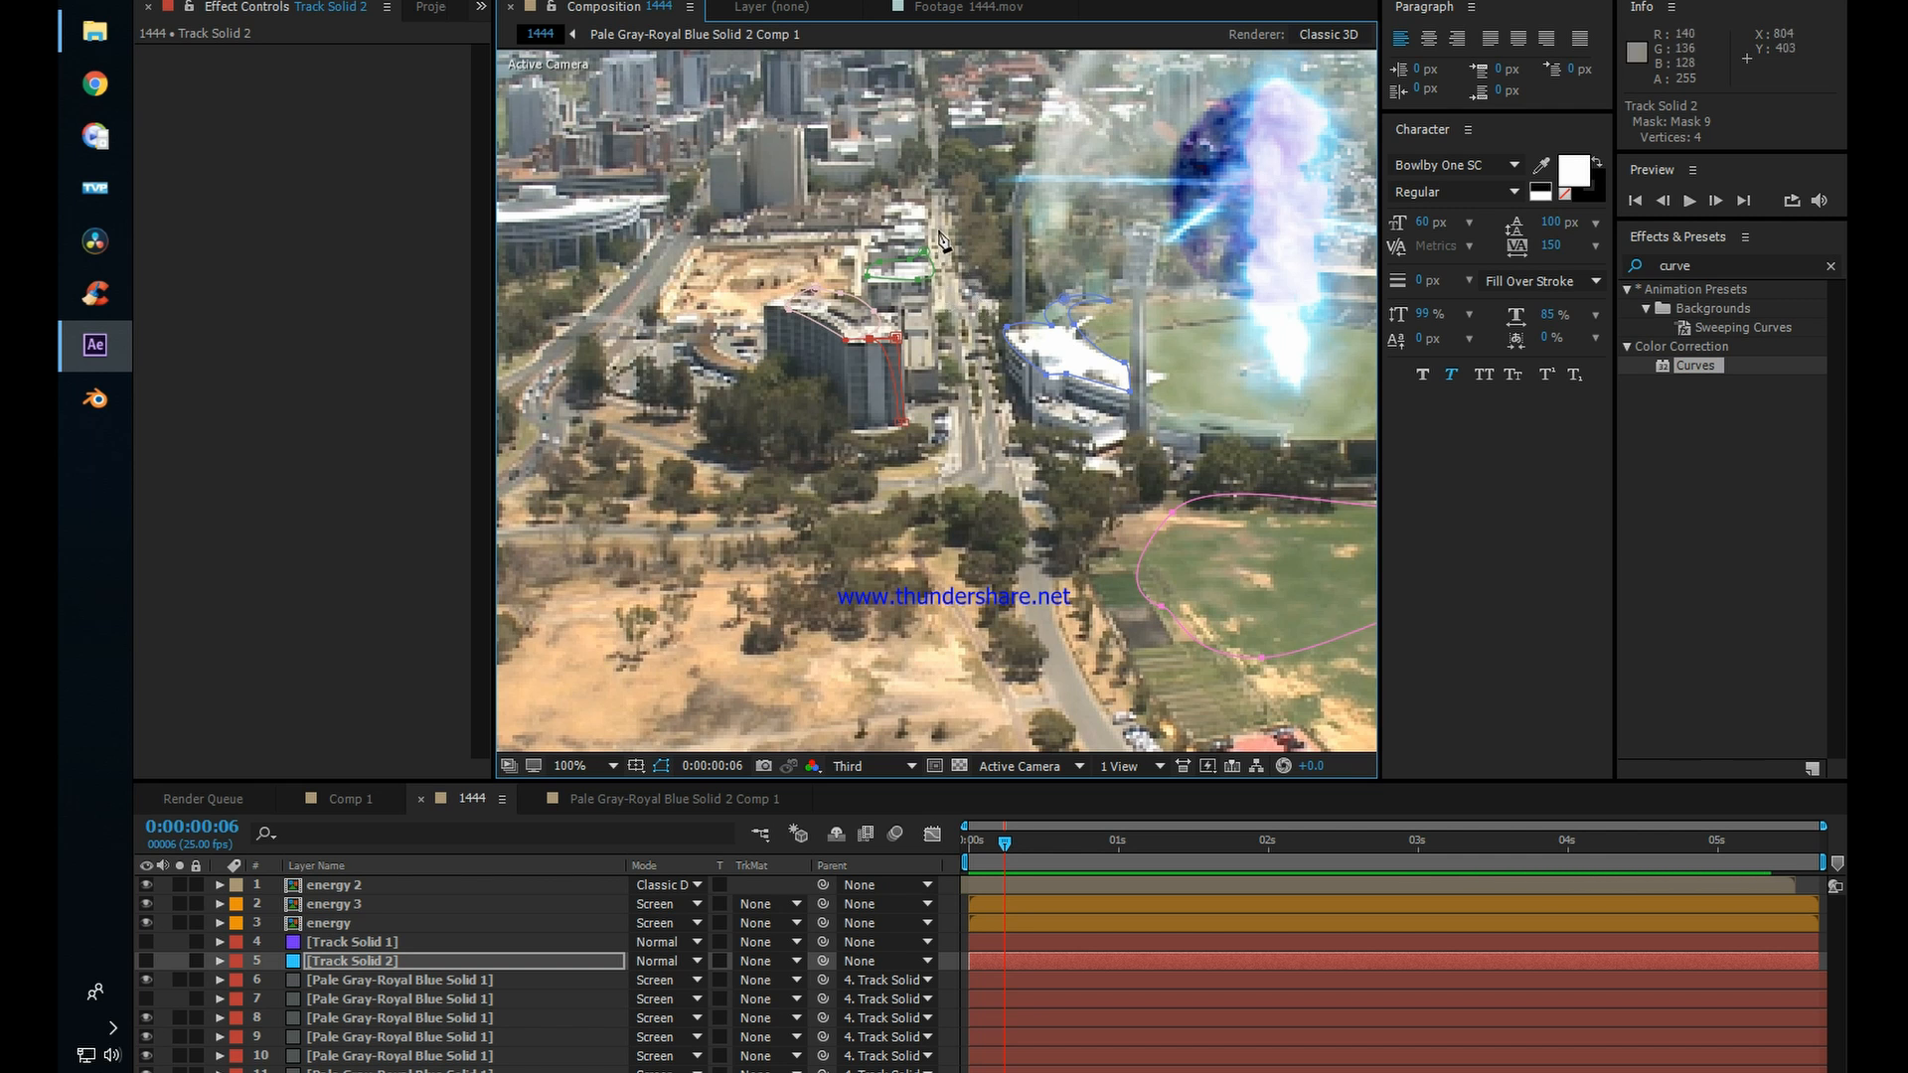
# Step: Make Track Solid 2 visible again and select its layer
pyautogui.click(149, 958)
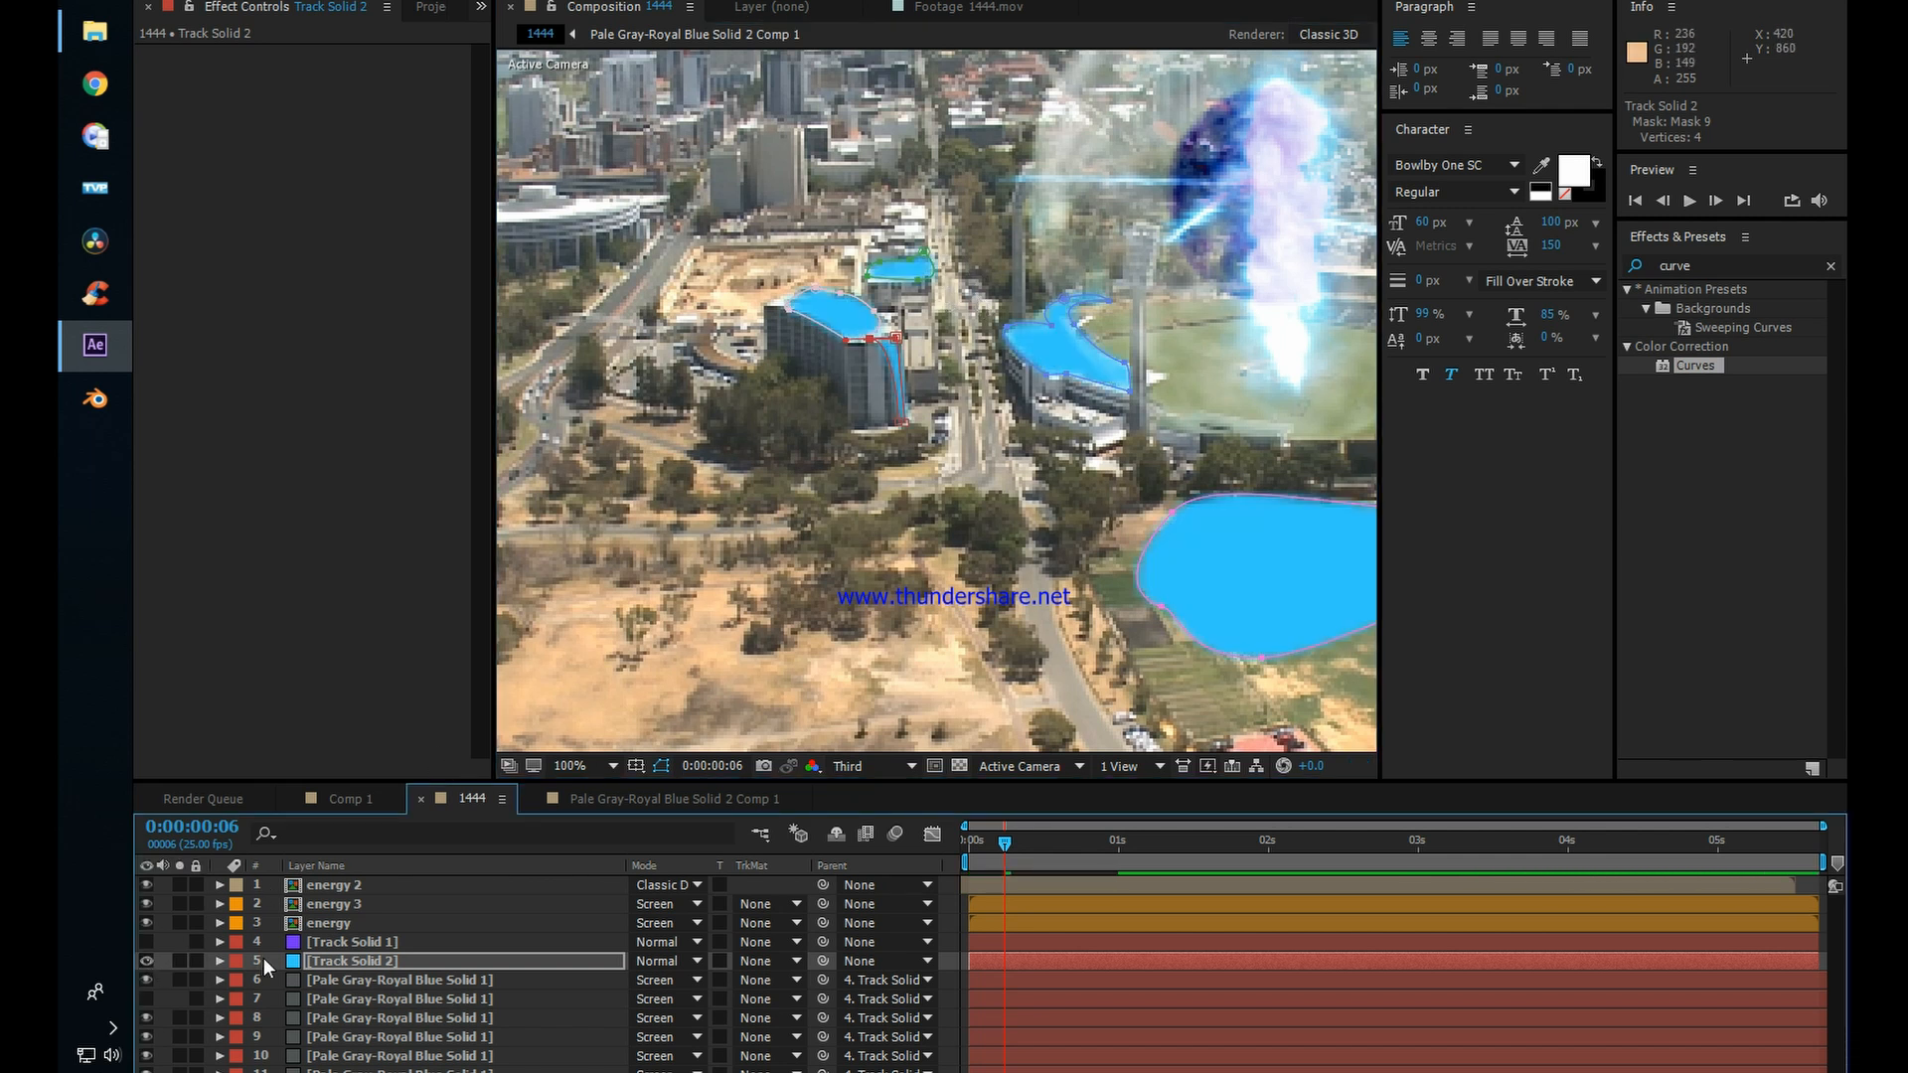
pyautogui.click(318, 944)
pyautogui.scroll(-2, 1282, 521)
pyautogui.click(554, 969)
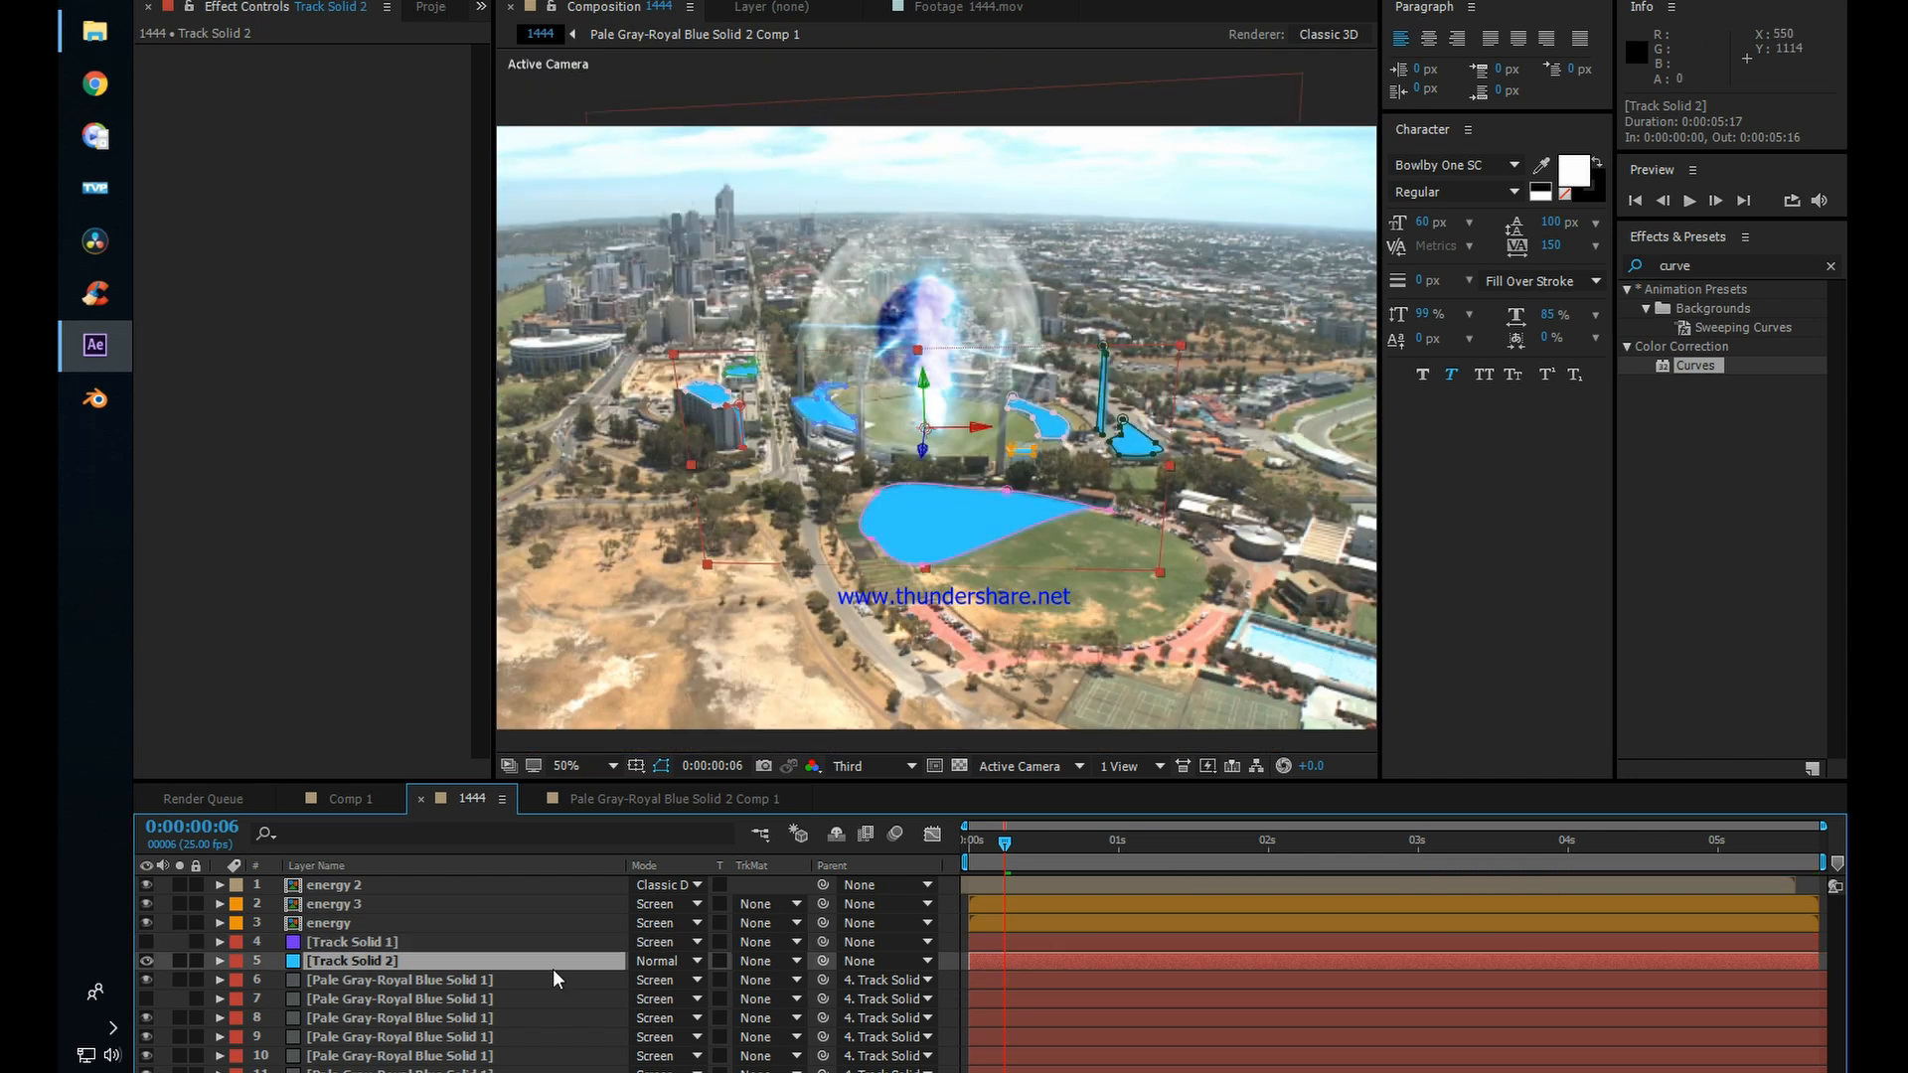
# Step: Try the Classic Color Dodge and Screen blending modes on Track Solid 2
pyautogui.click(650, 962)
pyautogui.click(696, 311)
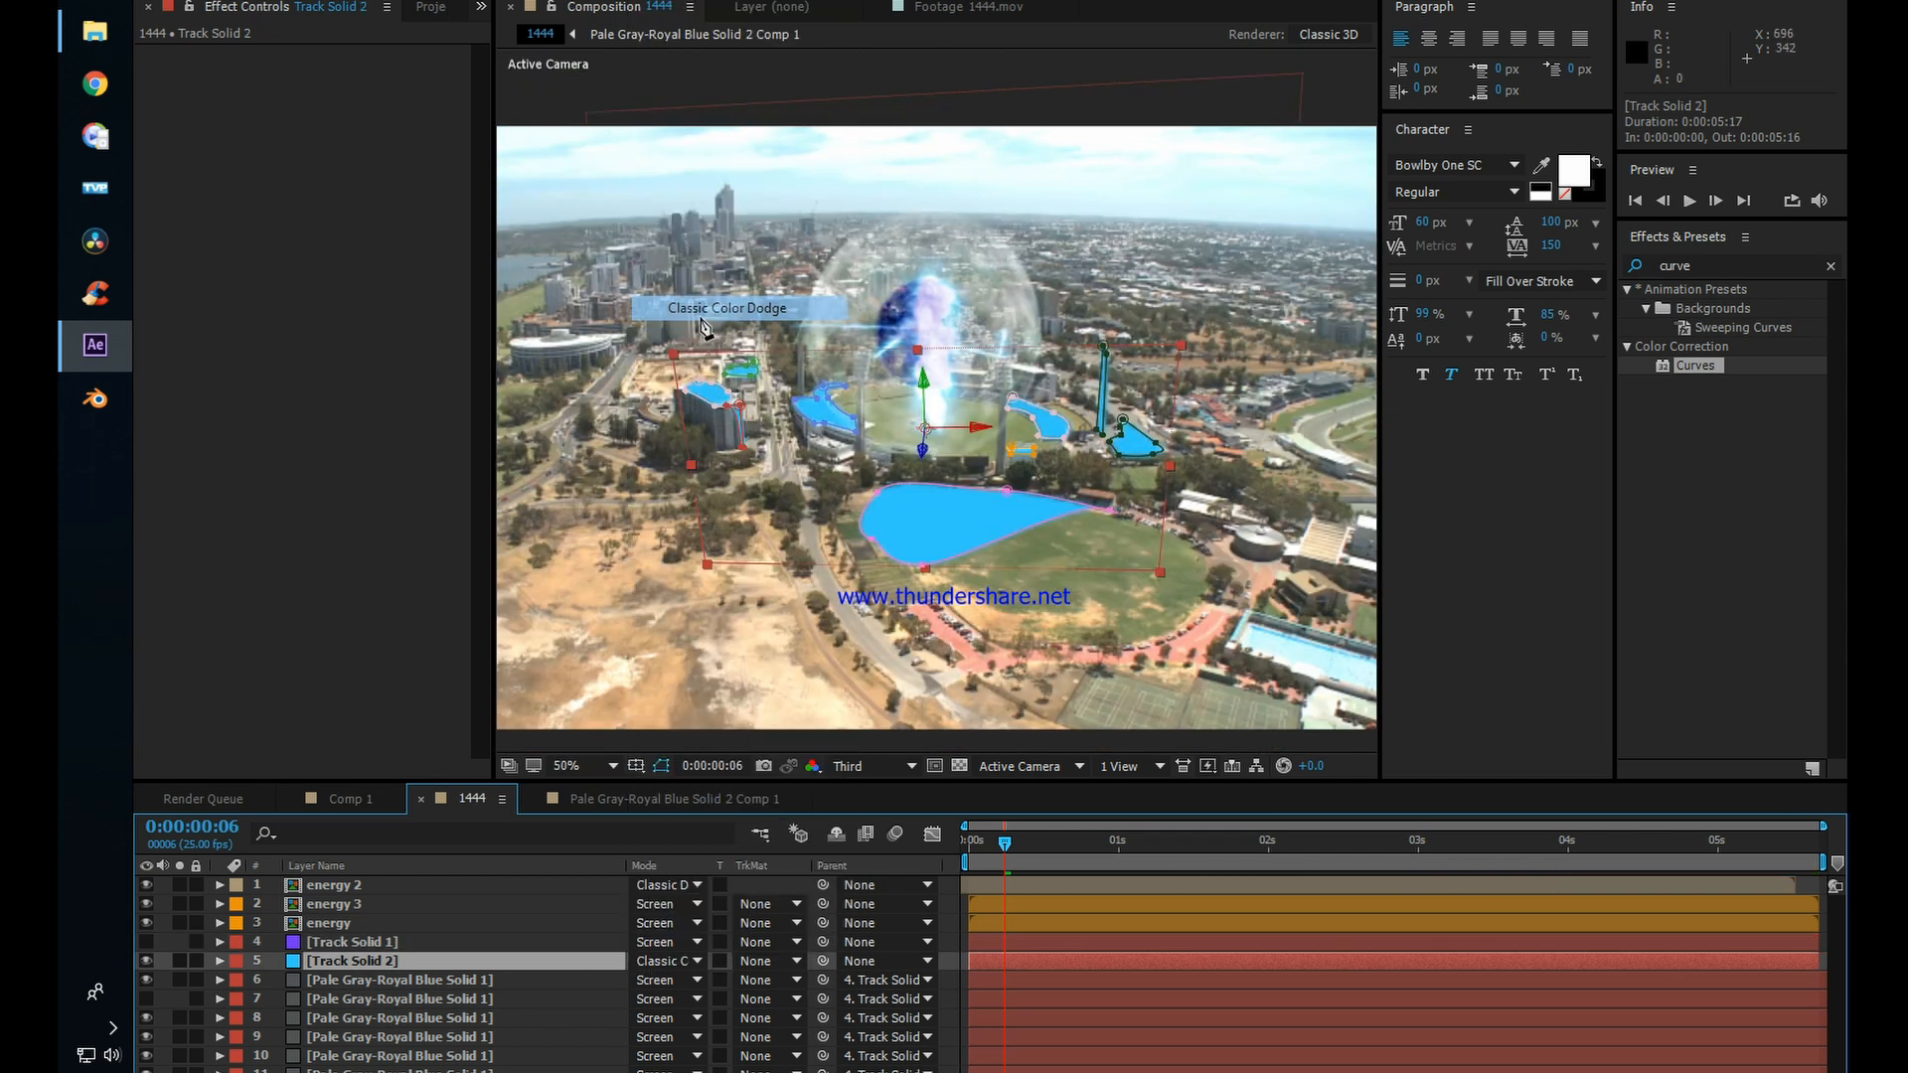
pyautogui.click(661, 961)
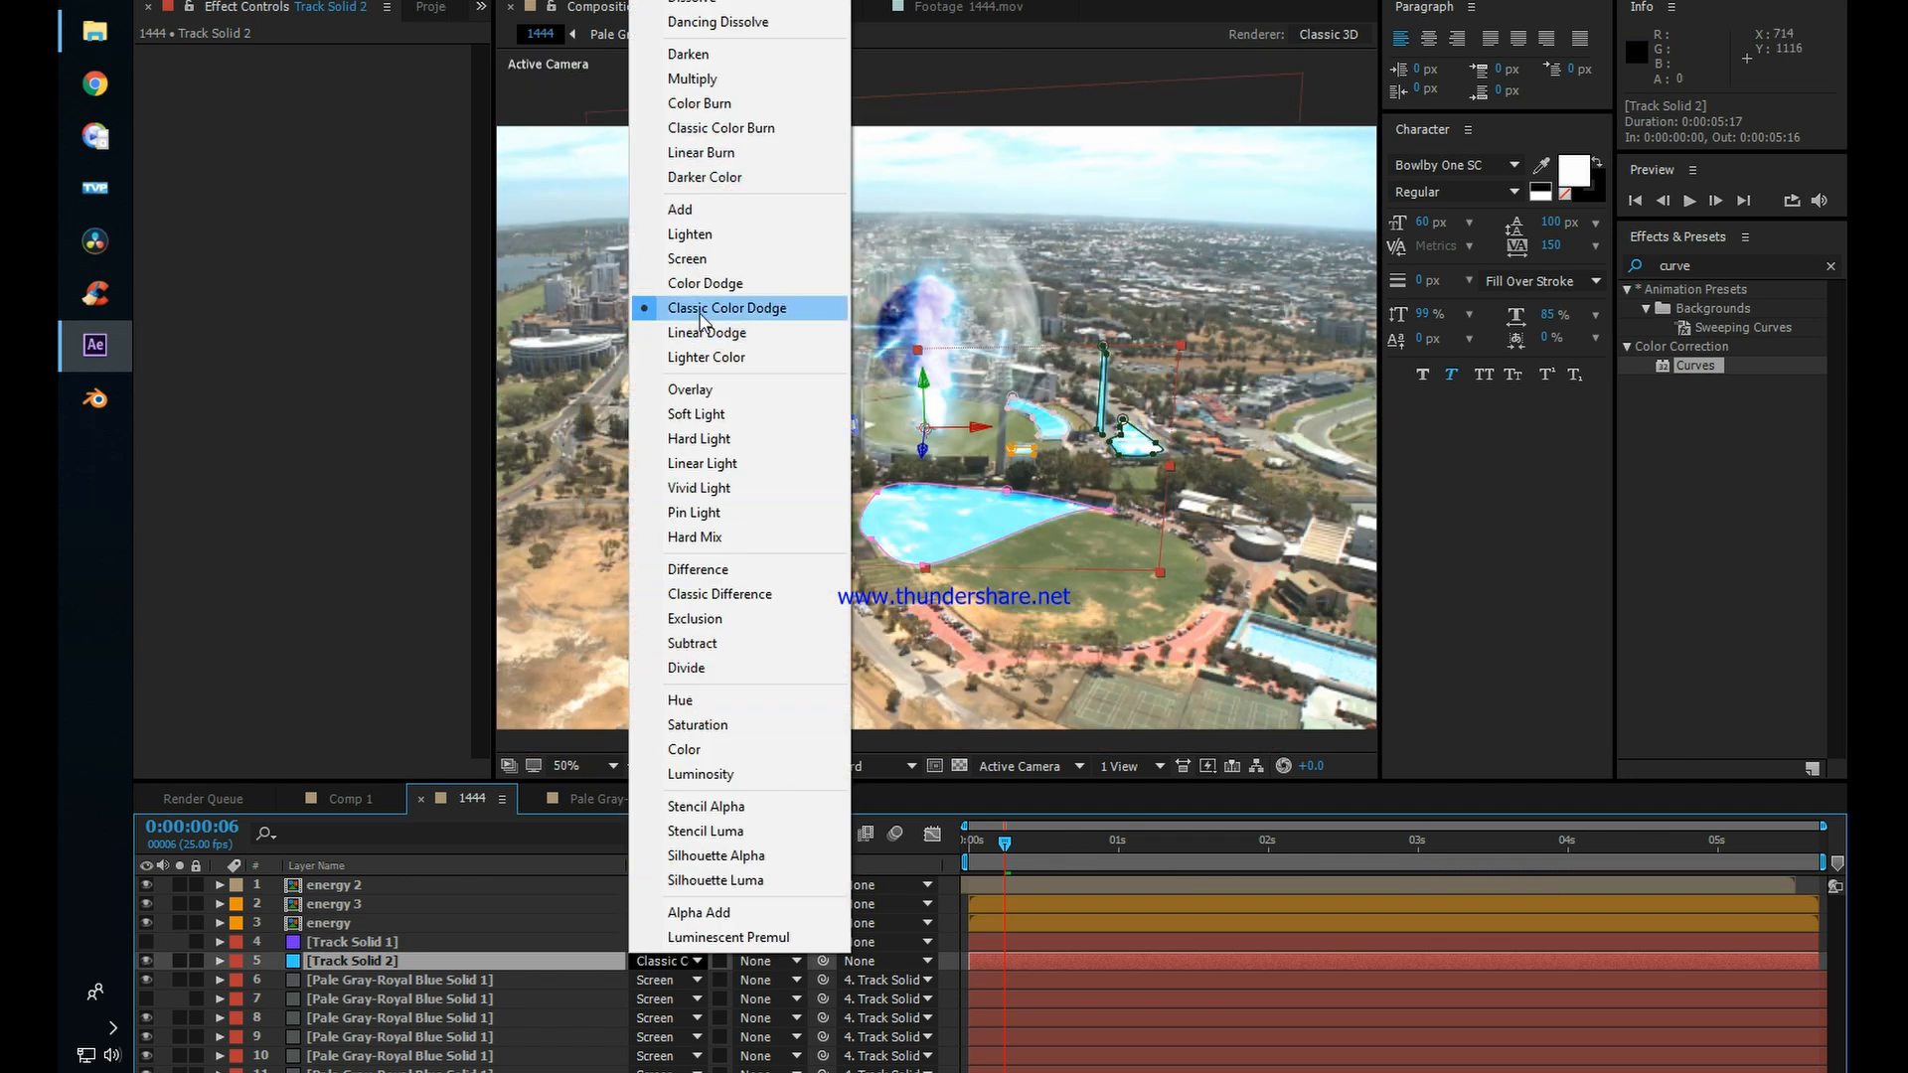
pyautogui.click(693, 260)
# Step: Set Track Solid 2's blending mode to Add
pyautogui.click(664, 960)
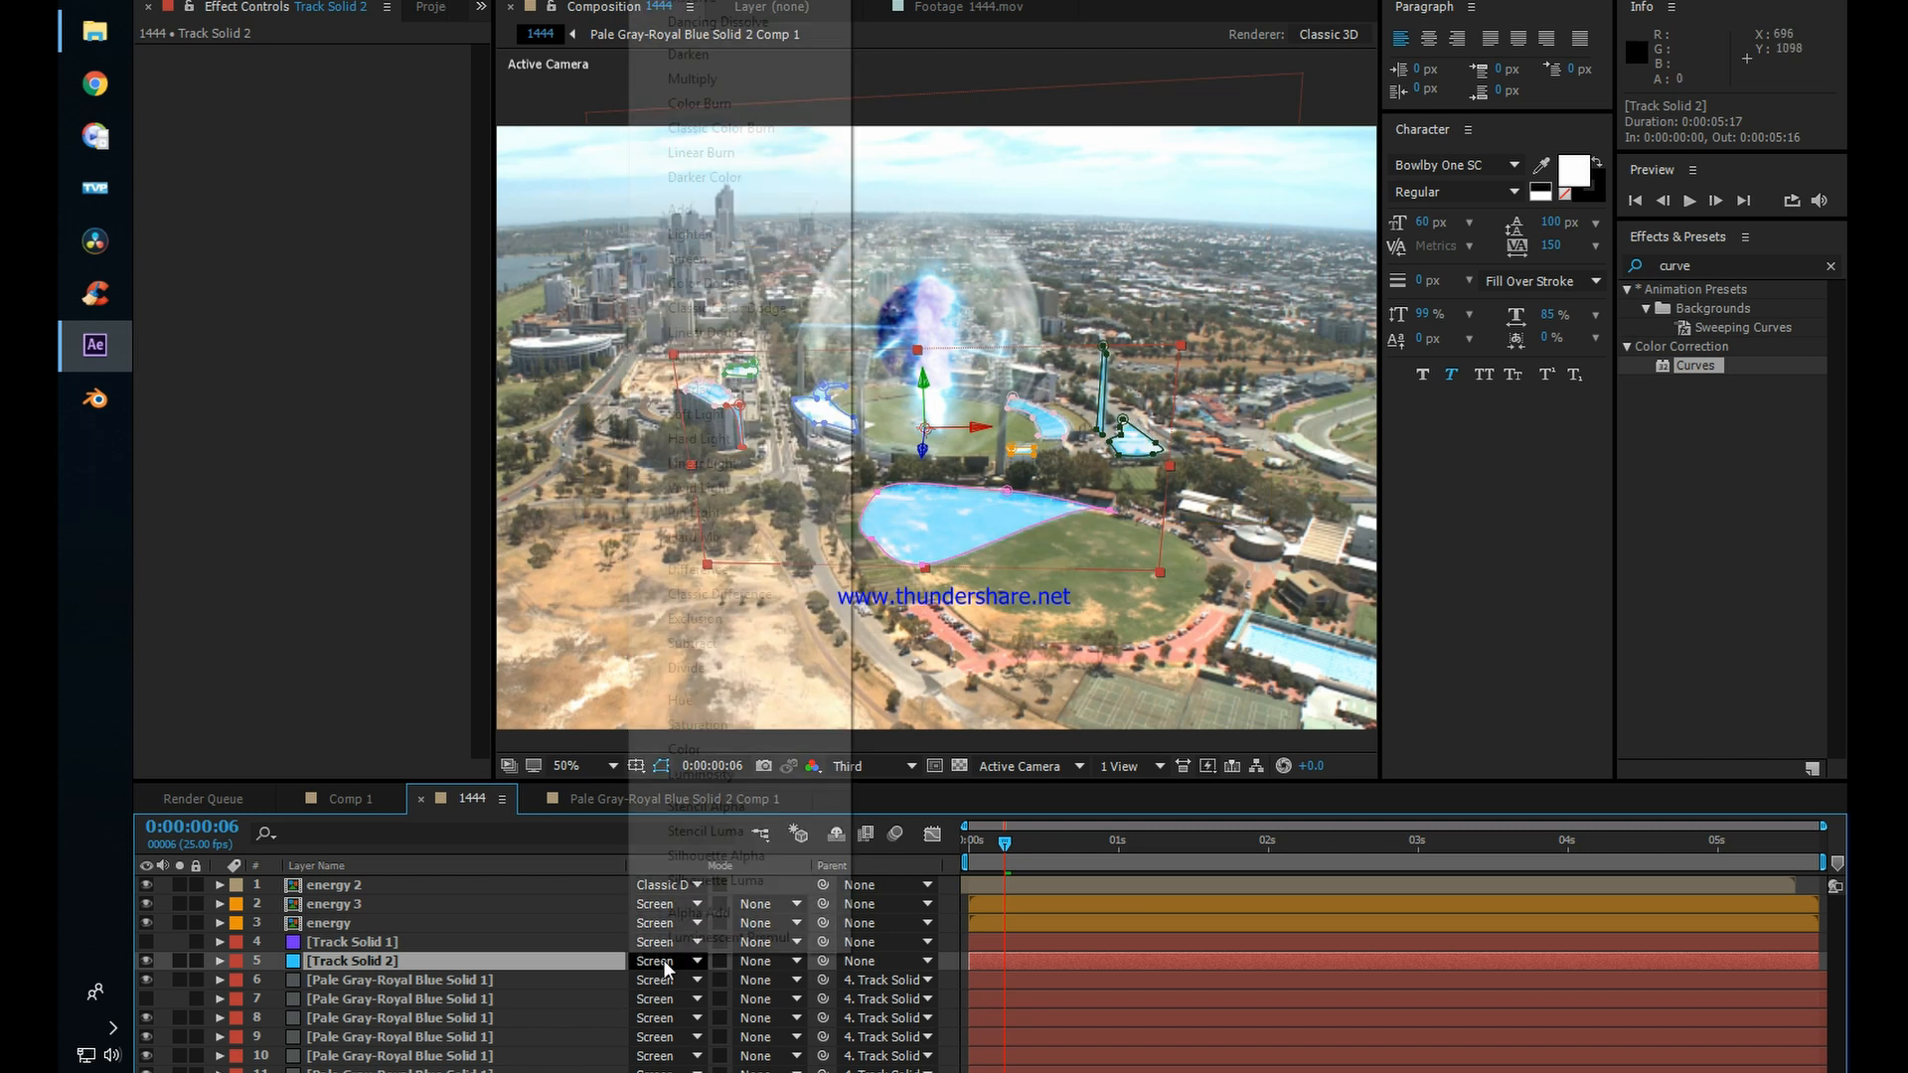
pyautogui.click(679, 210)
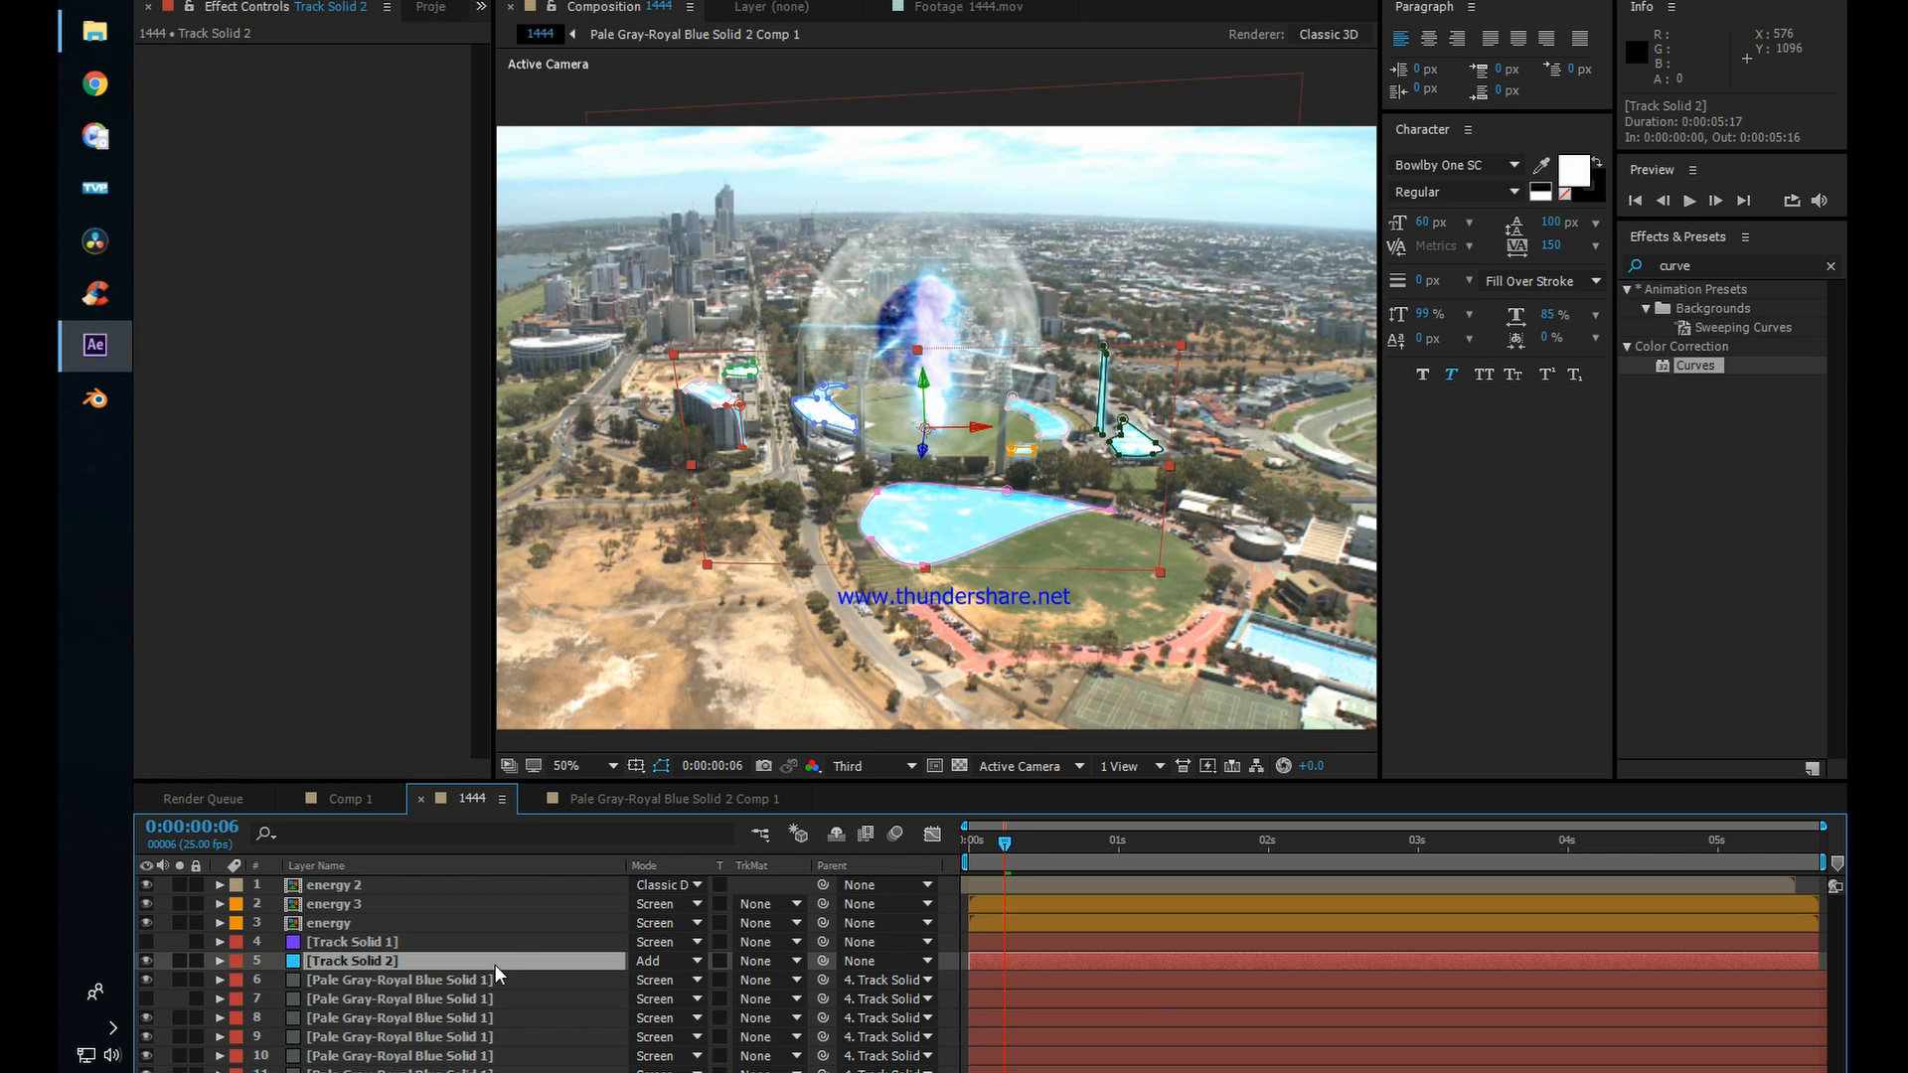
# Step: Lower Track Solid 2's opacity to 9%
pyautogui.press('t')
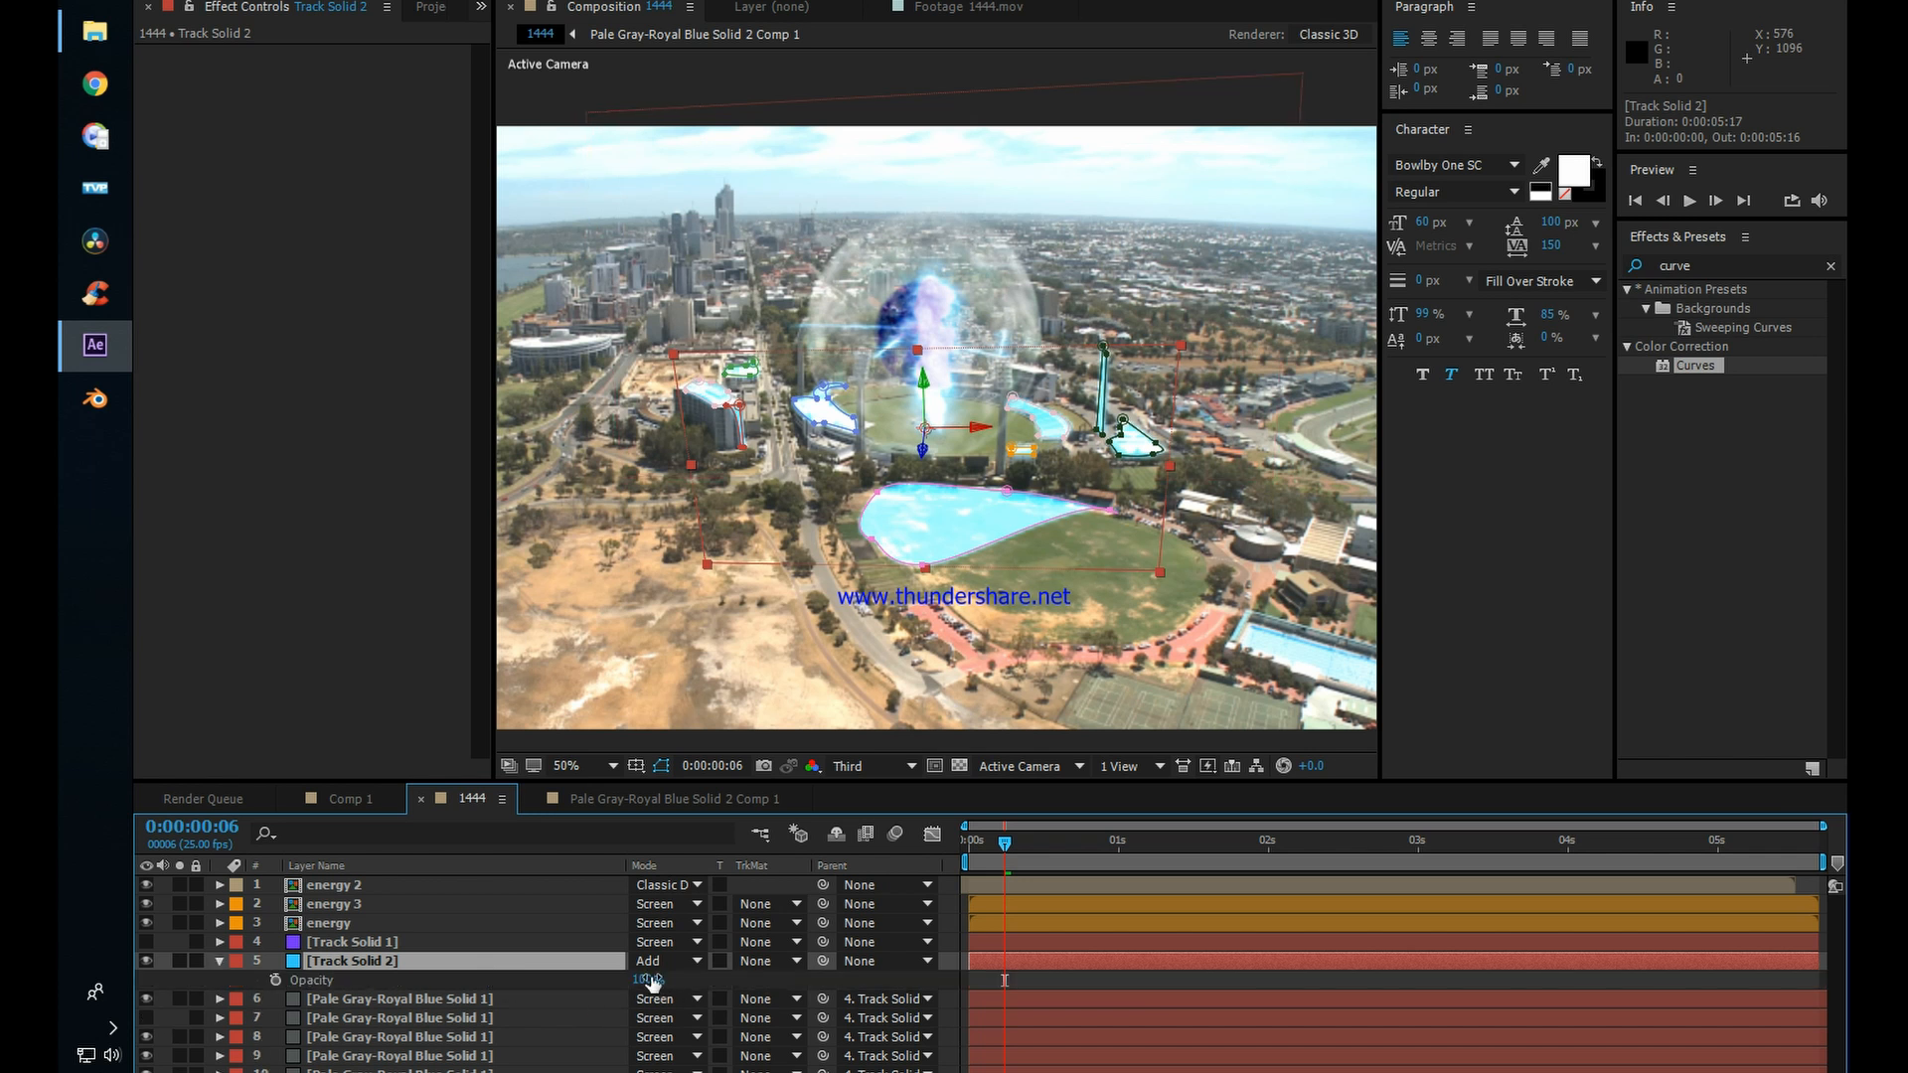
pyautogui.moveTo(652, 981); pyautogui.dragTo(547, 979)
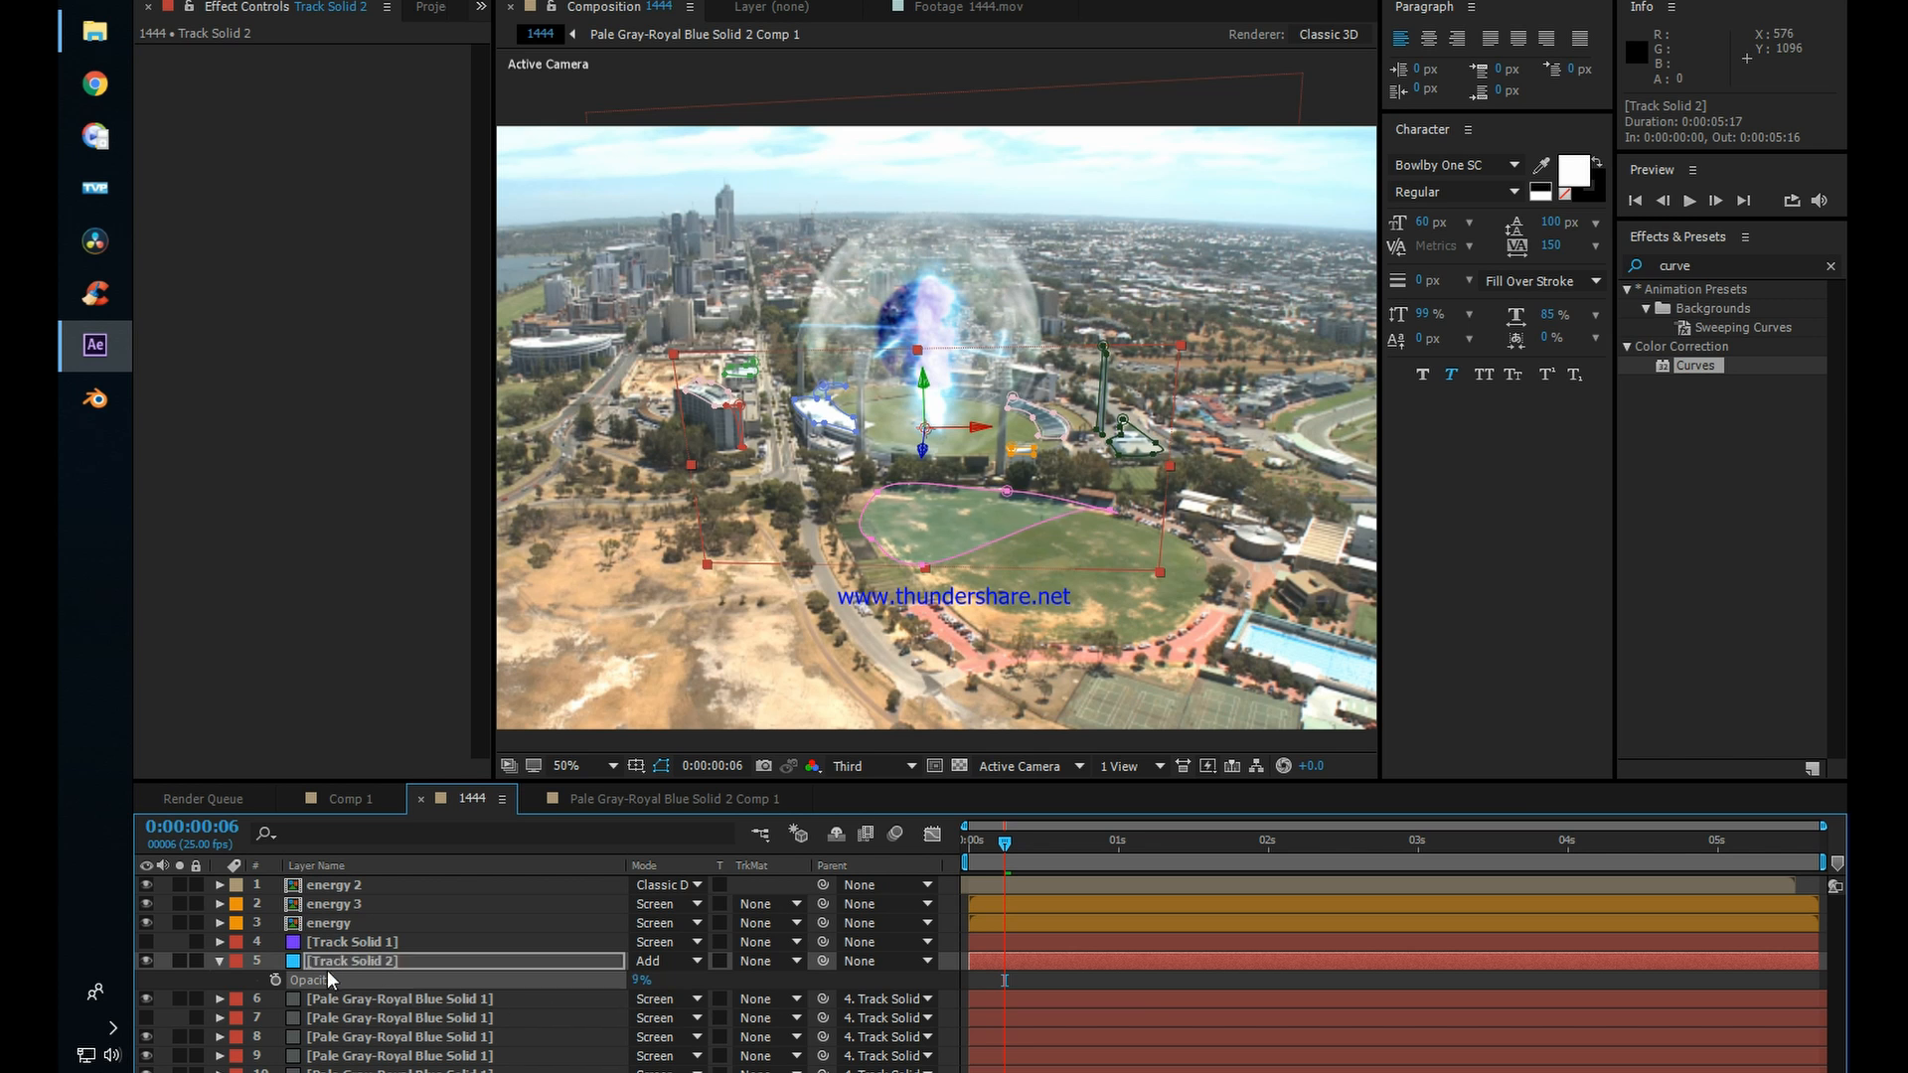
# Step: Feather all nine masks on Track Solid 2 by 21 pixels
pyautogui.press('f')
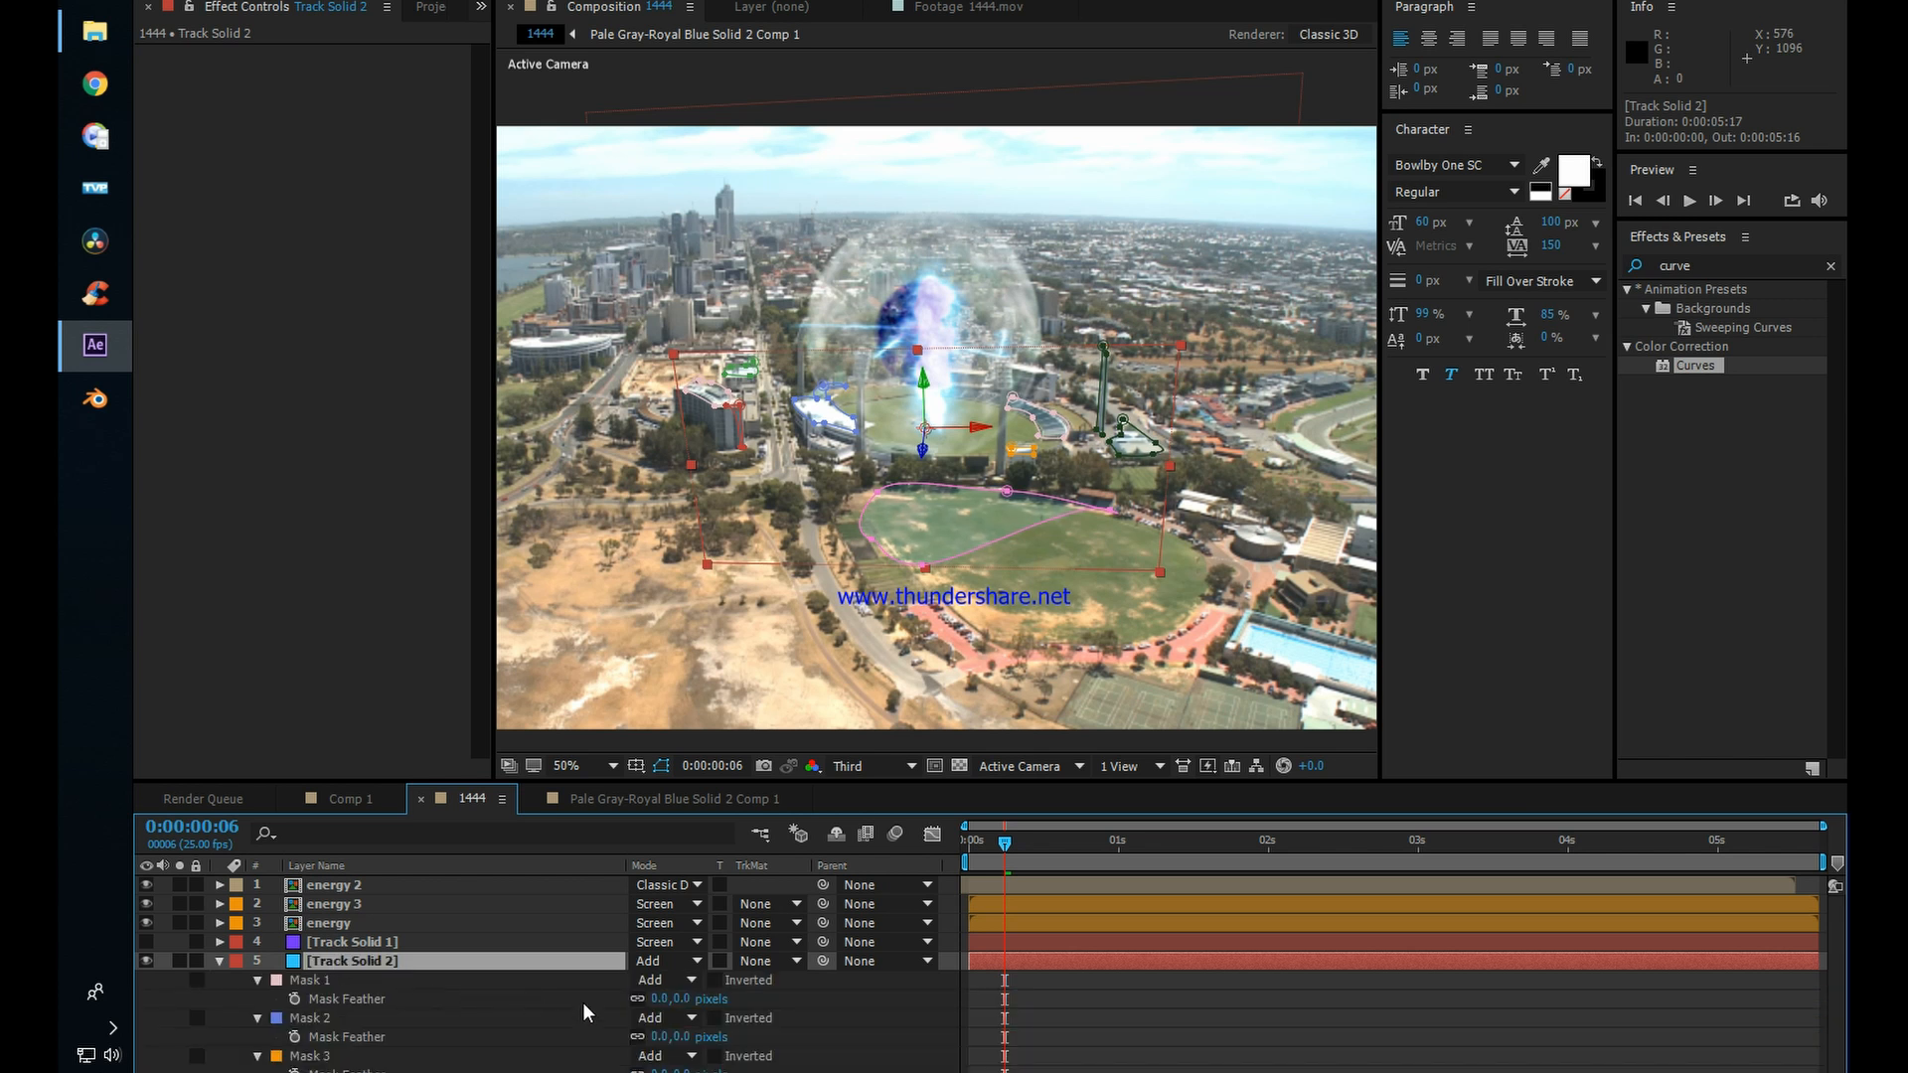
pyautogui.click(324, 976)
pyautogui.scroll(-2, 426, 1011)
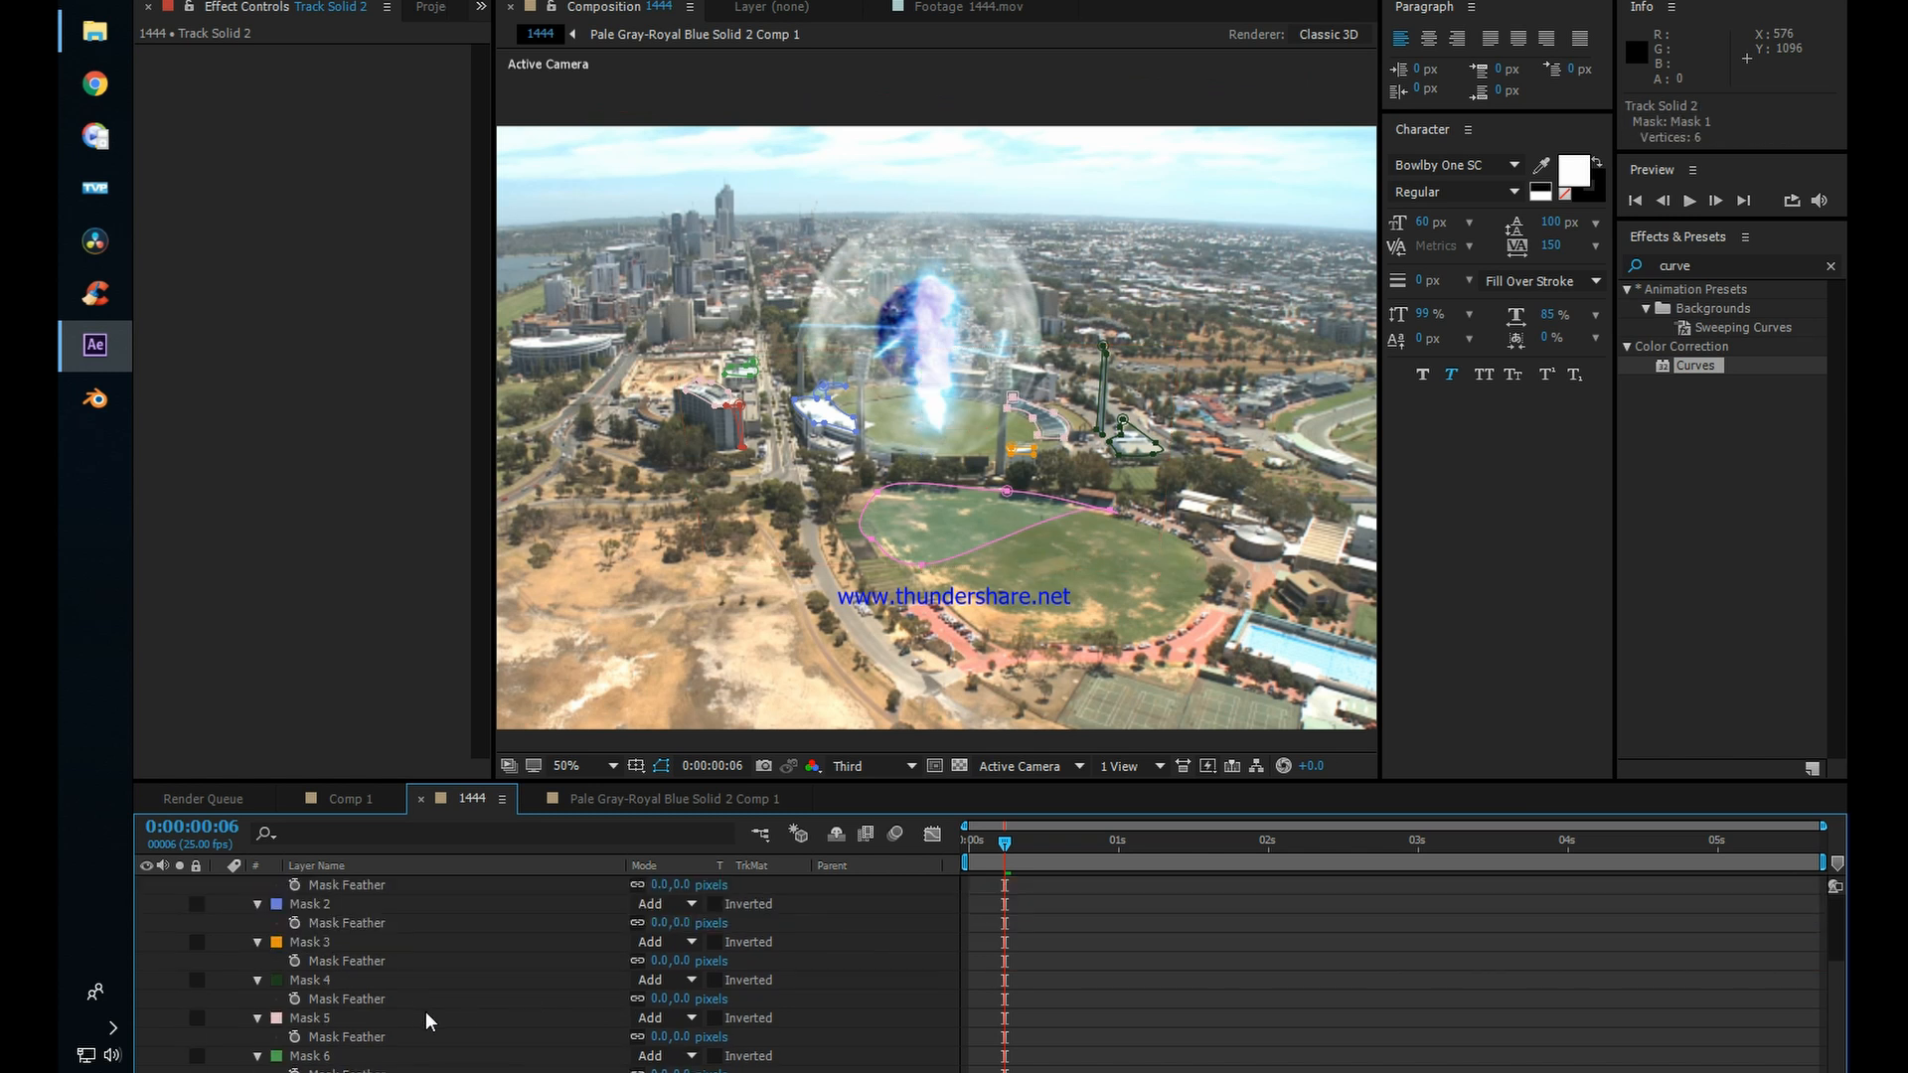
pyautogui.scroll(-1, 426, 1011)
pyautogui.hotkey('ctrl', 'a')
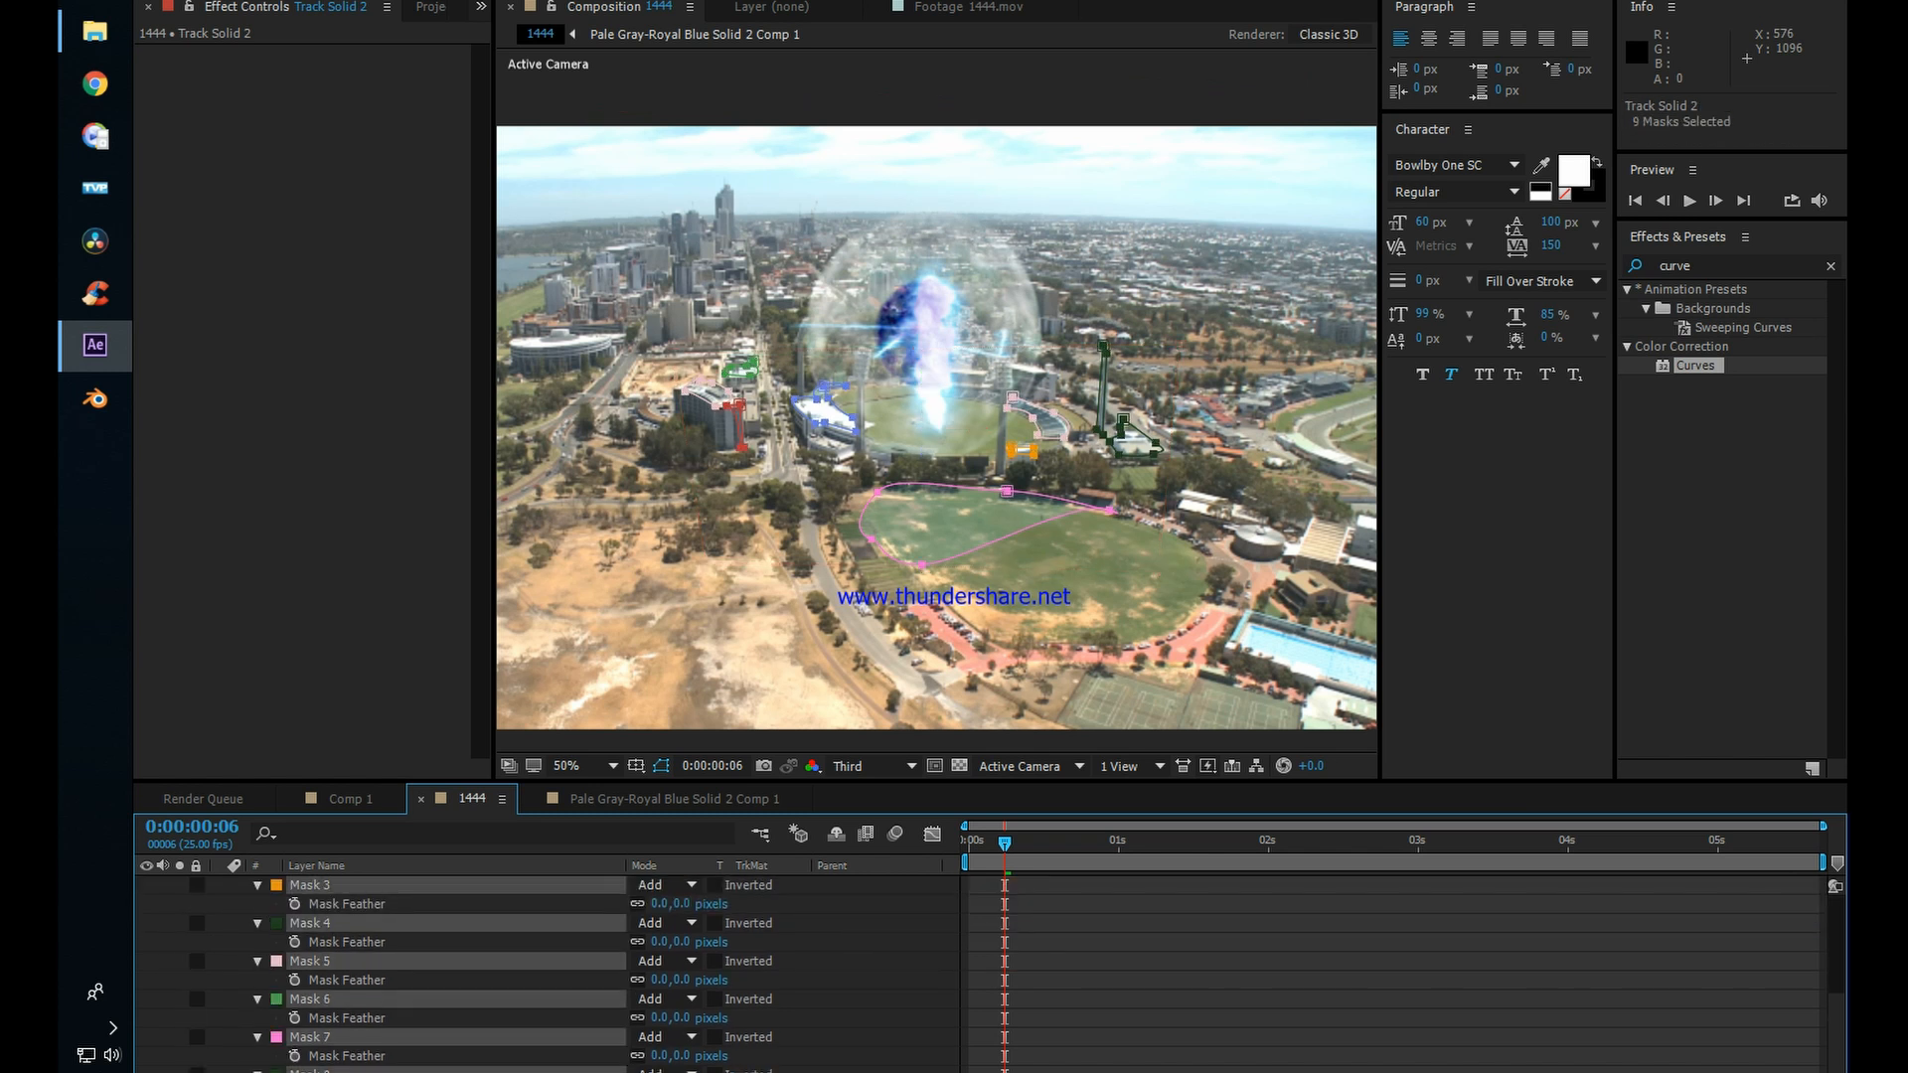
pyautogui.moveTo(660, 1018); pyautogui.dragTo(672, 1019)
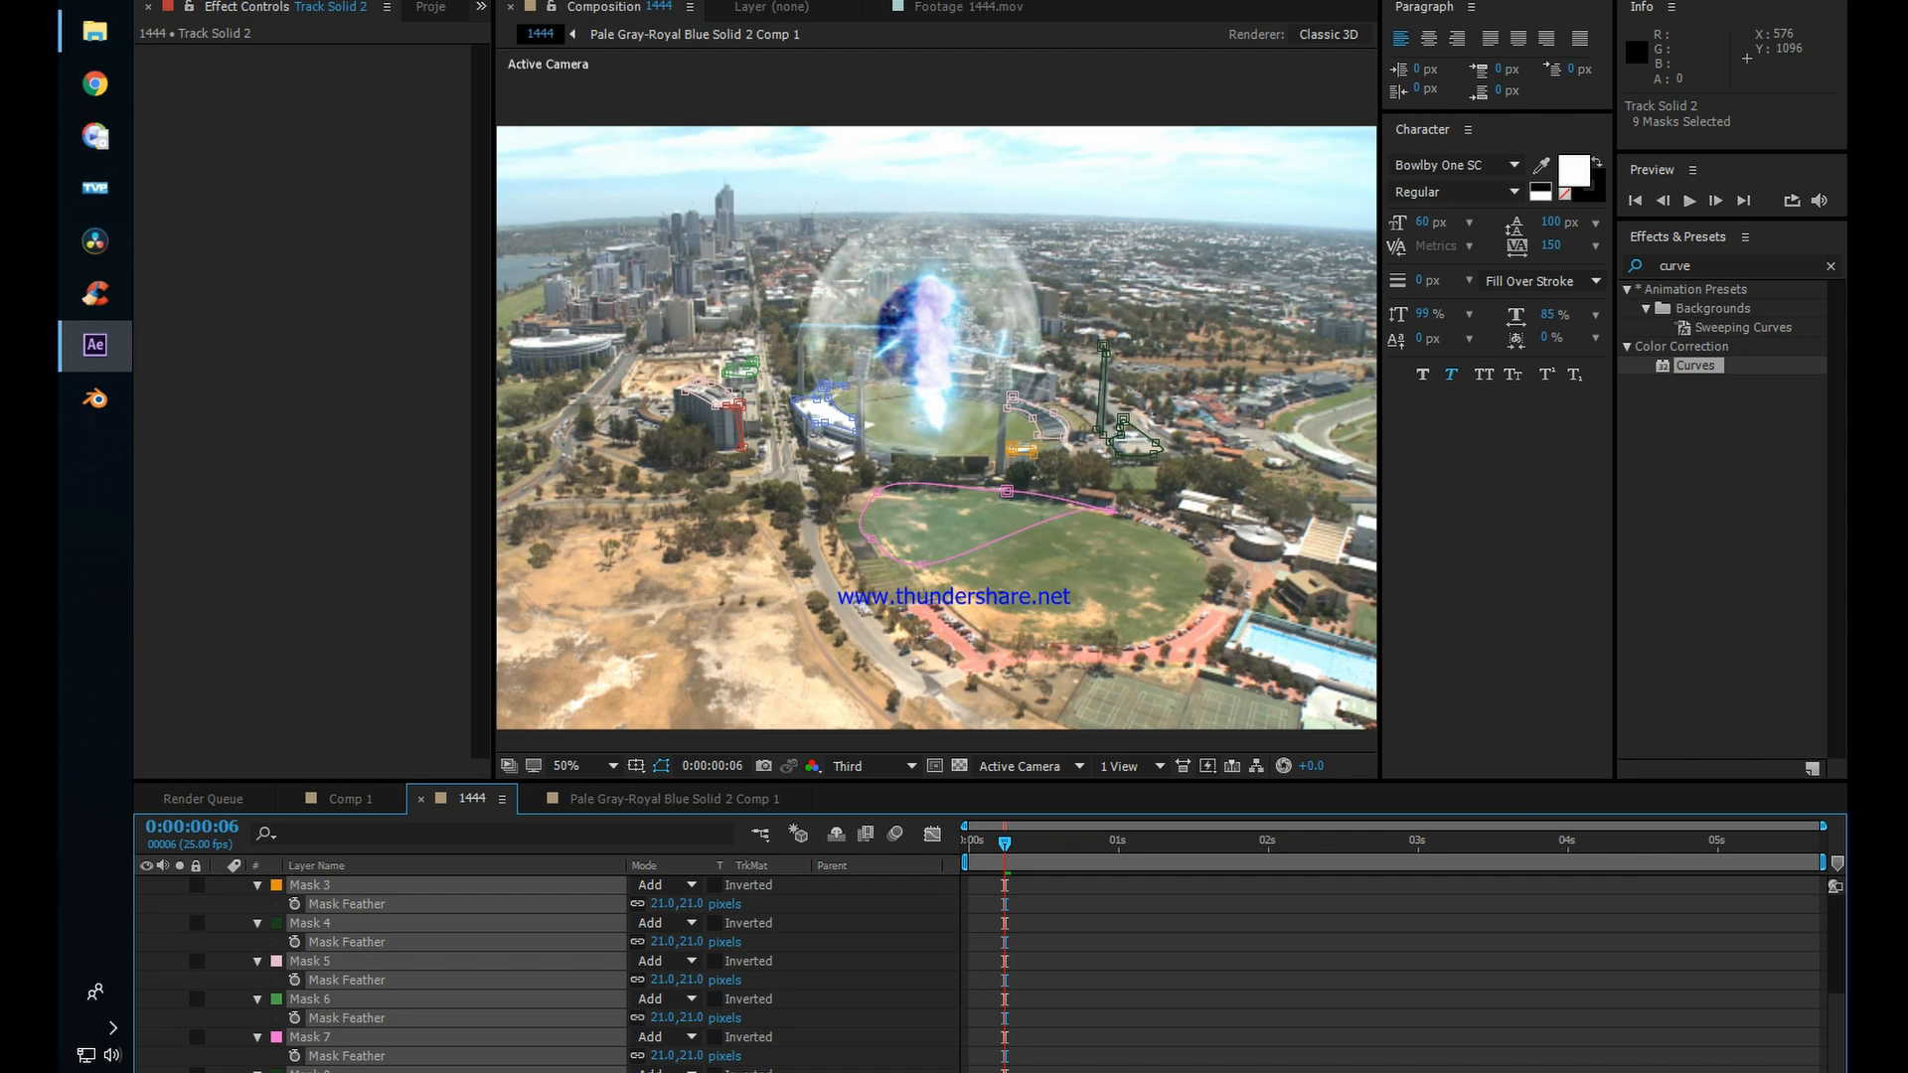
pyautogui.scroll(3, 534, 964)
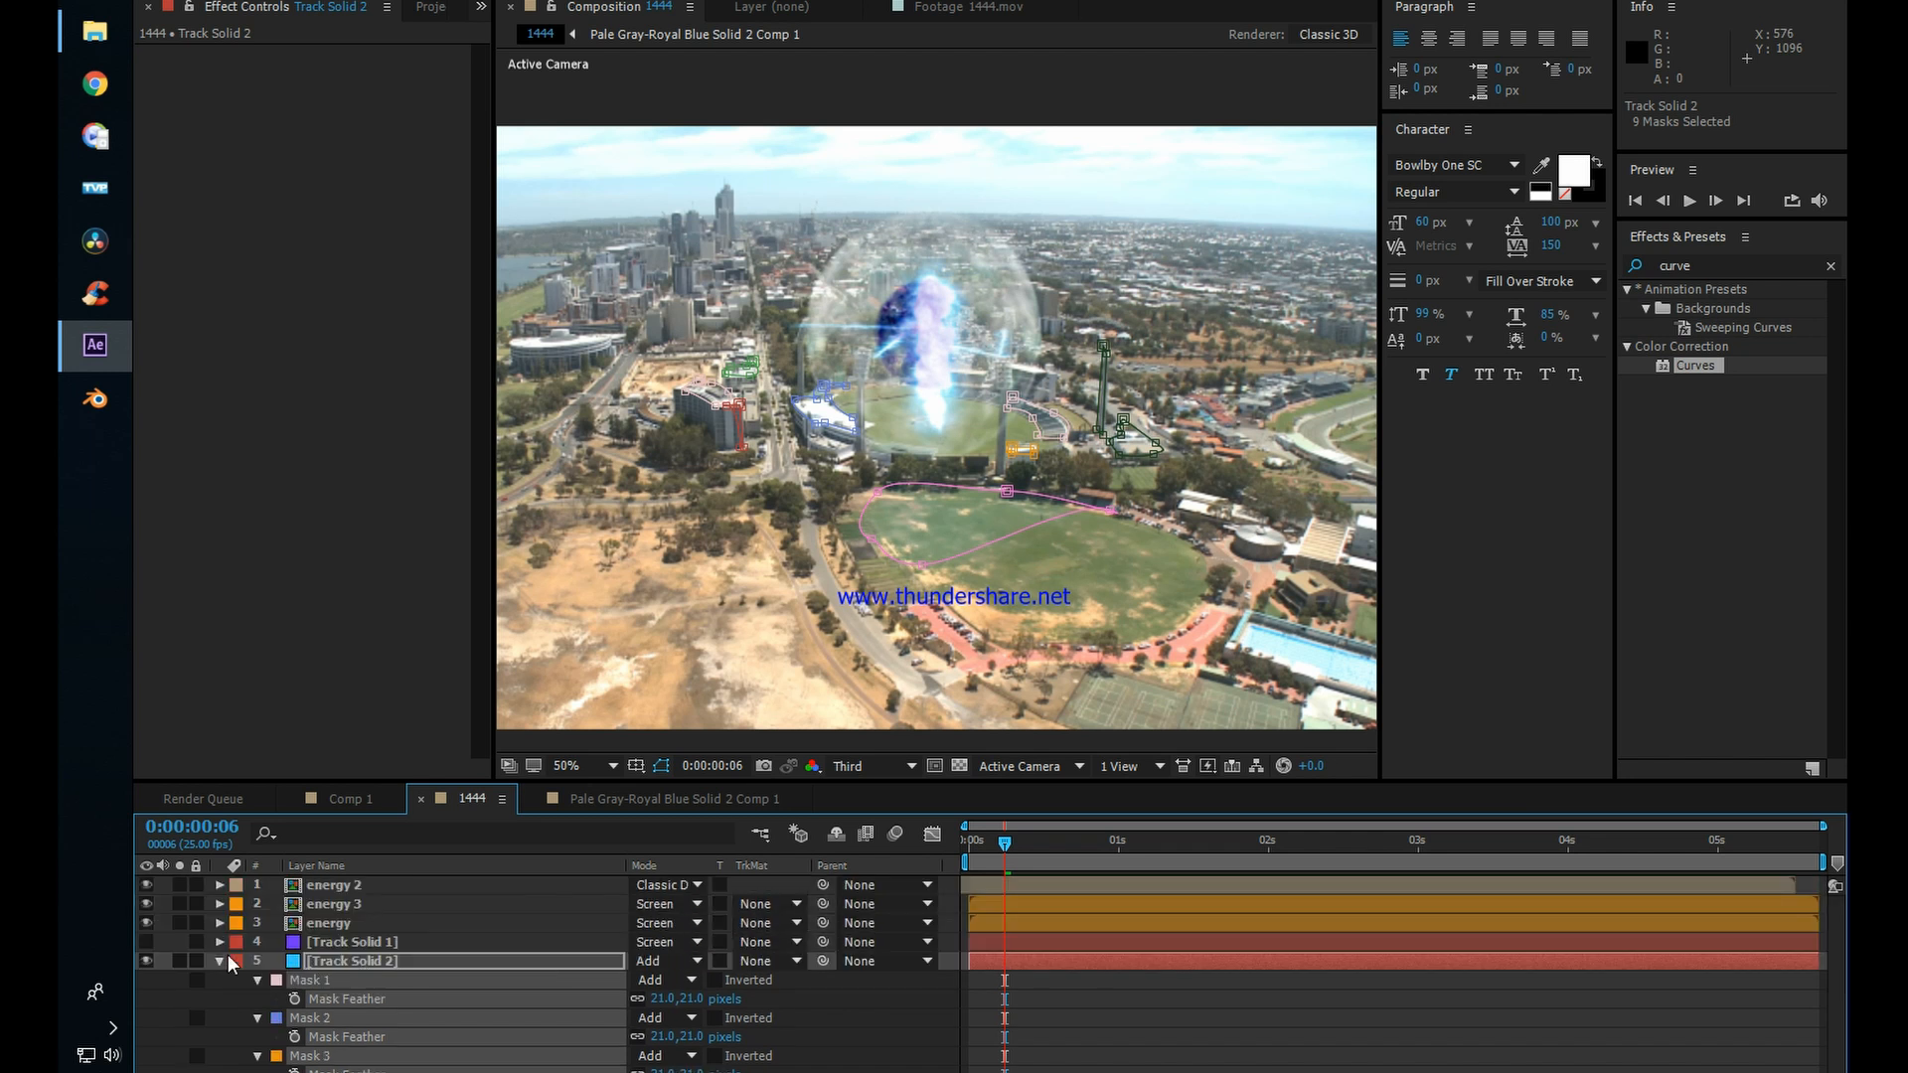
pyautogui.click(211, 958)
# Step: Raise Track Solid 2's opacity to 28%, check it at 0:00:02:10 and increase it to 41%
pyautogui.click(308, 962)
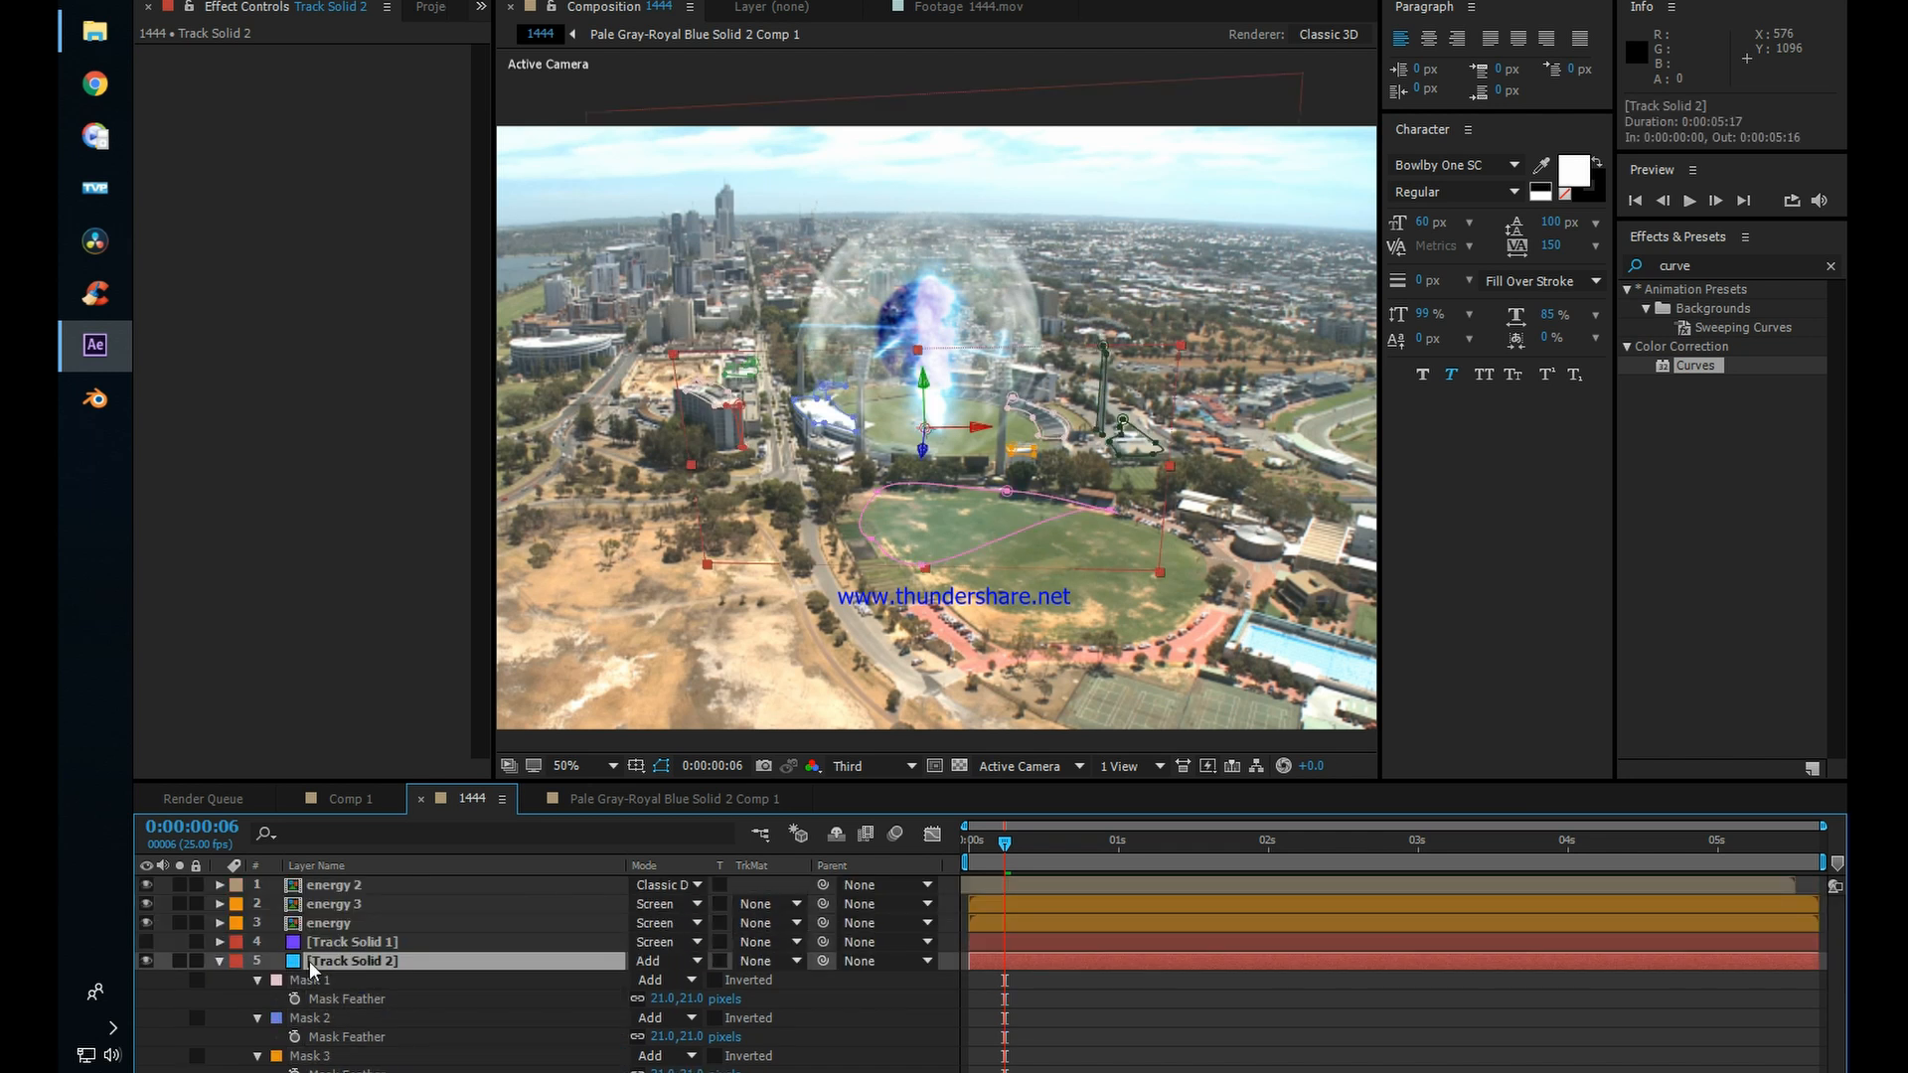
pyautogui.press('t')
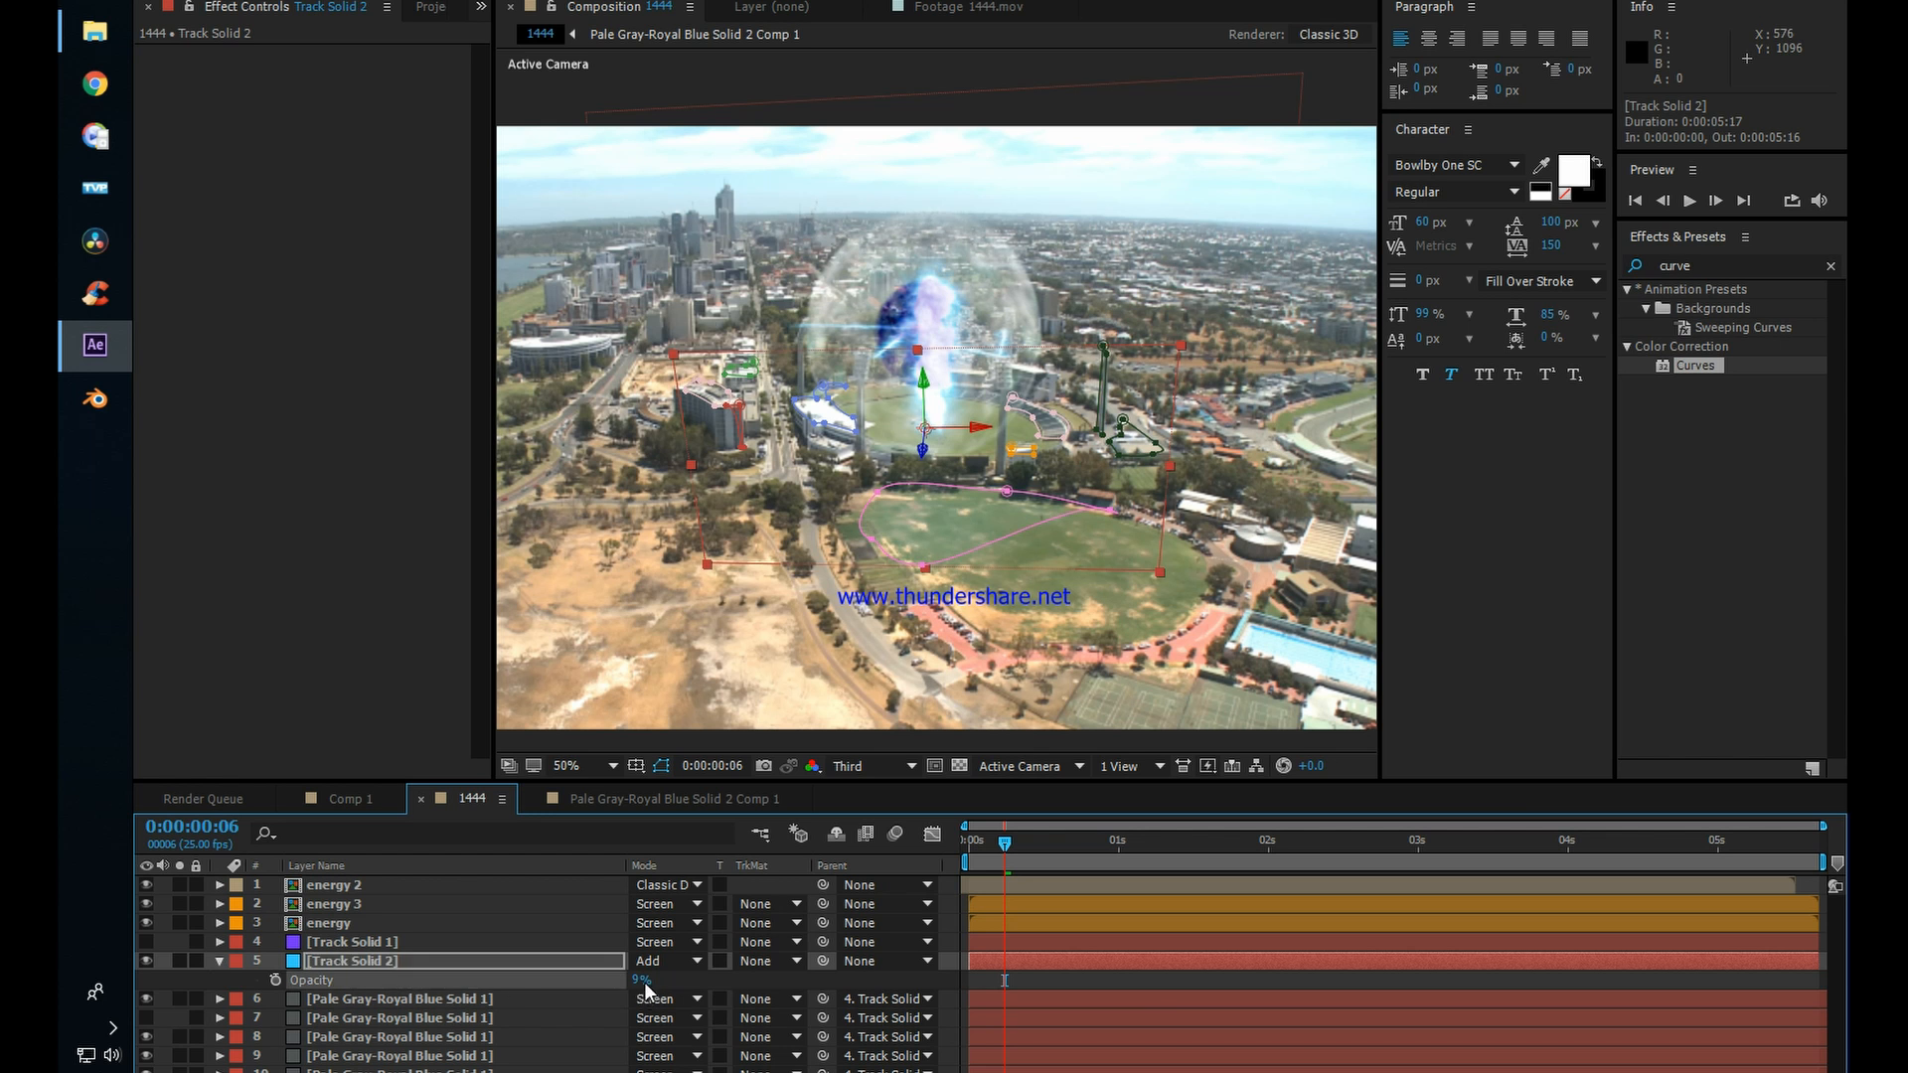
pyautogui.moveTo(643, 979); pyautogui.dragTo(656, 979)
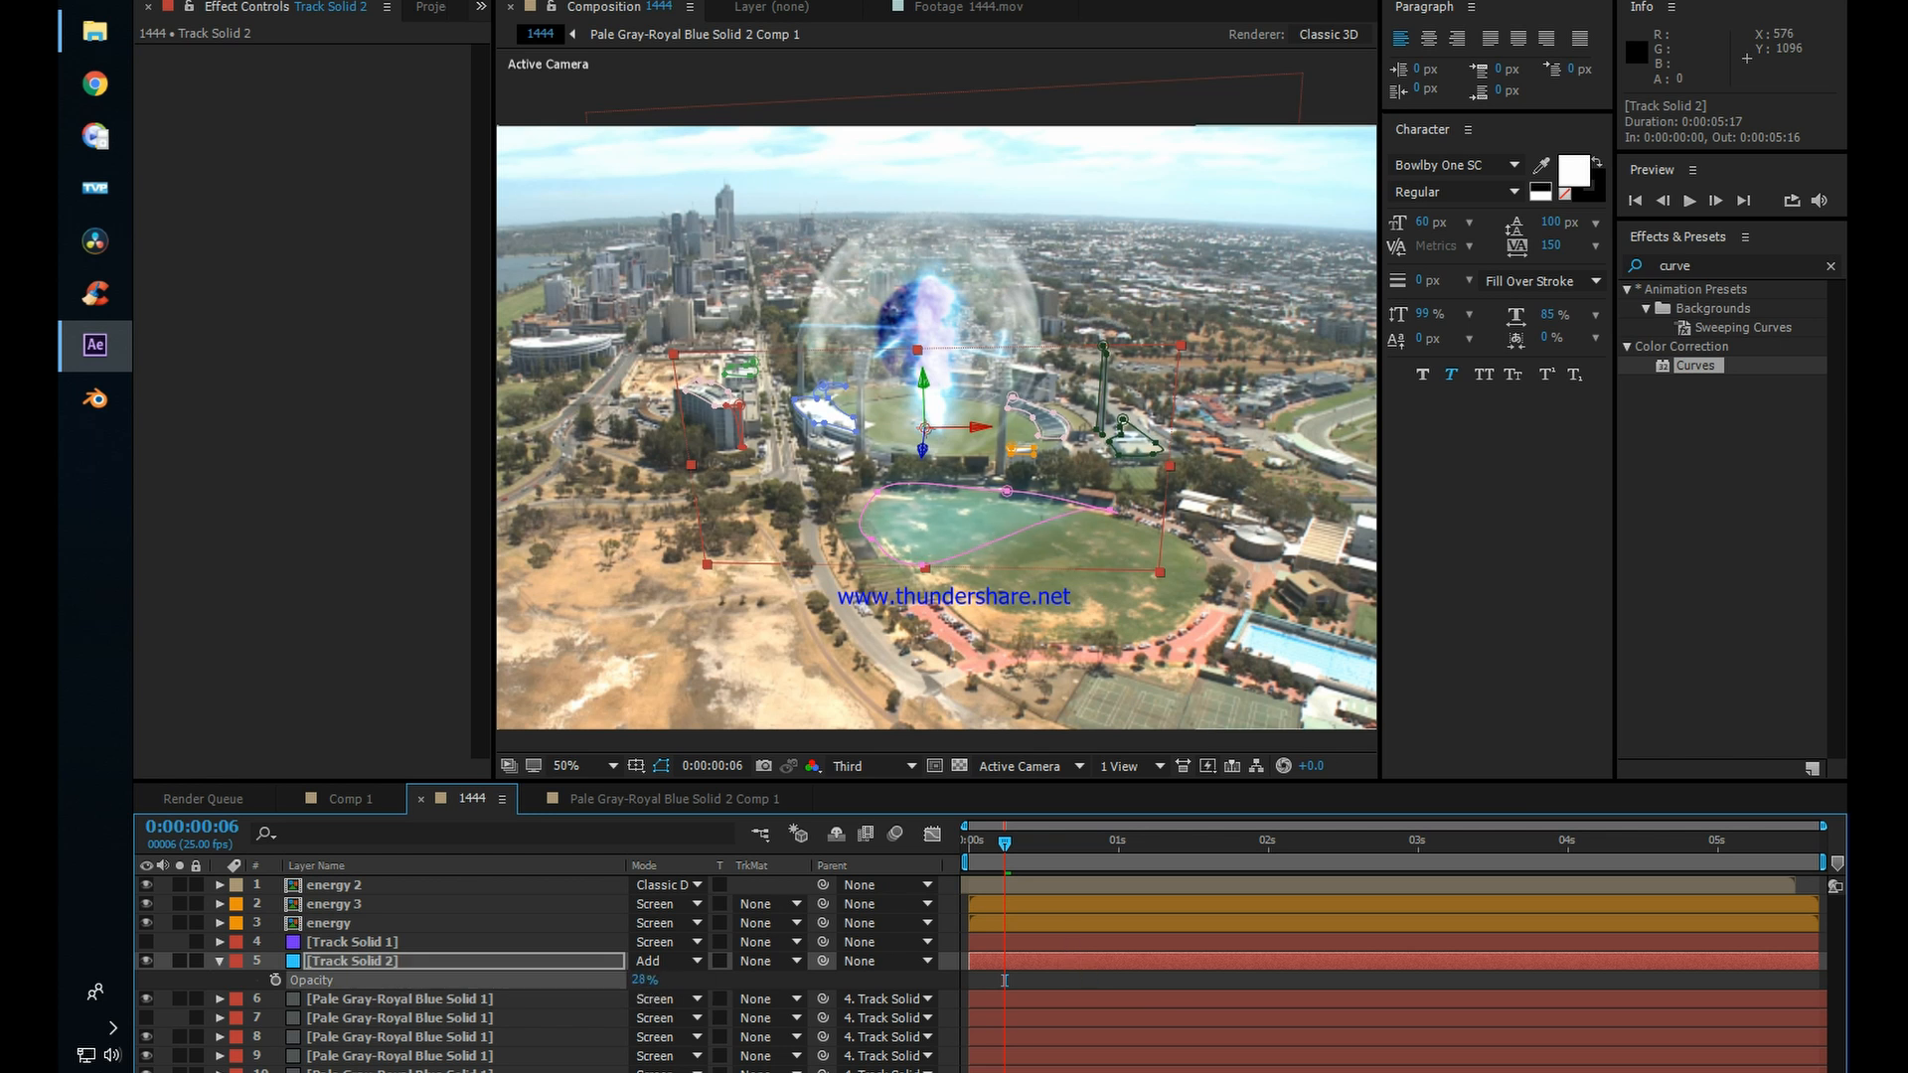
pyautogui.click(1053, 982)
pyautogui.moveTo(995, 841); pyautogui.dragTo(1328, 875)
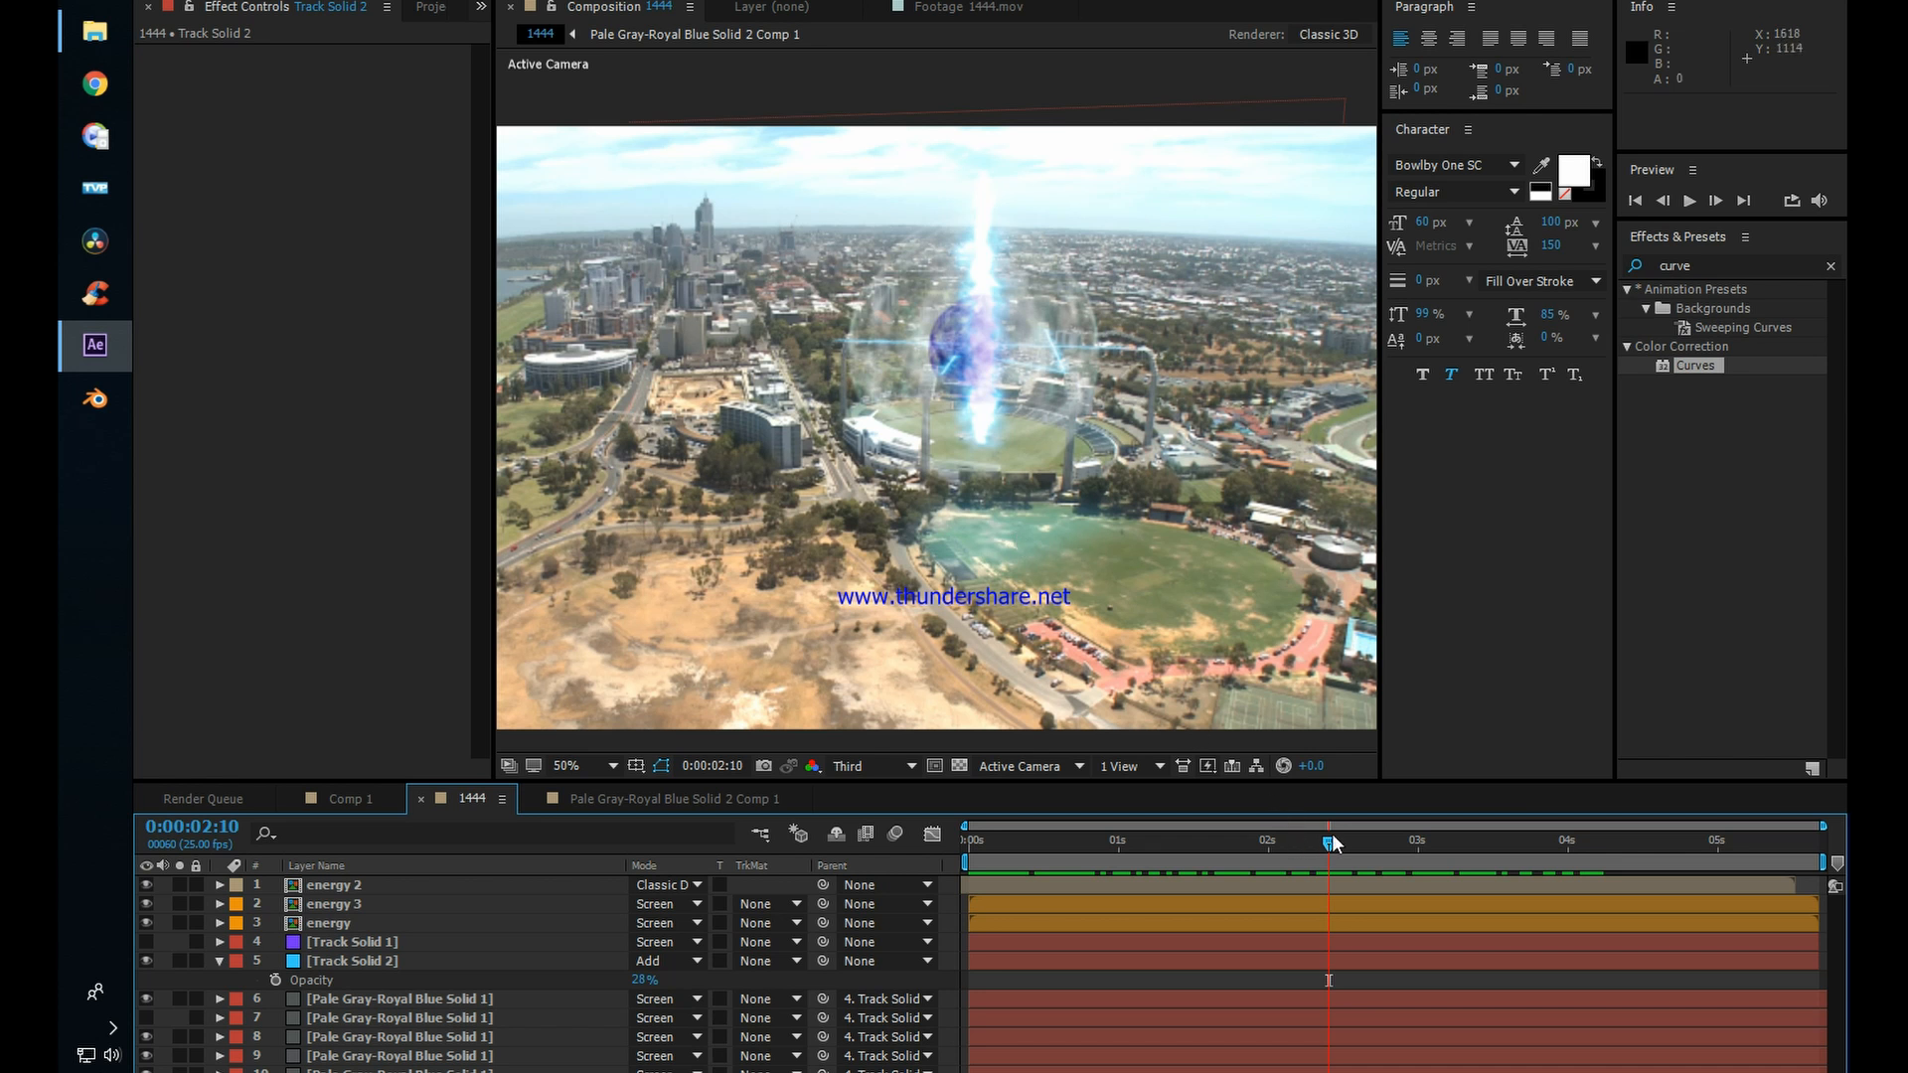
pyautogui.moveTo(636, 981); pyautogui.dragTo(656, 994)
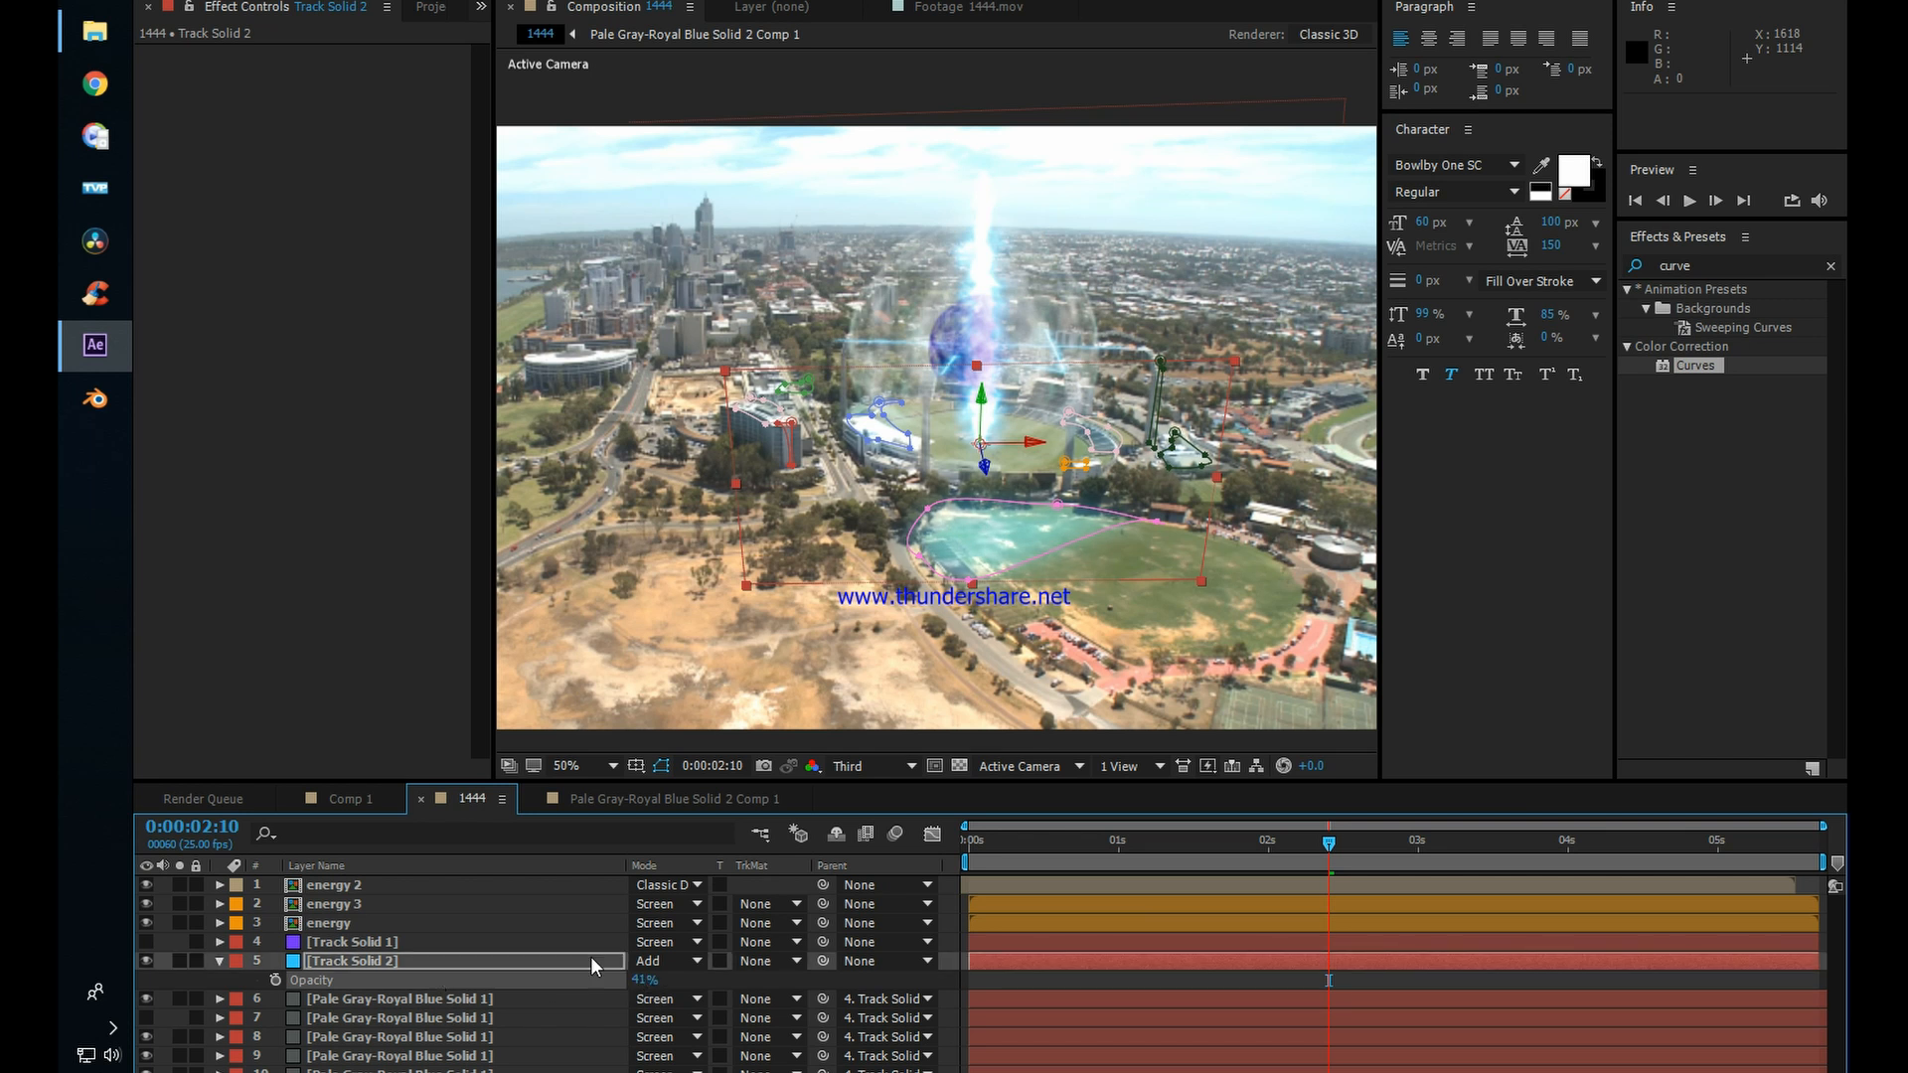
# Step: Keyframe Track Solid 2's opacity from 1% at 0:00:00:00 up to 41% at 0:00:00:04
pyautogui.moveTo(1361, 849); pyautogui.dragTo(965, 845)
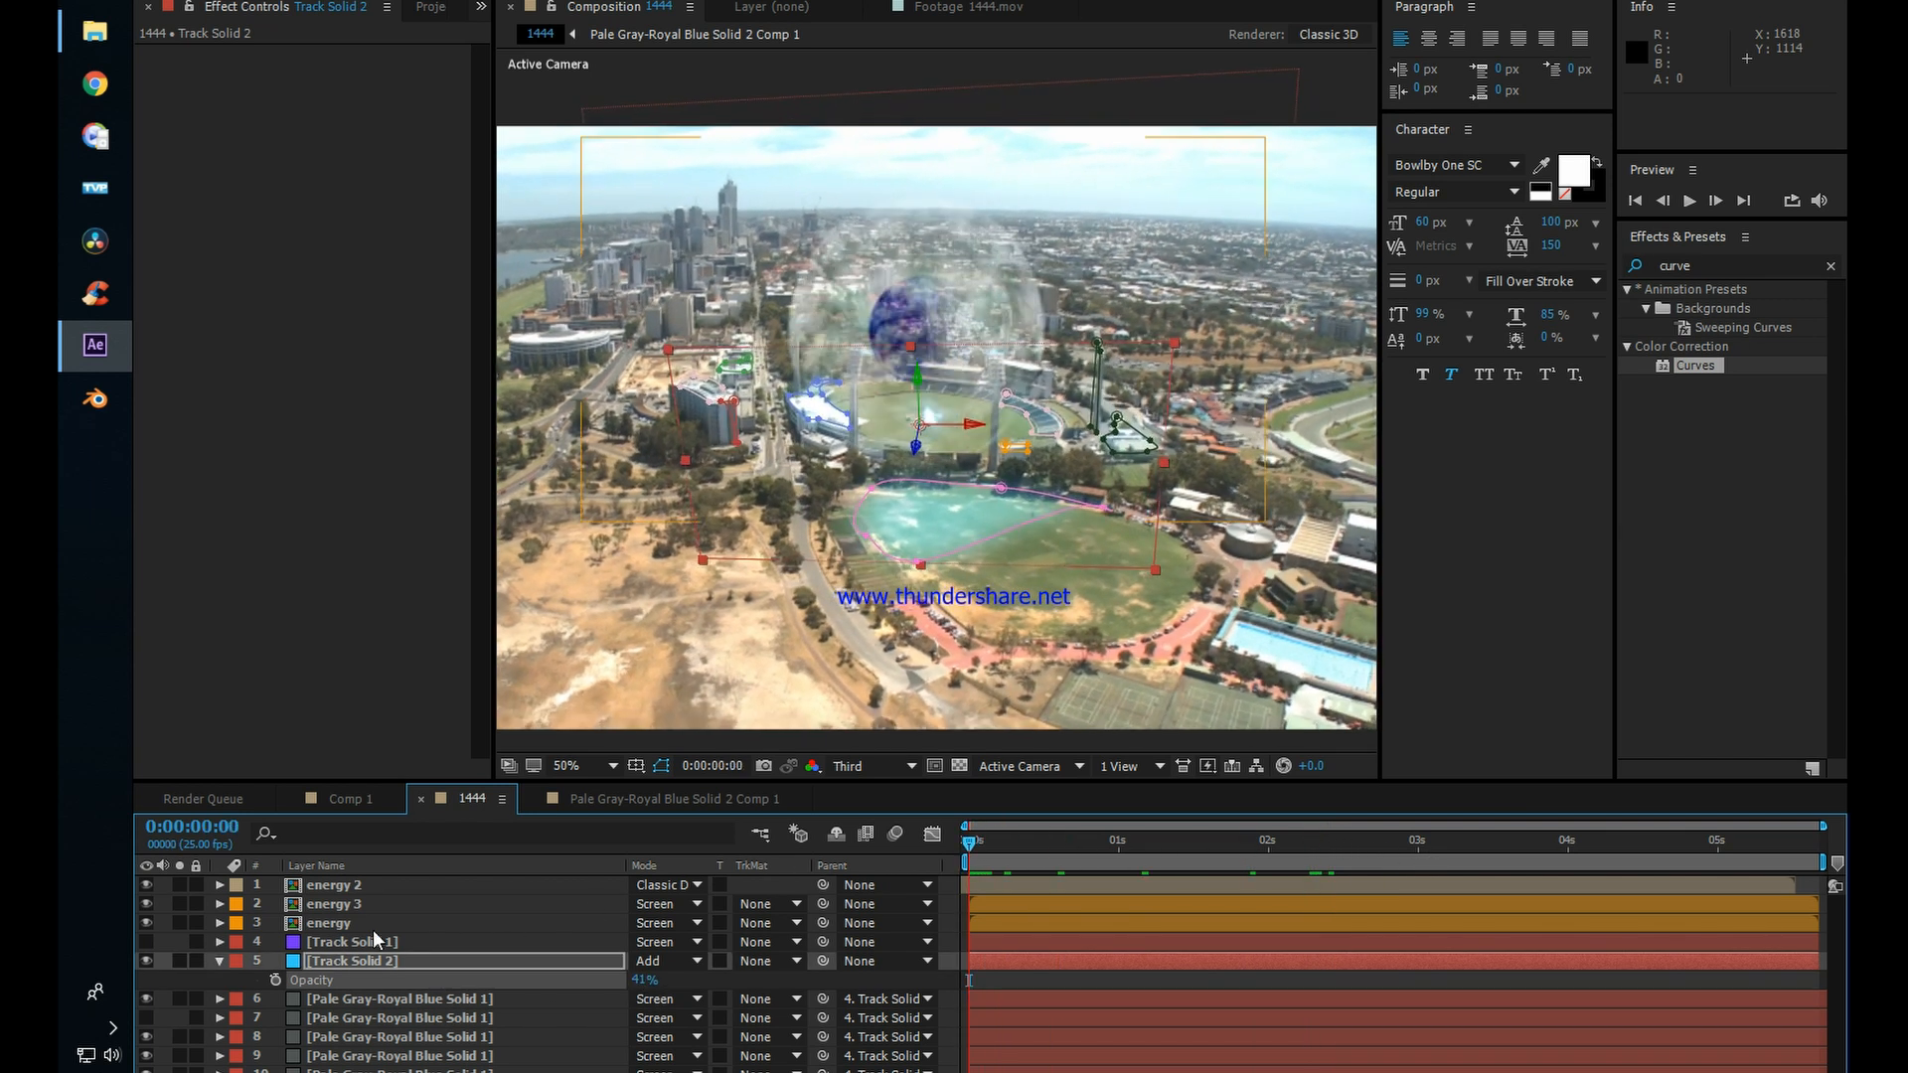
pyautogui.click(277, 981)
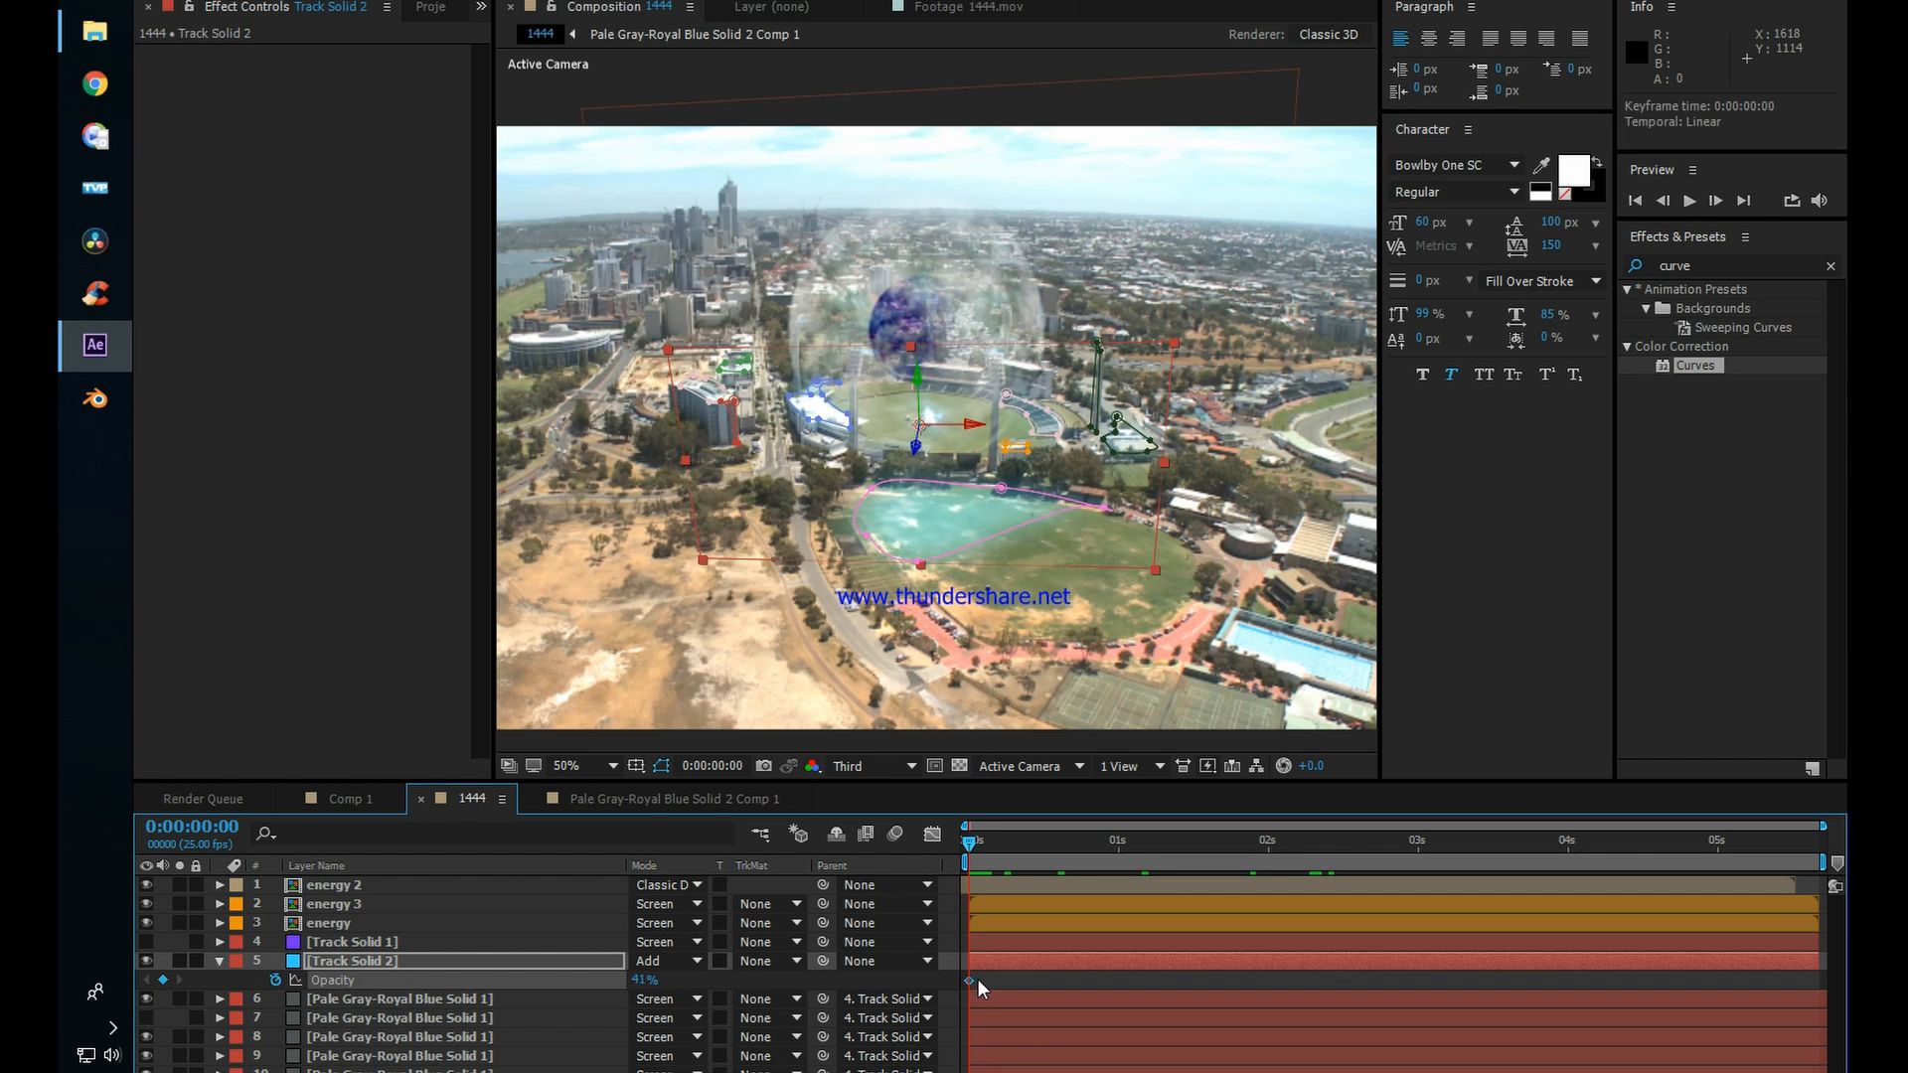
pyautogui.moveTo(641, 982); pyautogui.dragTo(484, 968)
# Step: Copy Track Solid 2's two opacity keyframes and paste them three more times, with the last pair starting at 0:00:00:20
pyautogui.moveTo(1000, 986); pyautogui.dragTo(945, 987)
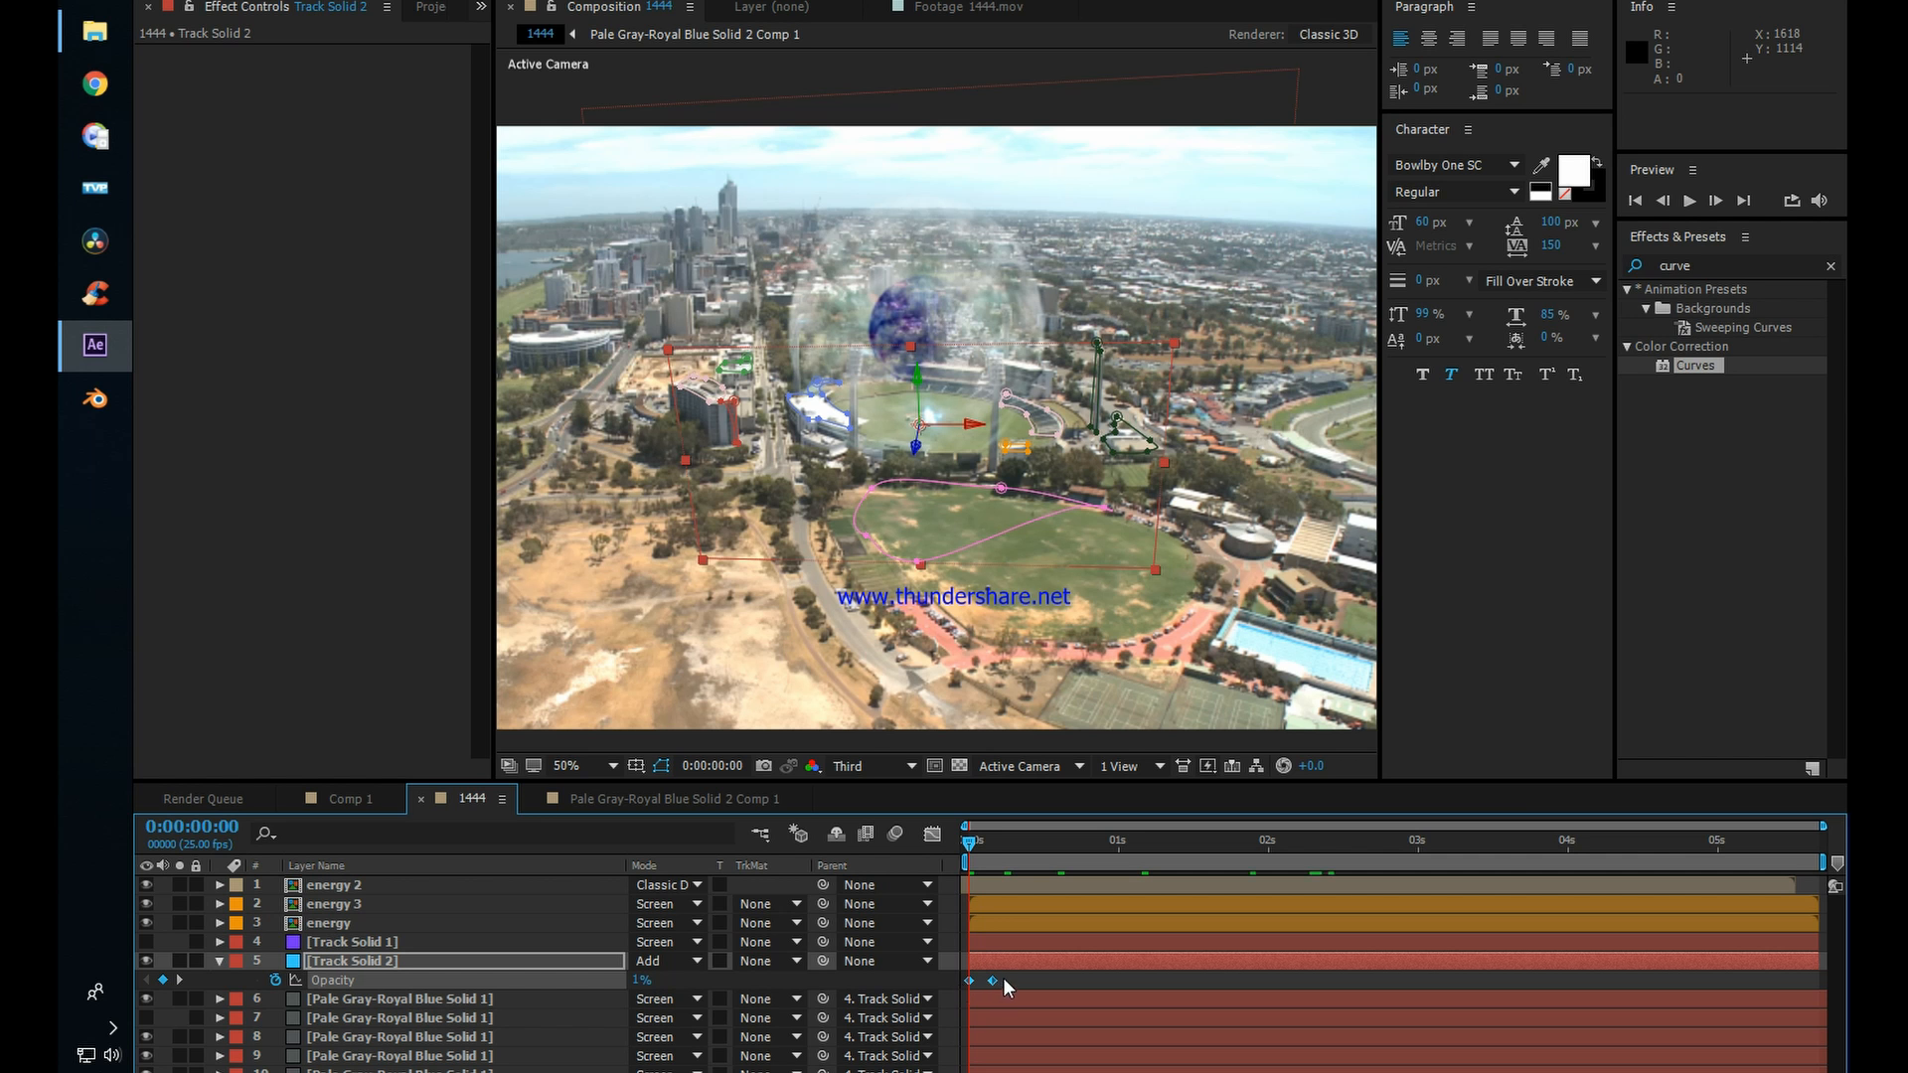
pyautogui.hotkey('ctrl', 'c')
pyautogui.click(1005, 844)
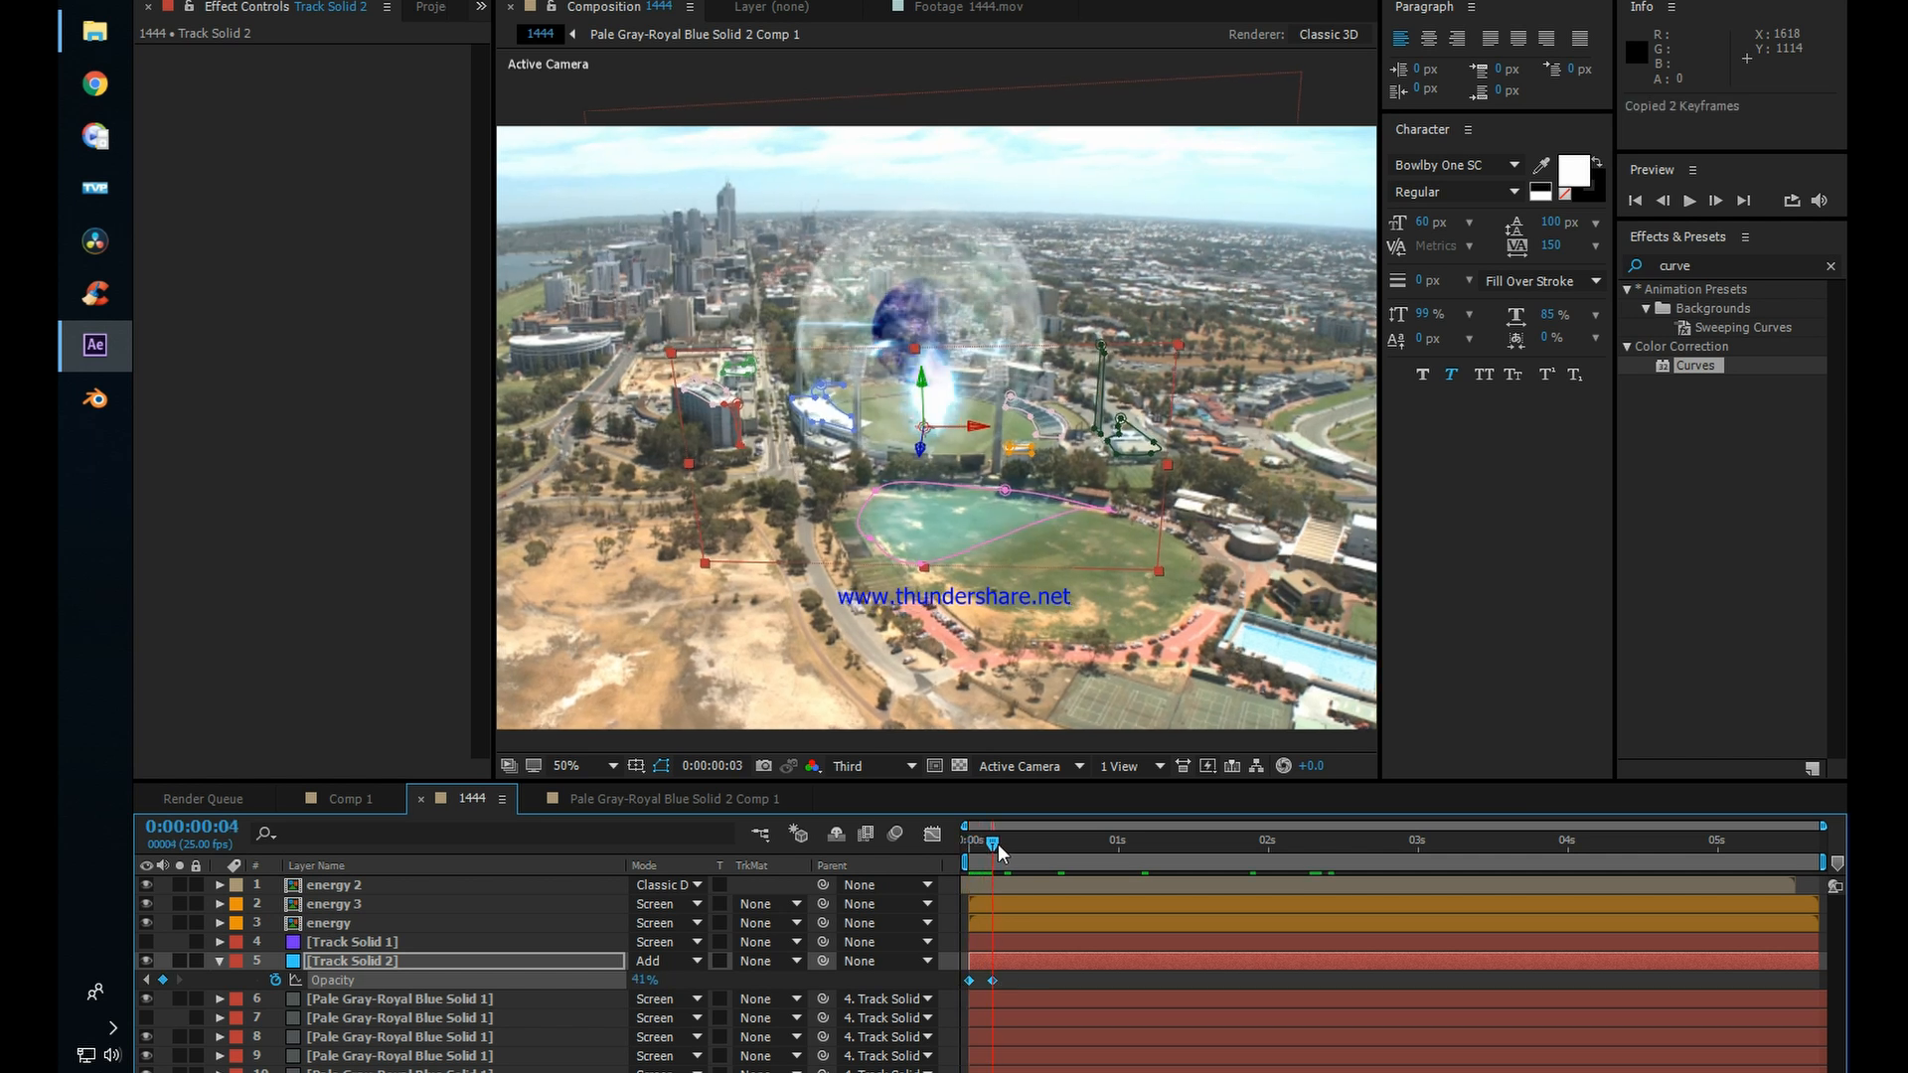
pyautogui.hotkey('ctrl', 'v')
pyautogui.click(1047, 845)
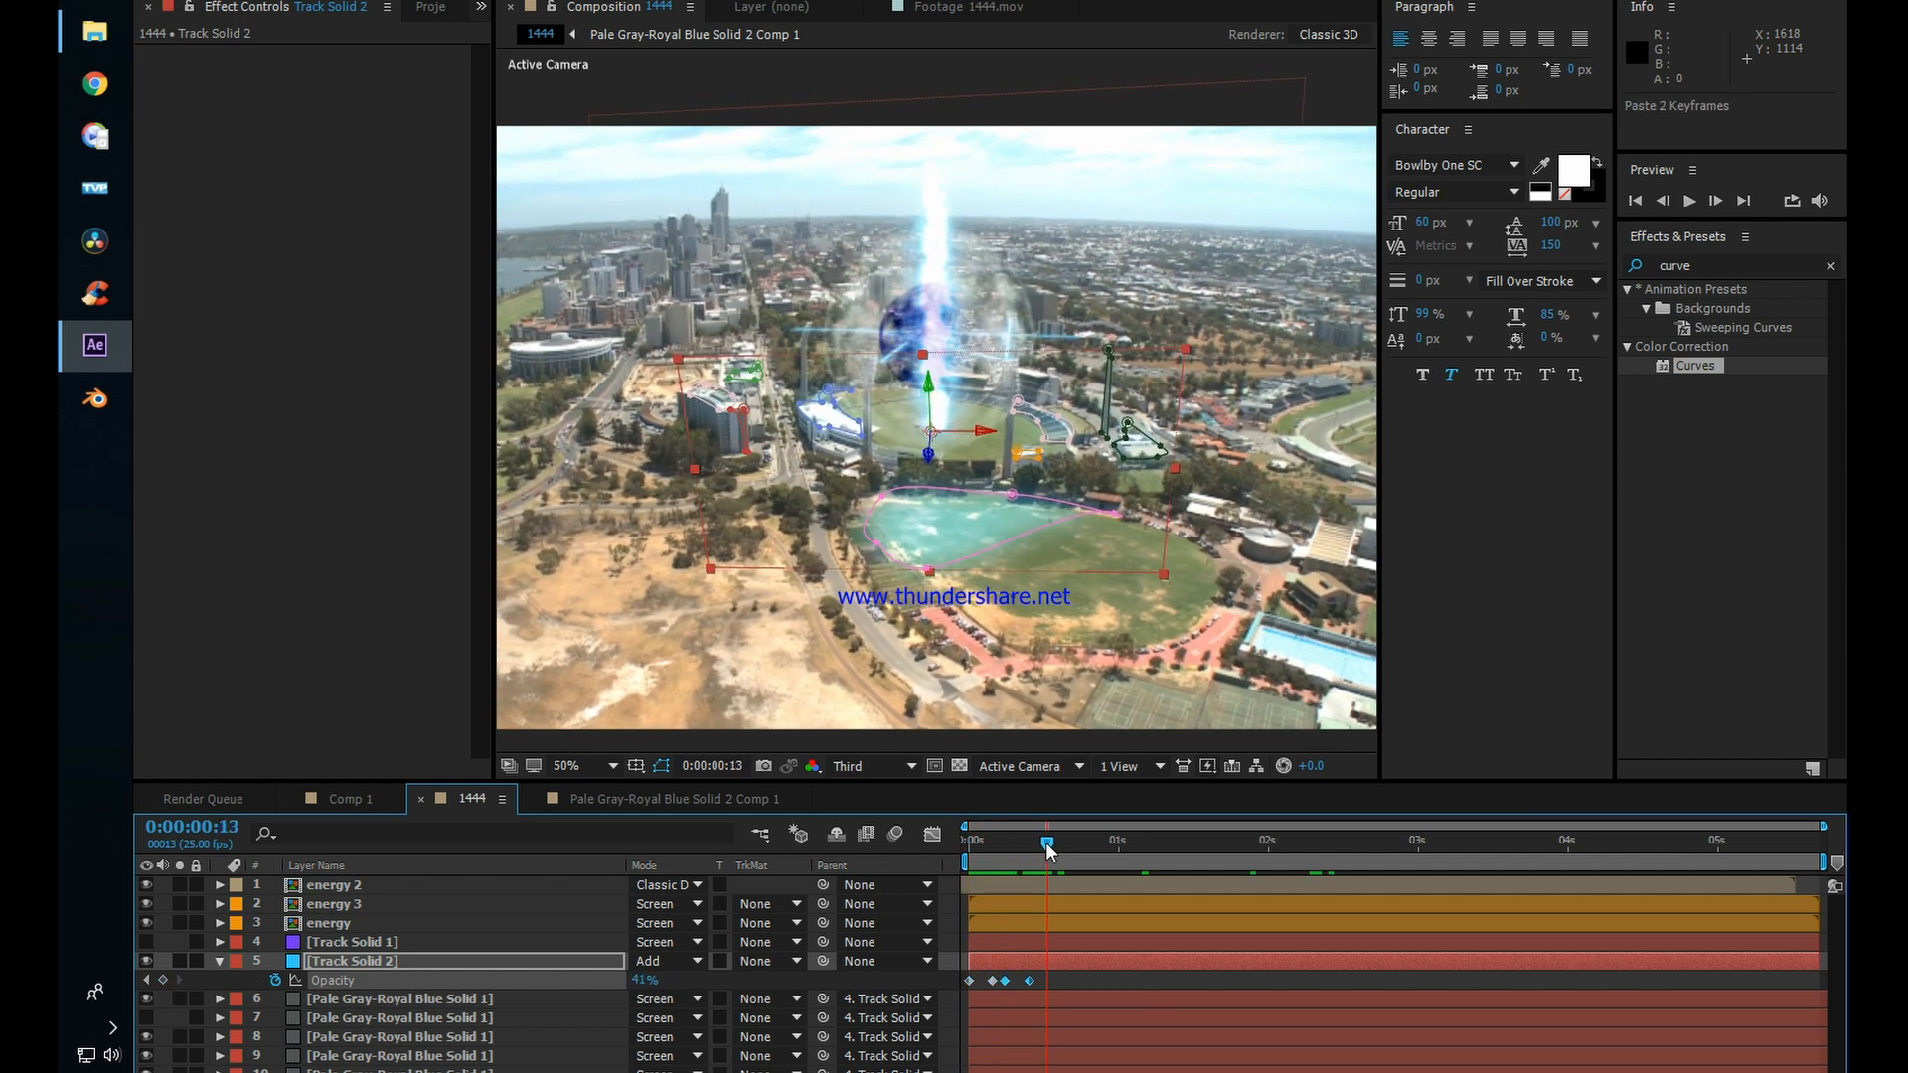
pyautogui.click(1088, 845)
pyautogui.hotkey('ctrl', 'v')
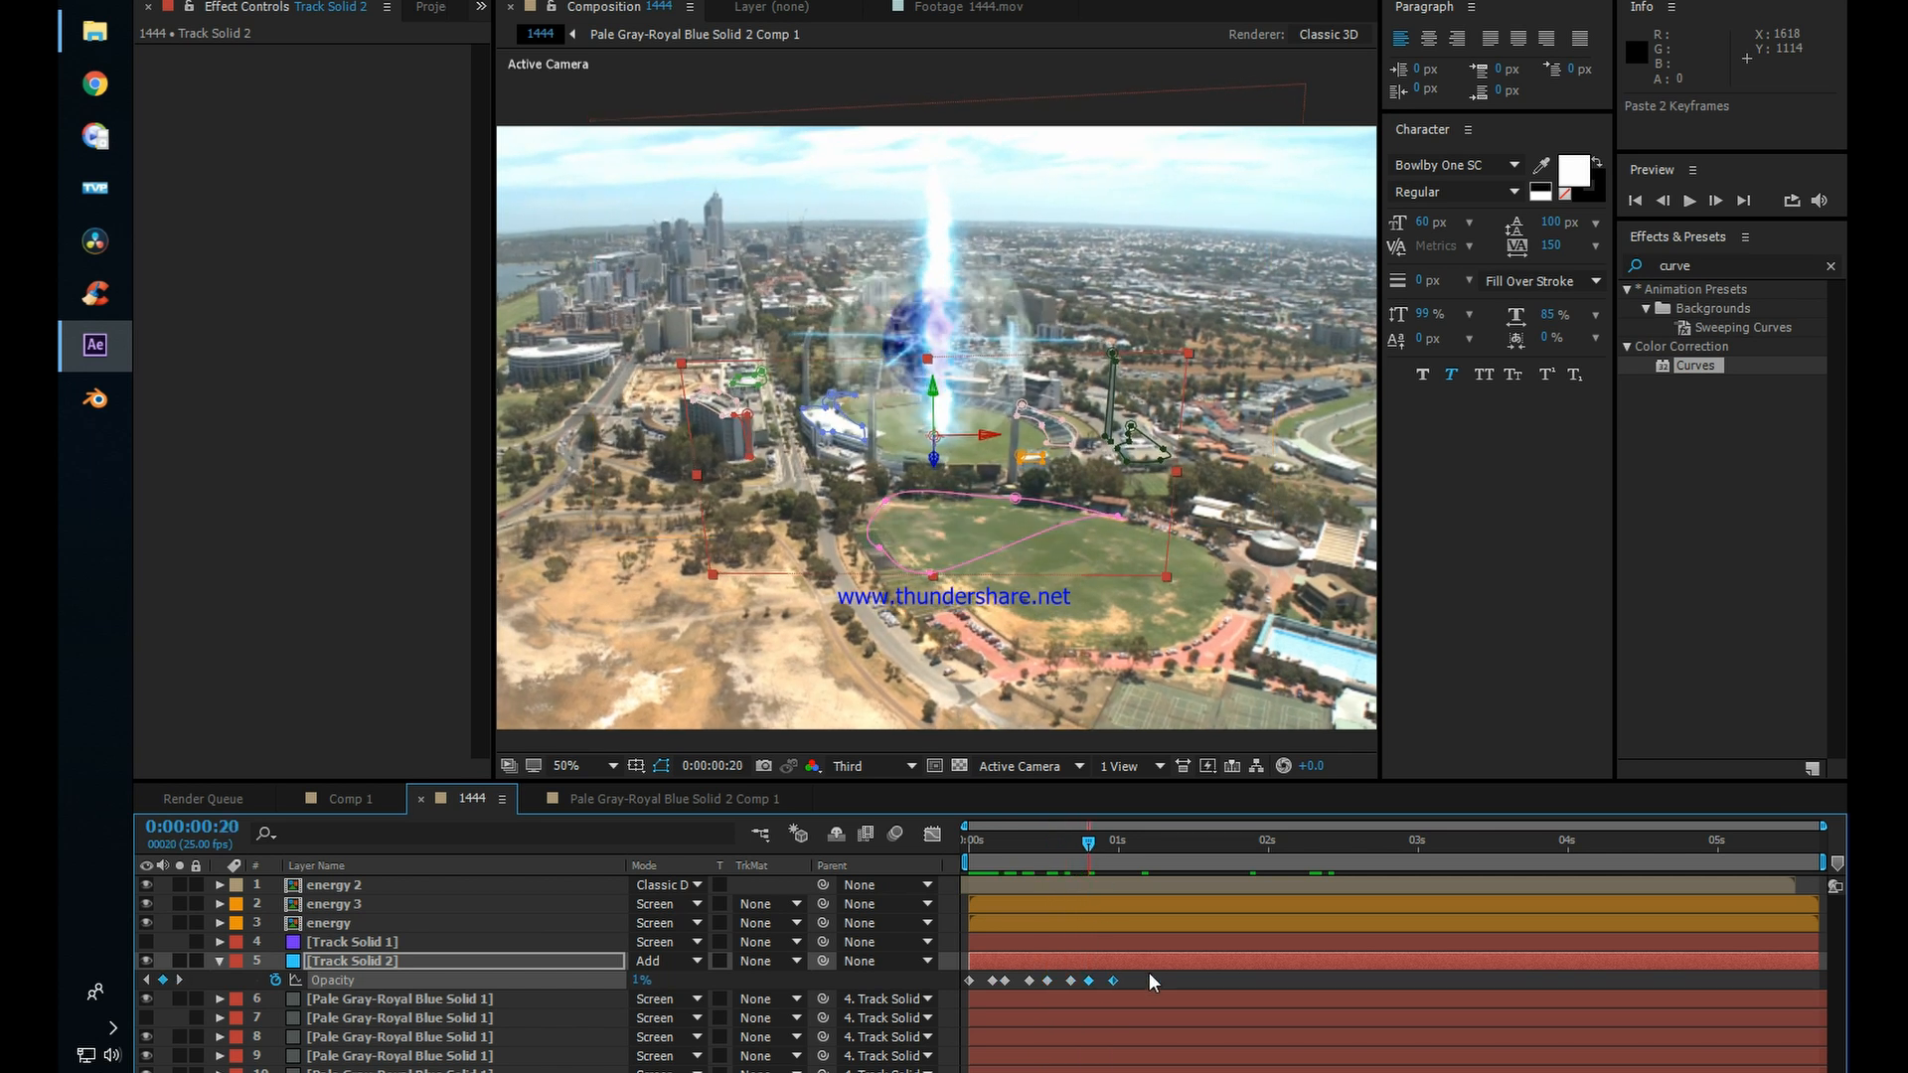
# Step: Copy the eight opacity keyframes and paste them repeatedly from about 0:00:01:07 to the end of Track Solid 2
pyautogui.moveTo(1149, 976); pyautogui.dragTo(946, 987)
pyautogui.hotkey('ctrl', 'c')
pyautogui.moveTo(1088, 845); pyautogui.dragTo(1160, 844)
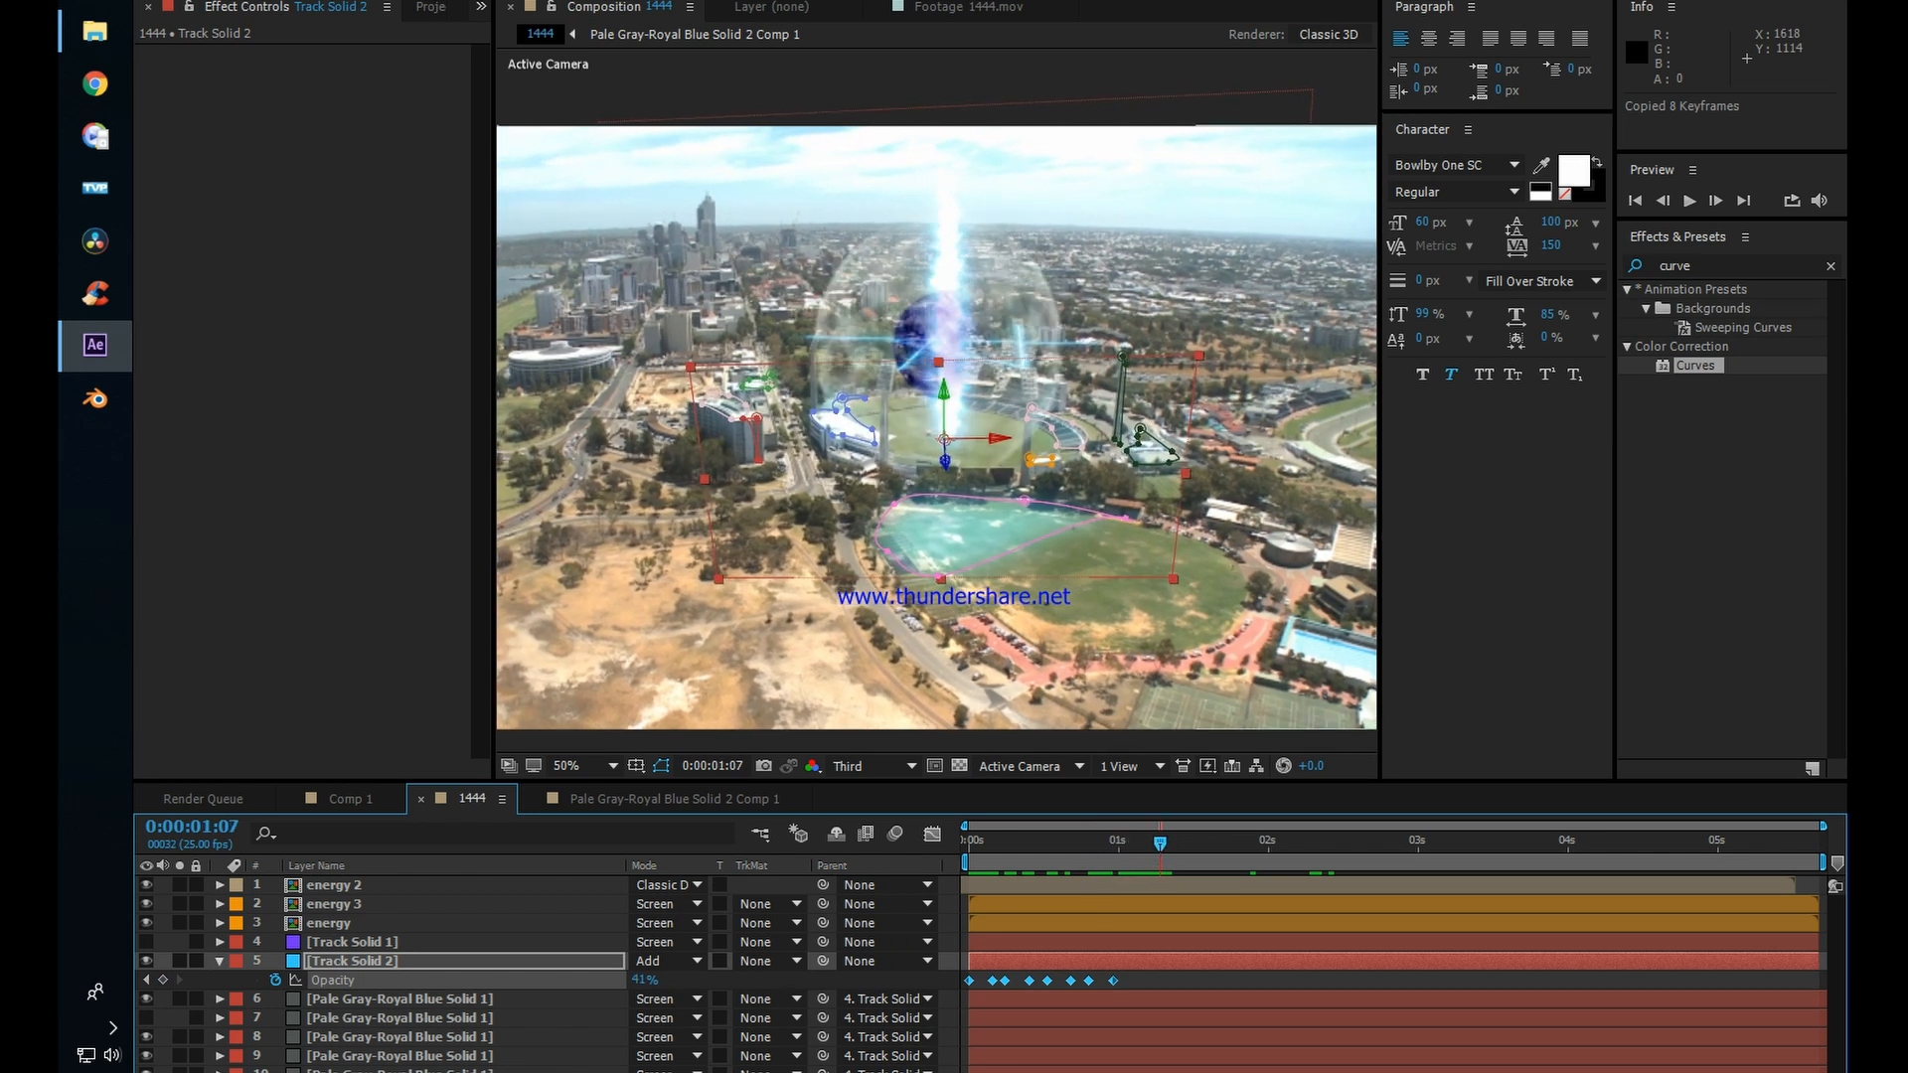
pyautogui.moveTo(1174, 843); pyautogui.dragTo(935, 827)
pyautogui.hotkey('ctrl', 'v')
pyautogui.hotkey('ctrl', 'v')
pyautogui.hotkey('ctrl', 'v')
pyautogui.hotkey('ctrl', 'v')
pyautogui.press('F2')
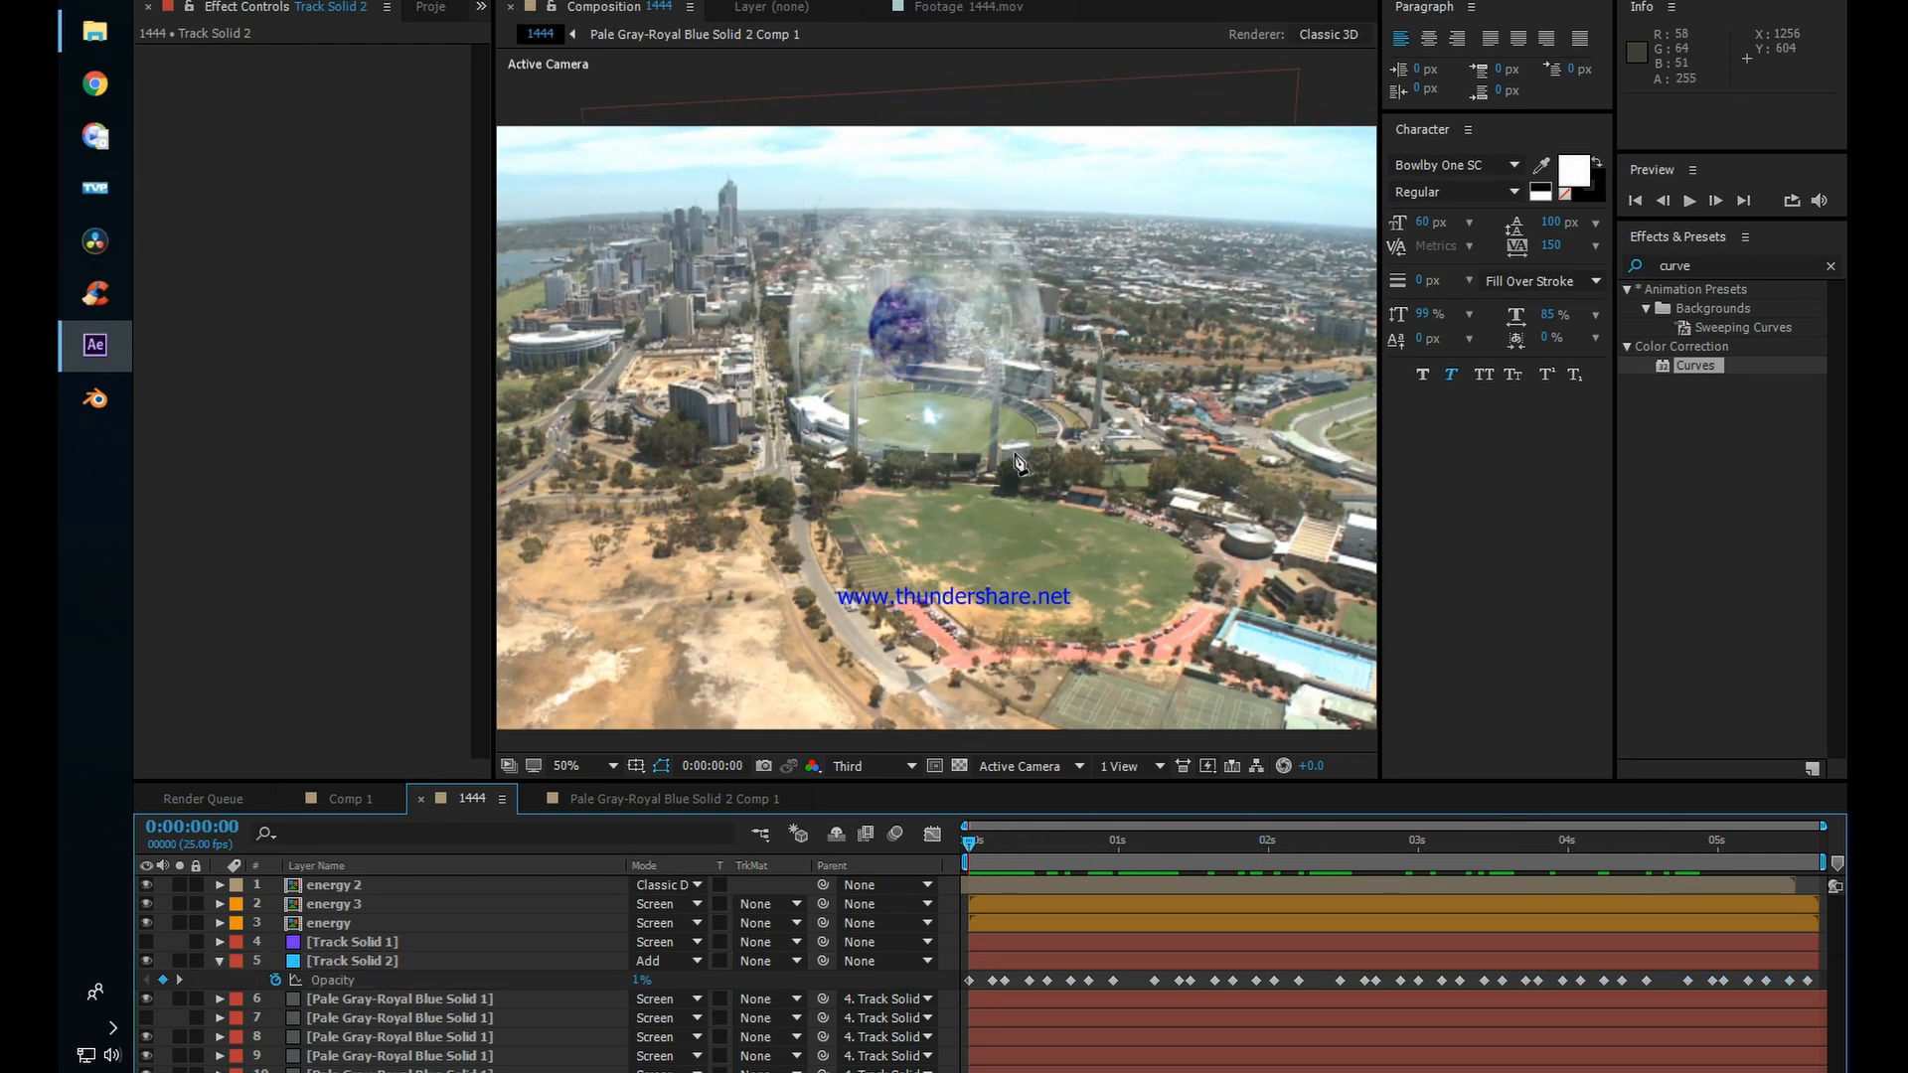
# Step: Play back the 1444 composition from the start to check the flickering light reflections
pyautogui.scroll(-2, 1020, 408)
pyautogui.scroll(2, 1020, 407)
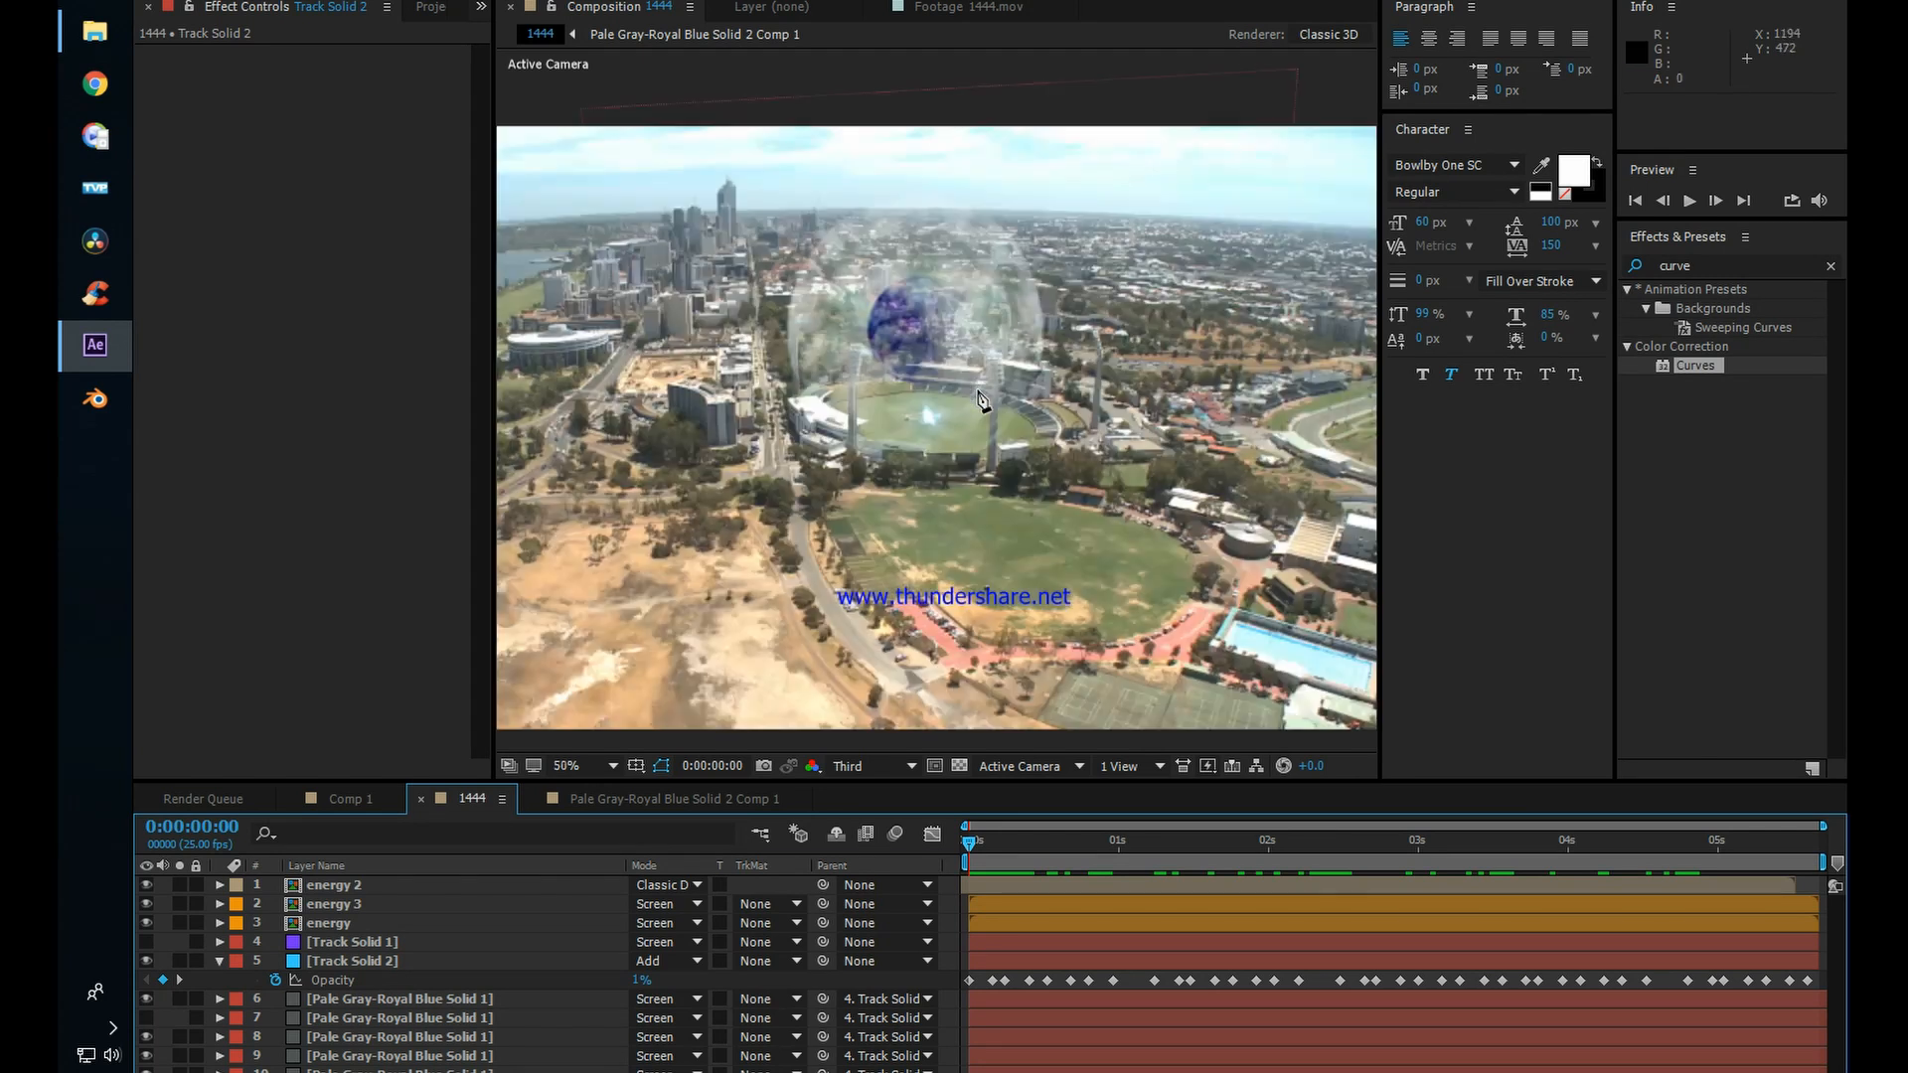
pyautogui.press('space')
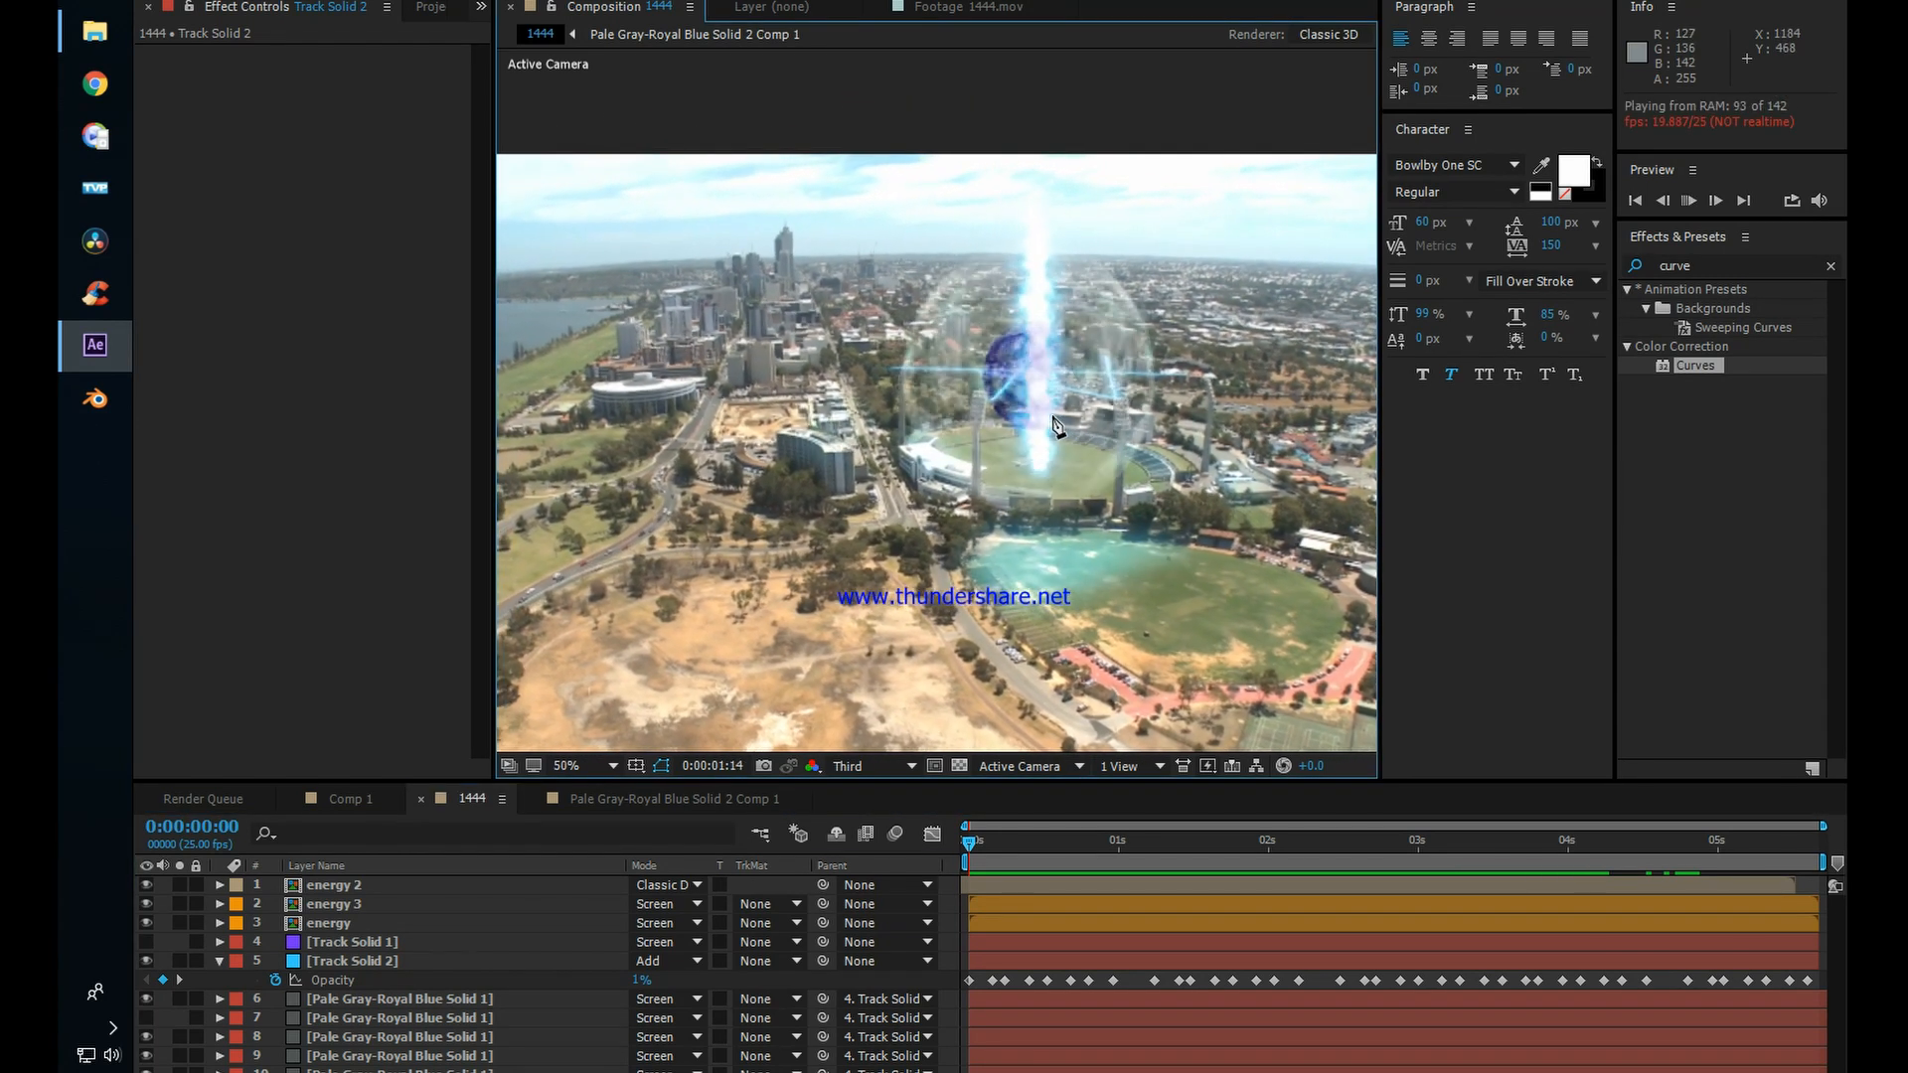
pyautogui.scroll(-2, 1053, 425)
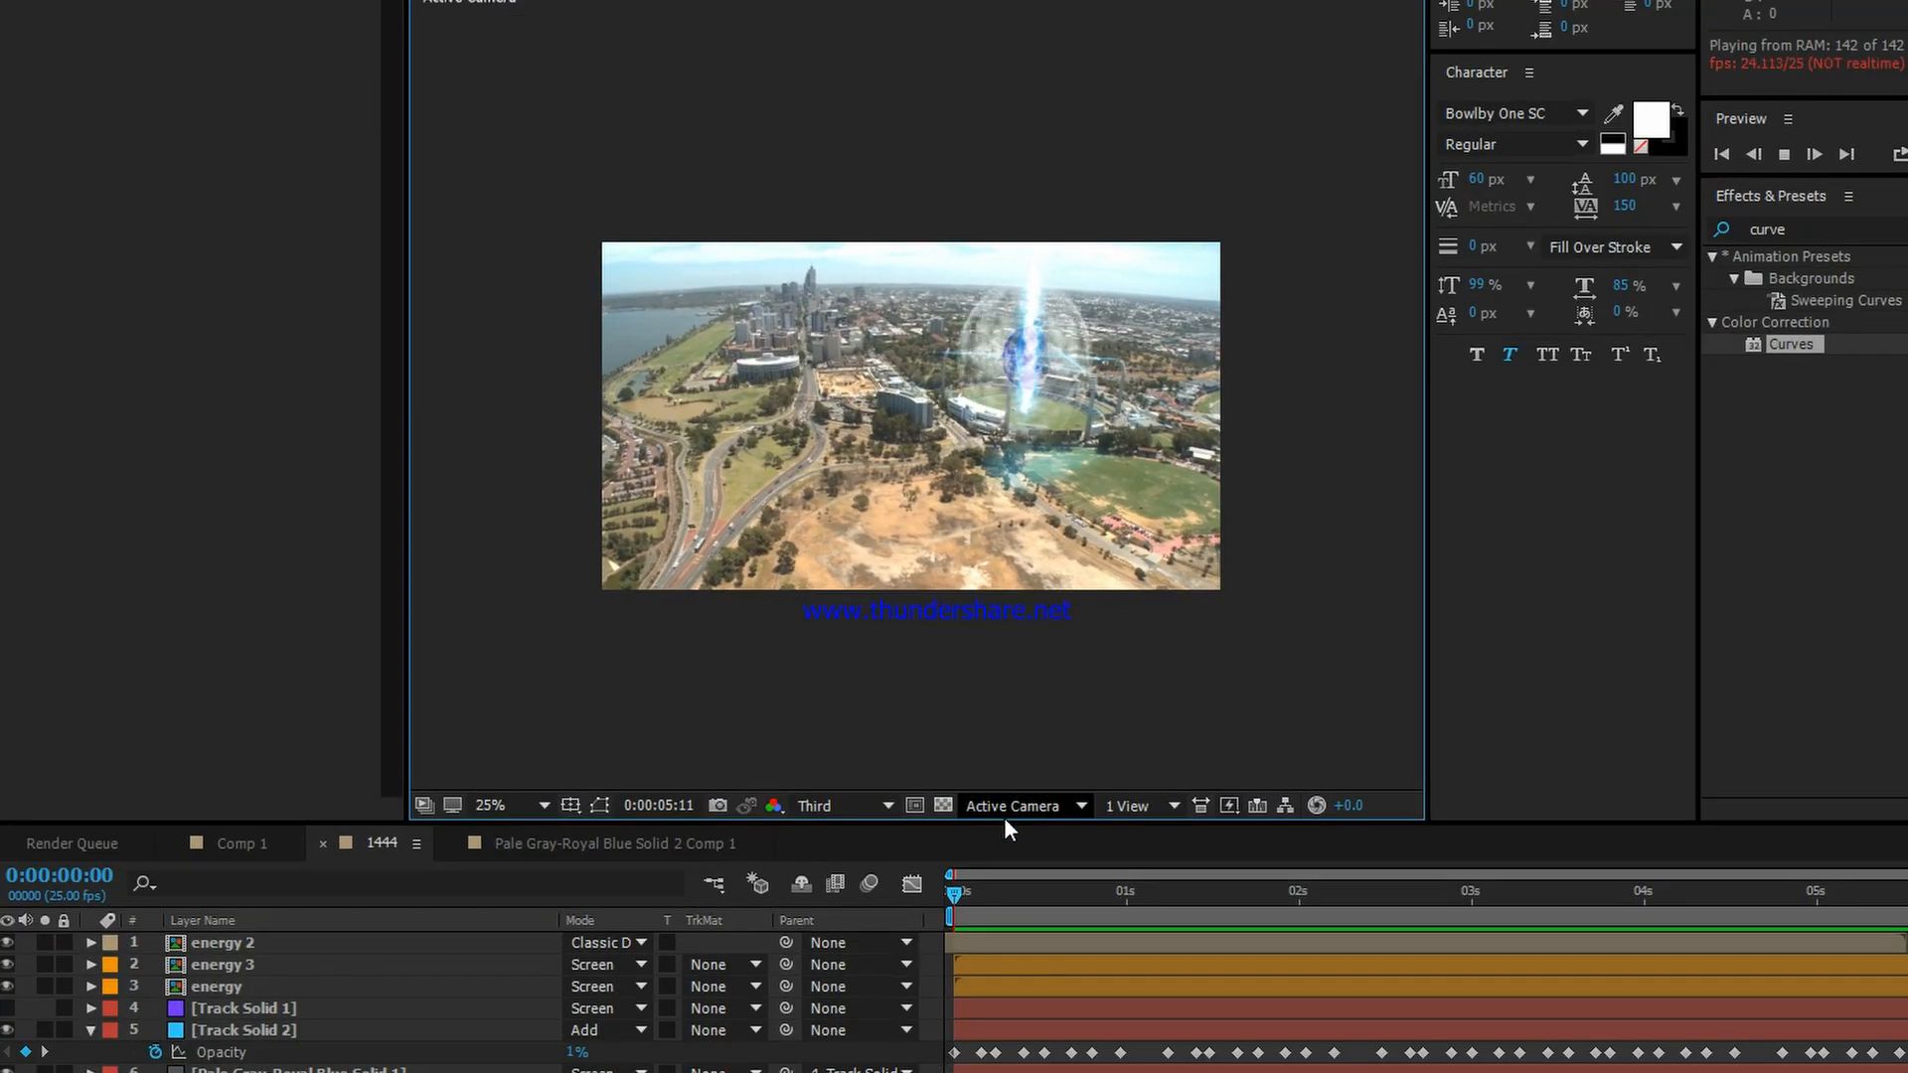
# Step: Add a light-blue solid at composition size, 1920 × 1080 px, above the energy 2 layer at 0:00:00:02
pyautogui.moveTo(980, 896)
pyautogui.mouseDown()
pyautogui.moveTo(1018, 904)
pyautogui.moveTo(968, 895)
pyautogui.mouseUp()
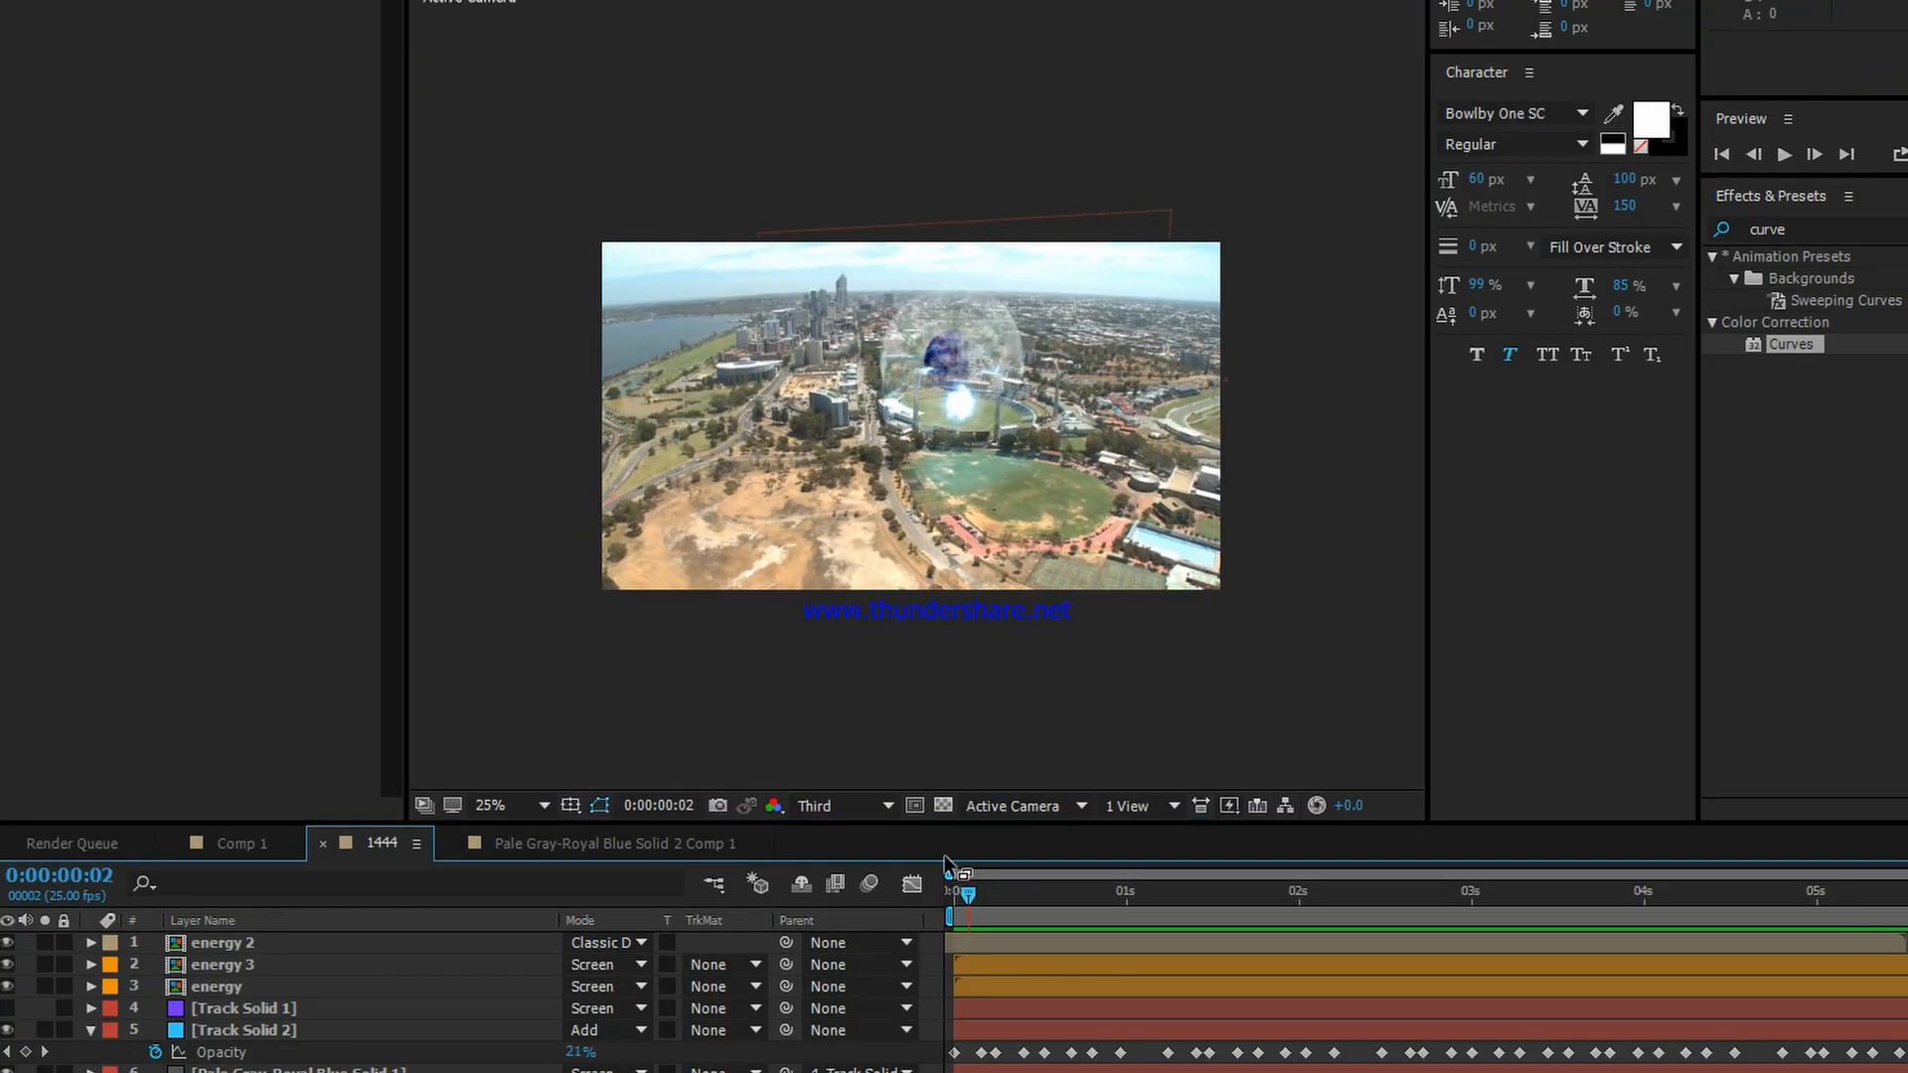
pyautogui.click(375, 942)
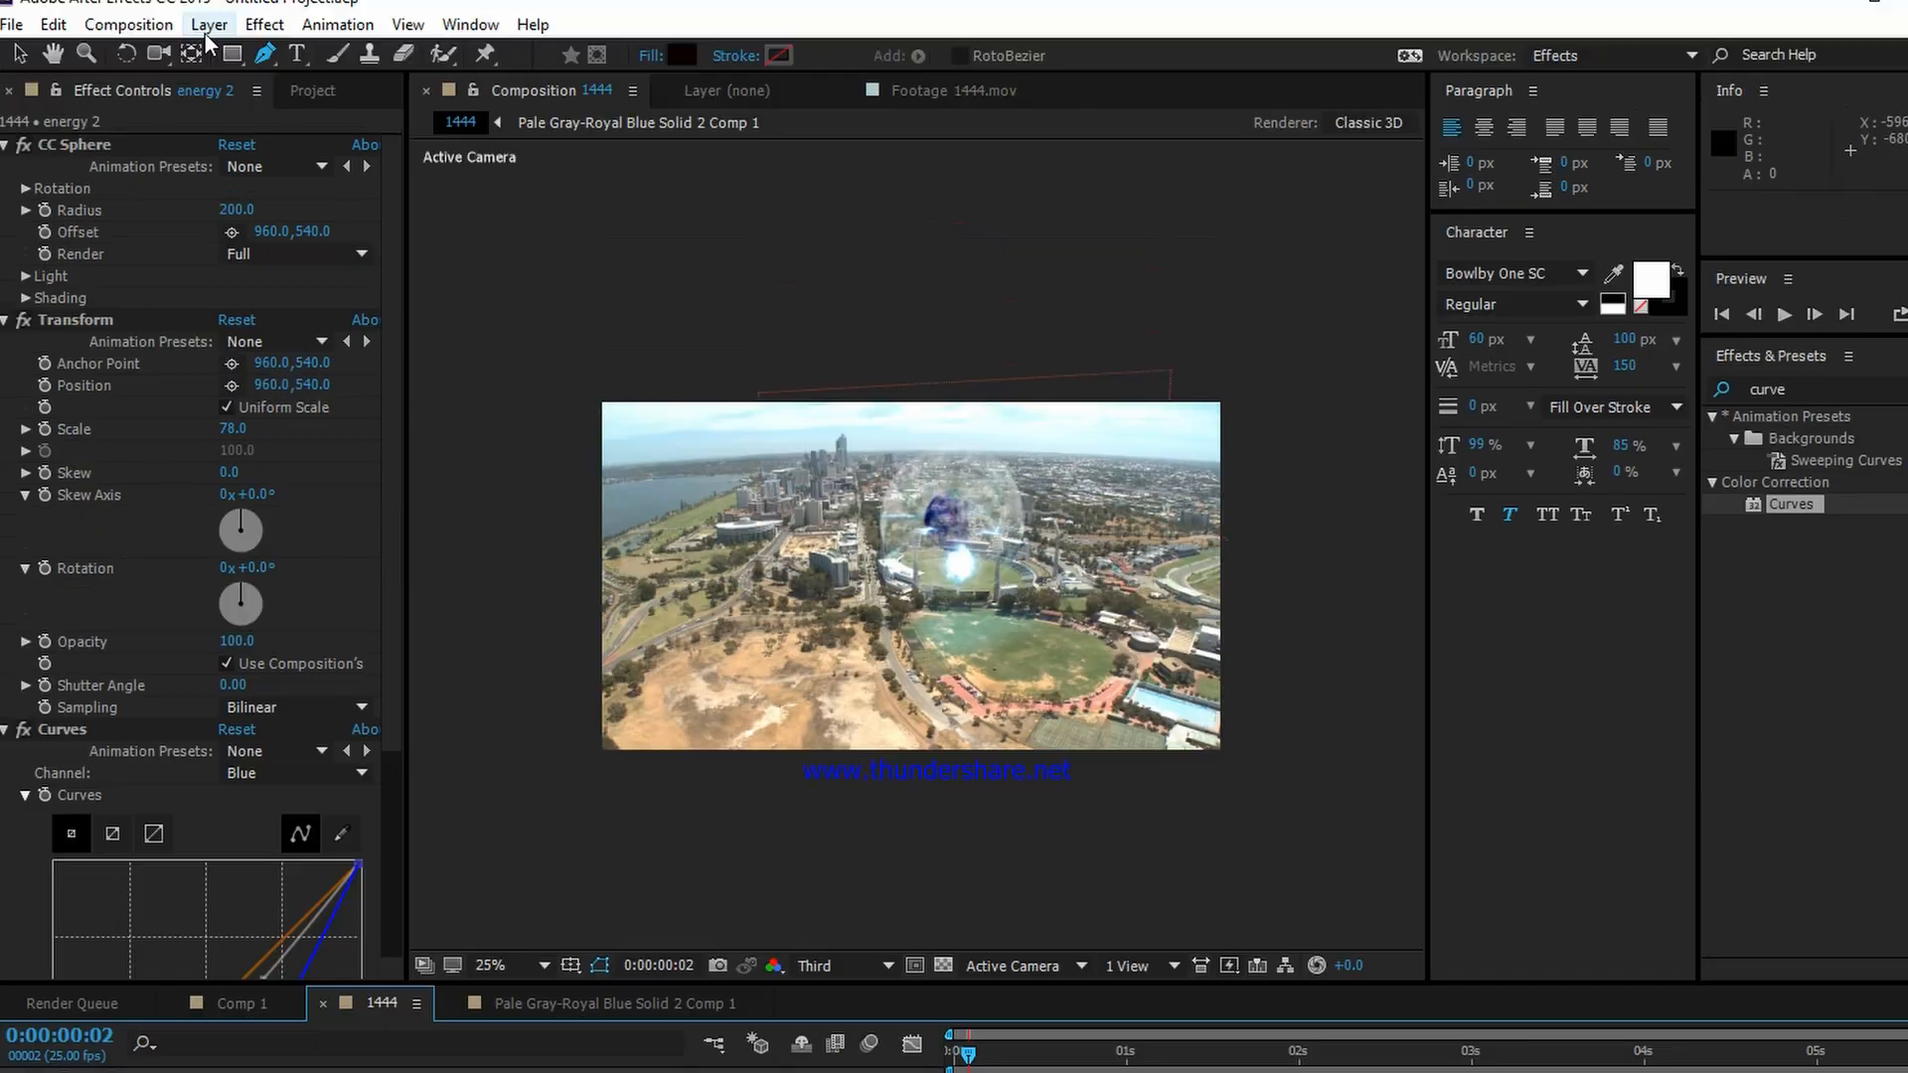
pyautogui.click(209, 26)
pyautogui.moveTo(230, 52)
pyautogui.click(689, 81)
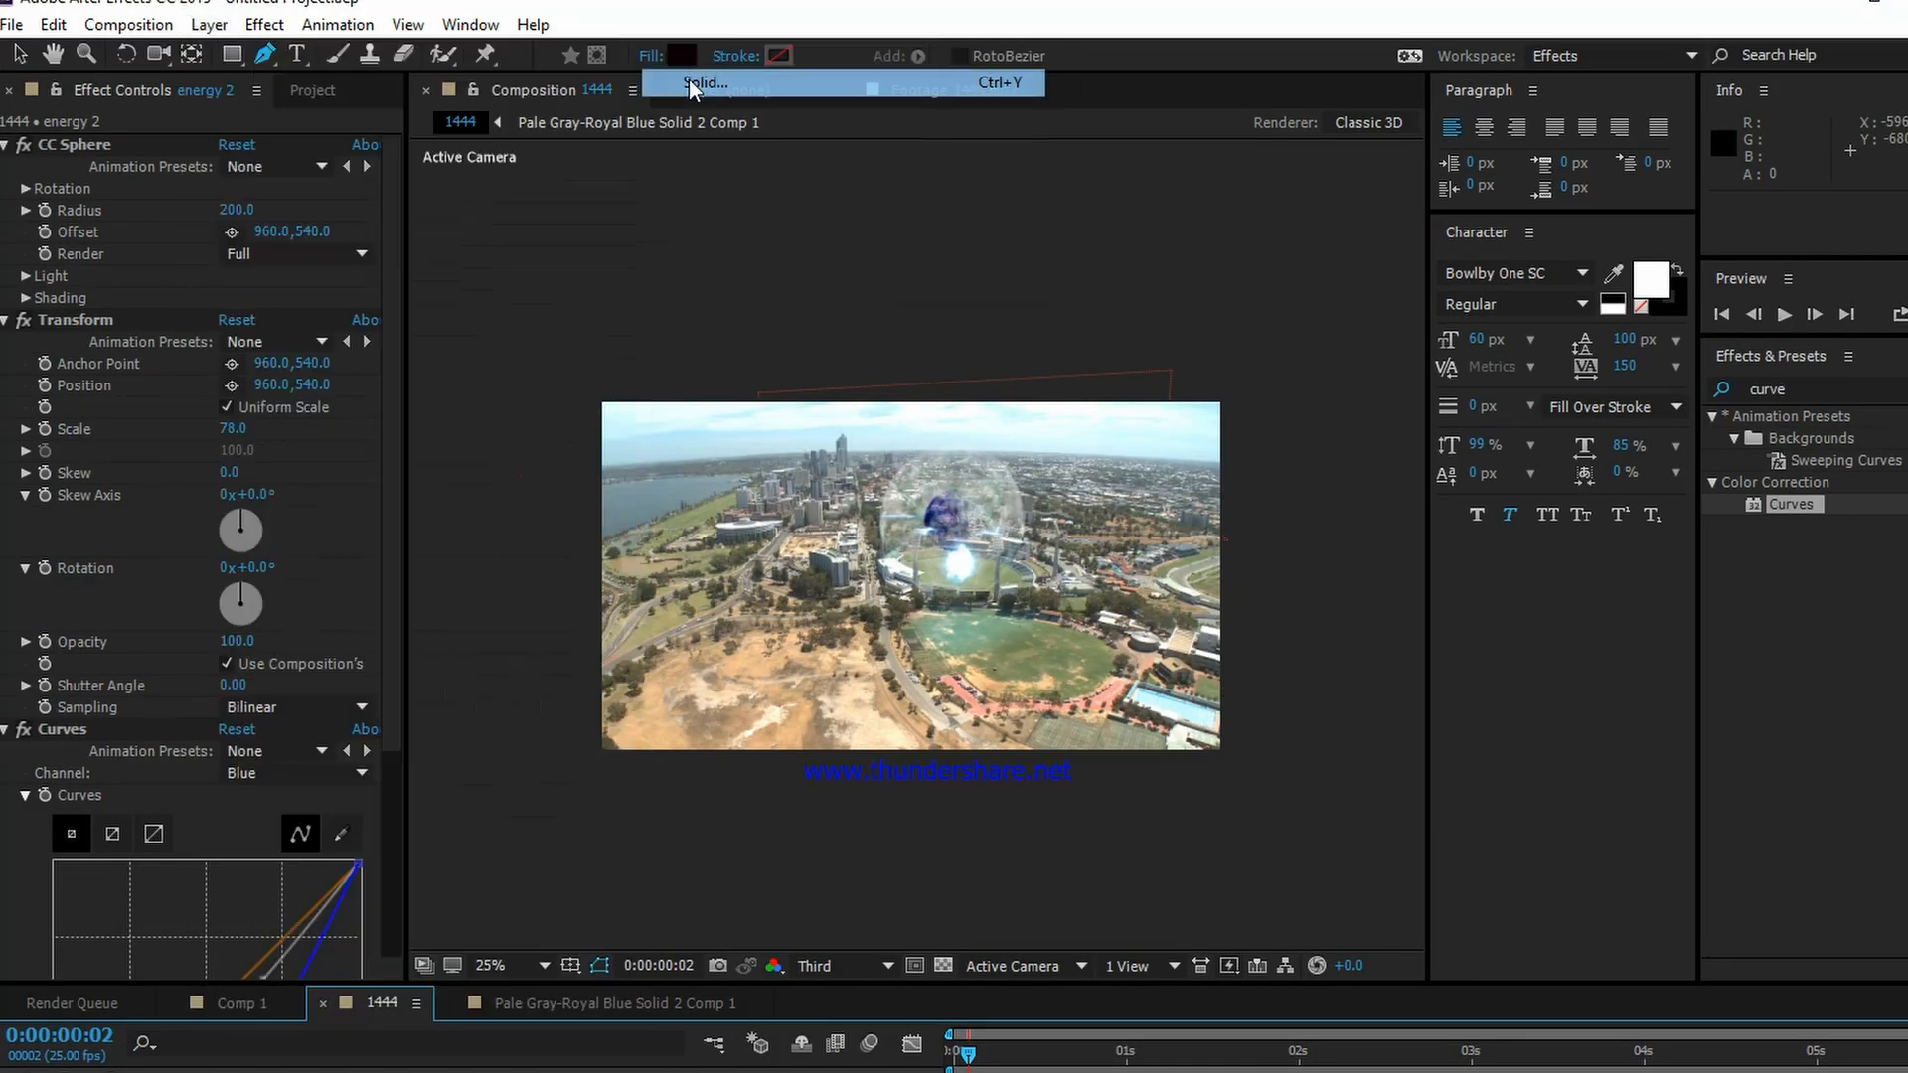
pyautogui.moveTo(215, 8); pyautogui.dragTo(604, 122)
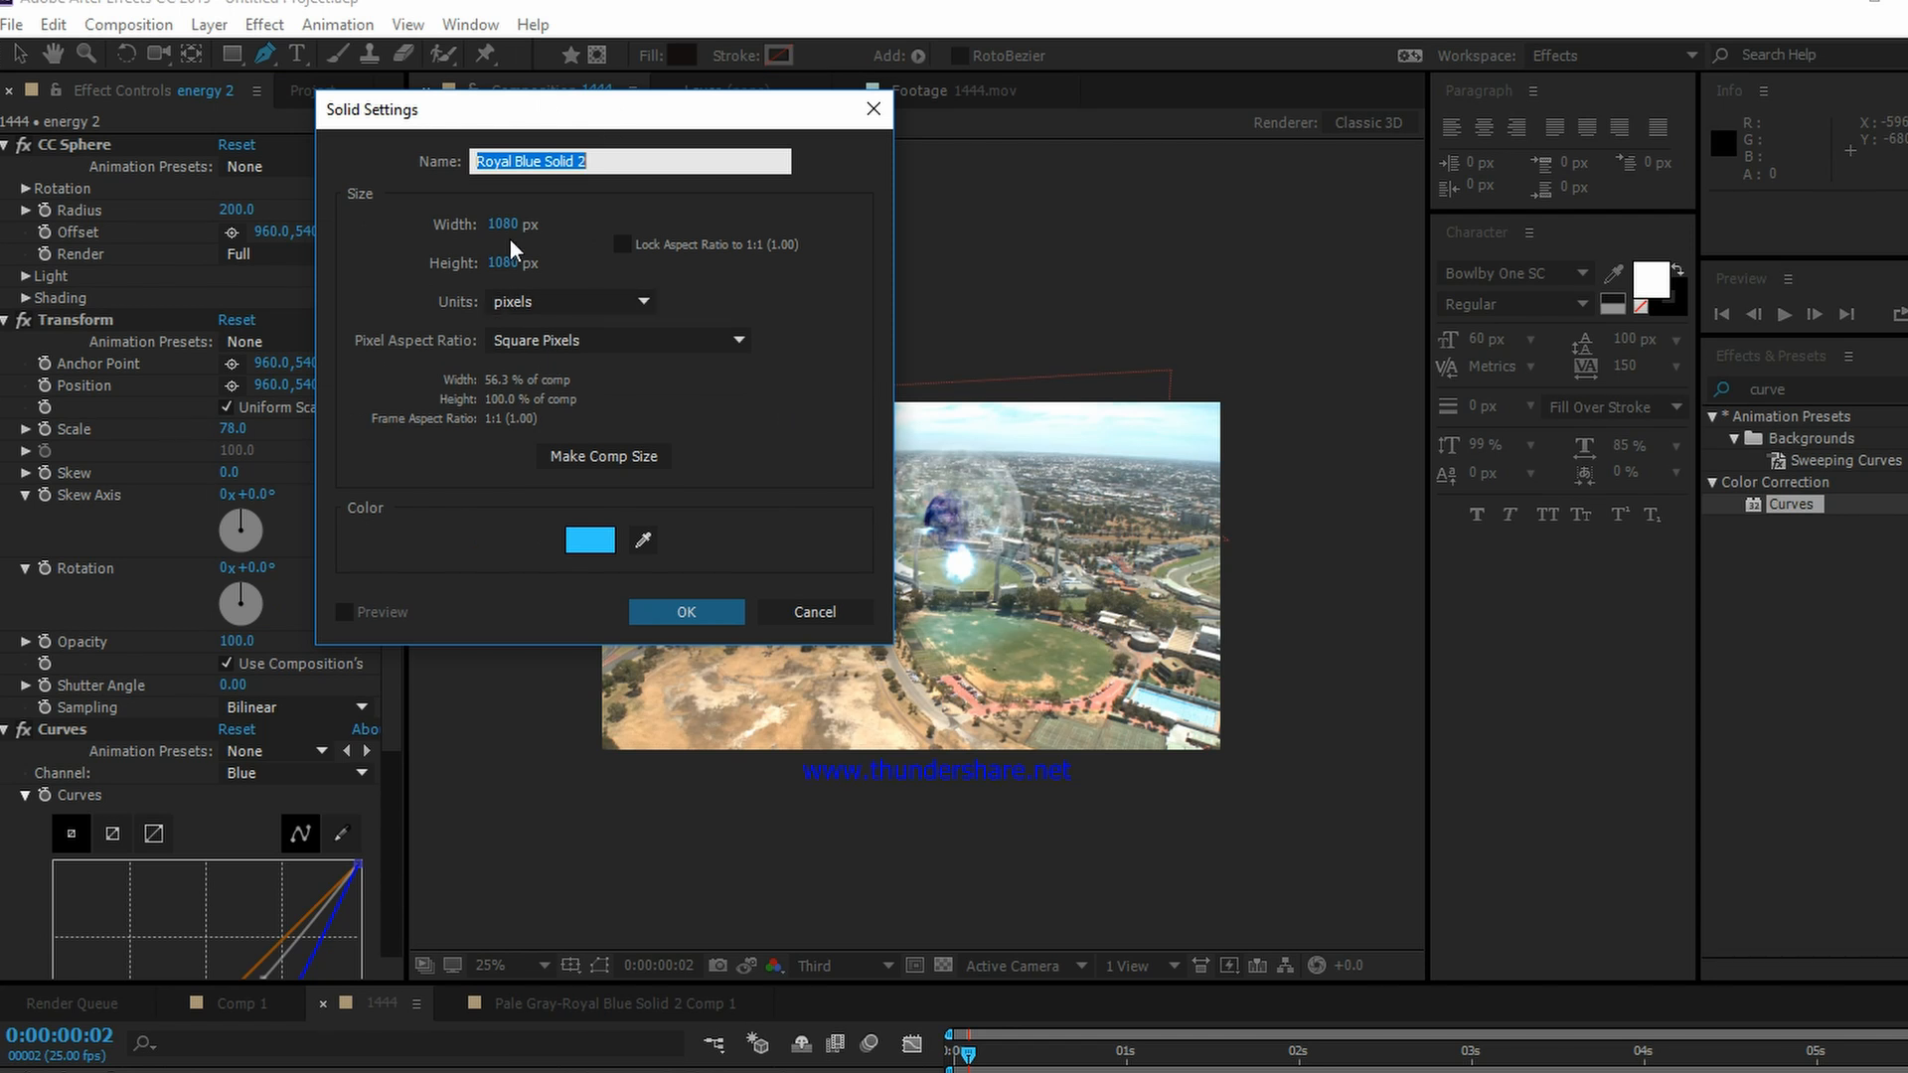
pyautogui.click(606, 452)
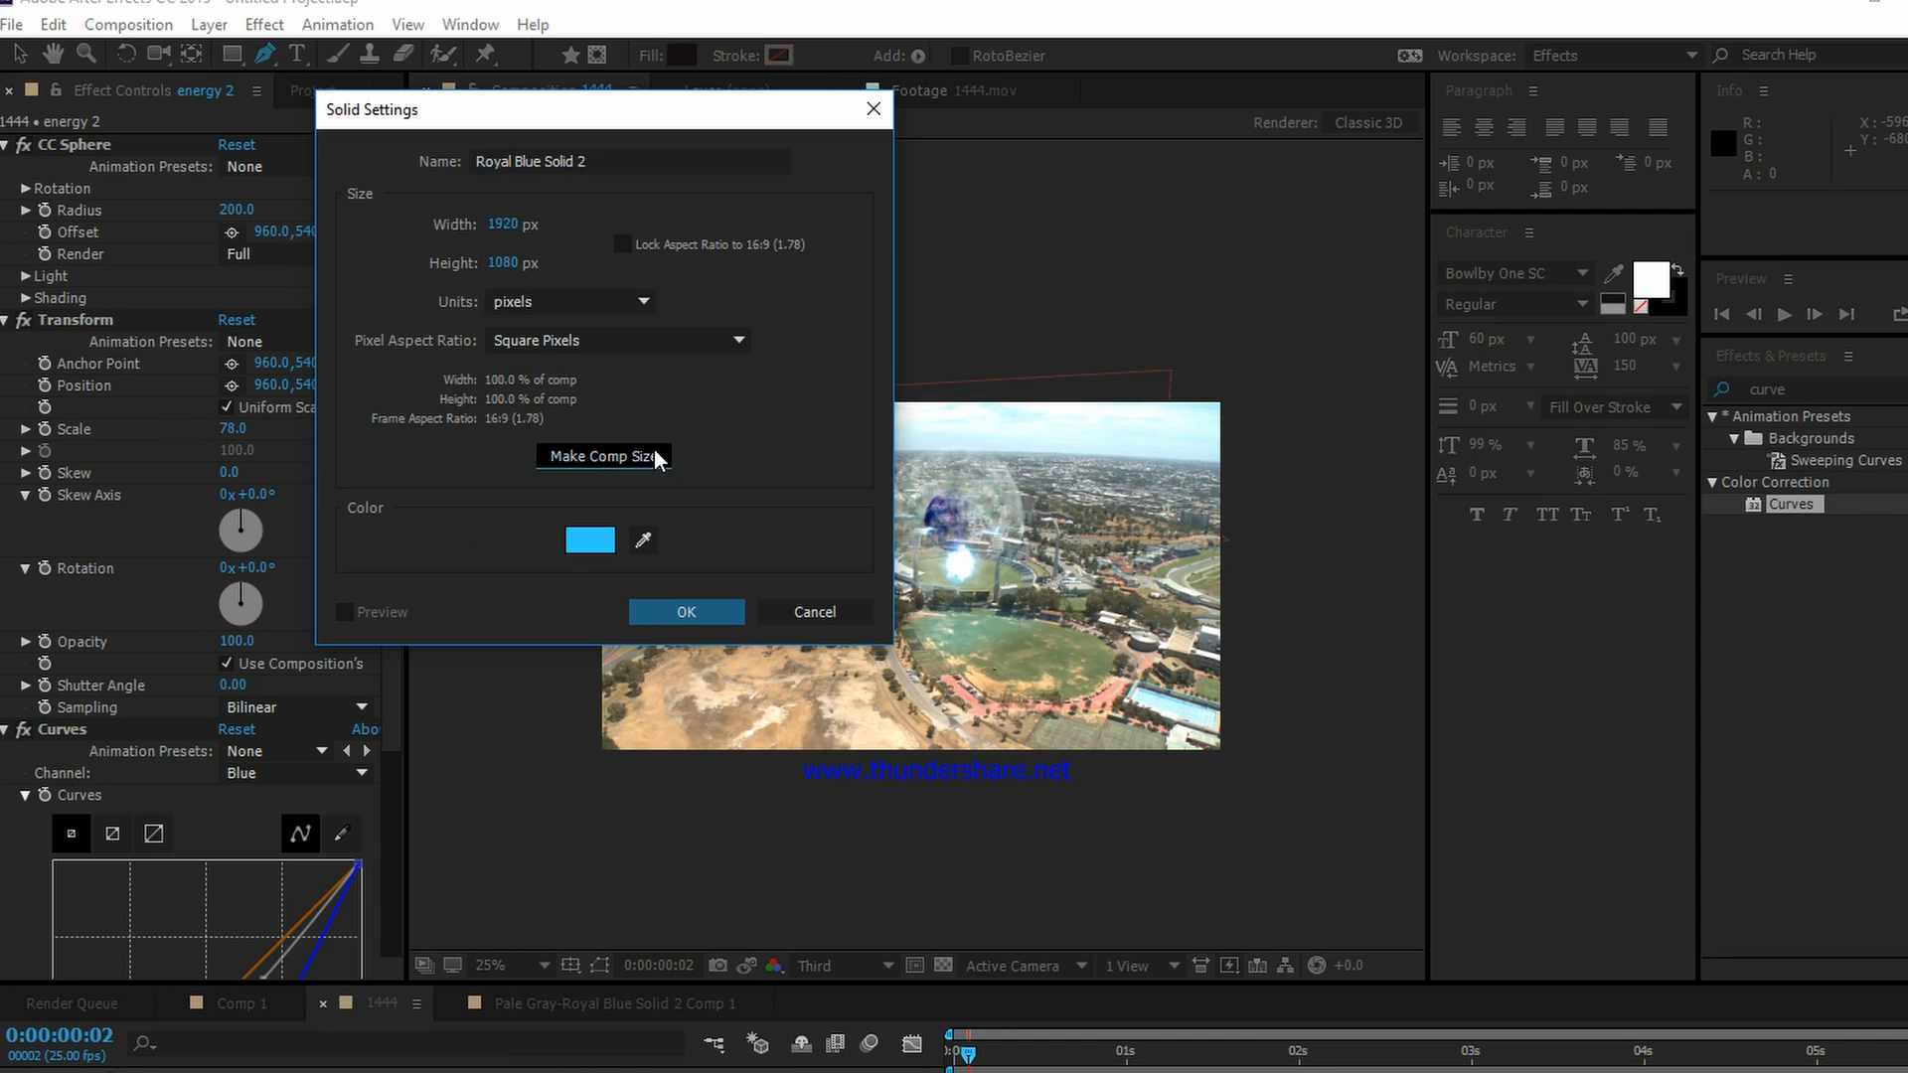
pyautogui.click(693, 615)
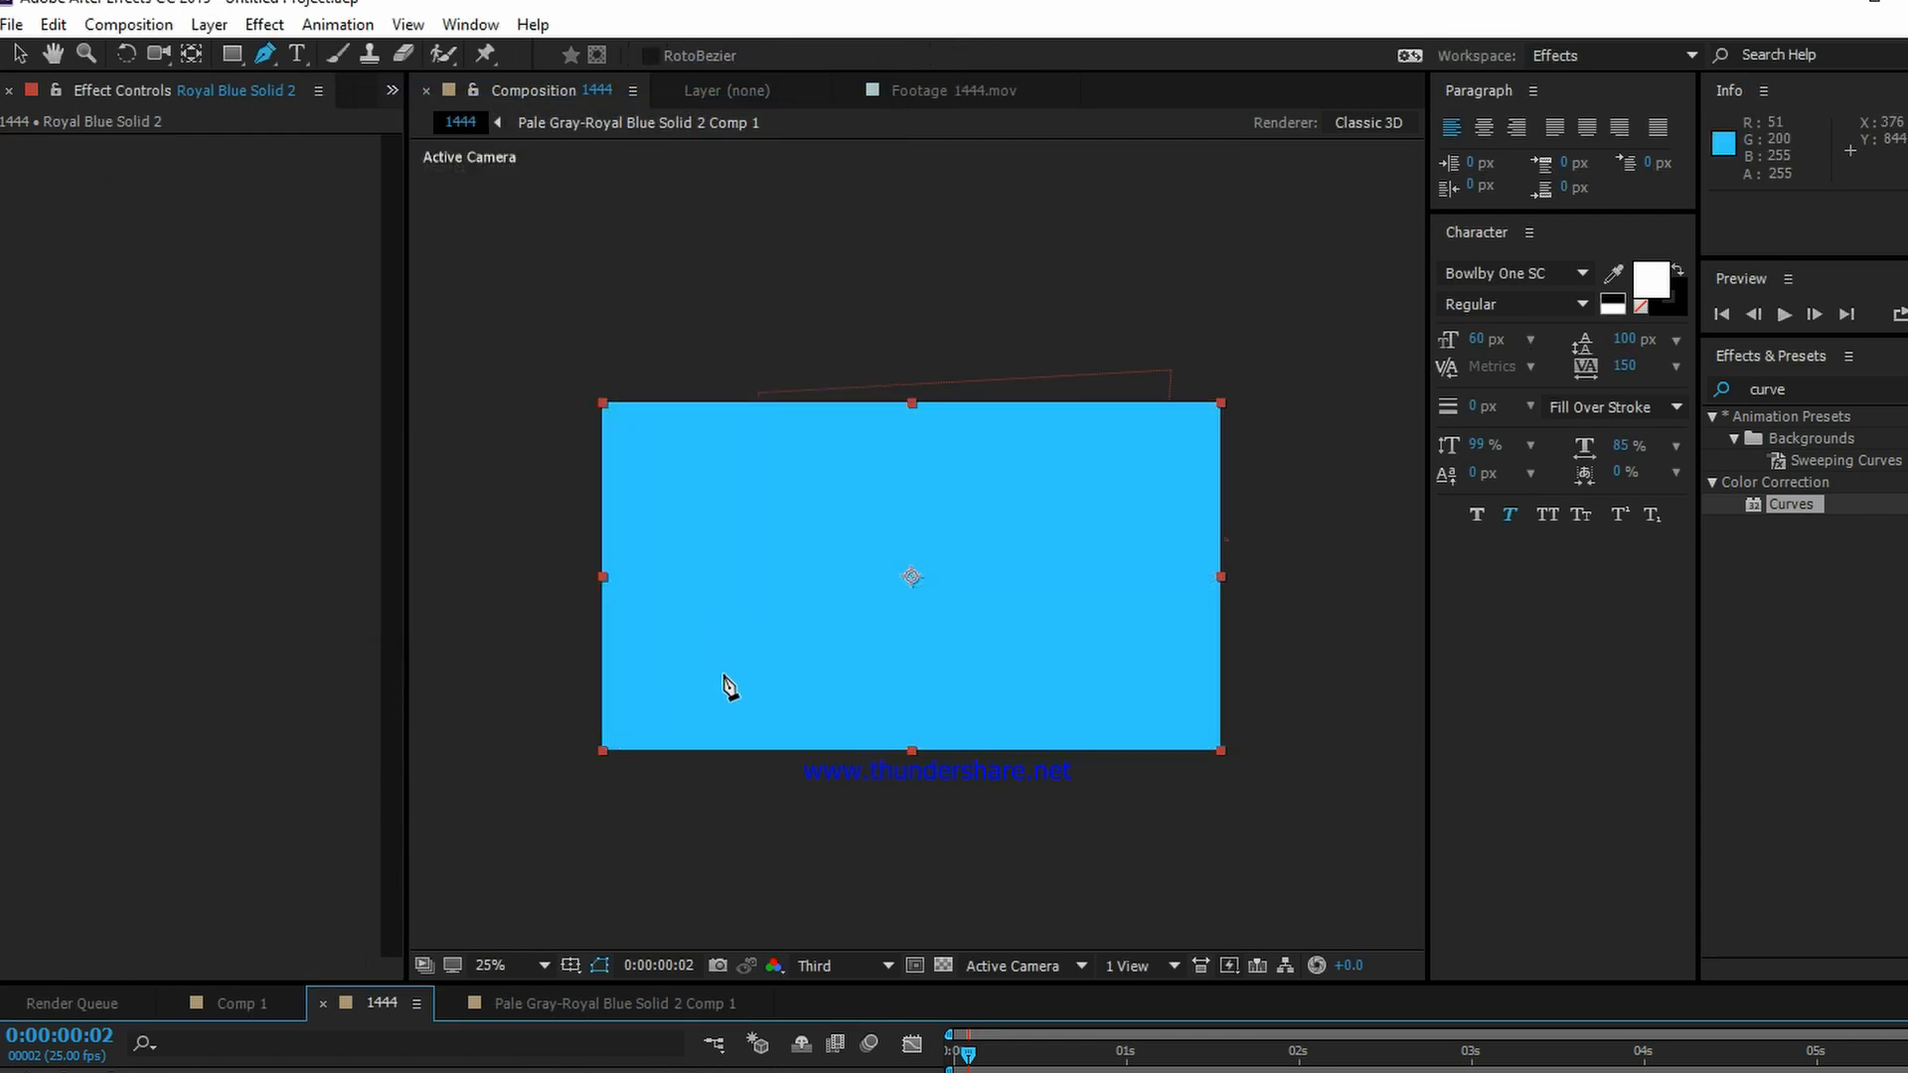
# Step: Apply the Video Copilot Optical Flares effect to the new light-blue solid
pyautogui.click(264, 24)
pyautogui.moveTo(444, 746)
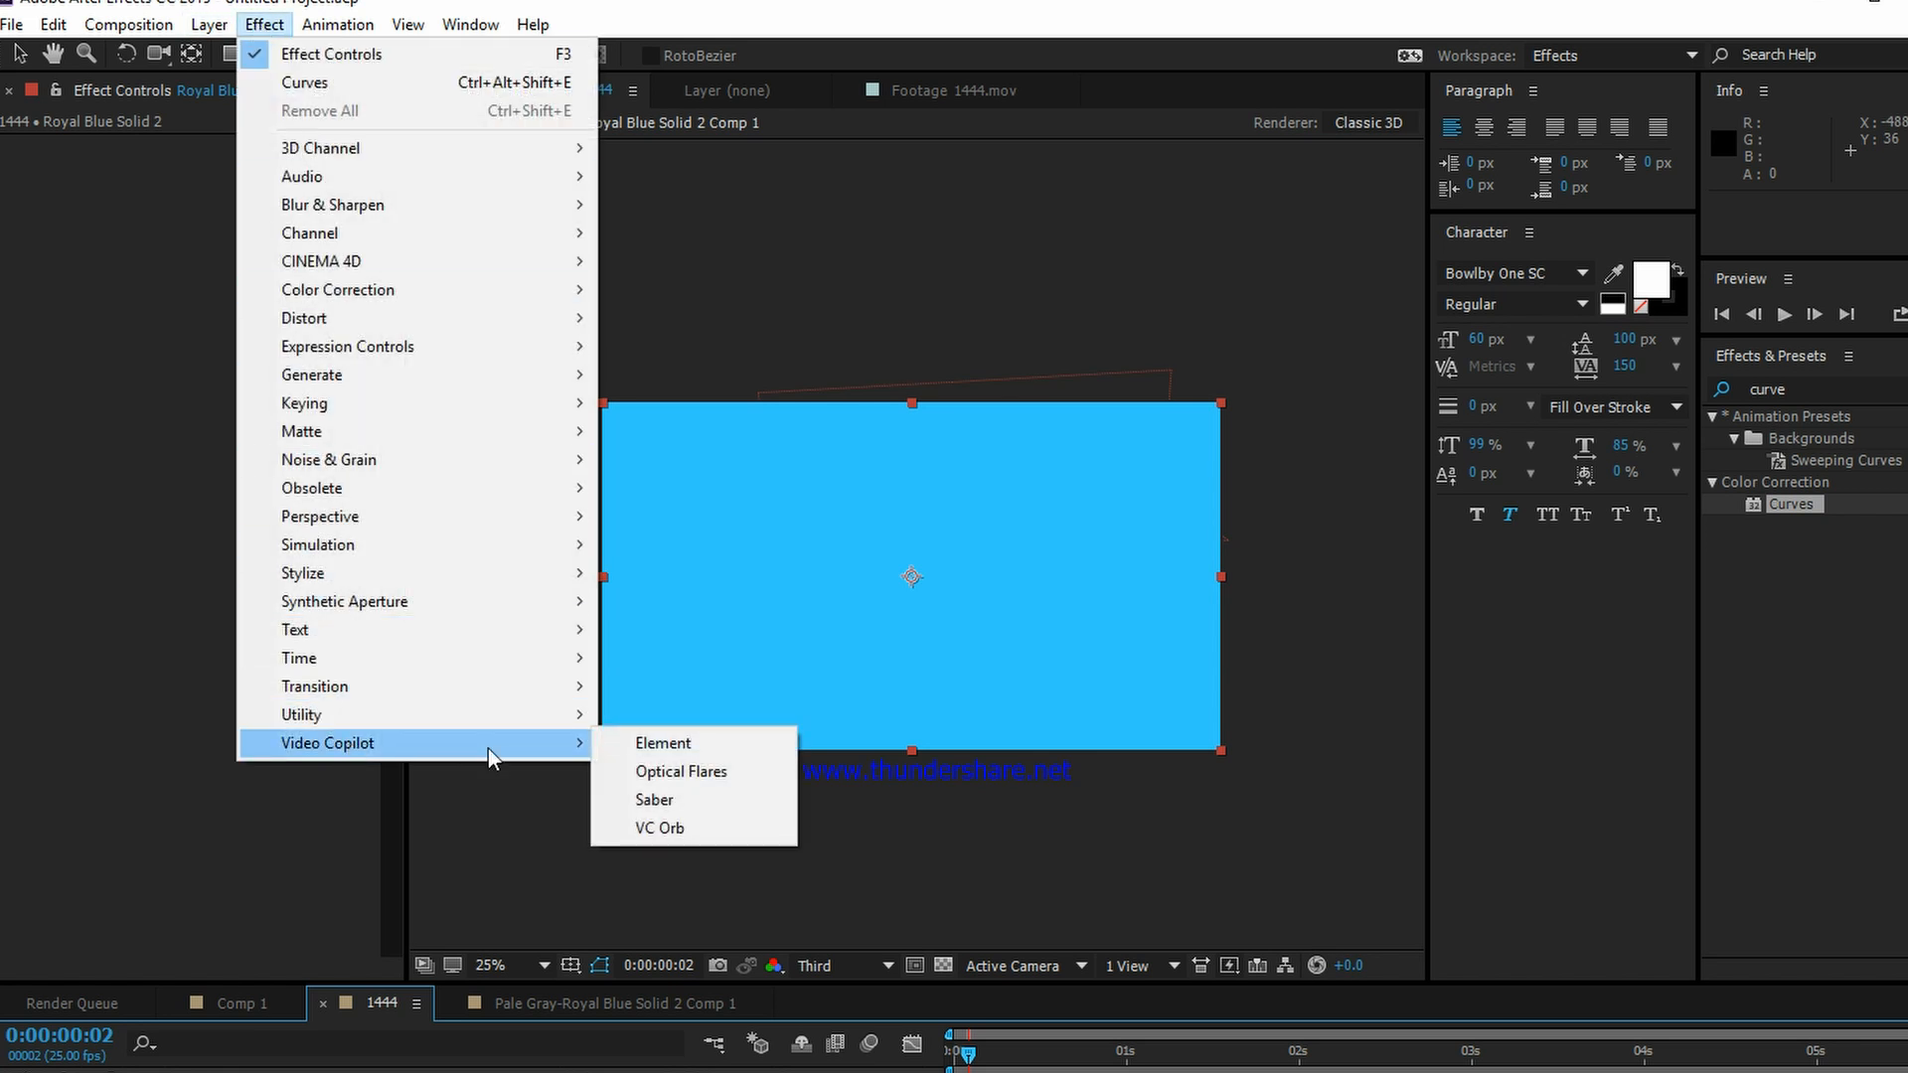
pyautogui.click(687, 769)
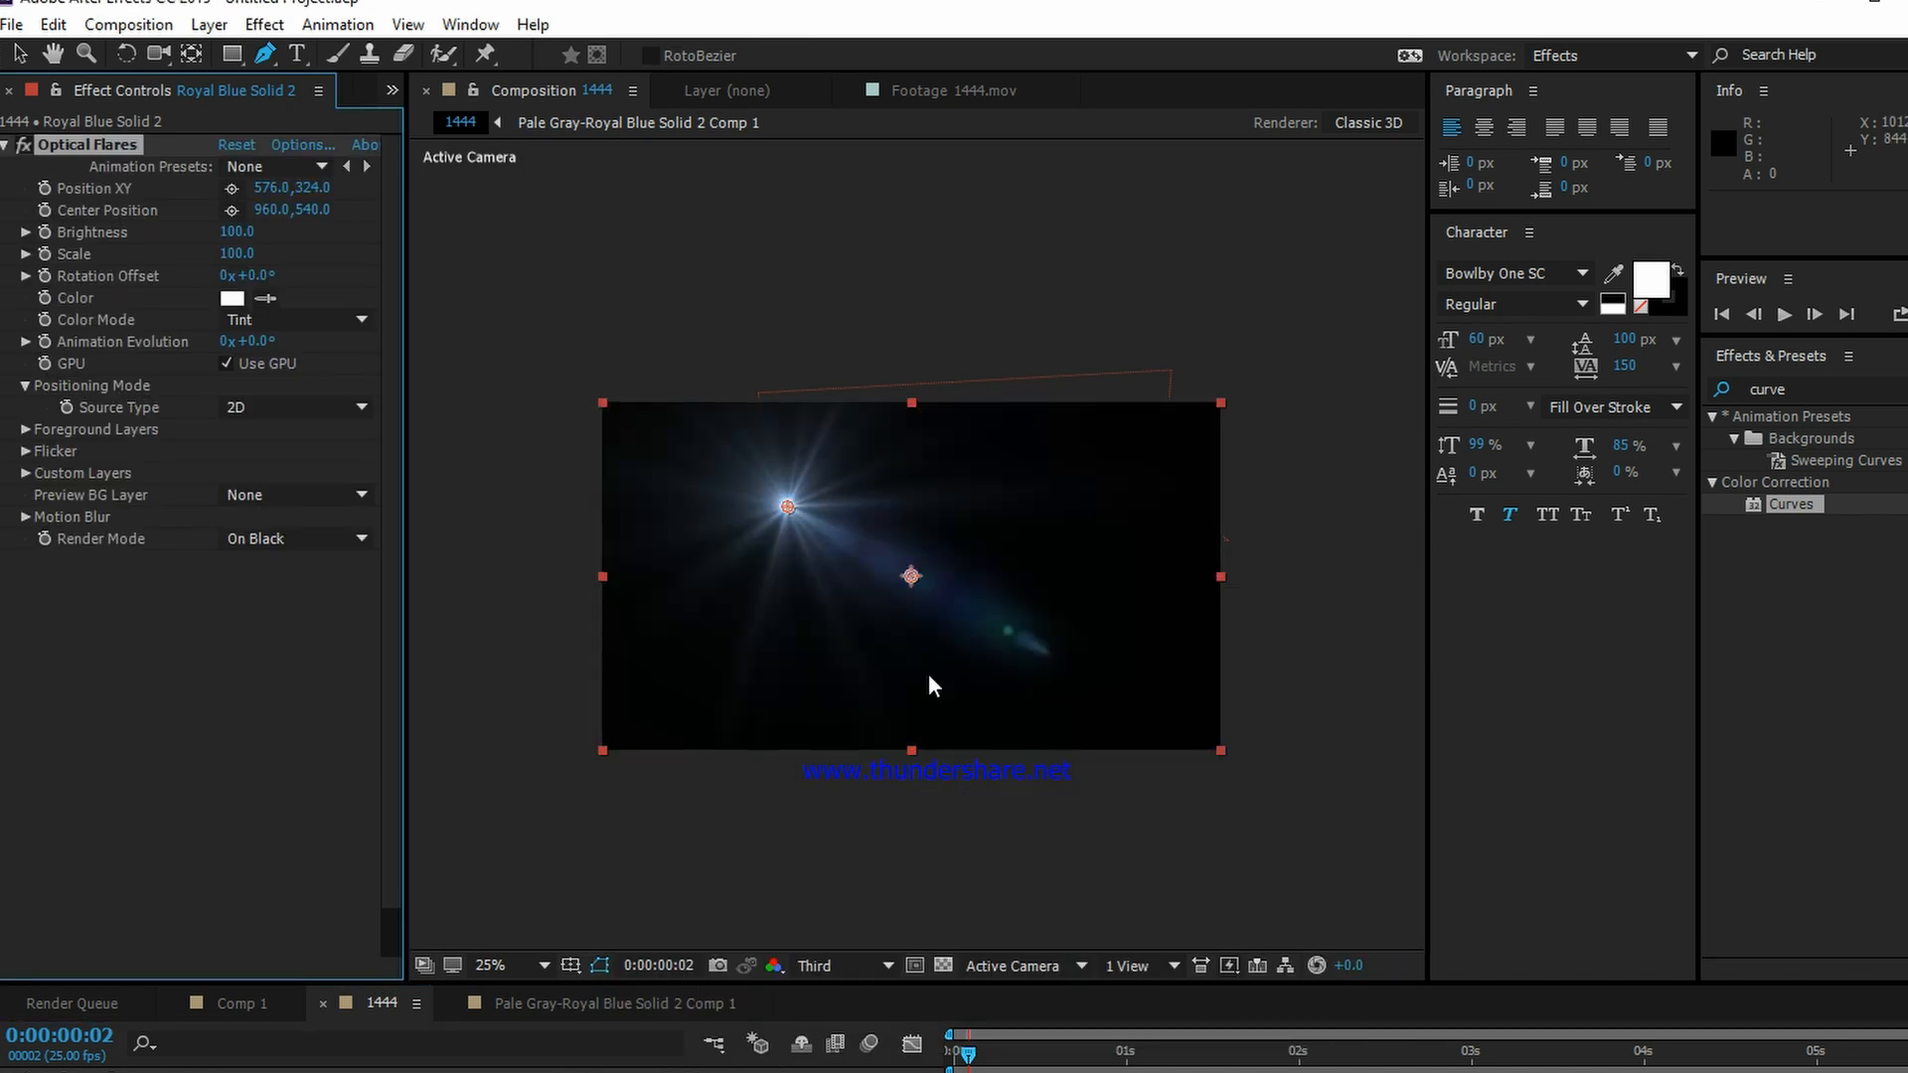
# Step: Load the Sun Digital flare from the Light presets in the Optical Flares options and centre it in the preview
pyautogui.click(300, 144)
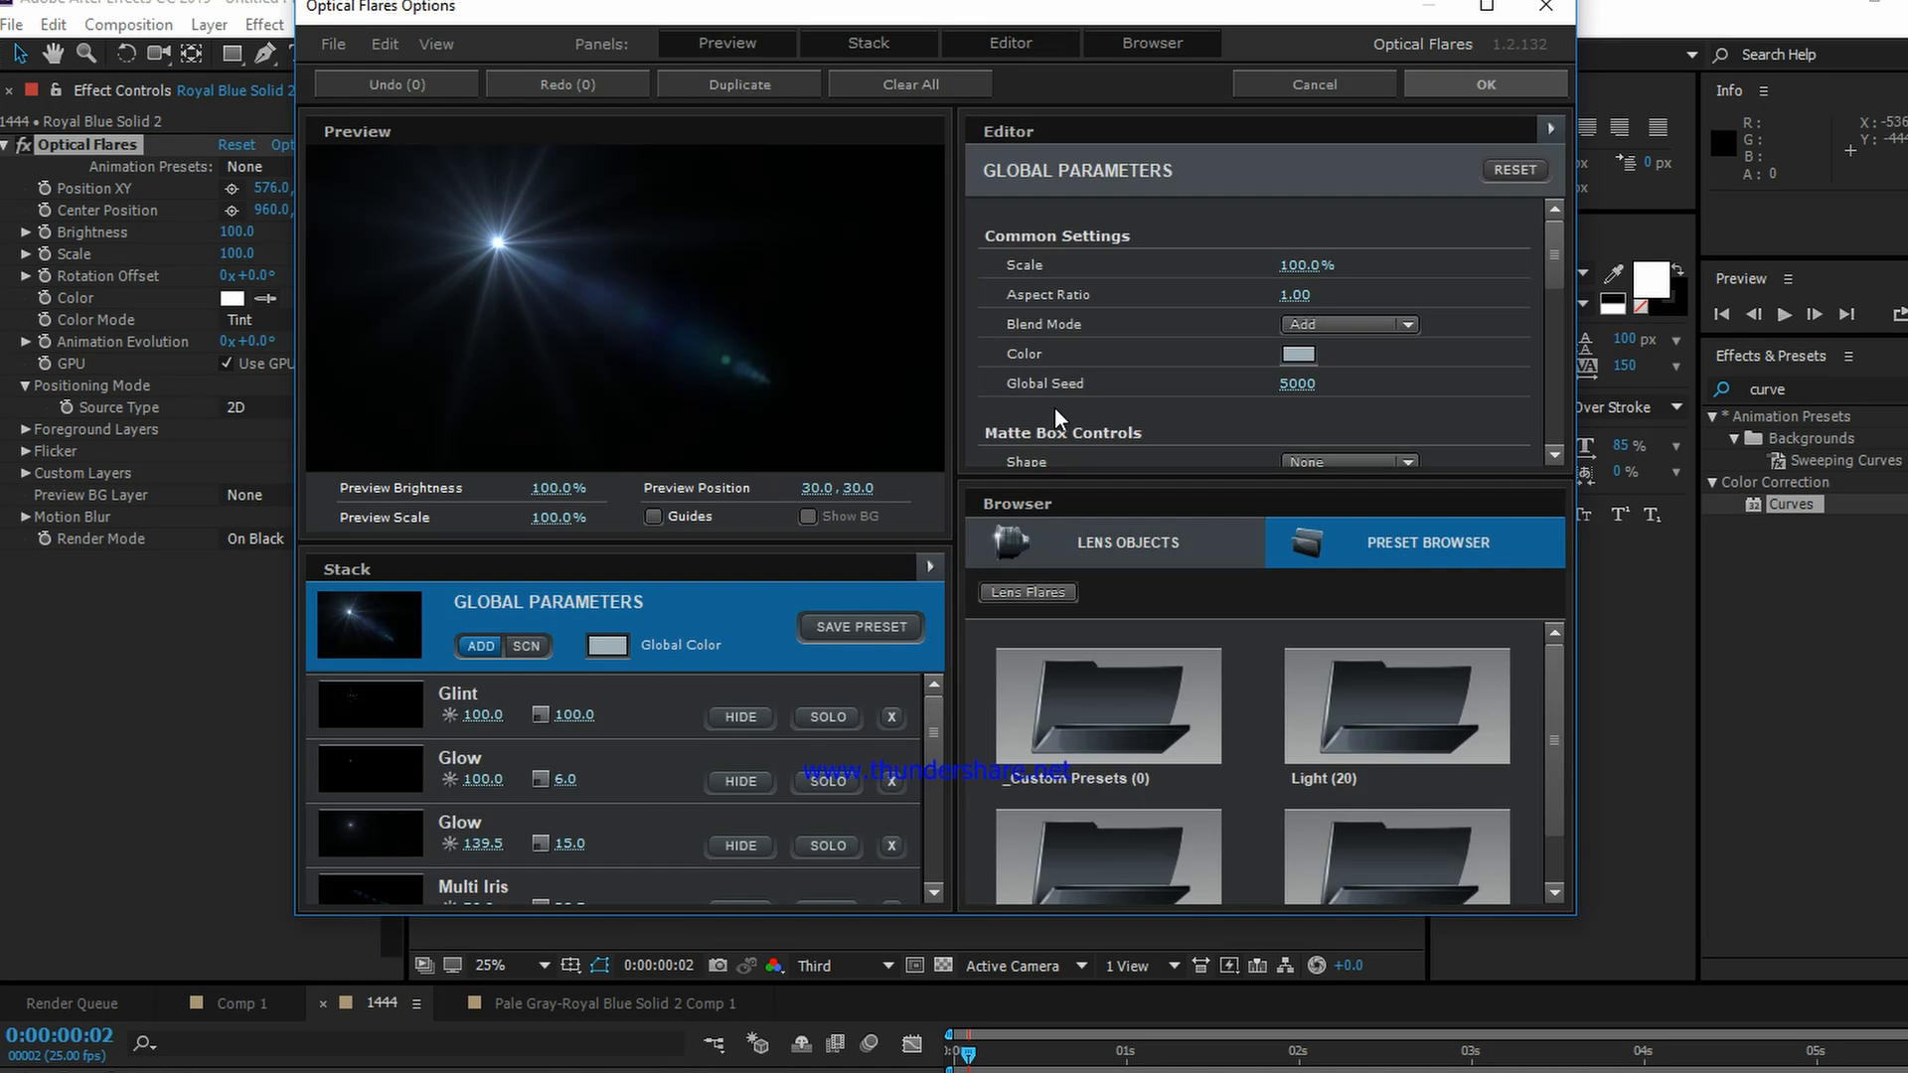
pyautogui.click(1391, 716)
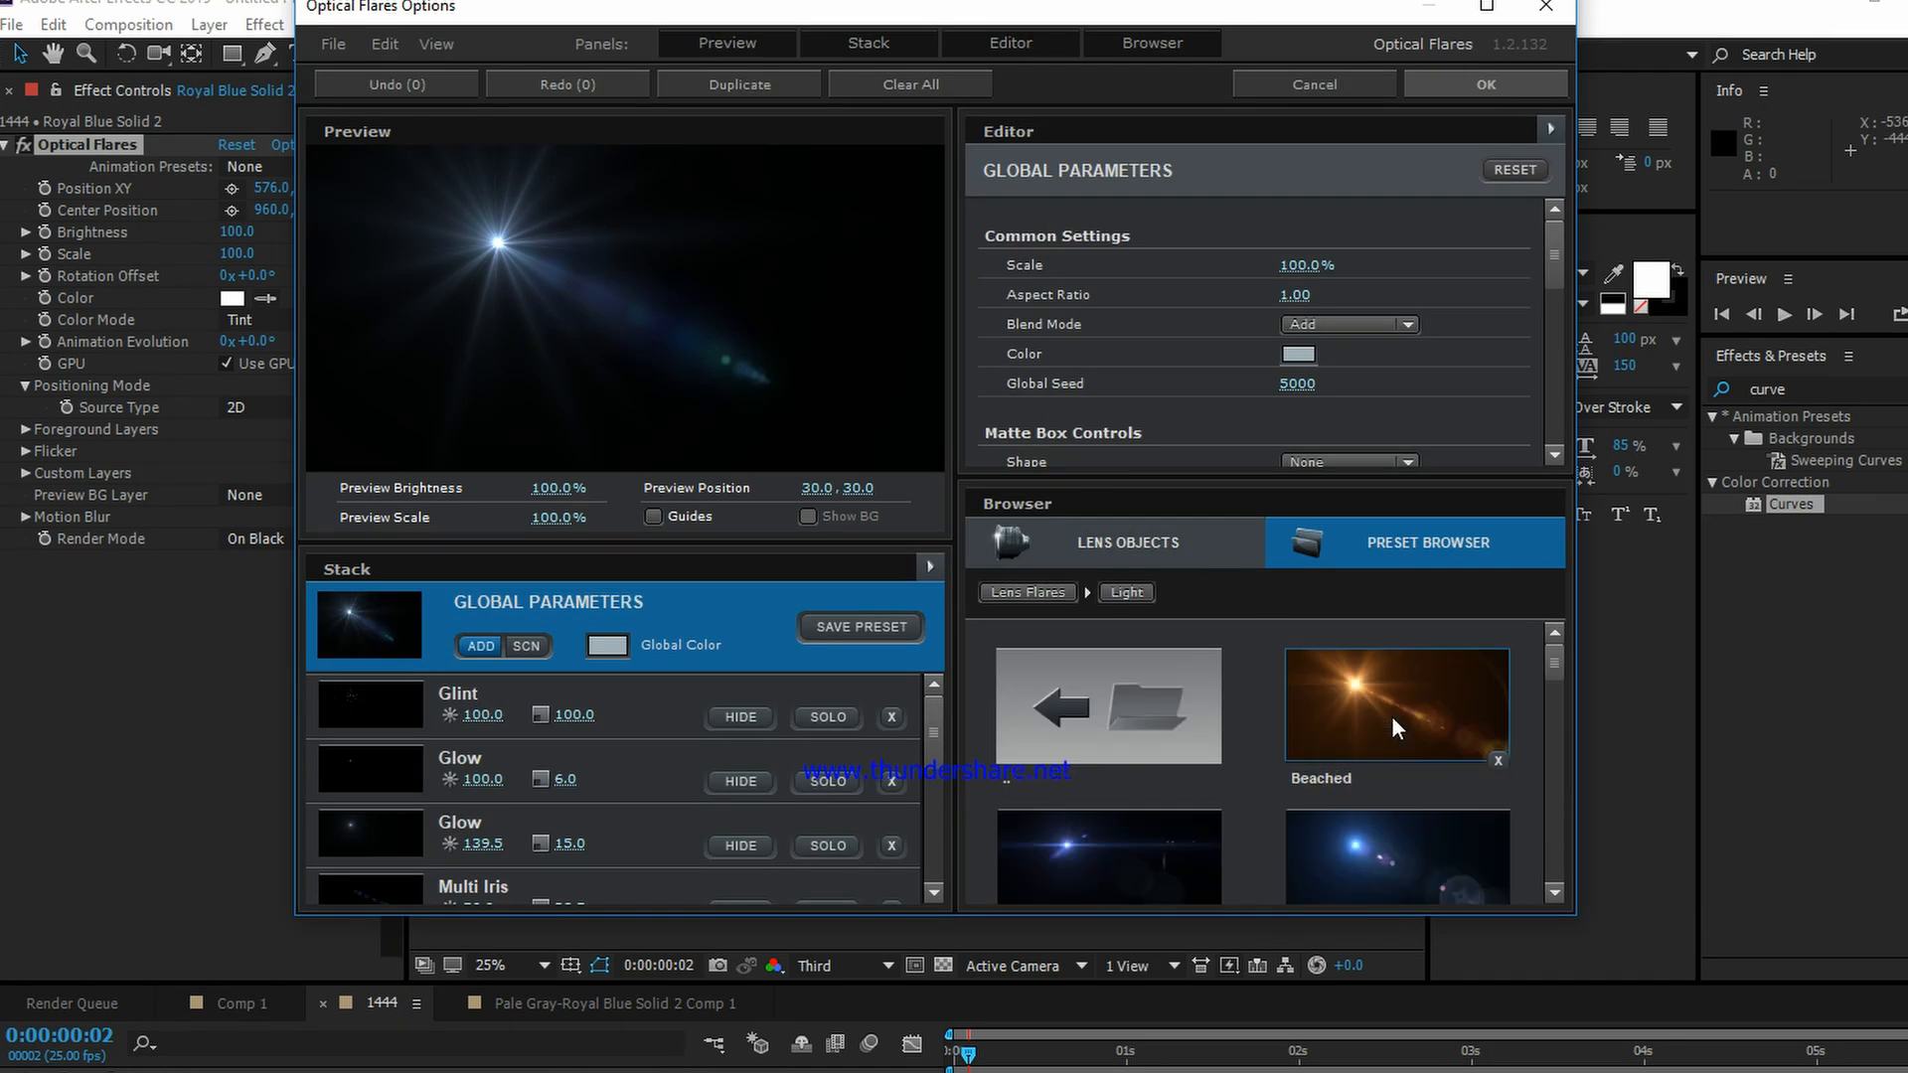
pyautogui.scroll(-5, 1391, 716)
pyautogui.scroll(5, 1392, 717)
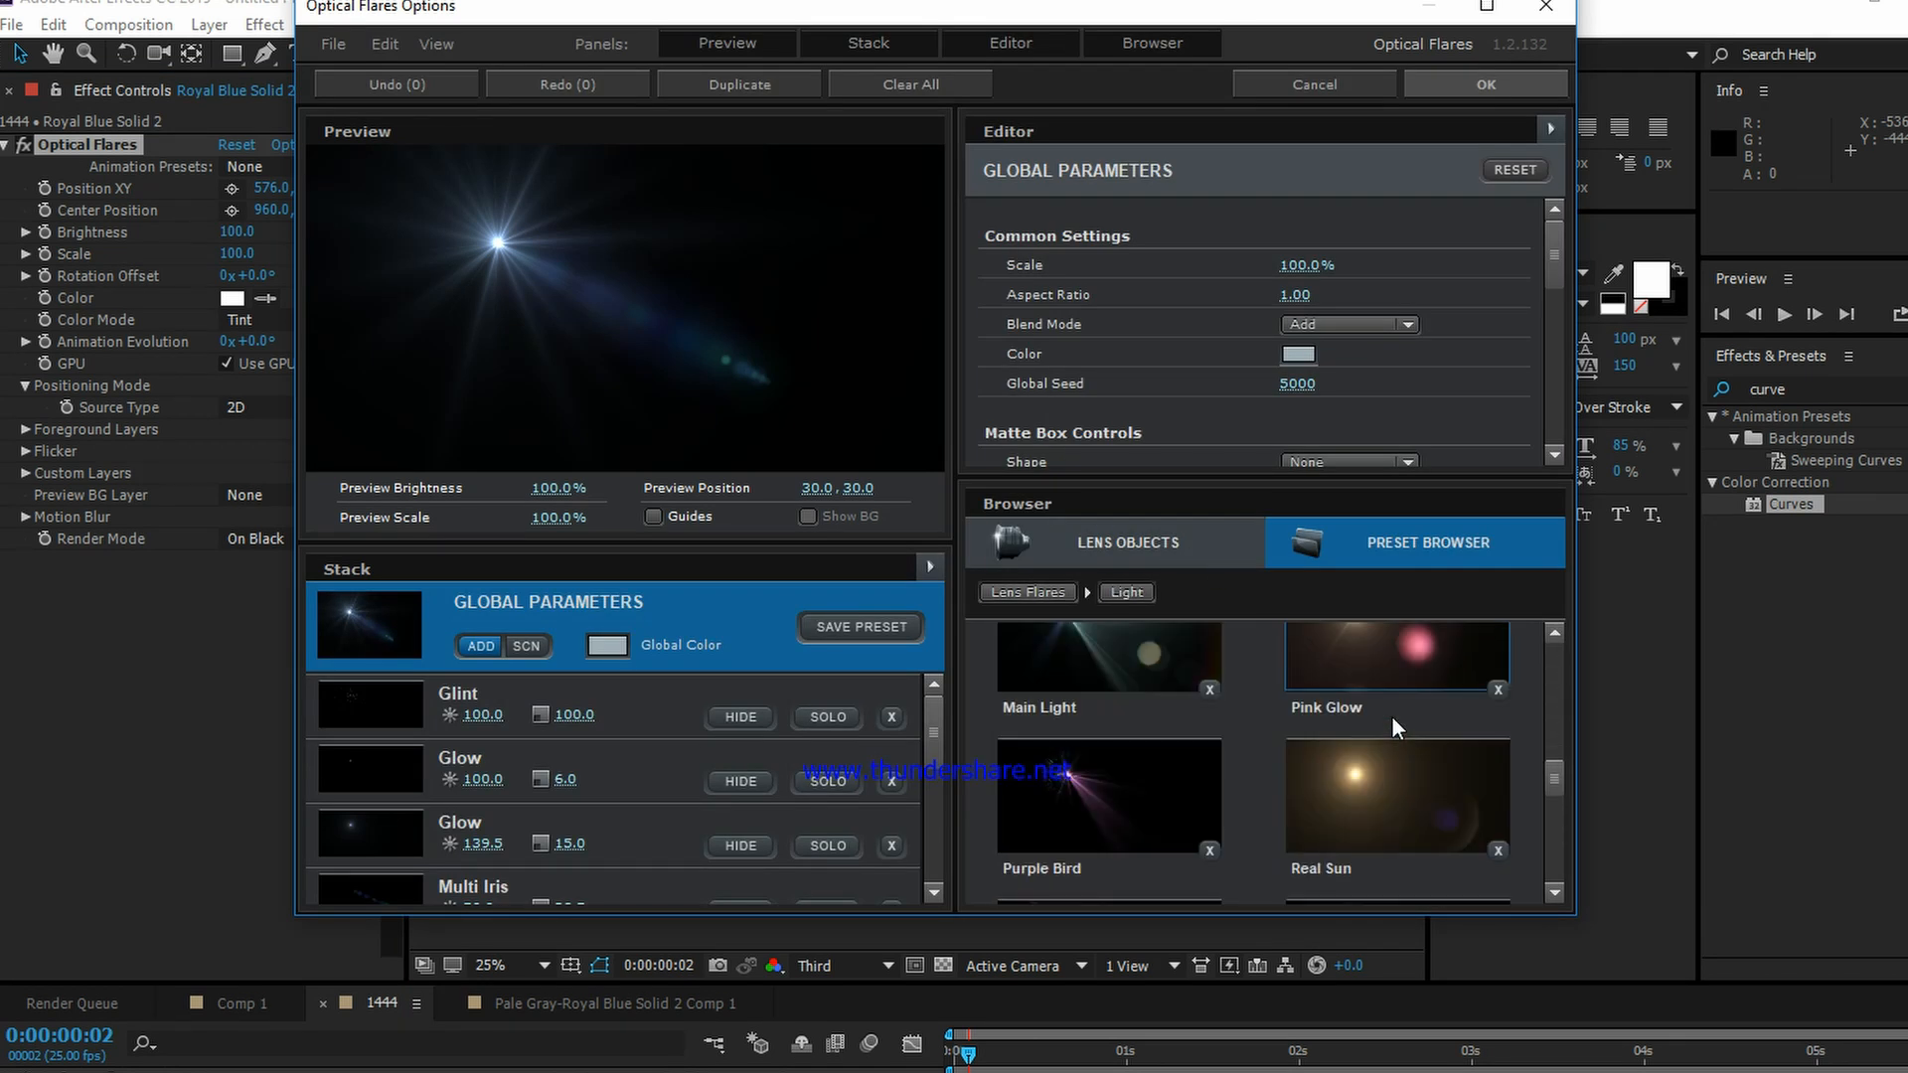
pyautogui.scroll(-8, 1394, 714)
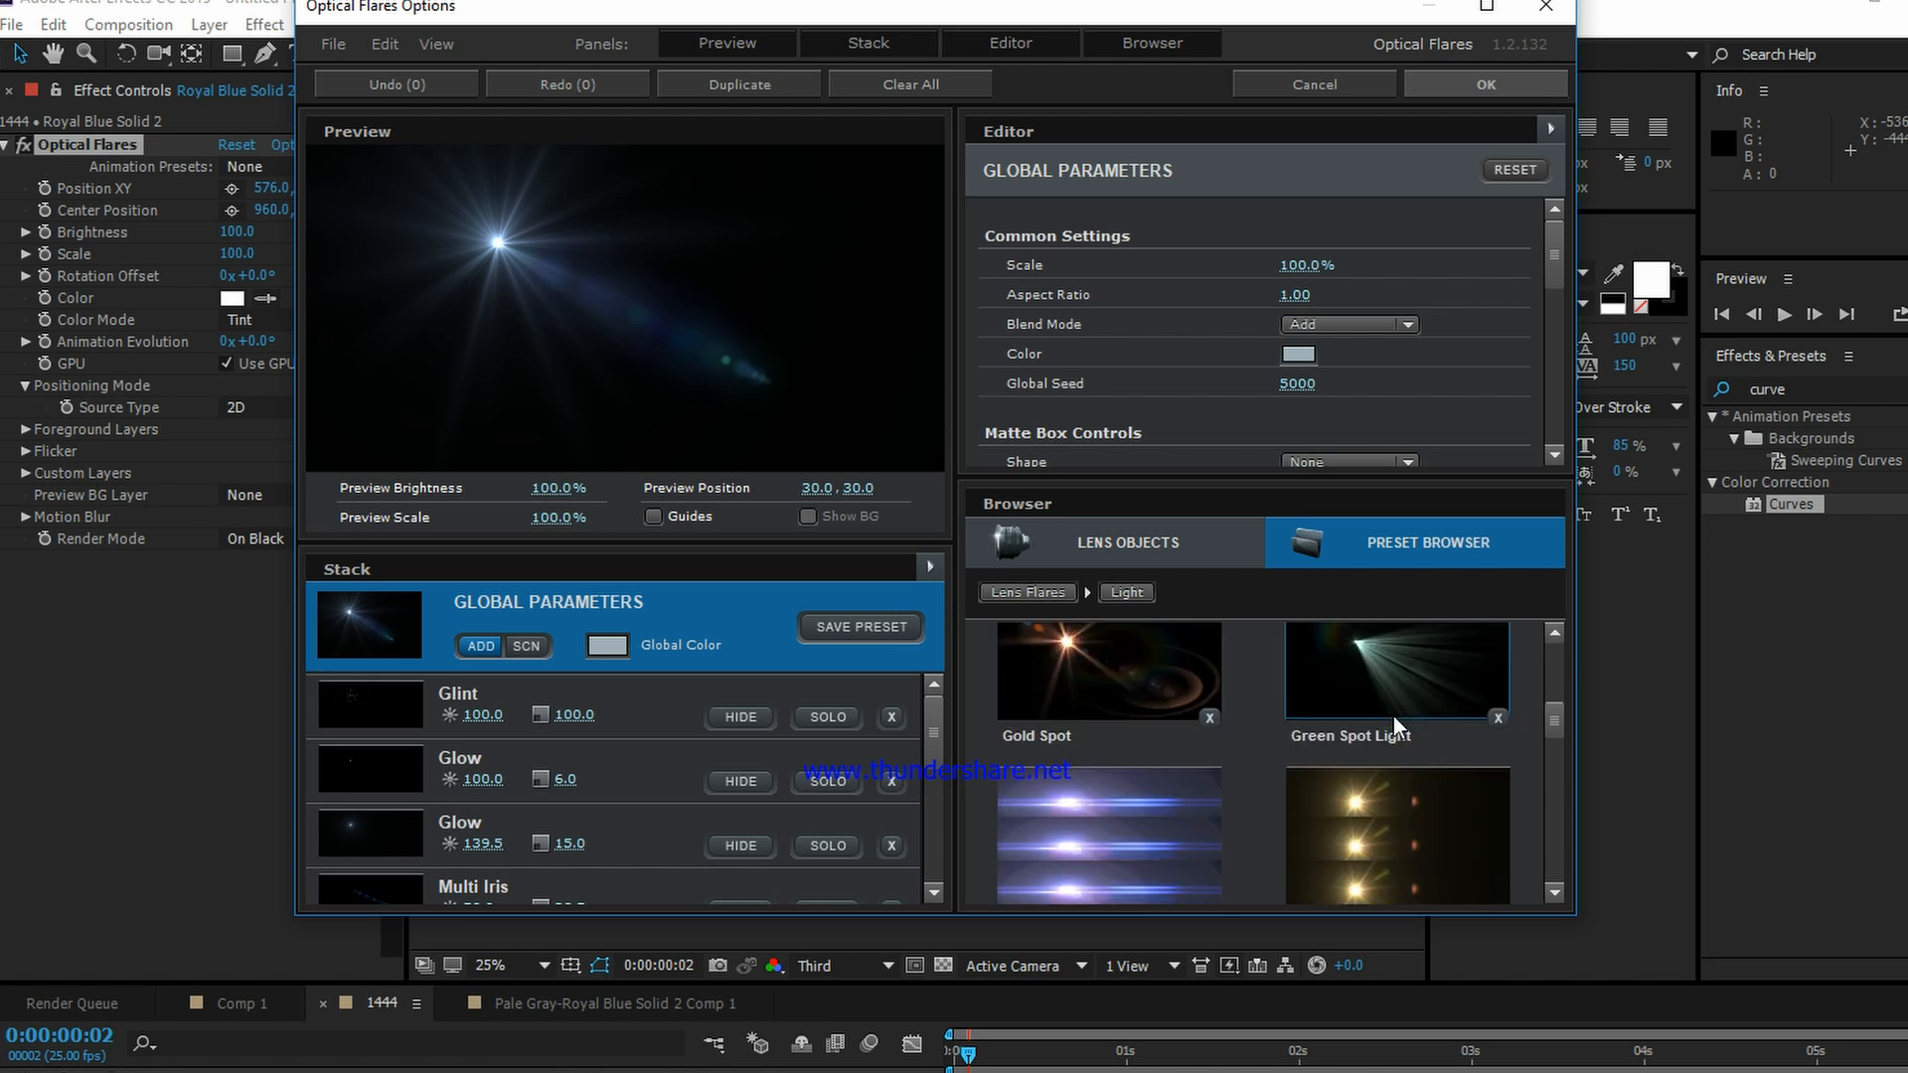
pyautogui.scroll(1, 1393, 714)
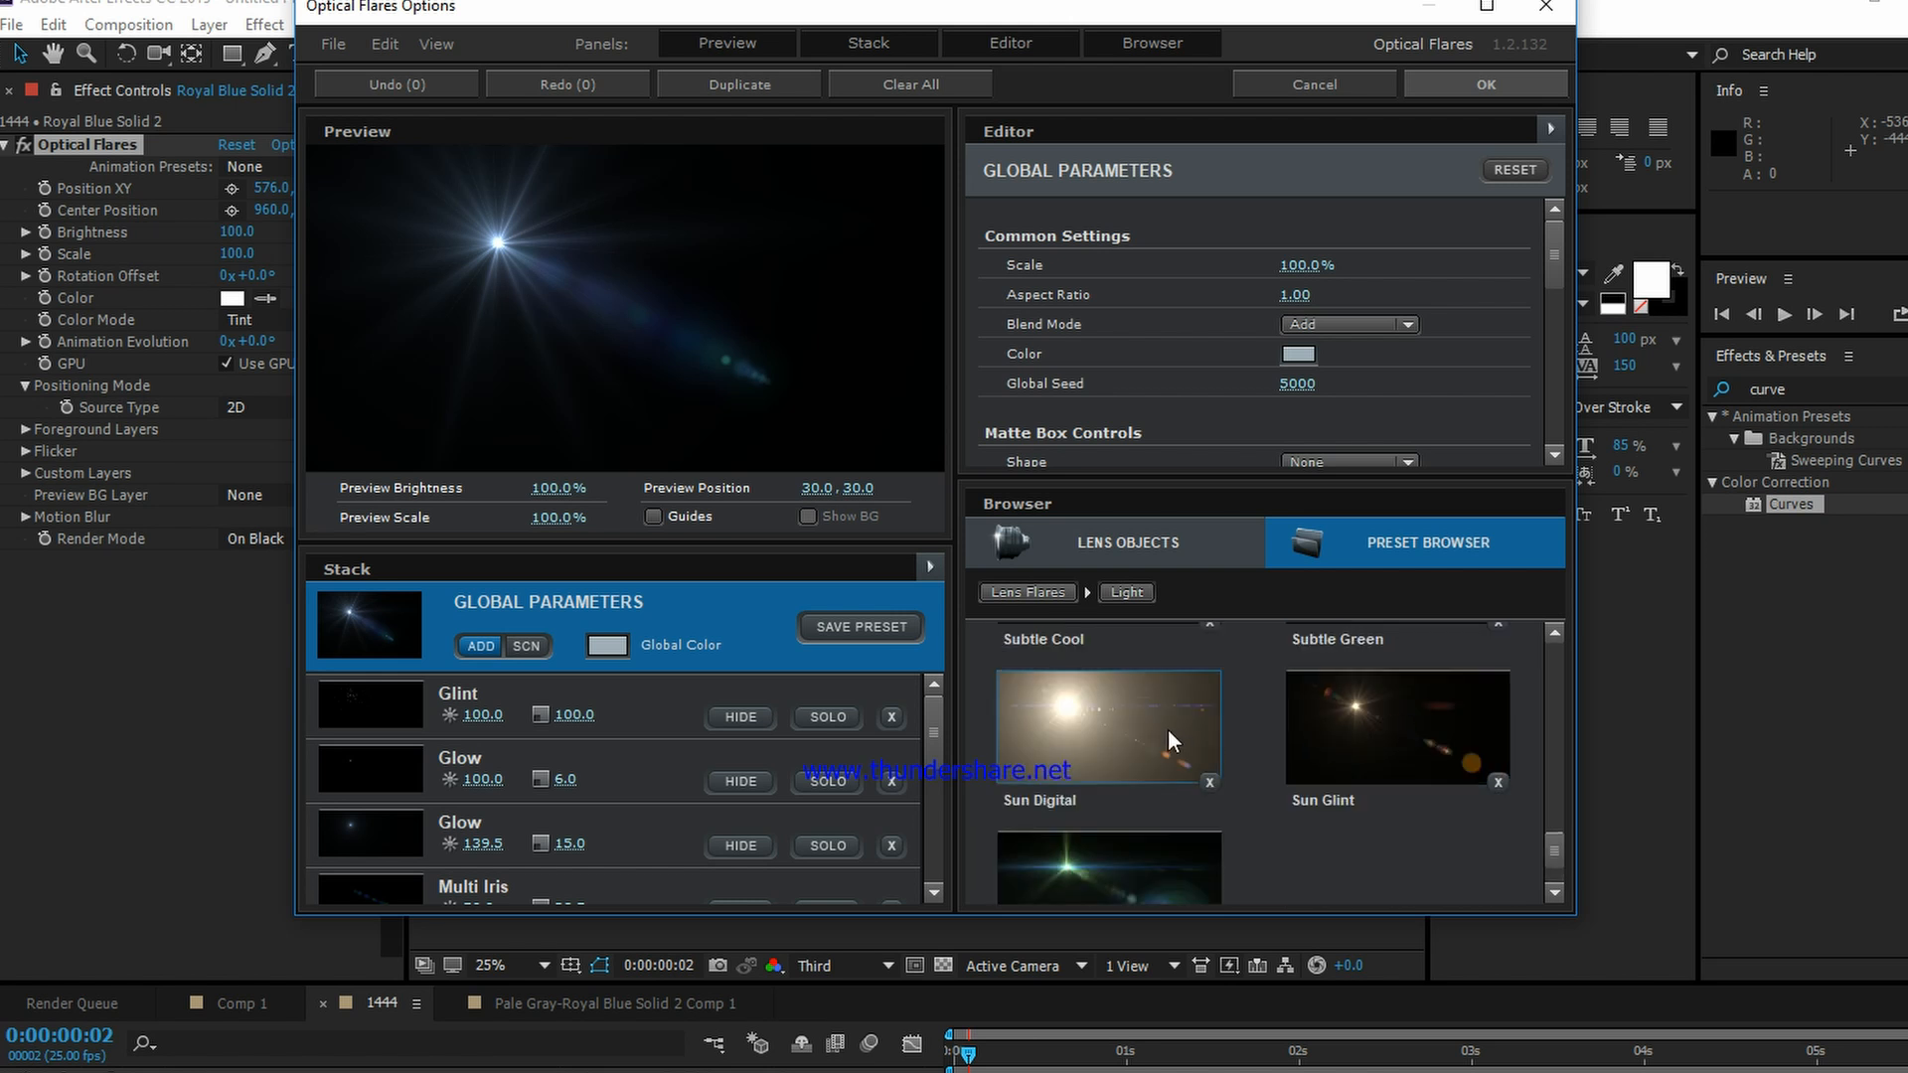
pyautogui.click(1143, 711)
pyautogui.moveTo(443, 276); pyautogui.dragTo(651, 282)
# Step: Change the flare's global color to cyan 61FFF5 and accept the Optical Flares options
pyautogui.click(608, 644)
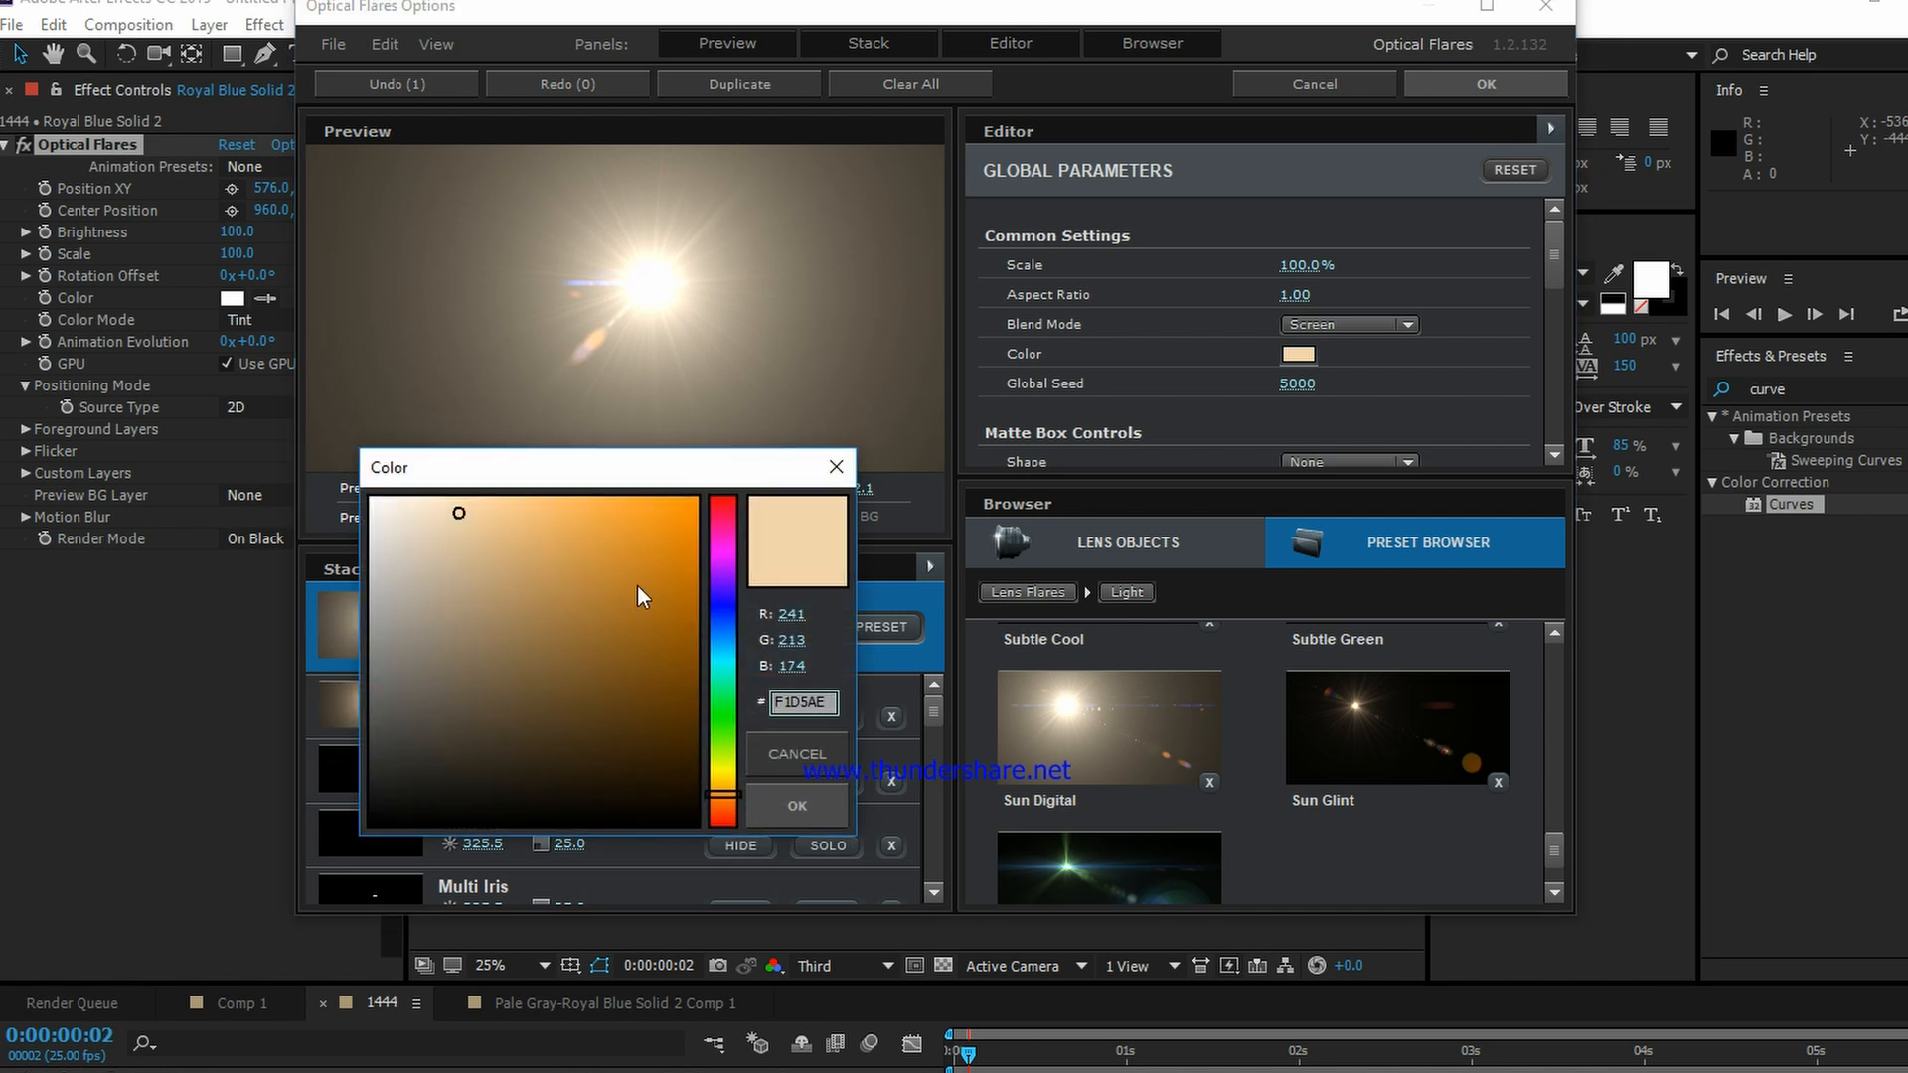
pyautogui.moveTo(725, 622); pyautogui.dragTo(725, 665)
pyautogui.moveTo(640, 553); pyautogui.dragTo(570, 497)
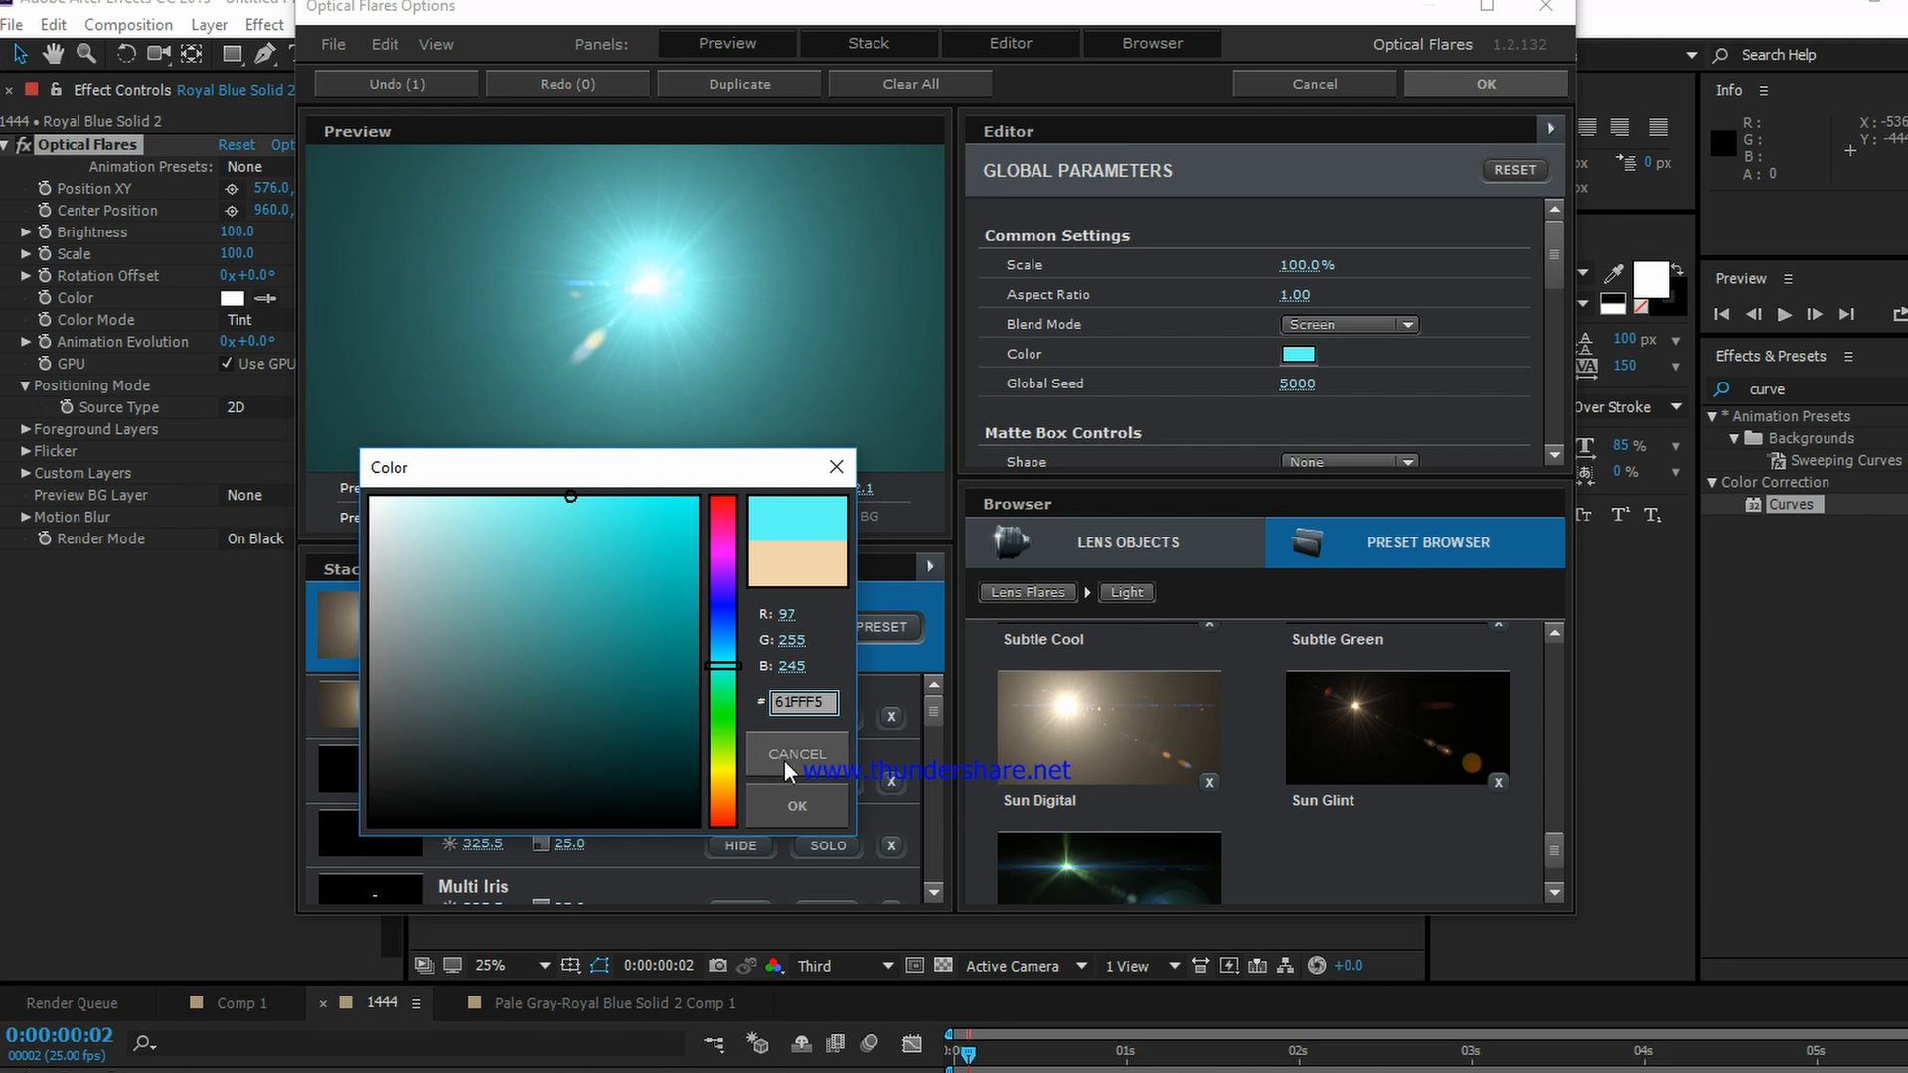
pyautogui.click(777, 799)
pyautogui.click(1481, 85)
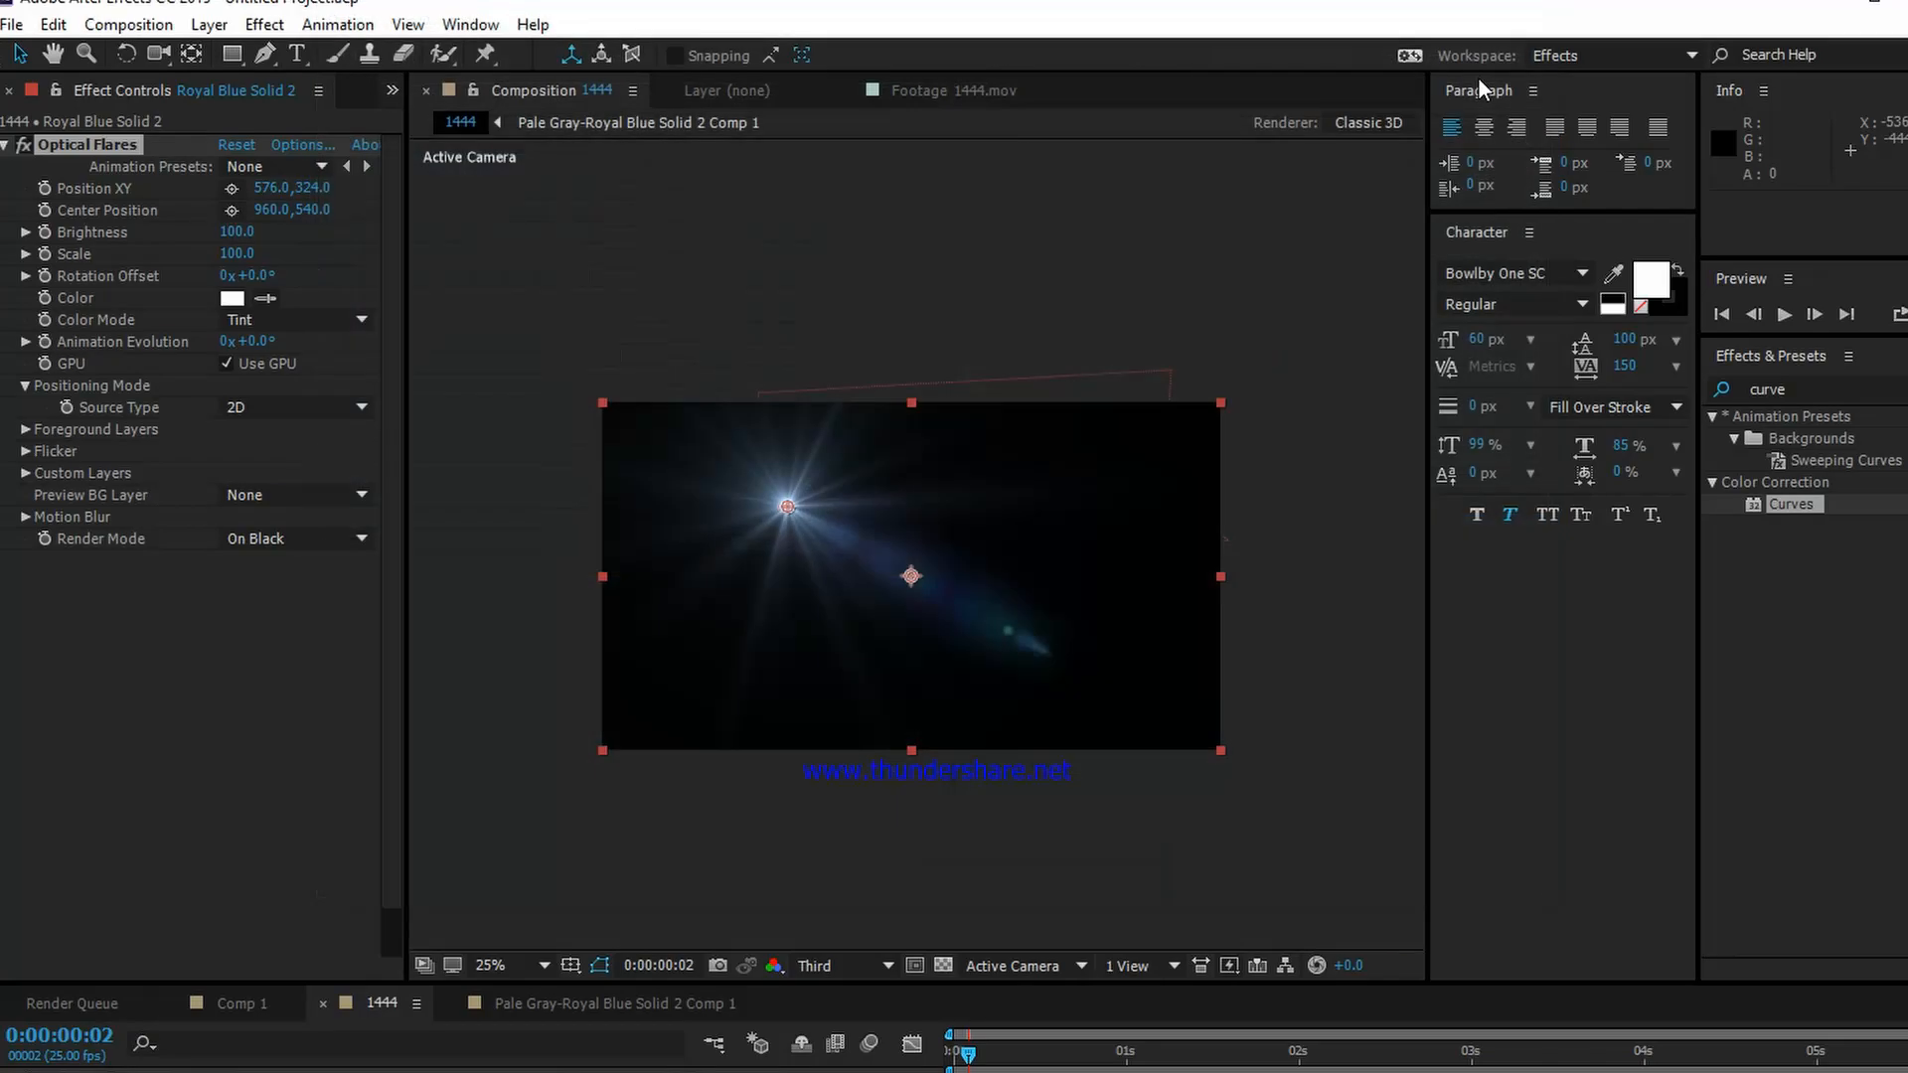
# Step: Make Royal Blue Solid 2 a 3D layer and set its blending mode to Screen
pyautogui.press('F4')
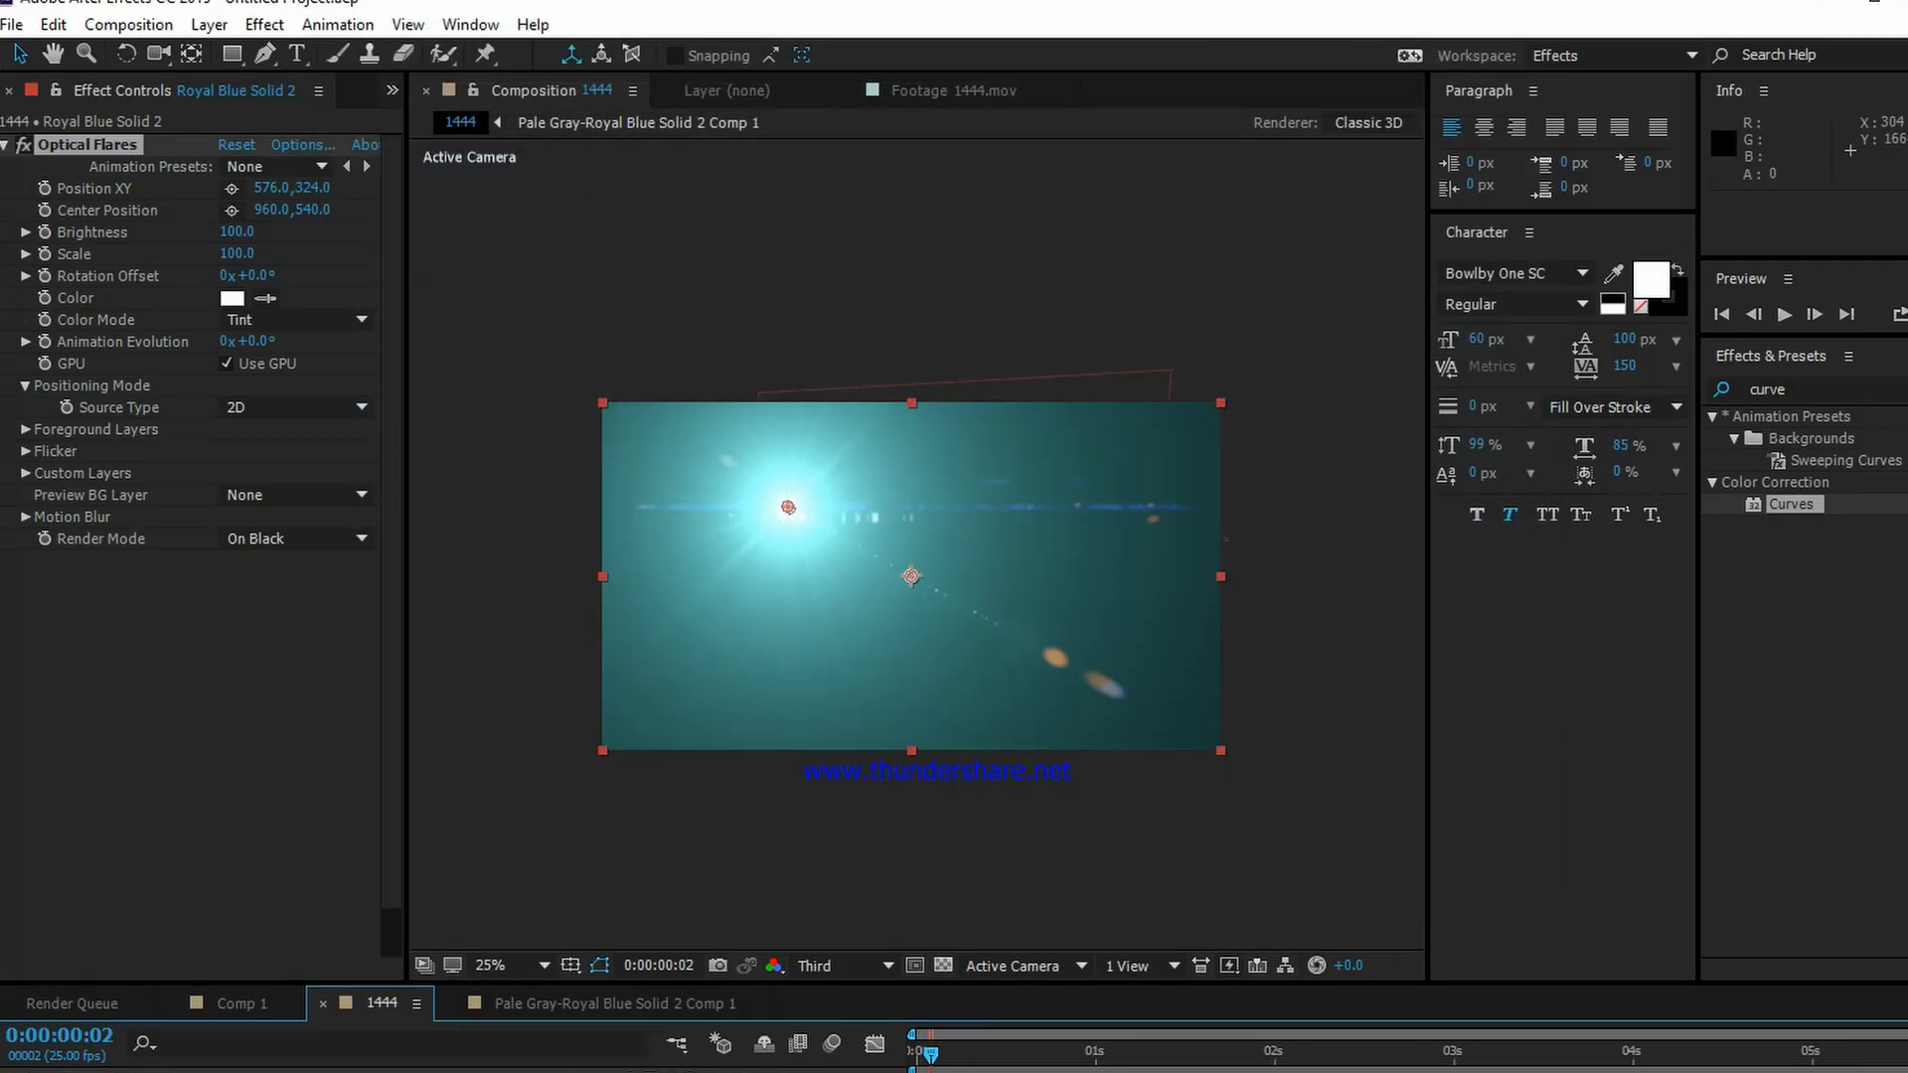
pyautogui.click(710, 643)
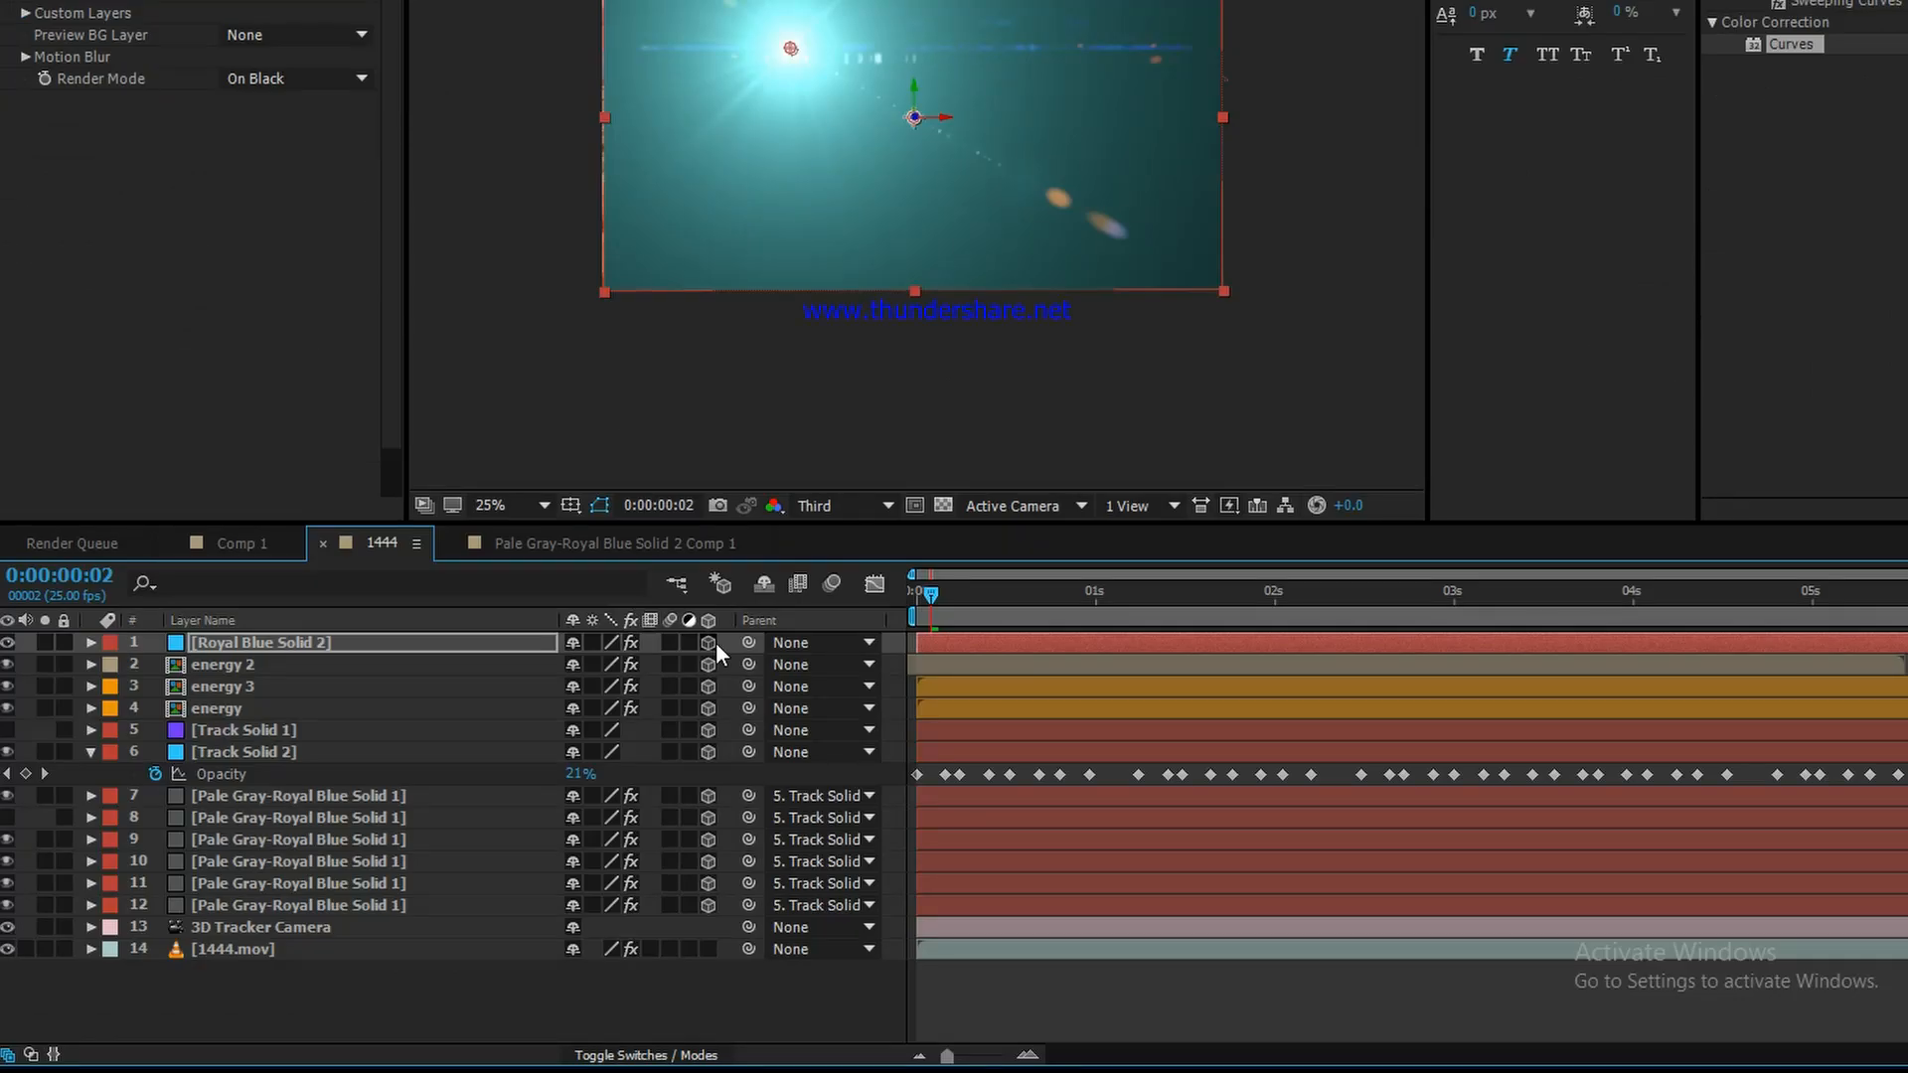
pyautogui.click(456, 642)
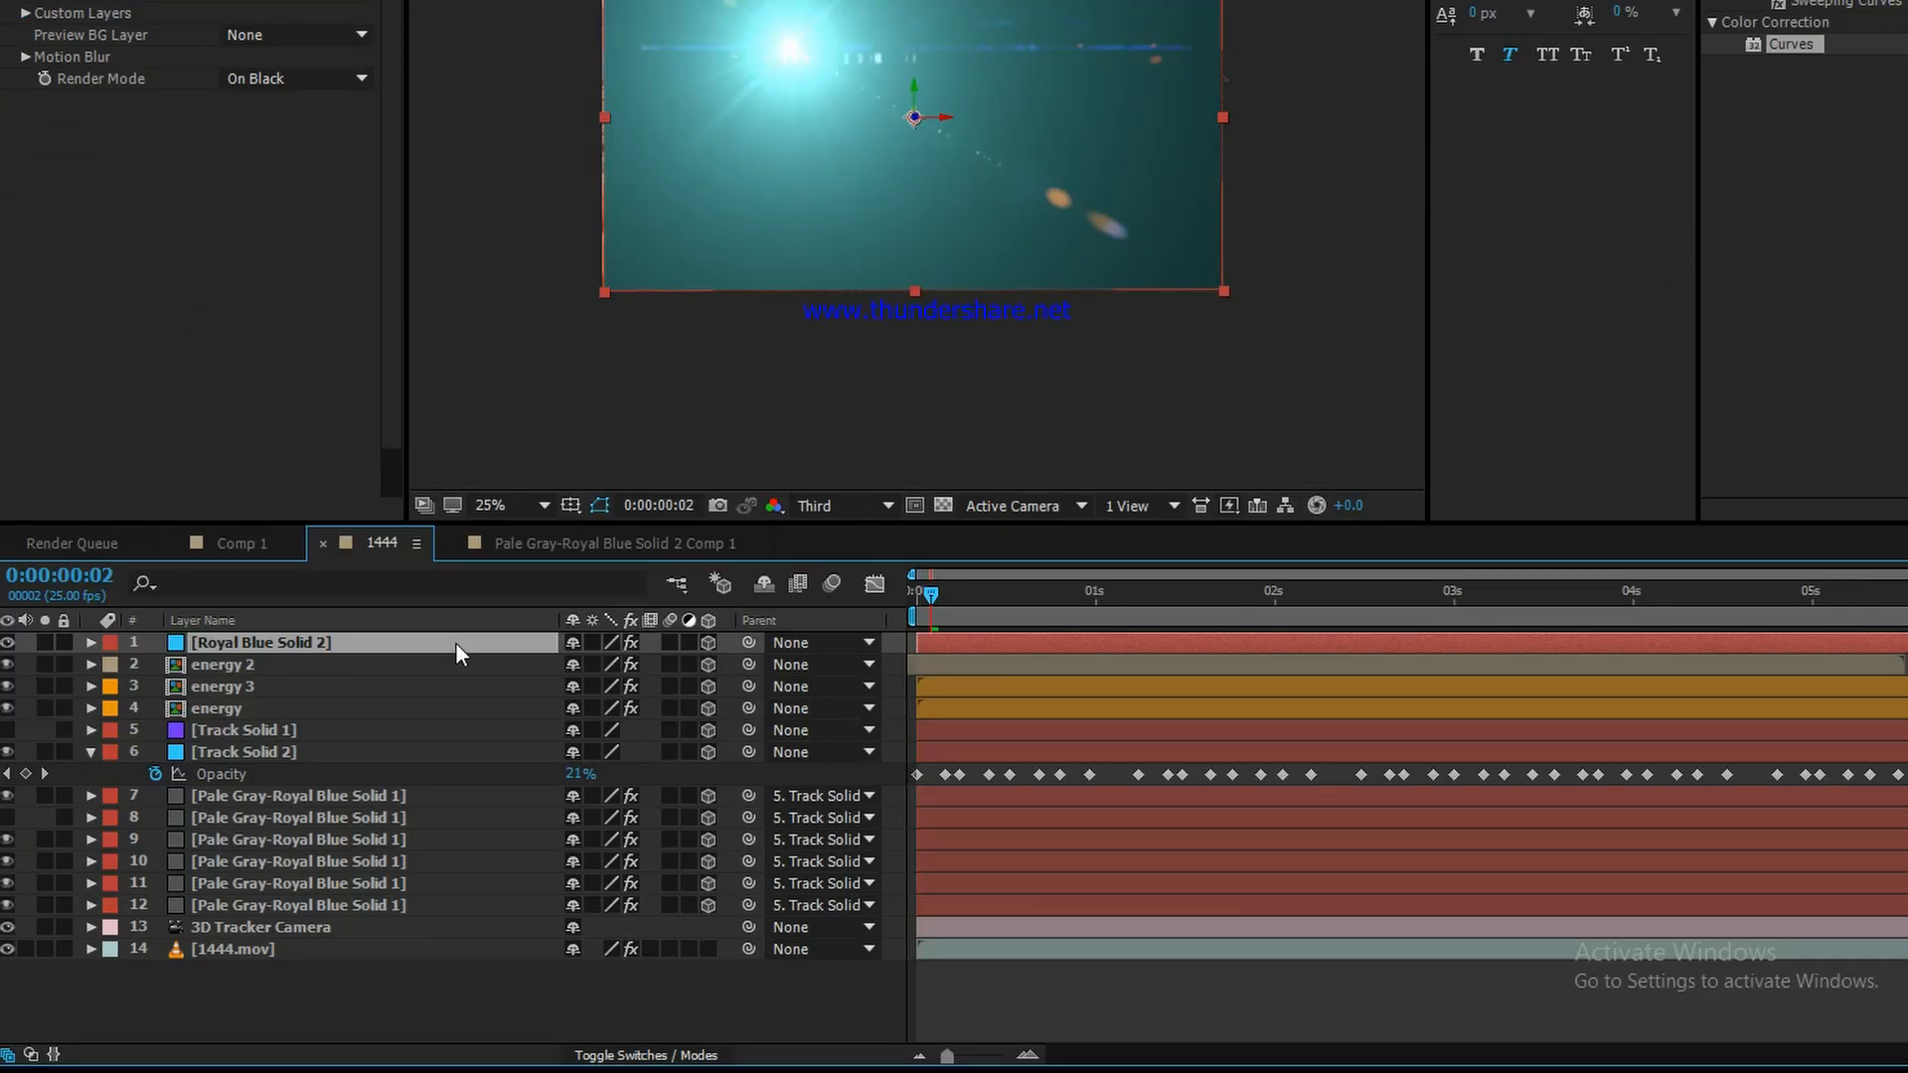
pyautogui.click(641, 1054)
pyautogui.click(600, 642)
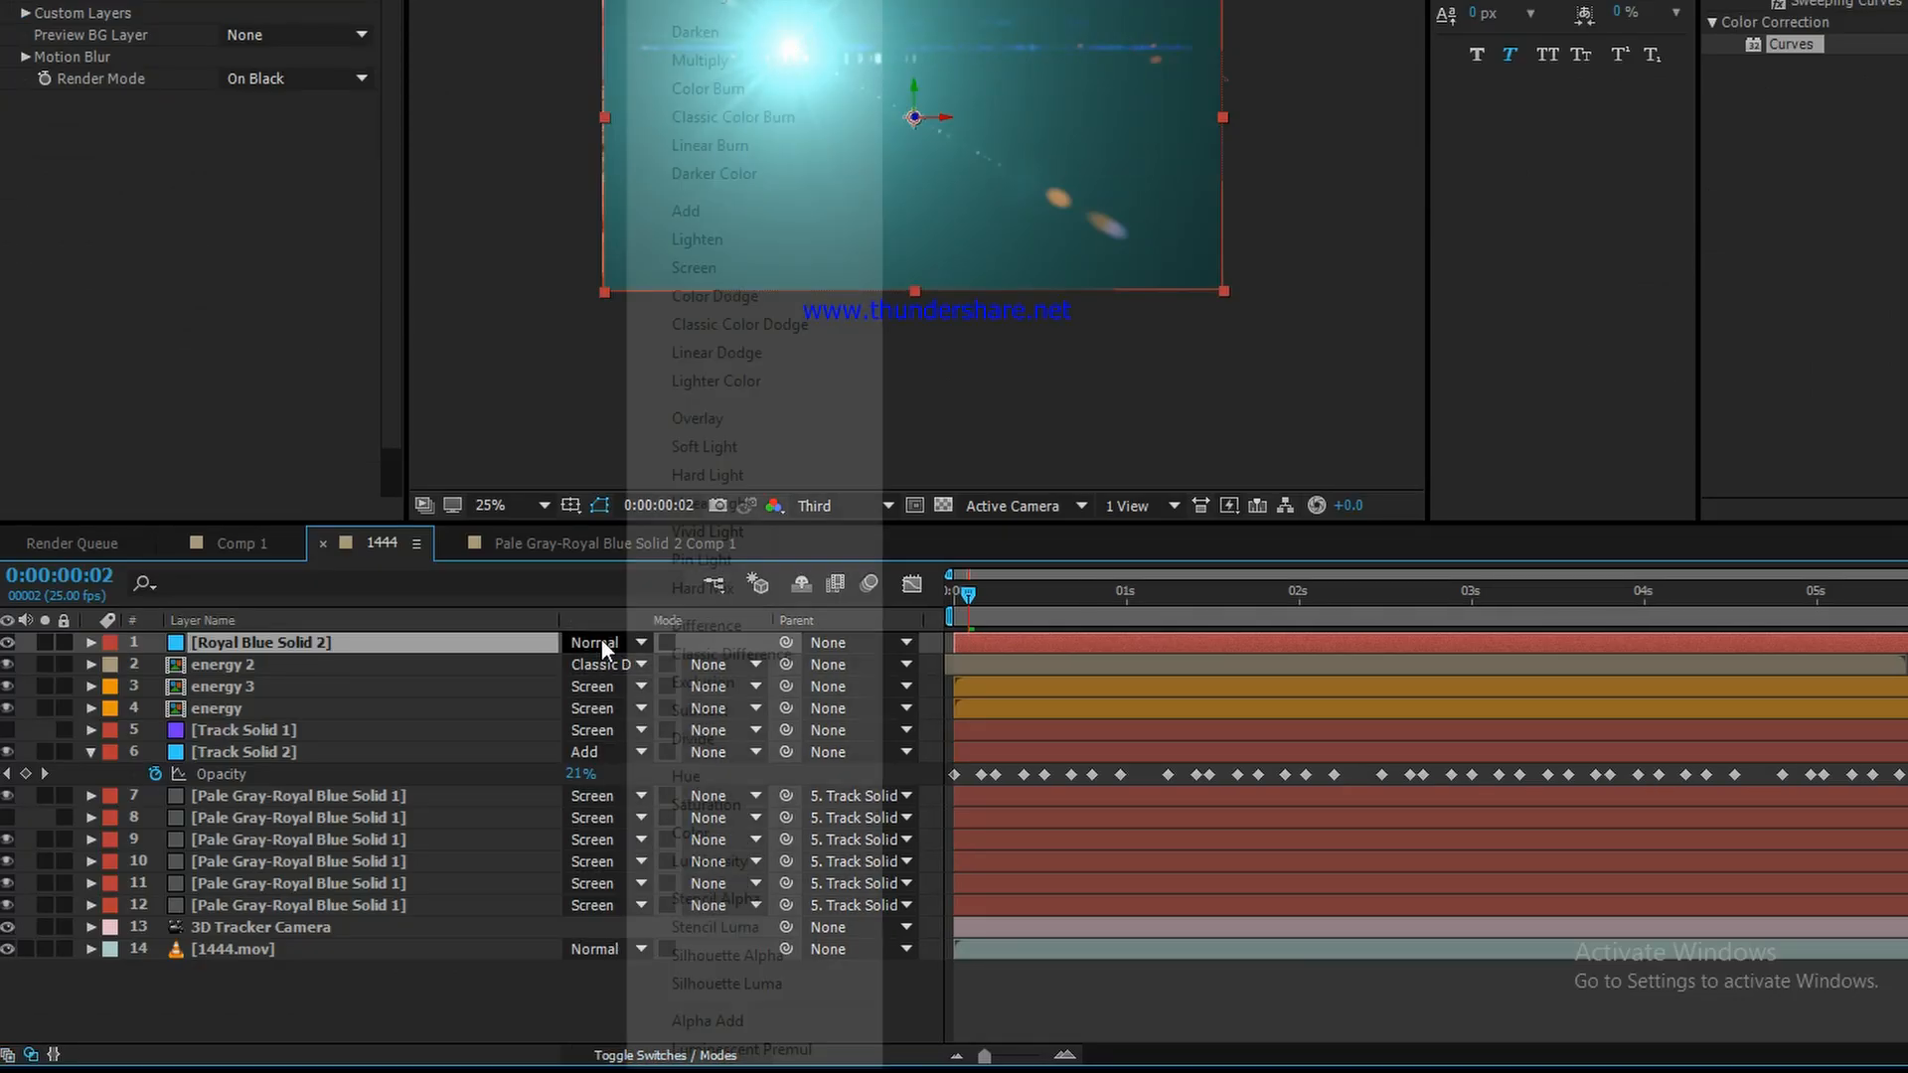
pyautogui.click(699, 254)
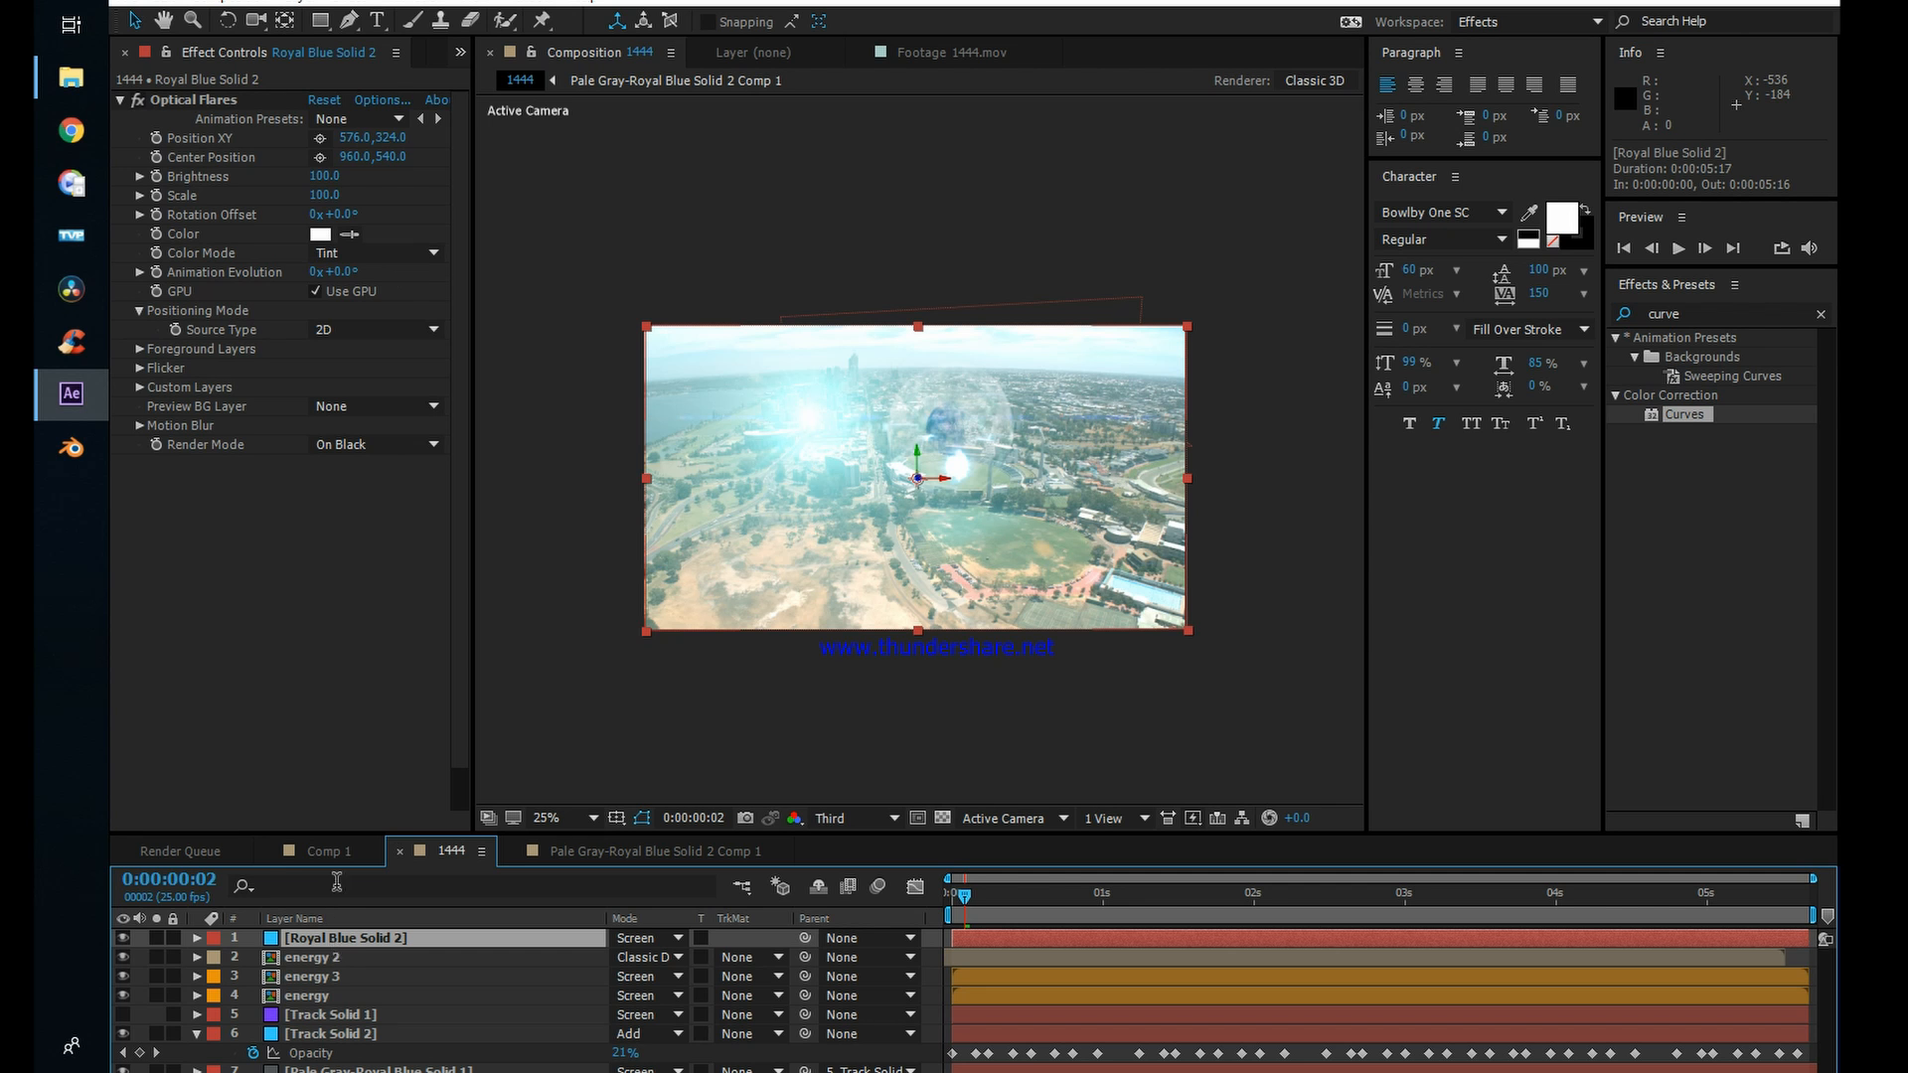
# Step: Copy the position 1160.5, 529.3, 960.2 from Track Solid 2 and paste it onto Royal Blue Solid 2
pyautogui.click(188, 92)
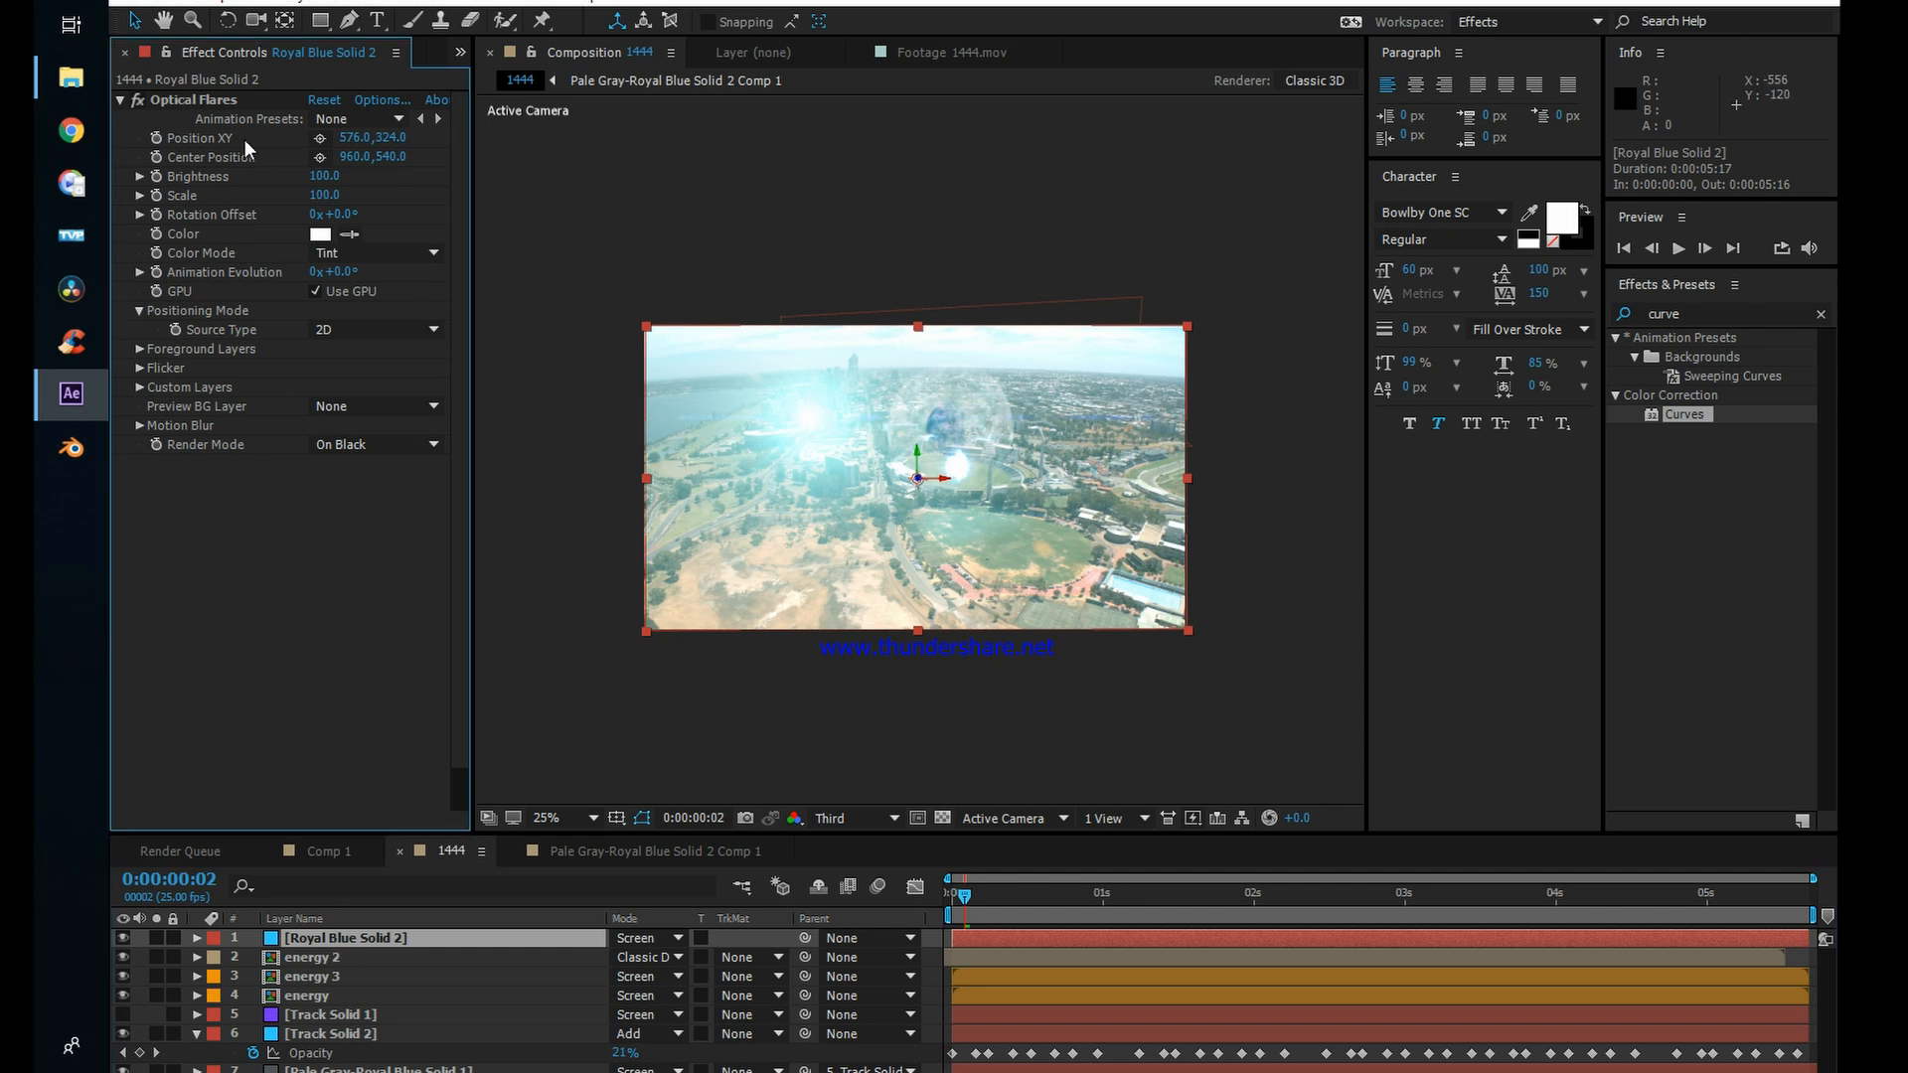
pyautogui.click(206, 100)
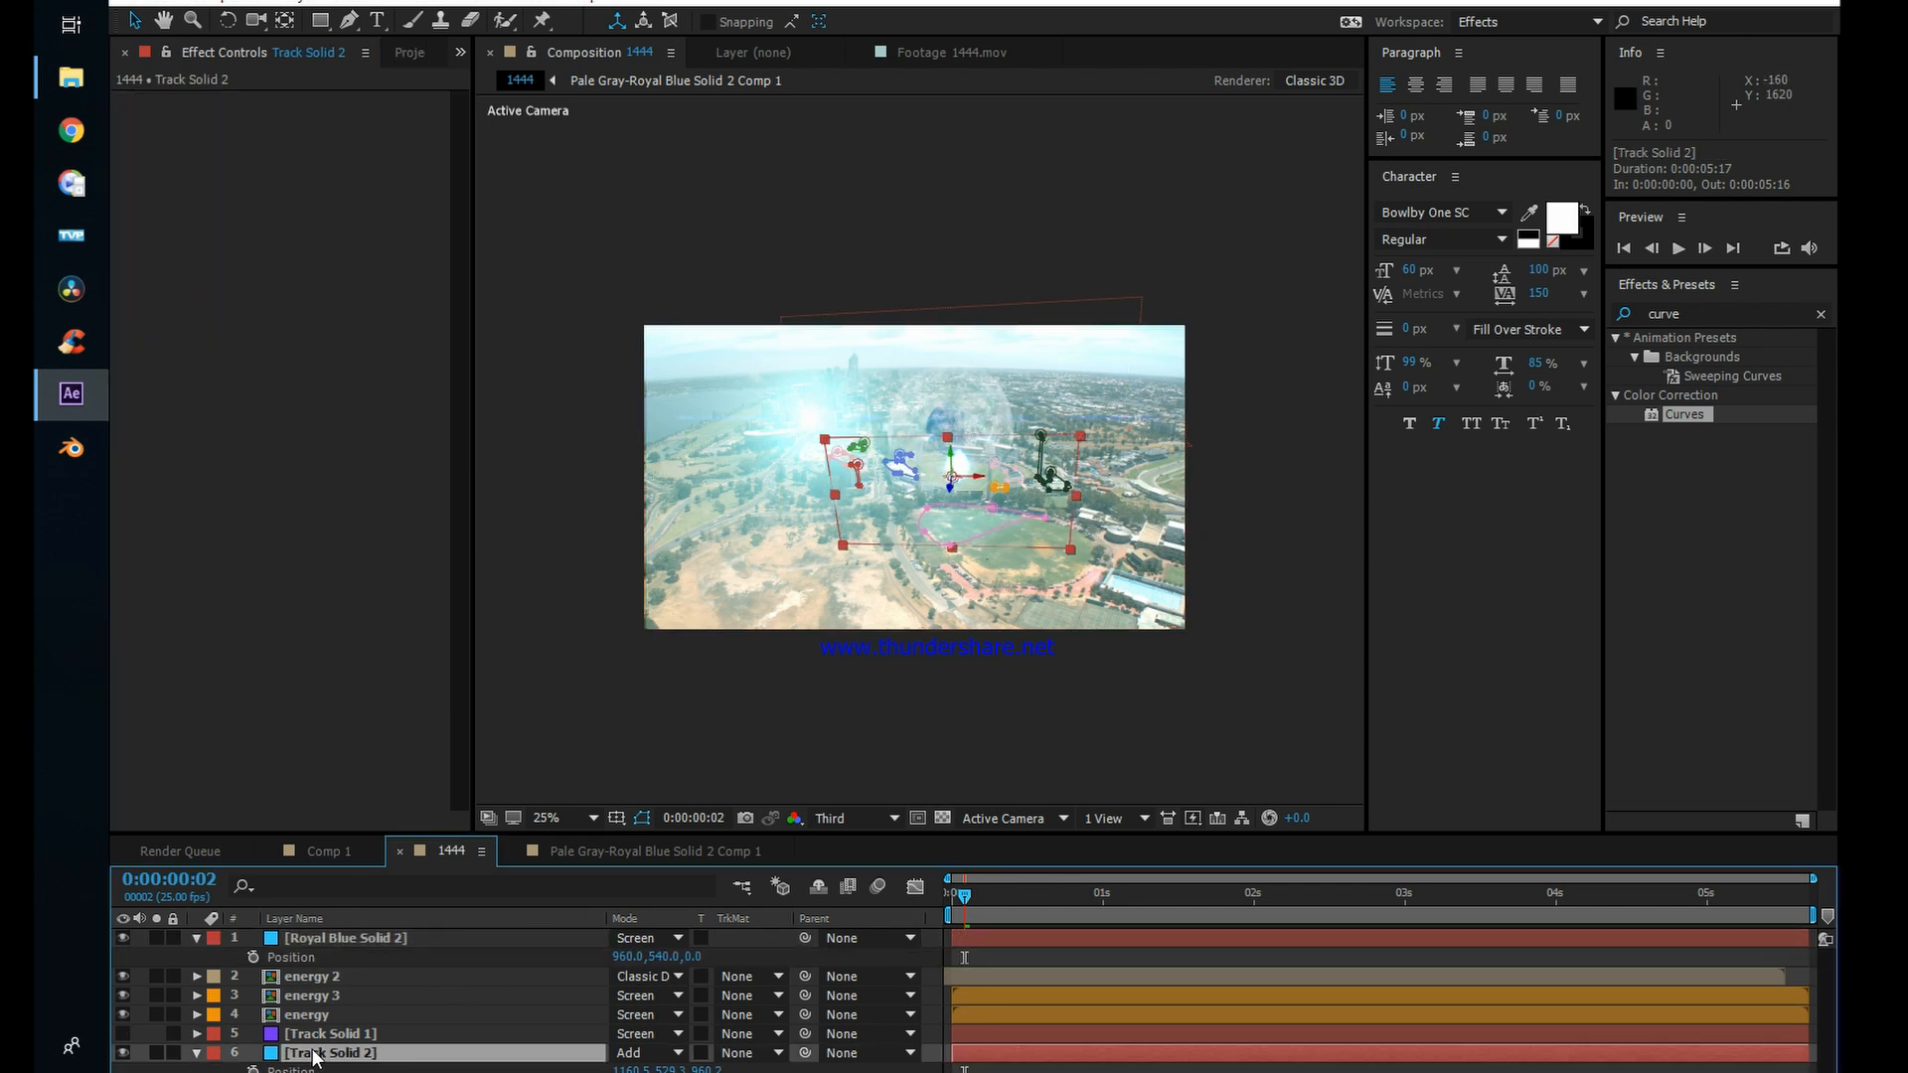
pyautogui.press('Return')
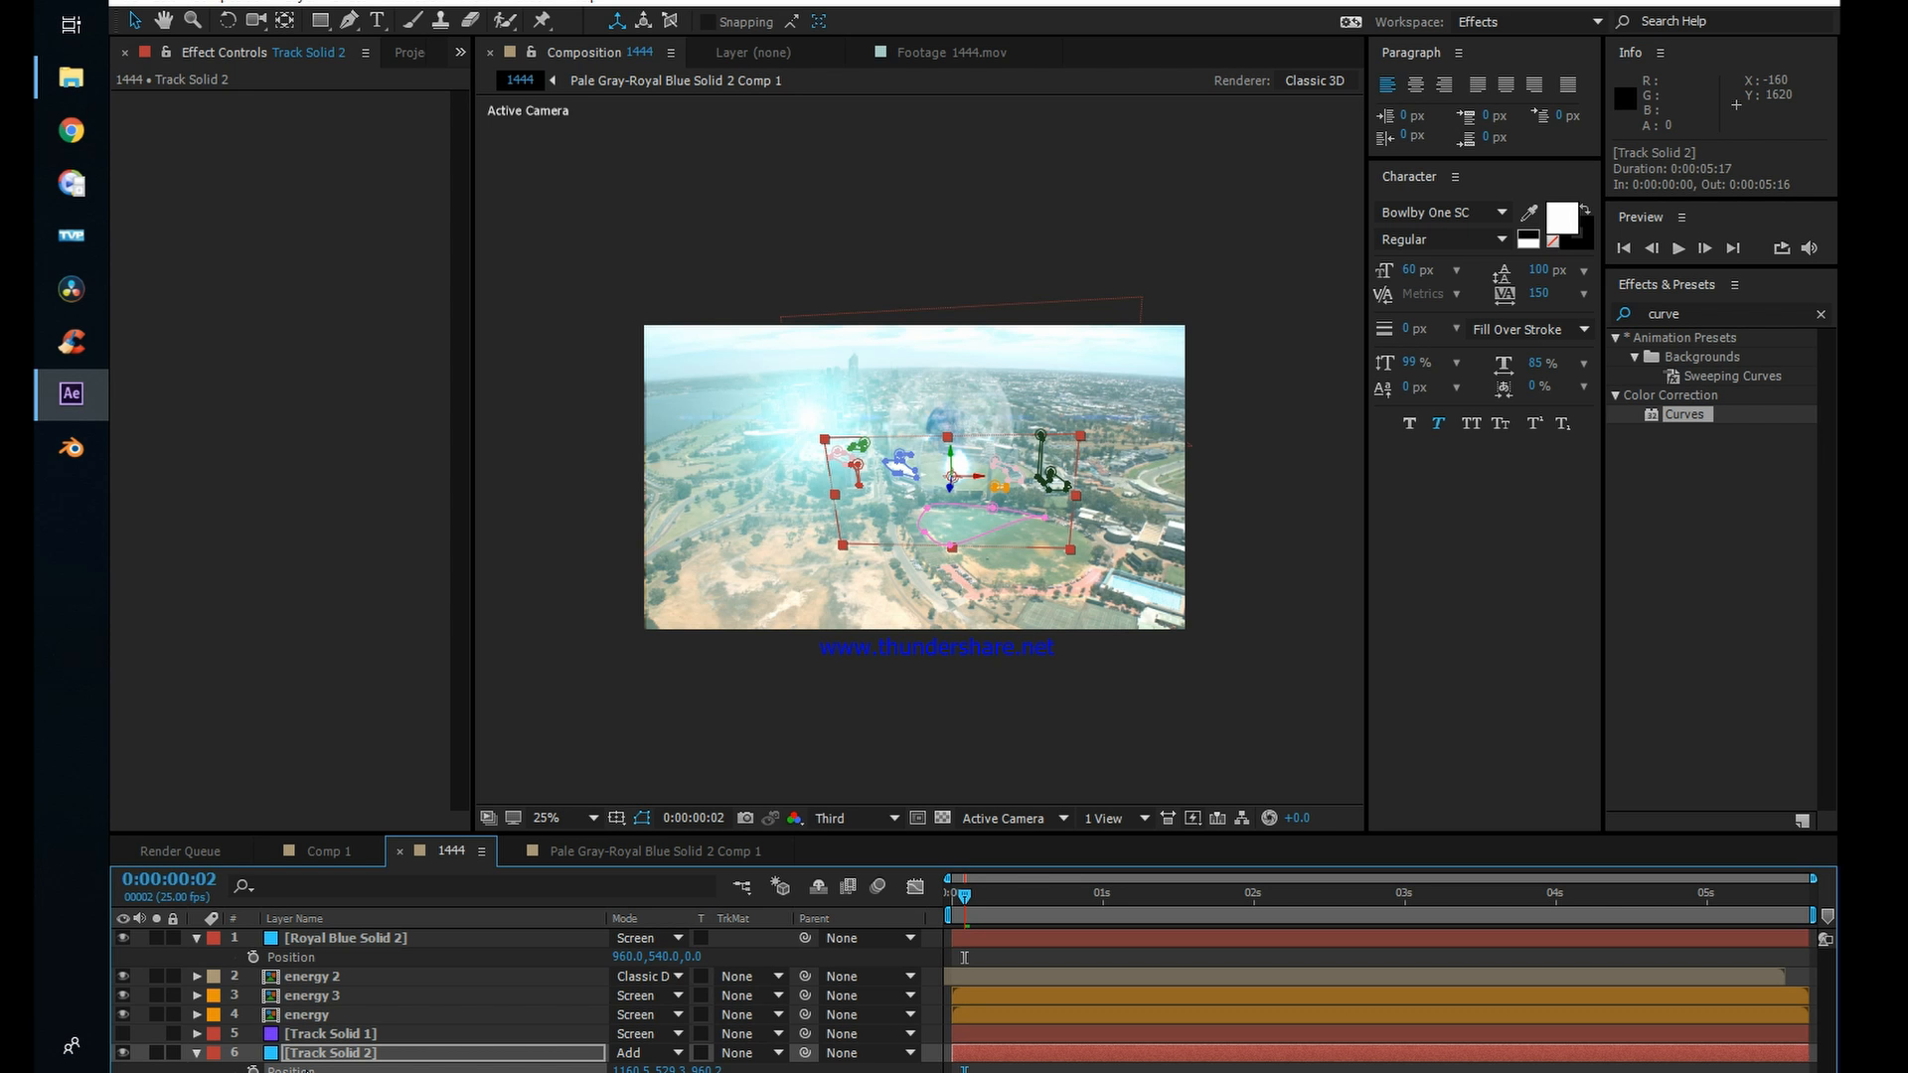
pyautogui.click(311, 956)
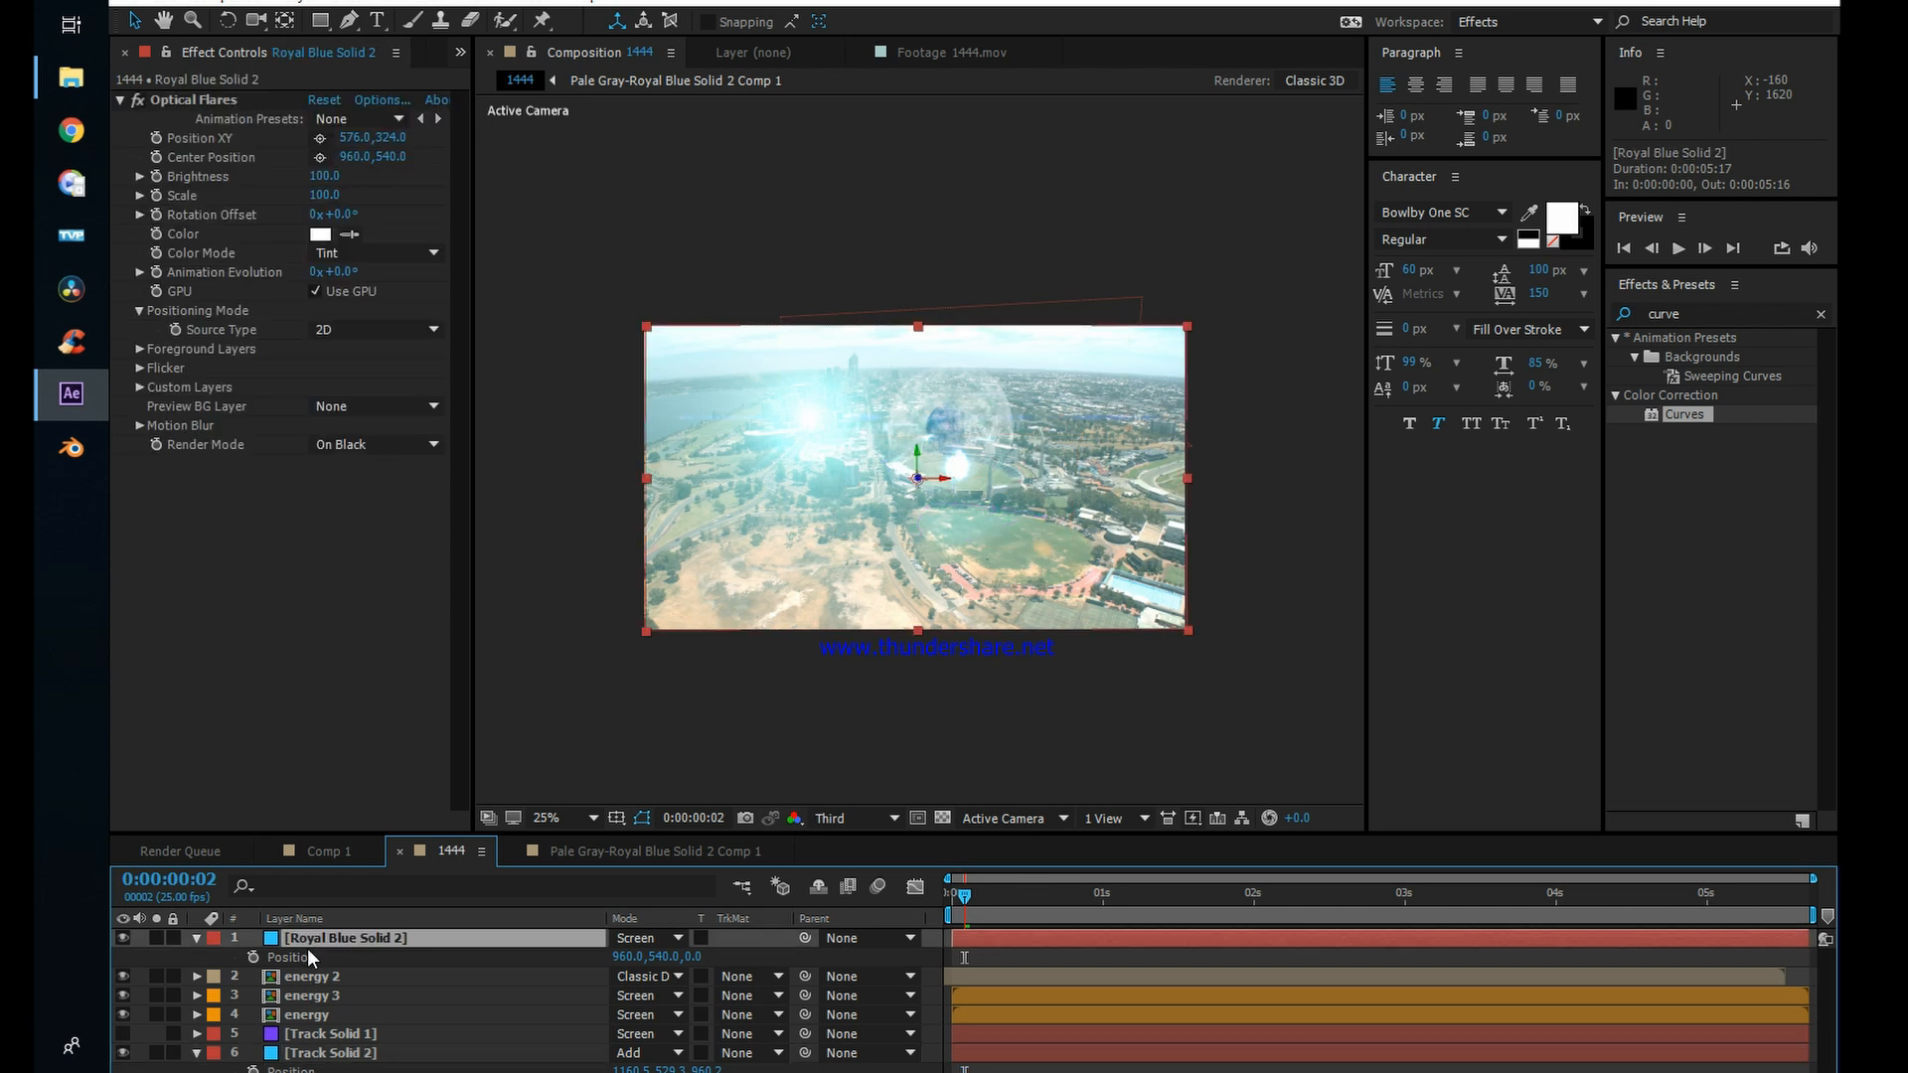
pyautogui.click(122, 937)
pyautogui.click(123, 937)
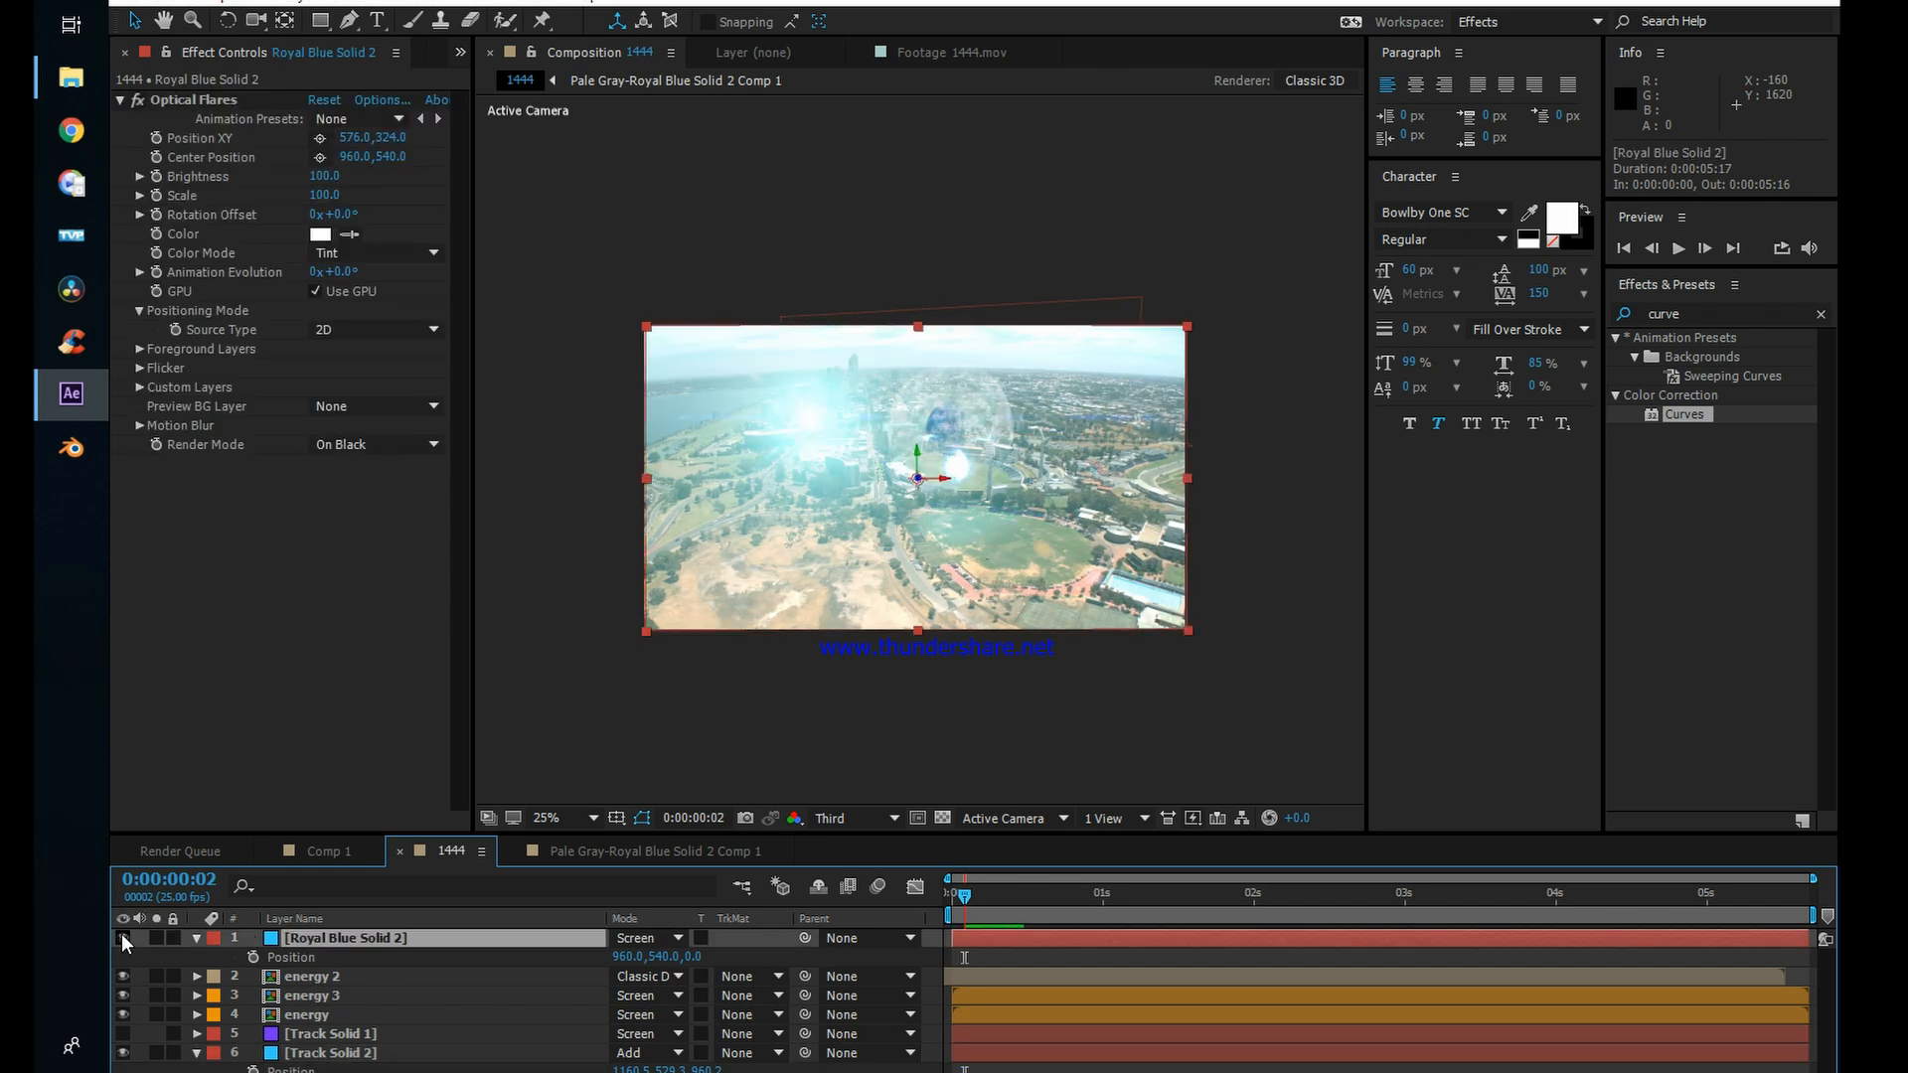
pyautogui.click(287, 959)
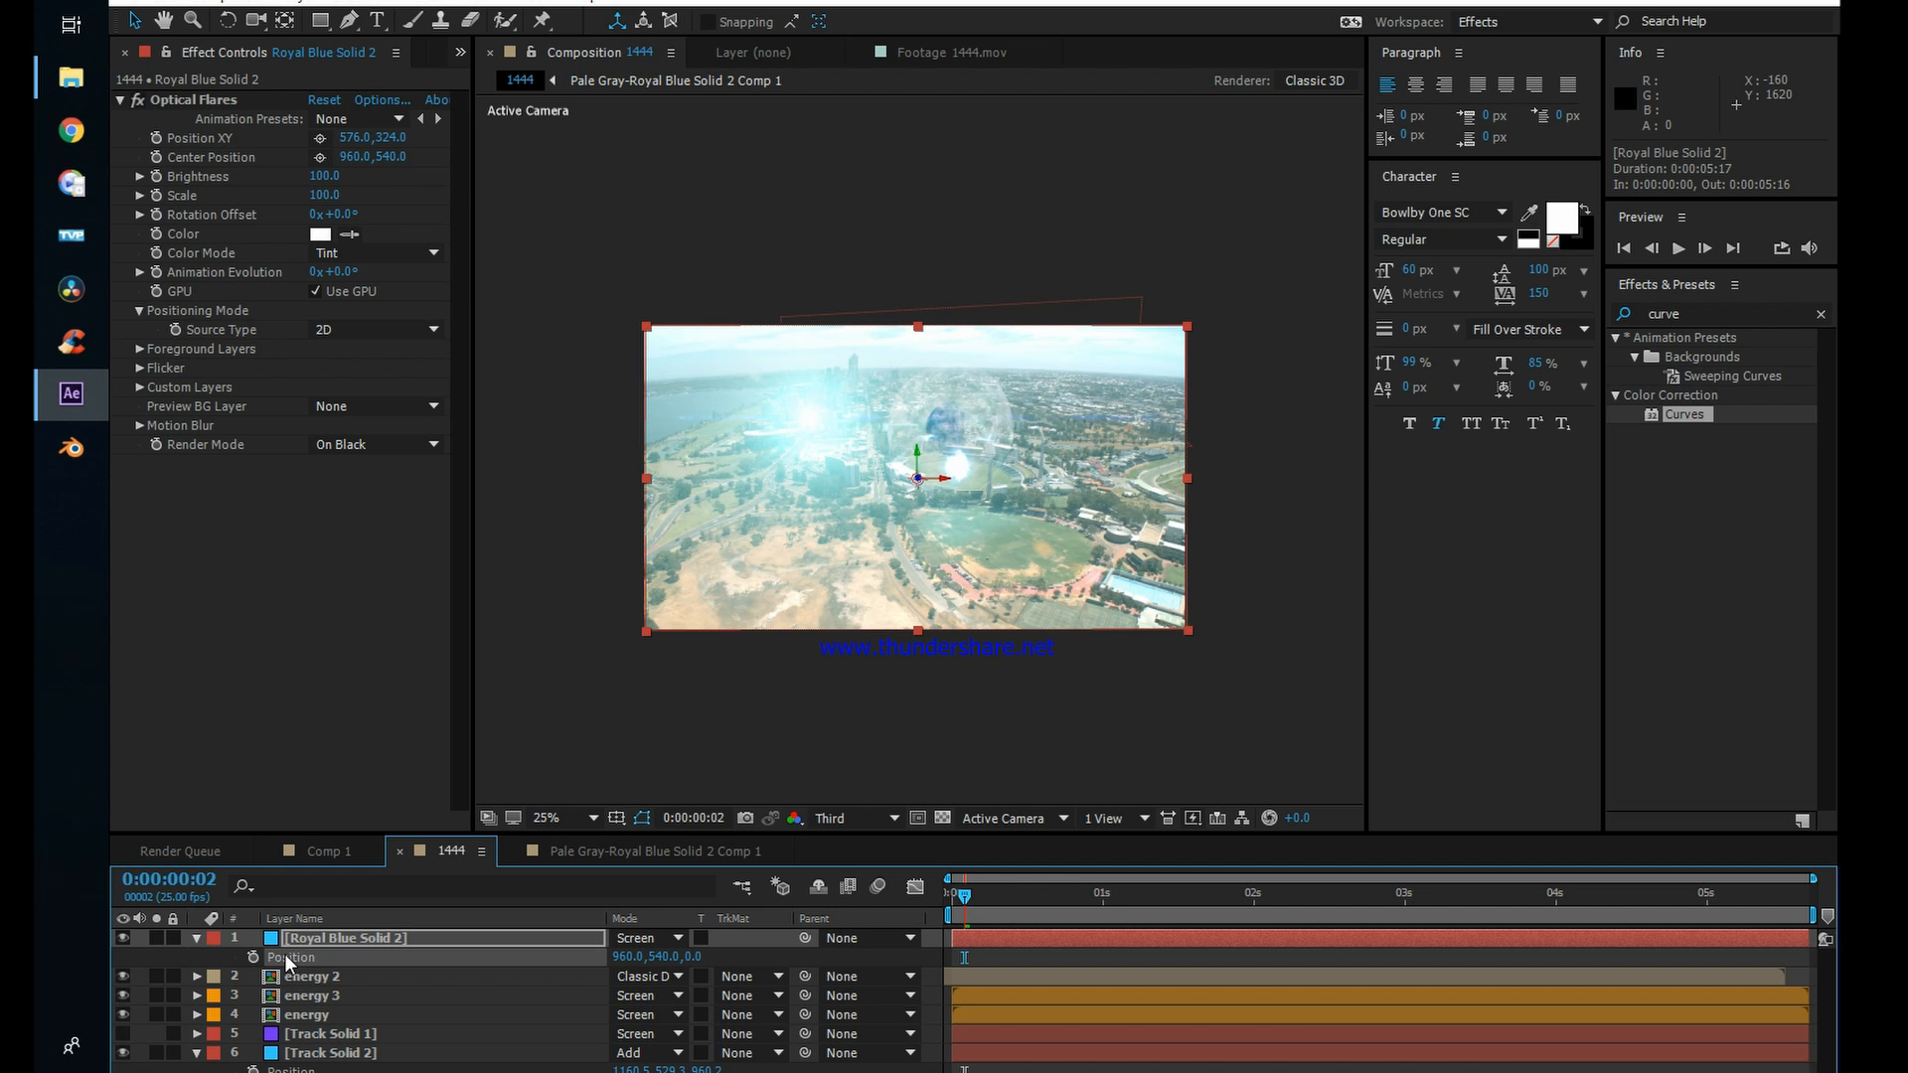
pyautogui.hotkey('ctrl', 'v')
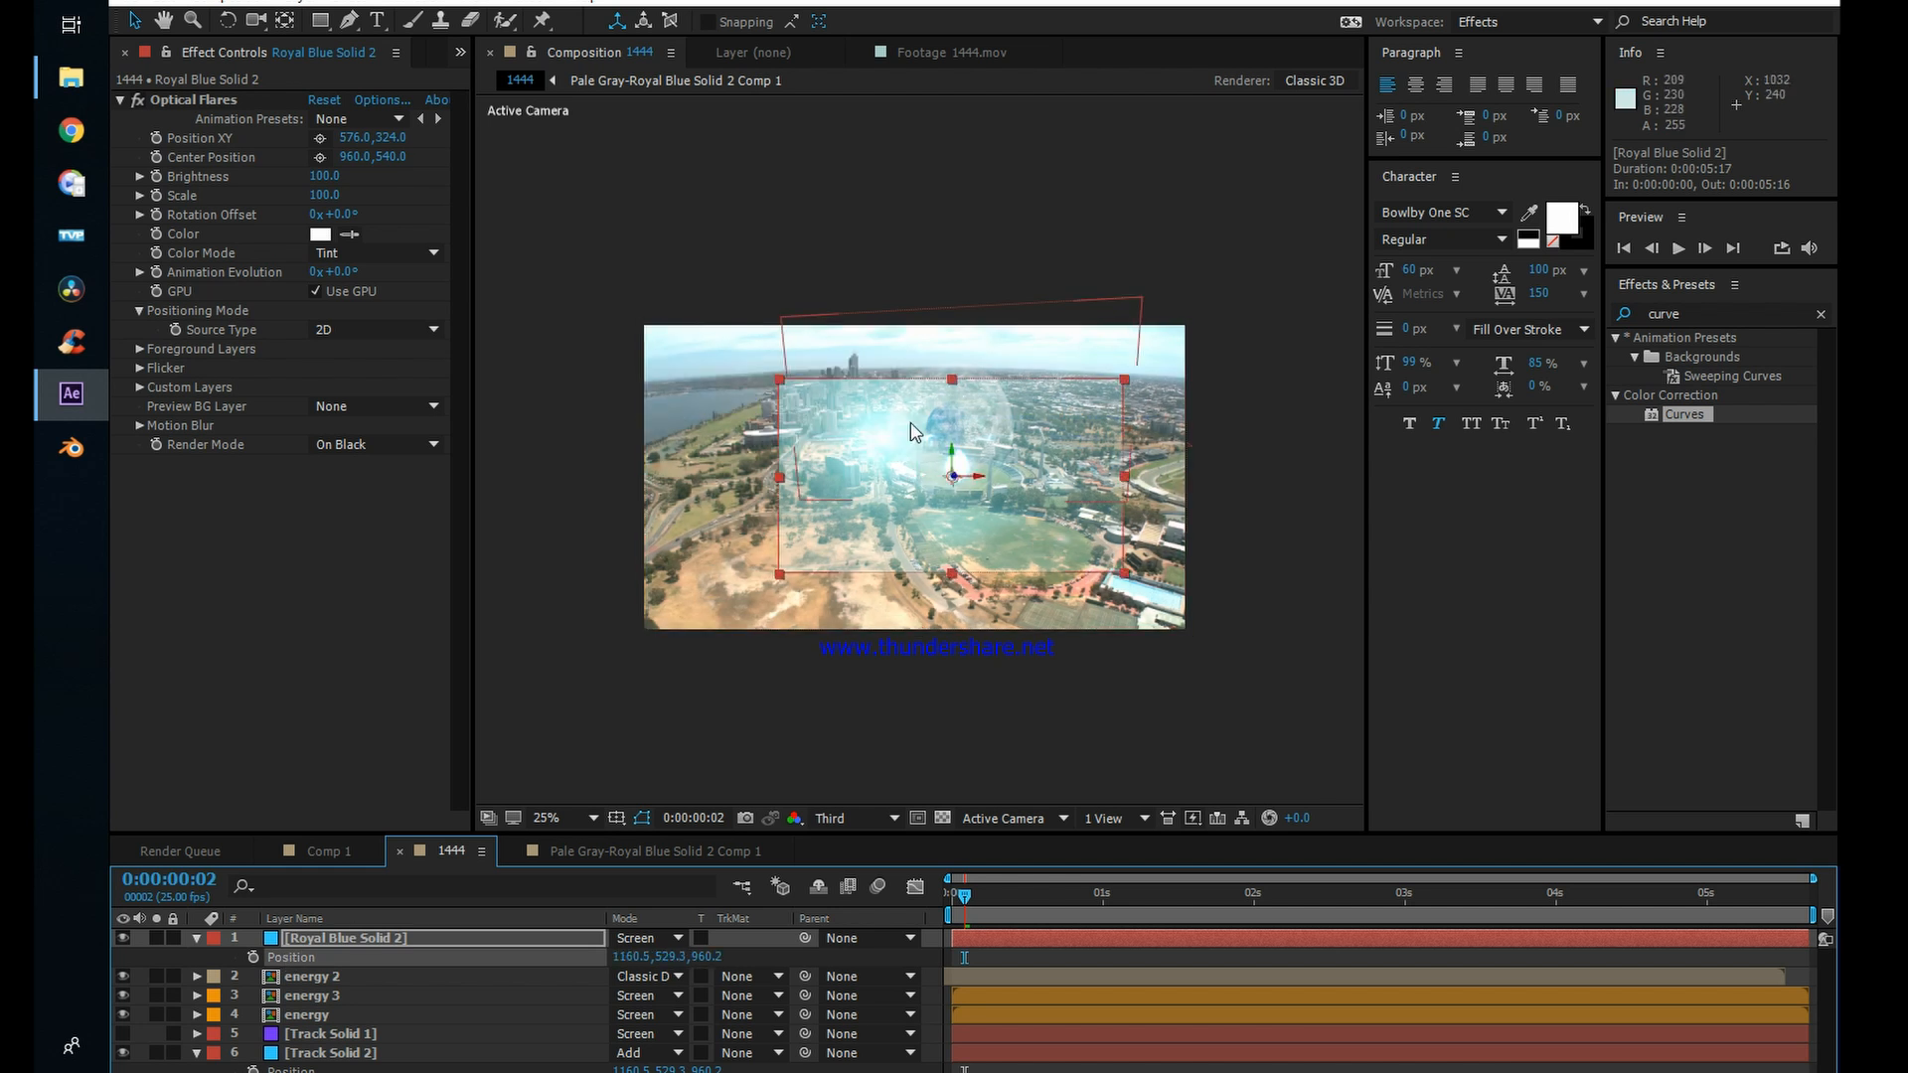
# Step: Move the Optical Flares position to the centre of the energy sphere, about 958.9, 280.4
pyautogui.scroll(1, 910, 422)
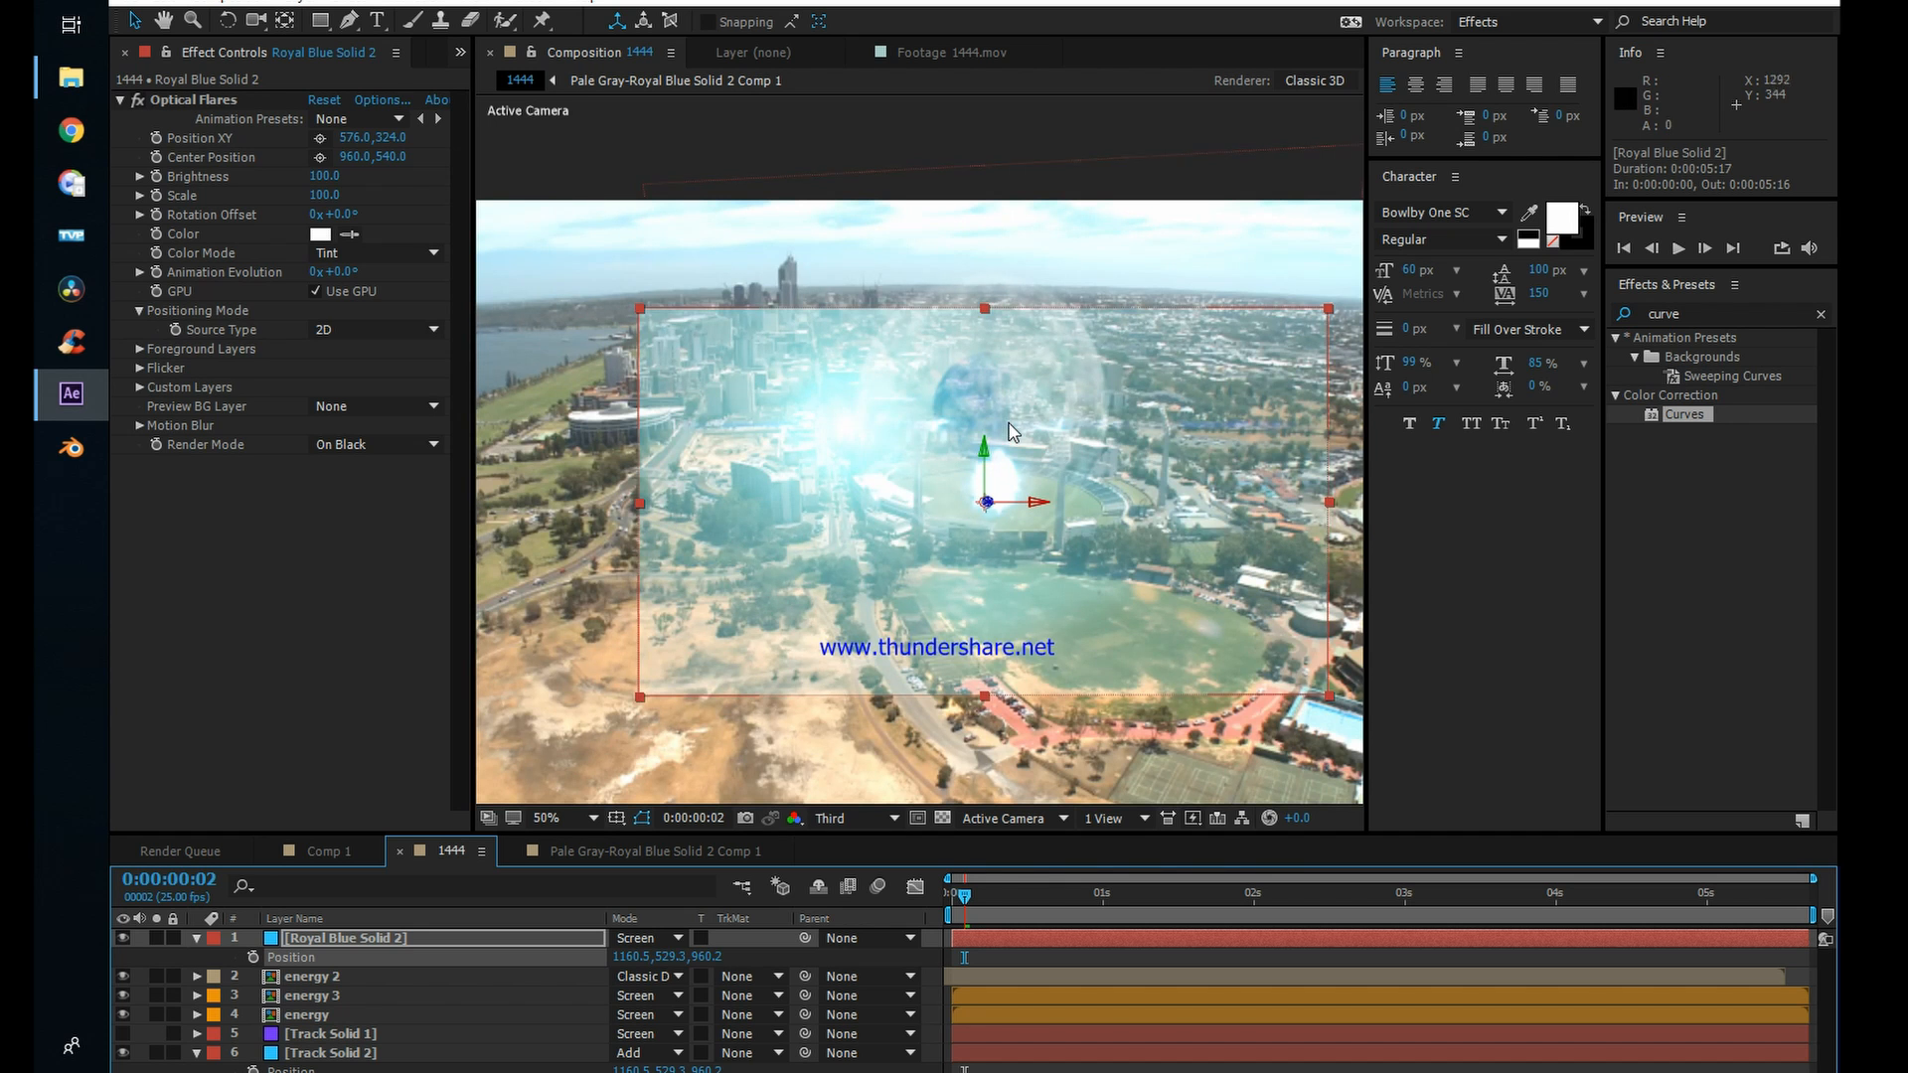
pyautogui.press(',')
pyautogui.click(170, 101)
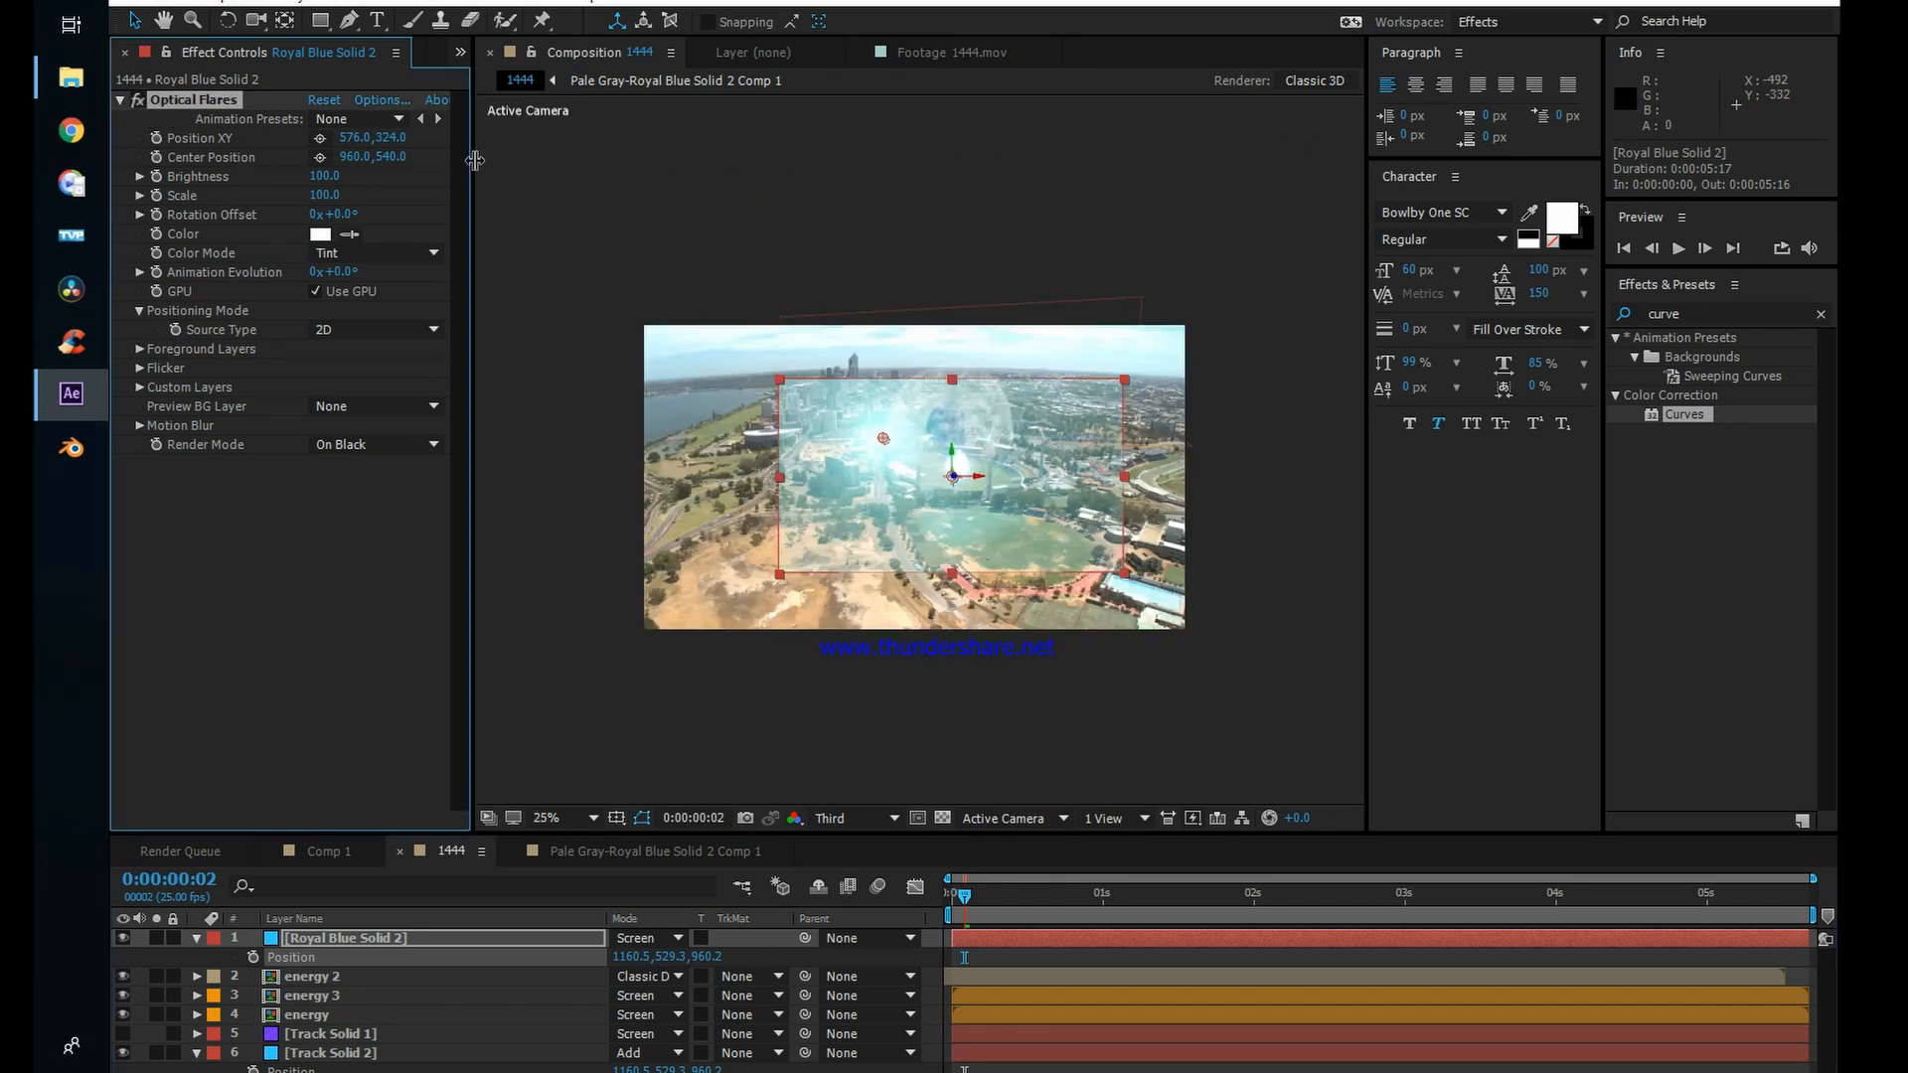
pyautogui.moveTo(884, 442); pyautogui.dragTo(950, 434)
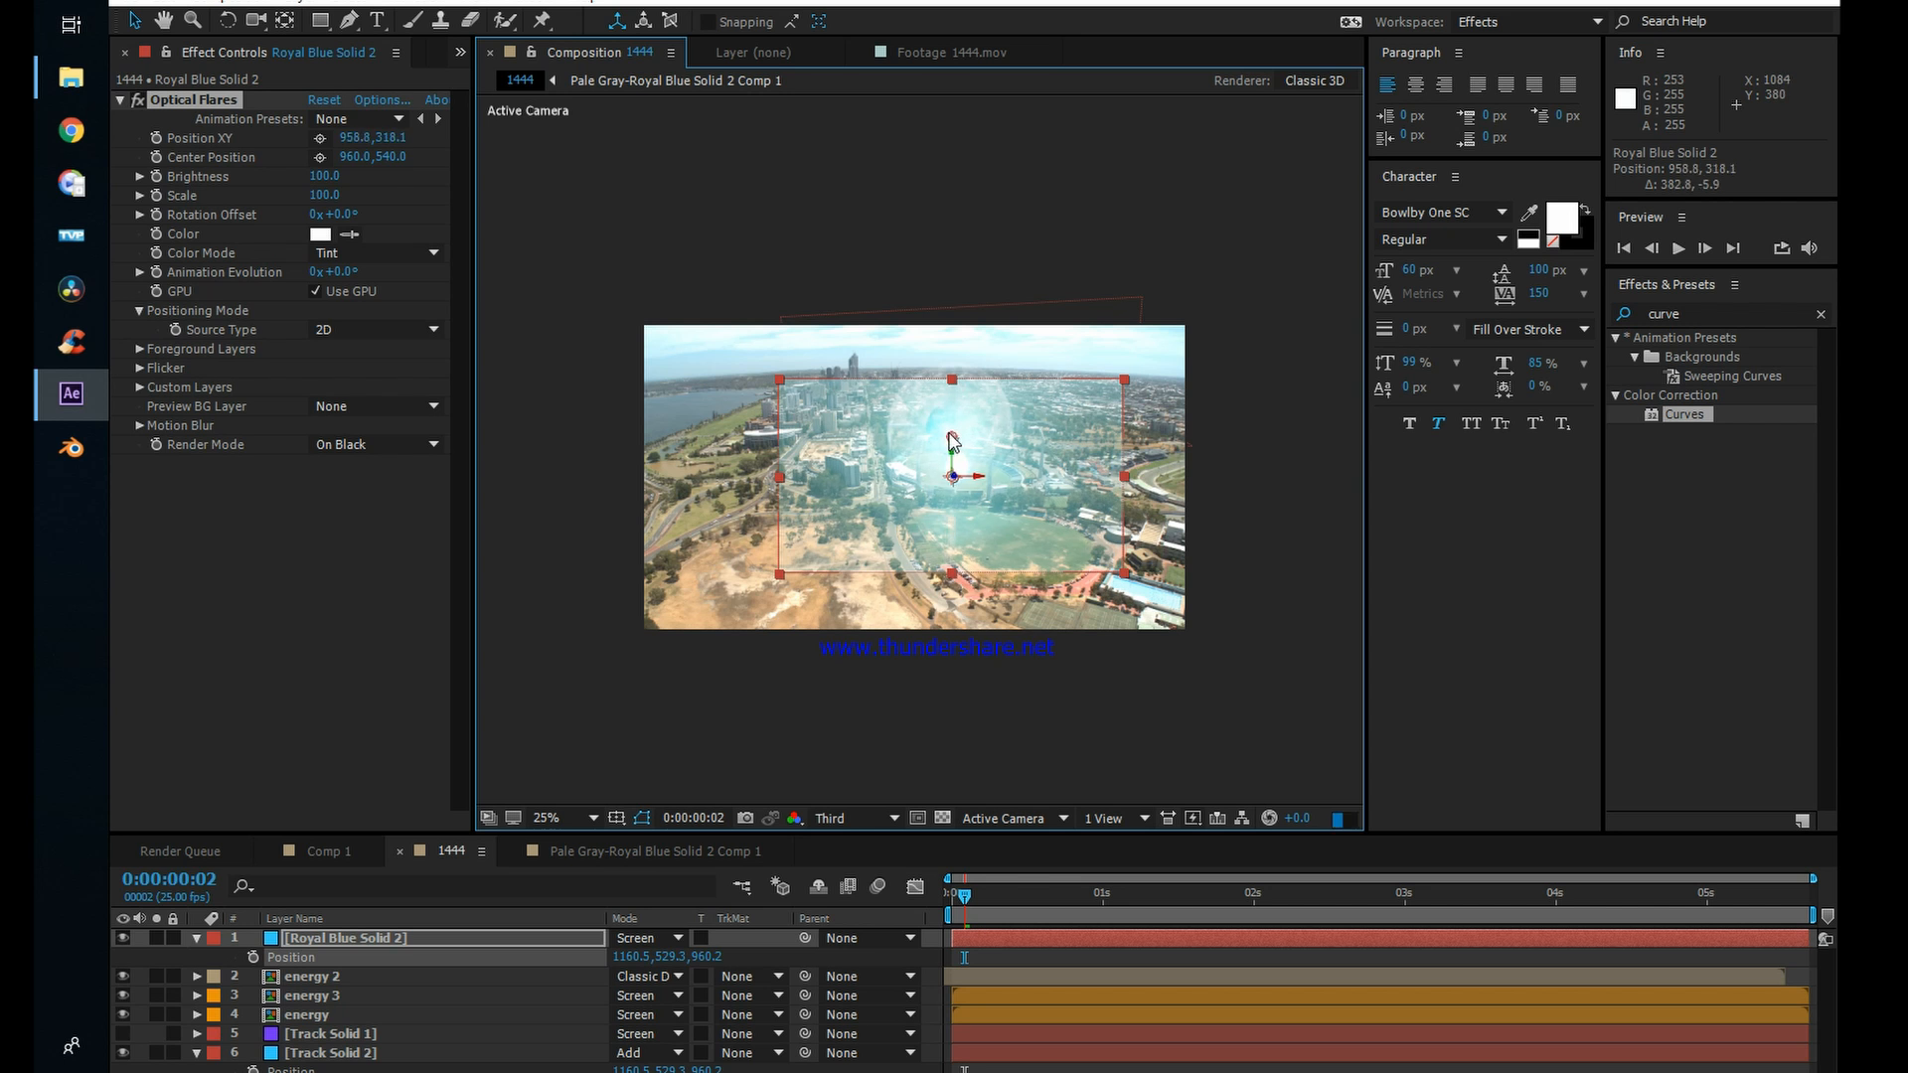
# Step: Mask Royal Blue Solid 2 with an ellipse around the flare and set the mask feather to 140 pixels
pyautogui.click(323, 24)
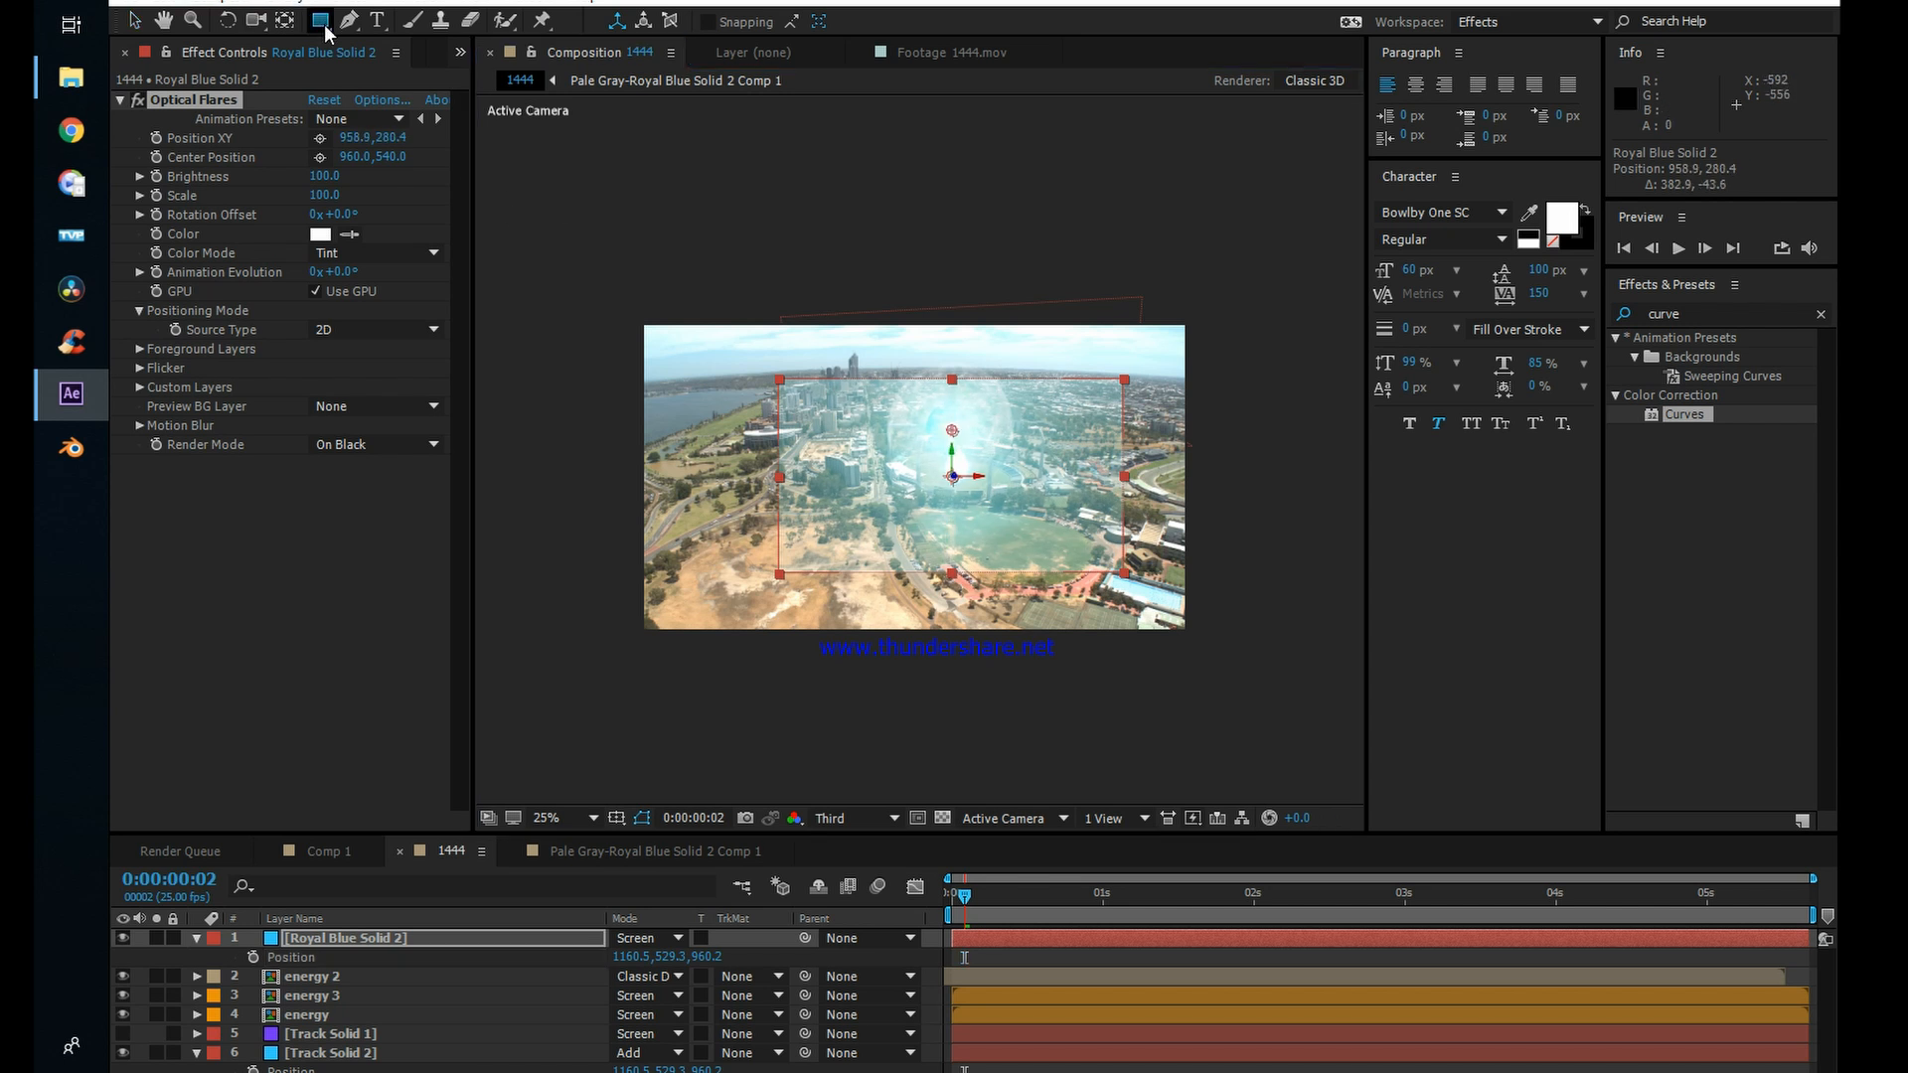
pyautogui.click(386, 70)
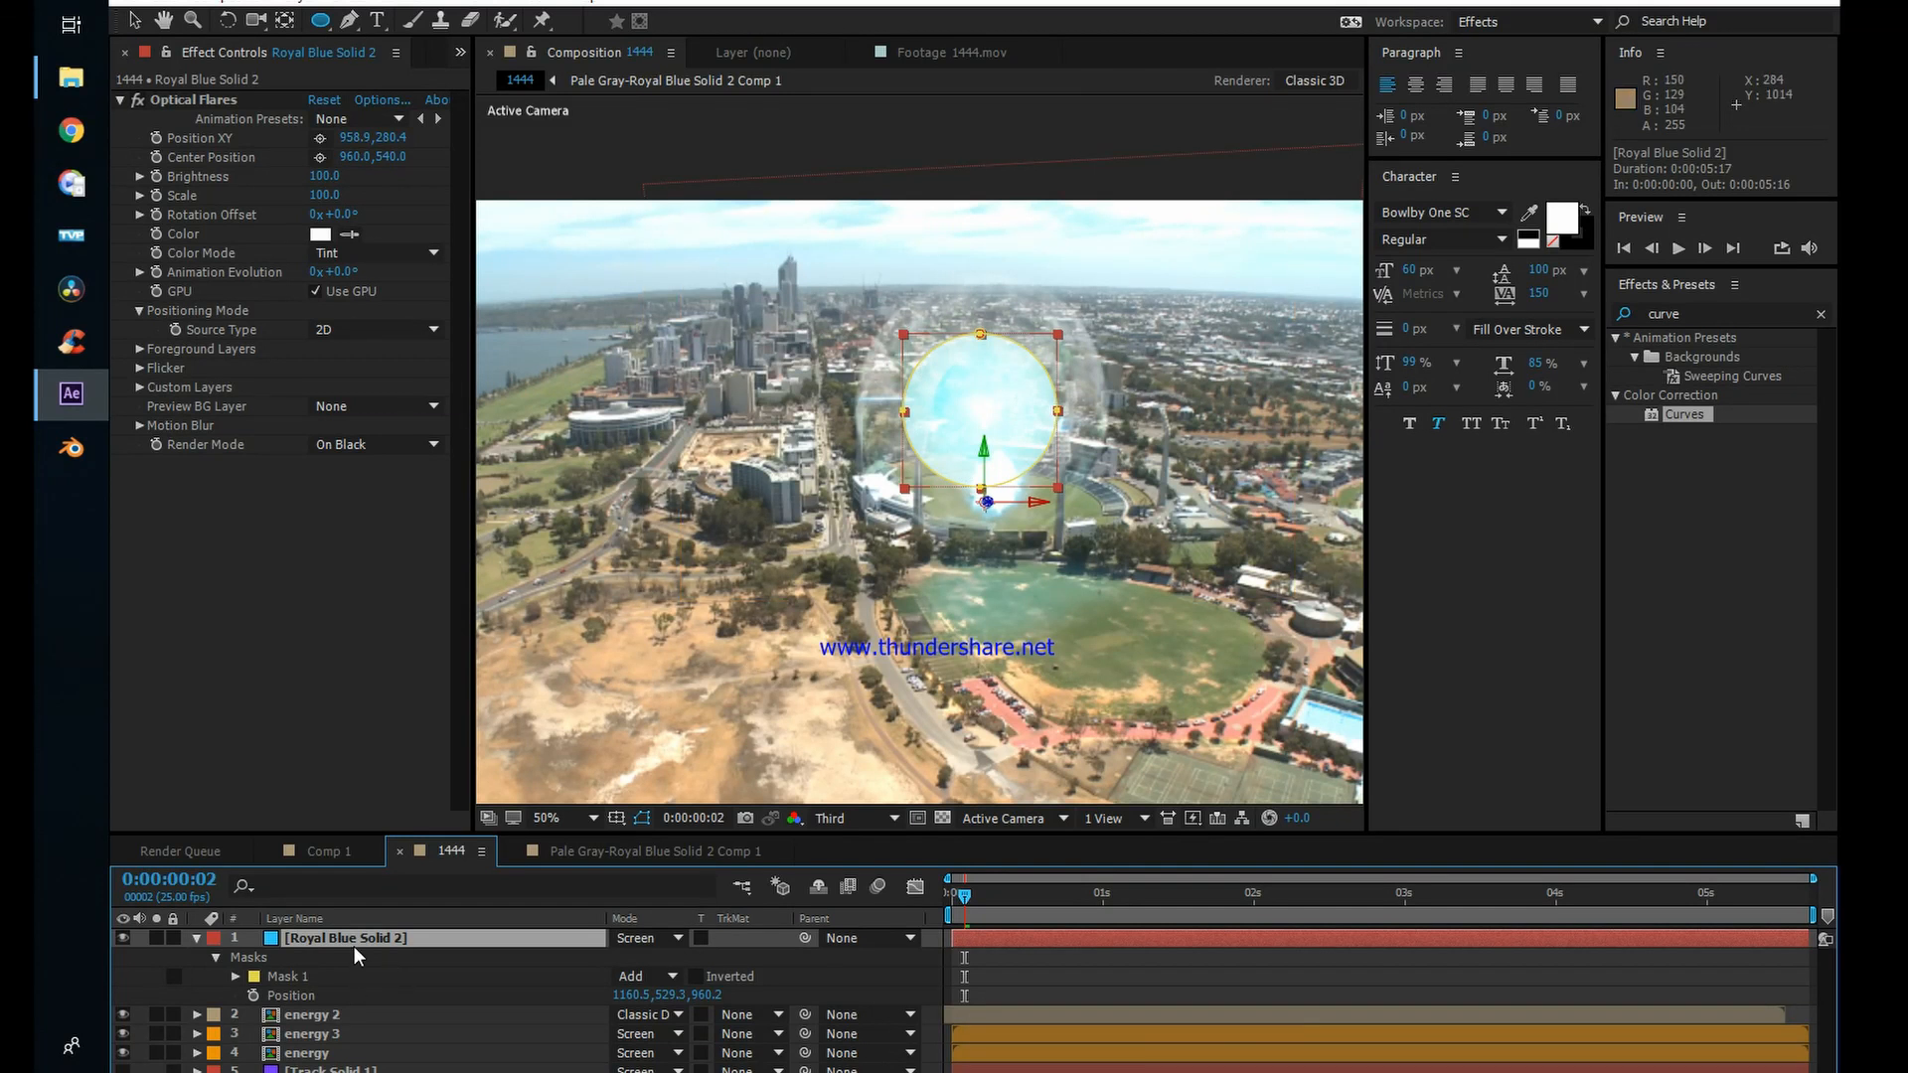
pyautogui.press('f')
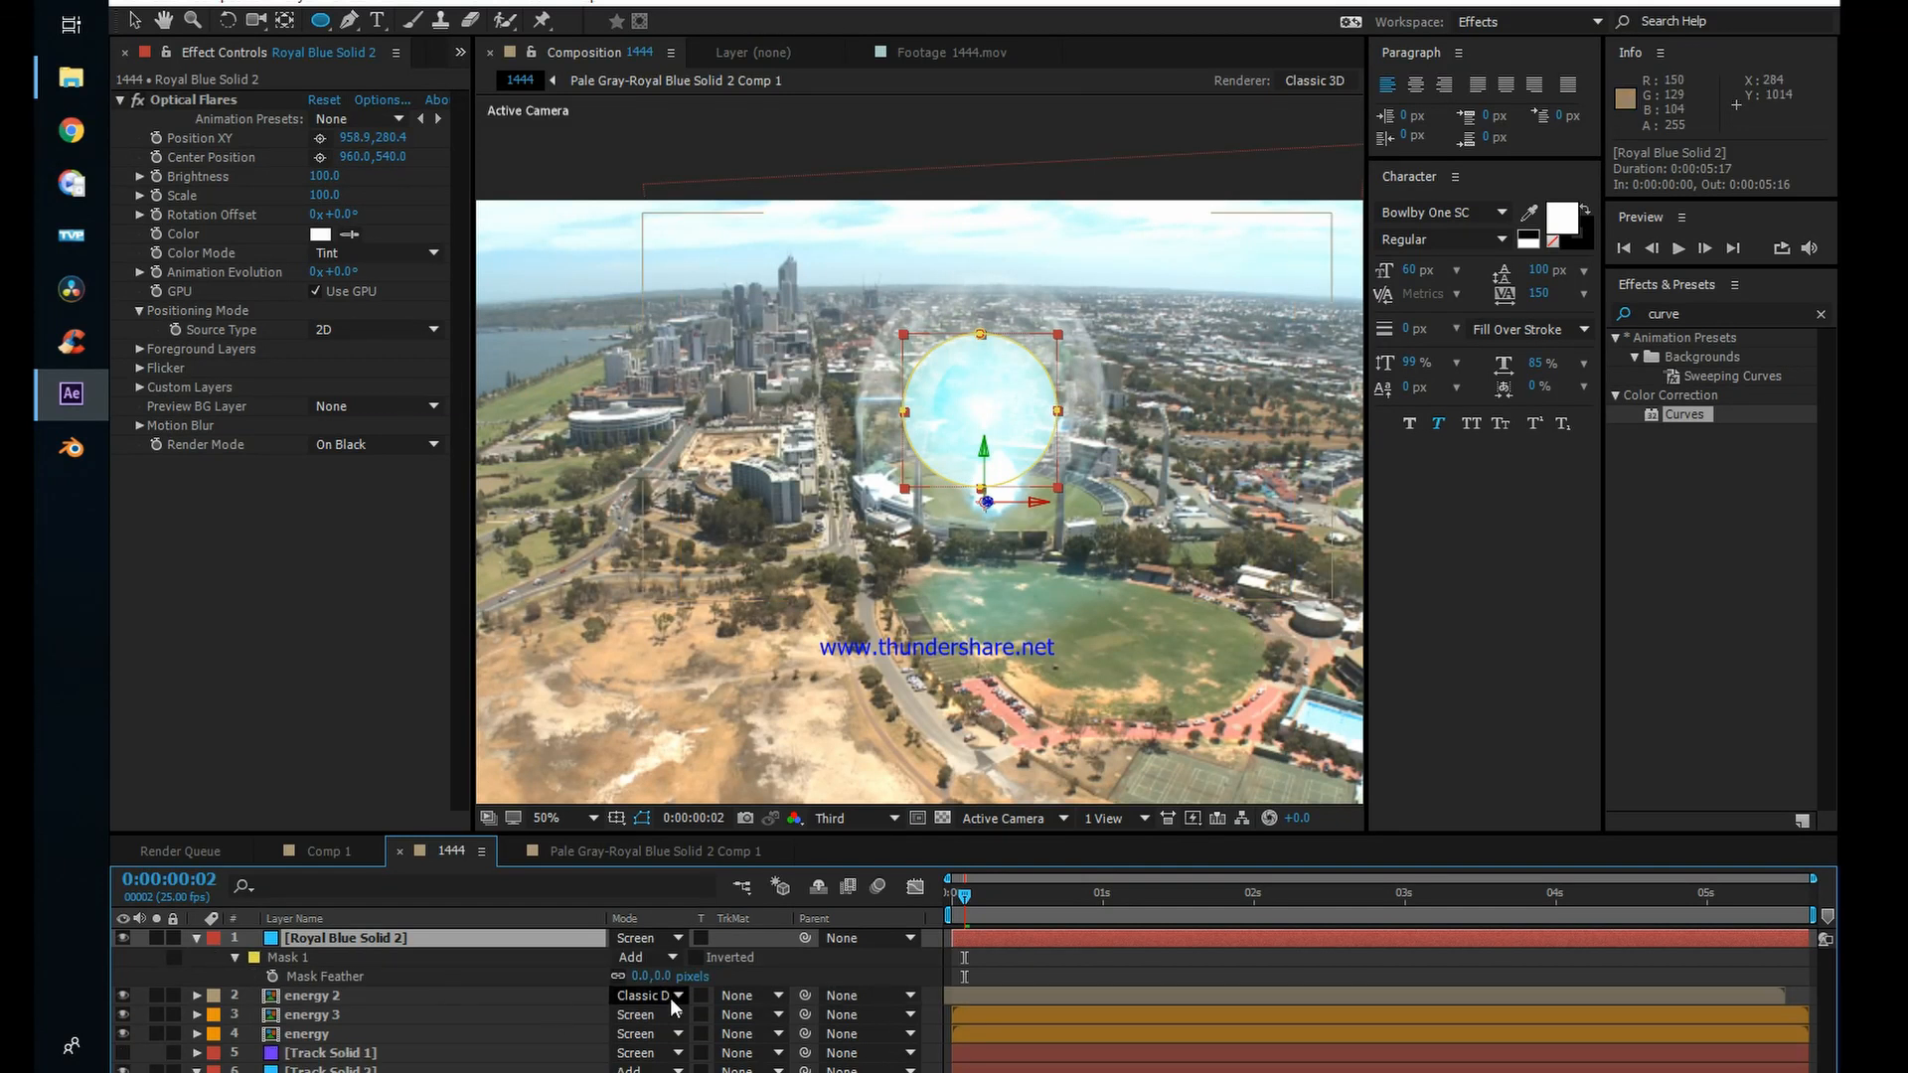
pyautogui.moveTo(667, 979); pyautogui.dragTo(833, 986)
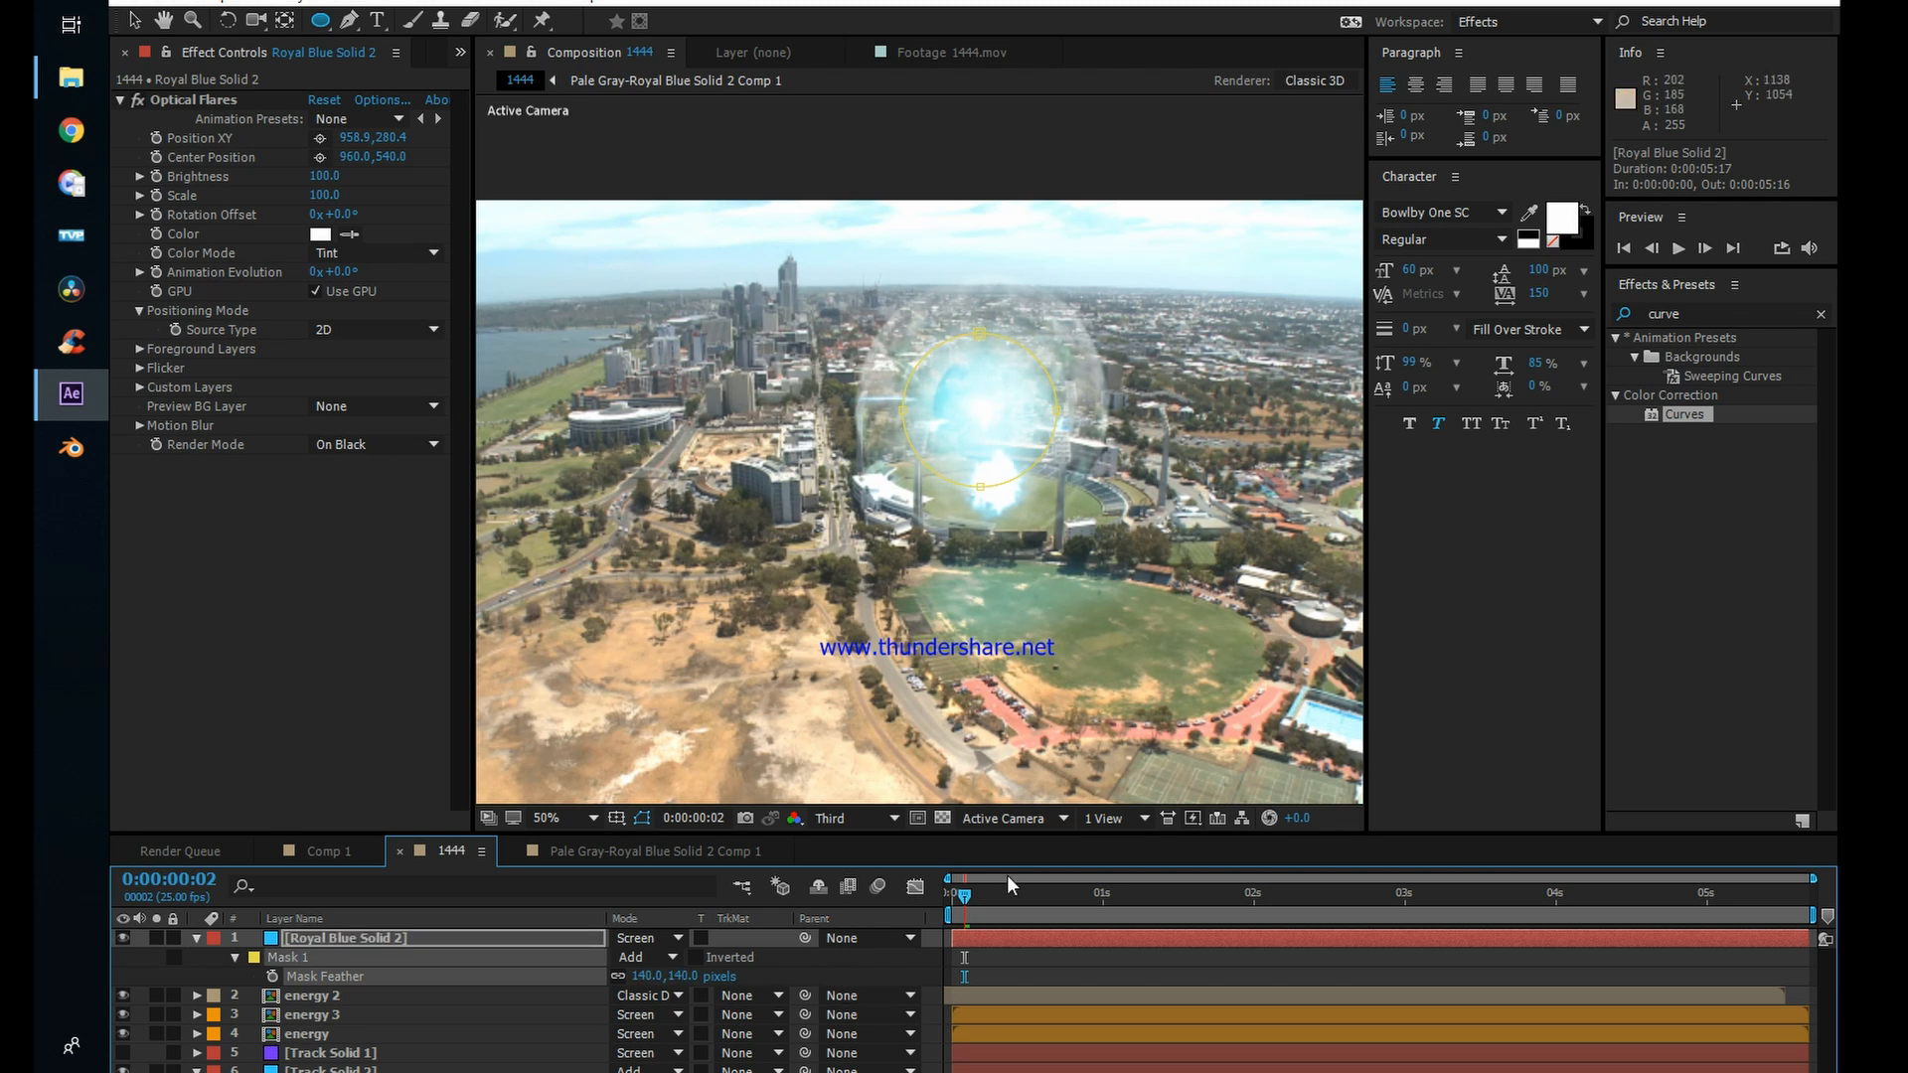
# Step: Scrub through the 1444 composition from the first frame to check the feathered flare over the sphere
pyautogui.click(1015, 975)
pyautogui.click(947, 898)
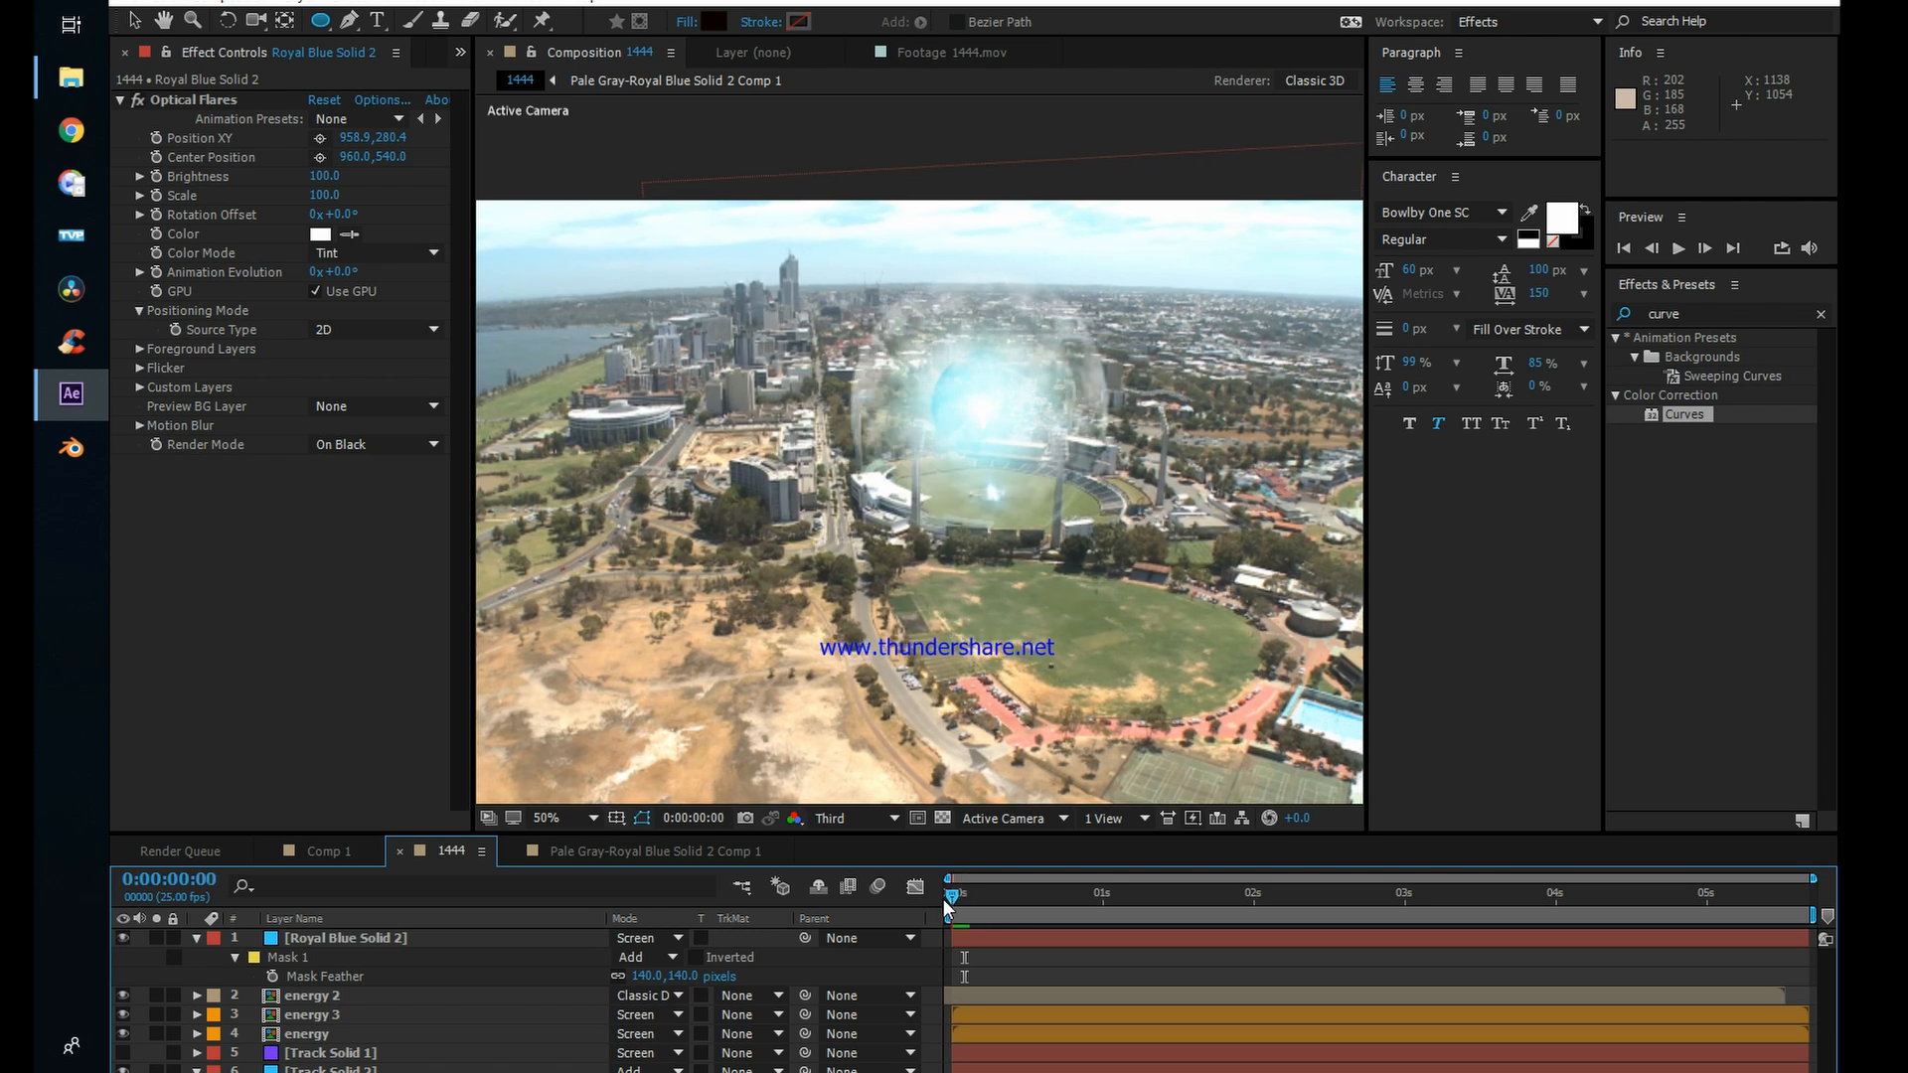
pyautogui.moveTo(946, 898); pyautogui.dragTo(1543, 920)
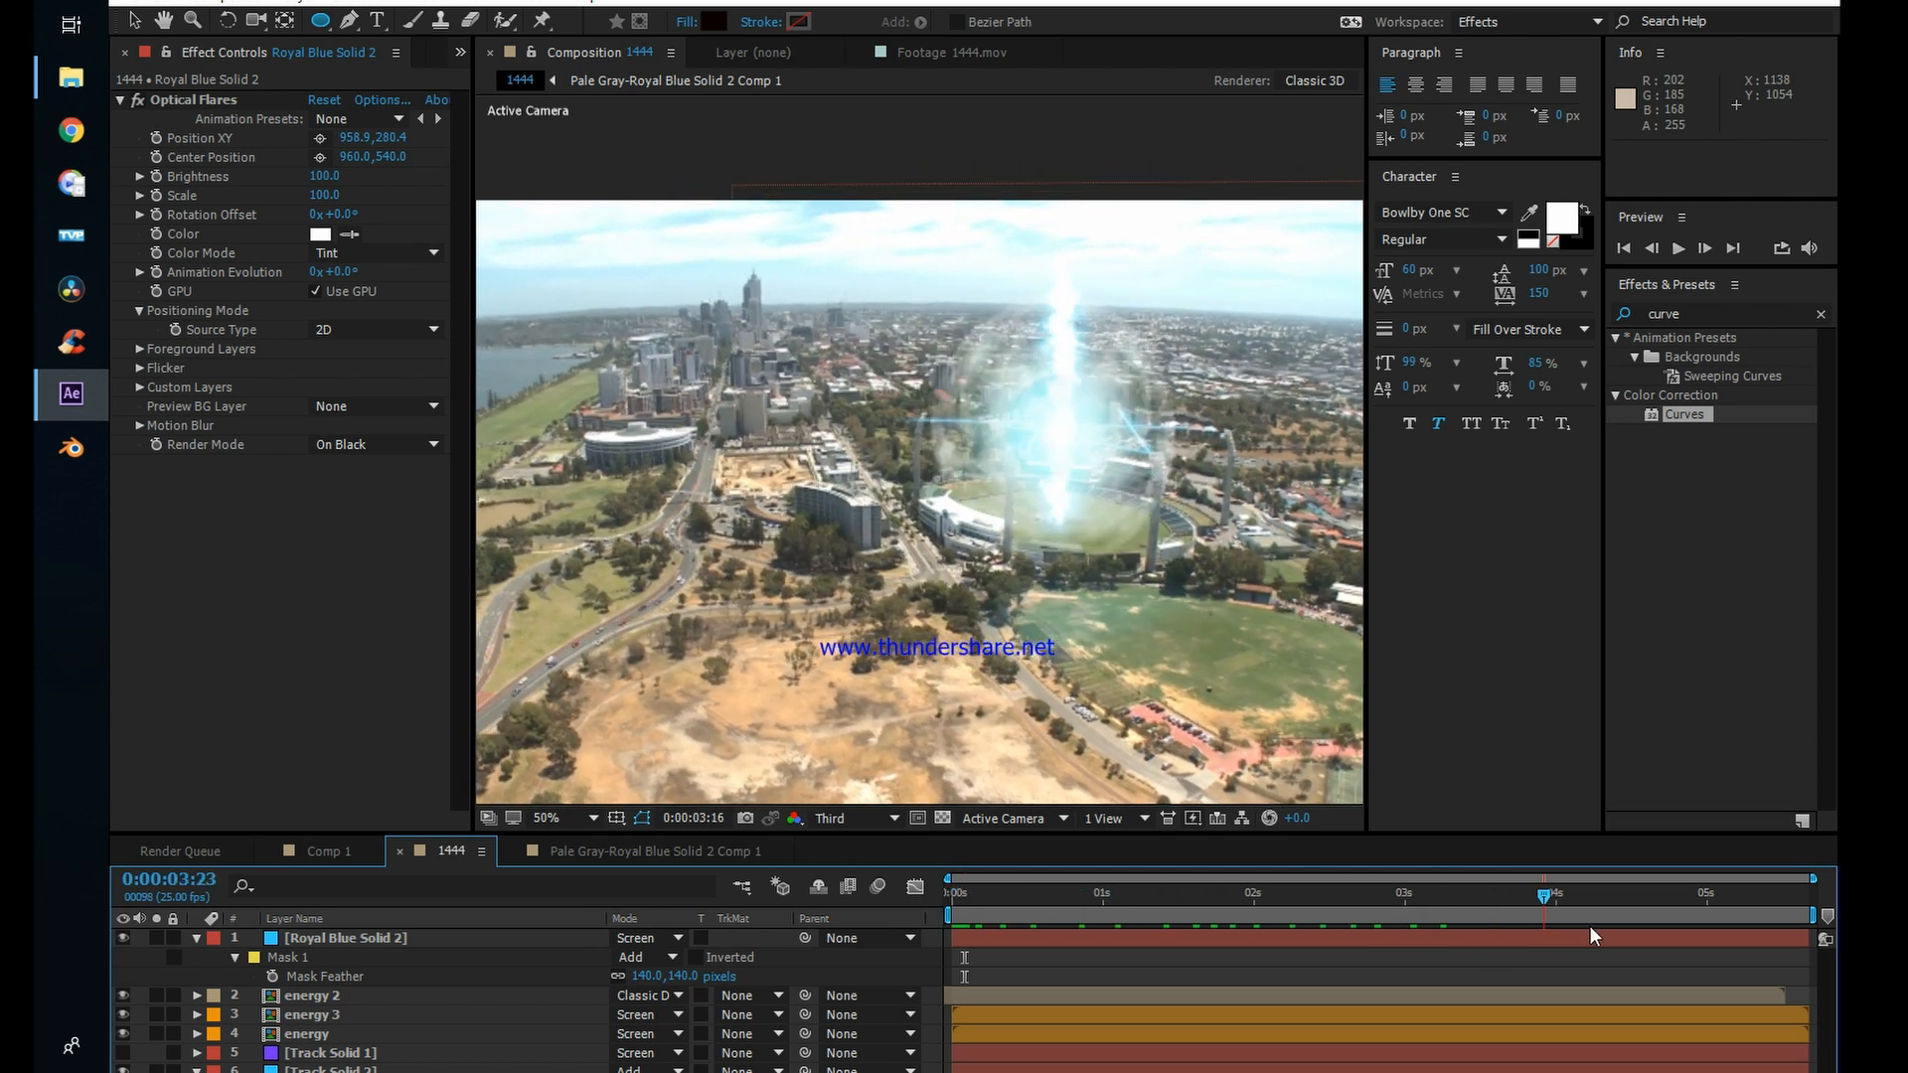
pyautogui.press('space')
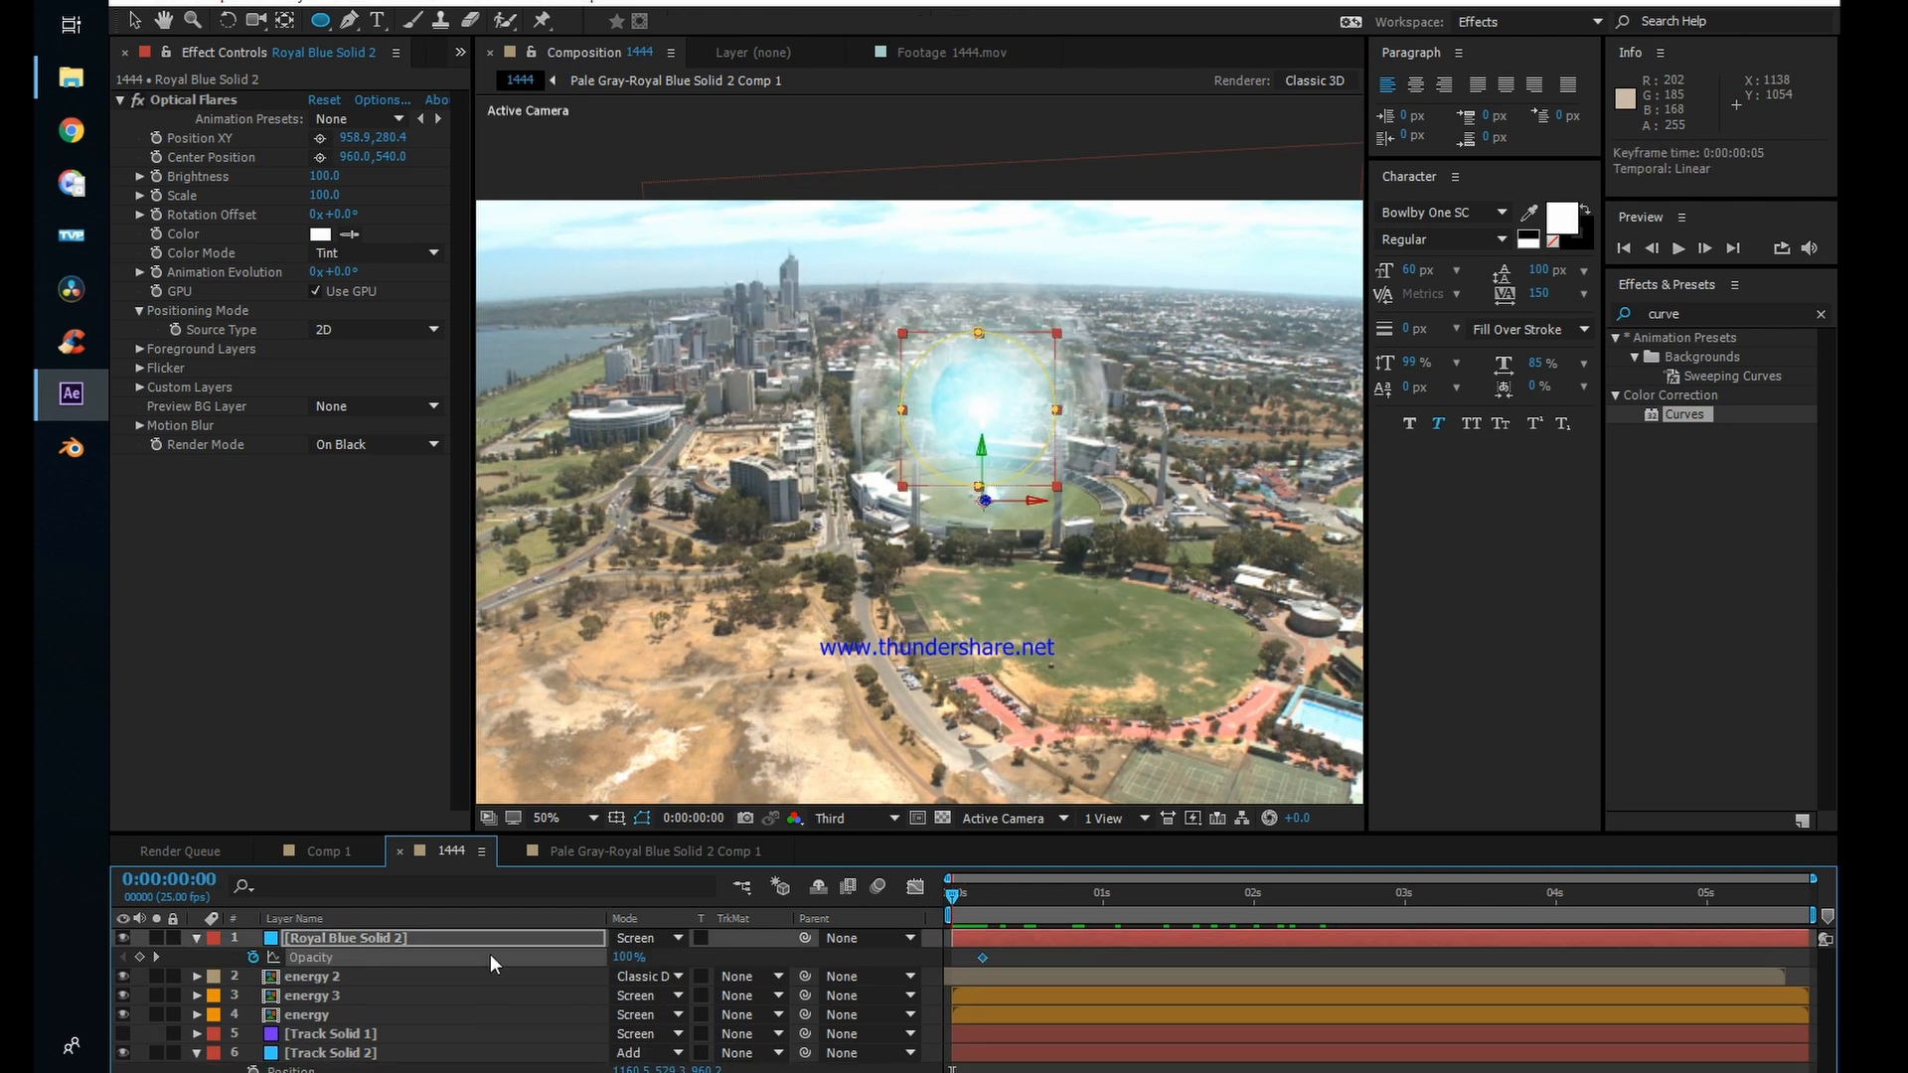
# Step: Keyframe Royal Blue Solid 2's opacity at 59% at 0:00:00:00 and paste three copies of the opacity keyframe pair after it
pyautogui.moveTo(628, 957); pyautogui.dragTo(586, 962)
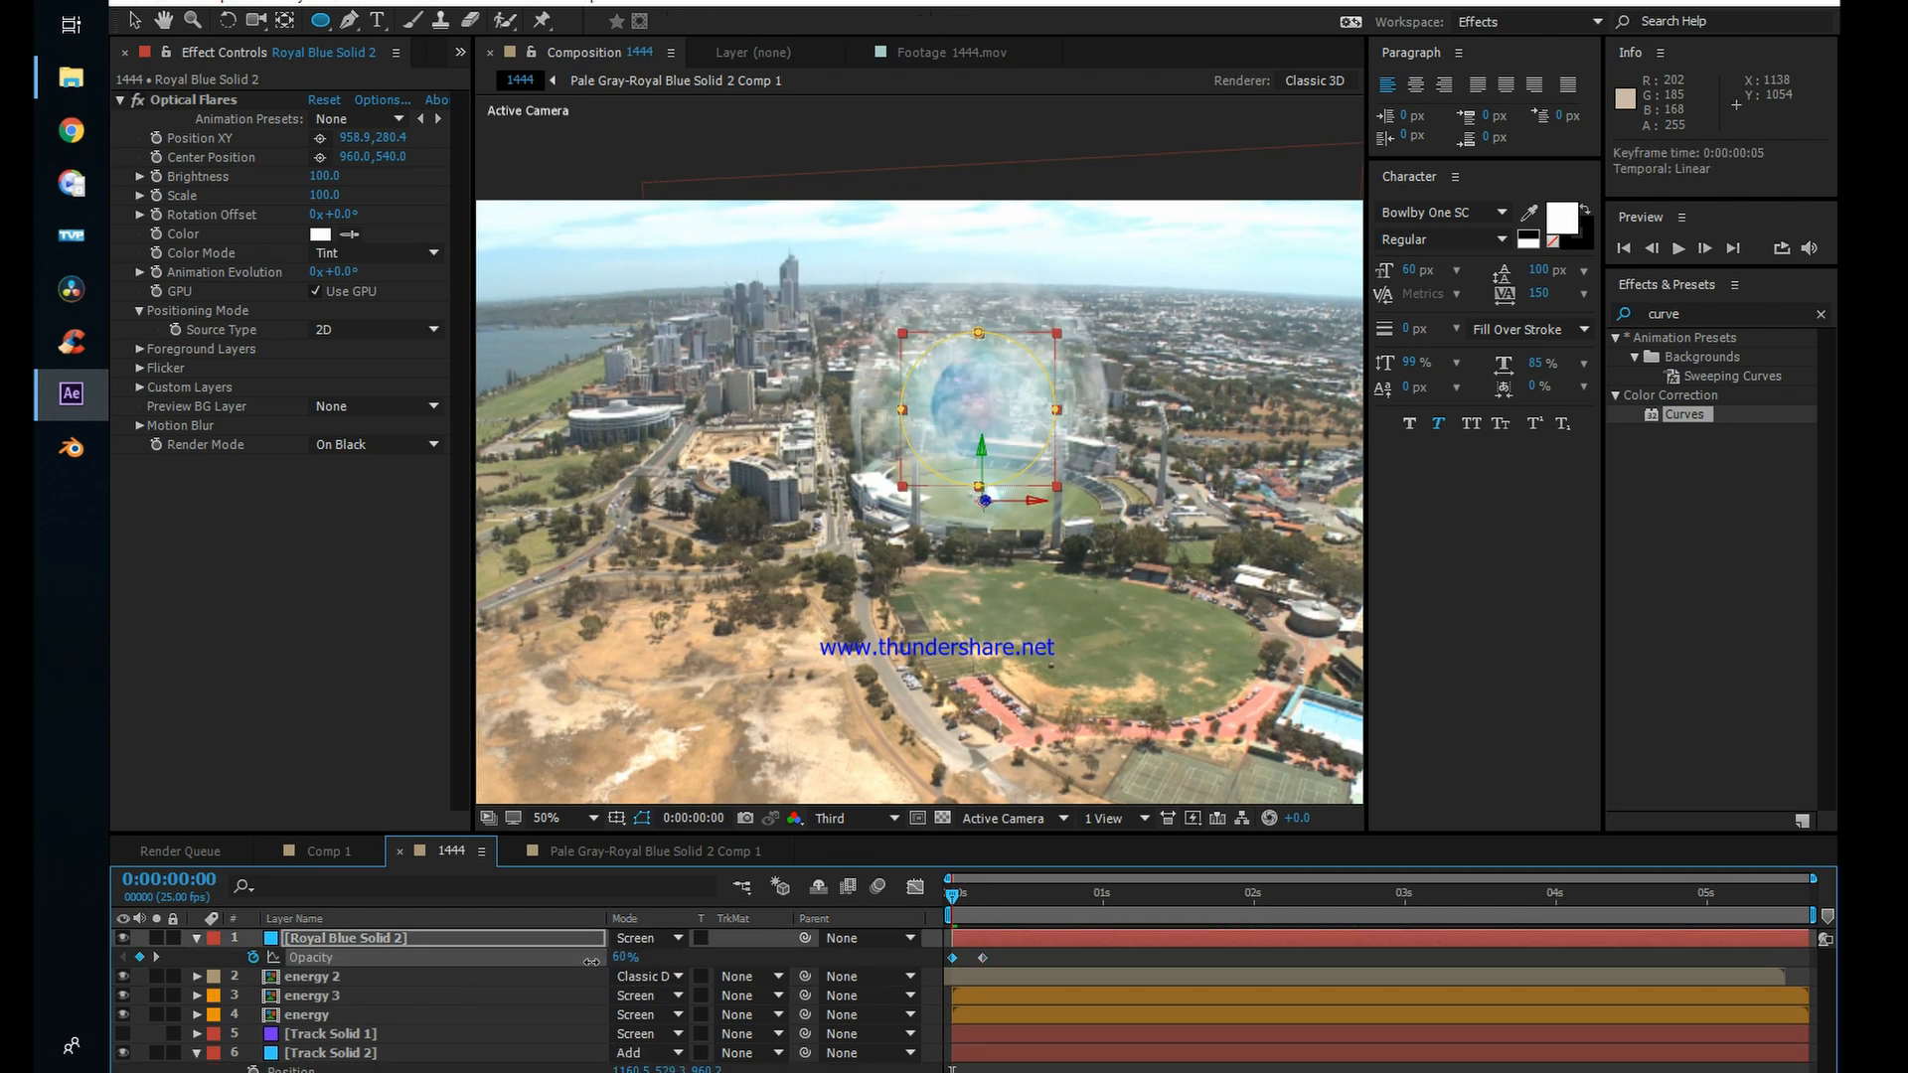
pyautogui.click(1000, 957)
pyautogui.click(983, 958)
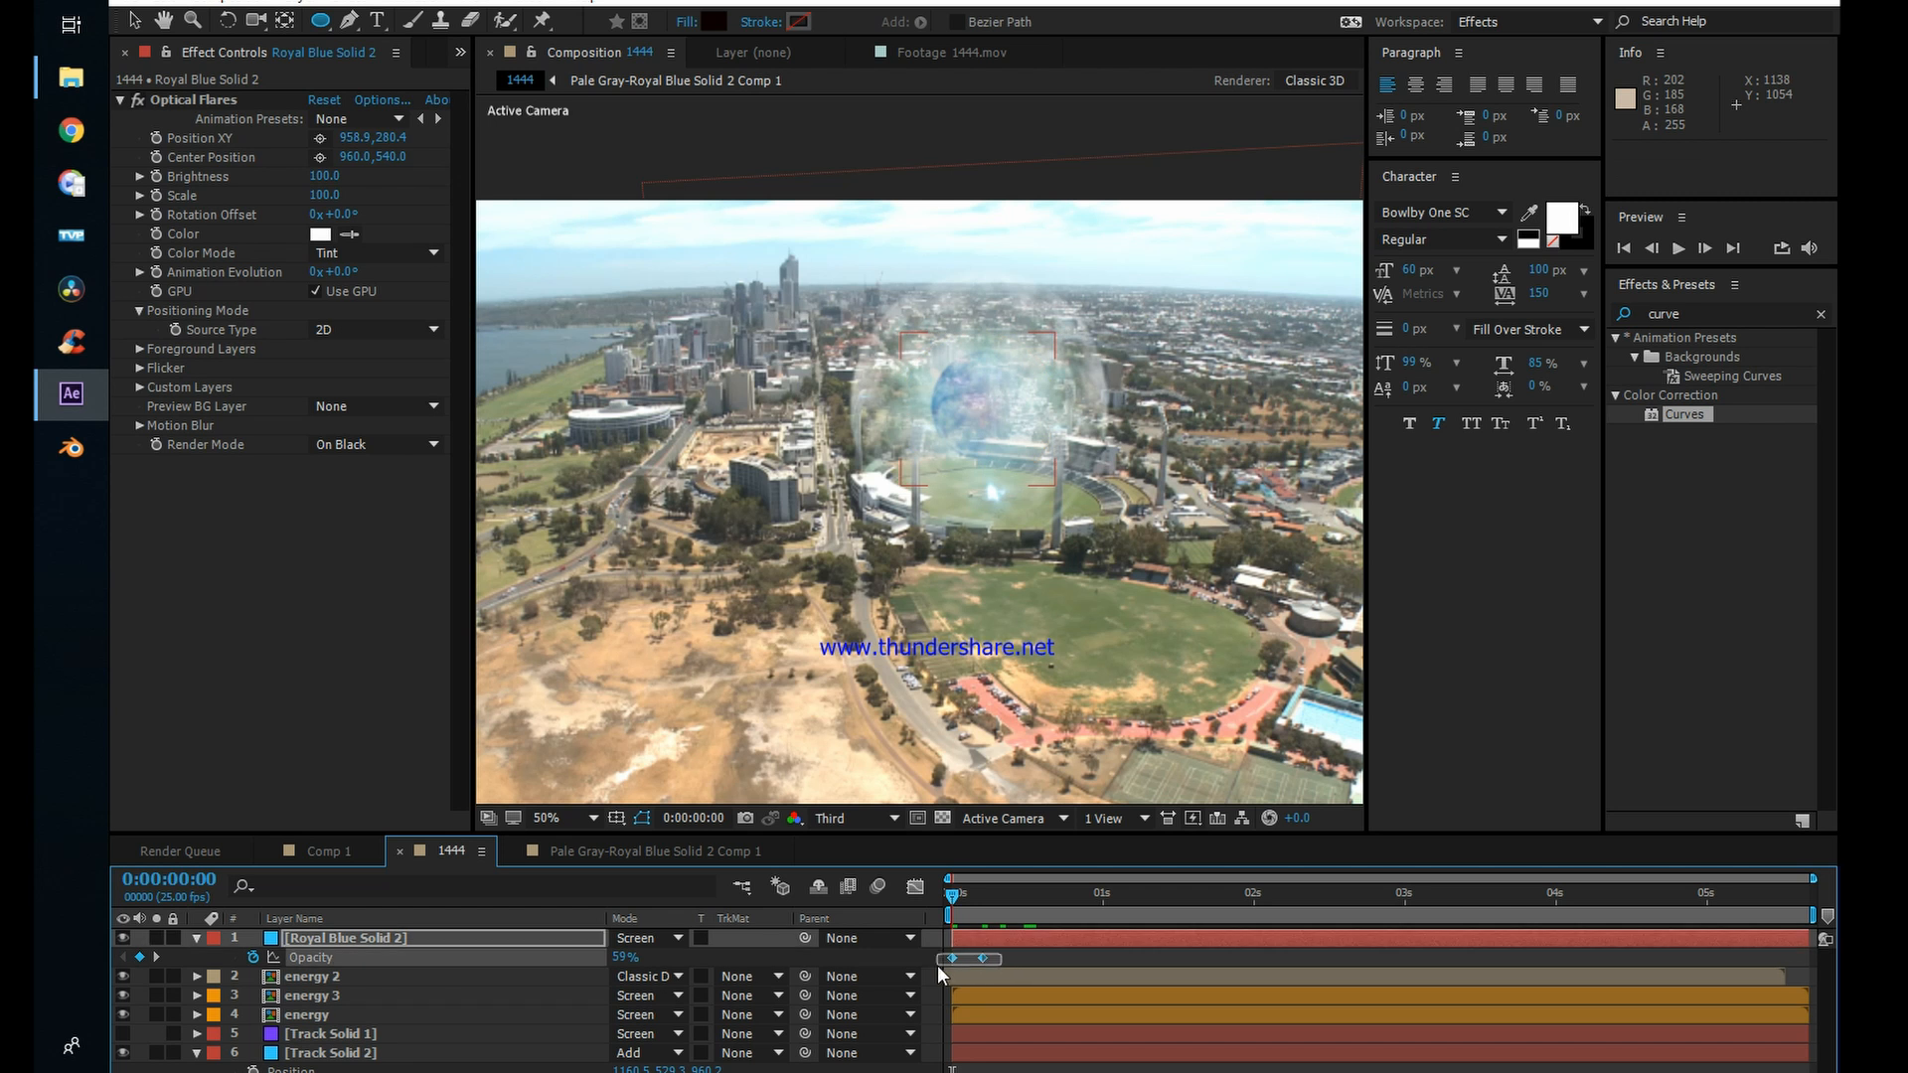
pyautogui.hotkey('ctrl', 'c')
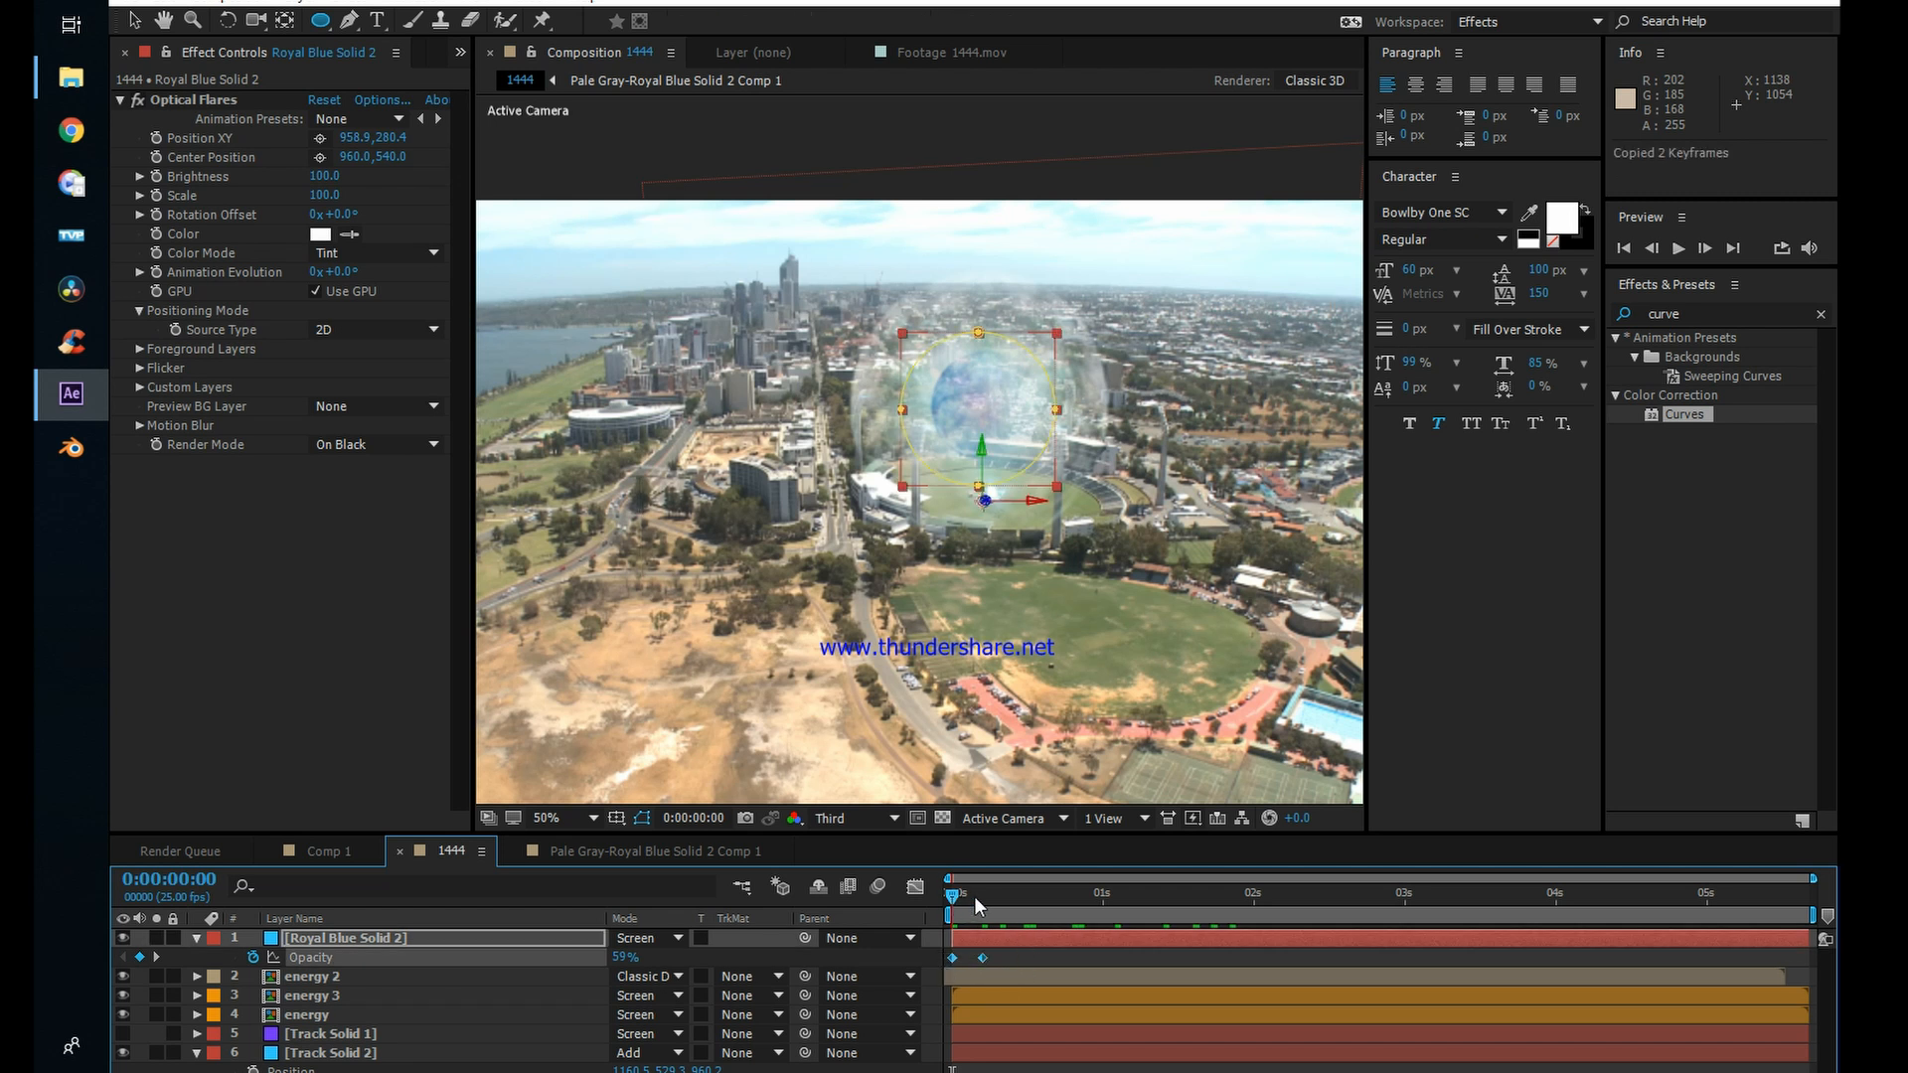
pyautogui.moveTo(976, 899); pyautogui.dragTo(993, 969)
pyautogui.hotkey('ctrl', 'v')
# Step: Copy the eight opacity keyframes and paste them repeatedly to the end of Royal Blue Solid 2
pyautogui.hotkey('ctrl', 'v')
pyautogui.hotkey('ctrl', 'v')
pyautogui.hotkey('ctrl', 'c')
pyautogui.moveTo(1141, 900); pyautogui.dragTo(952, 896)
pyautogui.hotkey('ctrl', 'v')
pyautogui.hotkey('ctrl', 'v')
pyautogui.hotkey('ctrl', 'v')
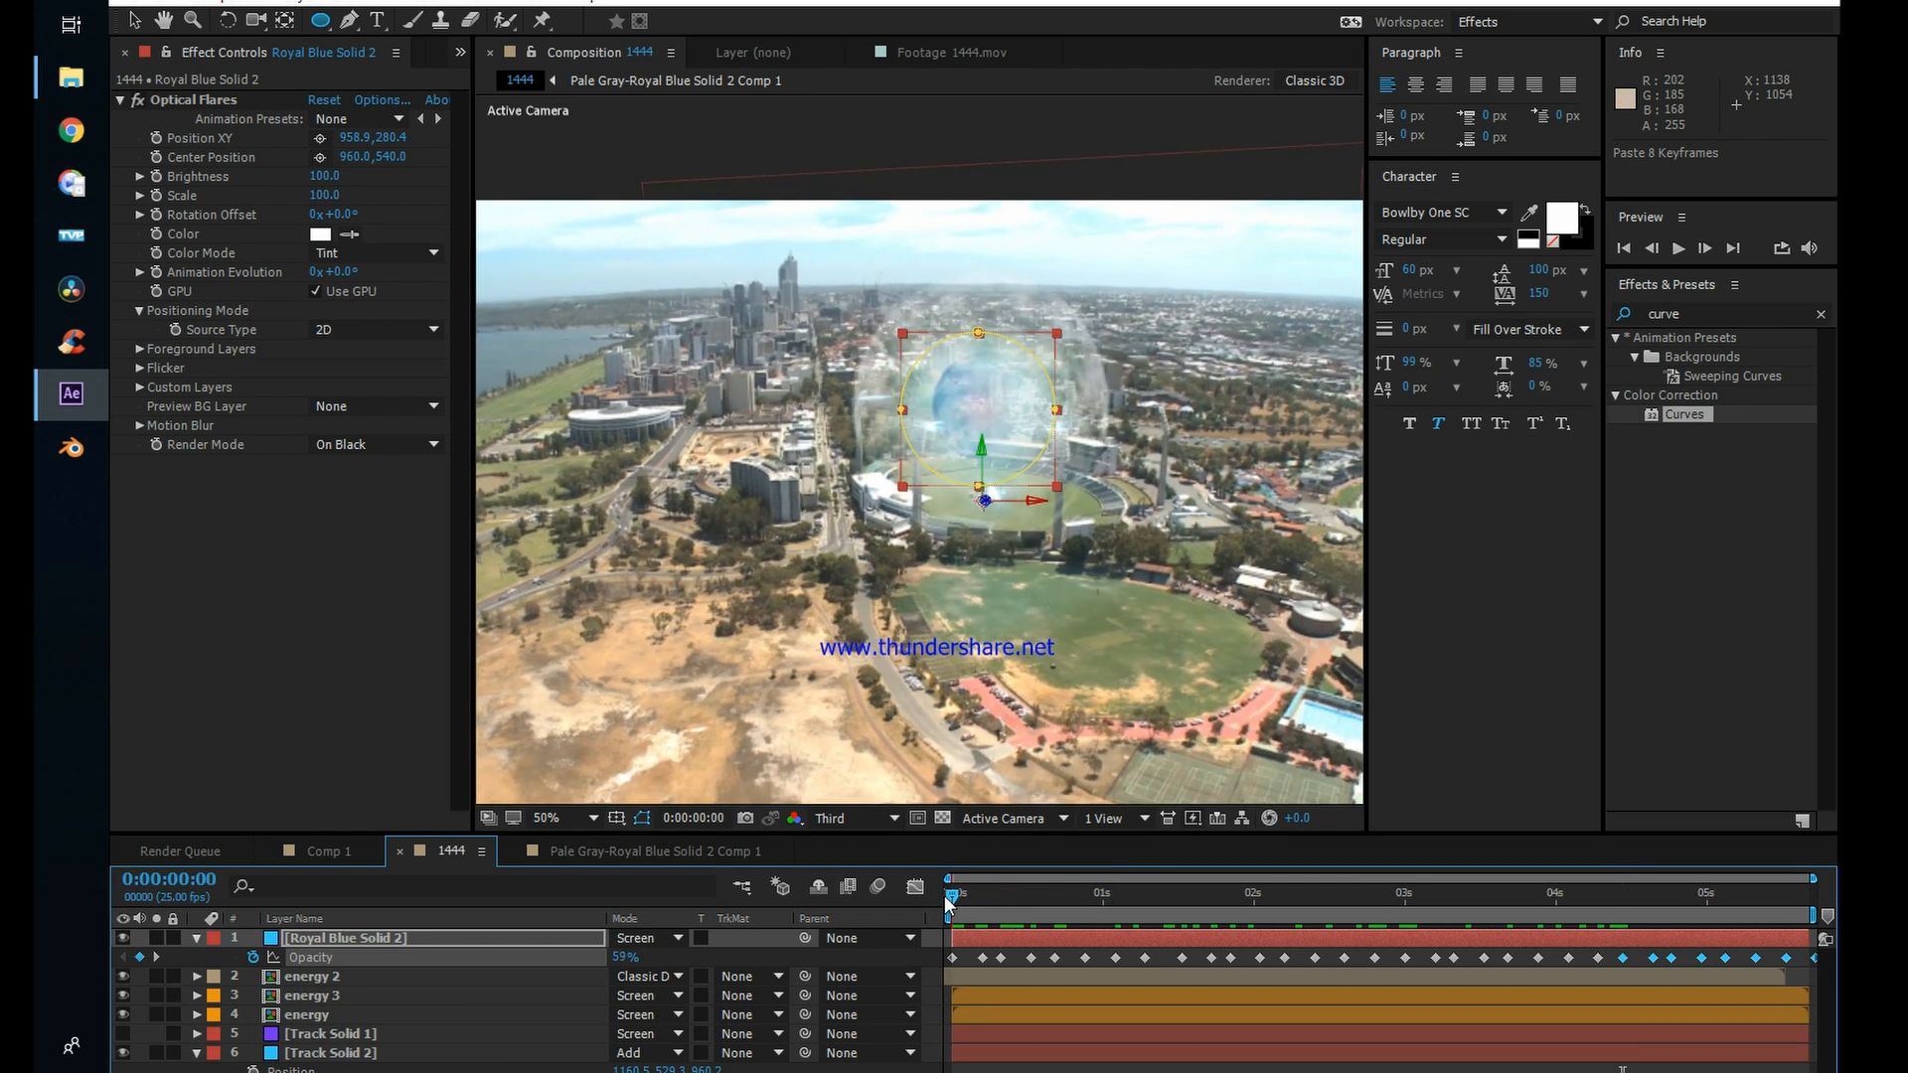
# Step: Play back the 1444 composition from the first frame to check the flickering flare
pyautogui.press('F2')
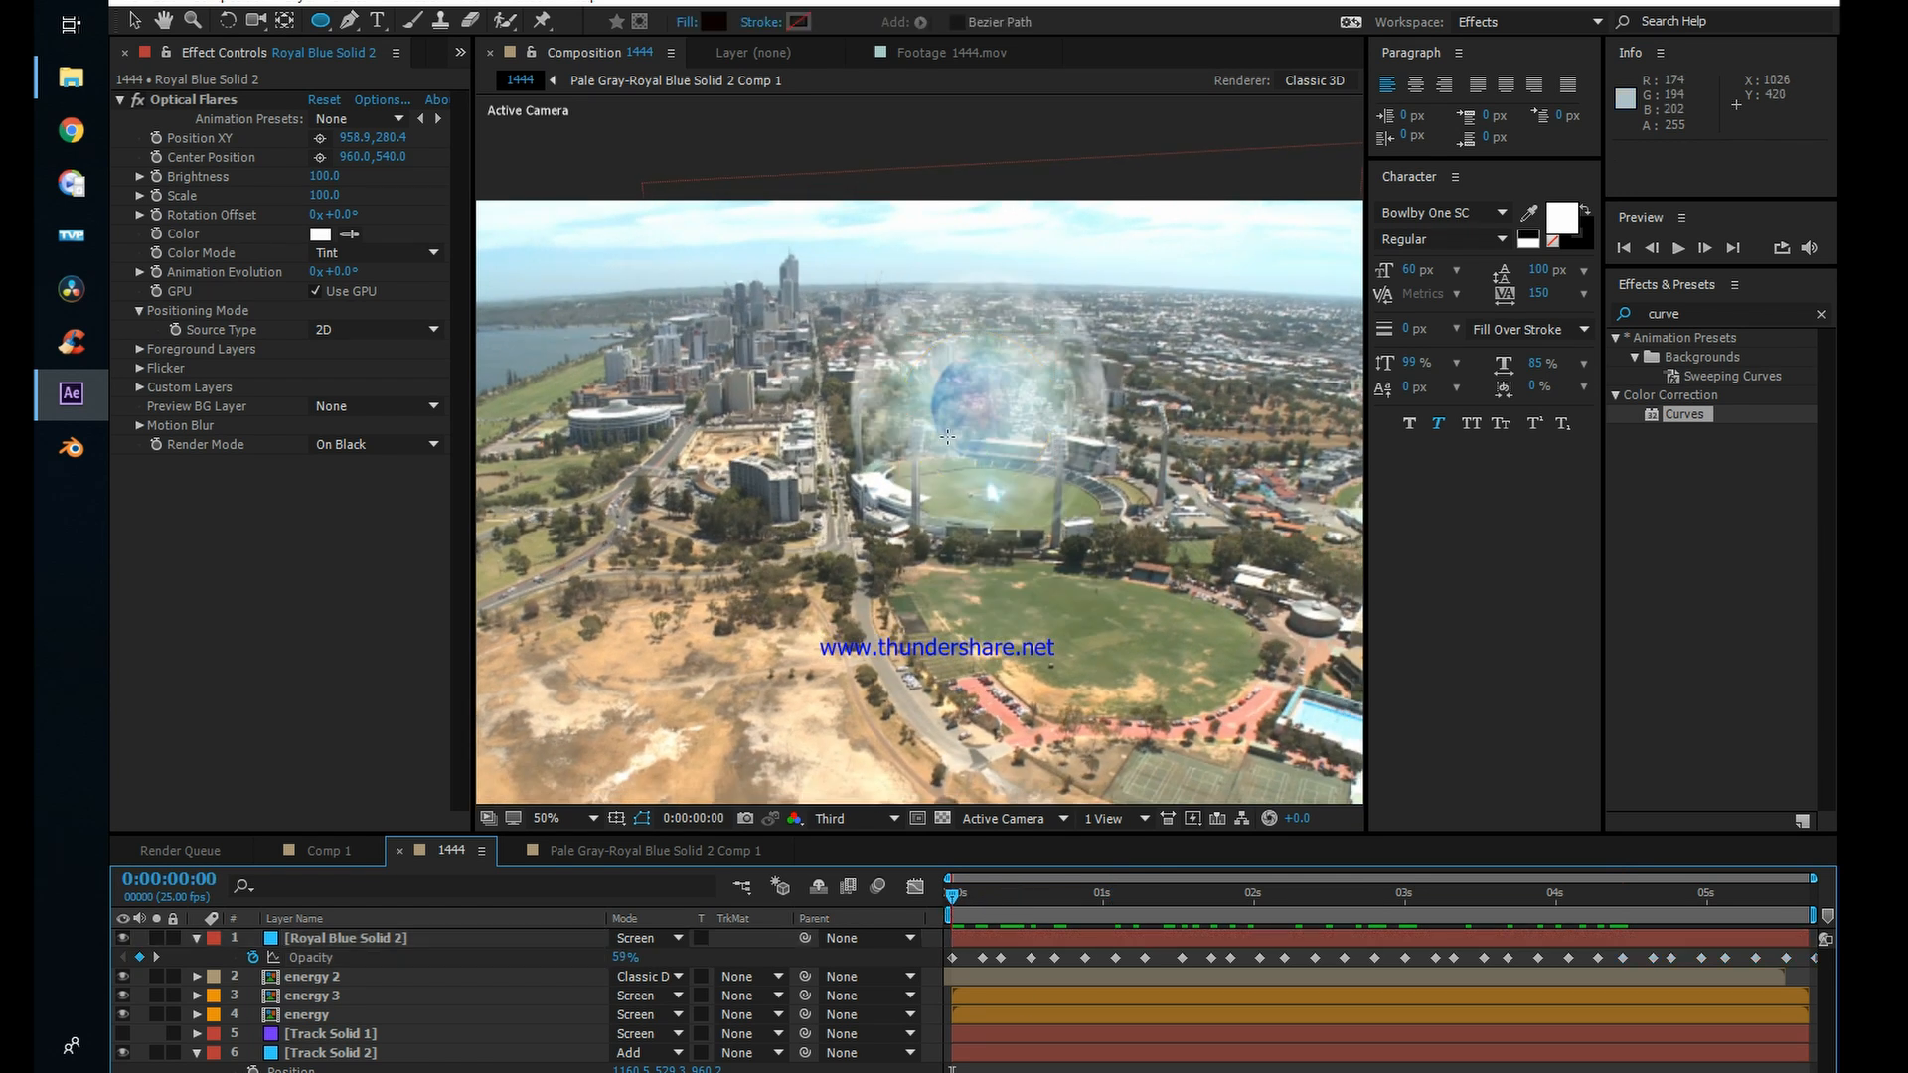
pyautogui.press('space')
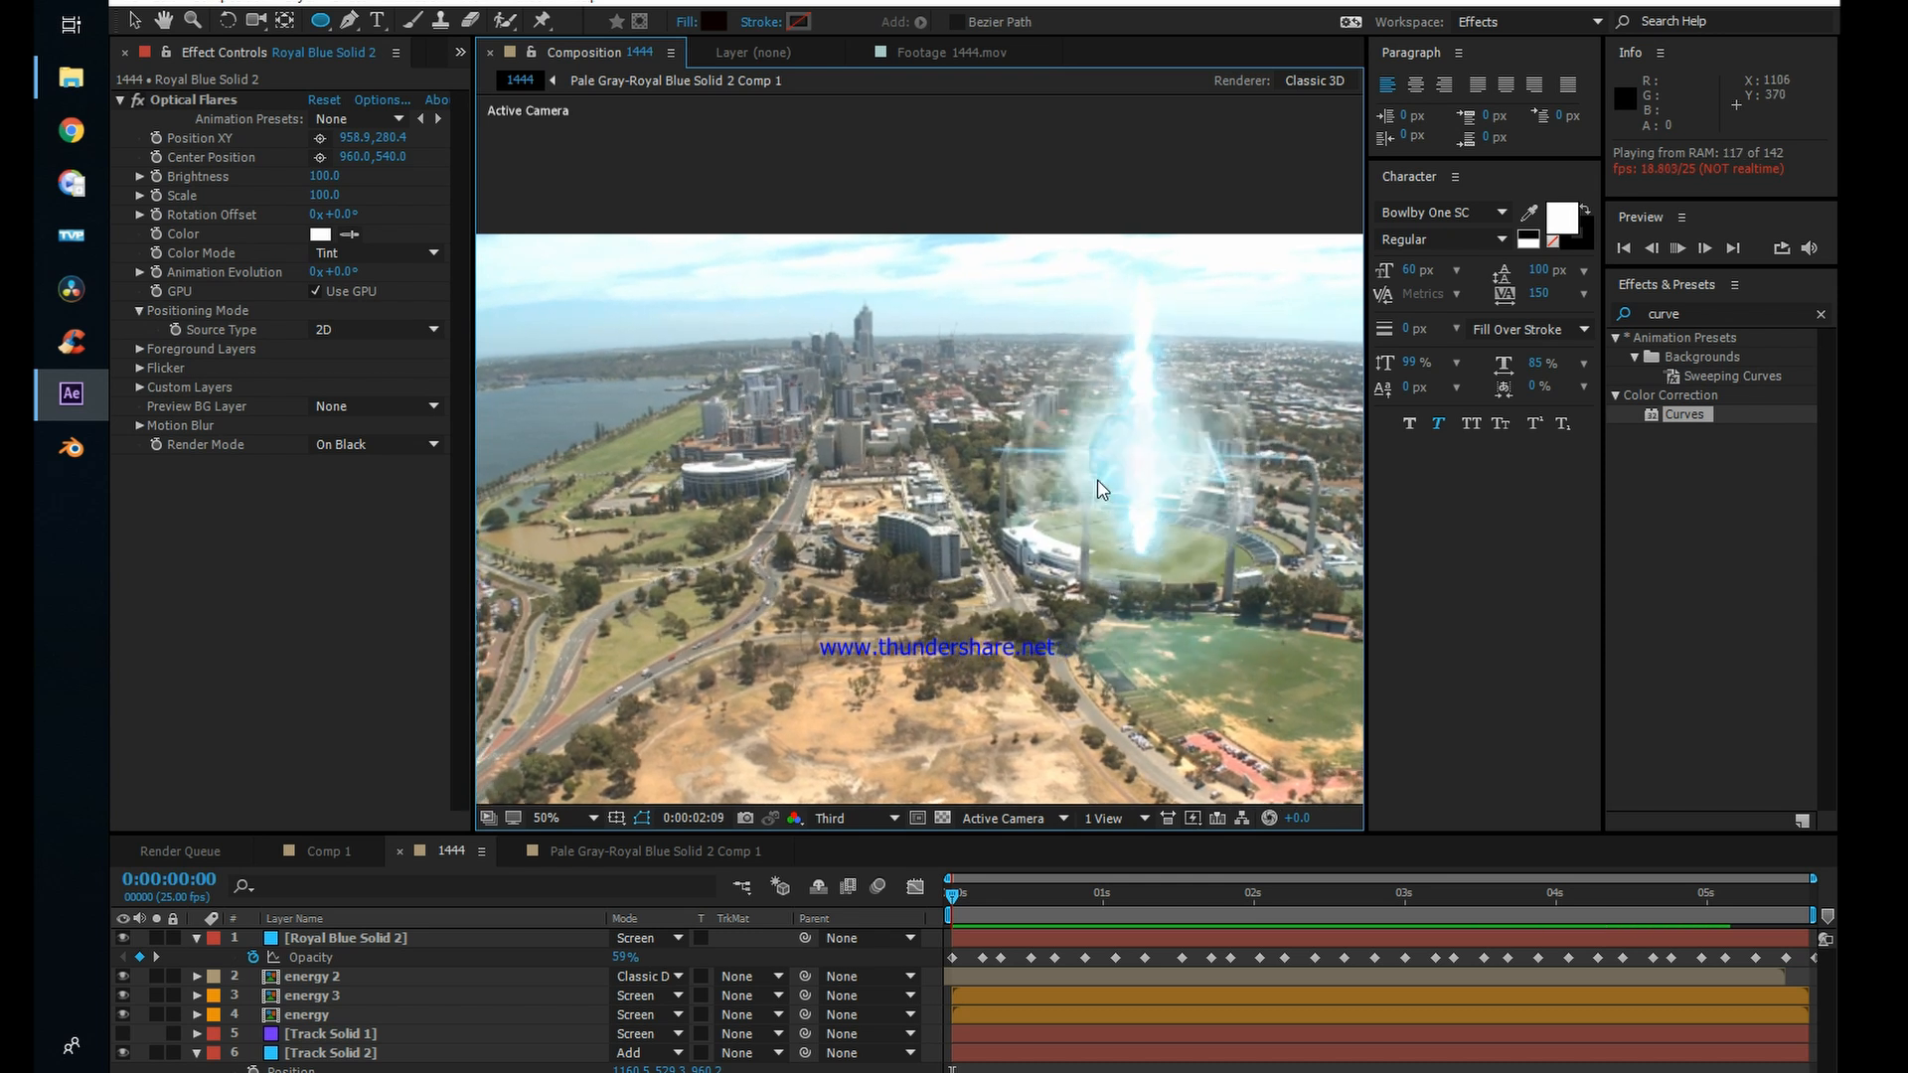
# Step: Set the Optical Flares brightness on Royal Blue Solid 2 to 150 and play back the 1444 composition
pyautogui.moveTo(1052, 902); pyautogui.dragTo(970, 926)
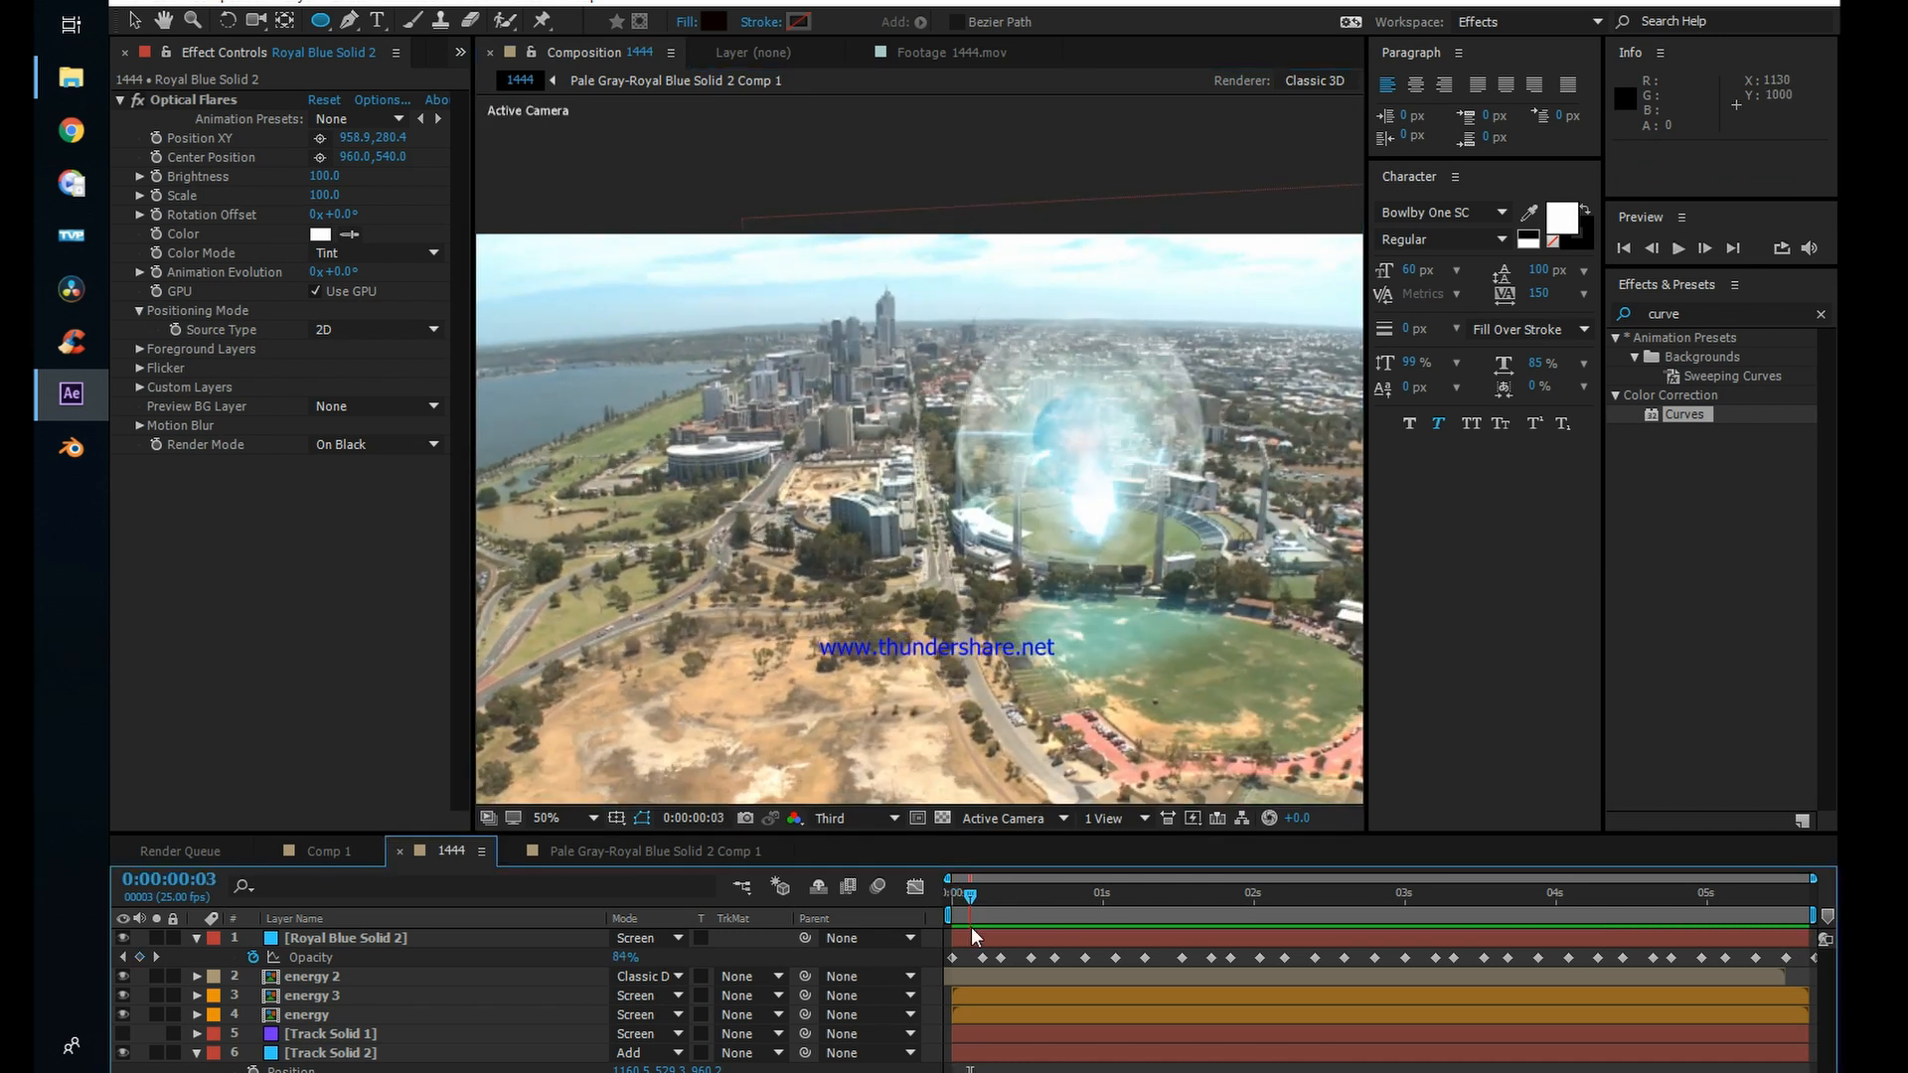
pyautogui.click(970, 934)
pyautogui.press('f')
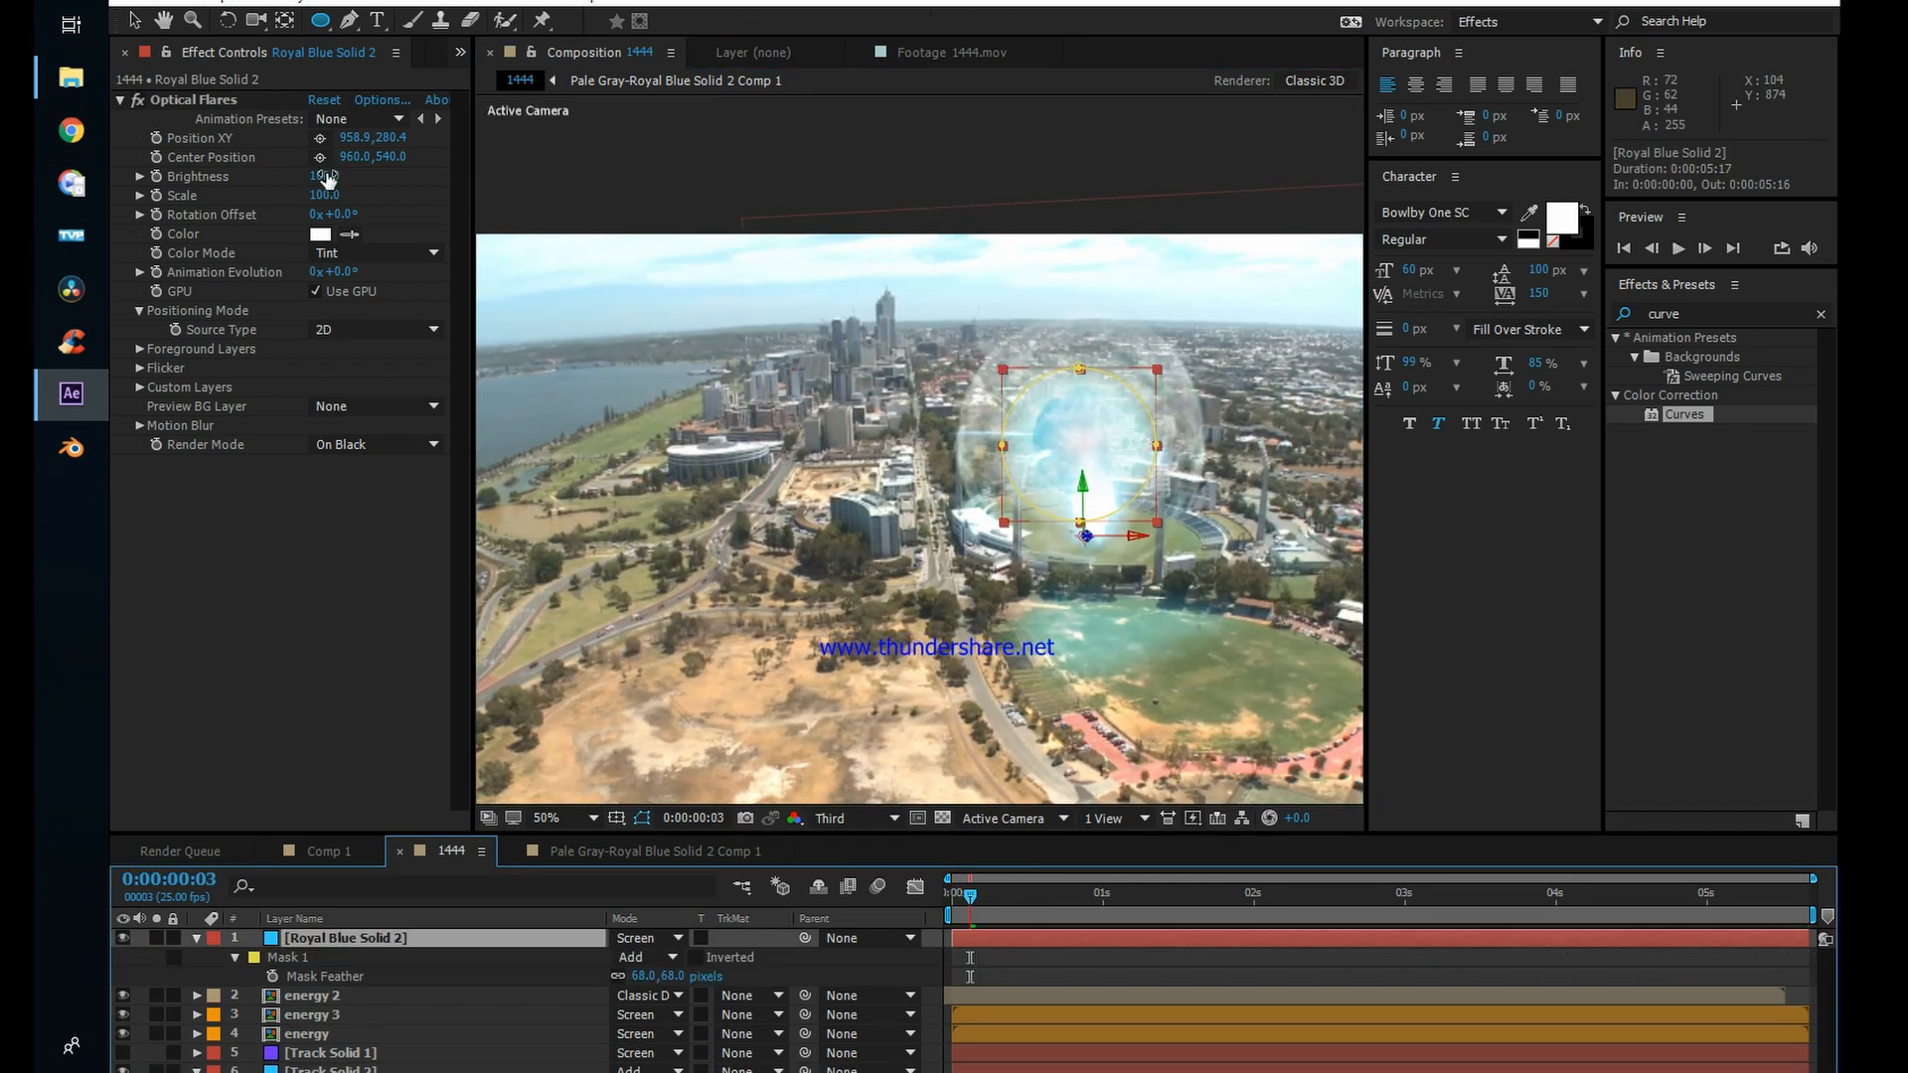
pyautogui.moveTo(325, 175)
pyautogui.mouseDown()
pyautogui.moveTo(355, 172)
pyautogui.moveTo(338, 178)
pyautogui.mouseUp()
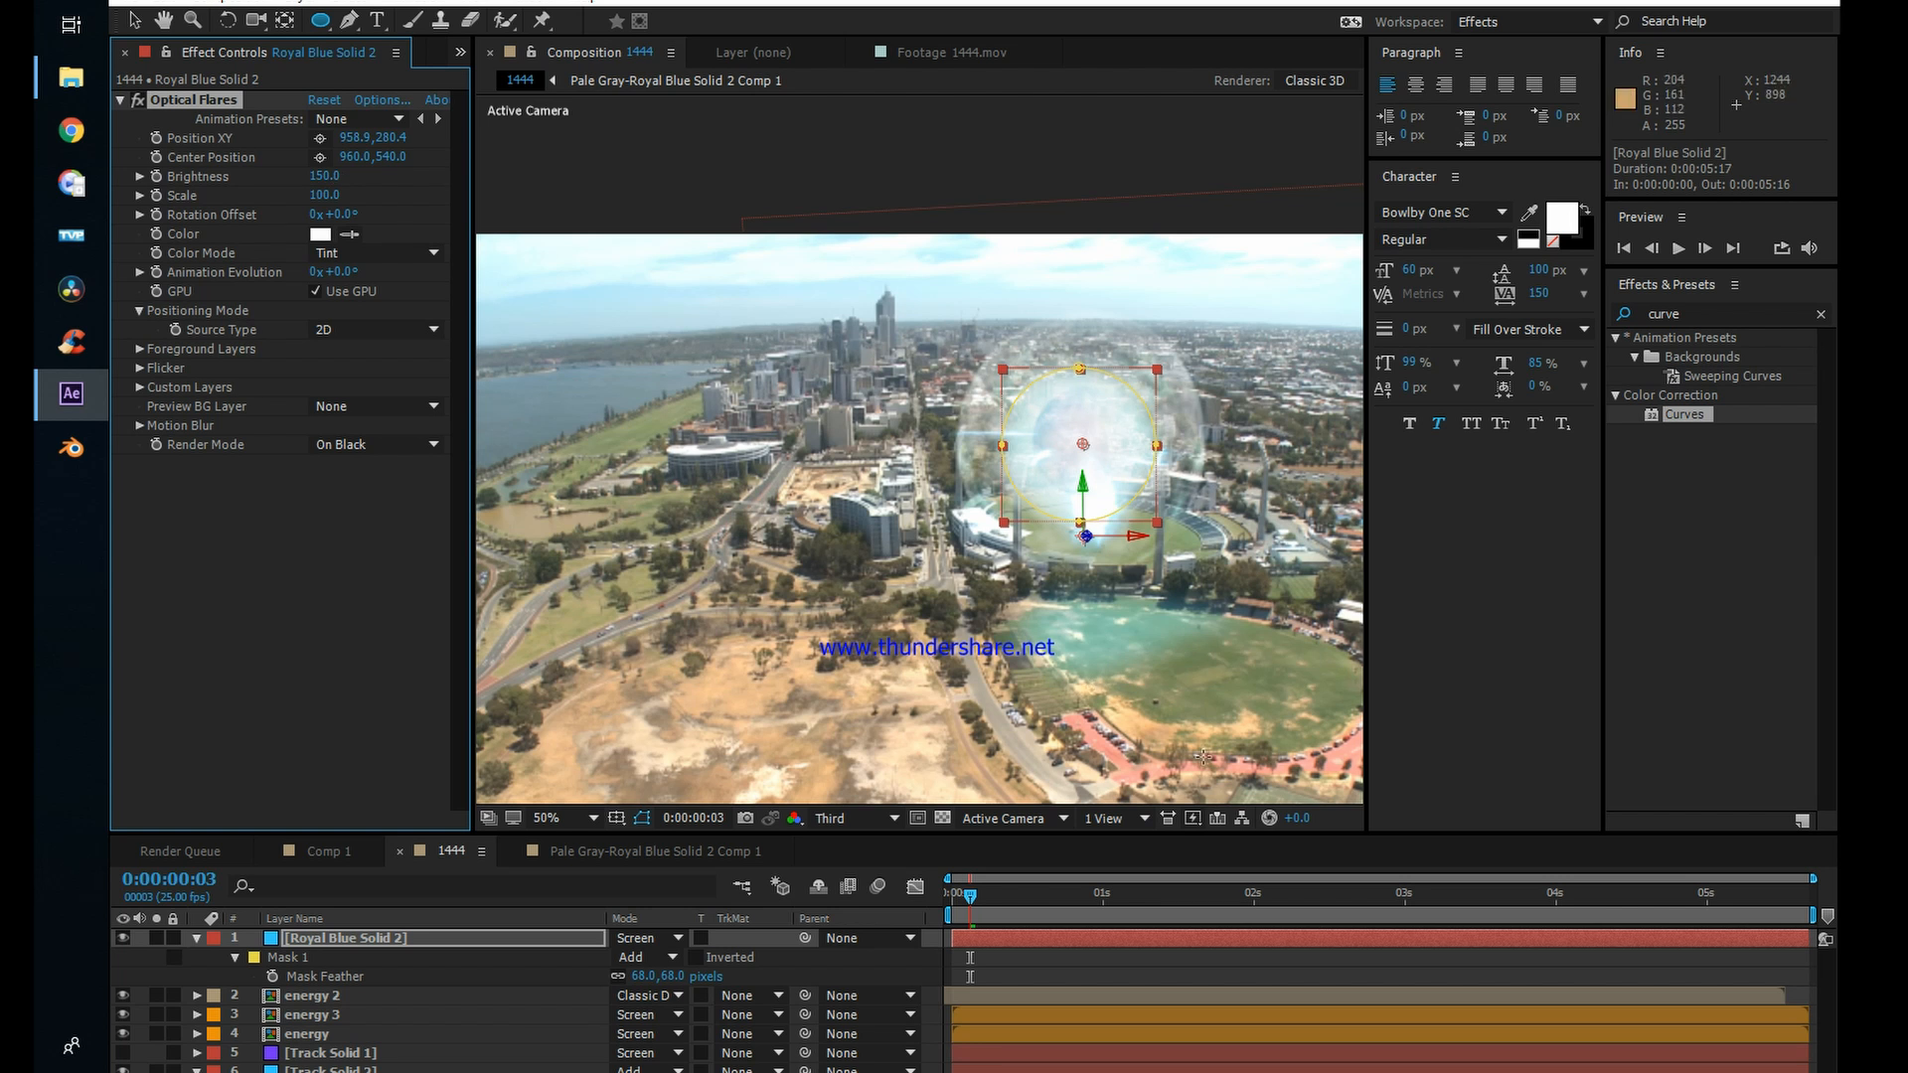
pyautogui.click(1117, 964)
pyautogui.press('space')
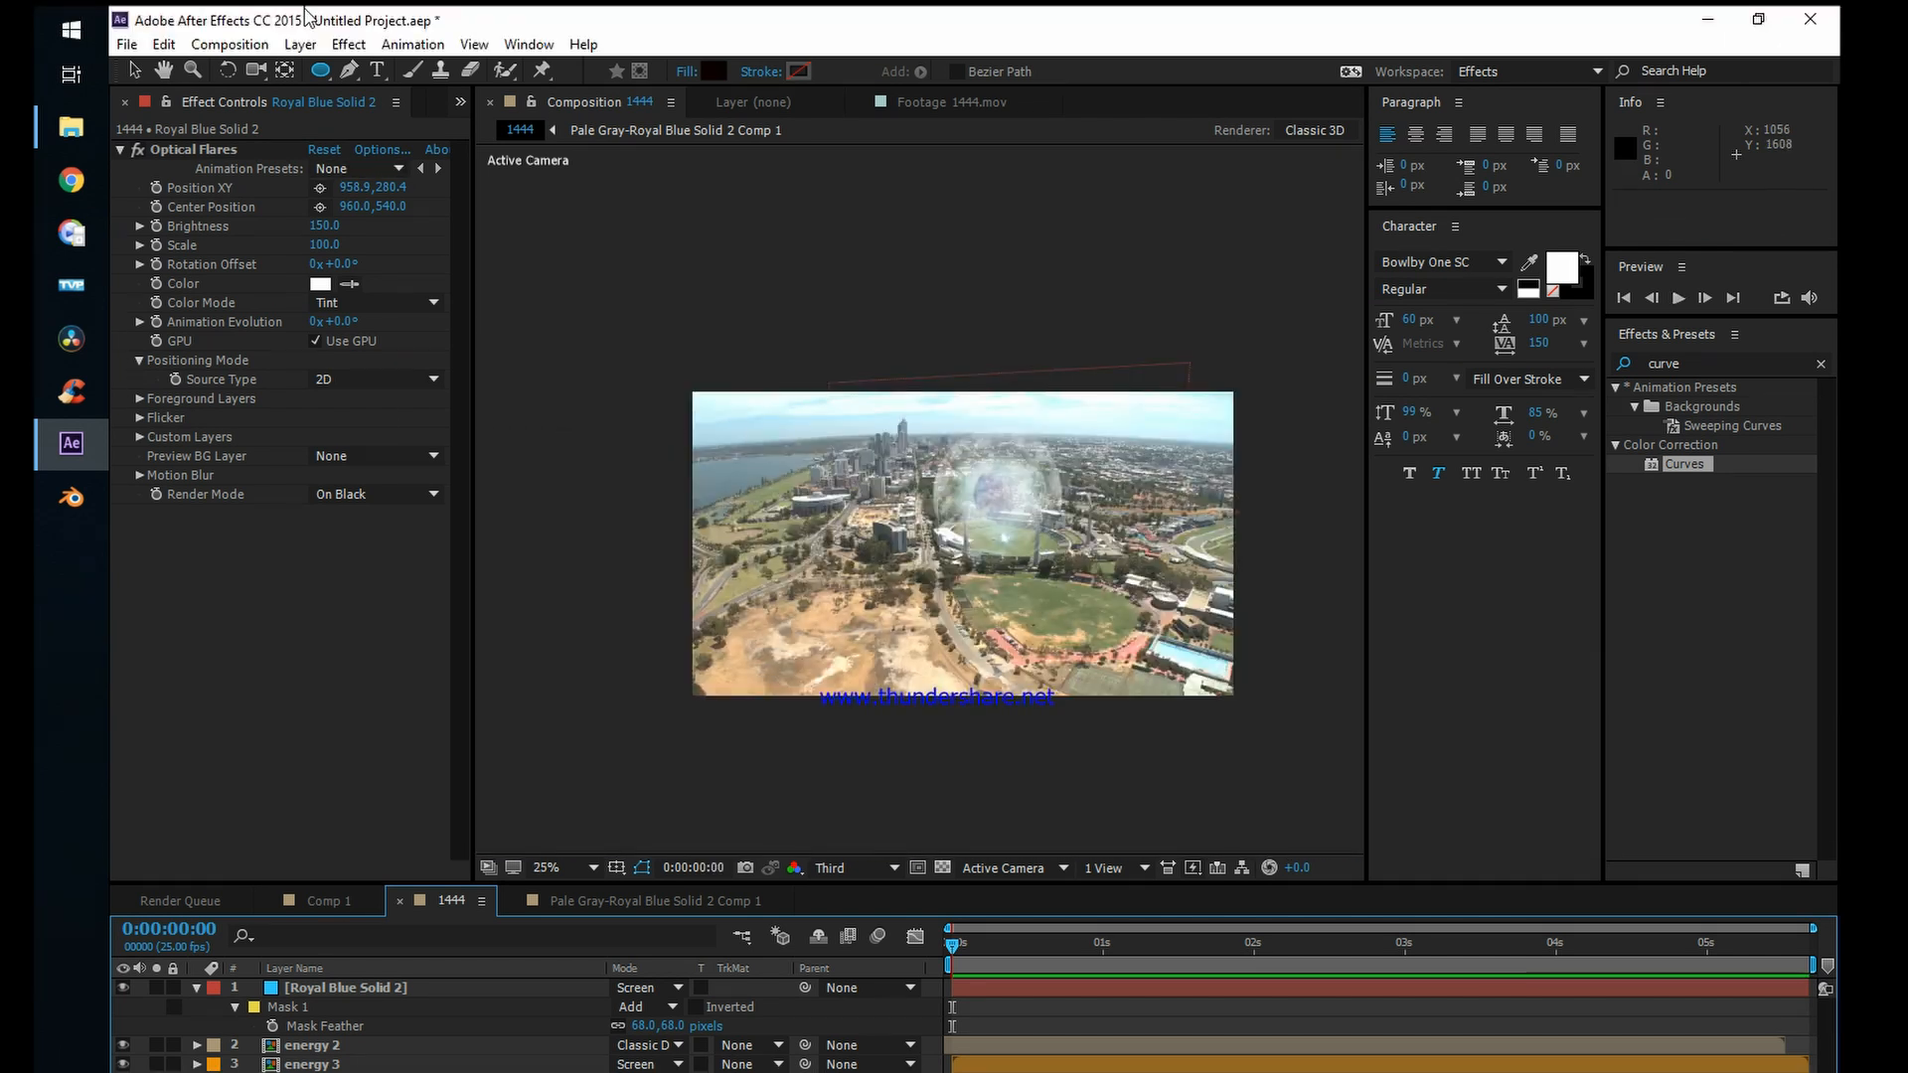
# Step: Add an adjustment layer at the top of the 1444 composition and apply the Curves effect to it
pyautogui.click(300, 44)
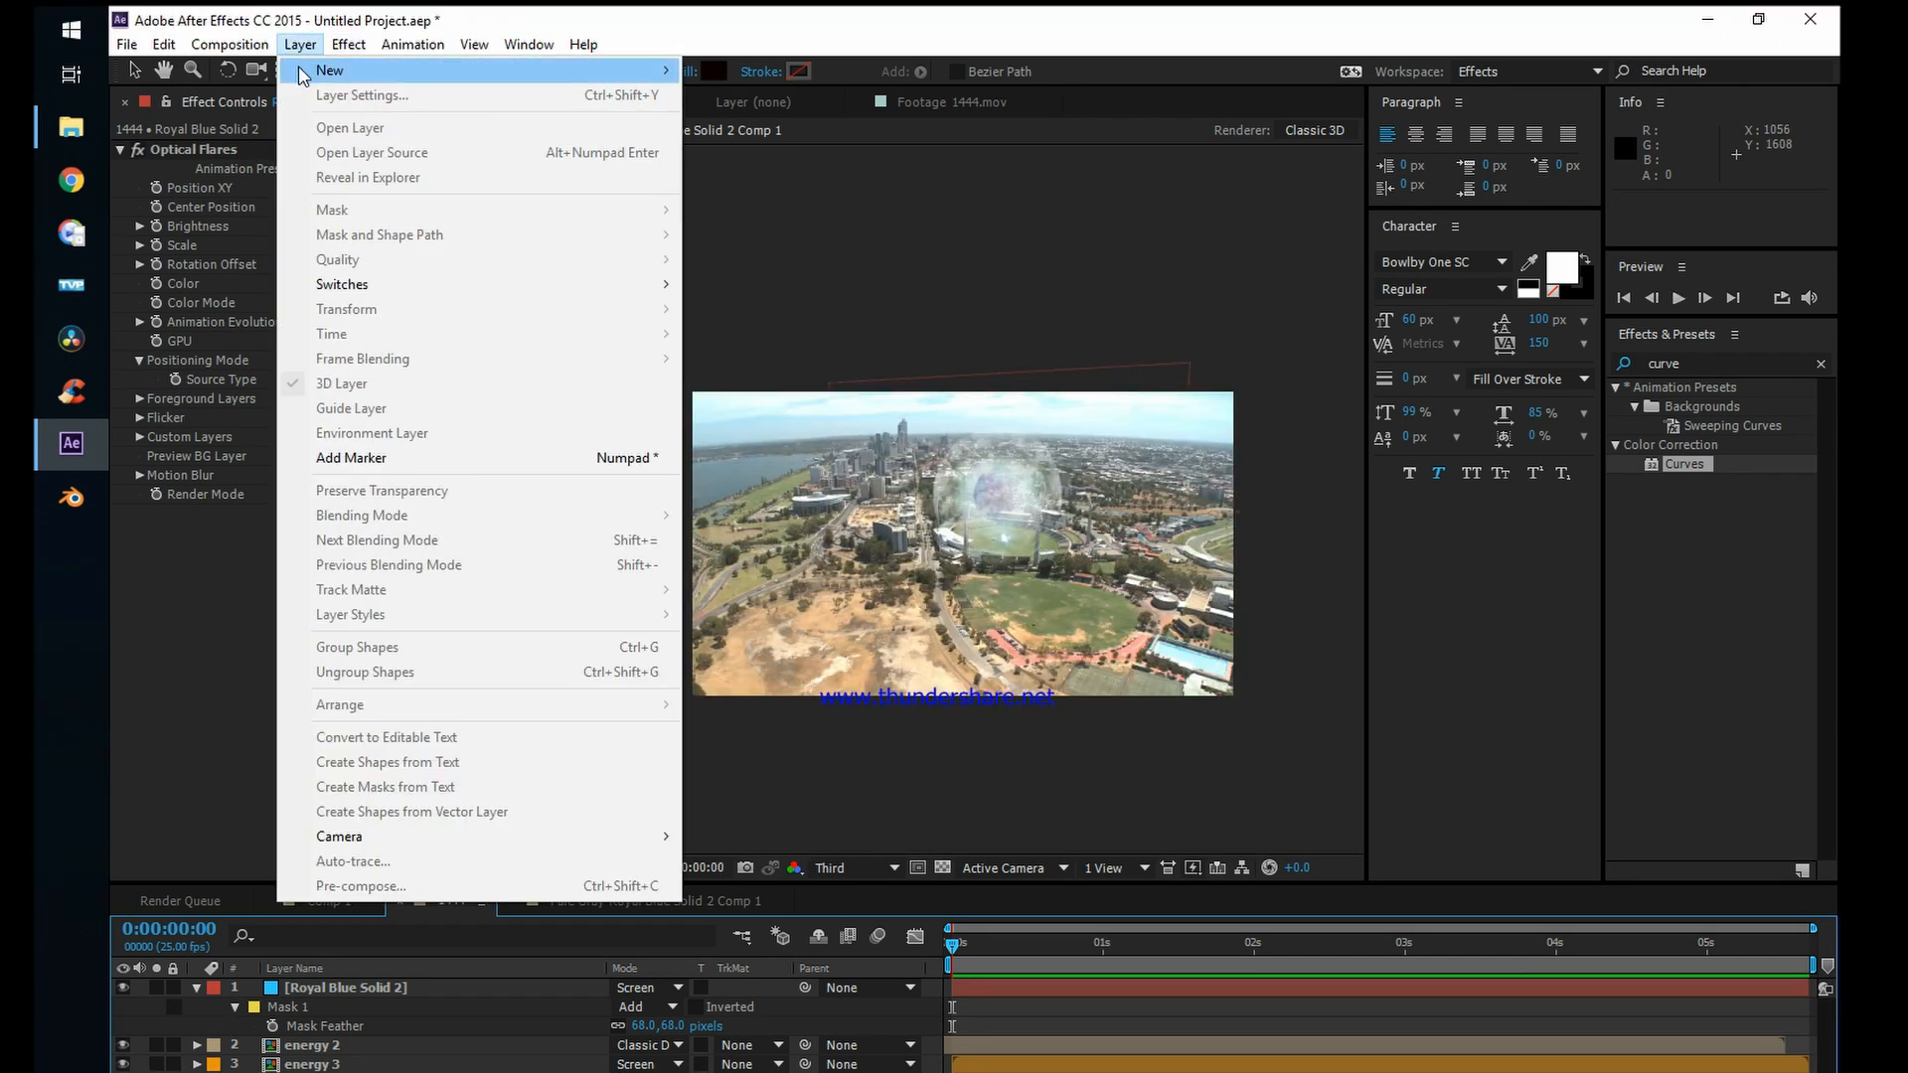
pyautogui.moveTo(331, 75)
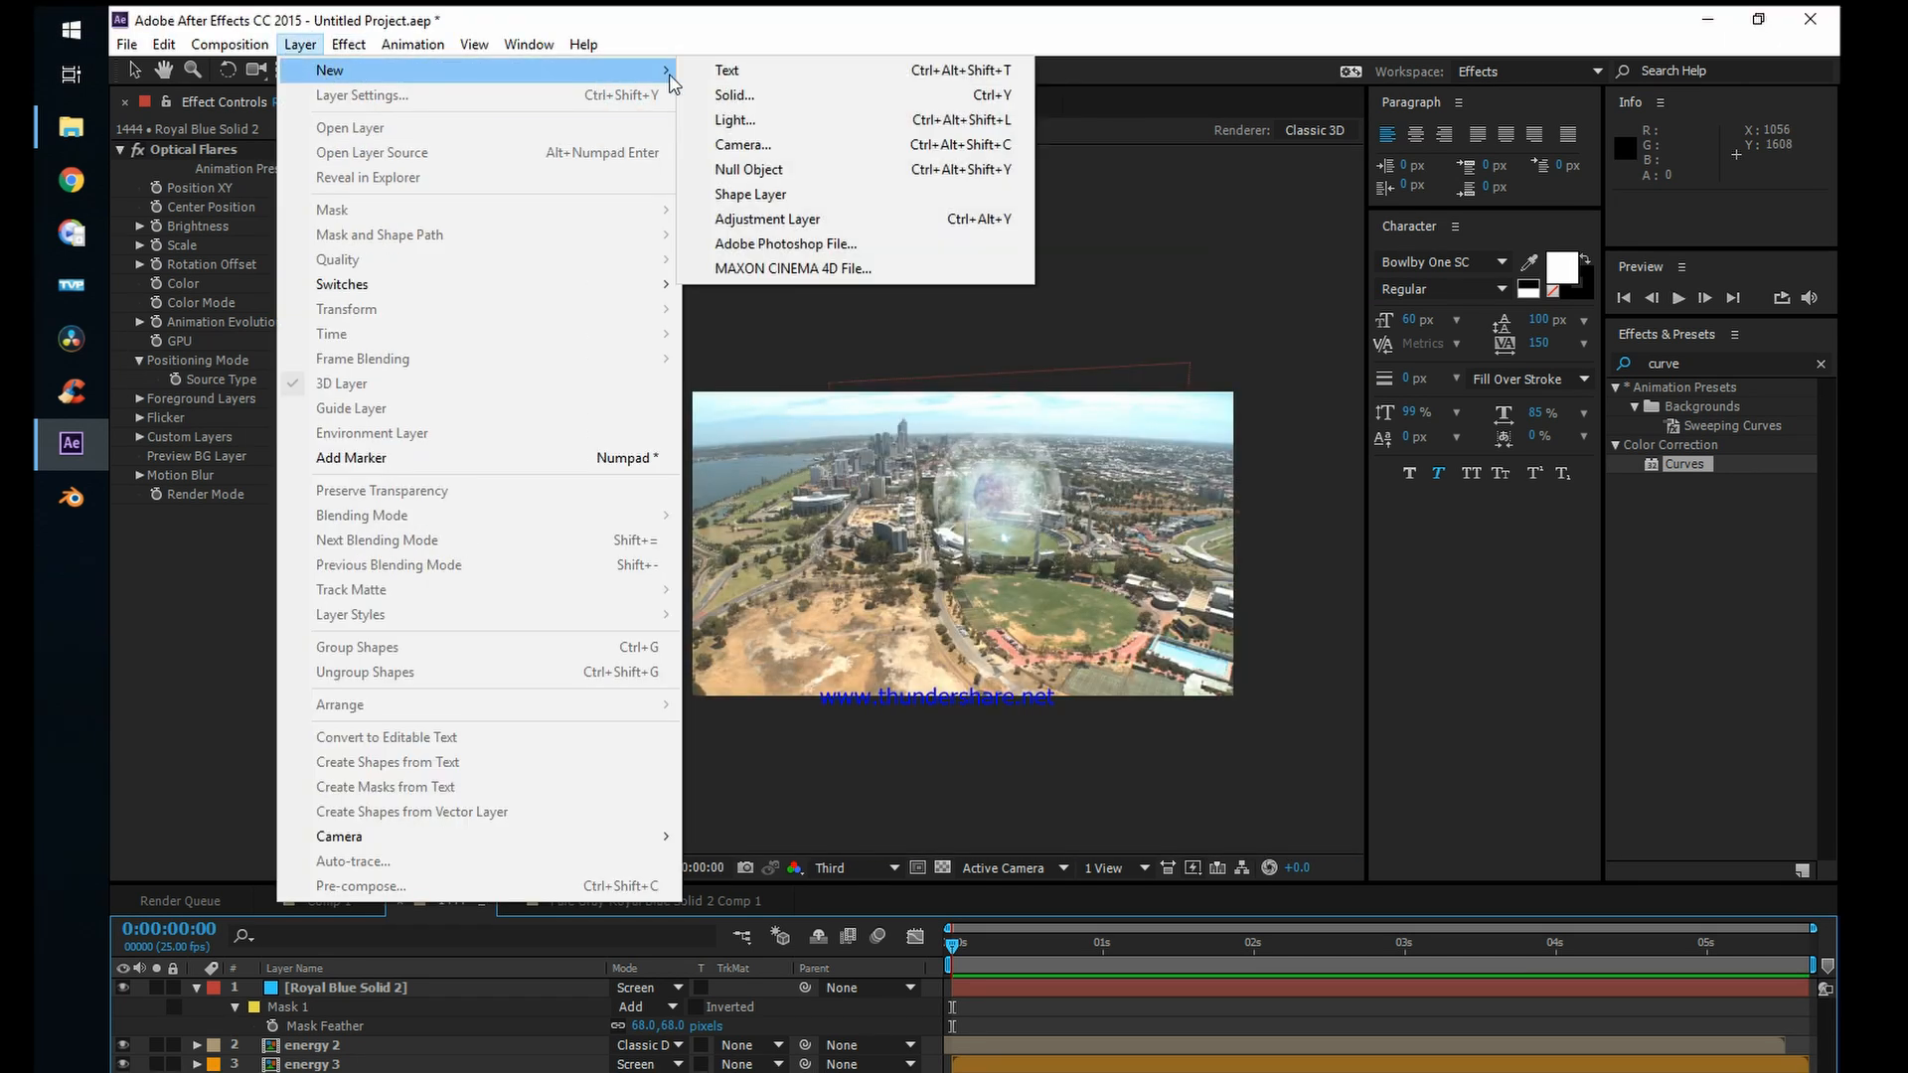
pyautogui.click(767, 218)
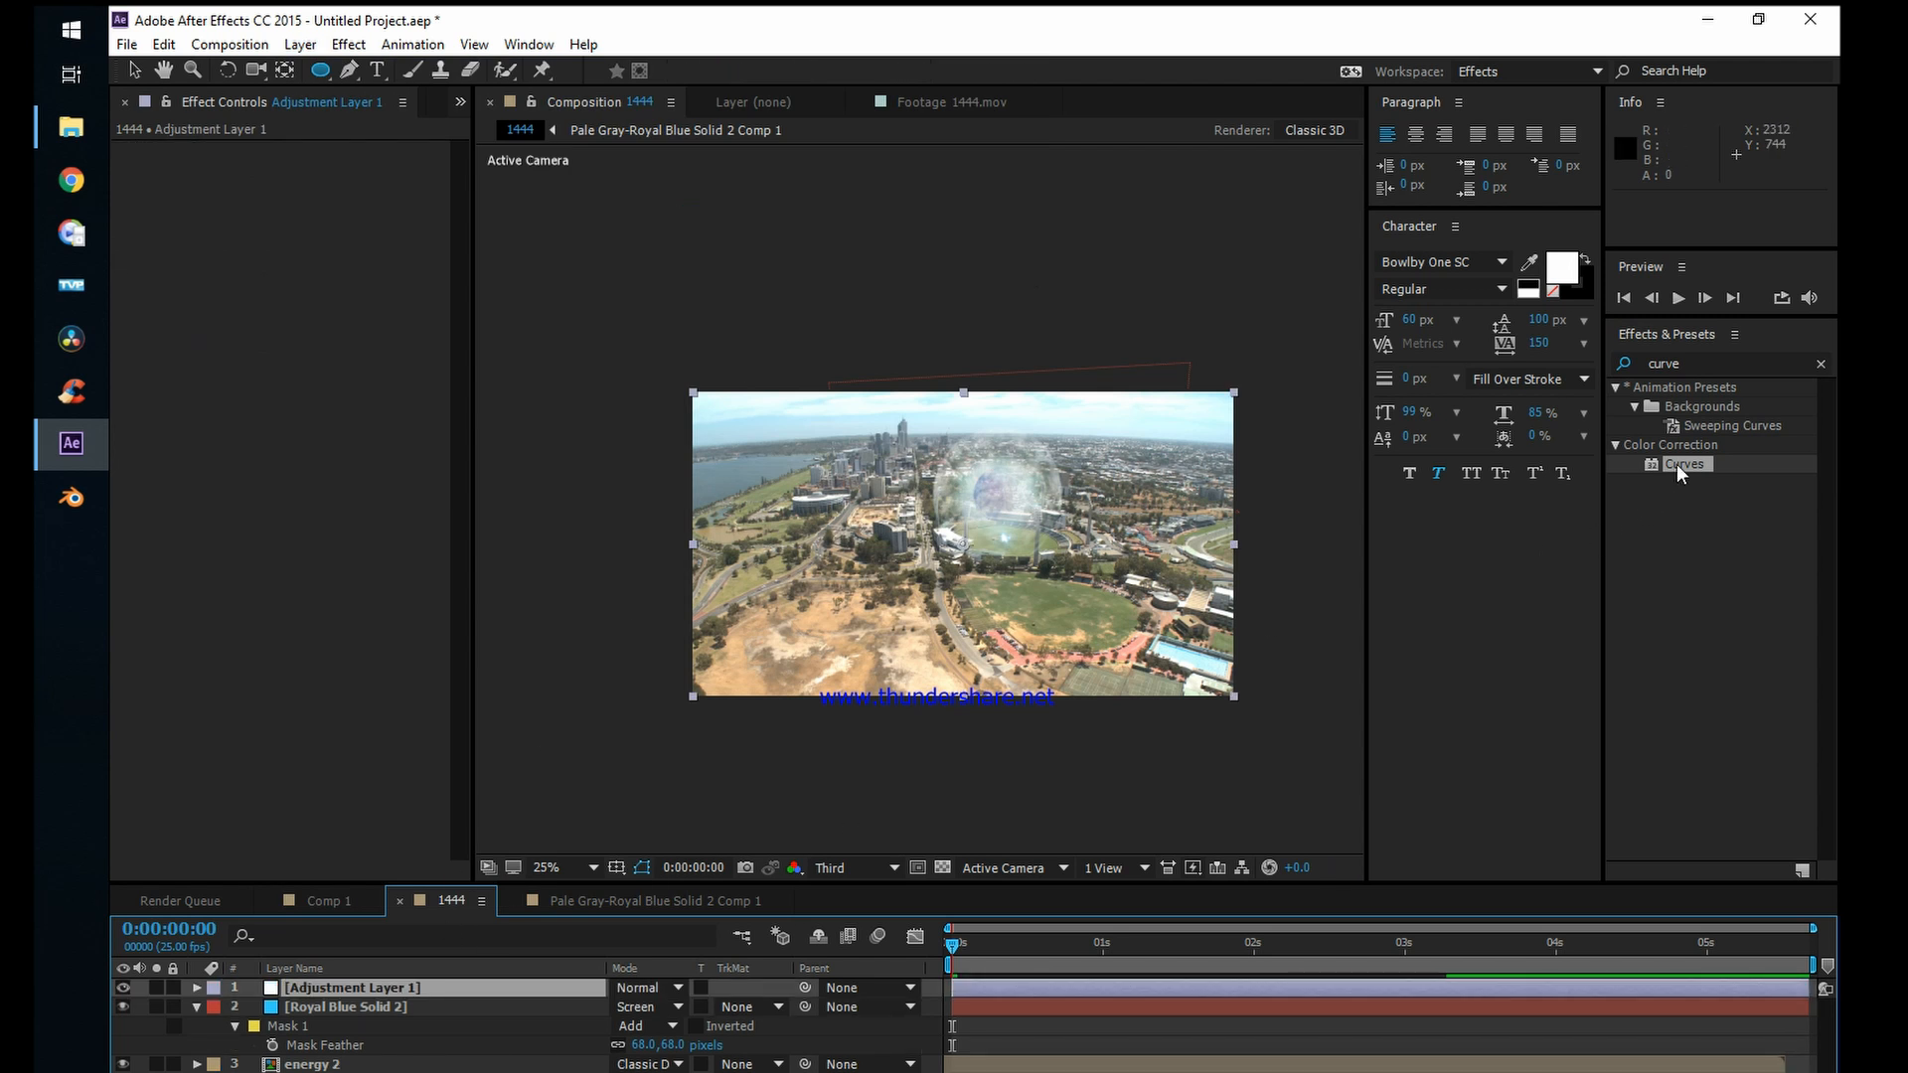
pyautogui.moveTo(1678, 463); pyautogui.dragTo(457, 990)
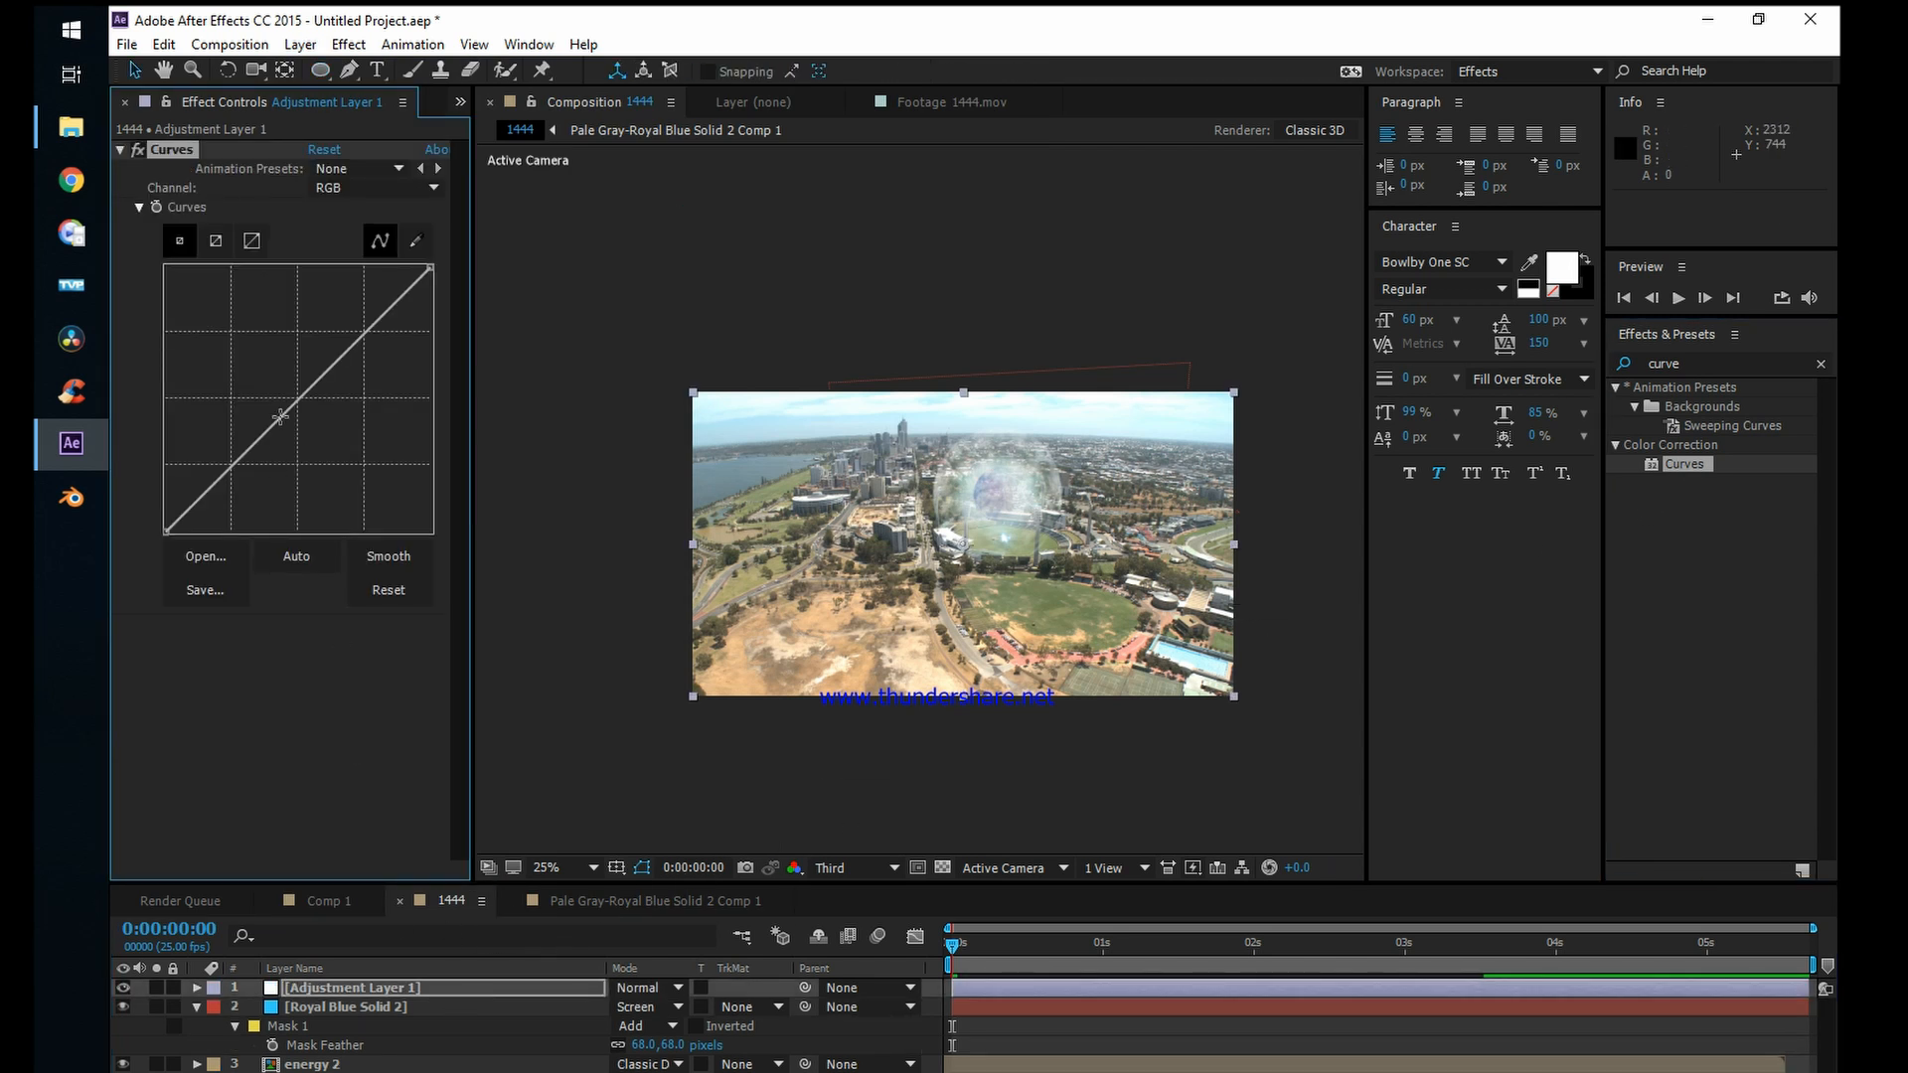
# Step: Shape the adjustment layer's Curves by lowering the RGB shadows and midtones, raising the red midtones and lowering the blue shadows and midtones
pyautogui.moveTo(285, 409); pyautogui.dragTo(361, 356)
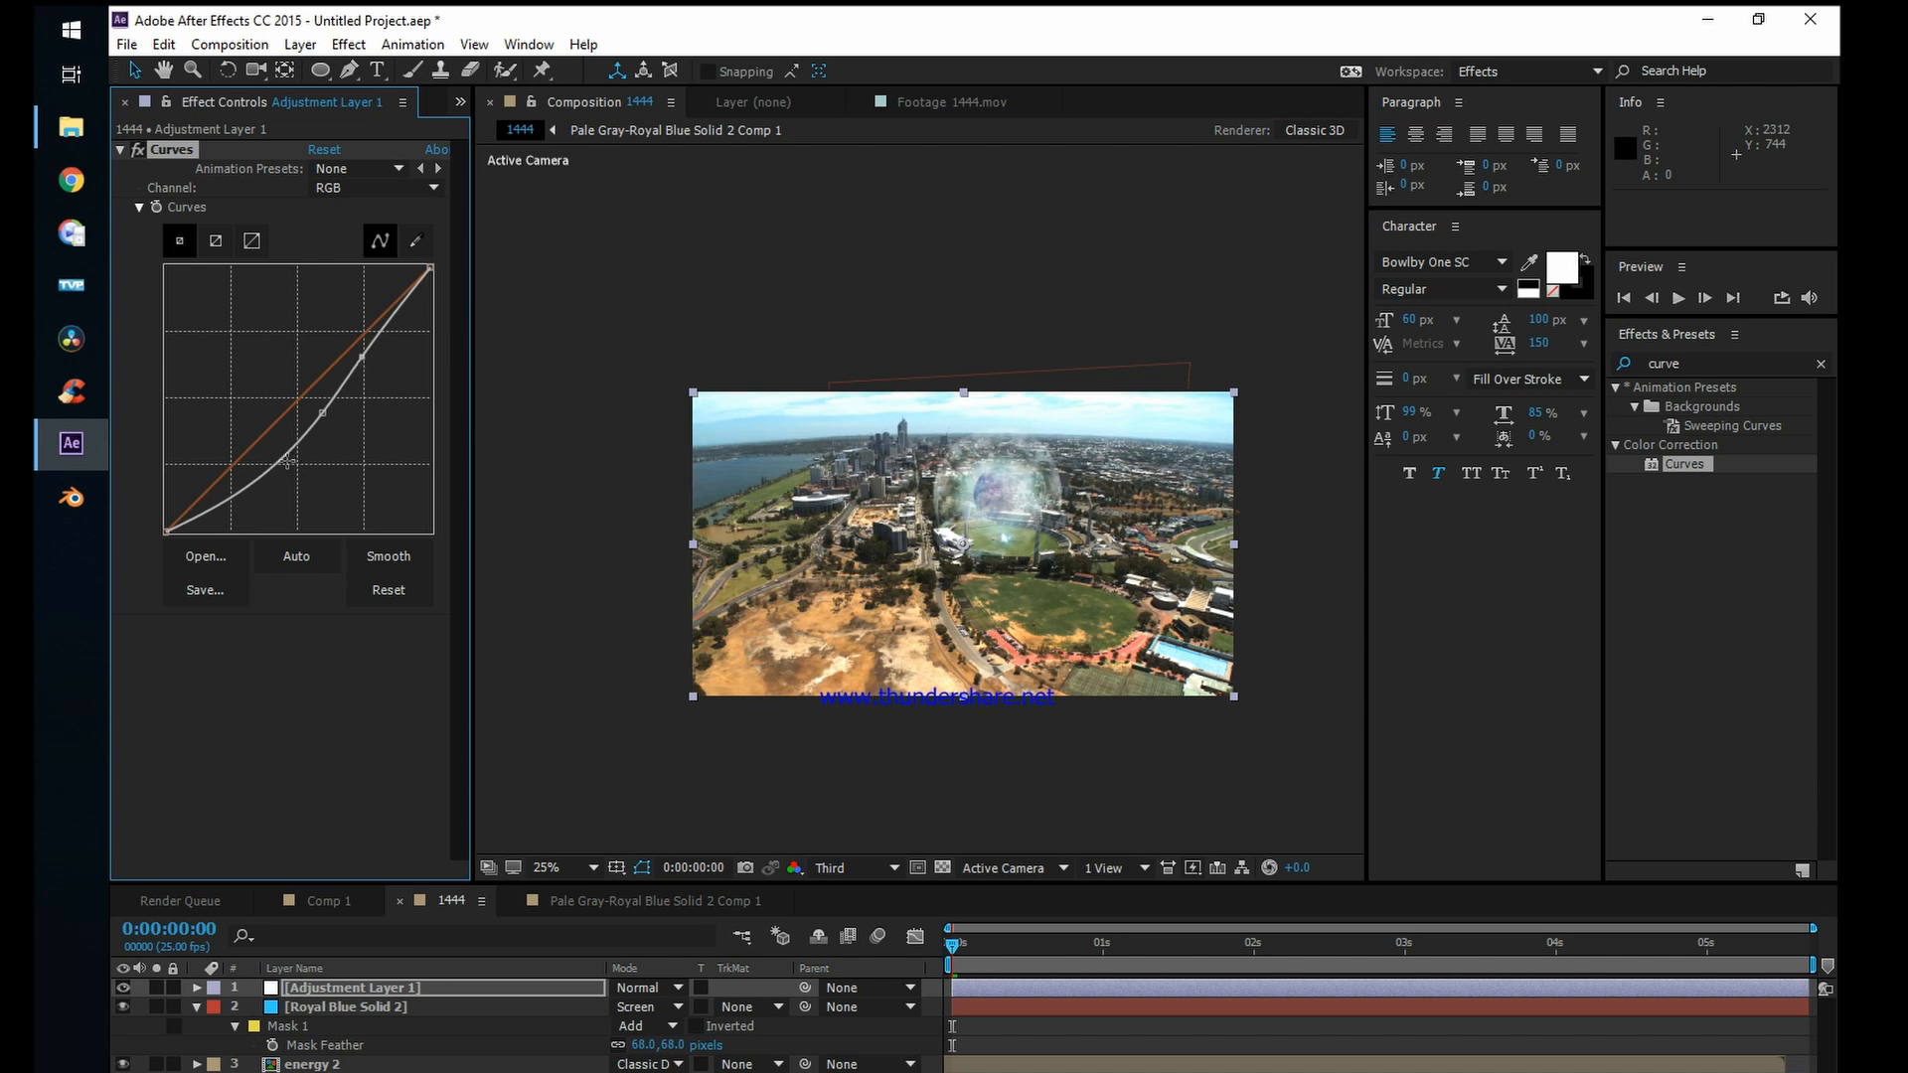
pyautogui.moveTo(286, 460); pyautogui.dragTo(301, 466)
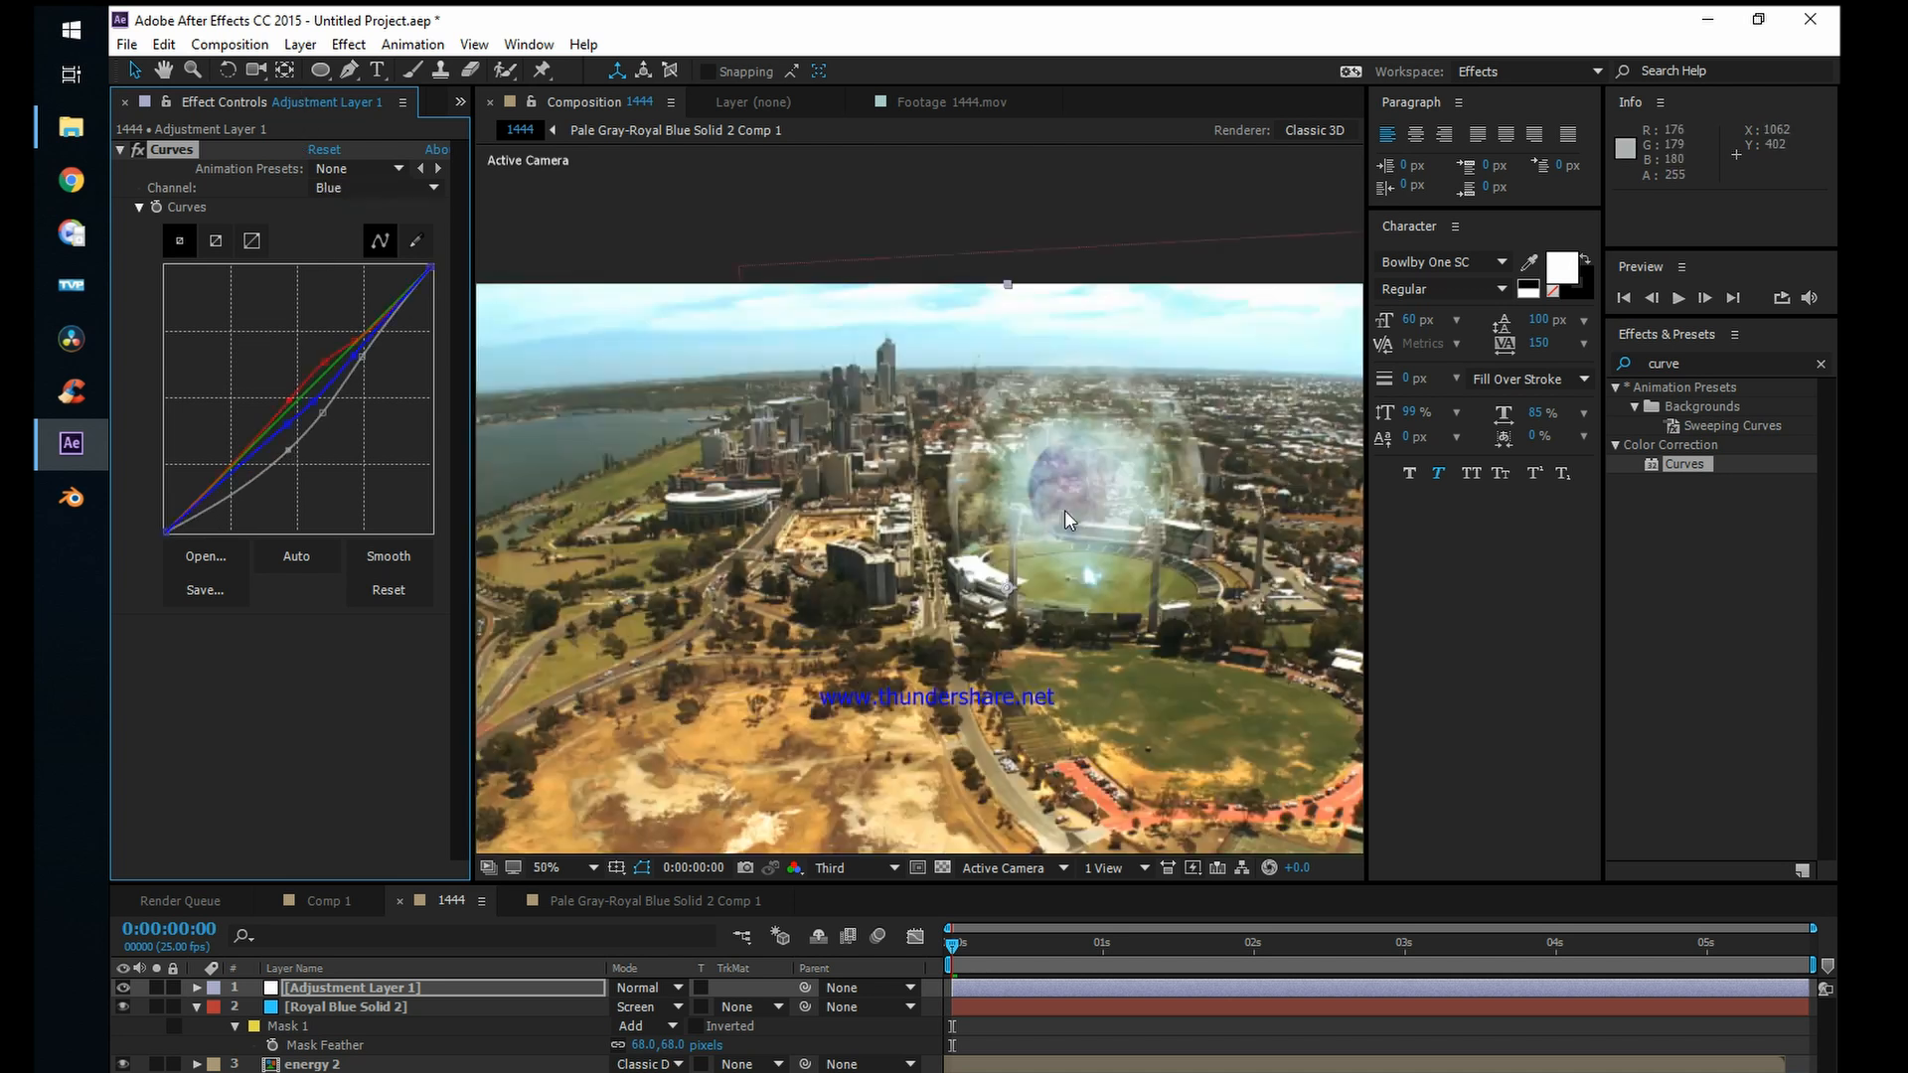
pyautogui.press(',')
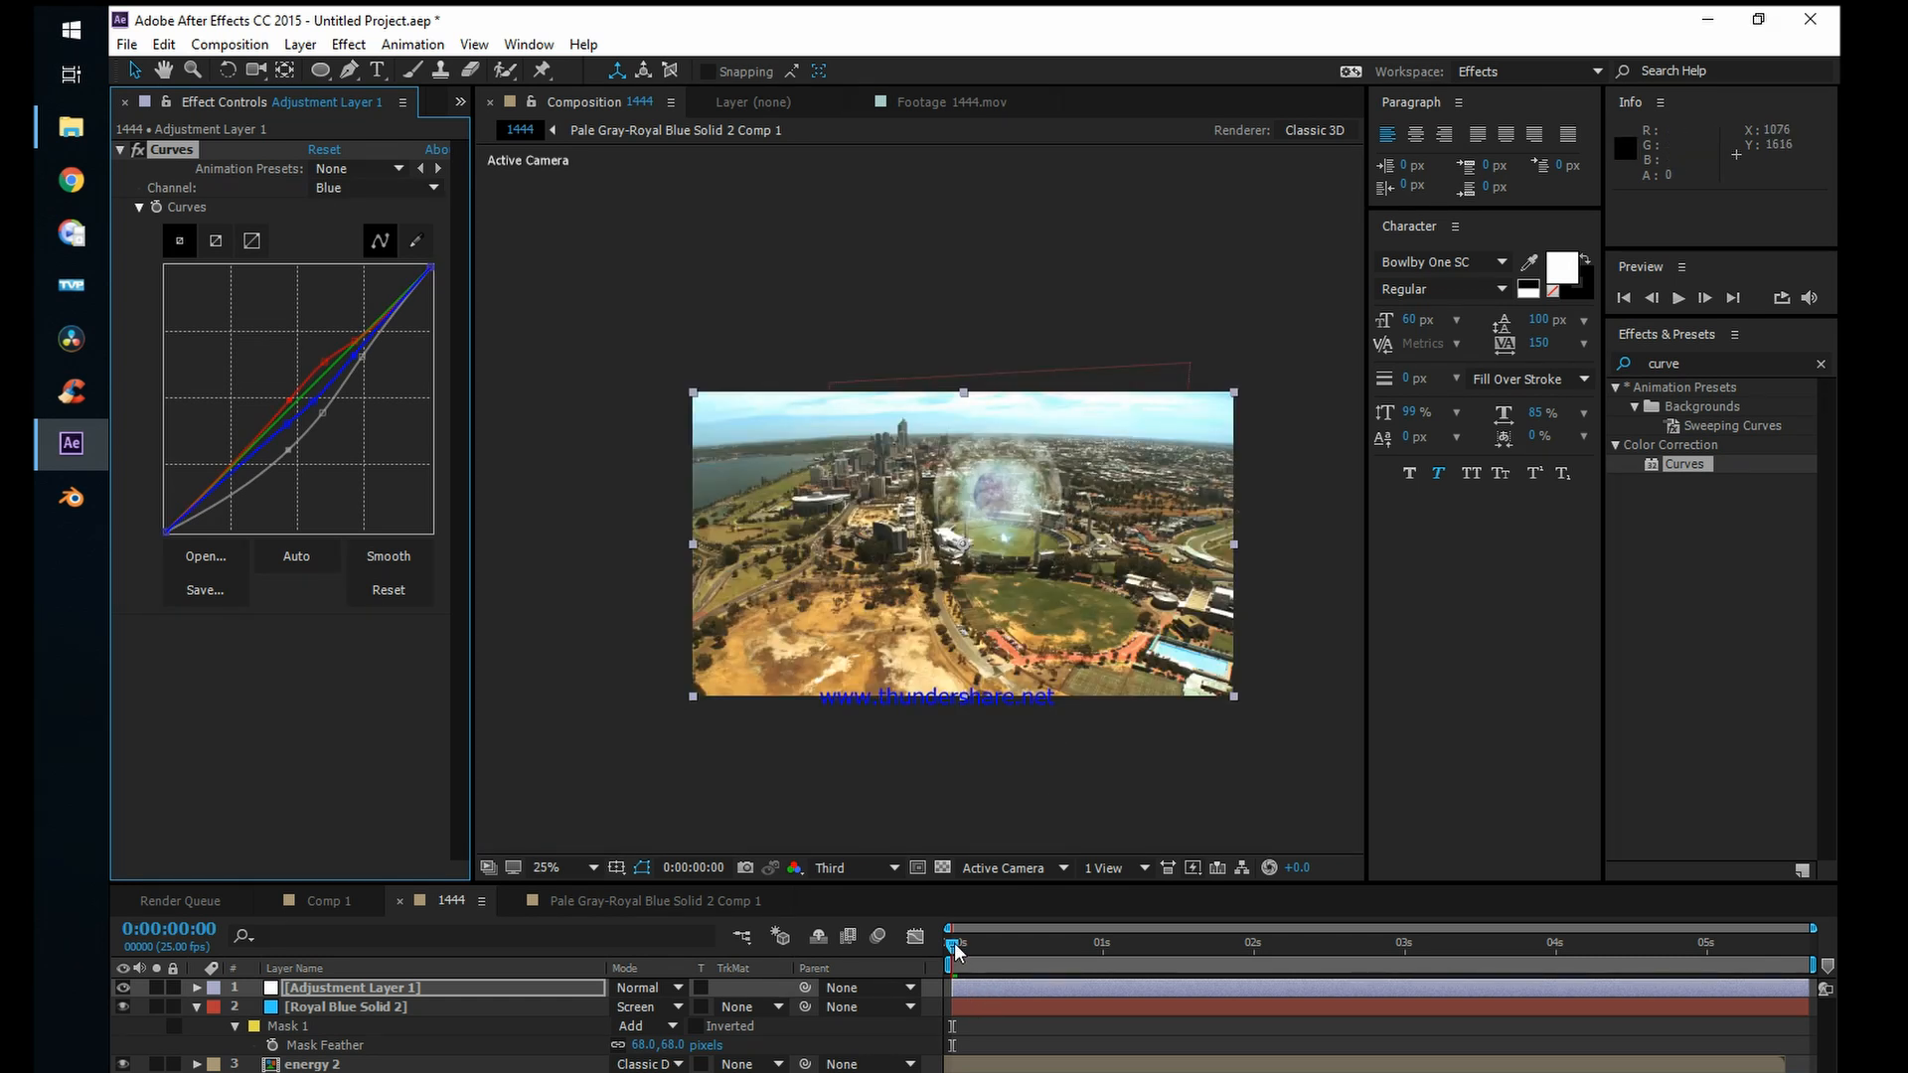
pyautogui.moveTo(954, 946); pyautogui.dragTo(1108, 956)
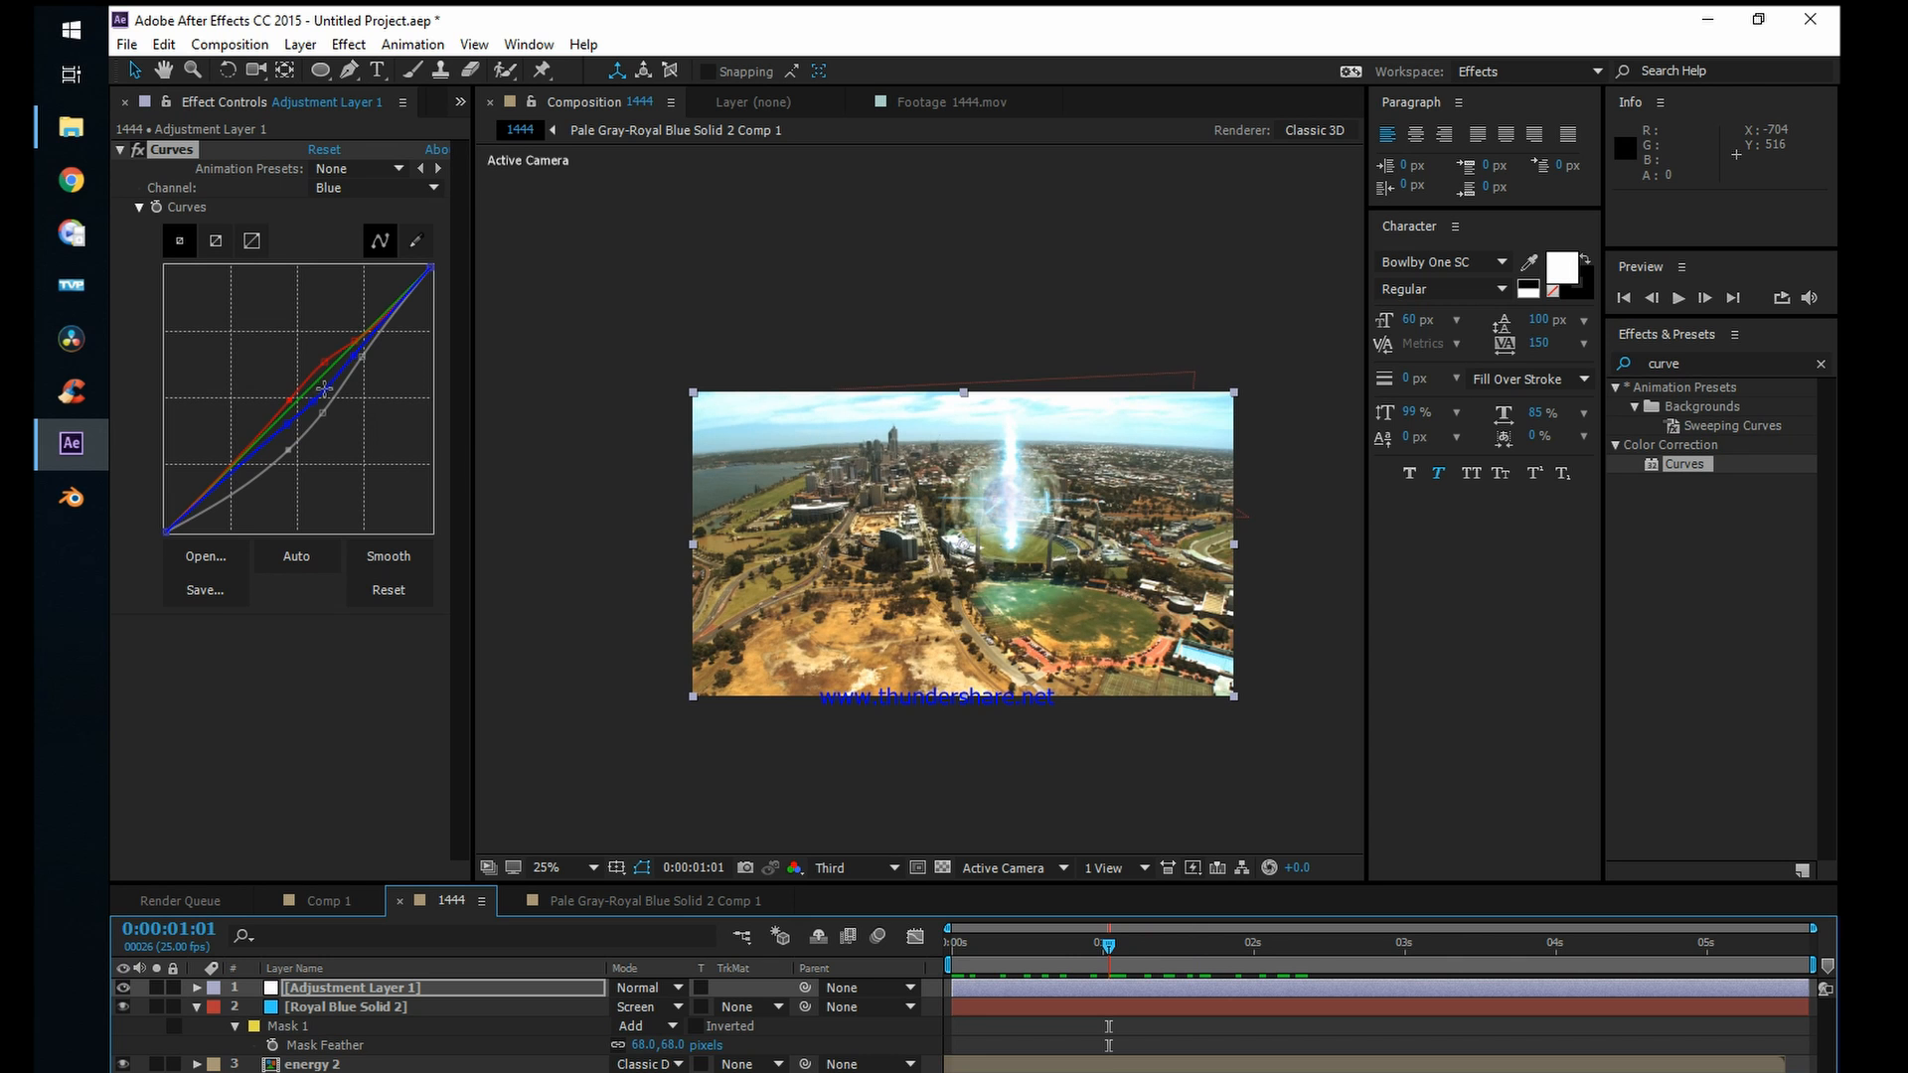
pyautogui.moveTo(314, 403); pyautogui.dragTo(312, 396)
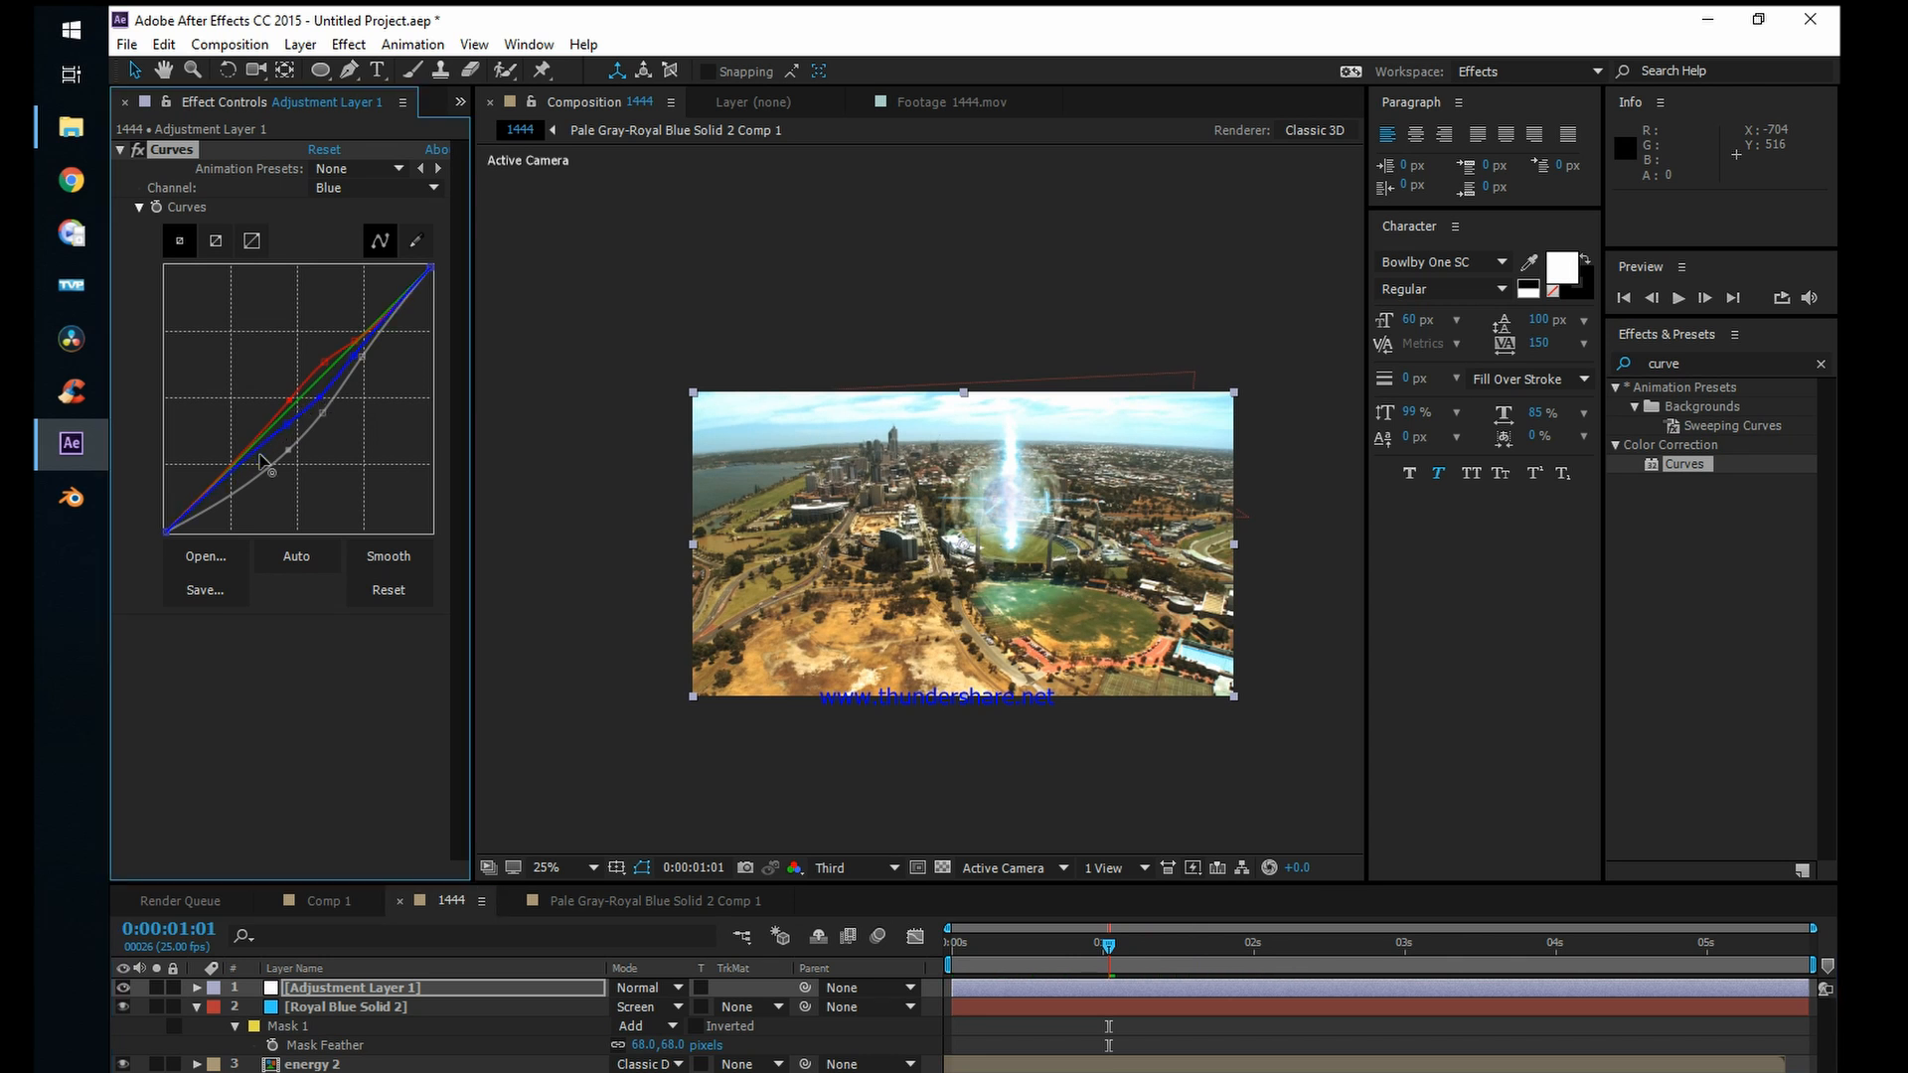
pyautogui.moveTo(261, 460); pyautogui.dragTo(268, 462)
# Step: Create a black (000000) solid layer at 1920 x 1080 px above the adjustment layer
pyautogui.click(300, 45)
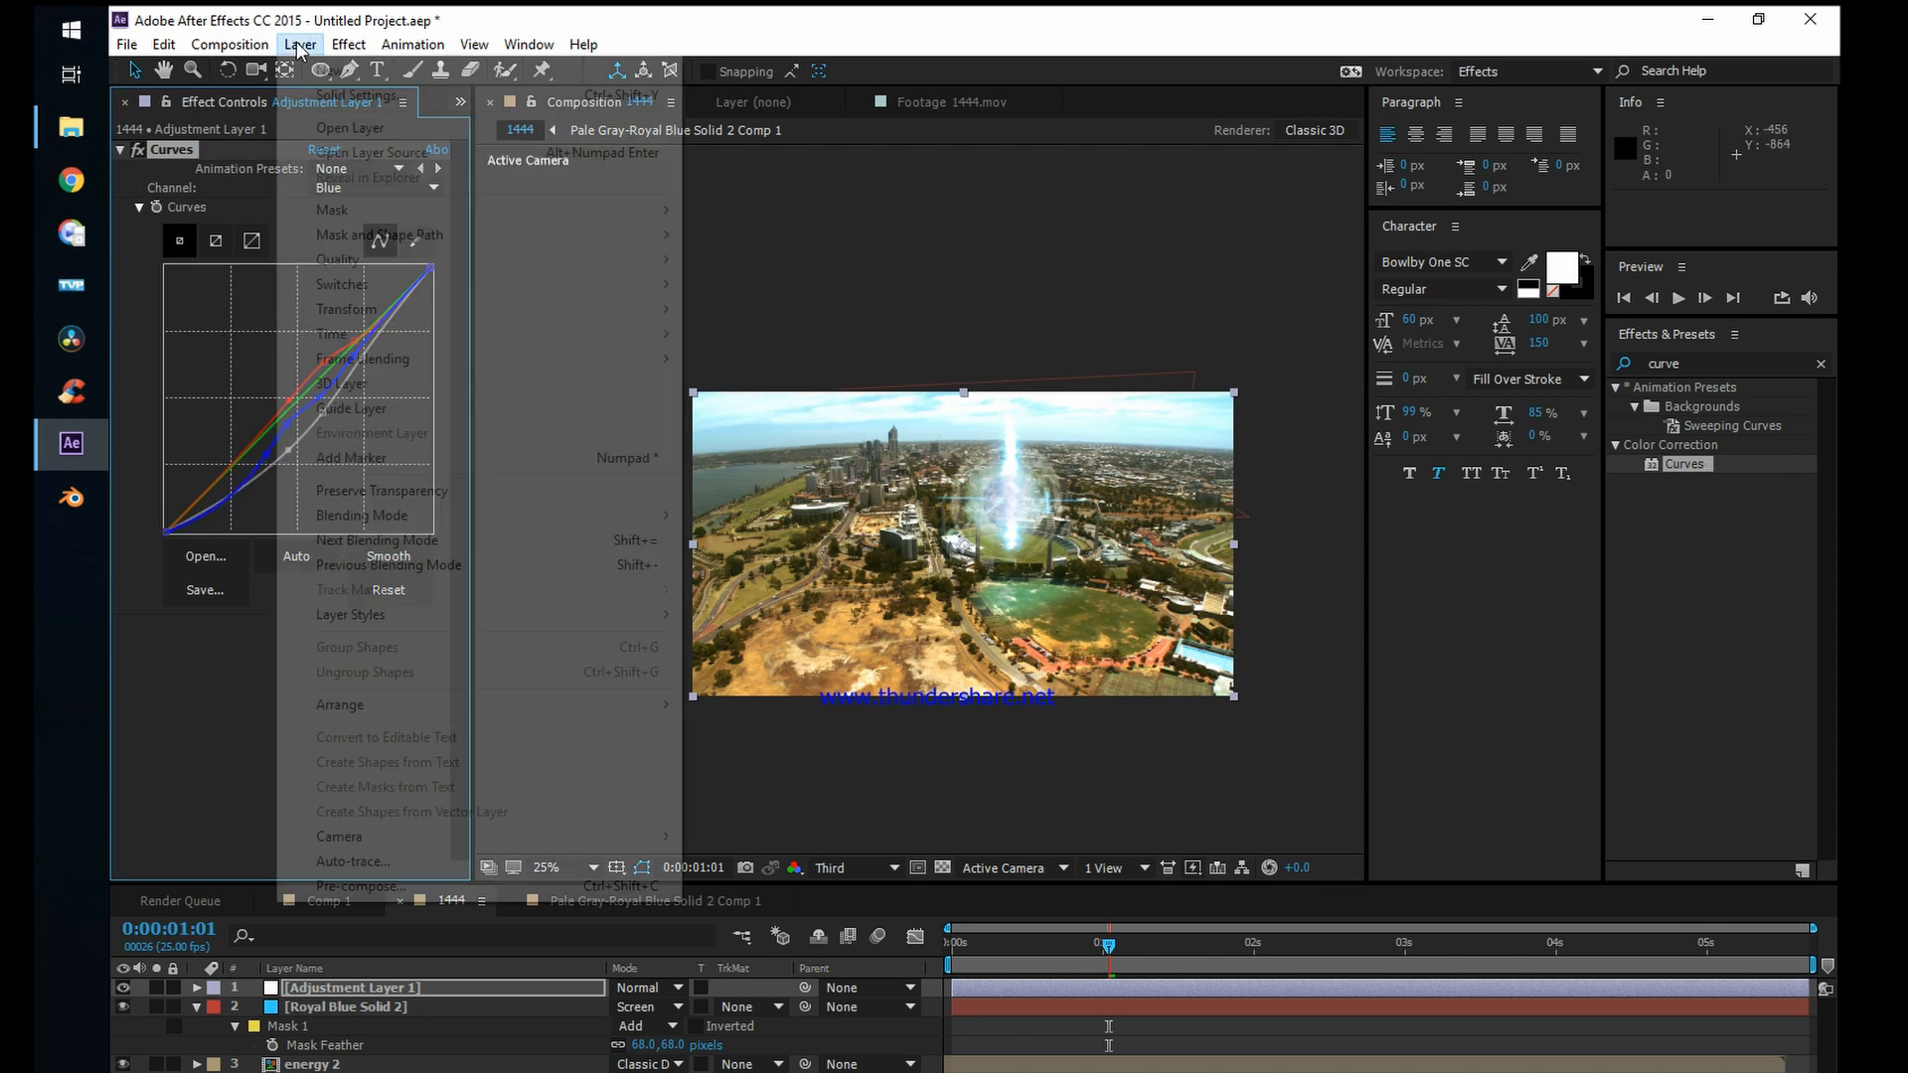
pyautogui.moveTo(338, 70)
pyautogui.click(731, 96)
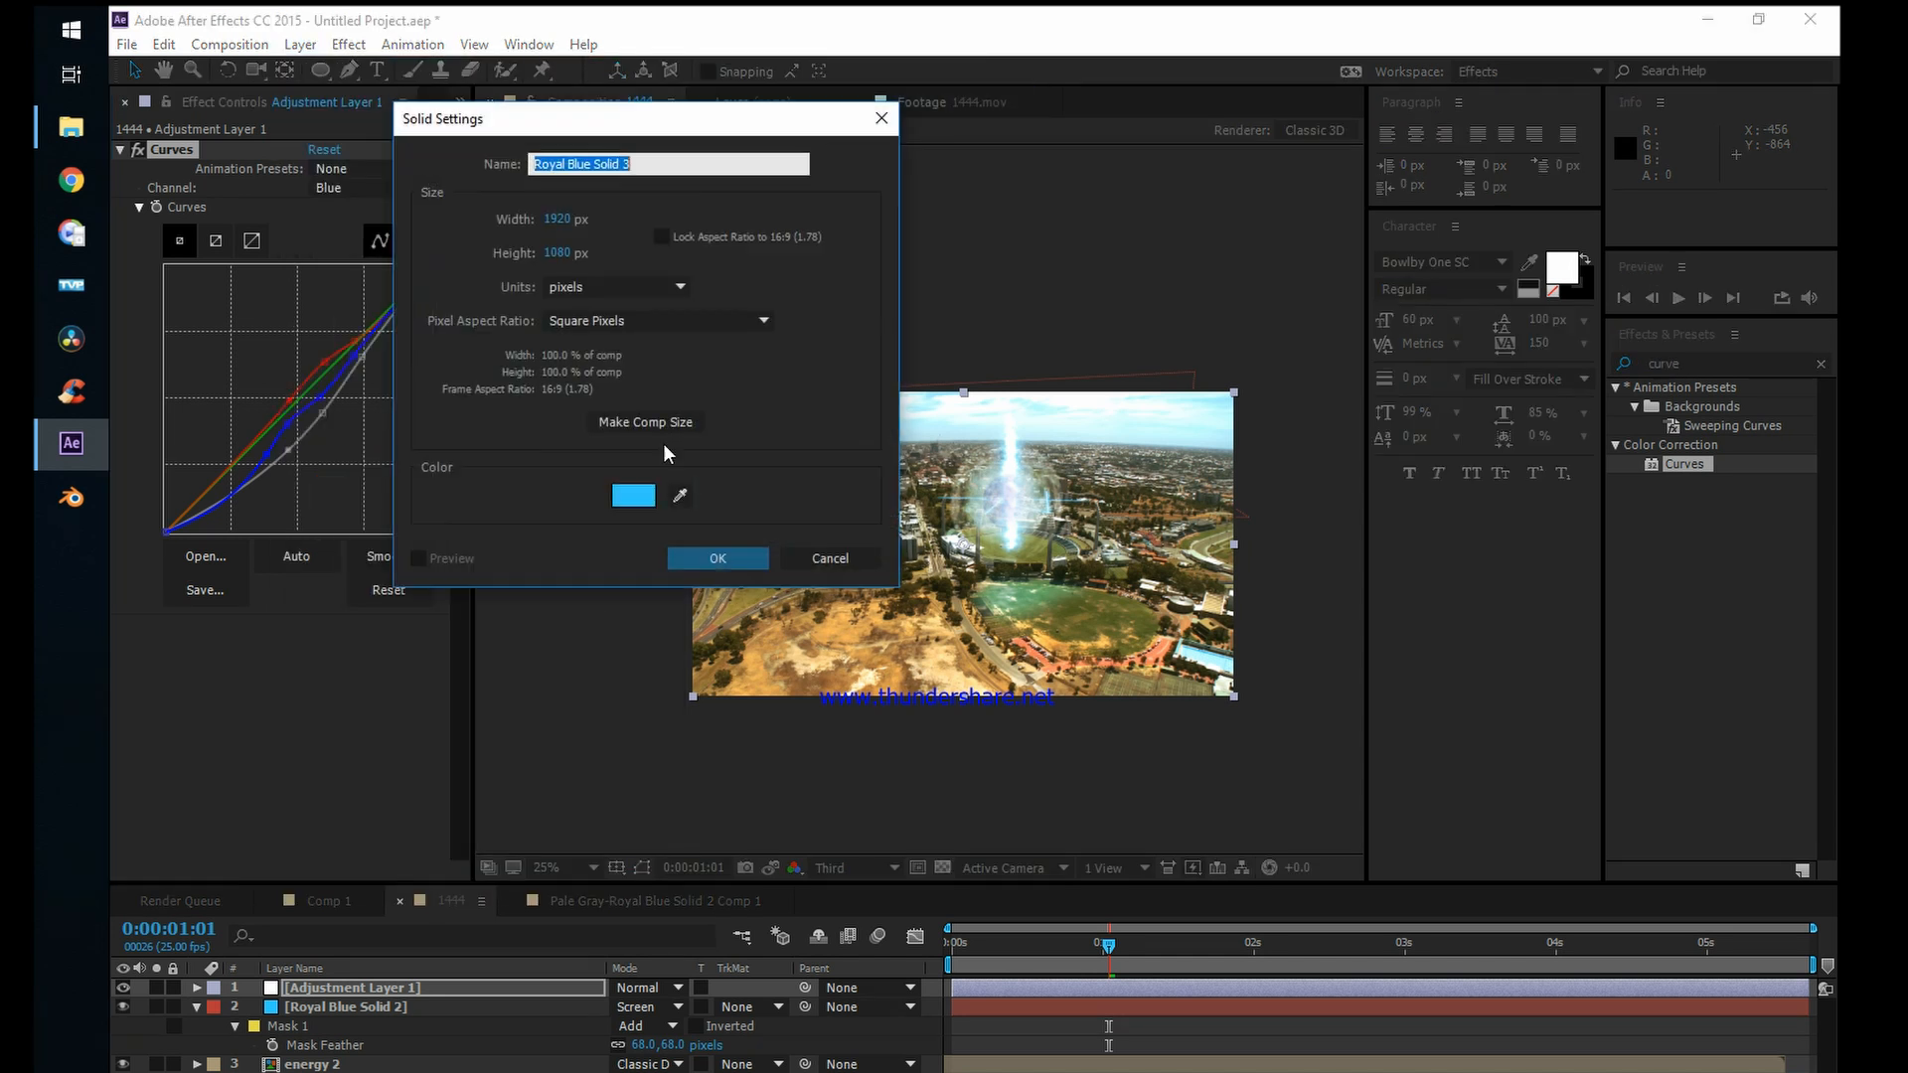
pyautogui.click(632, 495)
pyautogui.moveTo(415, 292); pyautogui.dragTo(465, 396)
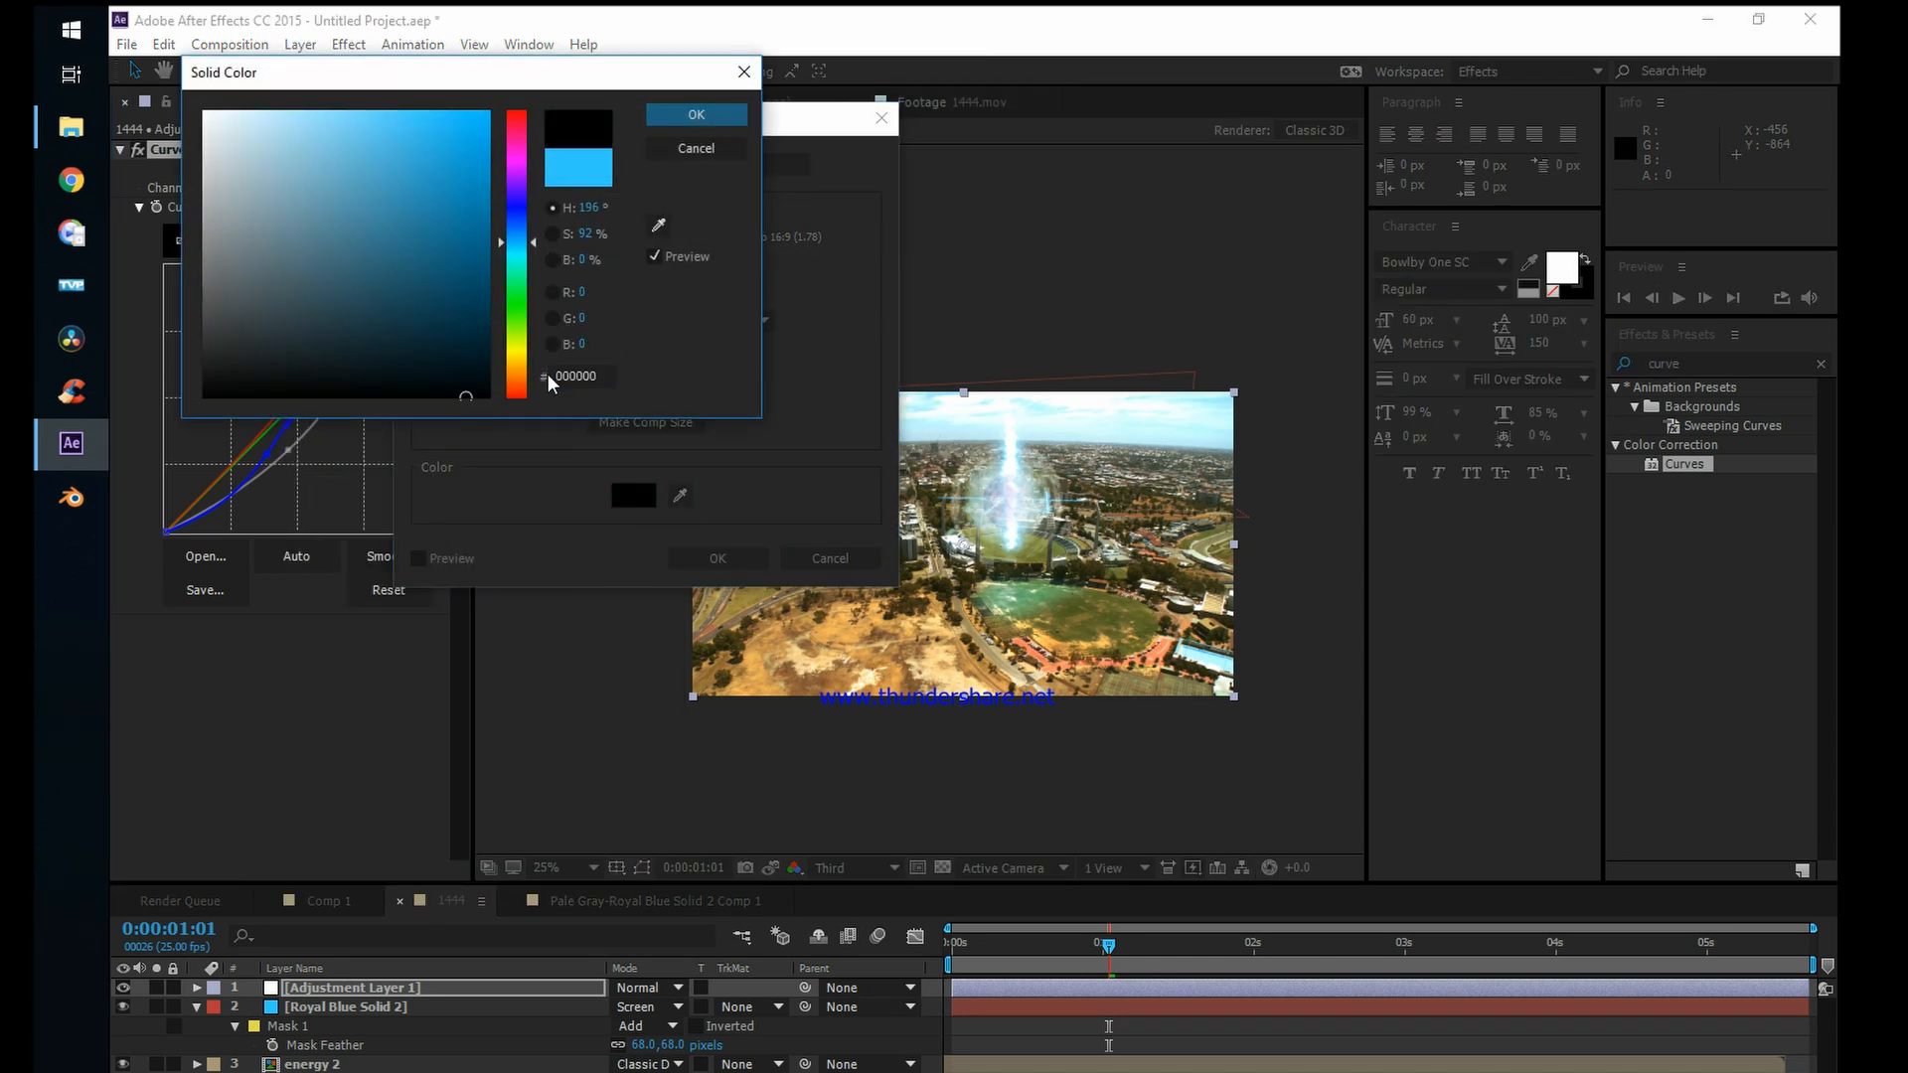
pyautogui.click(697, 115)
pyautogui.click(718, 558)
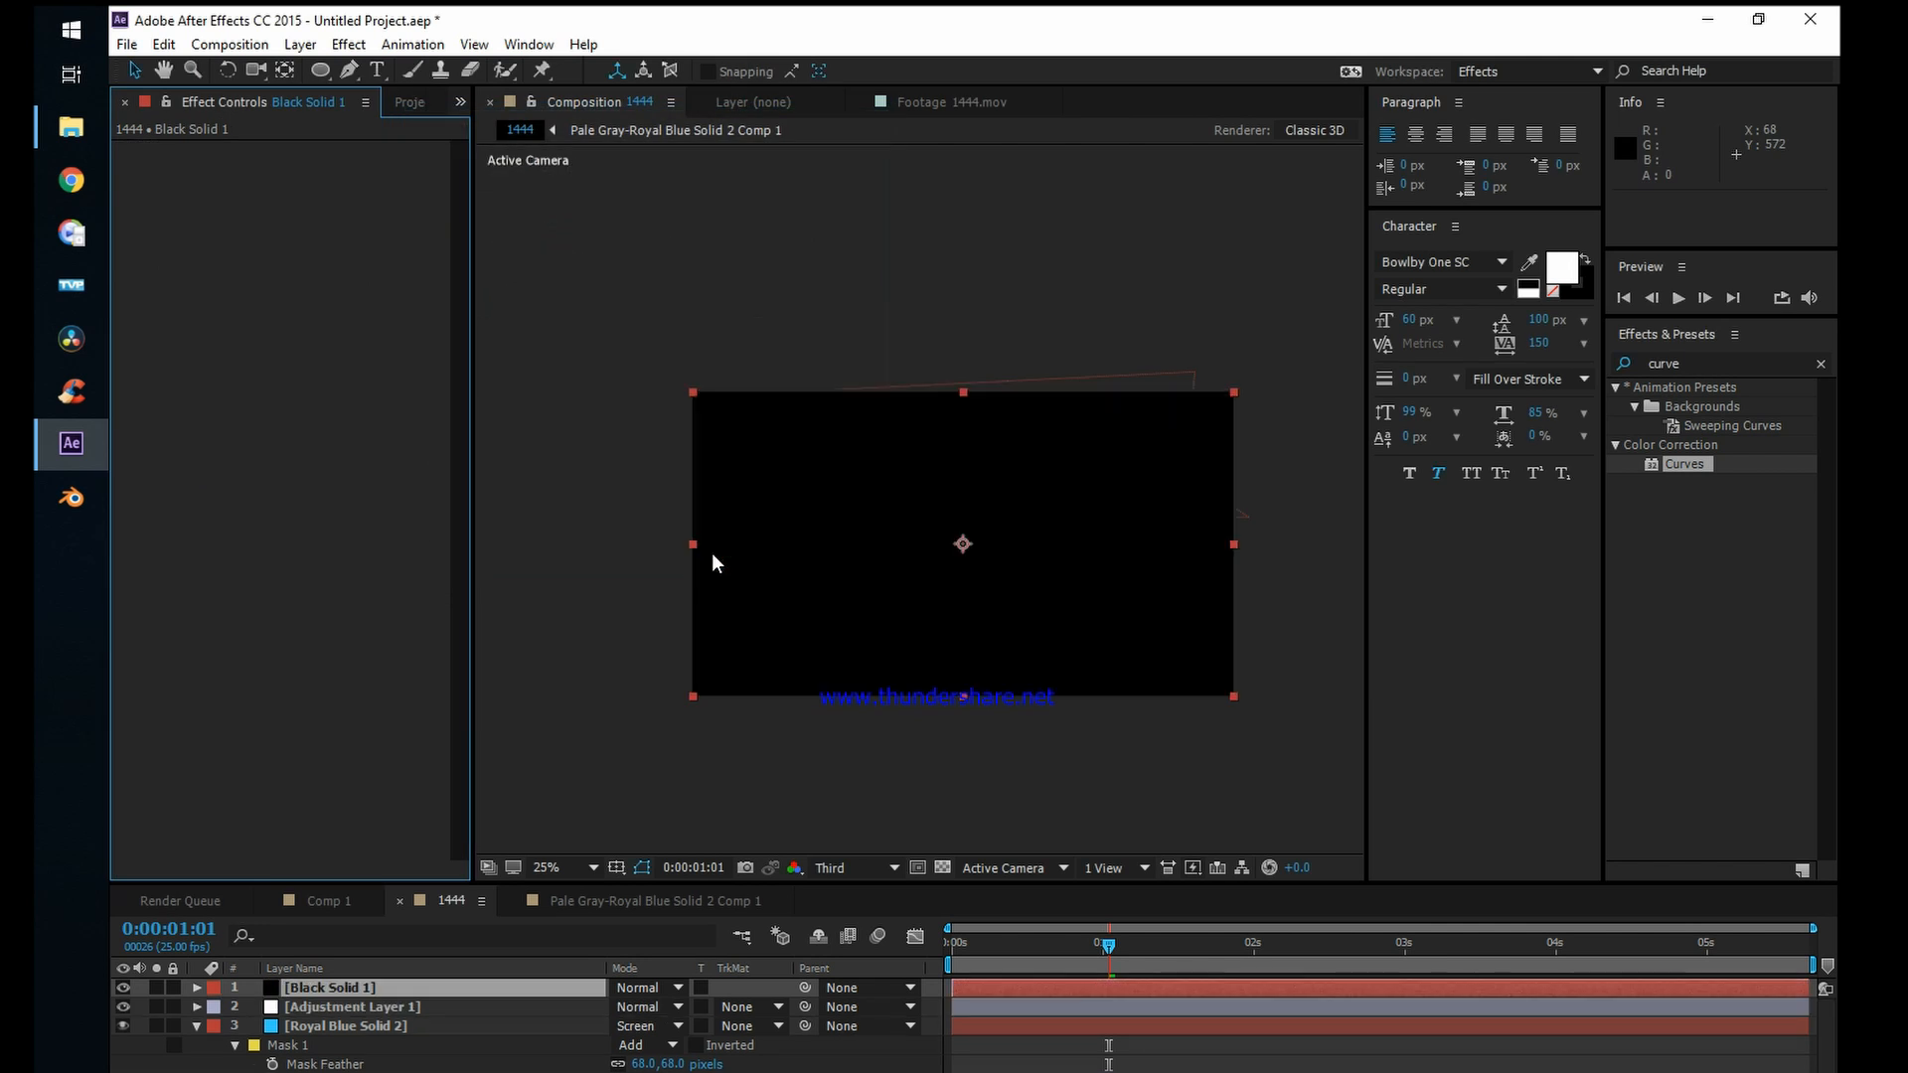
# Step: Draw an elliptical mask about 1604 x 1412 px over the centre of the black solid and set its mode to Subtract
pyautogui.moveTo(320, 69); pyautogui.dragTo(377, 130)
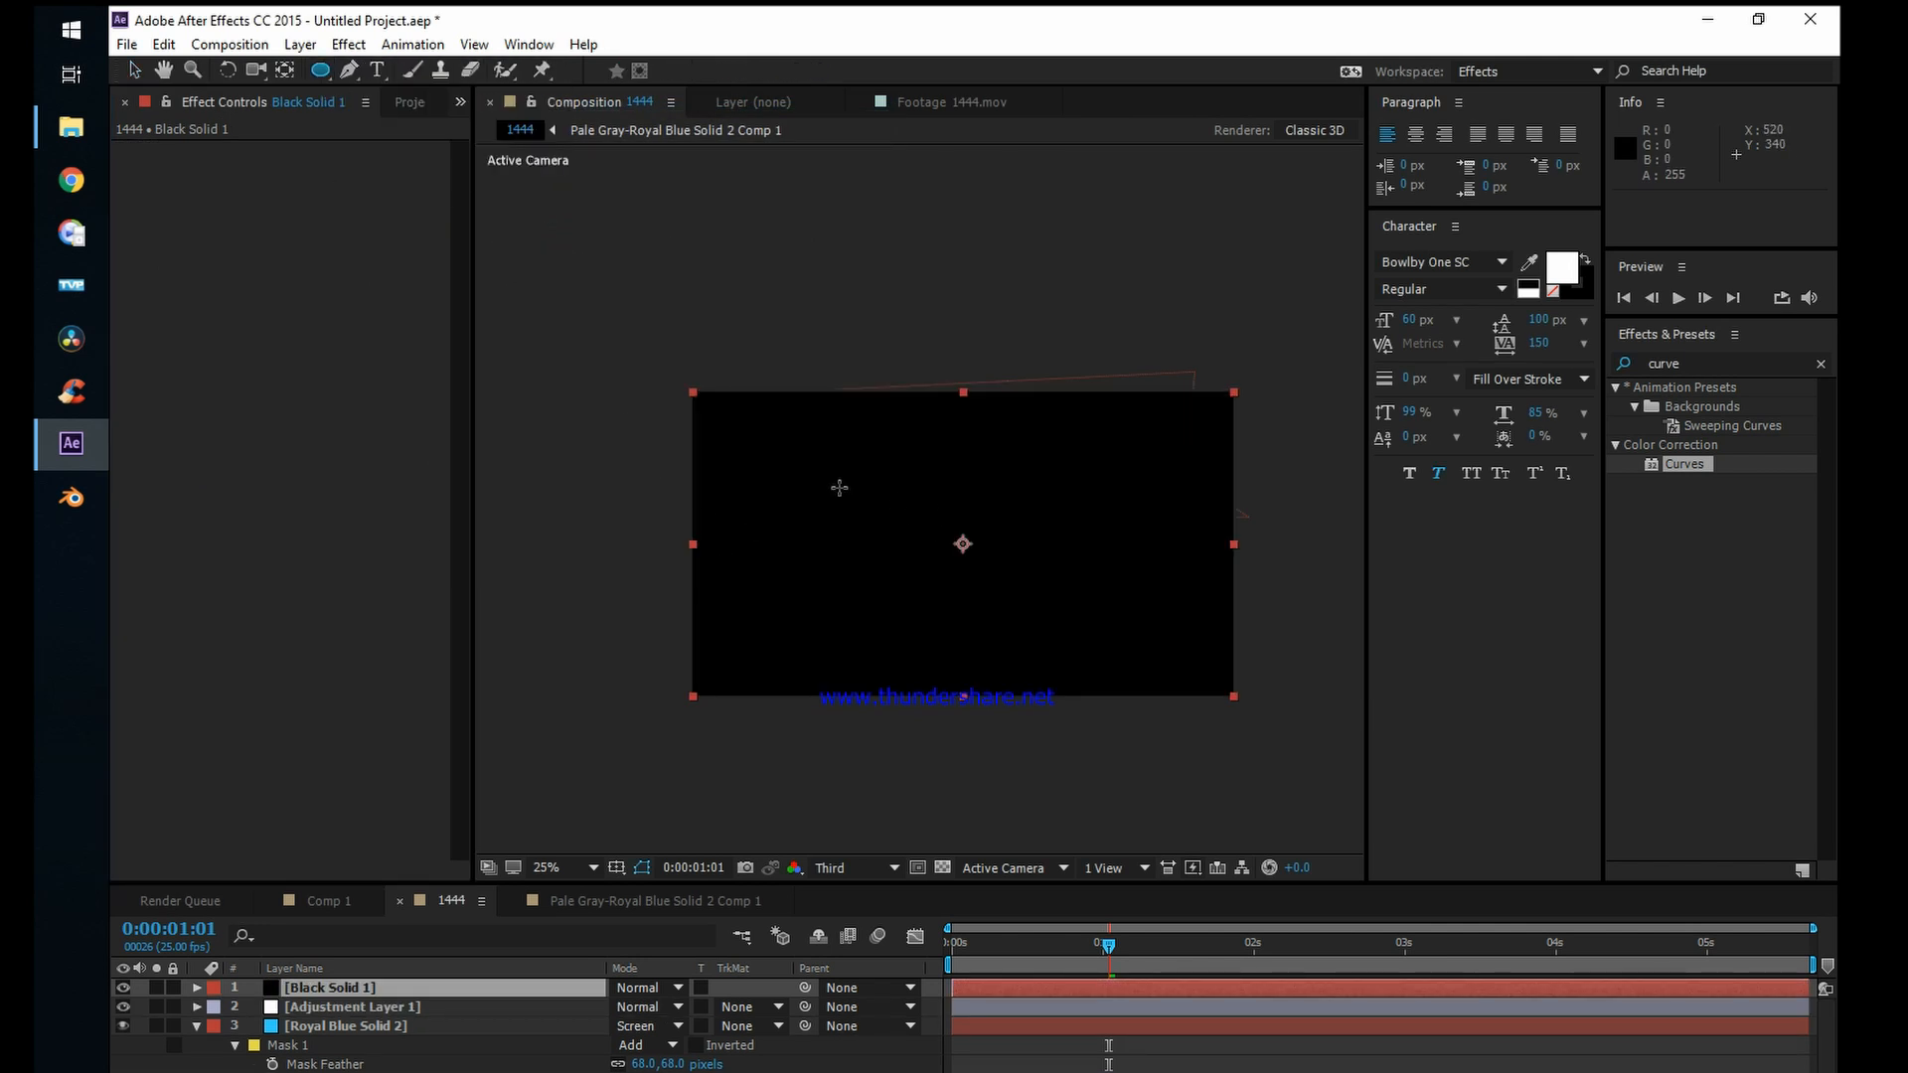
pyautogui.moveTo(746, 408)
pyautogui.mouseDown()
pyautogui.moveTo(890, 576)
pyautogui.moveTo(1130, 722)
pyautogui.moveTo(1171, 779)
pyautogui.moveTo(1146, 716)
pyautogui.moveTo(1182, 746)
pyautogui.mouseUp()
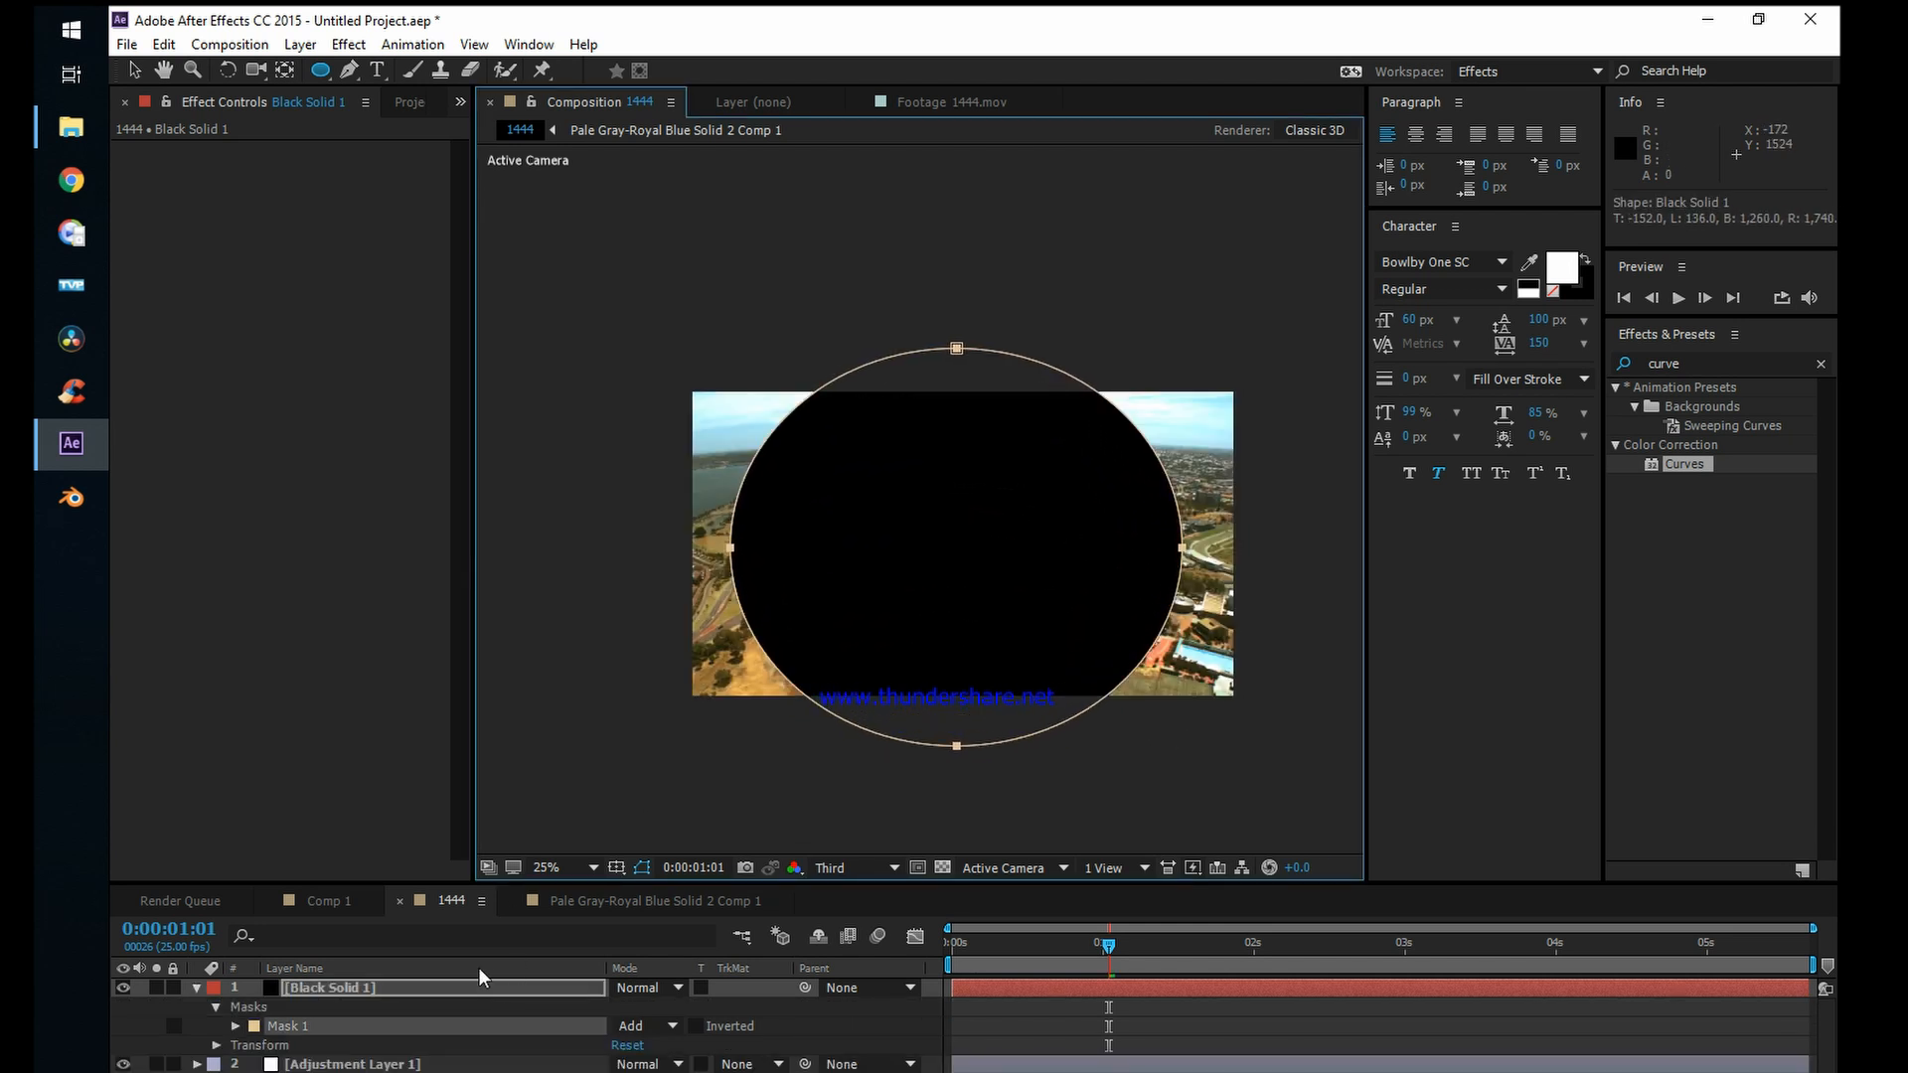
pyautogui.click(443, 982)
pyautogui.click(288, 1034)
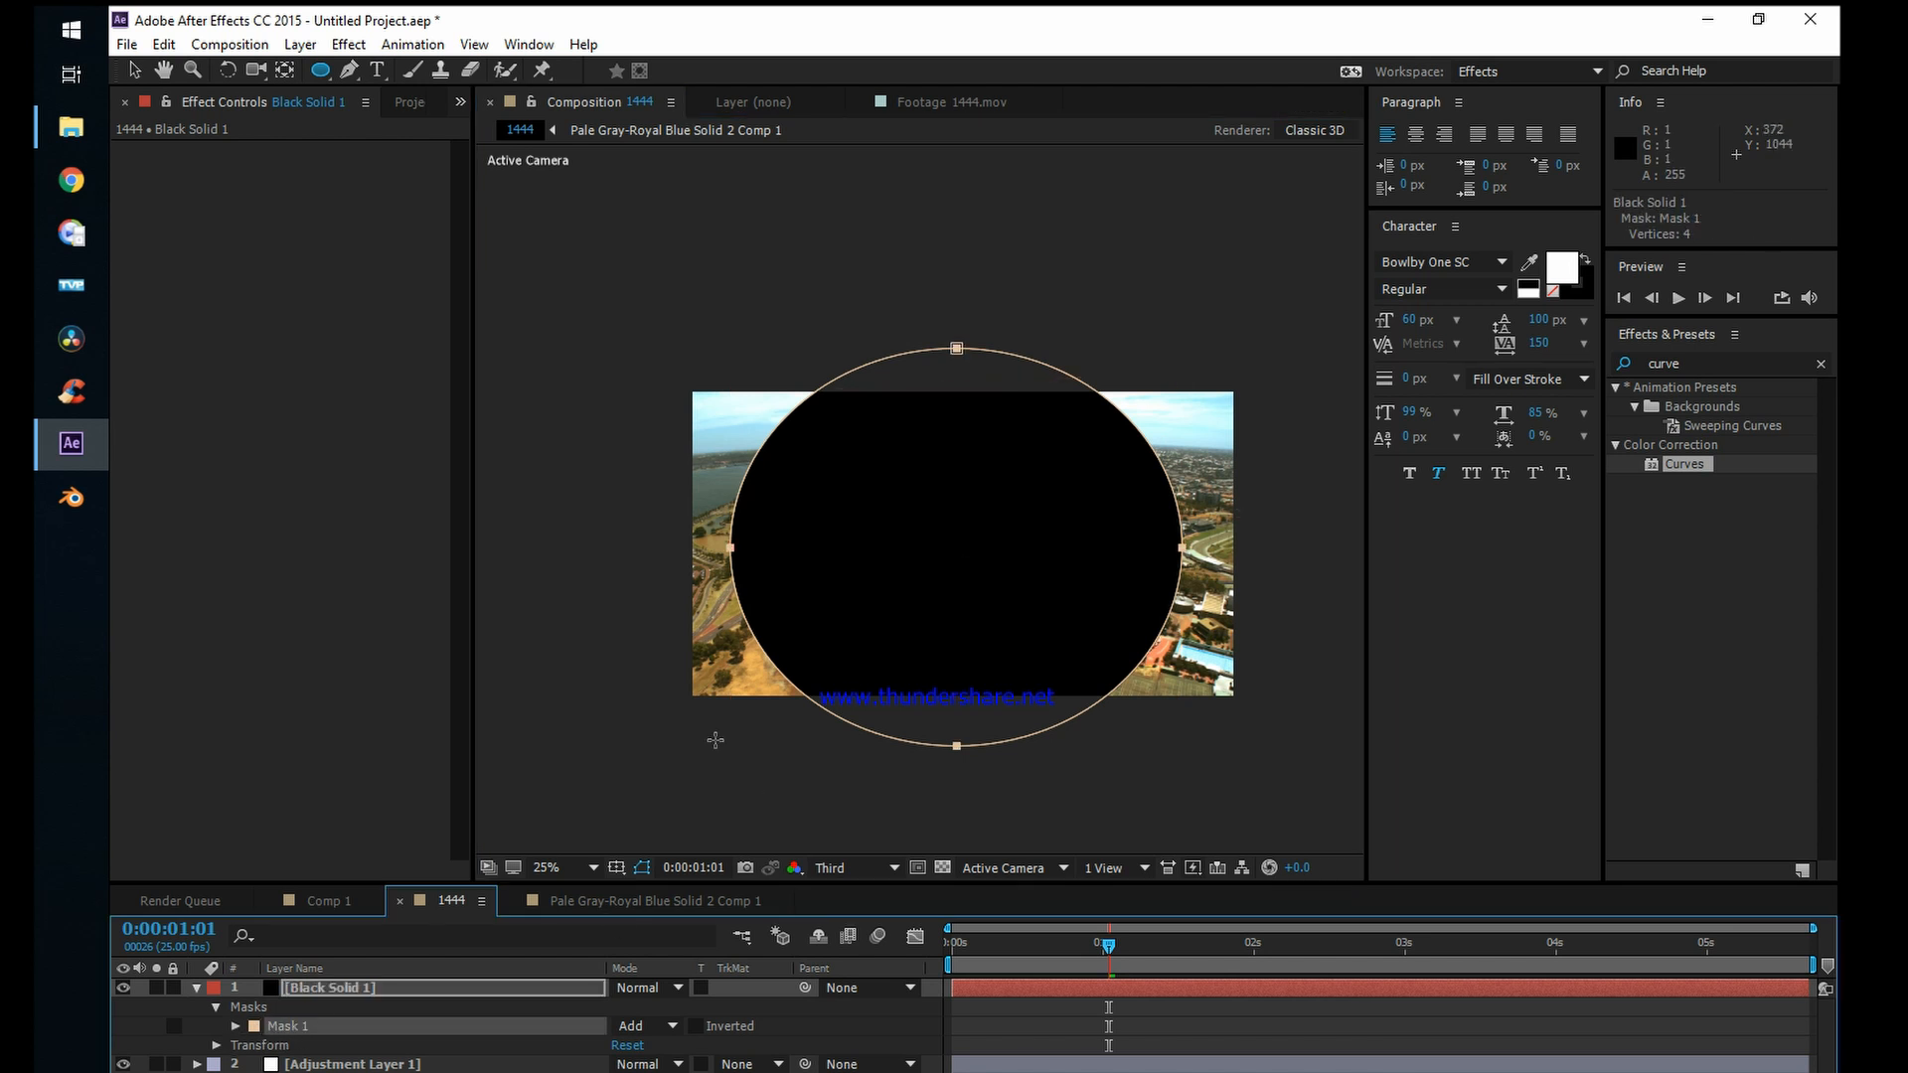
pyautogui.click(240, 1026)
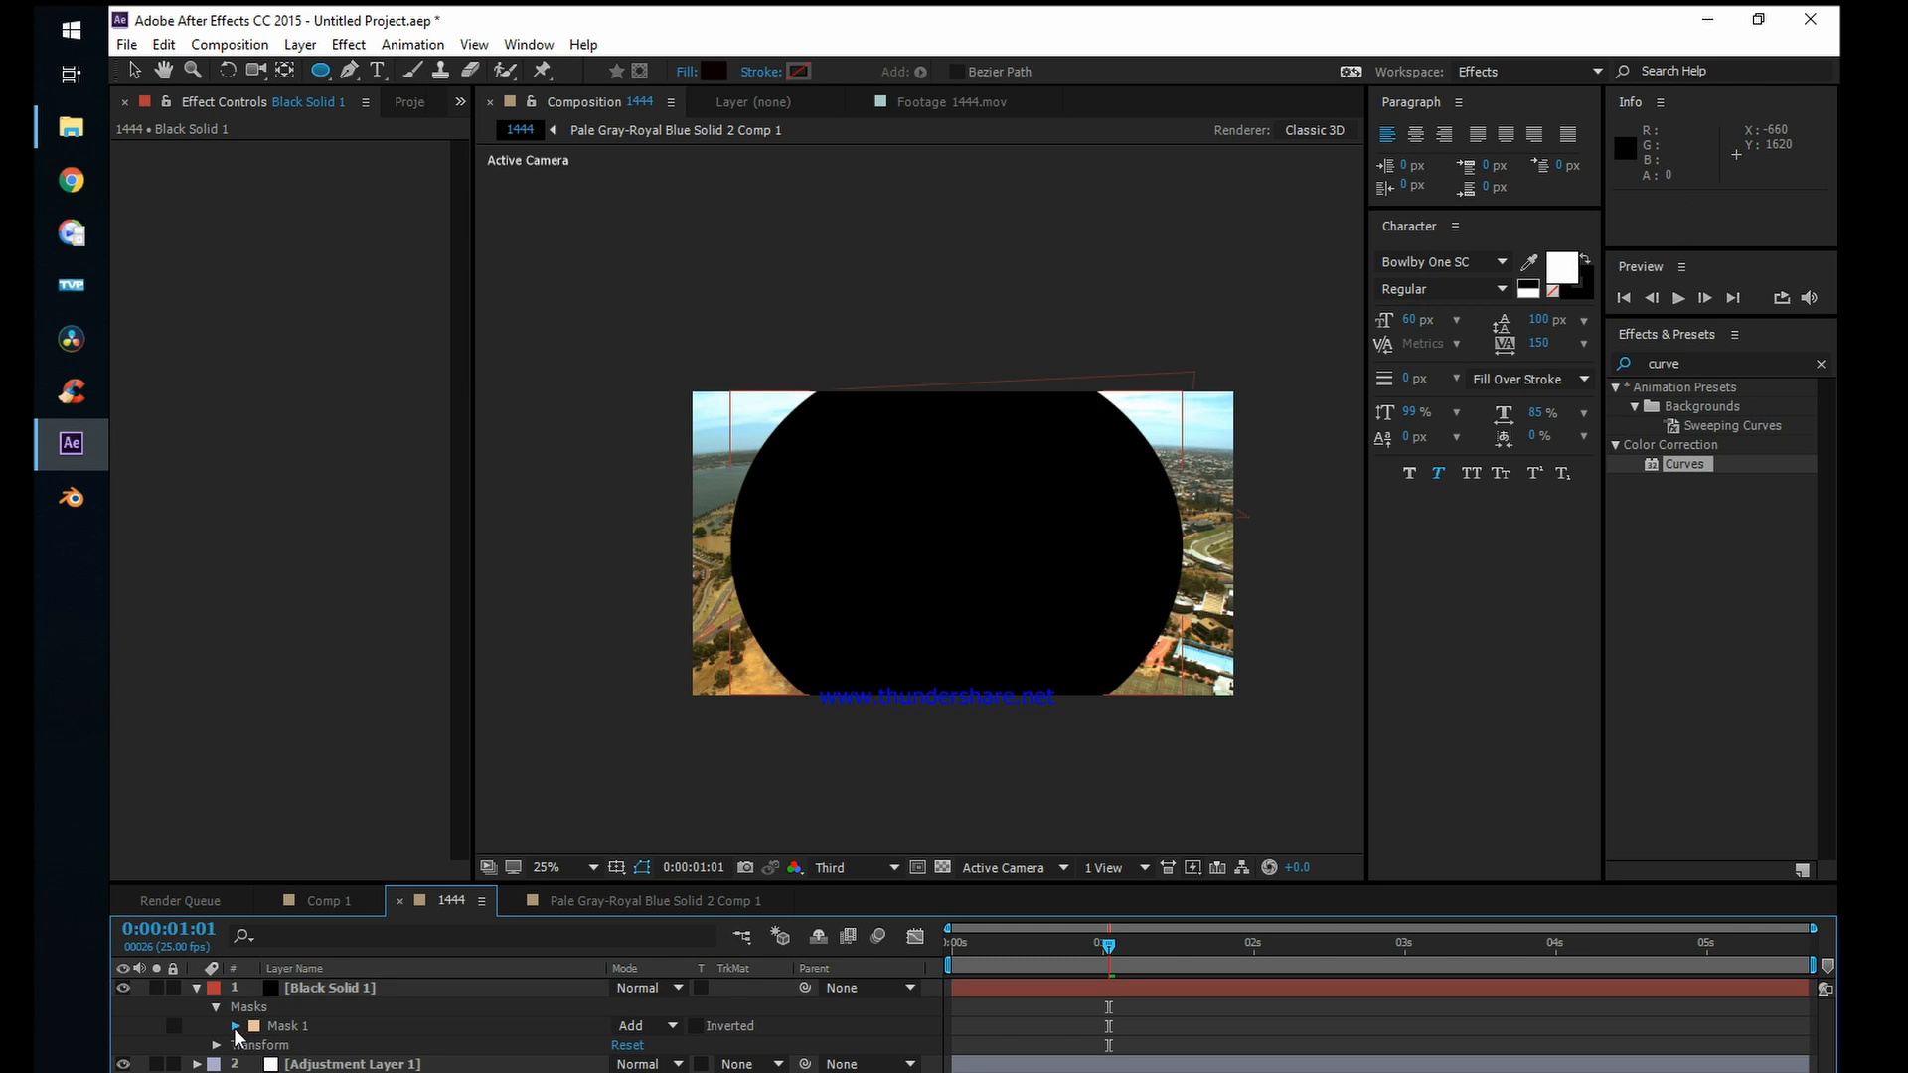
pyautogui.click(235, 1026)
pyautogui.click(298, 1025)
pyautogui.click(641, 1026)
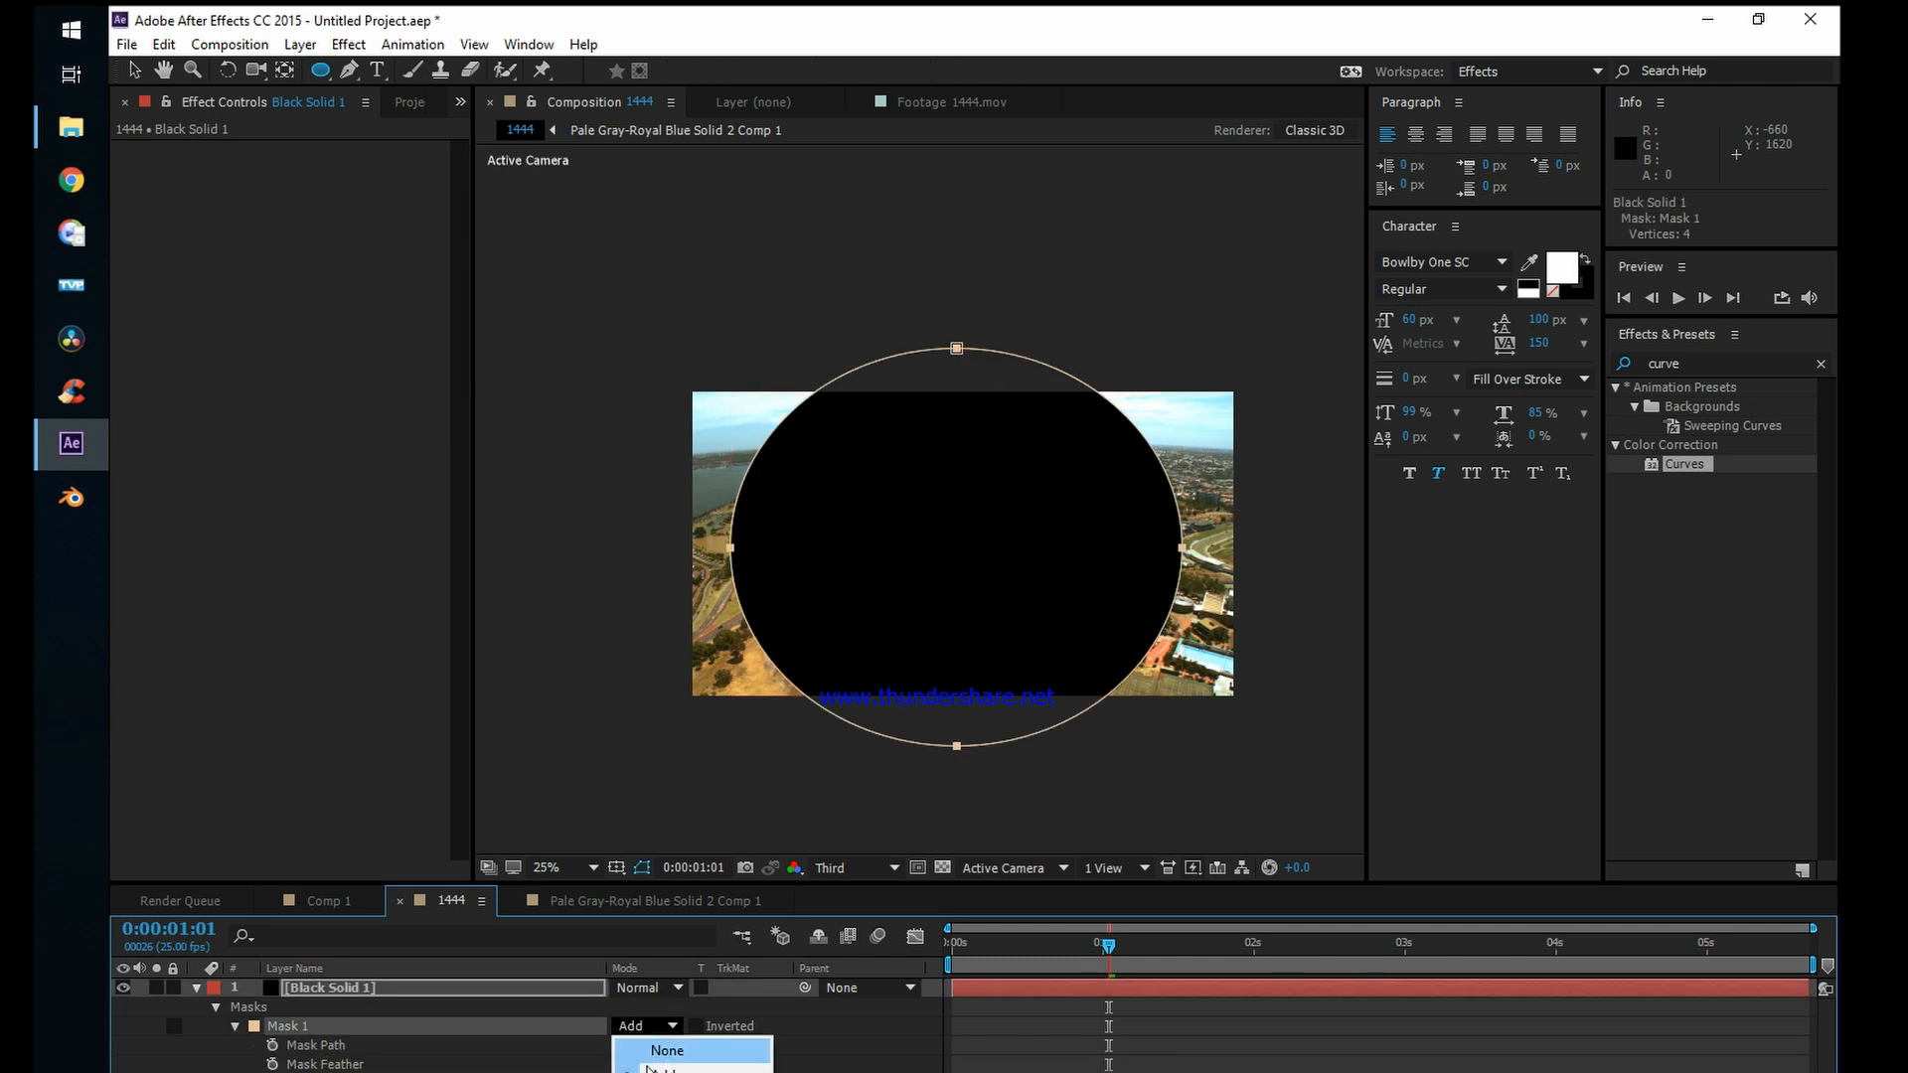
pyautogui.click(661, 1071)
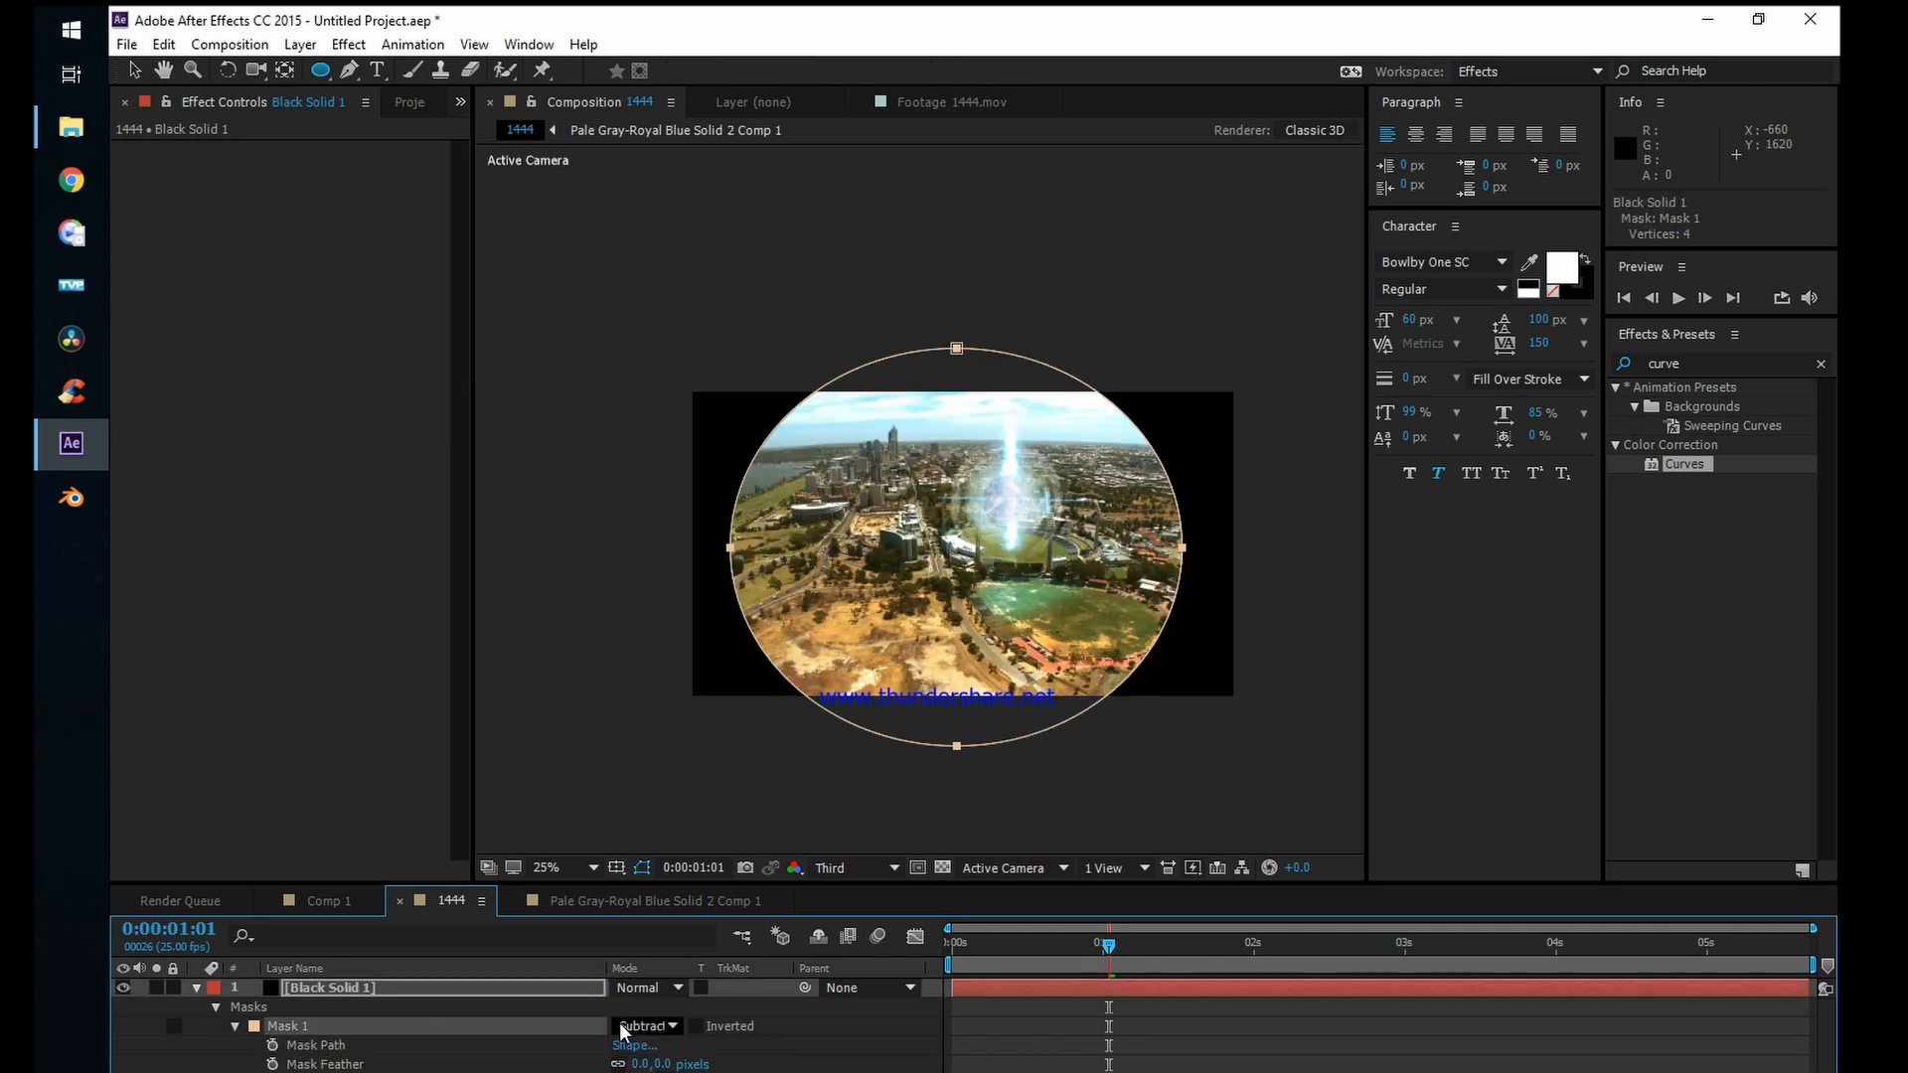
# Step: Set the mask feather of the black solid's elliptical mask to 286 pixels
pyautogui.click(356, 1064)
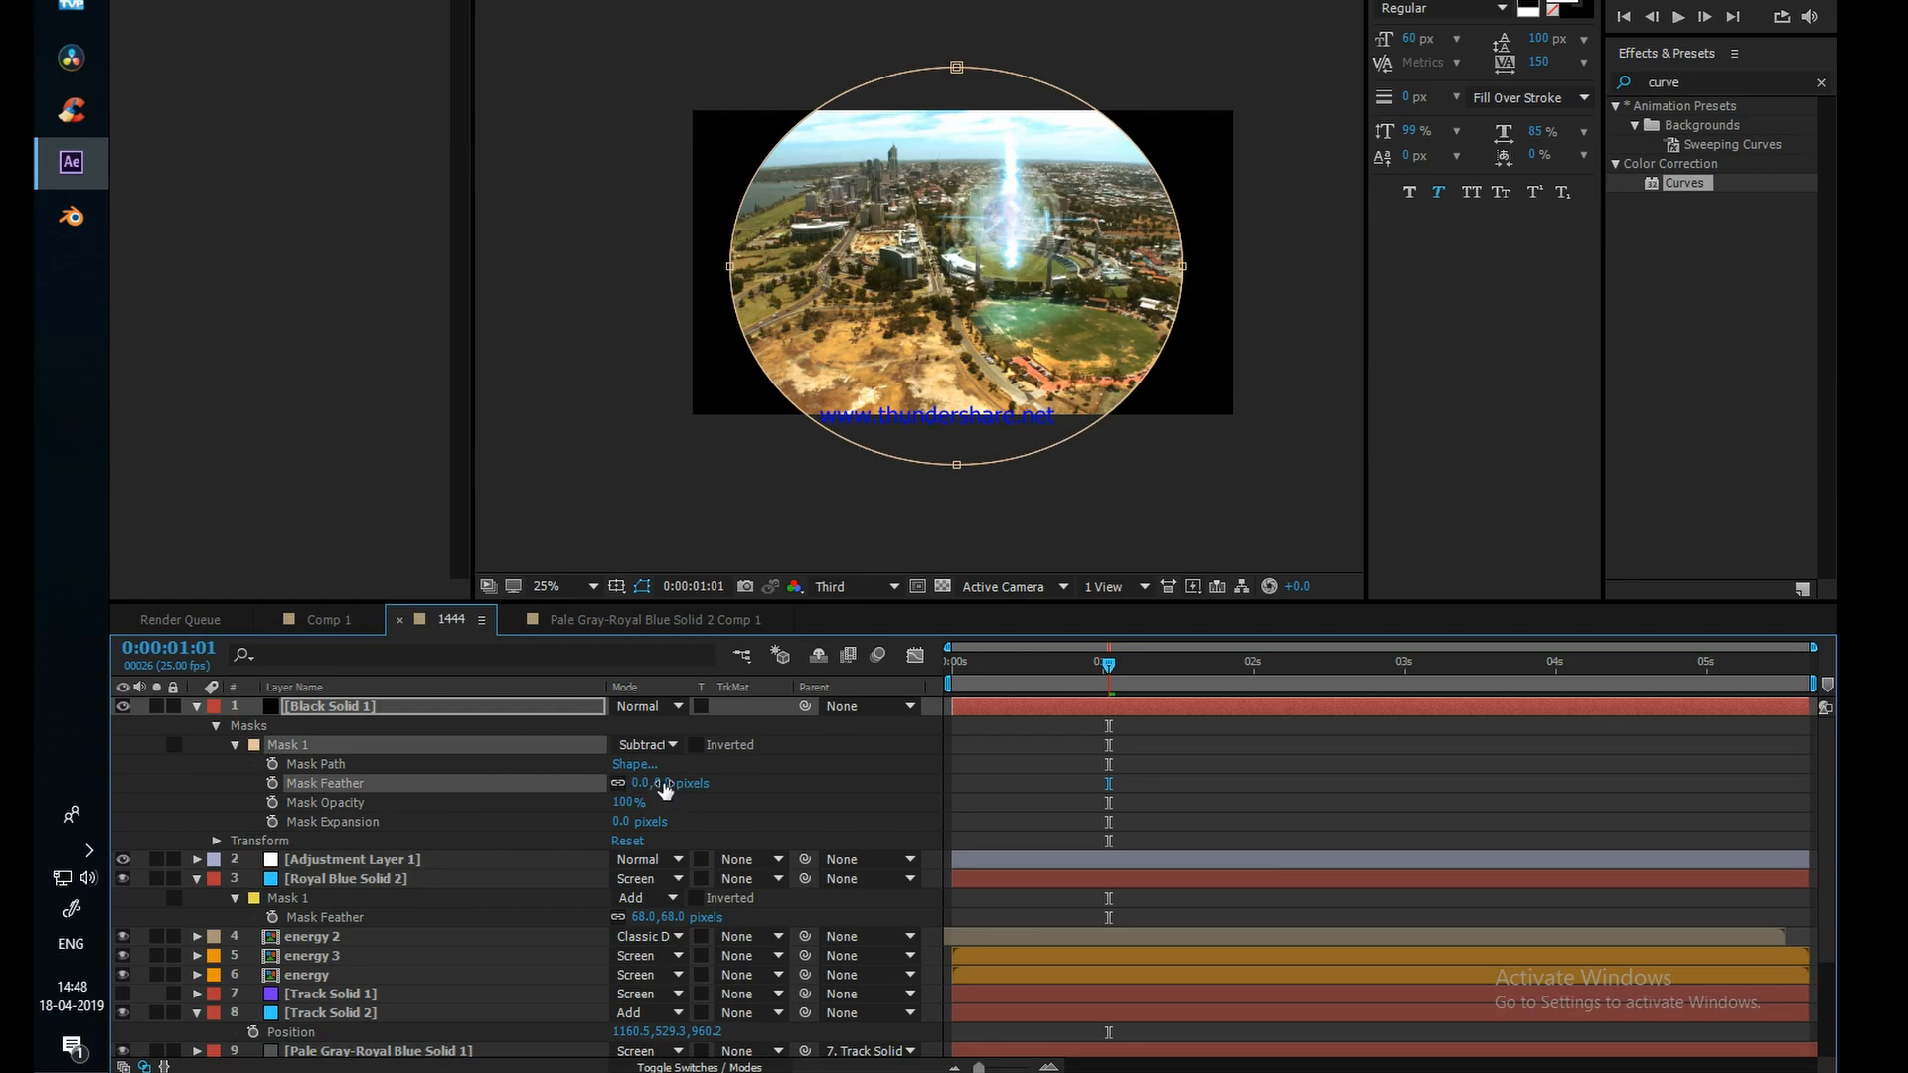
pyautogui.moveTo(665, 788); pyautogui.dragTo(1120, 779)
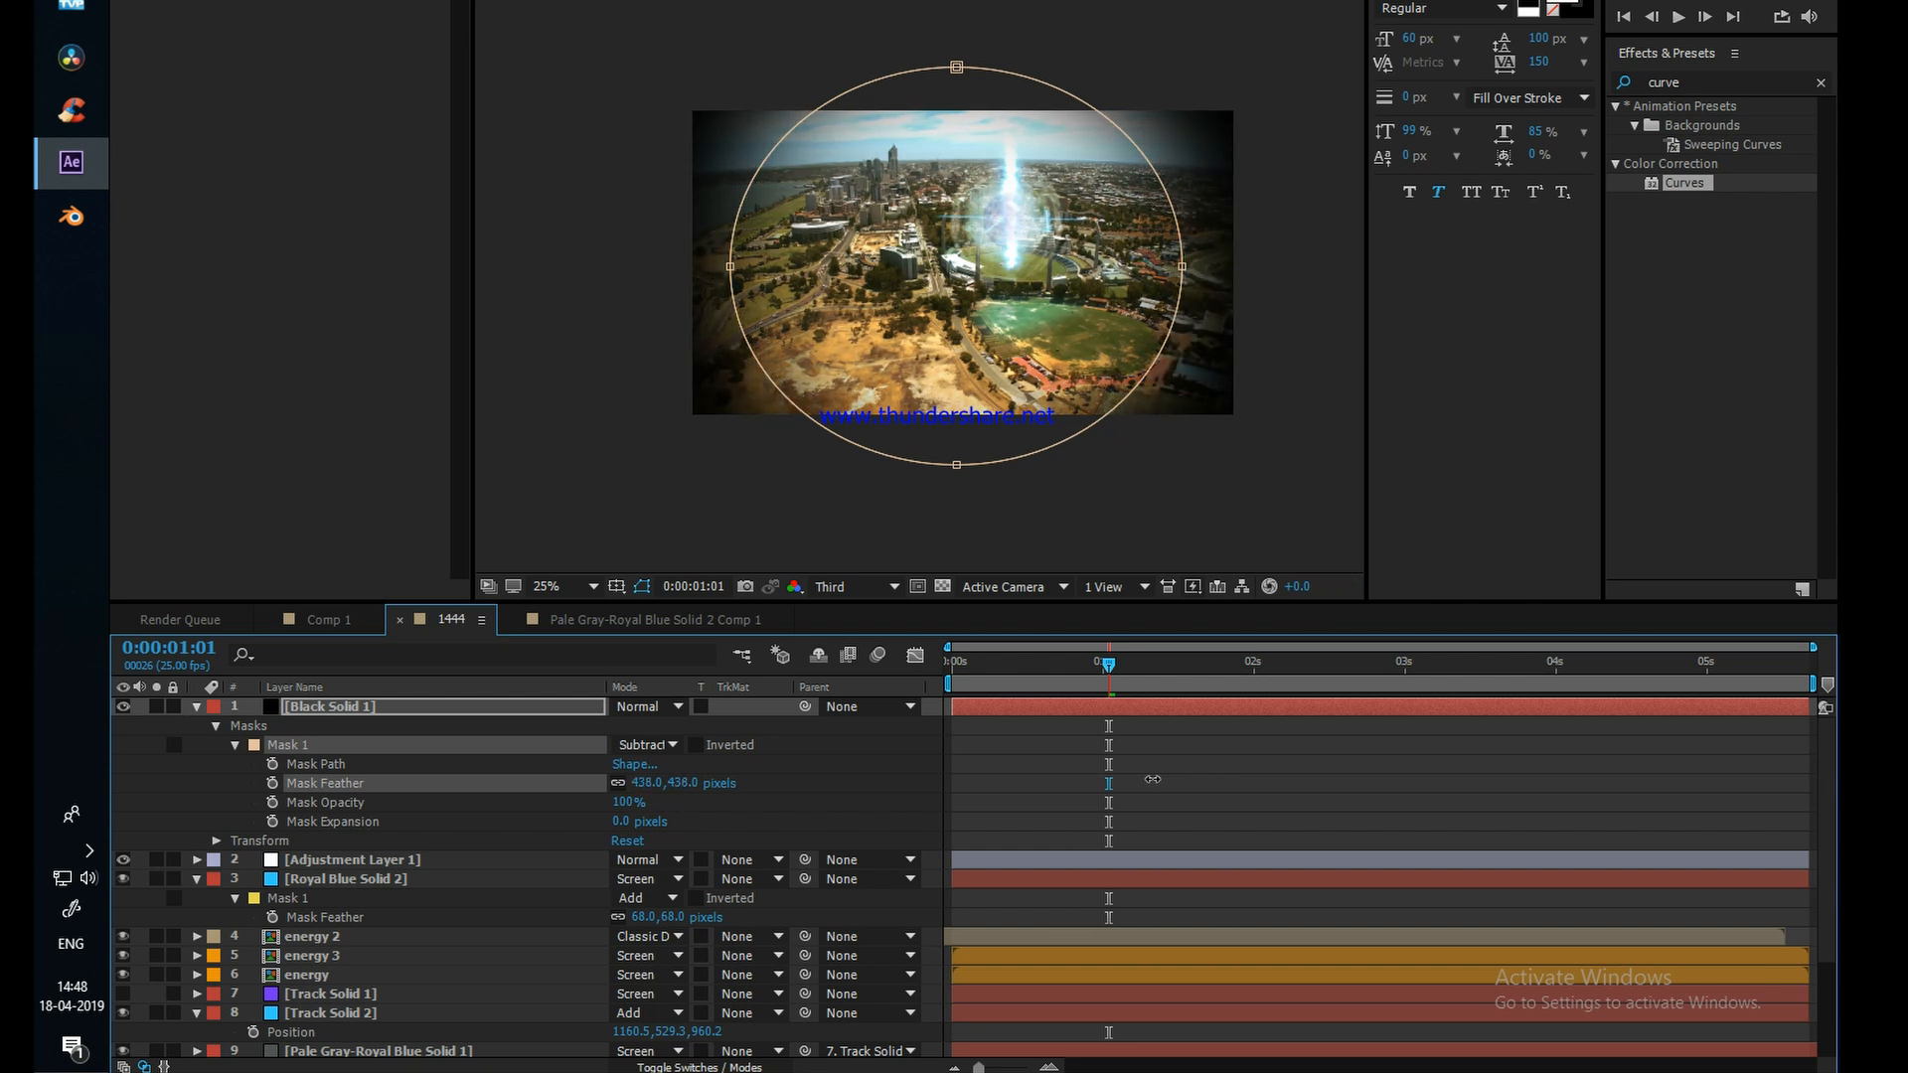
pyautogui.moveTo(1068, 801); pyautogui.dragTo(1007, 804)
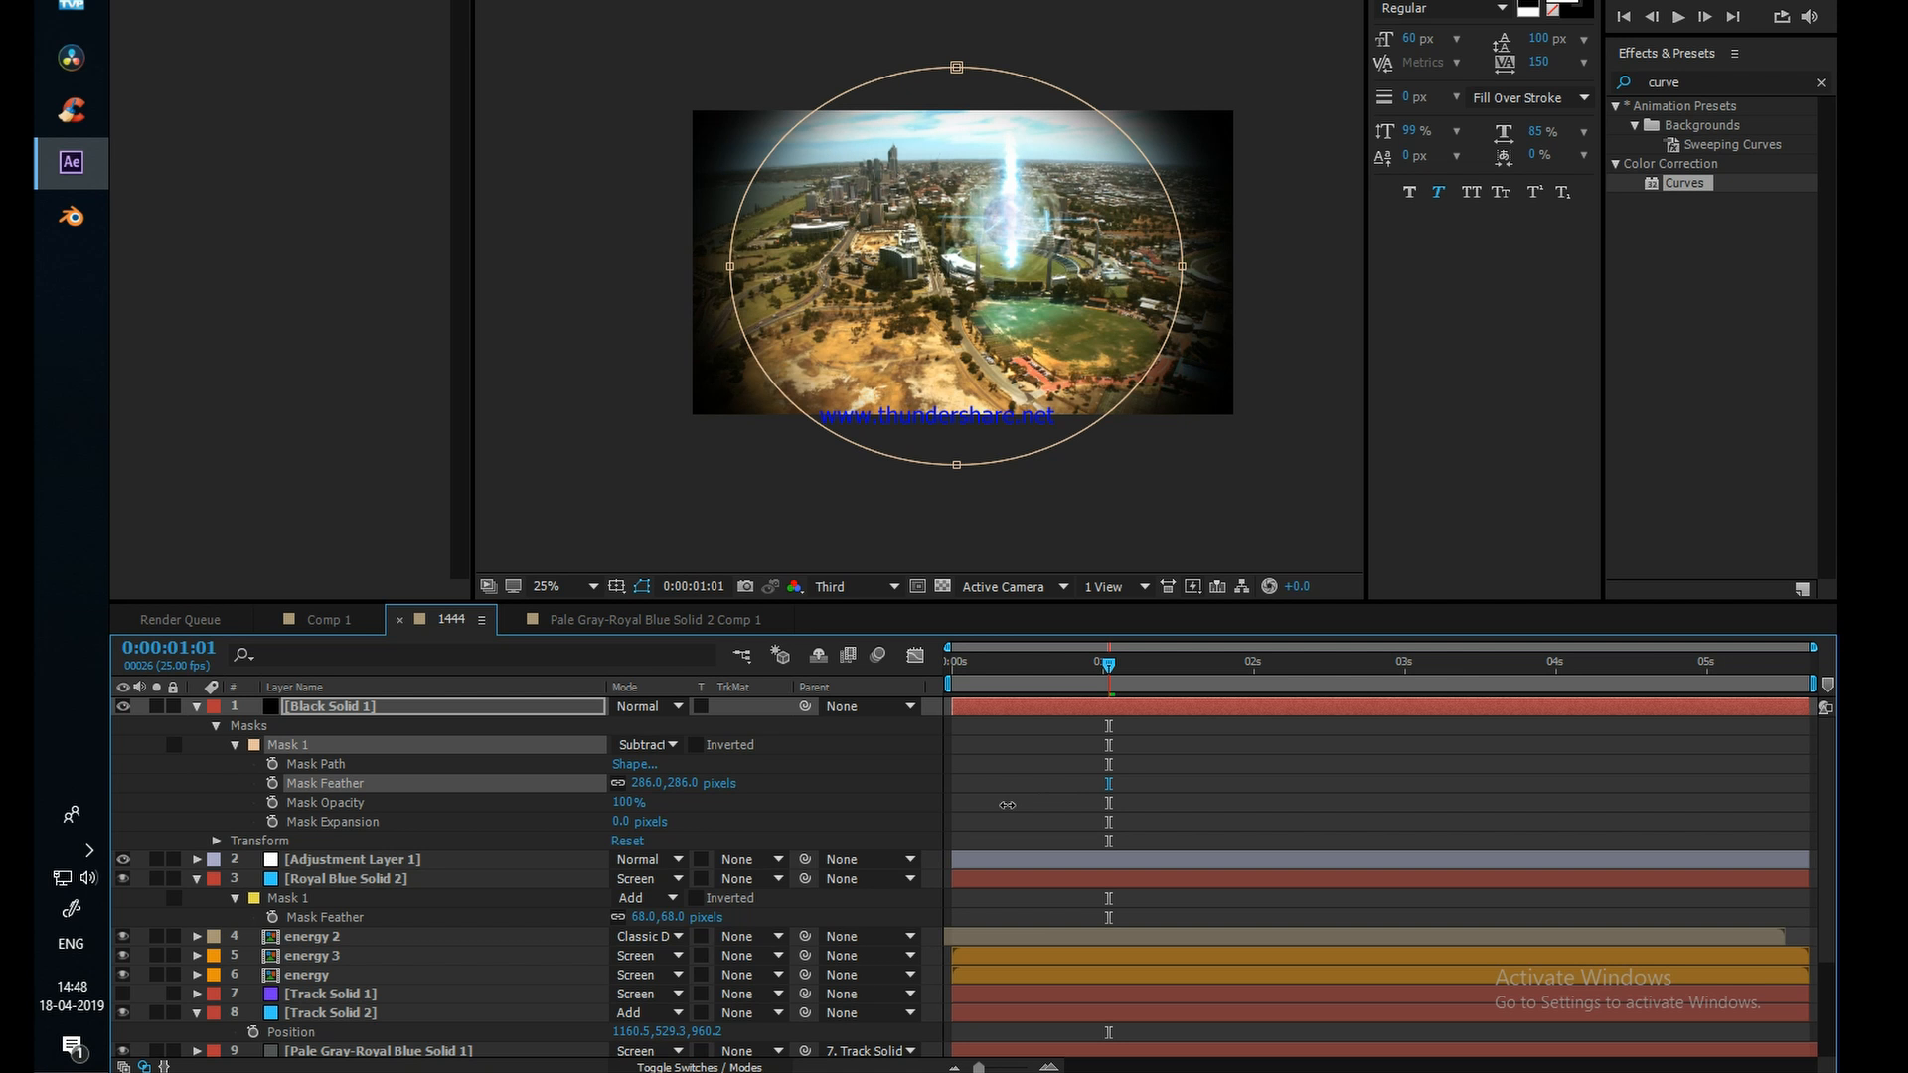
# Step: Lower the black vignette solid's opacity to 81% and check the look in the composition view
pyautogui.click(318, 706)
pyautogui.press('t')
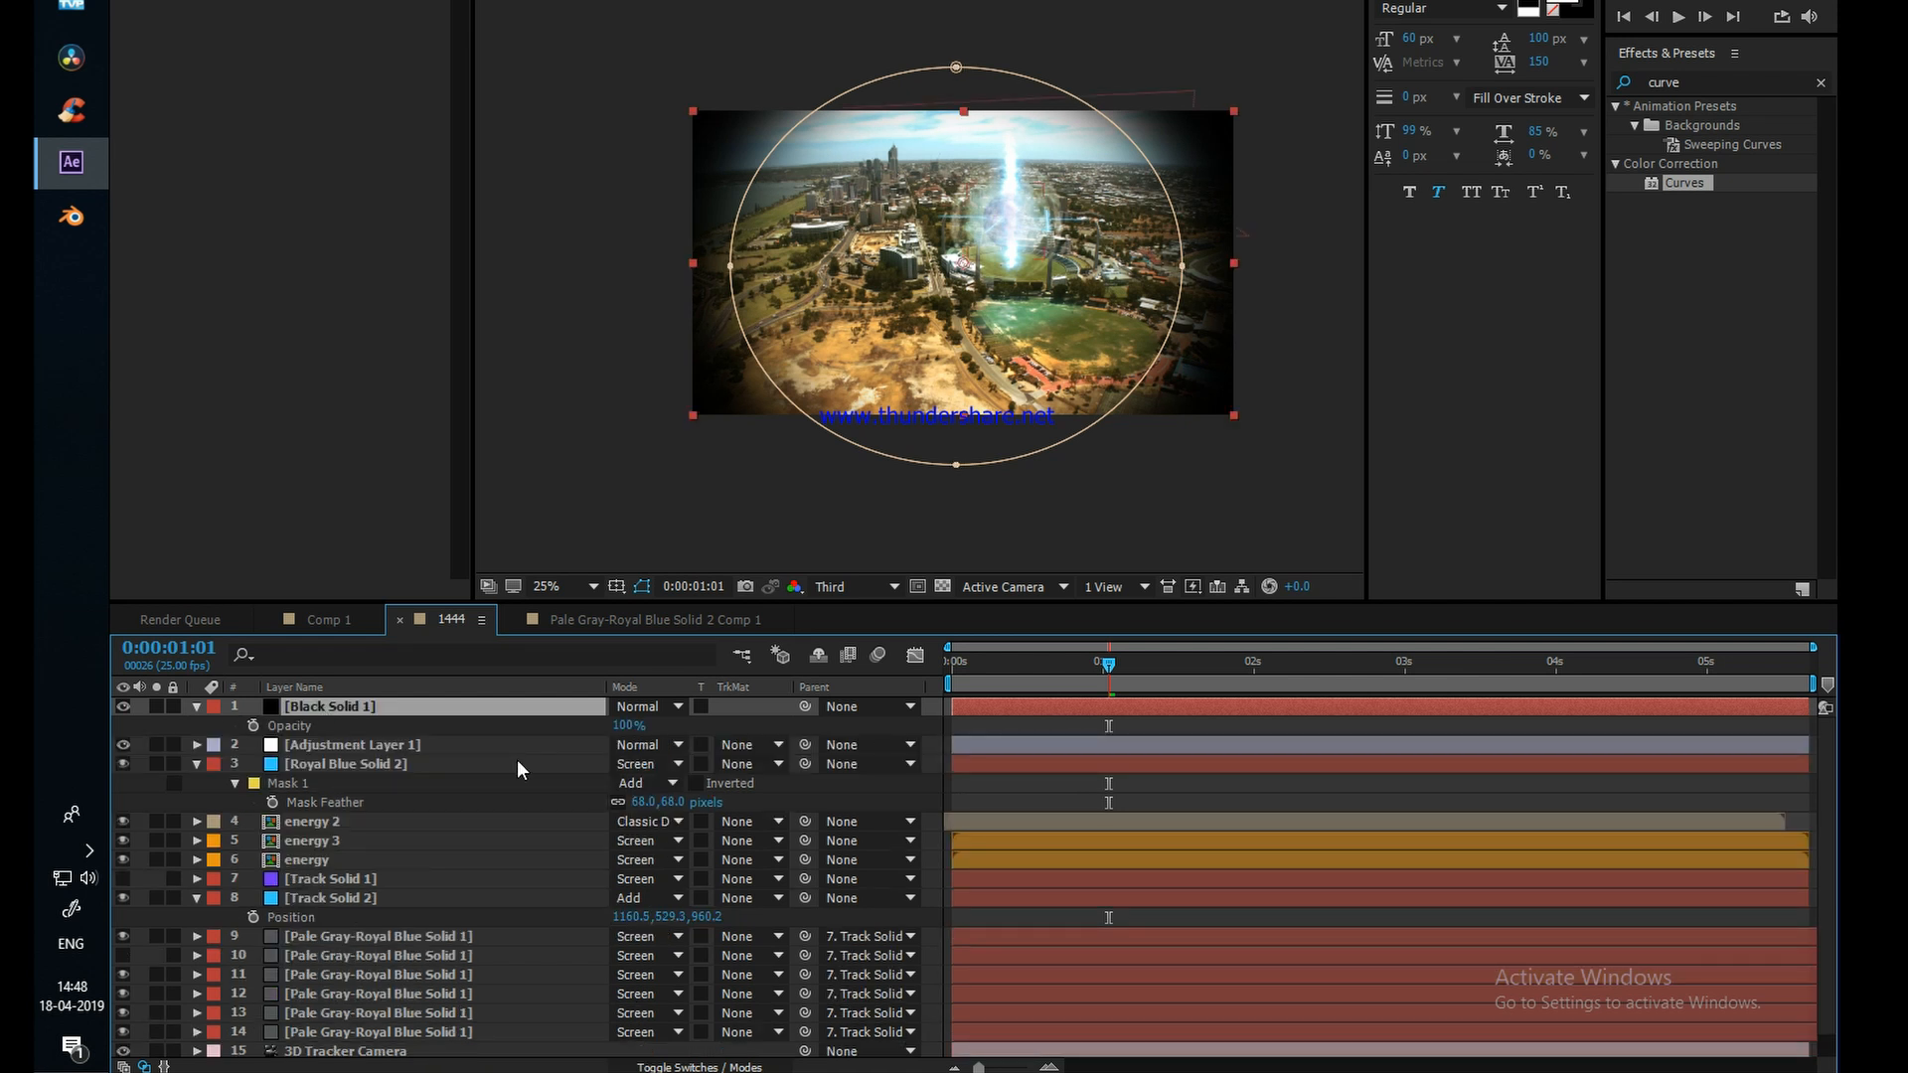
pyautogui.moveTo(628, 727); pyautogui.dragTo(615, 730)
pyautogui.scroll(2, 1008, 294)
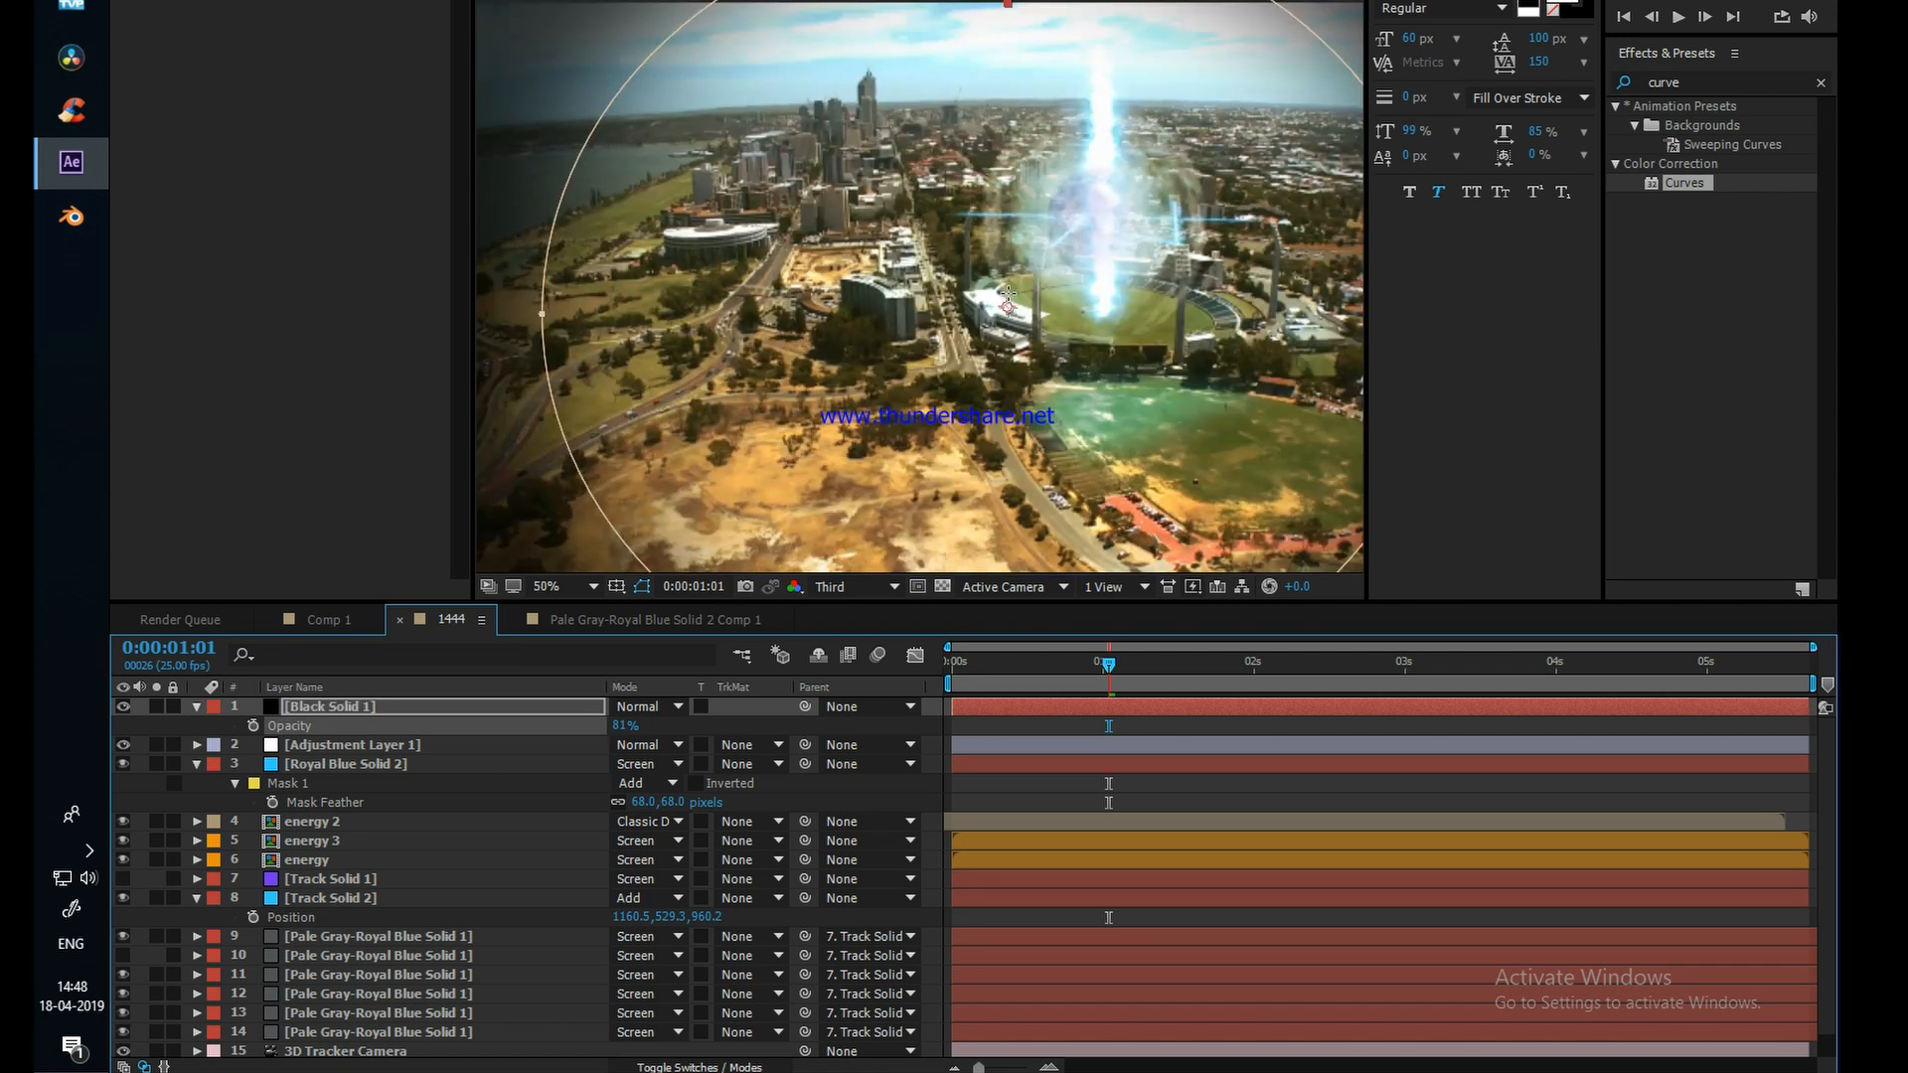
pyautogui.scroll(-2, 1008, 294)
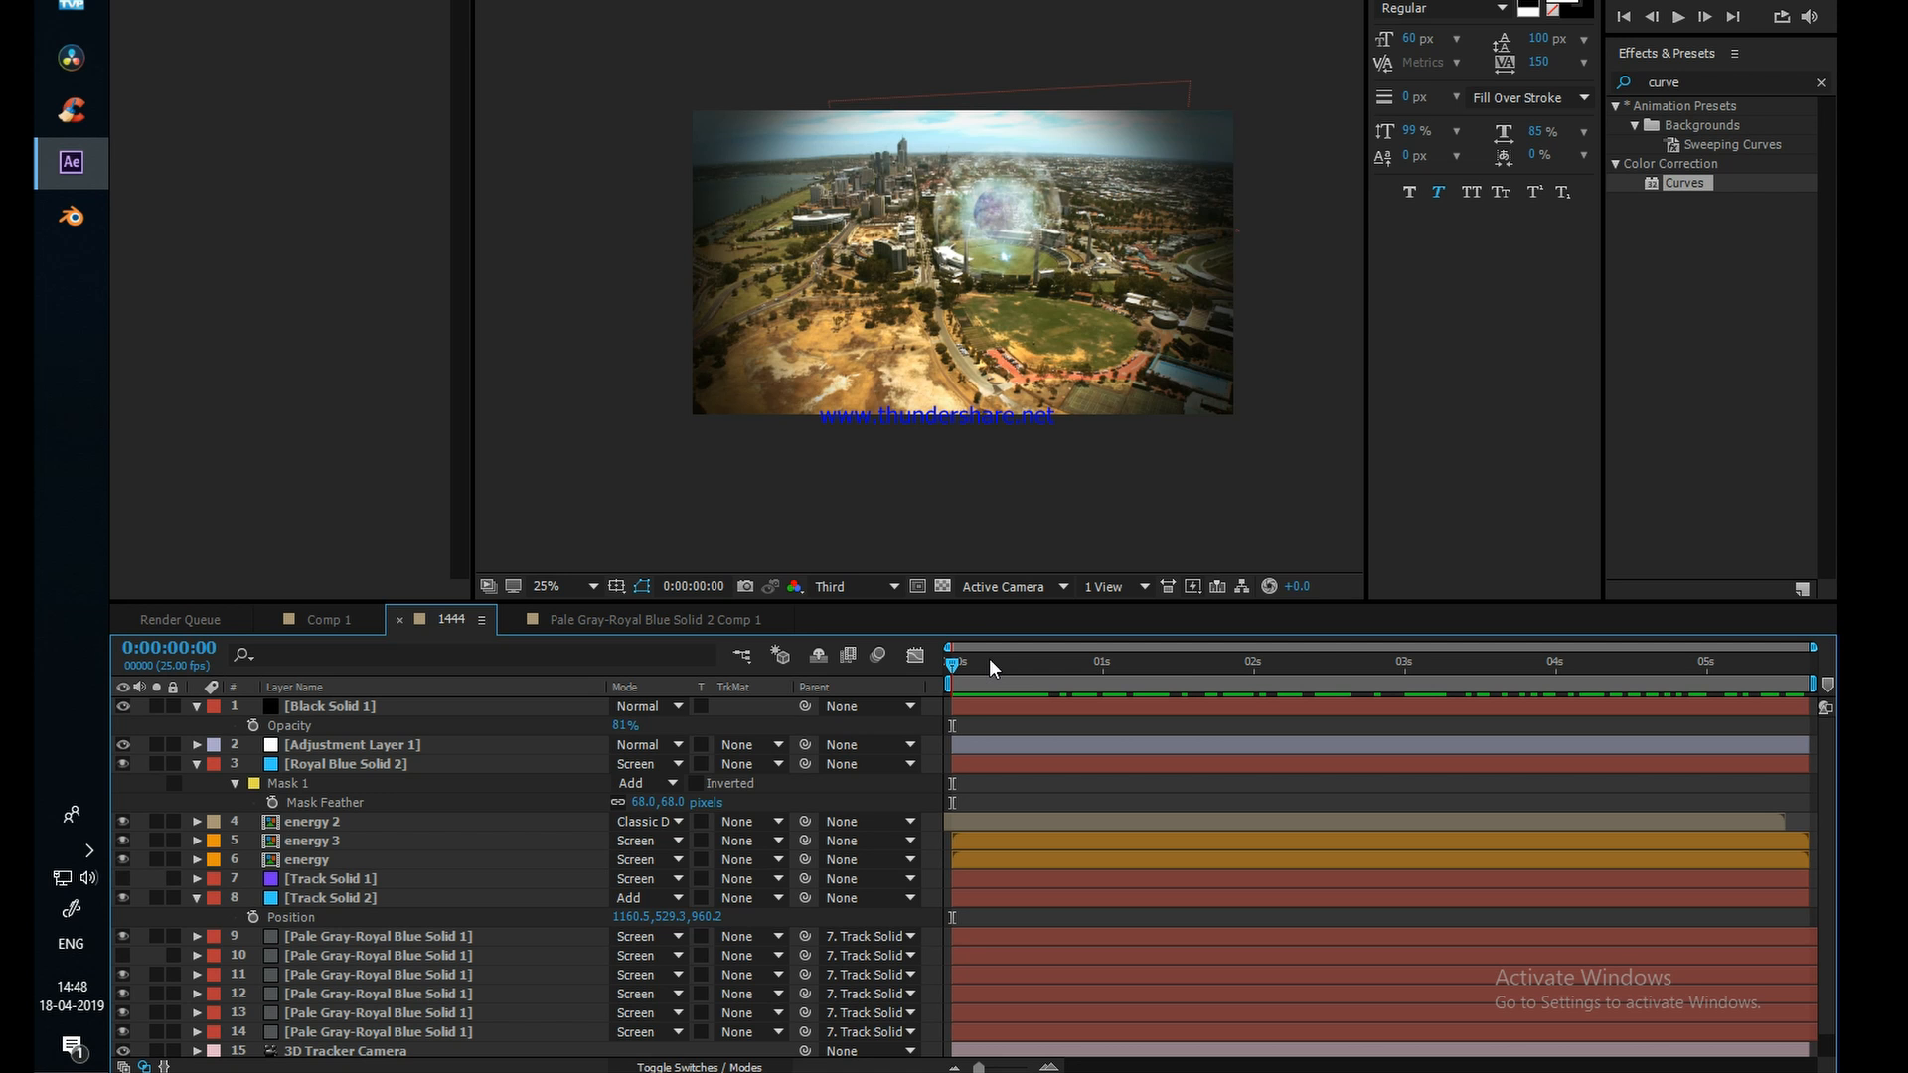
pyautogui.click(328, 705)
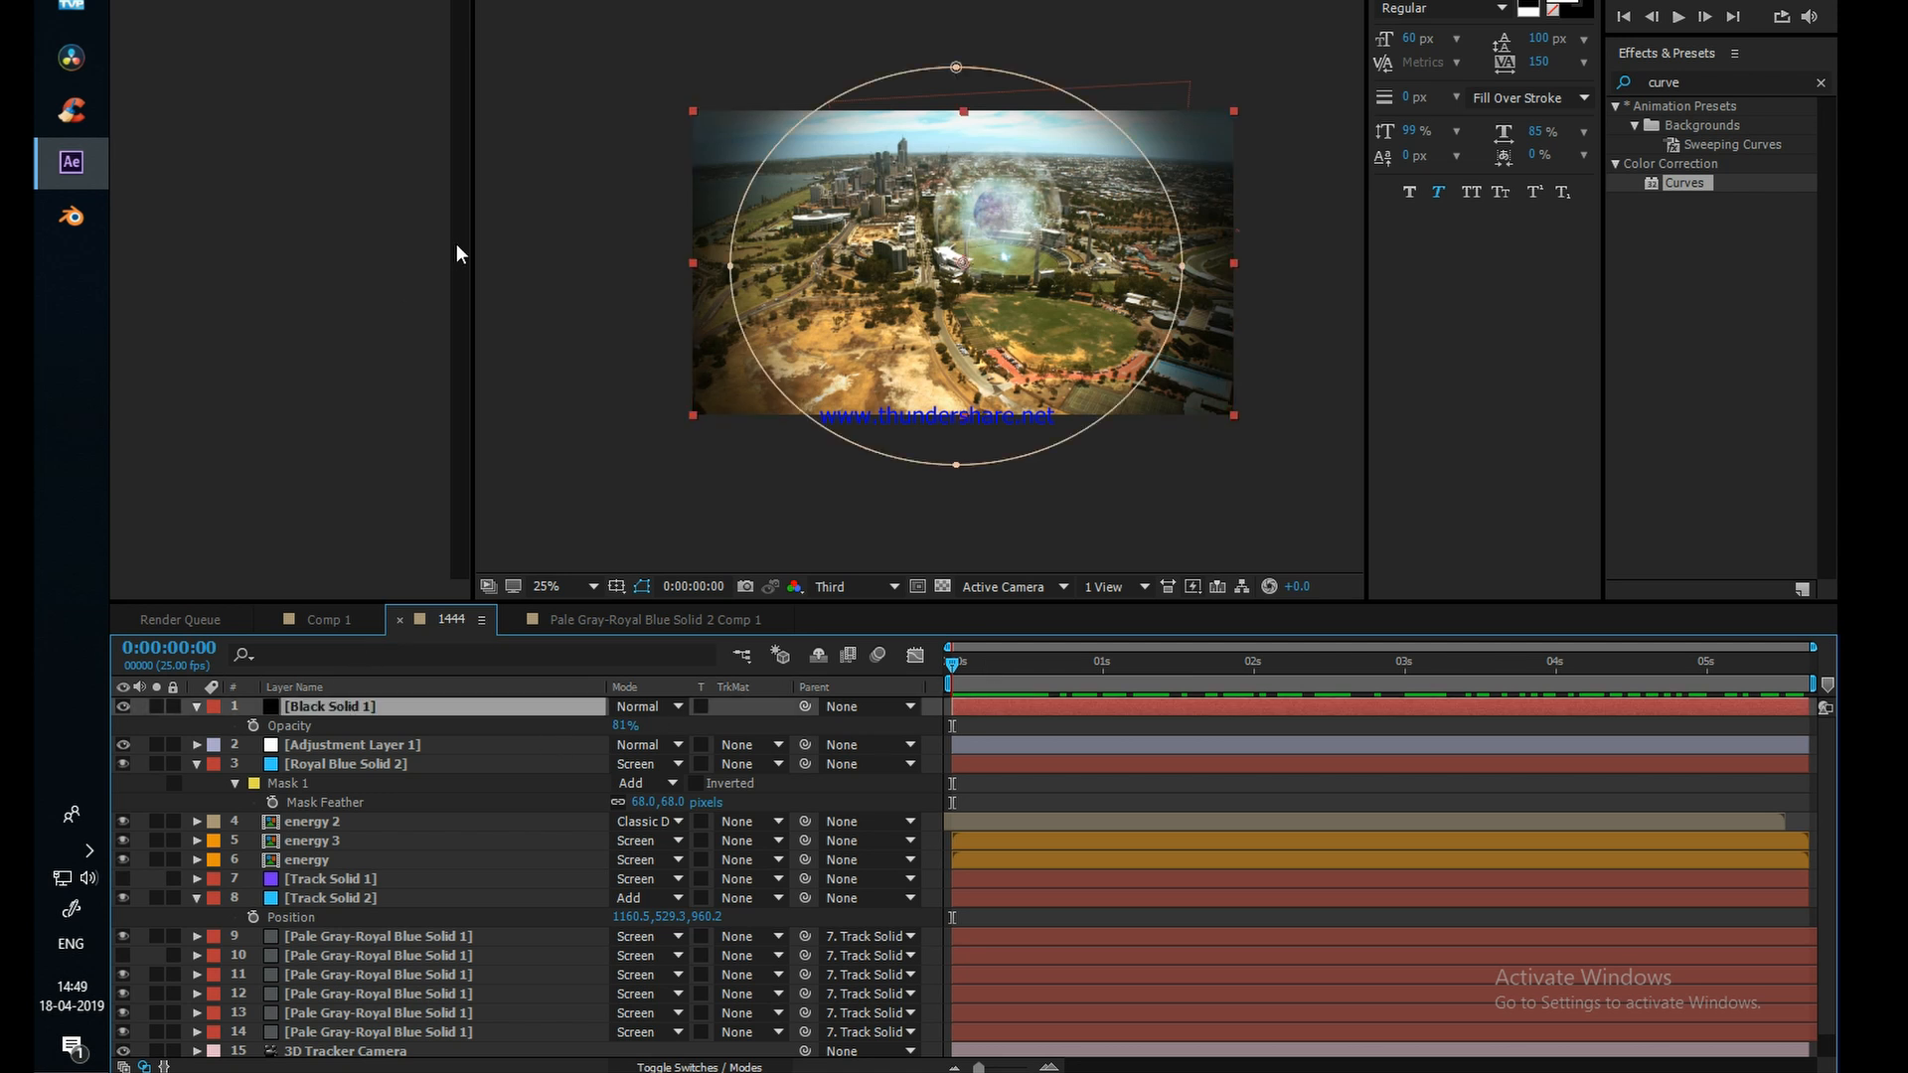
pyautogui.click(299, 29)
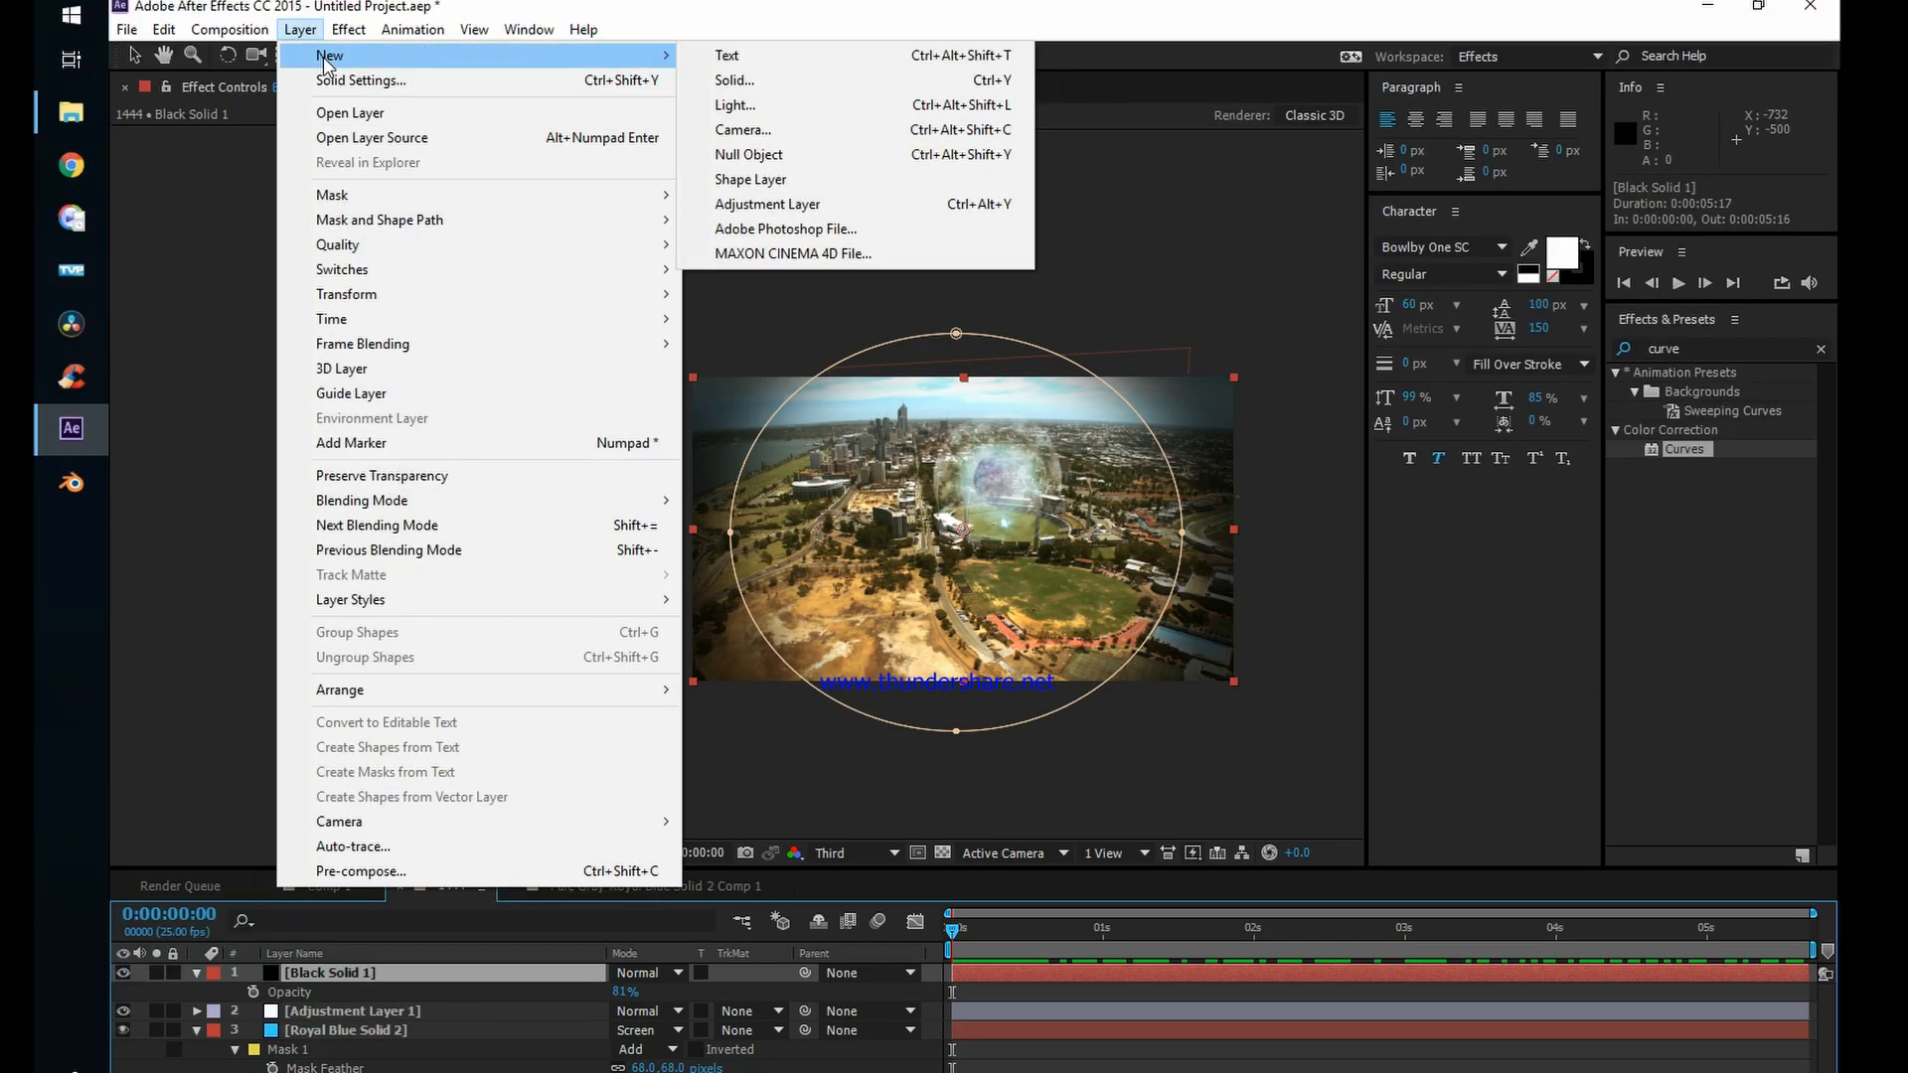
pyautogui.click(584, 34)
pyautogui.click(413, 31)
pyautogui.moveTo(323, 57)
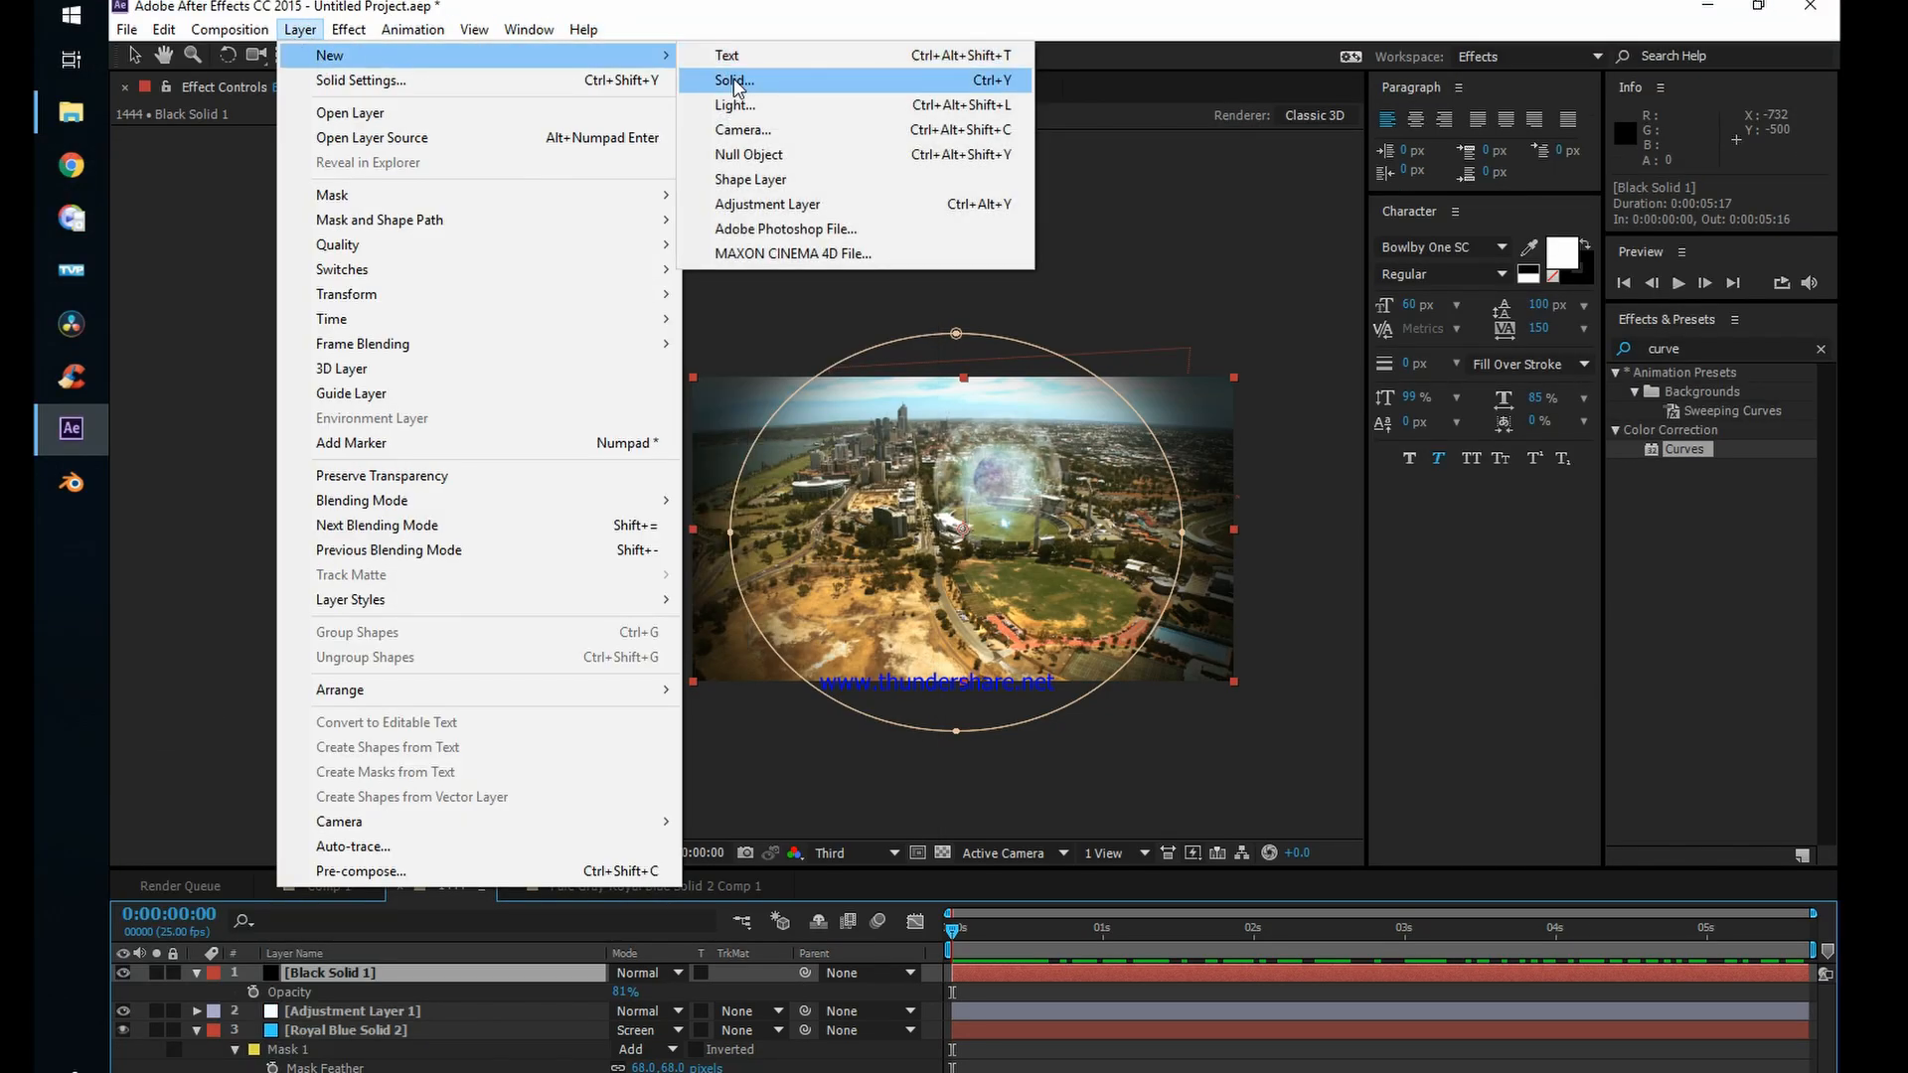
pyautogui.click(145, 656)
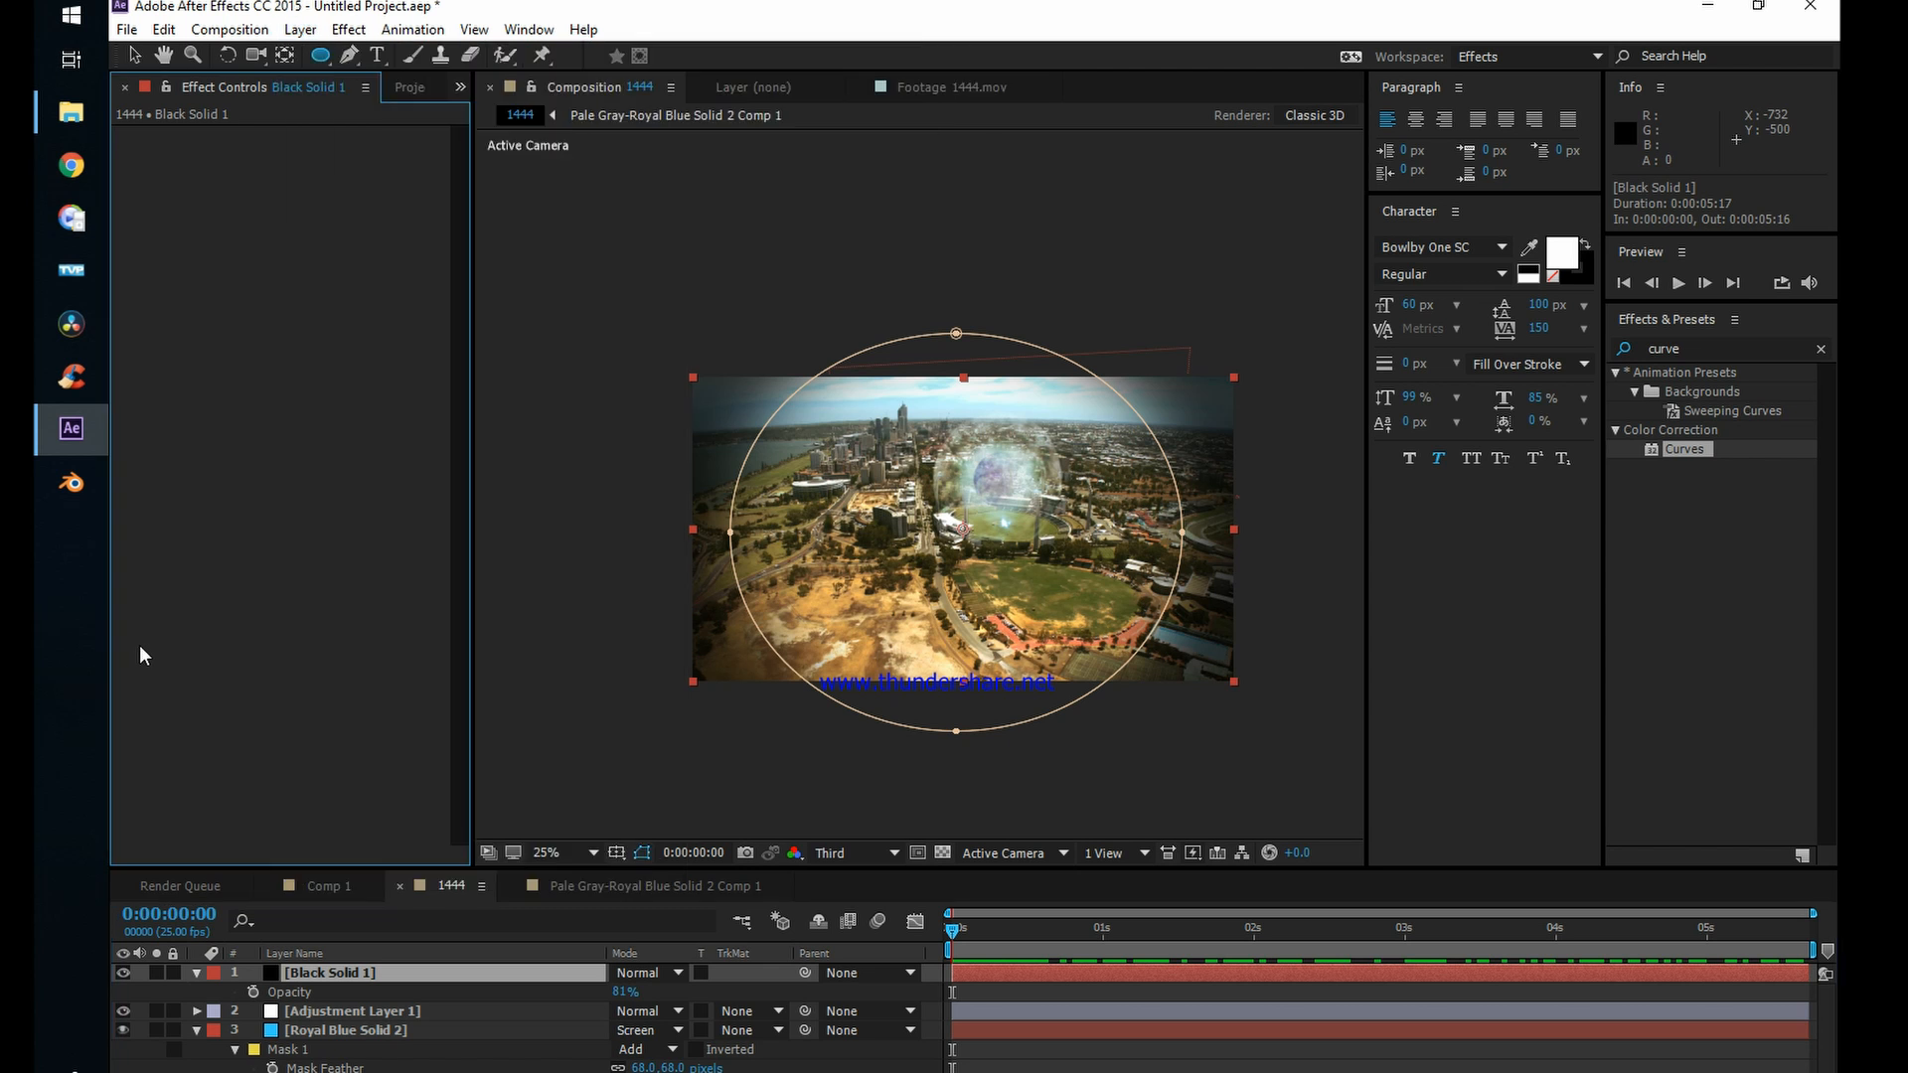
# Step: Create another black solid layer at 1920 x 1080 px above the vignette solid
pyautogui.click(299, 30)
pyautogui.moveTo(413, 61)
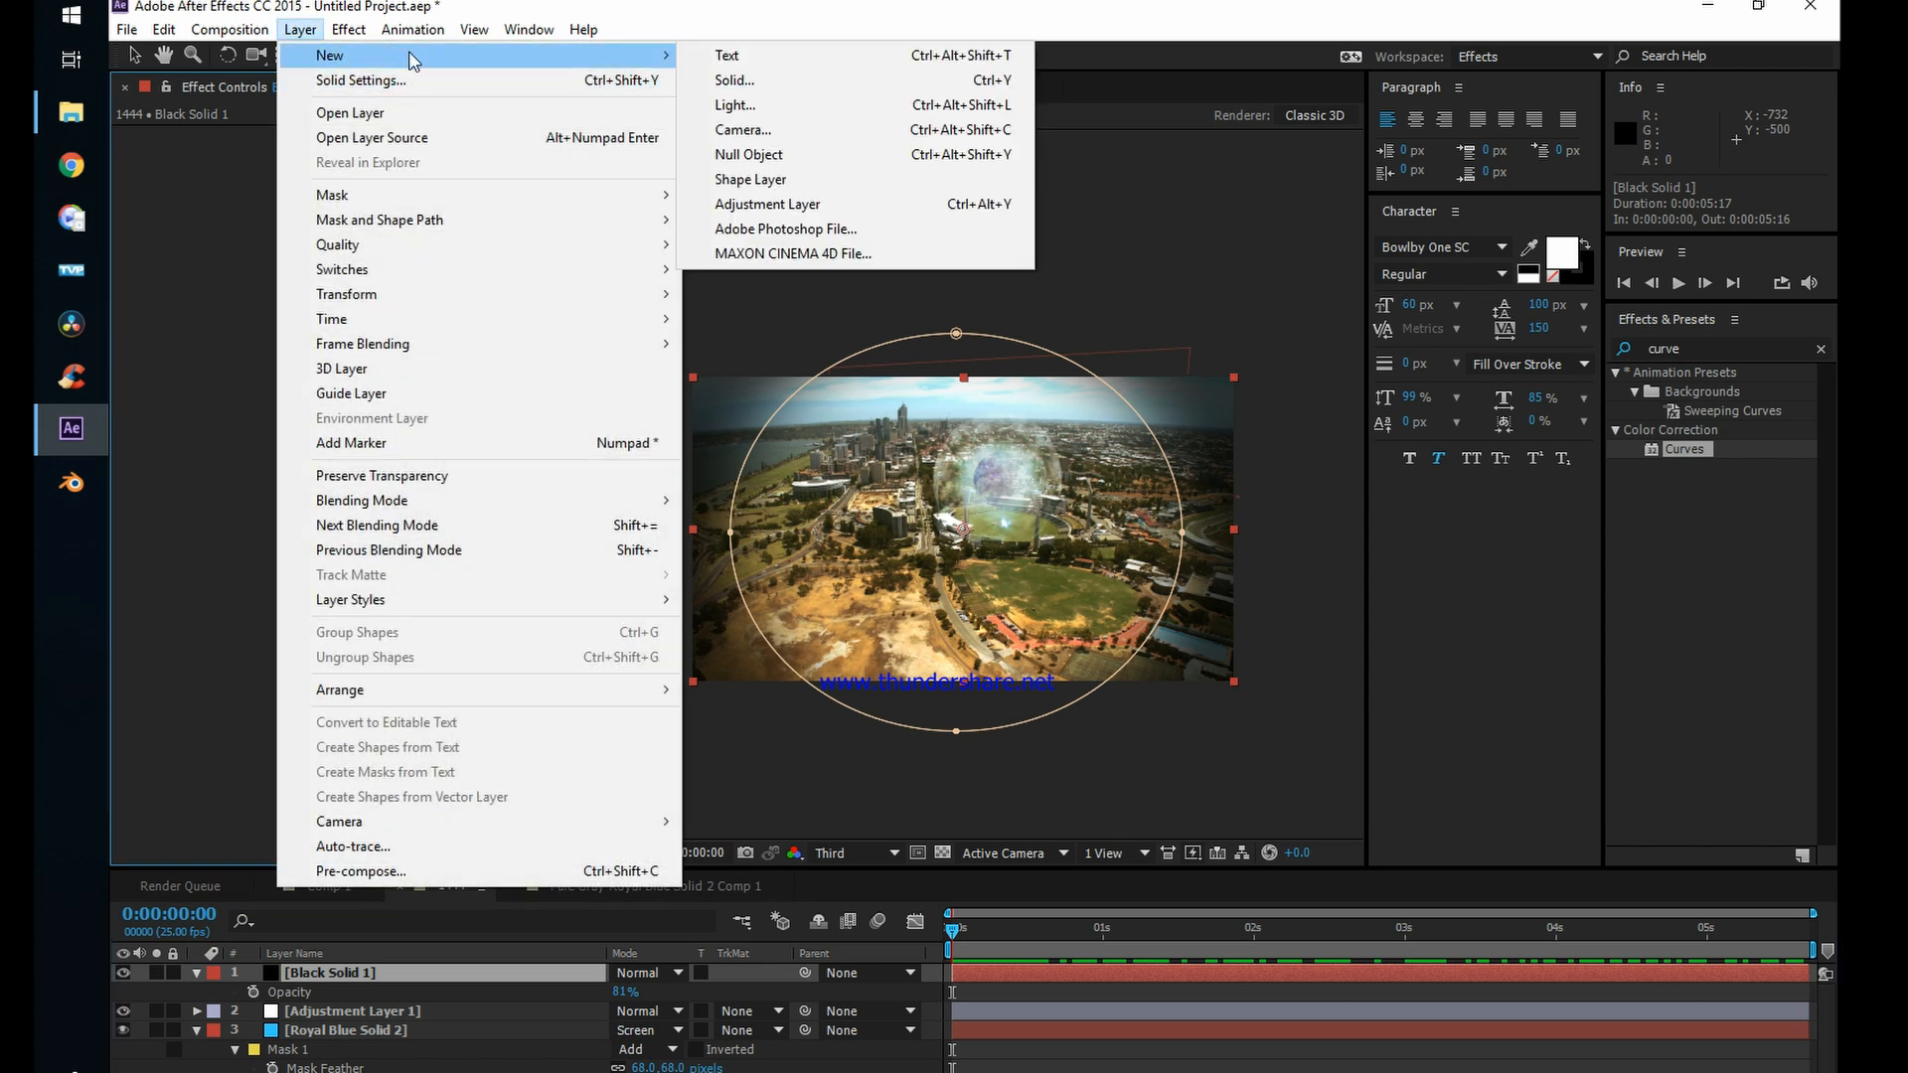
pyautogui.click(735, 81)
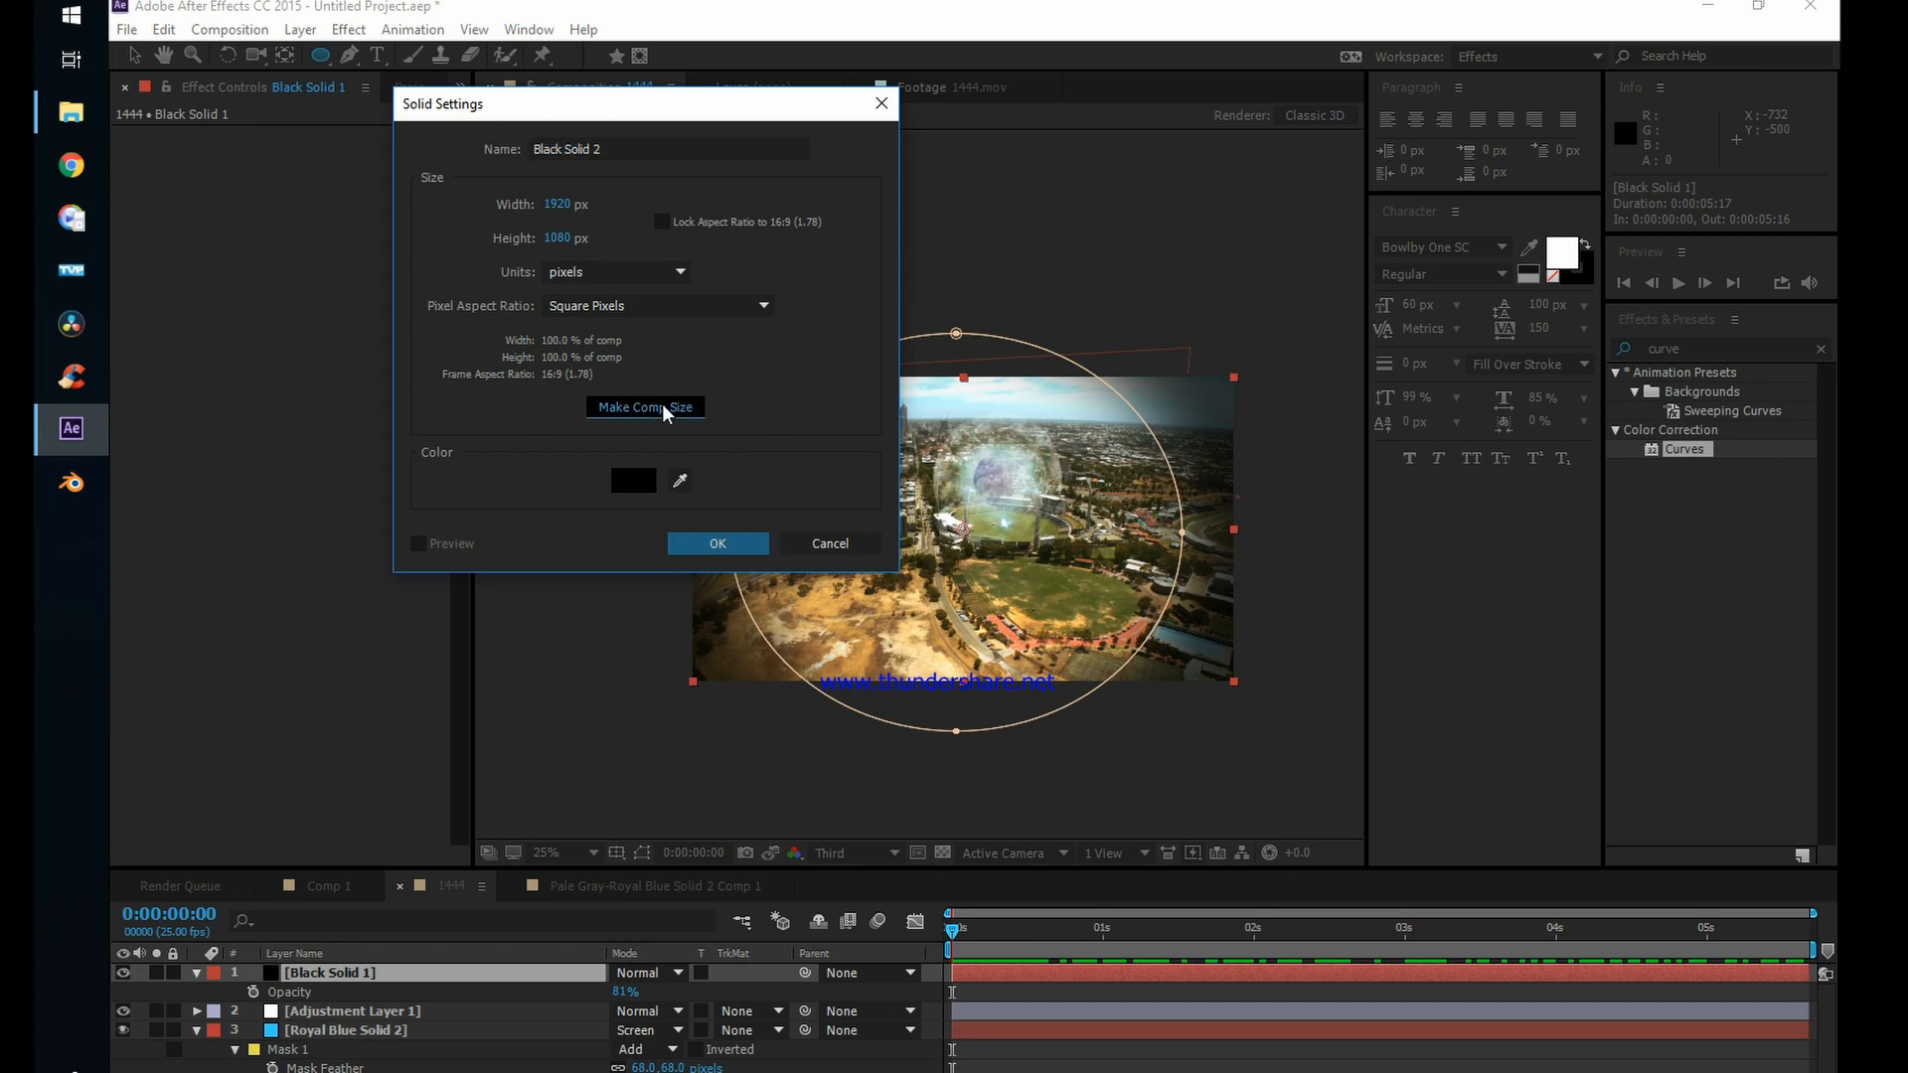
pyautogui.click(698, 542)
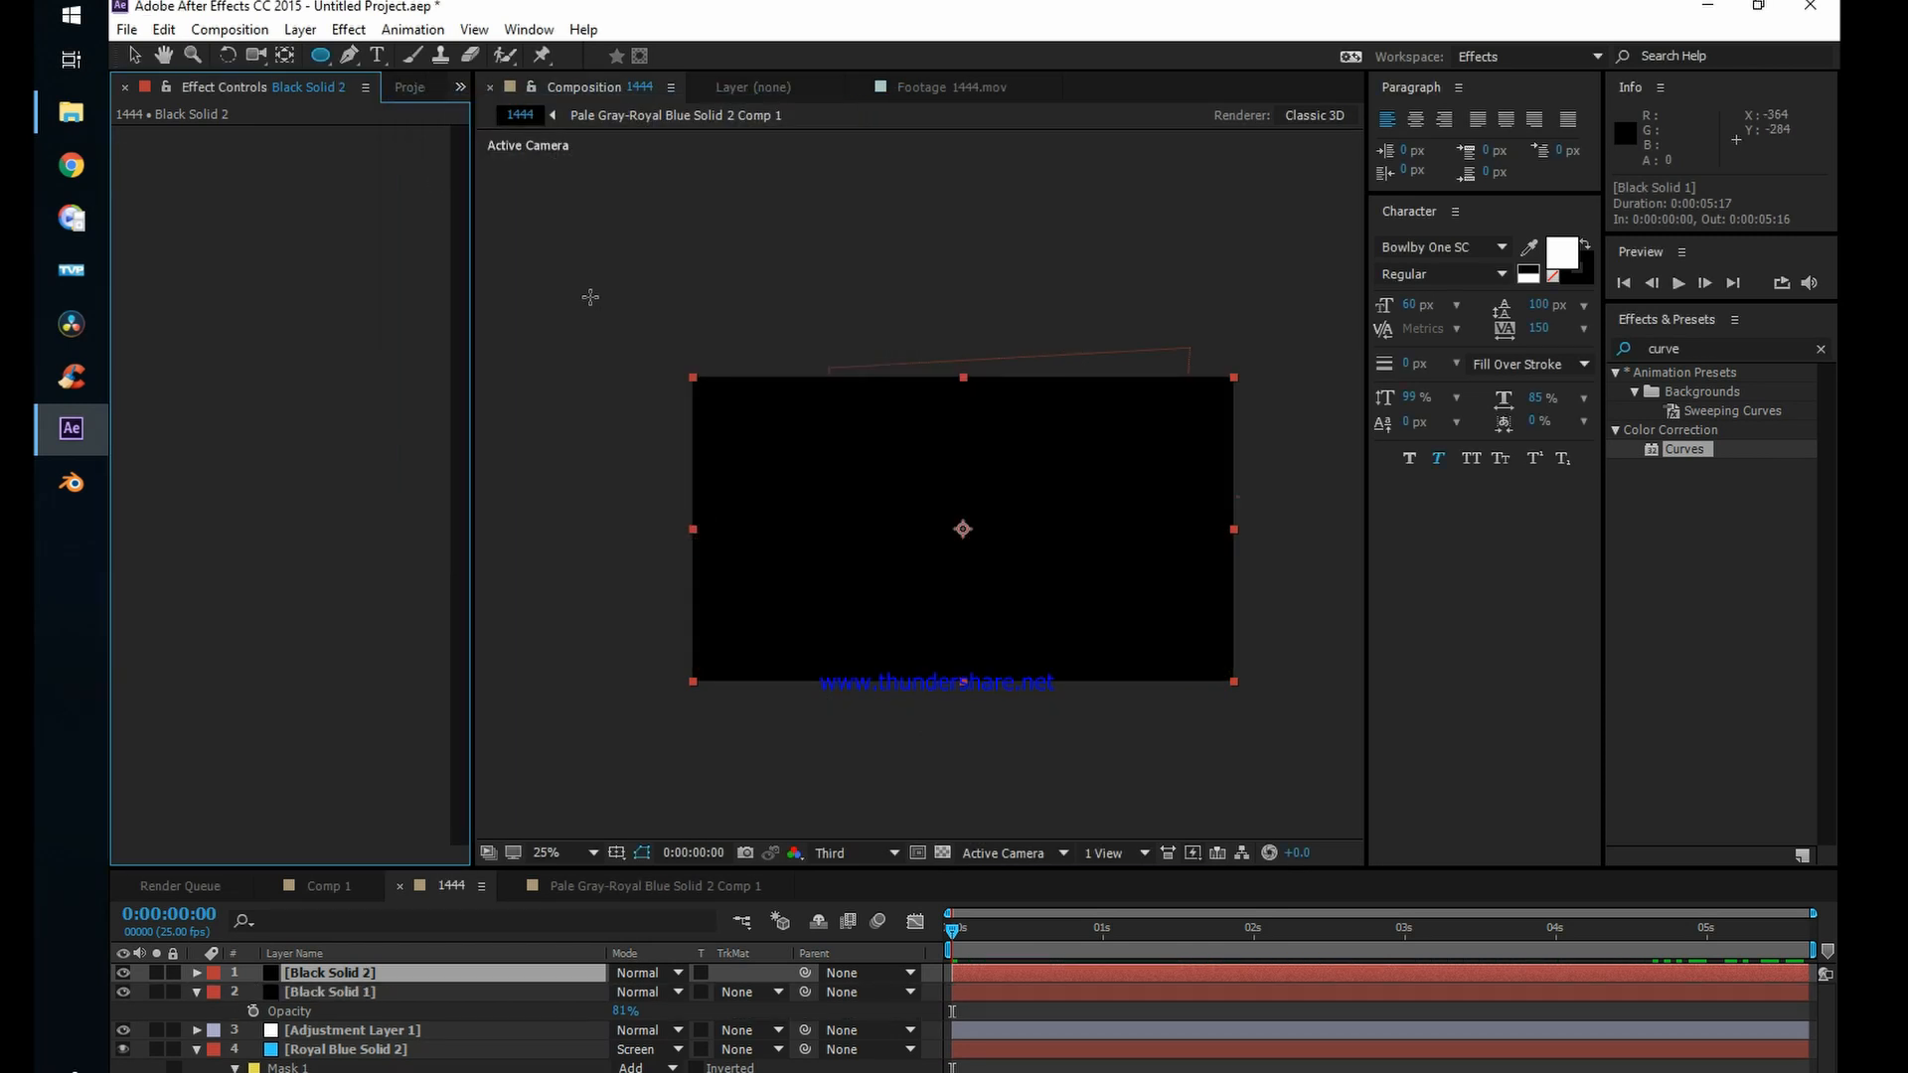
# Step: Apply the Video Copilot Element effect to the new black solid
pyautogui.click(349, 30)
pyautogui.moveTo(452, 659)
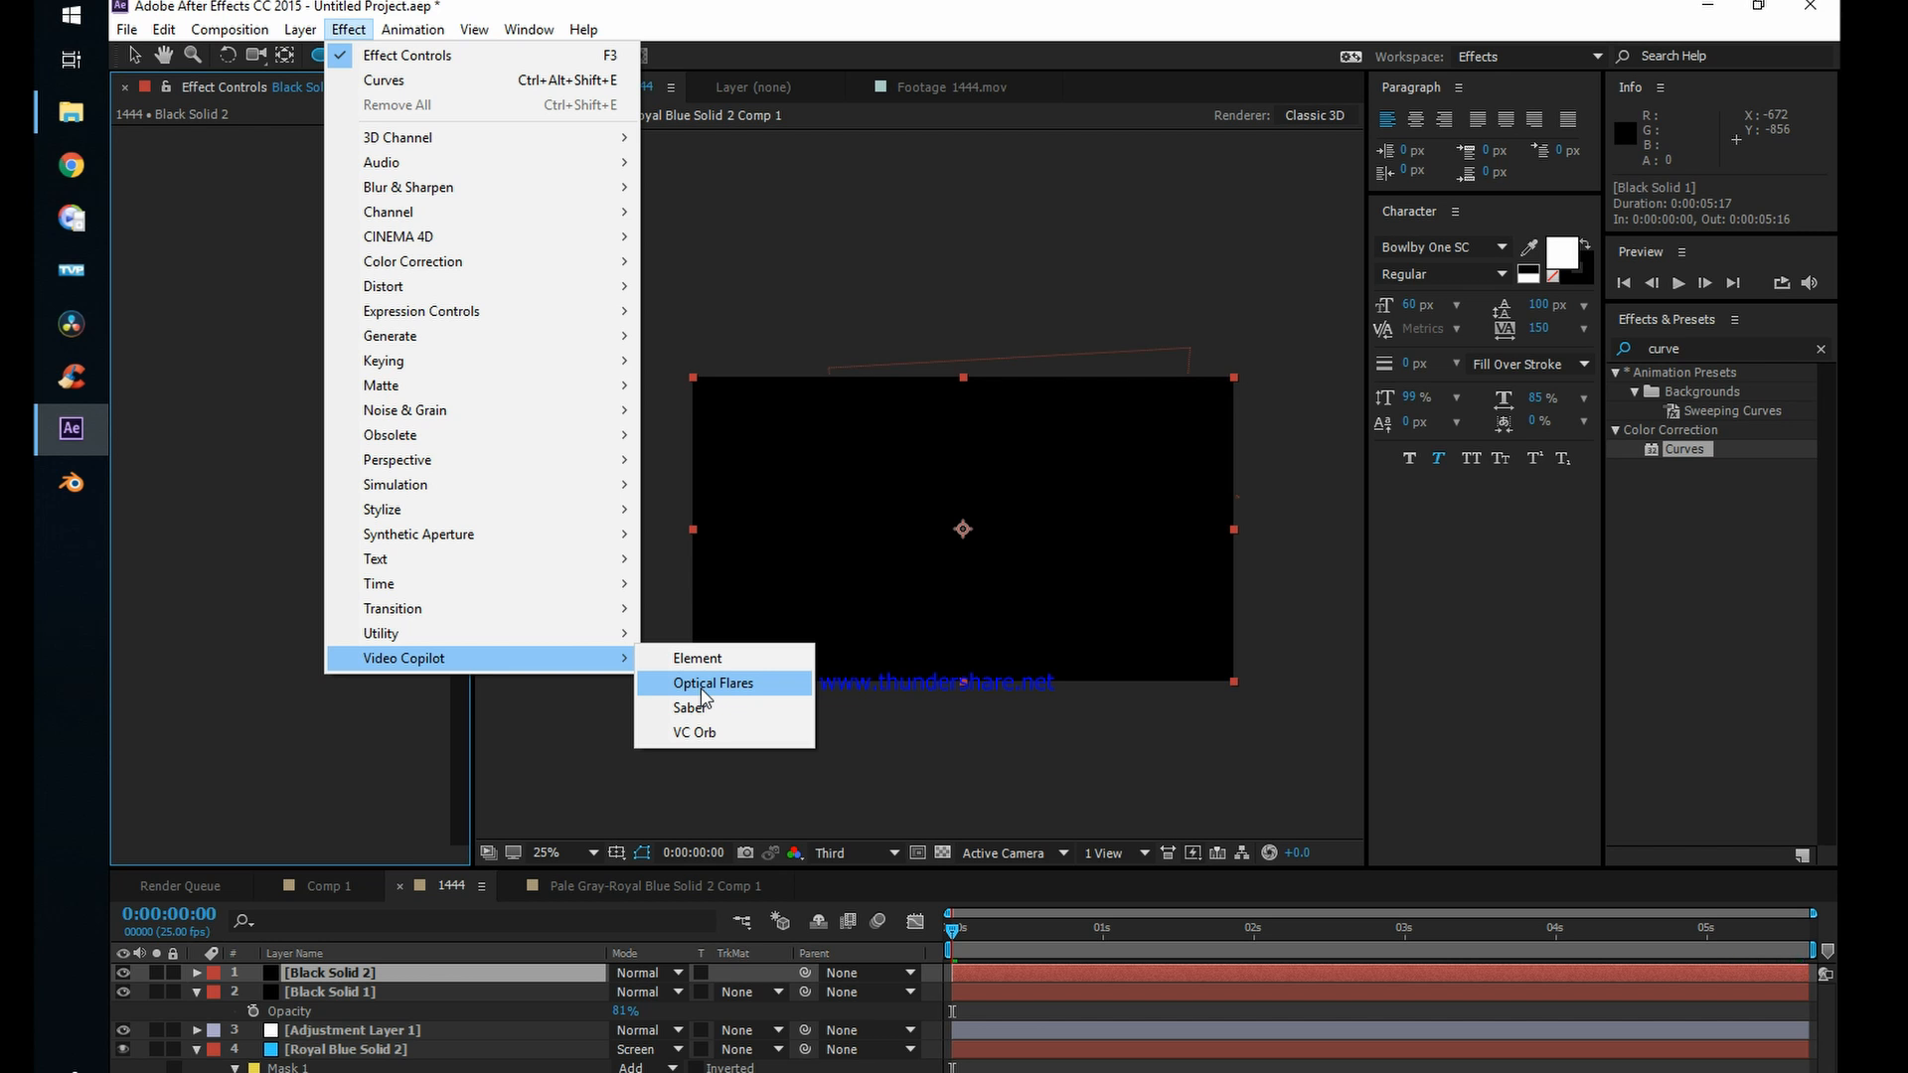
pyautogui.click(707, 662)
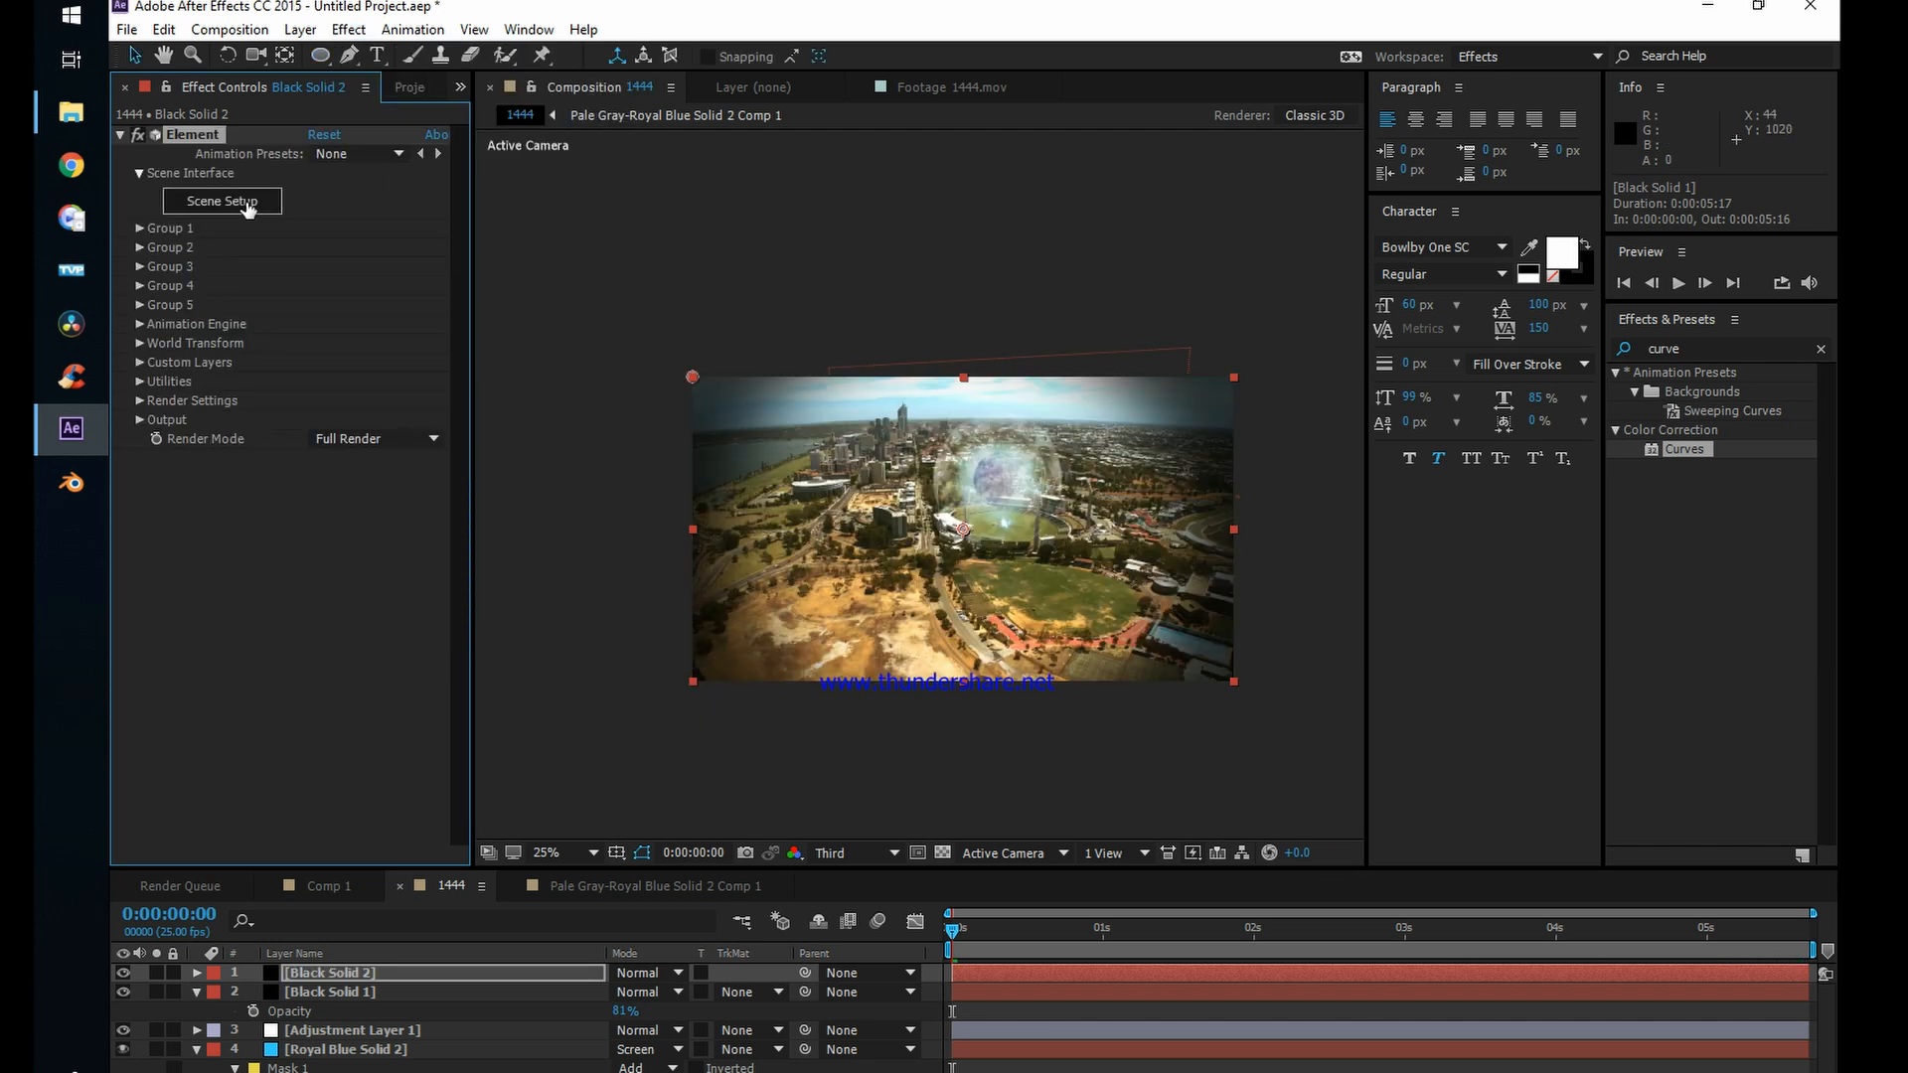
# Step: Open Element's scene setup and add the Joint_Strike_02 model from the Jet_Strike collection to the scene
pyautogui.click(223, 202)
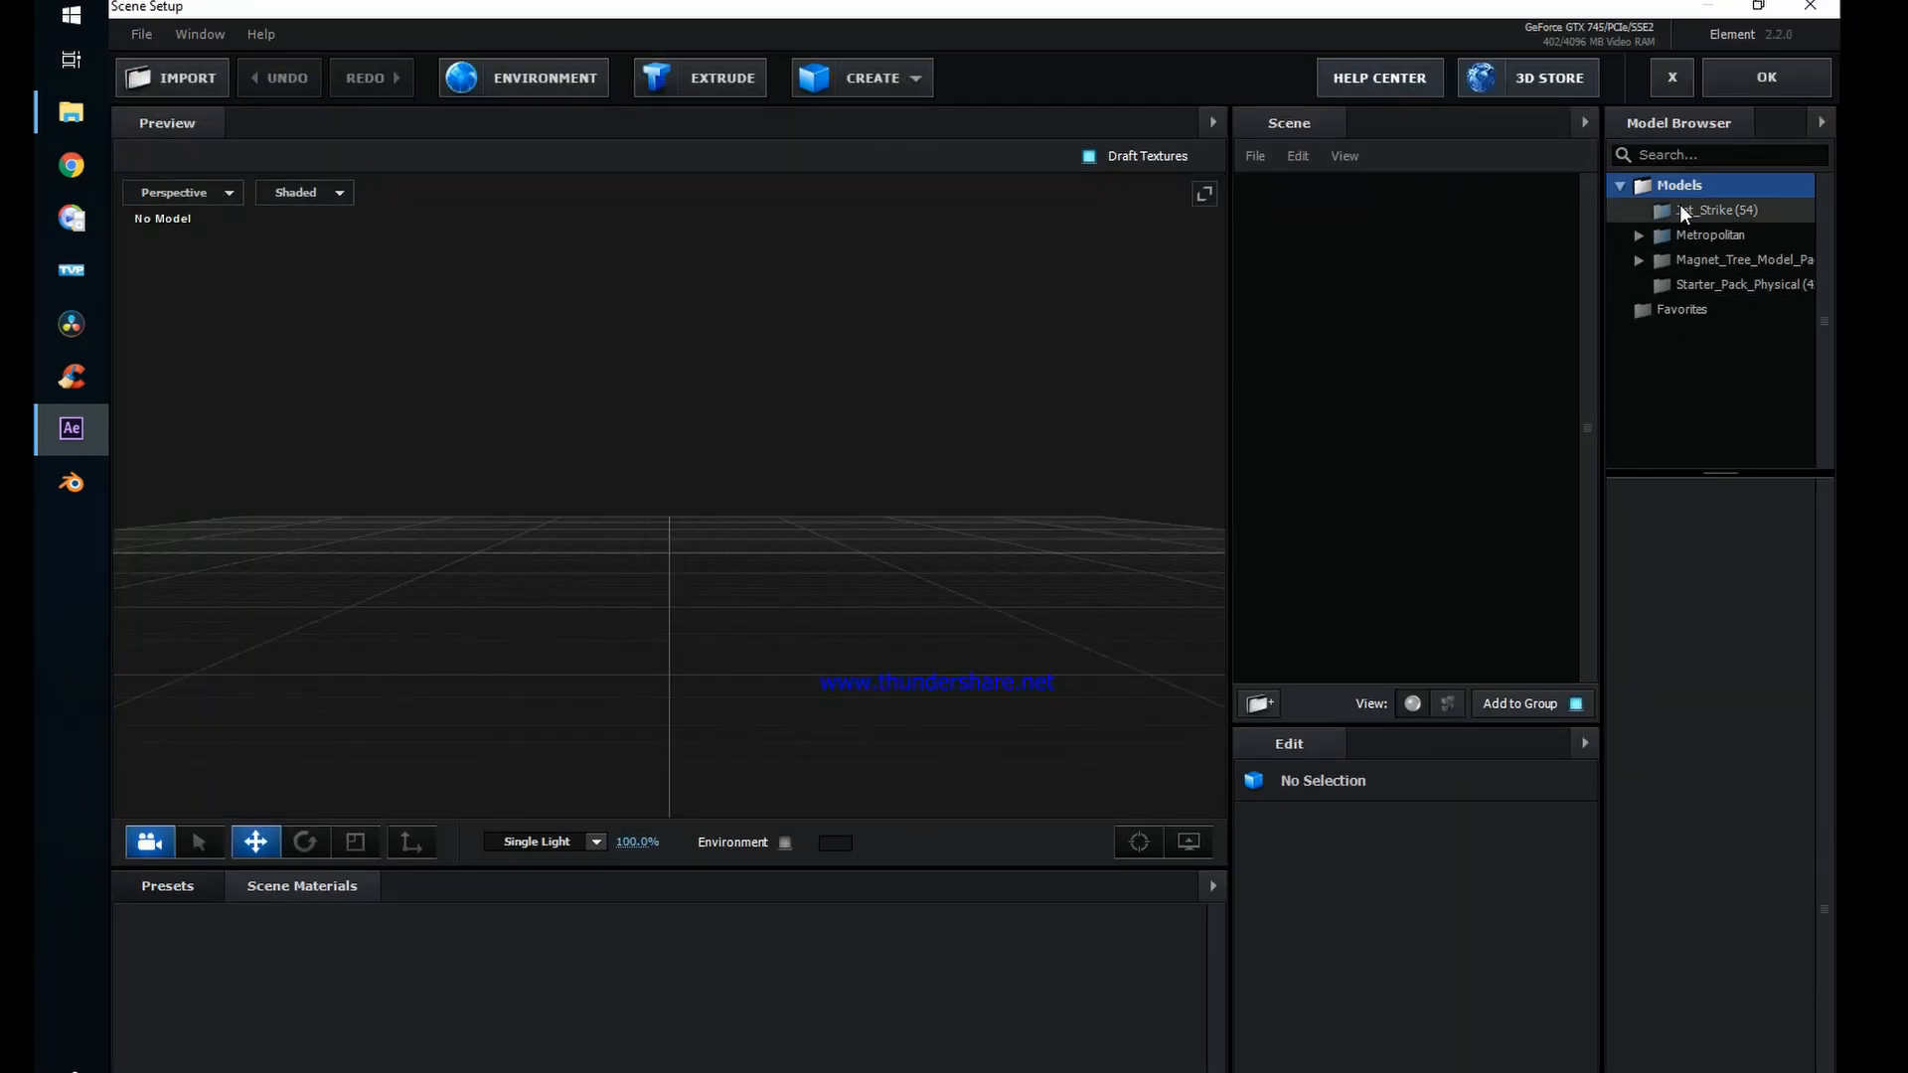
pyautogui.click(1709, 210)
pyautogui.scroll(-3, 1732, 1000)
pyautogui.scroll(-7, 1732, 999)
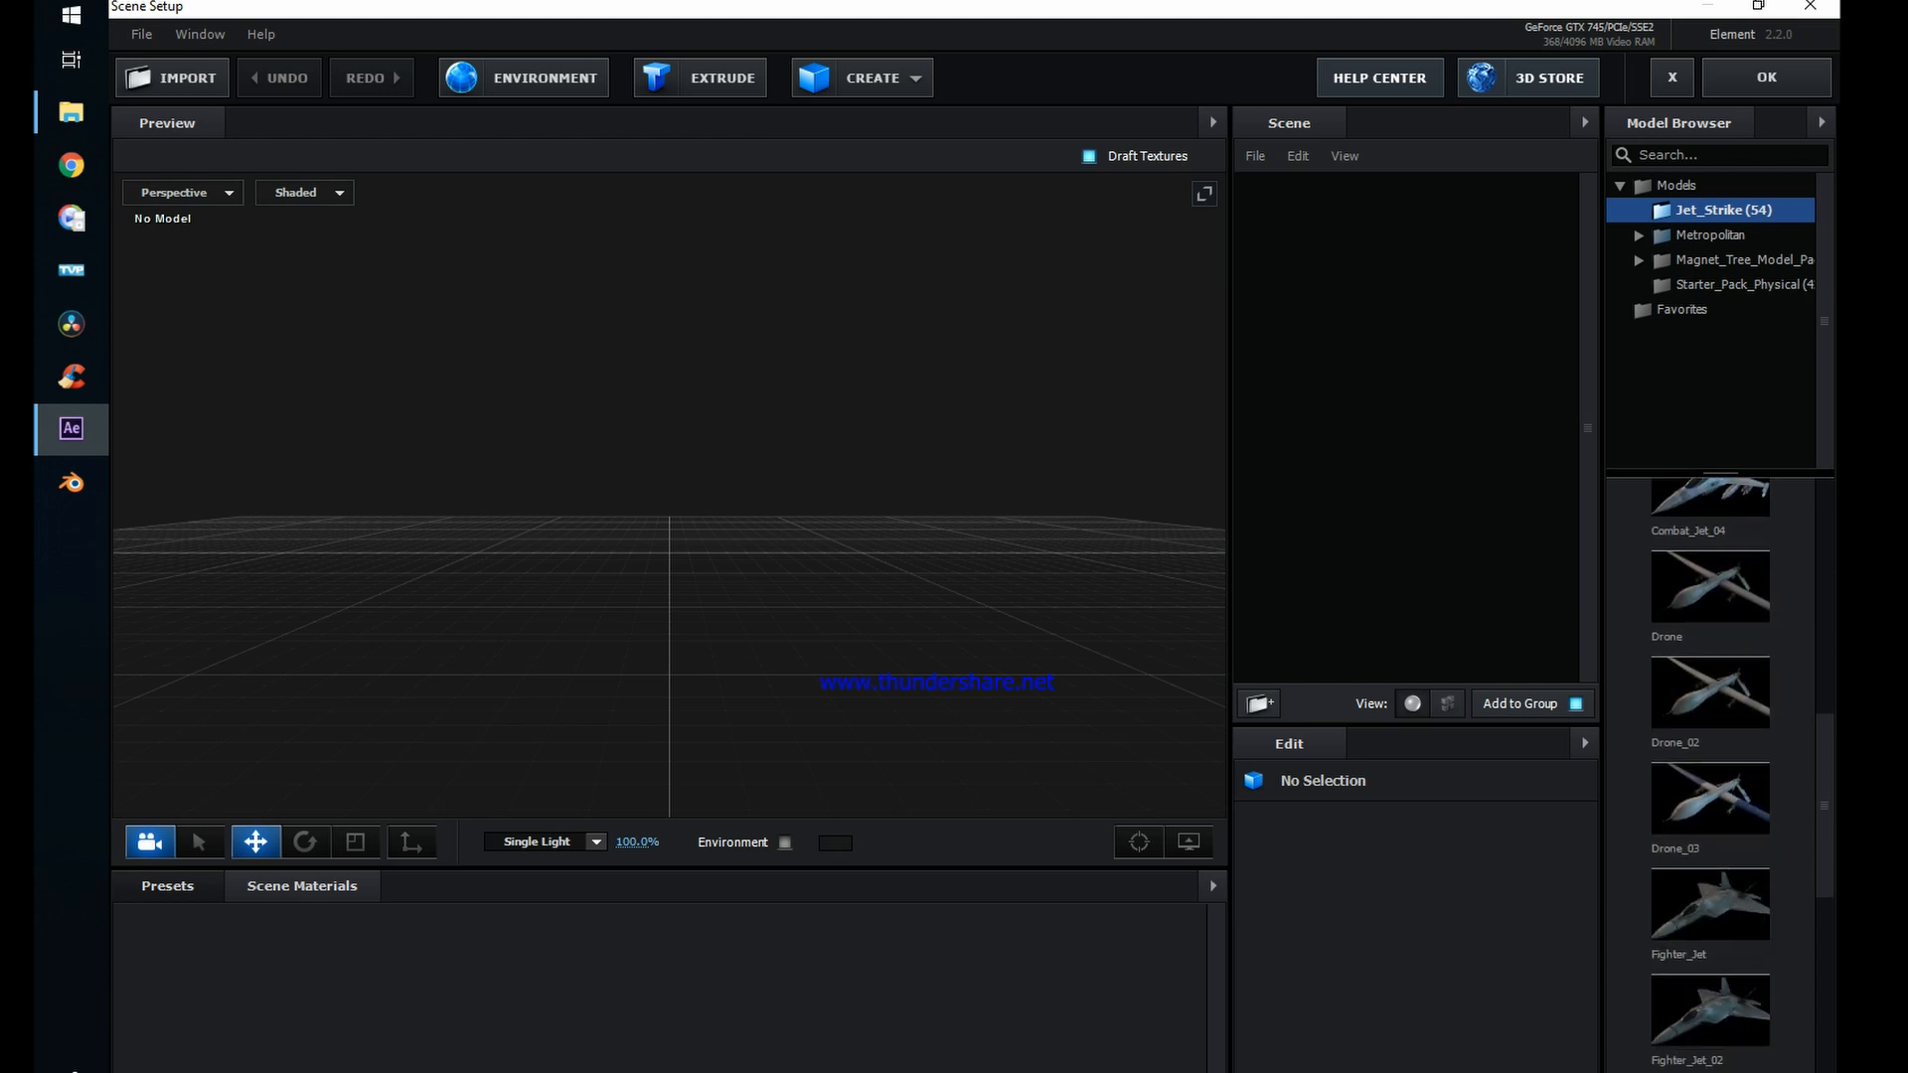
pyautogui.scroll(-5, 1732, 1000)
pyautogui.scroll(-1, 1696, 903)
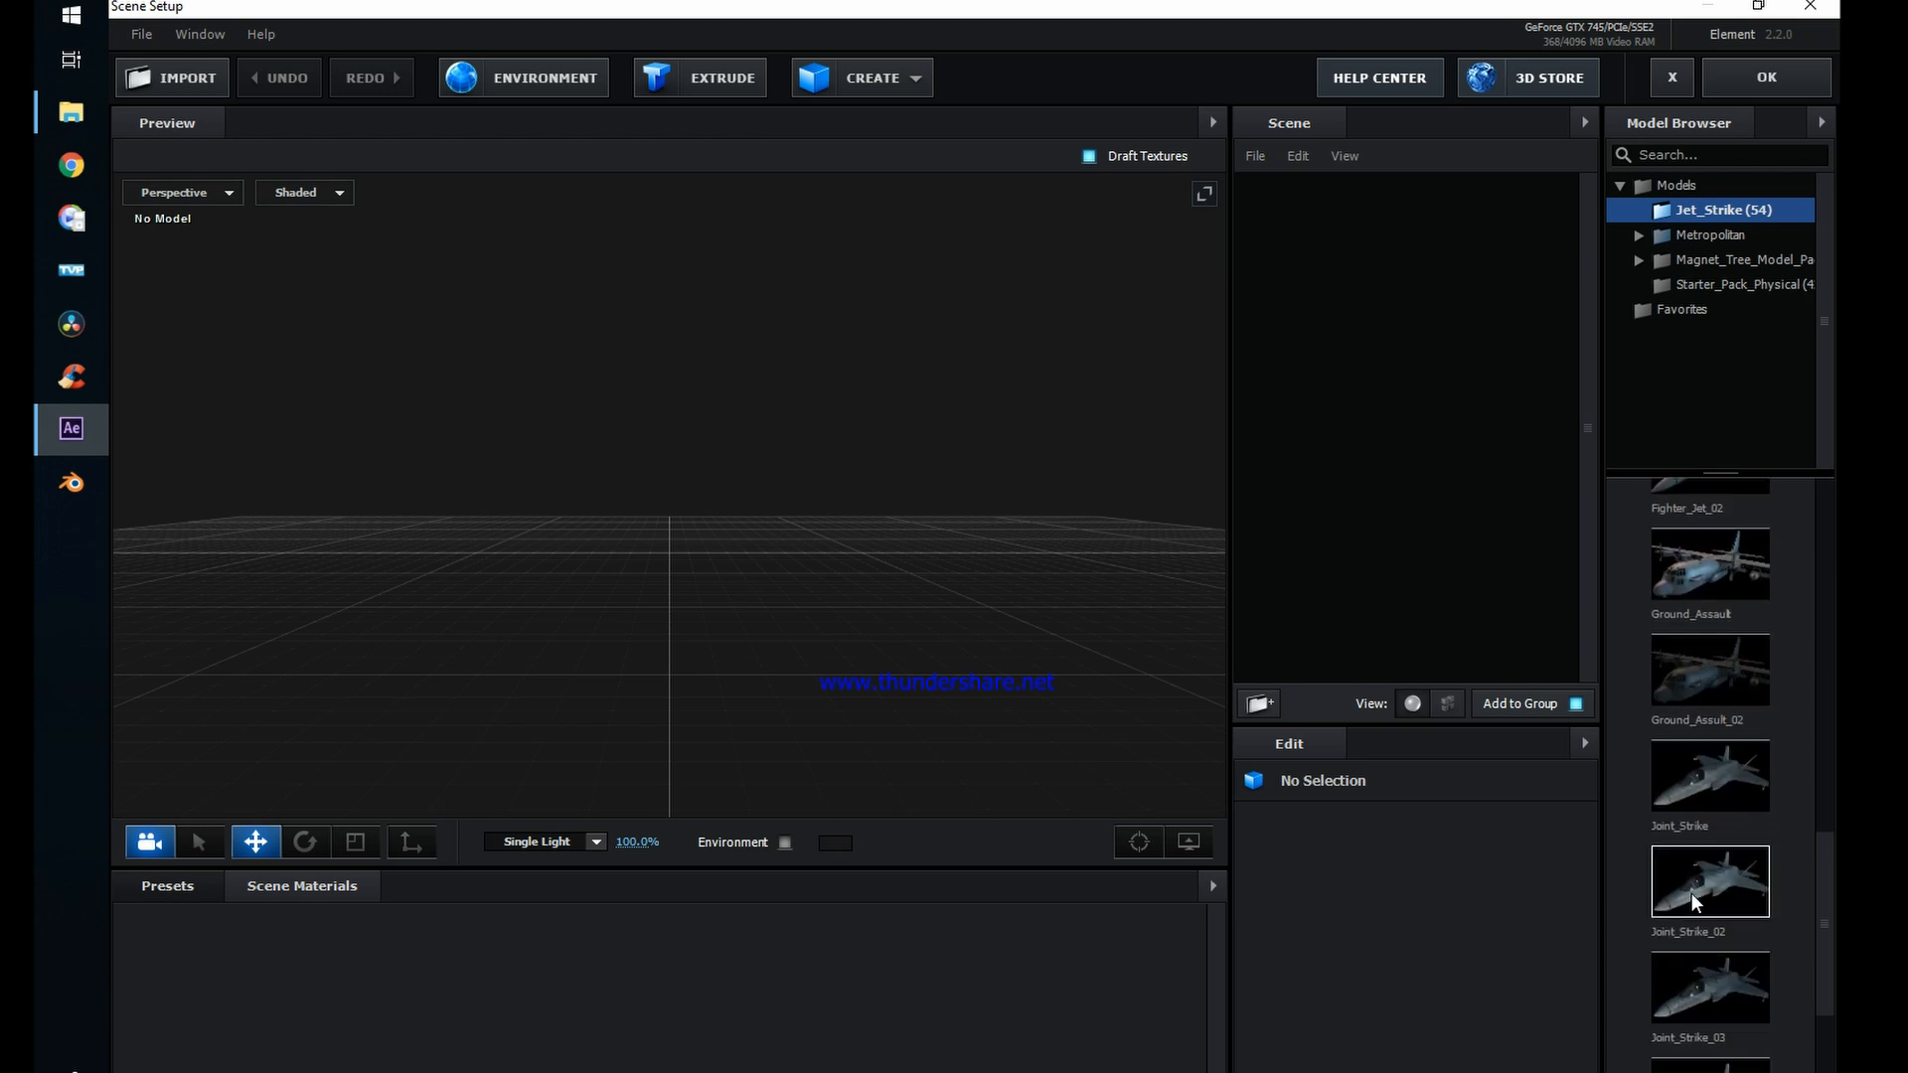
pyautogui.click(1706, 884)
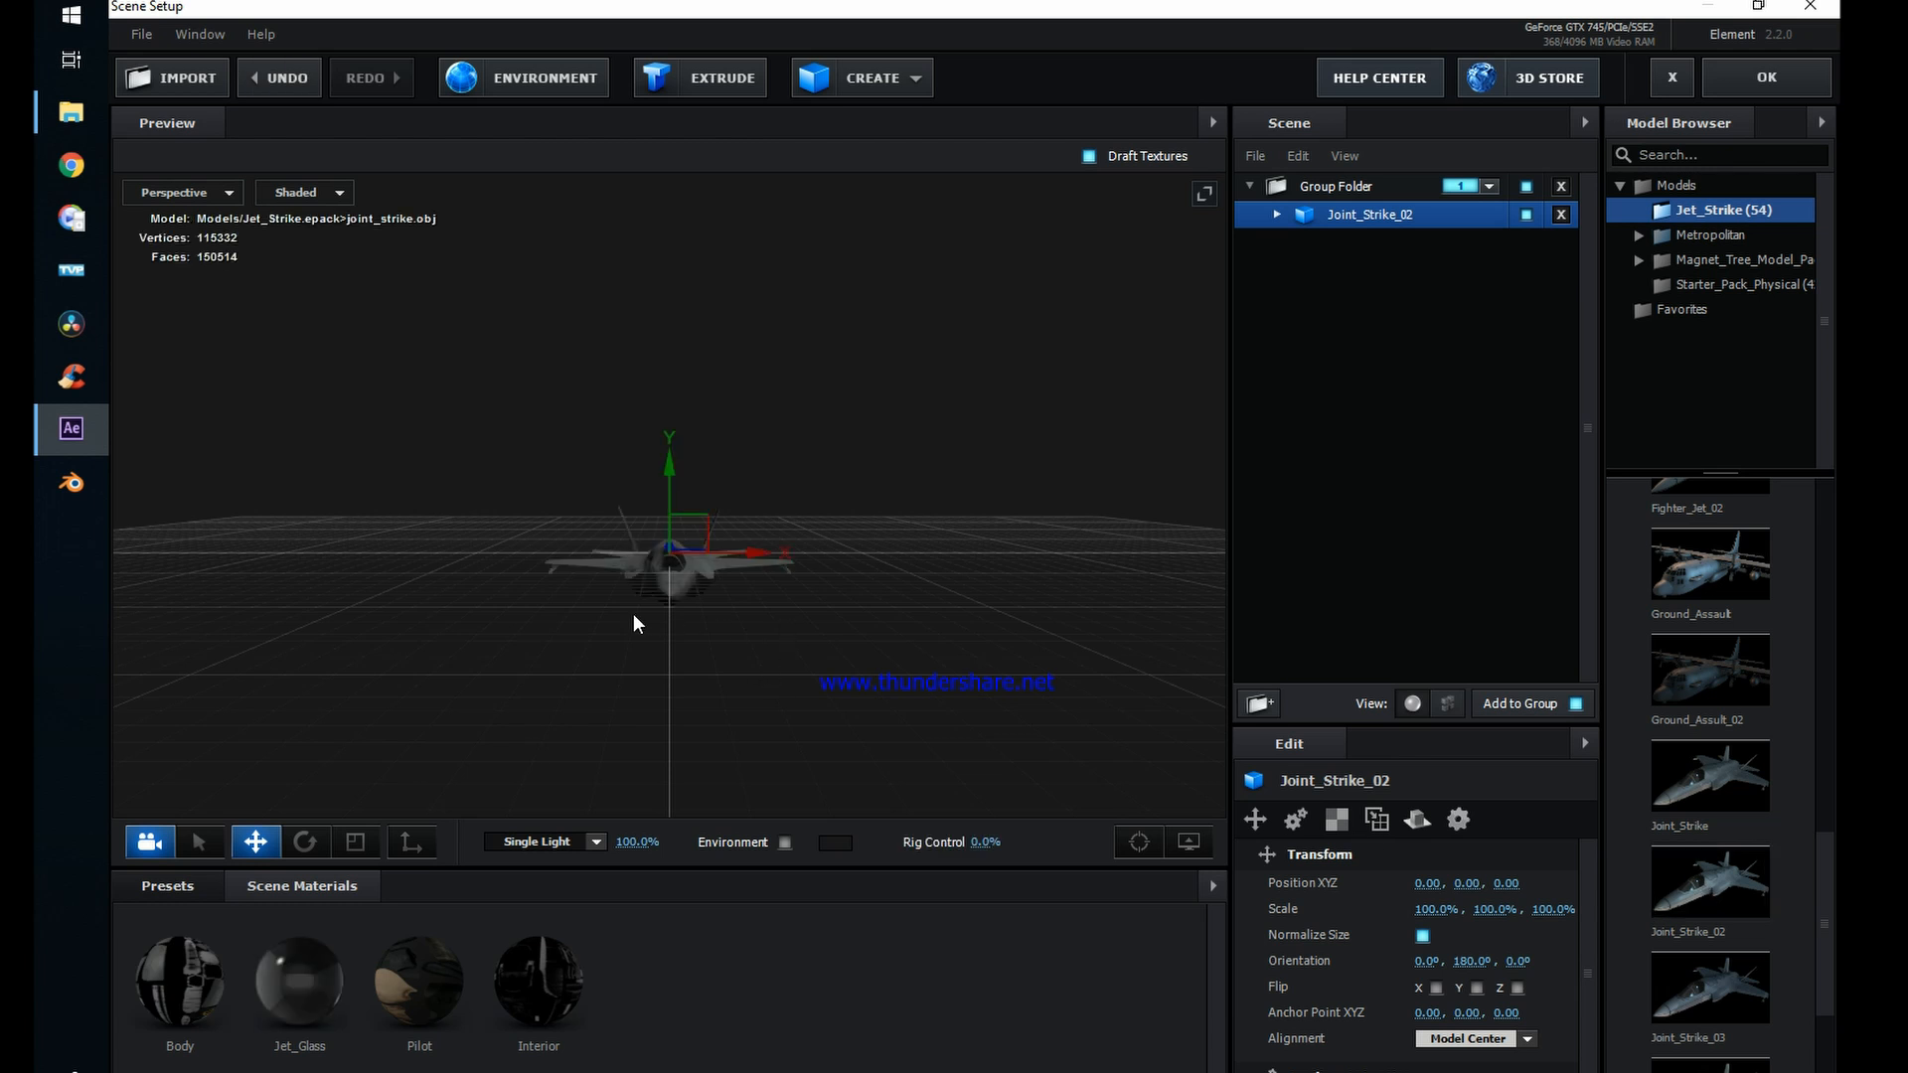
# Step: Raise the Joint_Strike_02 jet to a Y position of 0.57 and accept the Element scene
pyautogui.moveTo(634, 616); pyautogui.dragTo(867, 720)
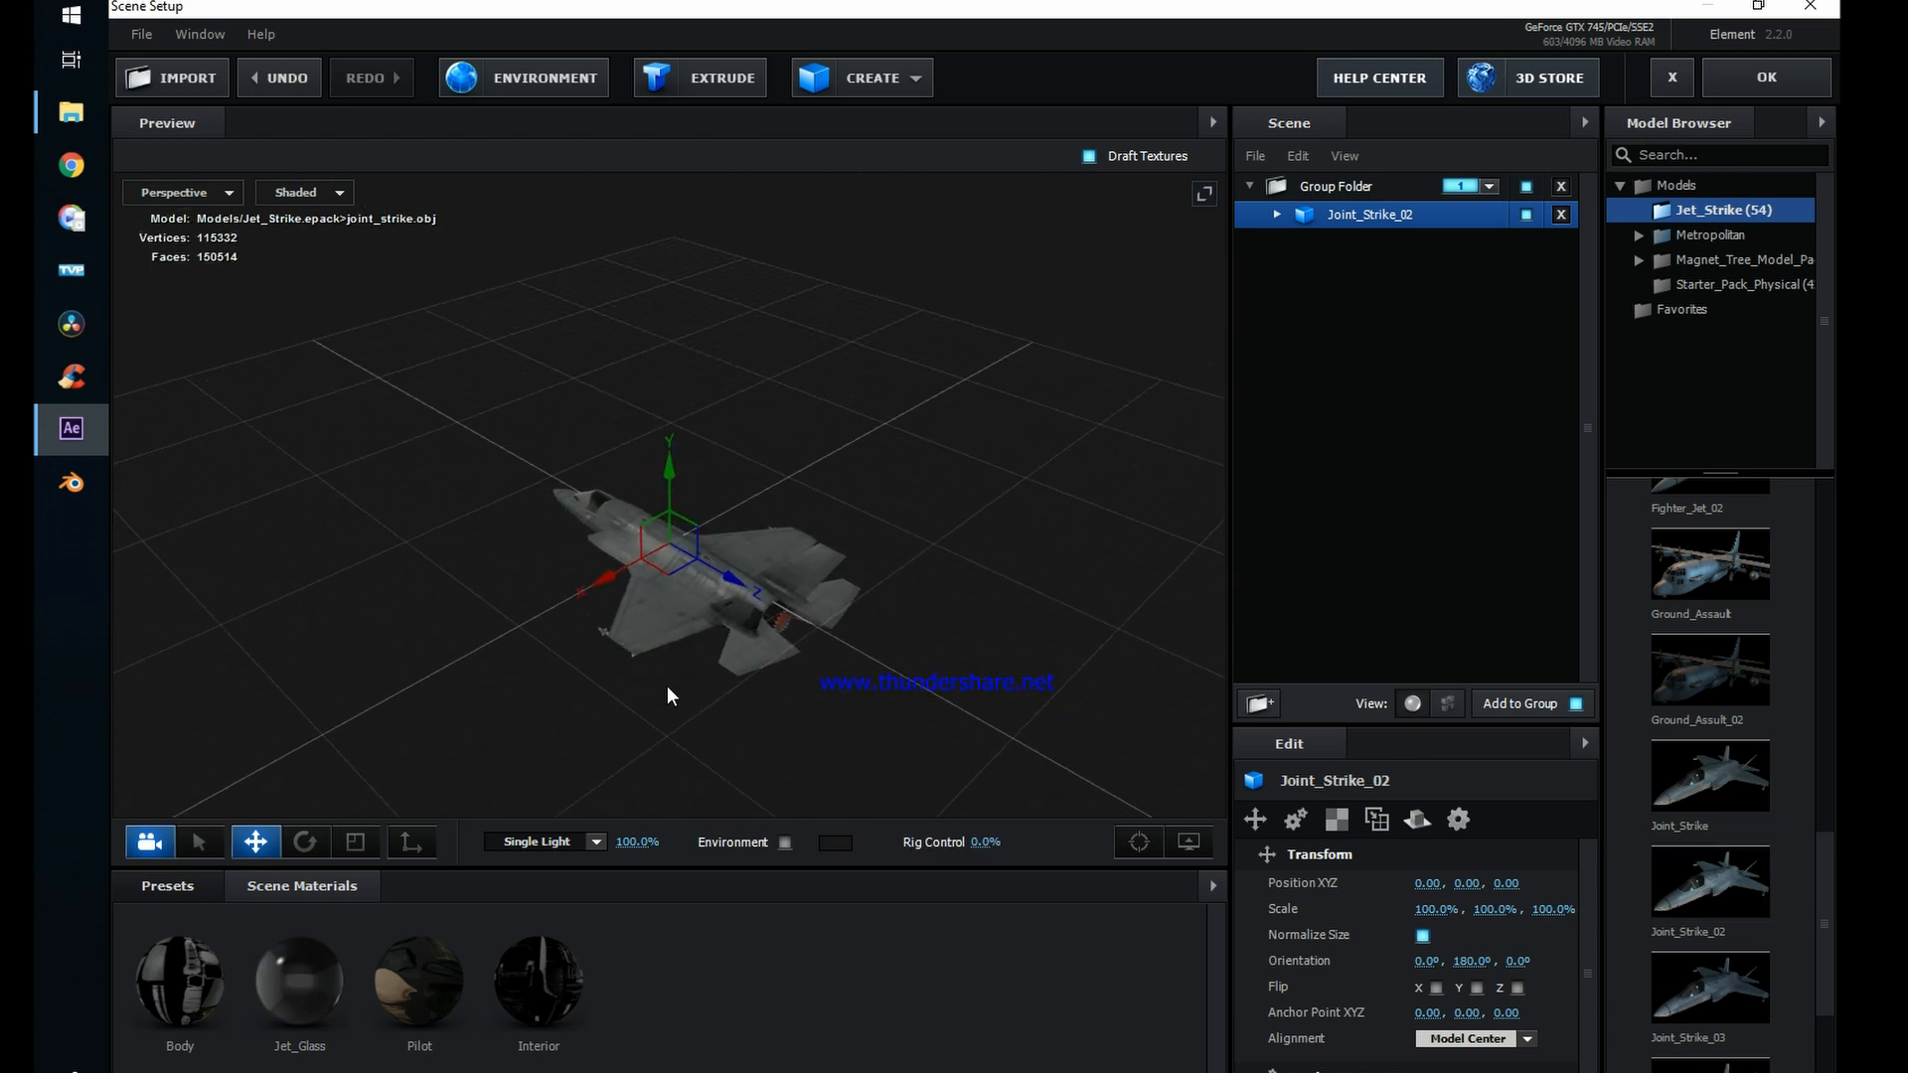
pyautogui.moveTo(664, 685); pyautogui.dragTo(816, 672)
pyautogui.moveTo(665, 465); pyautogui.dragTo(659, 333)
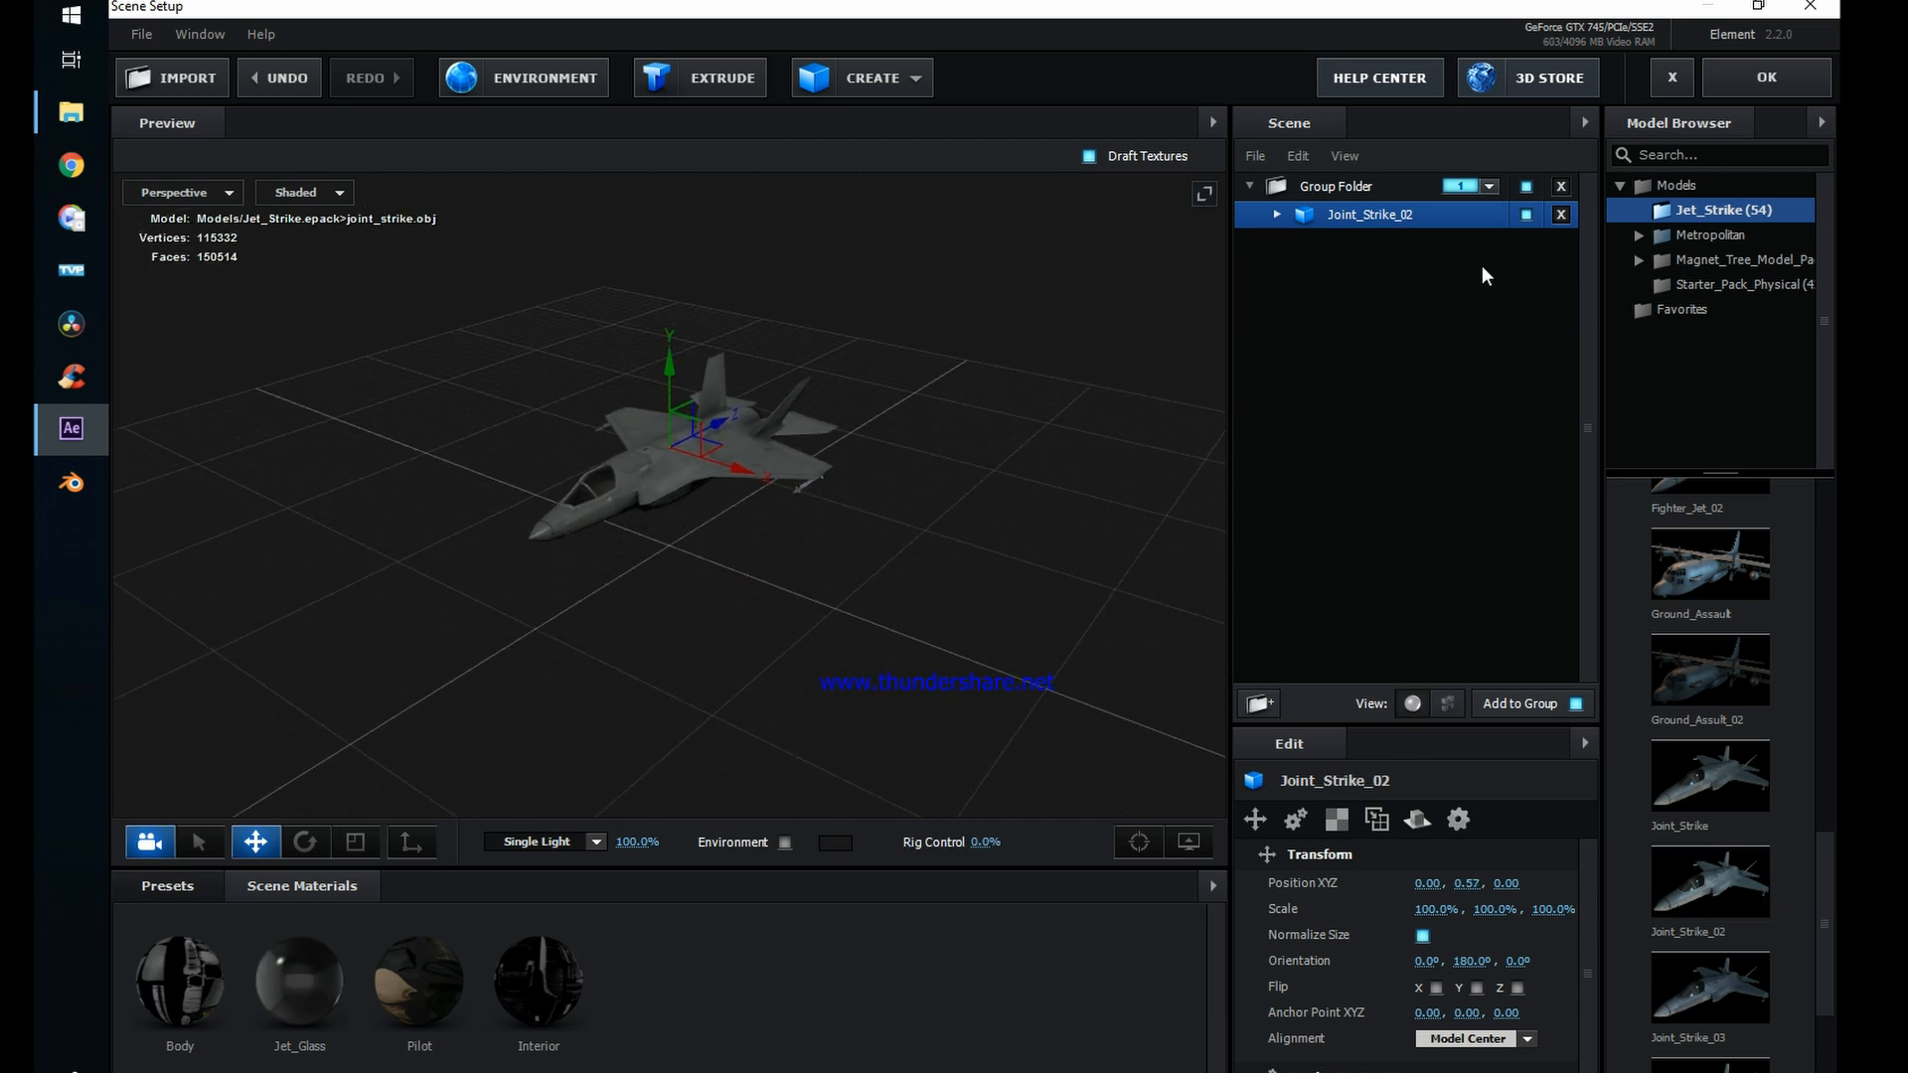
pyautogui.click(1745, 68)
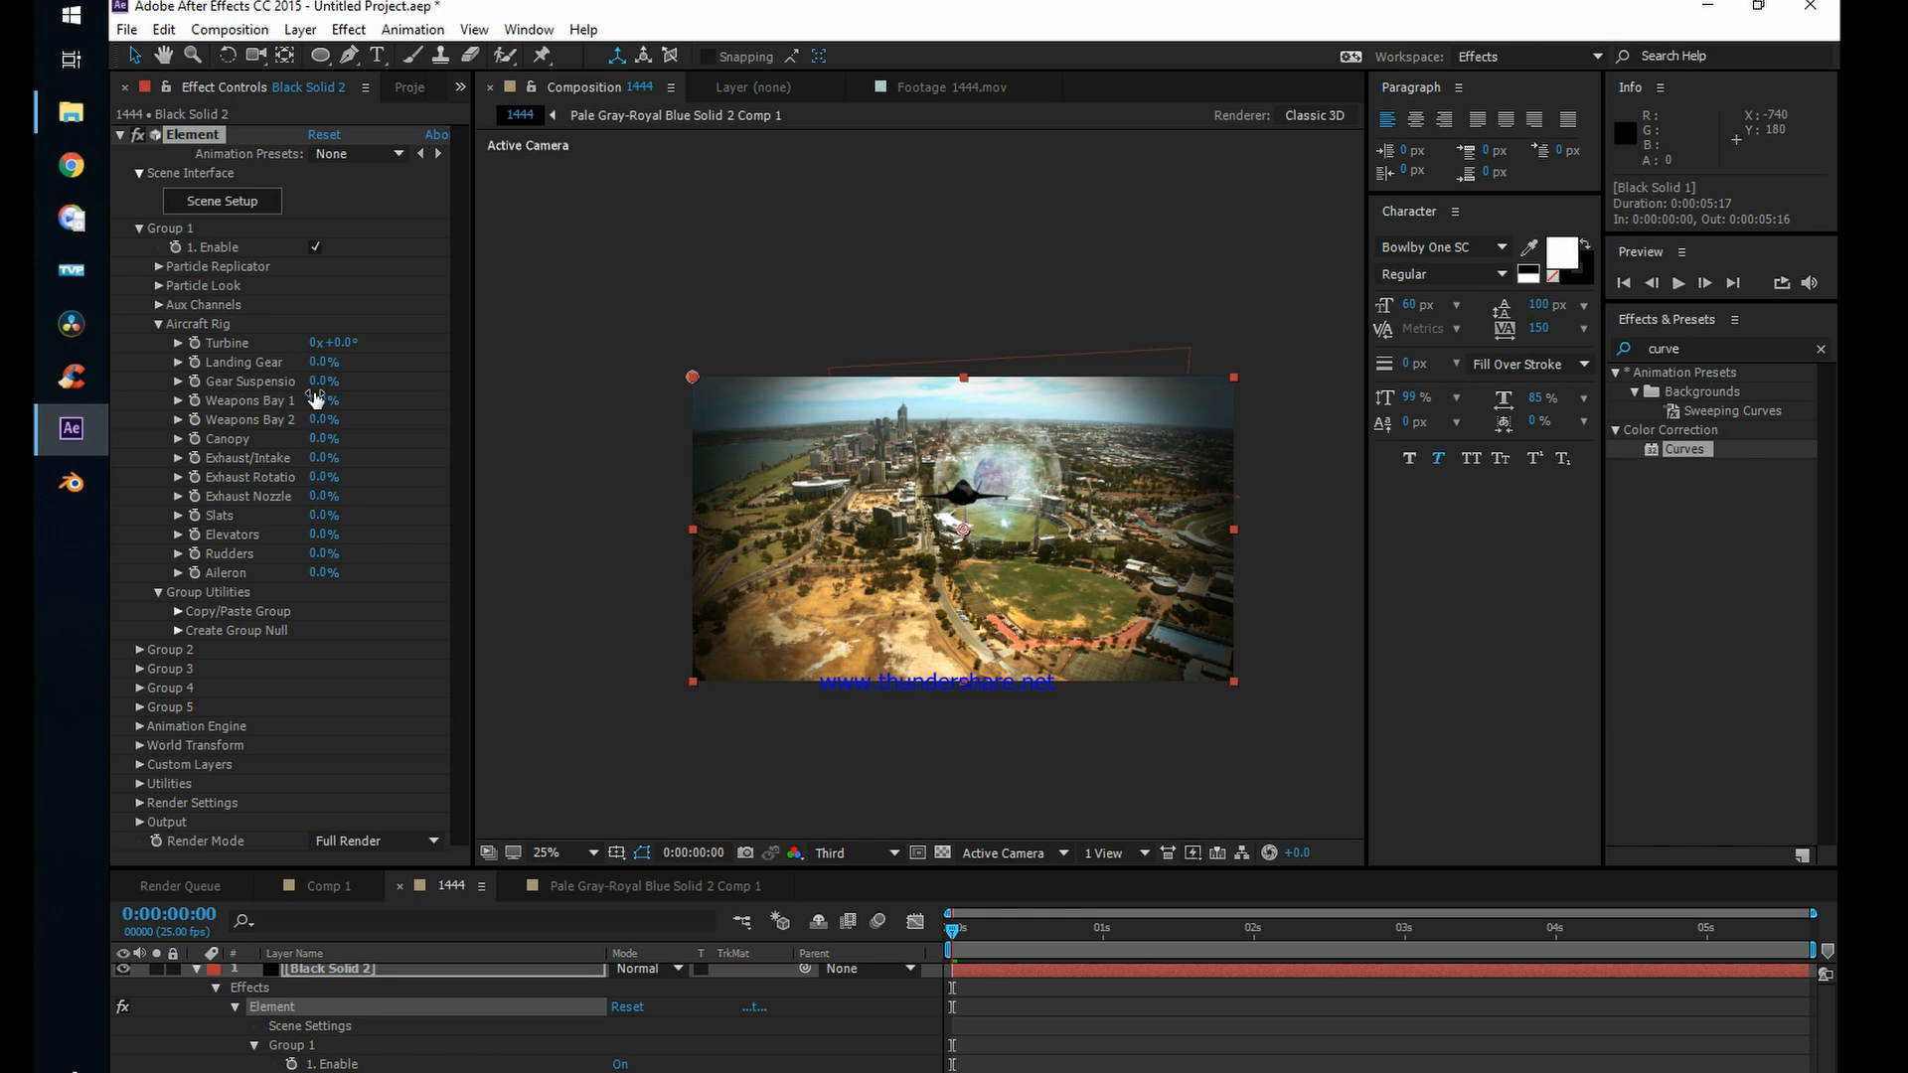
# Step: At 0:00:00:00, keyframe Group 1's Position XY at 960, 1412, Position Z at 0, and rotation at X 18°, Y 171°, Z 11°
pyautogui.click(159, 266)
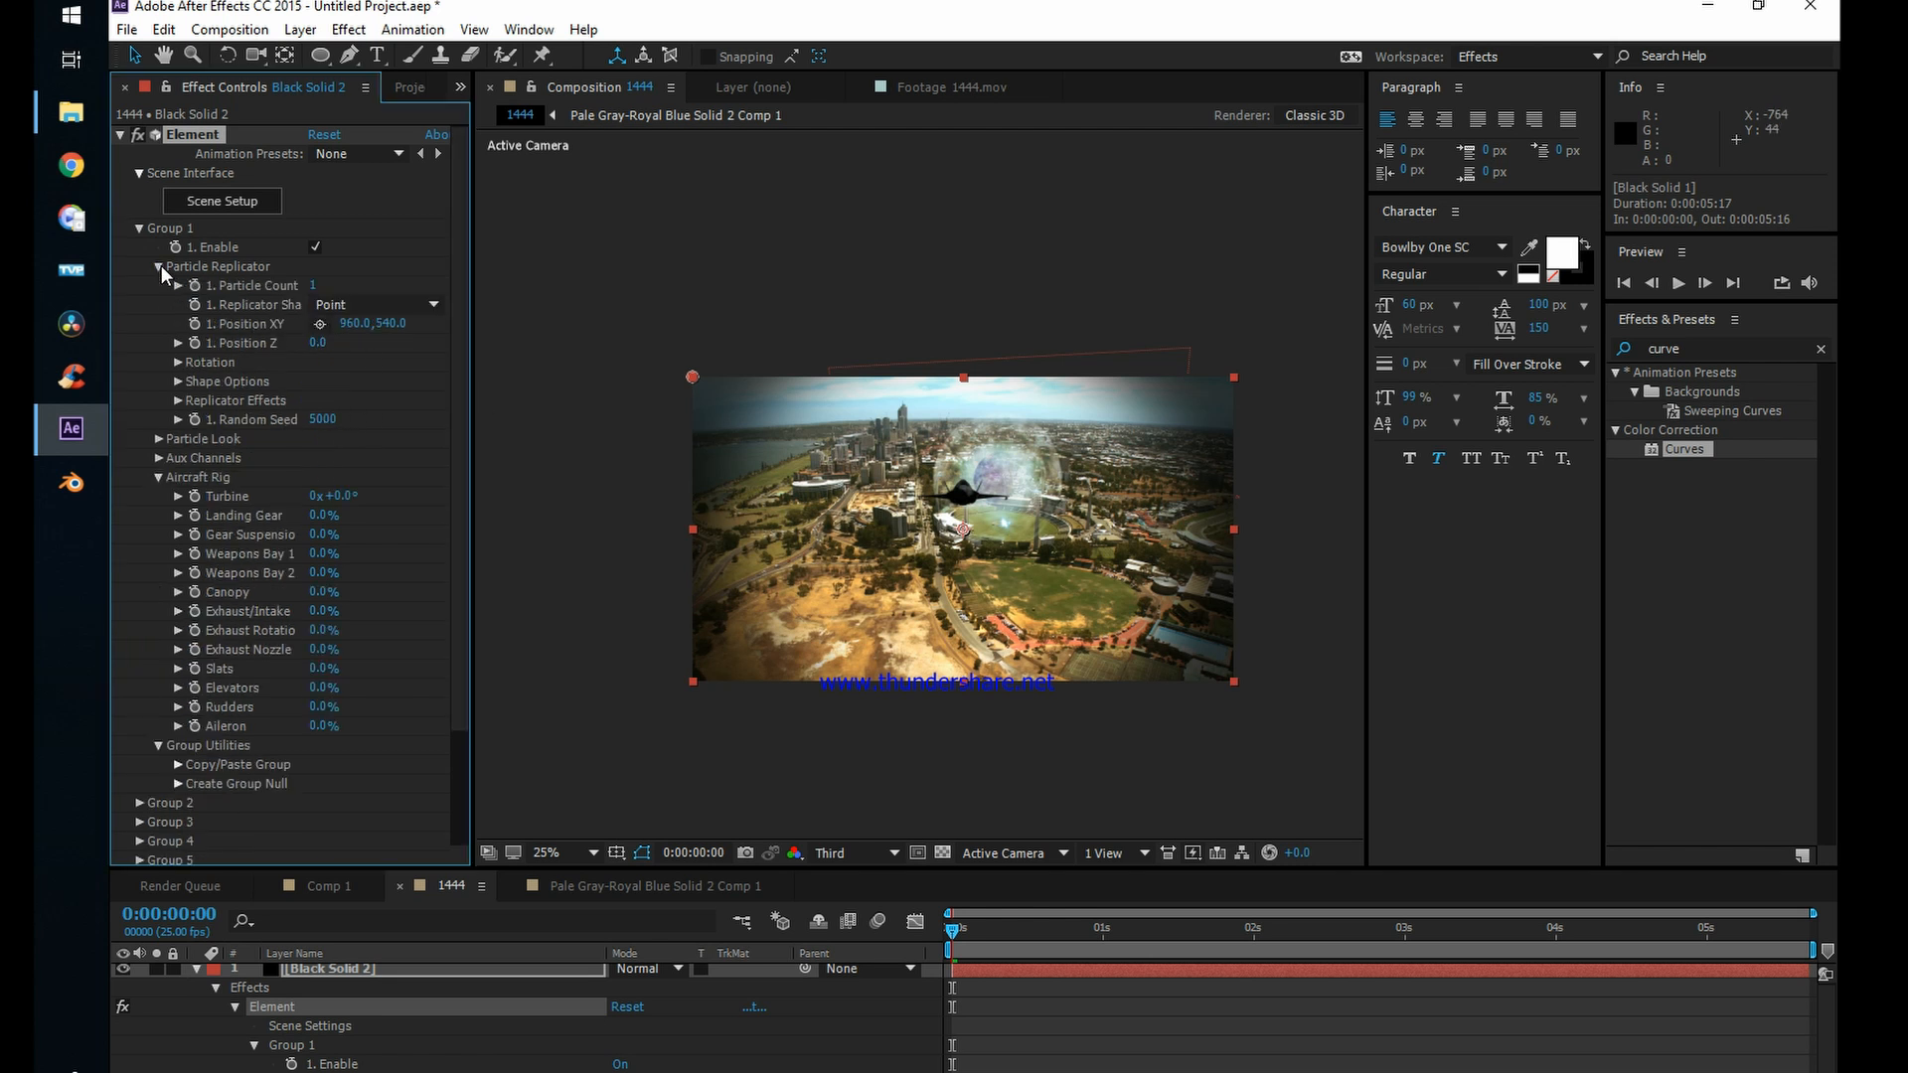
pyautogui.click(180, 363)
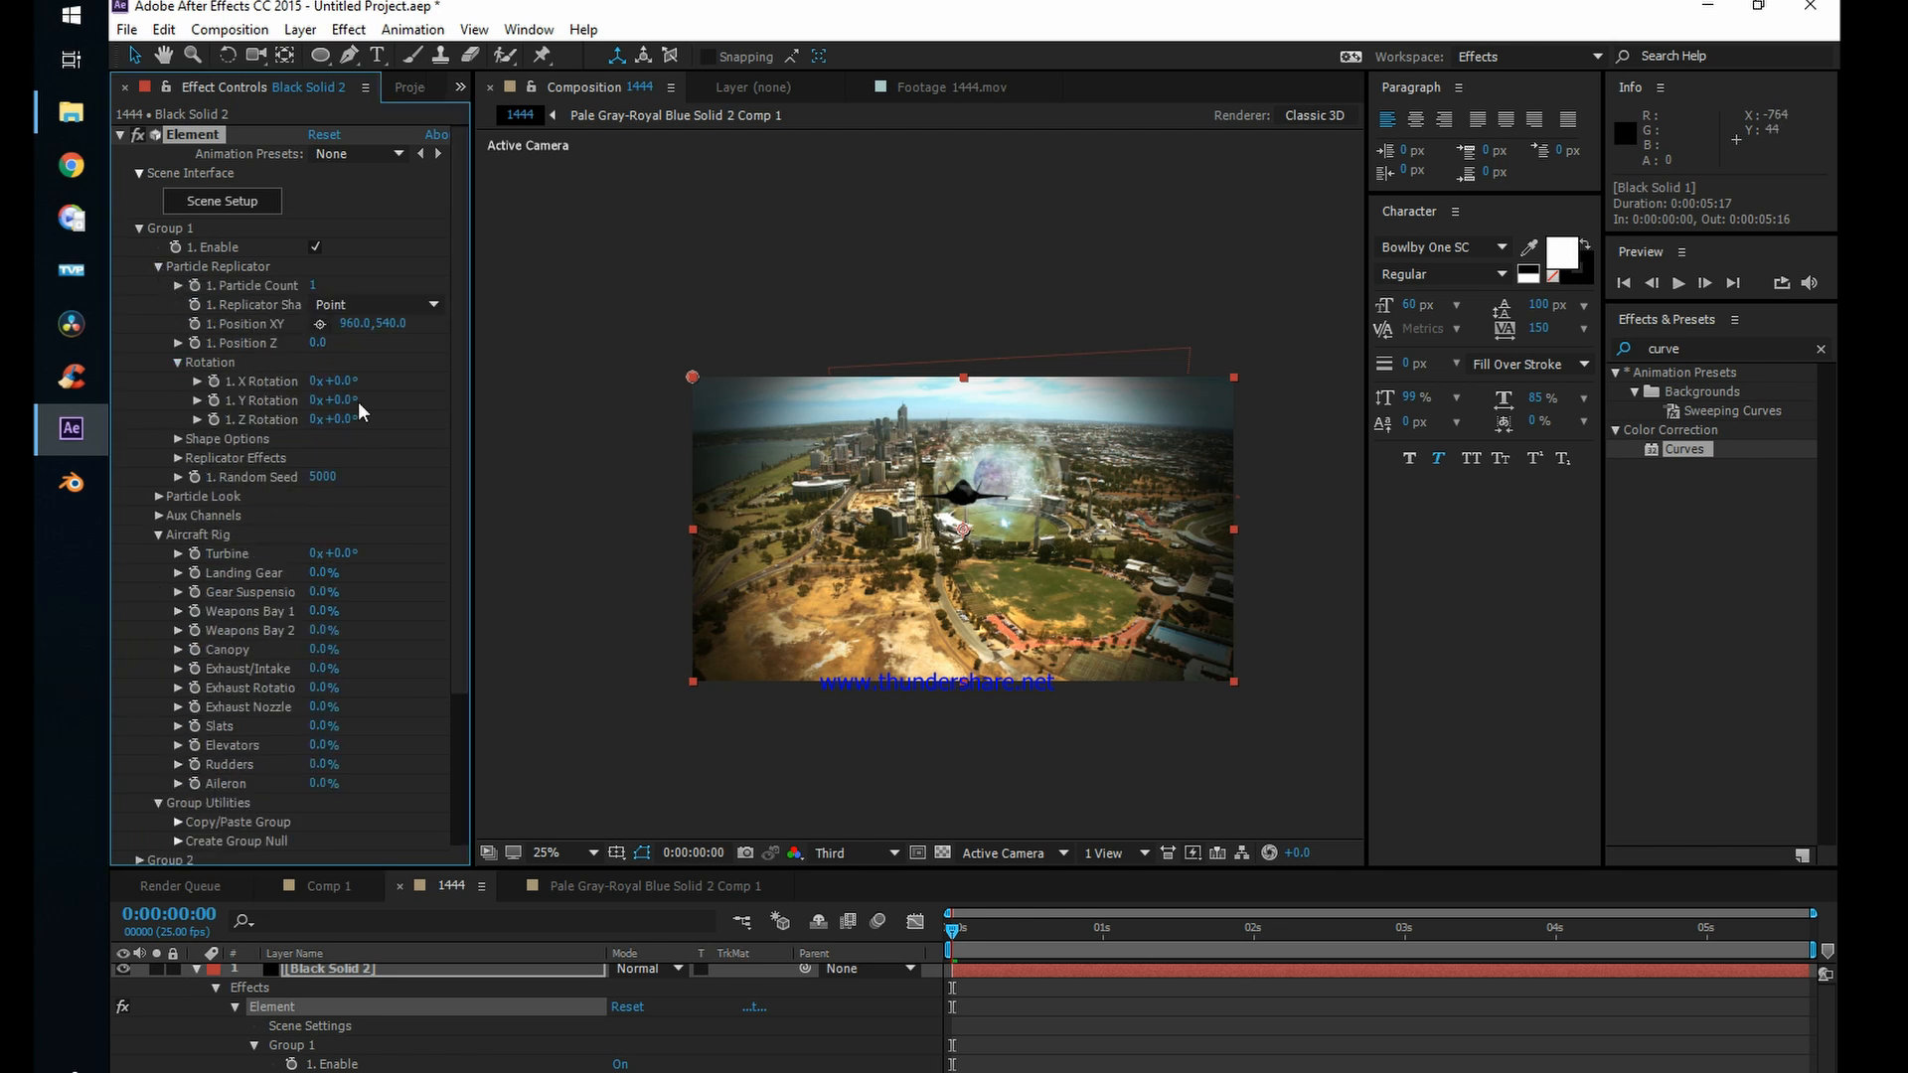
pyautogui.moveTo(344, 402); pyautogui.dragTo(477, 381)
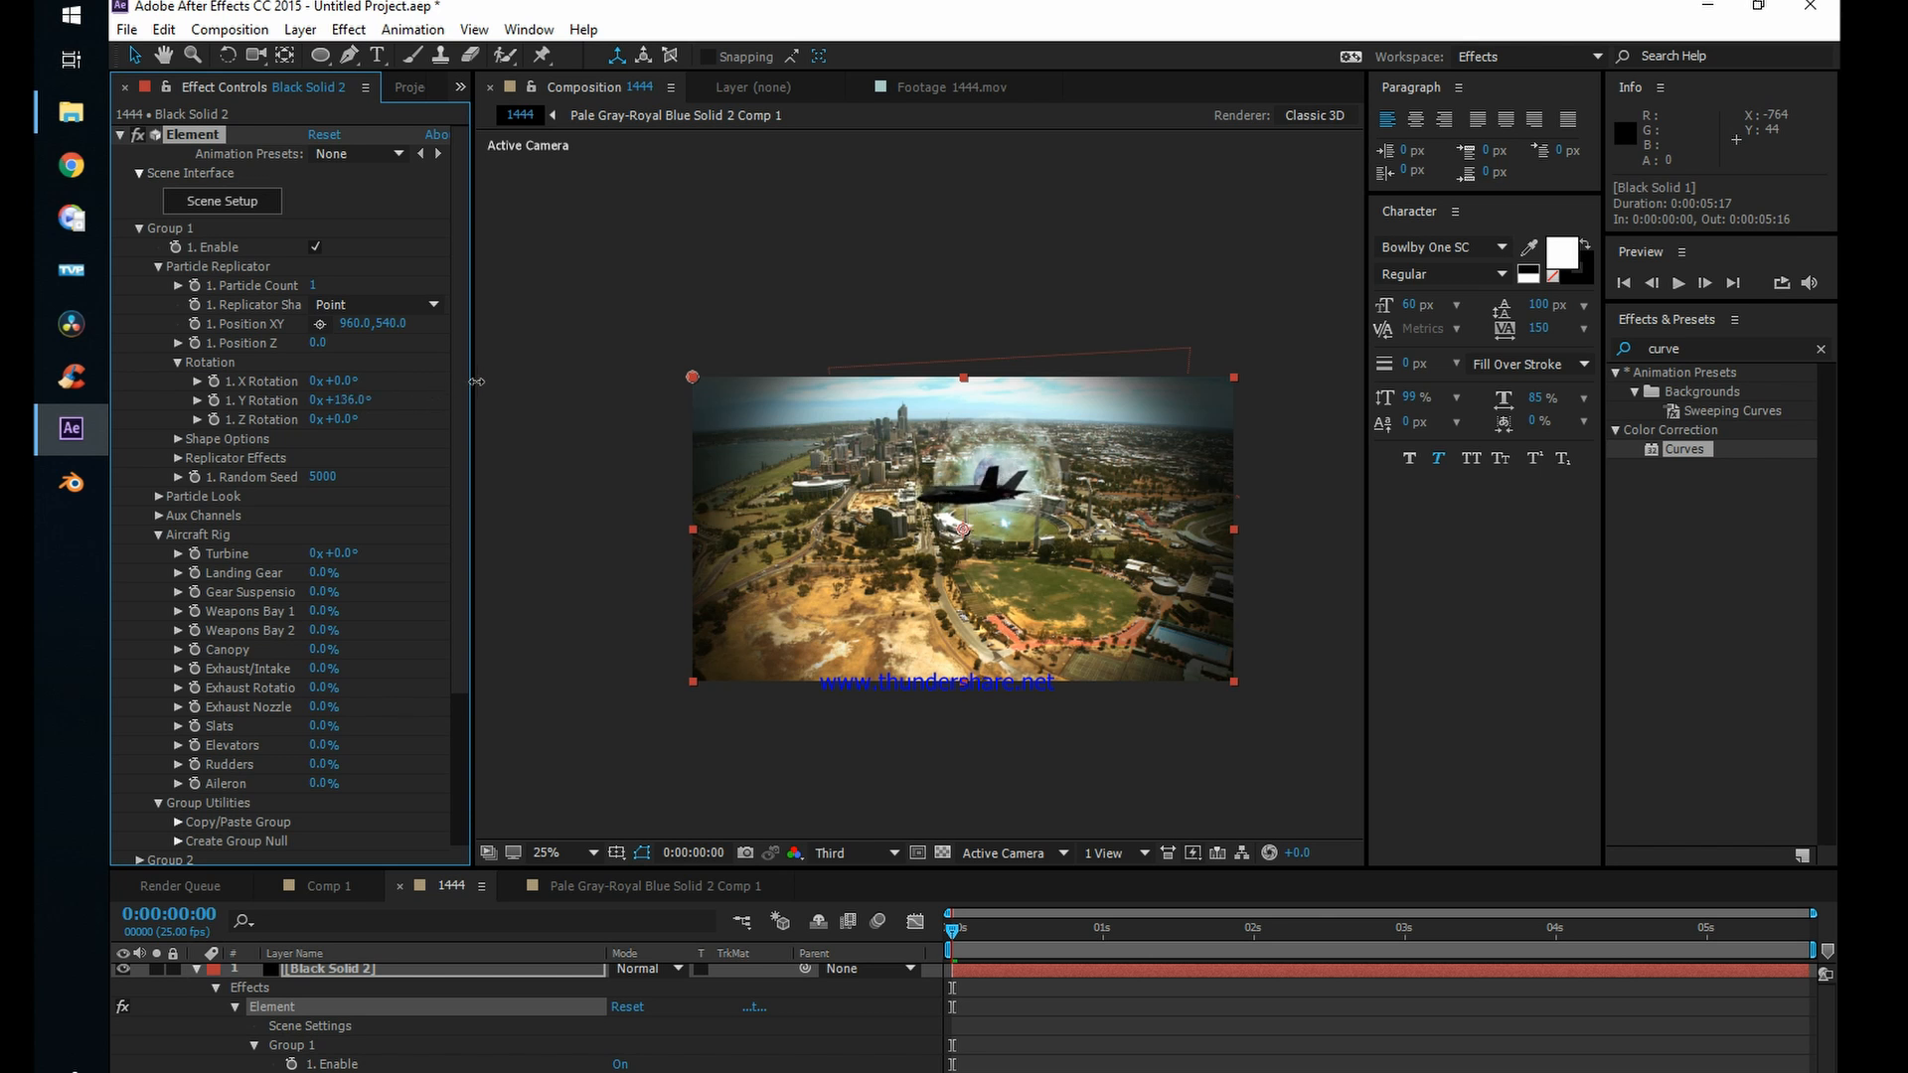
pyautogui.moveTo(348, 424); pyautogui.dragTo(385, 411)
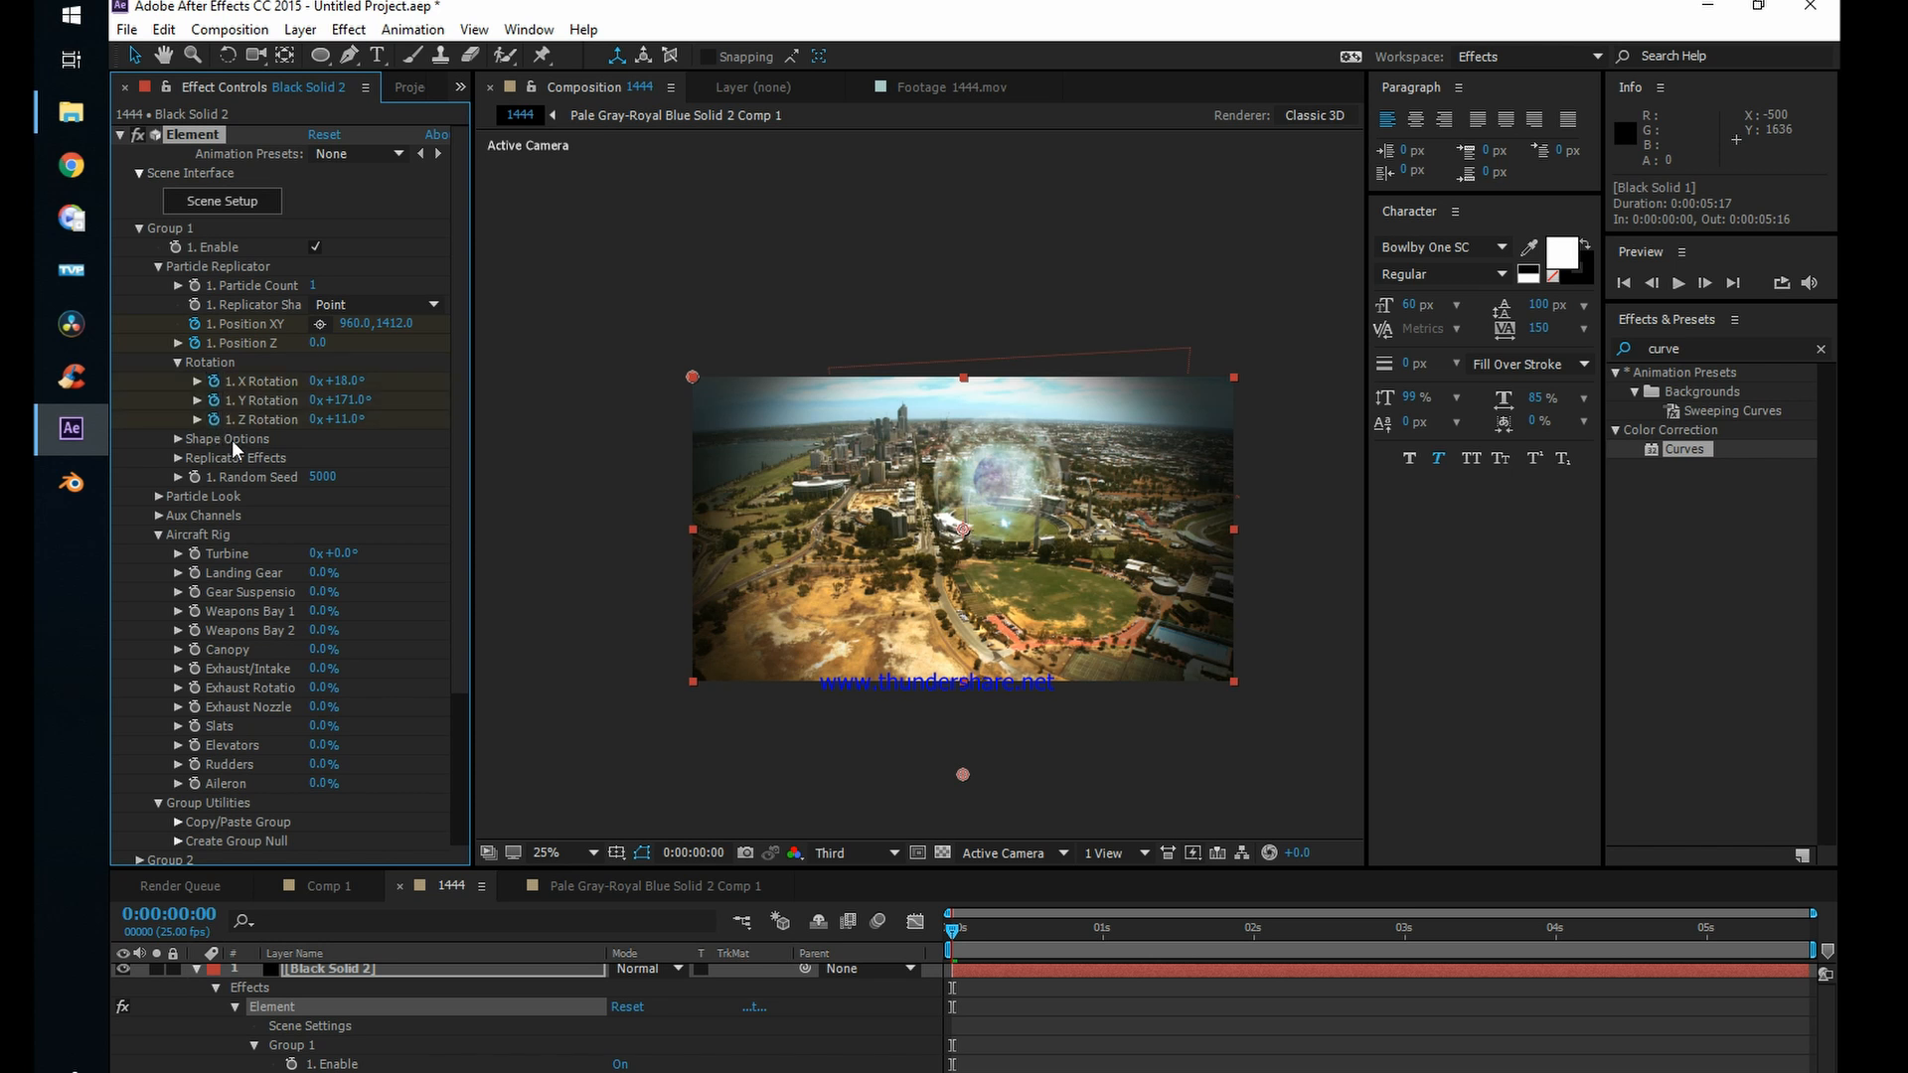
pyautogui.scroll(-5, 264, 489)
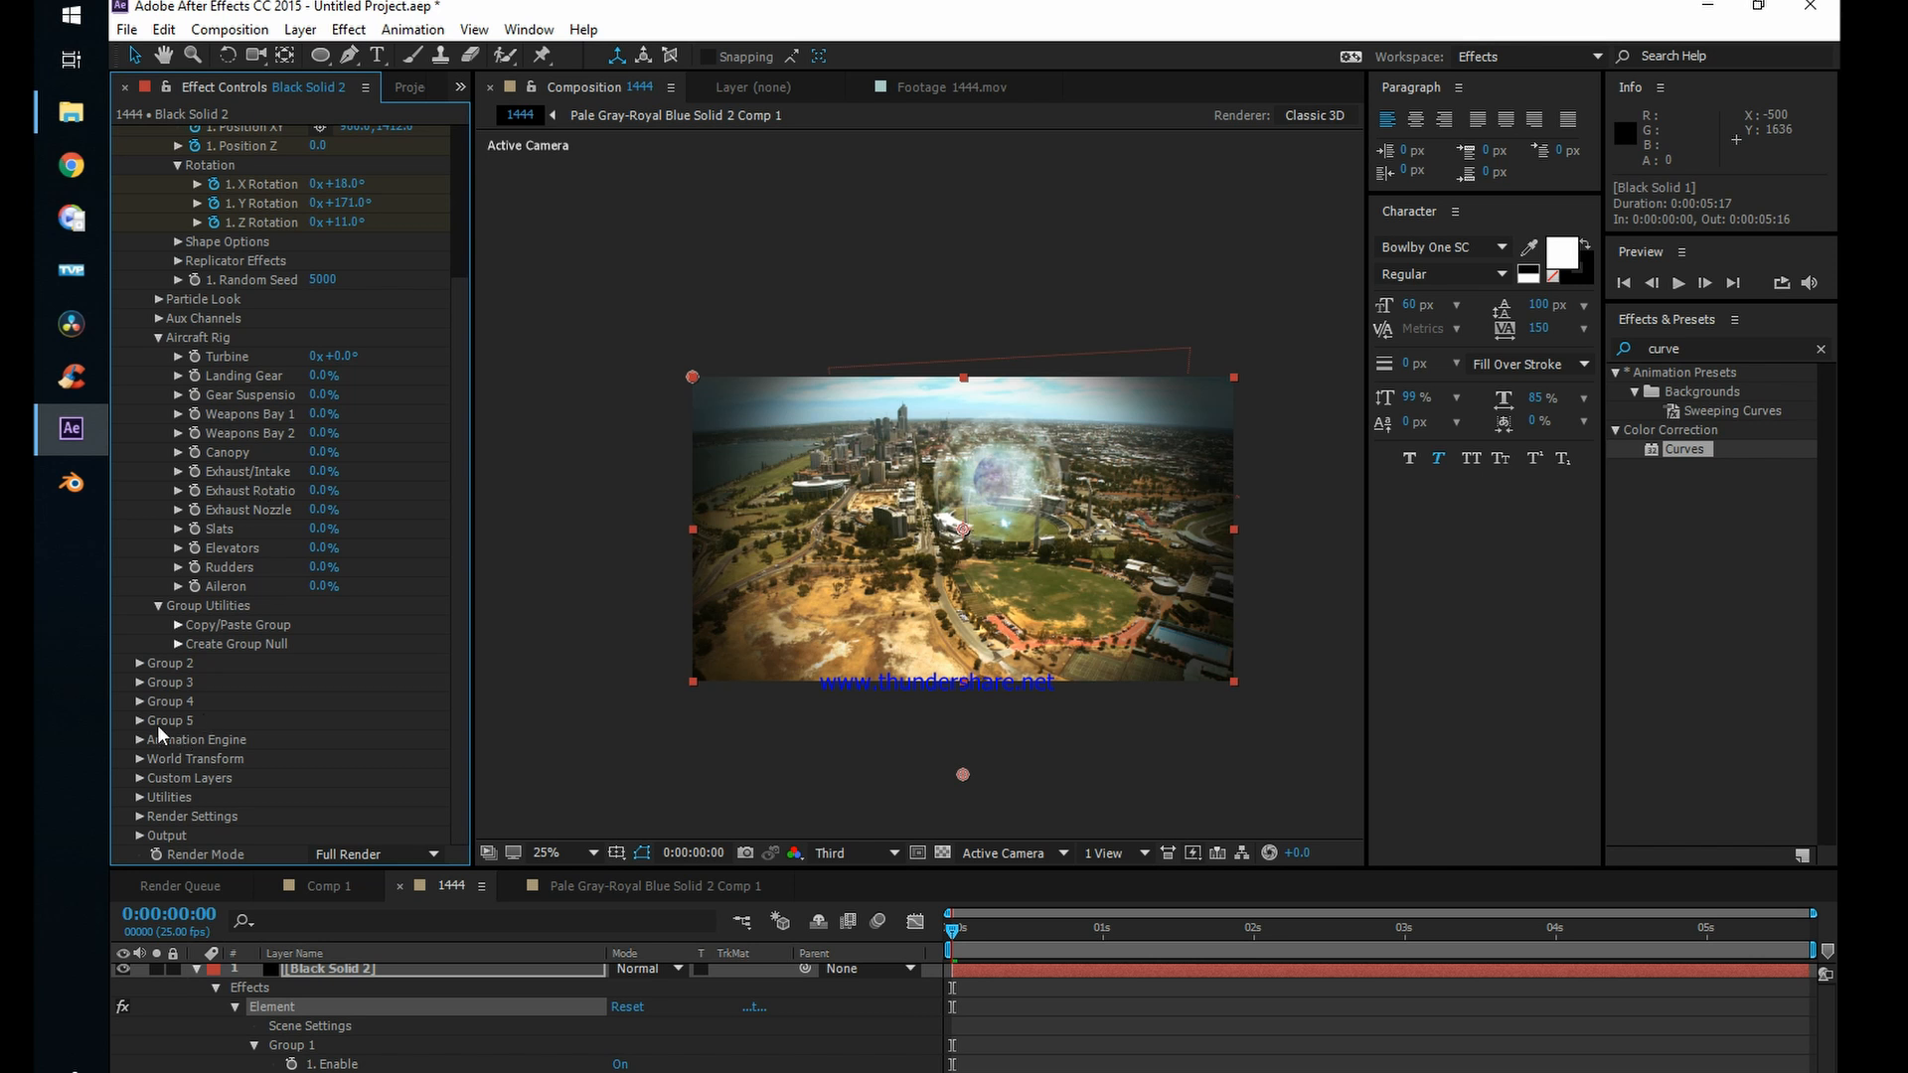
# Step: At 0:00:01:24, set the jet's Position XY to 724, 164 and its Position Z to 6920
pyautogui.moveTo(954, 930); pyautogui.dragTo(1250, 943)
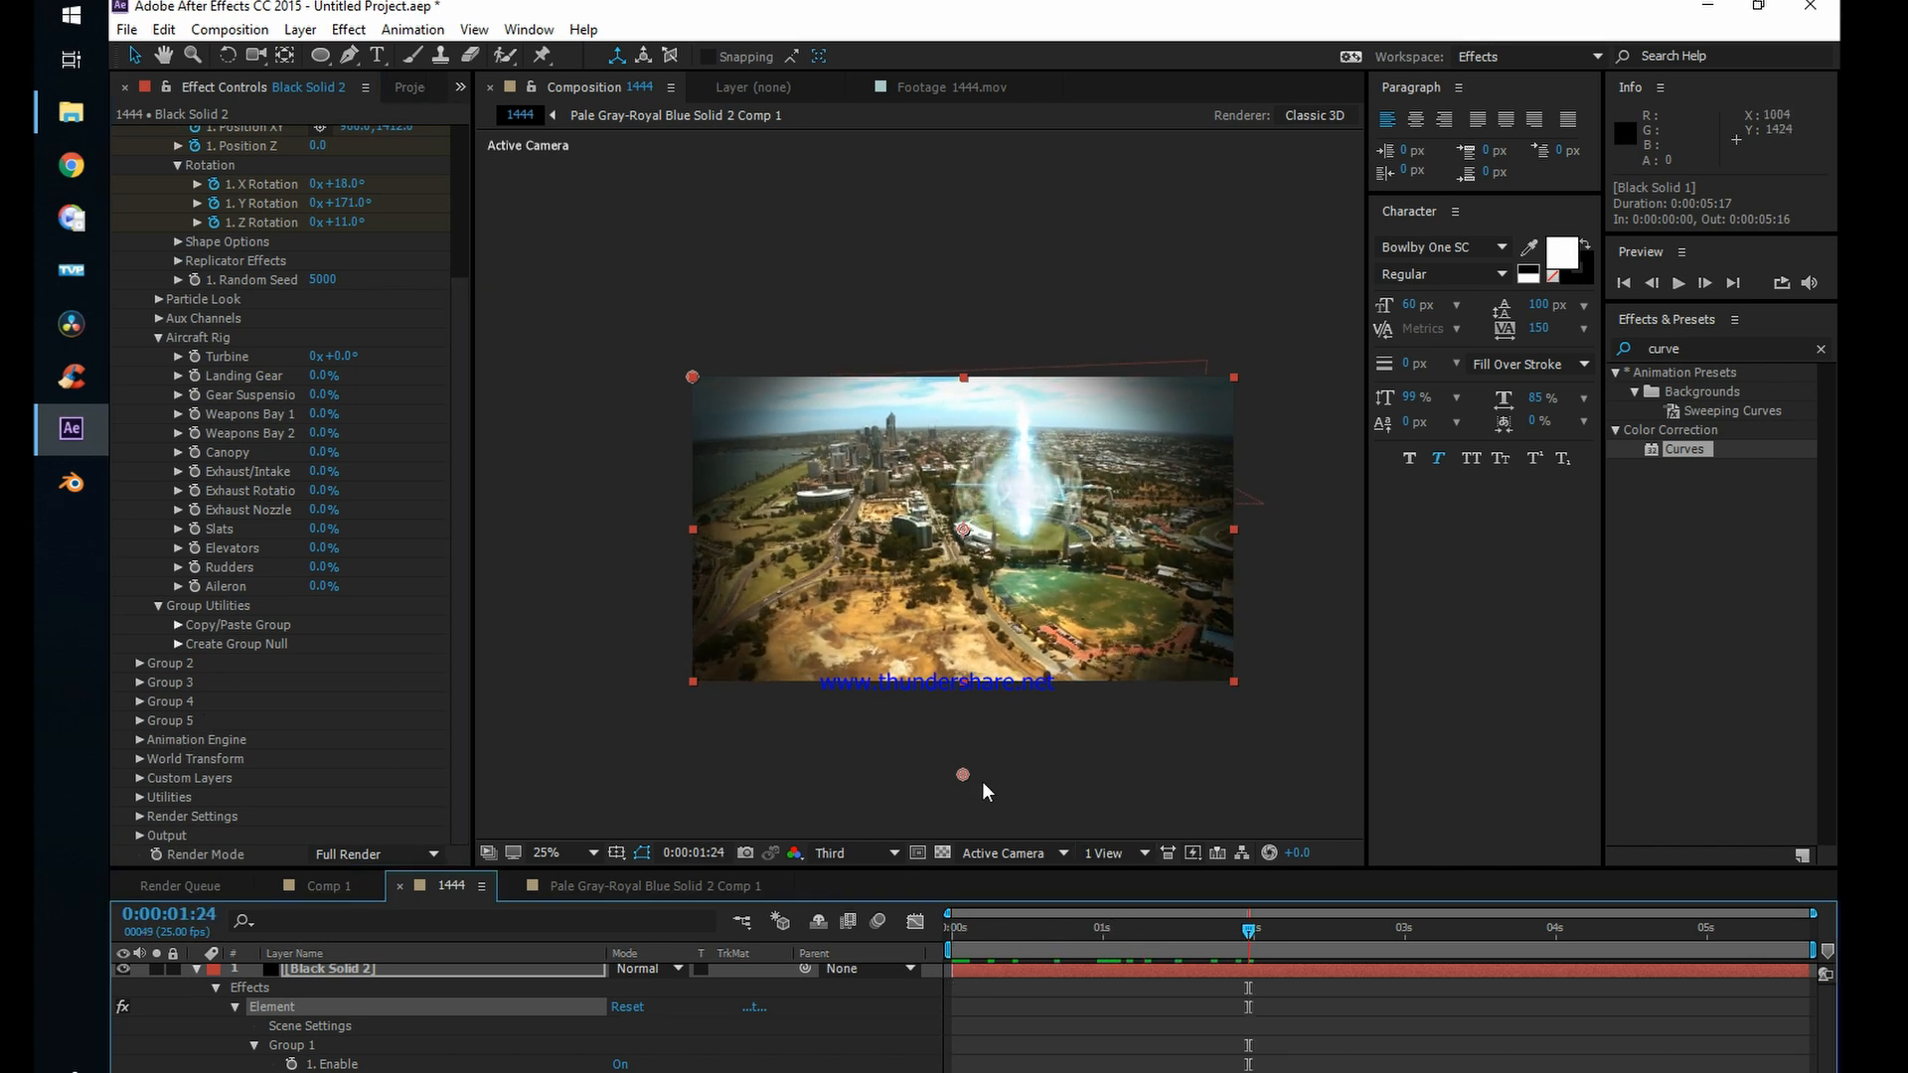
pyautogui.moveTo(964, 771); pyautogui.dragTo(897, 425)
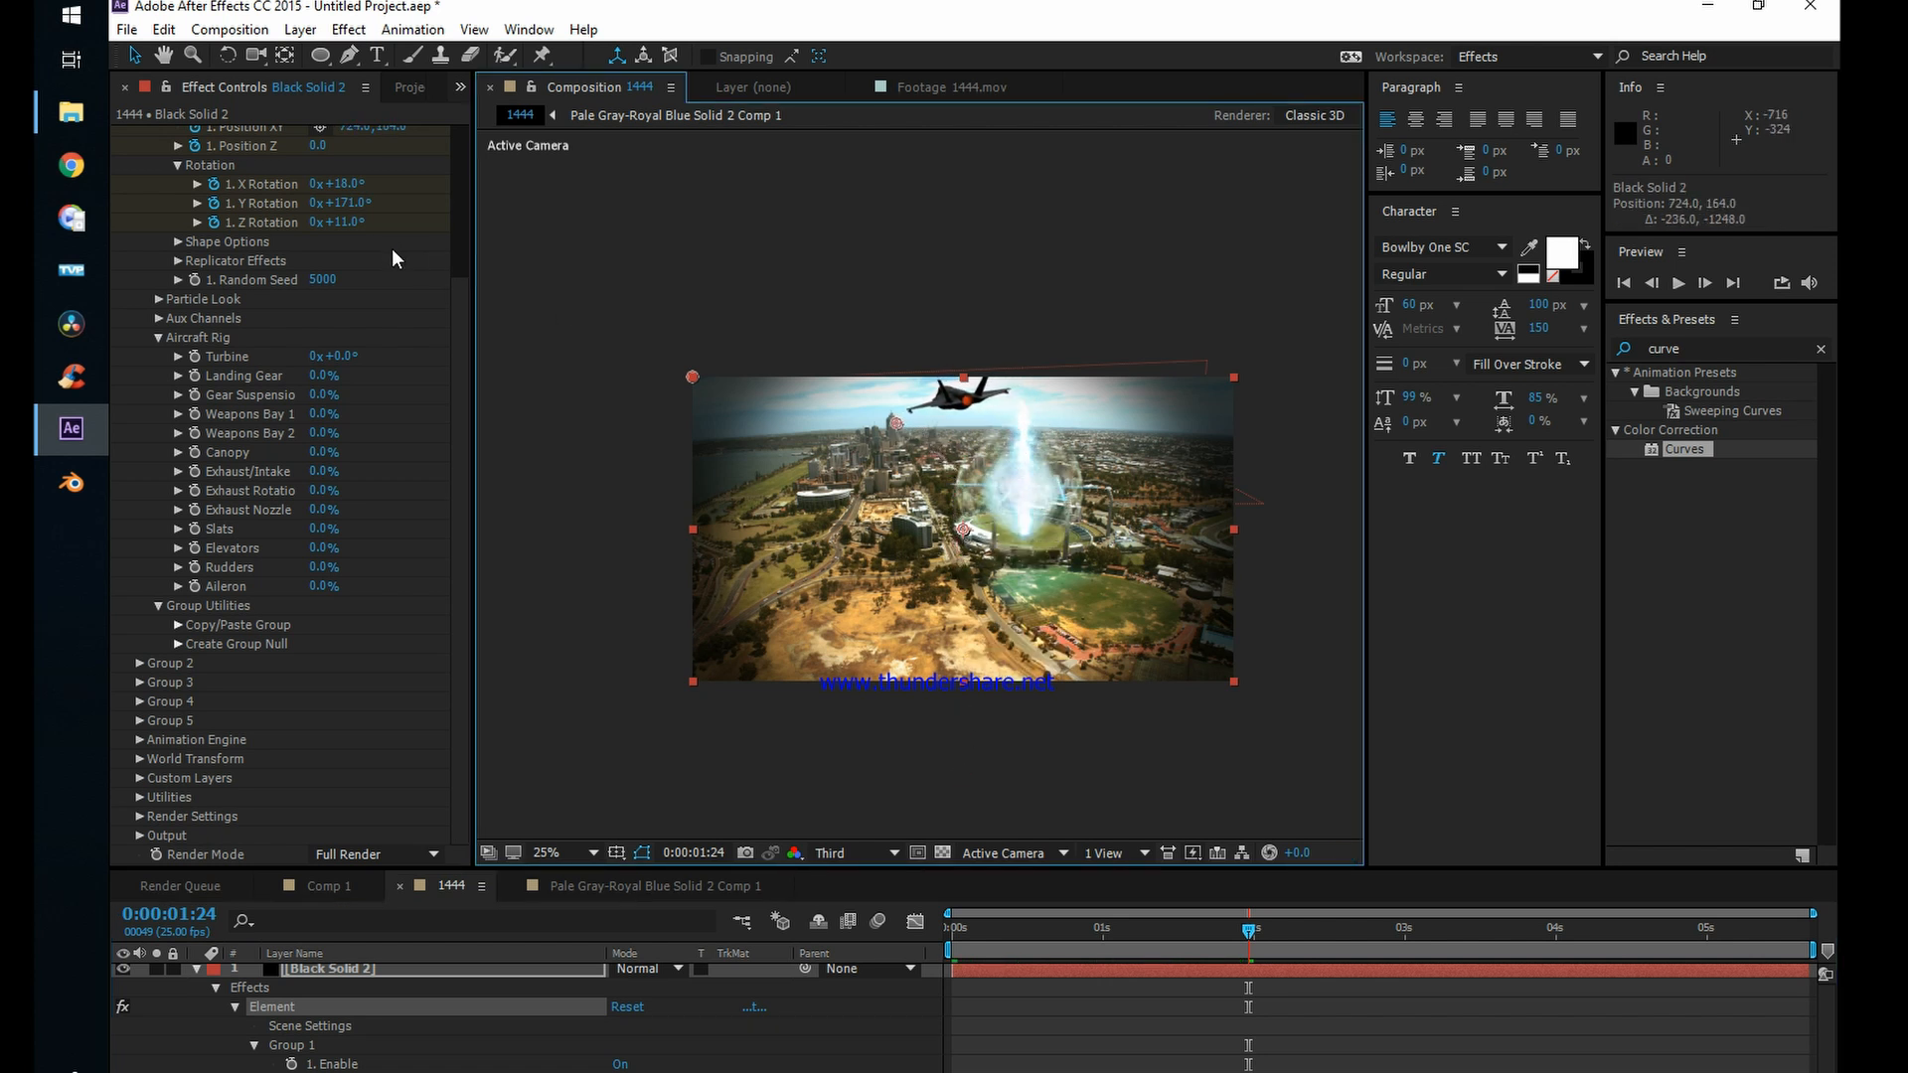
pyautogui.scroll(5, 403, 344)
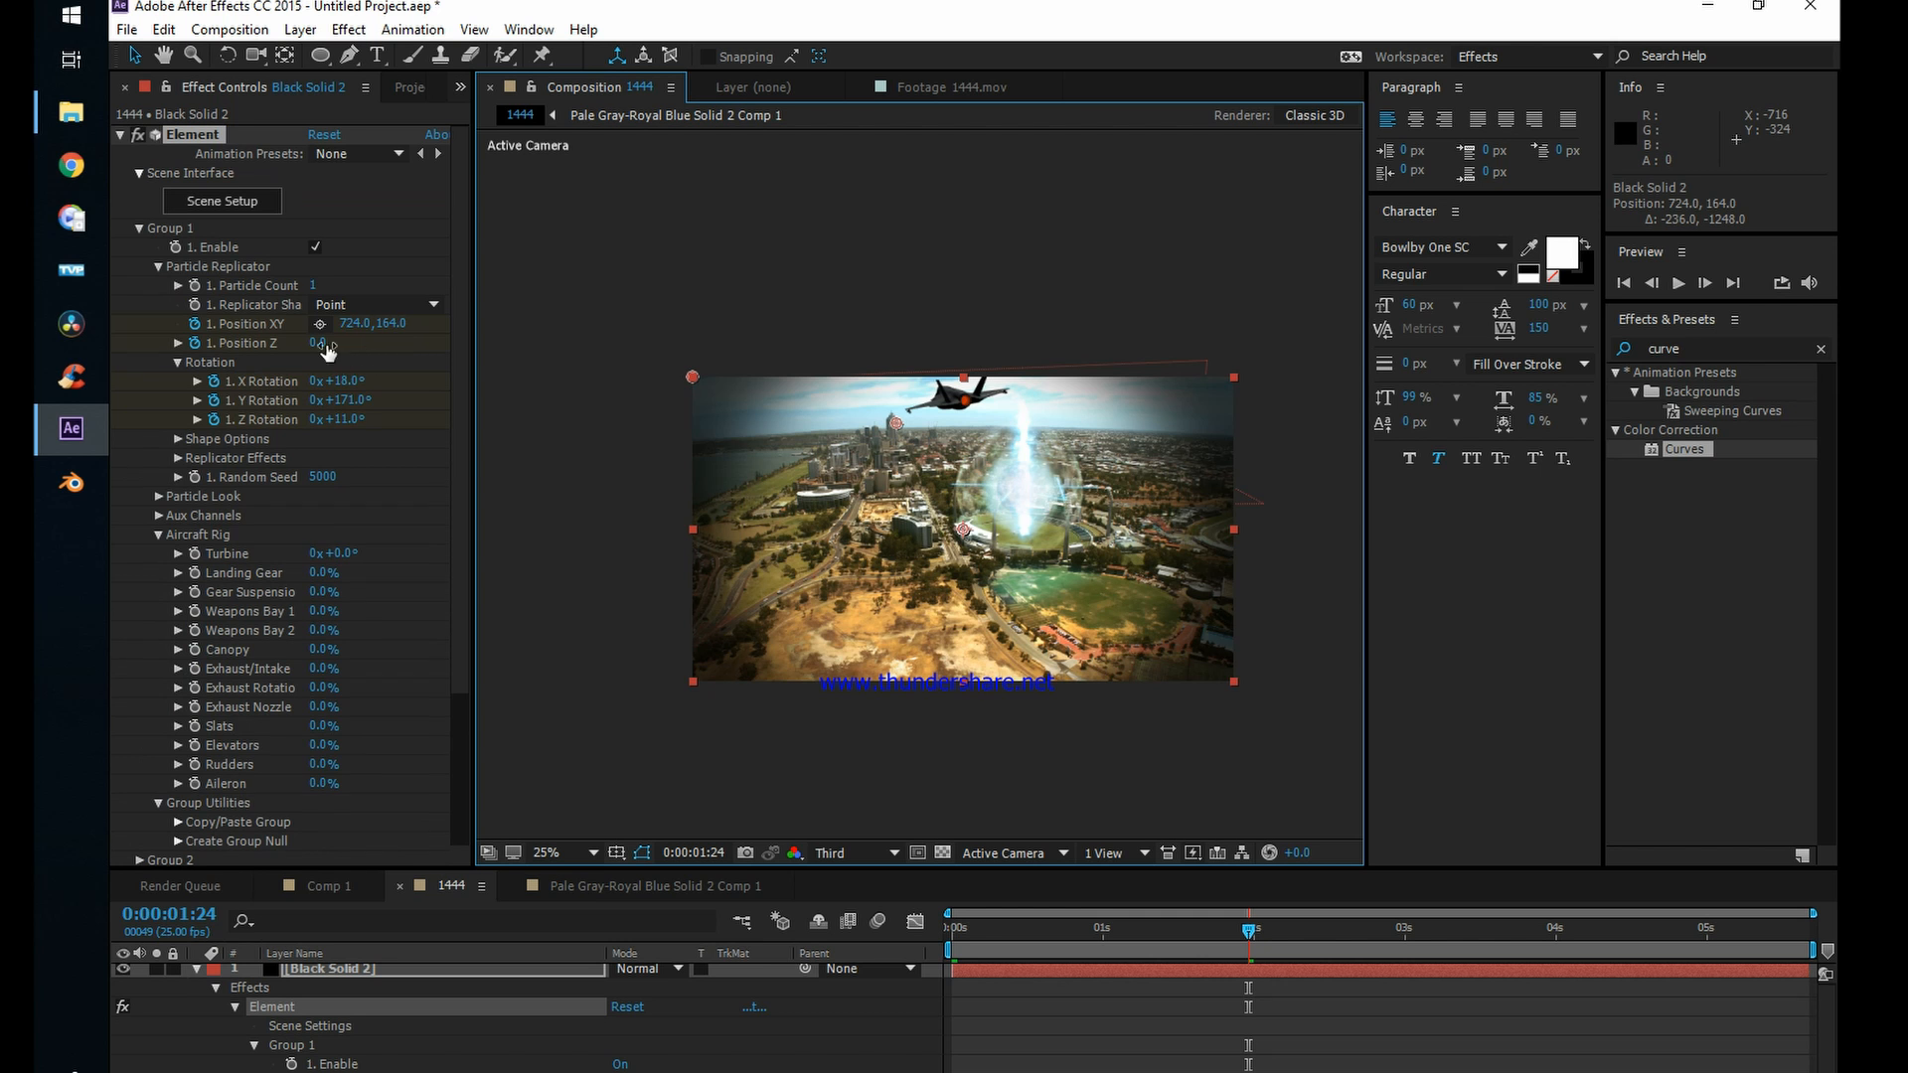
pyautogui.moveTo(318, 343); pyautogui.dragTo(613, 357)
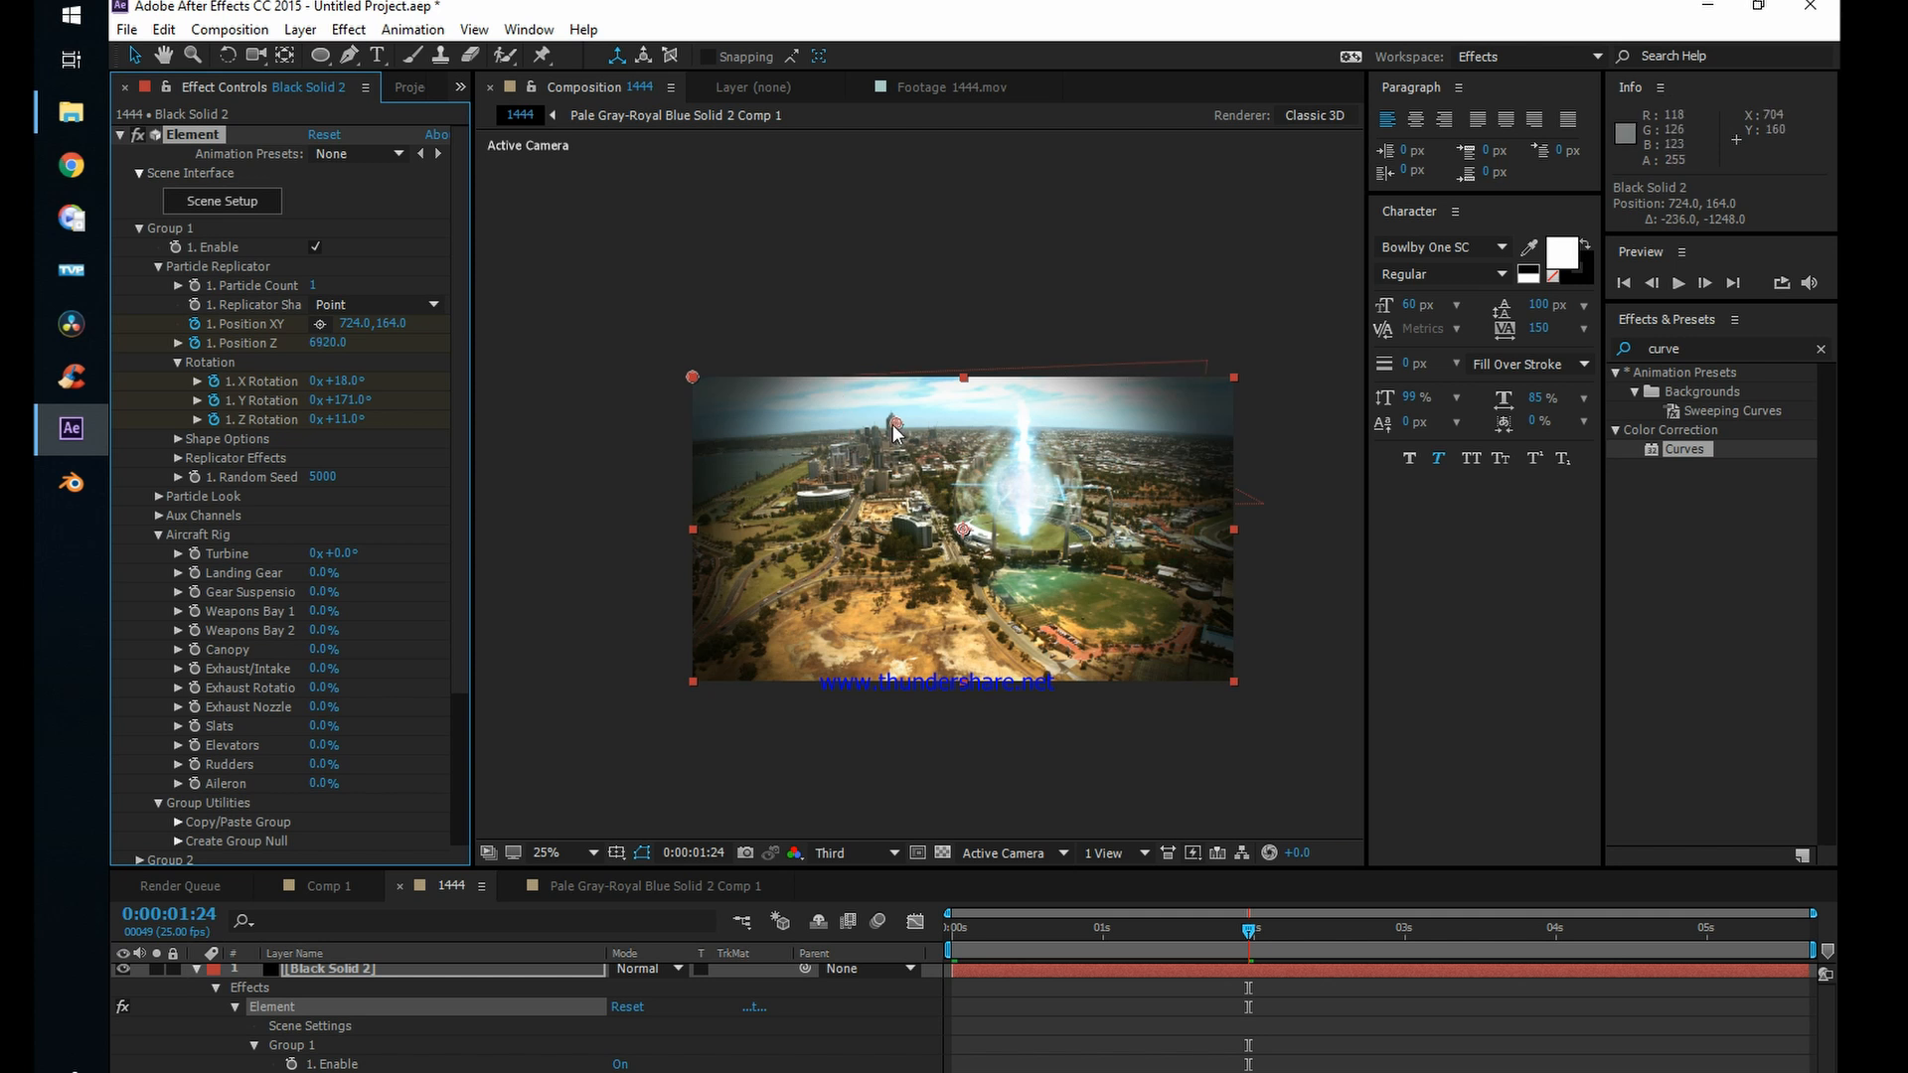
# Step: Move the jet's position point far beyond the frame's upper-left corner, to Position XY -1632, -2368
pyautogui.moveTo(895, 422); pyautogui.dragTo(534, 46)
pyautogui.moveTo(733, 270); pyautogui.dragTo(871, 556)
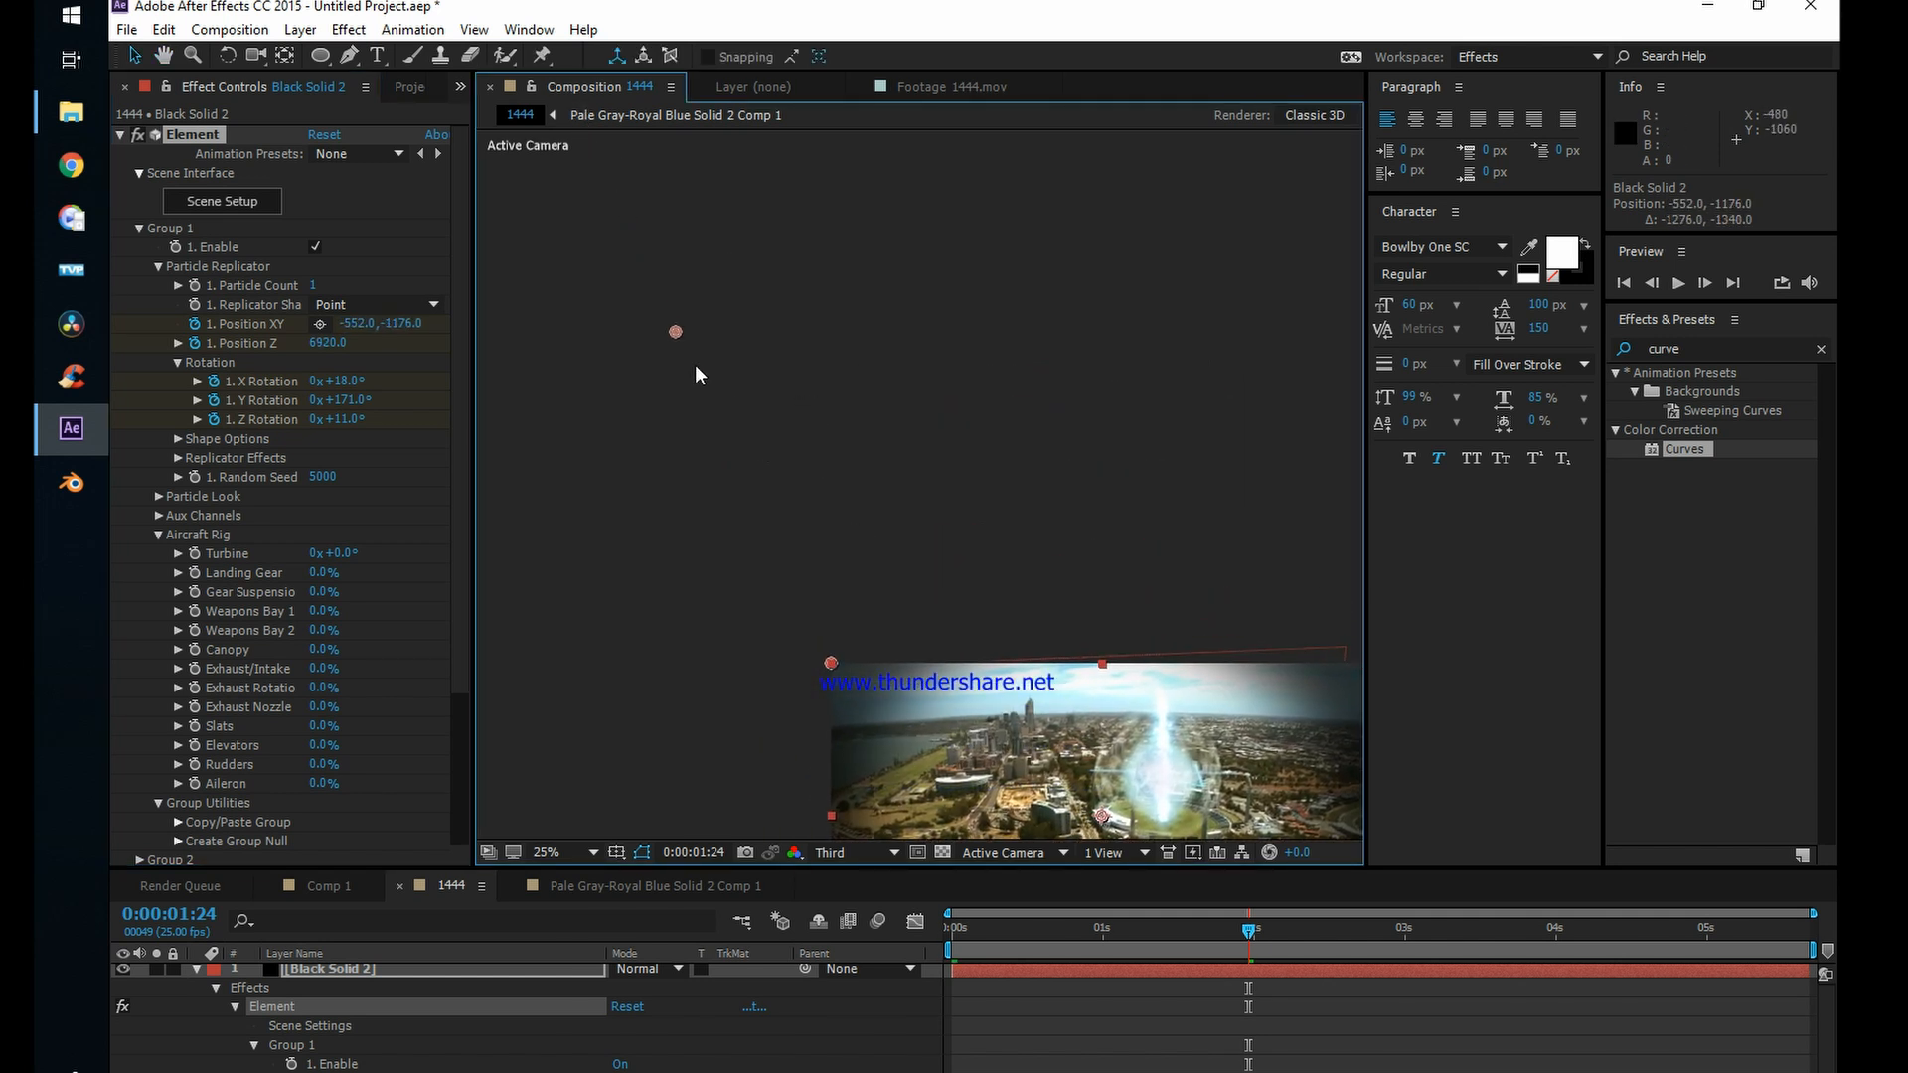
pyautogui.moveTo(673, 340); pyautogui.dragTo(500, 99)
pyautogui.moveTo(373, 3); pyautogui.dragTo(371, 4)
pyautogui.moveTo(1056, 720); pyautogui.dragTo(913, 420)
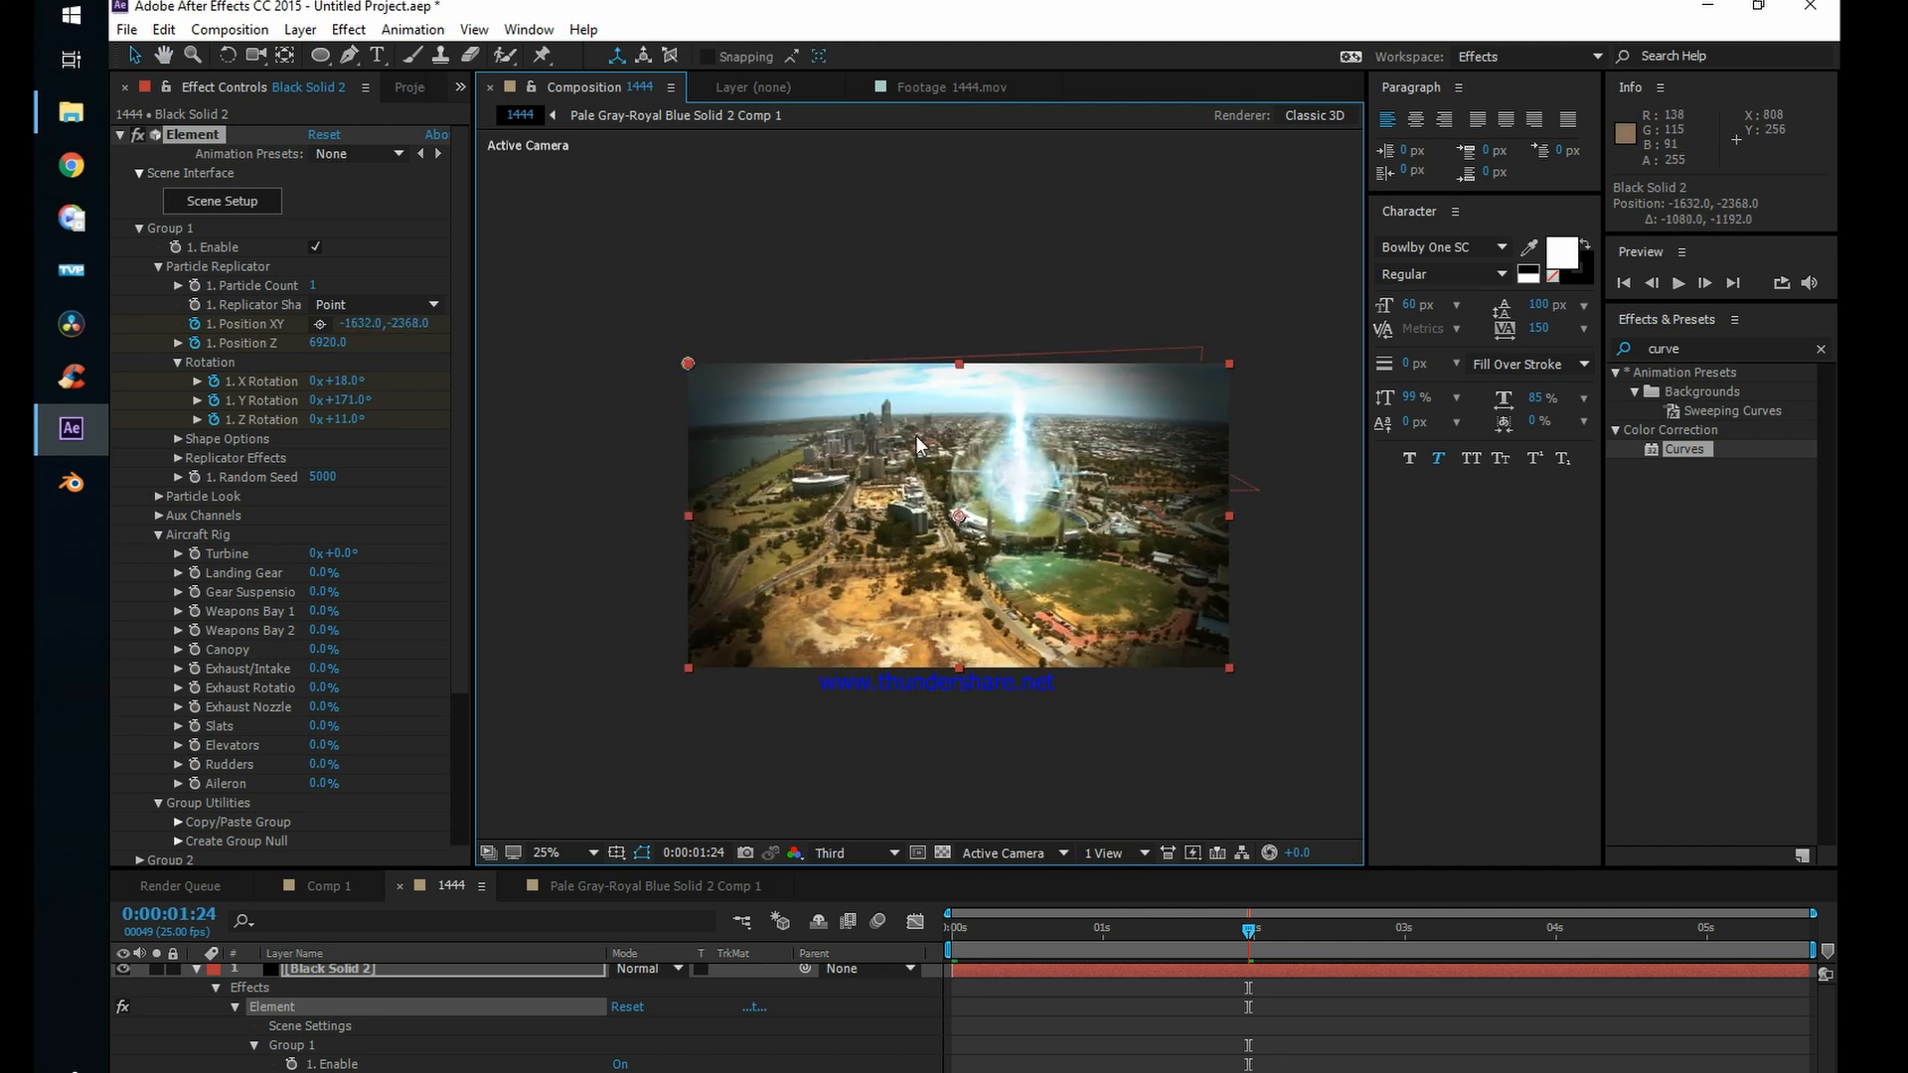
# Step: Preview the jet's flight from the start of the composition and examine its position at 0:00:00:05
pyautogui.click(1310, 1065)
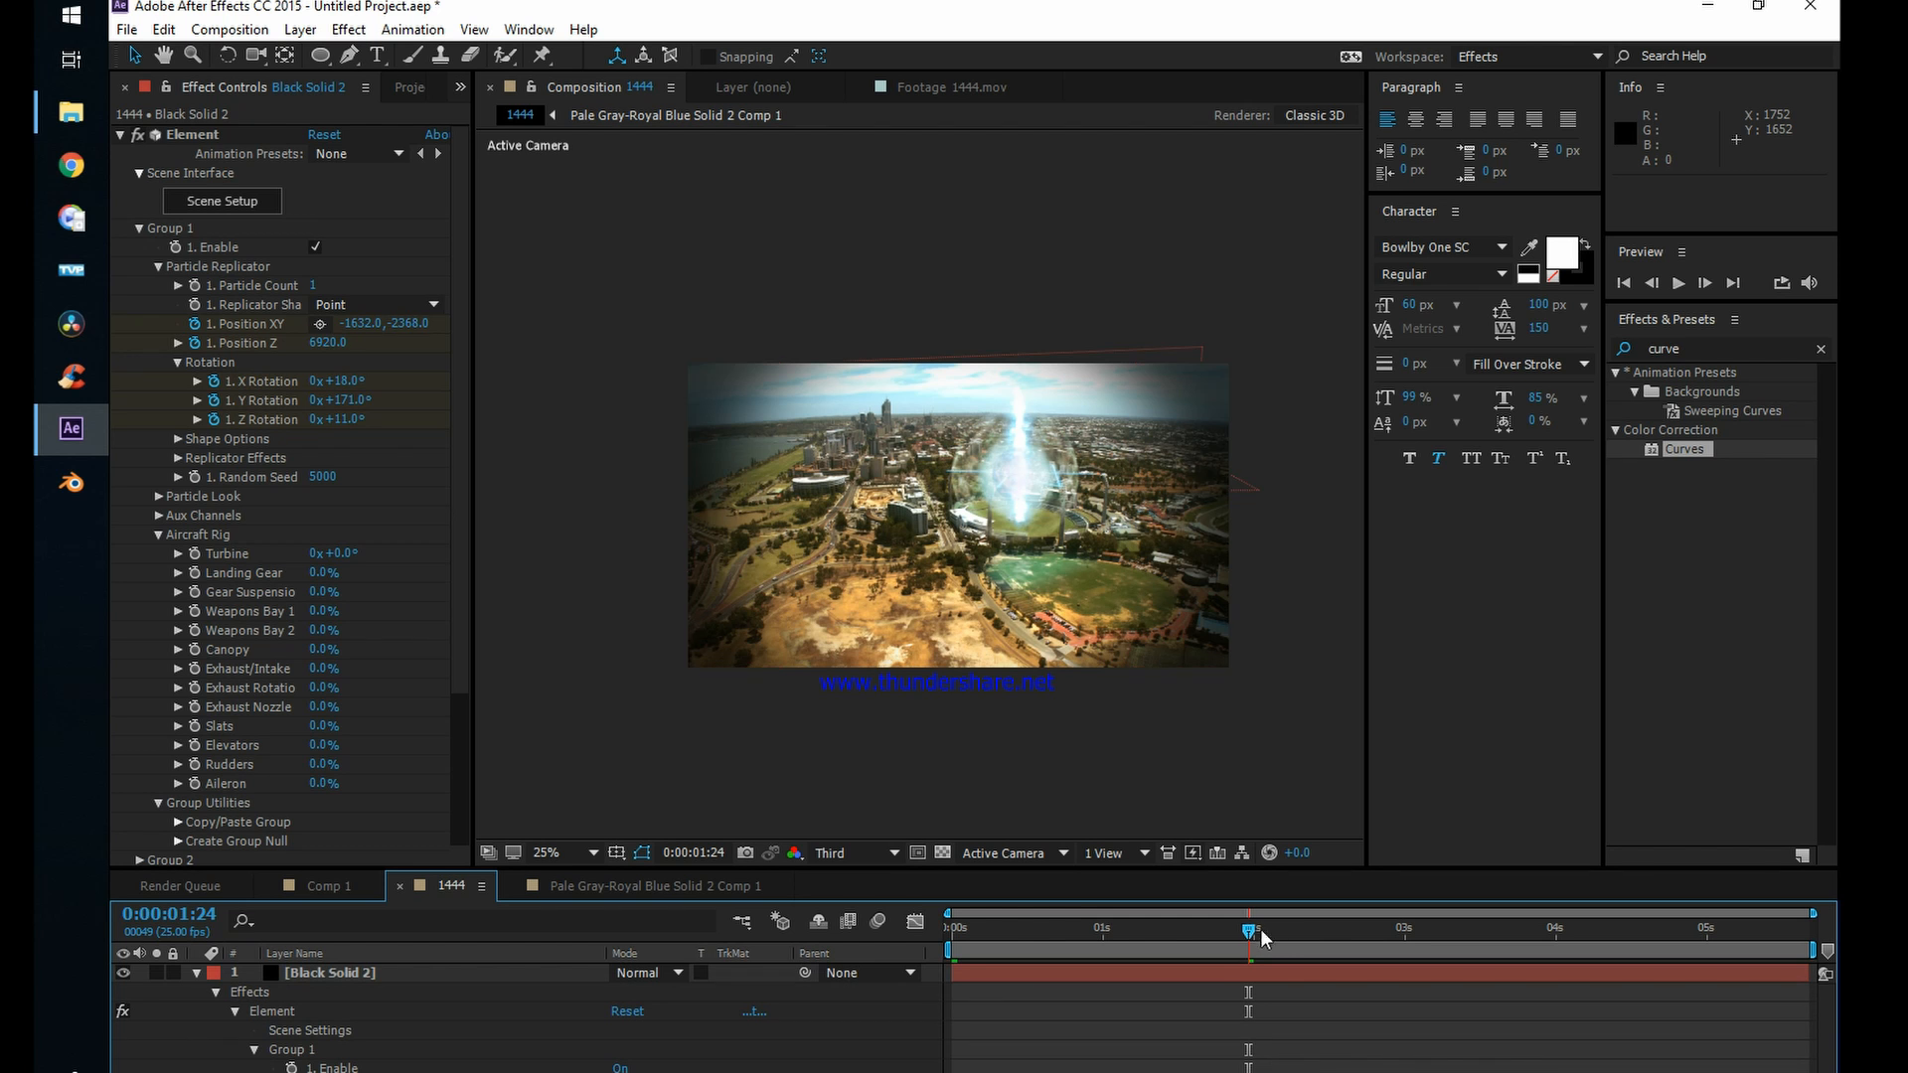
pyautogui.press('Home')
pyautogui.press('space')
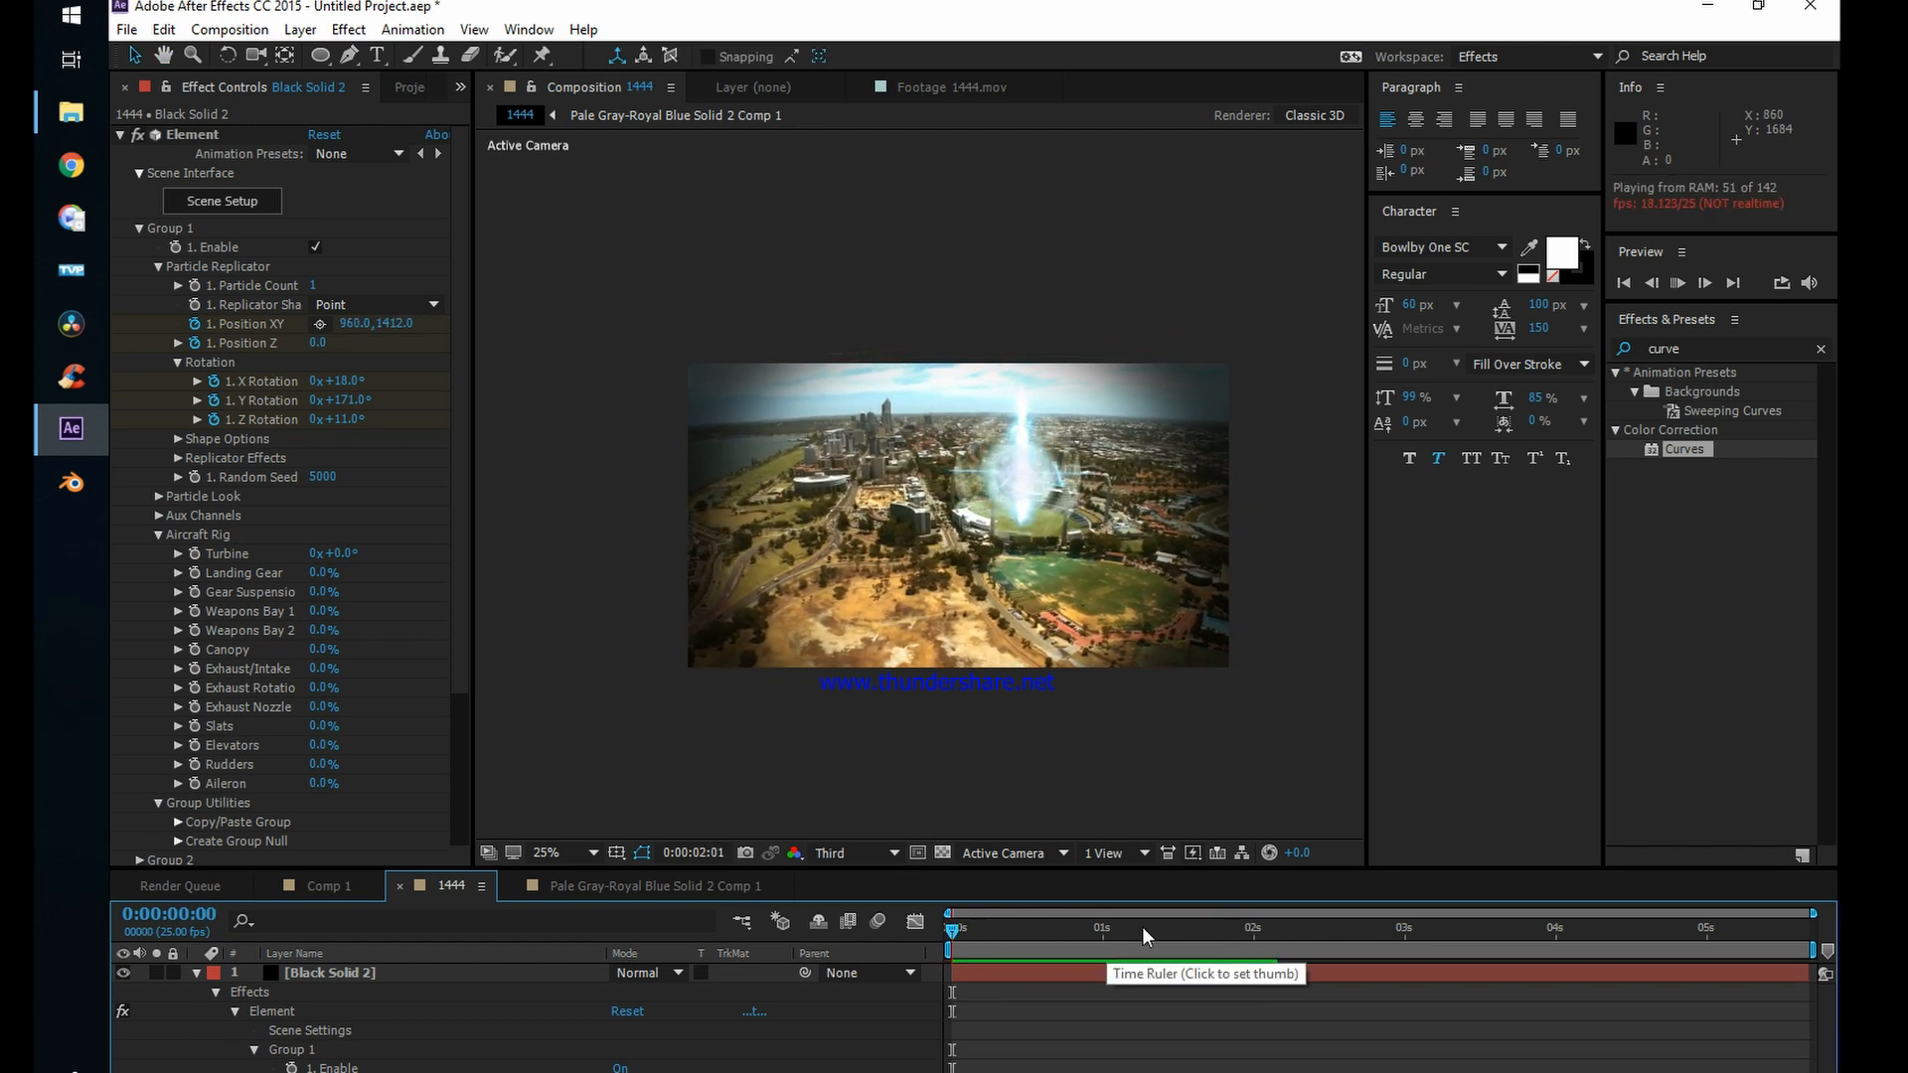
pyautogui.moveTo(1142, 927); pyautogui.dragTo(983, 931)
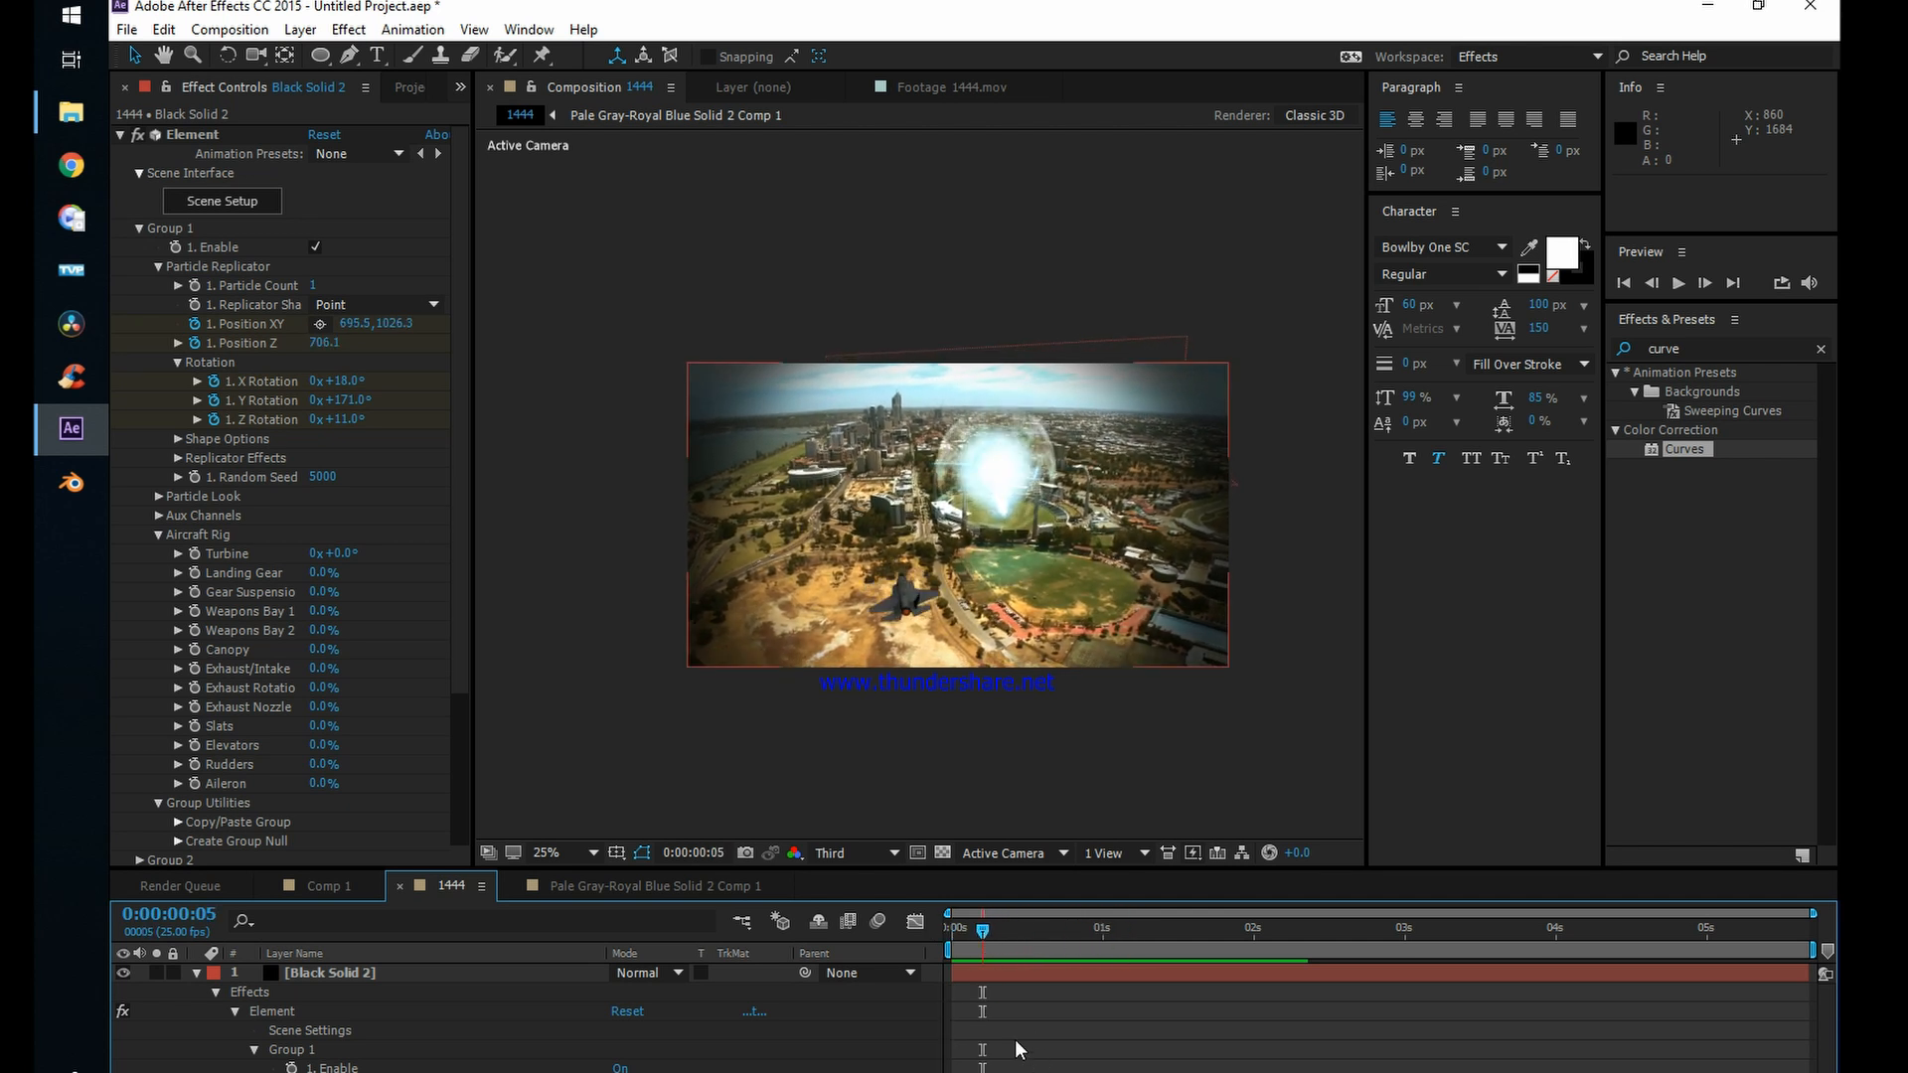
# Step: Reveal the jet layer's keyframes, set Z Rotation to 1x+4.0° at 0:00:00:20, and preview the roll
pyautogui.click(399, 969)
pyautogui.press('u')
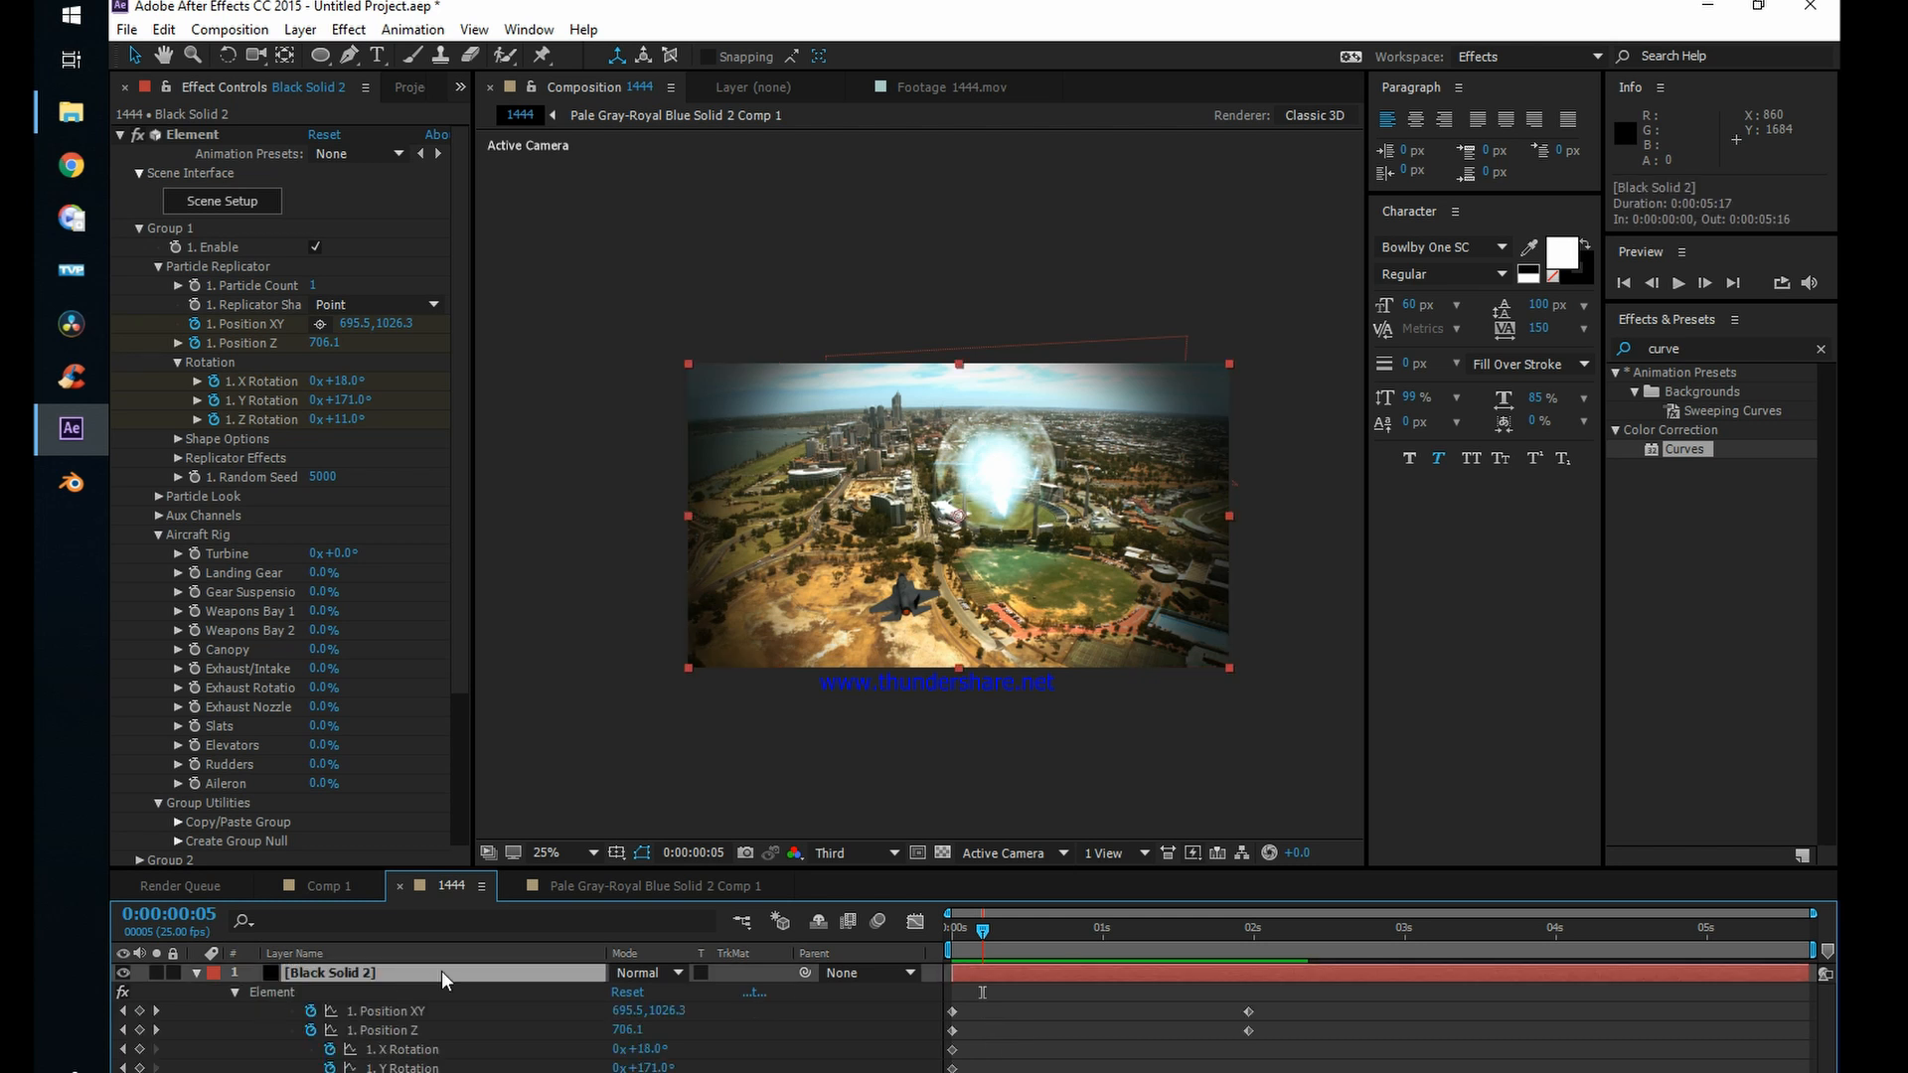
pyautogui.moveTo(986, 931); pyautogui.dragTo(1074, 932)
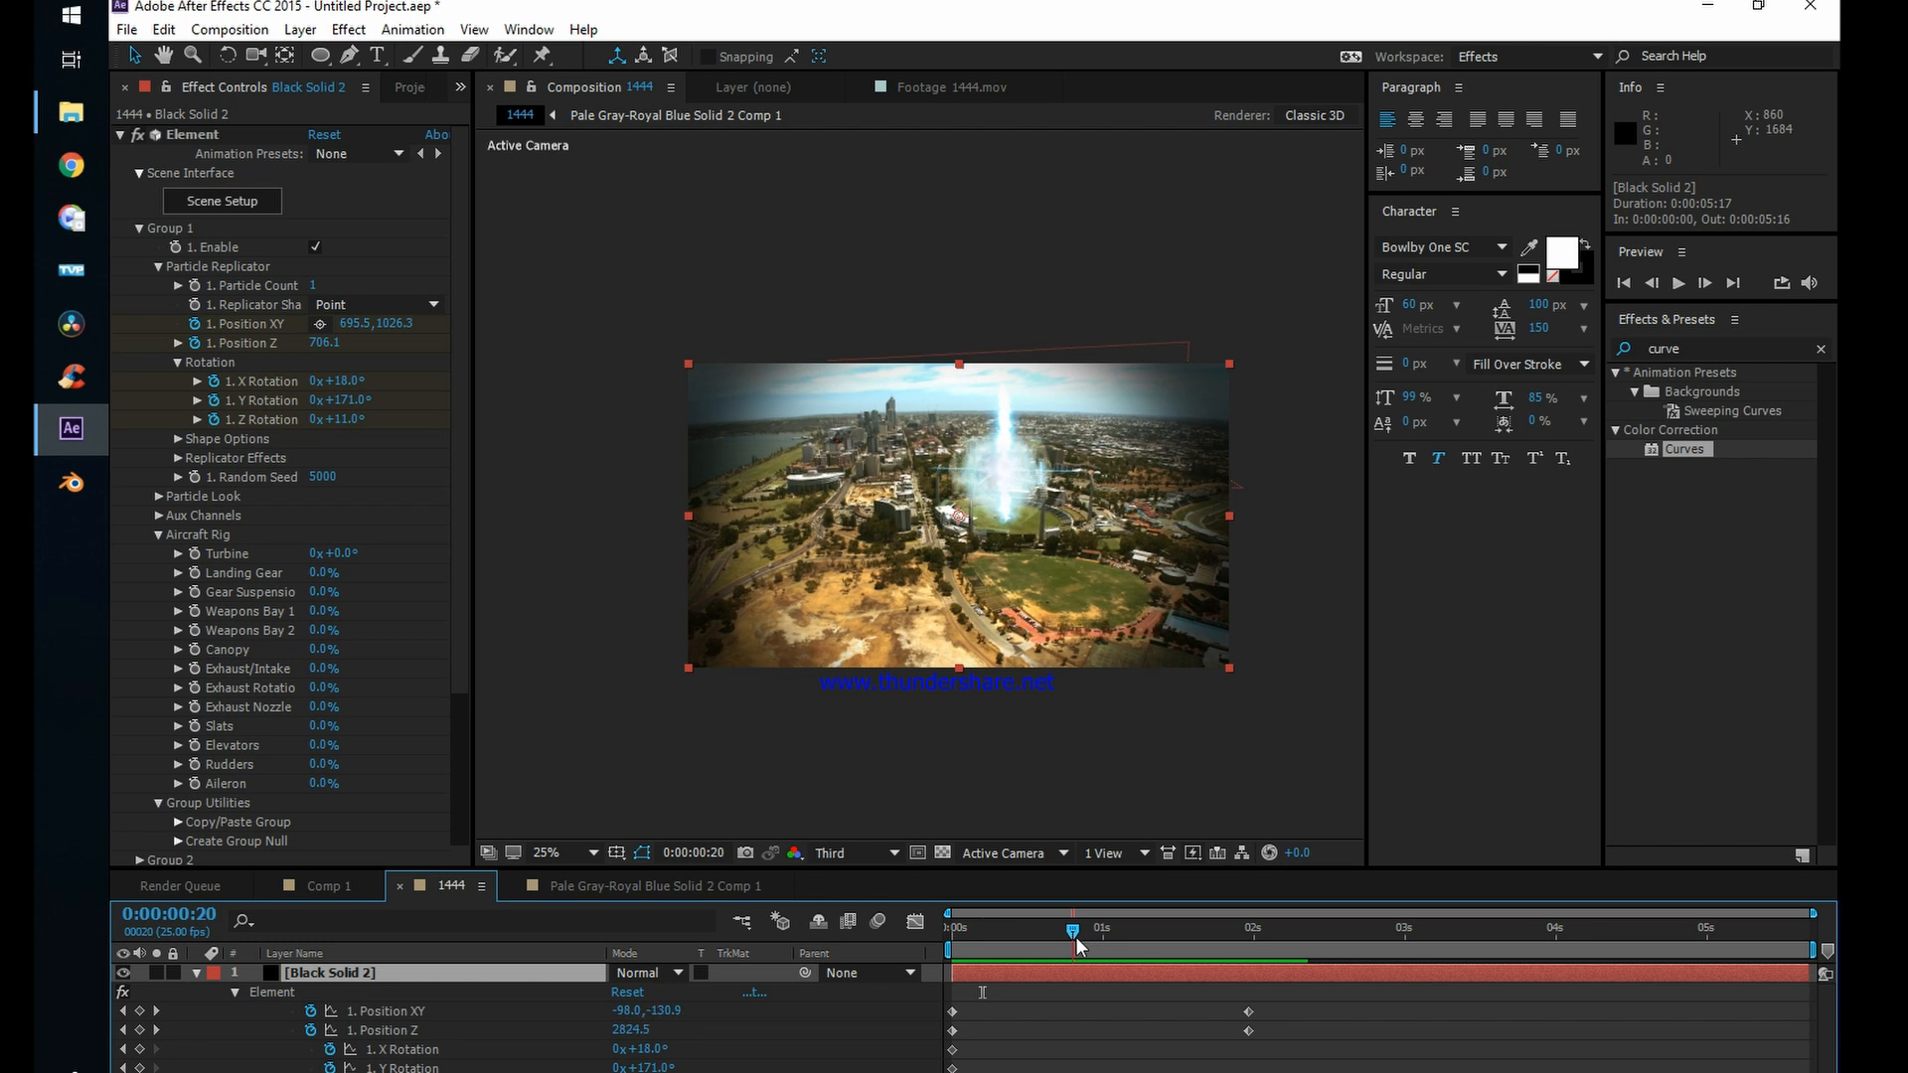
pyautogui.moveTo(356, 404); pyautogui.dragTo(400, 418)
pyautogui.hotkey('ctrl', 'z')
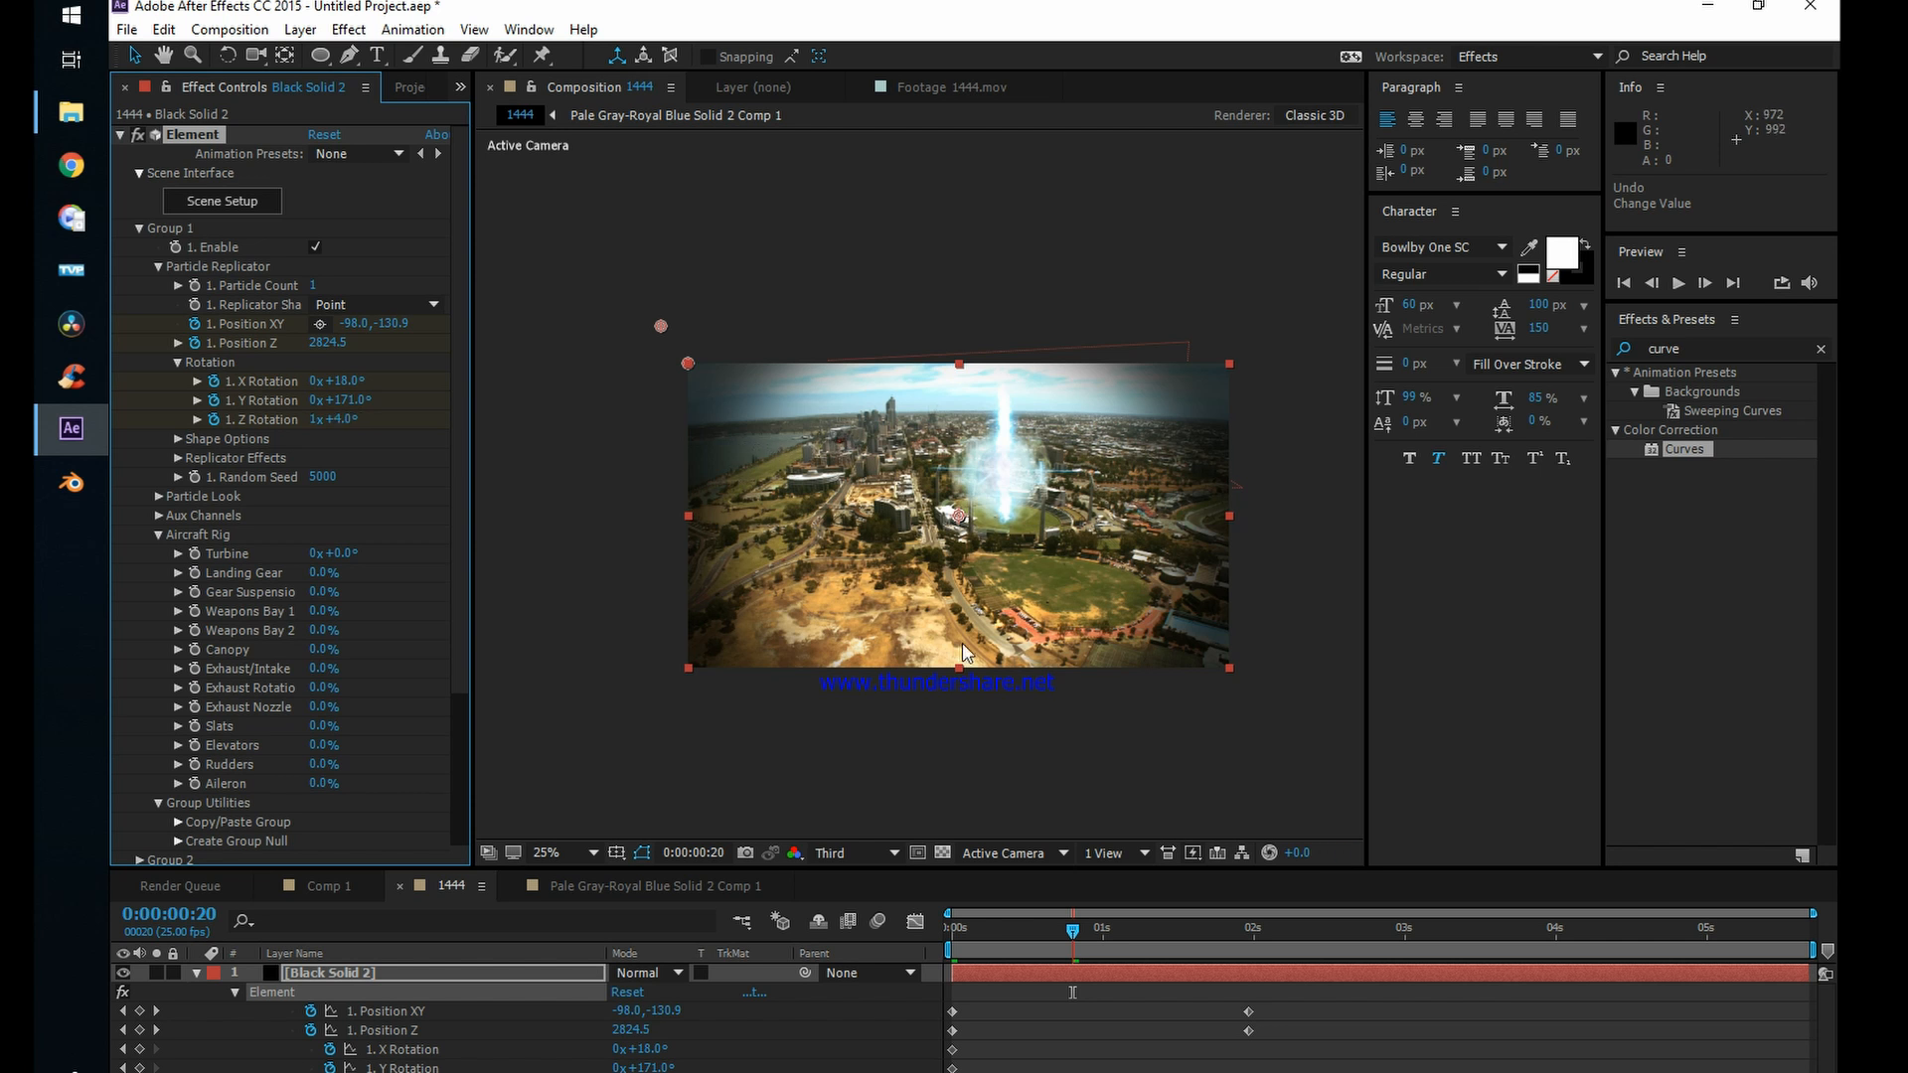
pyautogui.press('space')
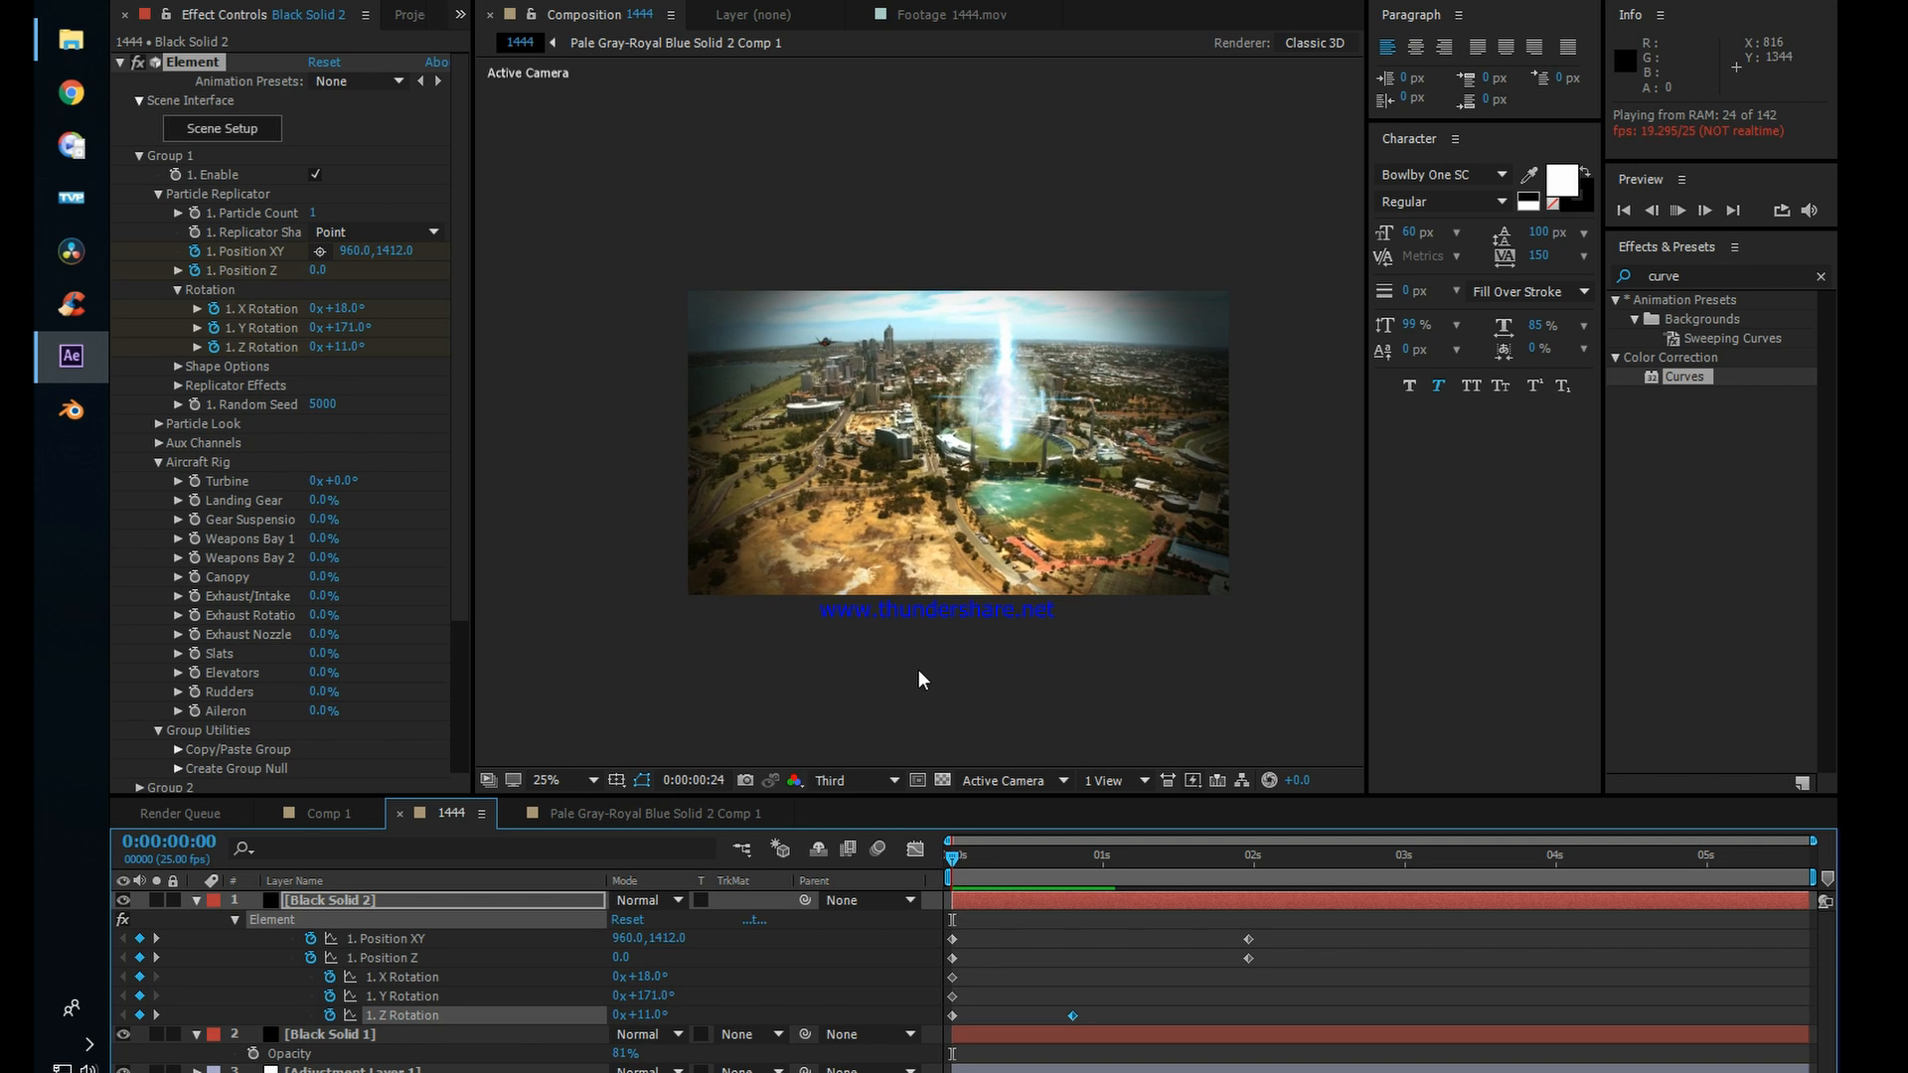
# Step: Move the jet's second Z Rotation keyframe to about 3.4 seconds and preview the slower roll
pyautogui.moveTo(967, 863); pyautogui.dragTo(1025, 875)
pyautogui.moveTo(1074, 1015); pyautogui.dragTo(1472, 1016)
pyautogui.press('space')
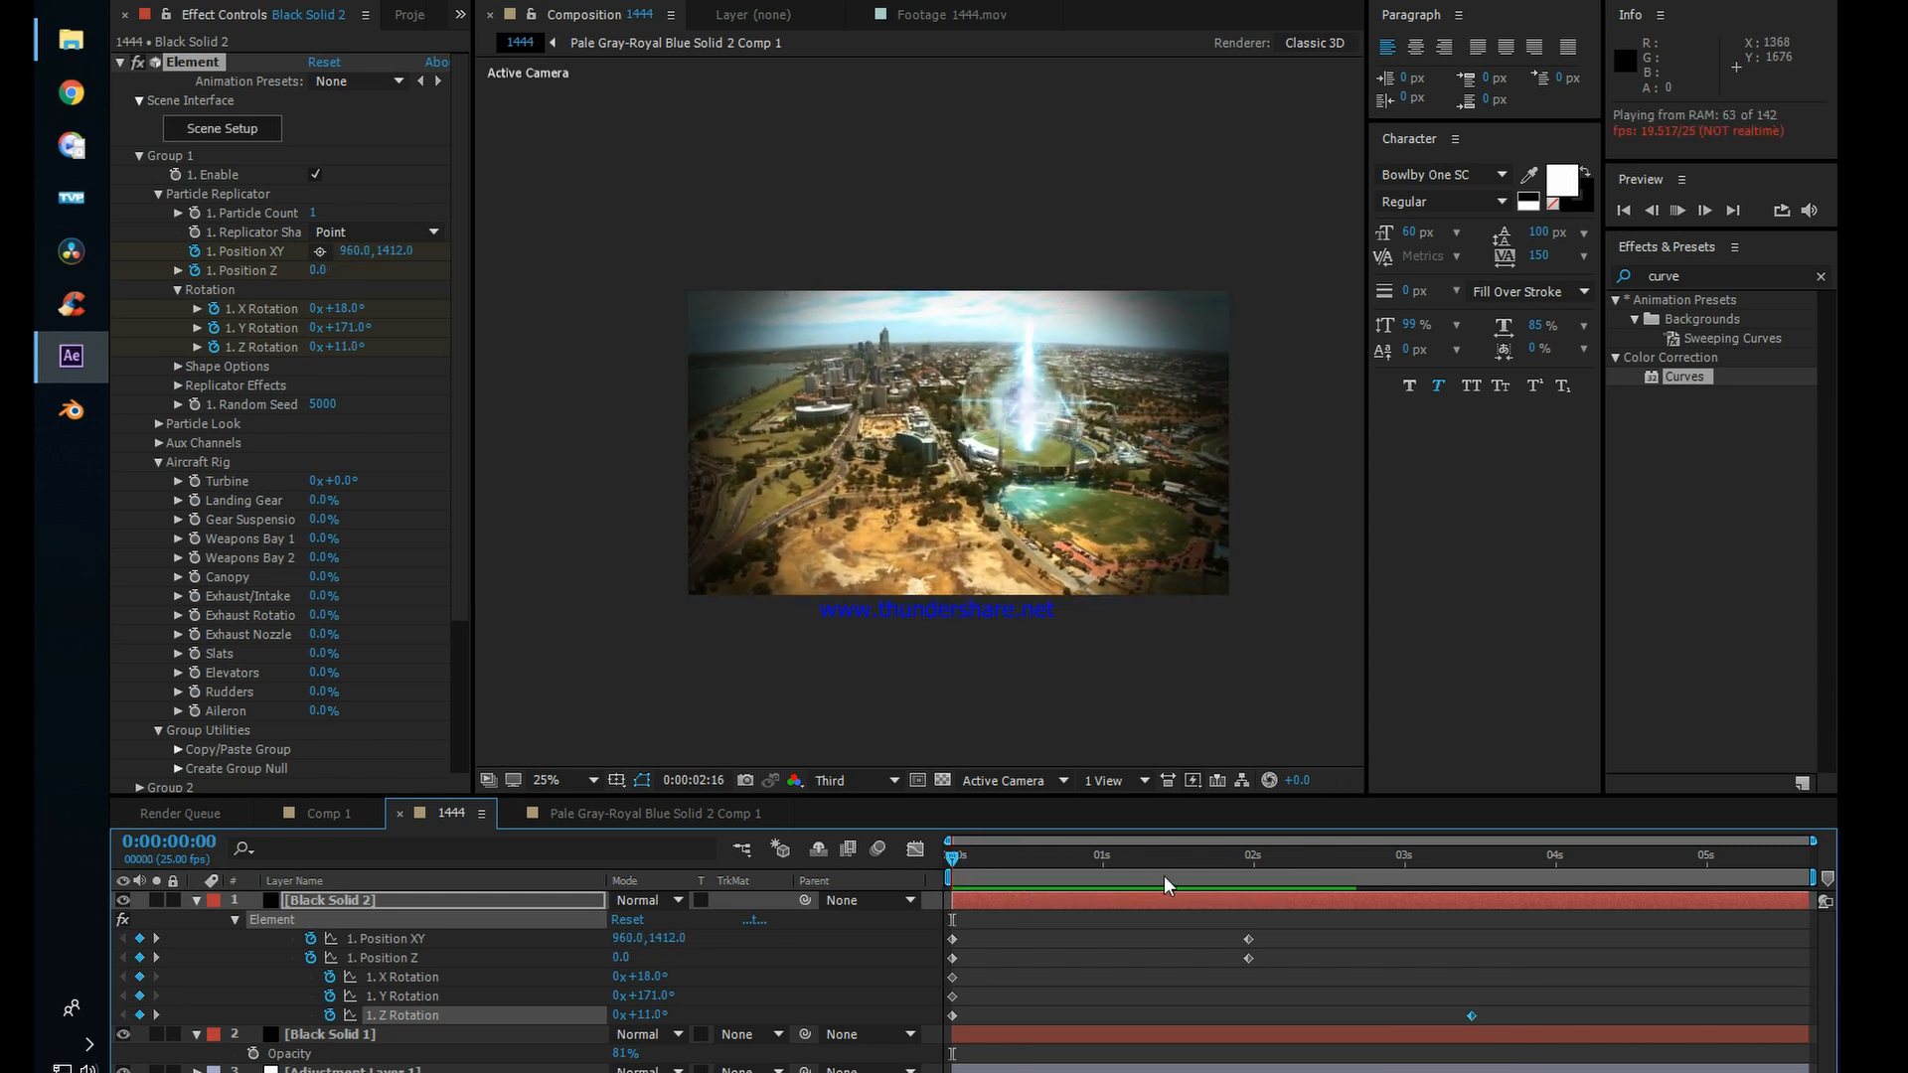
# Step: Move the jet's starting keyframes to 1 second and its second Position XY and Position Z keyframes to about 1.6 seconds
pyautogui.press('space')
pyautogui.press('space')
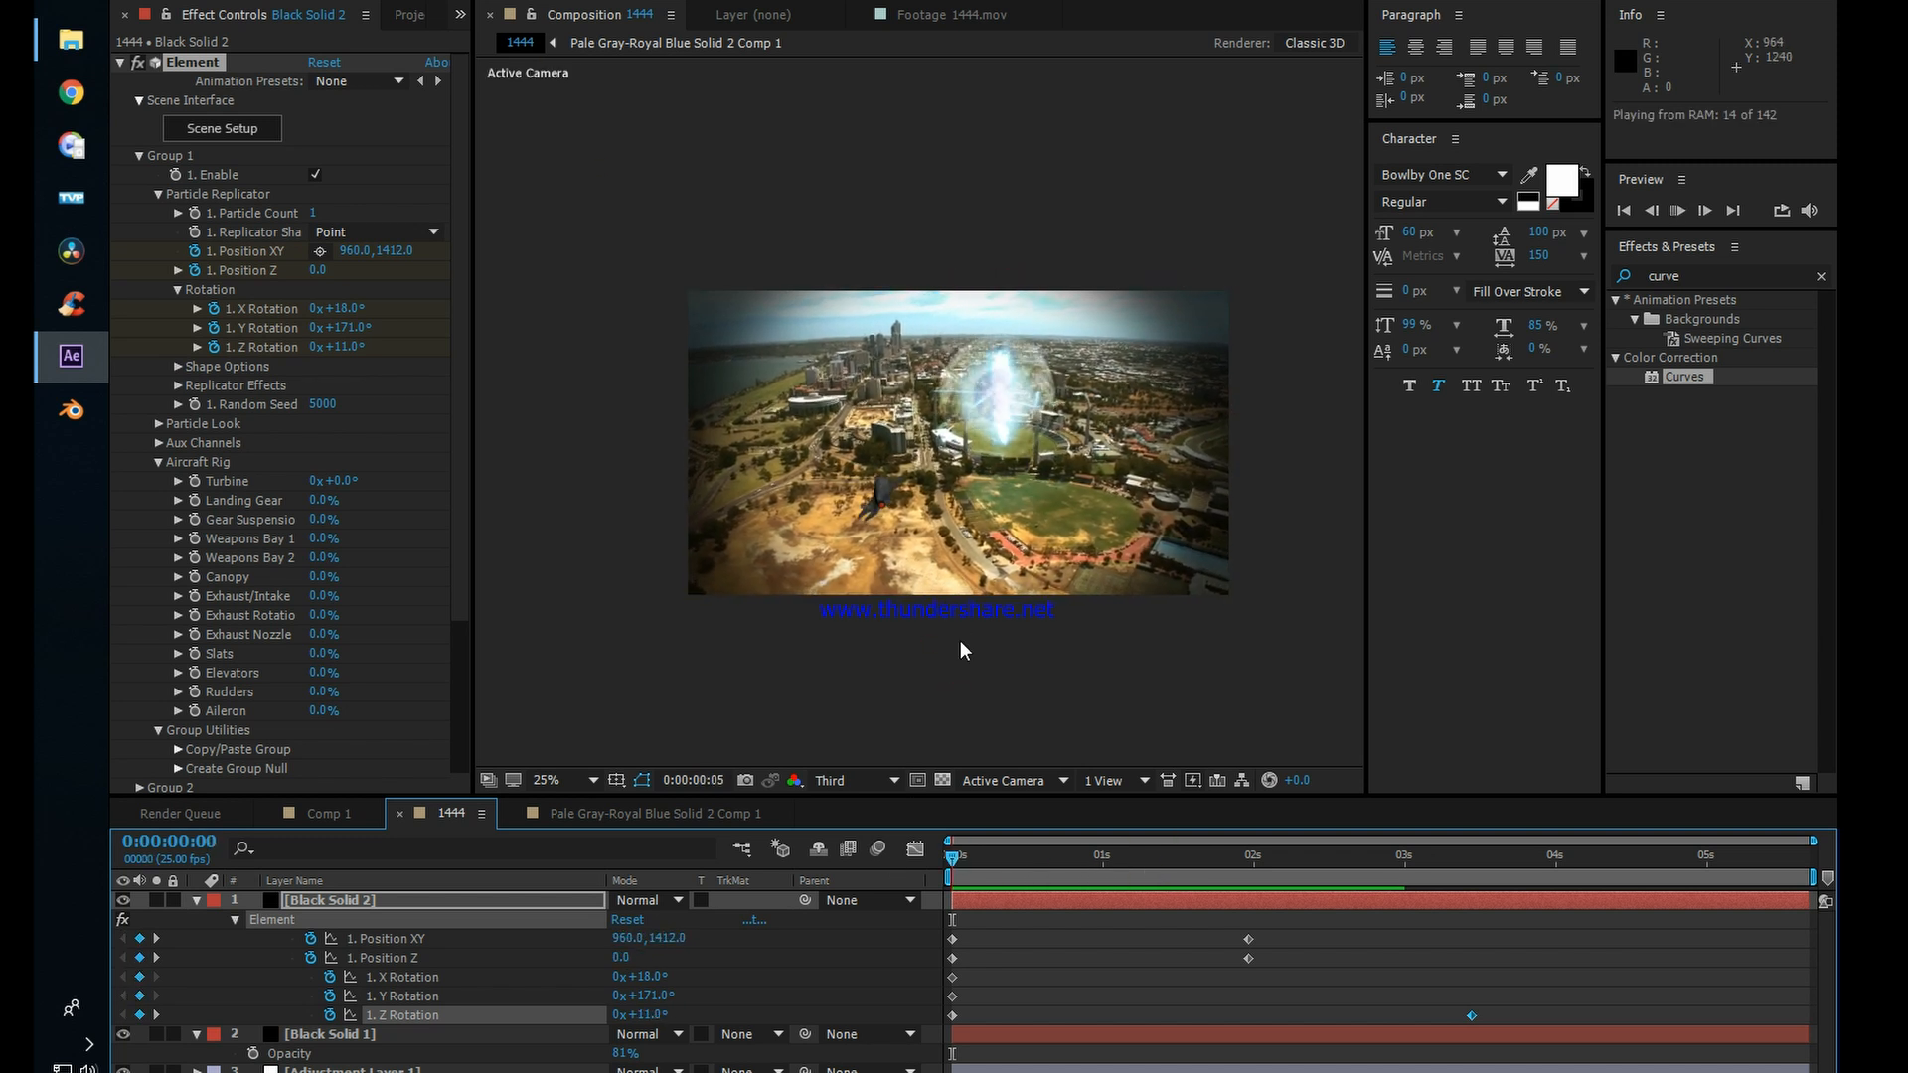
pyautogui.press('space')
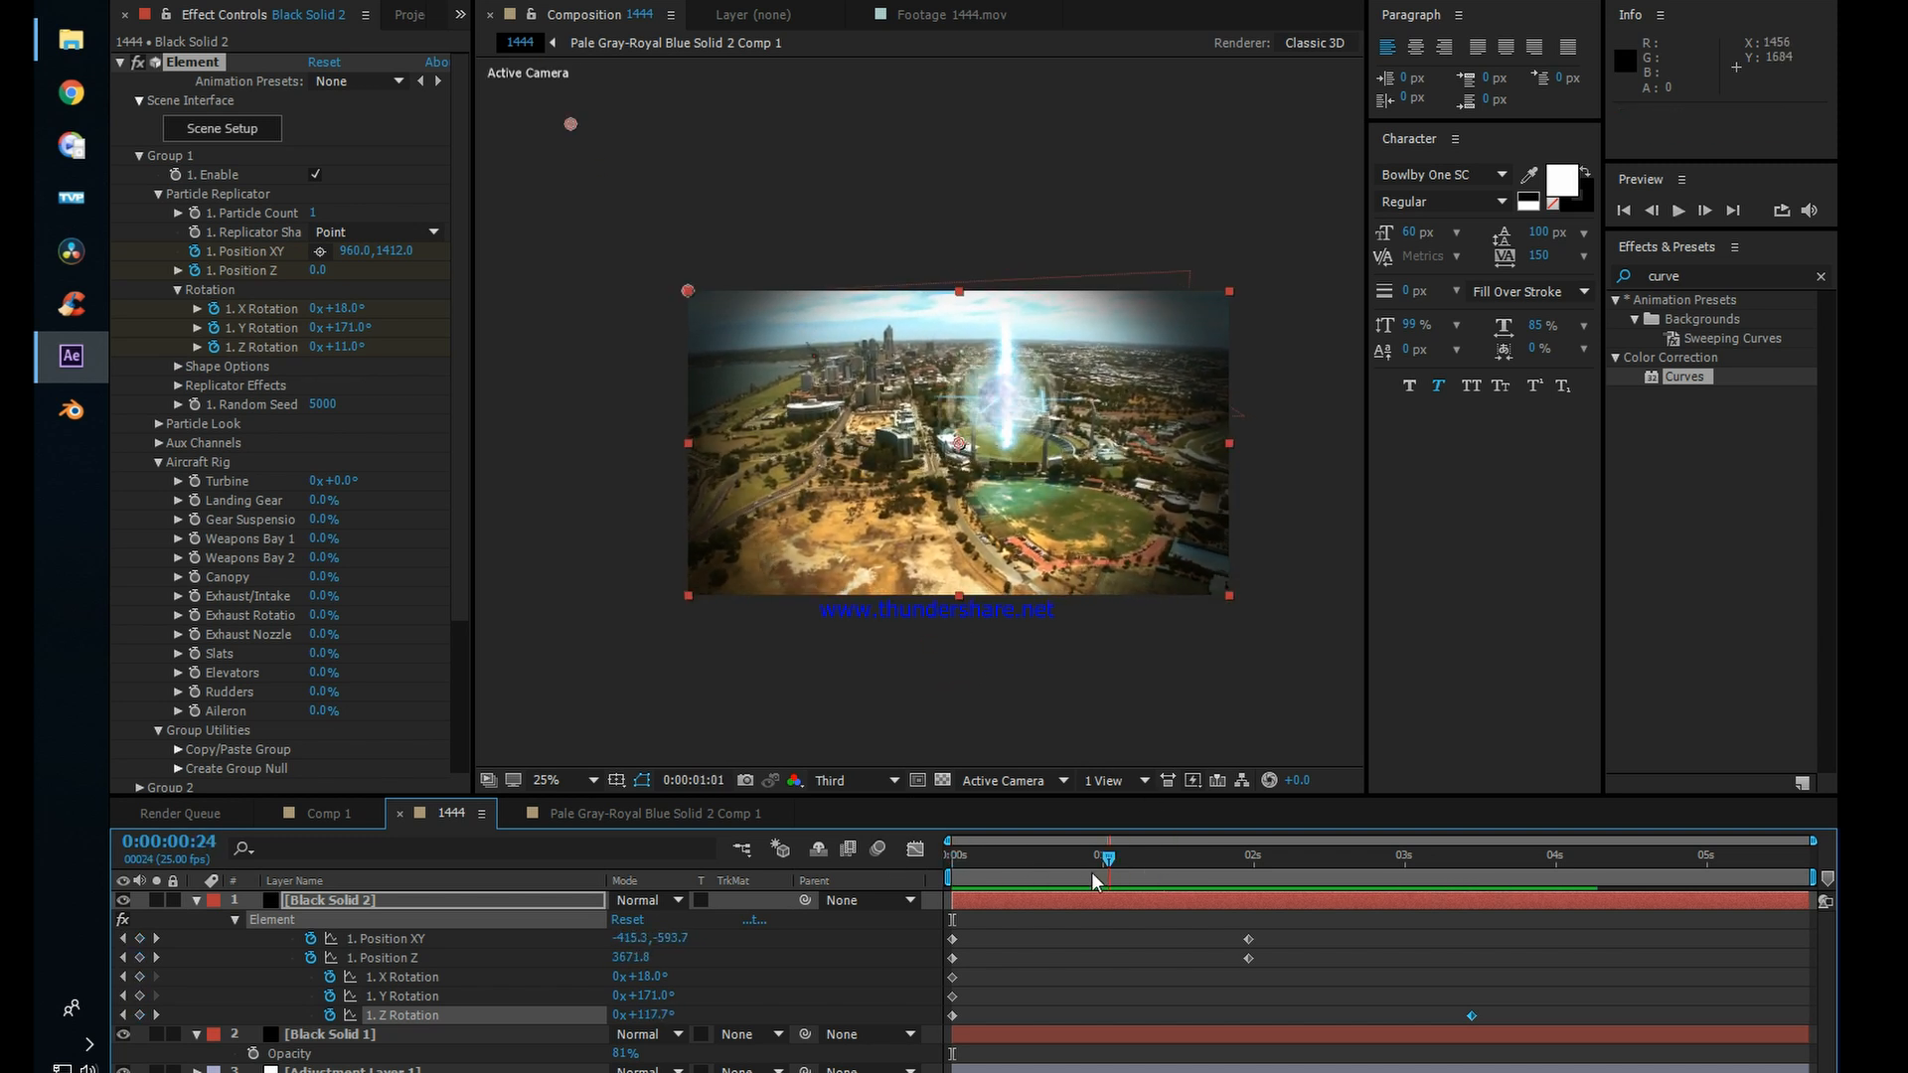
pyautogui.moveTo(1235, 932); pyautogui.dragTo(1194, 958)
pyautogui.click(988, 936)
pyautogui.click(1158, 940)
pyautogui.click(1269, 954)
# Step: Move the jet's second Z Rotation keyframe to 0:00:05:12
pyautogui.moveTo(1472, 1016); pyautogui.dragTo(1634, 1016)
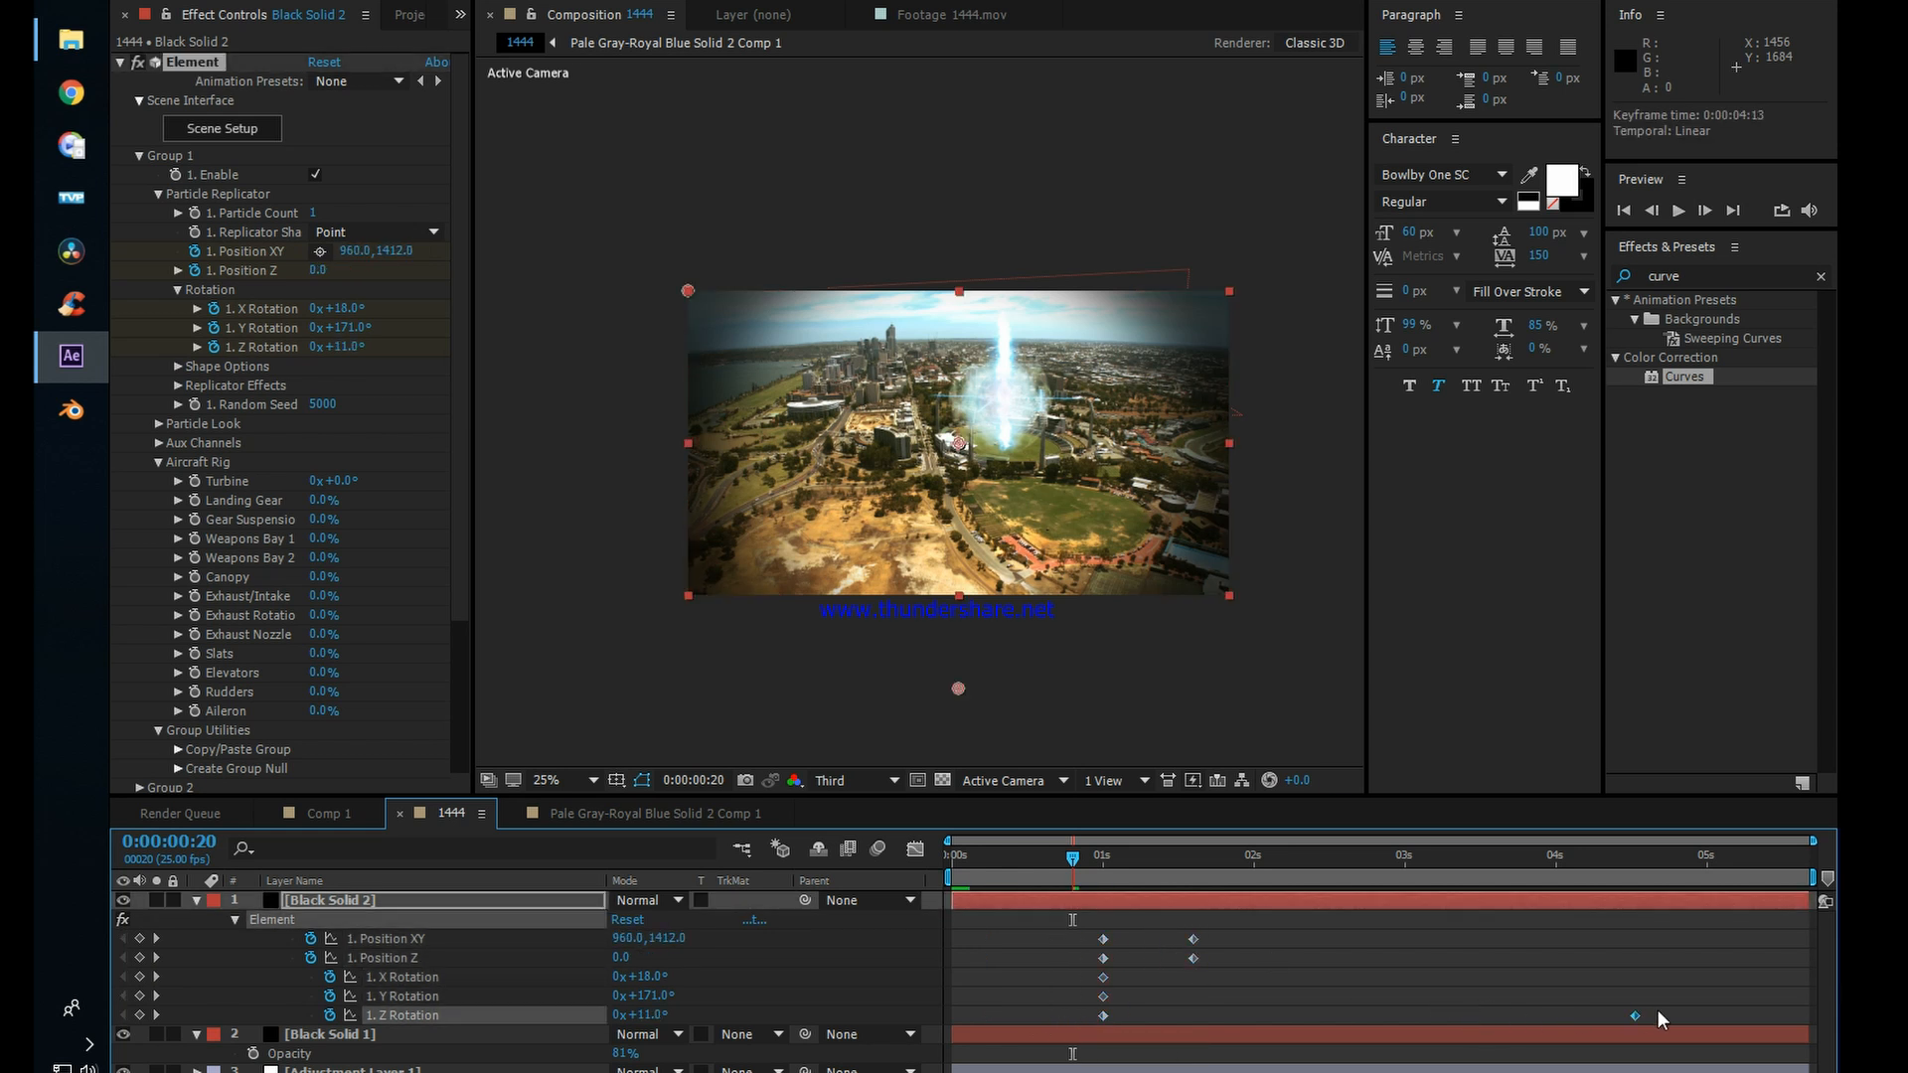
pyautogui.moveTo(1787, 1024); pyautogui.dragTo(1809, 1024)
pyautogui.click(1275, 950)
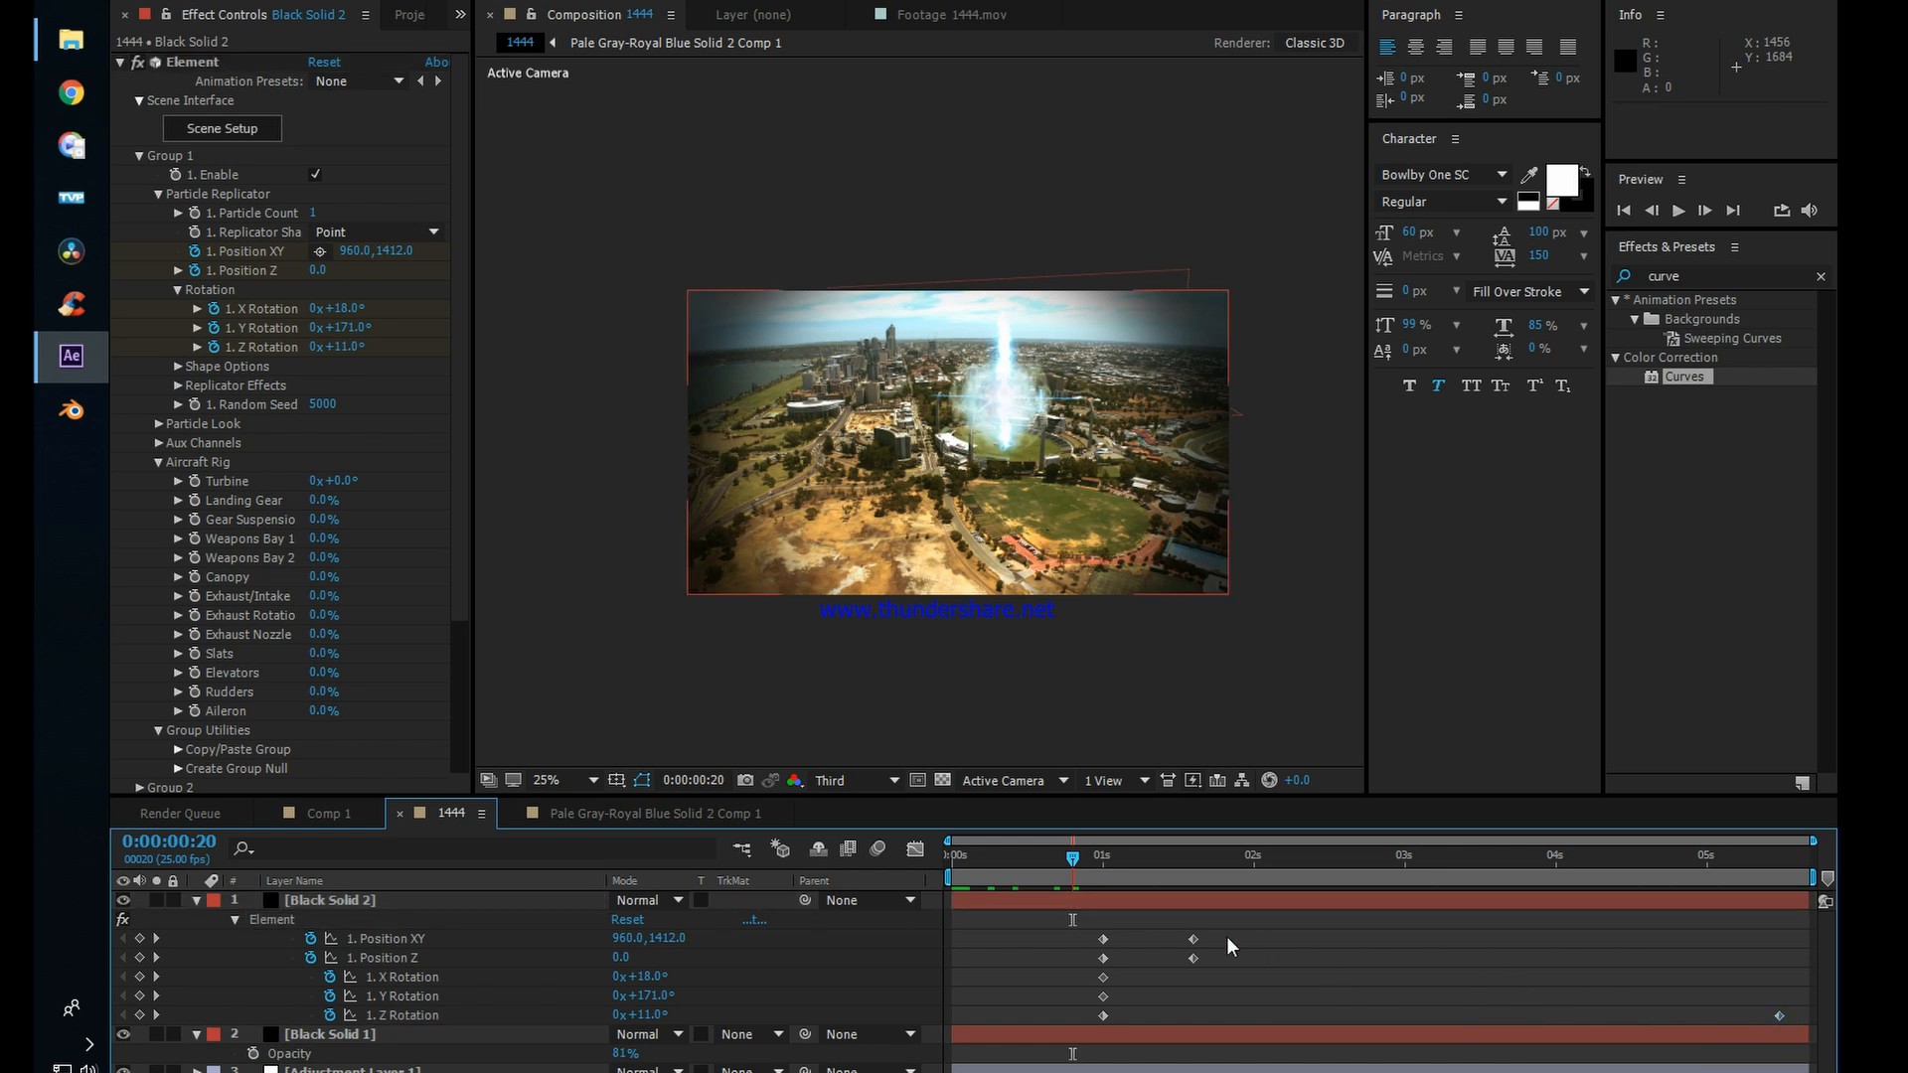
# Step: Apply Easy Ease to all of the jet's position keyframes and its starting rotation keyframes, and preview the flight
pyautogui.moveTo(1233, 942); pyautogui.dragTo(1077, 1033)
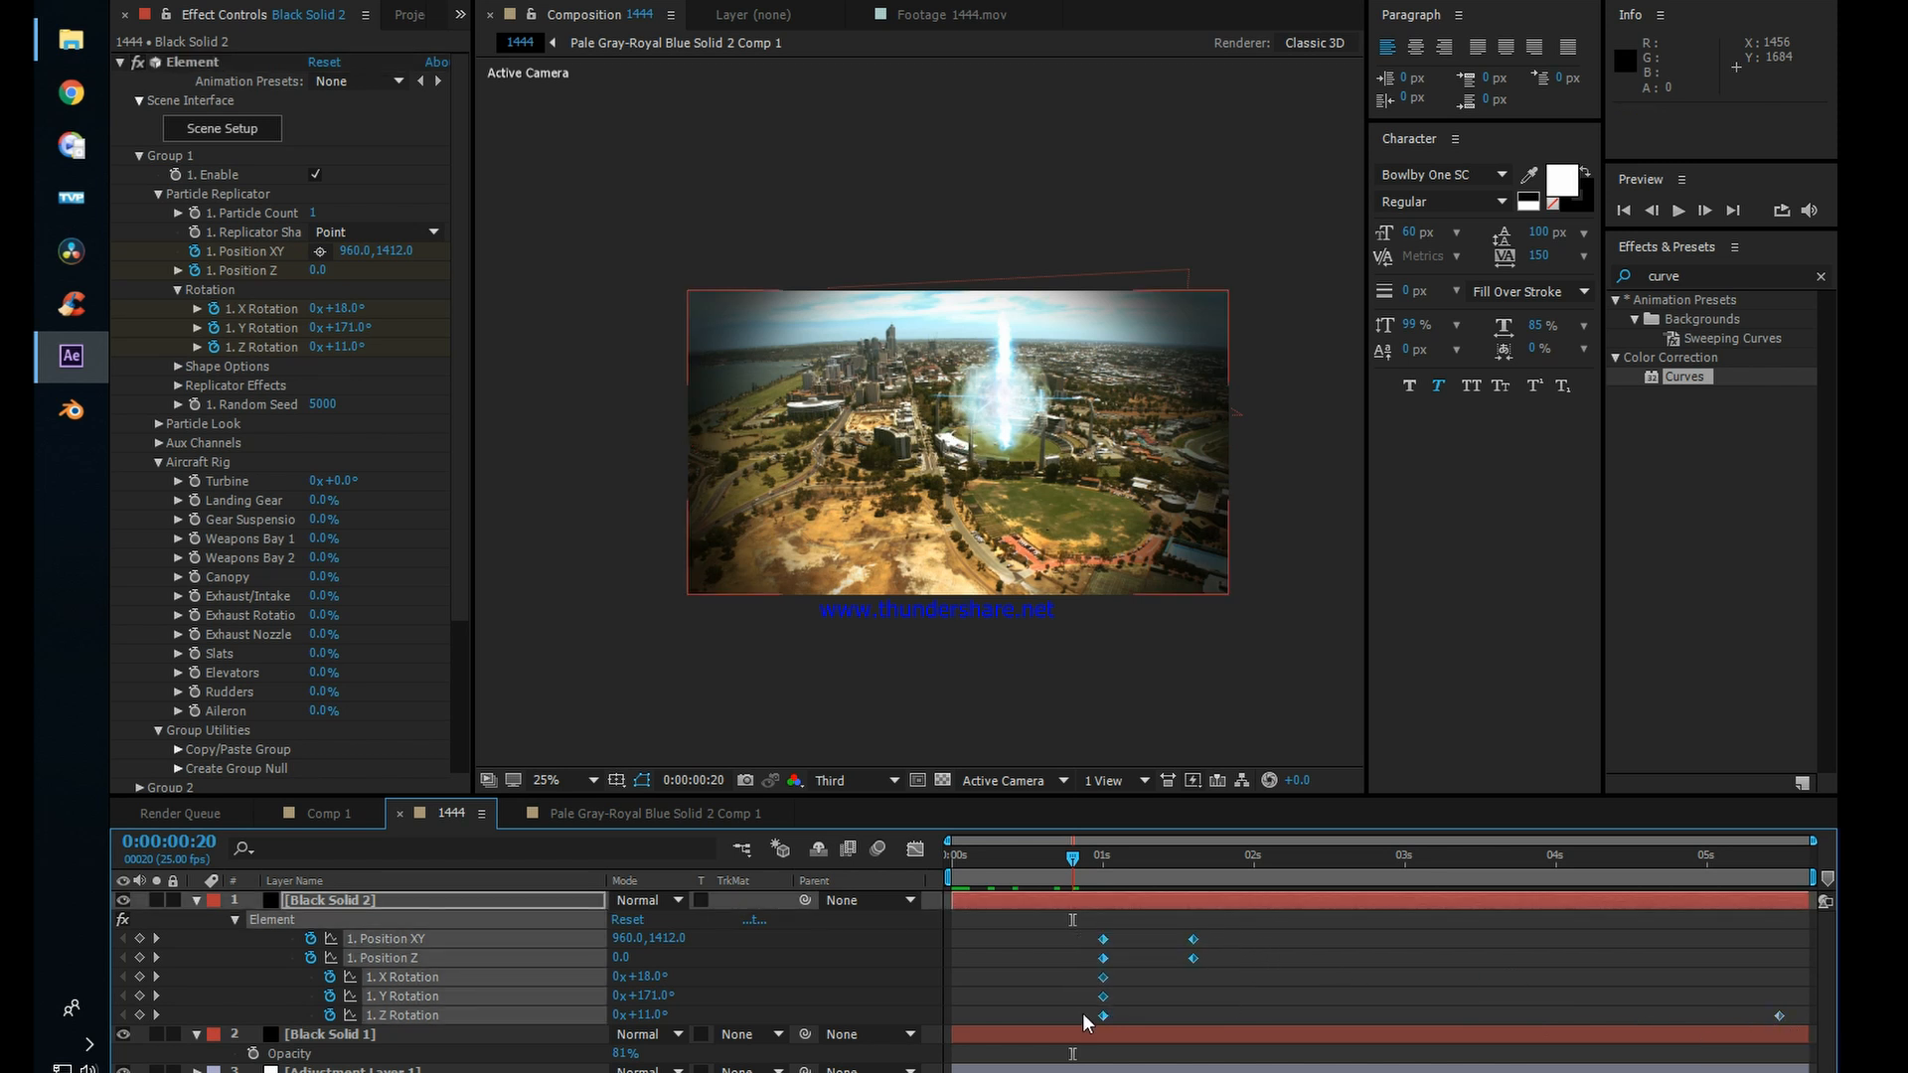
pyautogui.rightClick(1194, 958)
pyautogui.moveTo(1292, 1072)
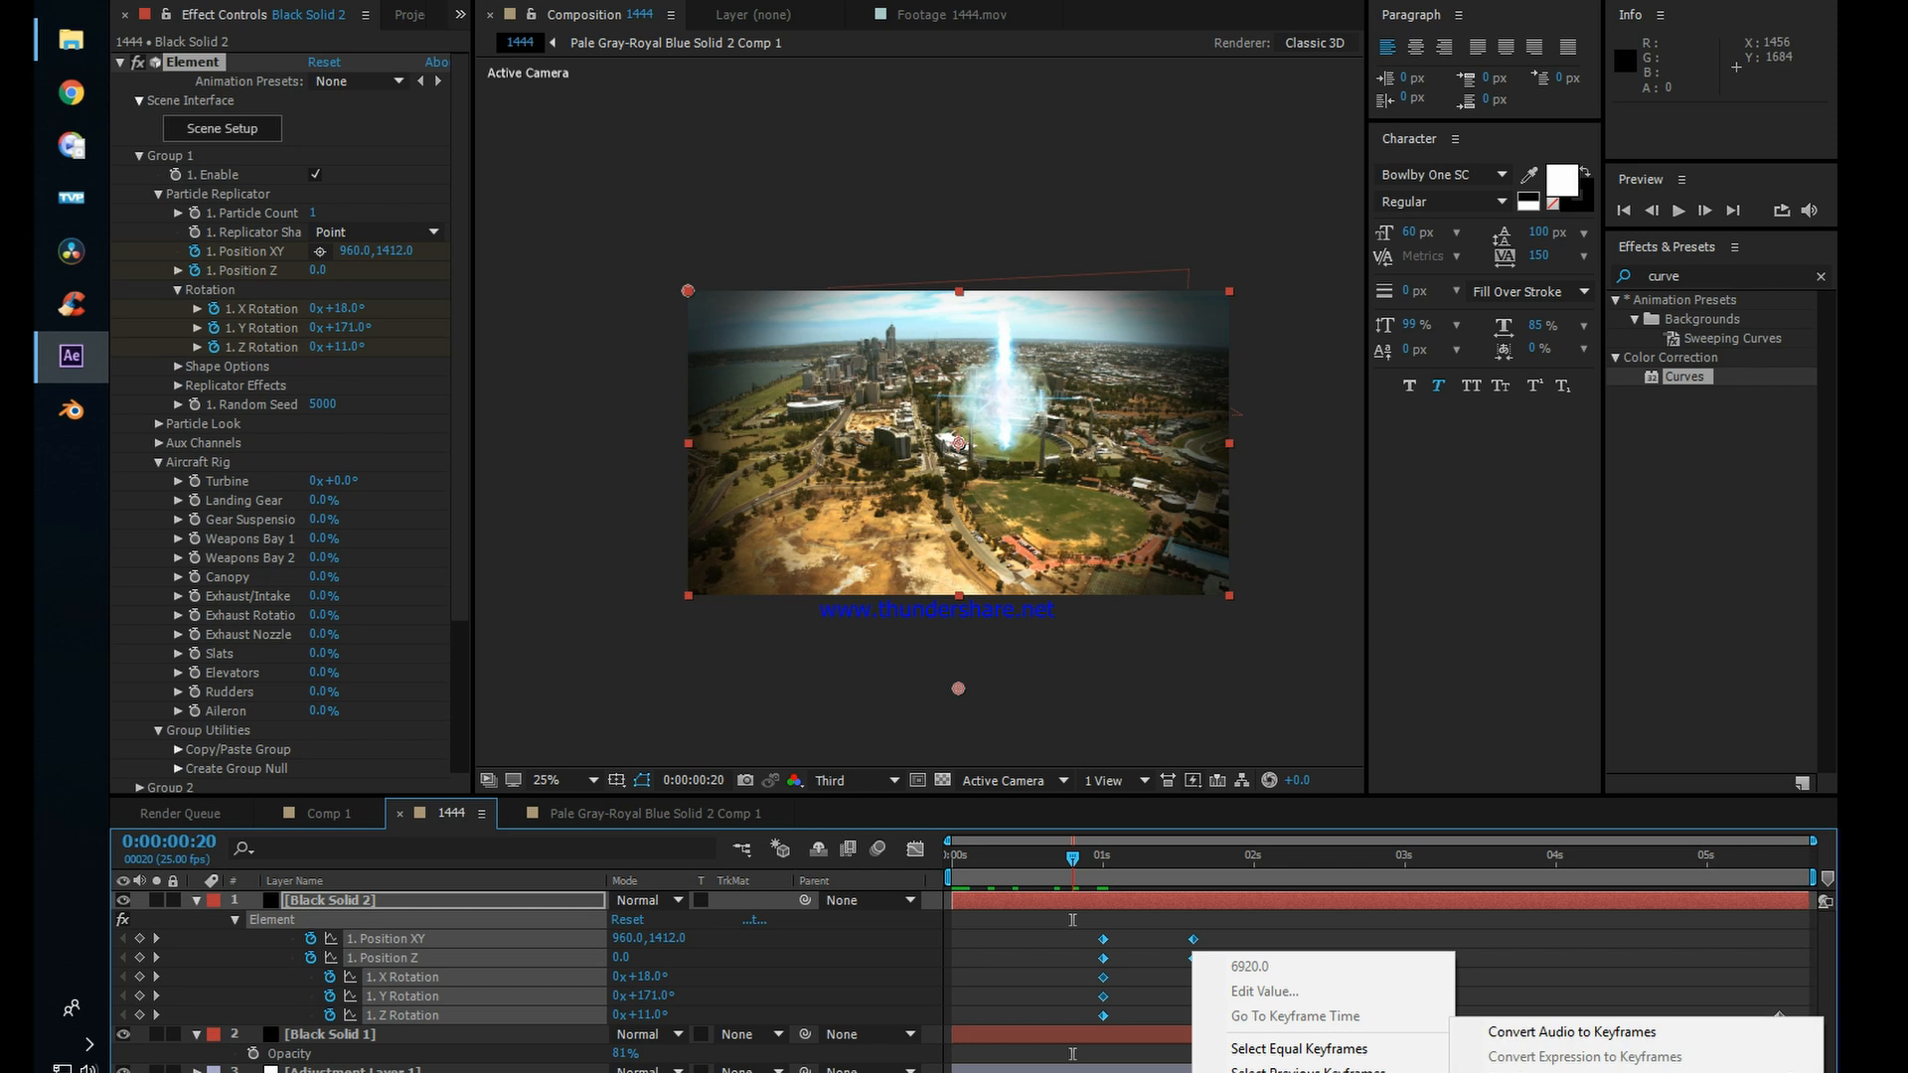
pyautogui.click(1520, 1072)
pyautogui.click(1334, 952)
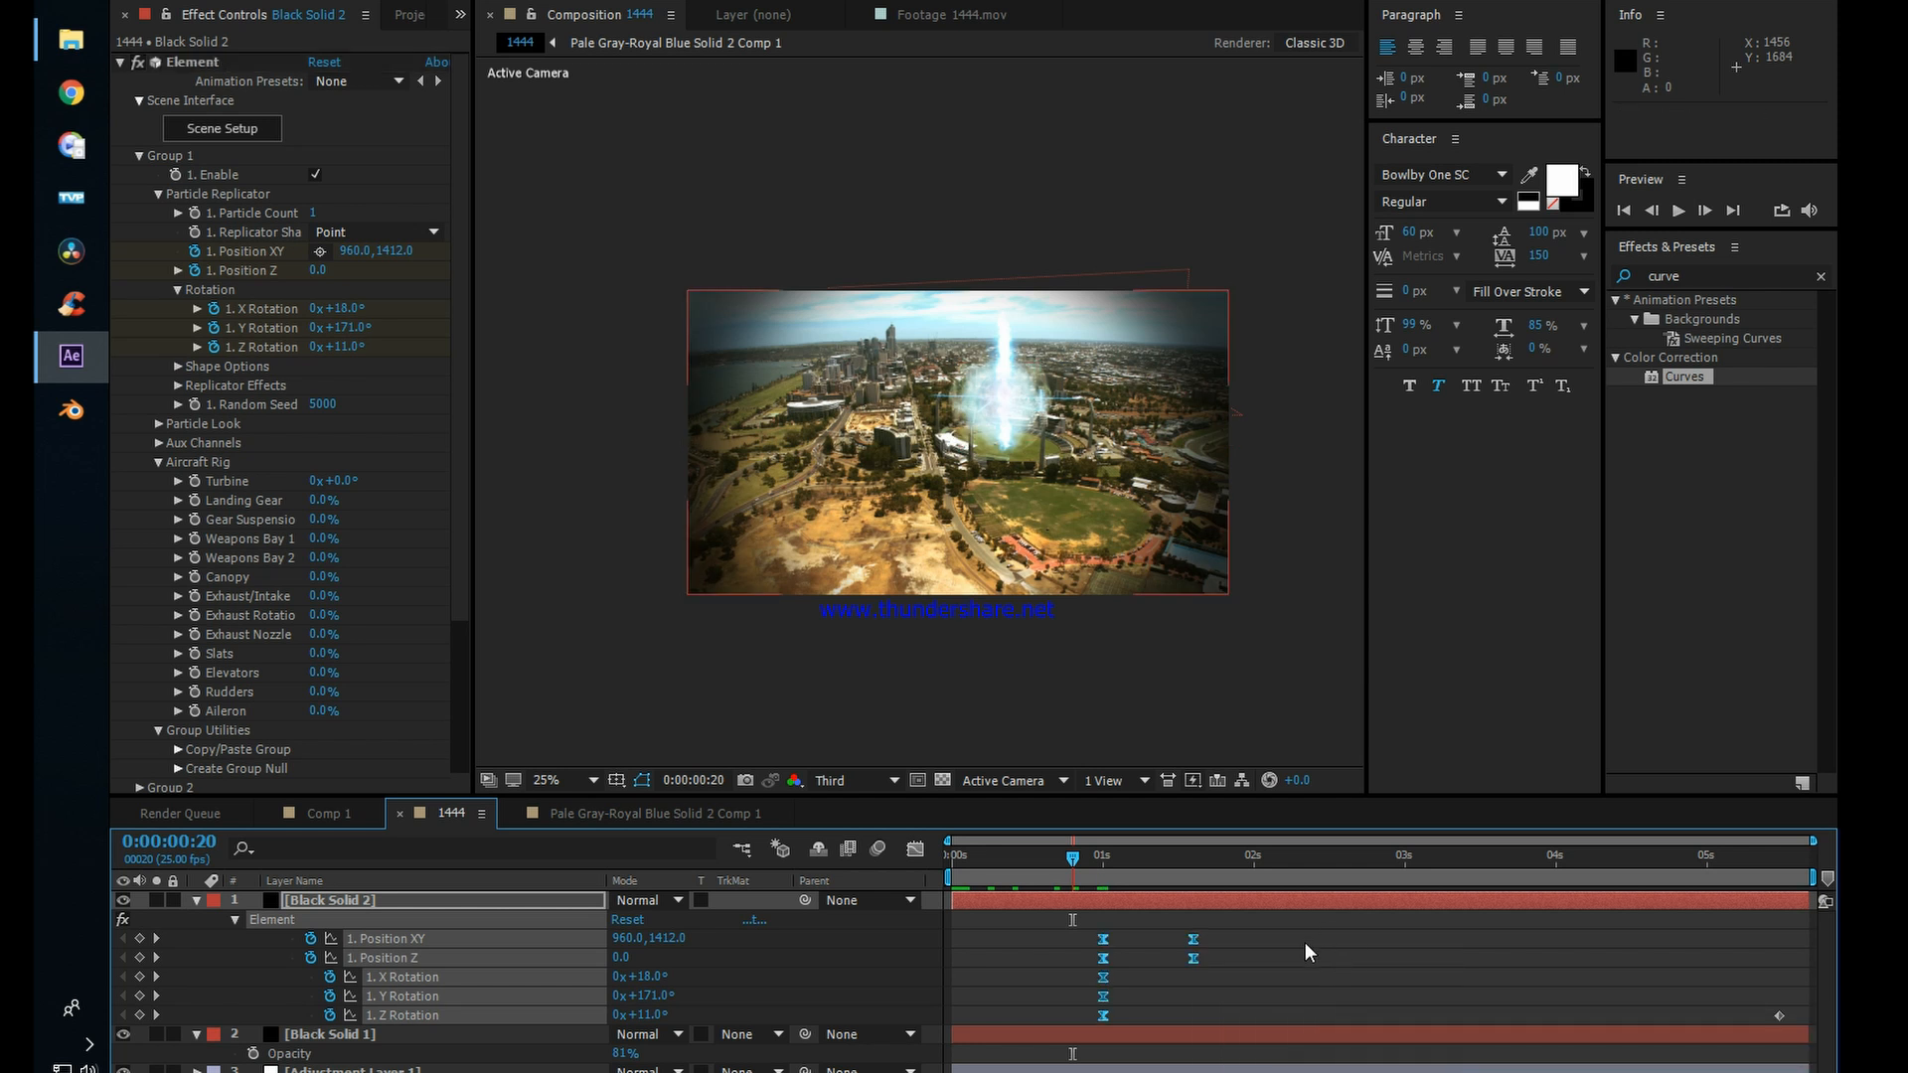
pyautogui.moveTo(1063, 866); pyautogui.dragTo(1322, 879)
pyautogui.press('space')
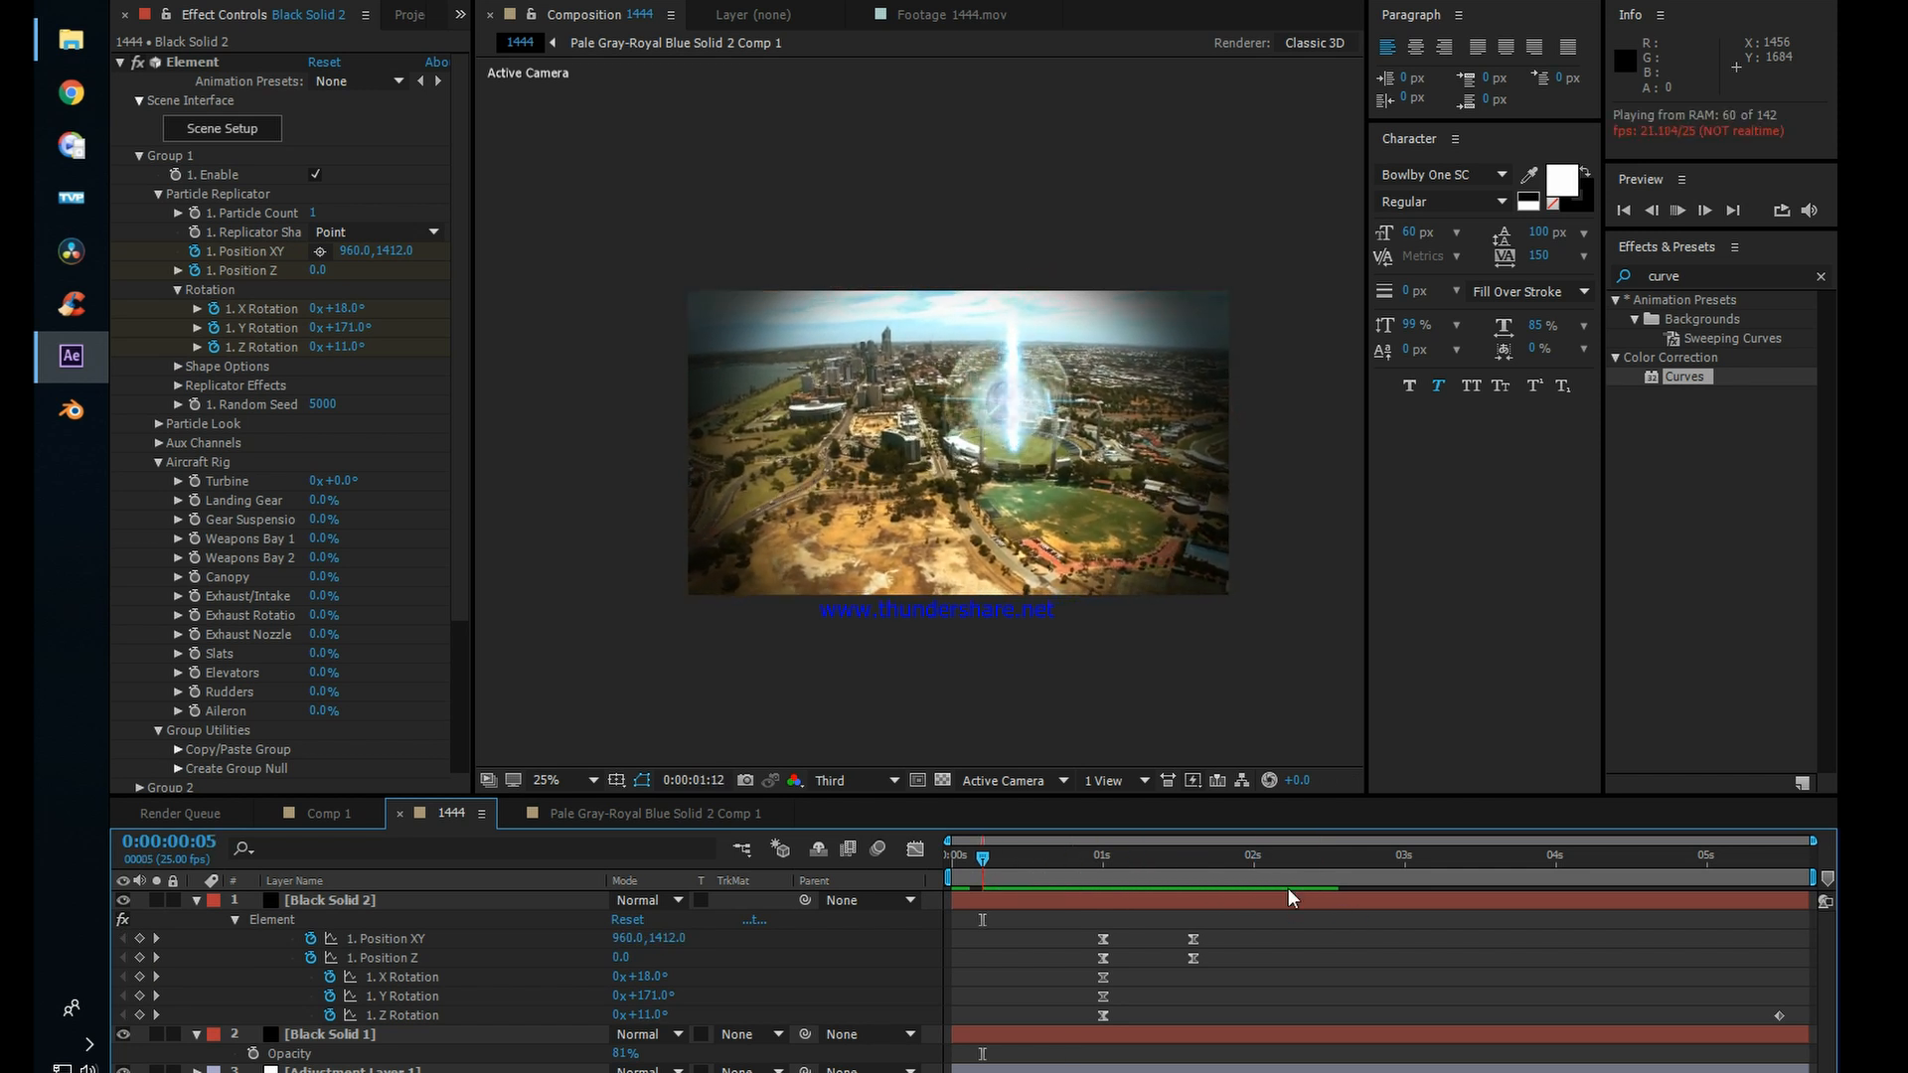
pyautogui.press('space')
# Step: Move the jet's second Position XY and Position Z keyframes to about 2.3 seconds and preview the slower flight
pyautogui.click(1194, 939)
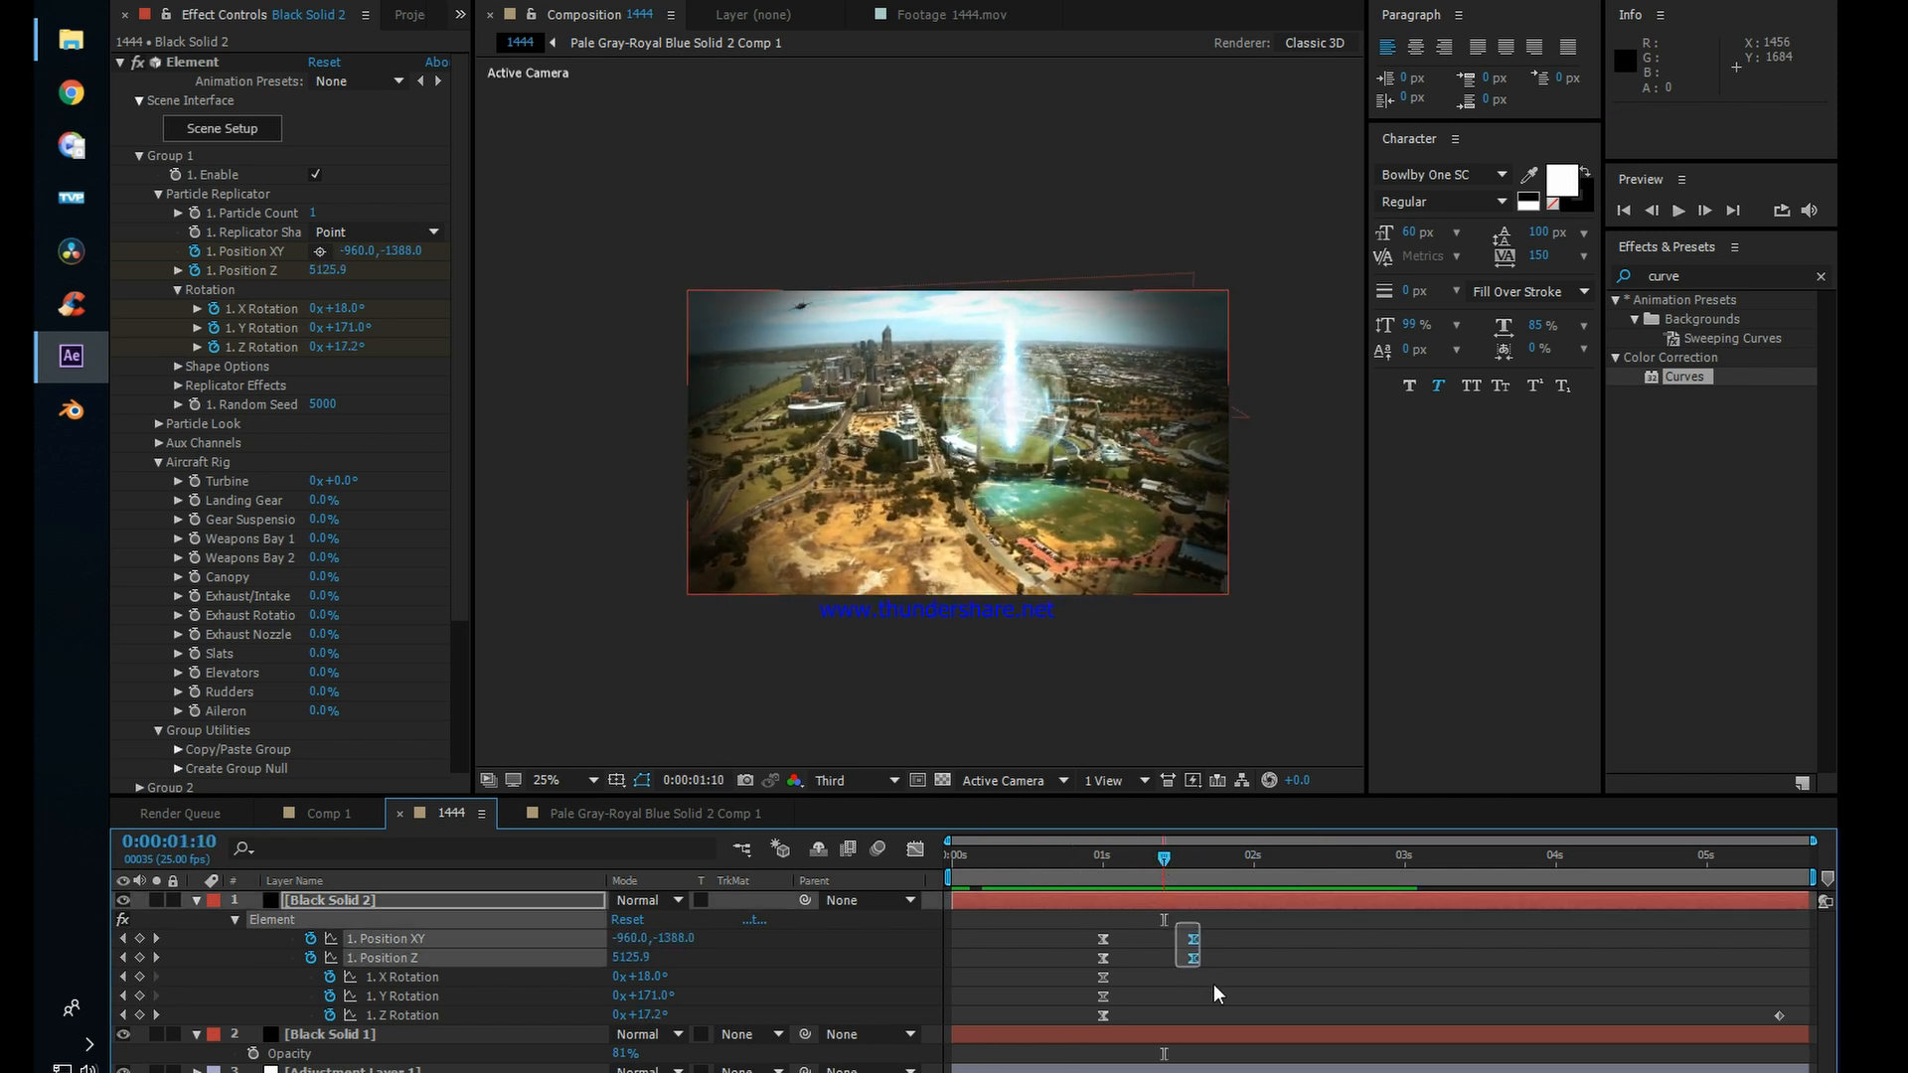
pyautogui.keyDown('shift'); pyautogui.click(1194, 958); pyautogui.keyUp('shift')
pyautogui.moveTo(1195, 962); pyautogui.dragTo(1303, 962)
pyautogui.press('space')
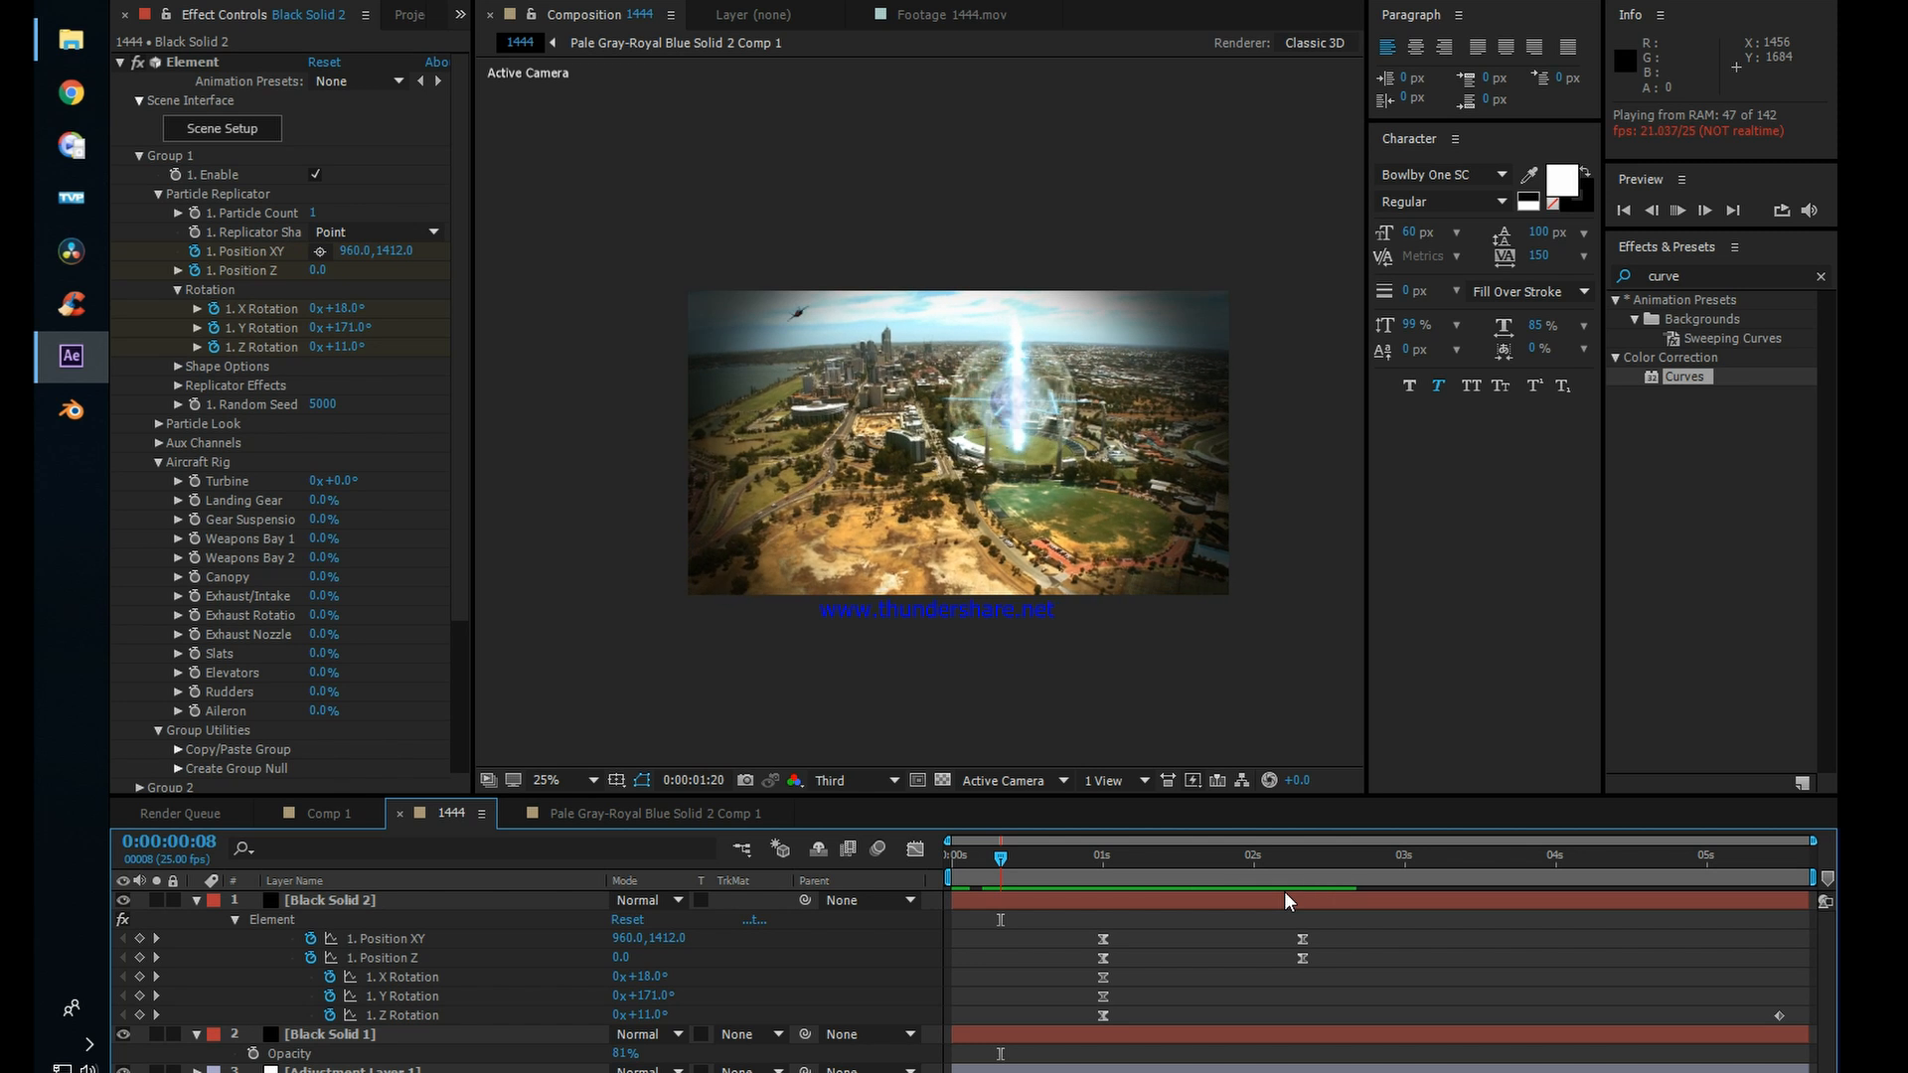
pyautogui.moveTo(1250, 866); pyautogui.dragTo(1133, 884)
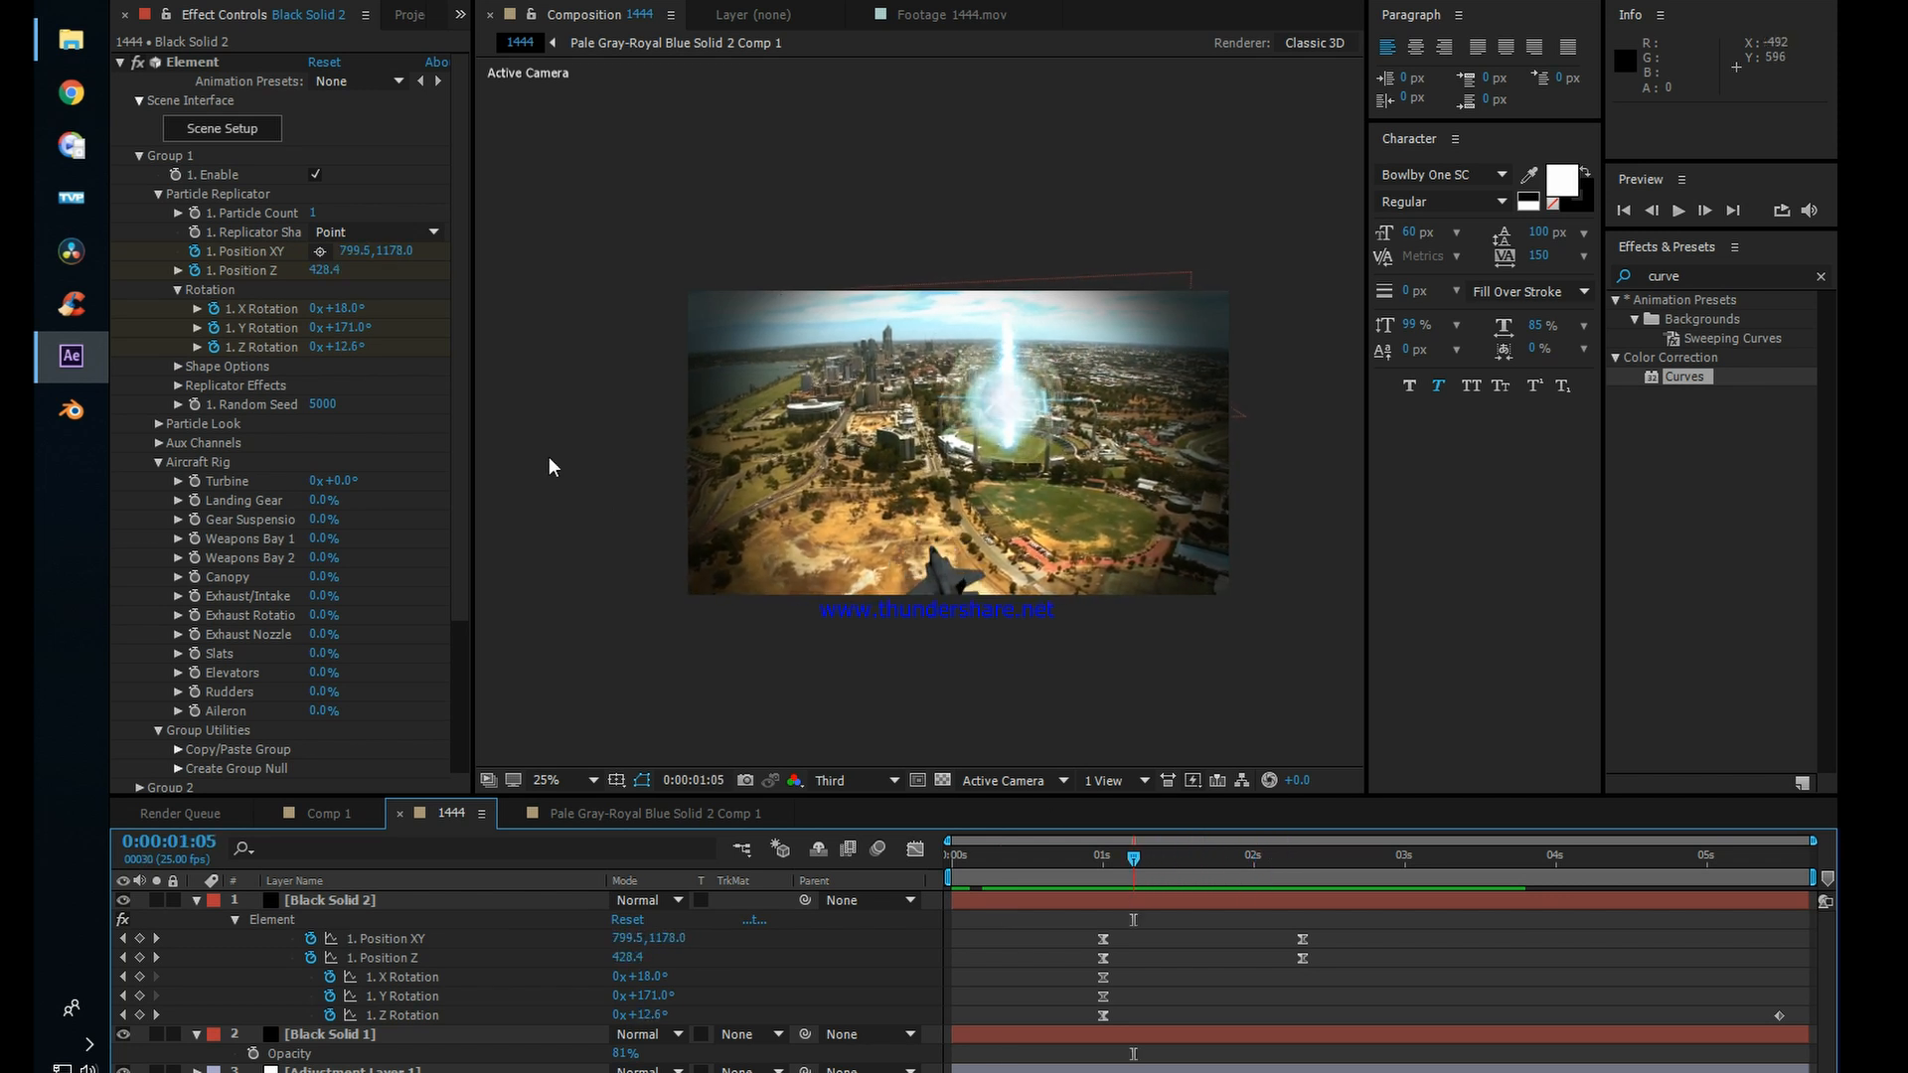
# Step: Set Element's World Scale to 1.50 and preview the jet from 0:00:00:17
pyautogui.scroll(-5, 315, 370)
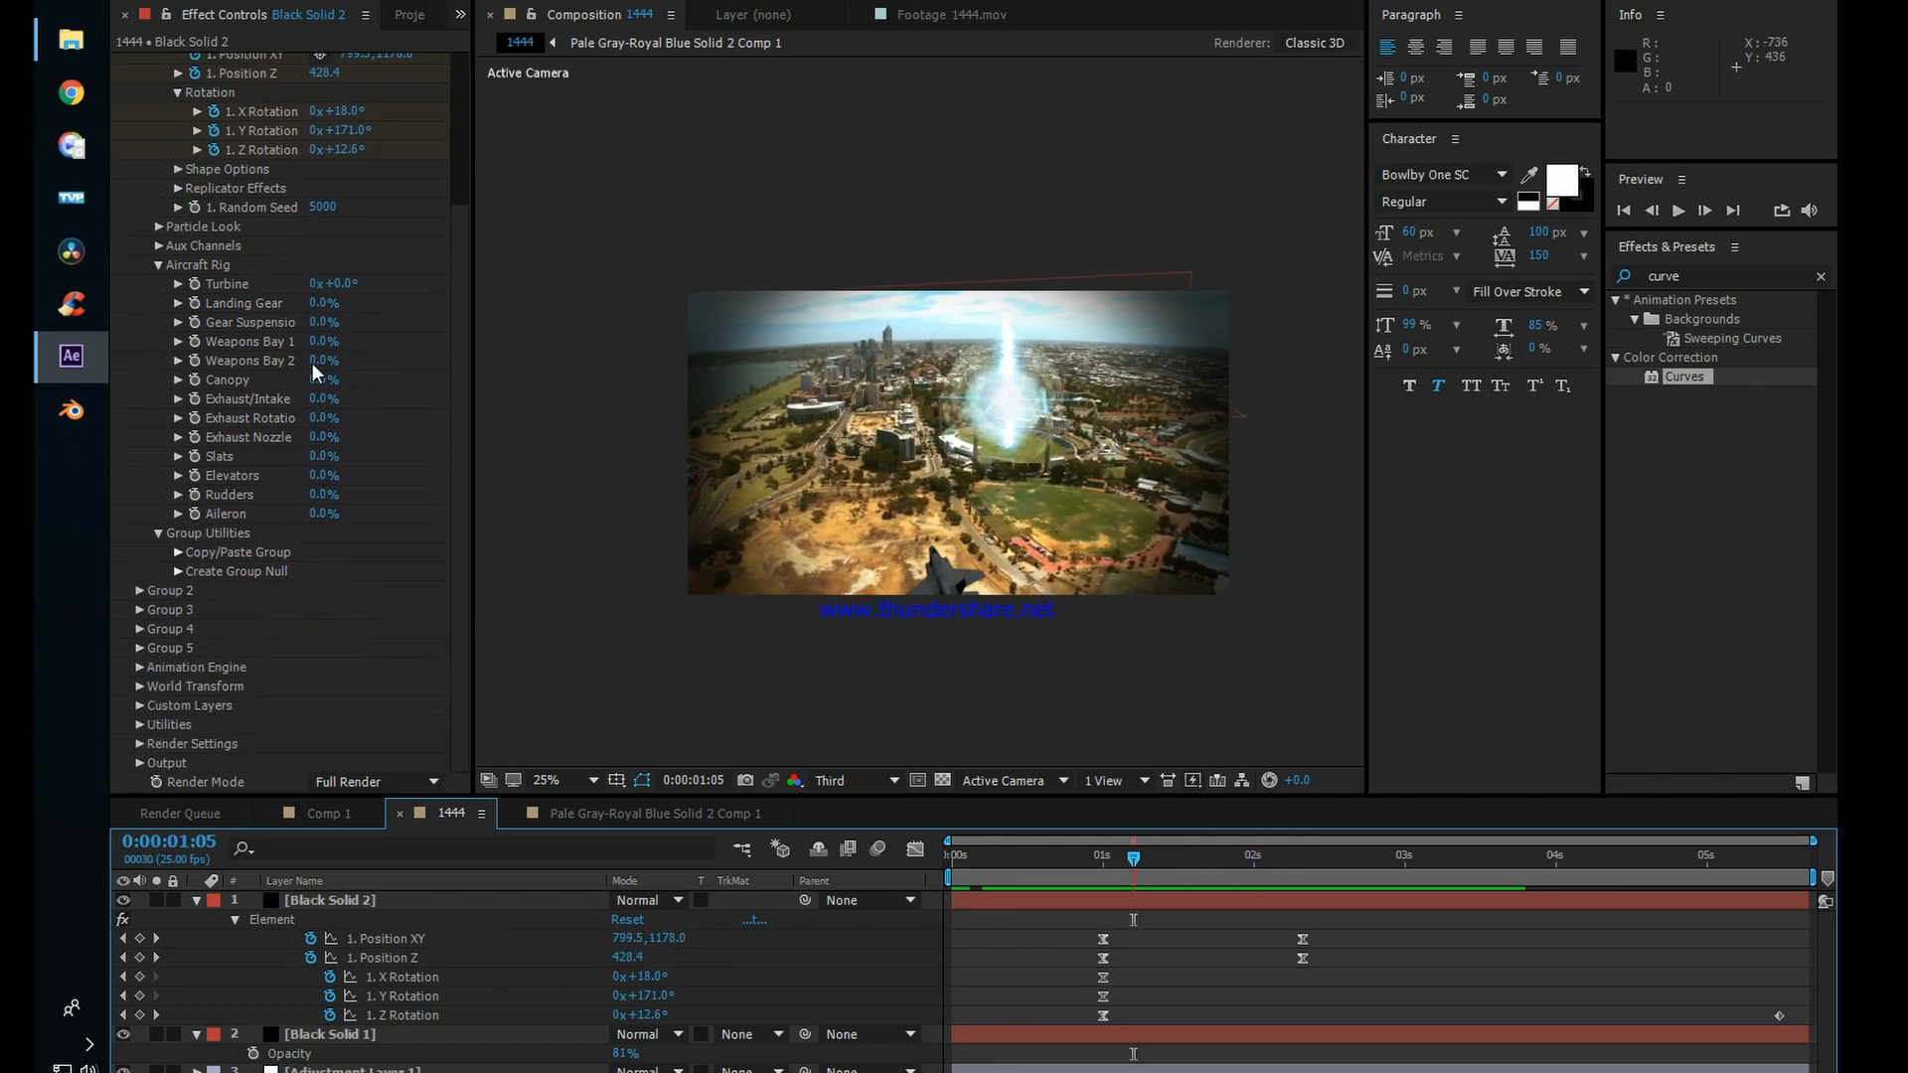
pyautogui.click(140, 707)
pyautogui.click(140, 705)
pyautogui.click(140, 687)
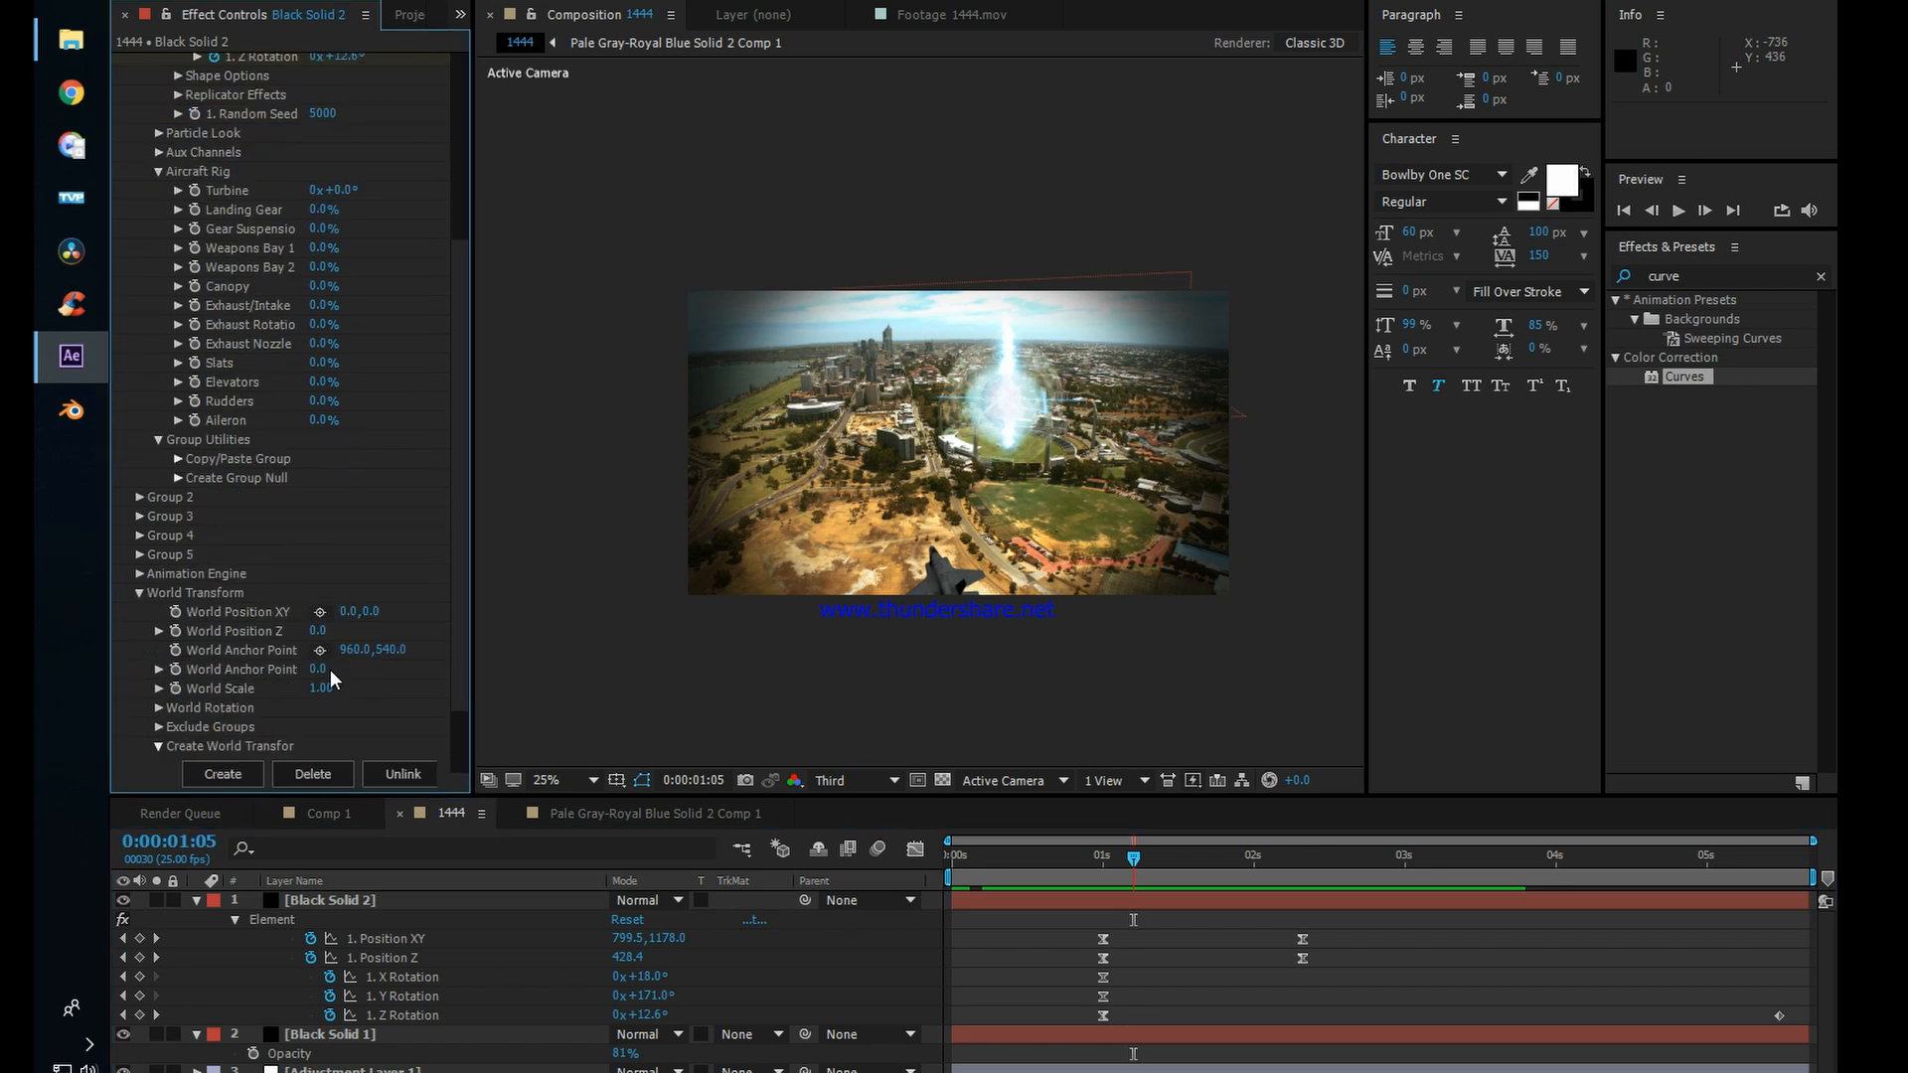
pyautogui.moveTo(322, 688); pyautogui.dragTo(362, 682)
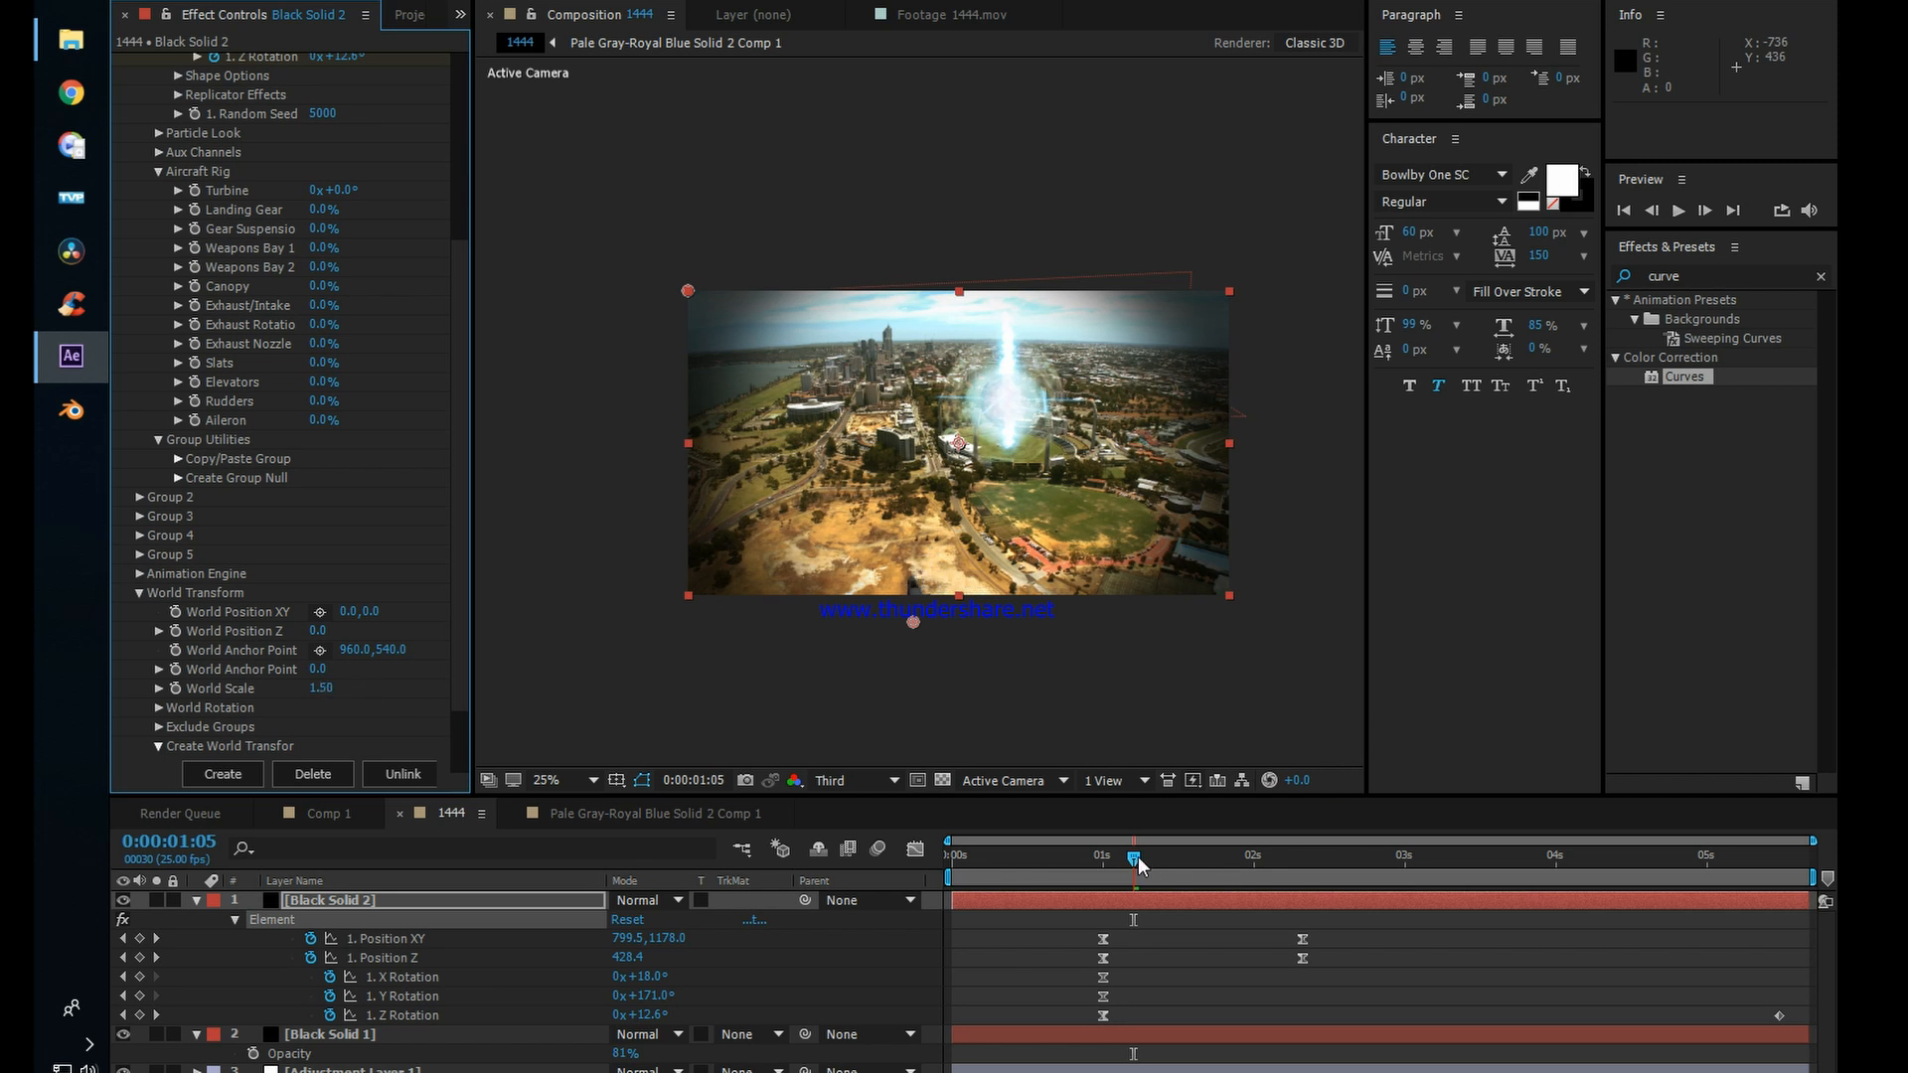
pyautogui.moveTo(1140, 866); pyautogui.dragTo(1054, 864)
pyautogui.press('space')
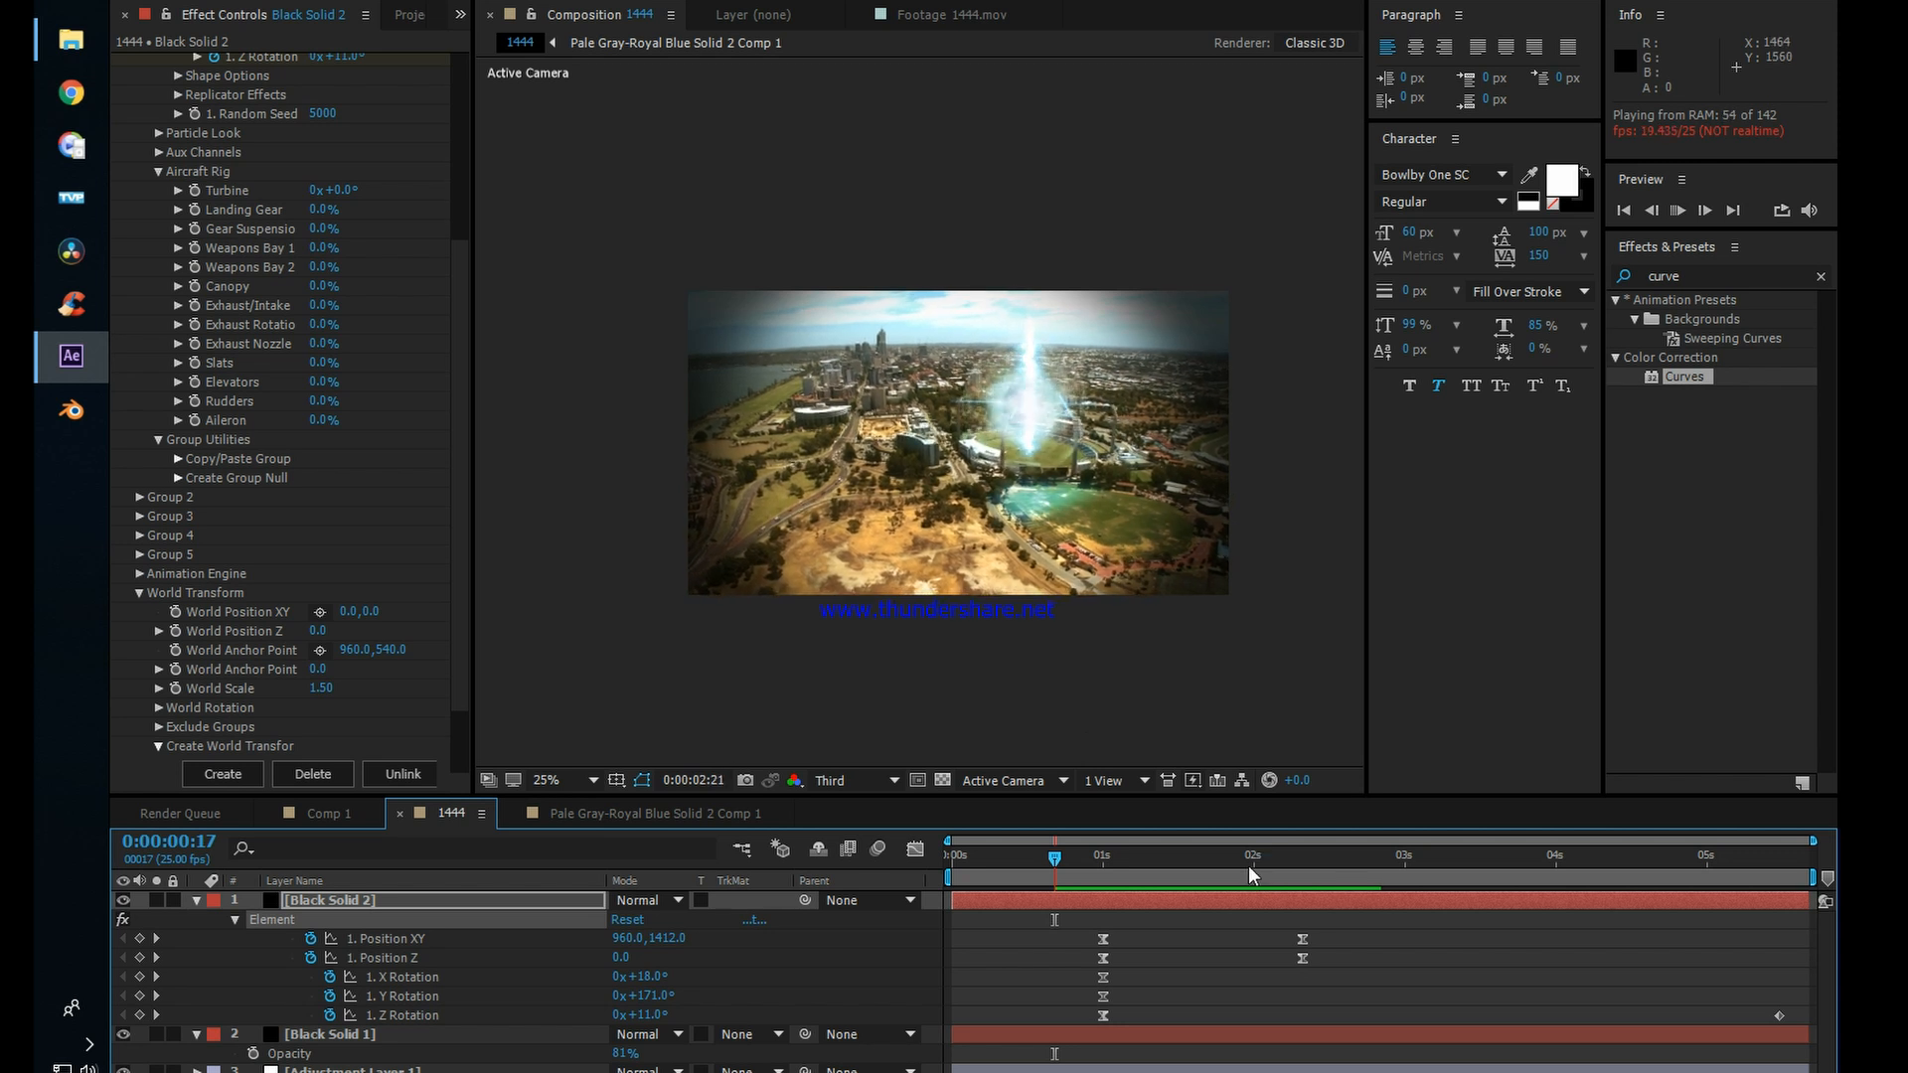
# Step: Move the jet's second Z Rotation keyframe to about 2.2 seconds and preview the roll
pyautogui.moveTo(1249, 868)
pyautogui.mouseDown()
pyautogui.moveTo(1114, 877)
pyautogui.moveTo(1265, 876)
pyautogui.moveTo(1219, 884)
pyautogui.mouseUp()
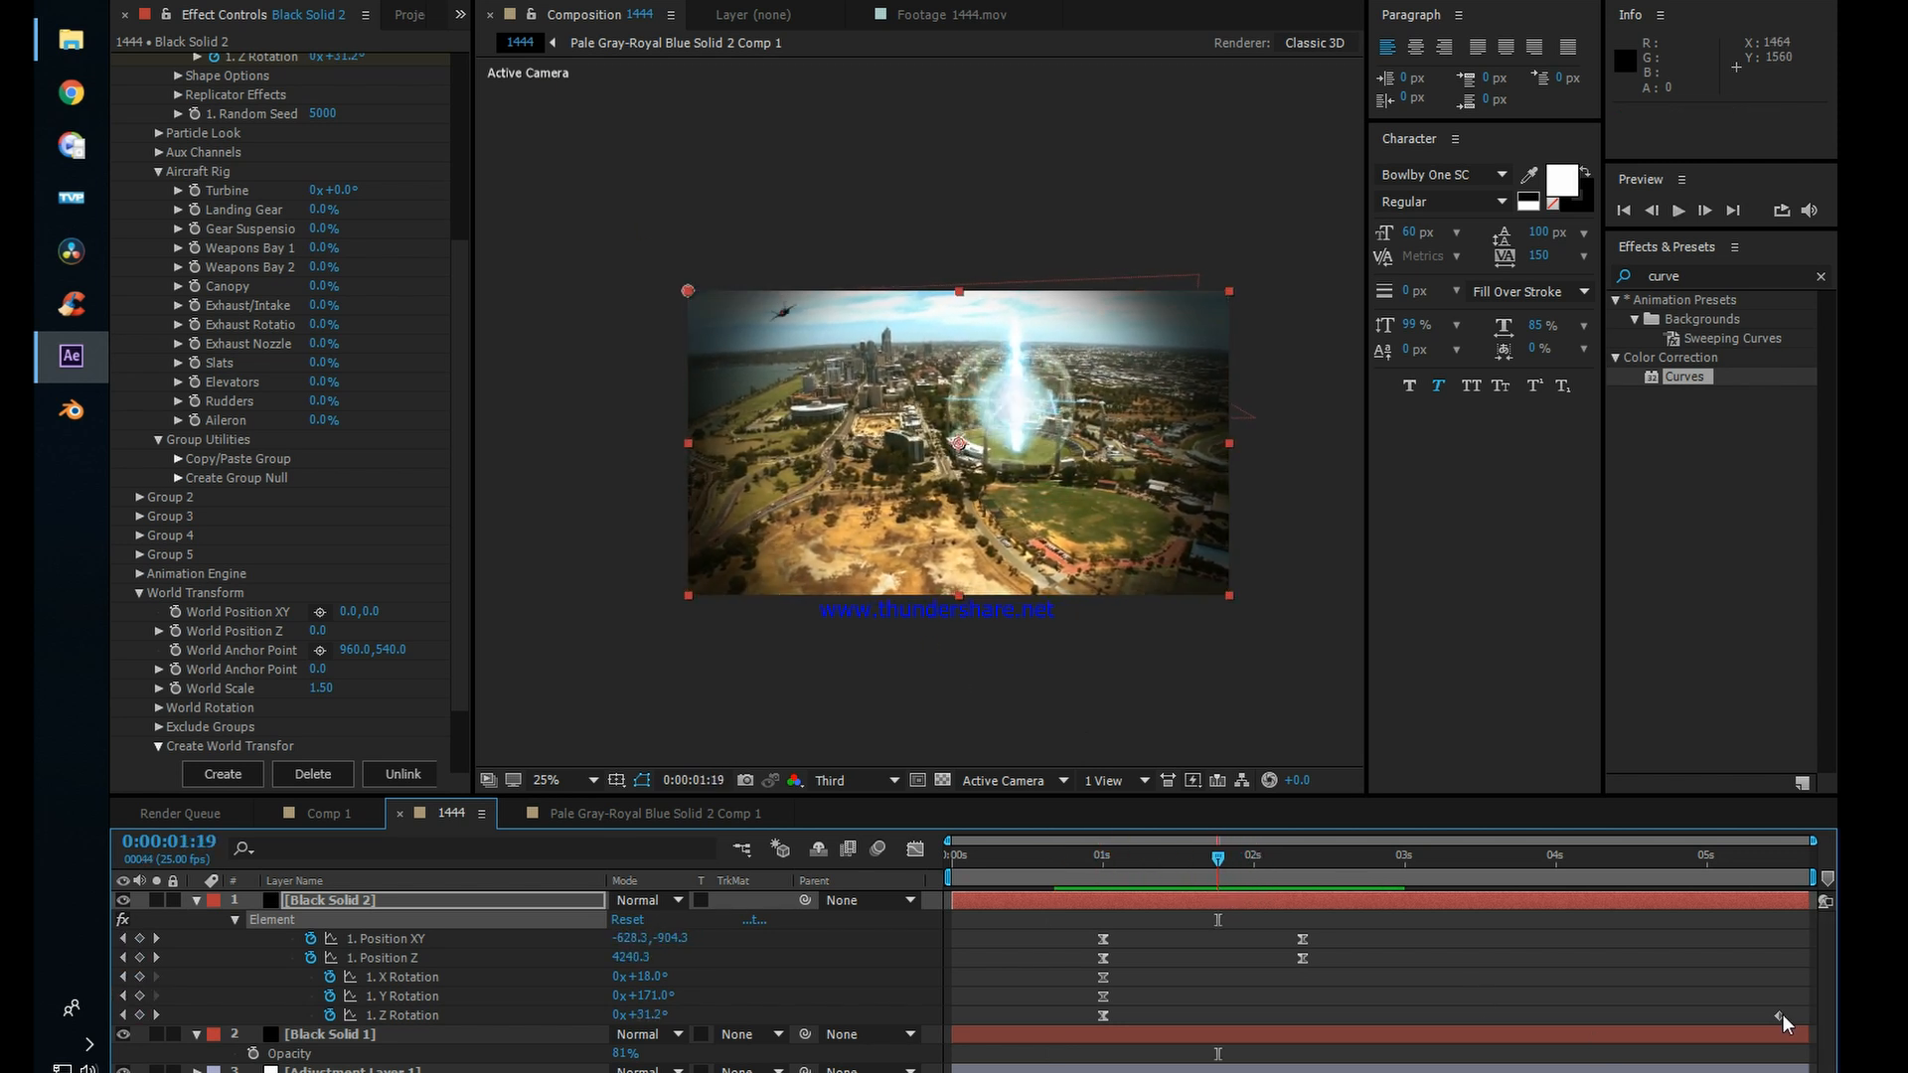
pyautogui.moveTo(1780, 1017); pyautogui.dragTo(1688, 1027)
pyautogui.moveTo(1530, 1028); pyautogui.dragTo(1346, 1028)
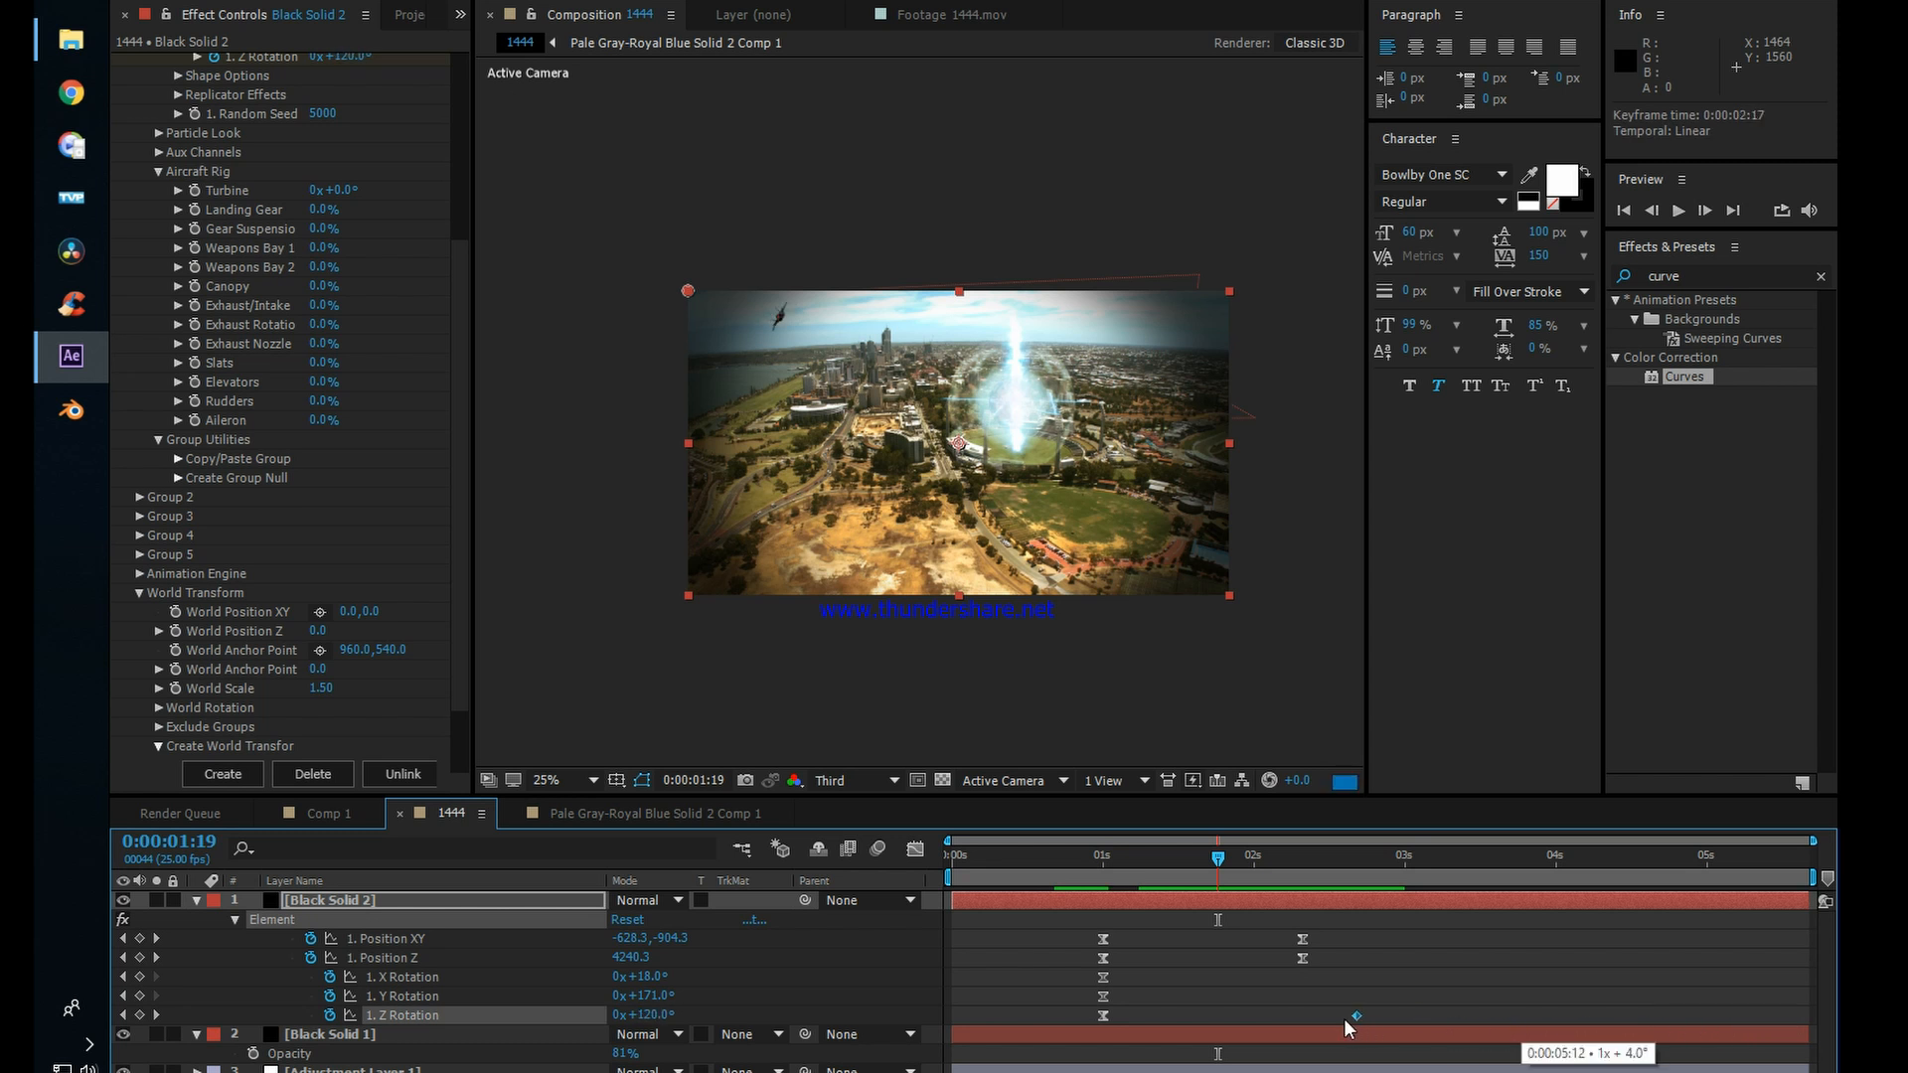
pyautogui.moveTo(1231, 863); pyautogui.dragTo(1023, 874)
pyautogui.press('space')
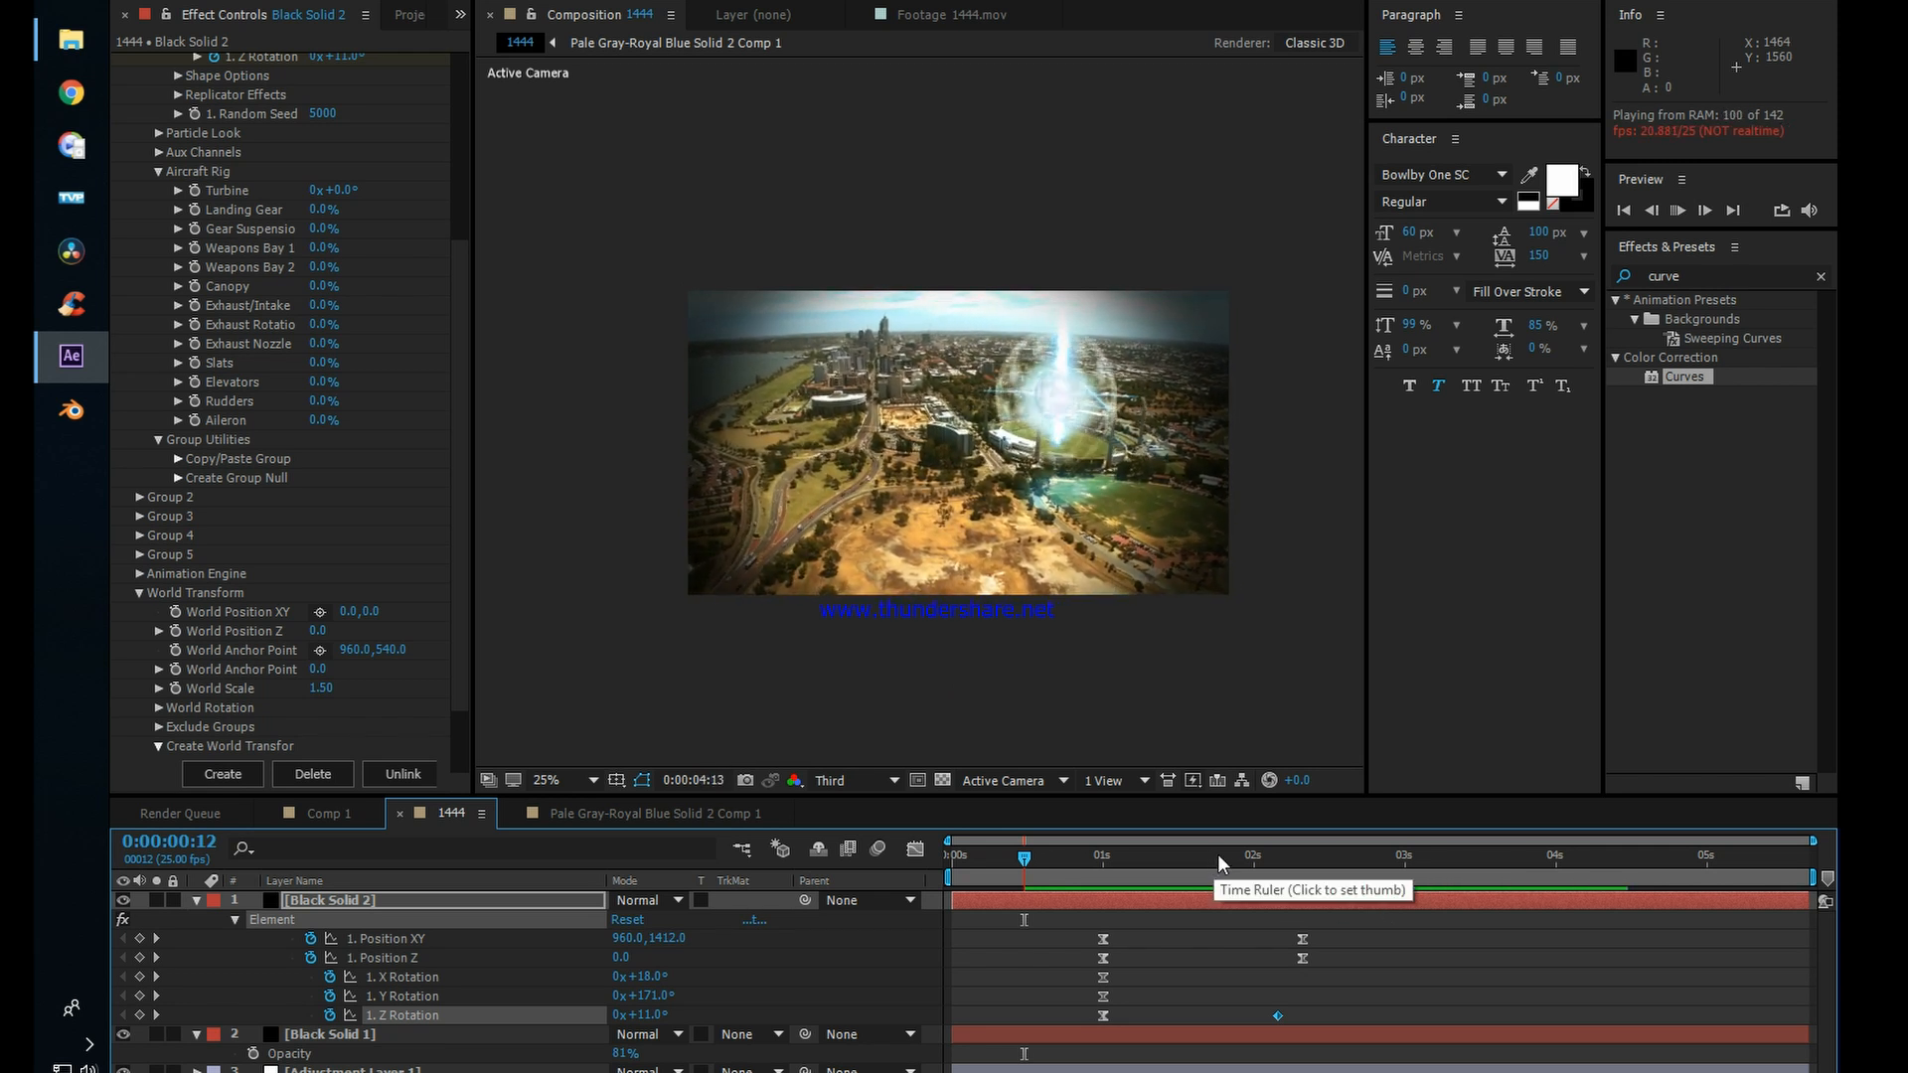
pyautogui.moveTo(1173, 863); pyautogui.dragTo(1308, 885)
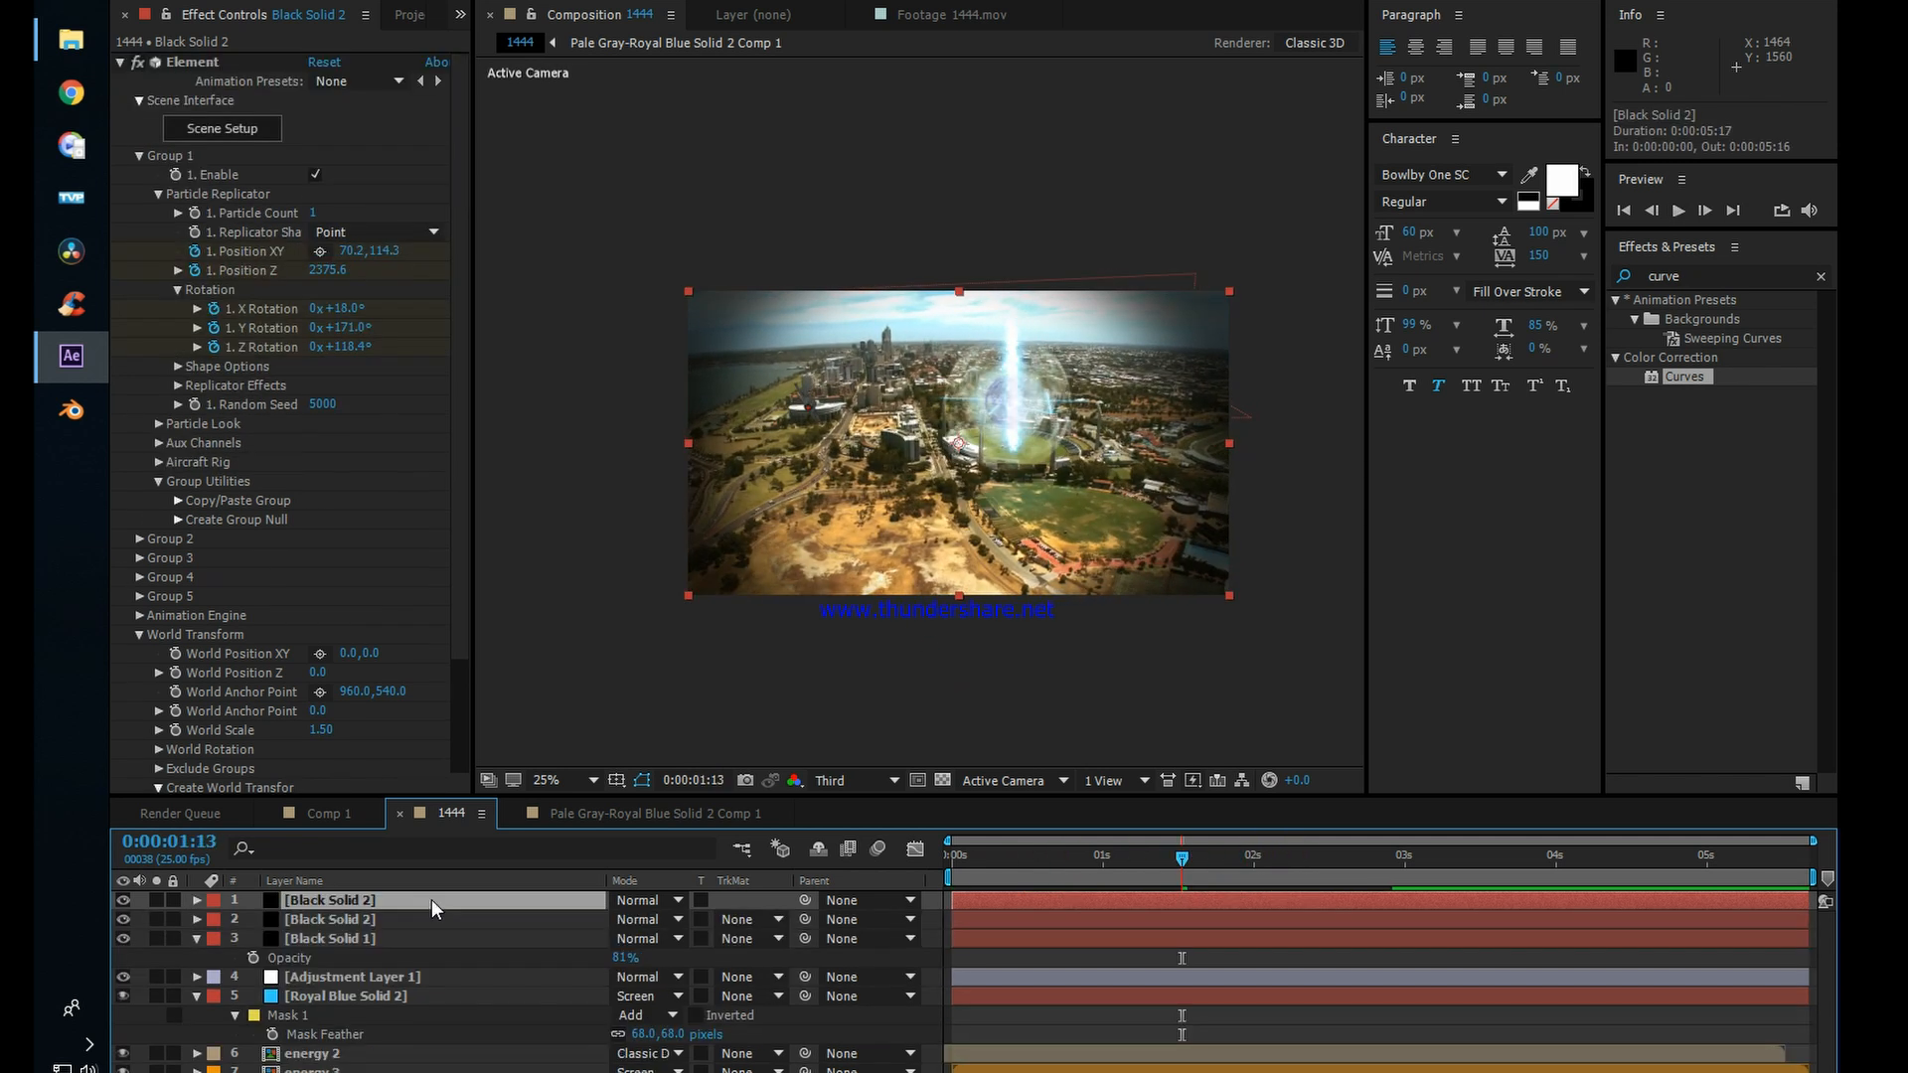
# Step: Duplicate the Black Solid 2 jet layer and rename the copy z
pyautogui.press('Return')
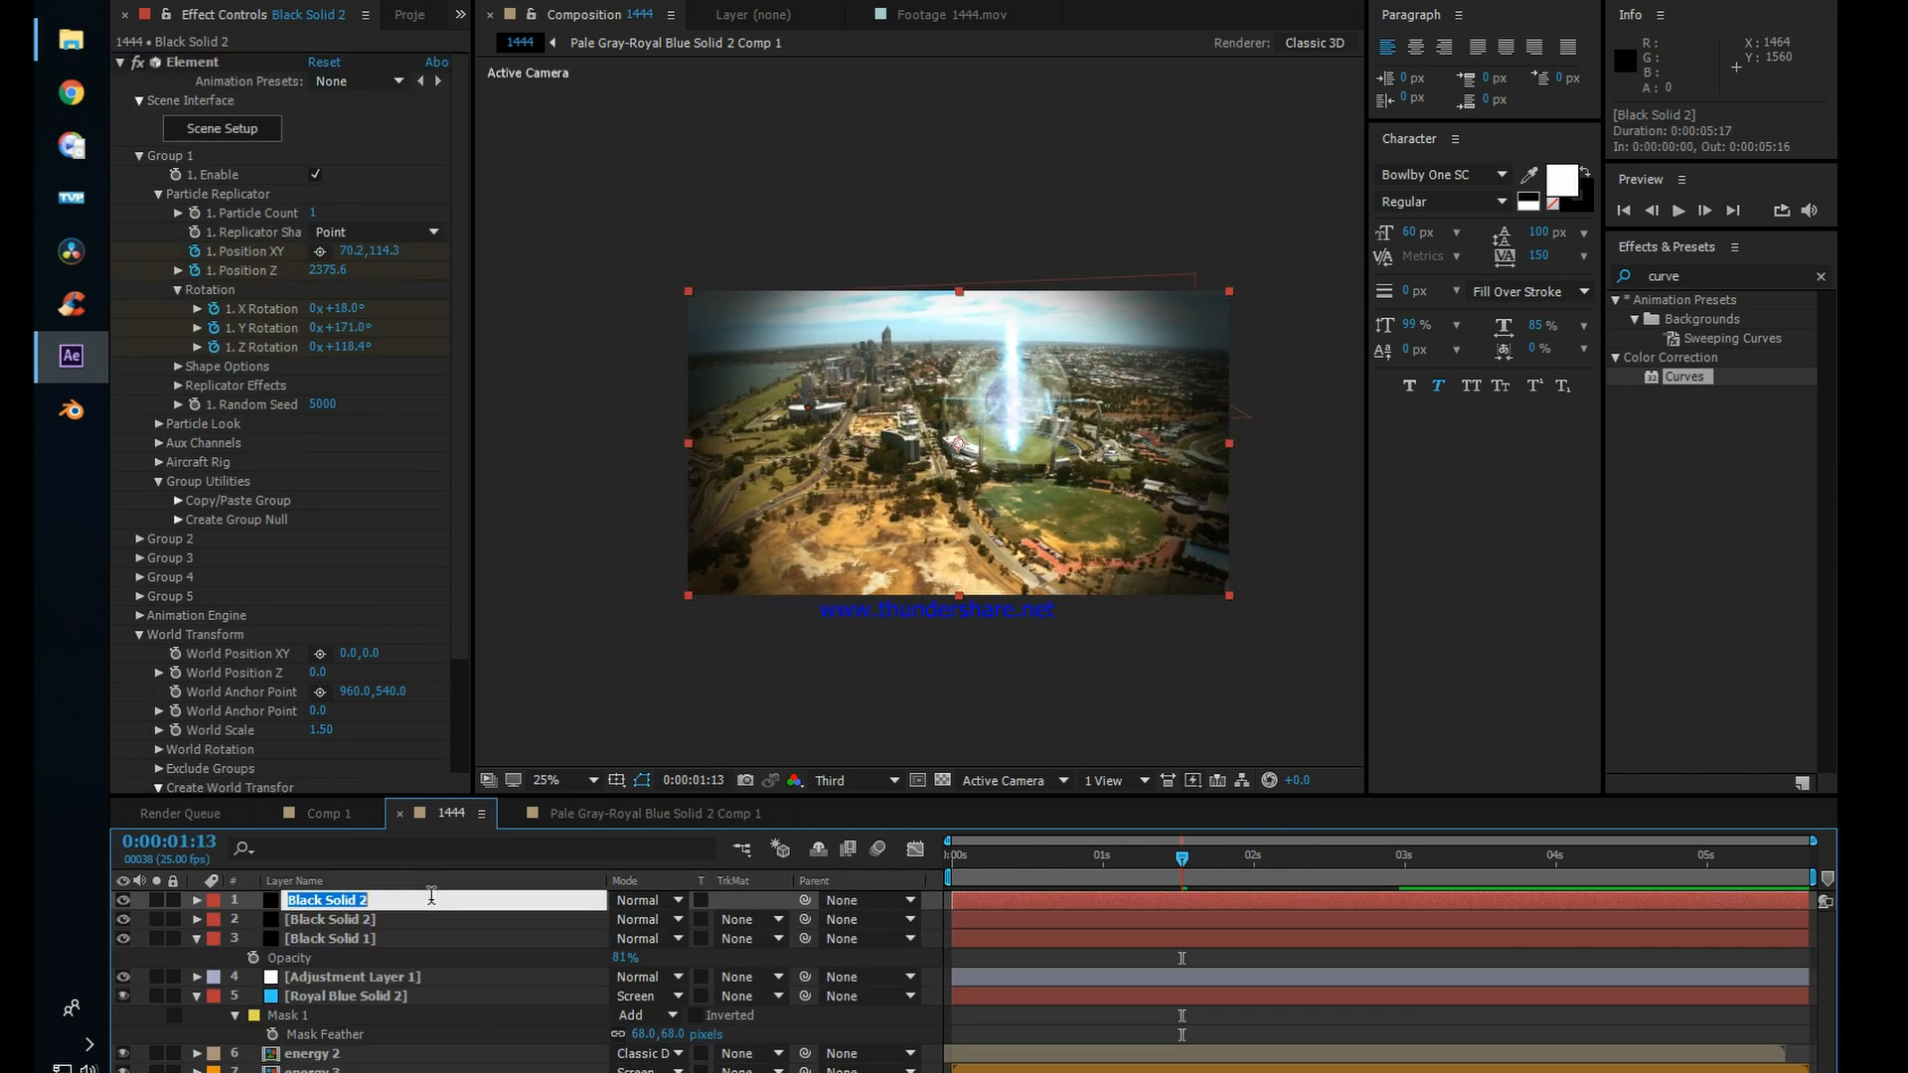
pyautogui.write('z')
pyautogui.press('Return')
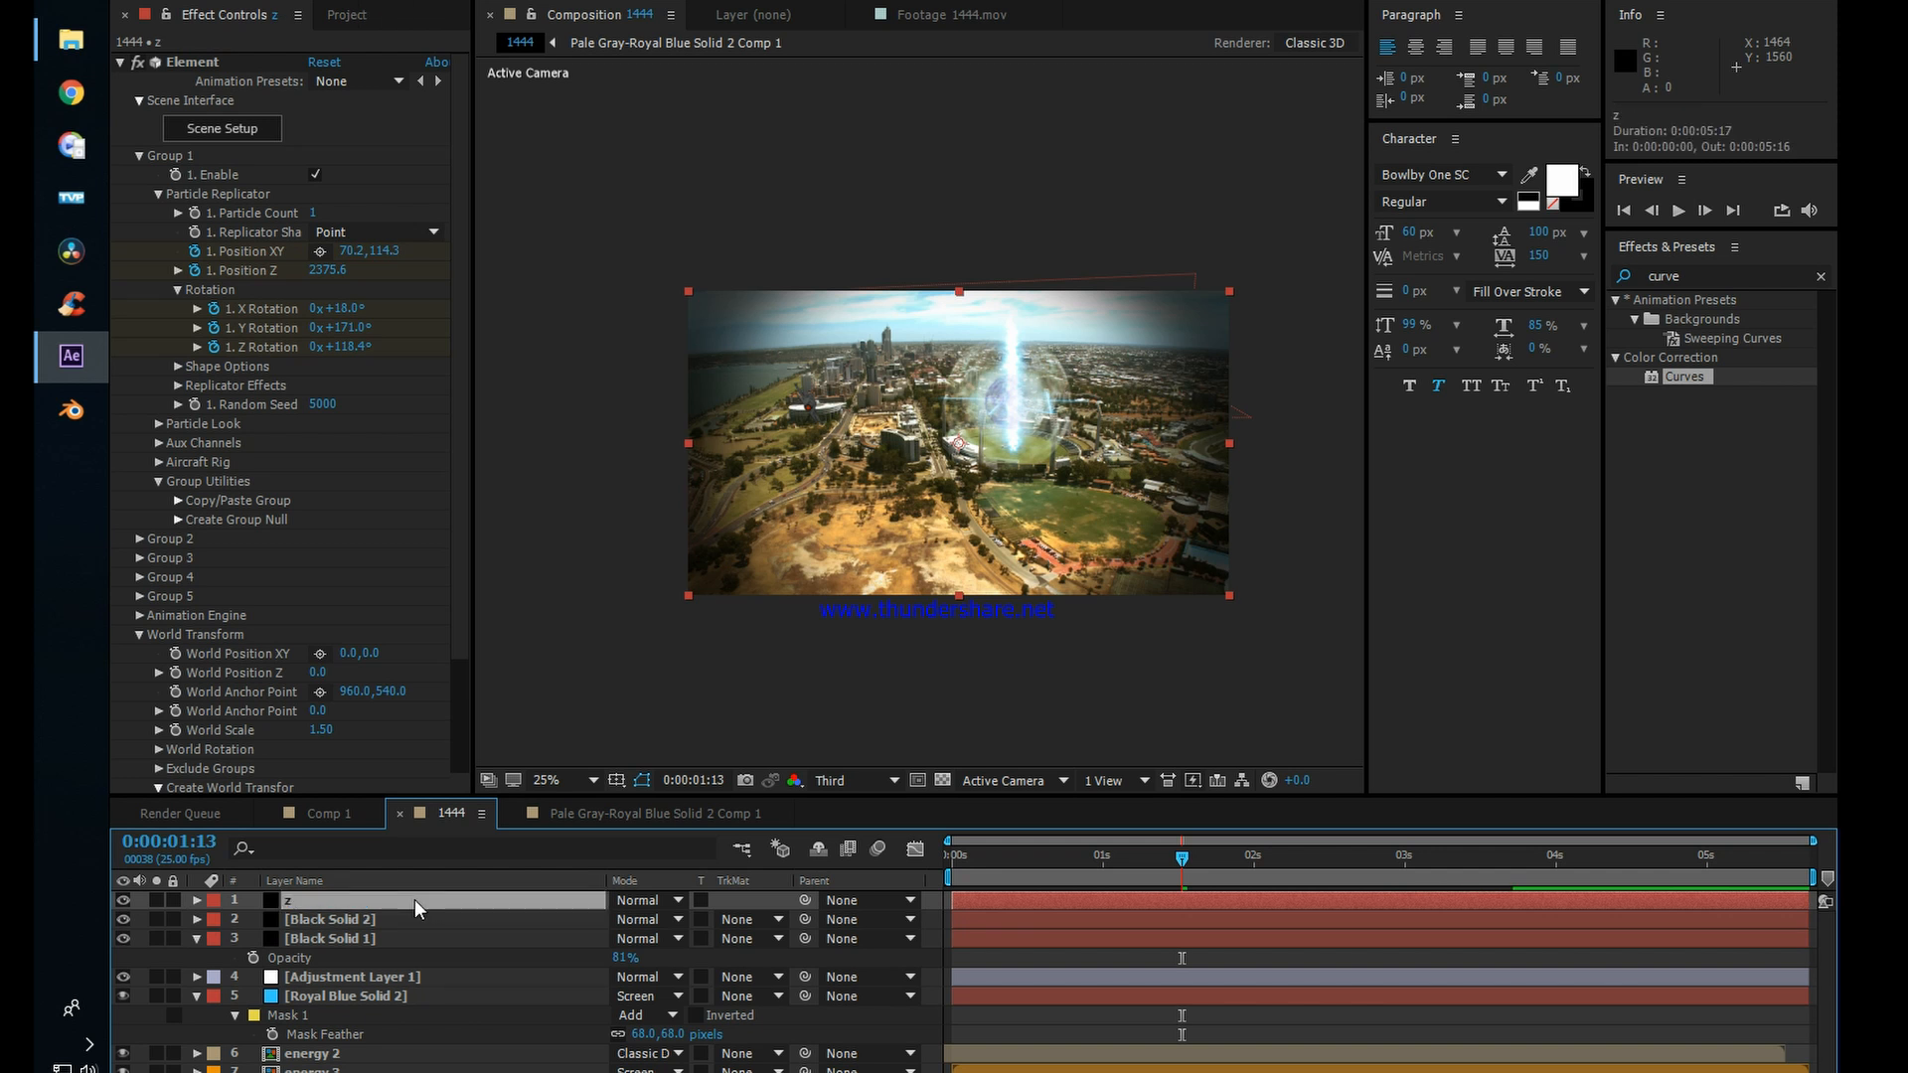
# Step: Shift layer z to start at 0:00:00:24 and preview the two jets
pyautogui.moveTo(1168, 897); pyautogui.dragTo(1224, 876)
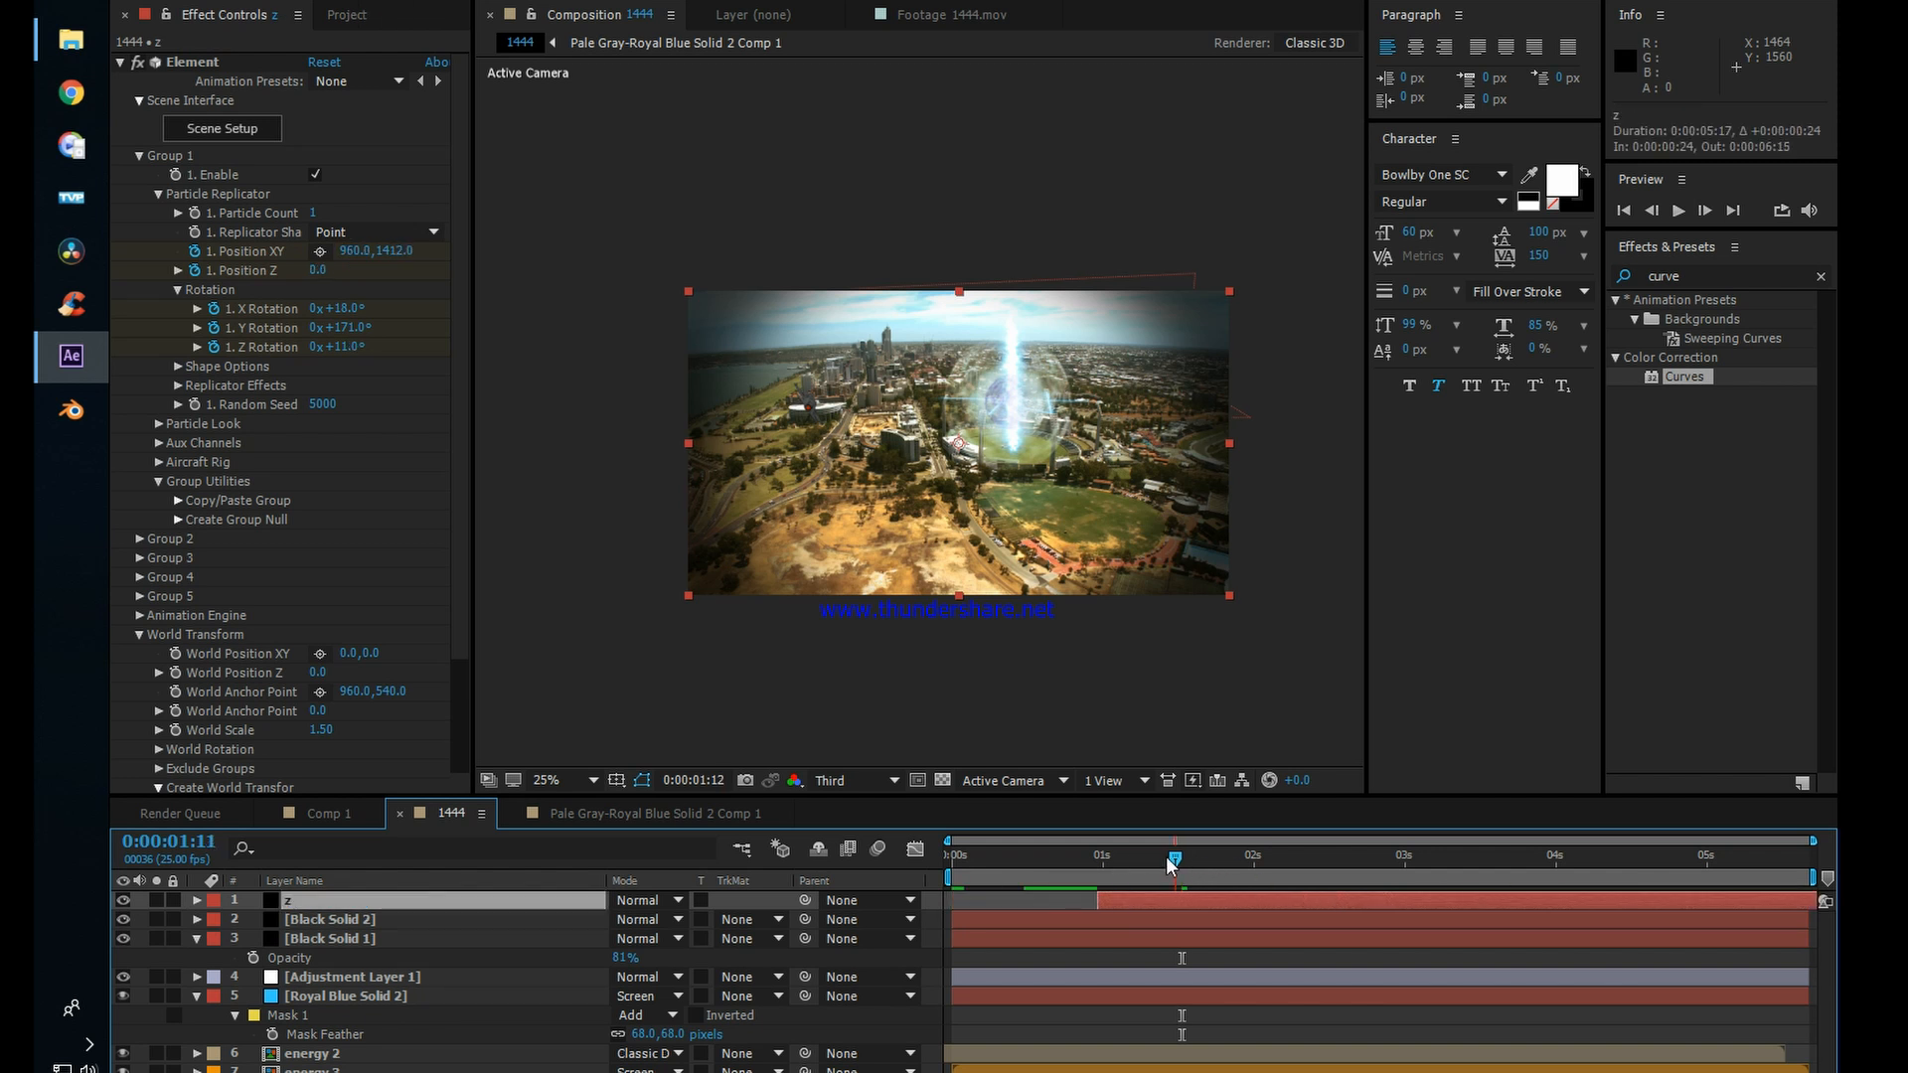
pyautogui.press('space')
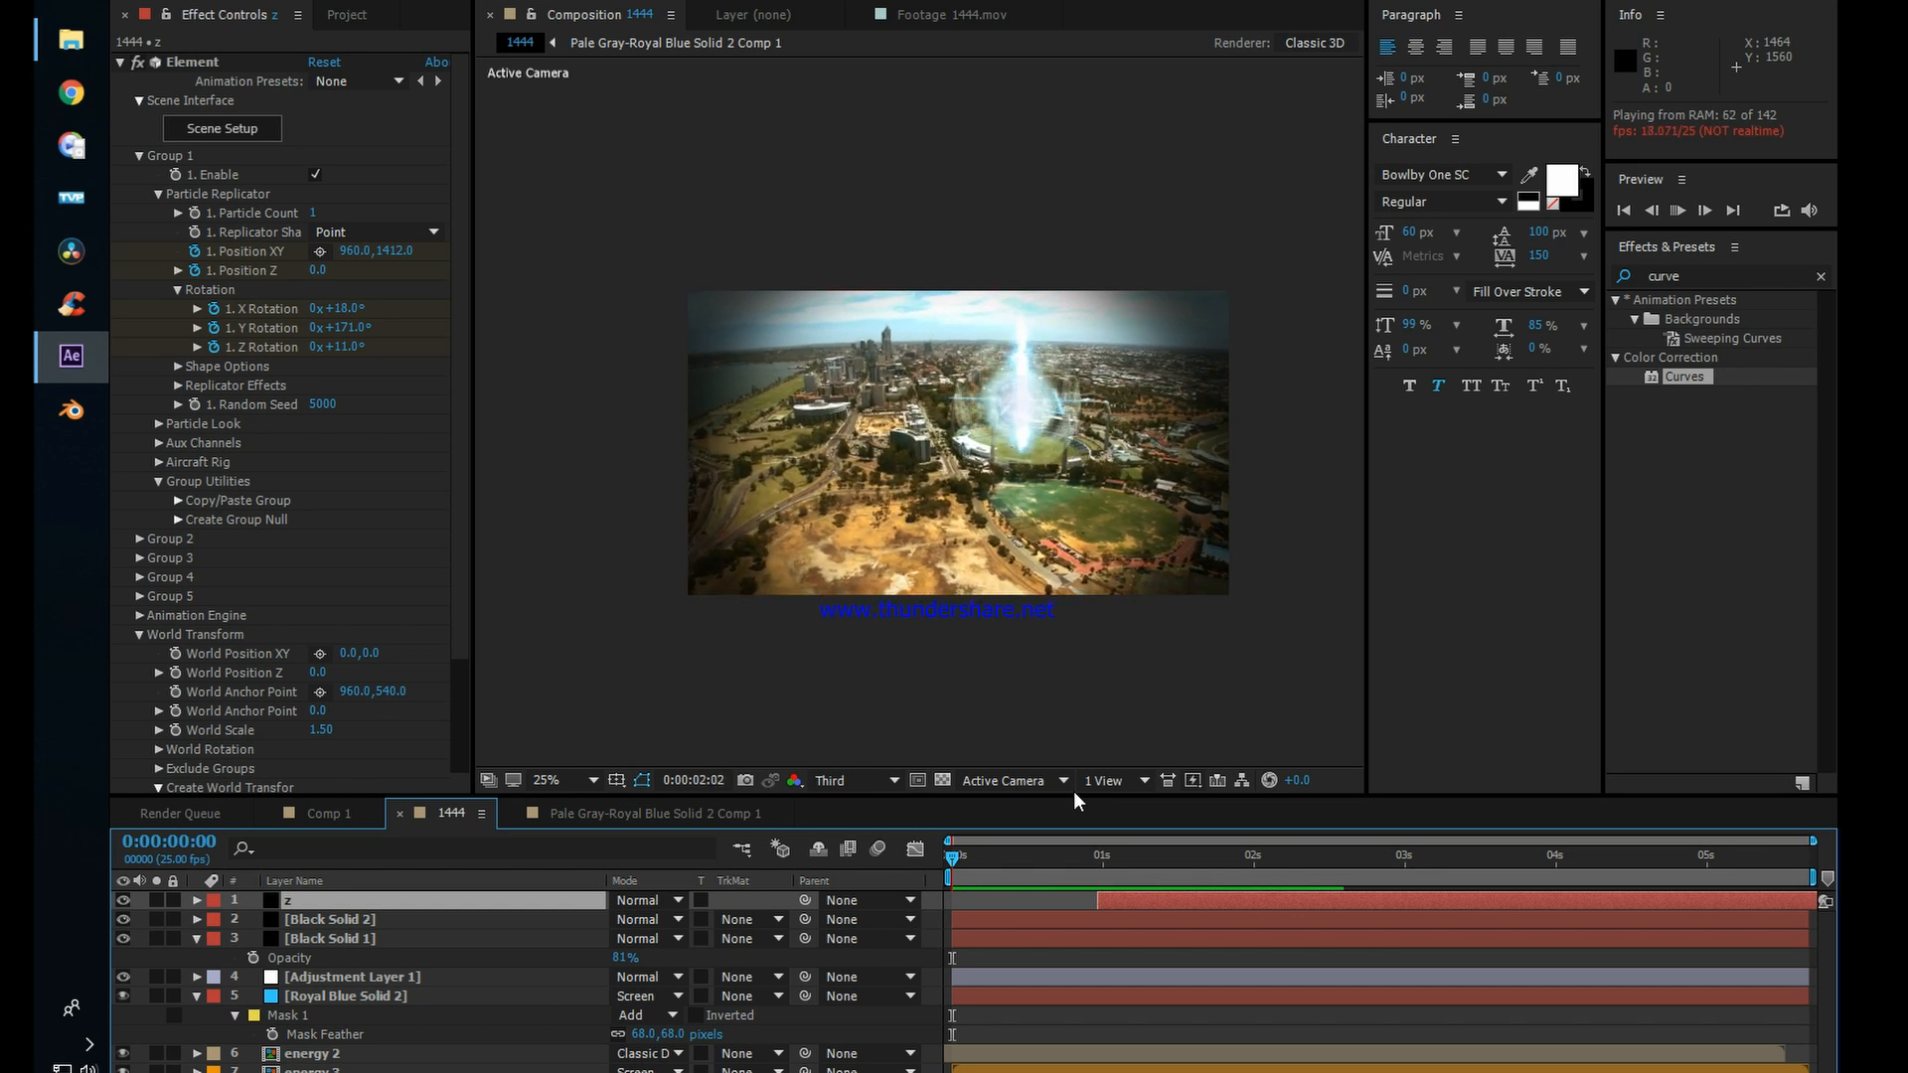
pyautogui.press('space')
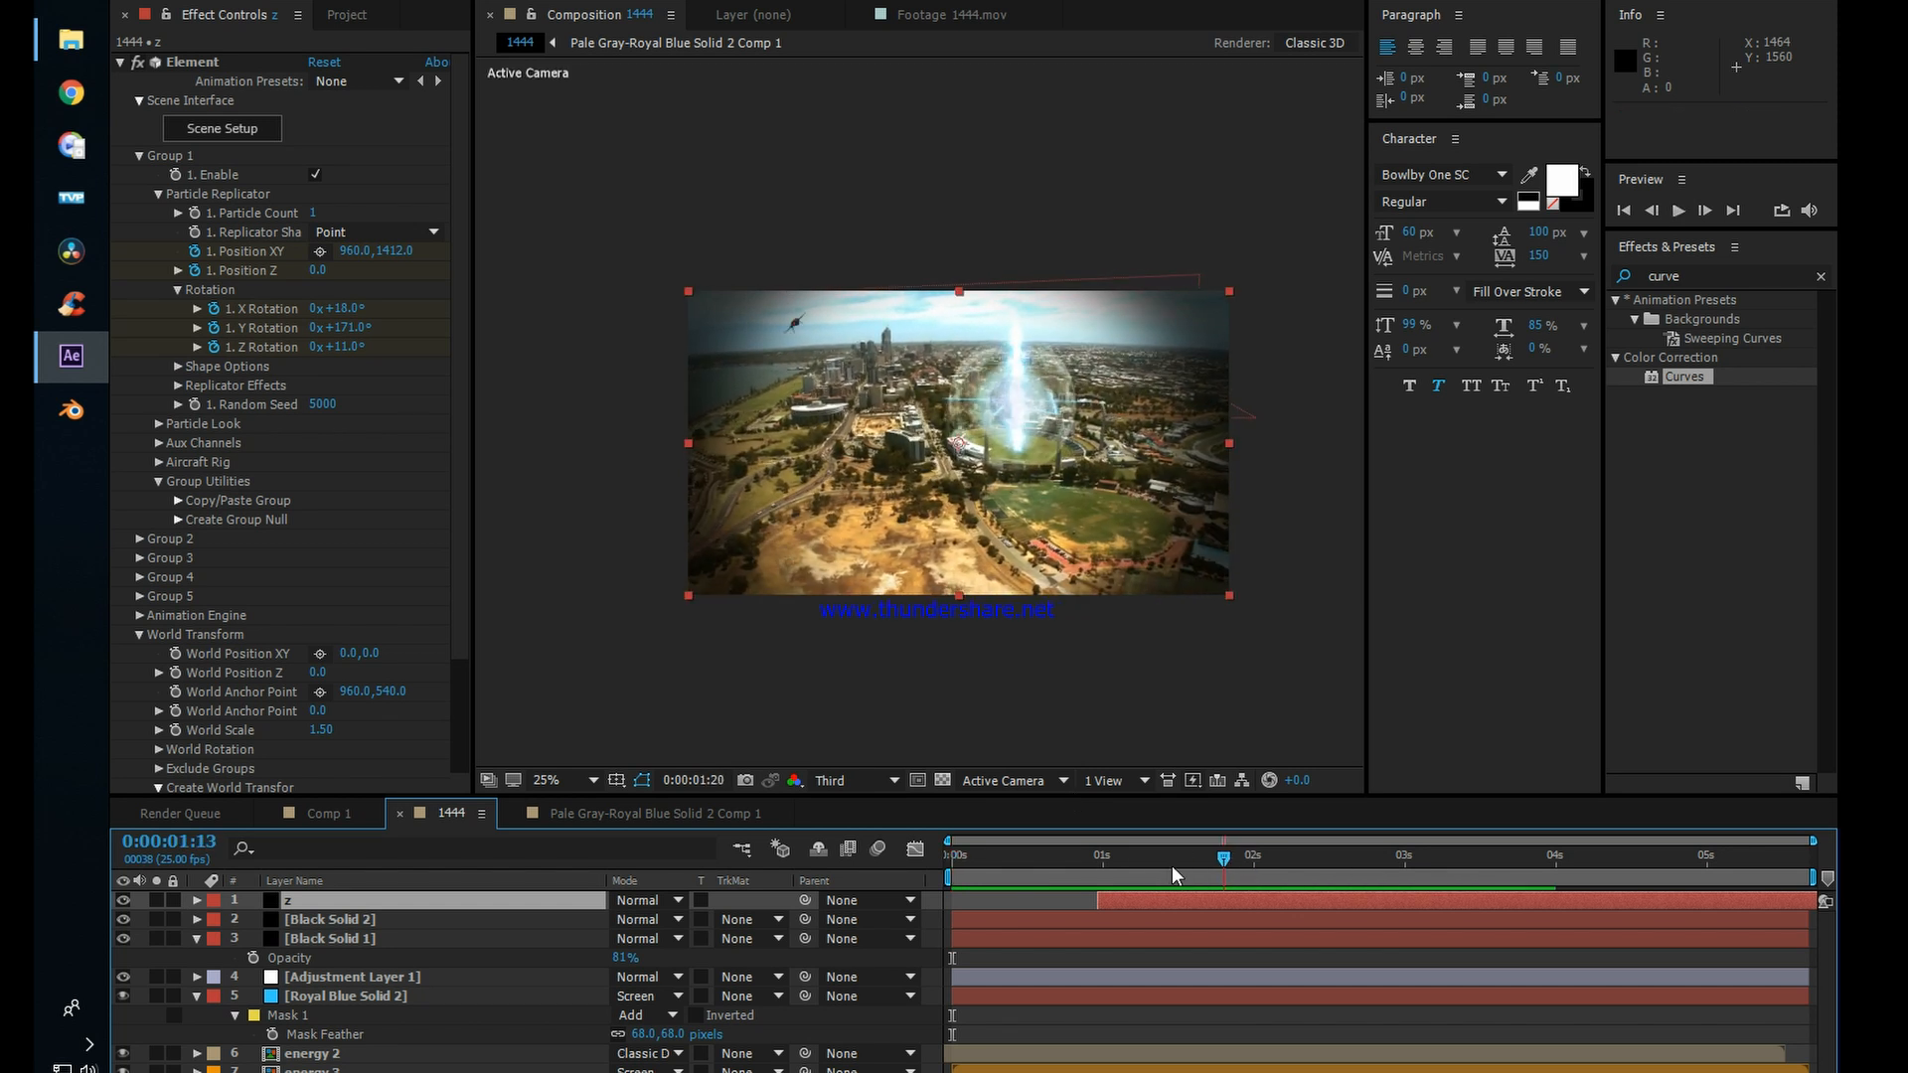
pyautogui.moveTo(1175, 875); pyautogui.dragTo(1220, 879)
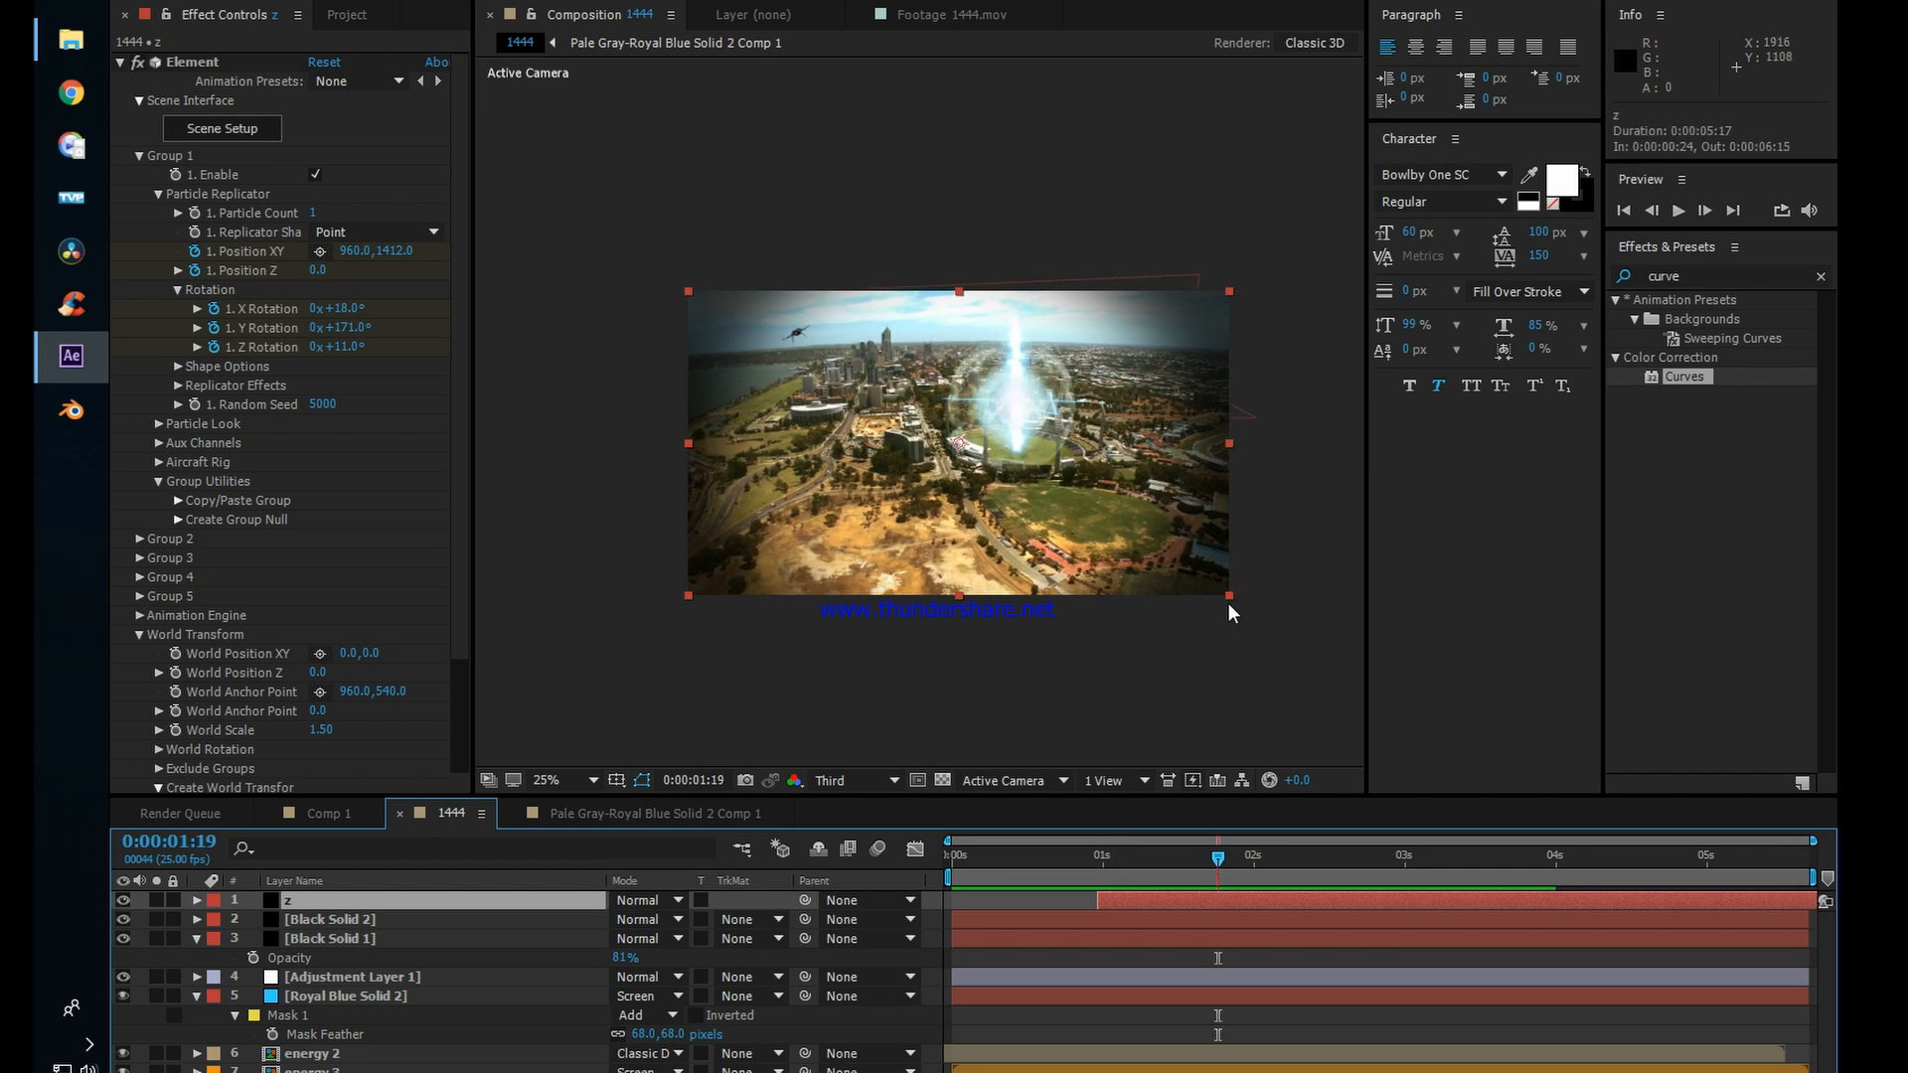
# Step: Duplicate layer z as a horizontally flipped copy scaled to -105%, 116%, starting at 0:00:00:06, and preview it
pyautogui.hotkey('ctrl', 'd')
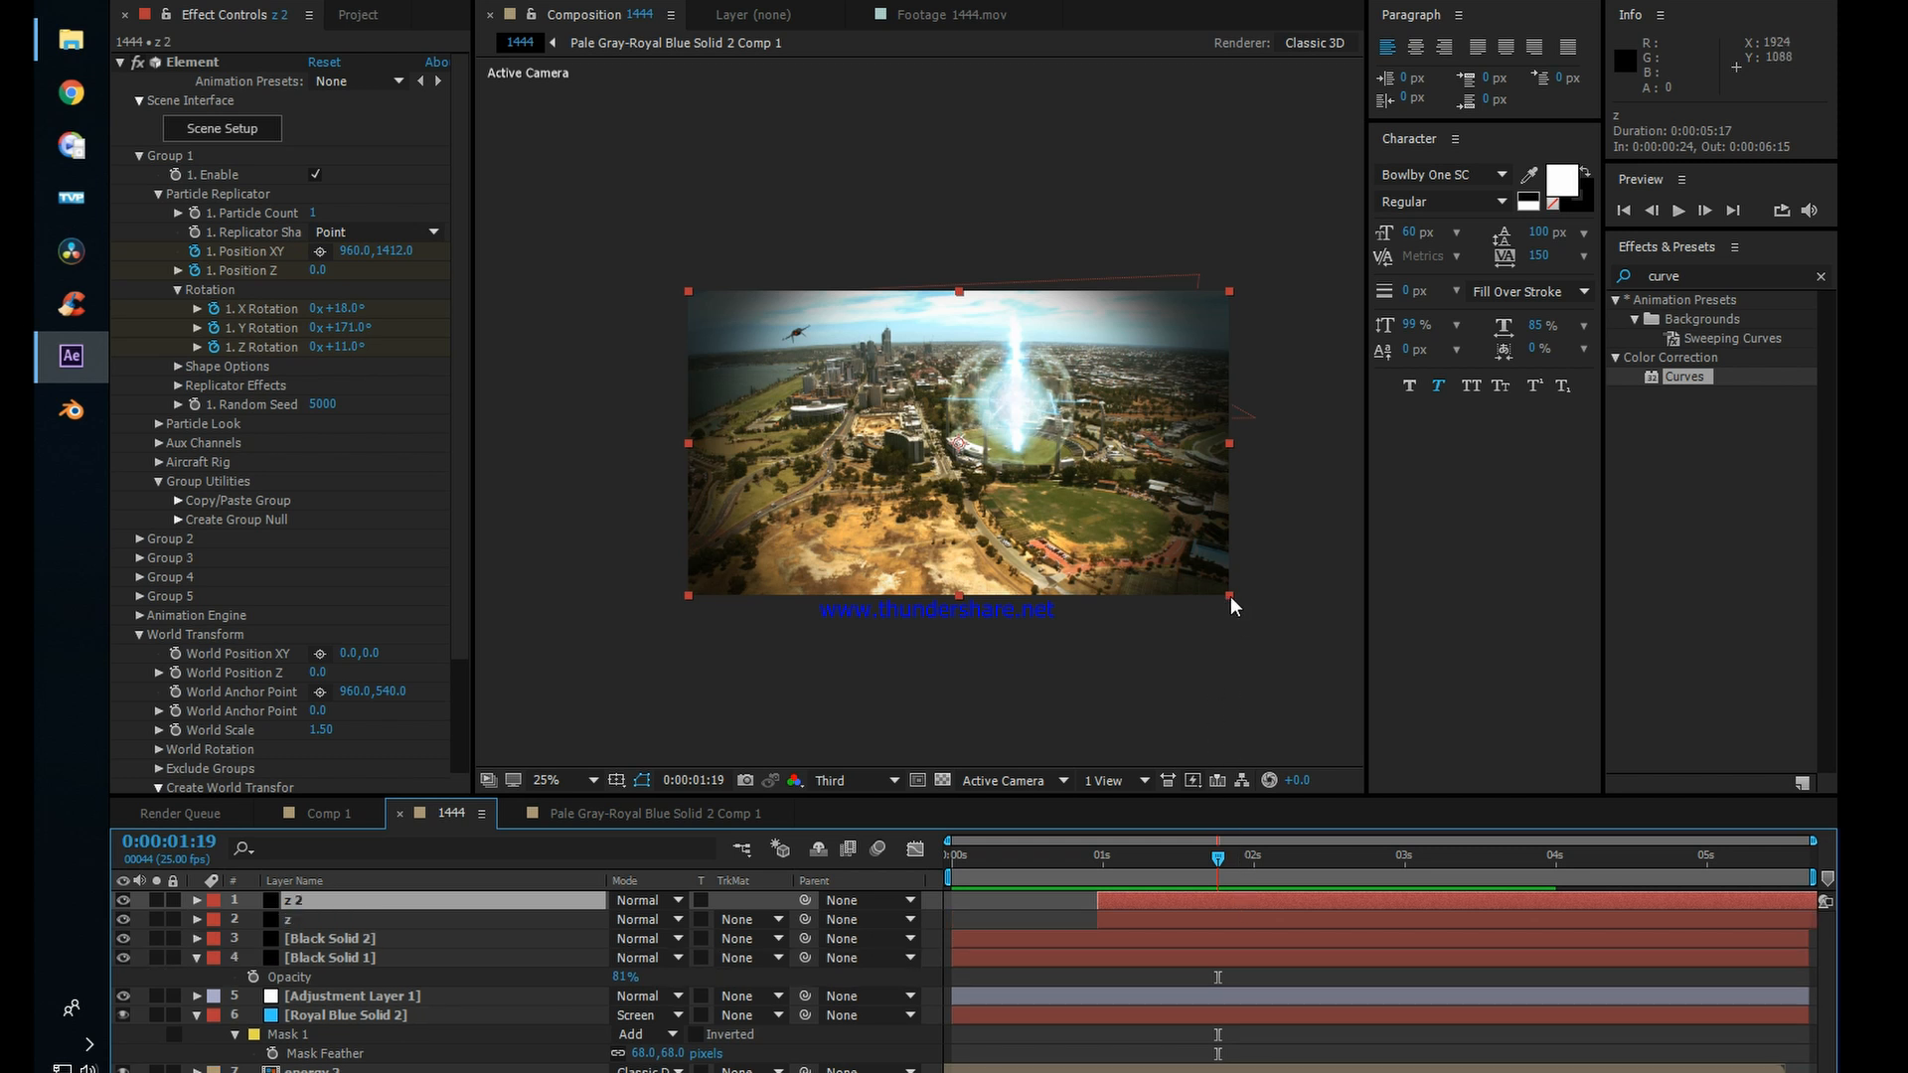
pyautogui.moveTo(1231, 596); pyautogui.dragTo(676, 620)
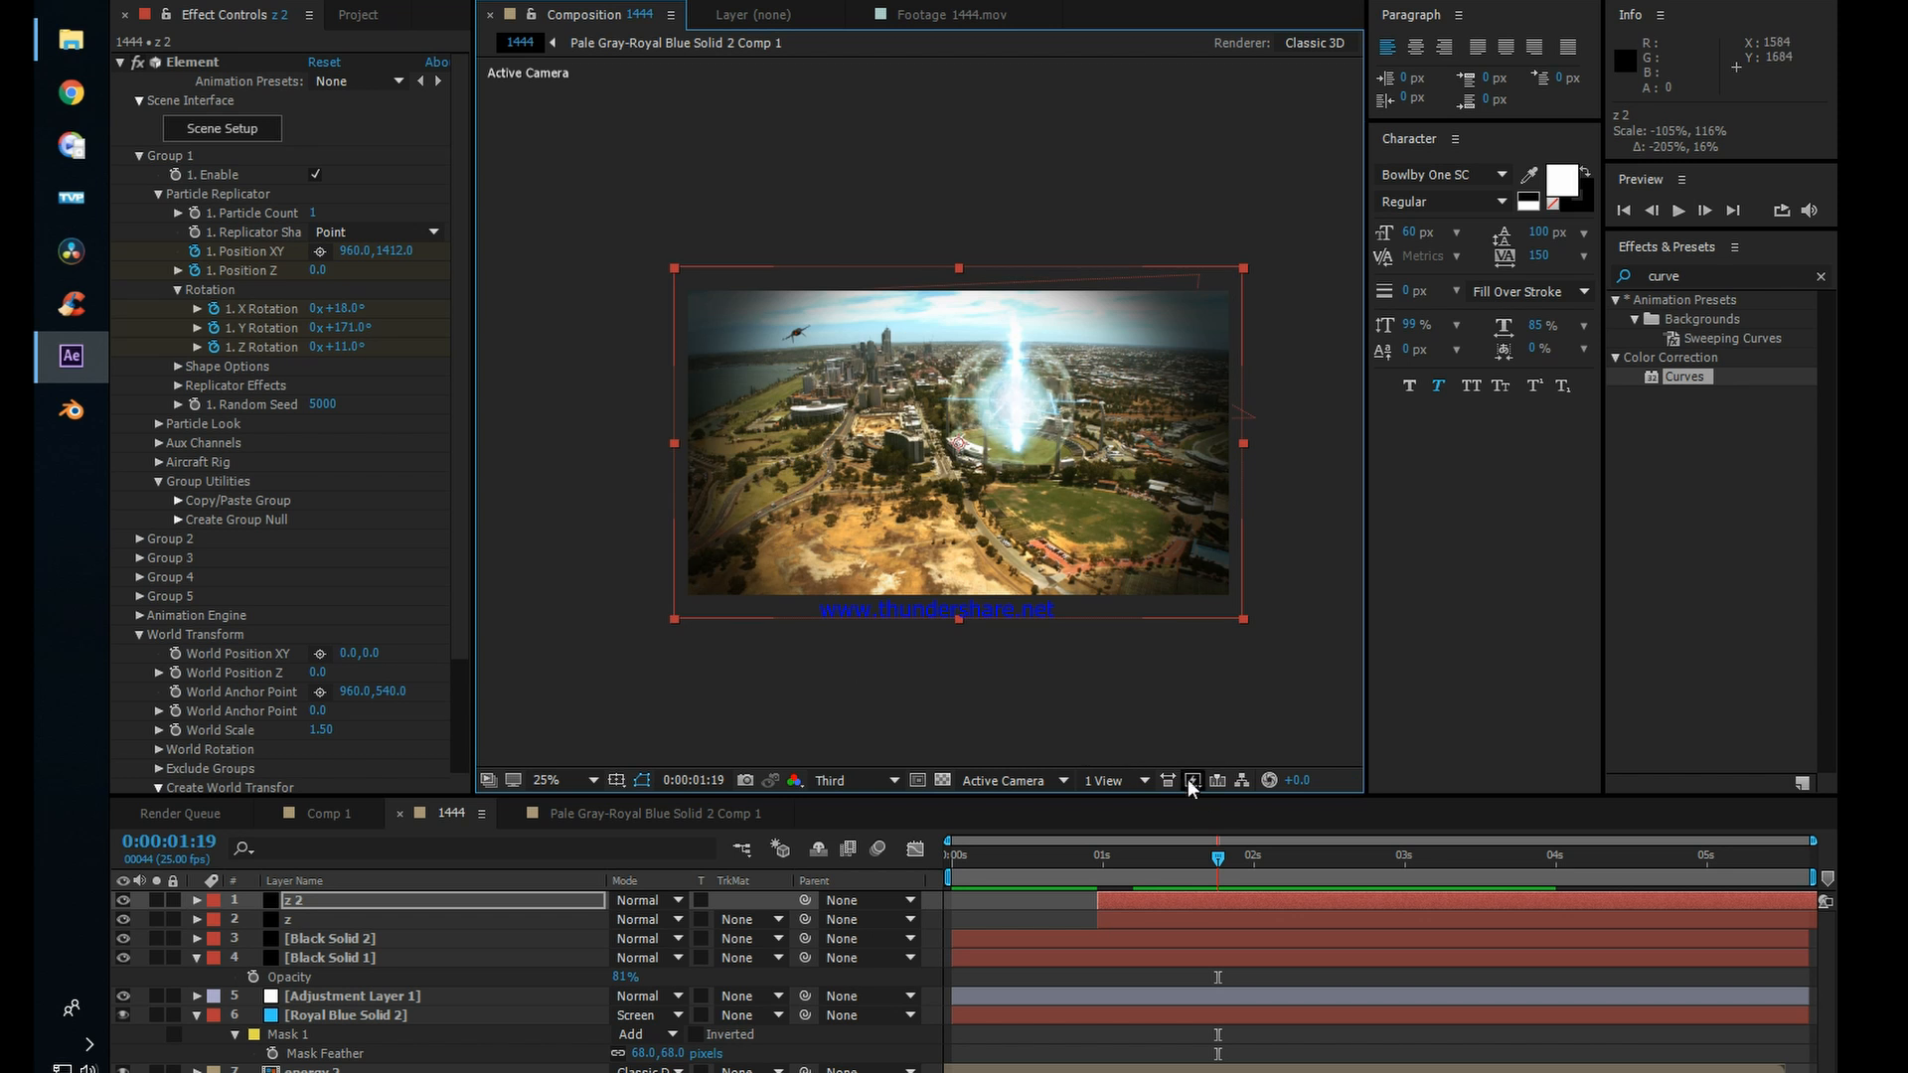
pyautogui.moveTo(1226, 857); pyautogui.dragTo(936, 849)
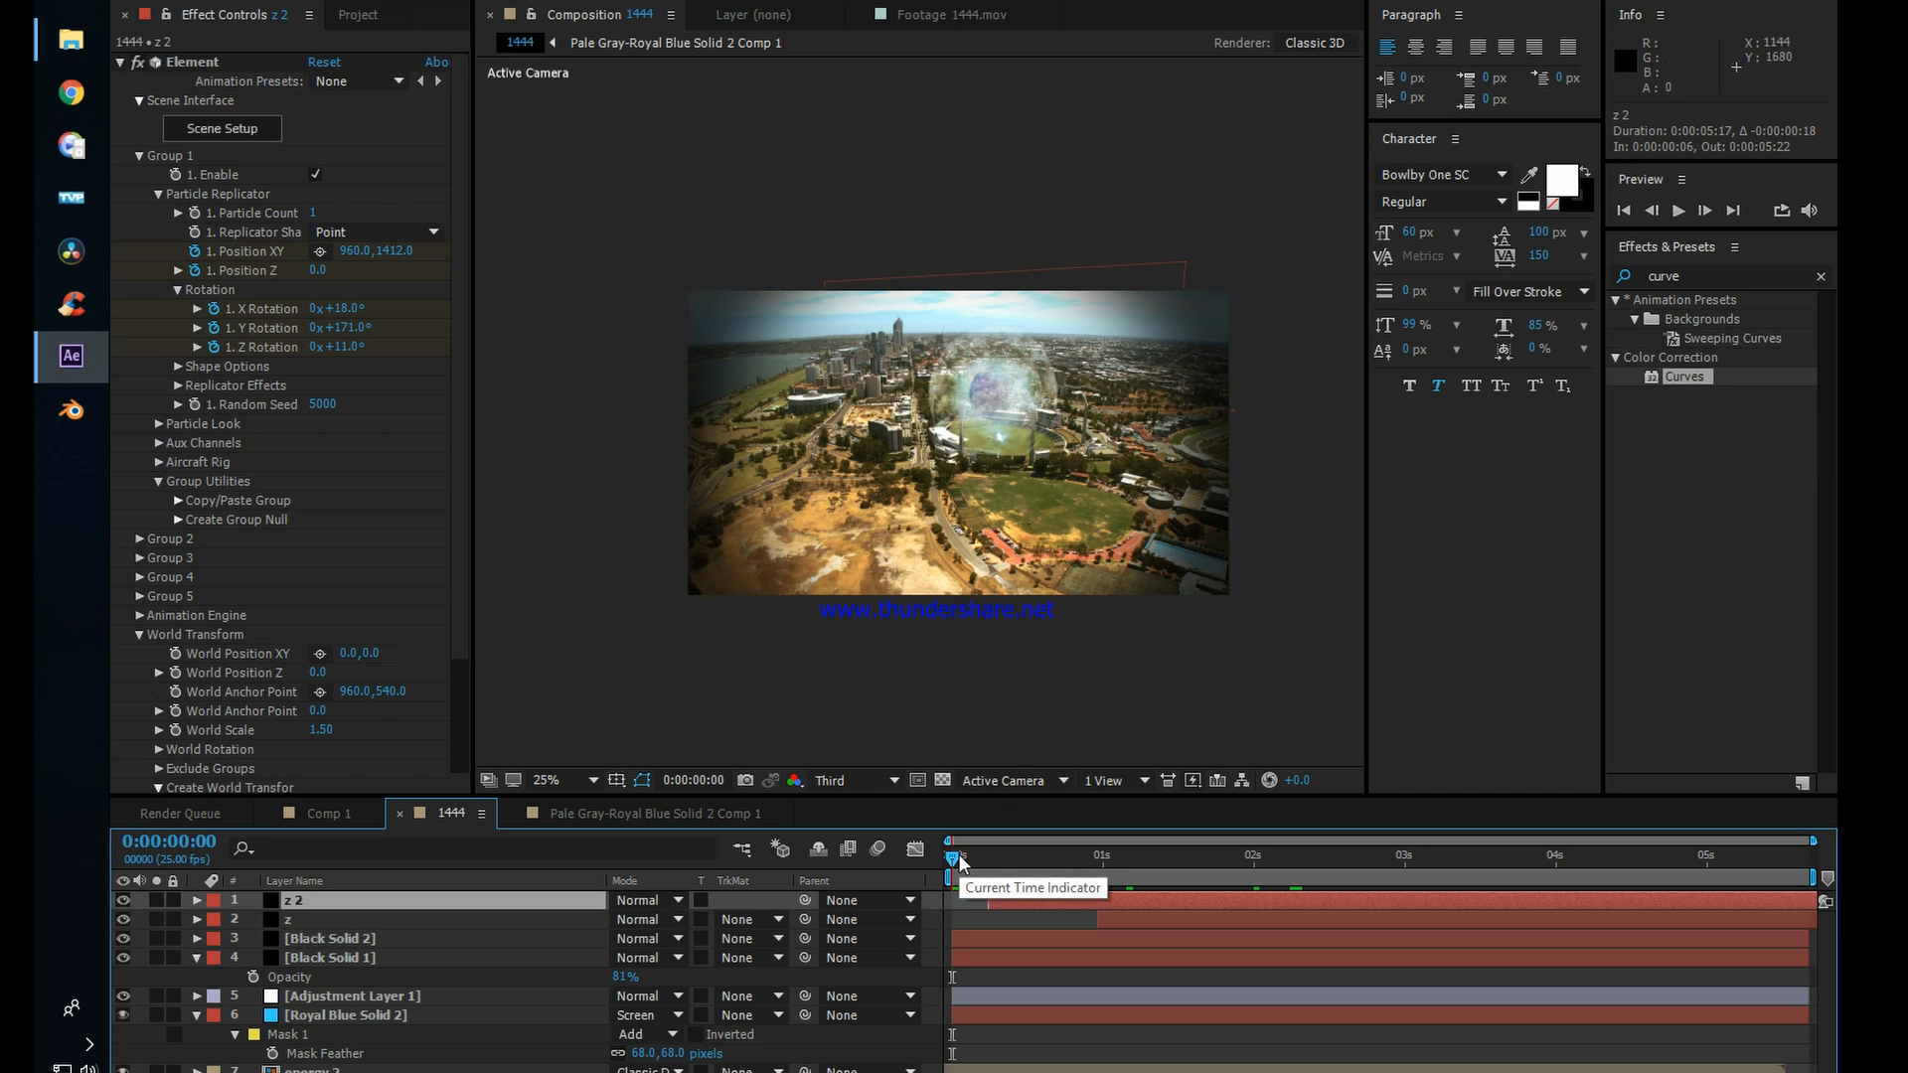
pyautogui.press('space')
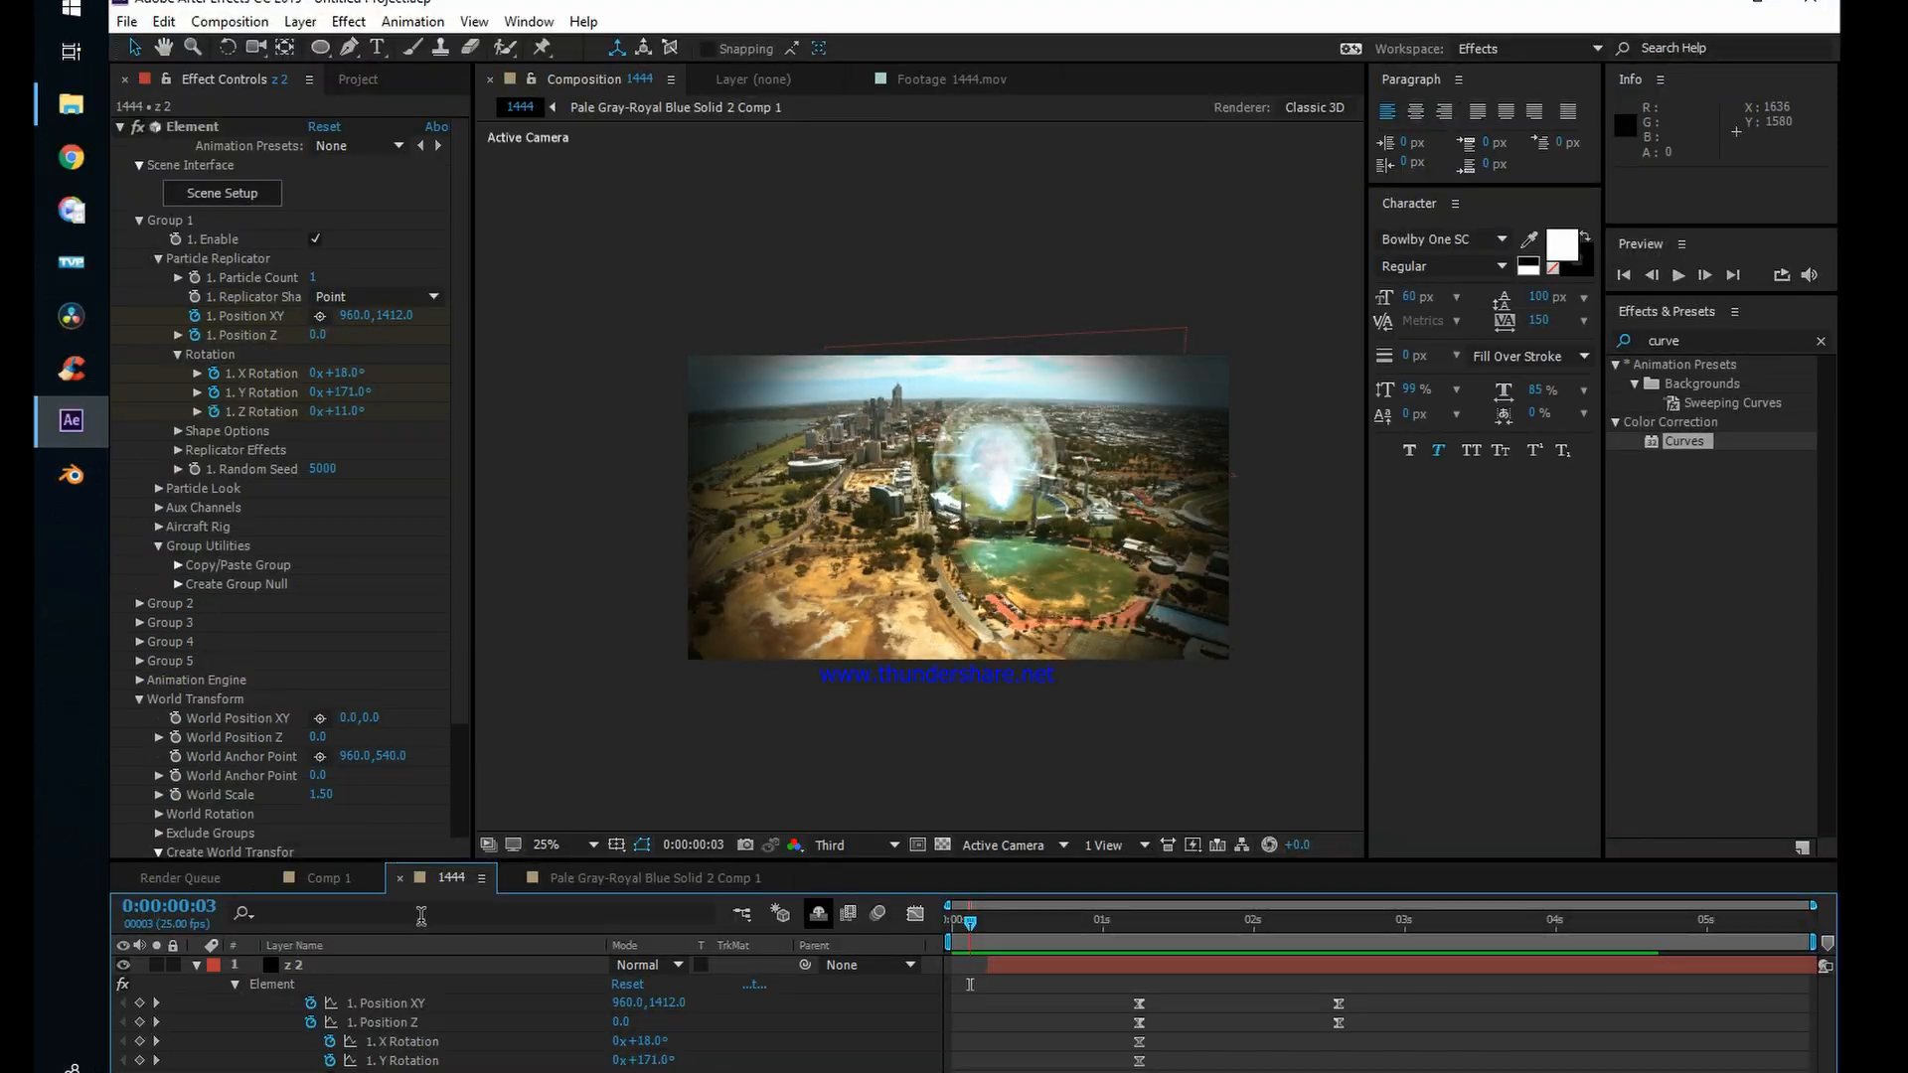
# Step: Collapse the z 2 layer's properties and add a new adjustment layer above all the layers
pyautogui.click(197, 964)
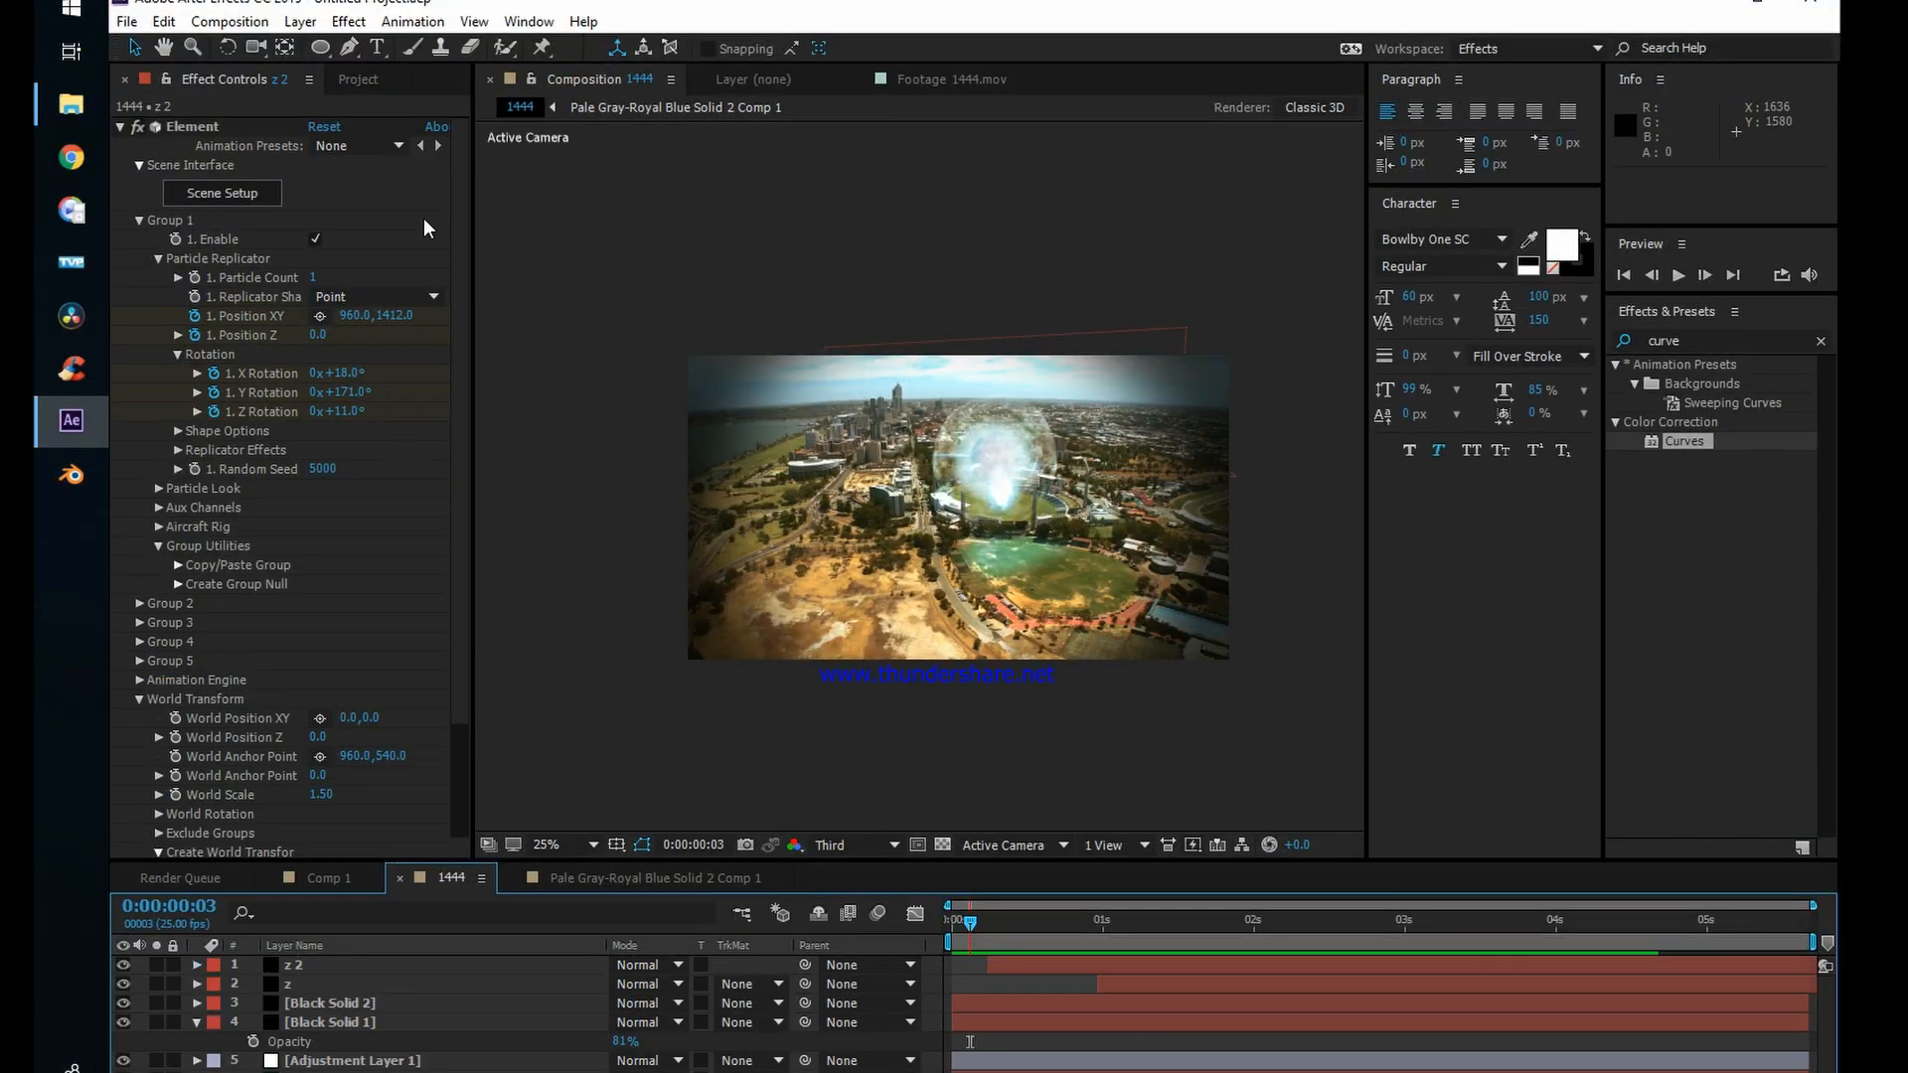
pyautogui.click(300, 21)
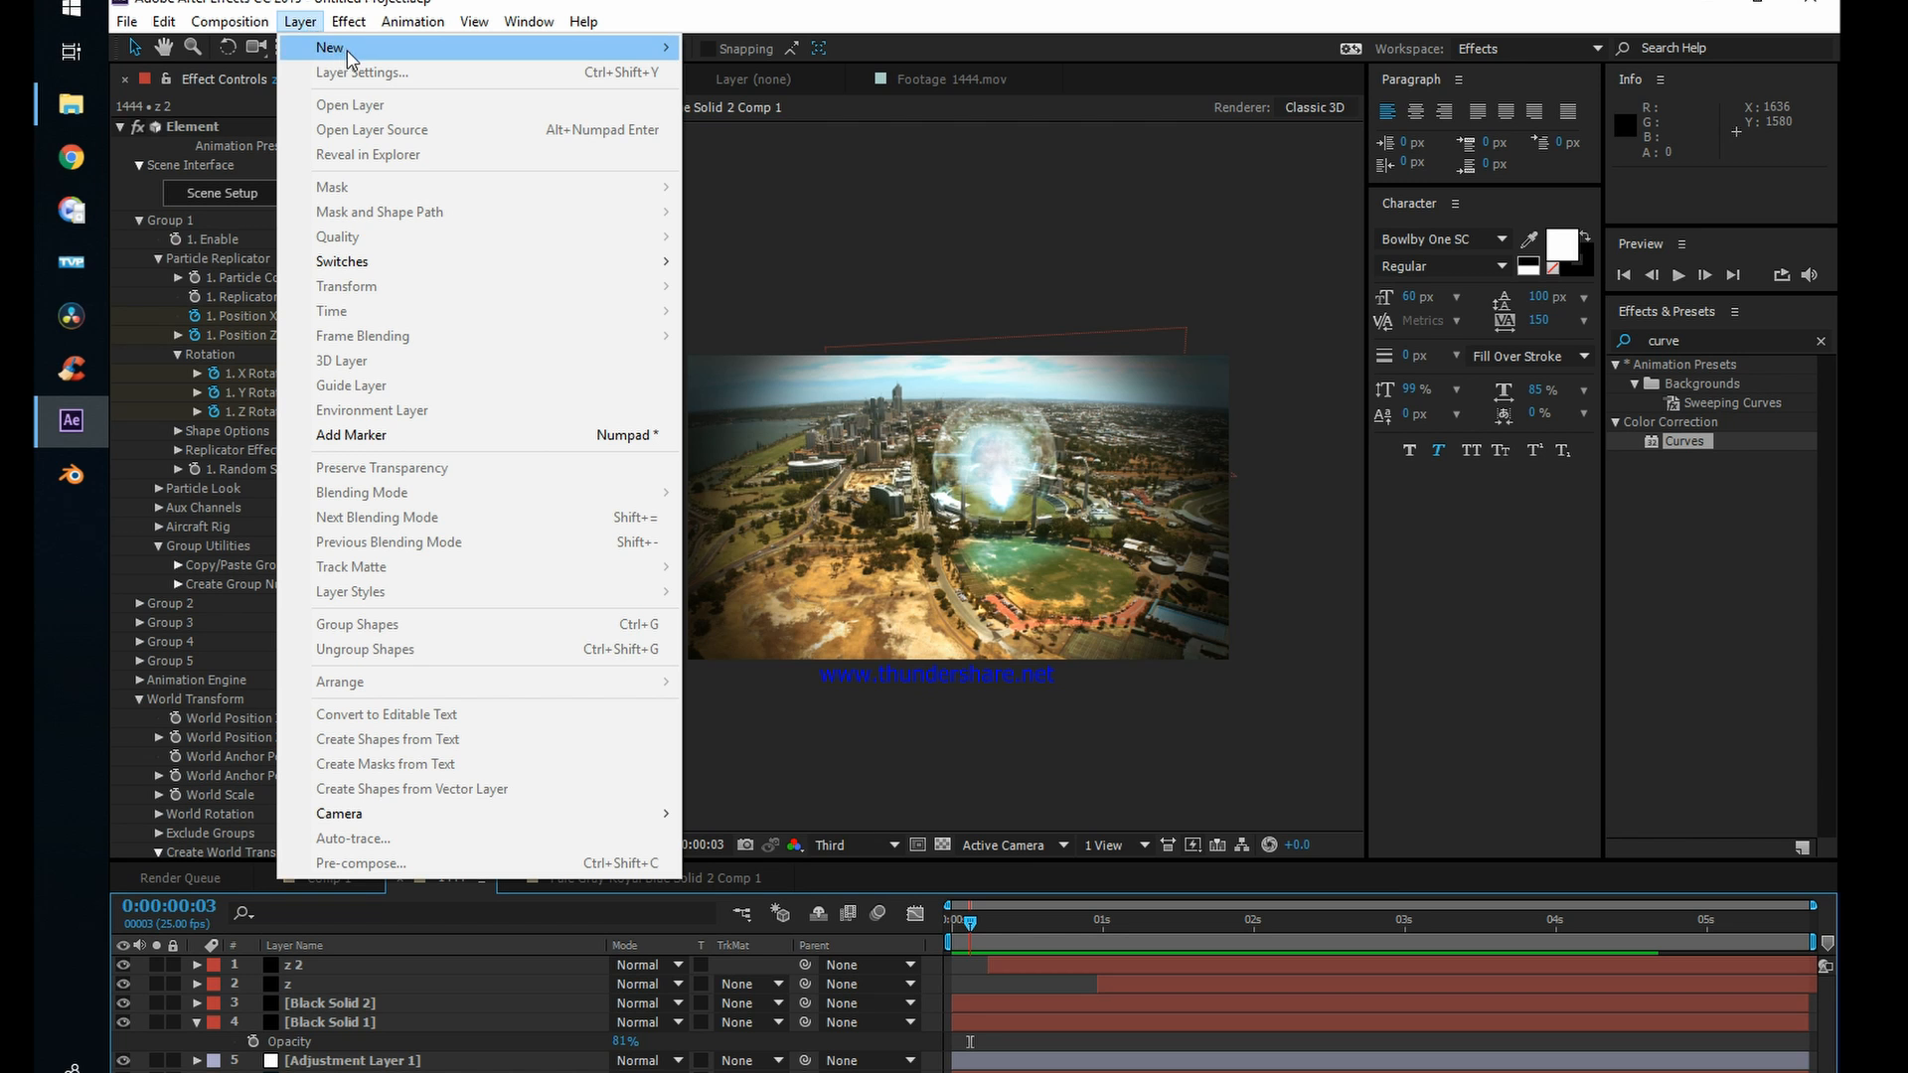
pyautogui.moveTo(348, 50)
pyautogui.click(785, 204)
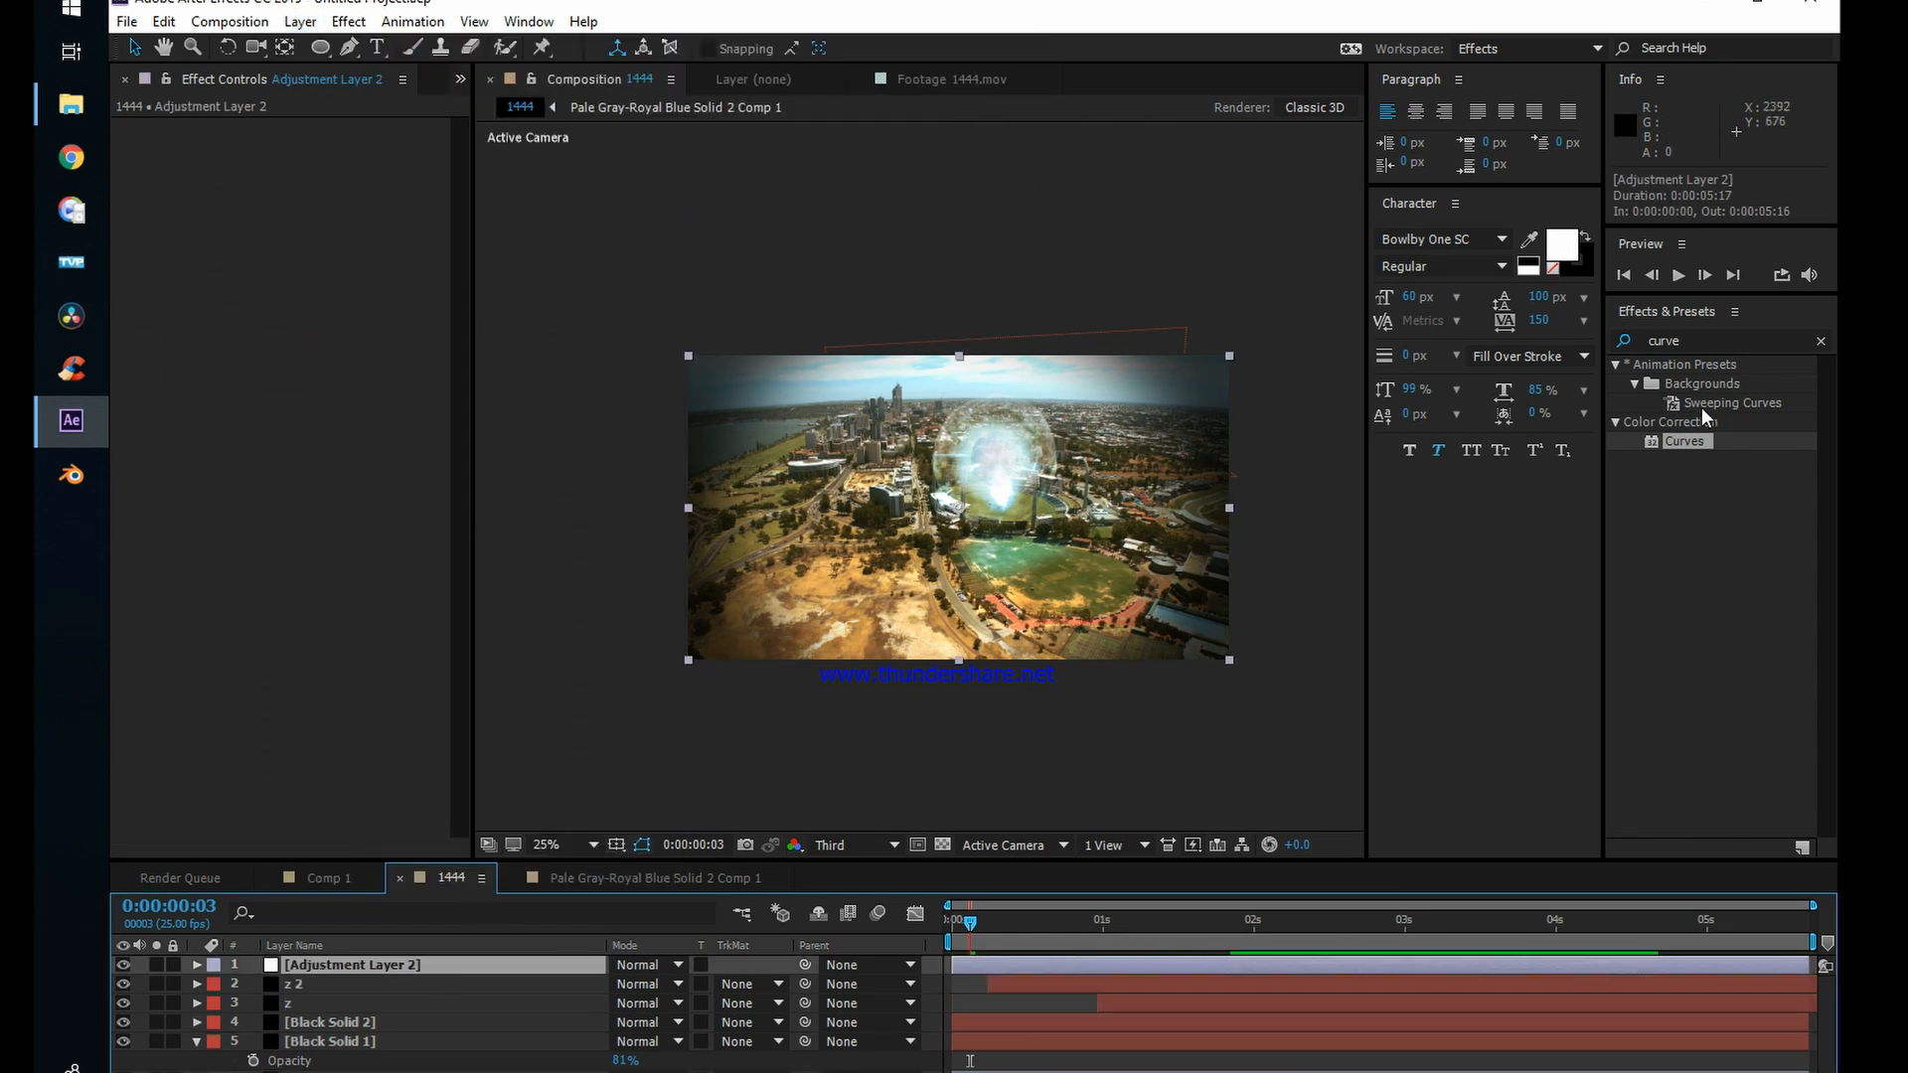
# Step: Find the Turbulent Displace effect with the search "turb" and apply it to the new adjustment layer
pyautogui.click(1711, 339)
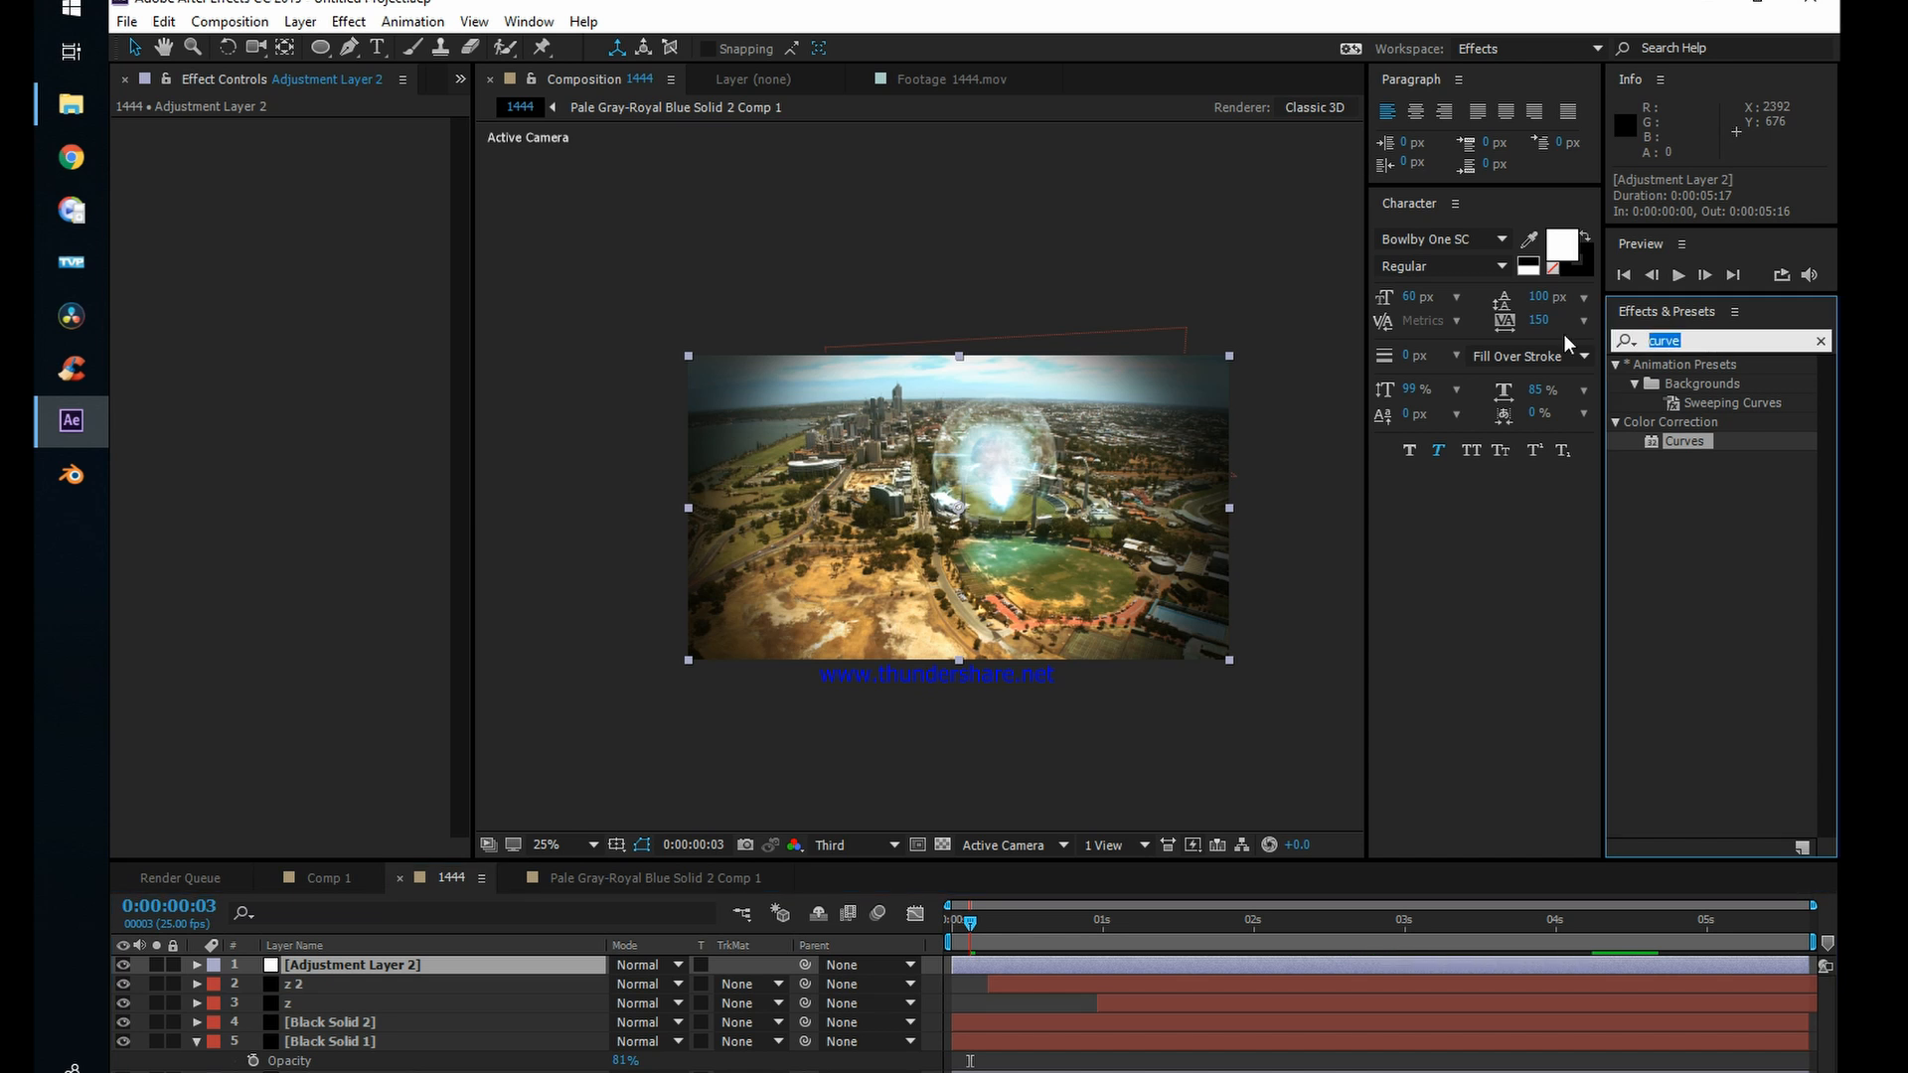
pyautogui.write('turb')
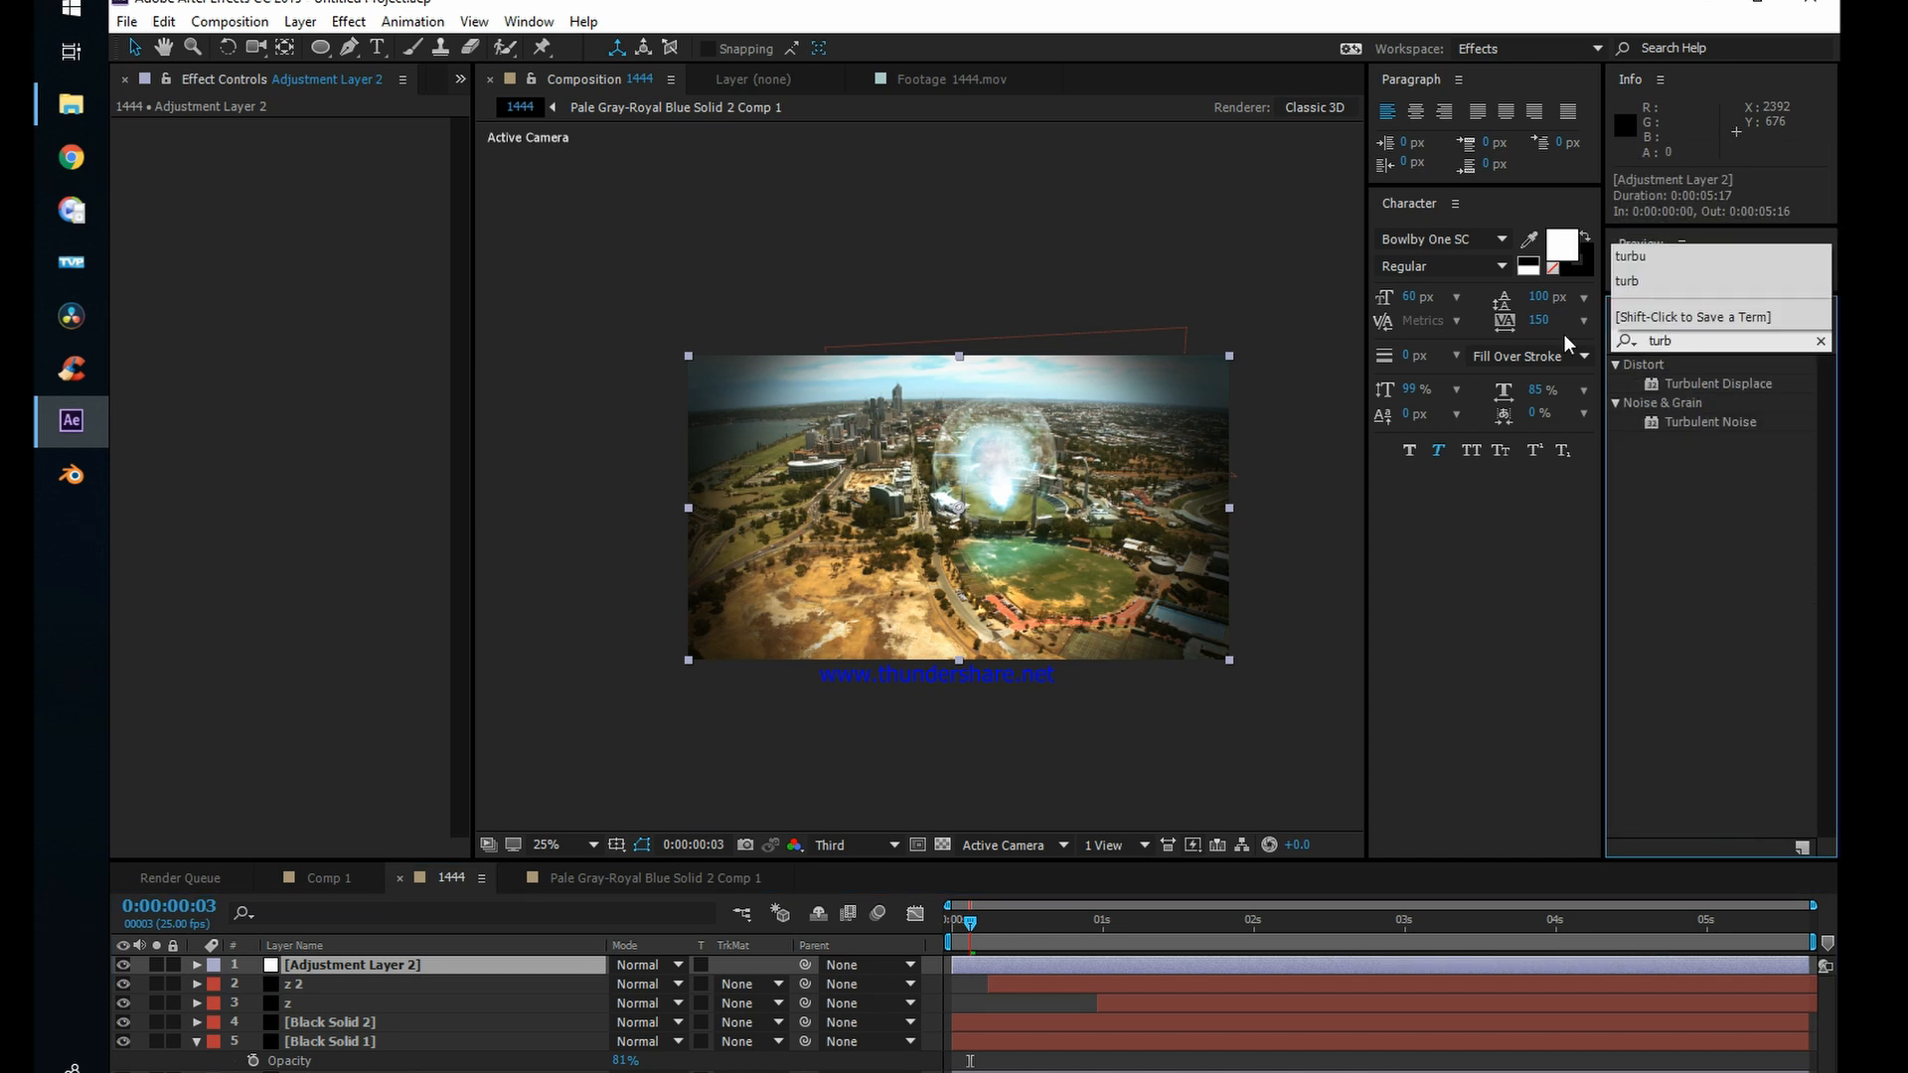
pyautogui.click(1713, 385)
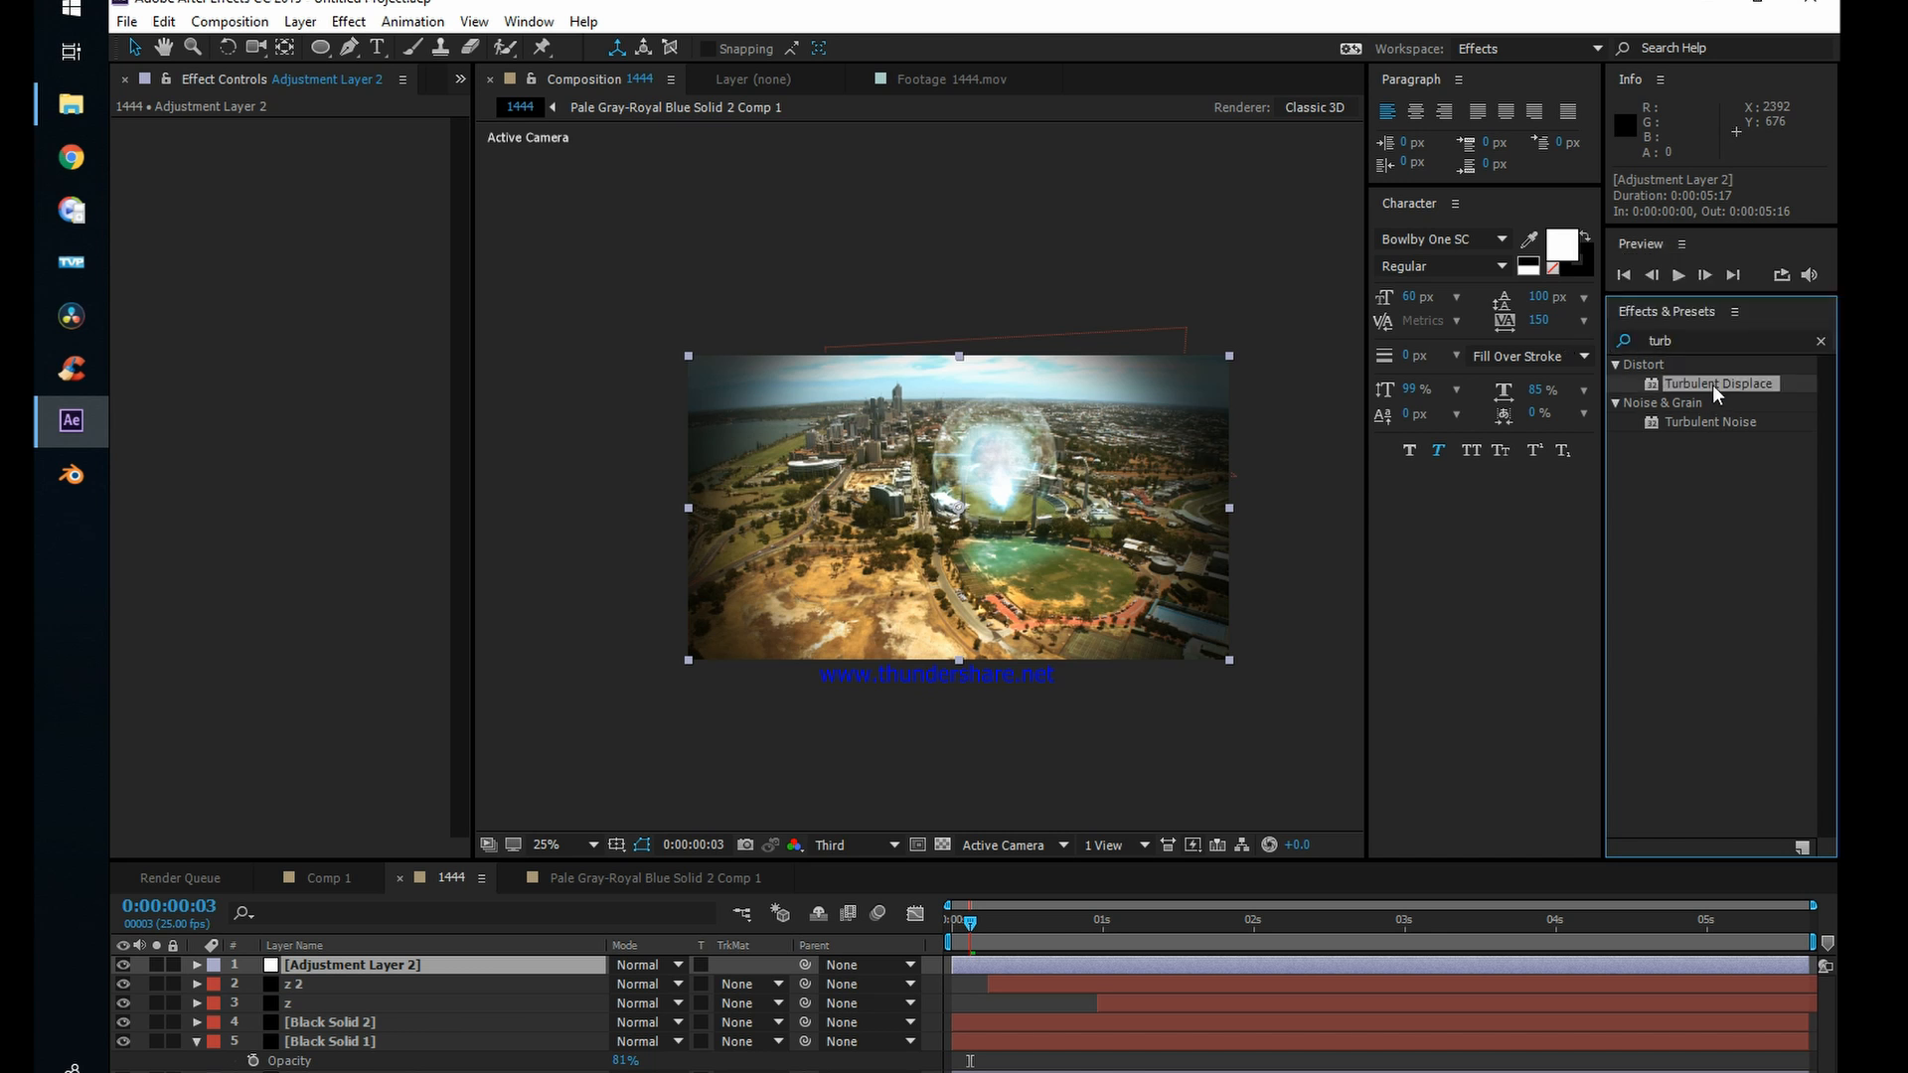
pyautogui.moveTo(1714, 385); pyautogui.dragTo(1147, 964)
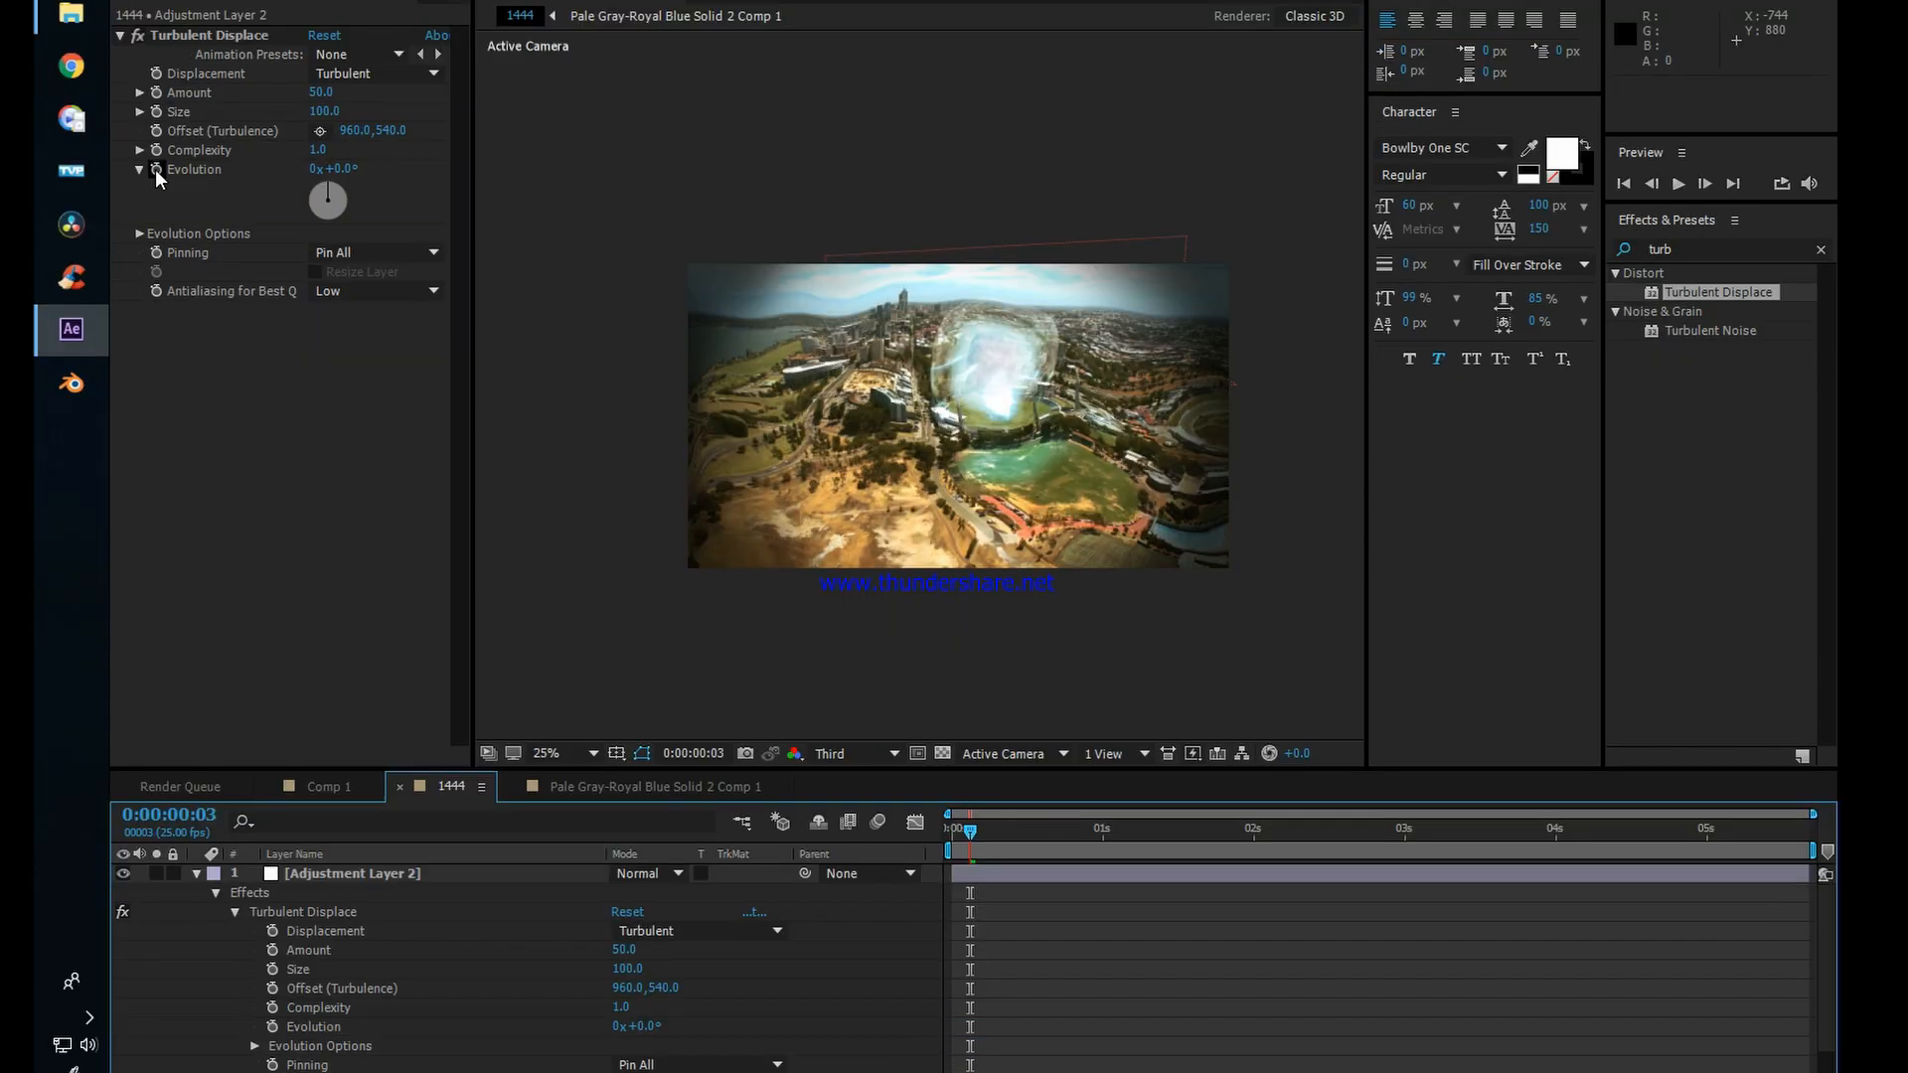
# Step: Keyframe the Turbulent Displace Evolution from 0° at 0:00:00:03 to 291° at 0:00:01:15
pyautogui.click(156, 170)
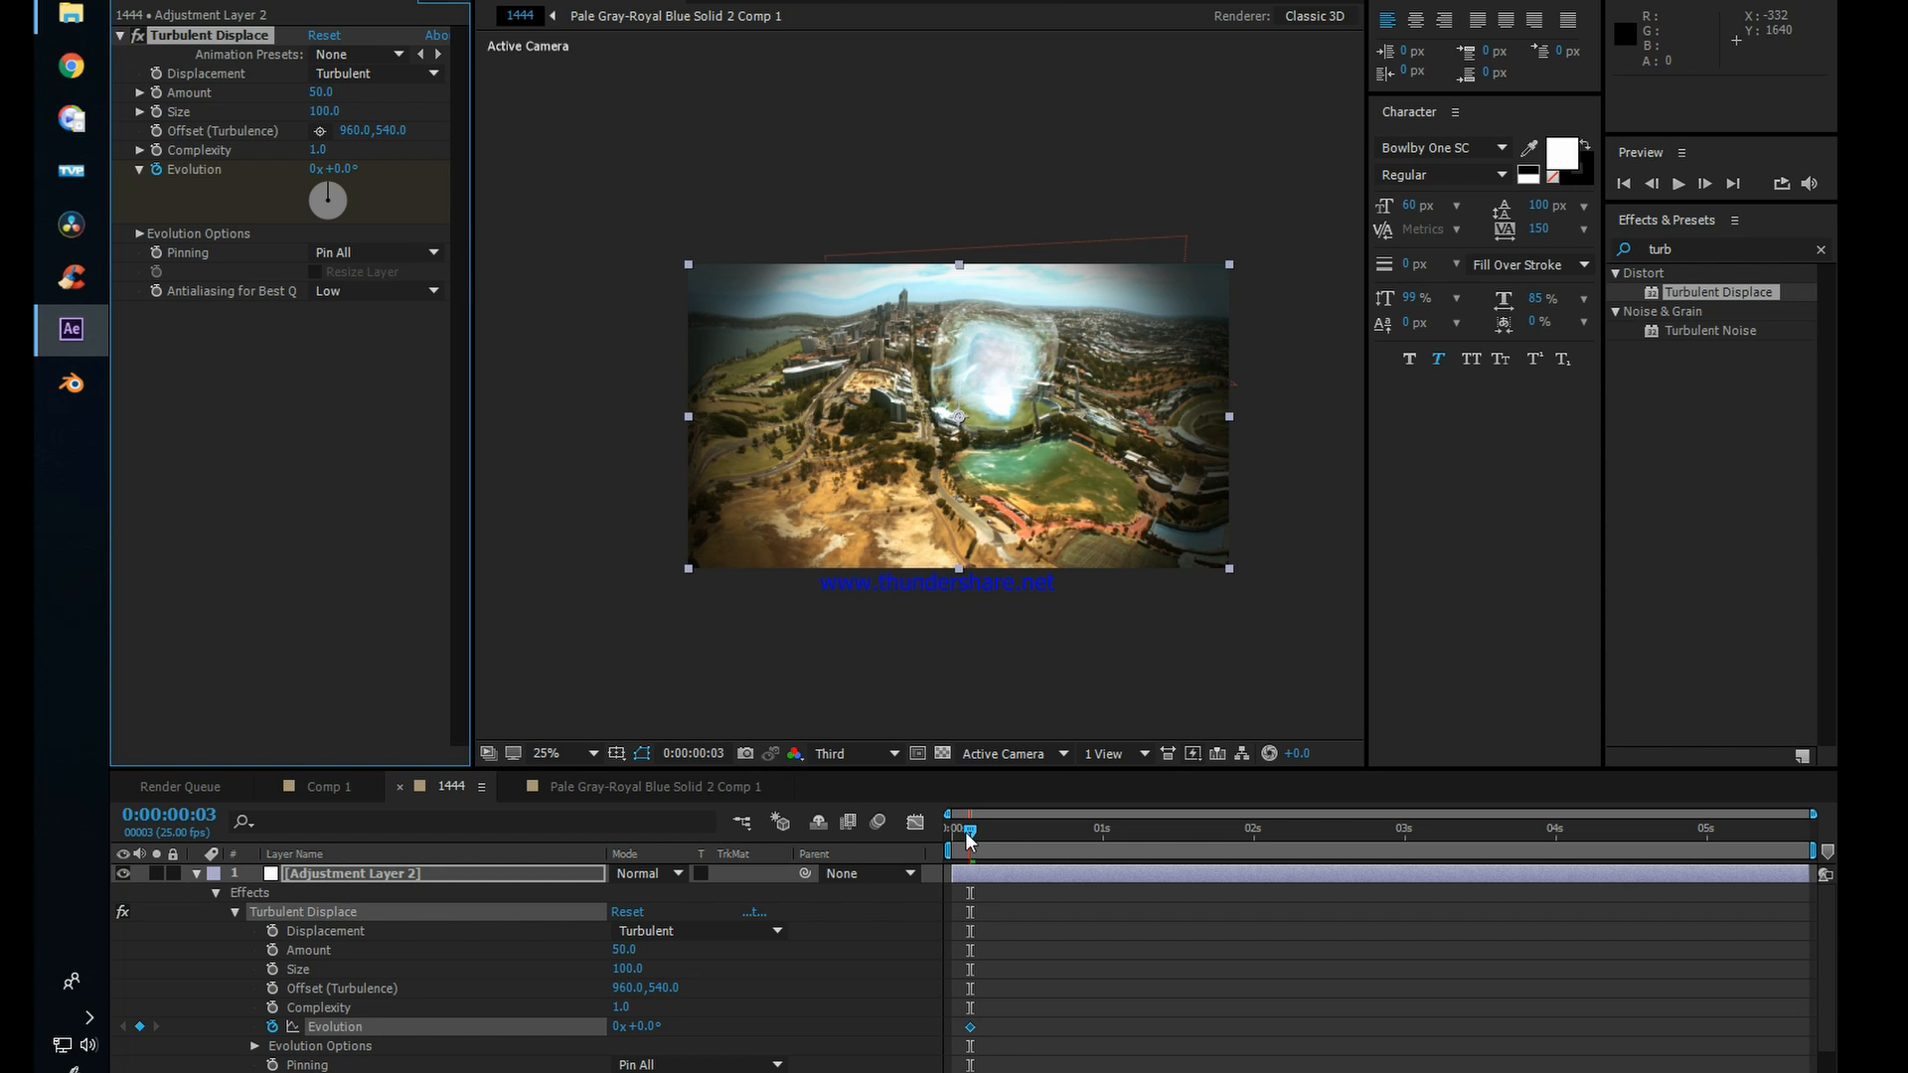
pyautogui.moveTo(969, 835); pyautogui.dragTo(1193, 840)
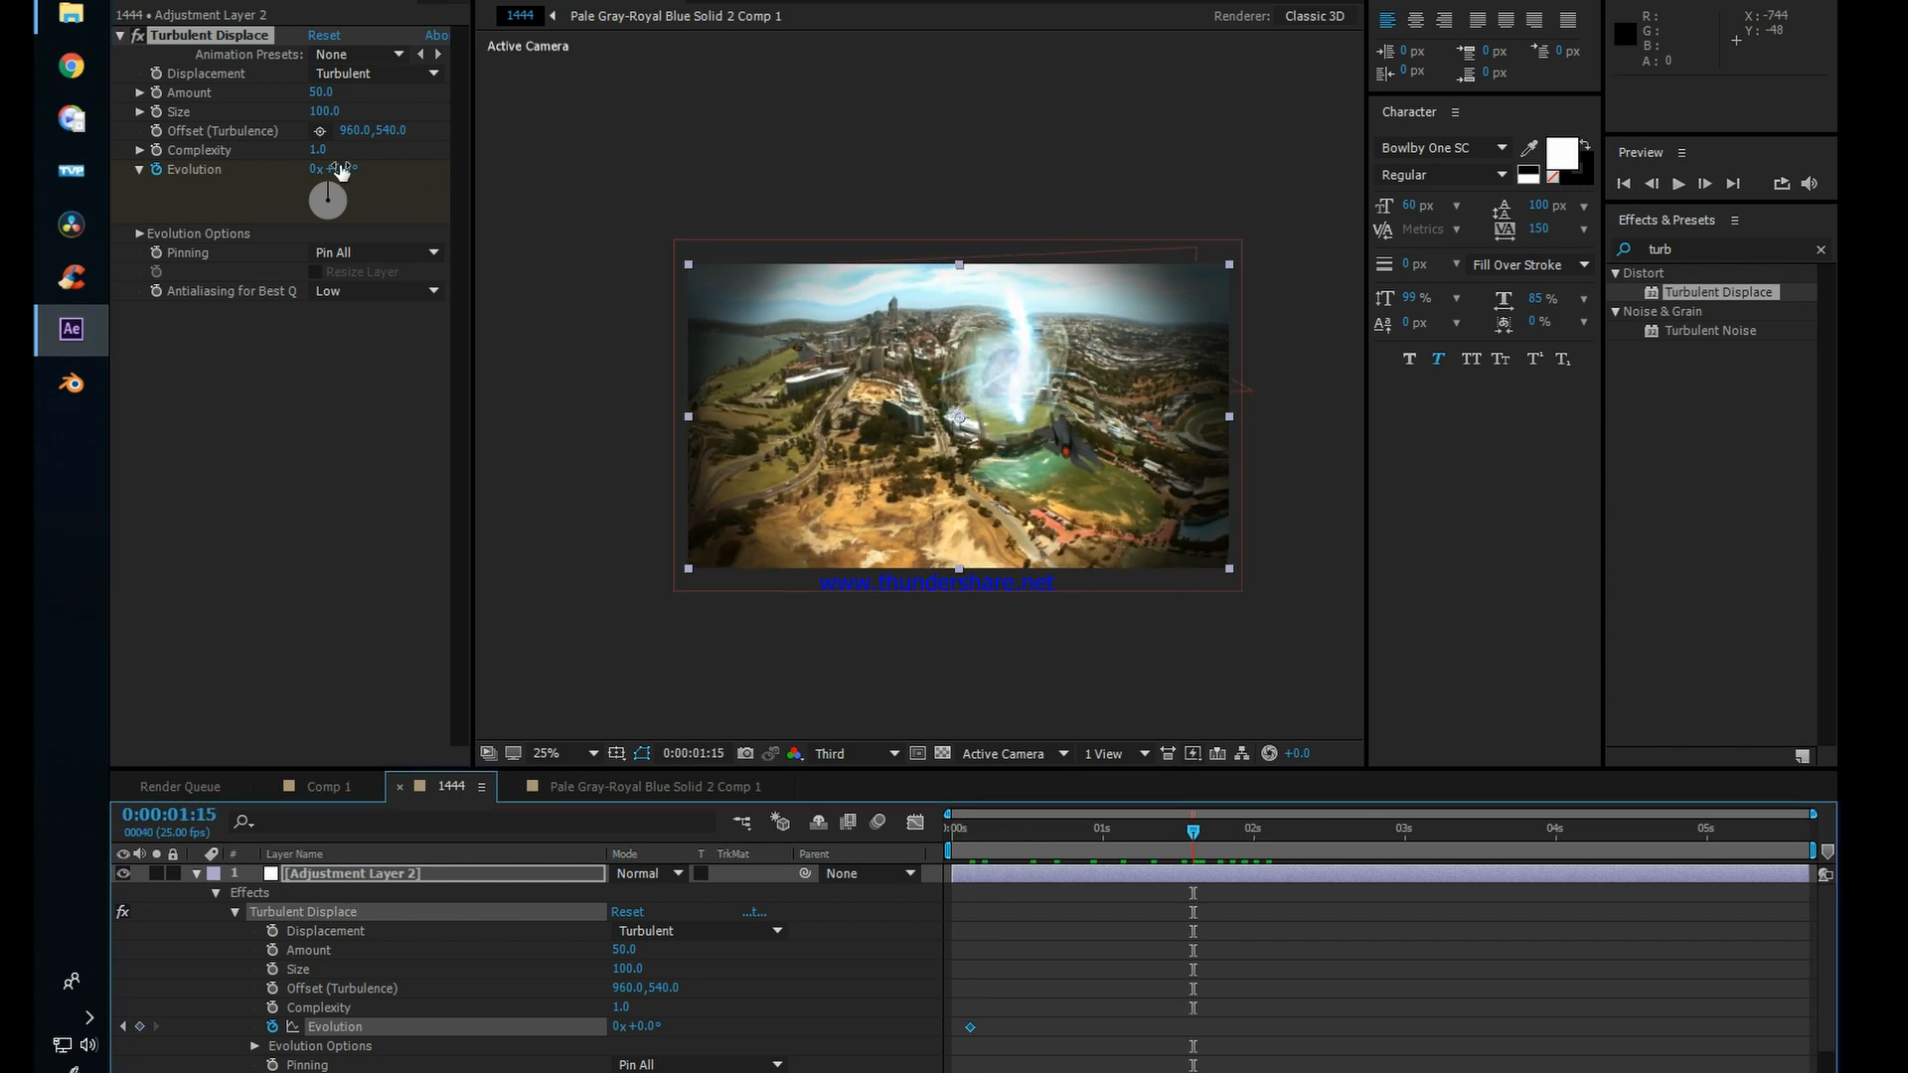
pyautogui.moveTo(336, 189); pyautogui.dragTo(285, 196)
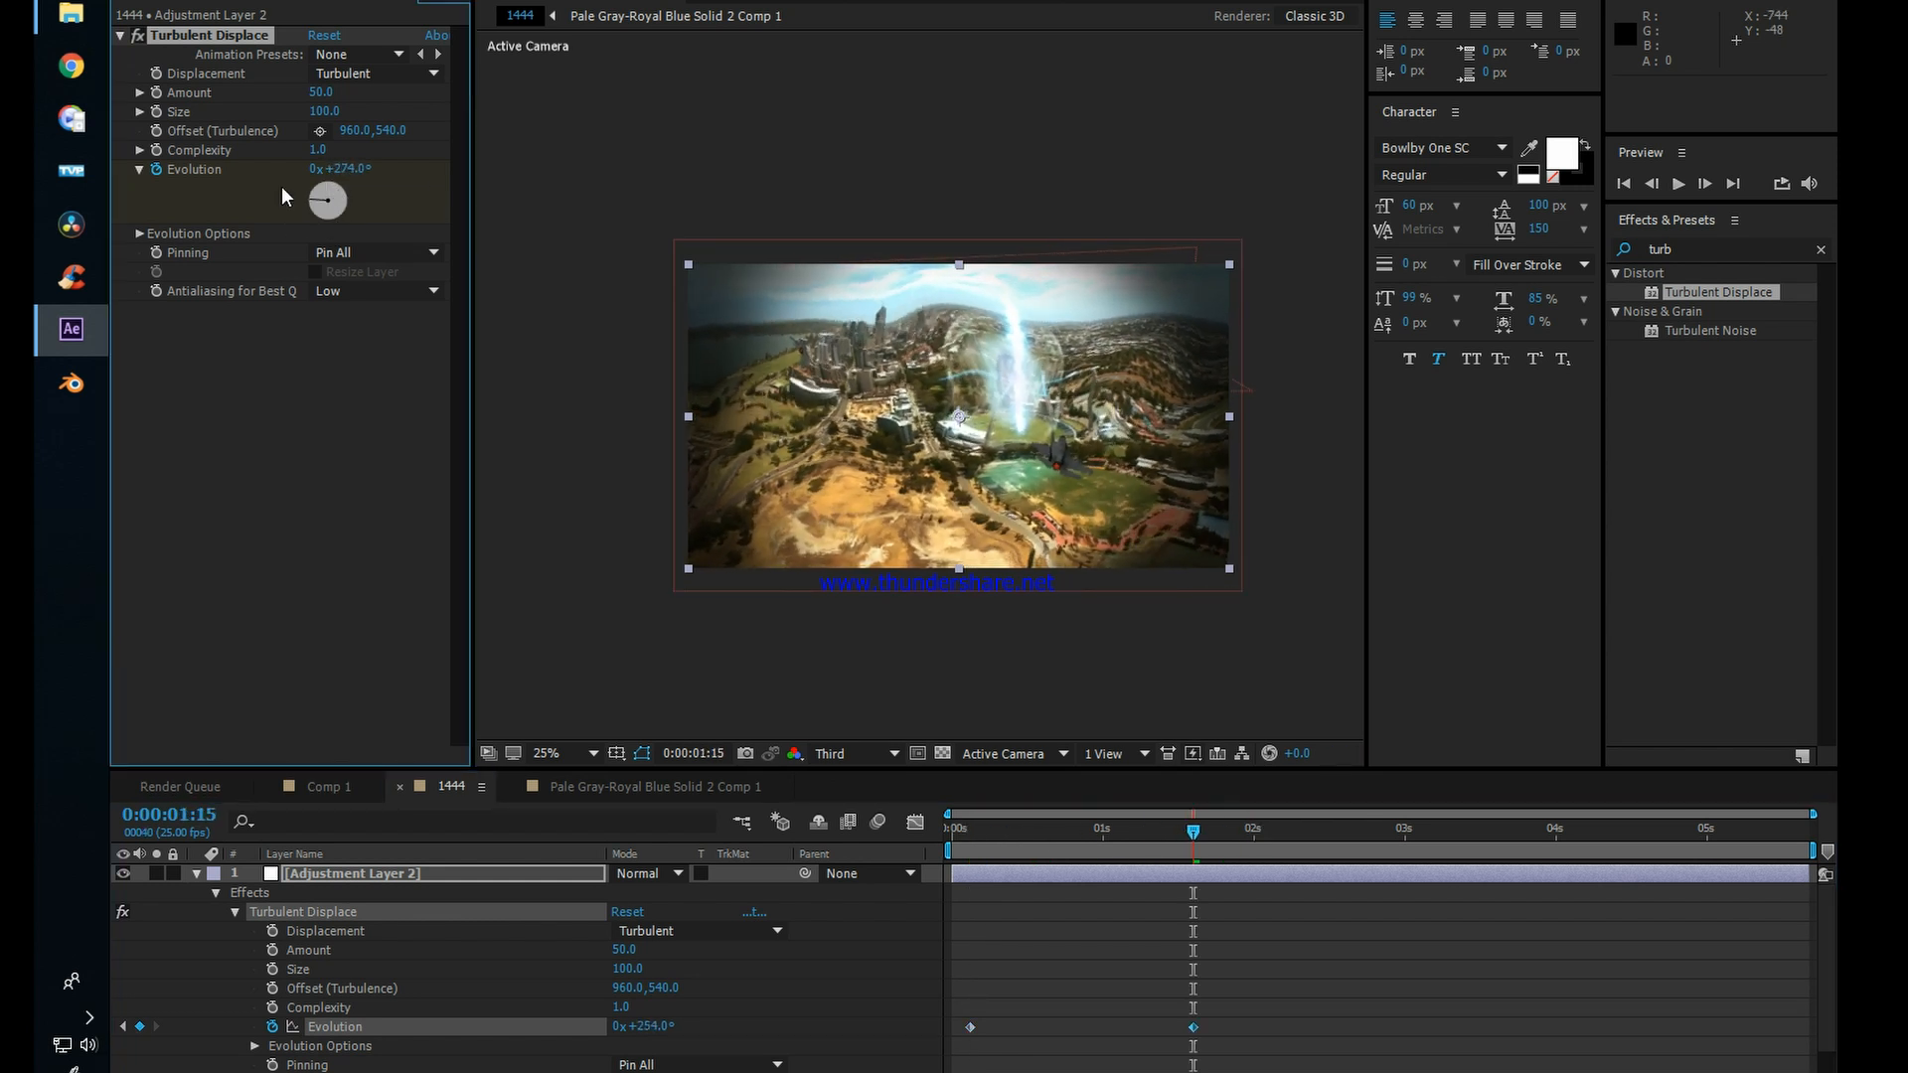
# Step: Add keyframes for the Turbulent Displace Amount at 50 and Size at 100, and place both at 0:00:01:15
pyautogui.click(970, 843)
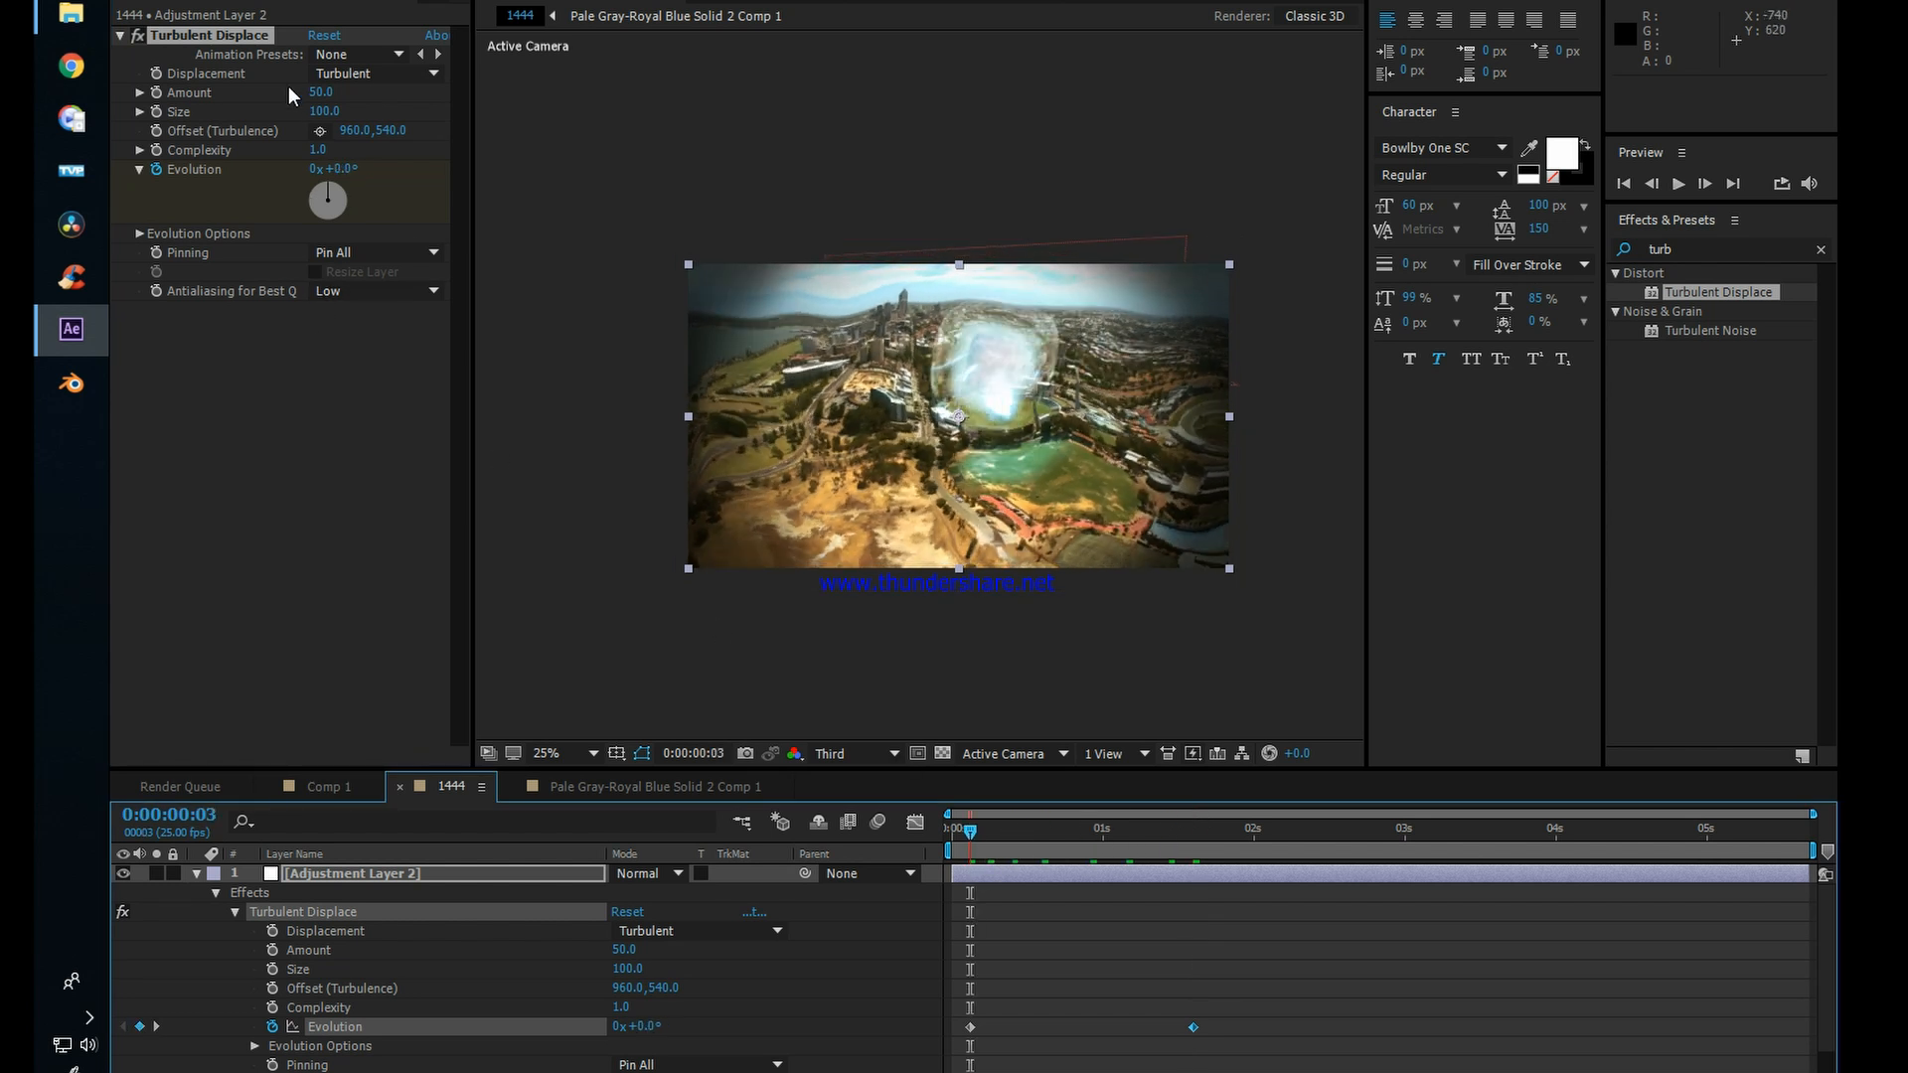
pyautogui.click(156, 92)
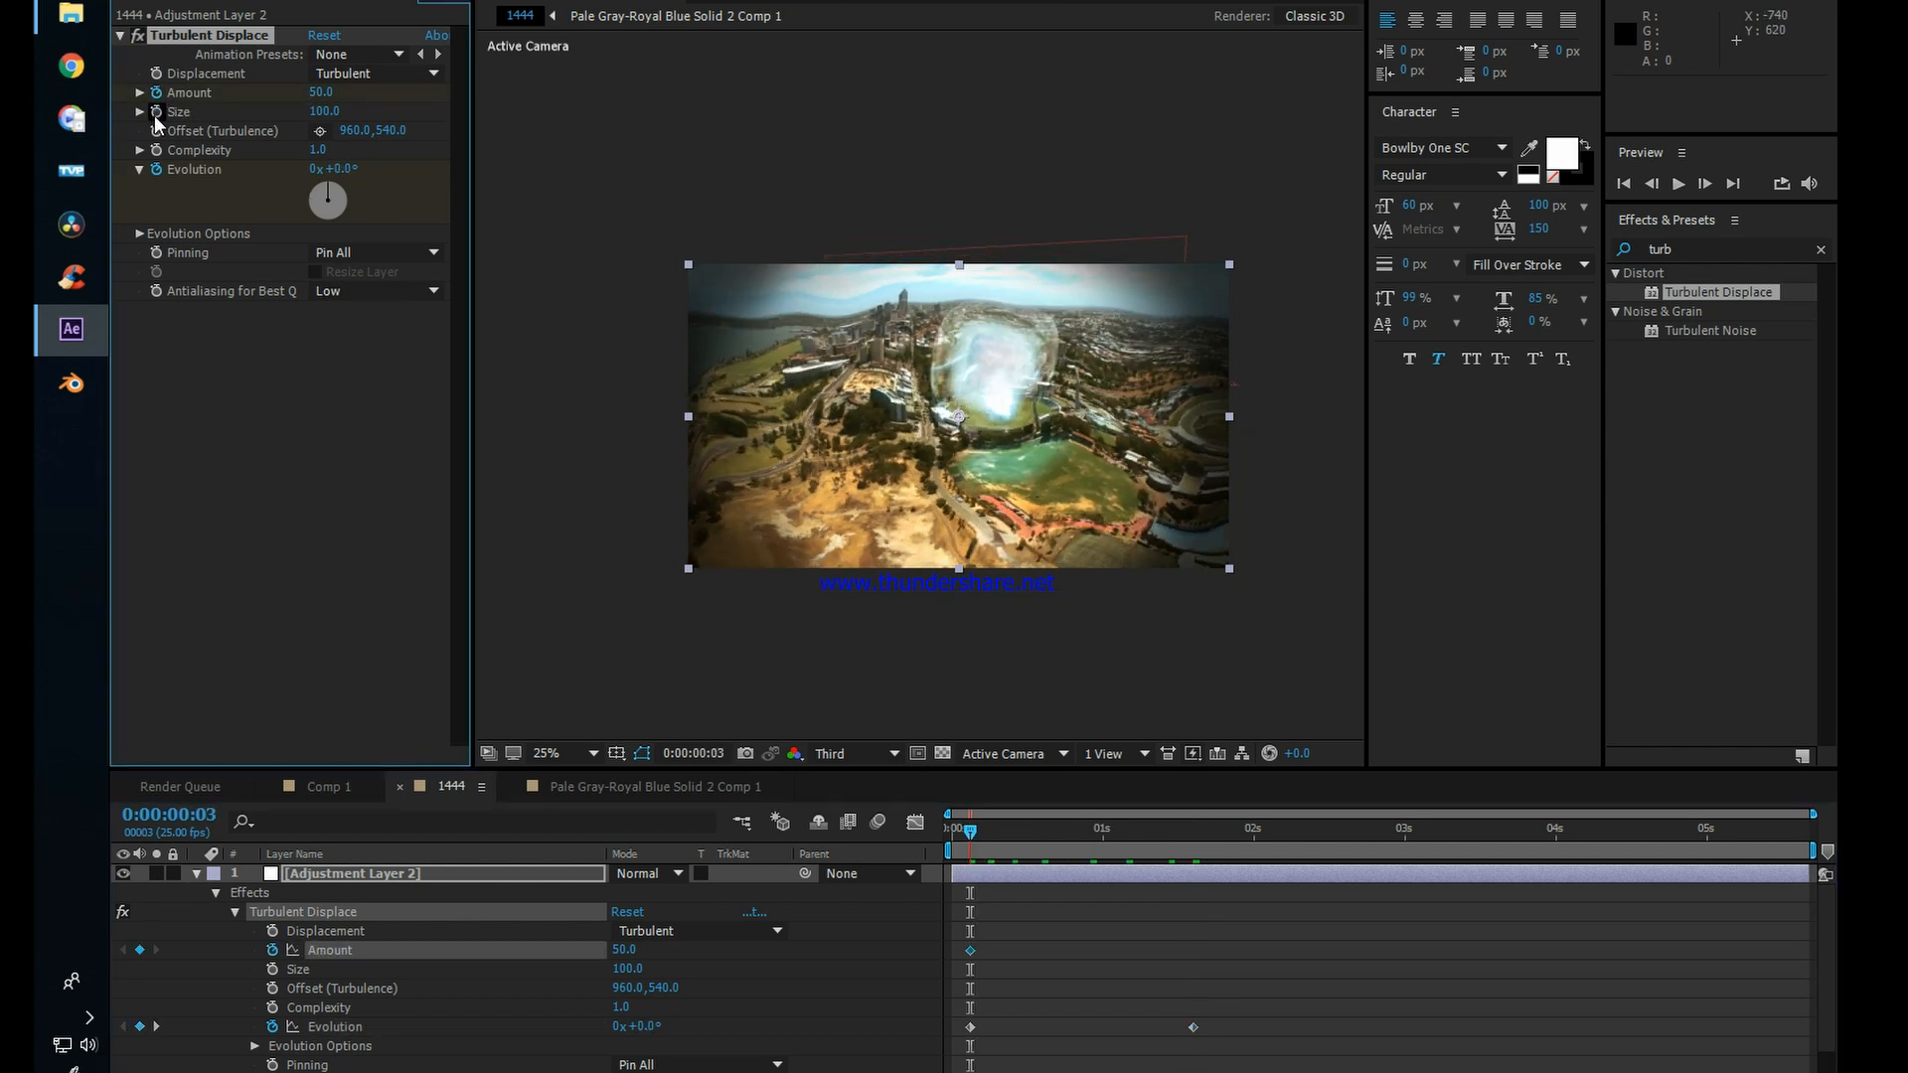
pyautogui.click(156, 111)
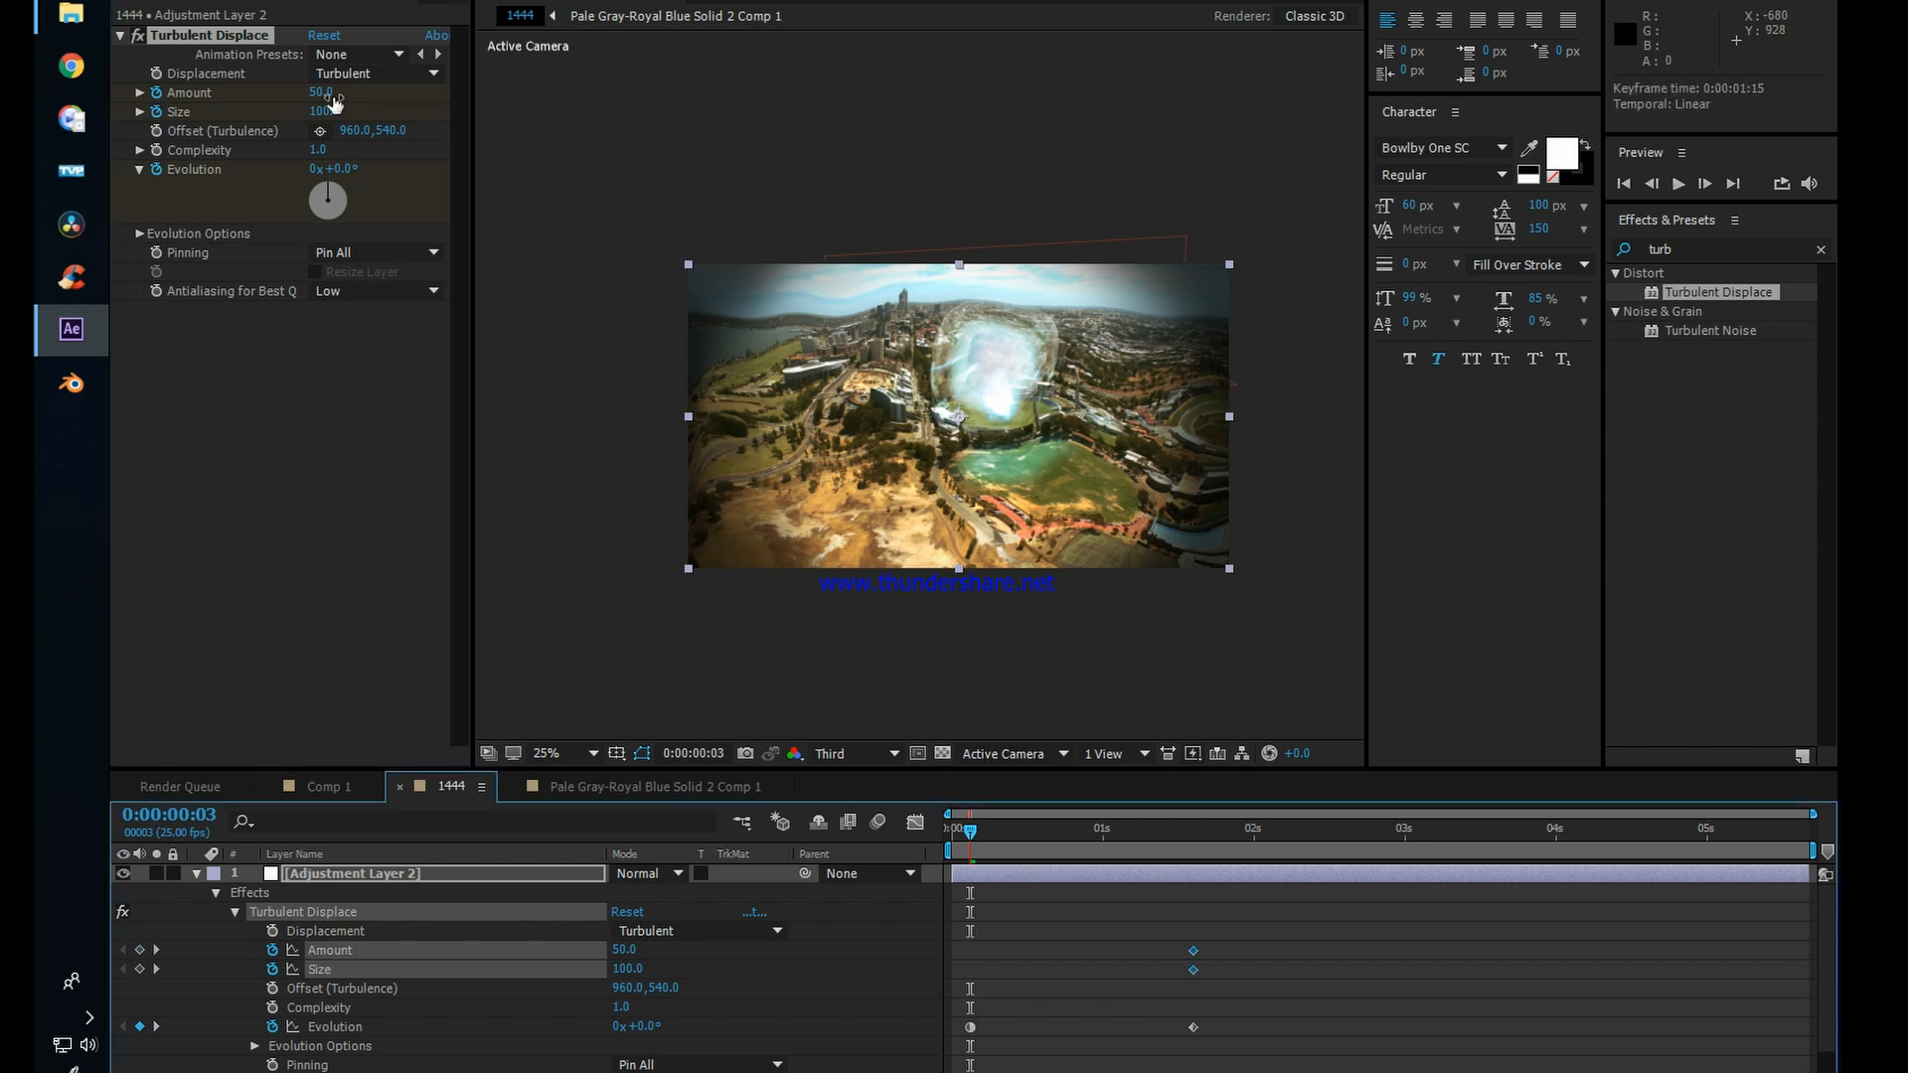
# Step: Set Amount to 0 and Size to 2 at 0:00:00:03, and preview the distortion animation
pyautogui.moveTo(308, 92); pyautogui.dragTo(298, 103)
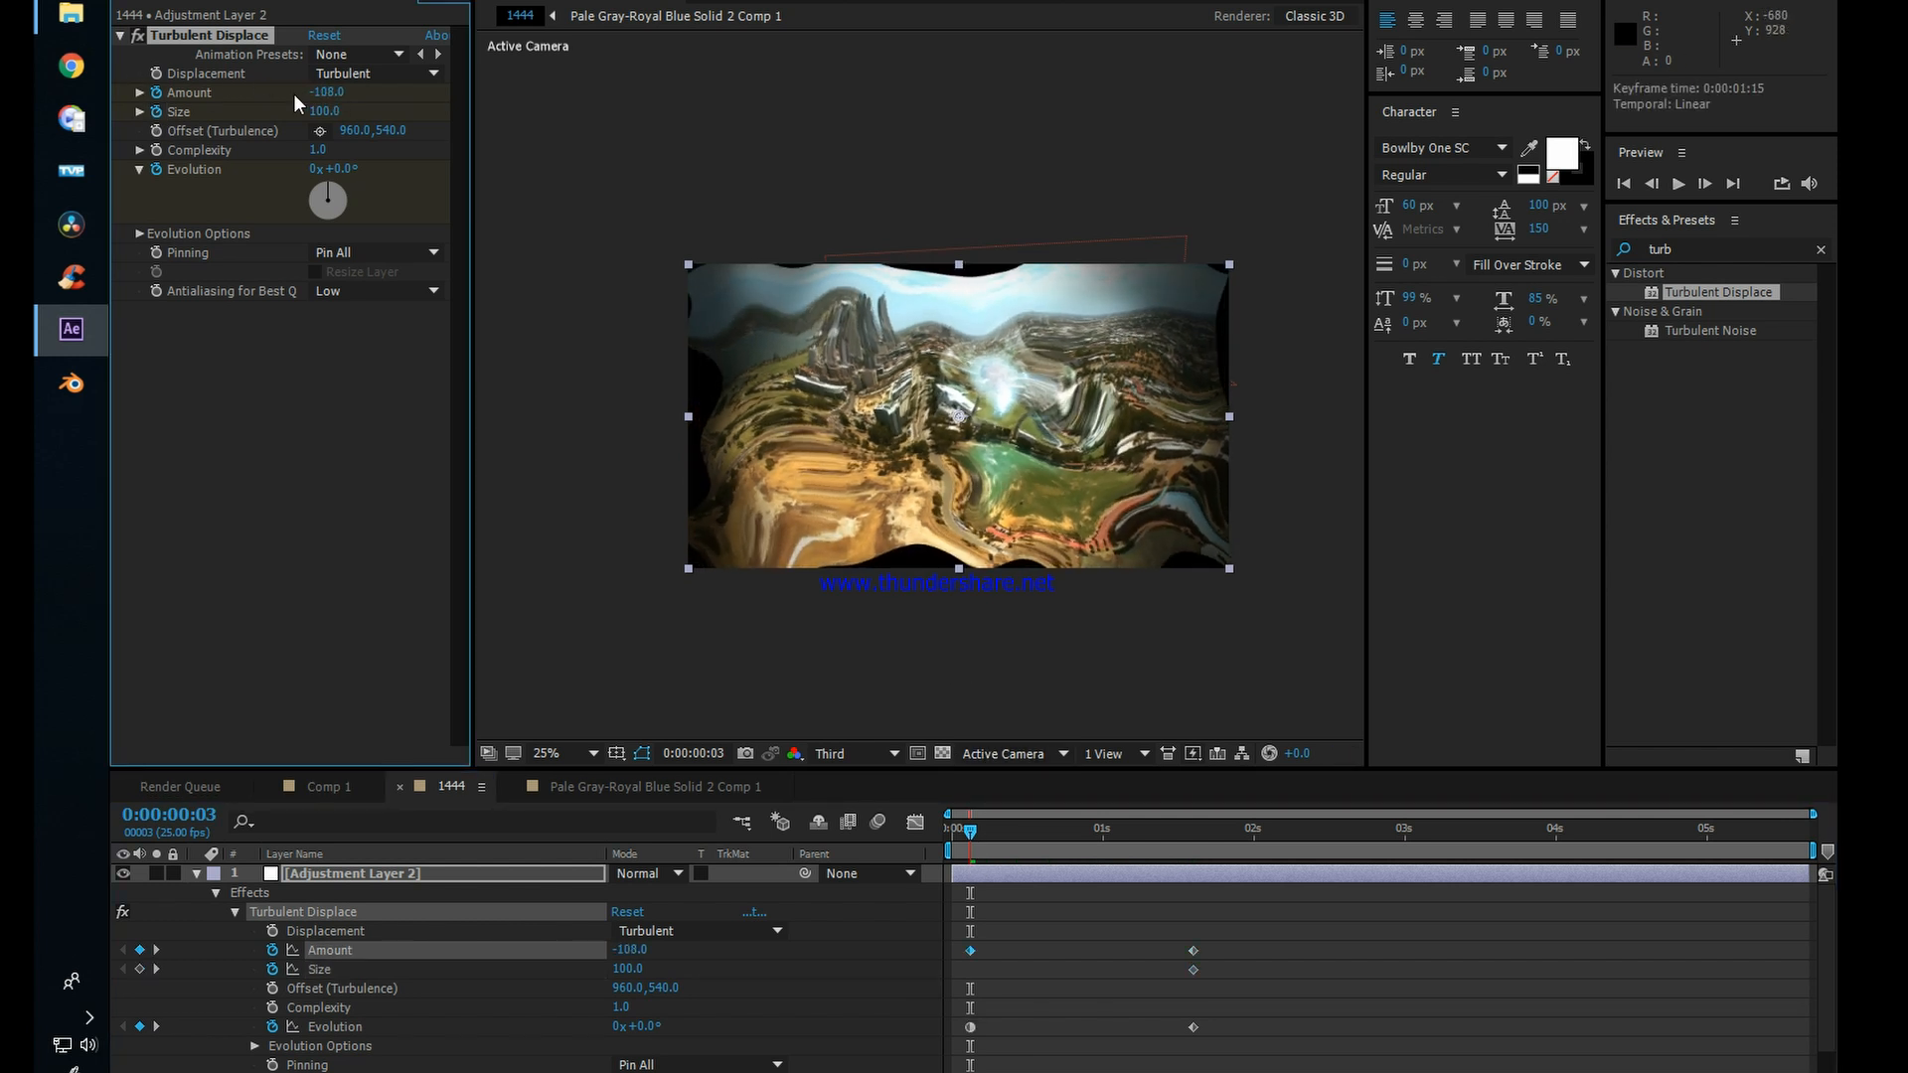
pyautogui.click(339, 92)
pyautogui.write('0')
pyautogui.press('Tab')
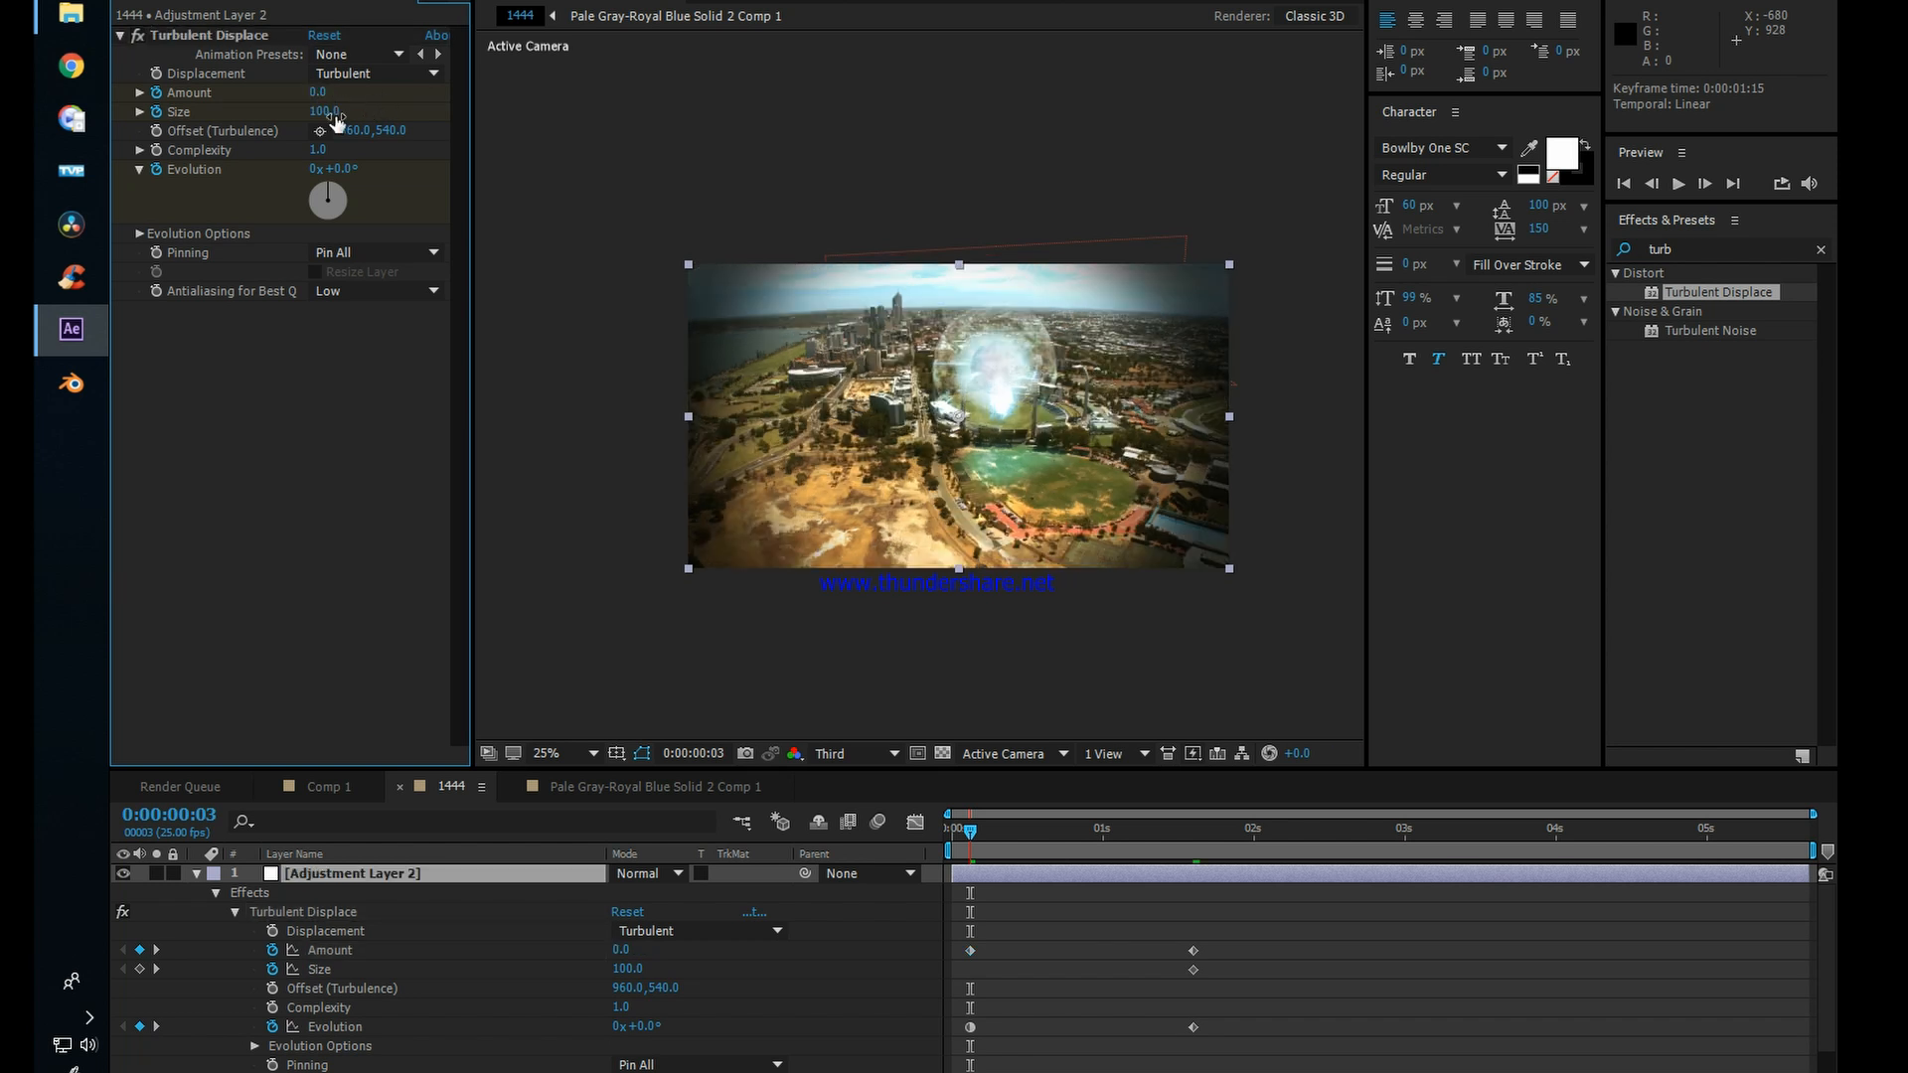
pyautogui.write('02')
pyautogui.press('Return')
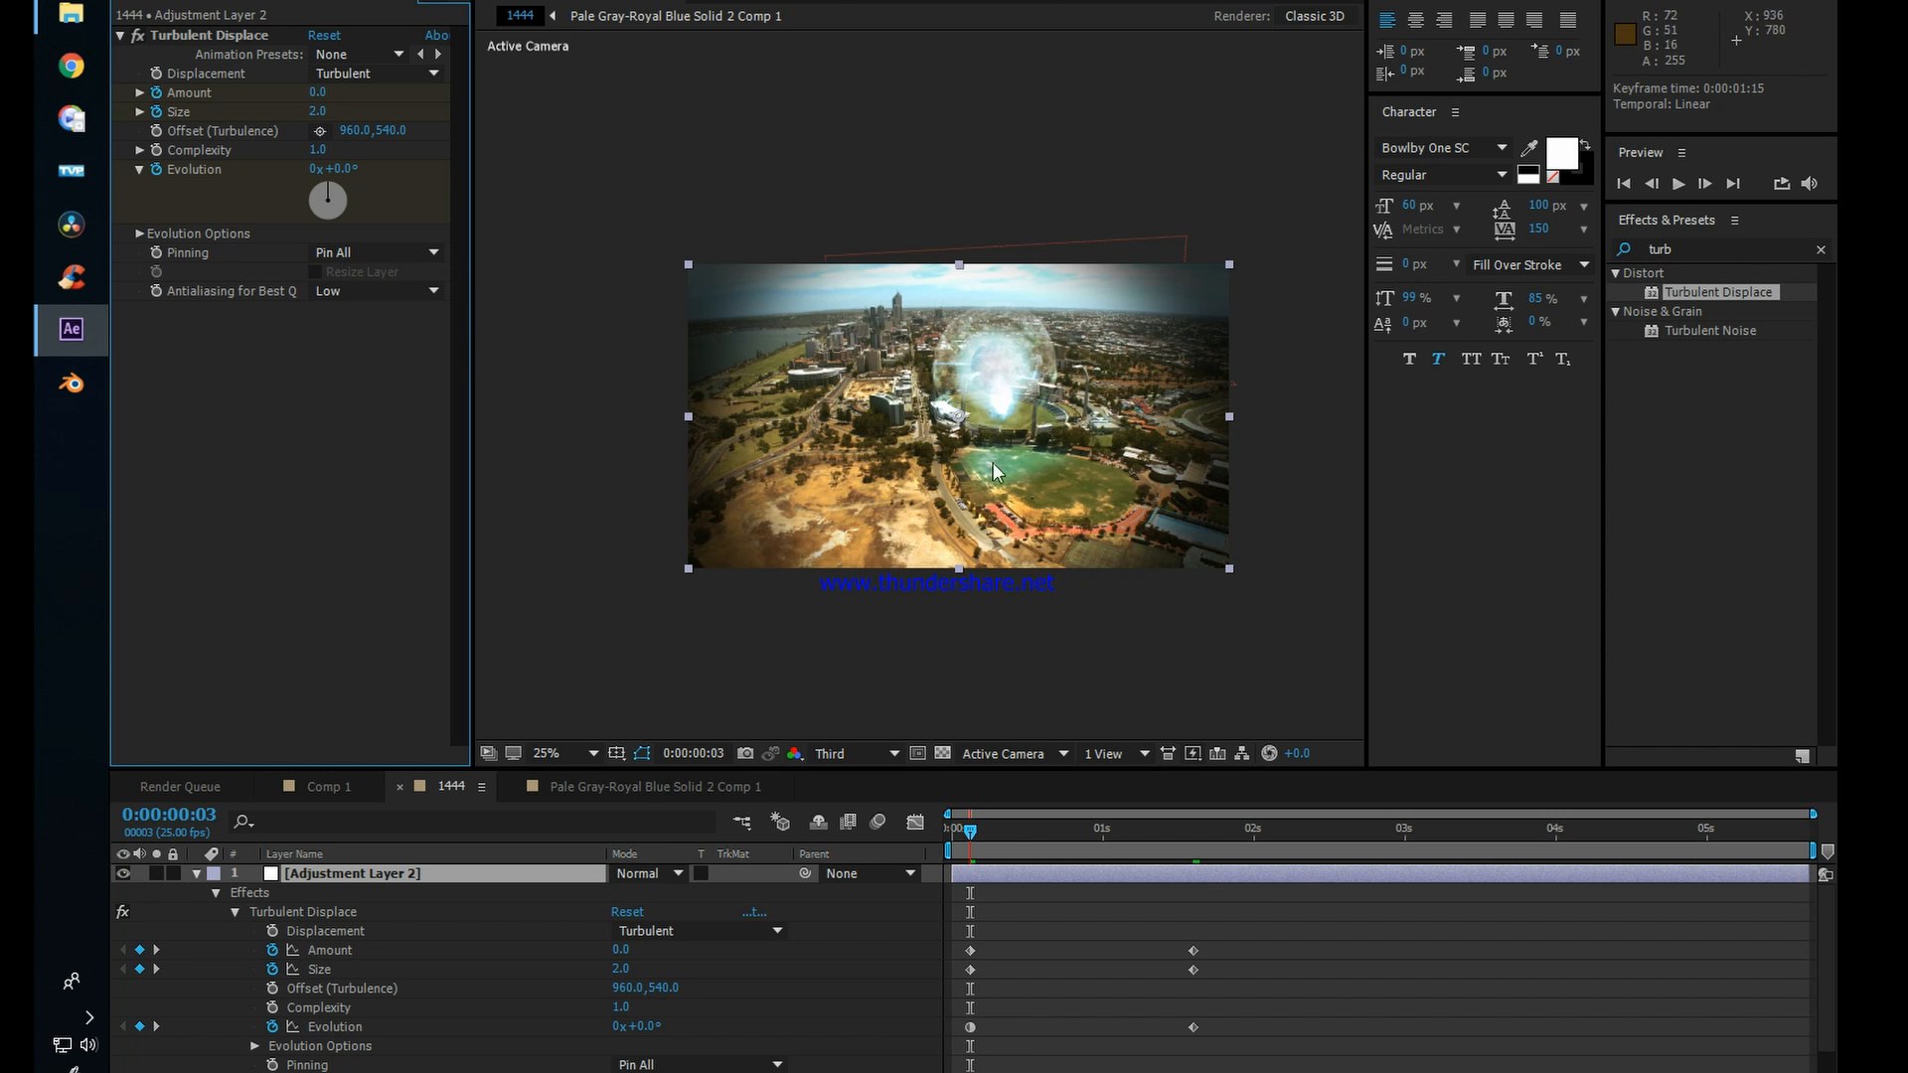
pyautogui.press('space')
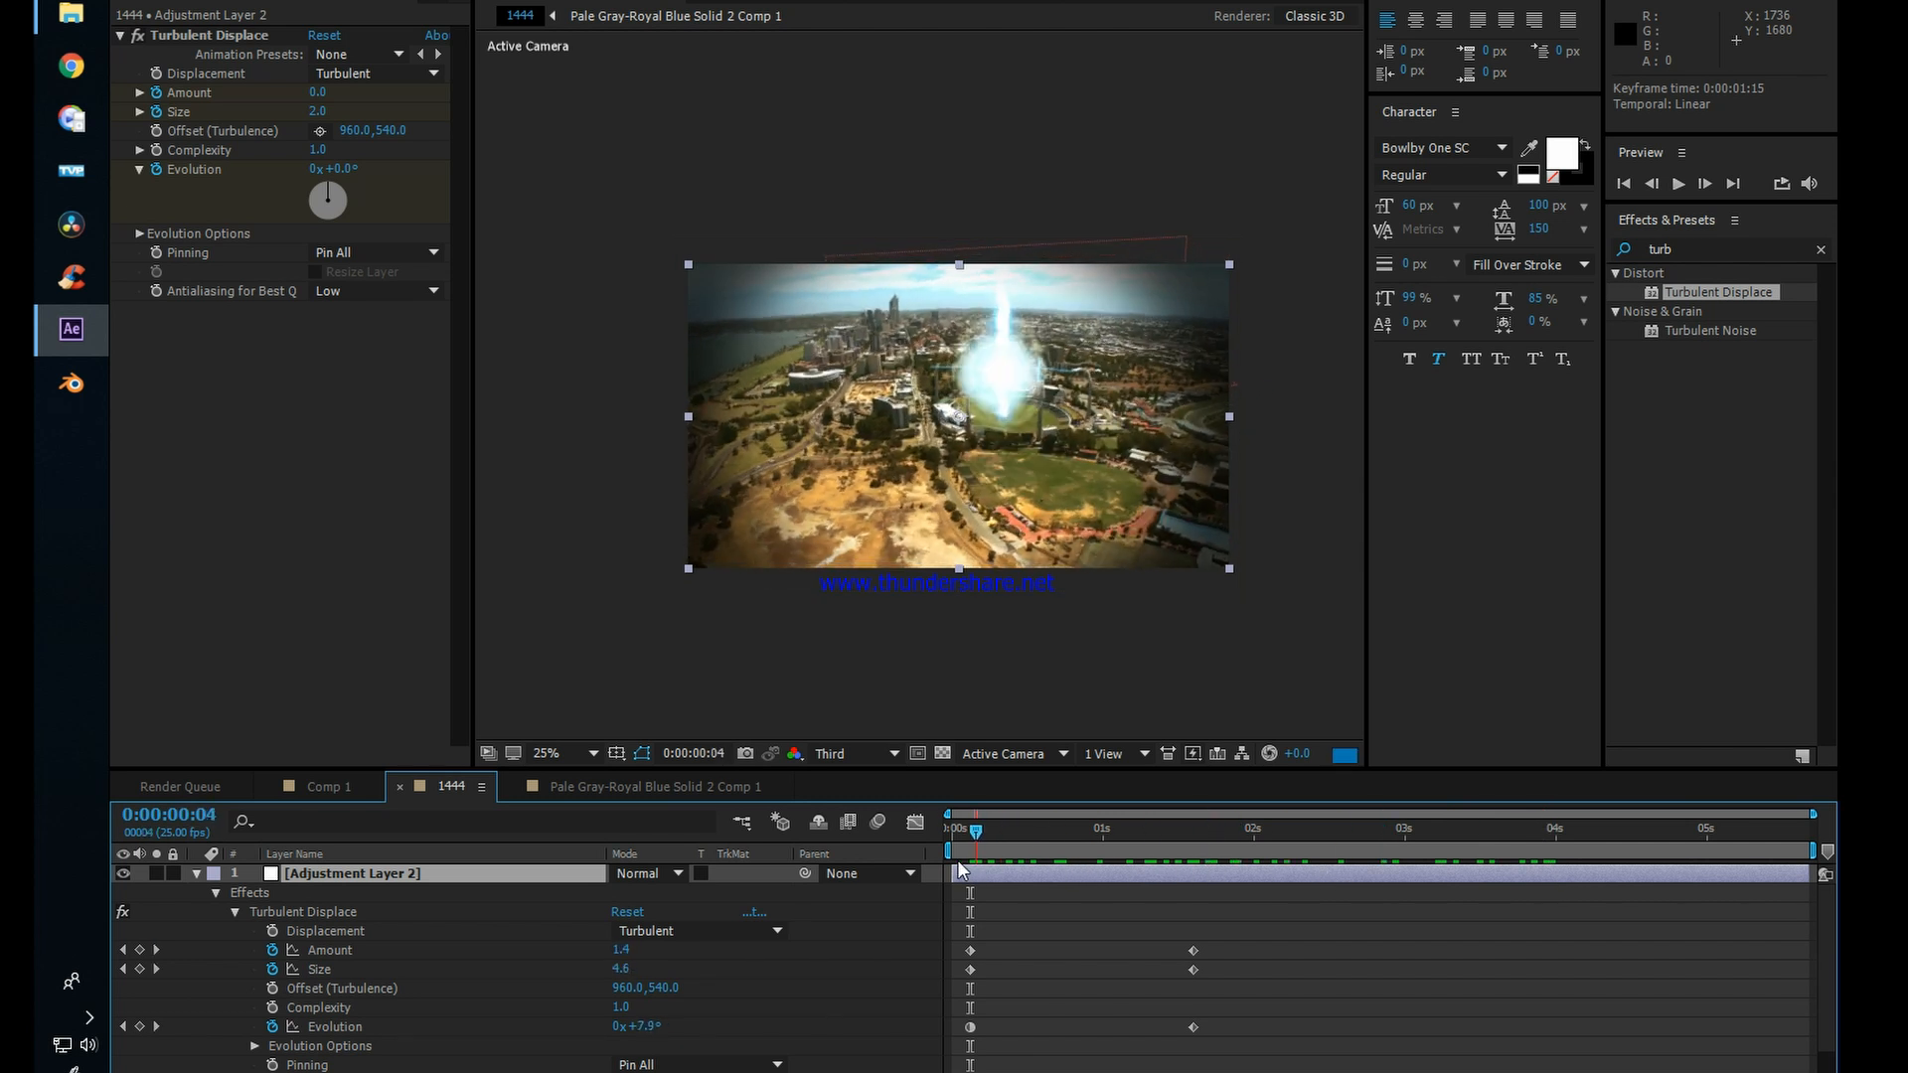
pyautogui.click(971, 831)
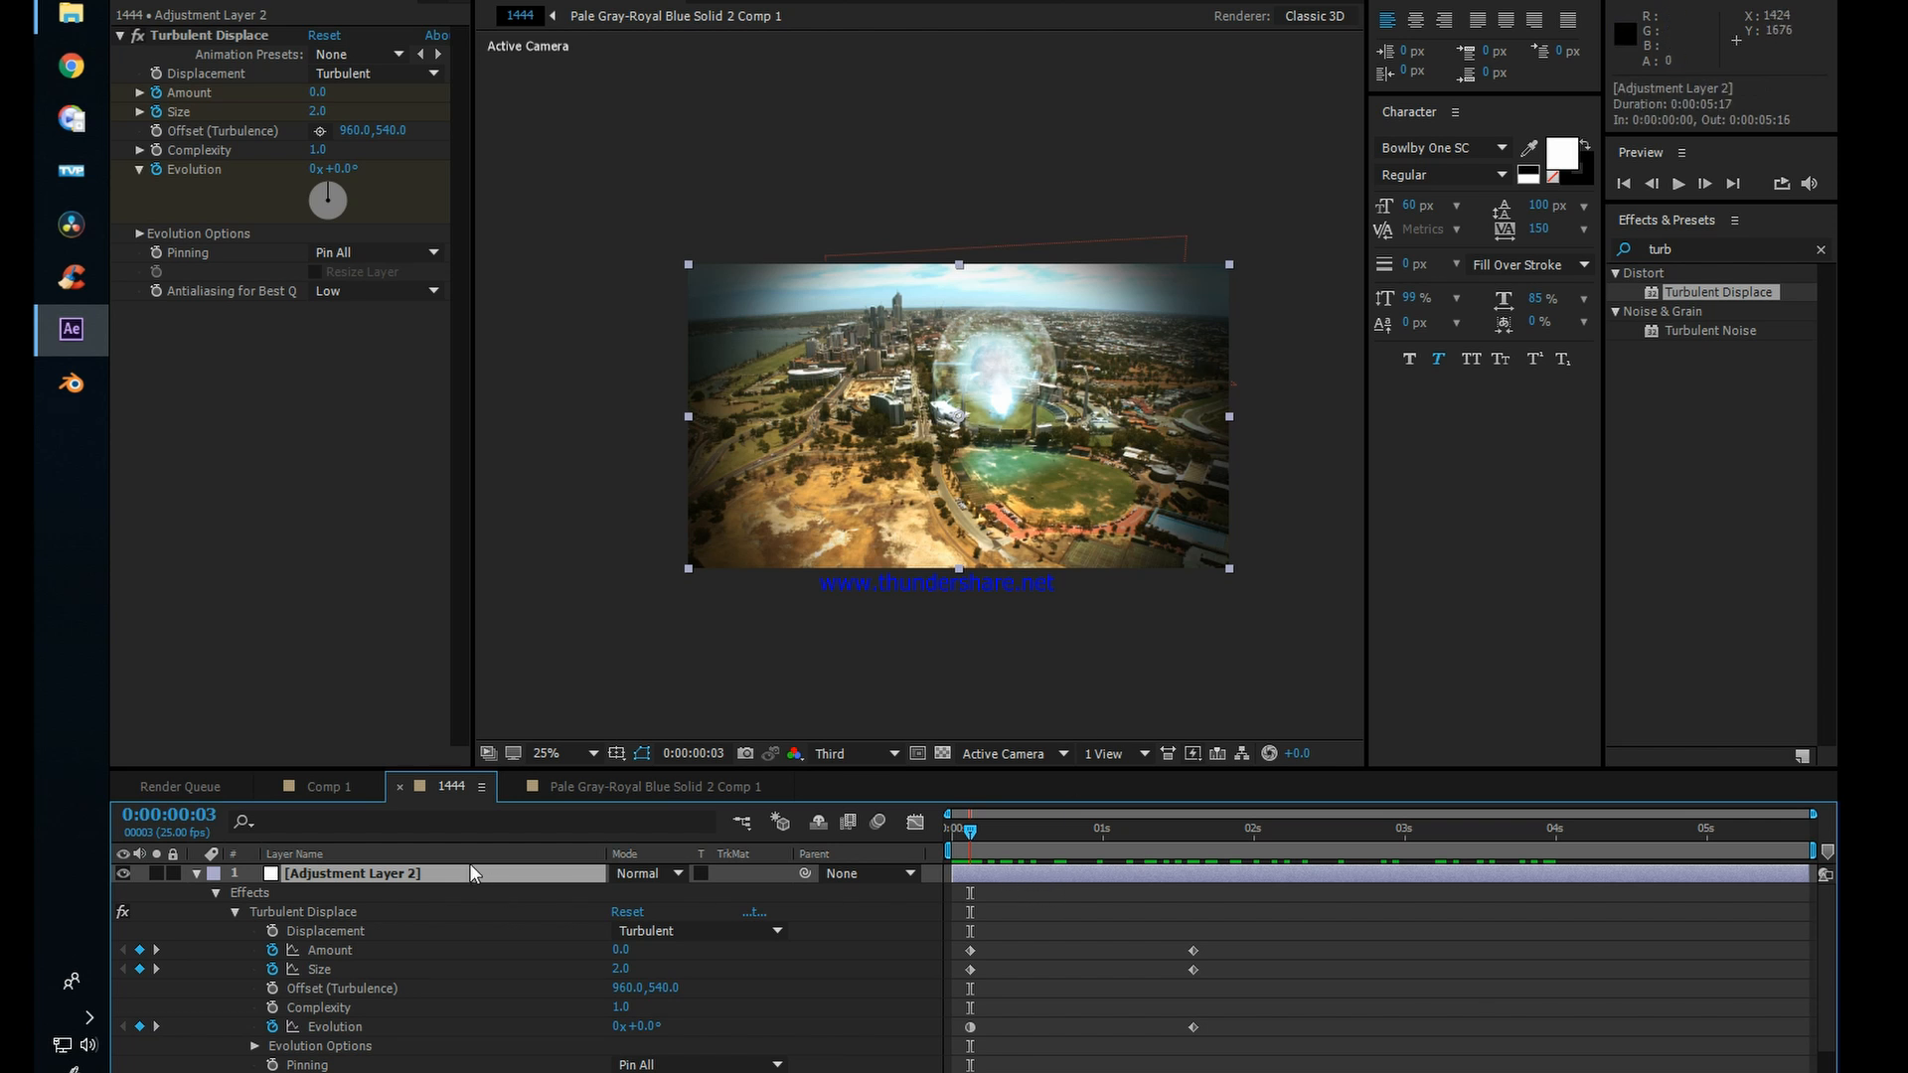
# Step: Collapse Adjustment Layer 2, duplicate it, then hide the lower copy and rename it energy
pyautogui.click(197, 874)
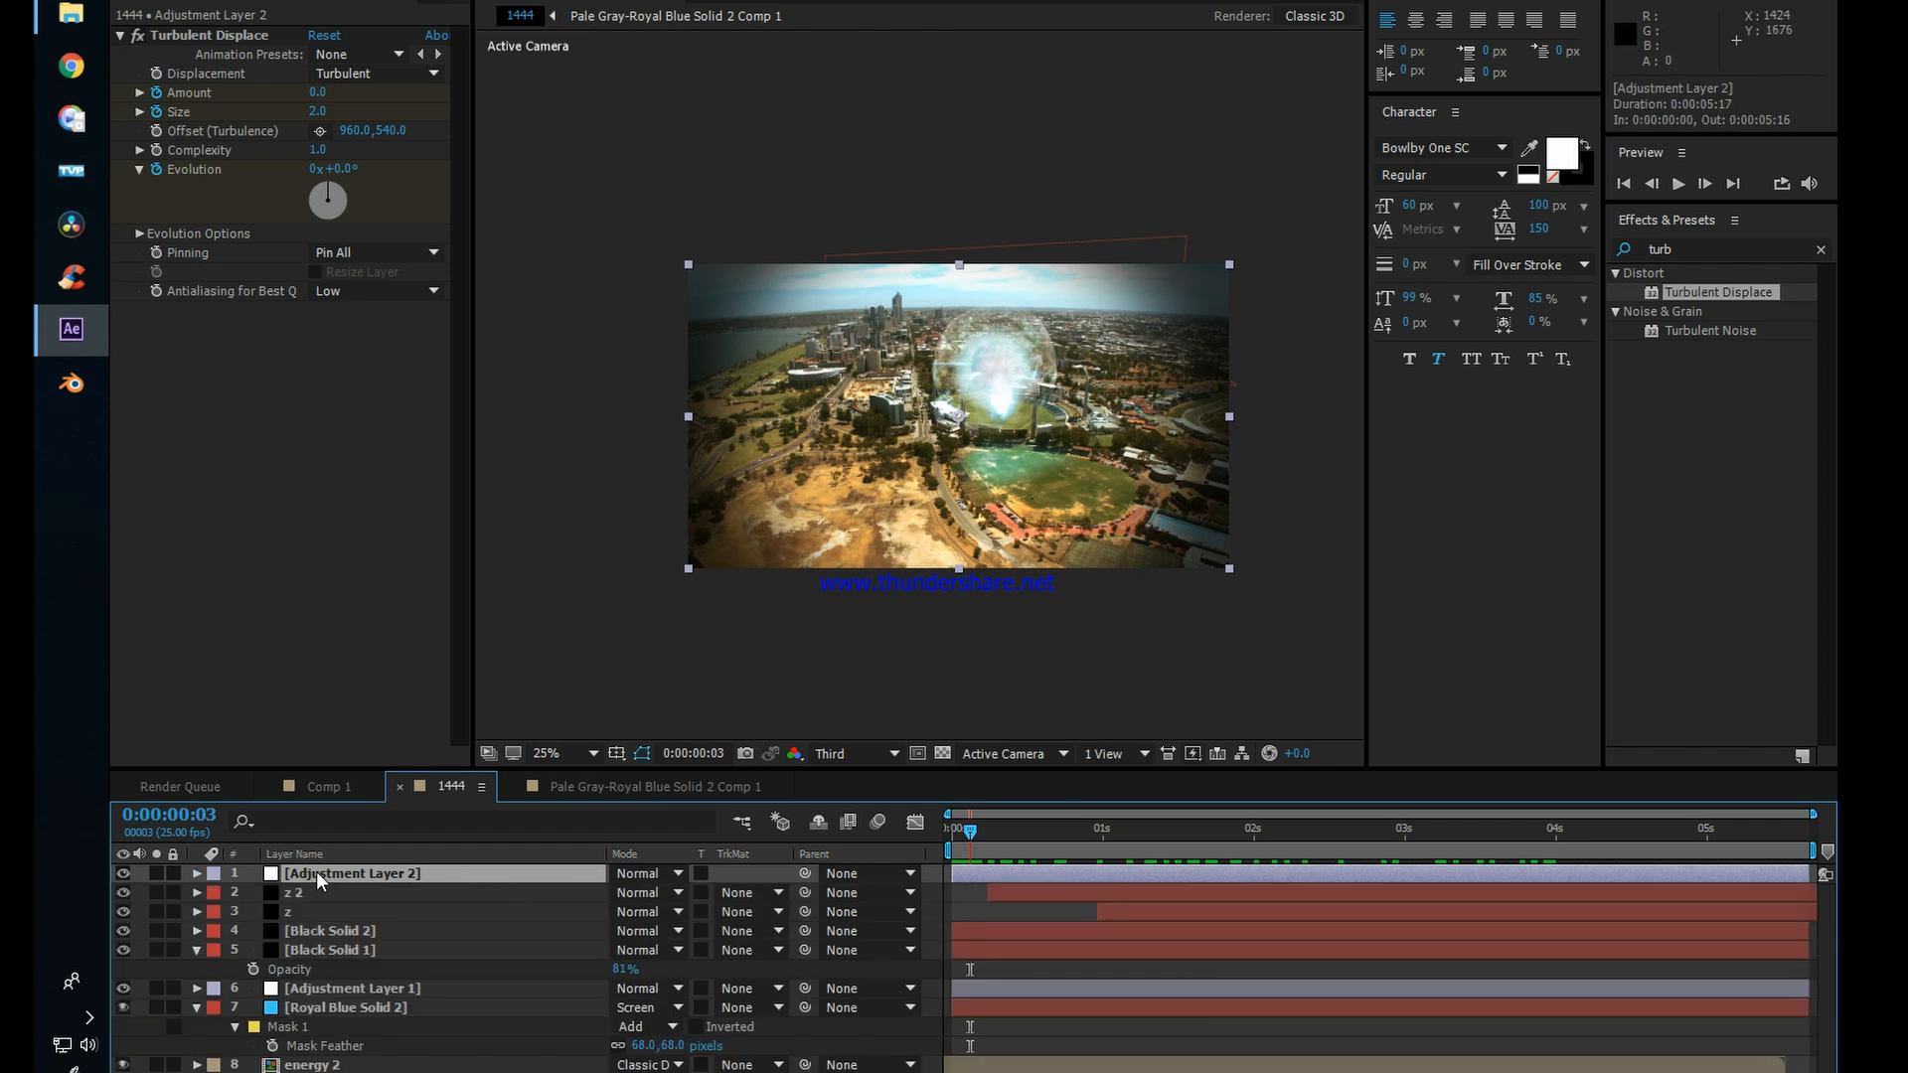
pyautogui.hotkey('ctrl', 'd')
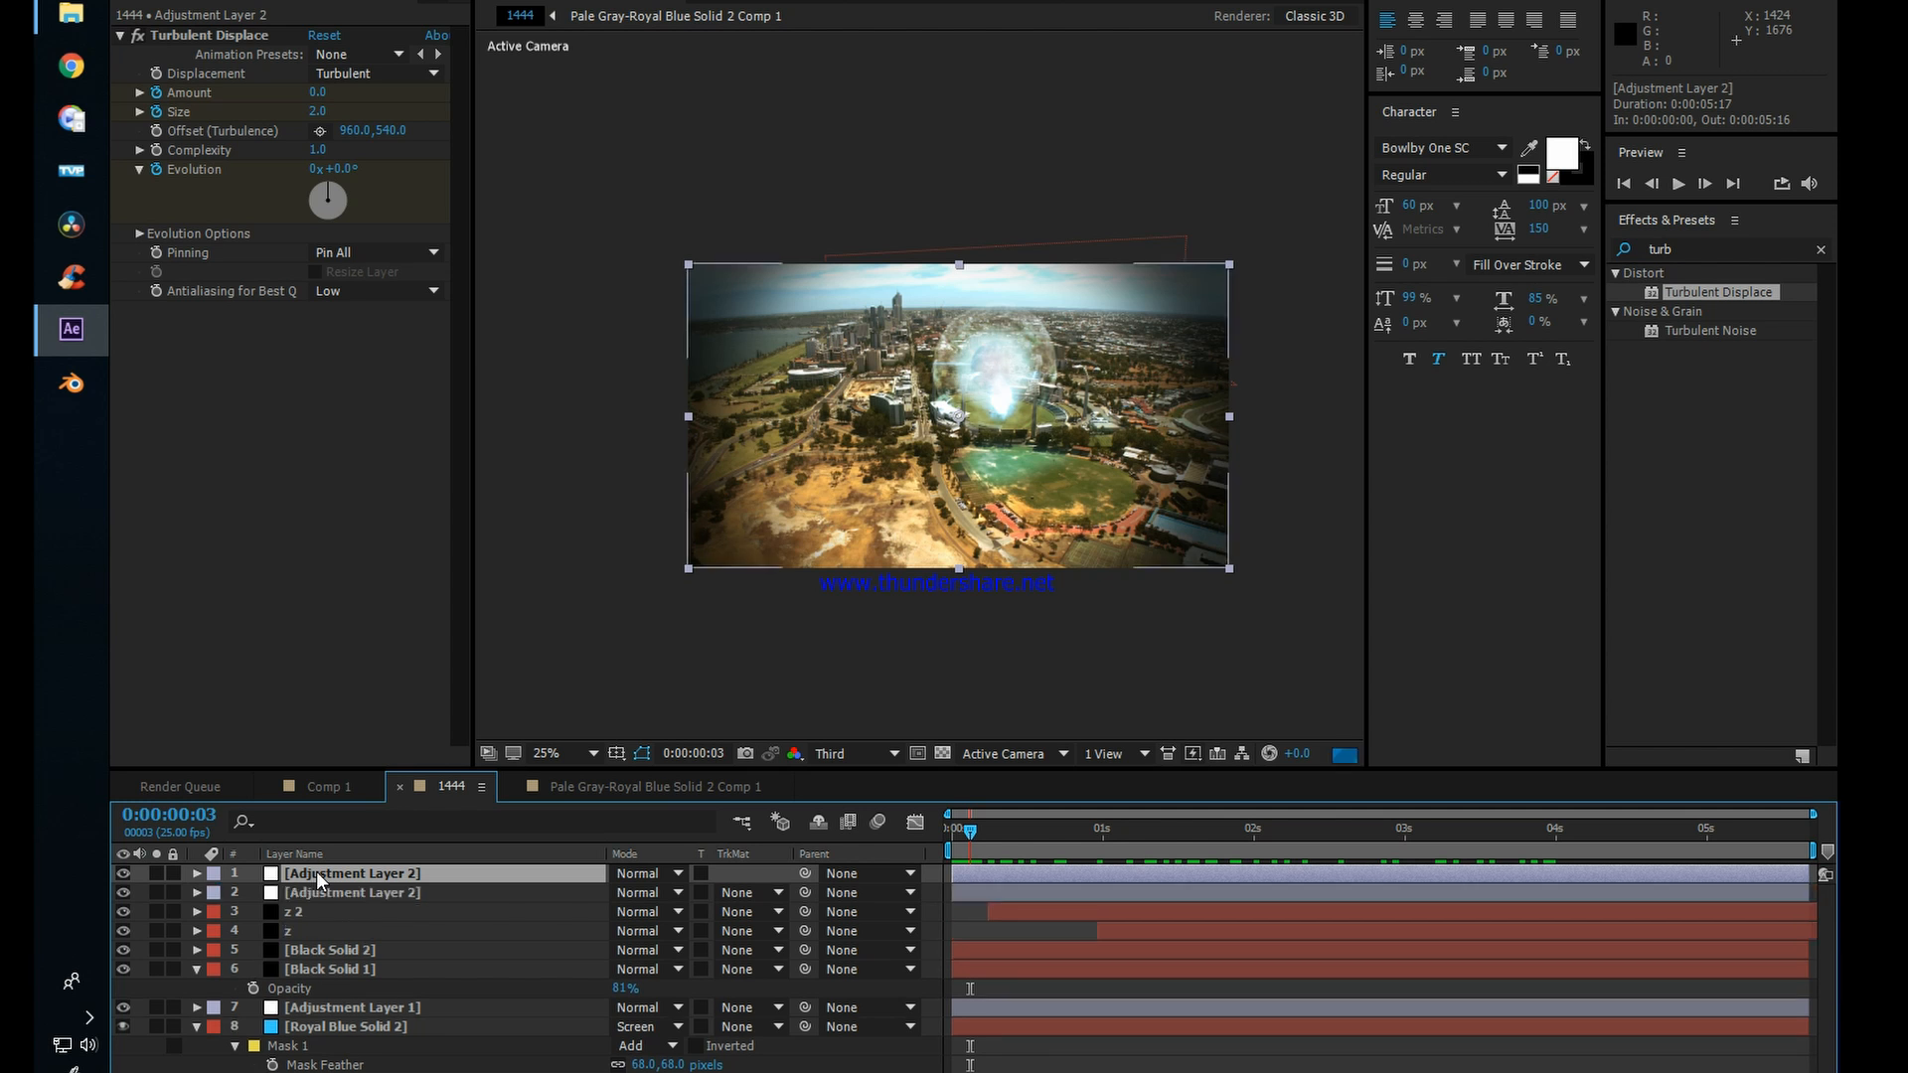
pyautogui.click(308, 888)
pyautogui.click(123, 893)
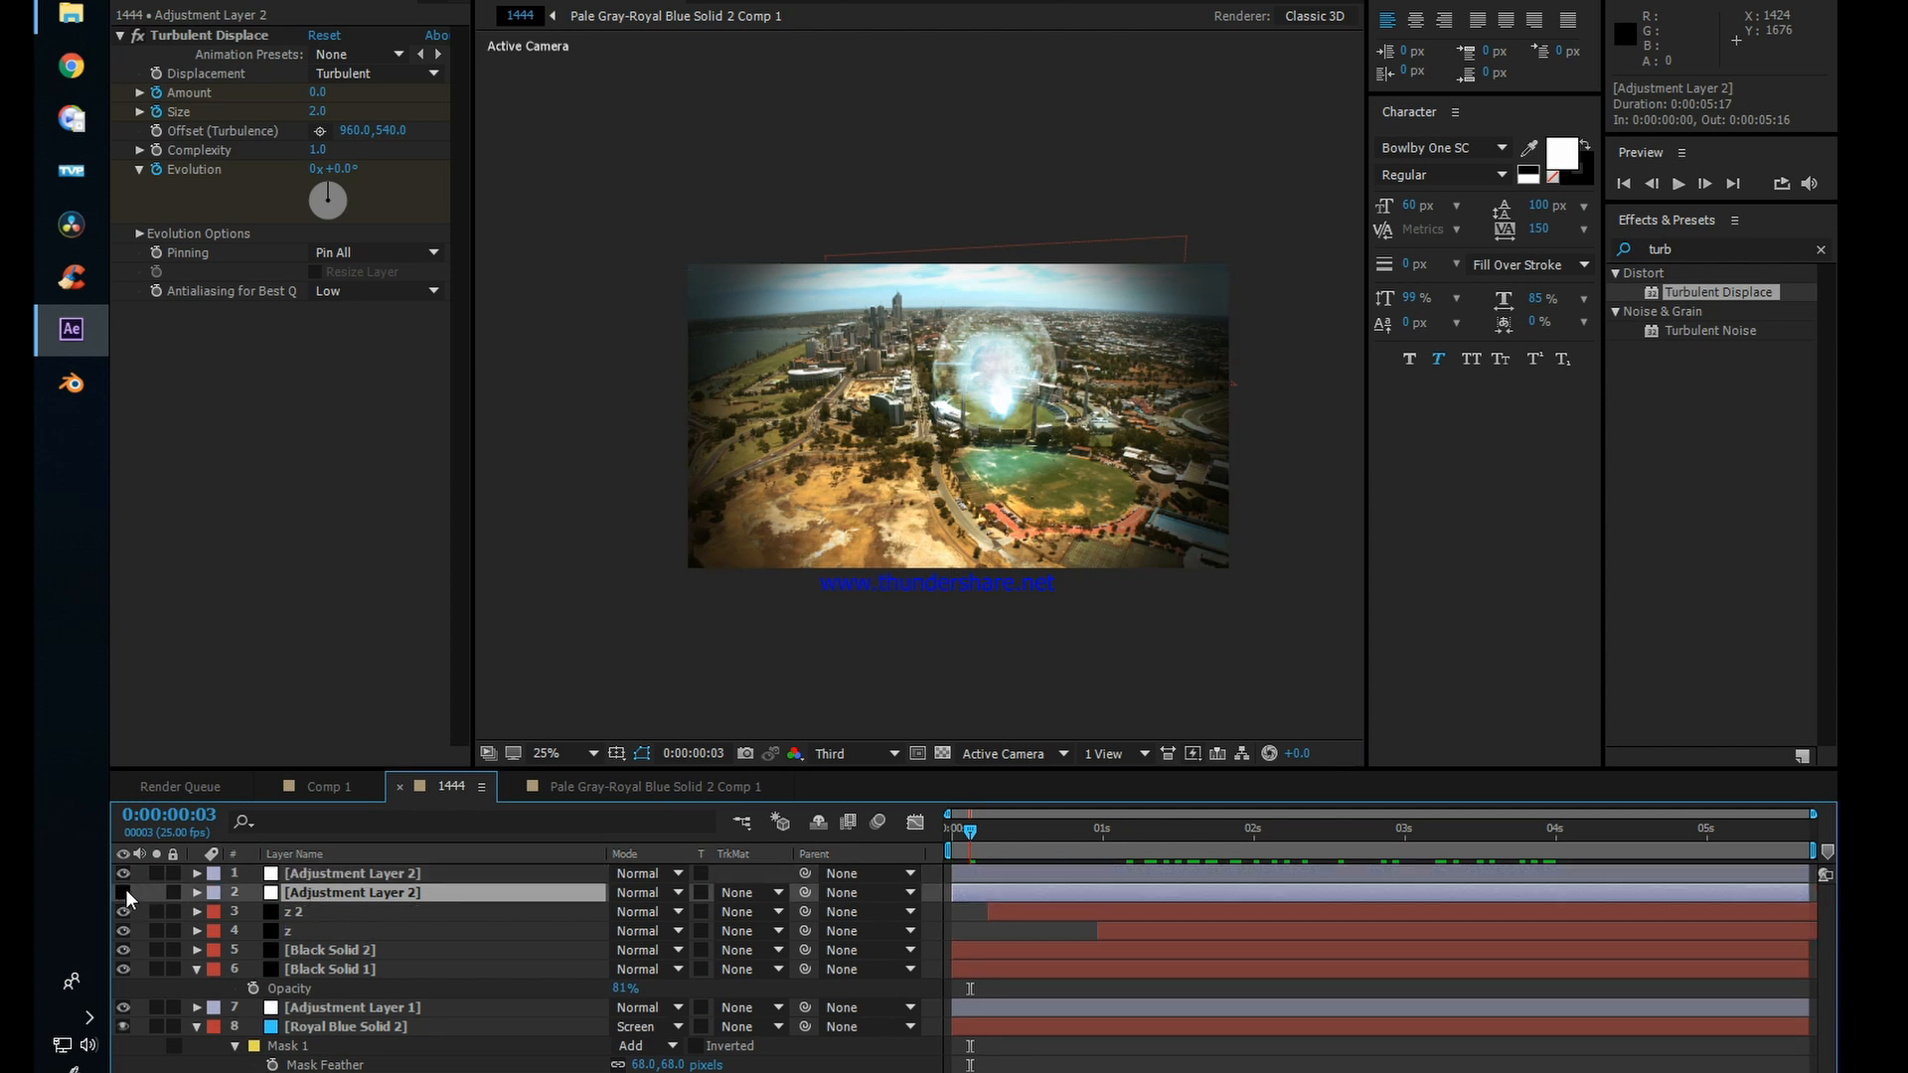
pyautogui.press('Return')
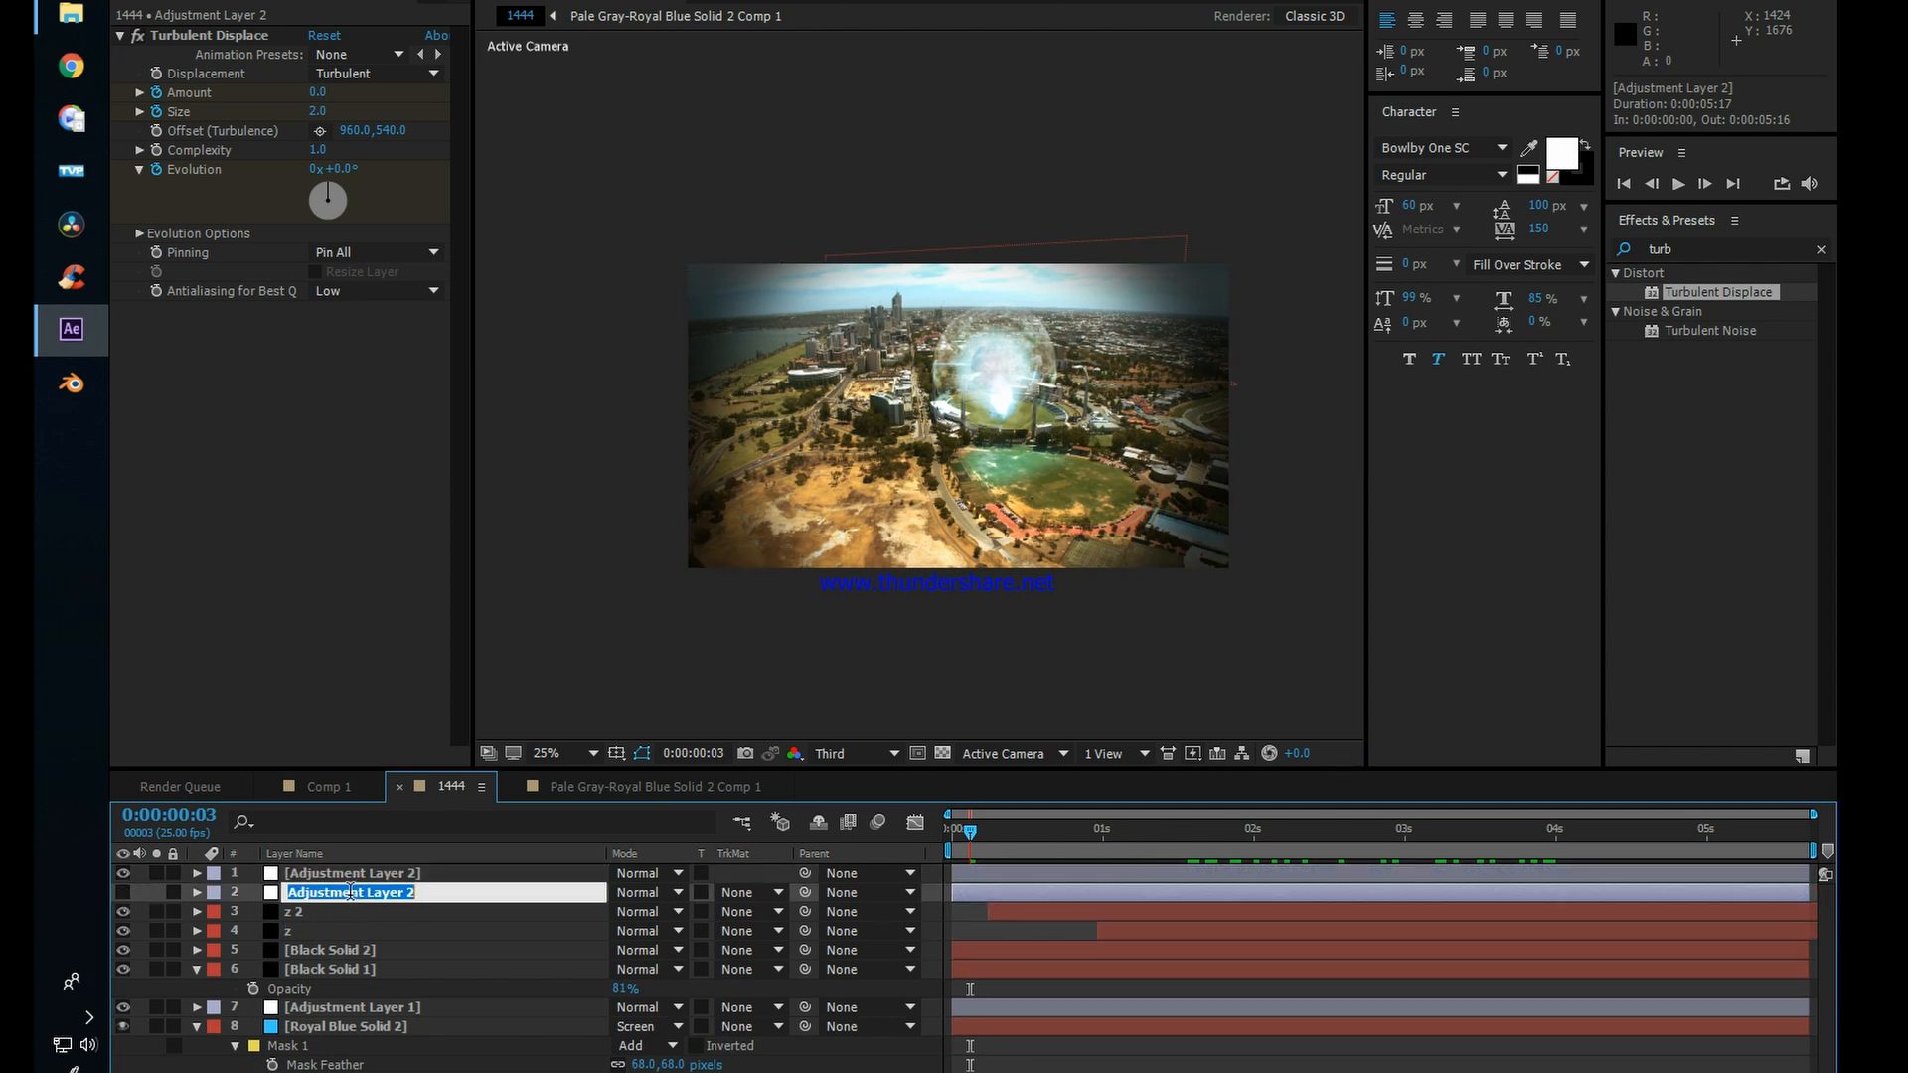
pyautogui.write('energy')
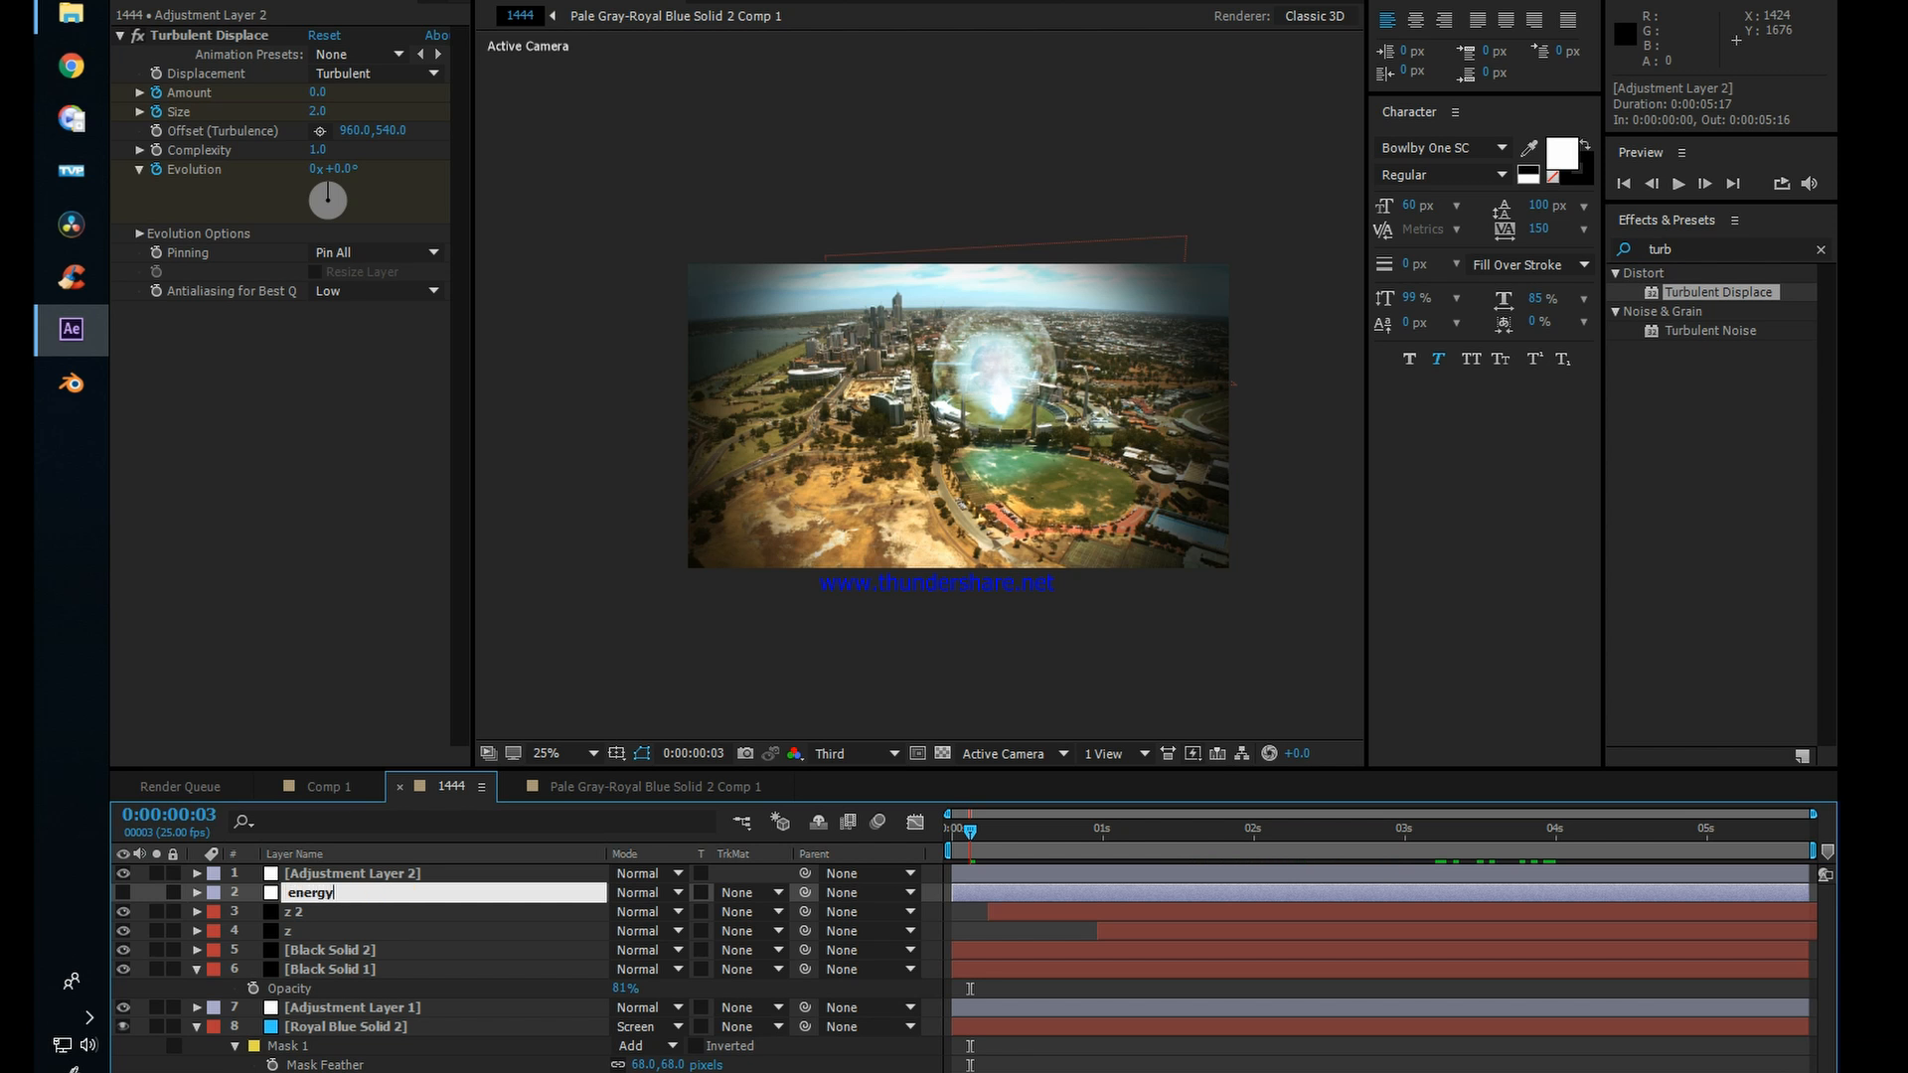
pyautogui.press('Return')
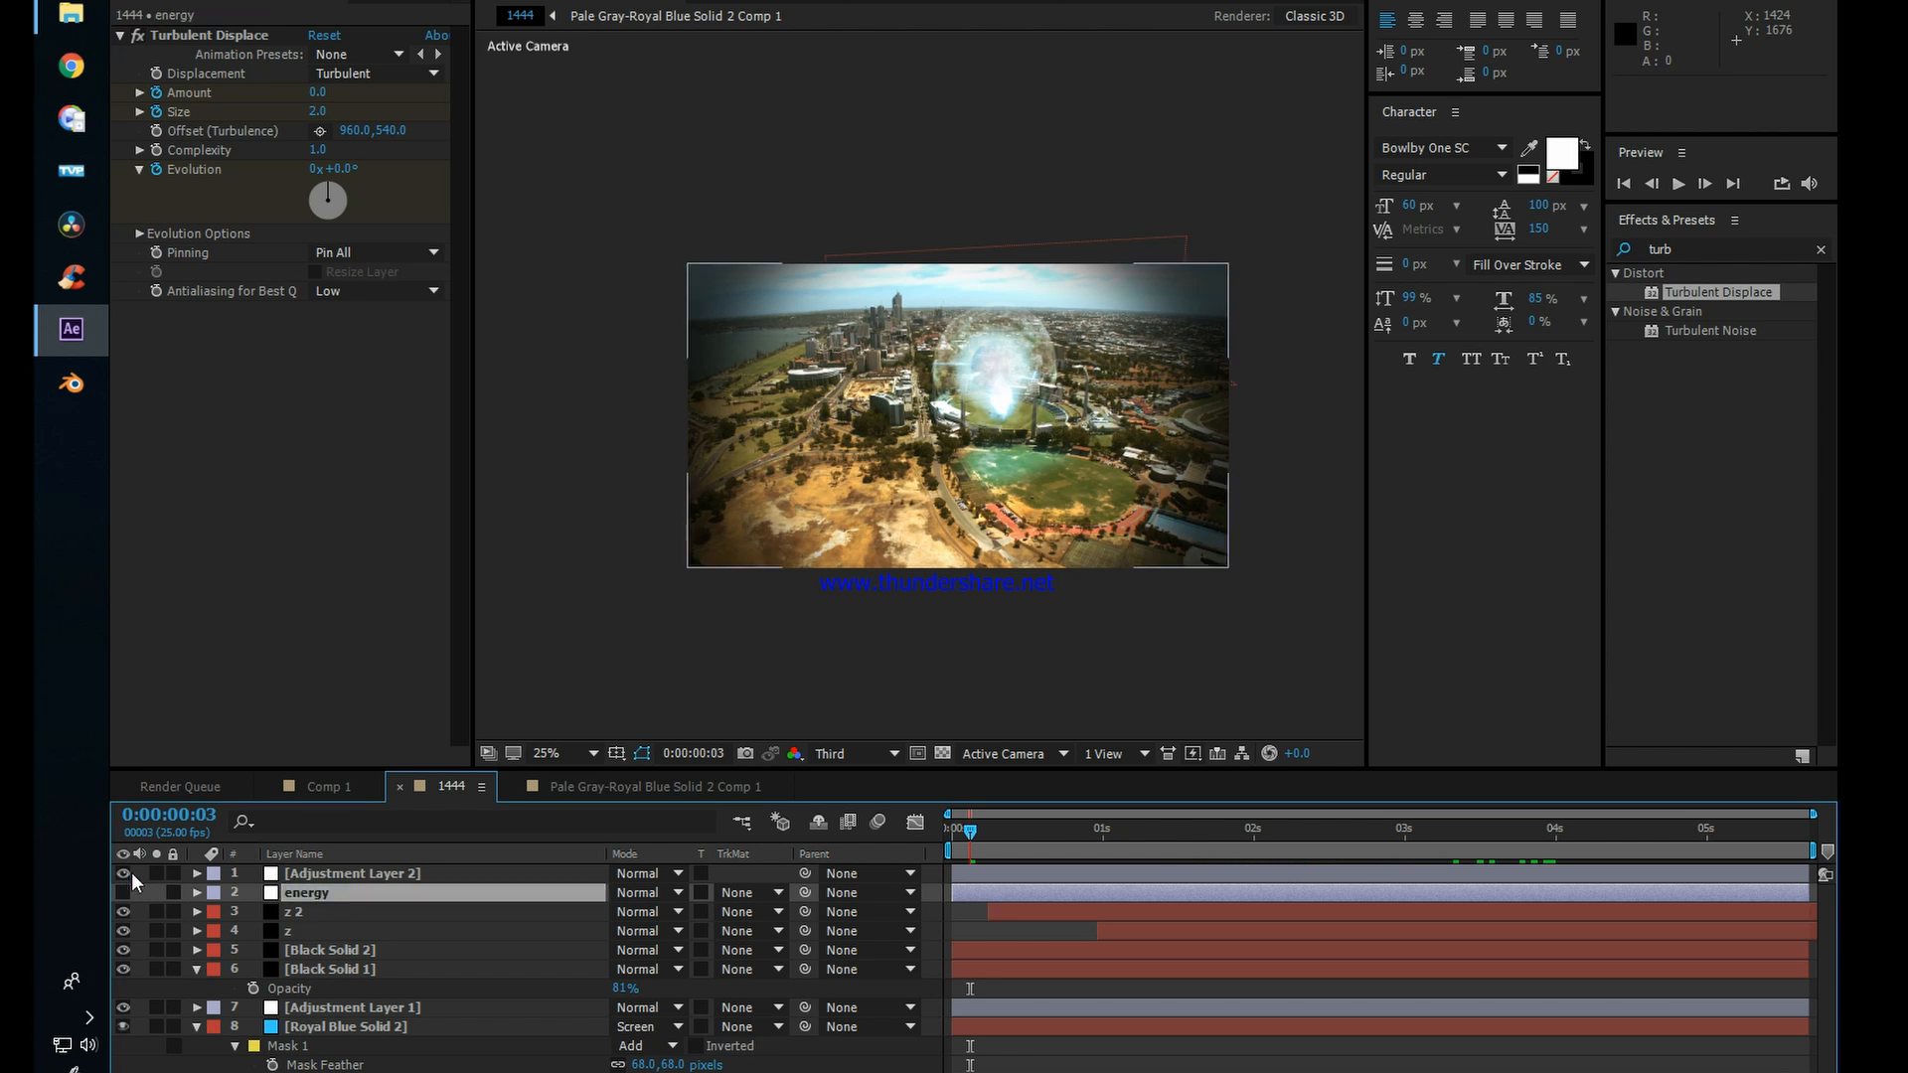
# Step: Rename the topmost adjustment layer z
pyautogui.click(310, 875)
pyautogui.press('Return')
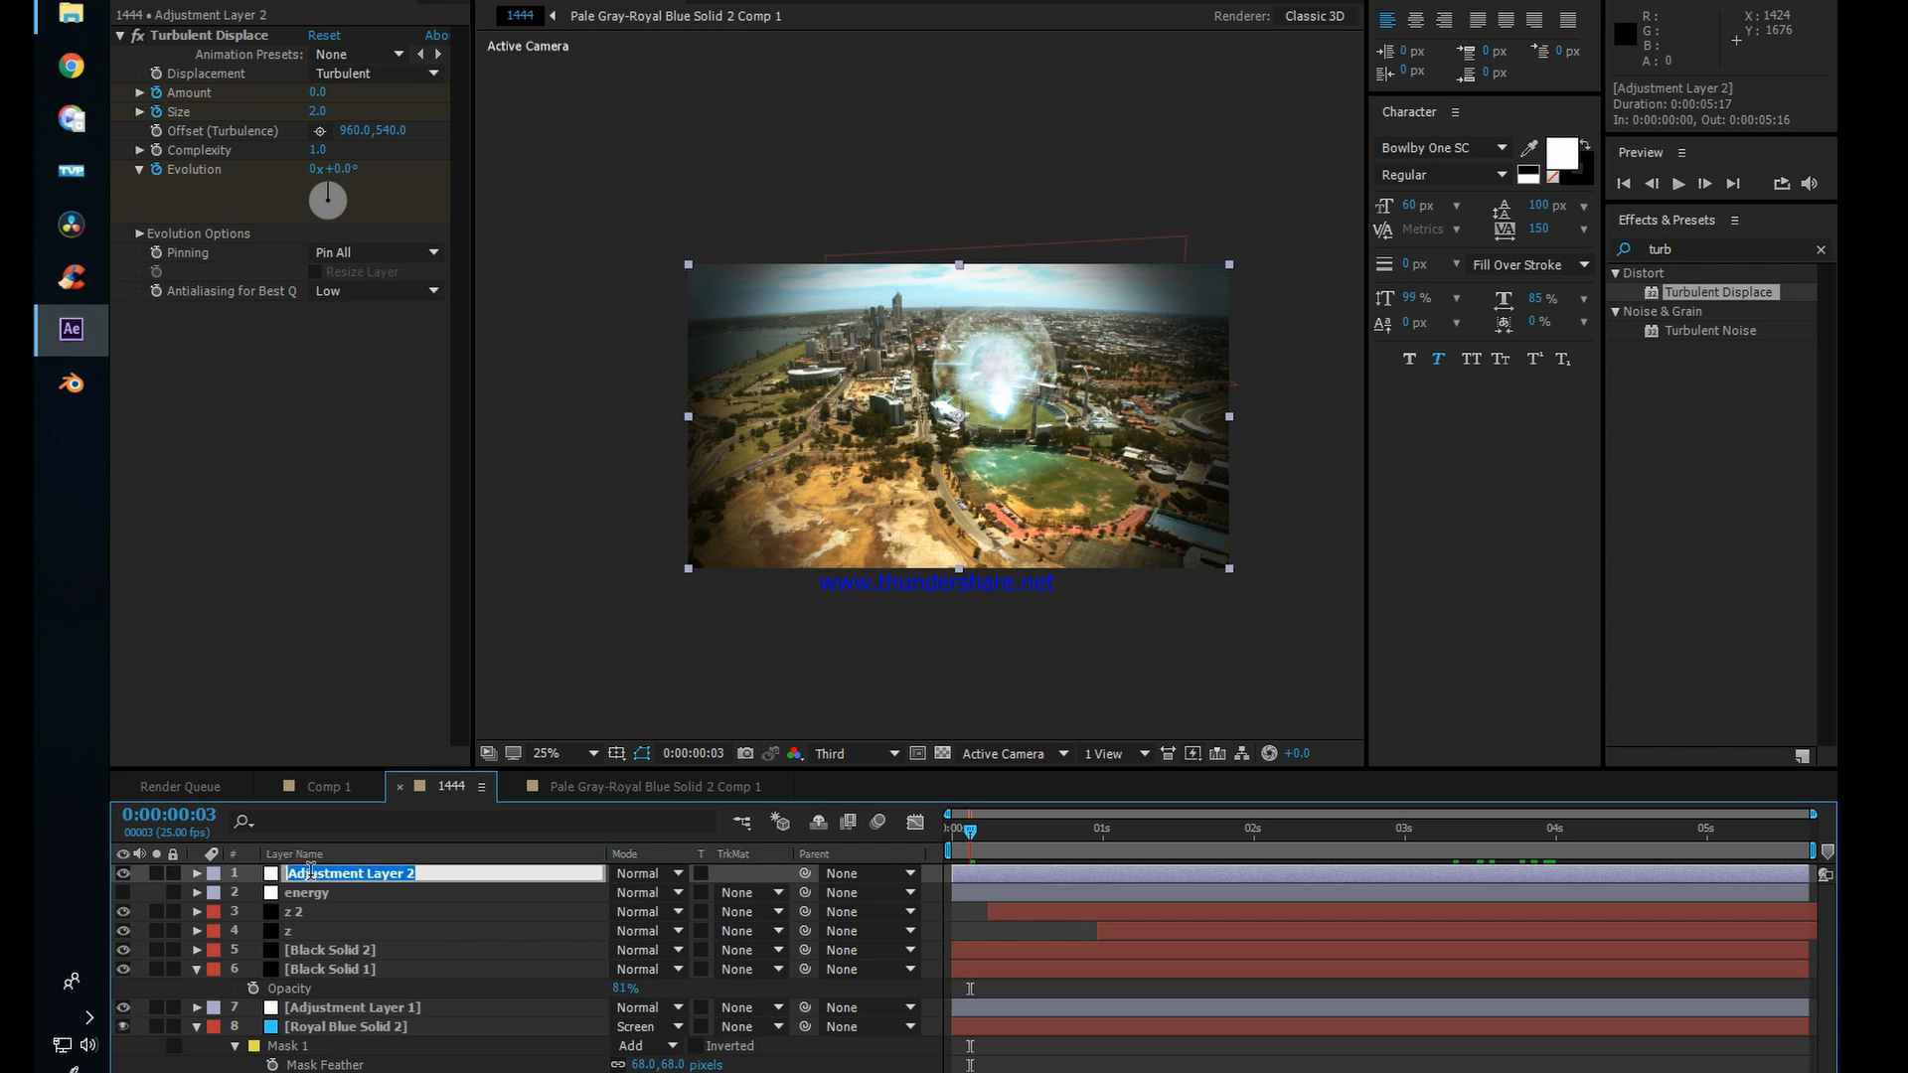
pyautogui.write('z')
pyautogui.press('Return')
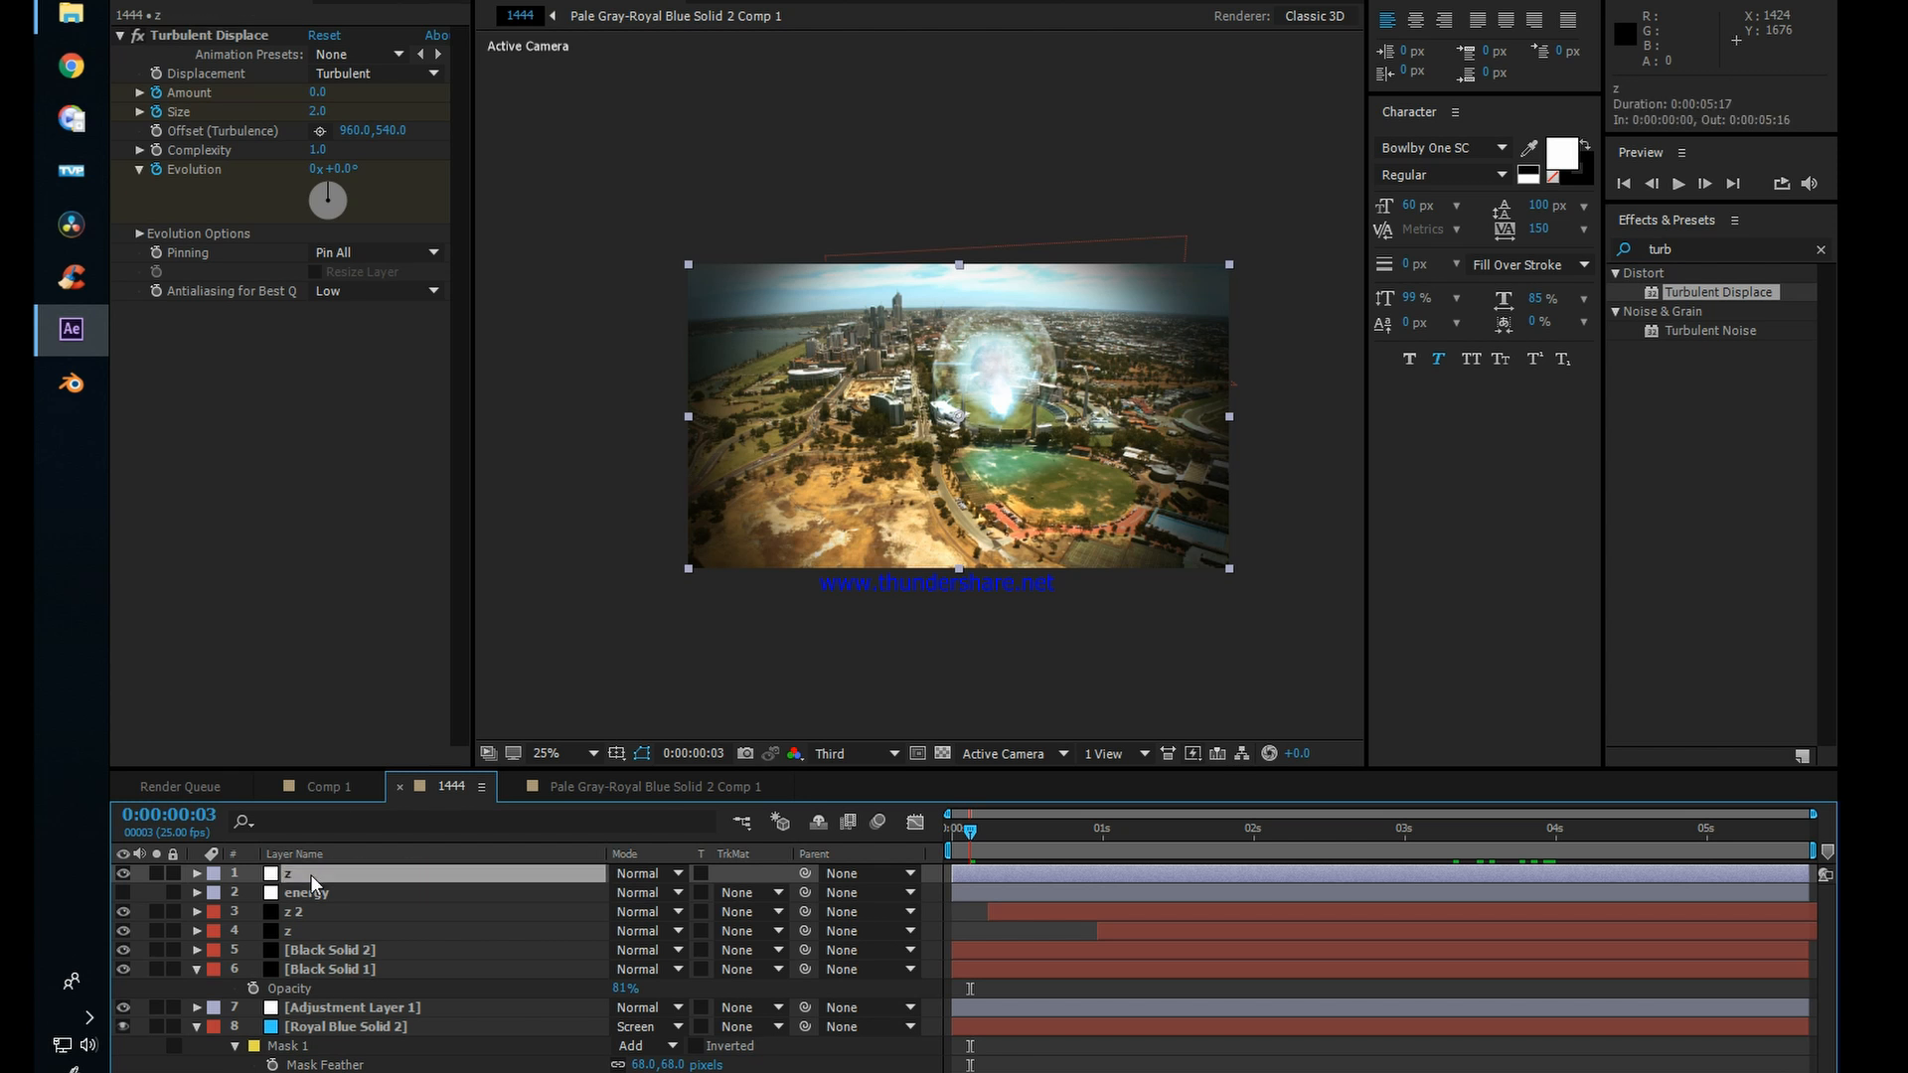
# Step: Draw a closed, curved eight-vertex mask on the z adjustment layer with the Pen tool, running diagonally from the picture's upper left past its lower edge
pyautogui.click(121, 874)
pyautogui.click(358, 0)
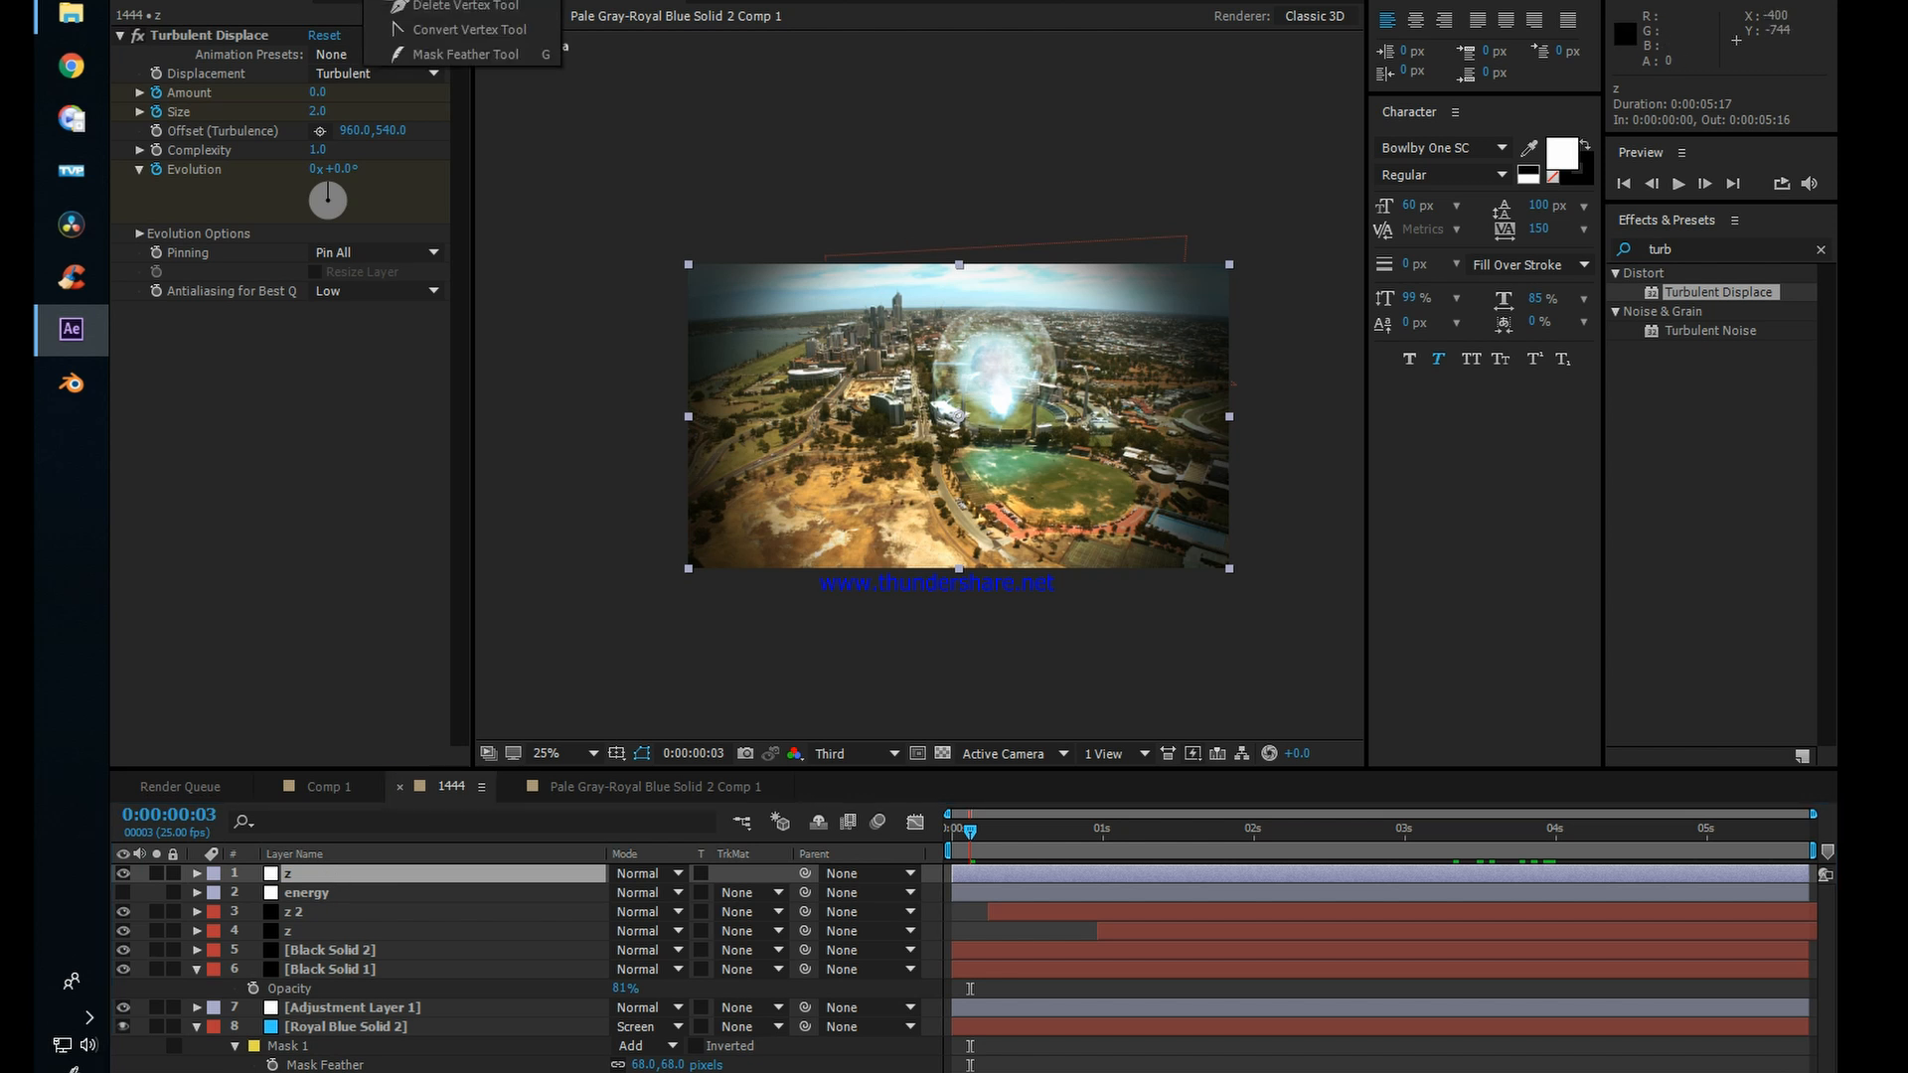
pyautogui.click(398, 0)
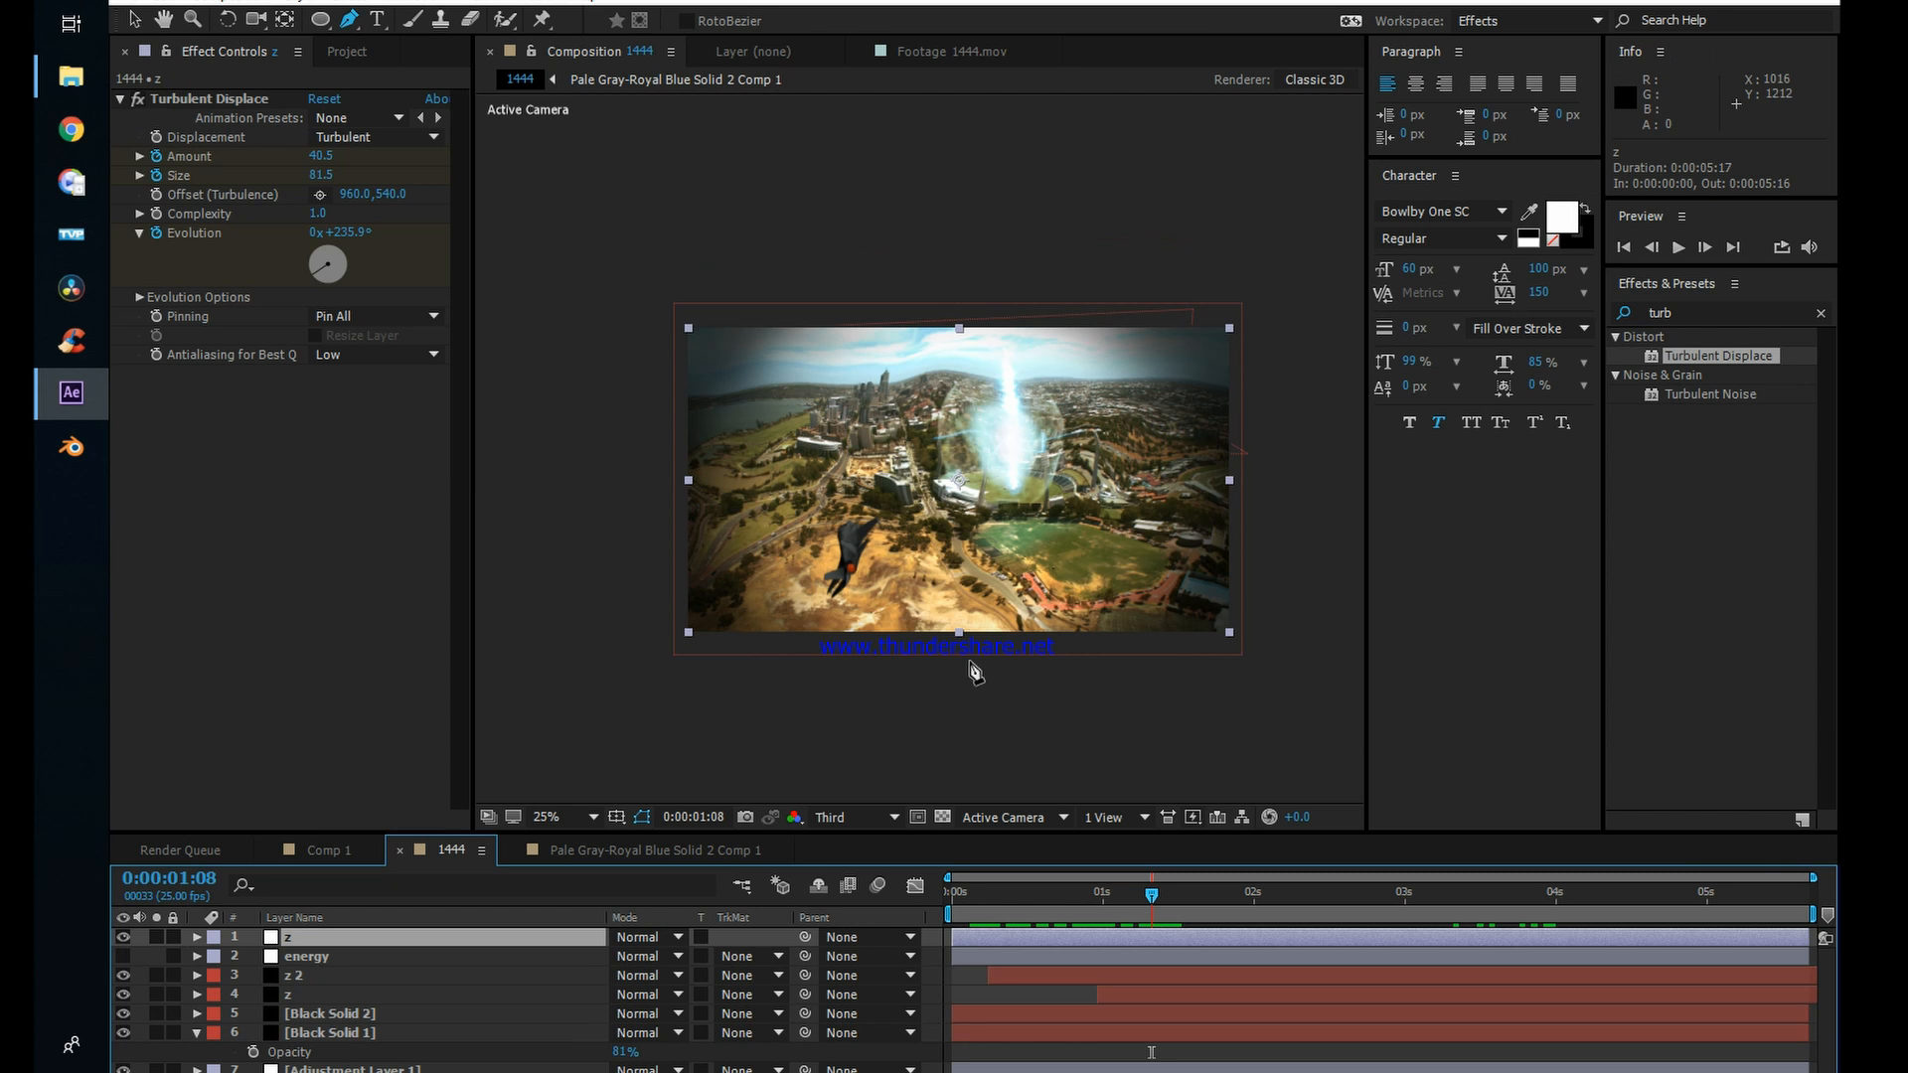
pyautogui.click(973, 668)
pyautogui.moveTo(901, 522)
pyautogui.mouseDown()
pyautogui.moveTo(735, 321)
pyautogui.moveTo(722, 276)
pyautogui.moveTo(714, 355)
pyautogui.mouseUp()
pyautogui.moveTo(776, 475); pyautogui.dragTo(878, 573)
pyautogui.moveTo(887, 627); pyautogui.dragTo(935, 672)
pyautogui.click(972, 668)
# Step: Keyframe the z adjustment layer's mask path at 0:00:01:14, and at 0:00:00:21 pull its vertices below the lower edge of the picture
pyautogui.click(1032, 894)
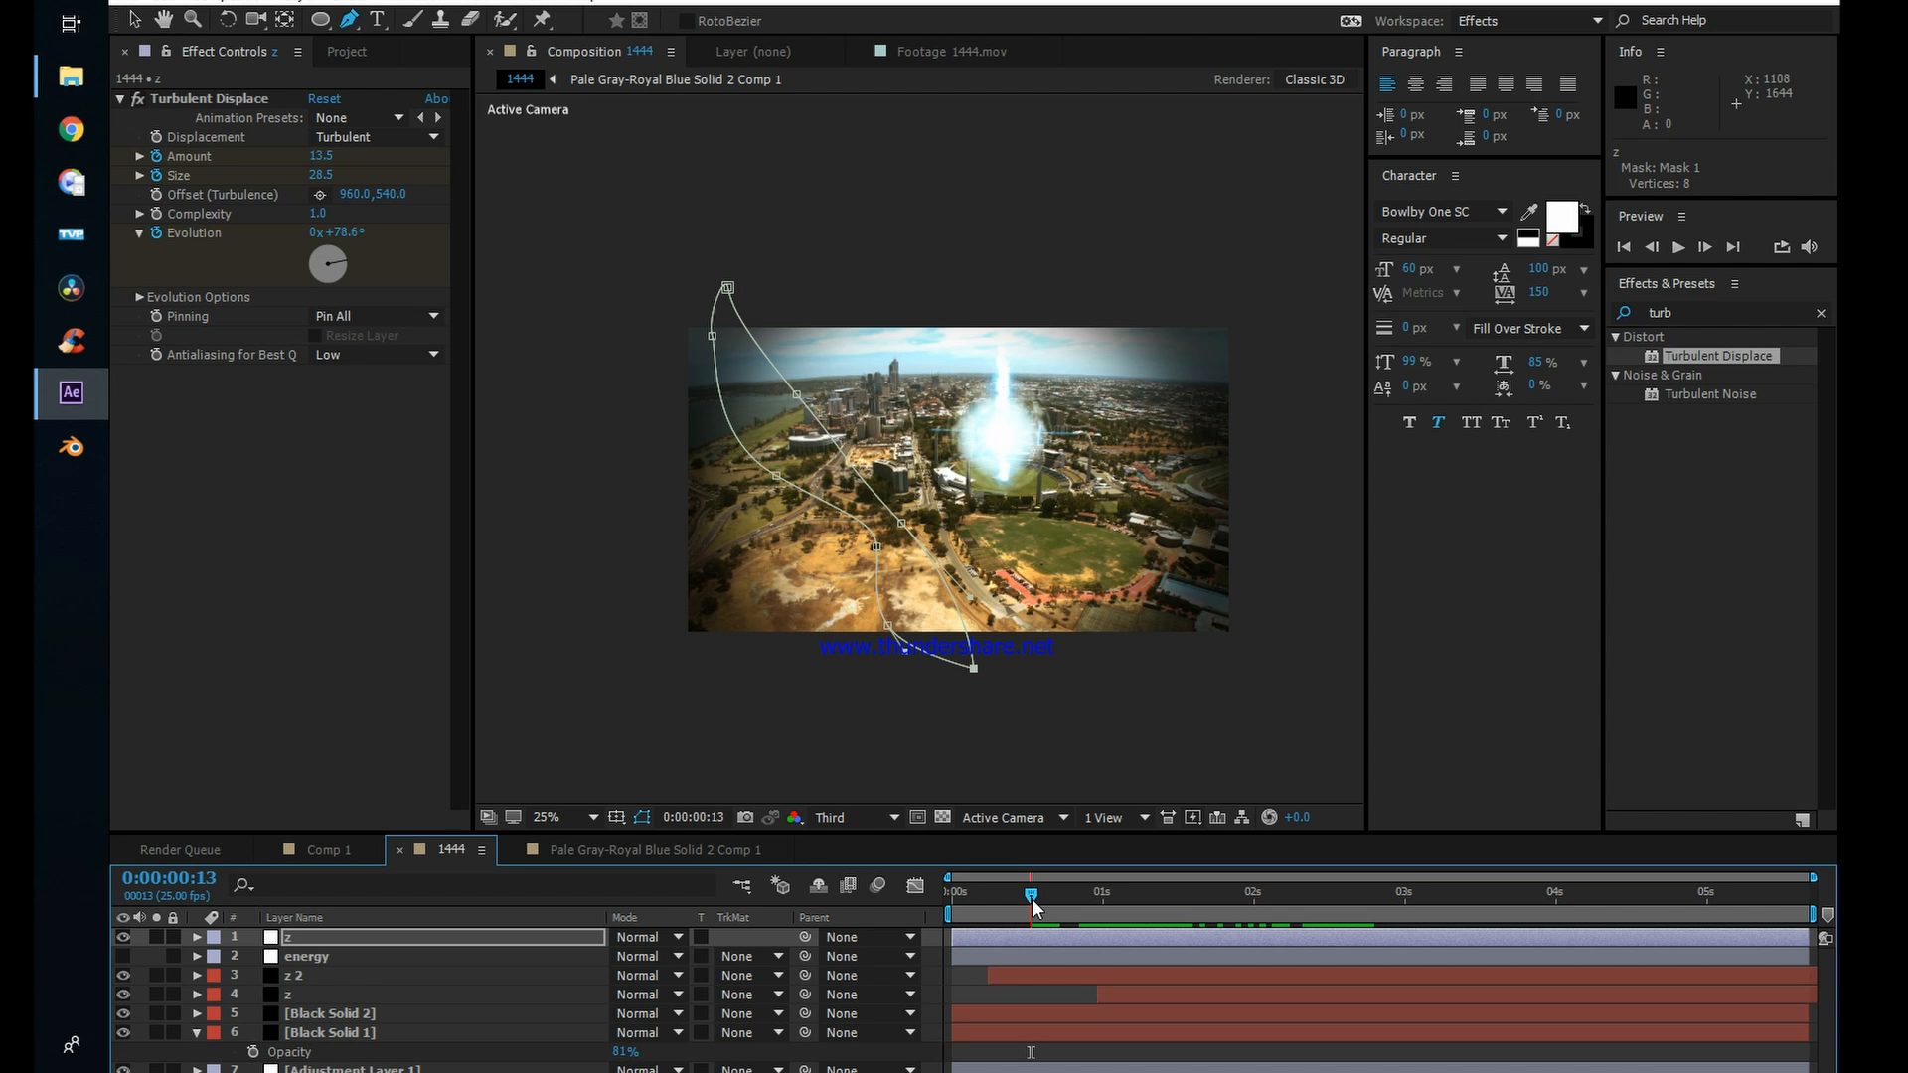
pyautogui.click(429, 936)
pyautogui.press('m')
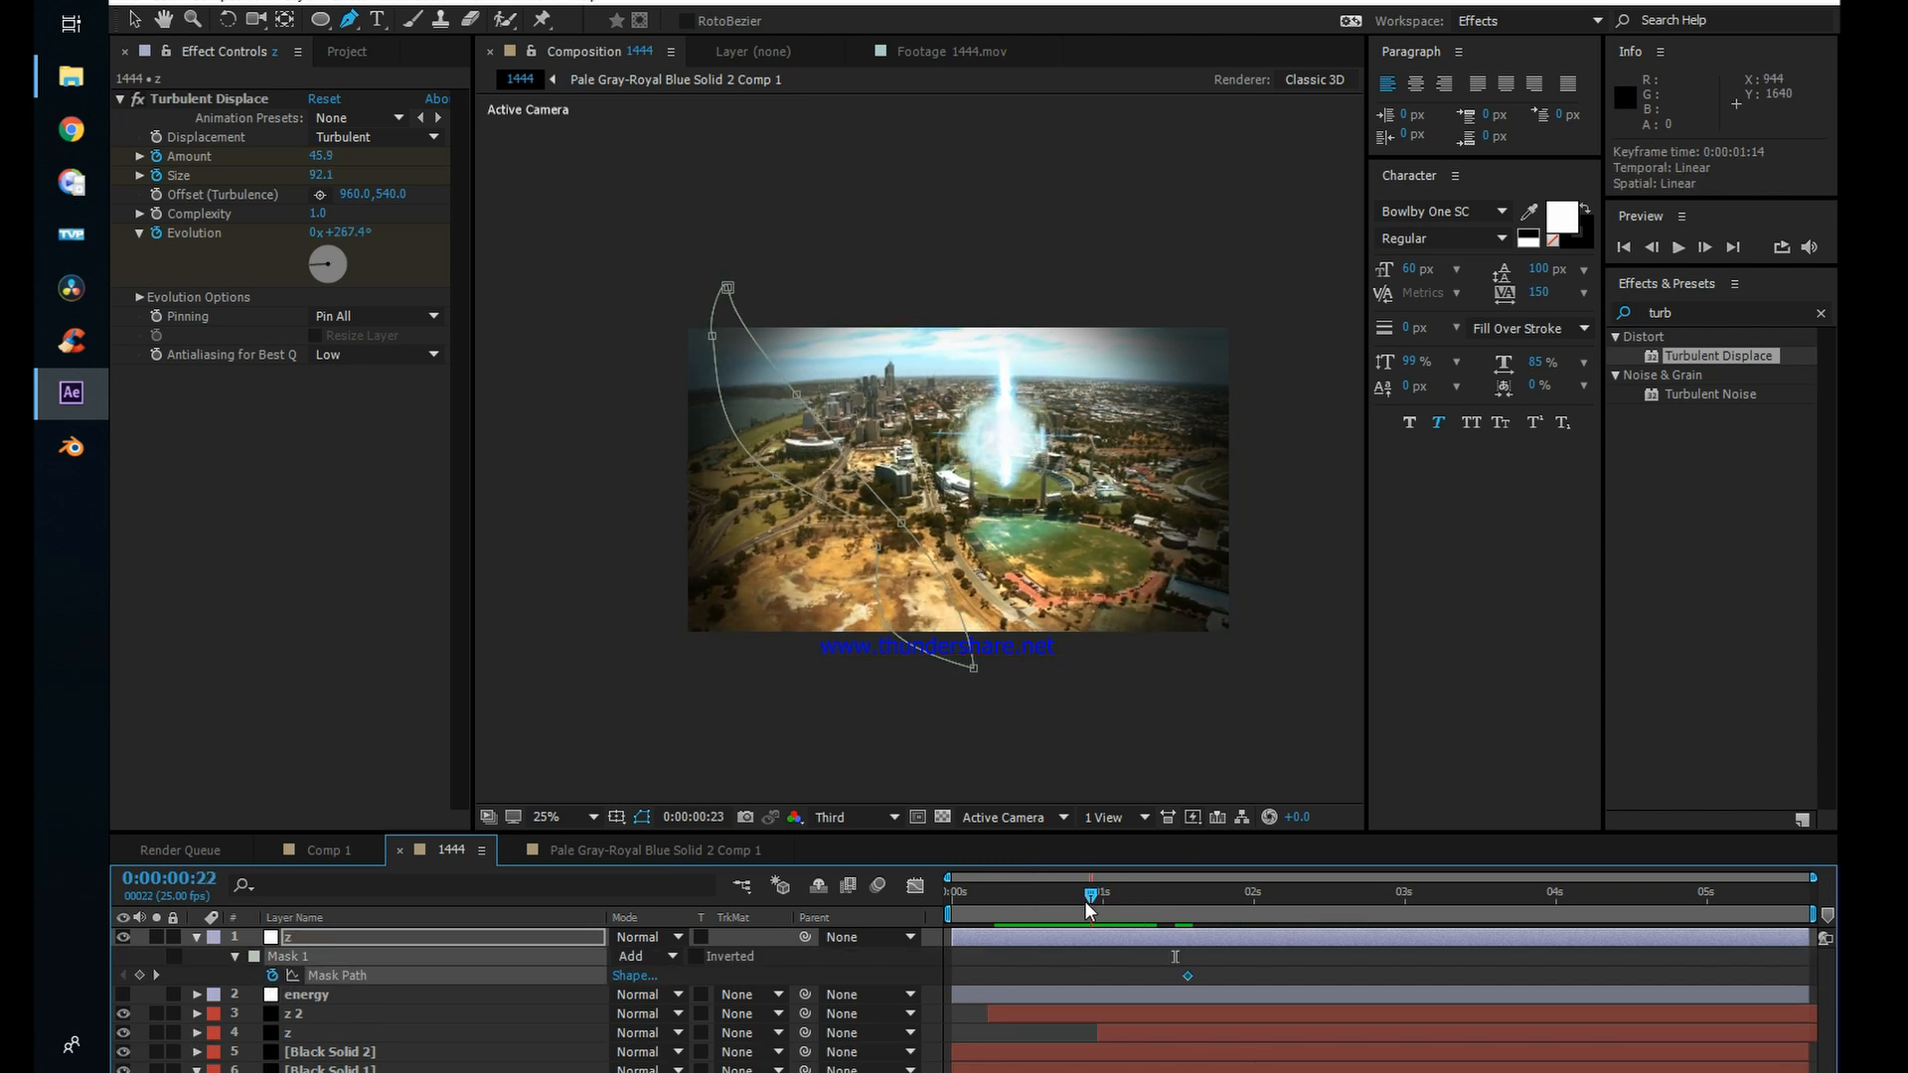
pyautogui.moveTo(712, 335); pyautogui.dragTo(963, 740)
pyautogui.moveTo(727, 286); pyautogui.dragTo(948, 685)
pyautogui.moveTo(797, 394); pyautogui.dragTo(876, 507)
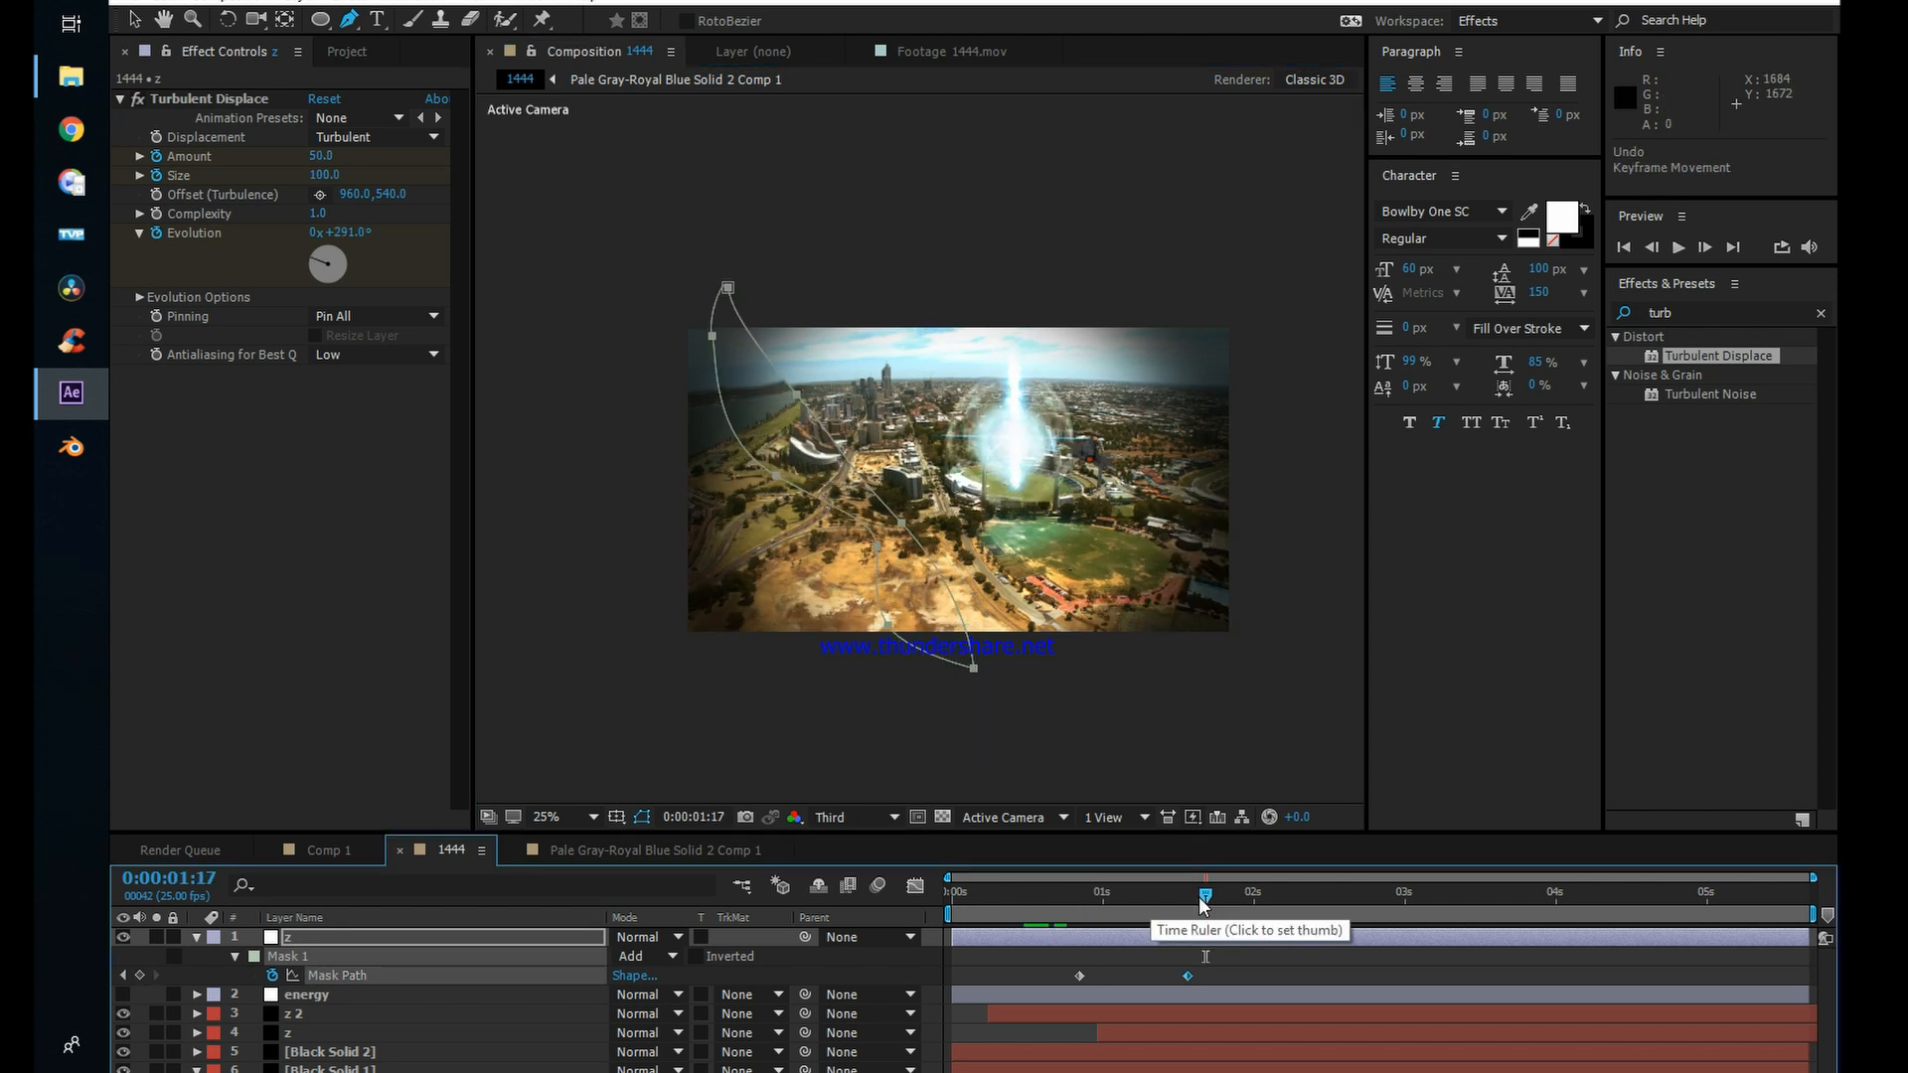
# Step: Move the whole mask above the picture's upper left at 0:00:01:20
pyautogui.moveTo(1201, 899); pyautogui.dragTo(1220, 896)
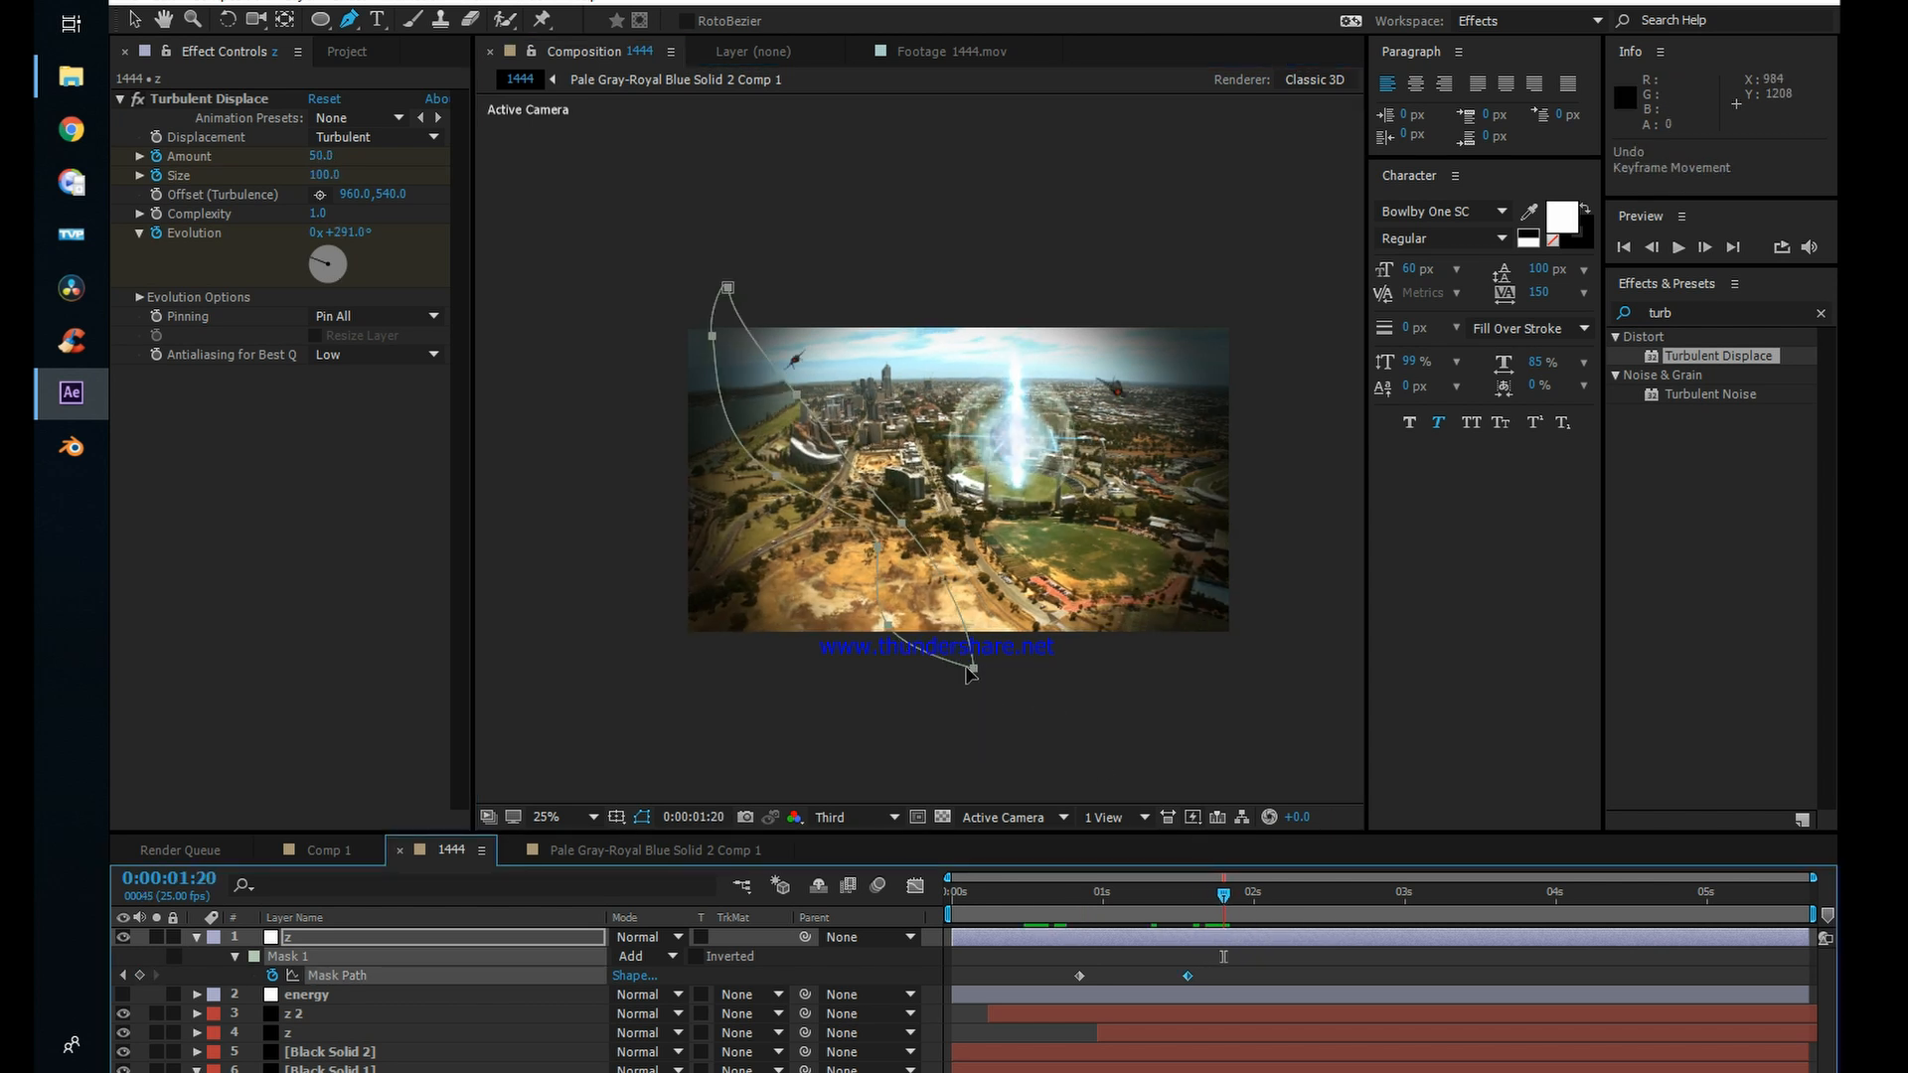
pyautogui.moveTo(971, 674); pyautogui.dragTo(768, 307)
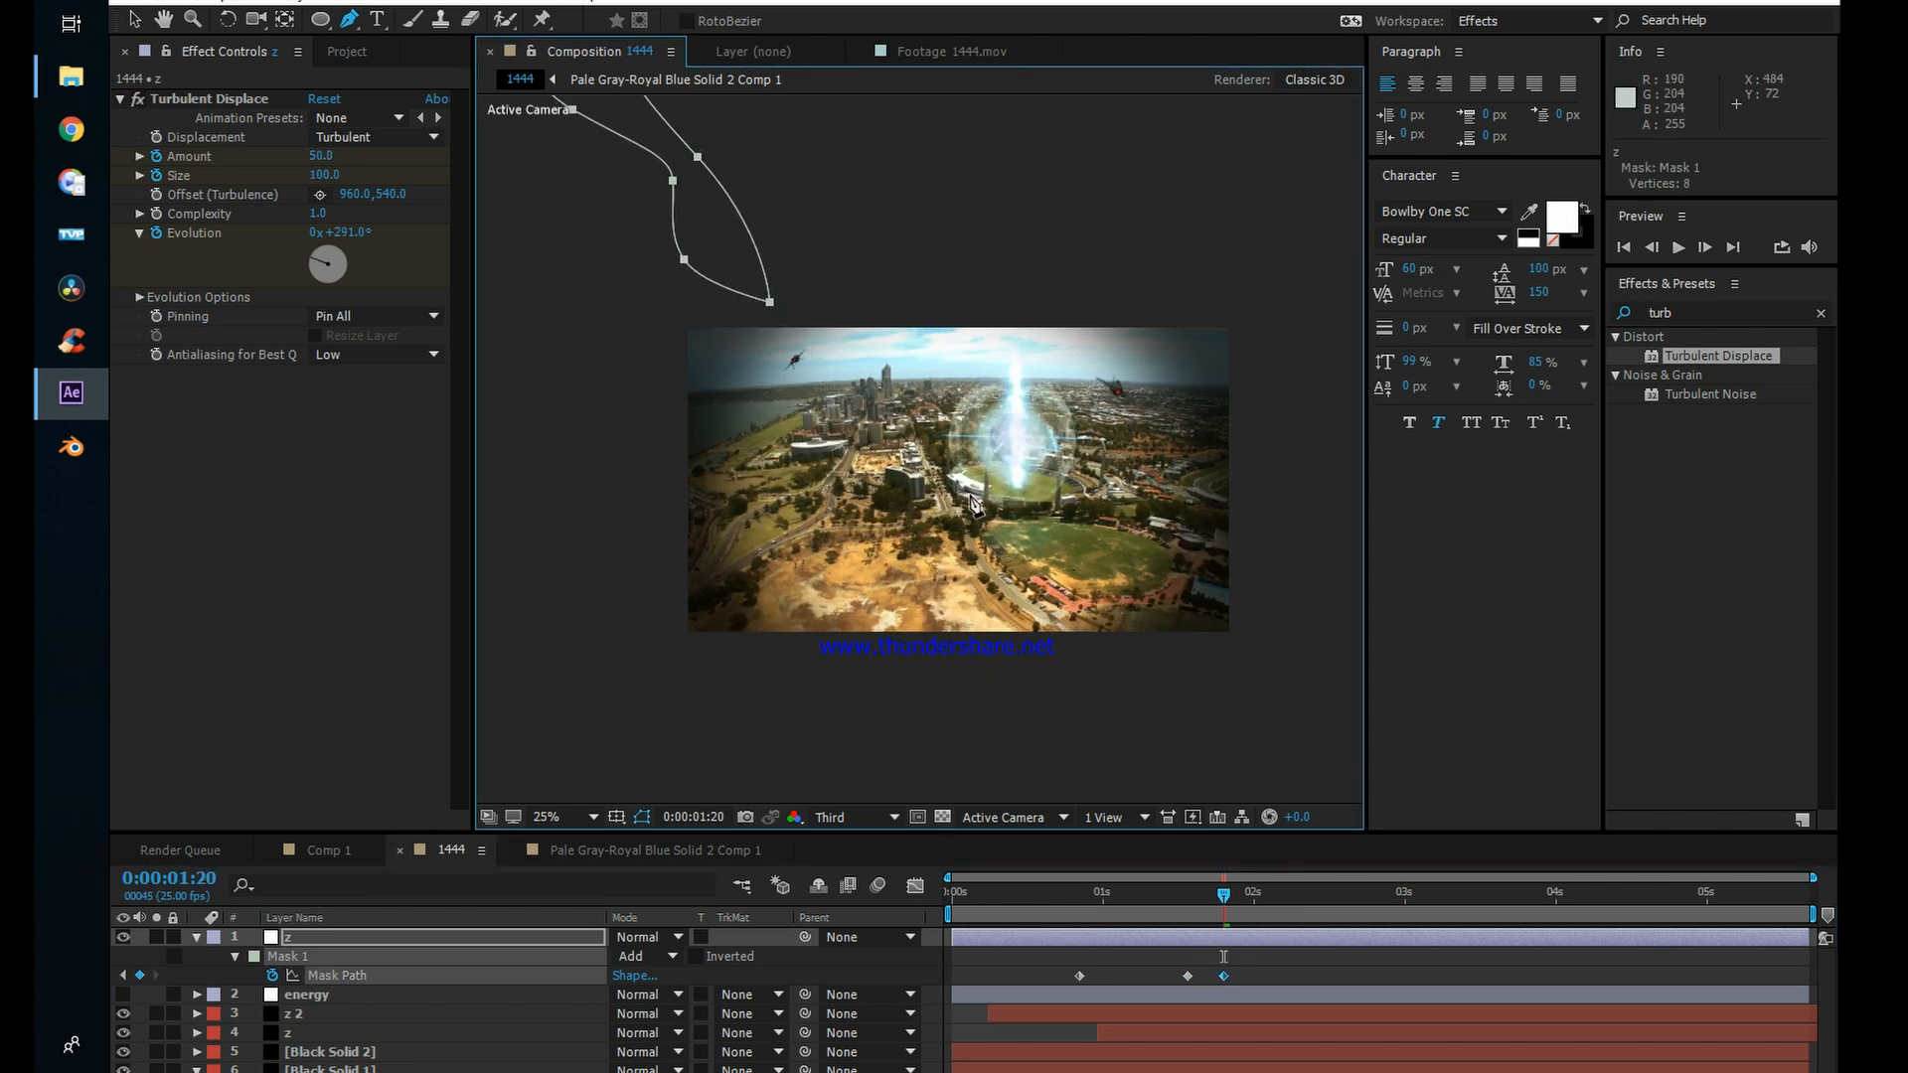
pyautogui.click(1306, 970)
# Step: Preview the masked distortion from 0:00:00:05 and shift the first Mask Path keyframe to 0:00:01:09 to match the jet
pyautogui.moveTo(1226, 896); pyautogui.dragTo(986, 891)
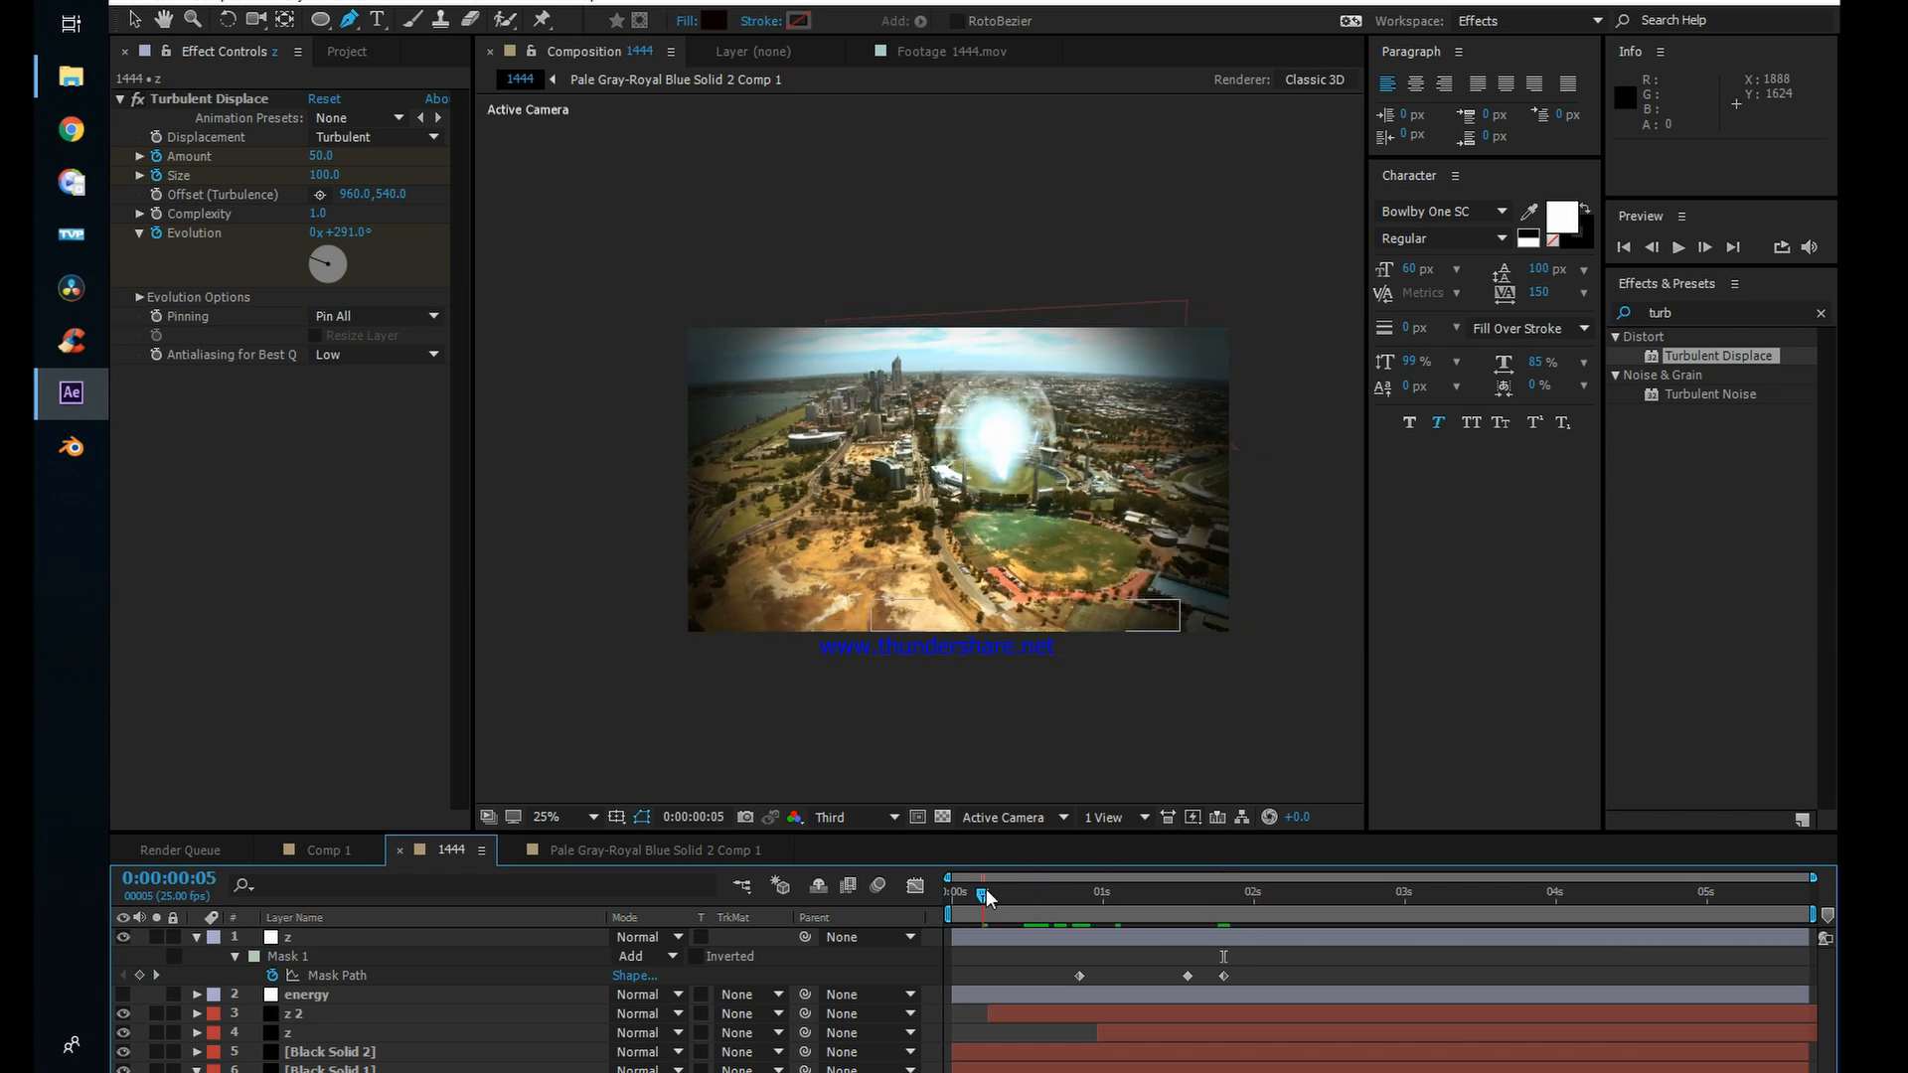
pyautogui.press('space')
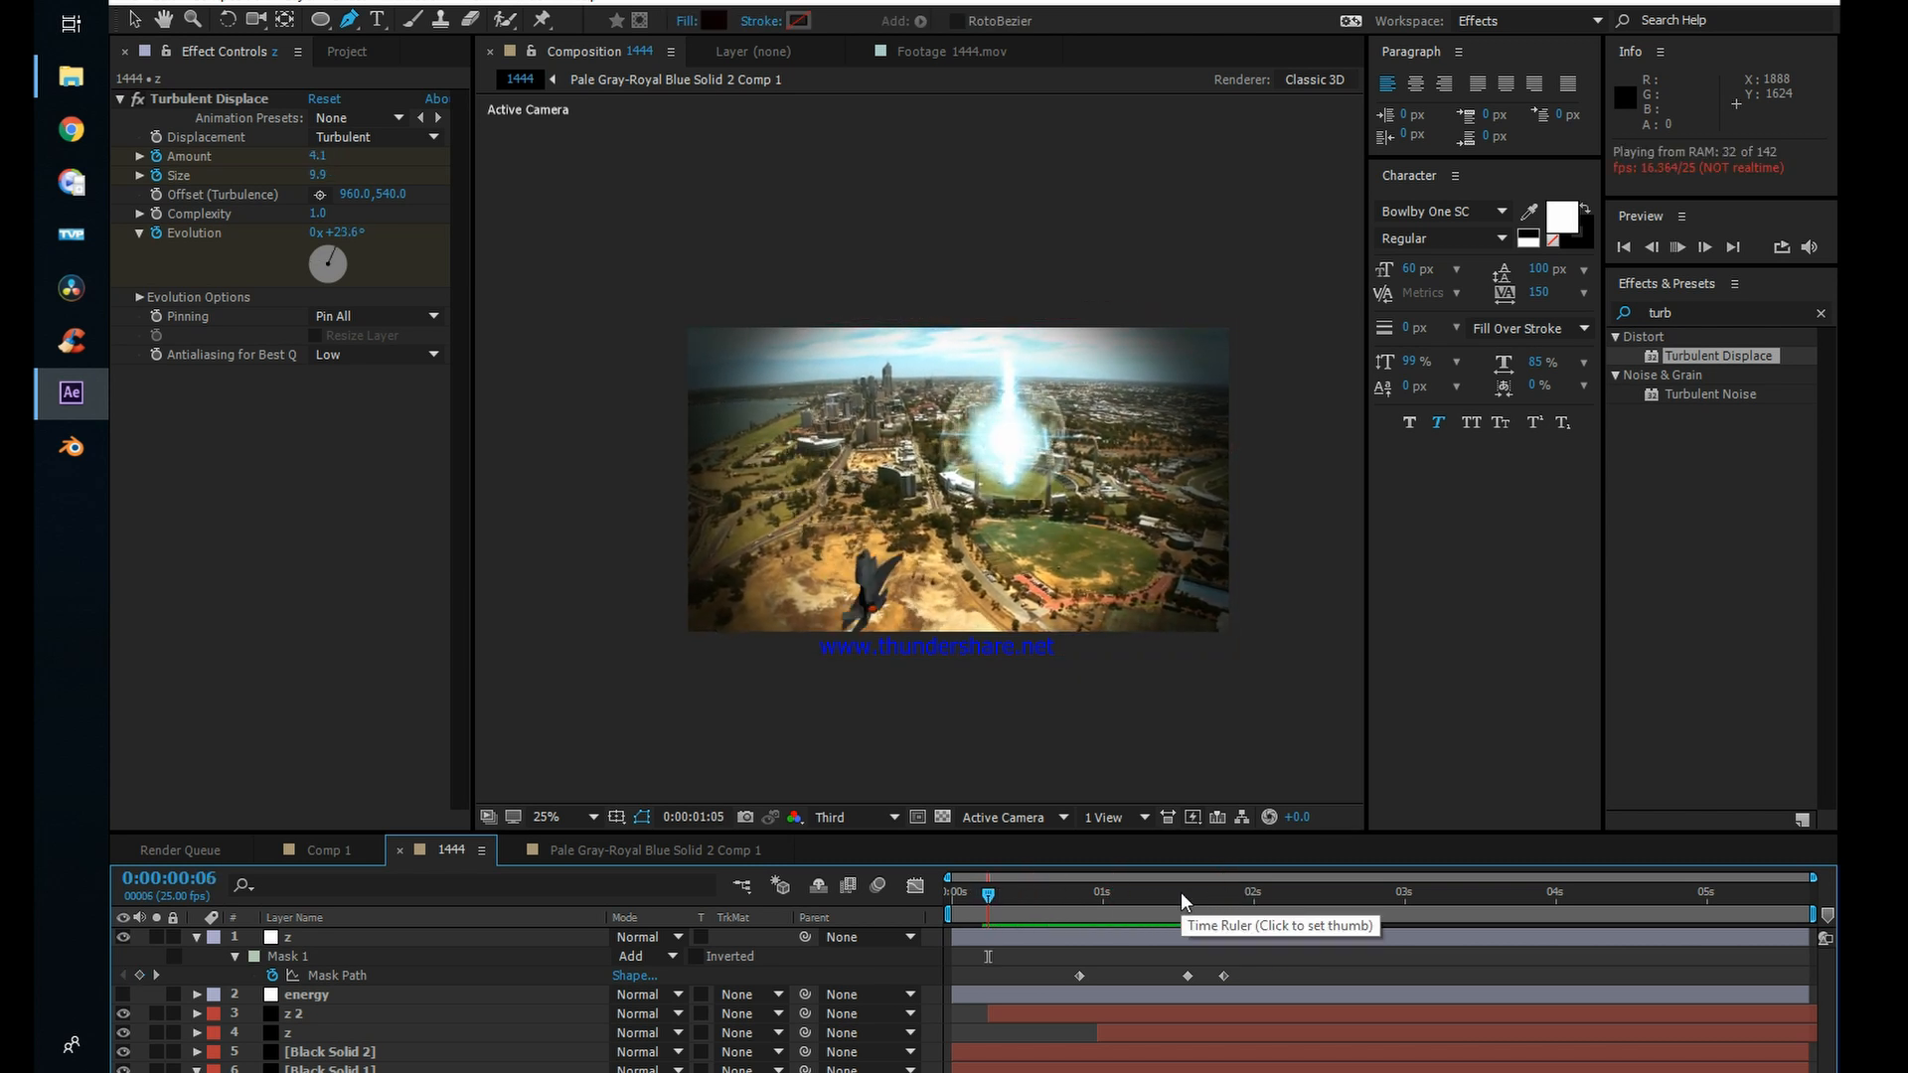
pyautogui.click(1147, 897)
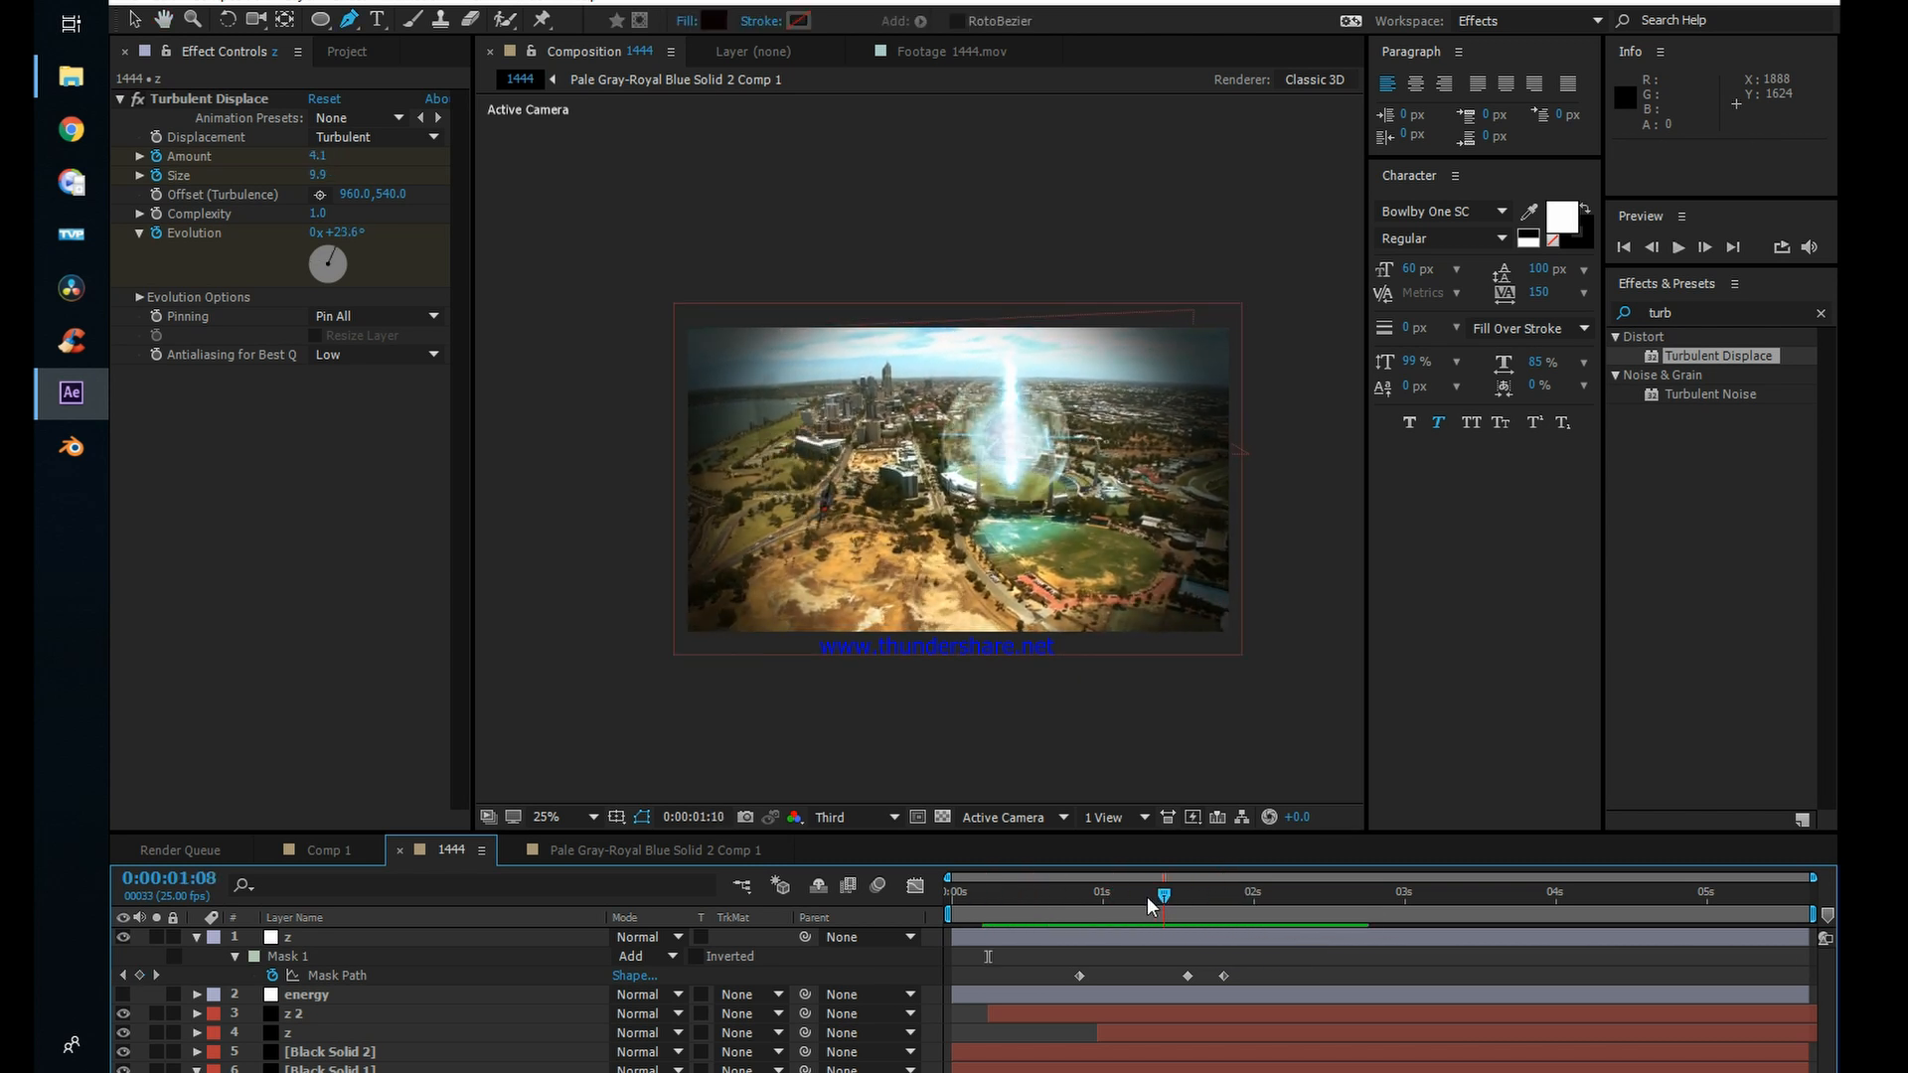
pyautogui.moveTo(1147, 896); pyautogui.dragTo(1143, 895)
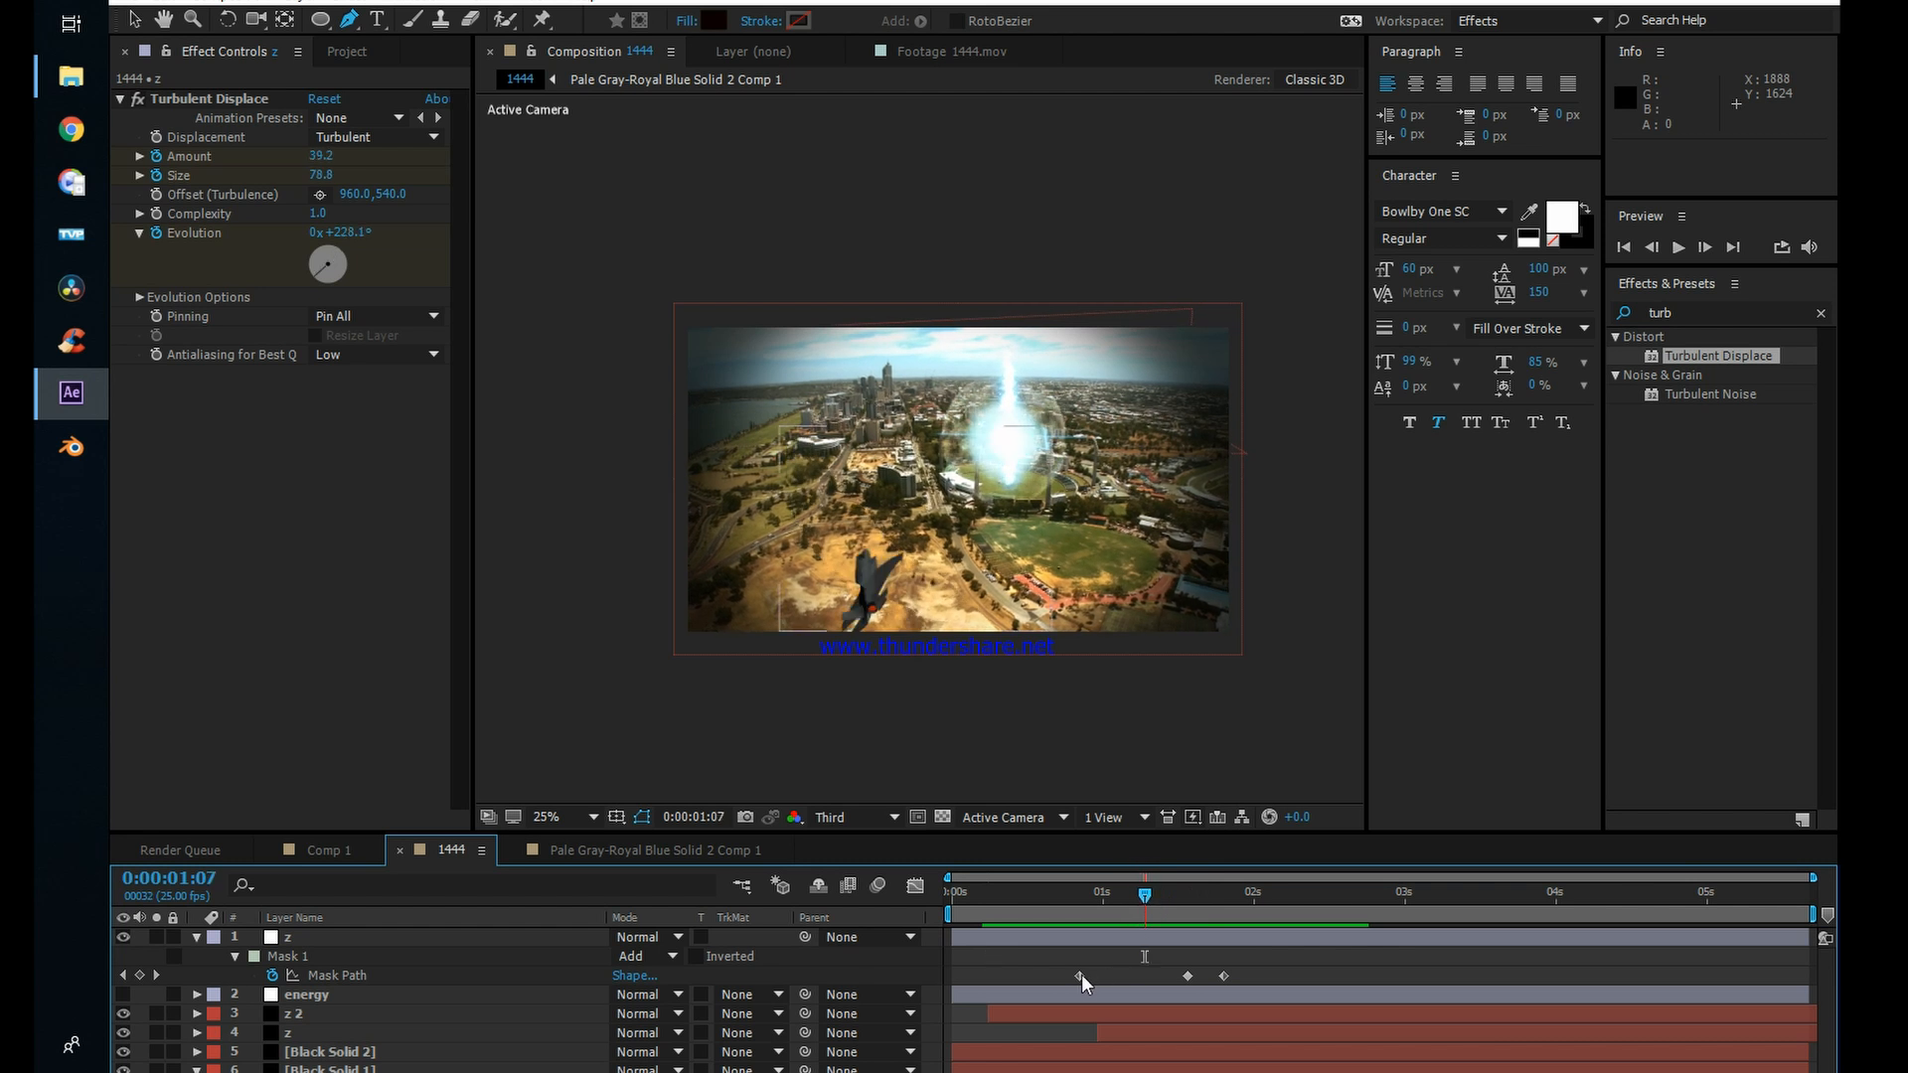
pyautogui.moveTo(1081, 974); pyautogui.dragTo(1154, 982)
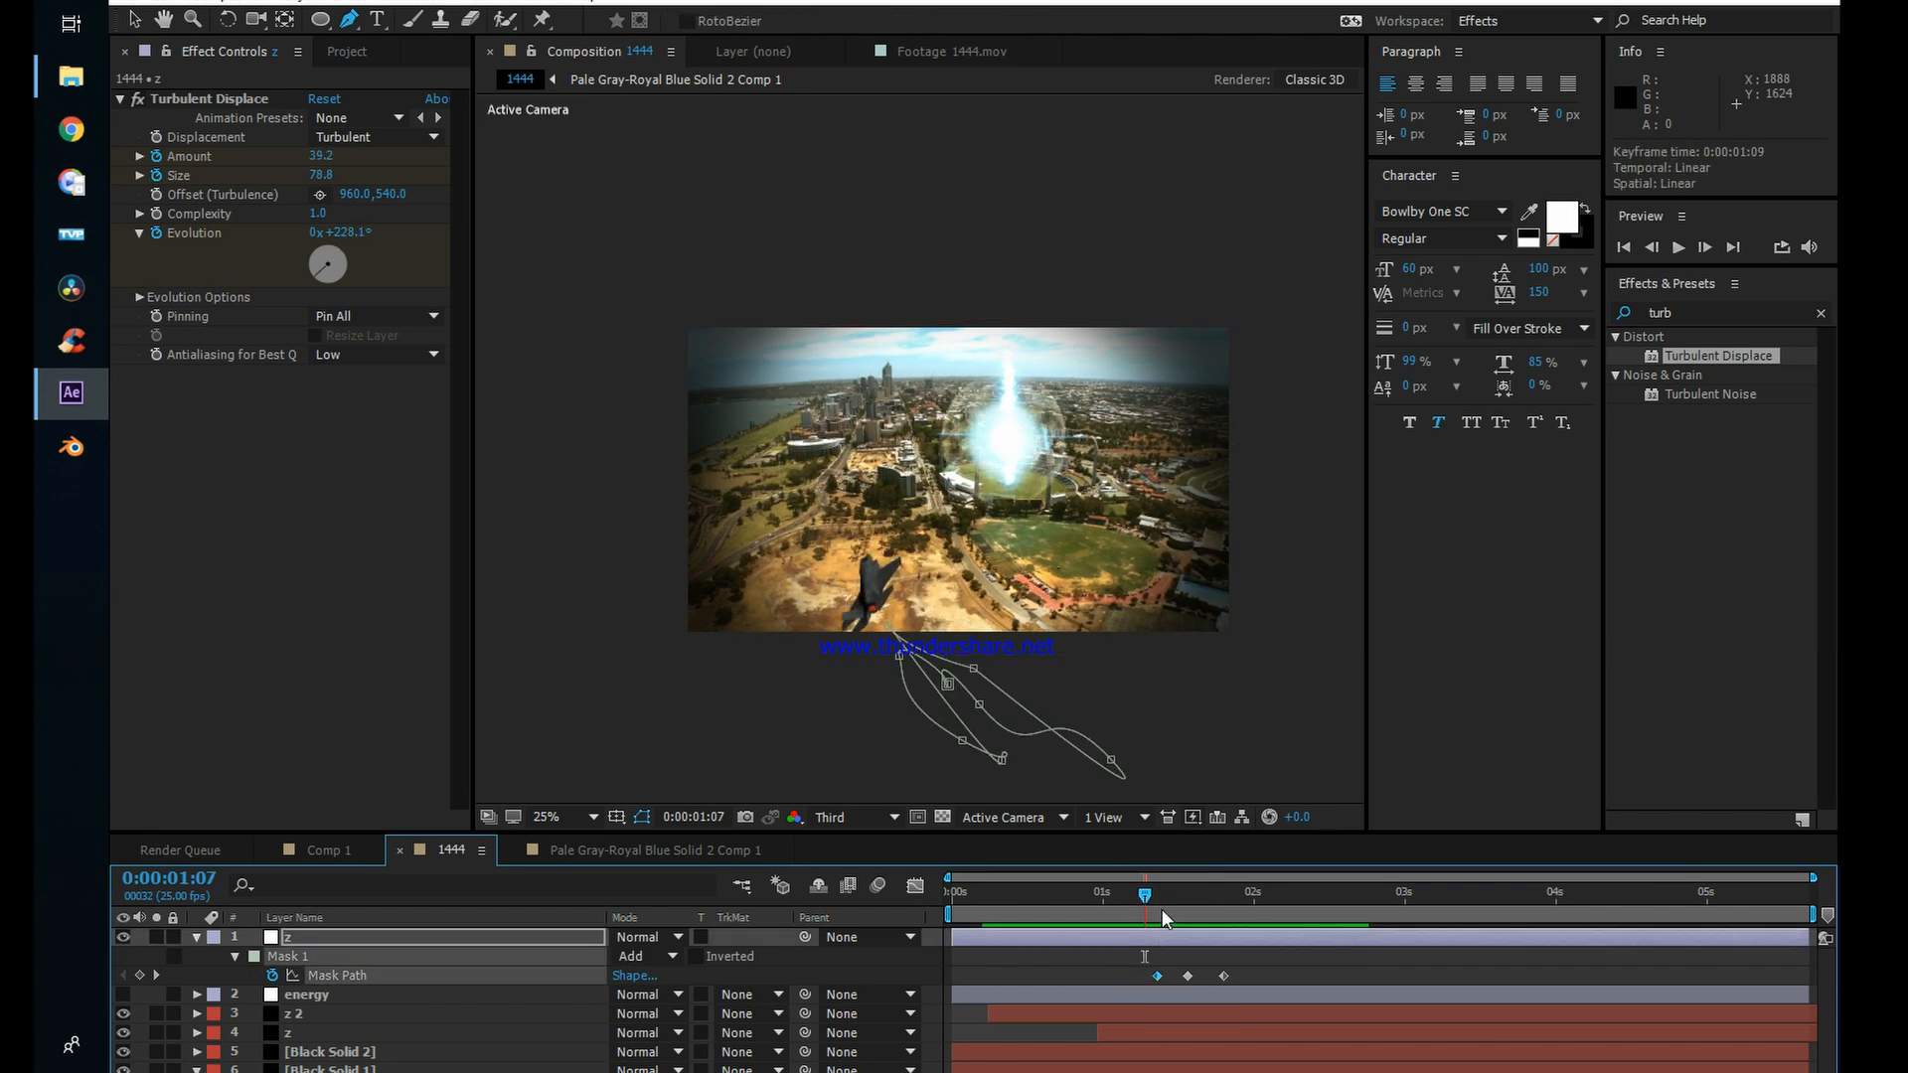
# Step: Hide the mask outlines in the viewer, feather the z adjustment layer's mask by 121 pixels, and preview the softened distortion
pyautogui.moveTo(1148, 896); pyautogui.dragTo(1193, 913)
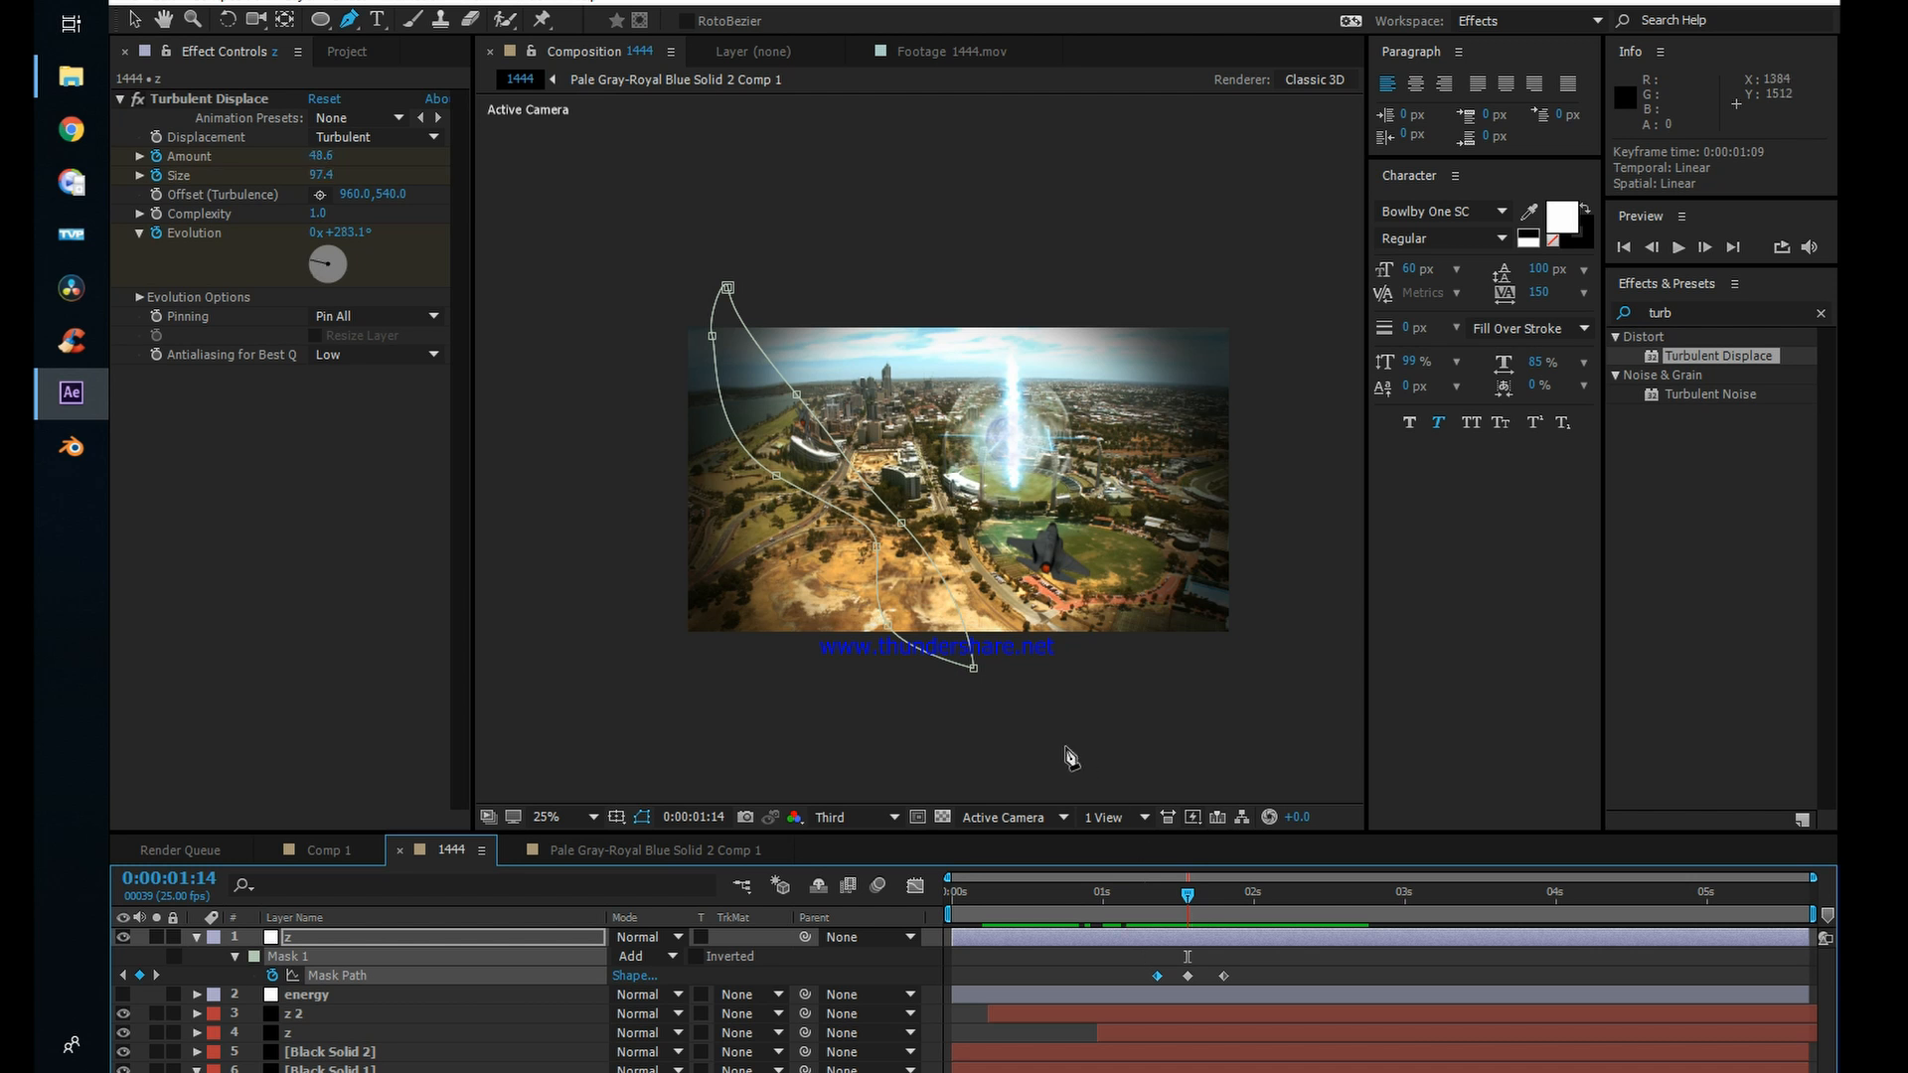
pyautogui.click(642, 817)
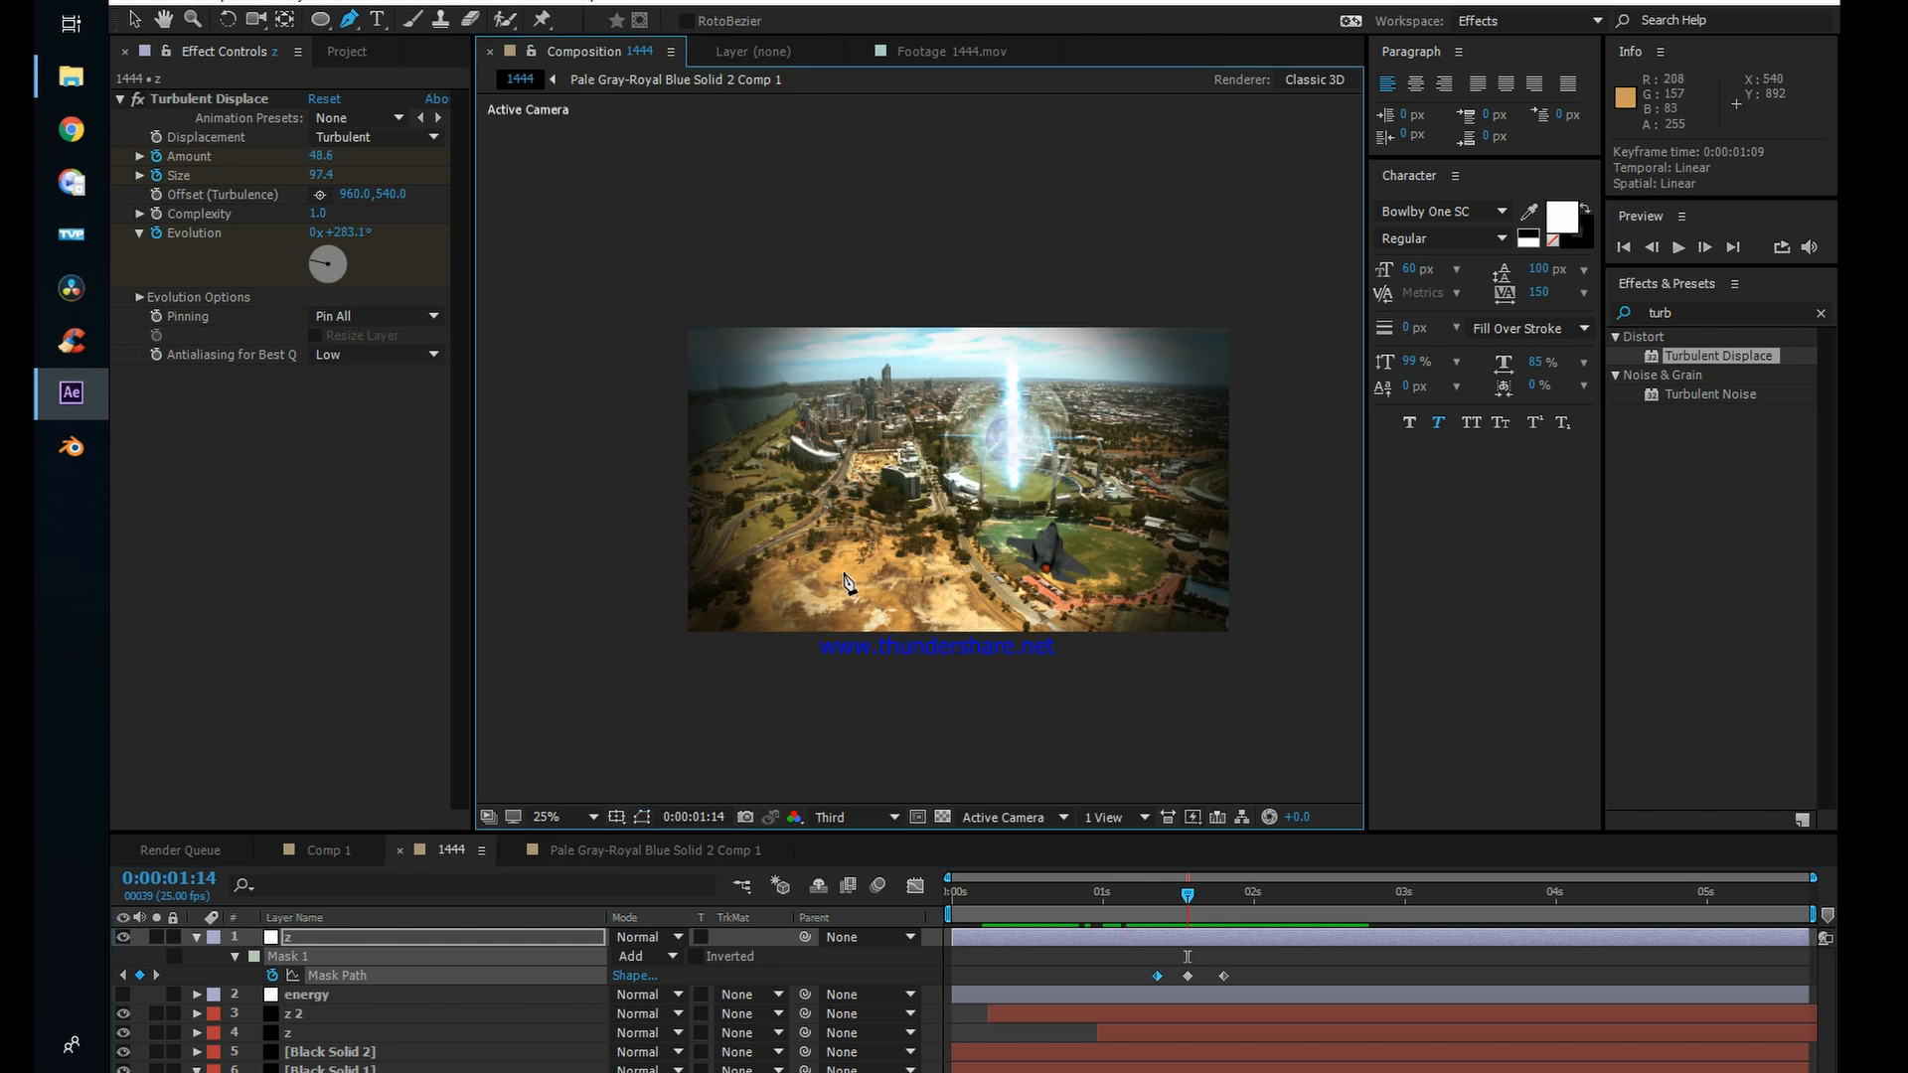
pyautogui.click(387, 930)
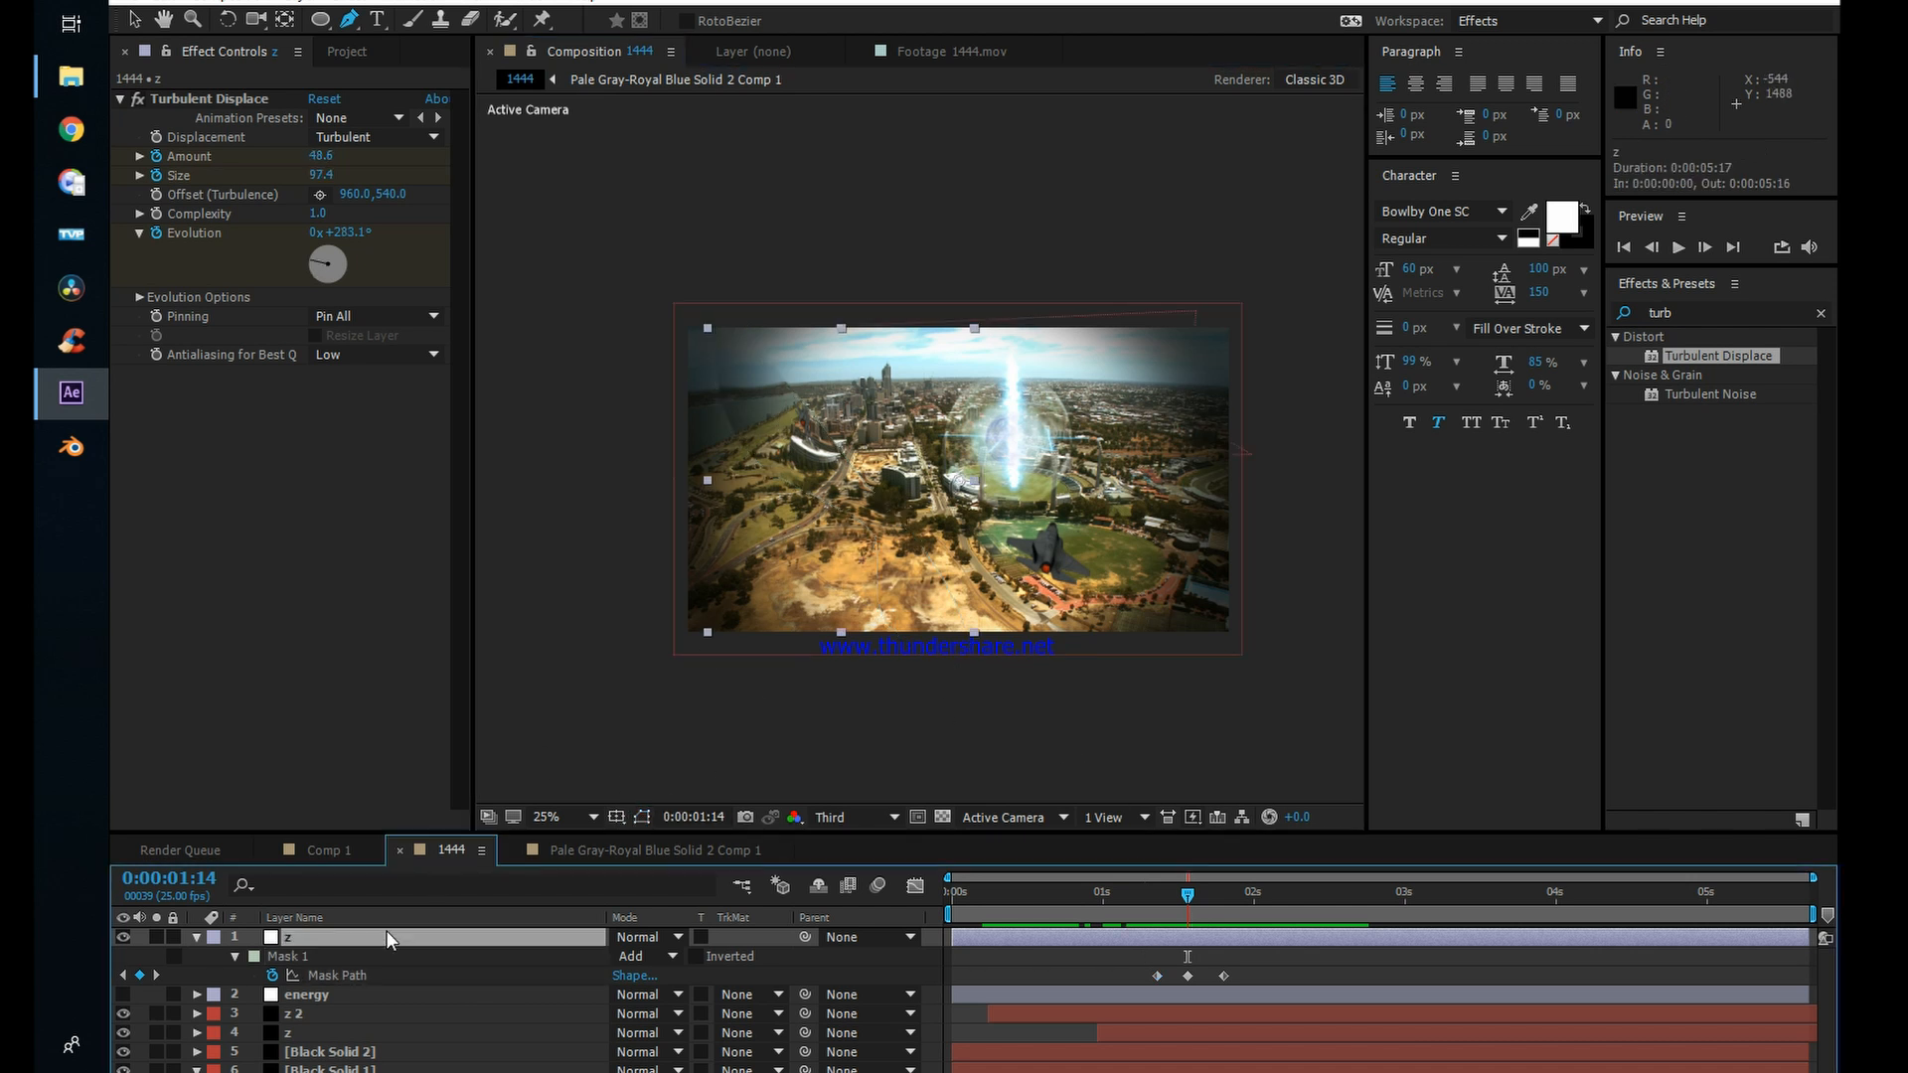
pyautogui.press('f')
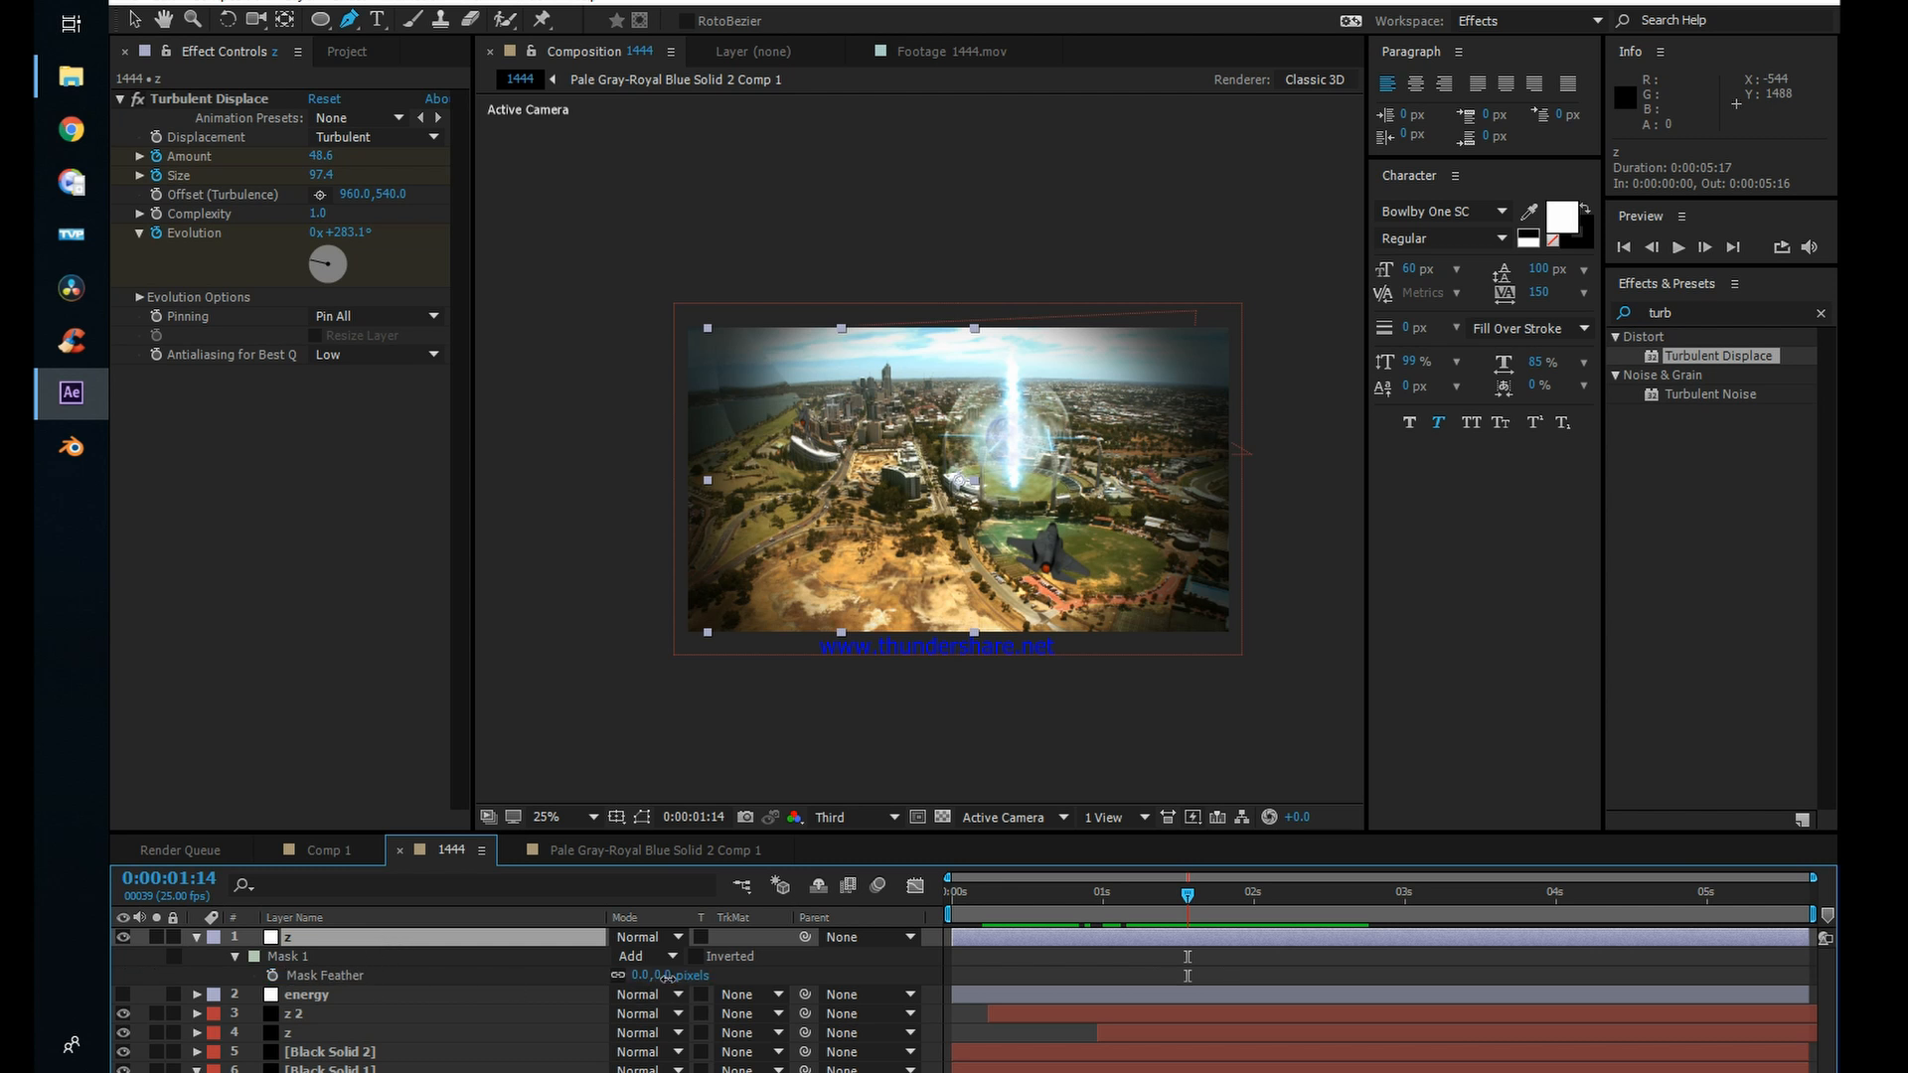
pyautogui.moveTo(667, 977); pyautogui.dragTo(792, 968)
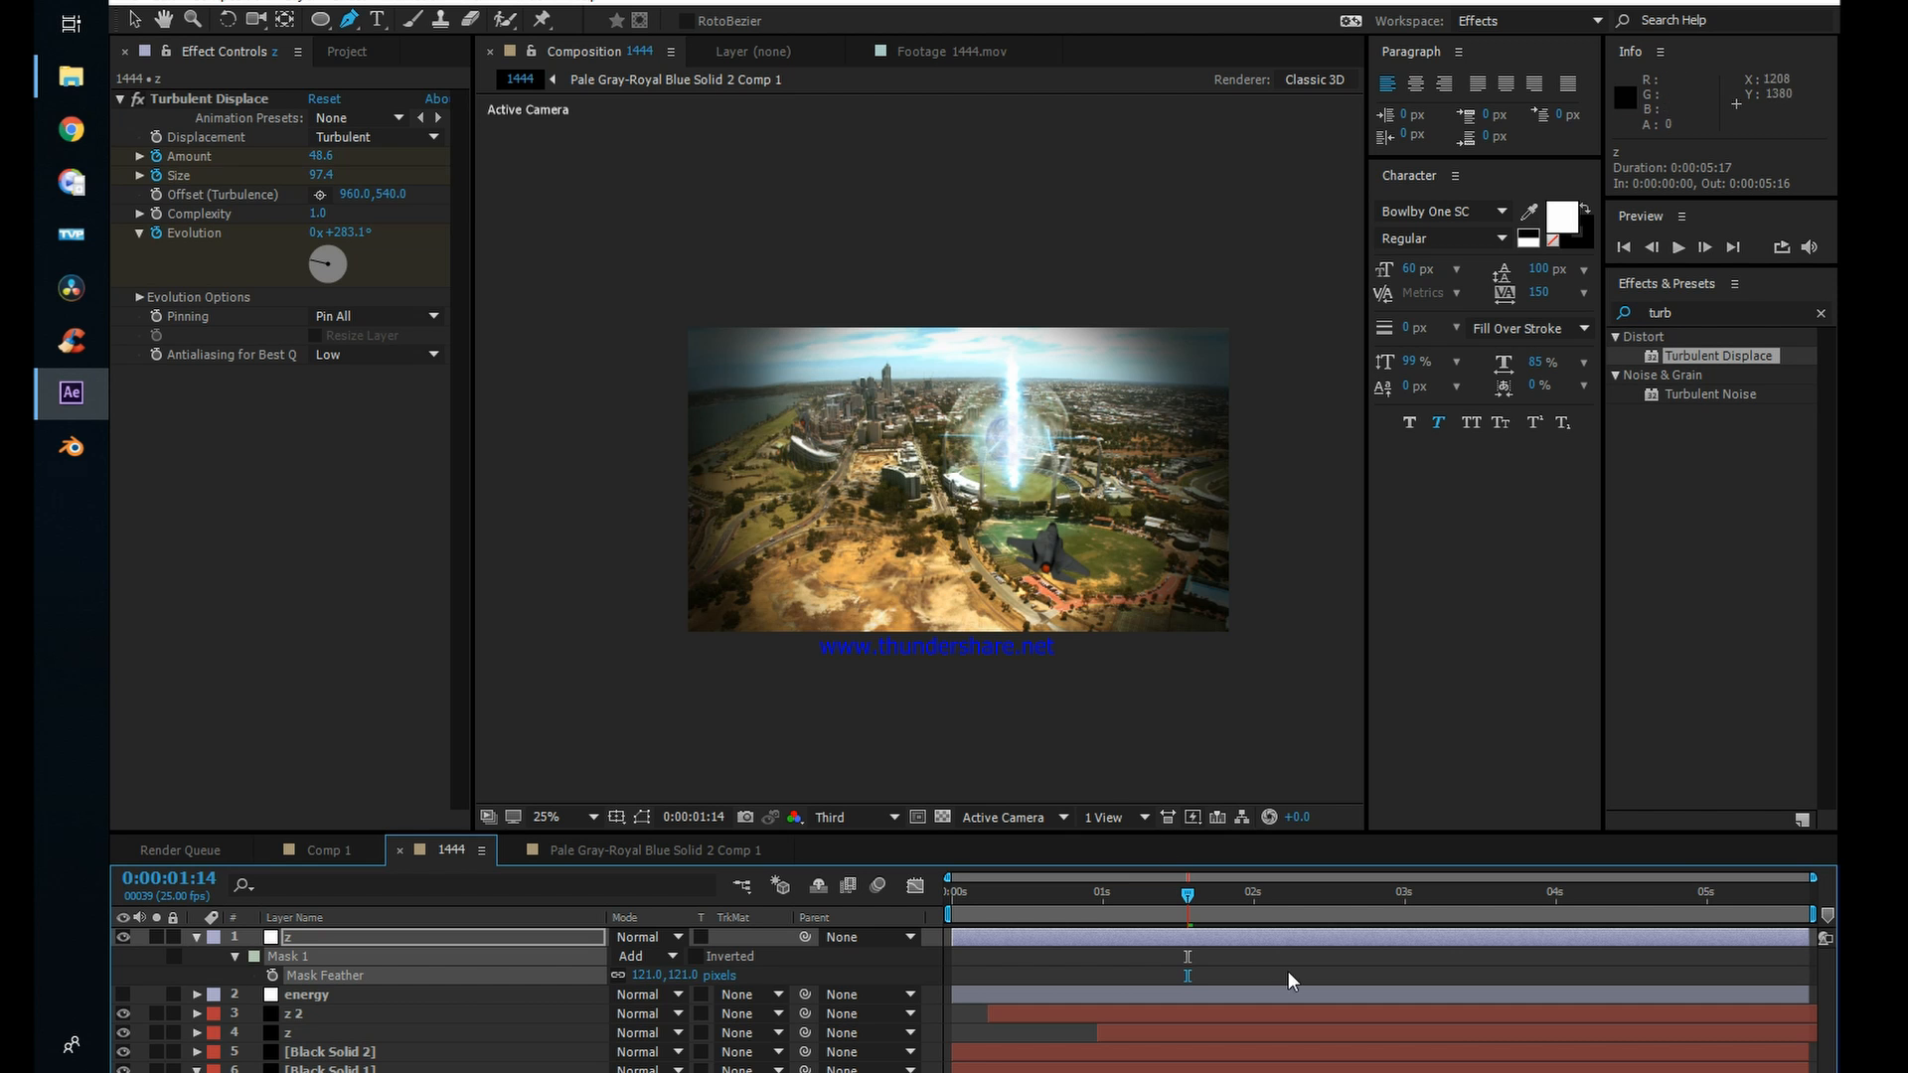
pyautogui.press('KP_0')
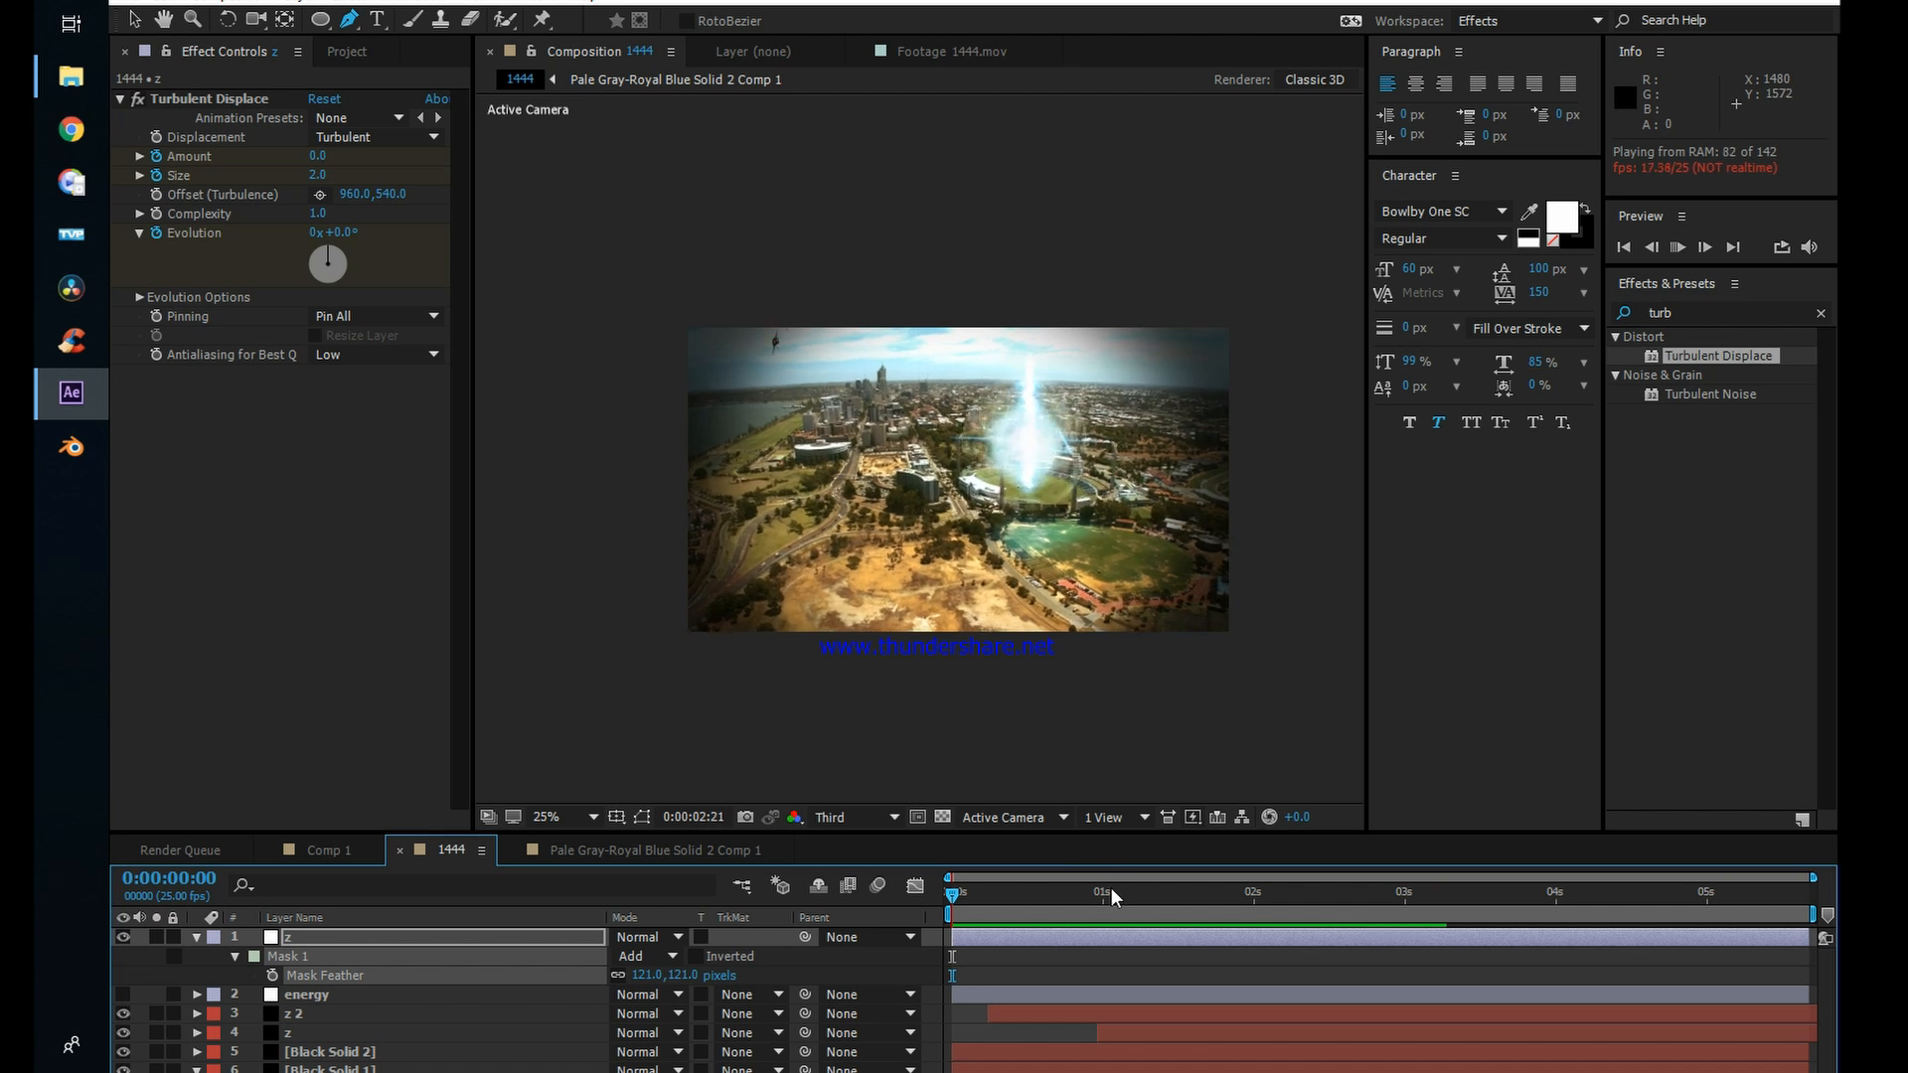
# Step: Duplicate the z adjustment layer and shift the copy to start about half a second into the timeline
pyautogui.click(1047, 908)
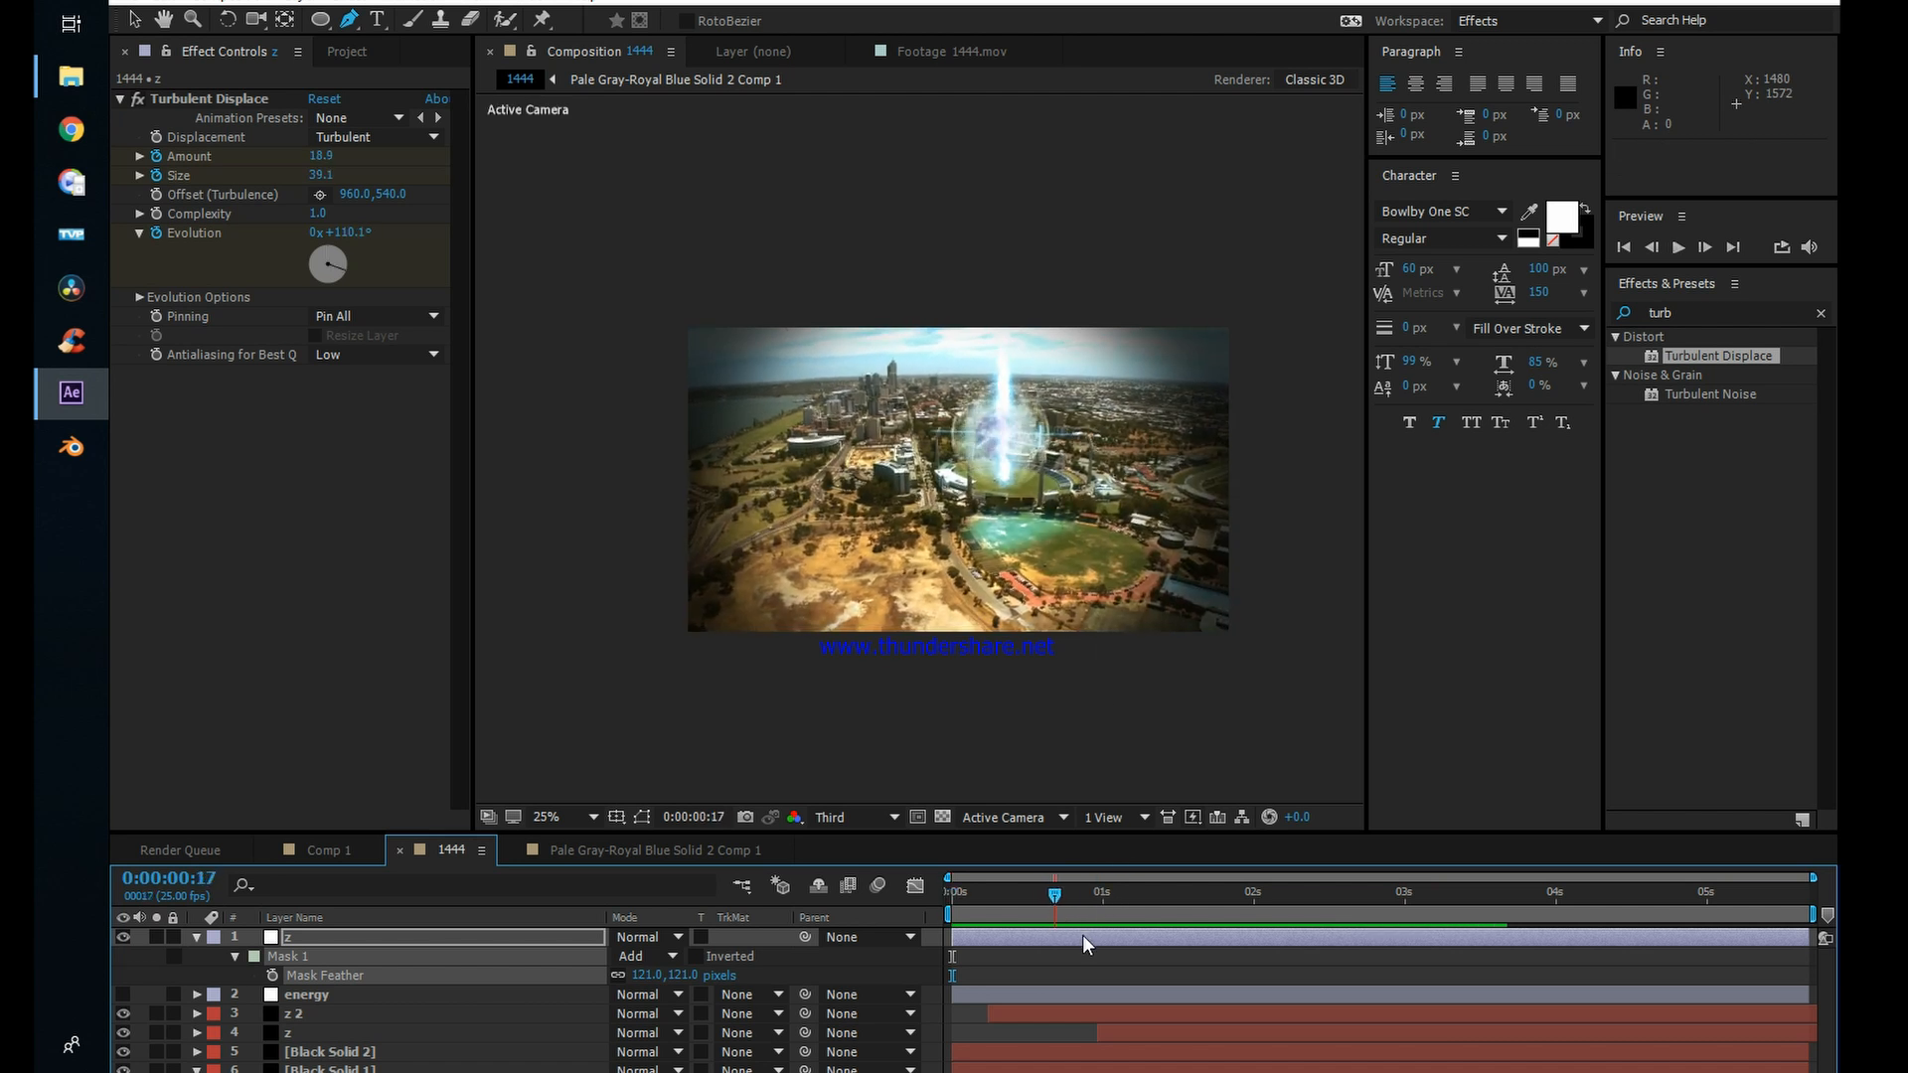
pyautogui.click(1093, 938)
pyautogui.hotkey('ctrl', 'd')
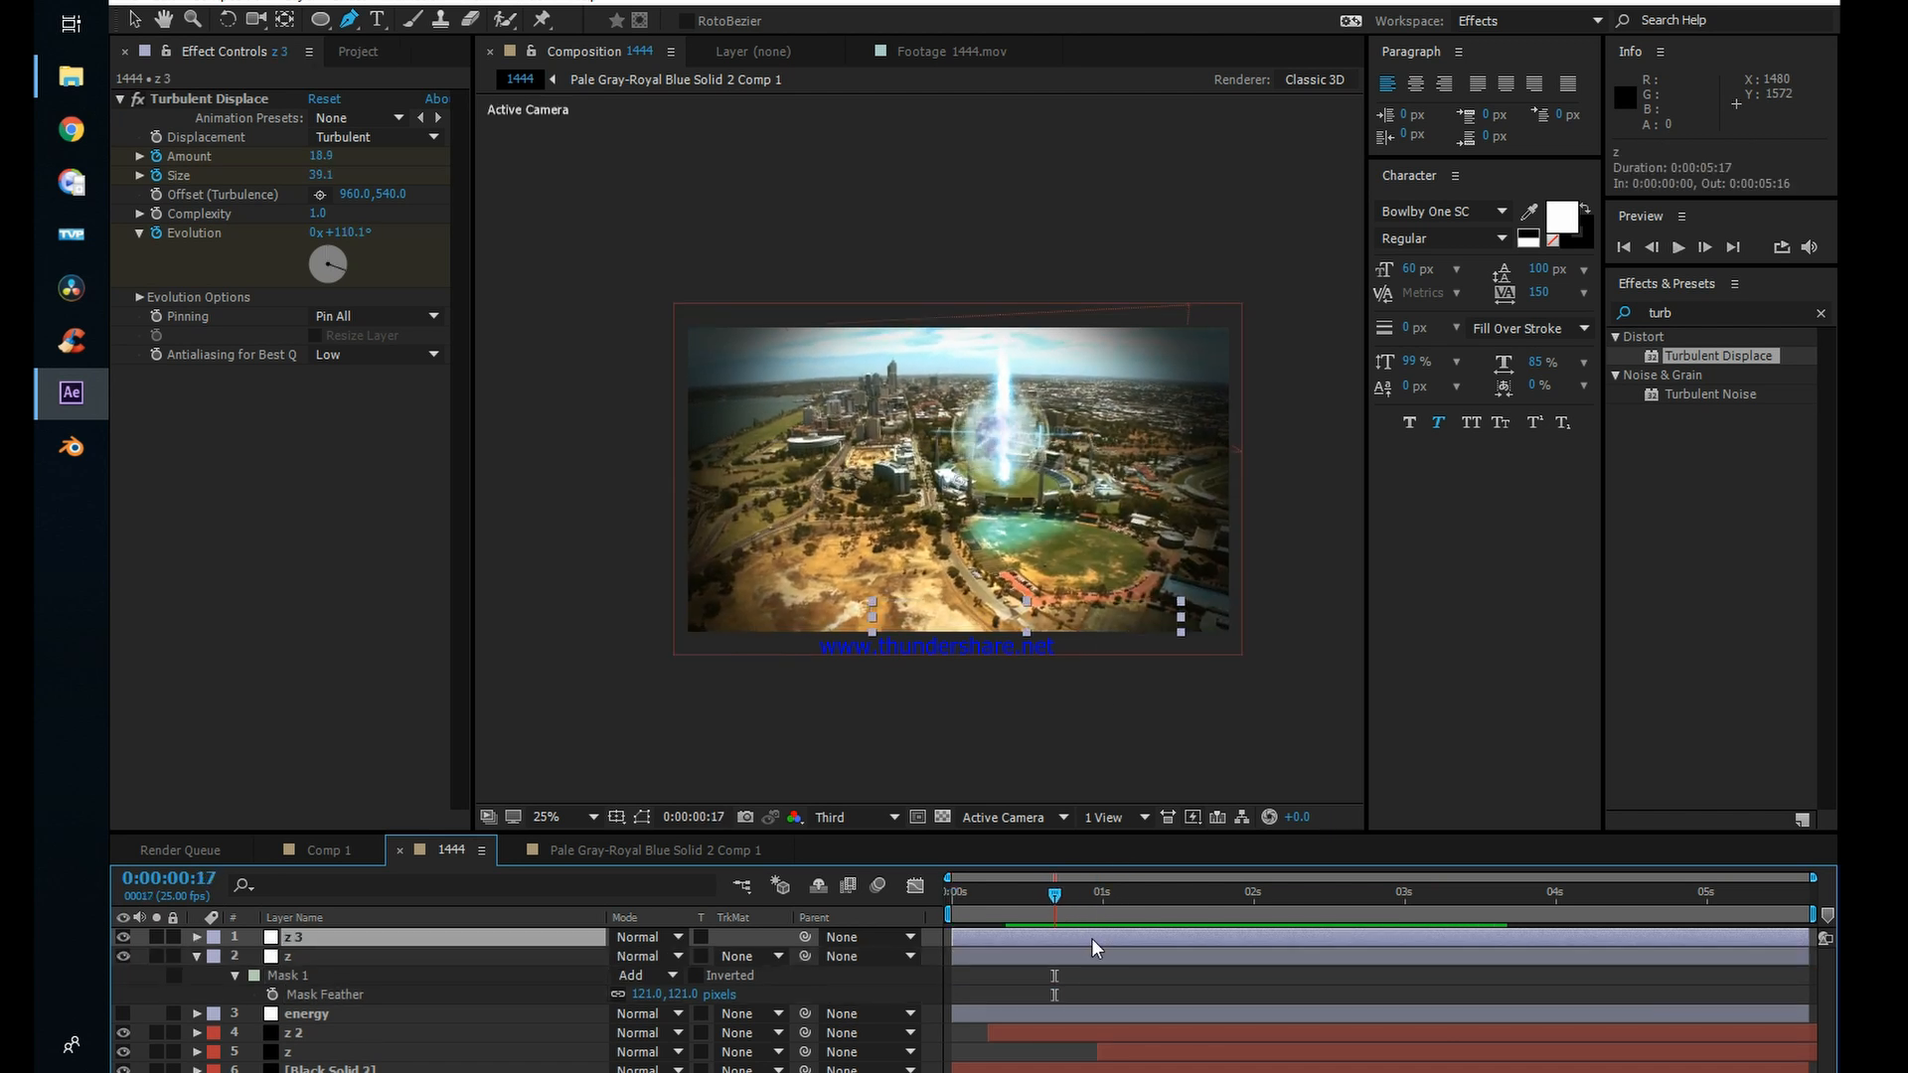
pyautogui.moveTo(1091, 938); pyautogui.dragTo(1208, 908)
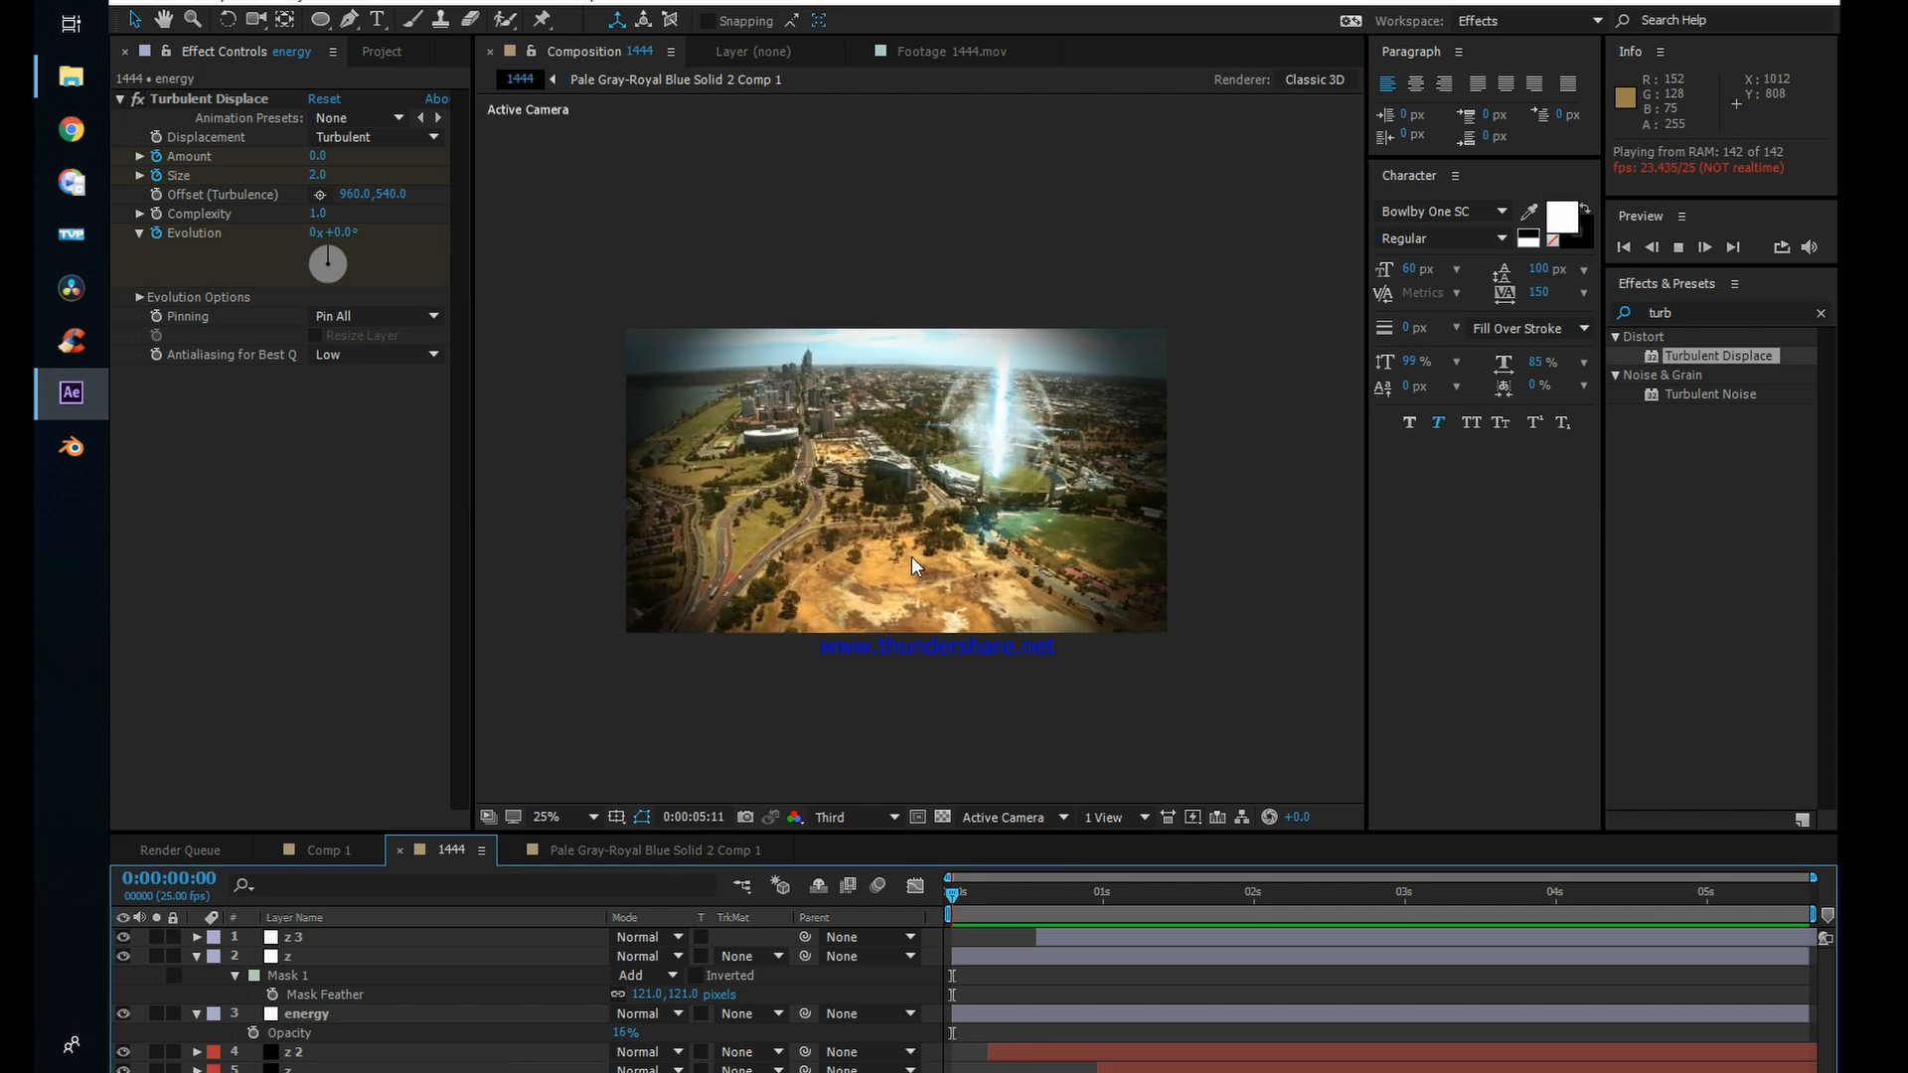
pyautogui.press('space')
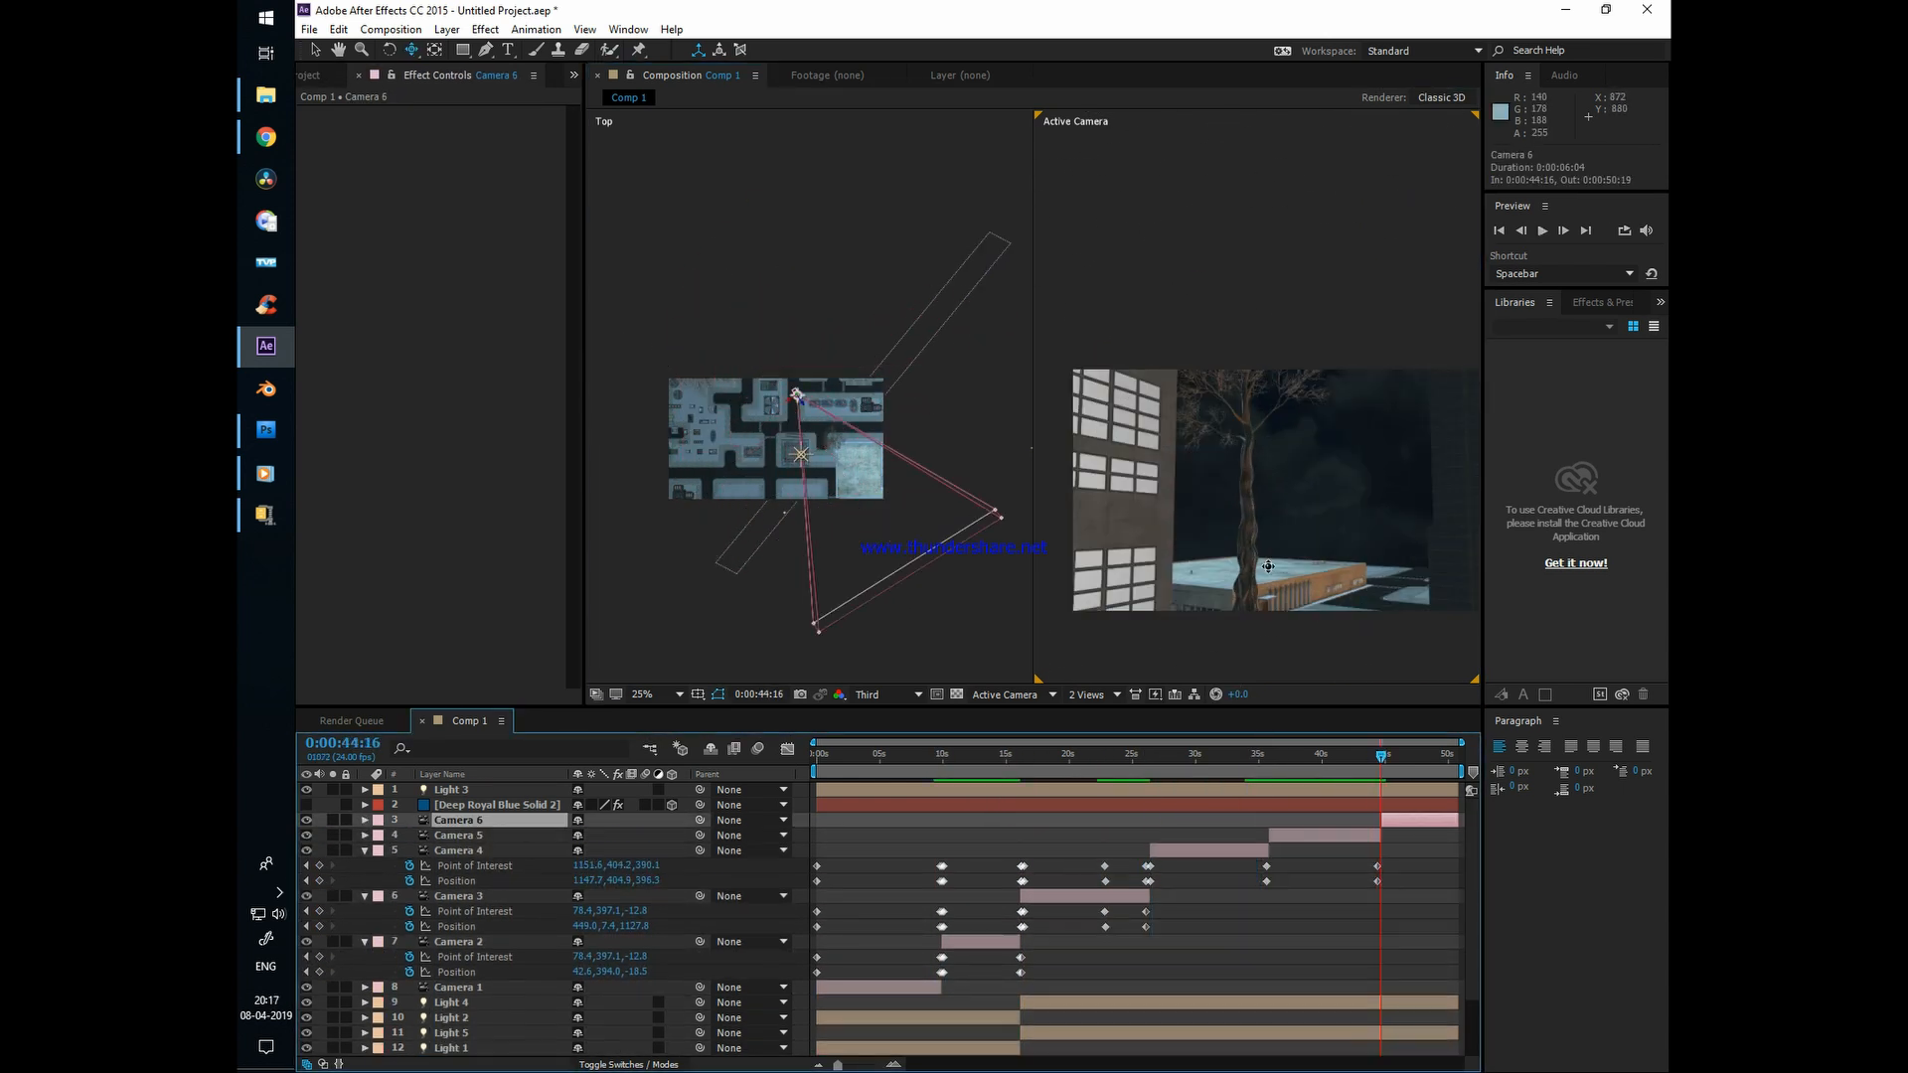
# Step: Start saving the untitled Comp 1 camera project as an Adobe After Effects Project
pyautogui.hotkey('ctrl', 's')
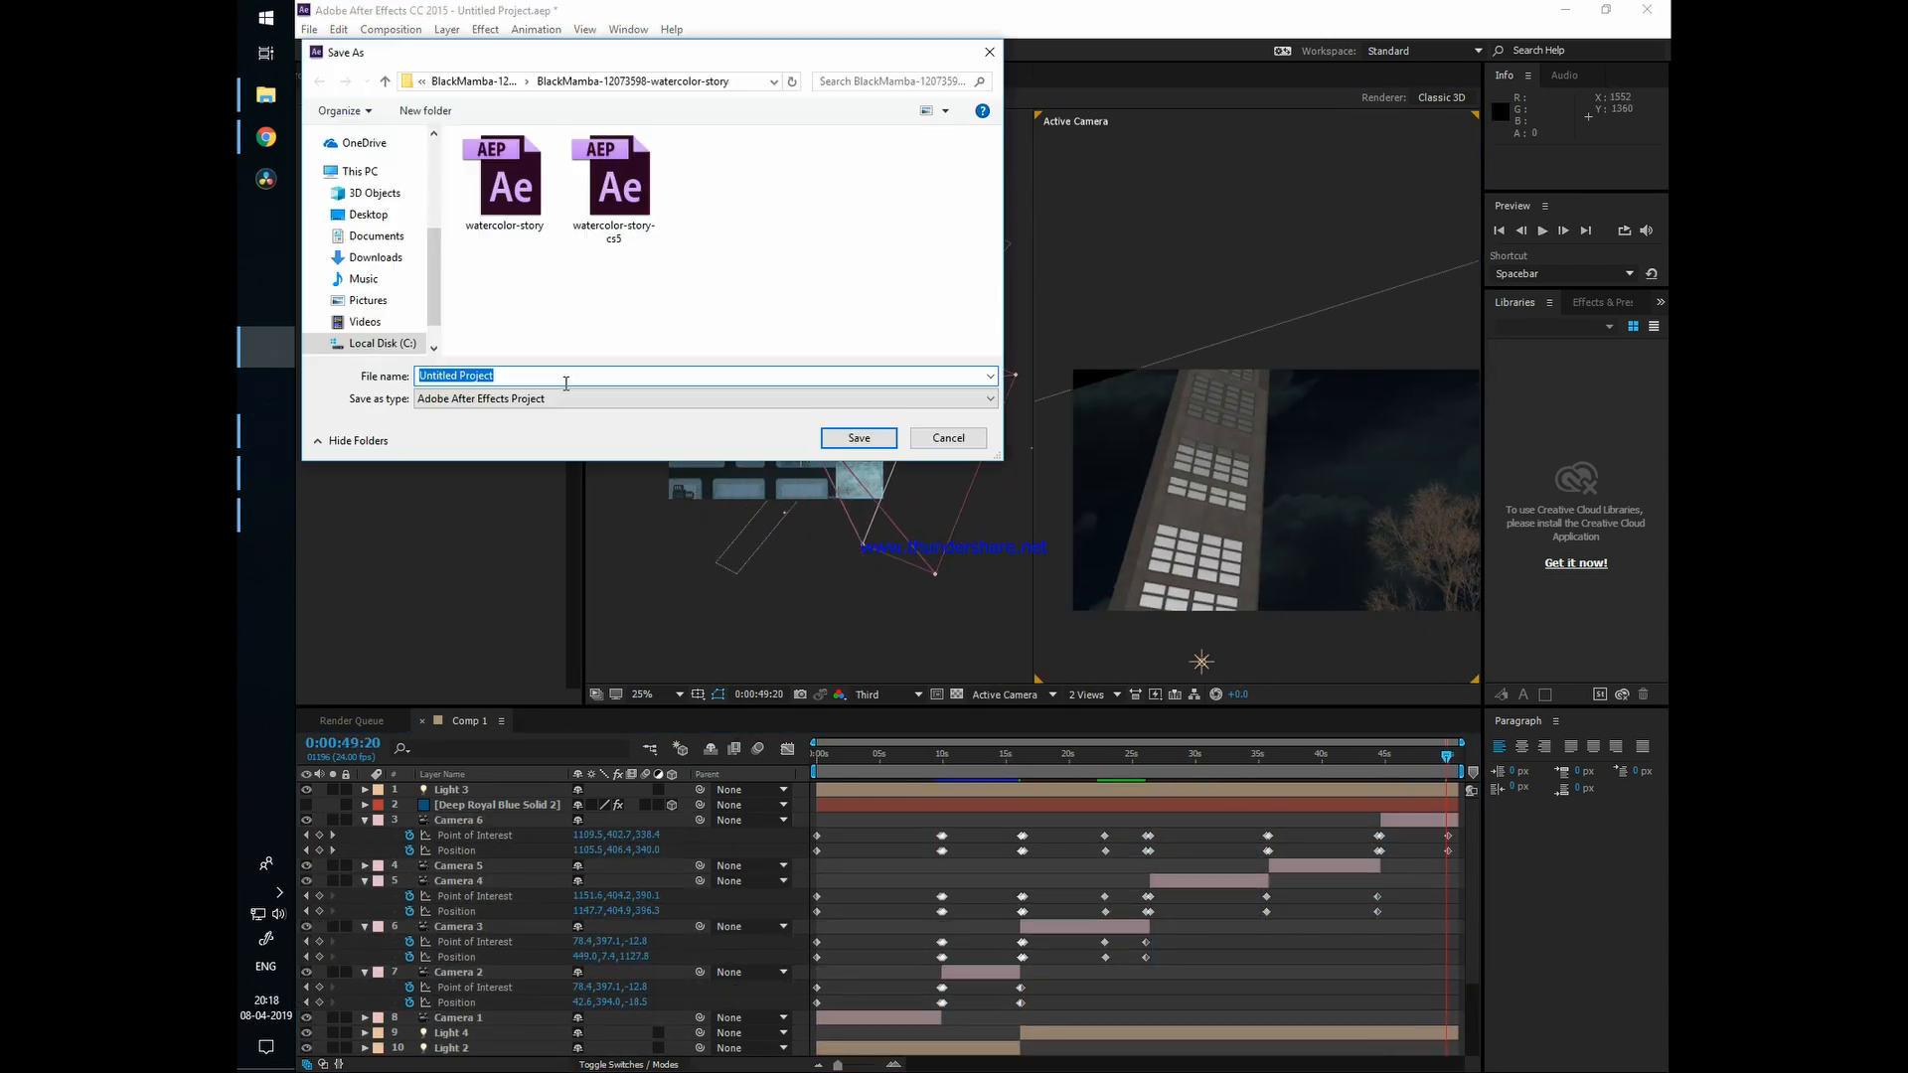